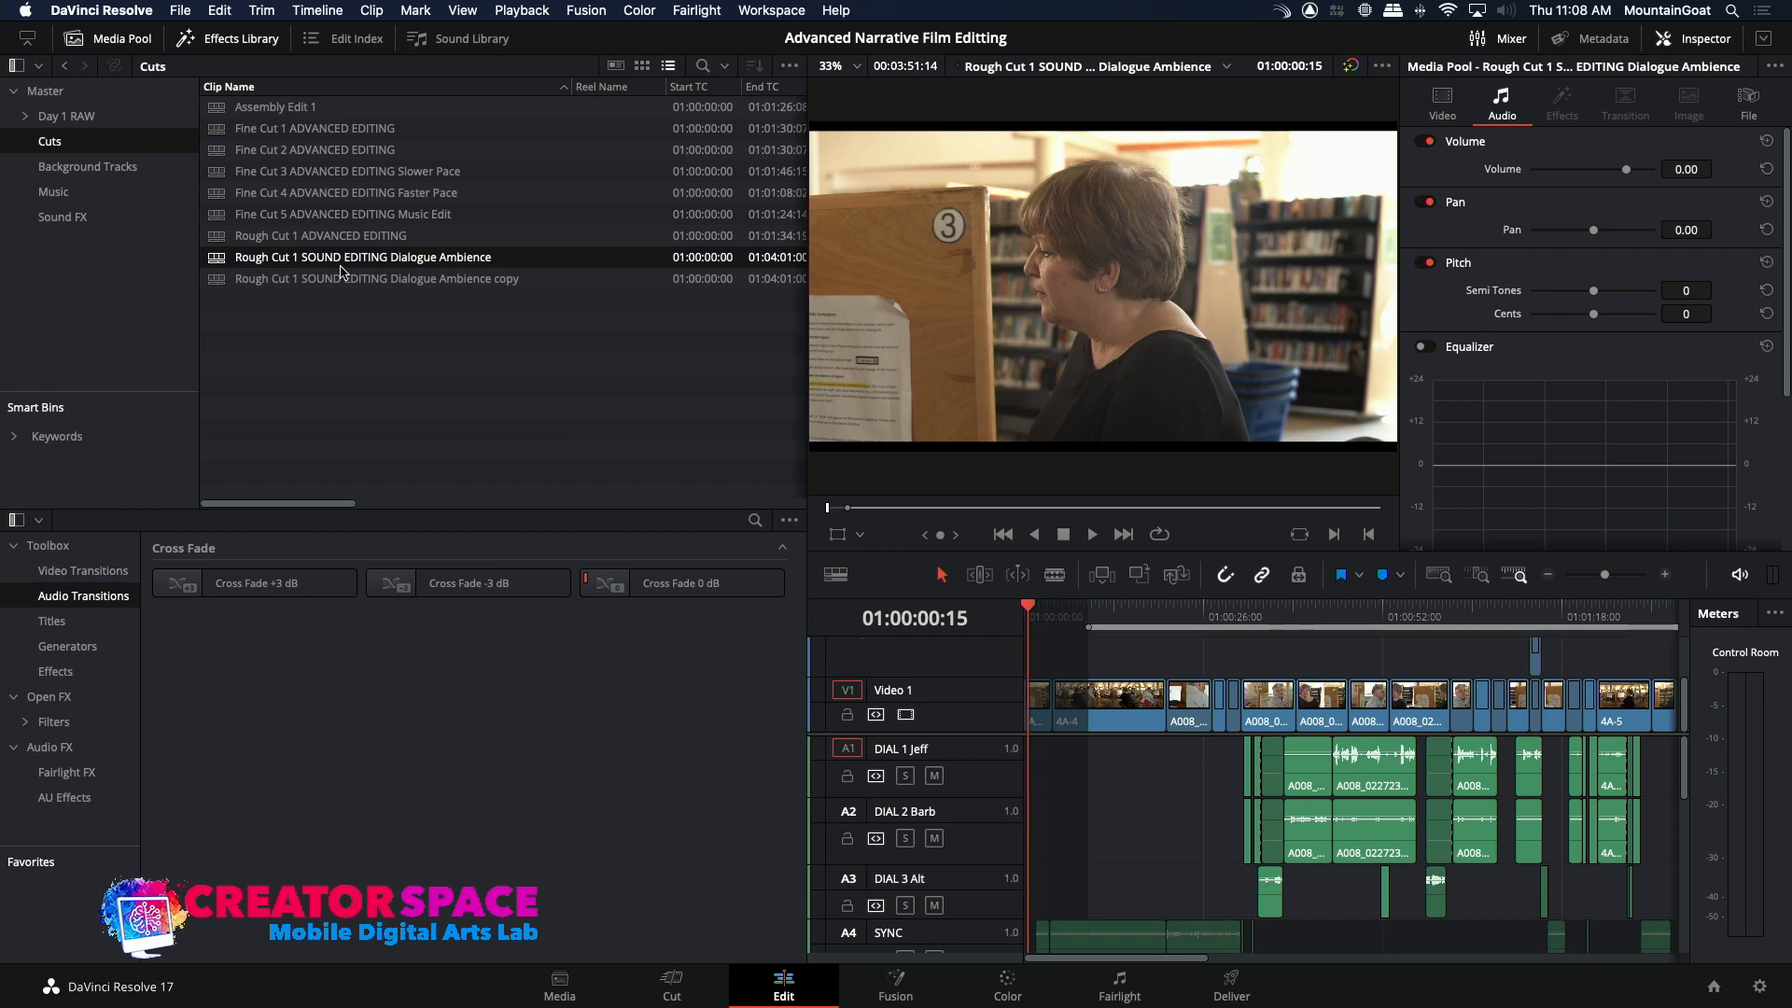
Step: Rename the timeline "Rough Cut 1 SOUND EDITING Dialogue Ambience copy" to "Rough Cut 1 SOUND EDITING Complete" and open it
click(341, 276)
click(342, 279)
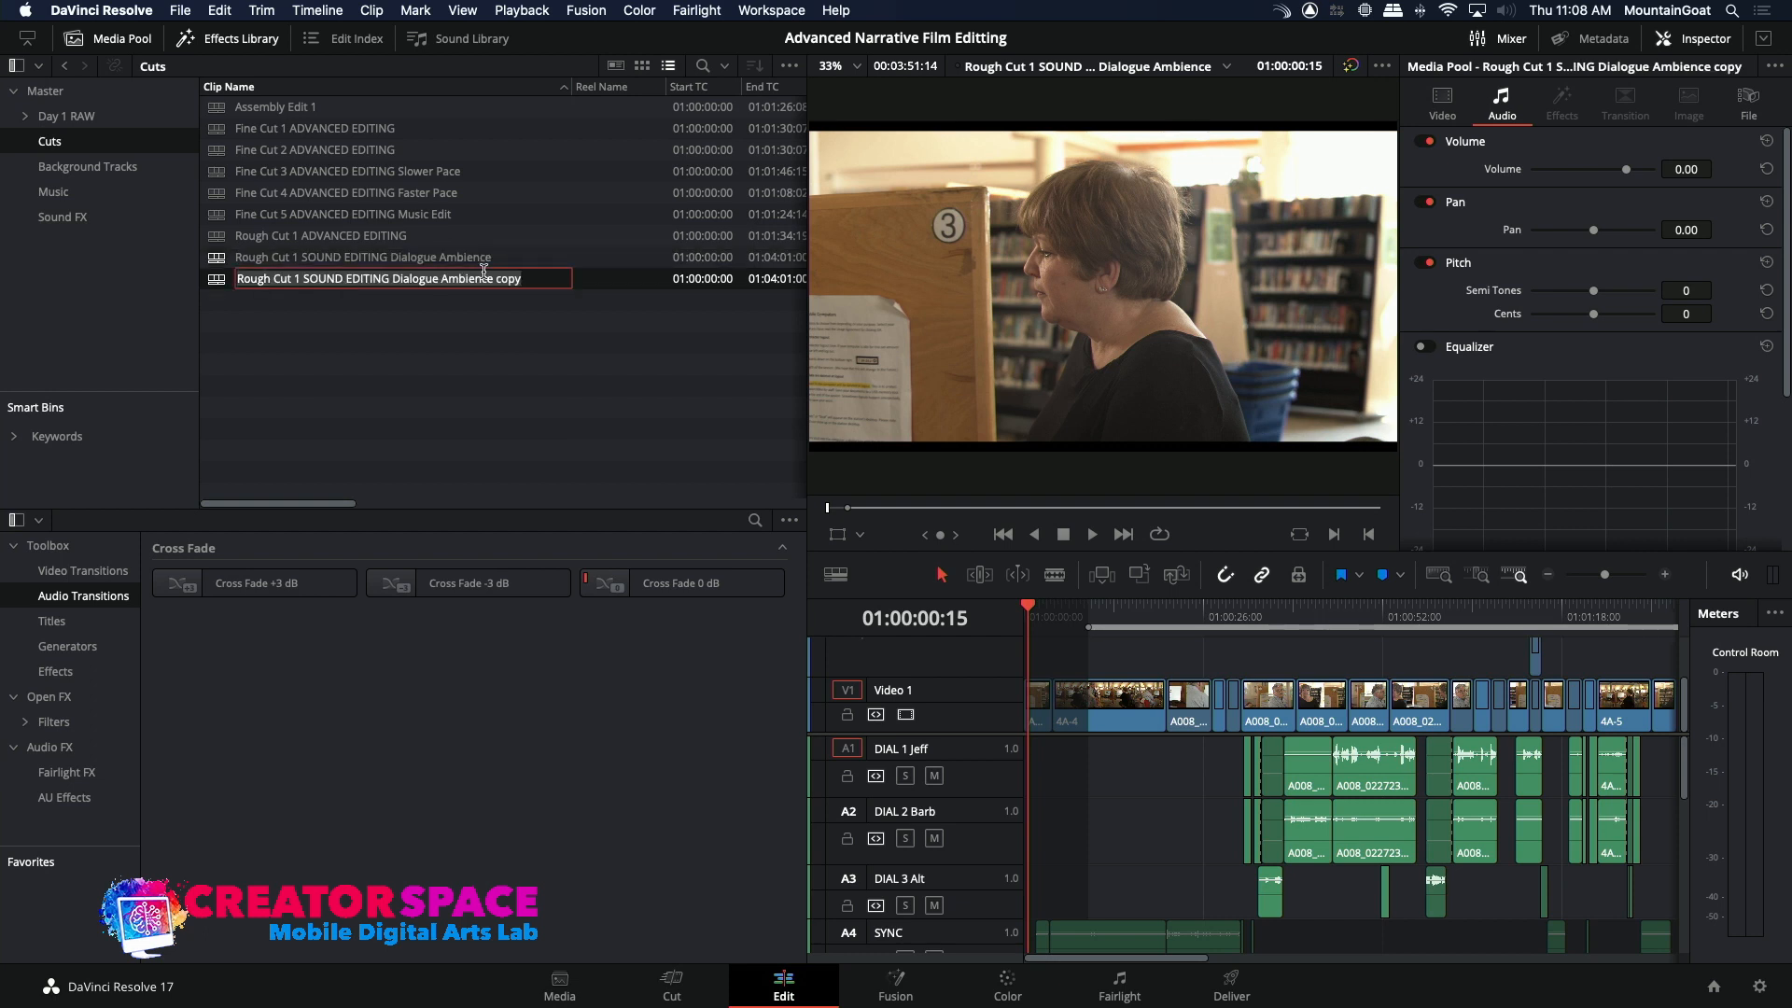
click(530, 280)
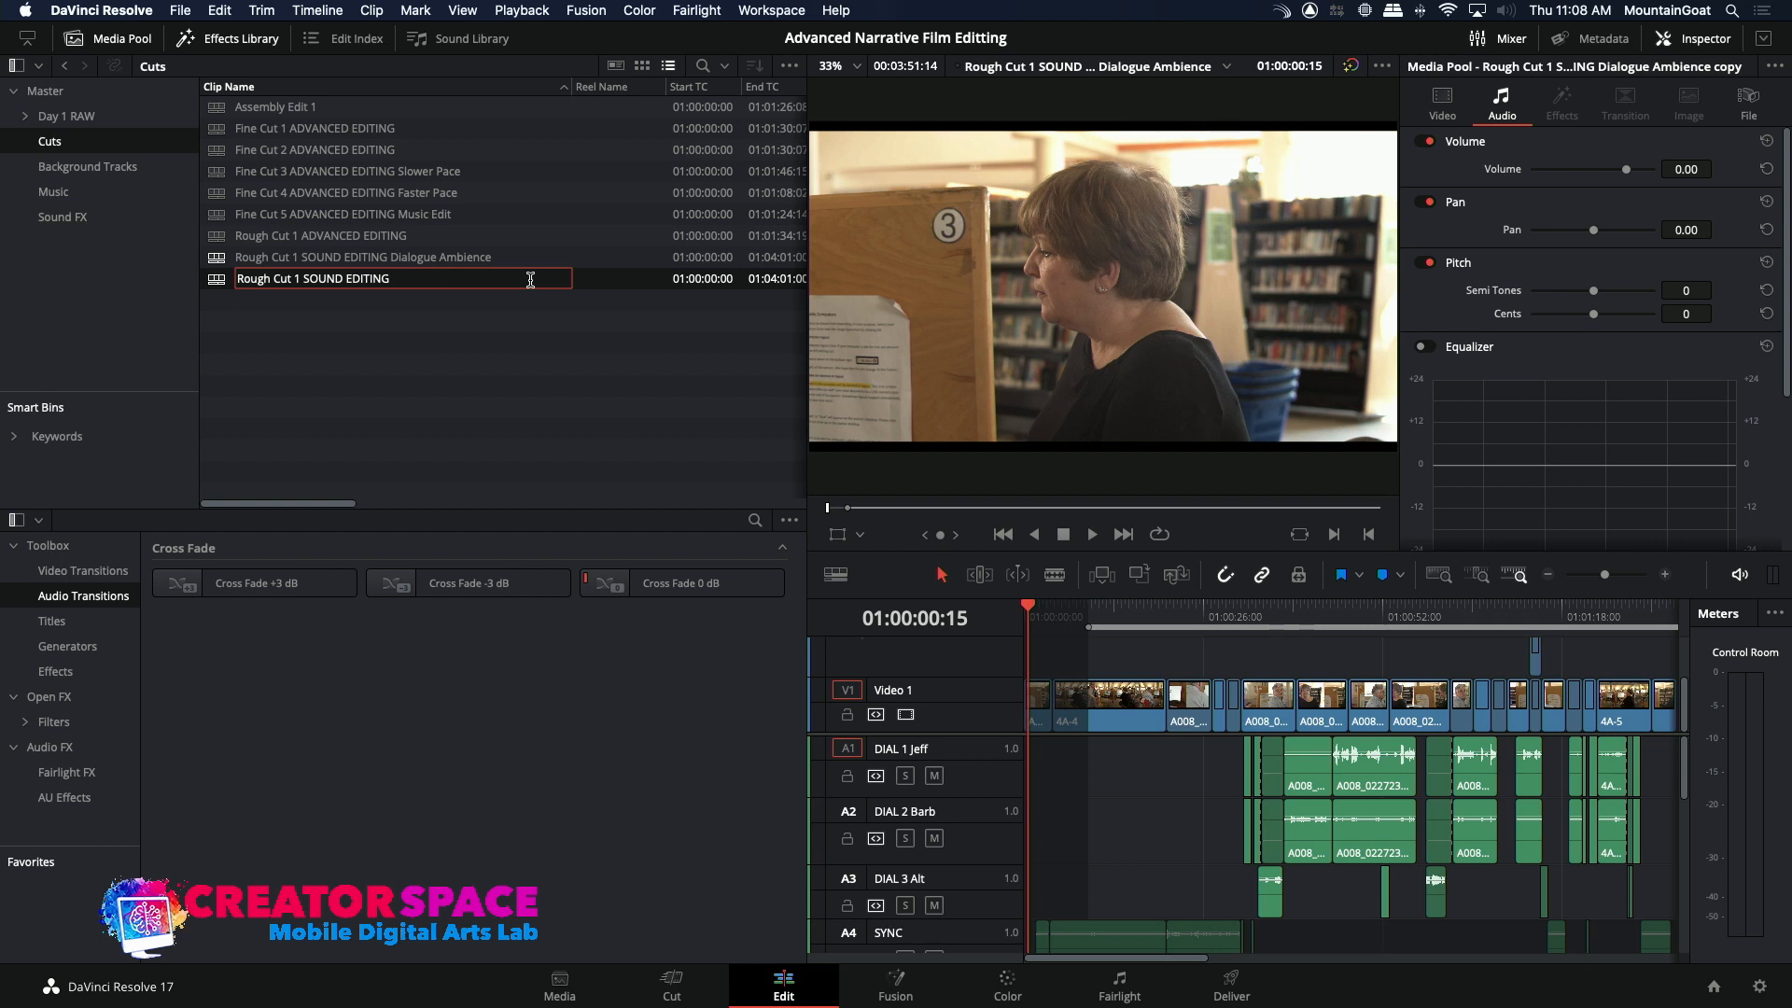
text(Complete)
key(Return)
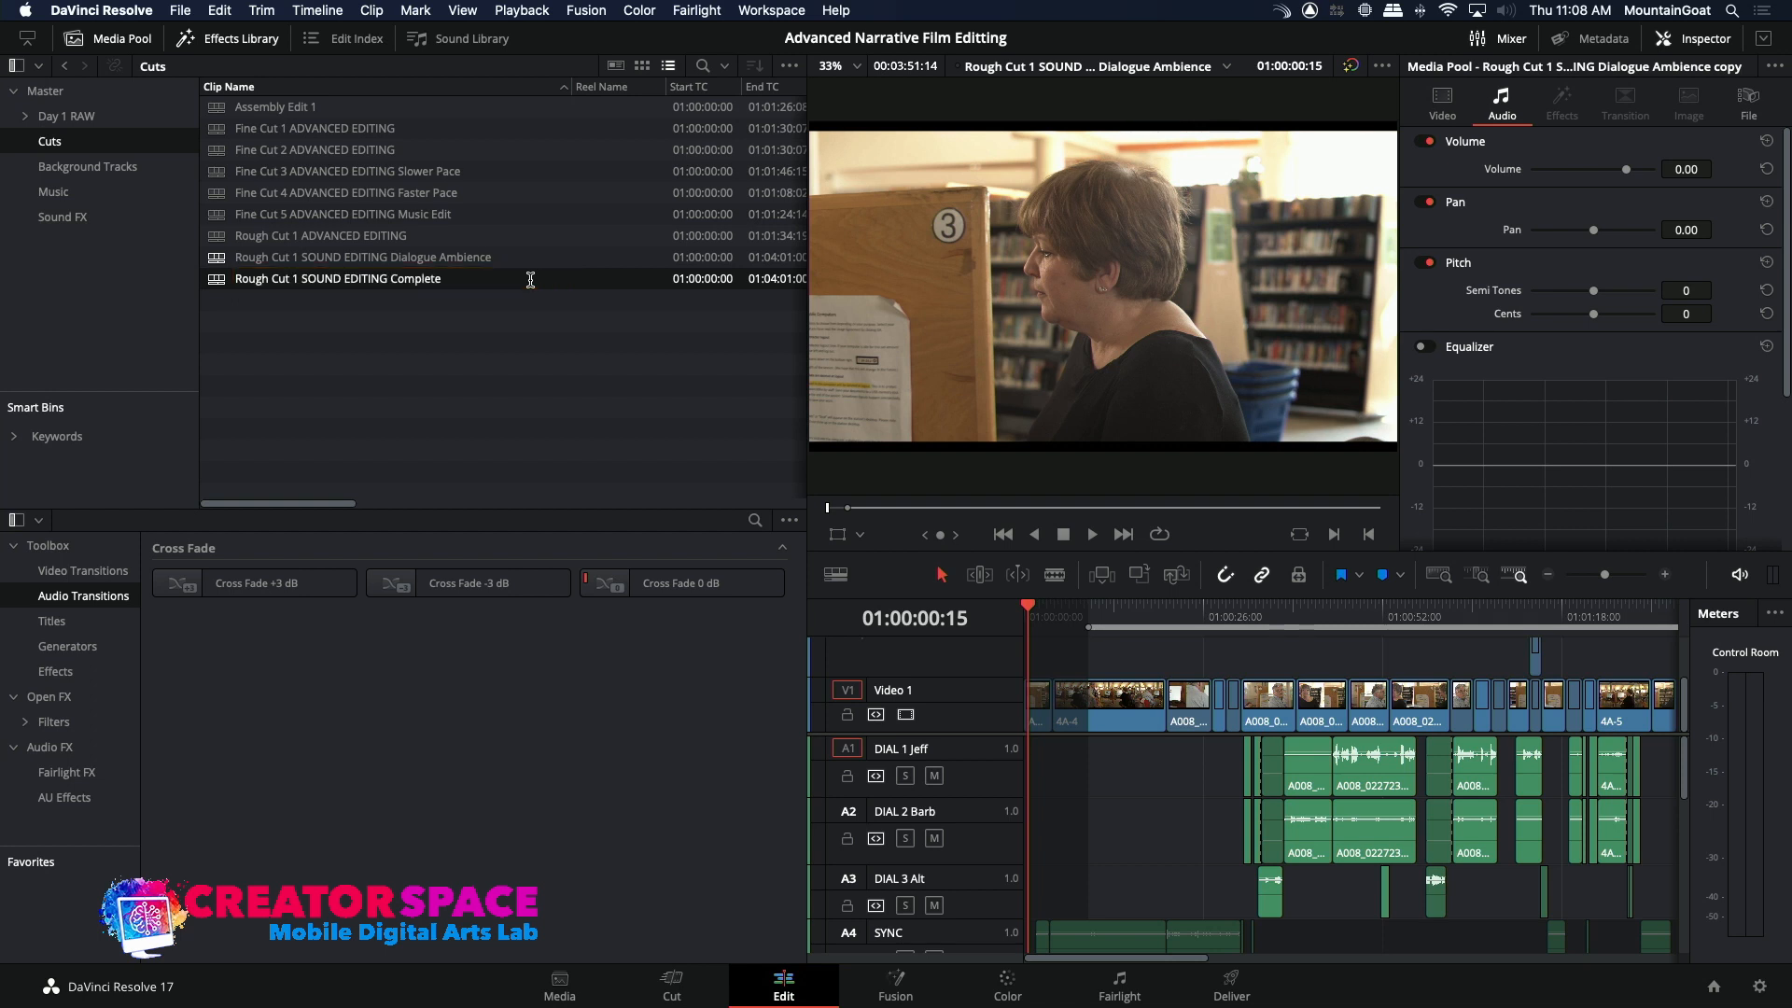
double_click(217, 282)
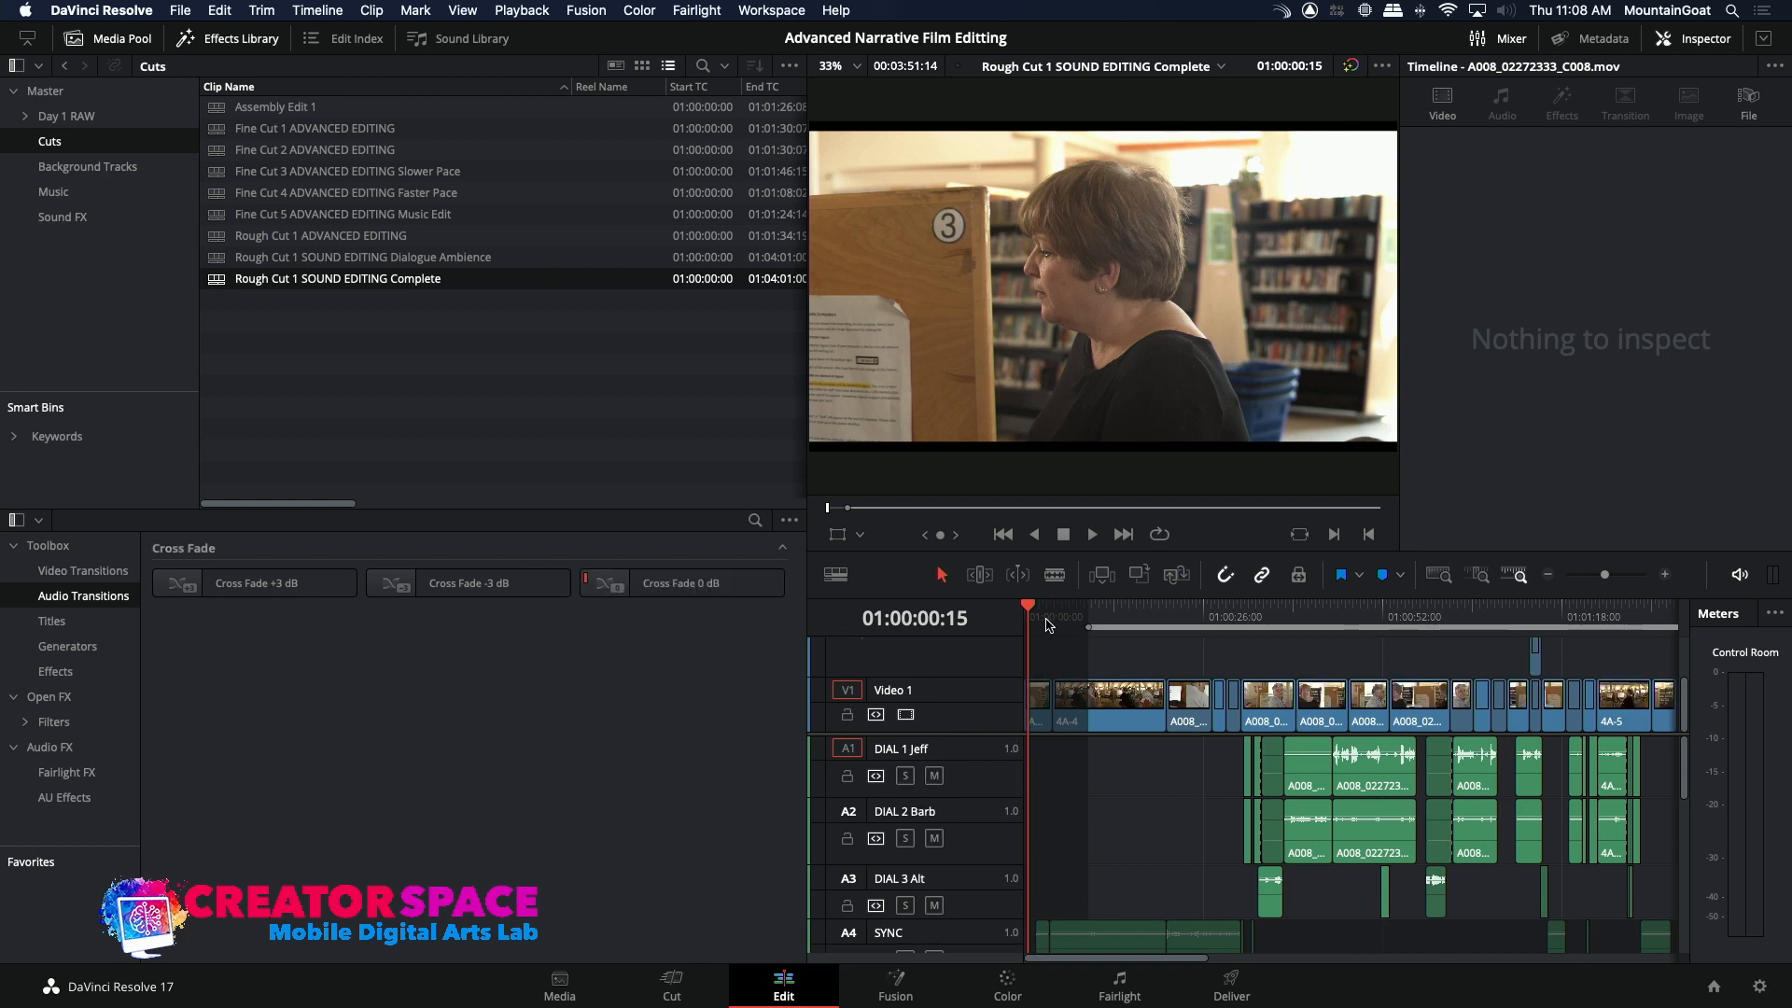
Step: Move the playhead to the start of the timeline and clear its In and Out points
drag(1048, 622, 1023, 616)
click(415, 11)
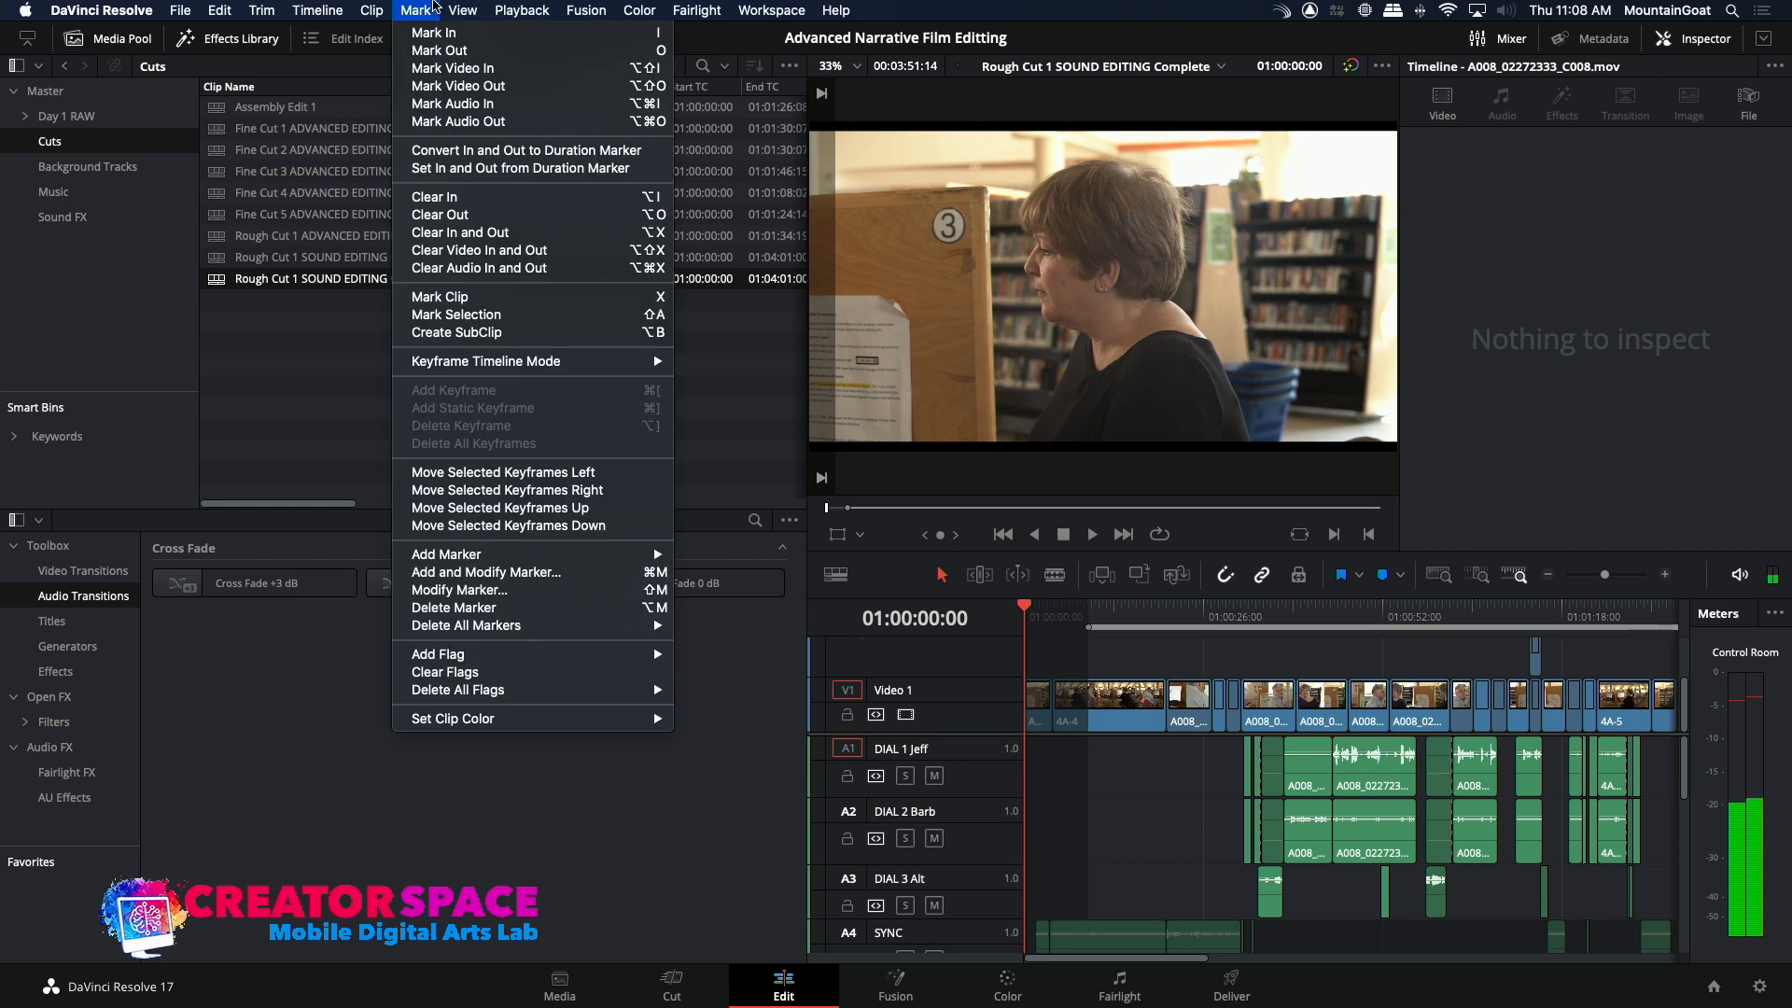
click(481, 232)
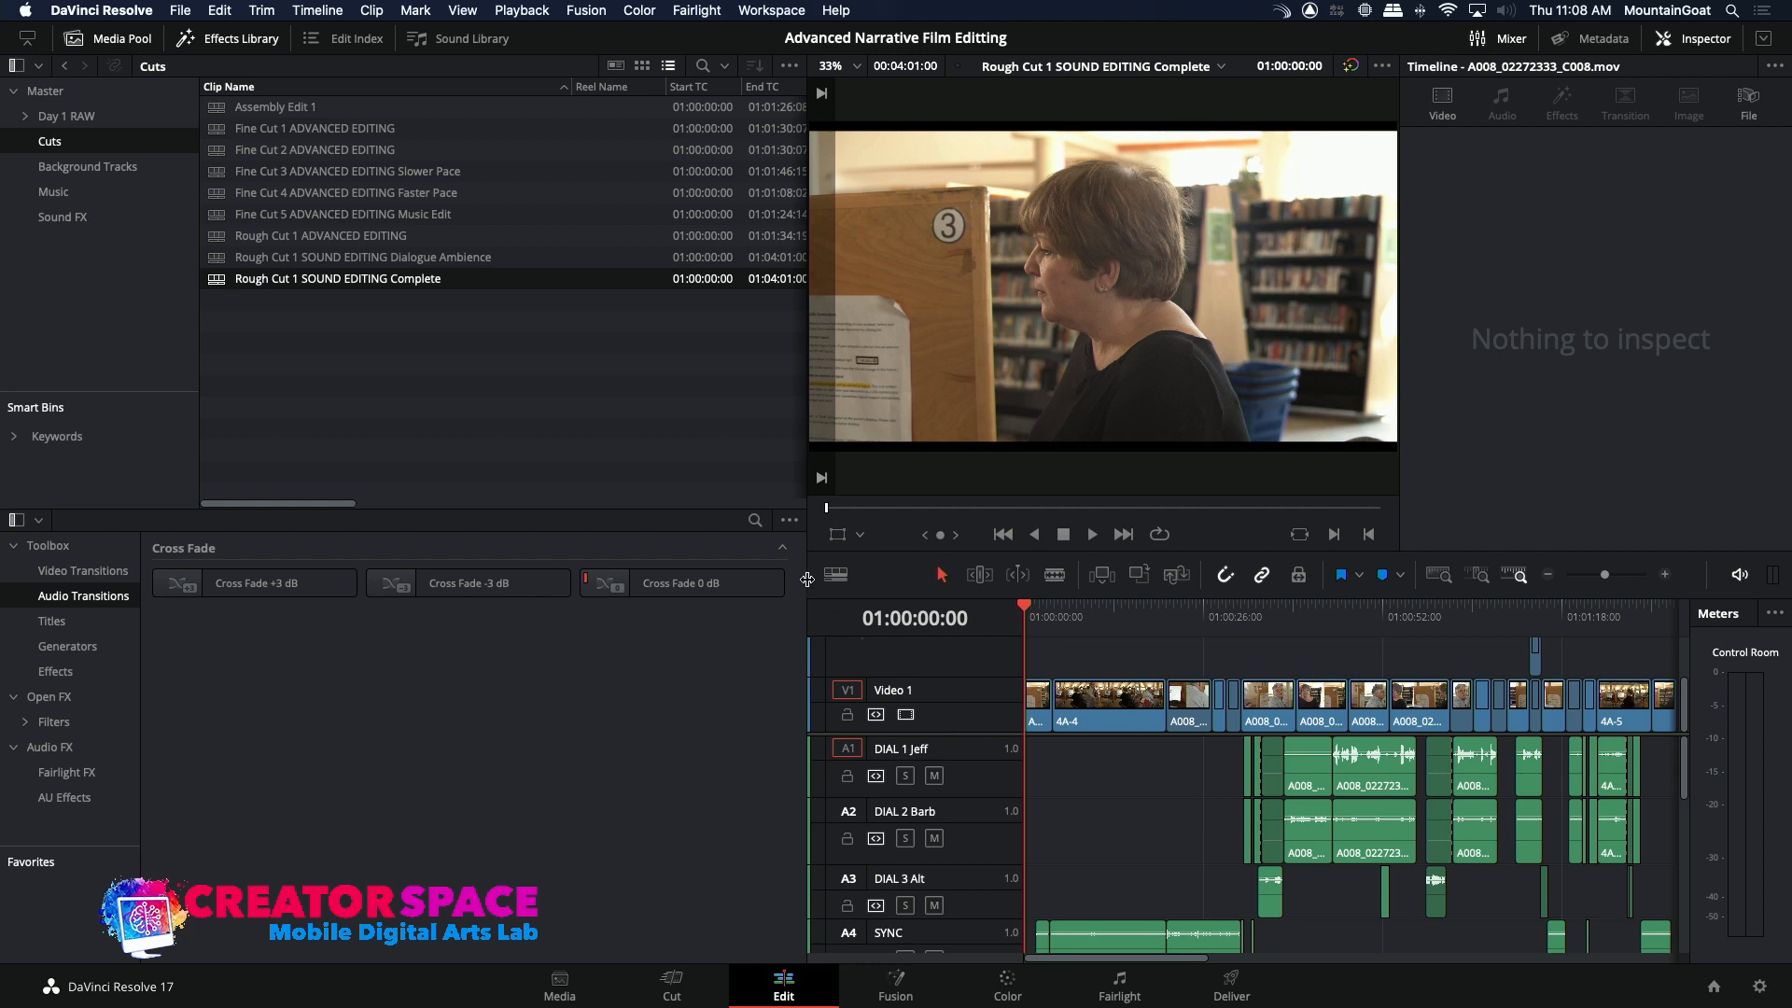
Step: Widen the viewer and timeline area and increase the height of audio track A11 SFX 1
drag(807, 579, 633, 577)
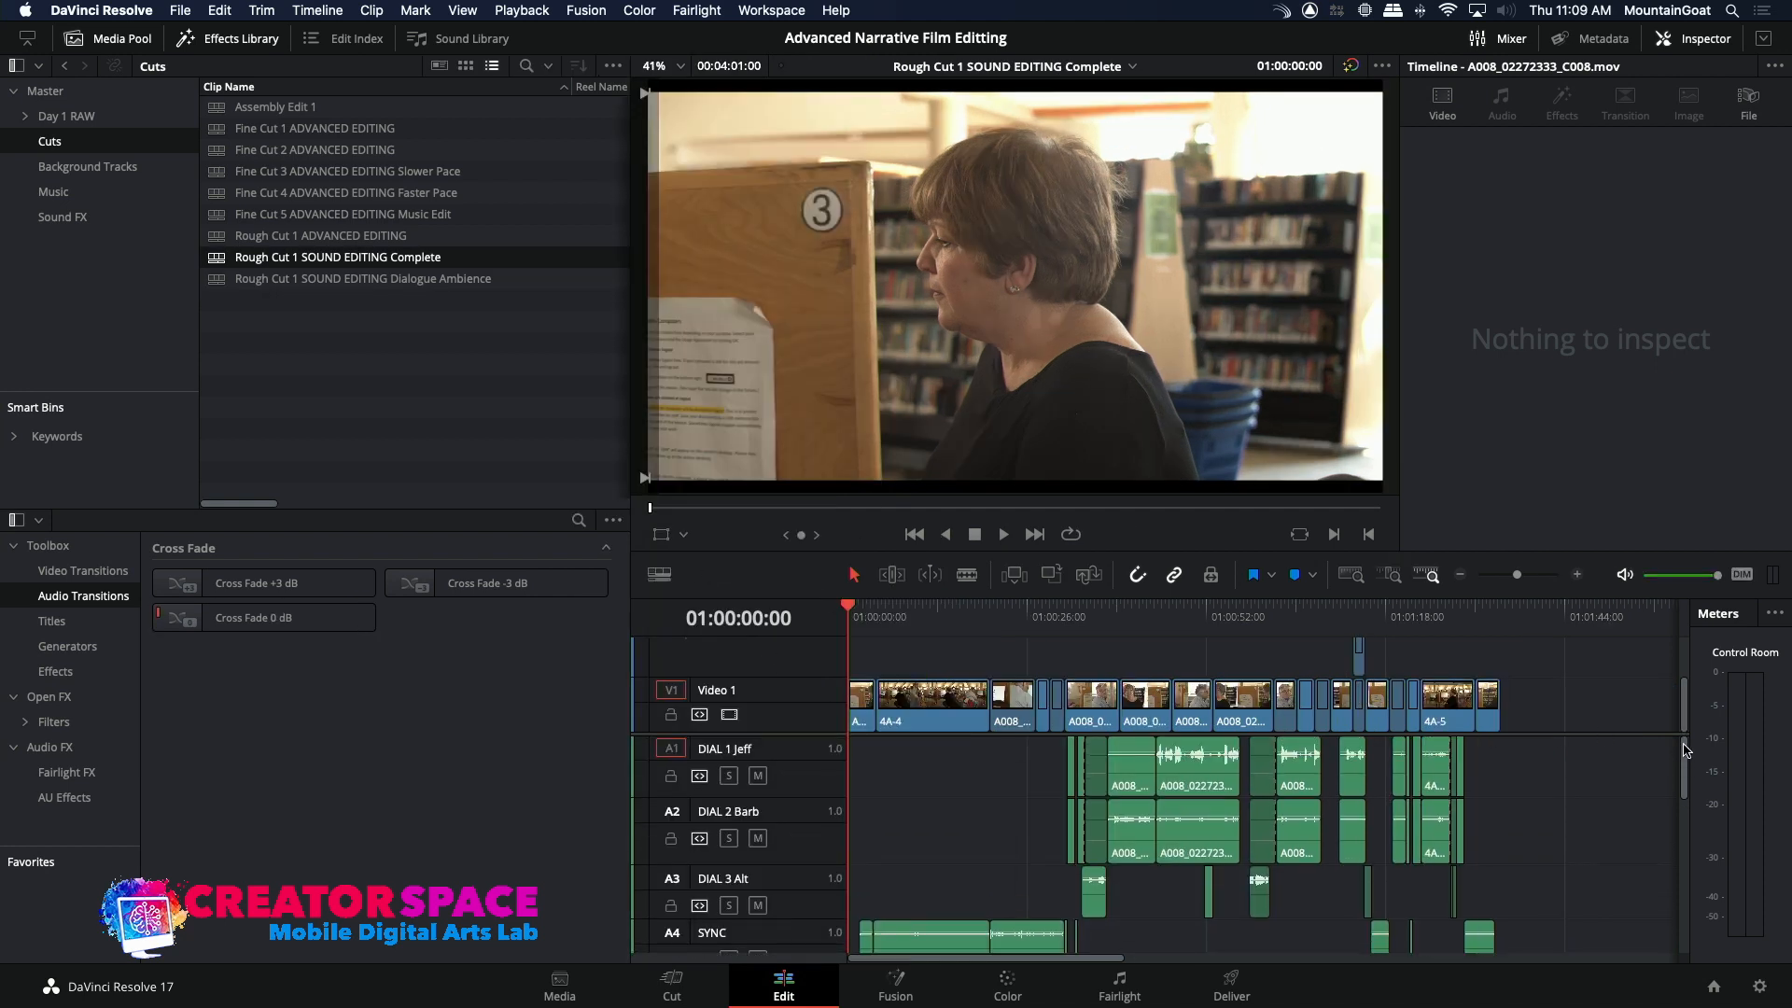
drag(1684, 754, 1685, 779)
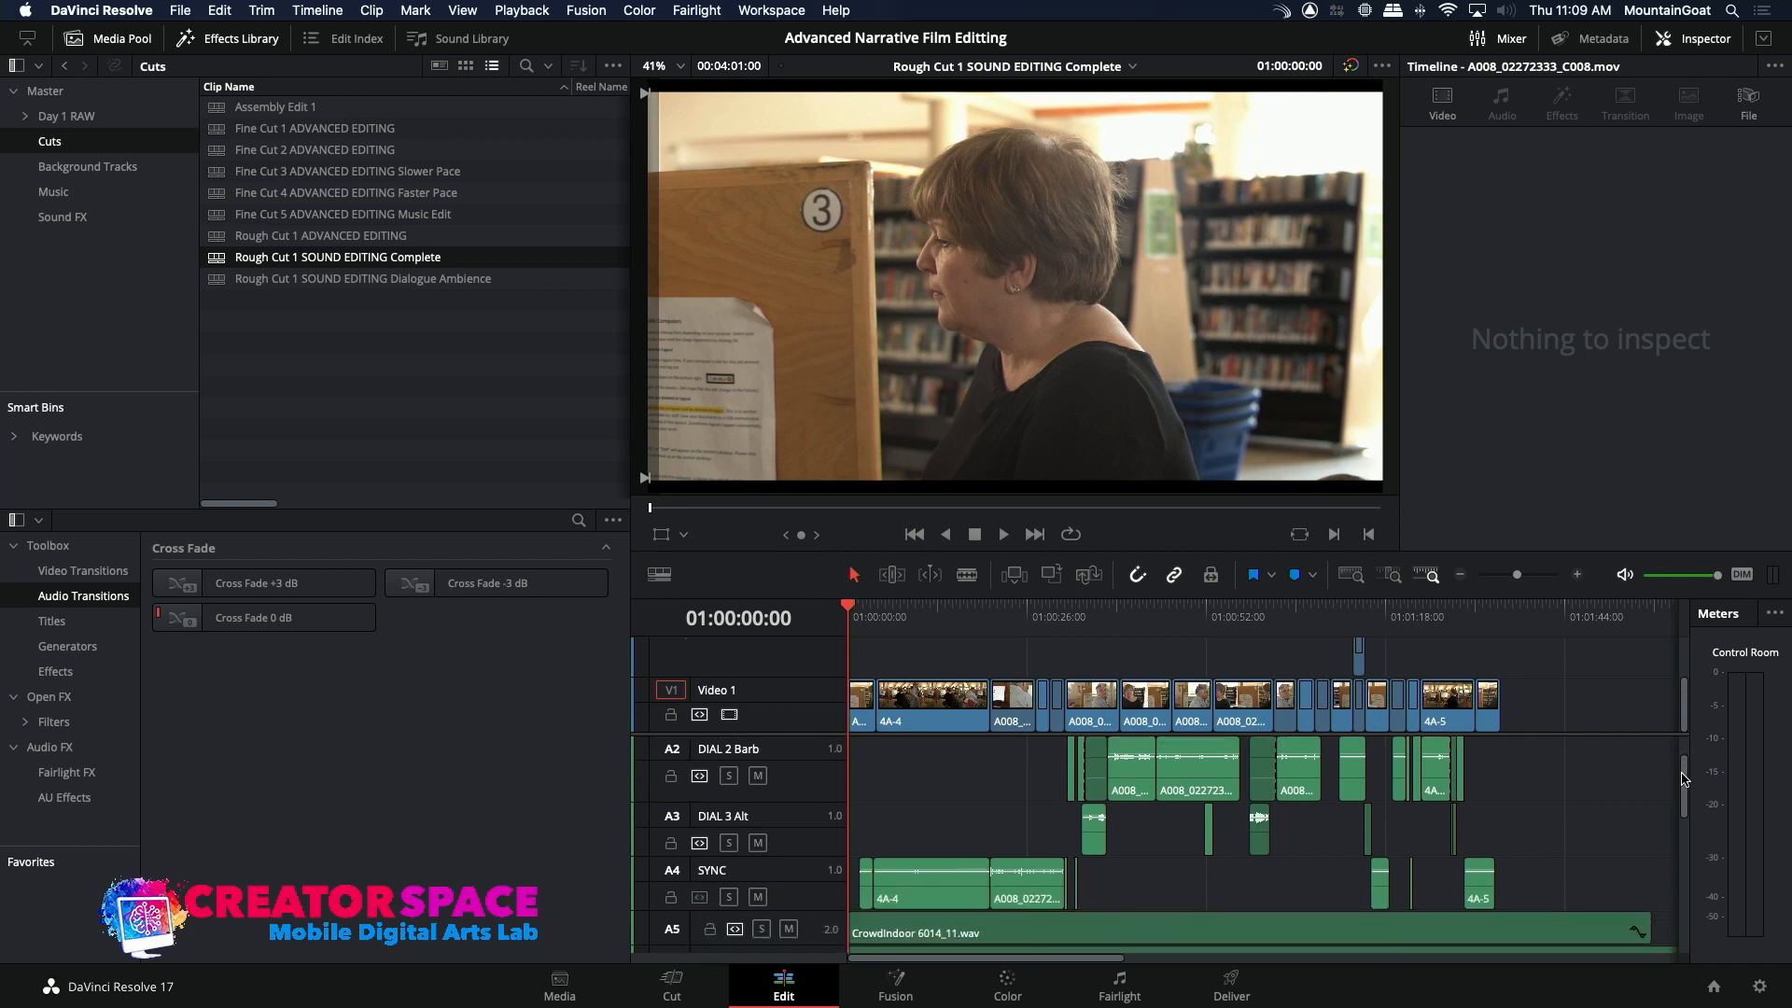
drag(1685, 780, 1679, 864)
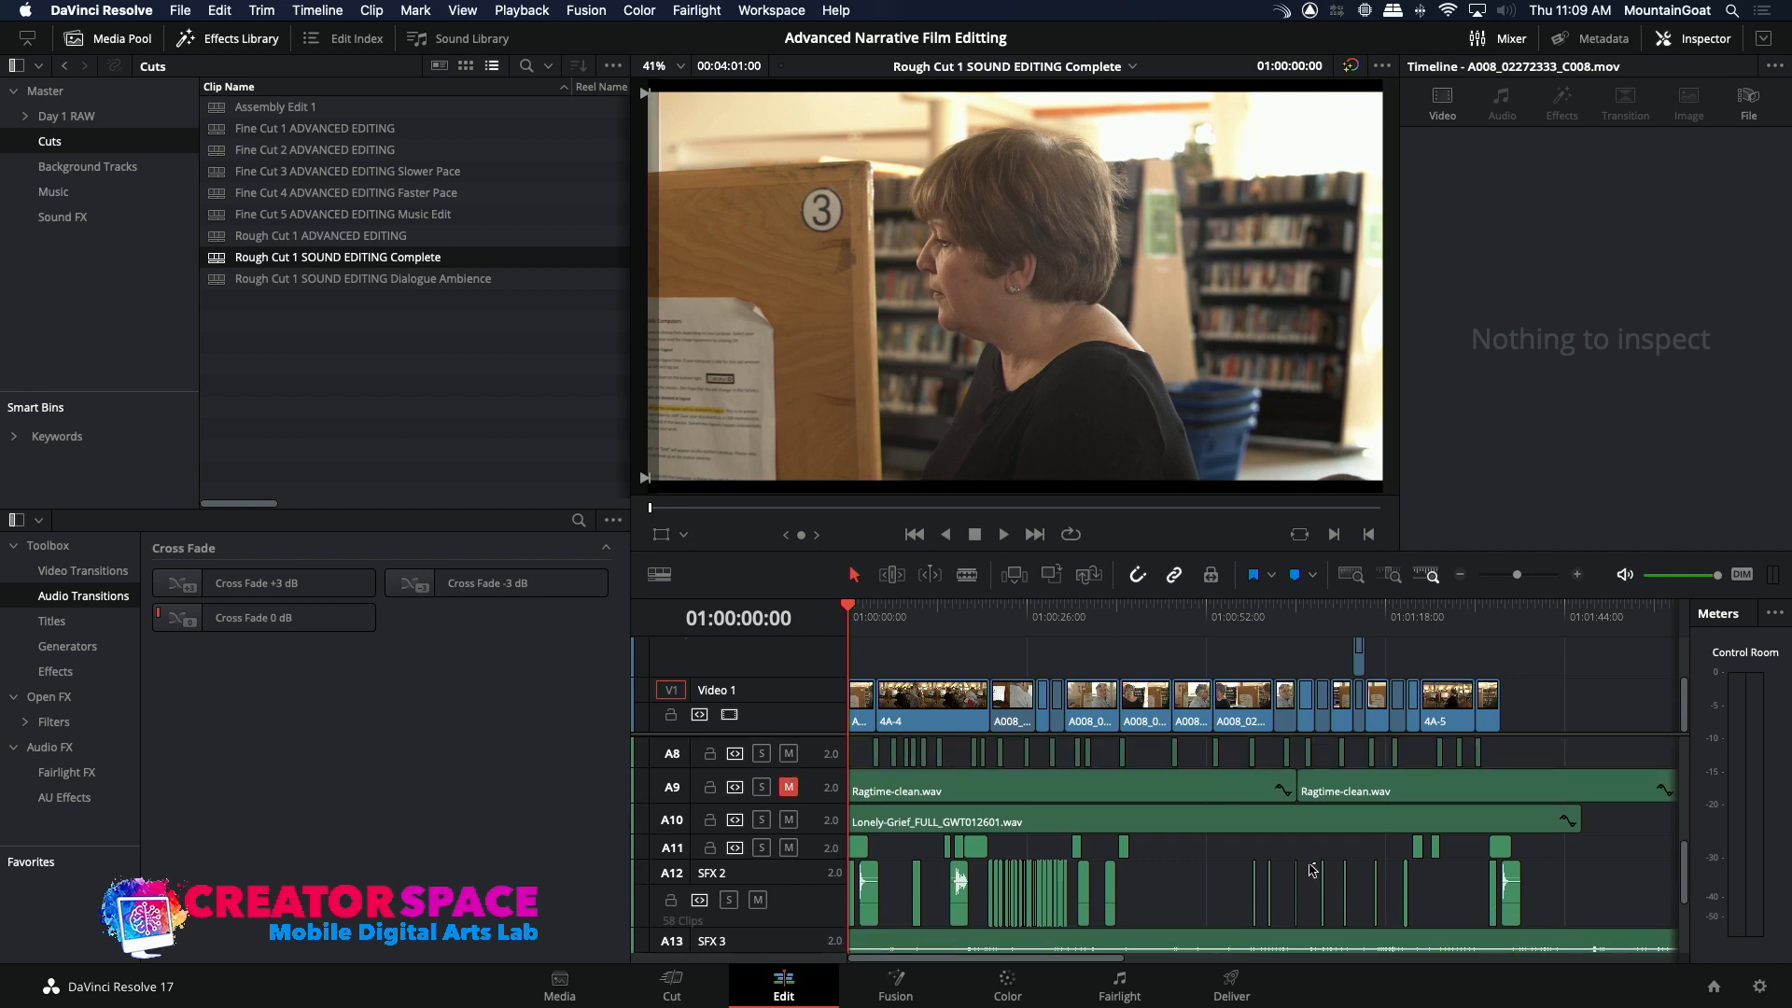
click(690, 841)
drag(690, 830, 694, 883)
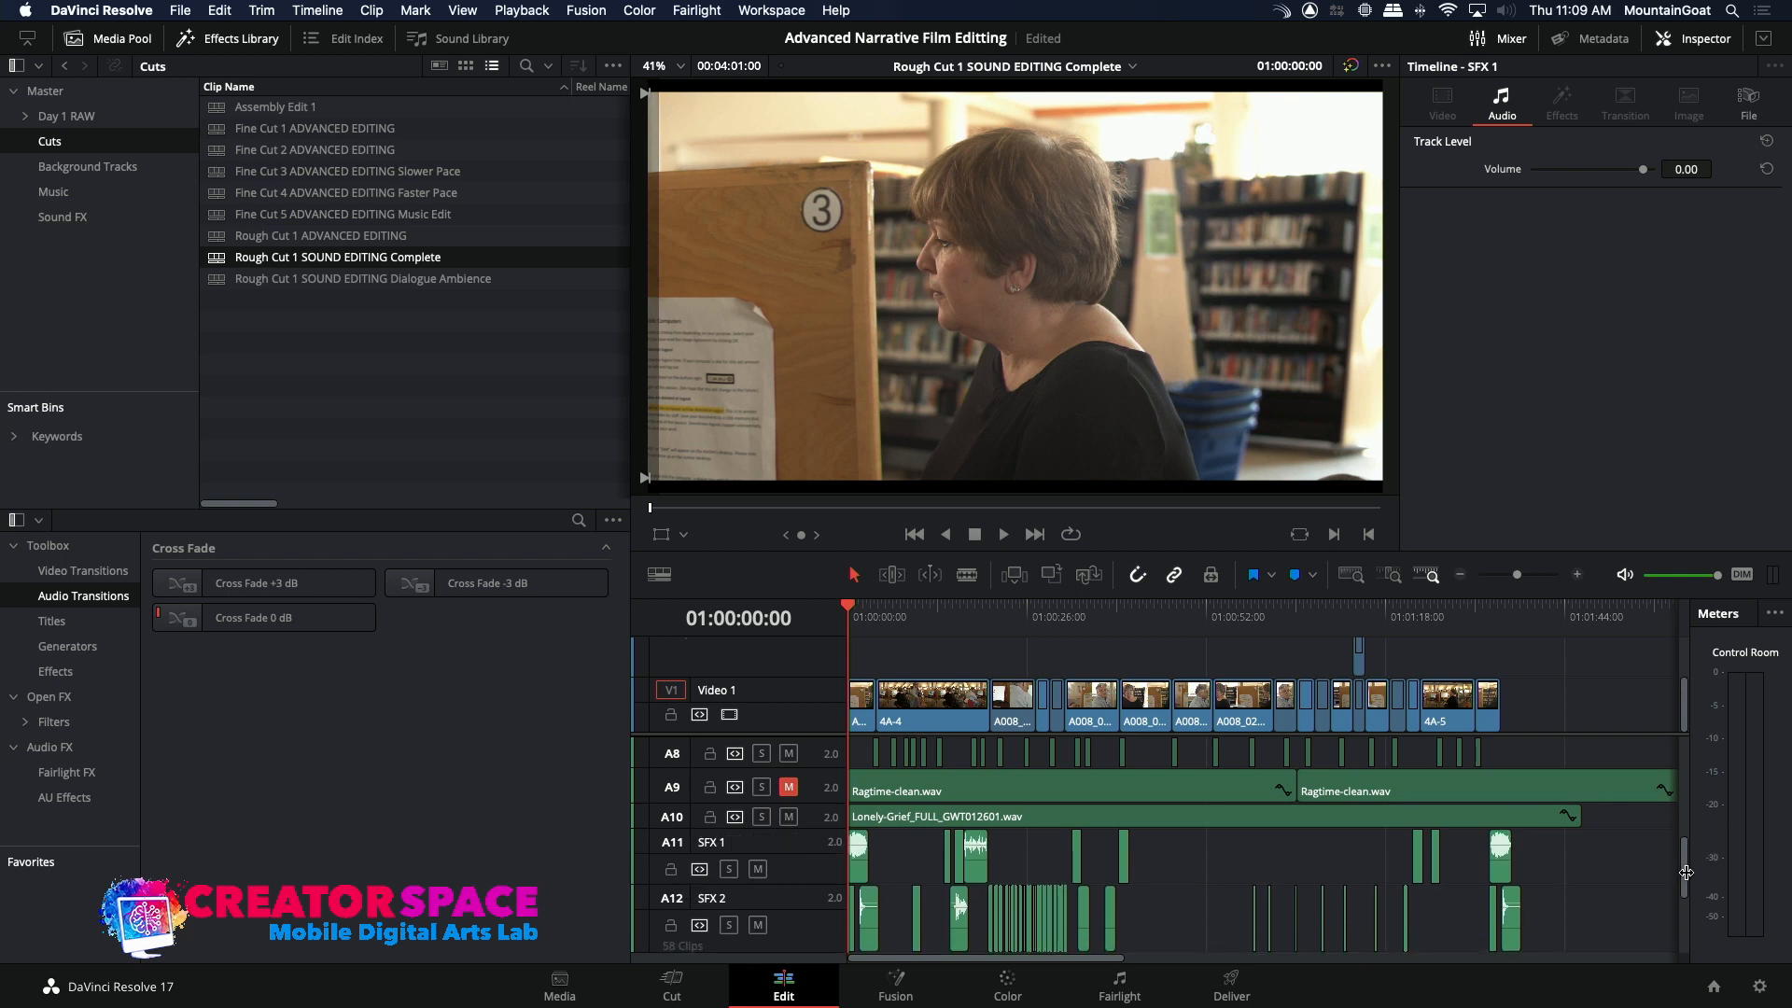
Step: Look through the audio track layout, covering the sound effects, dialogue, sync and ambience tracks
drag(1687, 877, 1690, 934)
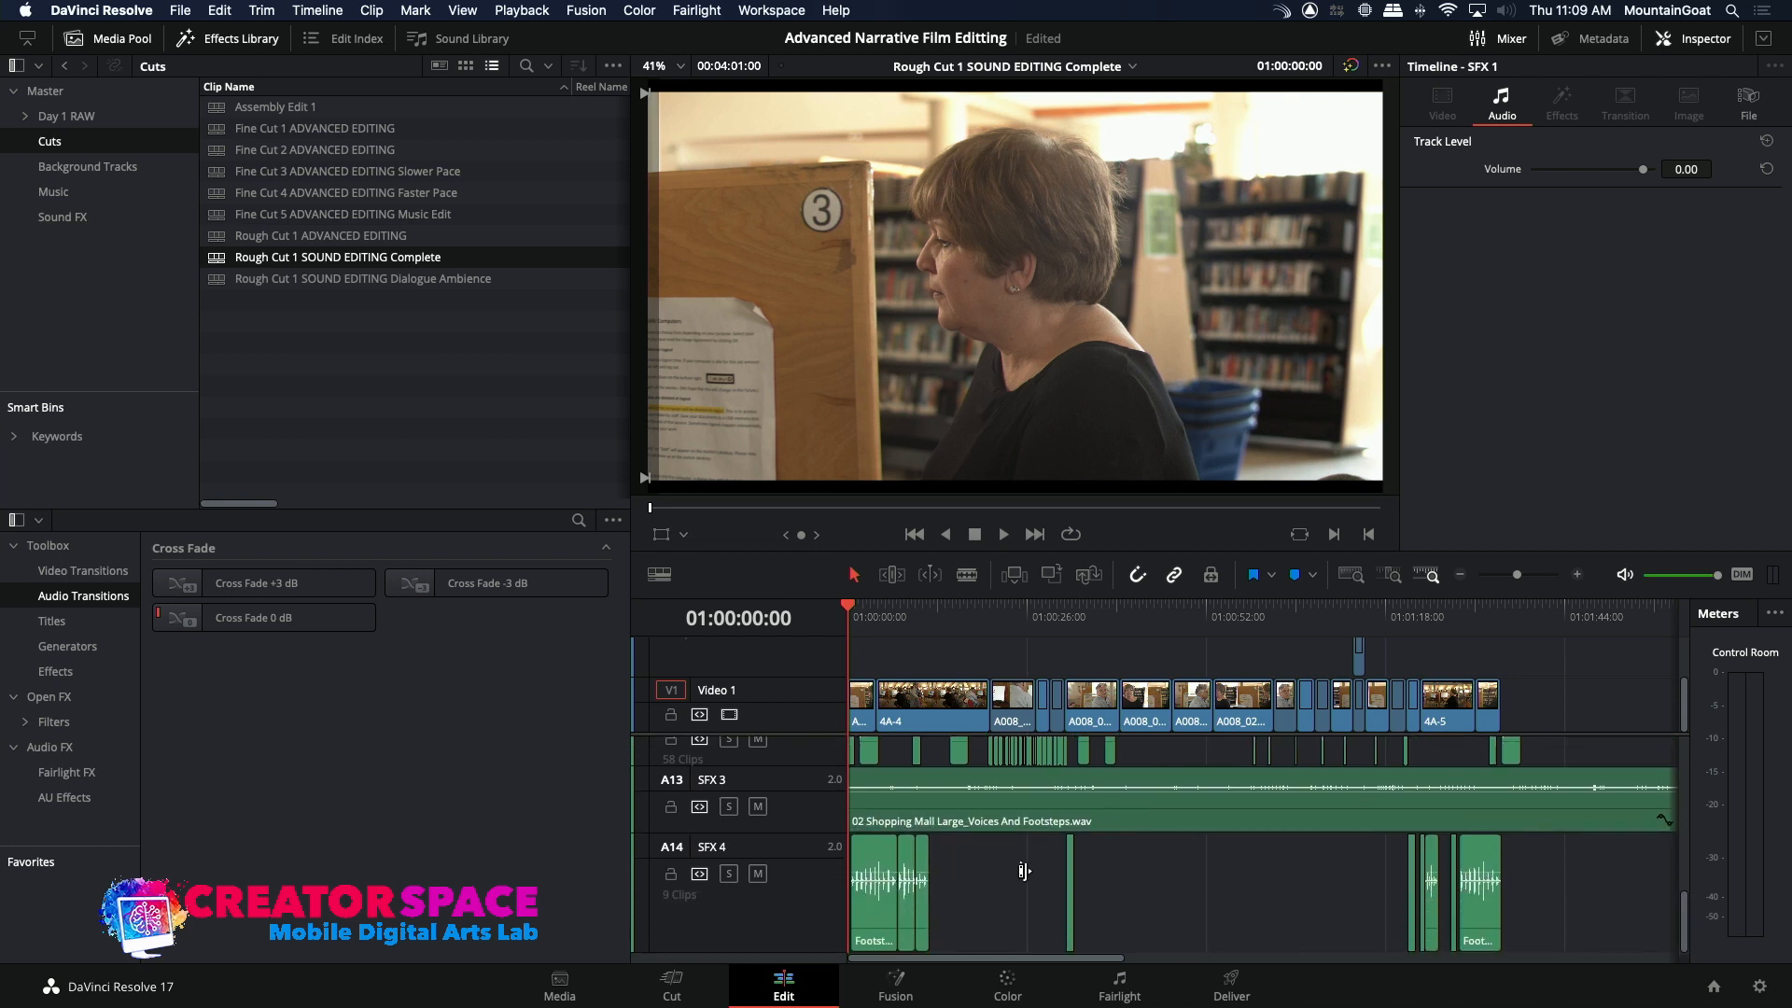
drag(757, 947, 760, 896)
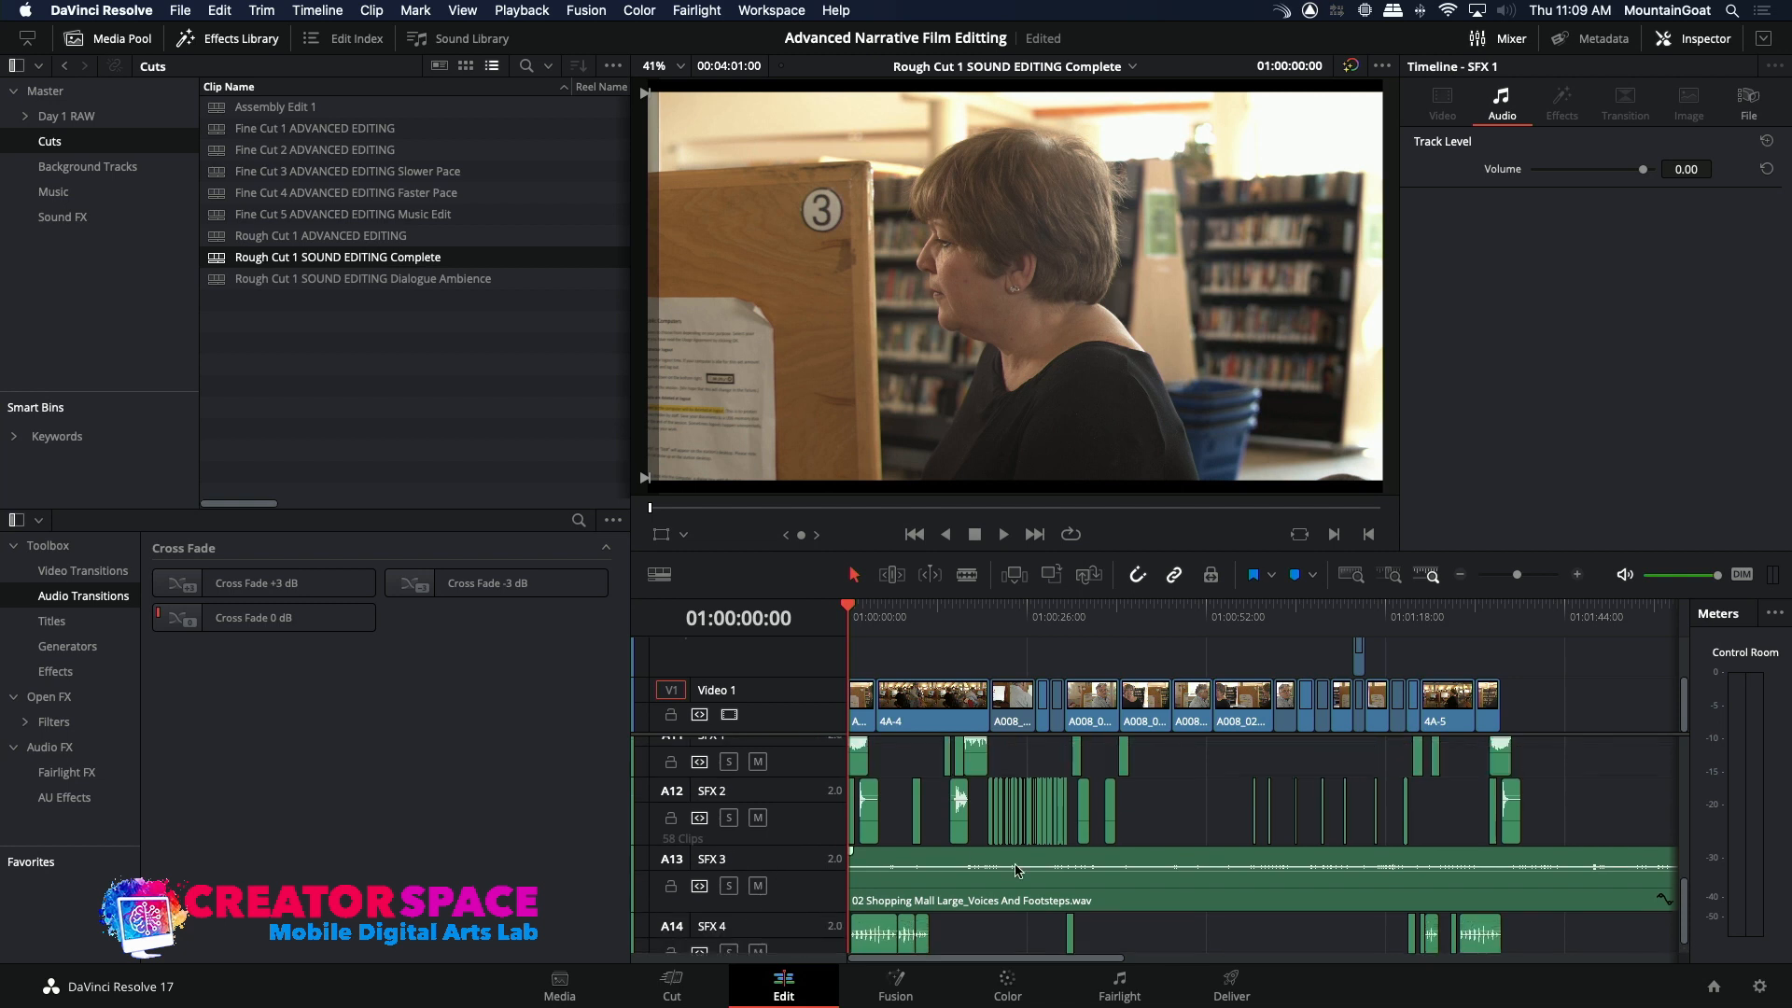
drag(1684, 911, 1699, 767)
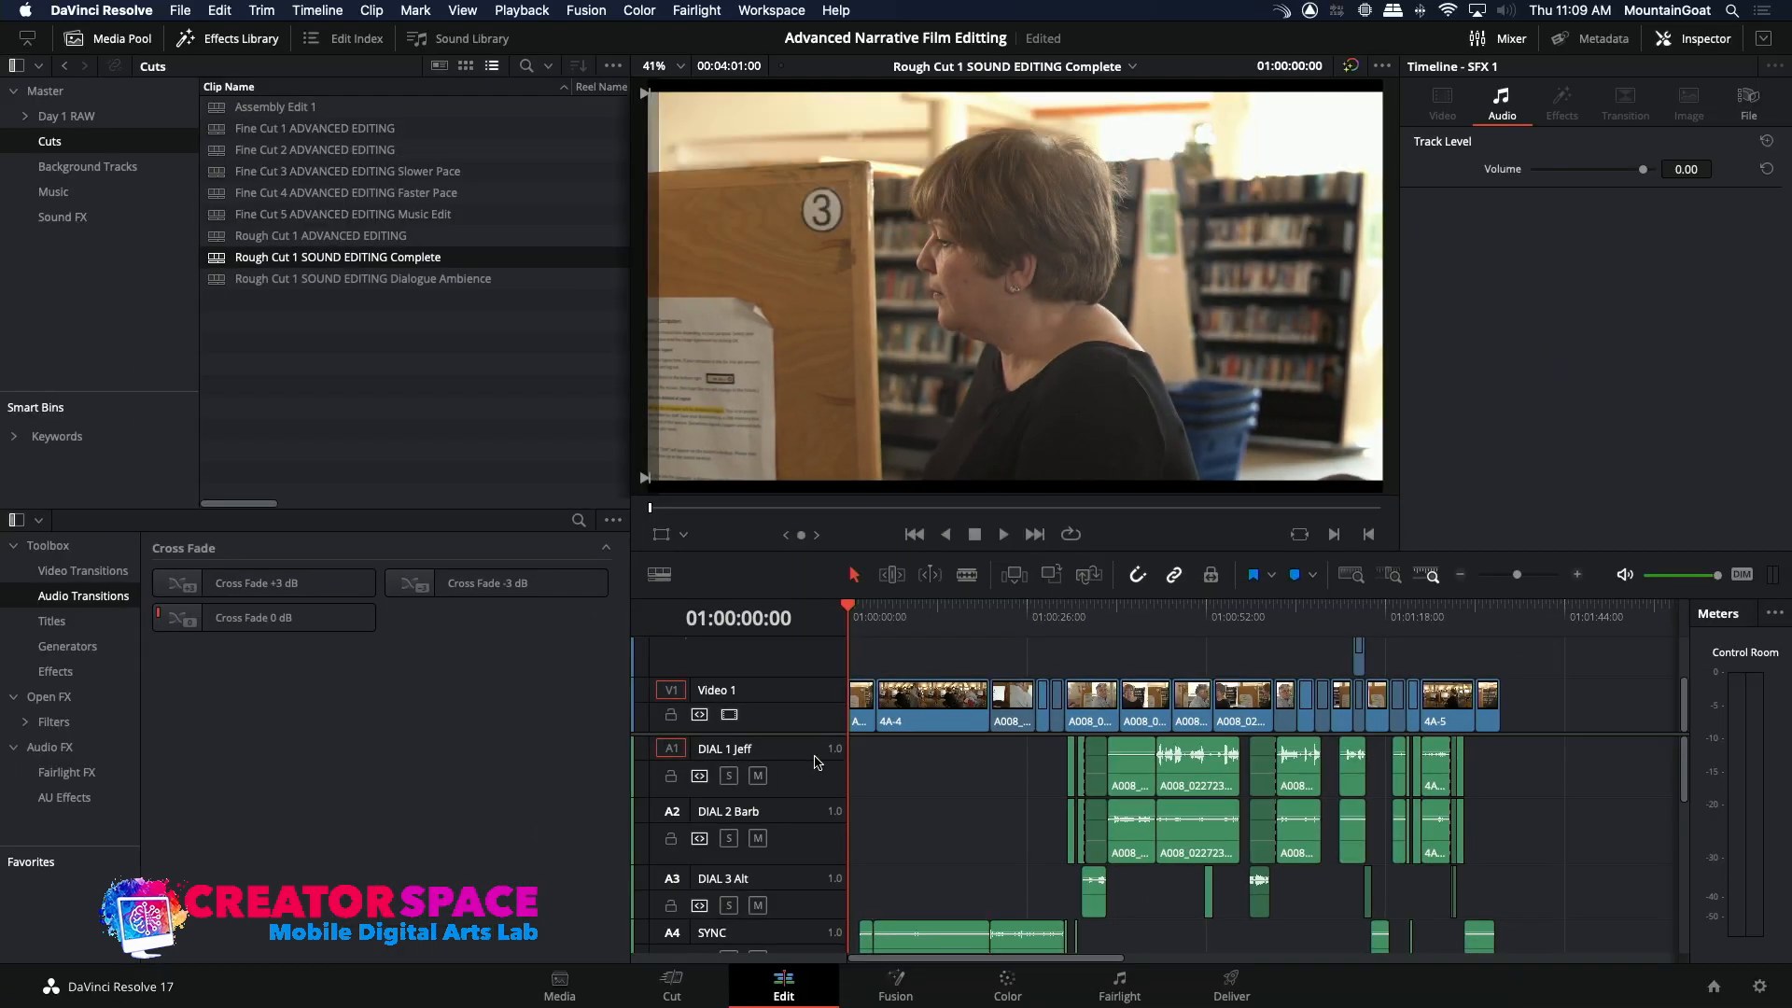
drag(1686, 797, 1687, 841)
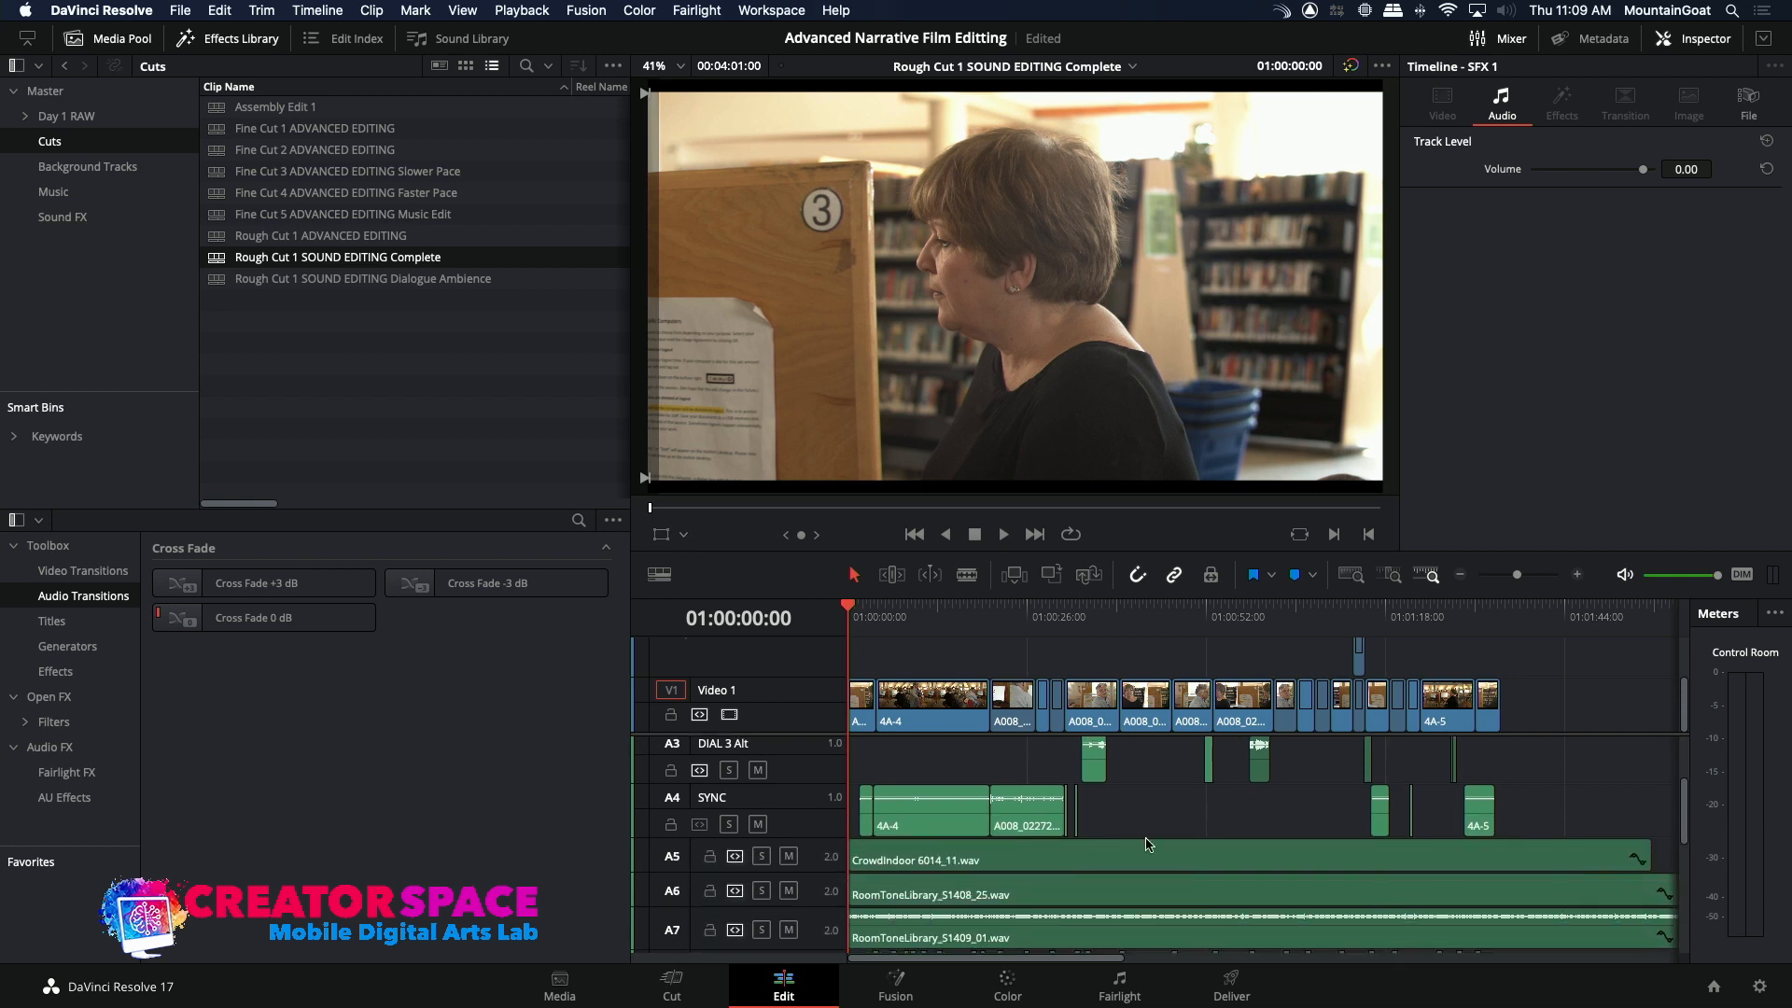
click(808, 861)
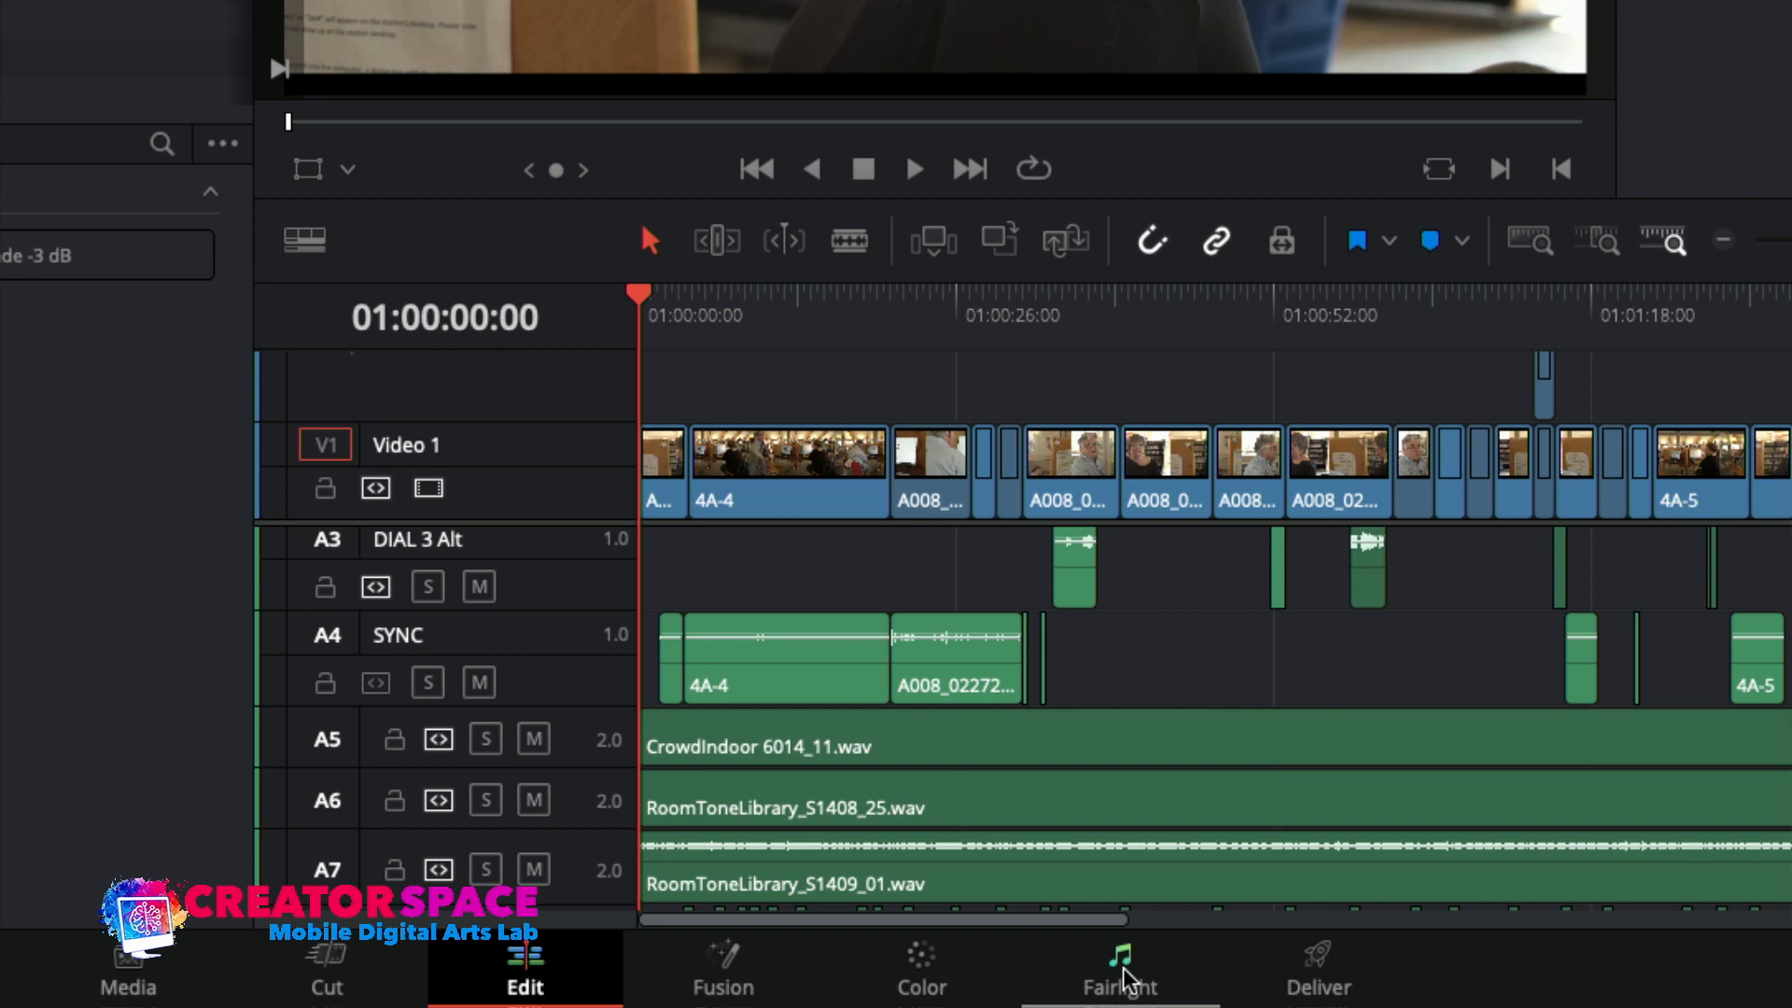
Step: Switch to the Fairlight page and widen the mixer to show the channel strips from A1 to A12
click(1123, 970)
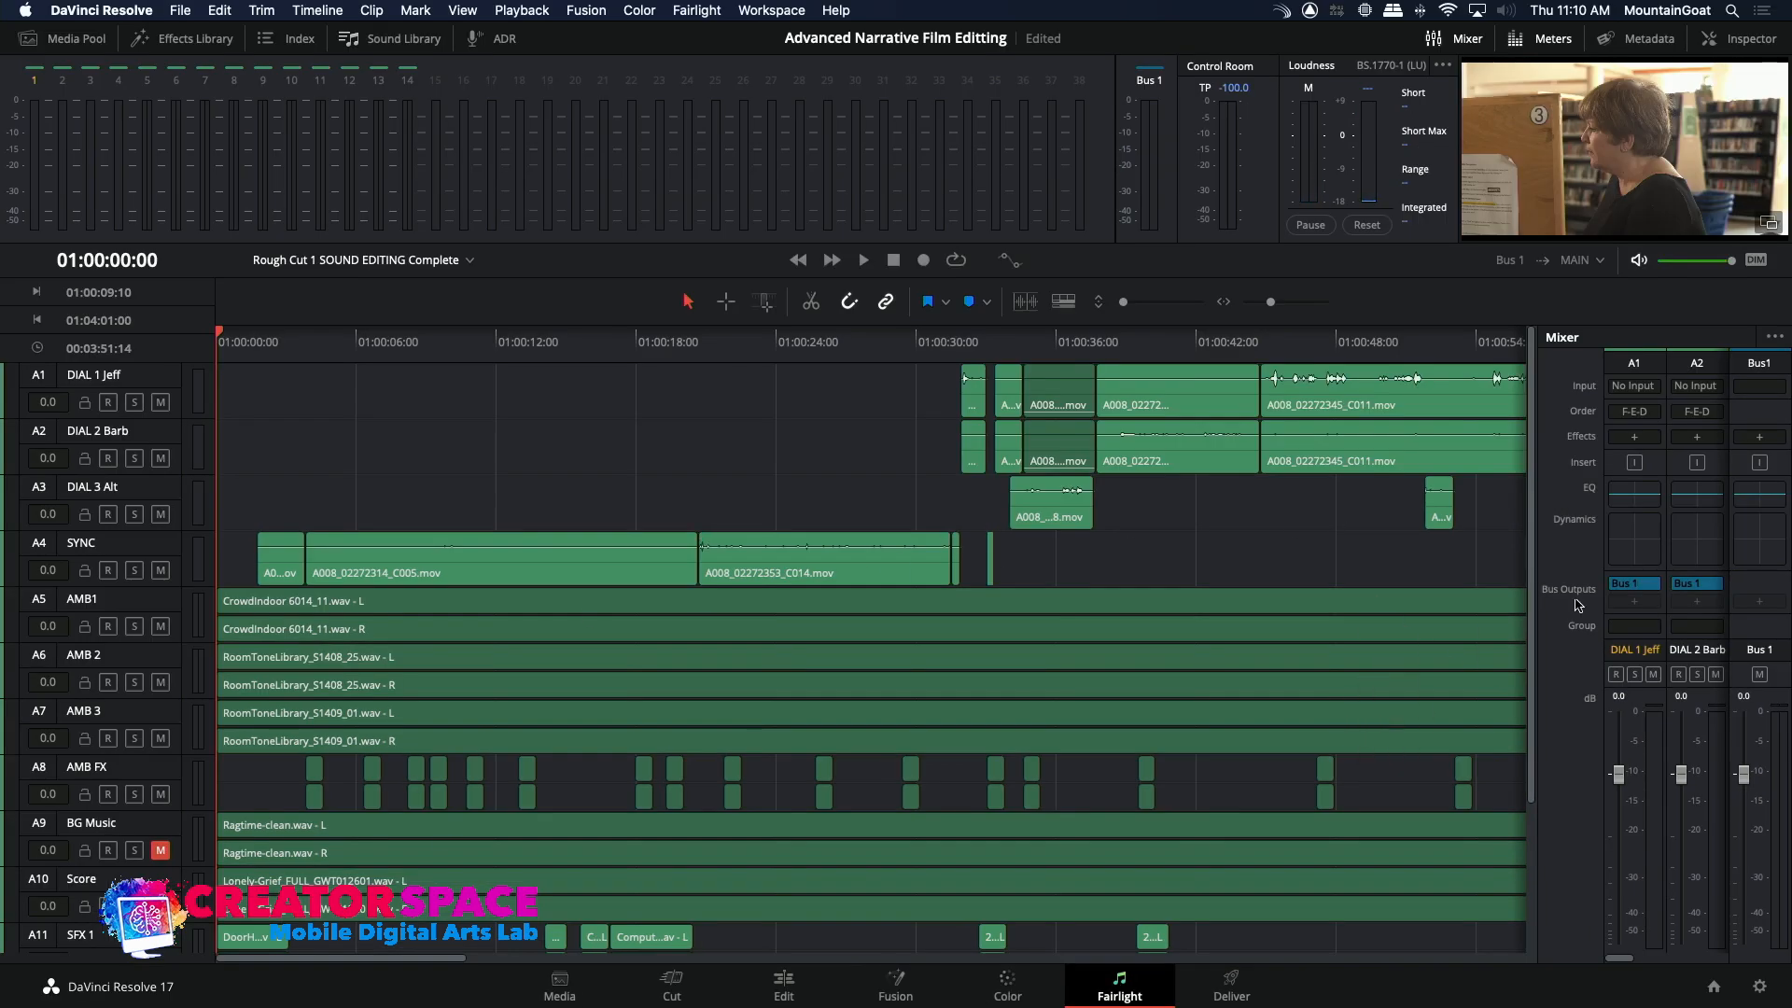
drag(1533, 551, 881, 602)
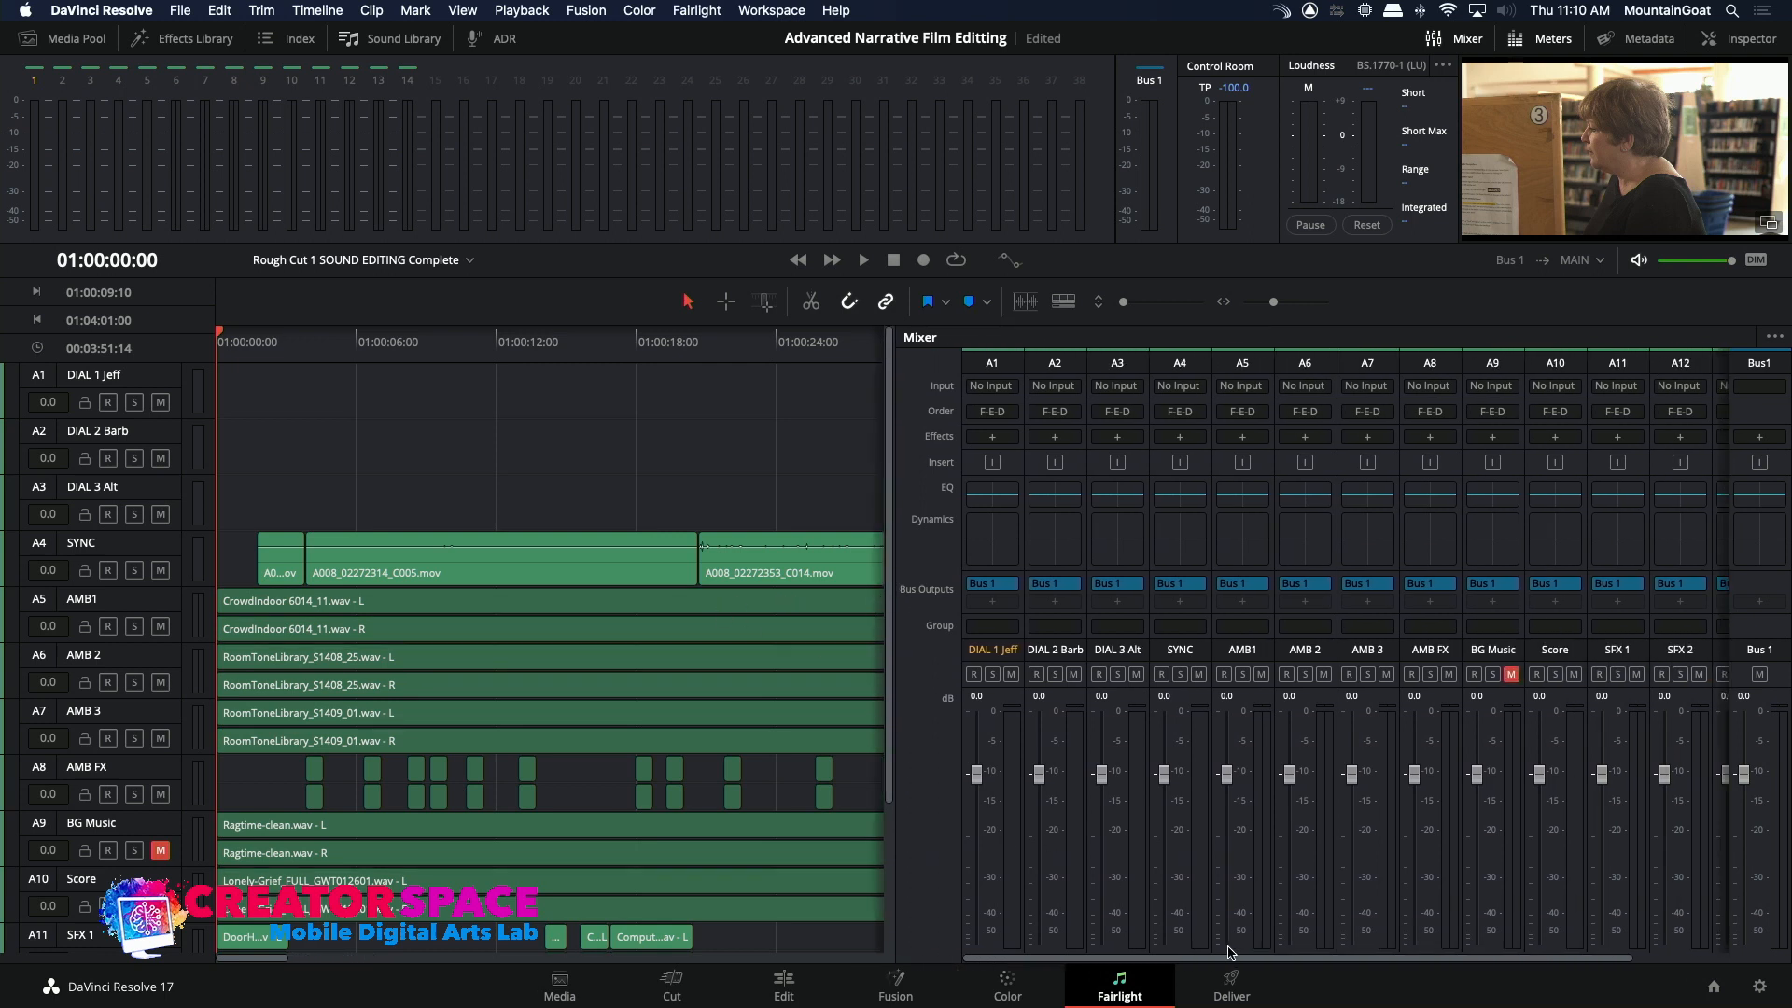
drag(1212, 957, 1041, 929)
Step: Play the opening of the mix while watching the track and bus meters, and return the playhead to the start
key(space)
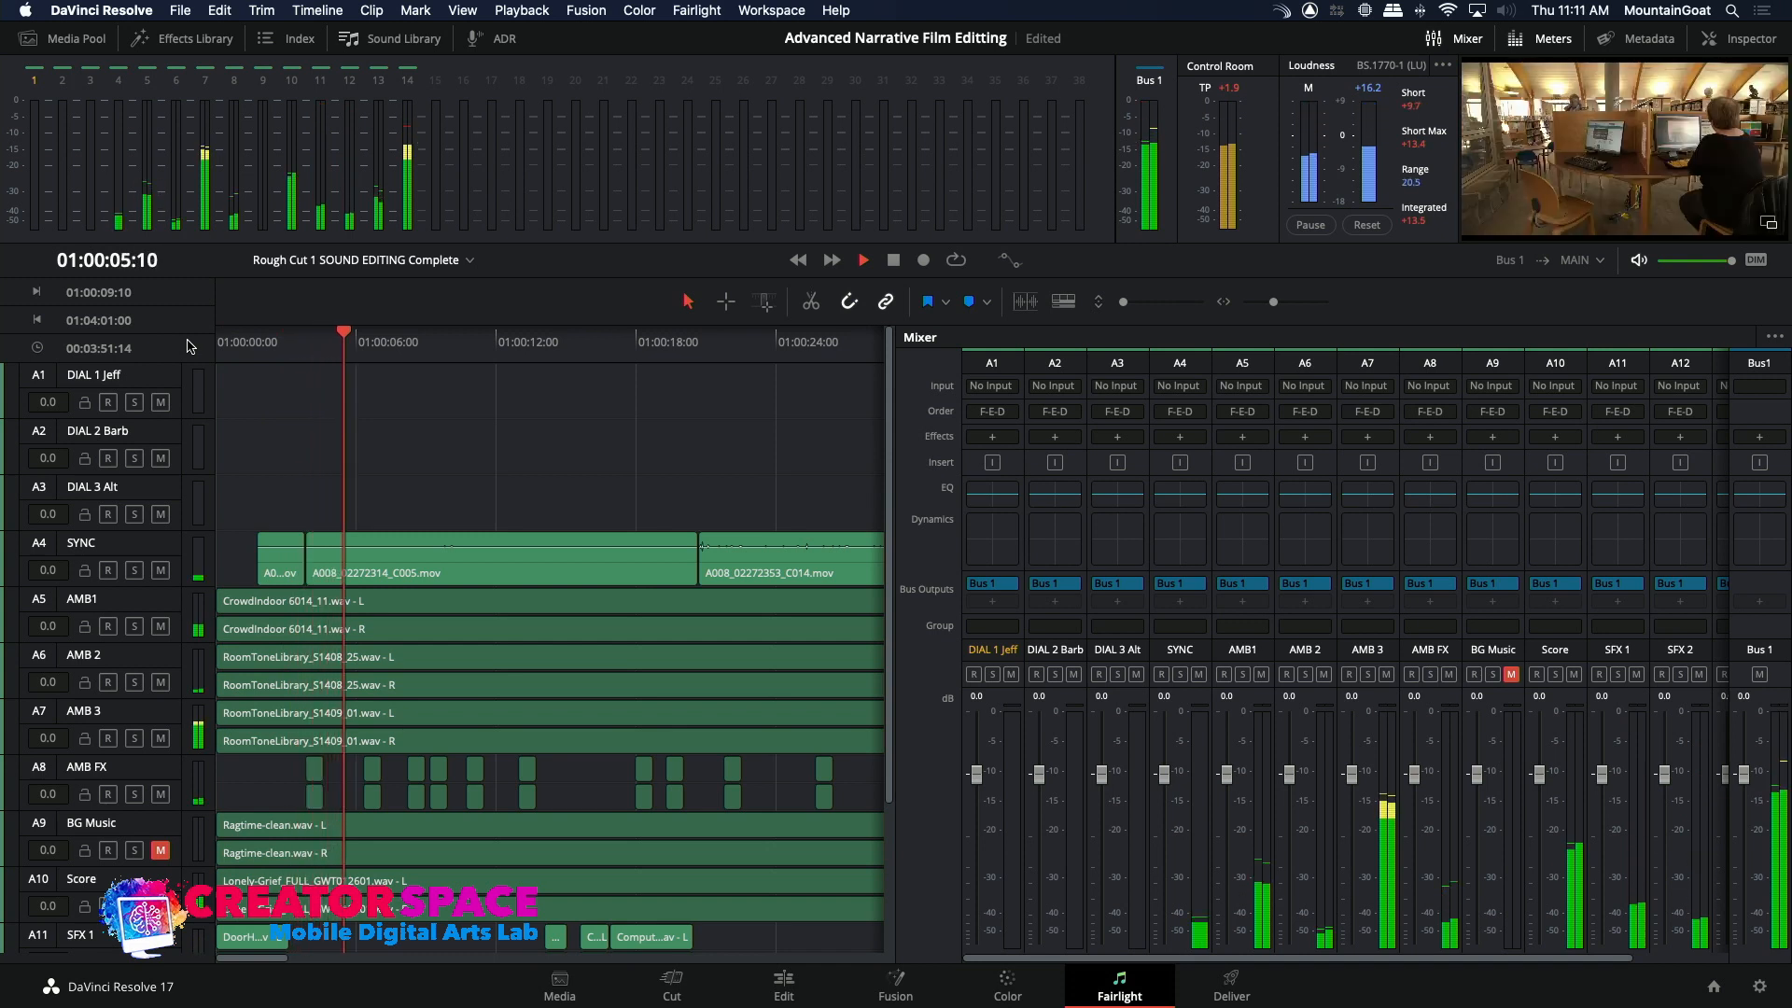
key(space)
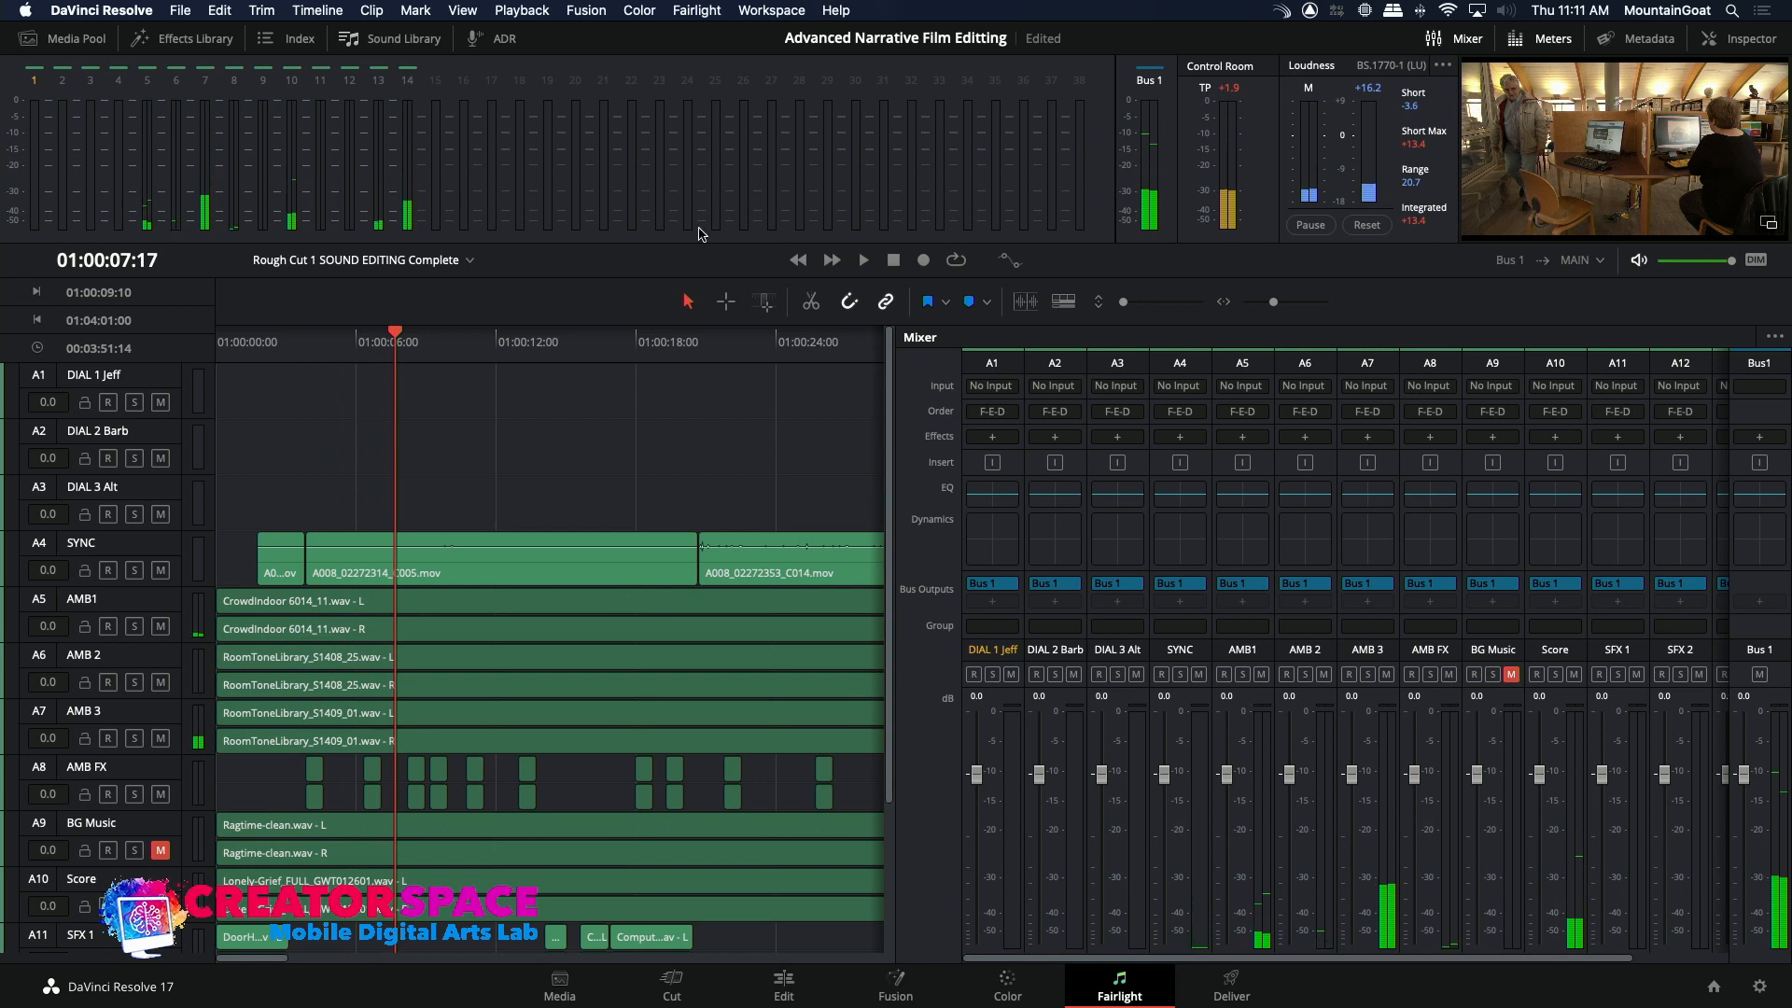
key(Home)
key(space)
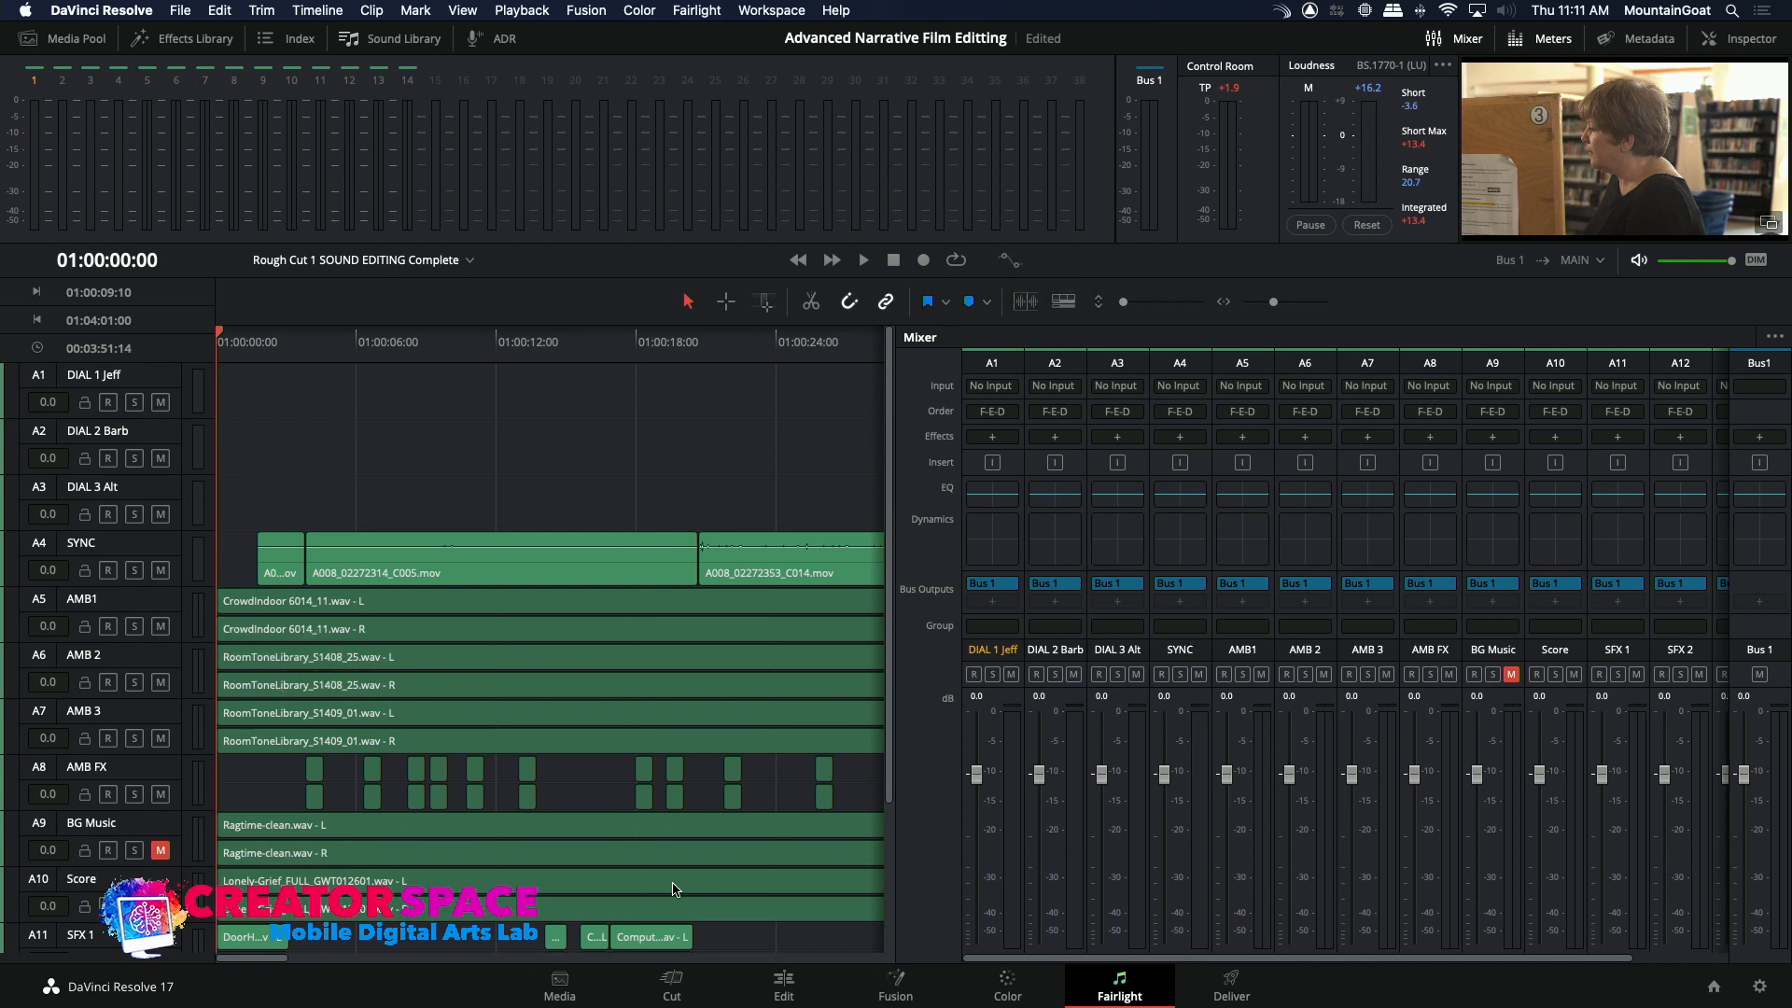
Step: Enlarge track A5 AMB1 on the Edit page to check the CrowdIndoor 6014_11.wav clip volume, and return to the Fairlight page
click(784, 987)
click(886, 857)
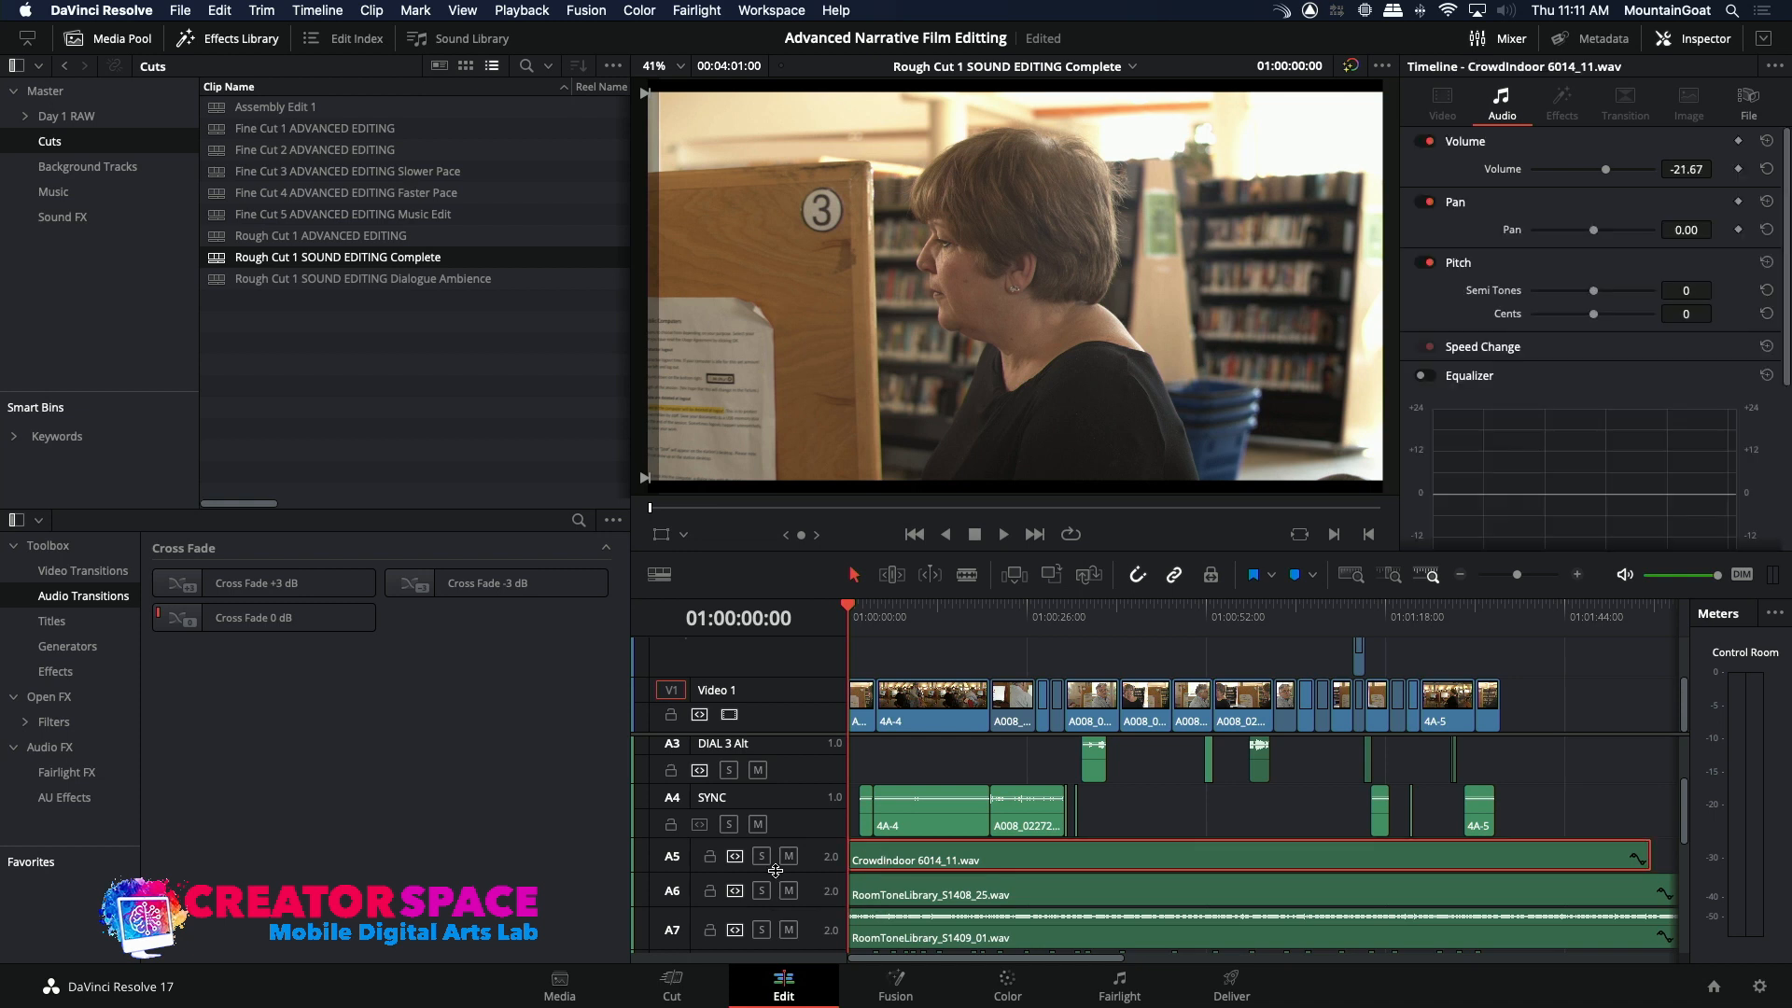
drag(774, 873, 775, 929)
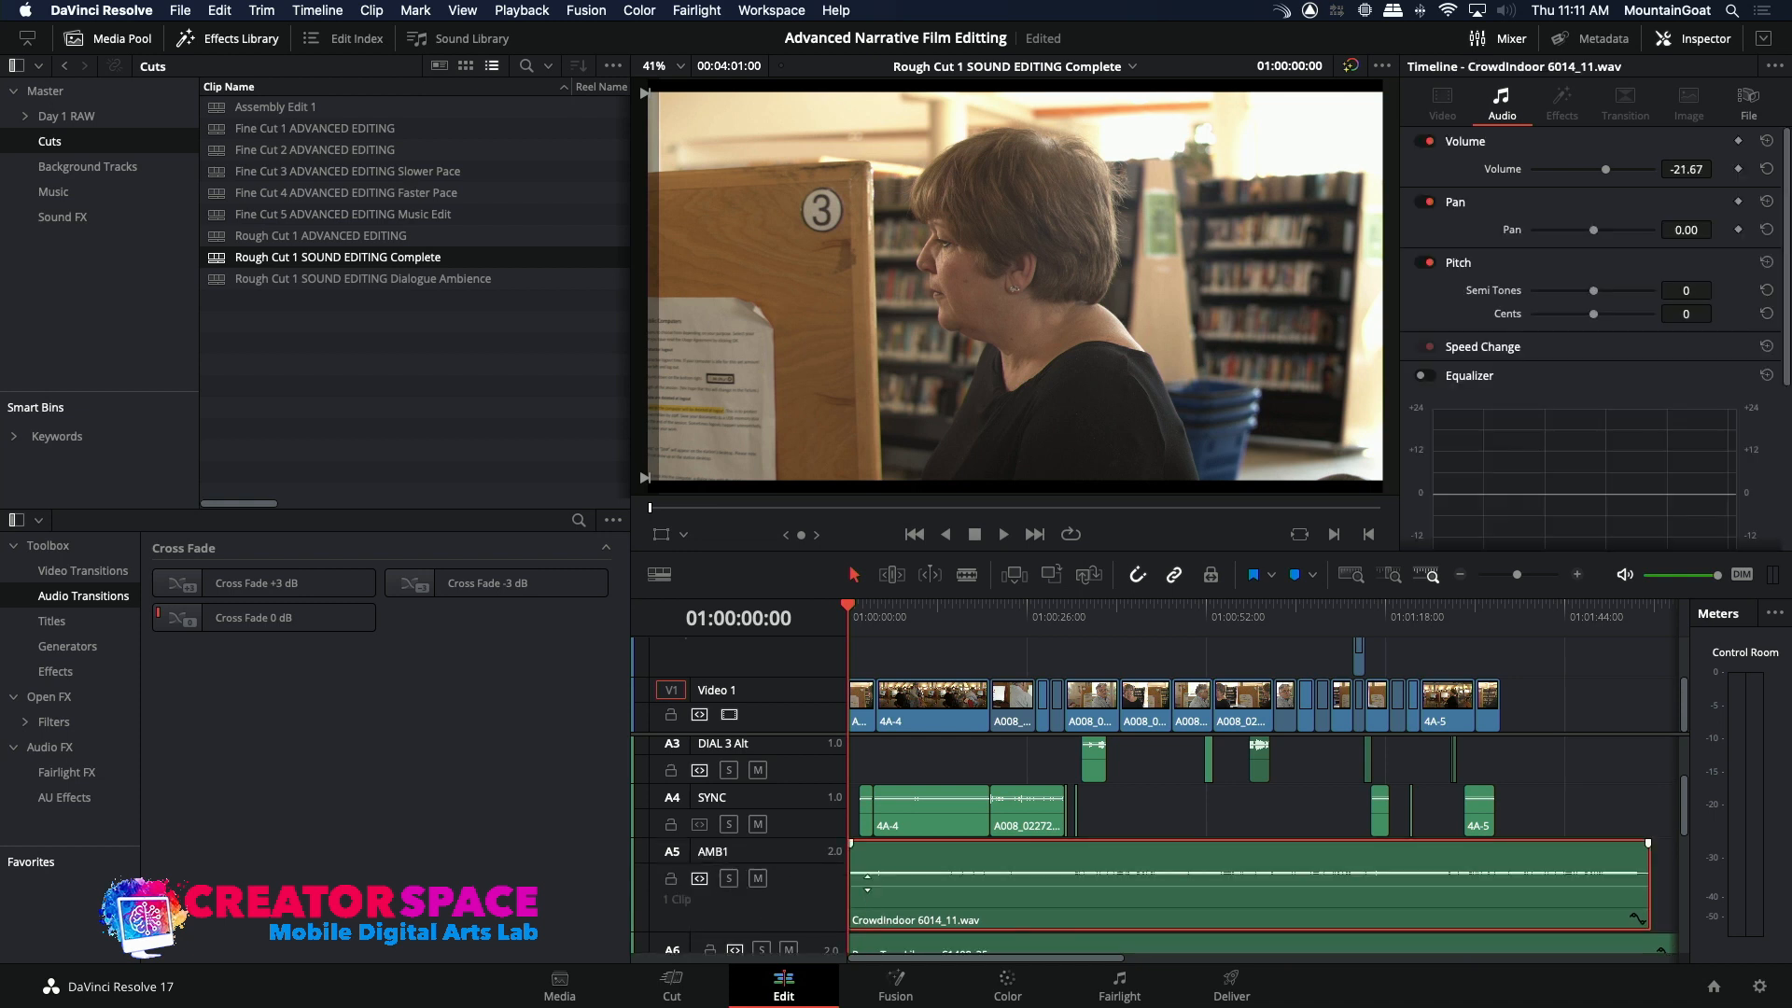
drag(866, 883, 868, 884)
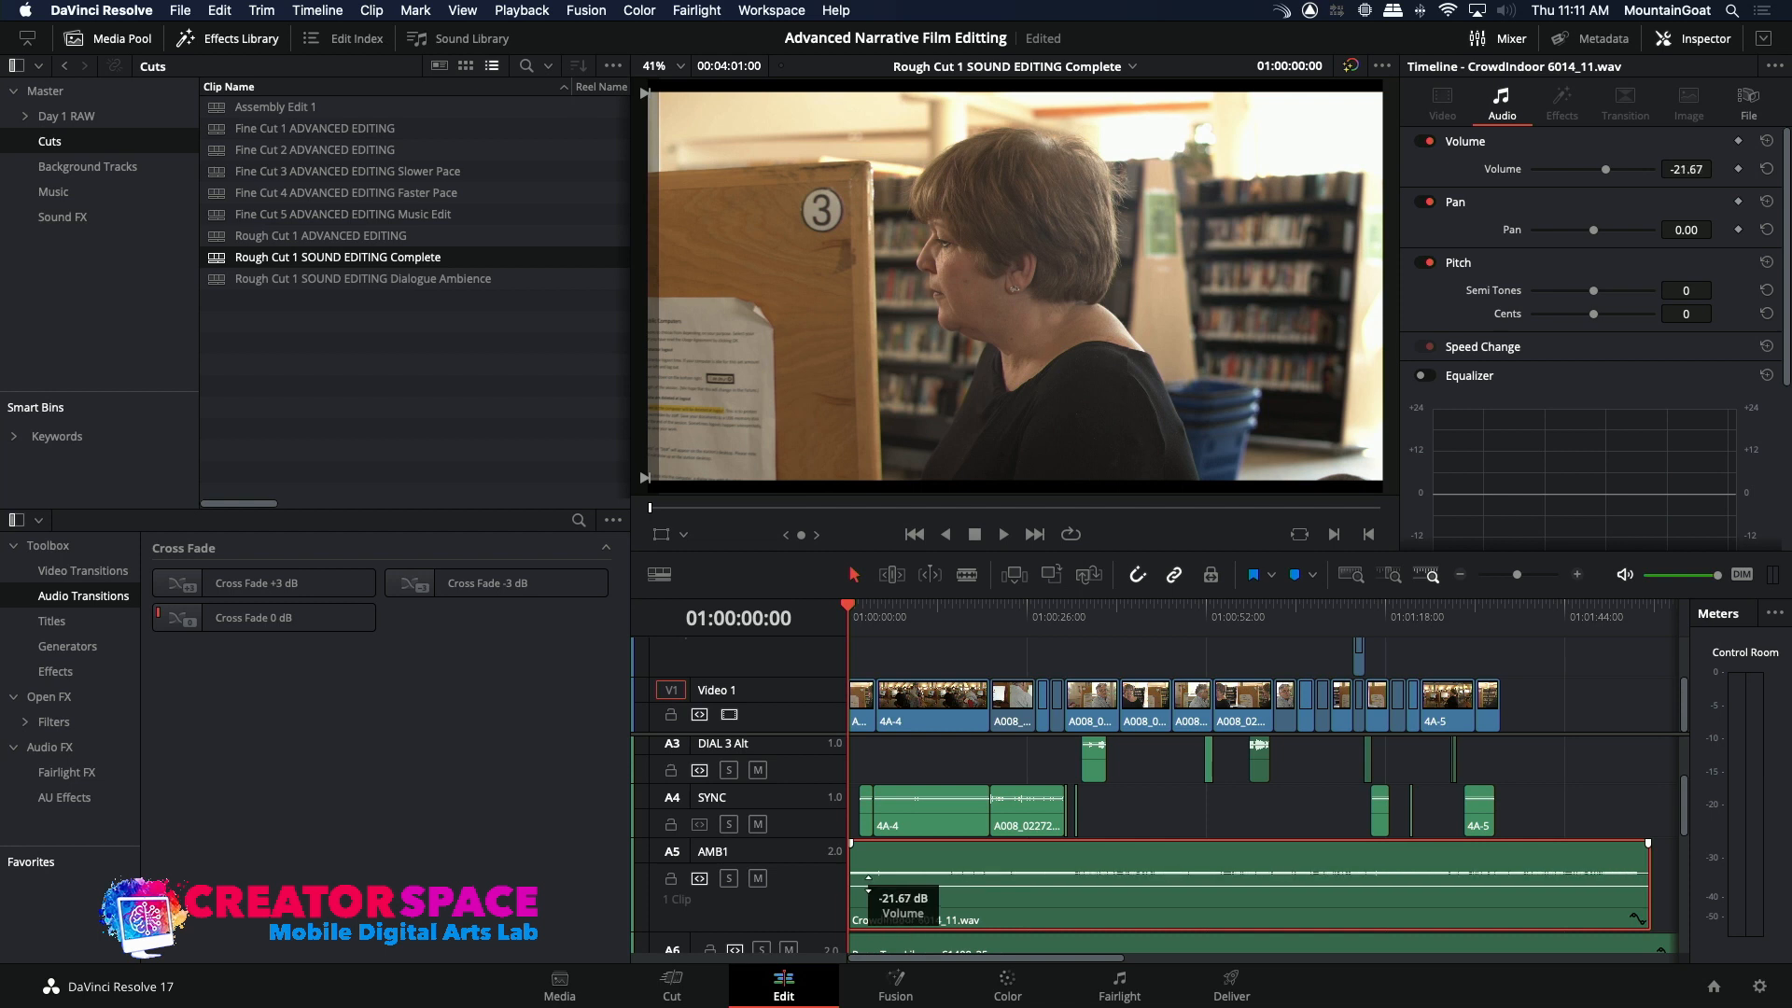
click(1116, 984)
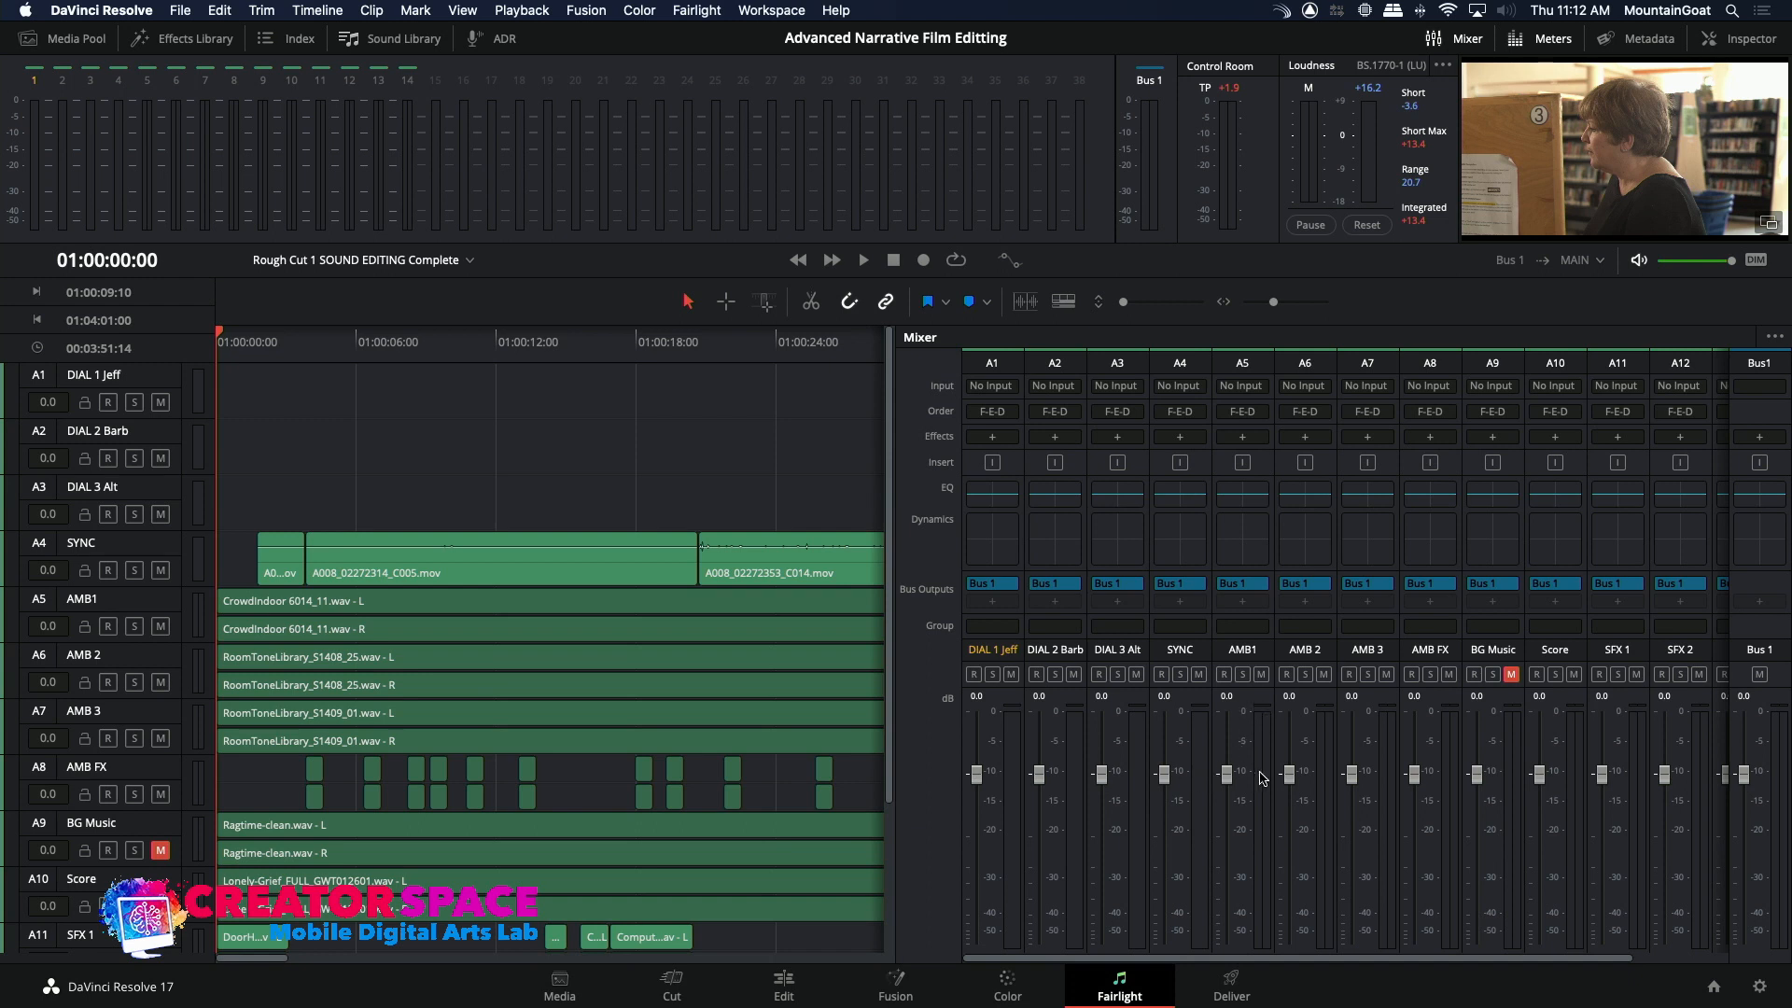
Step: Play the opening, lower the SFX 1 channel fader to -8.5 dB and listen again
key(space)
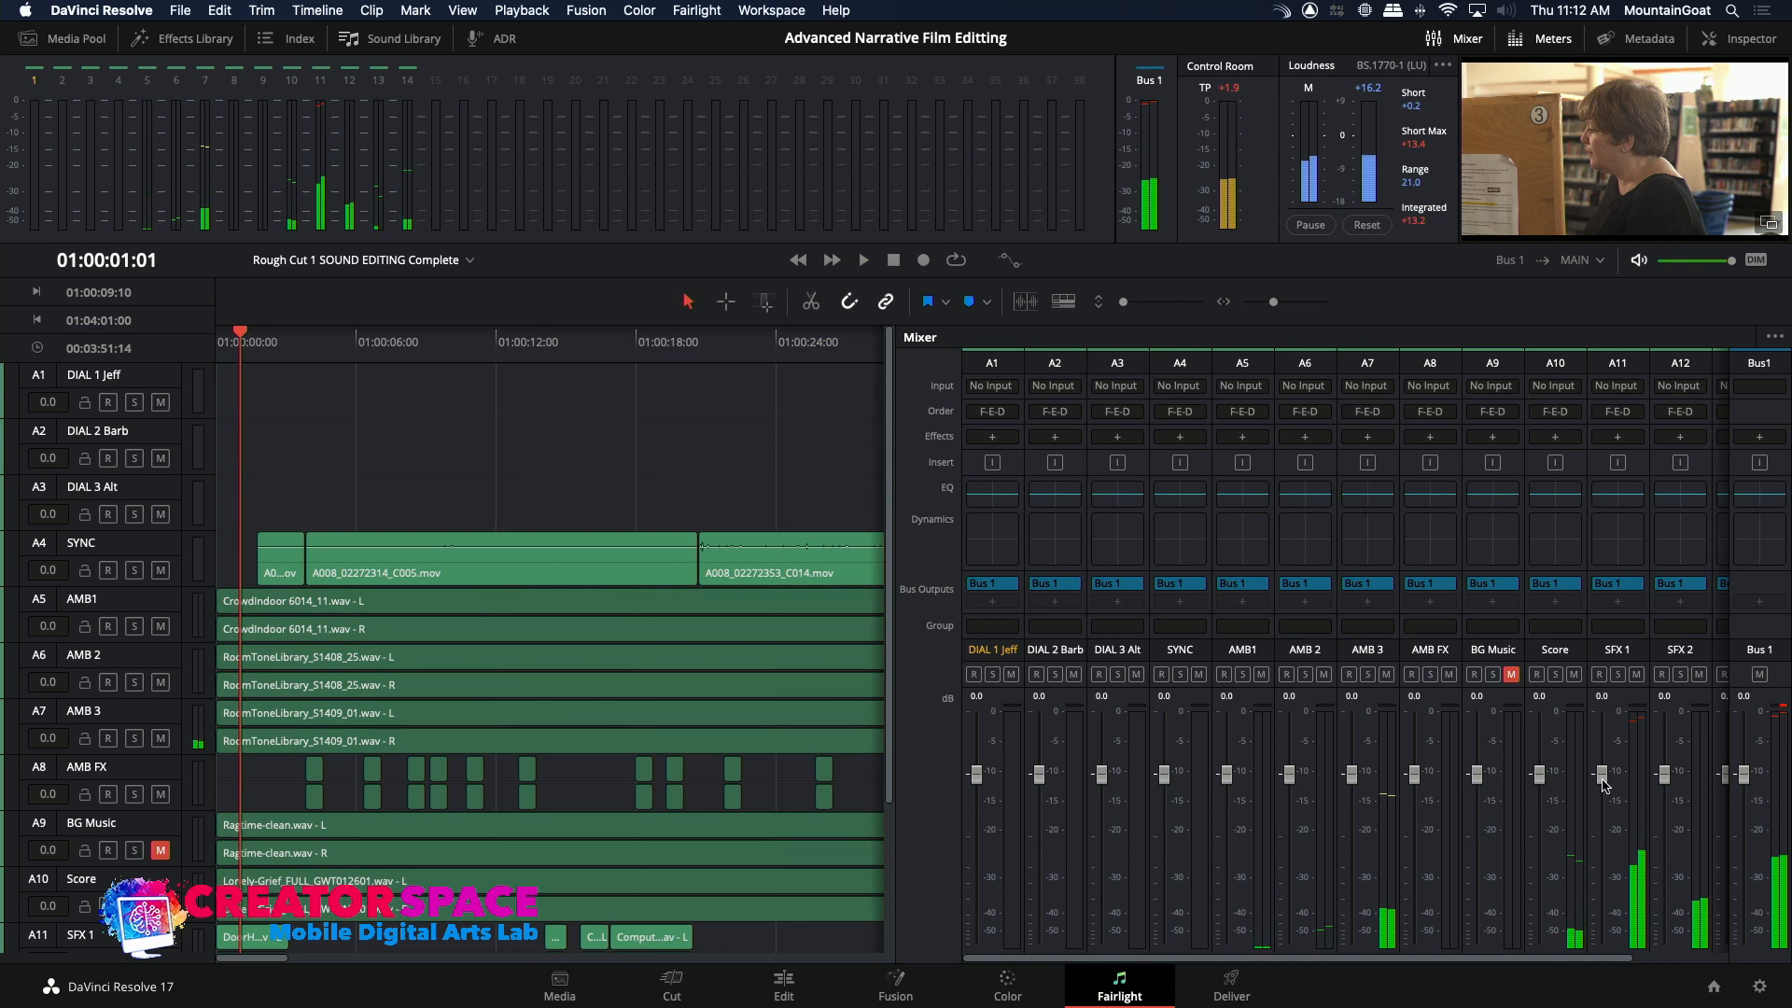
drag(1601, 779, 1601, 833)
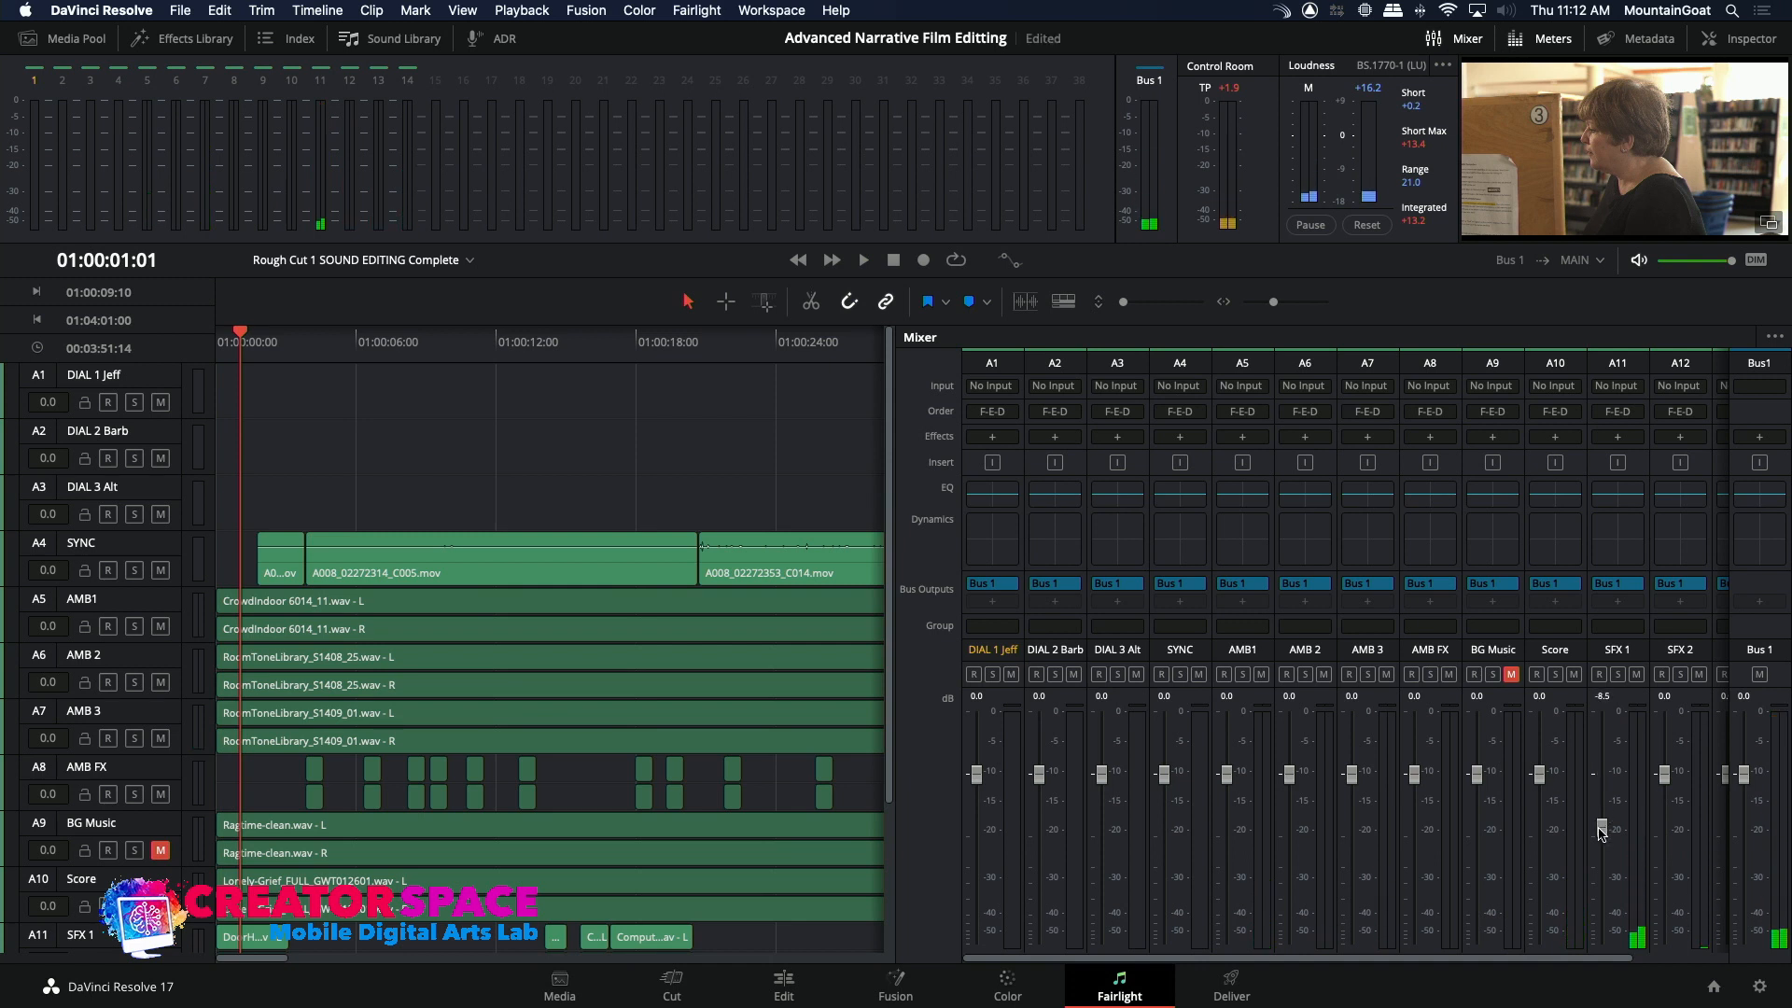
key(space)
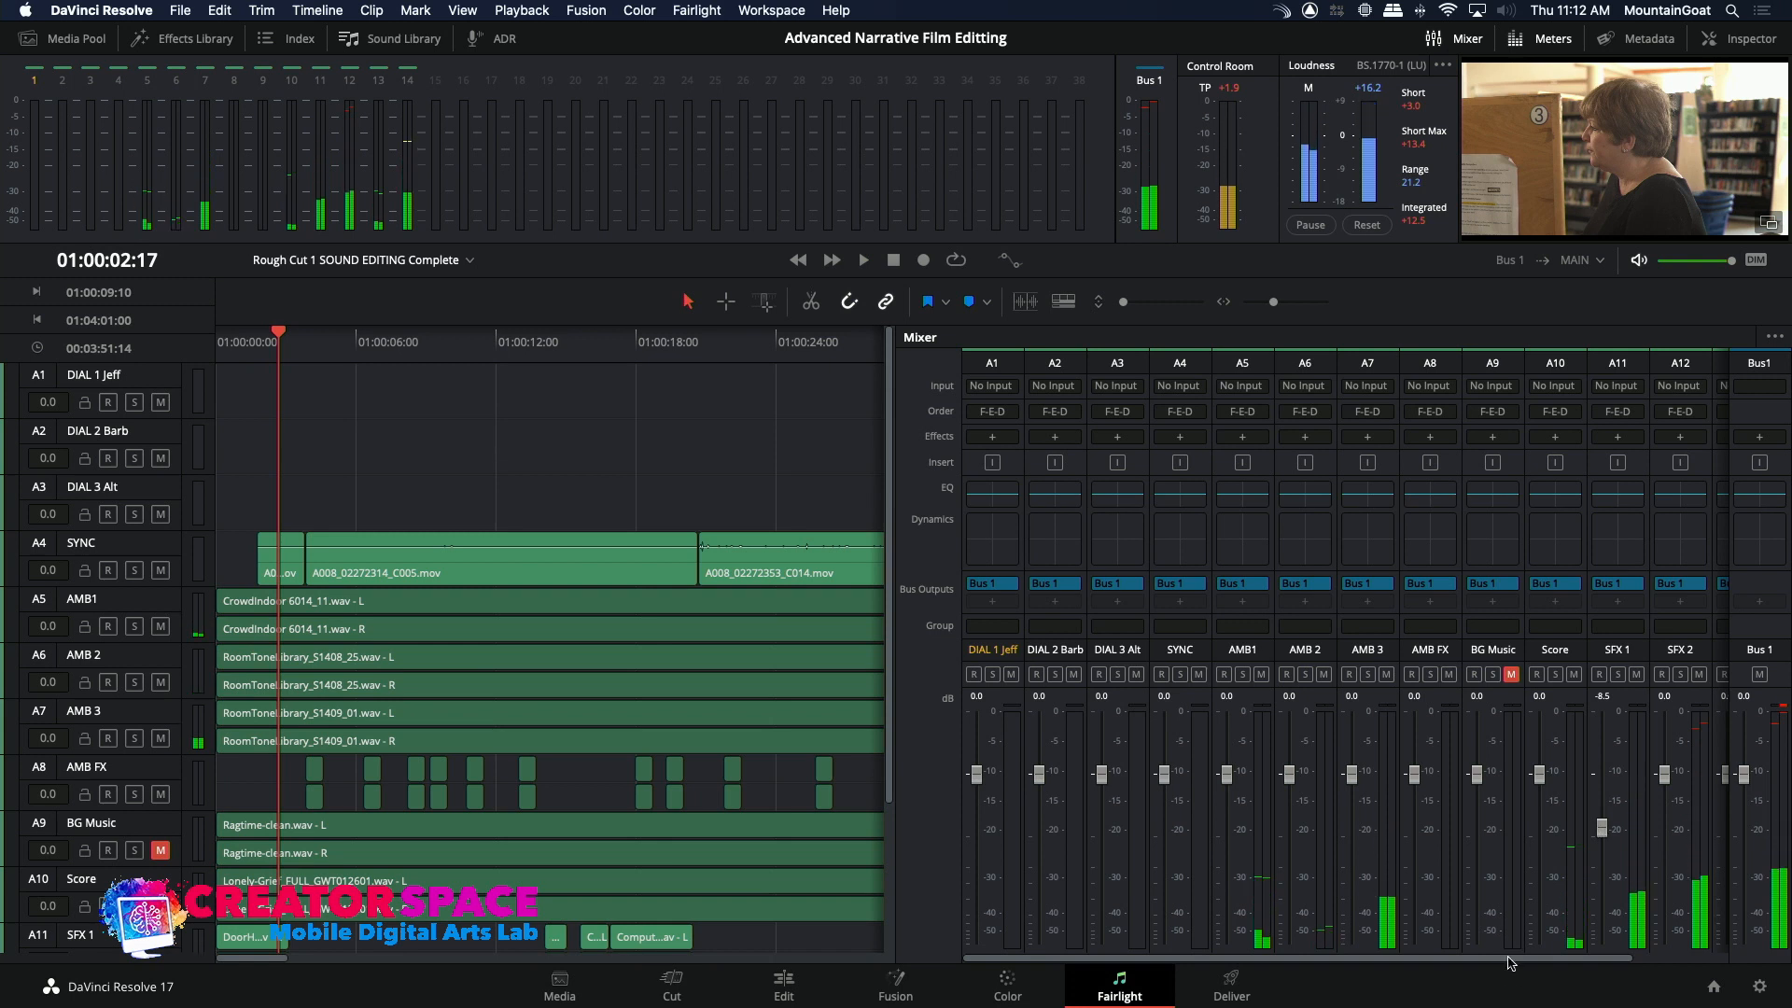
Step: Return to the start, lower the SFX 1 channel fader to -19 dB and play the opening again
drag(1516, 959, 1612, 959)
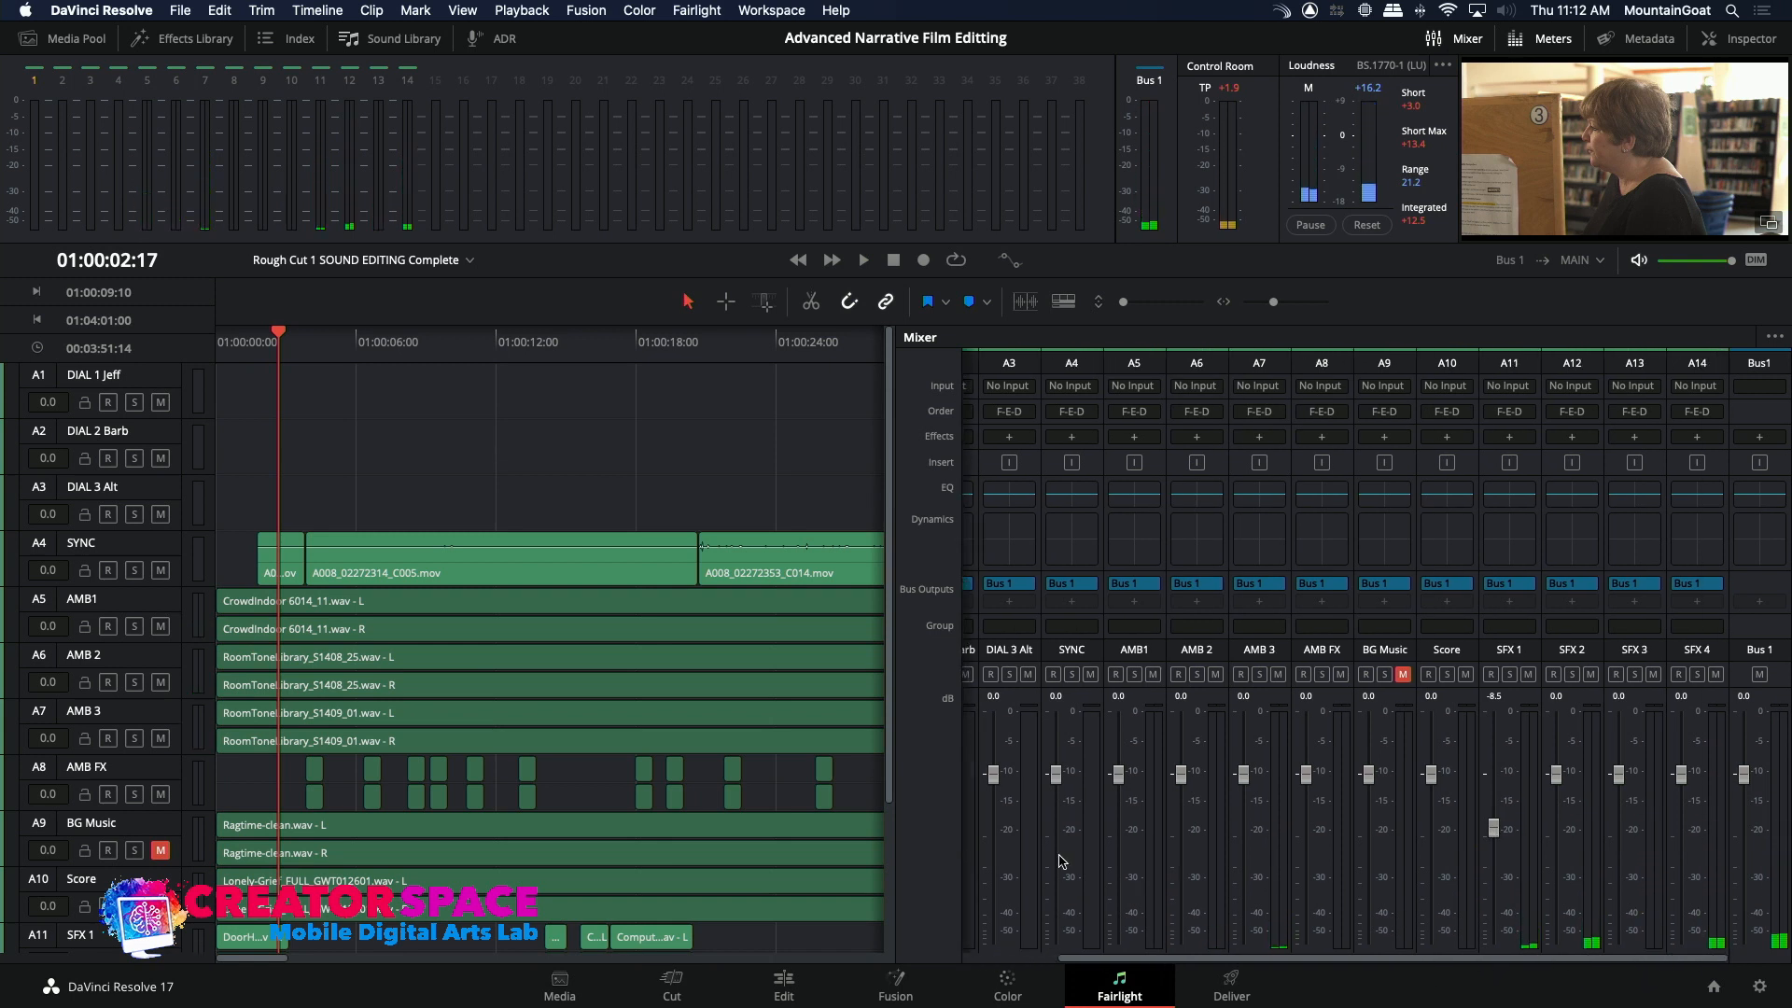
drag(246, 351, 142, 342)
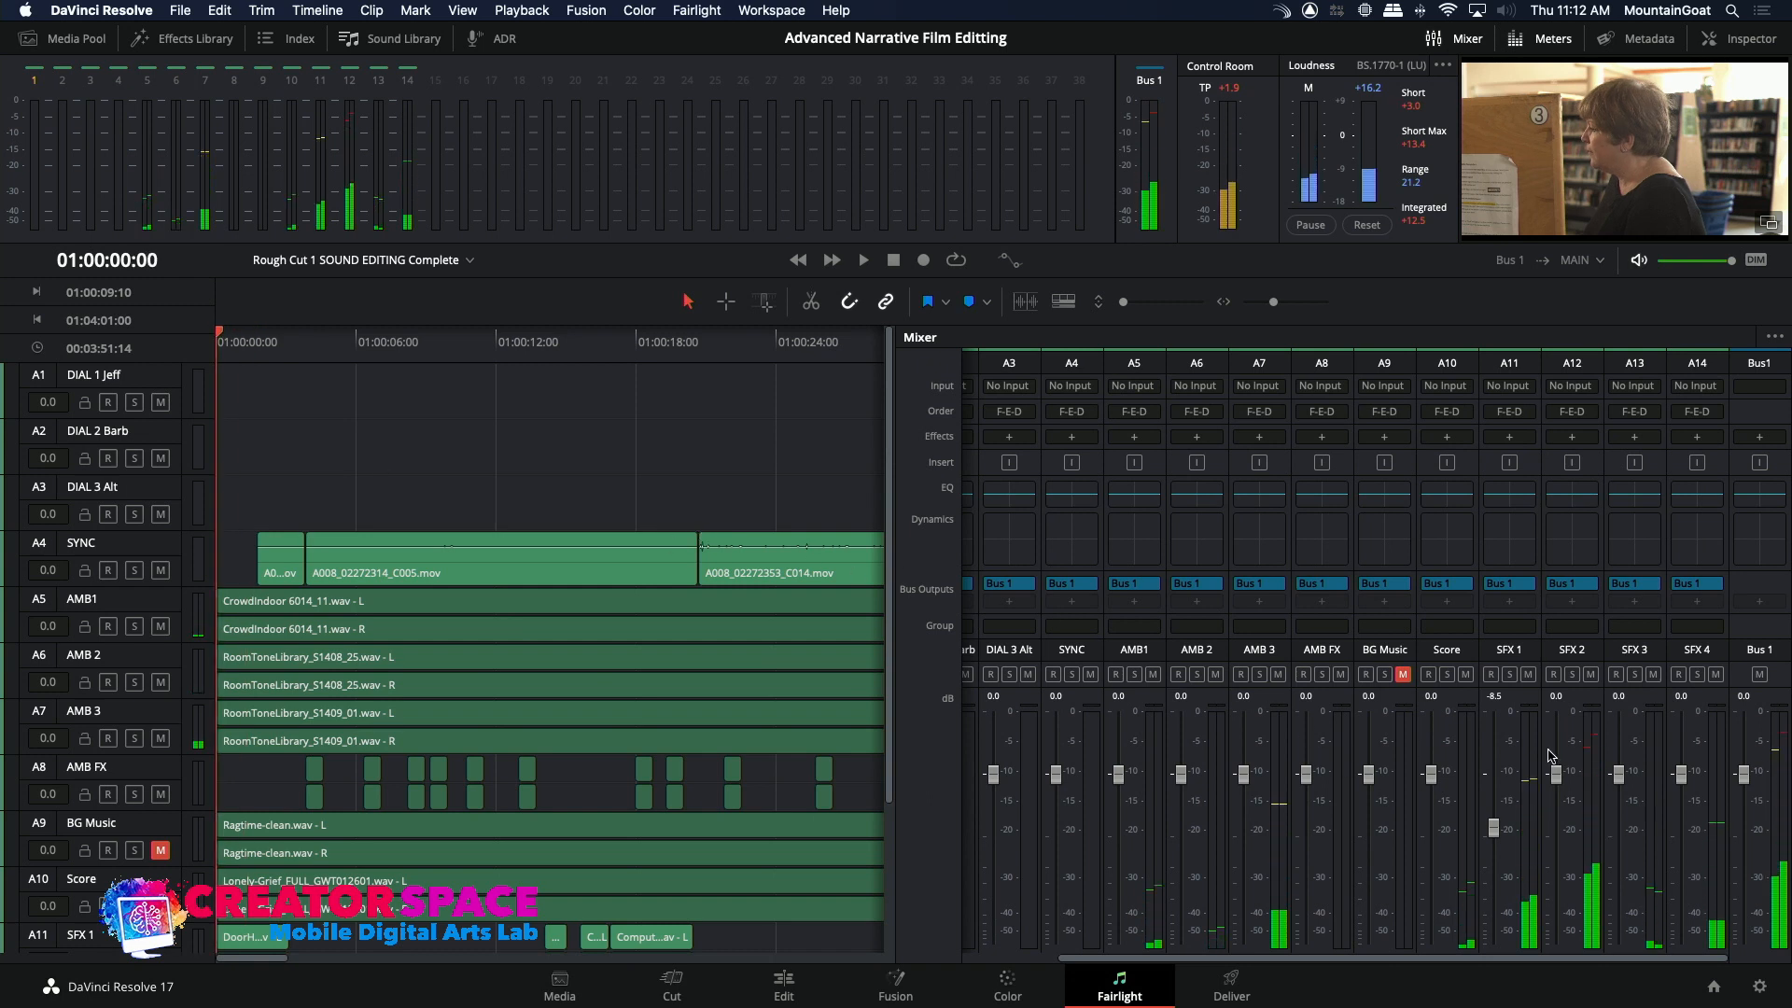
drag(1493, 833, 1494, 864)
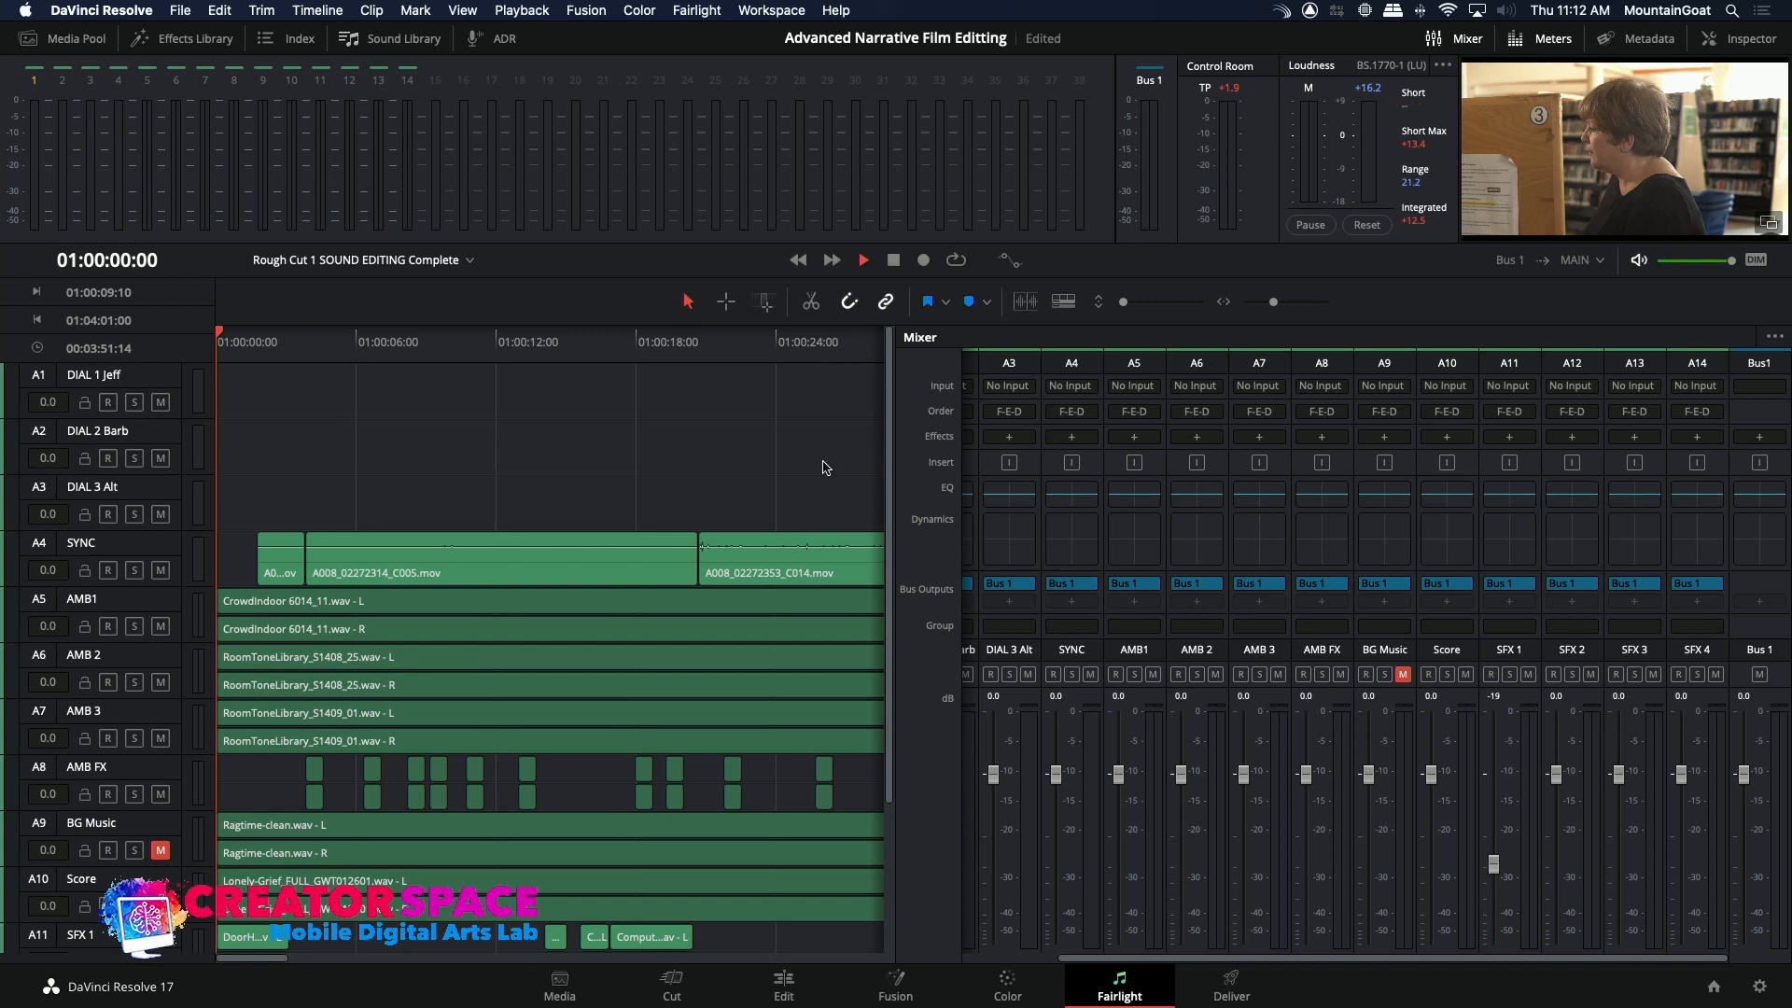
key(space)
key(space)
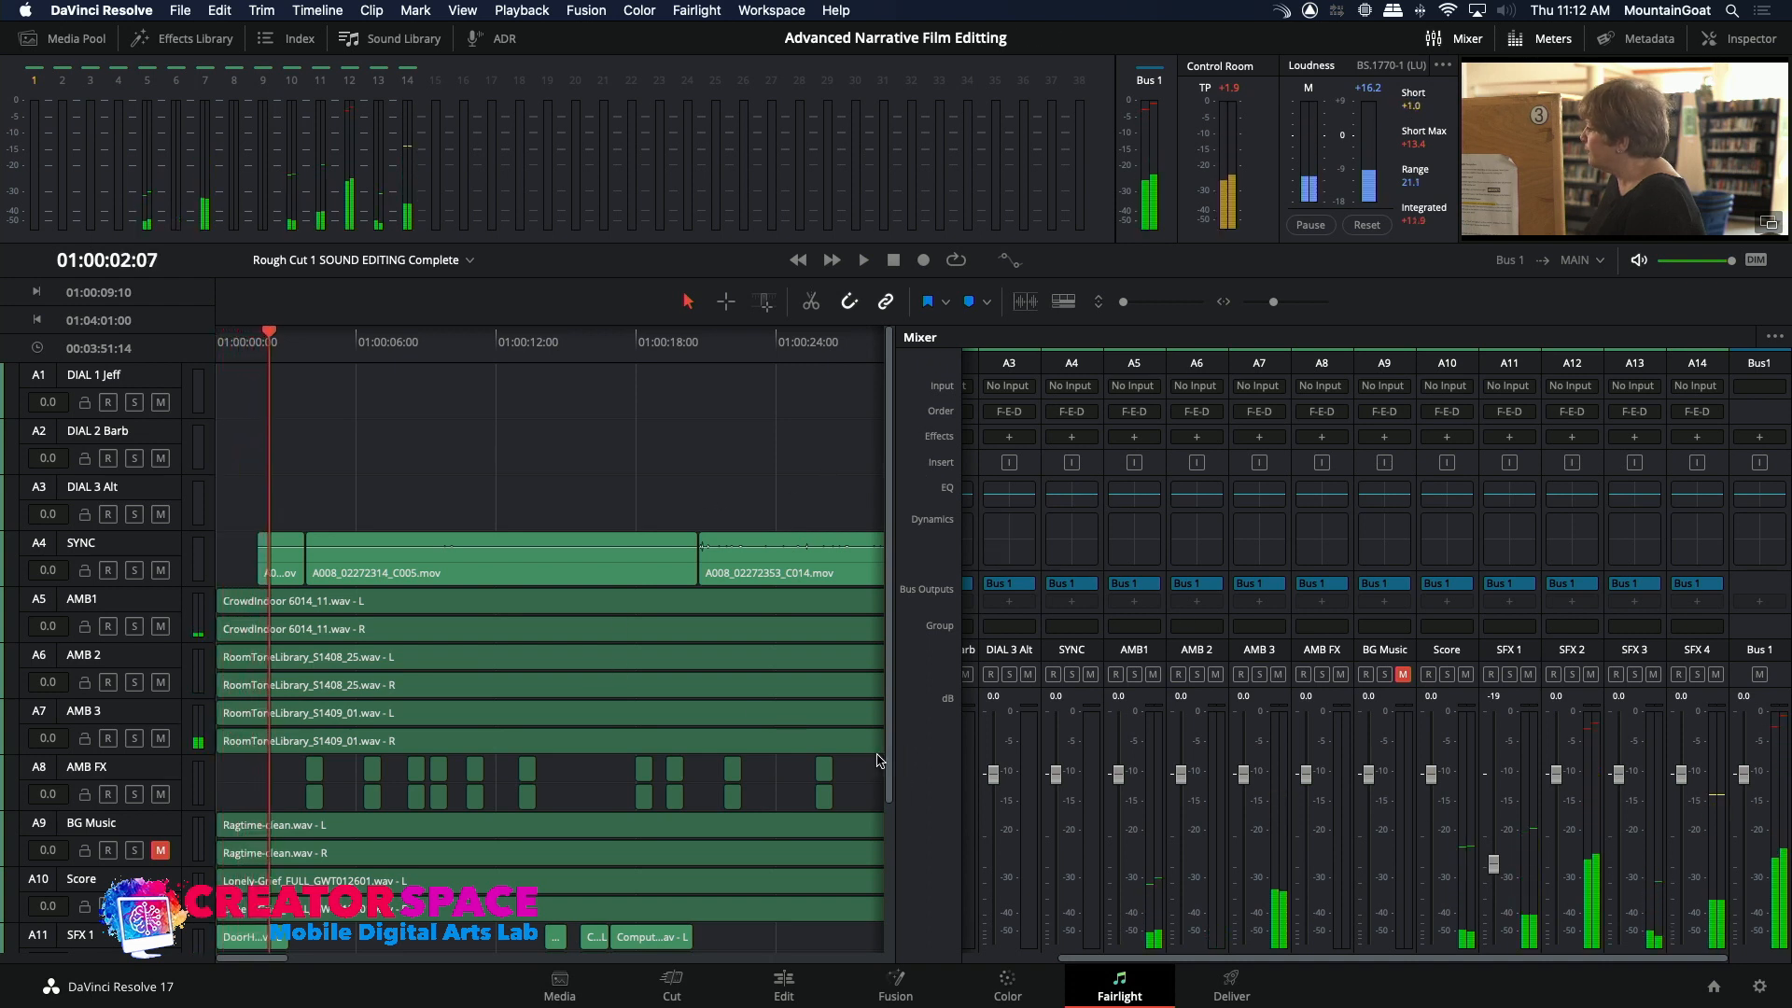
Step: Increase the track height and horizontal zoom to show the waveform of the DoorHospital clip on SFX 1 from the timeline start
scroll(877, 756, down, 5)
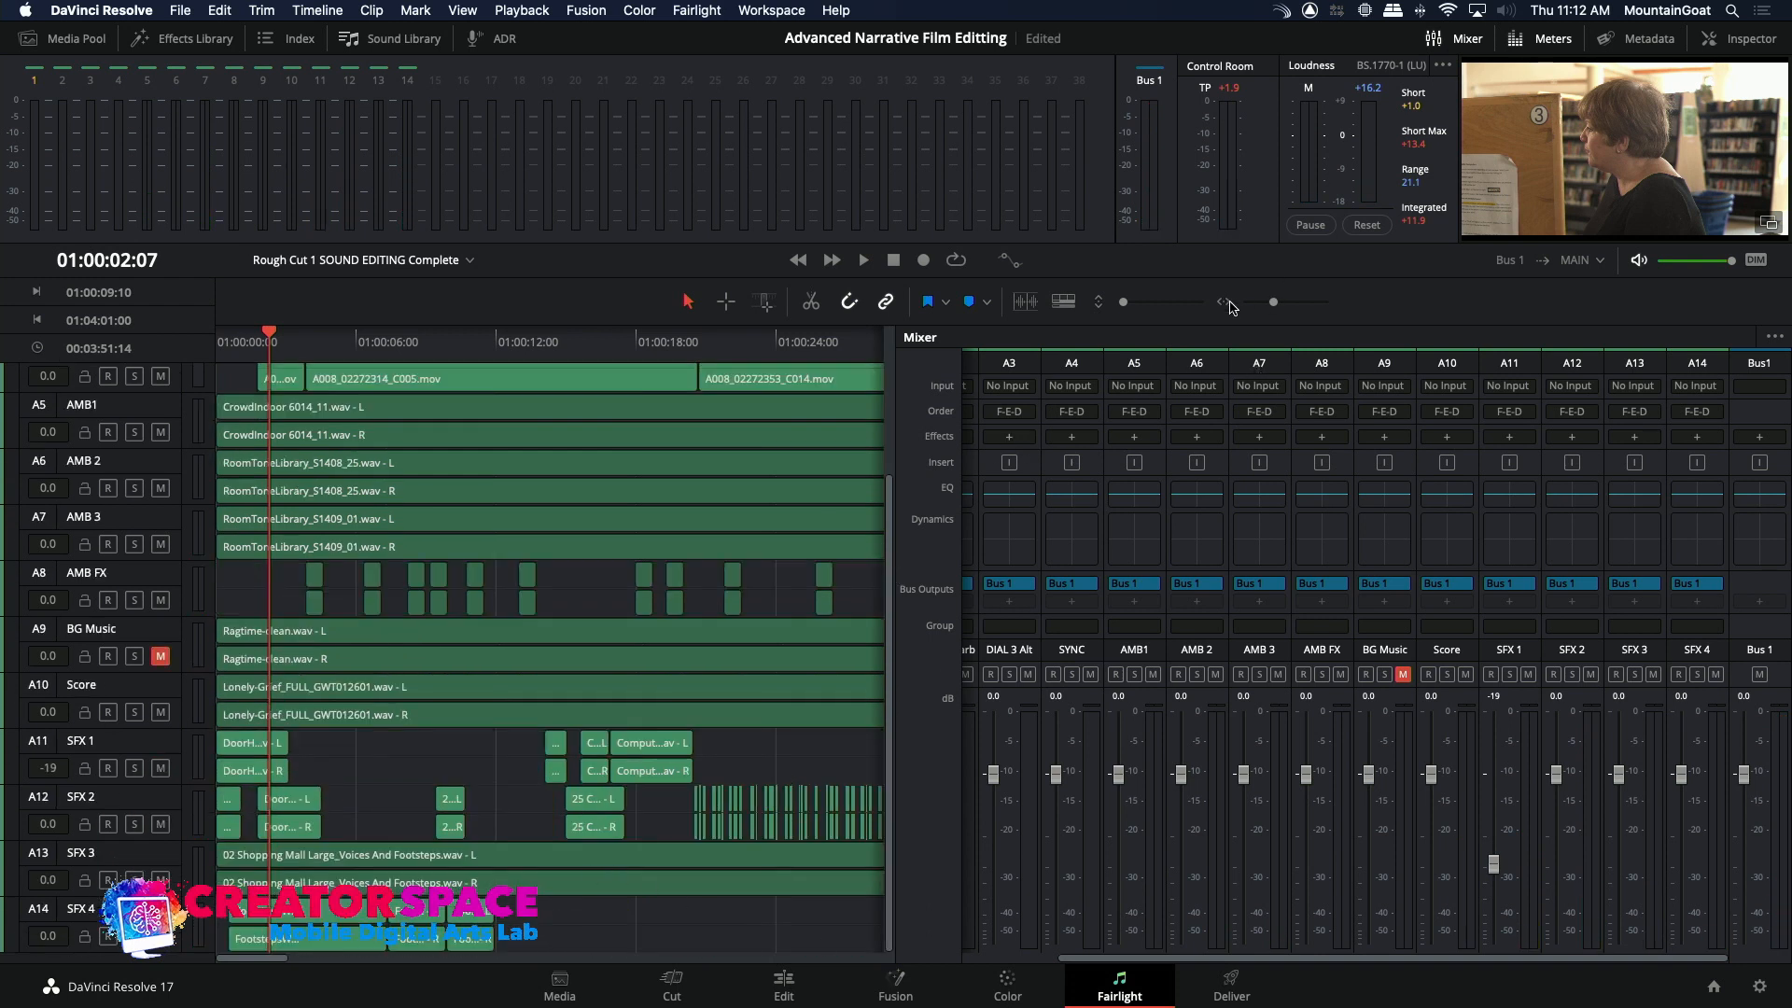
drag(1125, 303, 1130, 304)
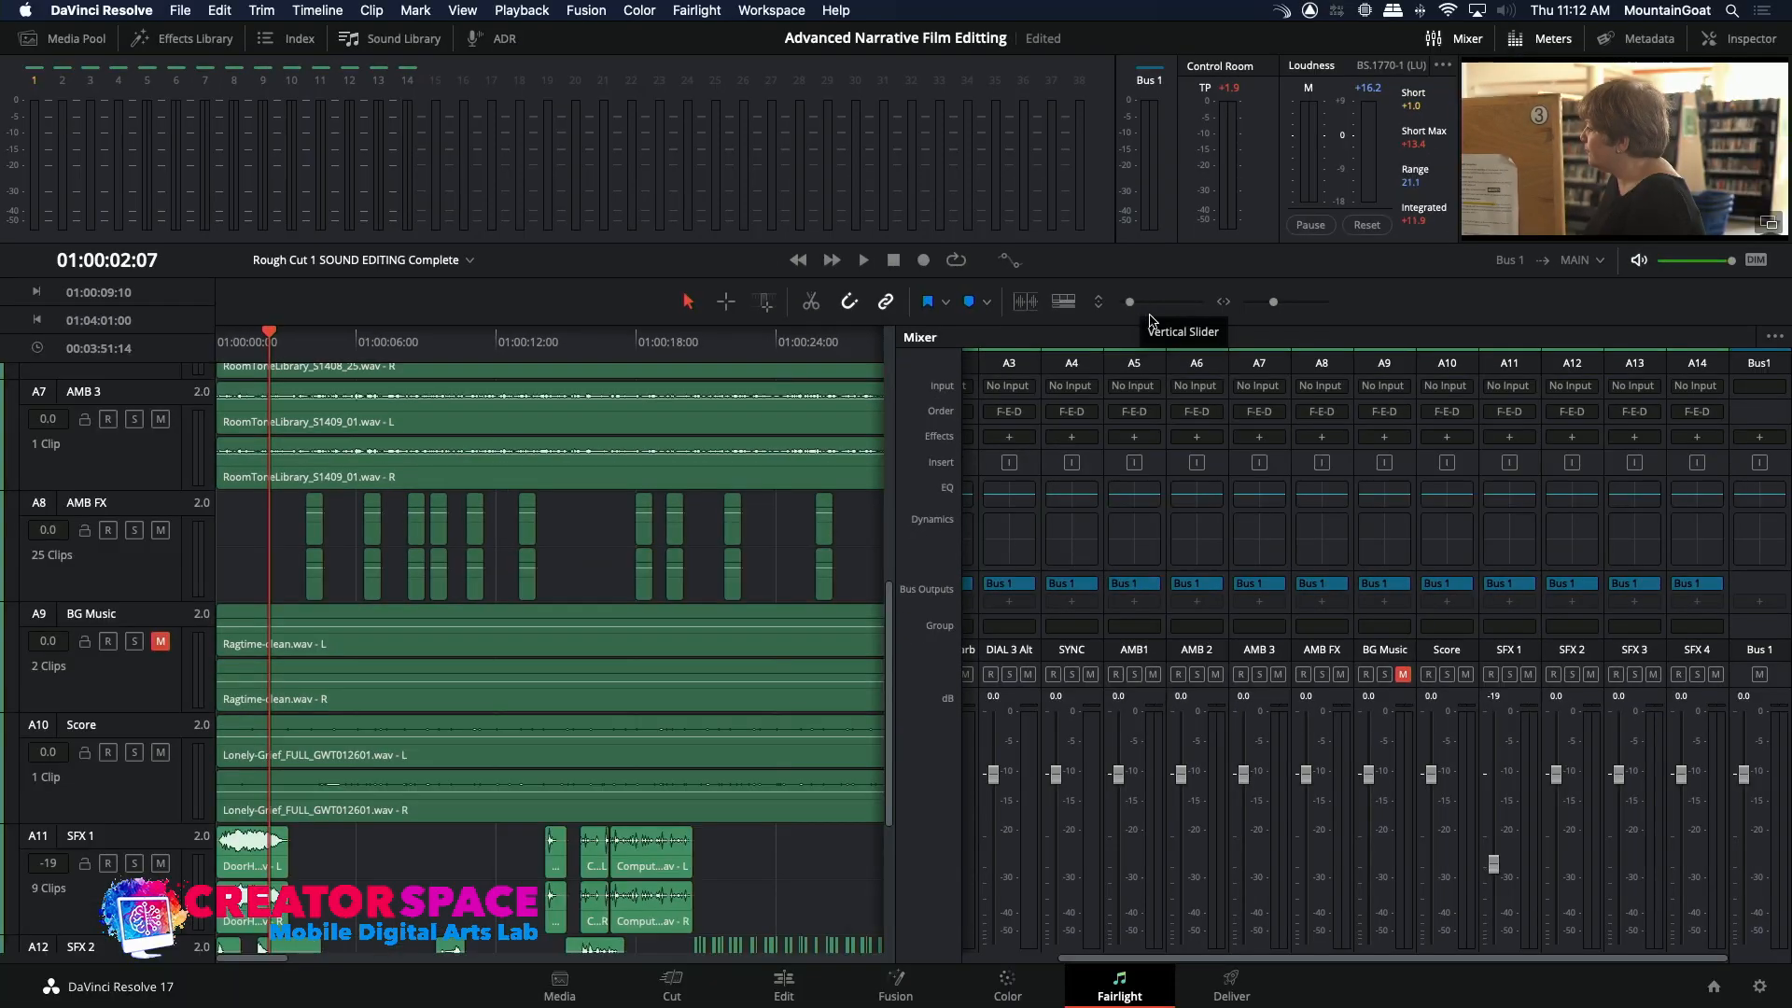
drag(1272, 302, 1281, 302)
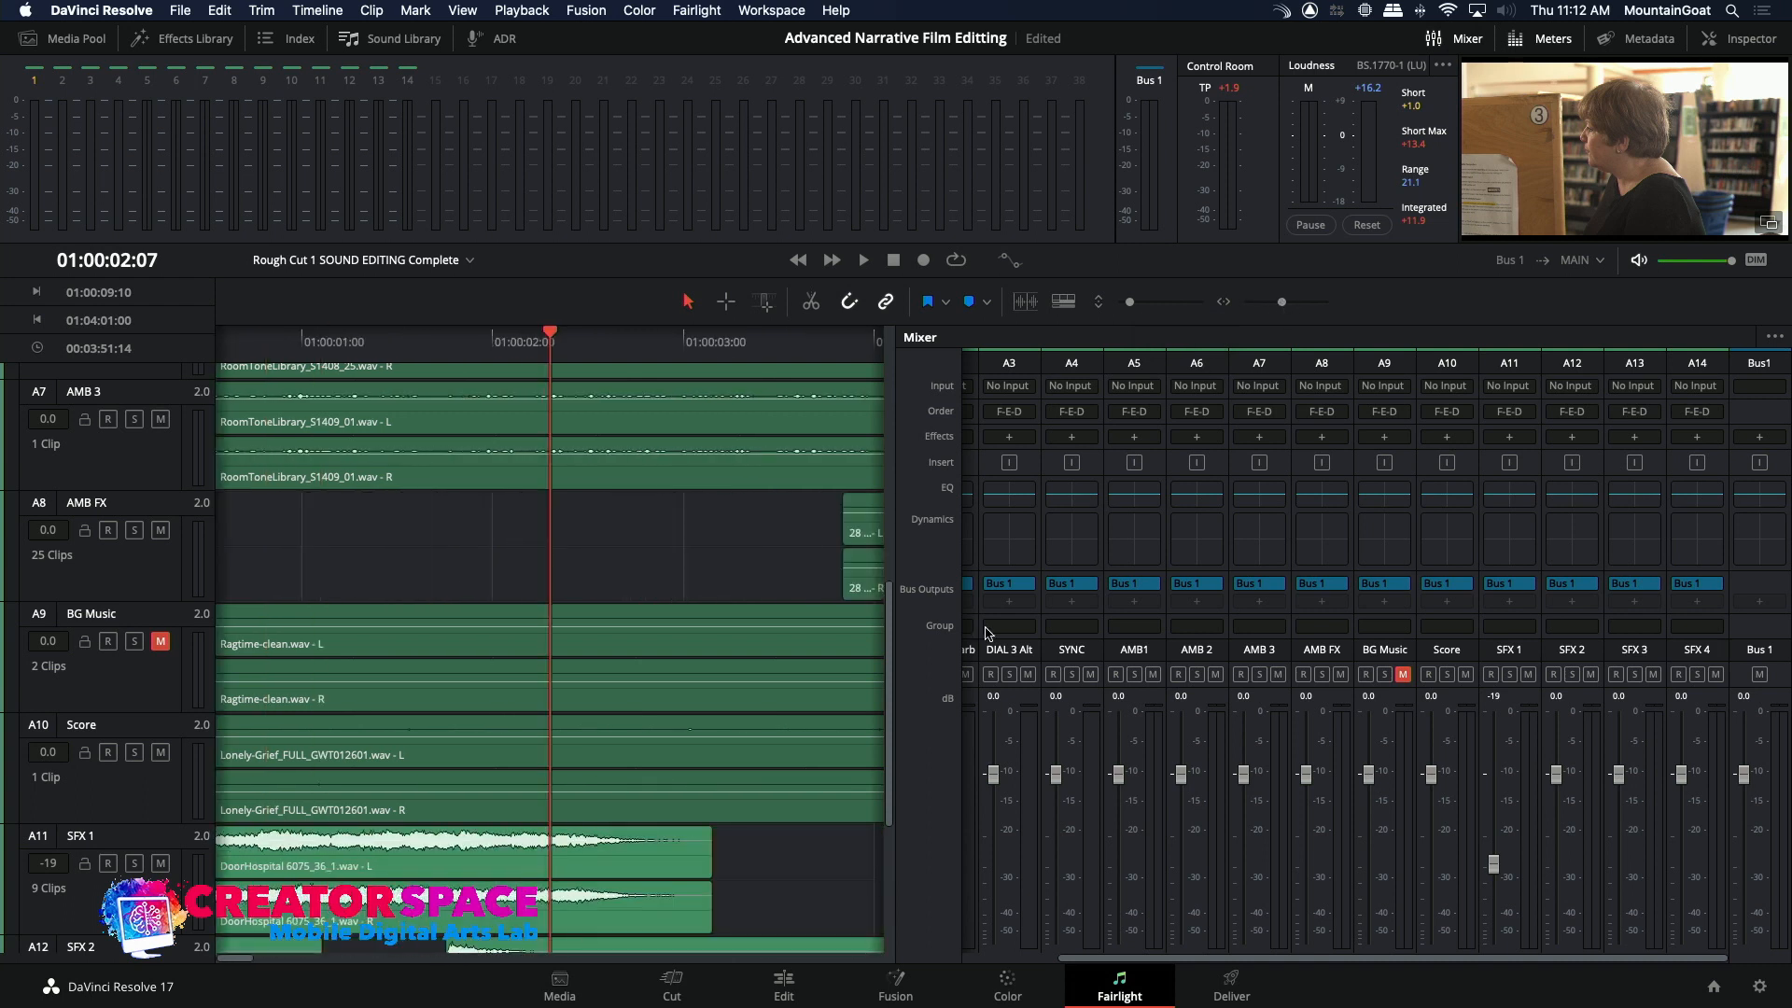
drag(223, 963, 187, 958)
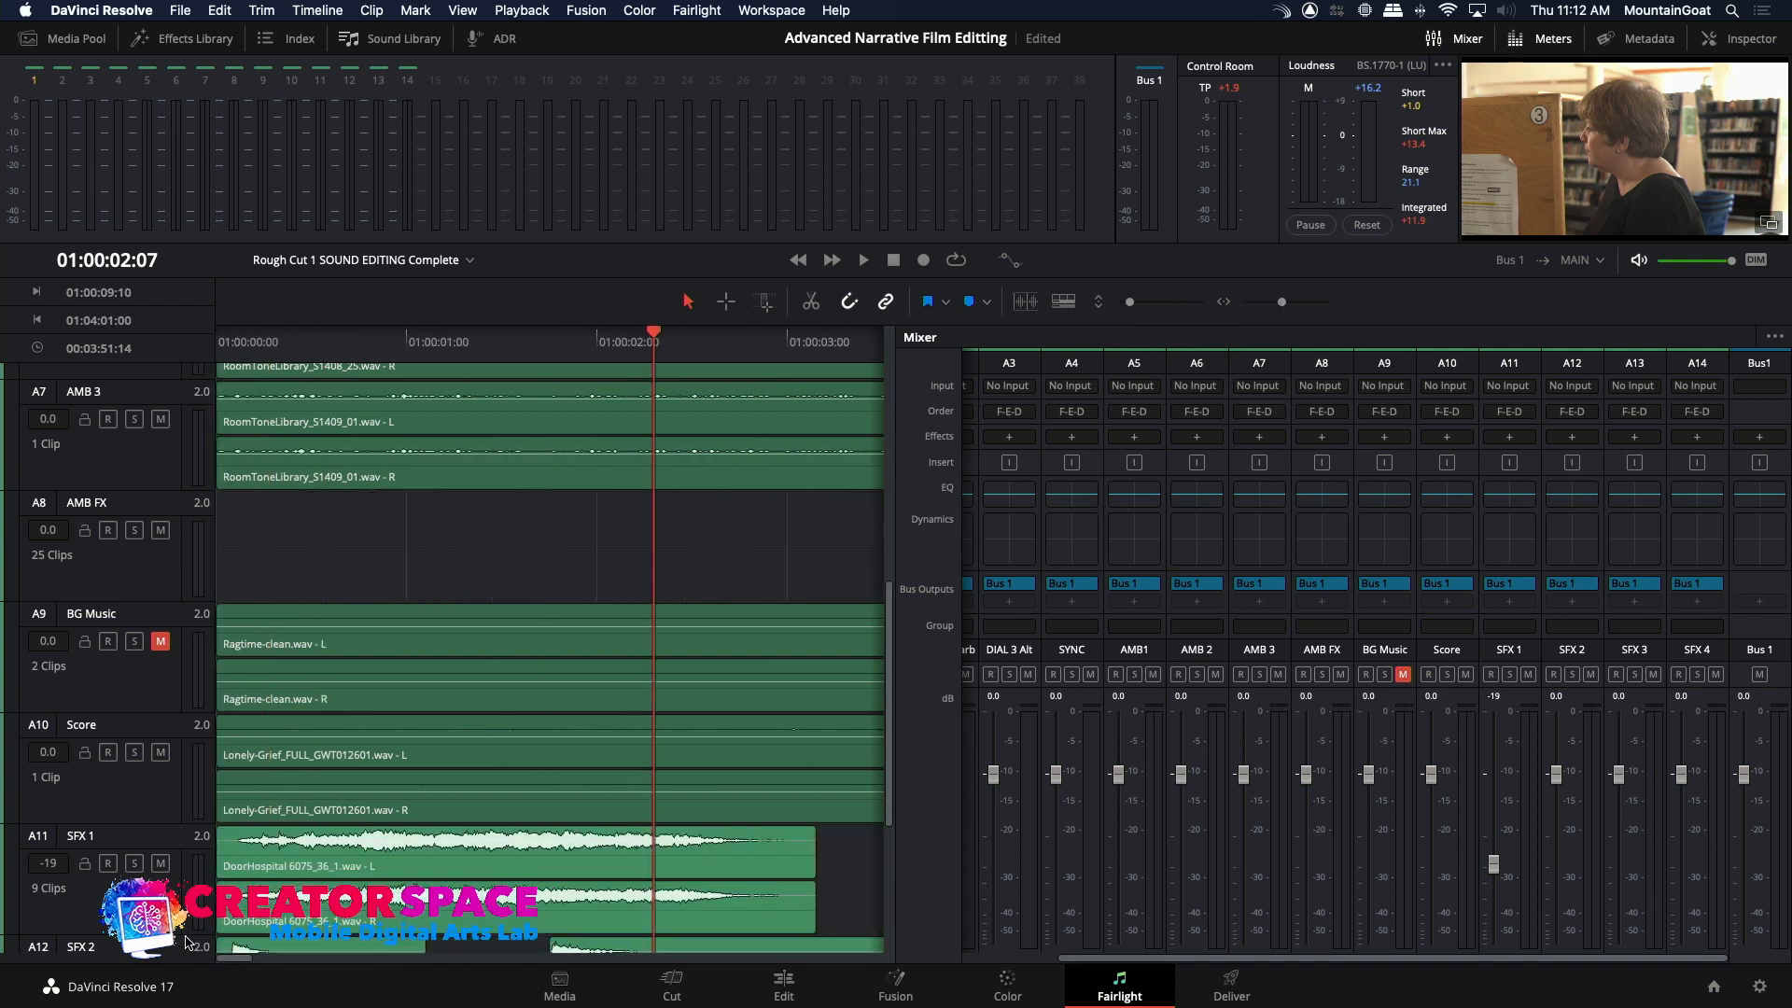
Step: Return to the timeline start, set the SFX 1 and SFX 2 channel faders to -16 dB and play the opening
key(Home)
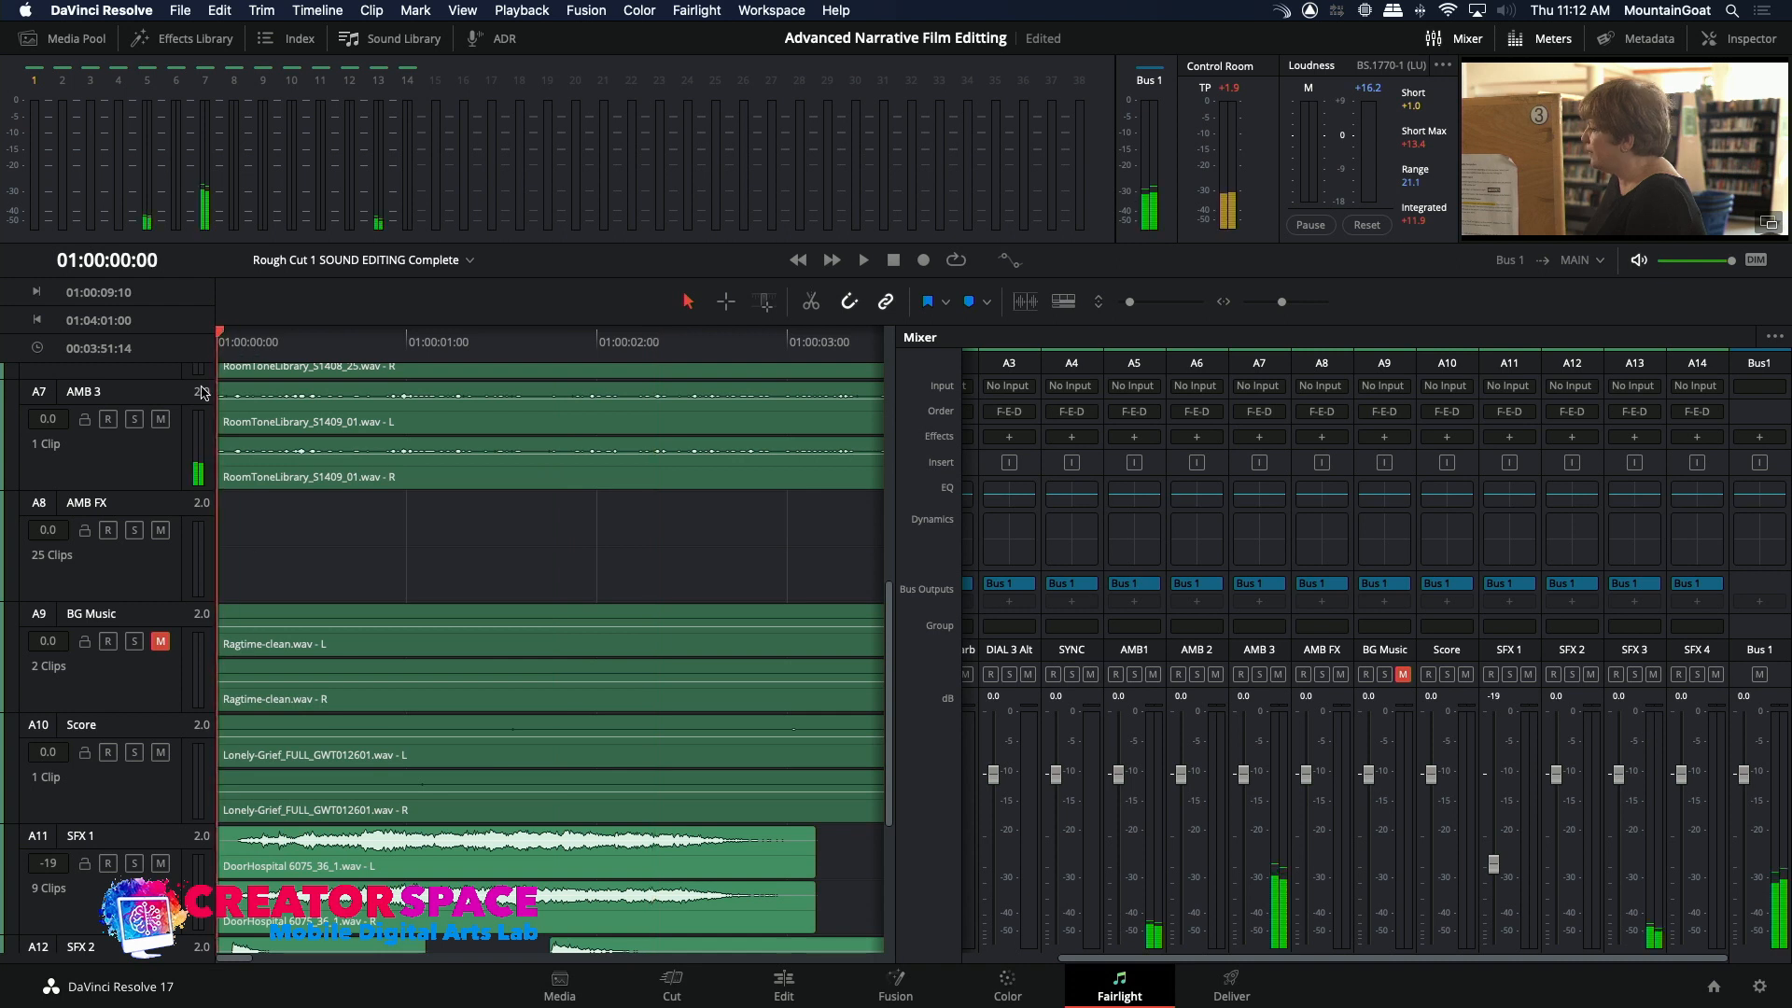
drag(889, 765, 883, 904)
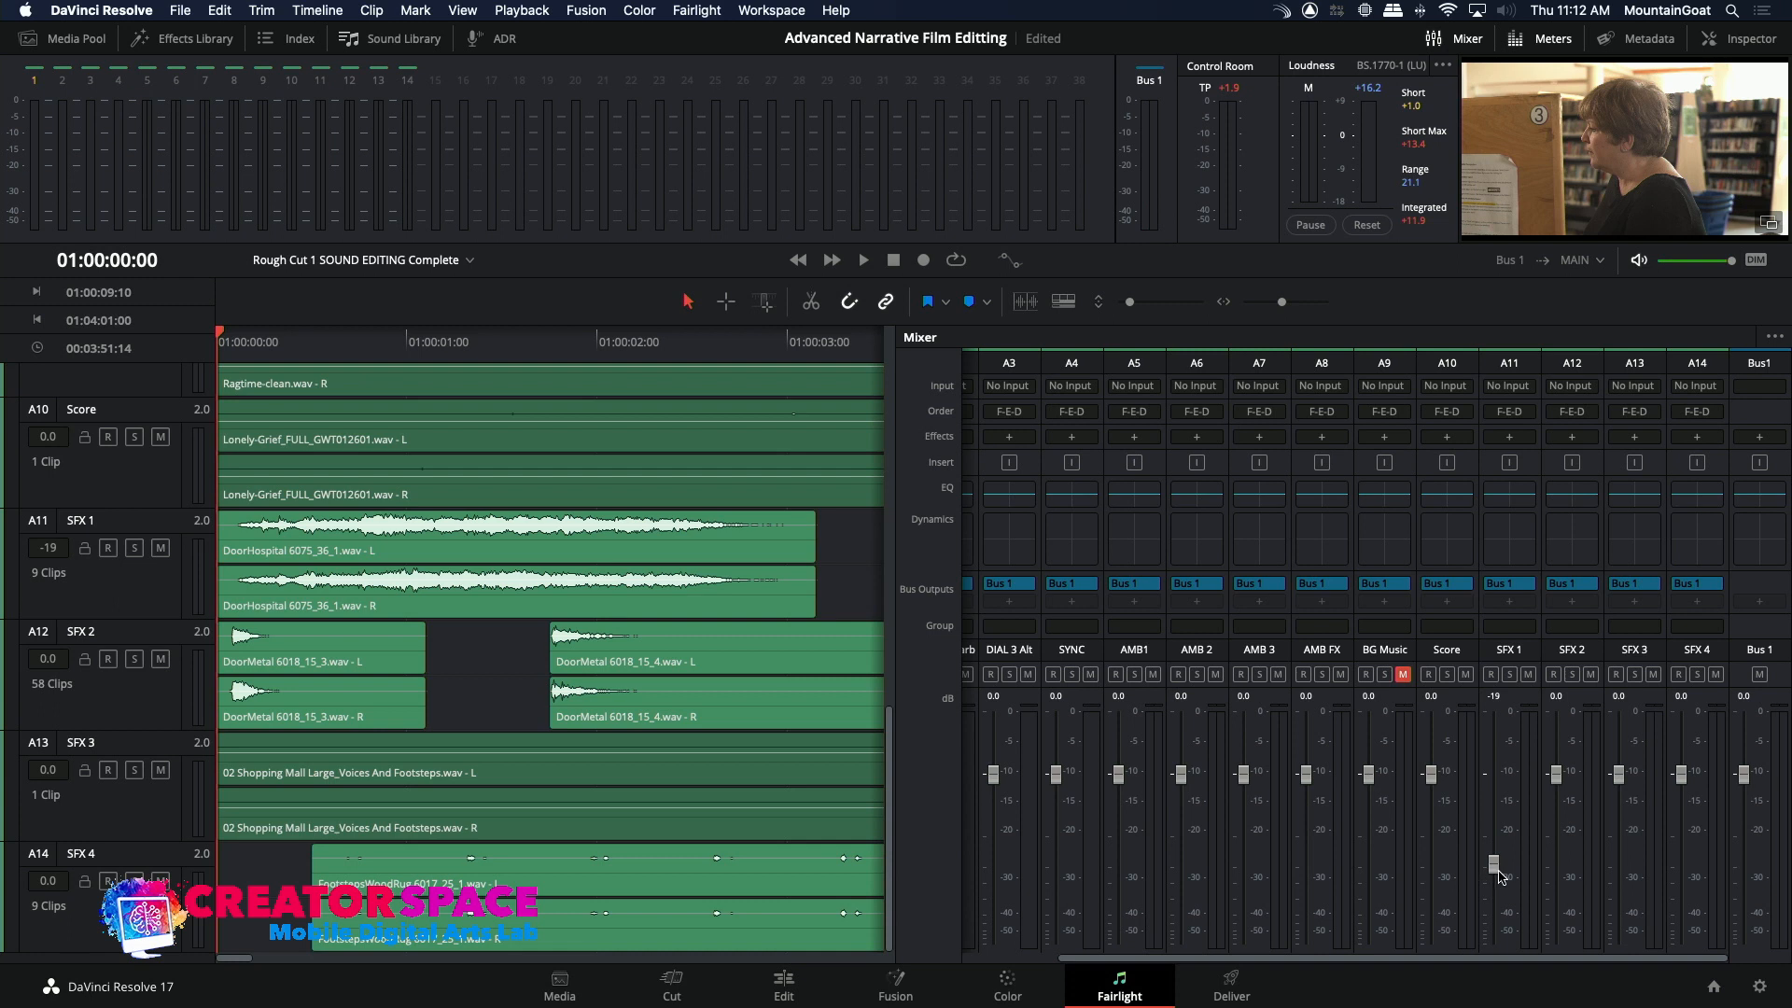
drag(1496, 870, 1495, 863)
drag(1556, 779, 1558, 862)
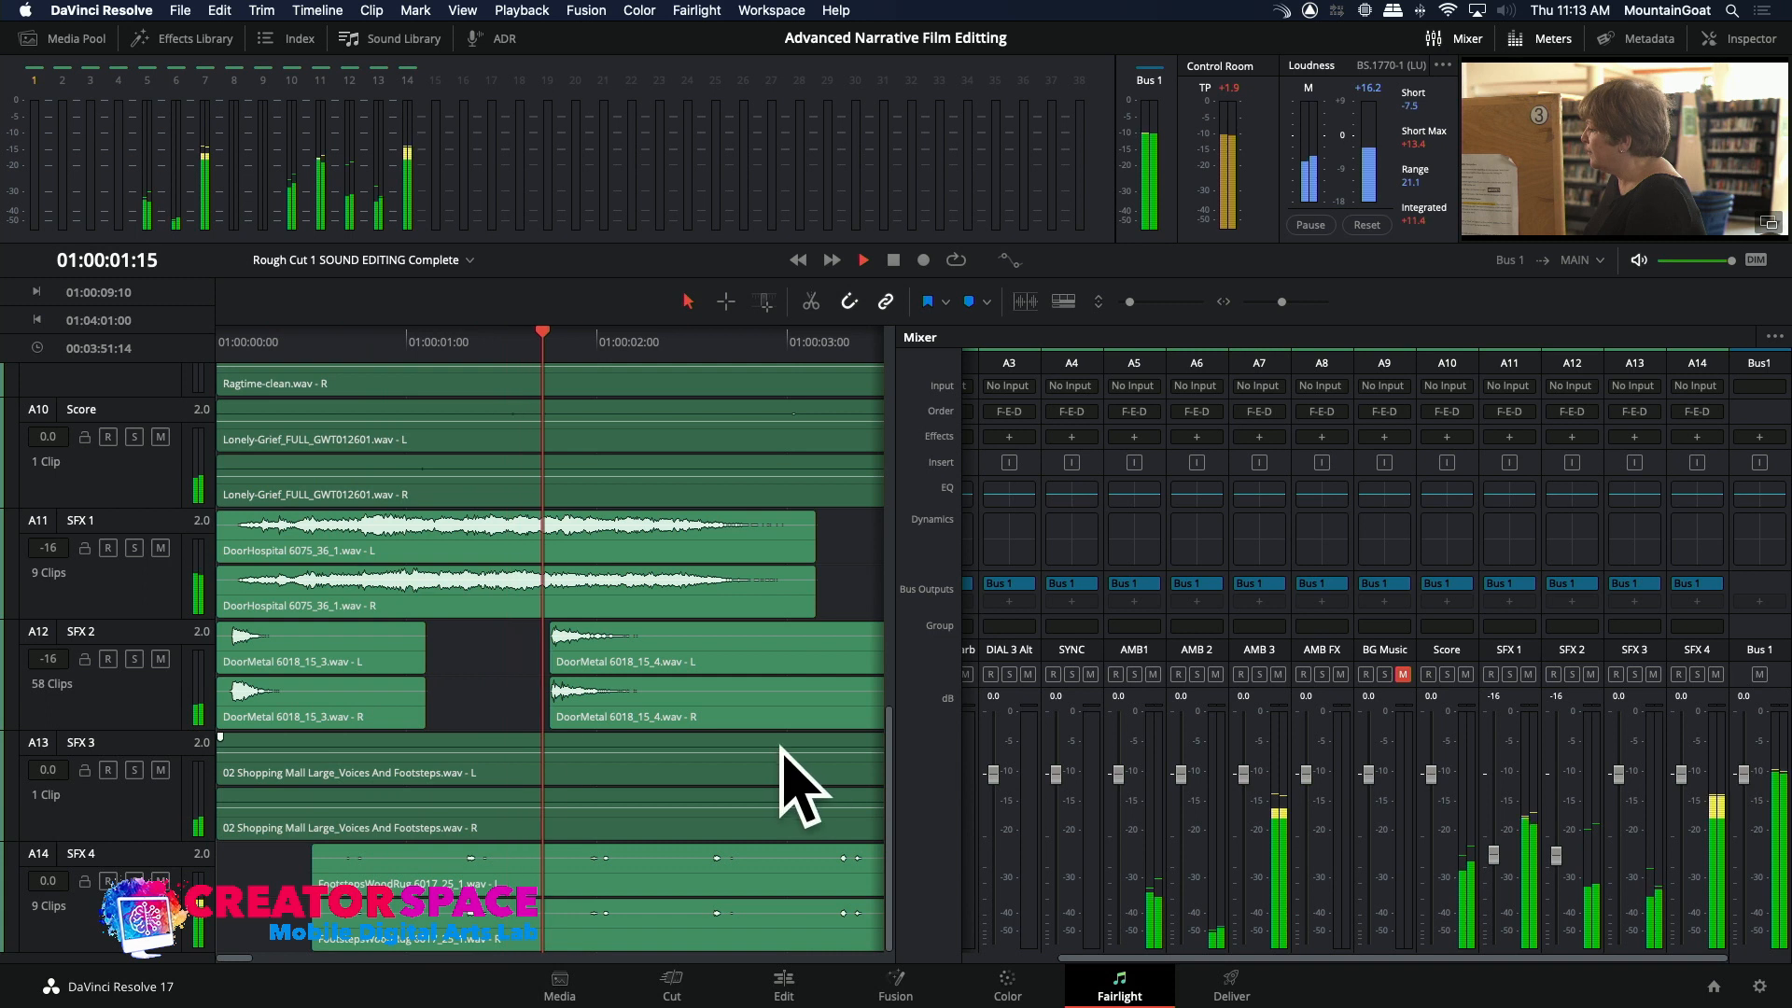
key(space)
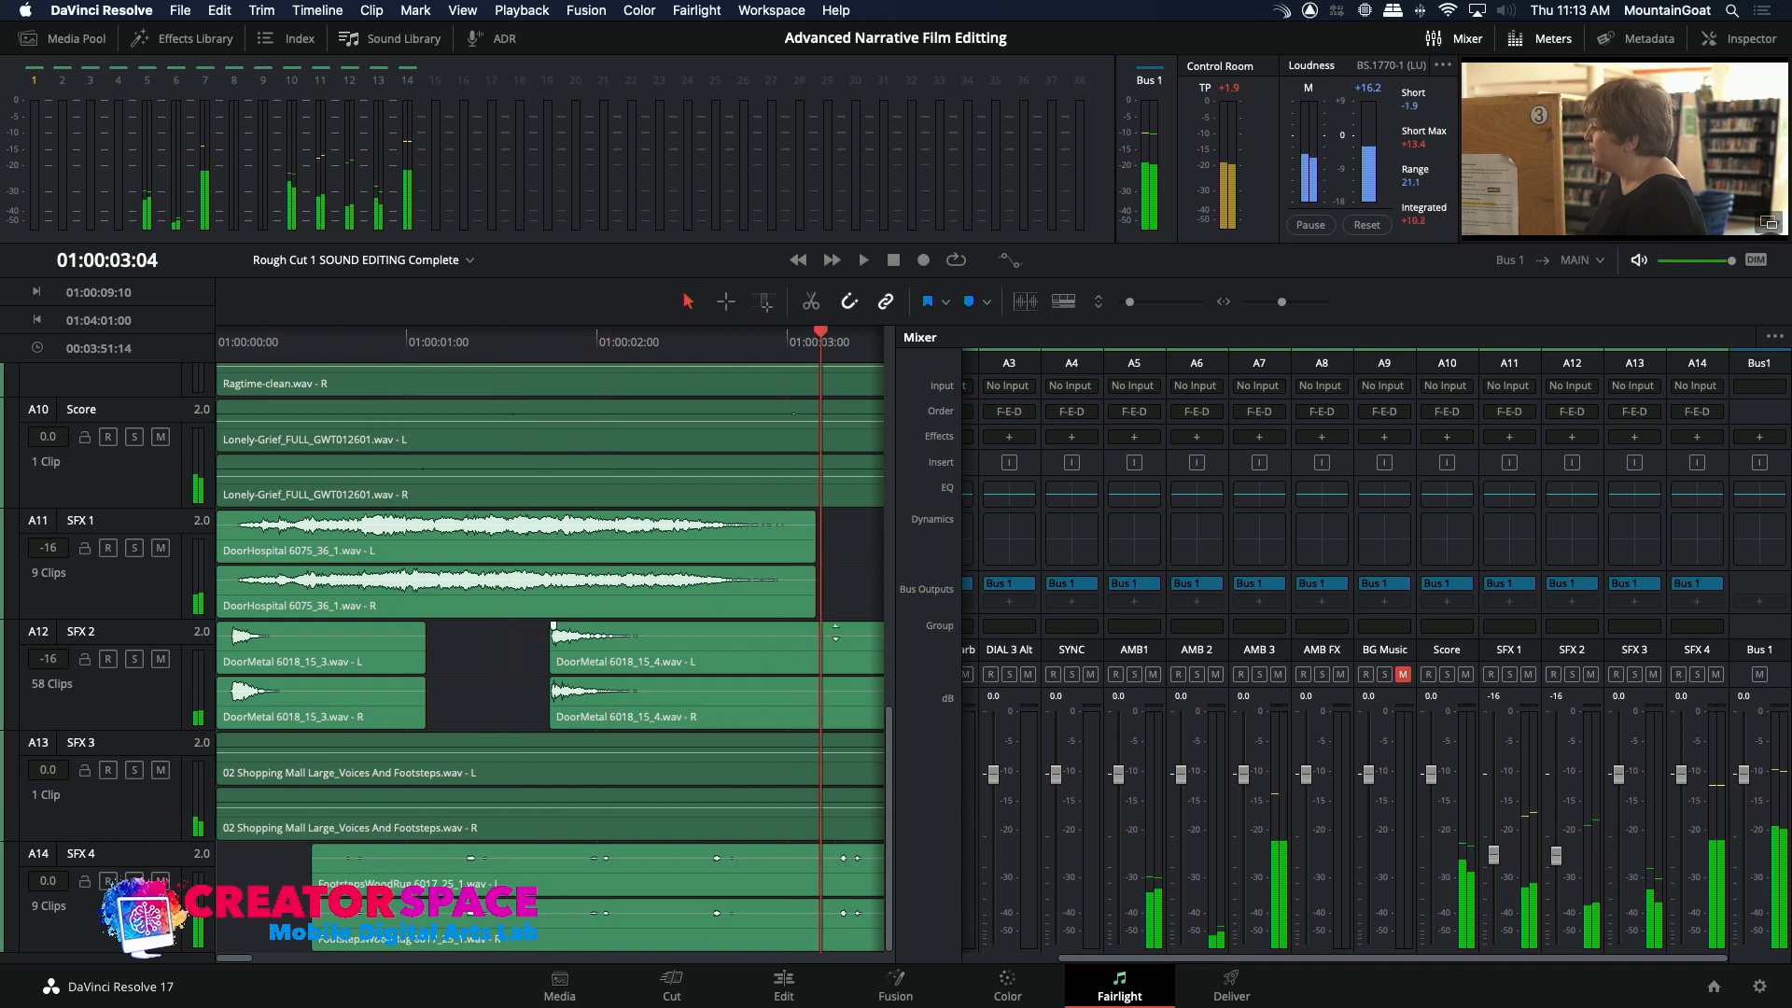
key(space)
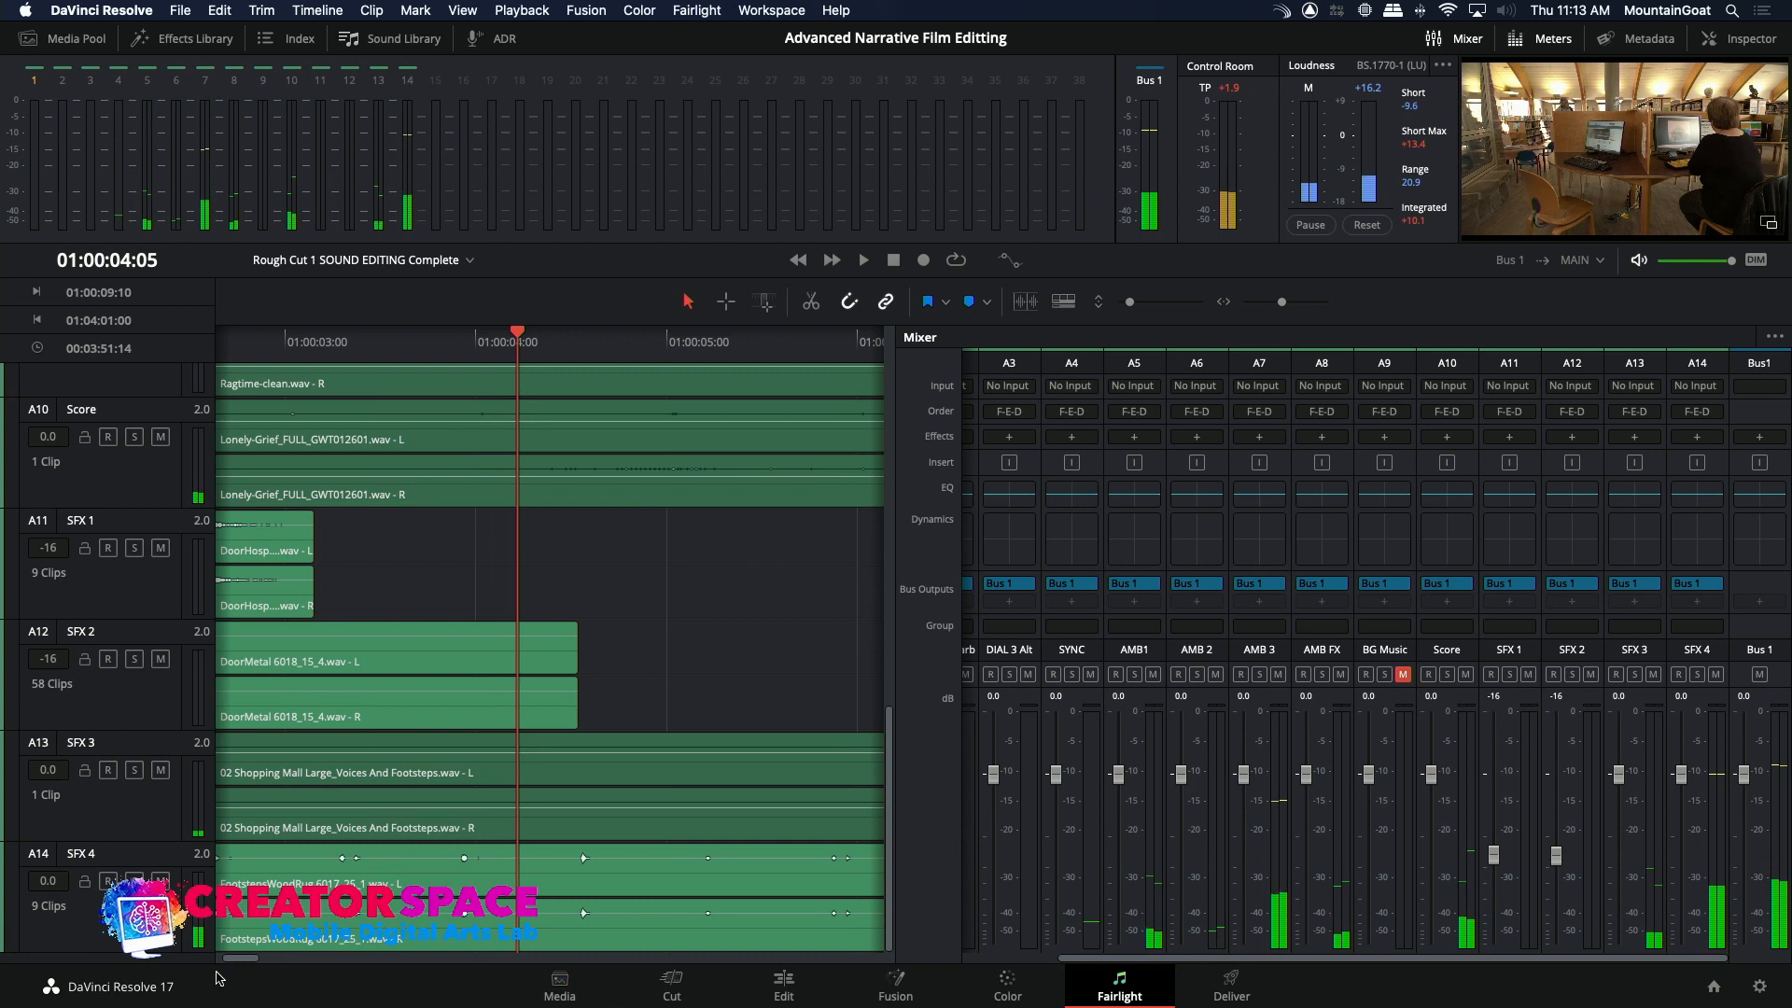
Step: Play the opening again from the start, lowering the SFX 1 channel fader to -25 dB and SFX 2 to -28 dB
drag(241, 959, 192, 961)
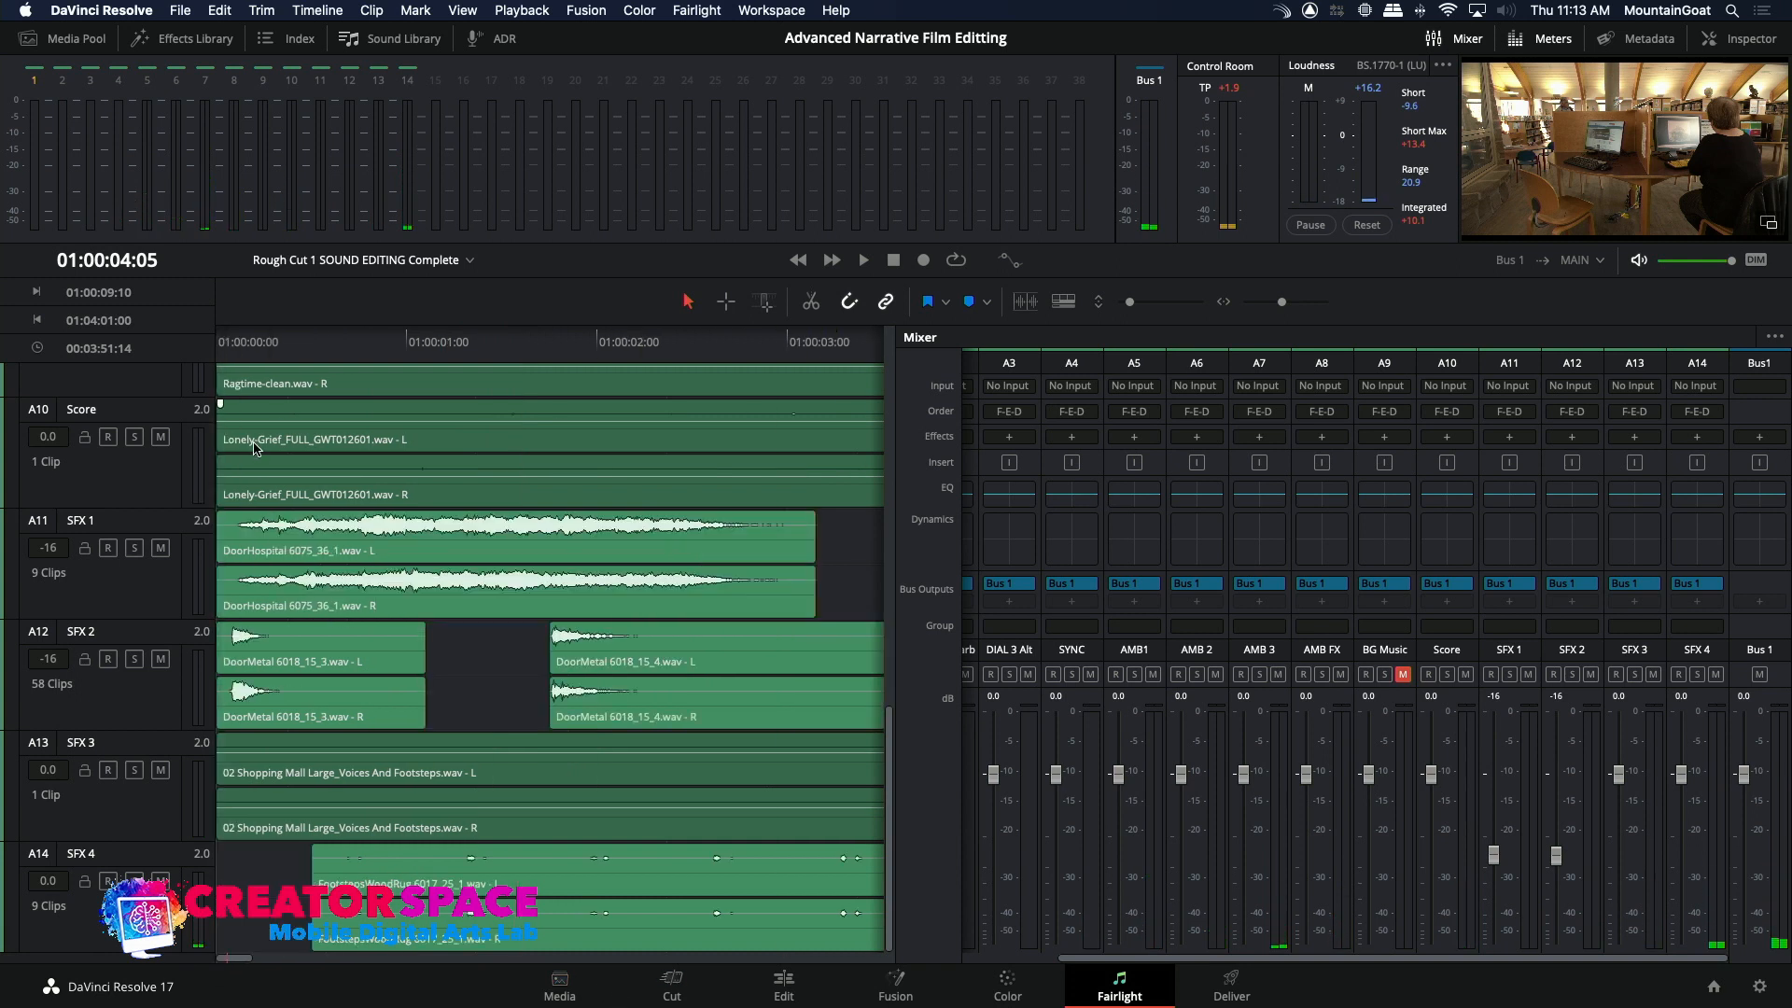
drag(255, 353, 186, 349)
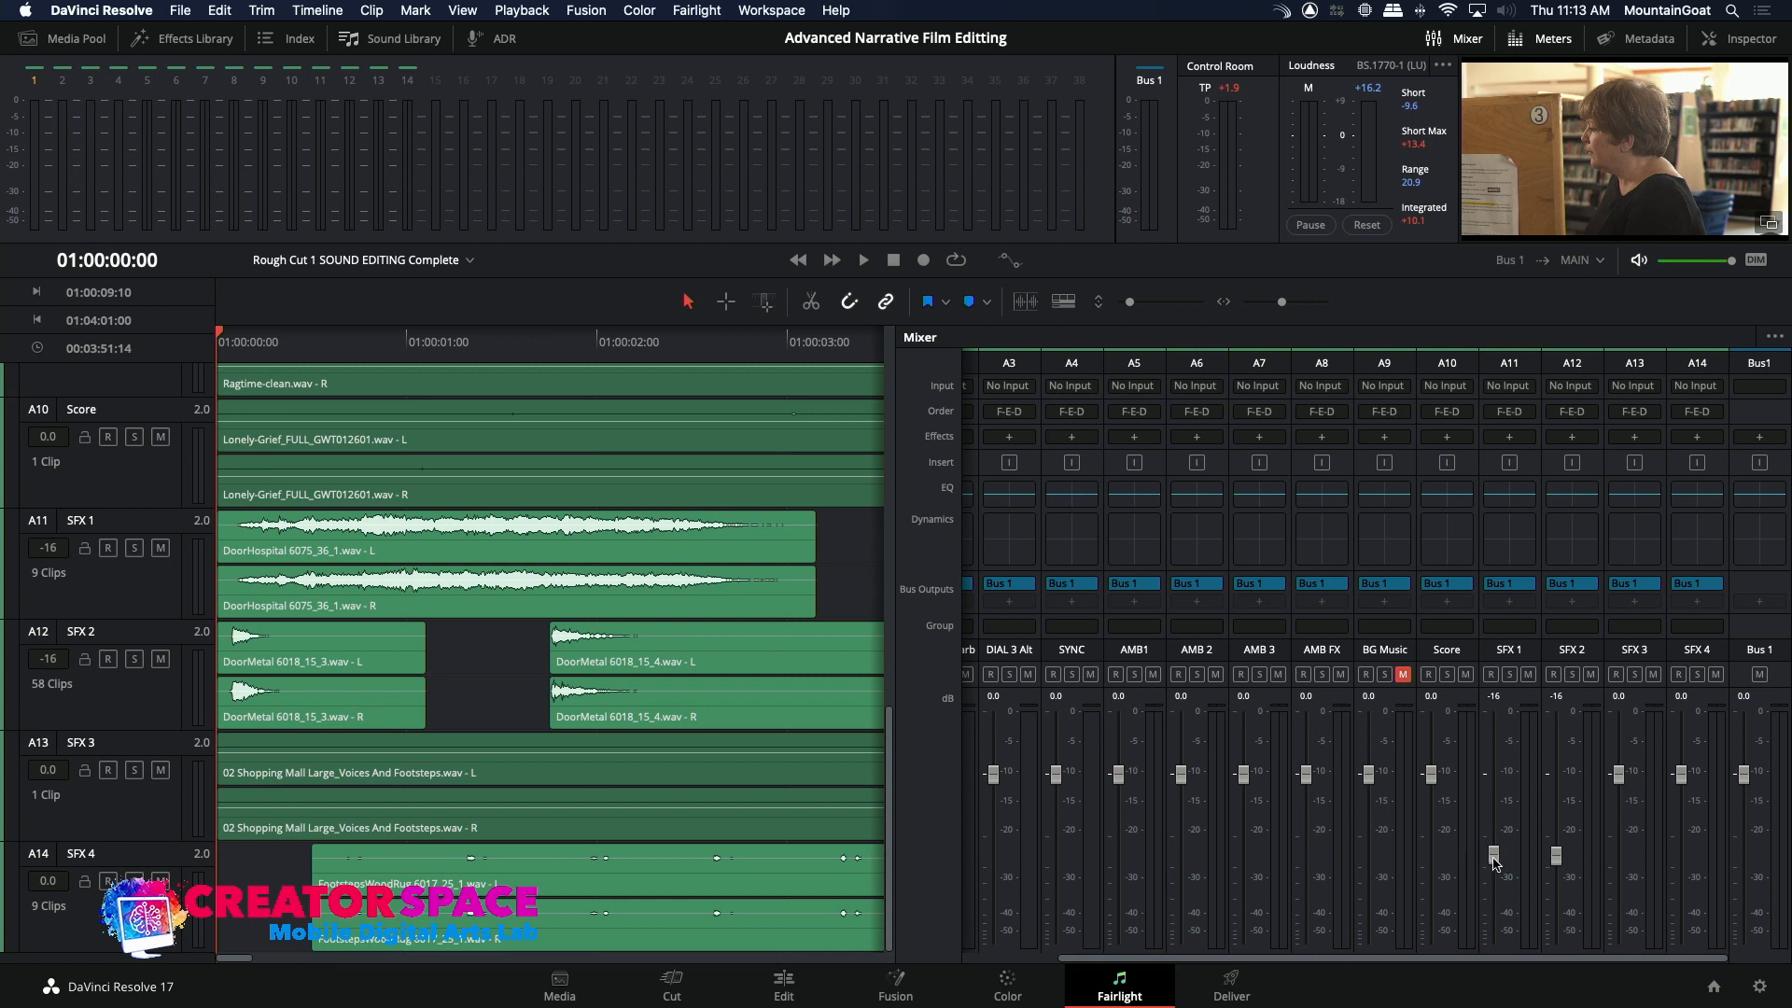
key(space)
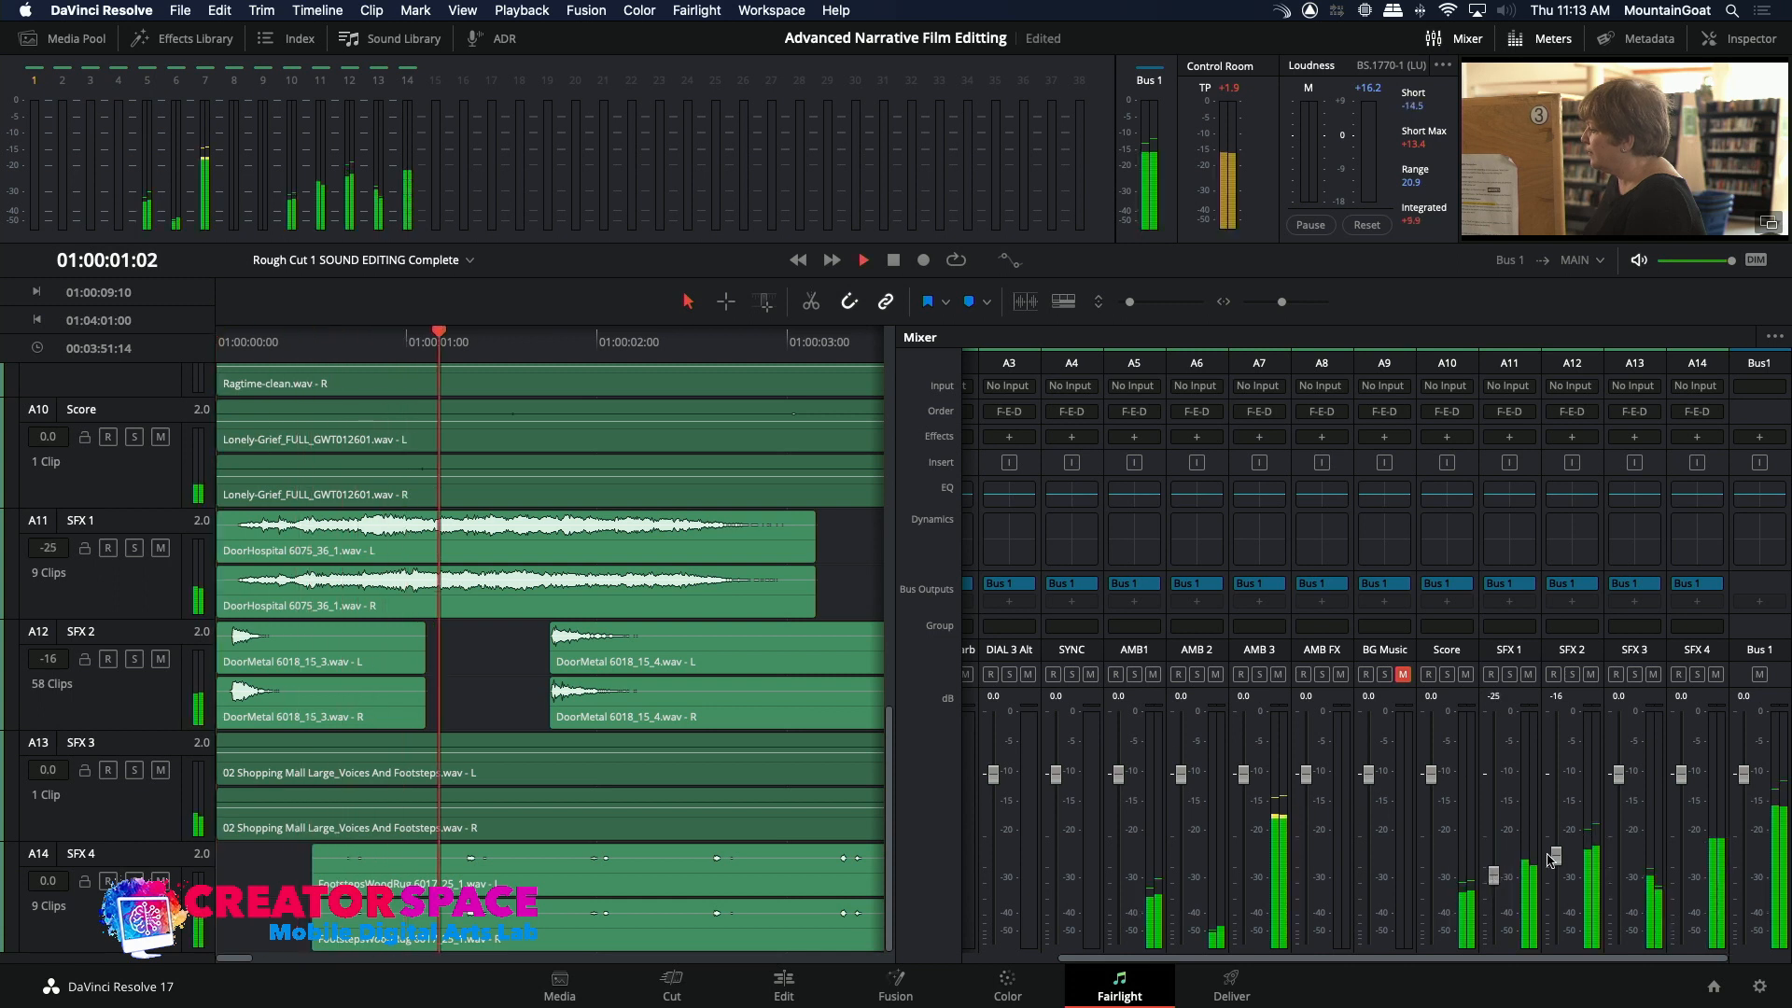
drag(1555, 859, 1555, 885)
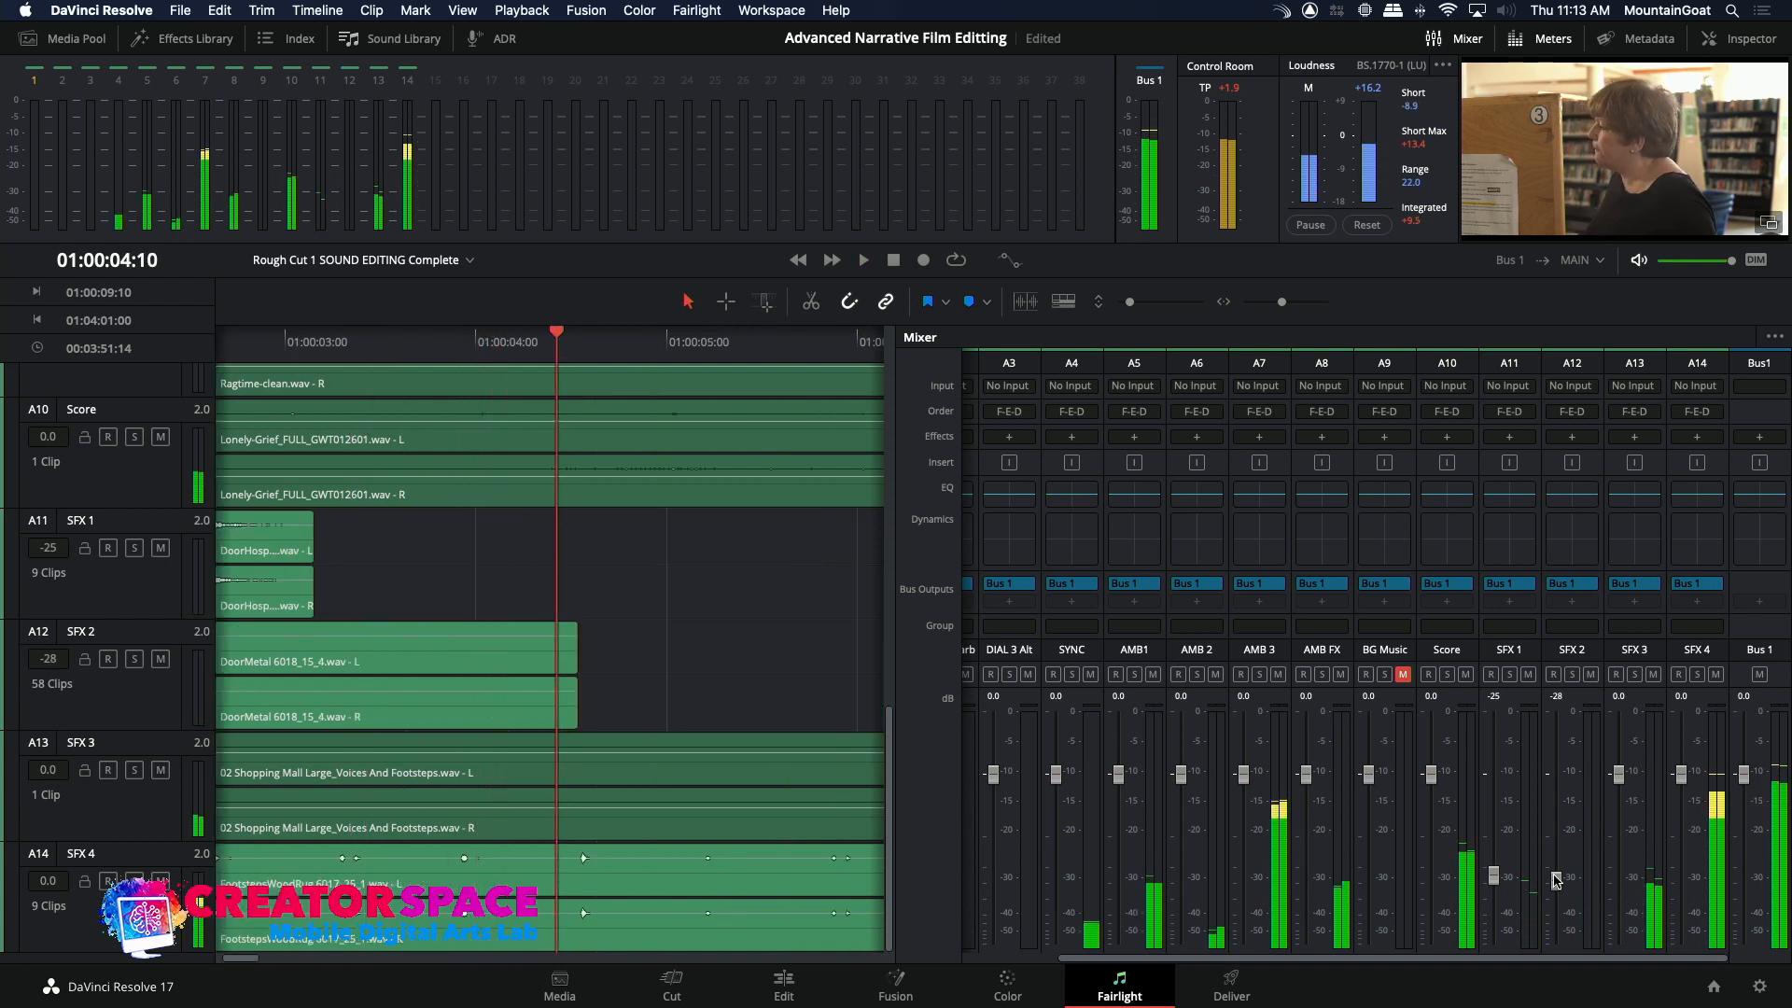
key(space)
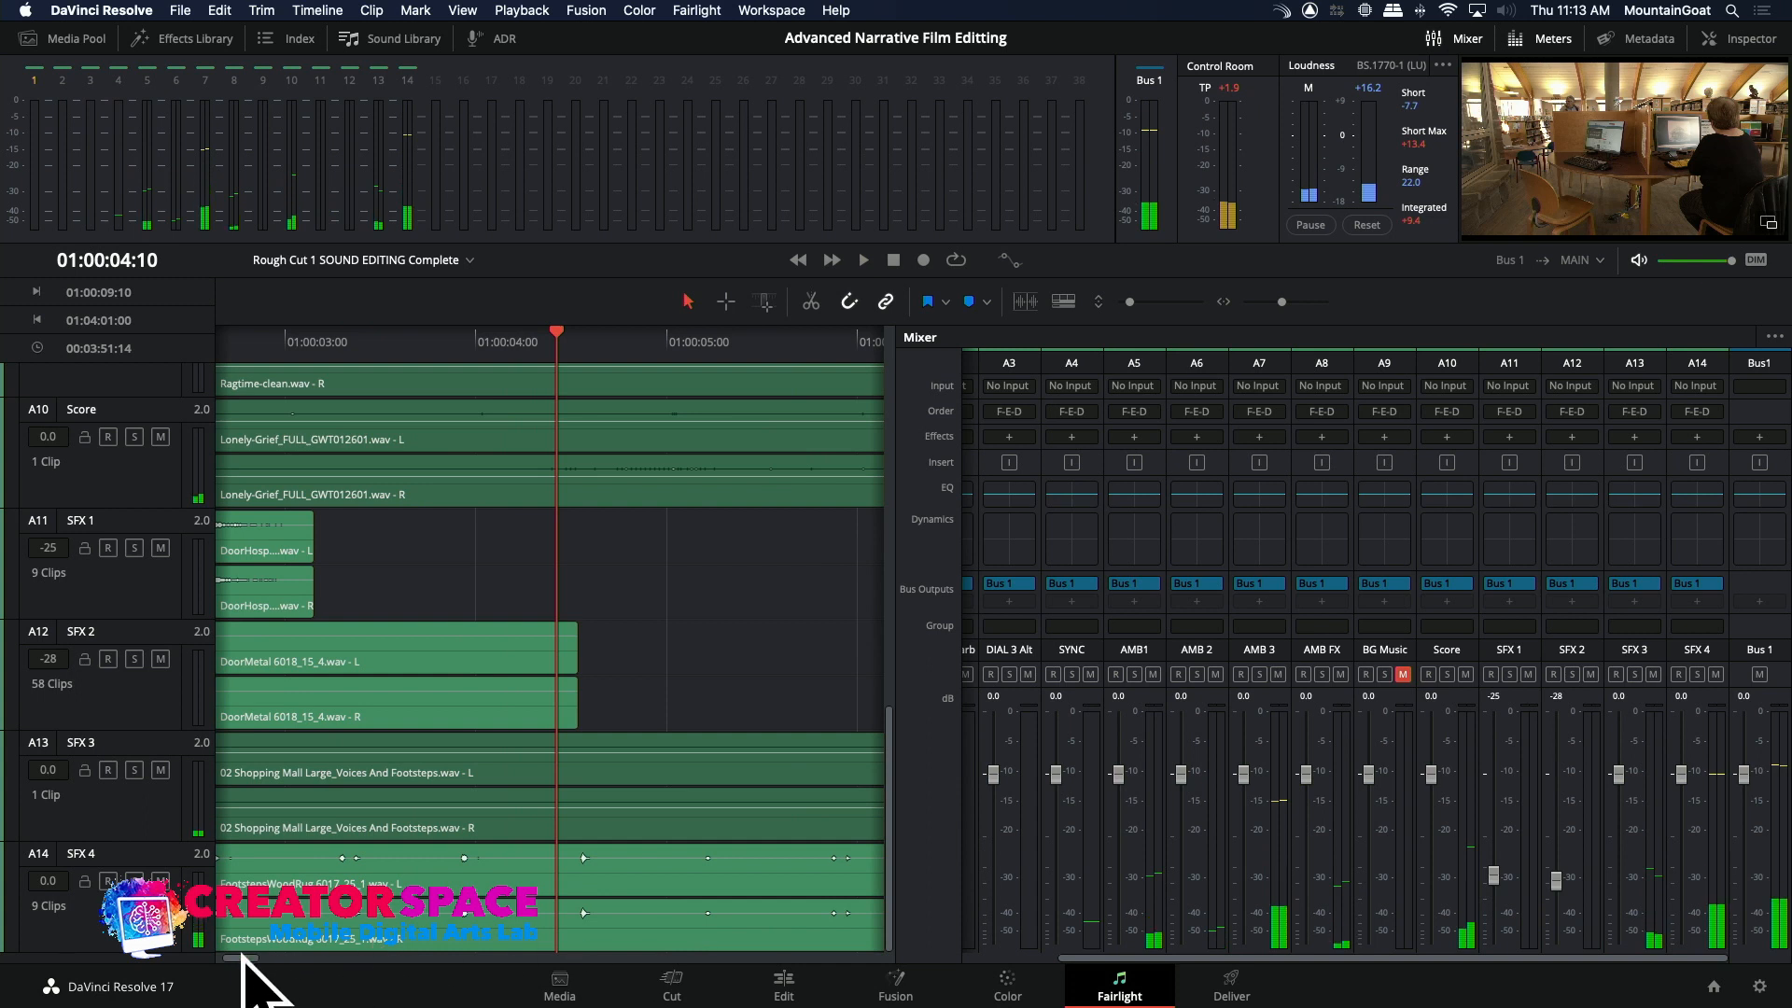
Step: Select the footsteps clip on SFX 4, lower that channel's fader to -9.6 dB and play the section
drag(238, 959, 154, 961)
click(389, 884)
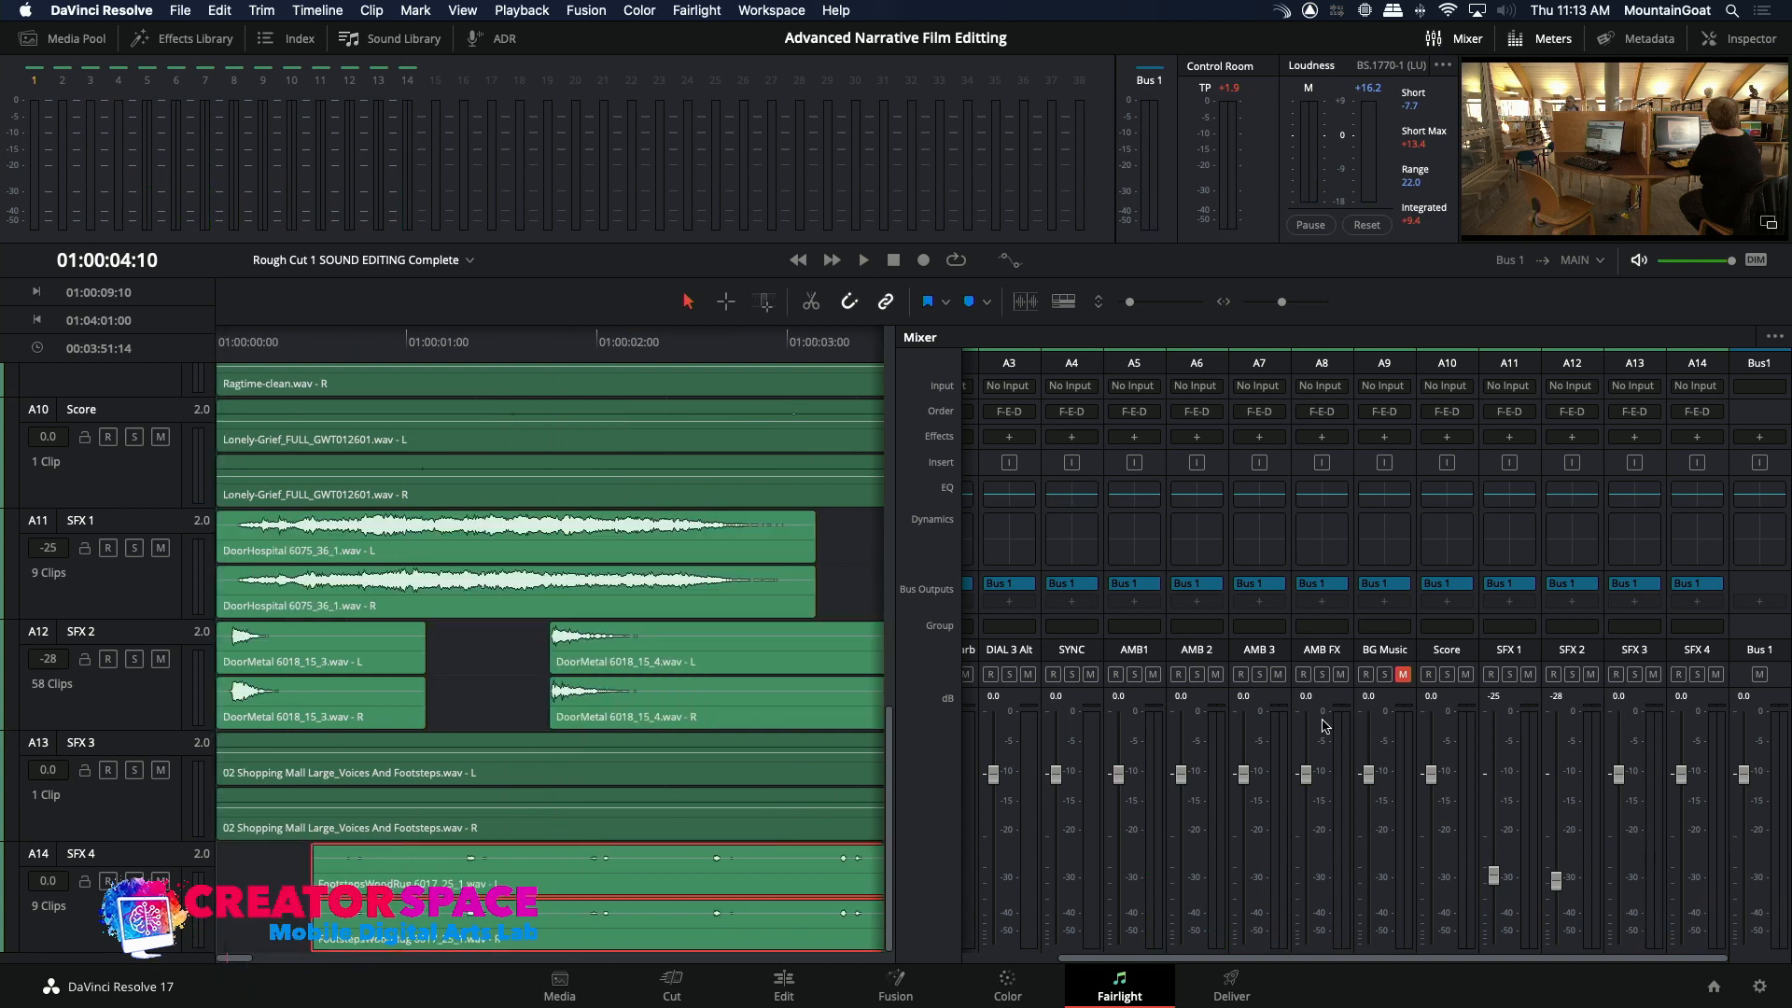
drag(1683, 774, 1687, 838)
key(space)
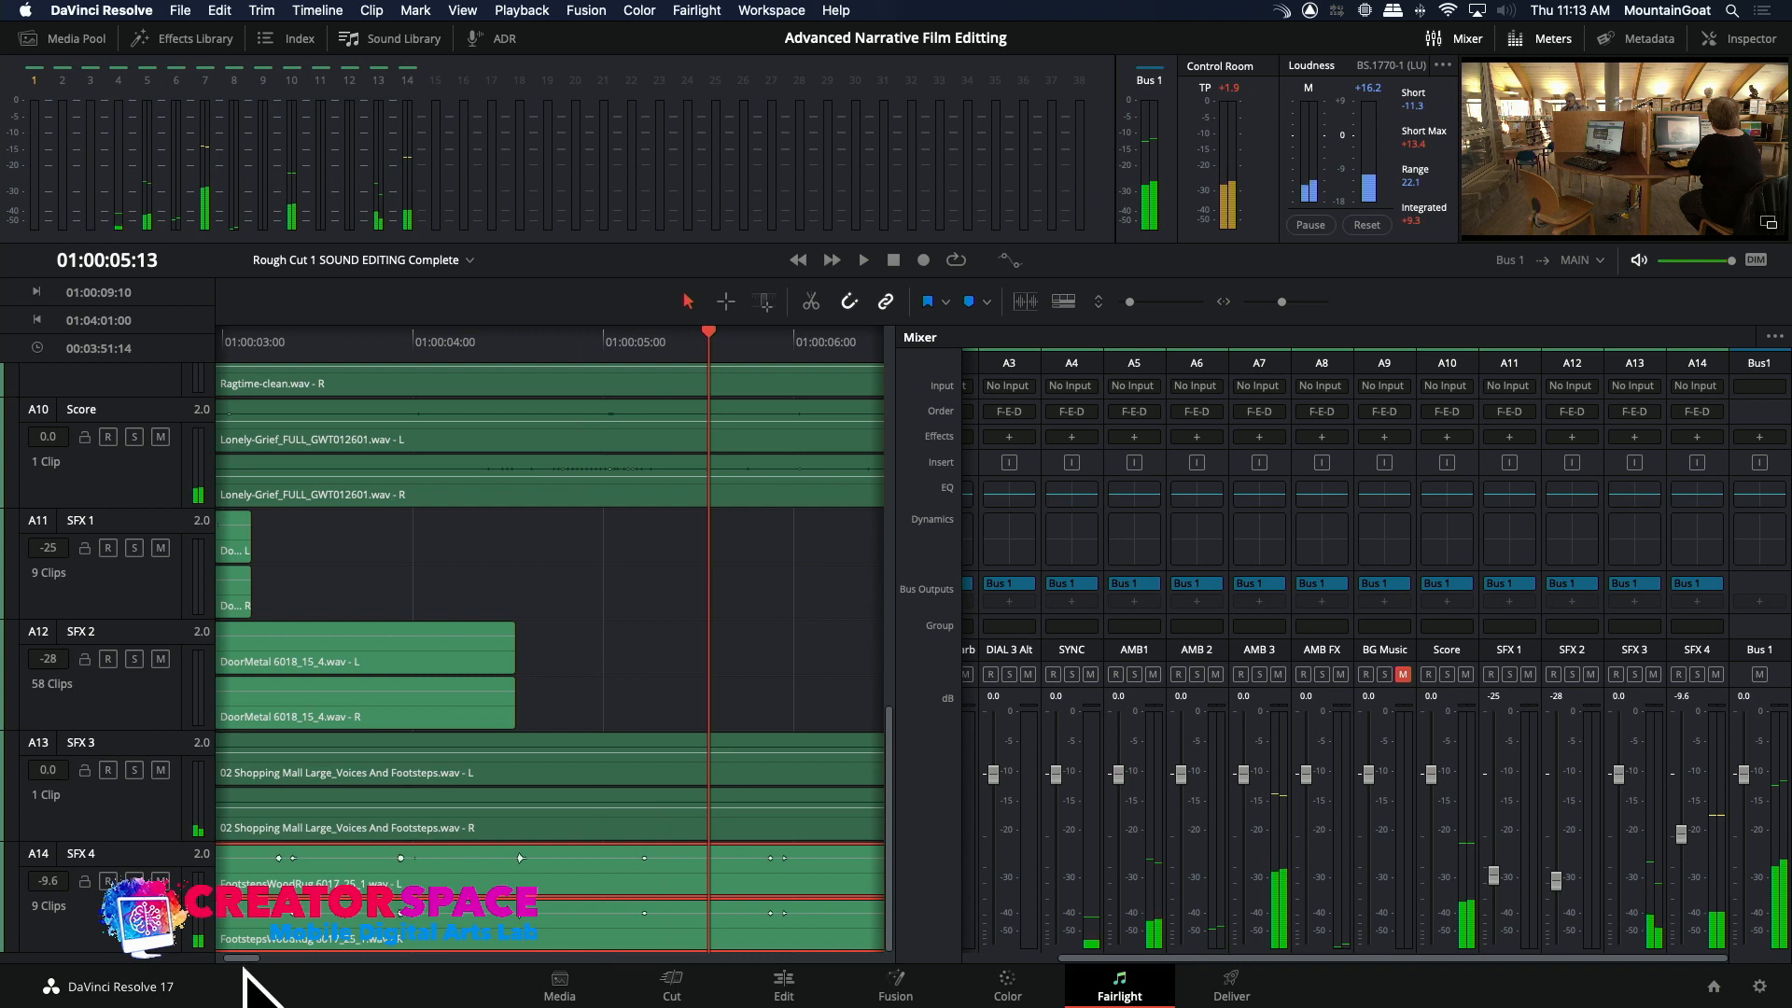
Step: Solo the AMB FX track, play it from its first clip at 01:00:03:20 and turn the solo off again
drag(235, 959, 187, 961)
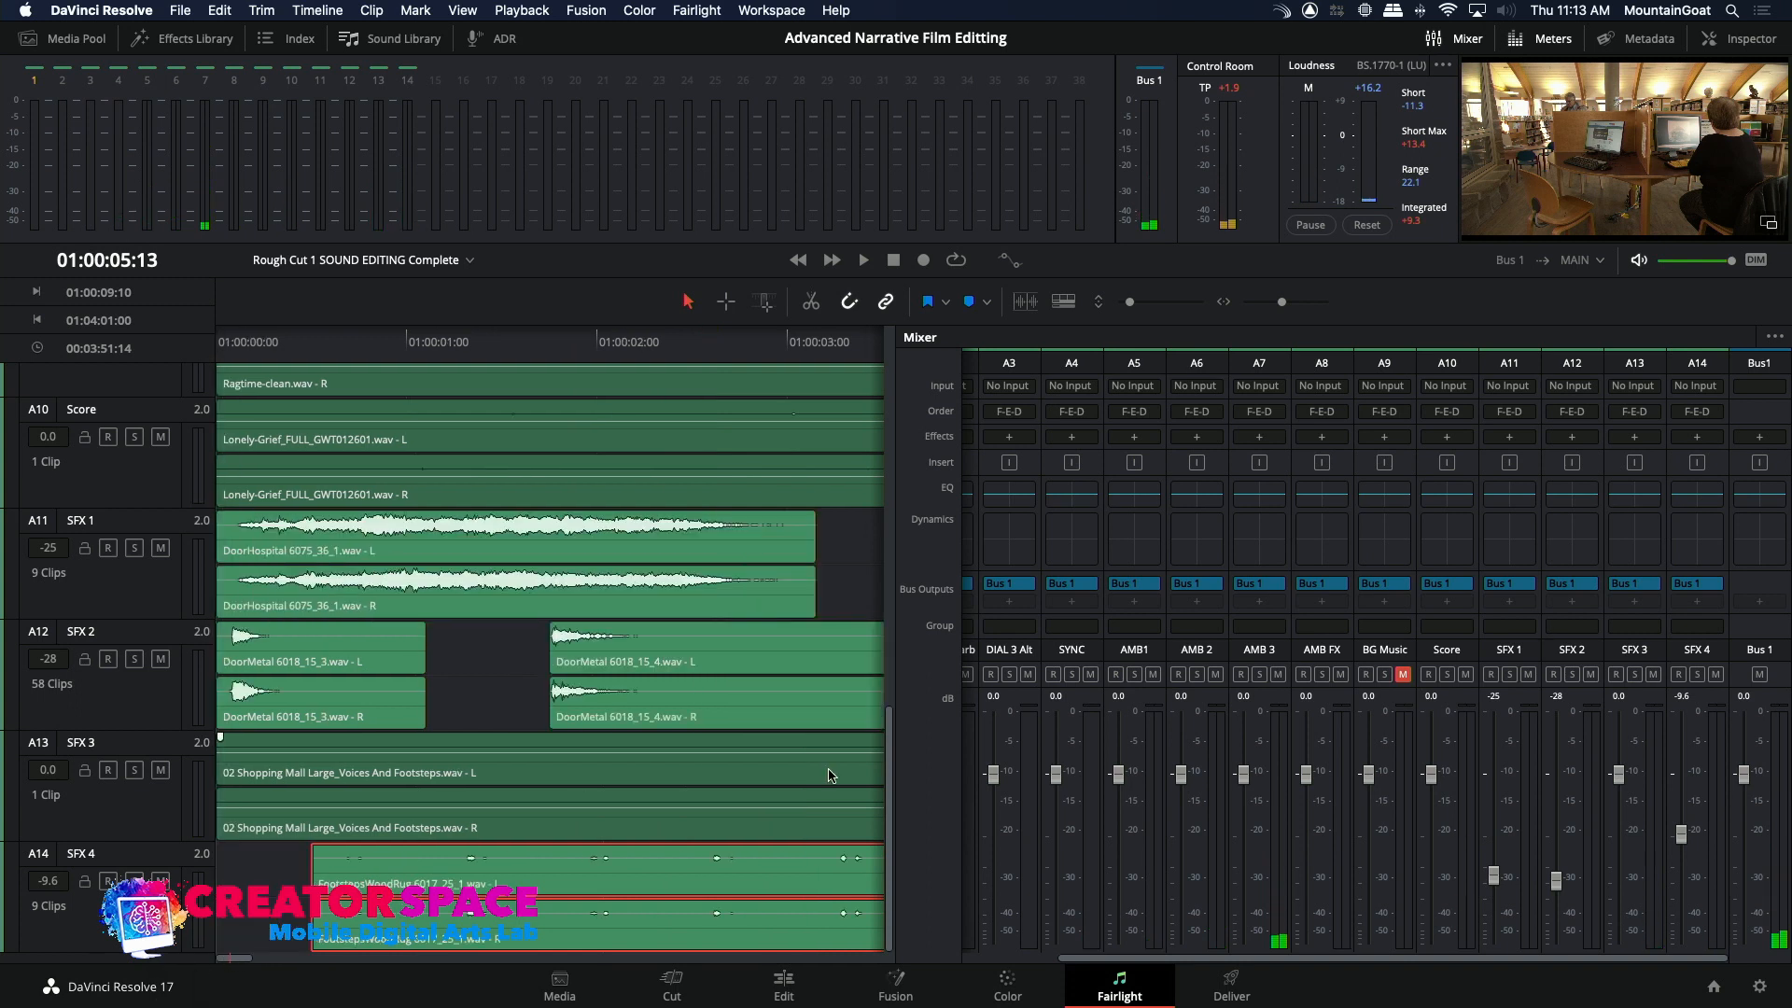
drag(889, 789, 931, 635)
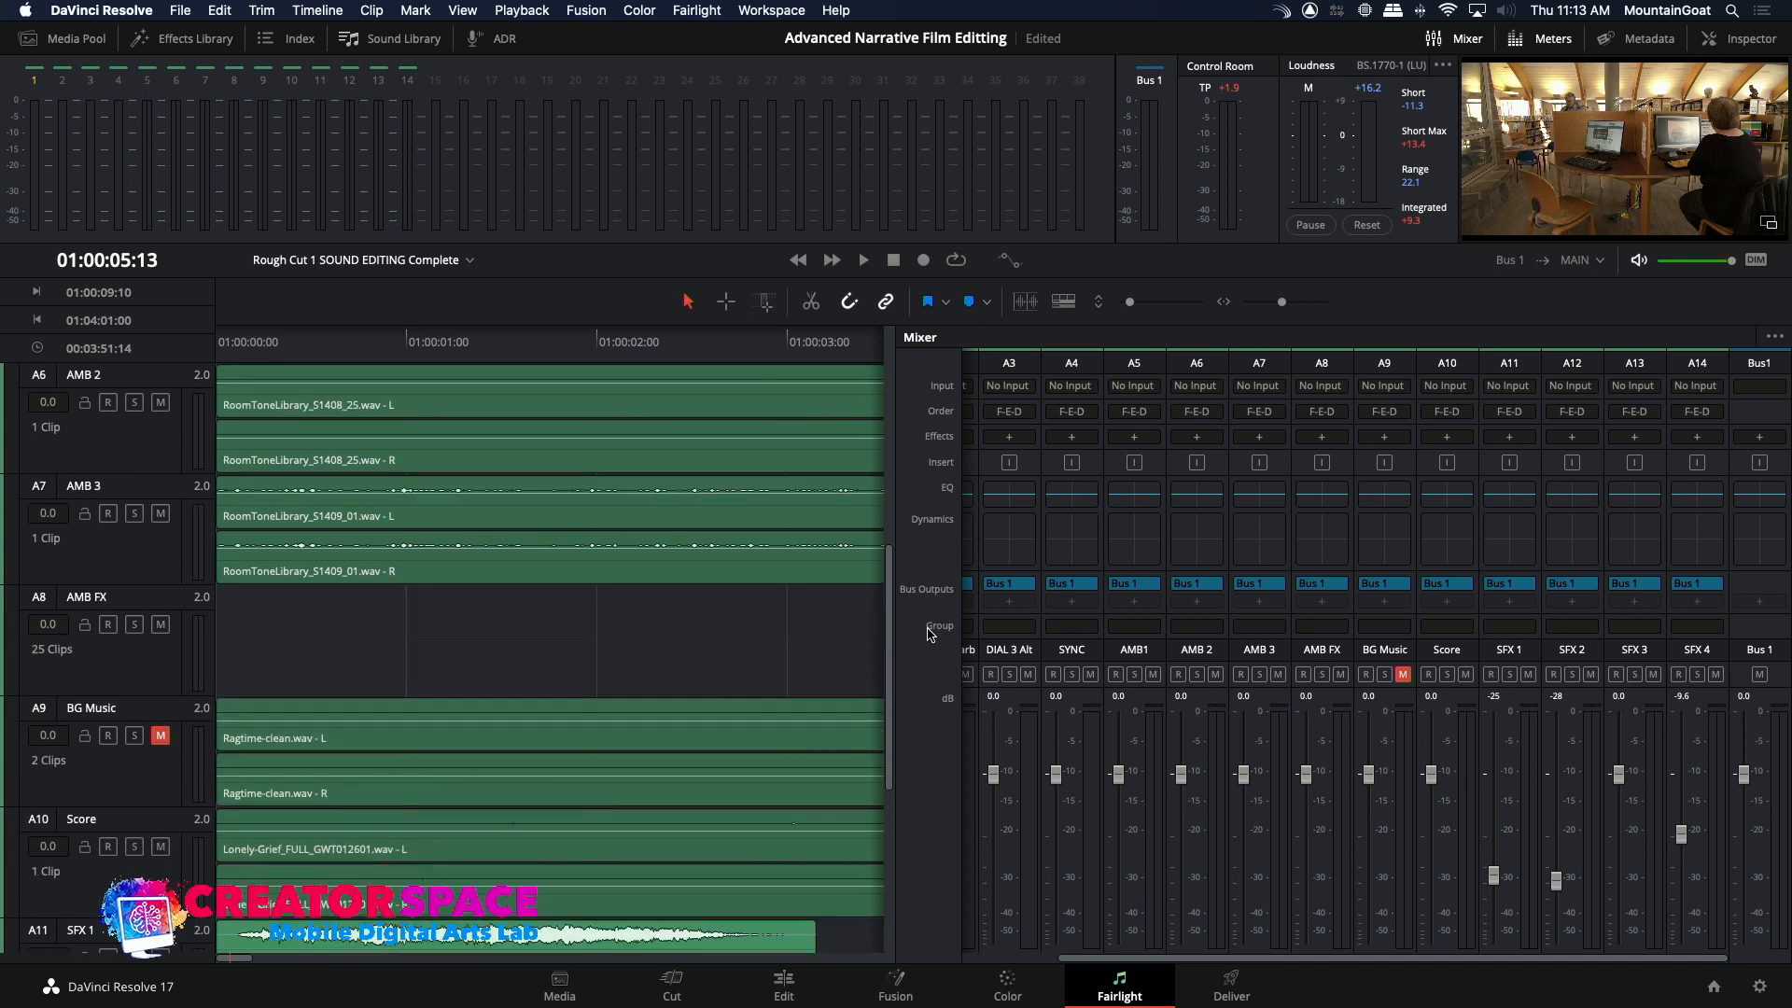
drag(1281, 304, 1278, 305)
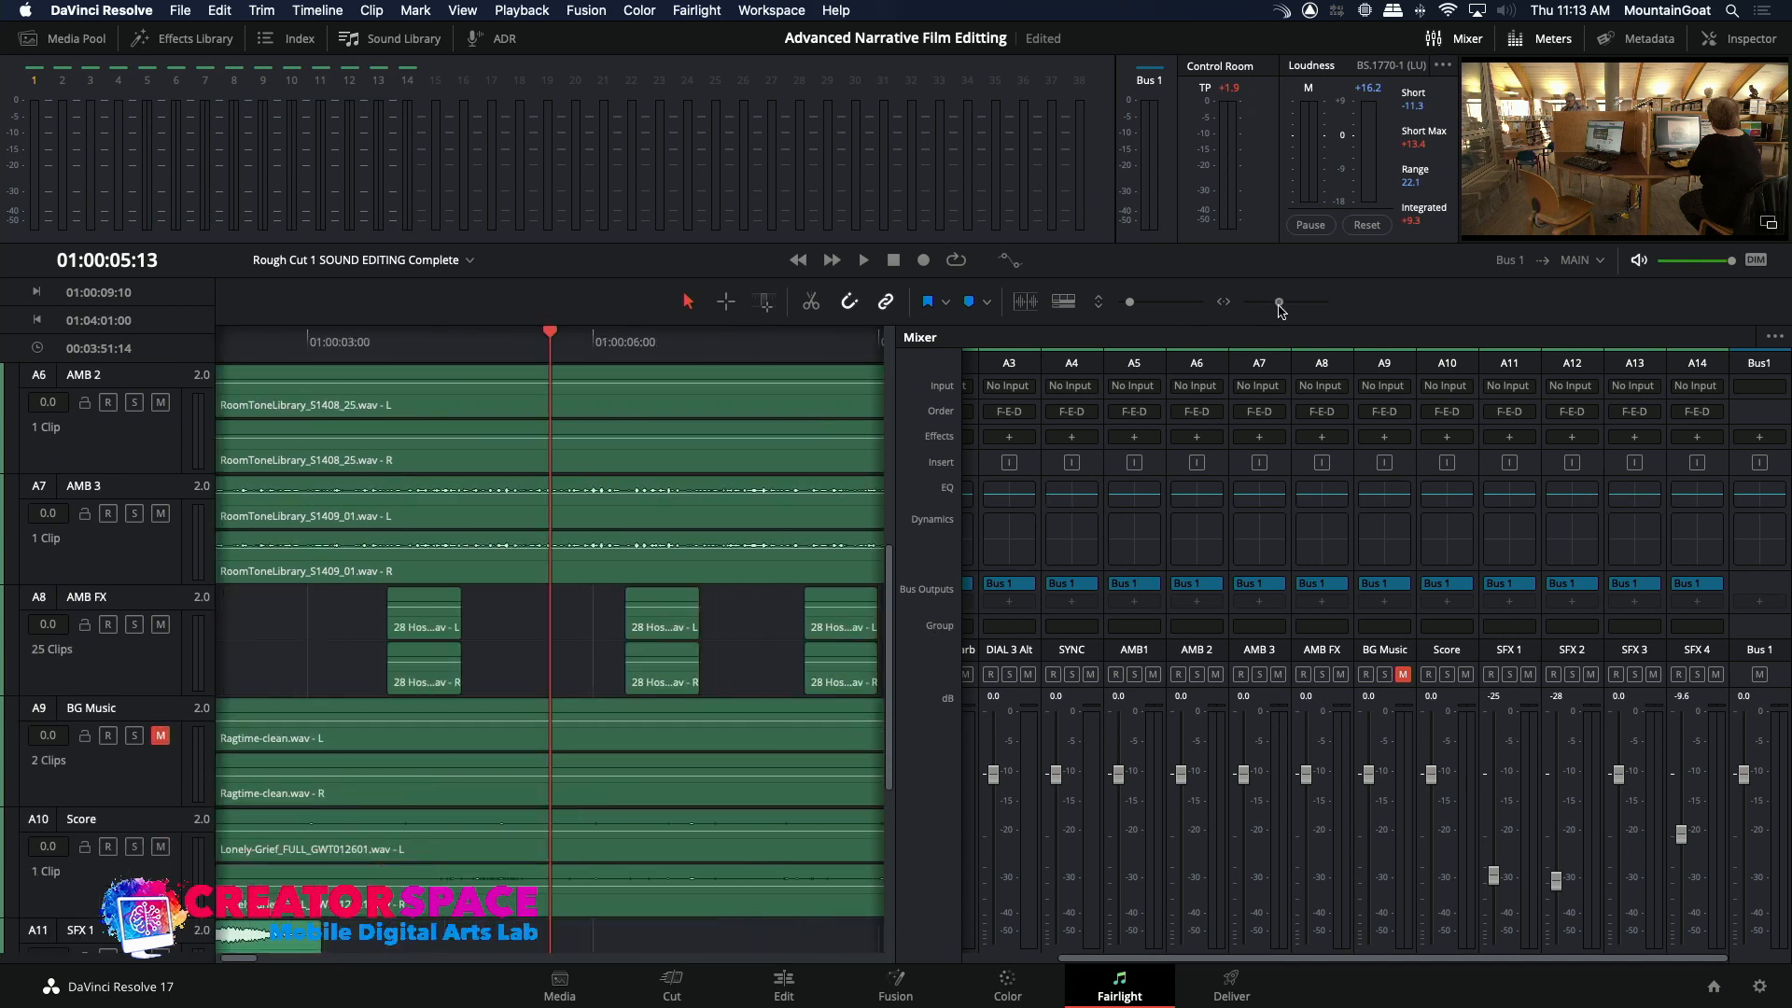
click(387, 341)
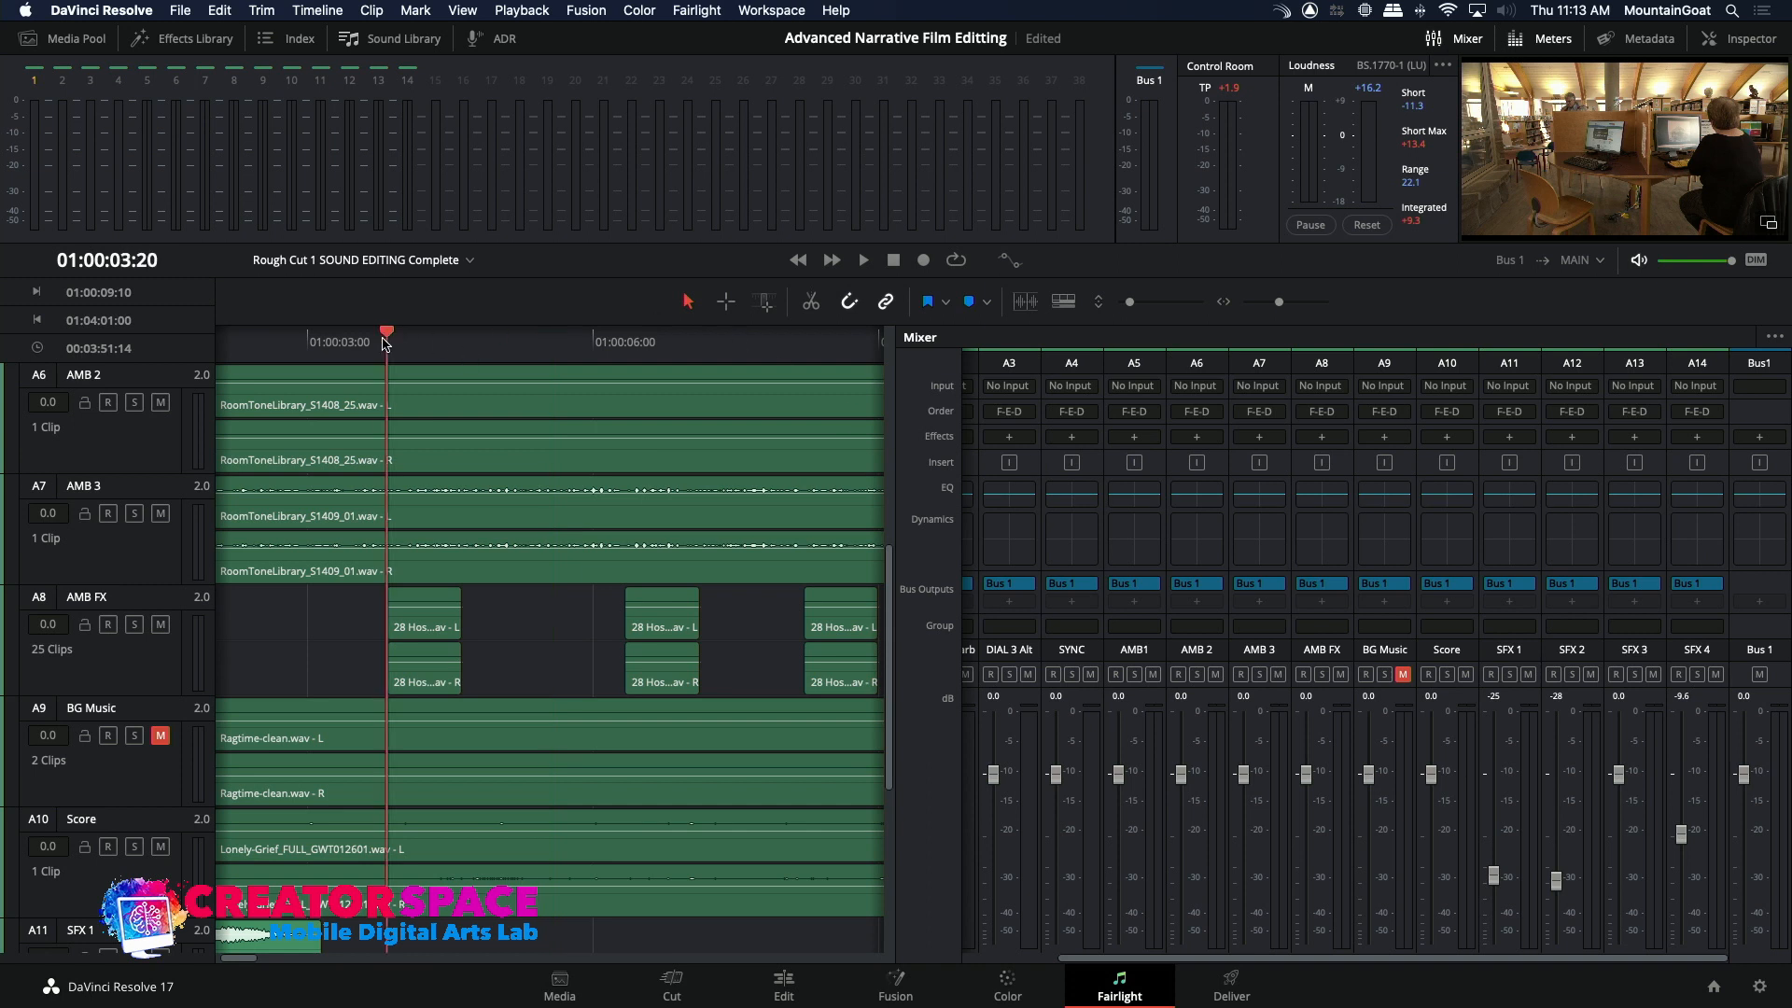
click(131, 626)
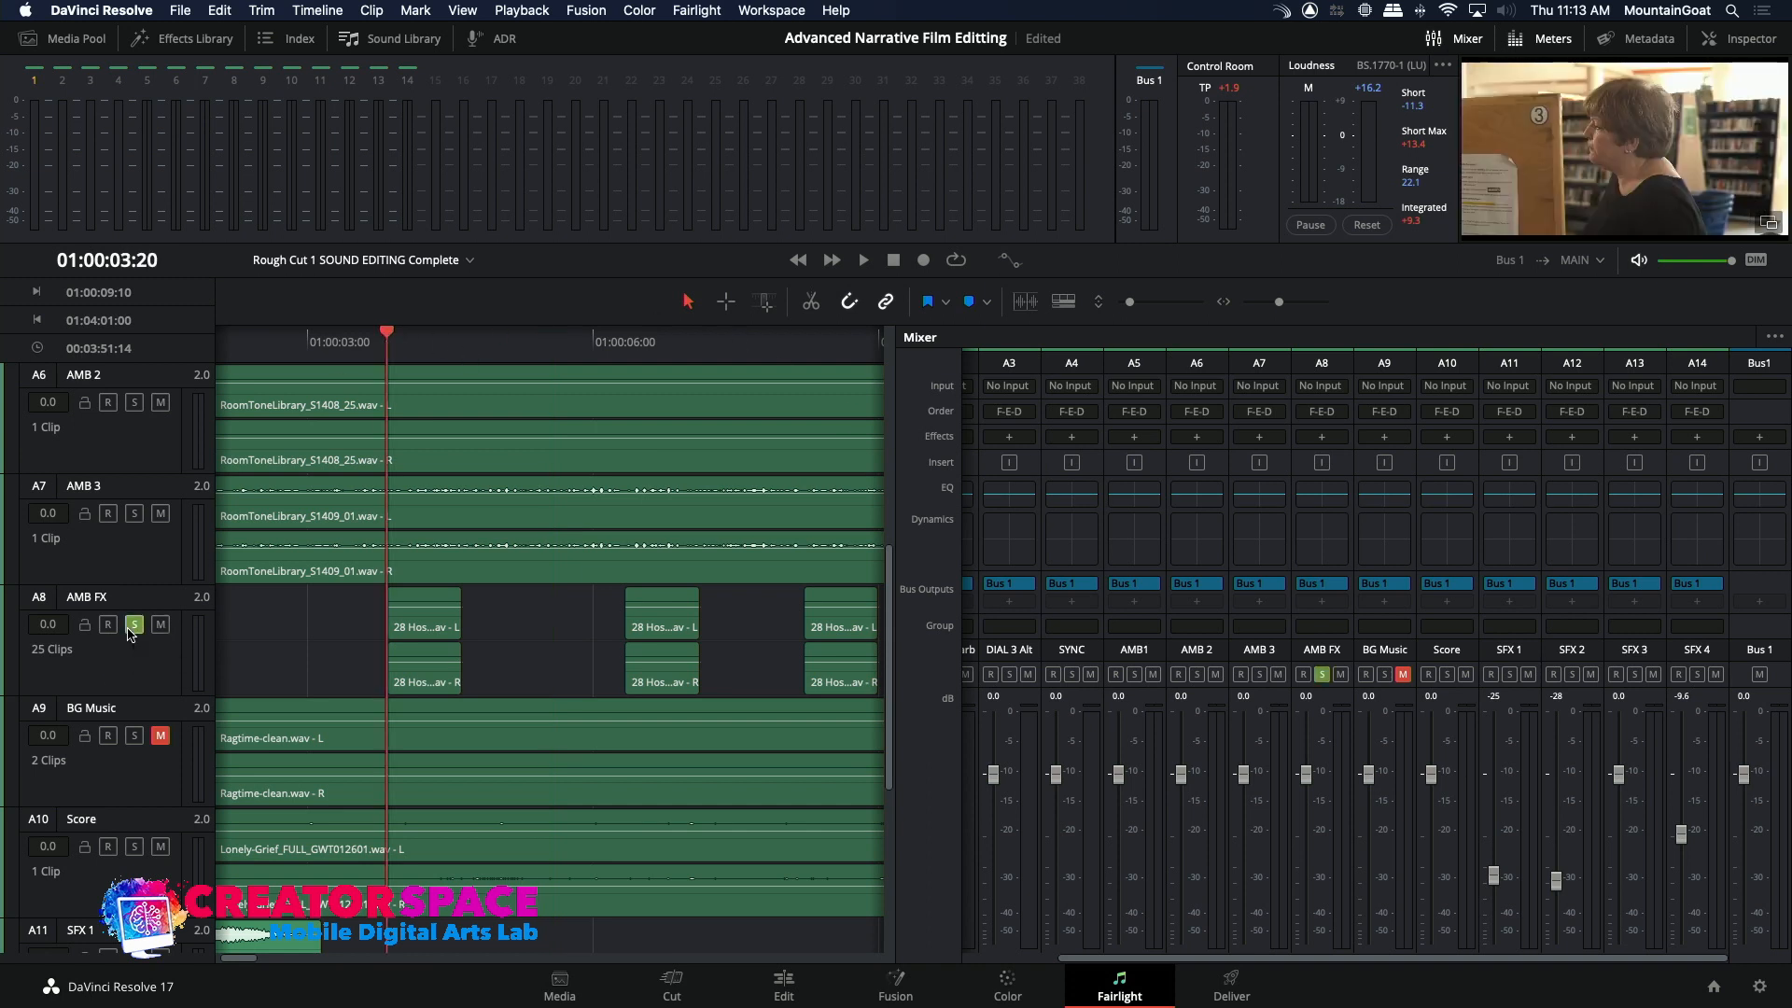
key(space)
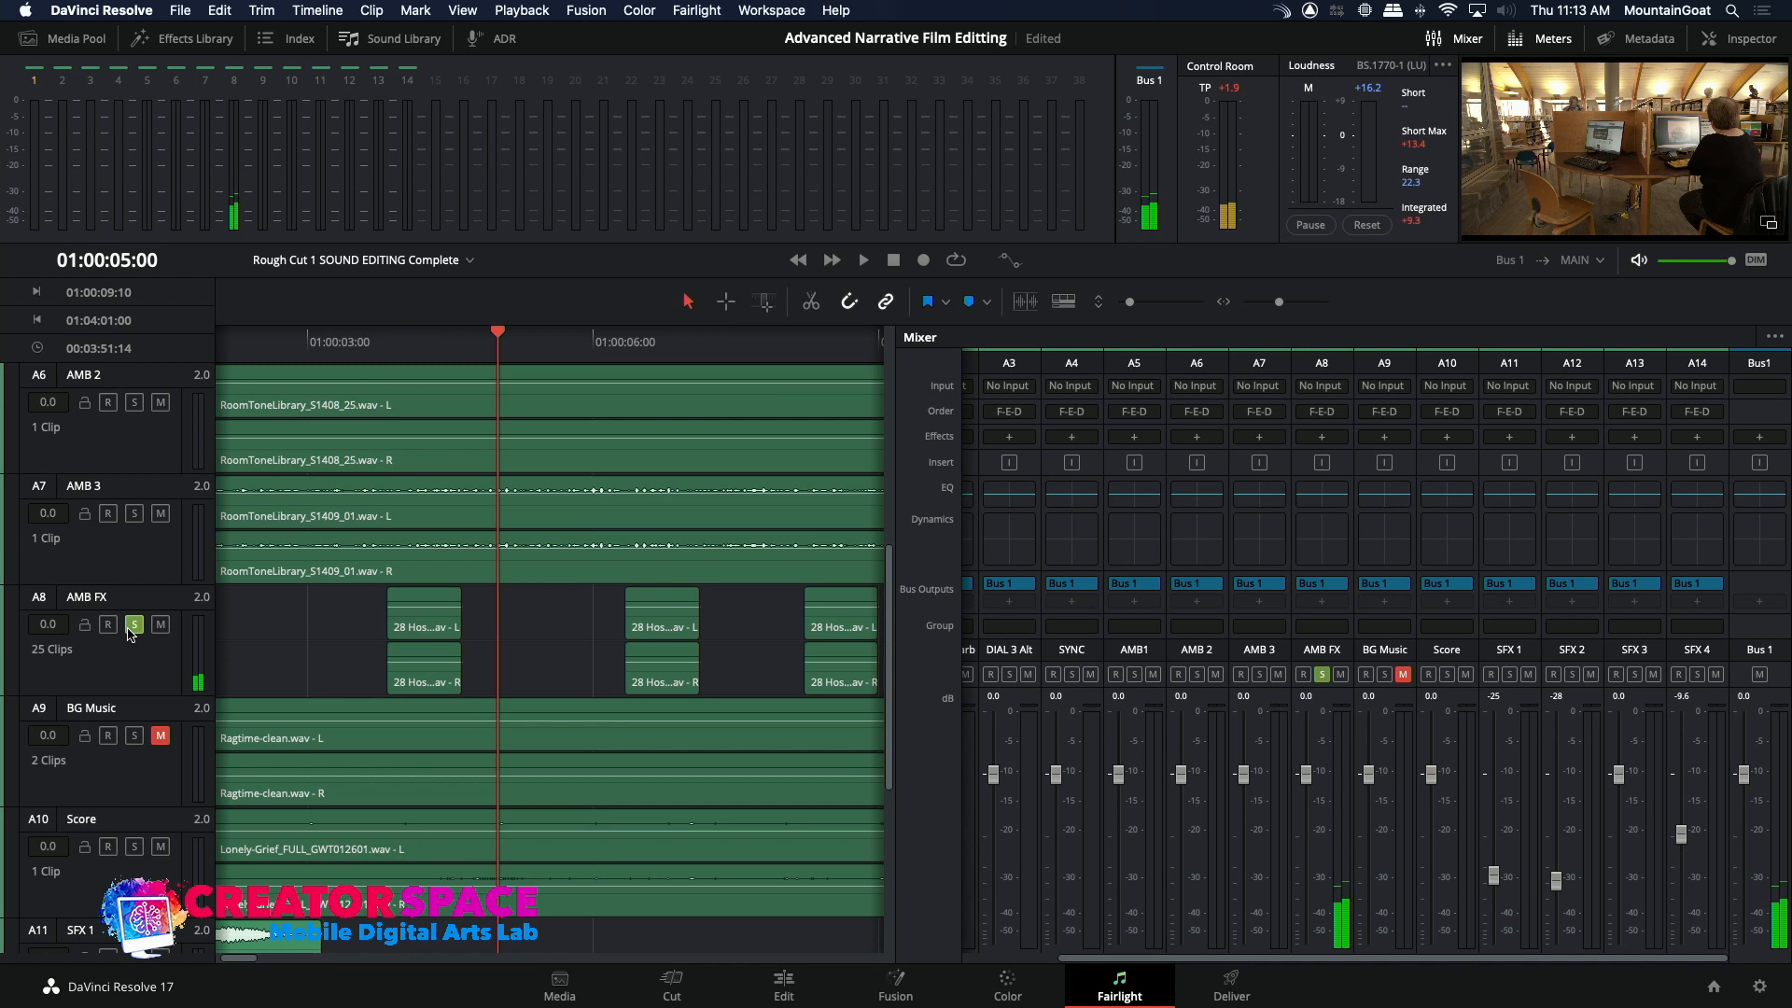
click(133, 624)
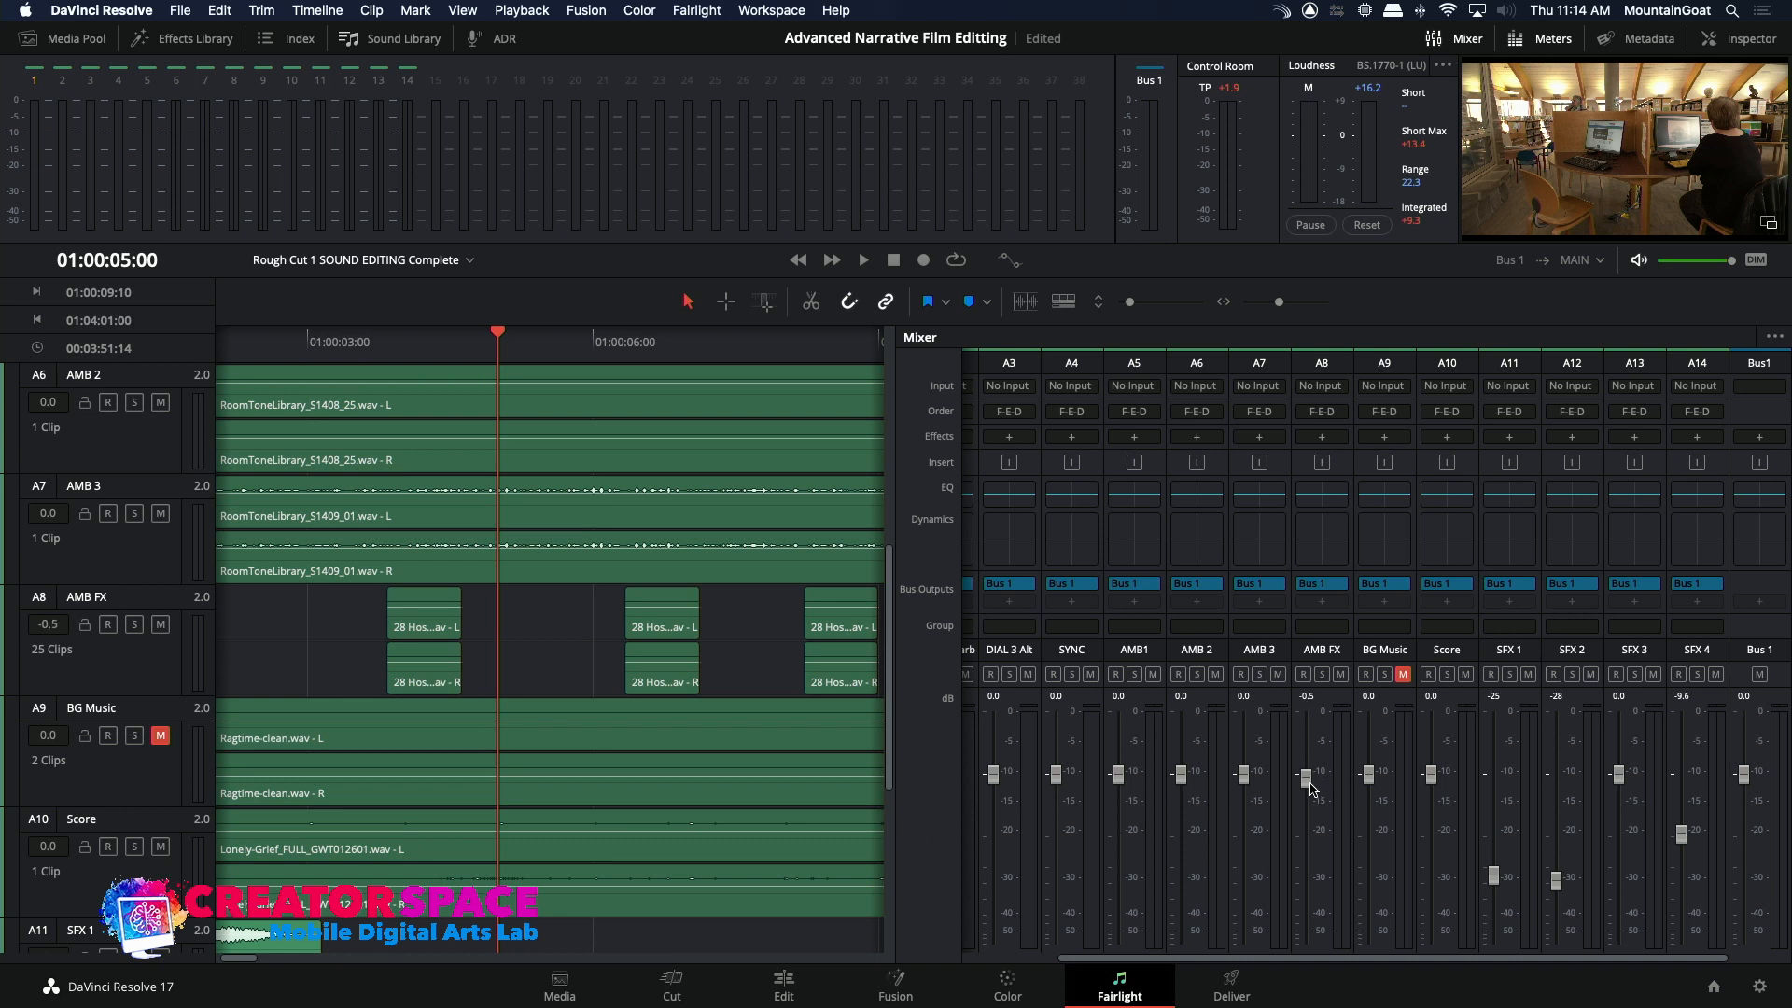
Step: Lower the AMB FX channel fader to -11 dB, listen to it in the mix and readjust the fader to -8.8 dB
drag(1309, 794, 1311, 847)
key(space)
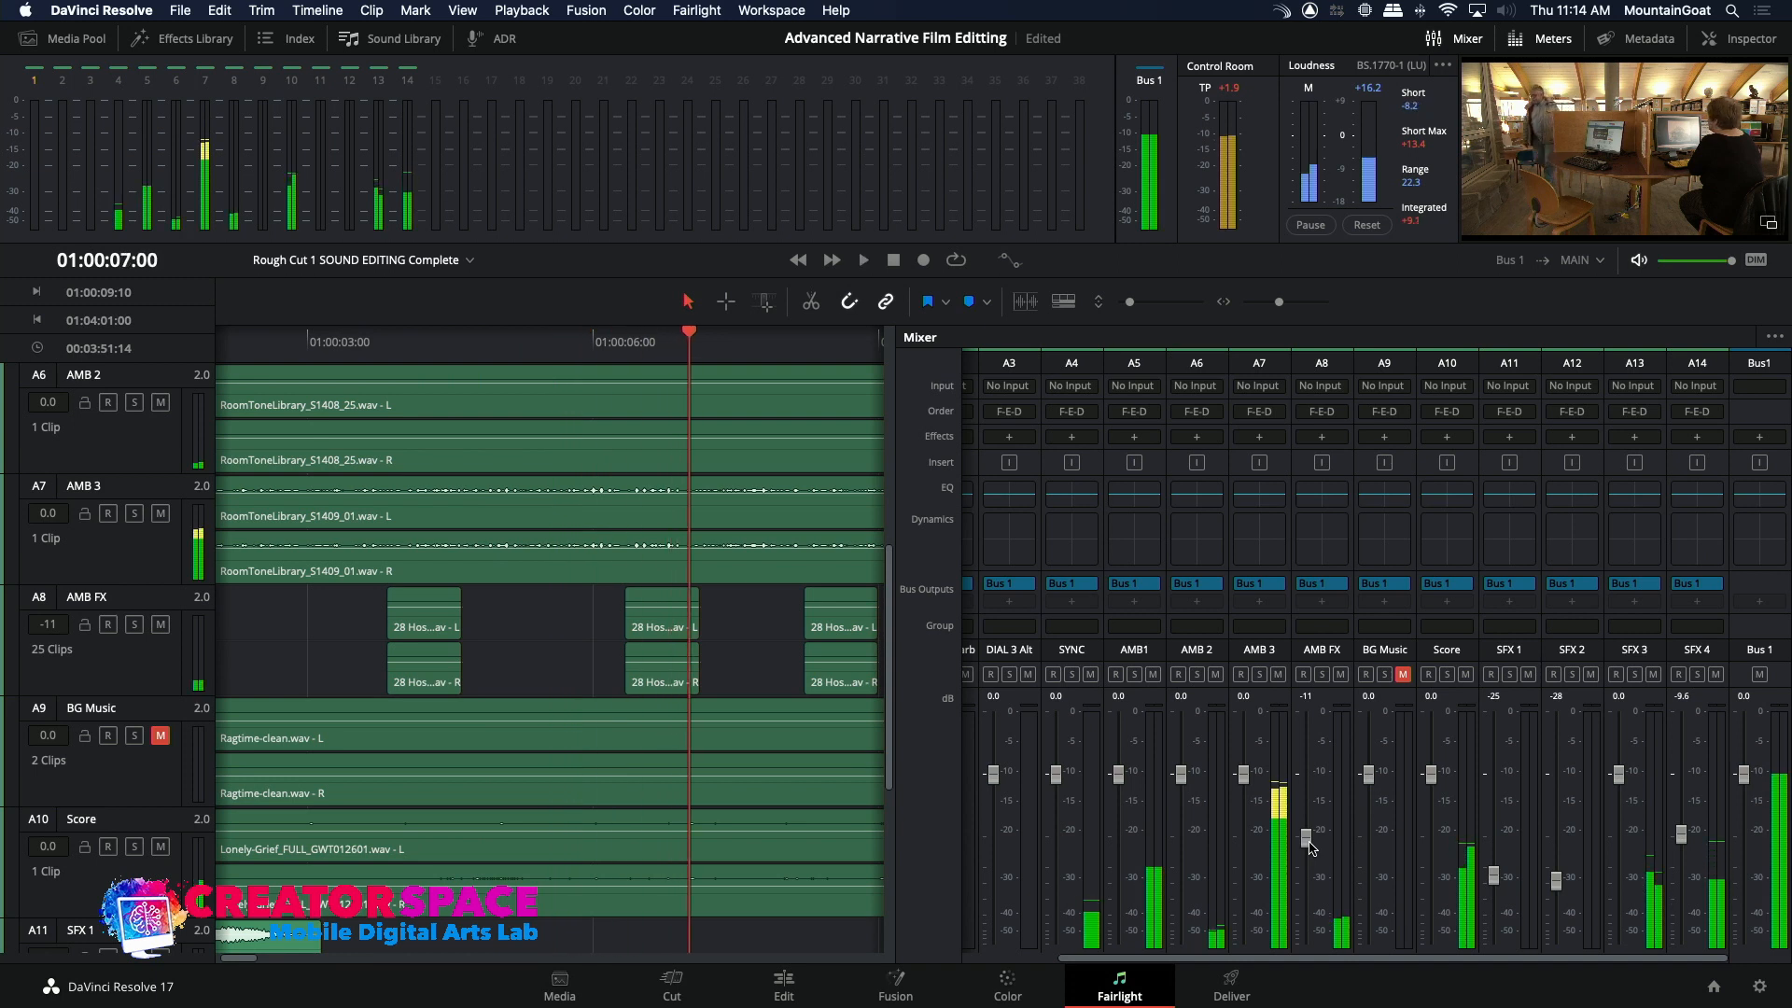
key(space)
drag(1310, 847, 1309, 835)
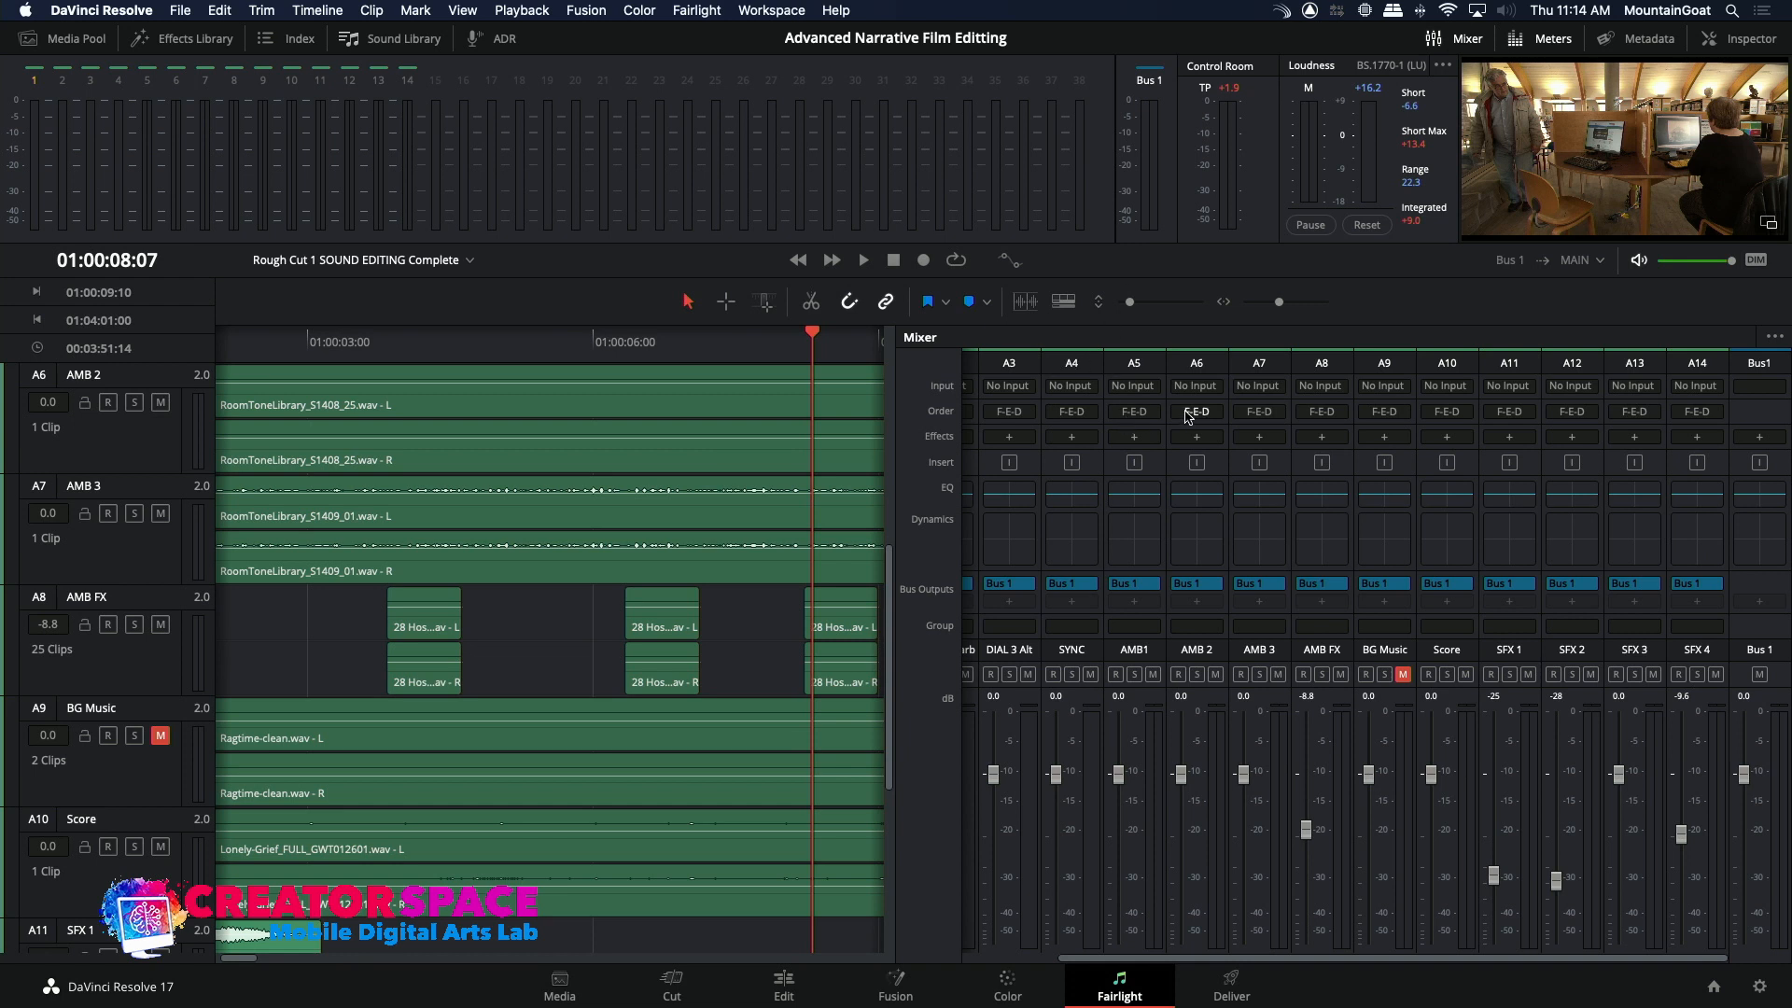
Step: Add the Fairlight FX Reverb with default settings to the AMB FX channel, play the timeline and close the effect window
click(1322, 439)
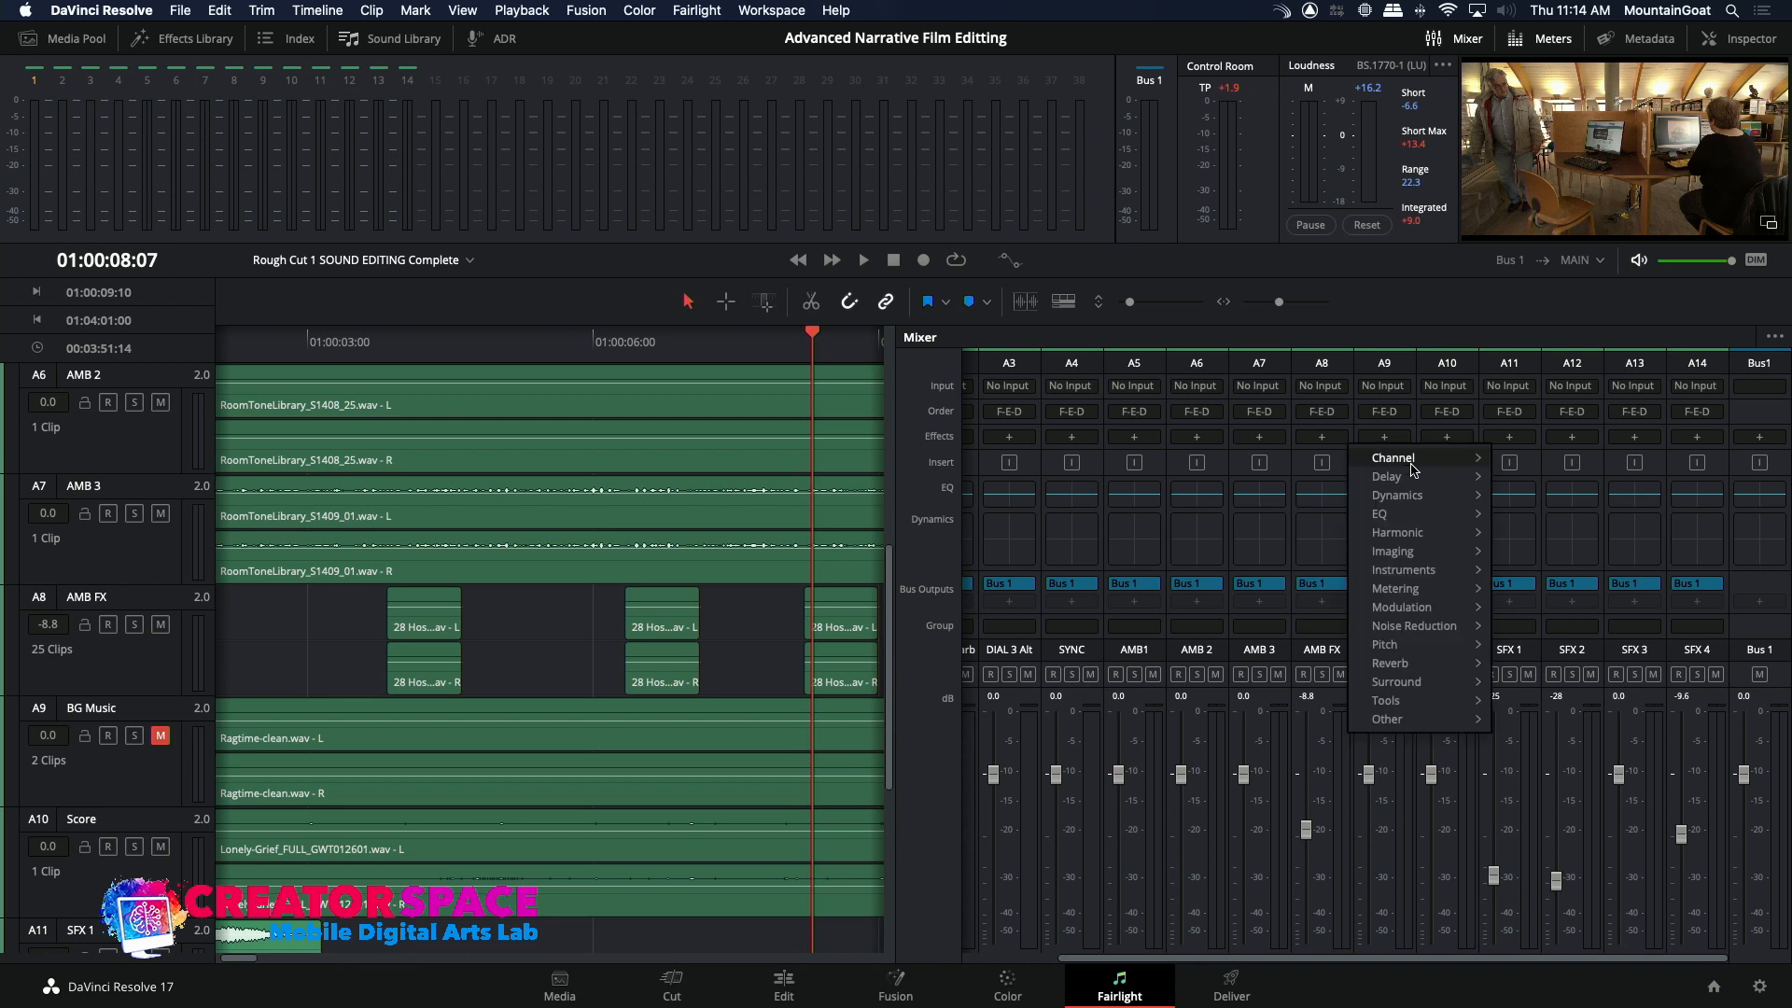
mouse_move(1417, 496)
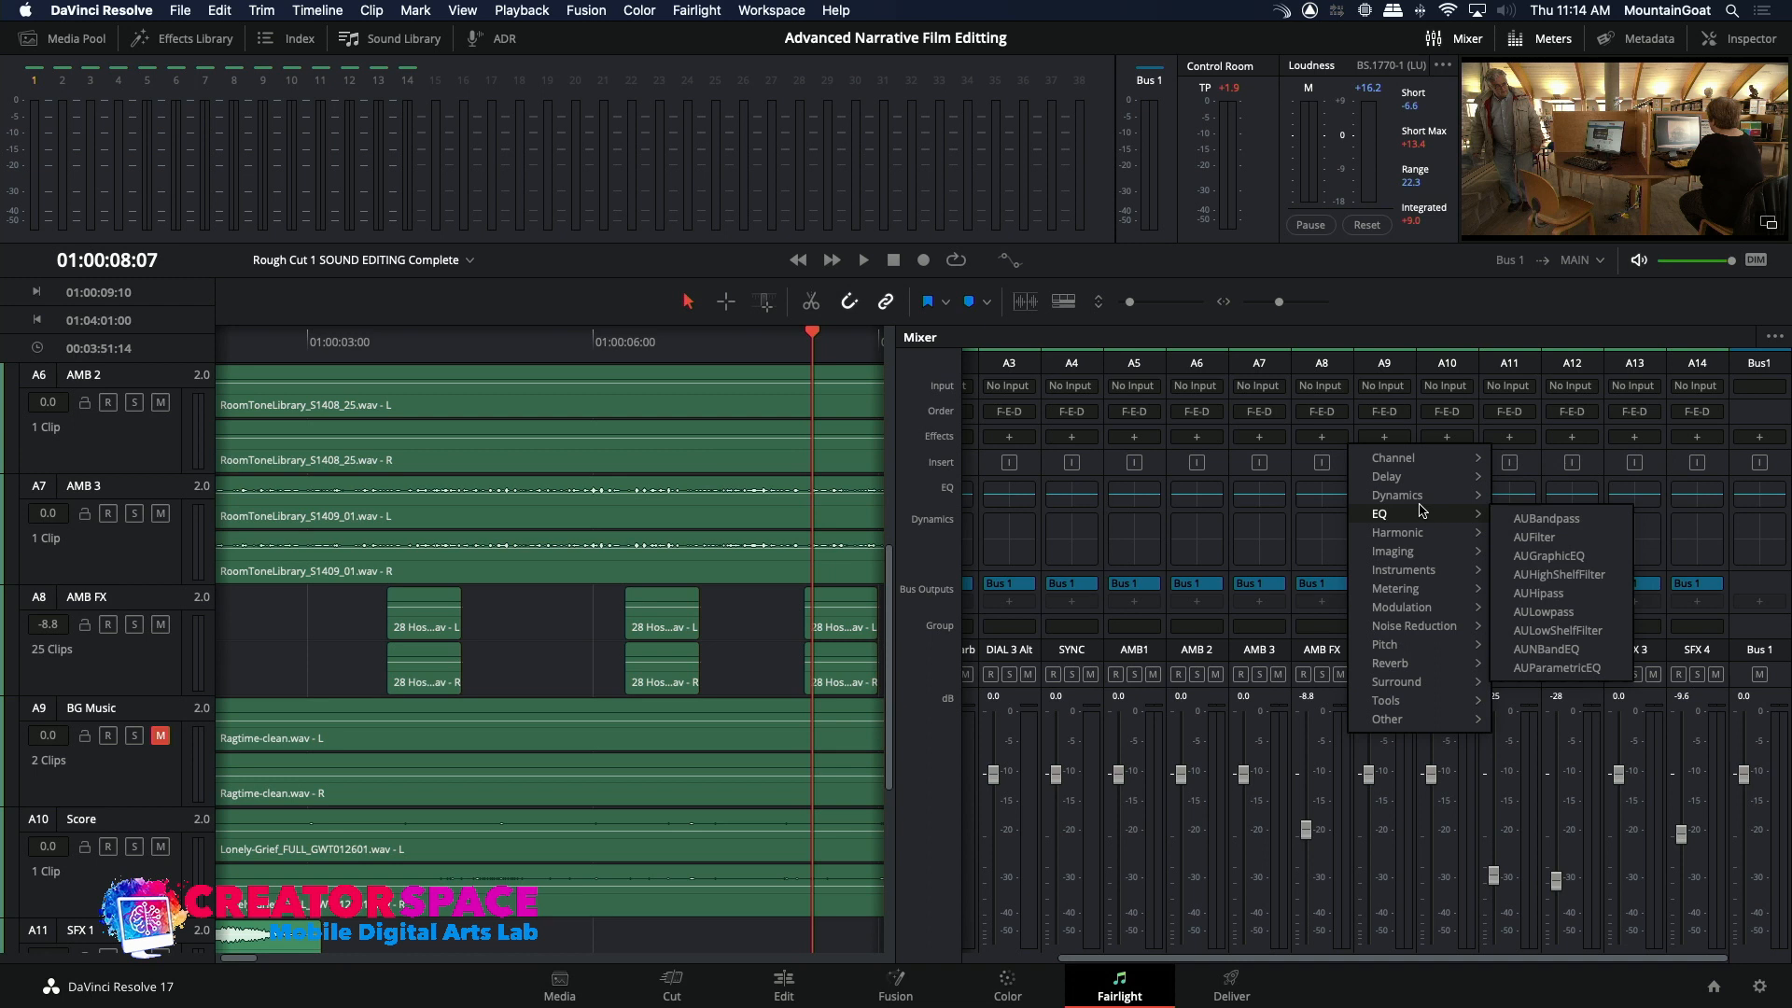
mouse_move(1420, 641)
mouse_move(1558, 670)
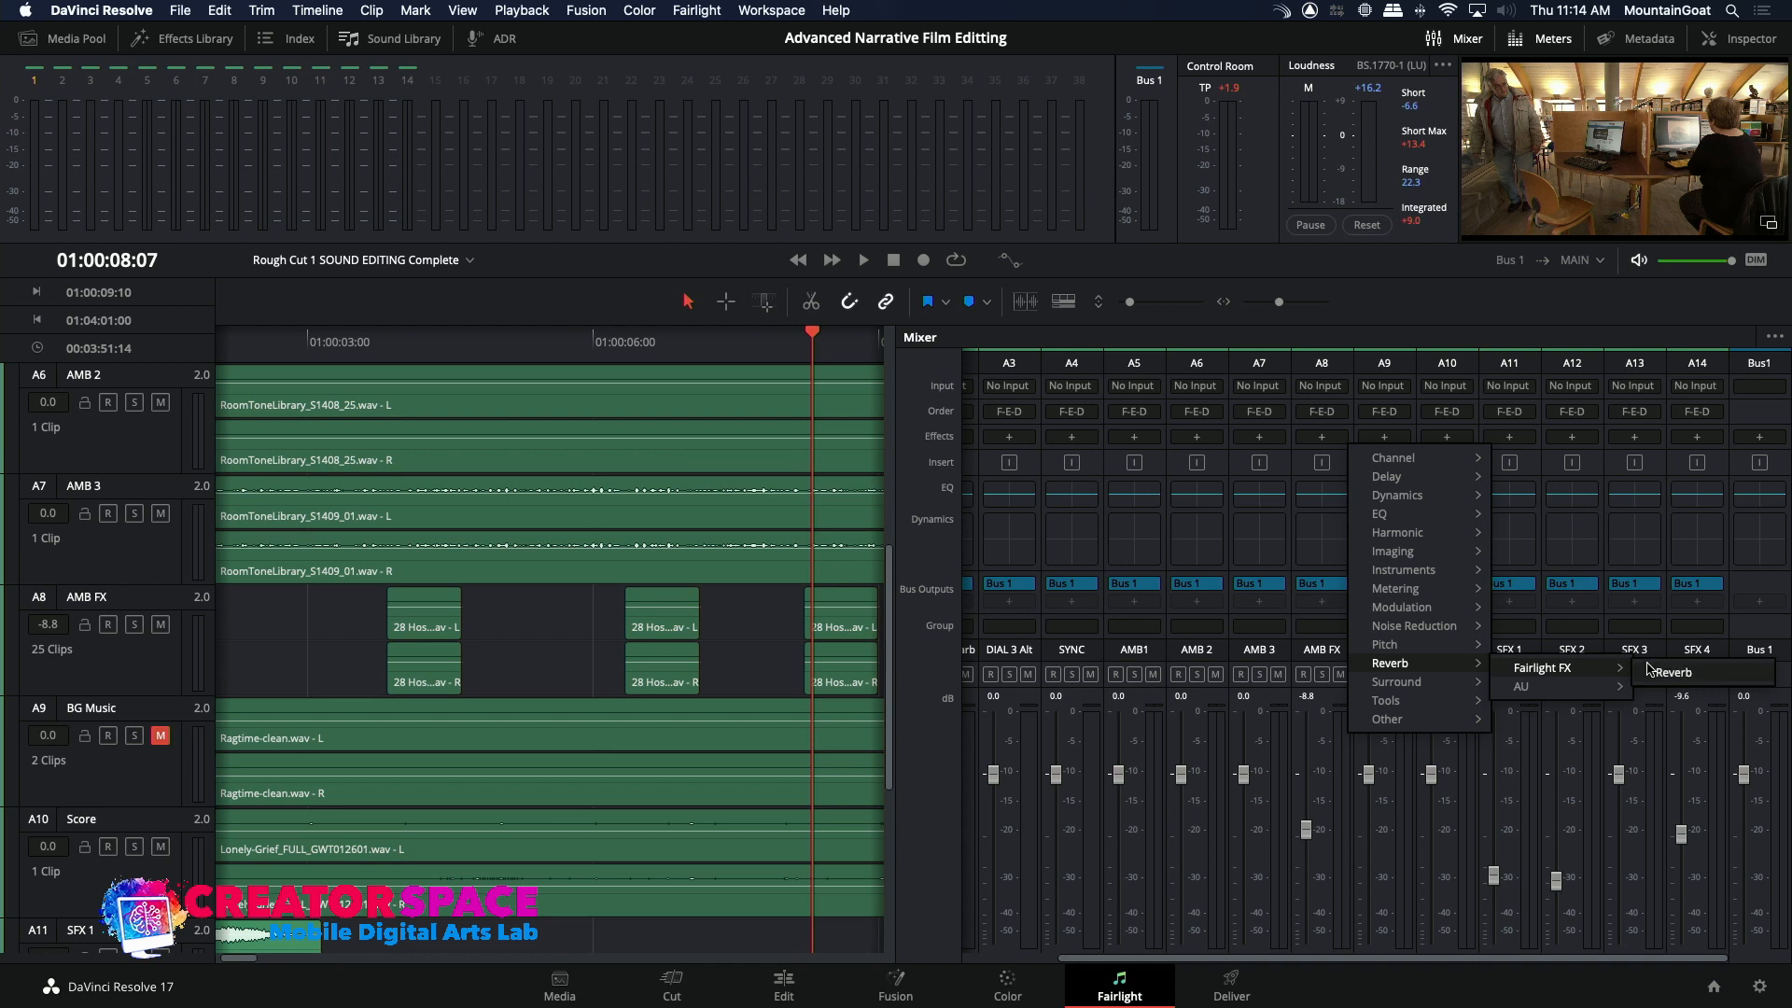
click(1650, 673)
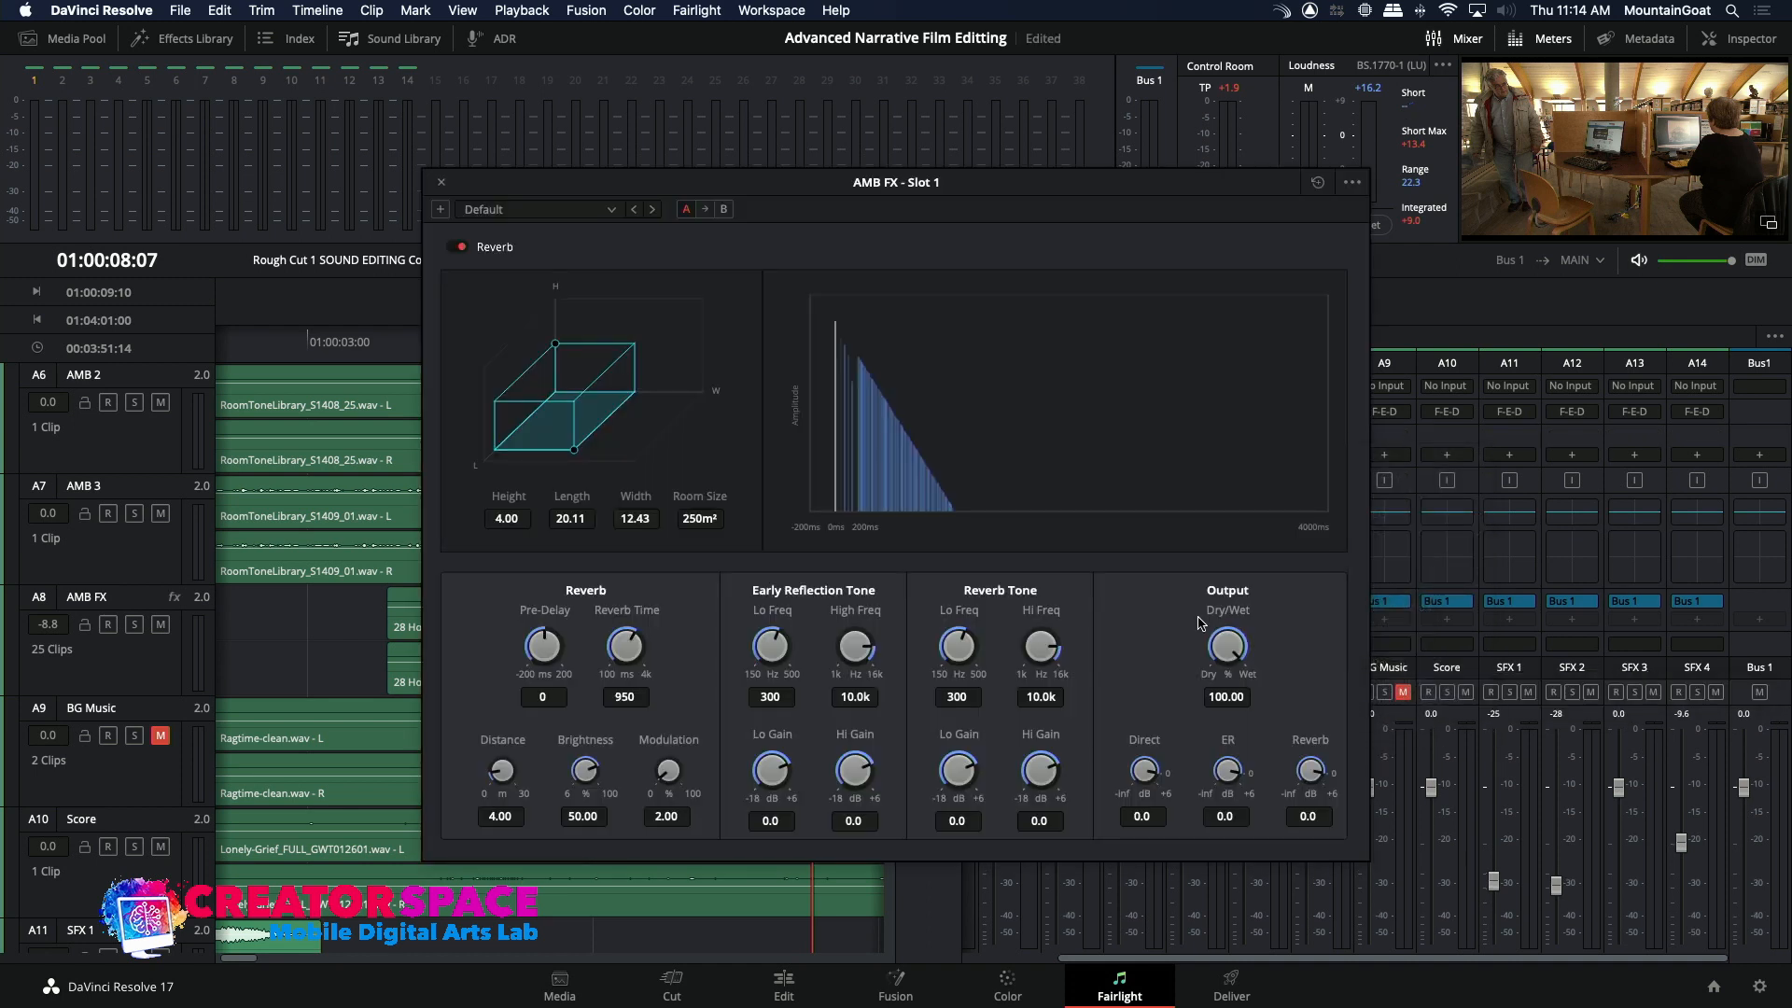
key(space)
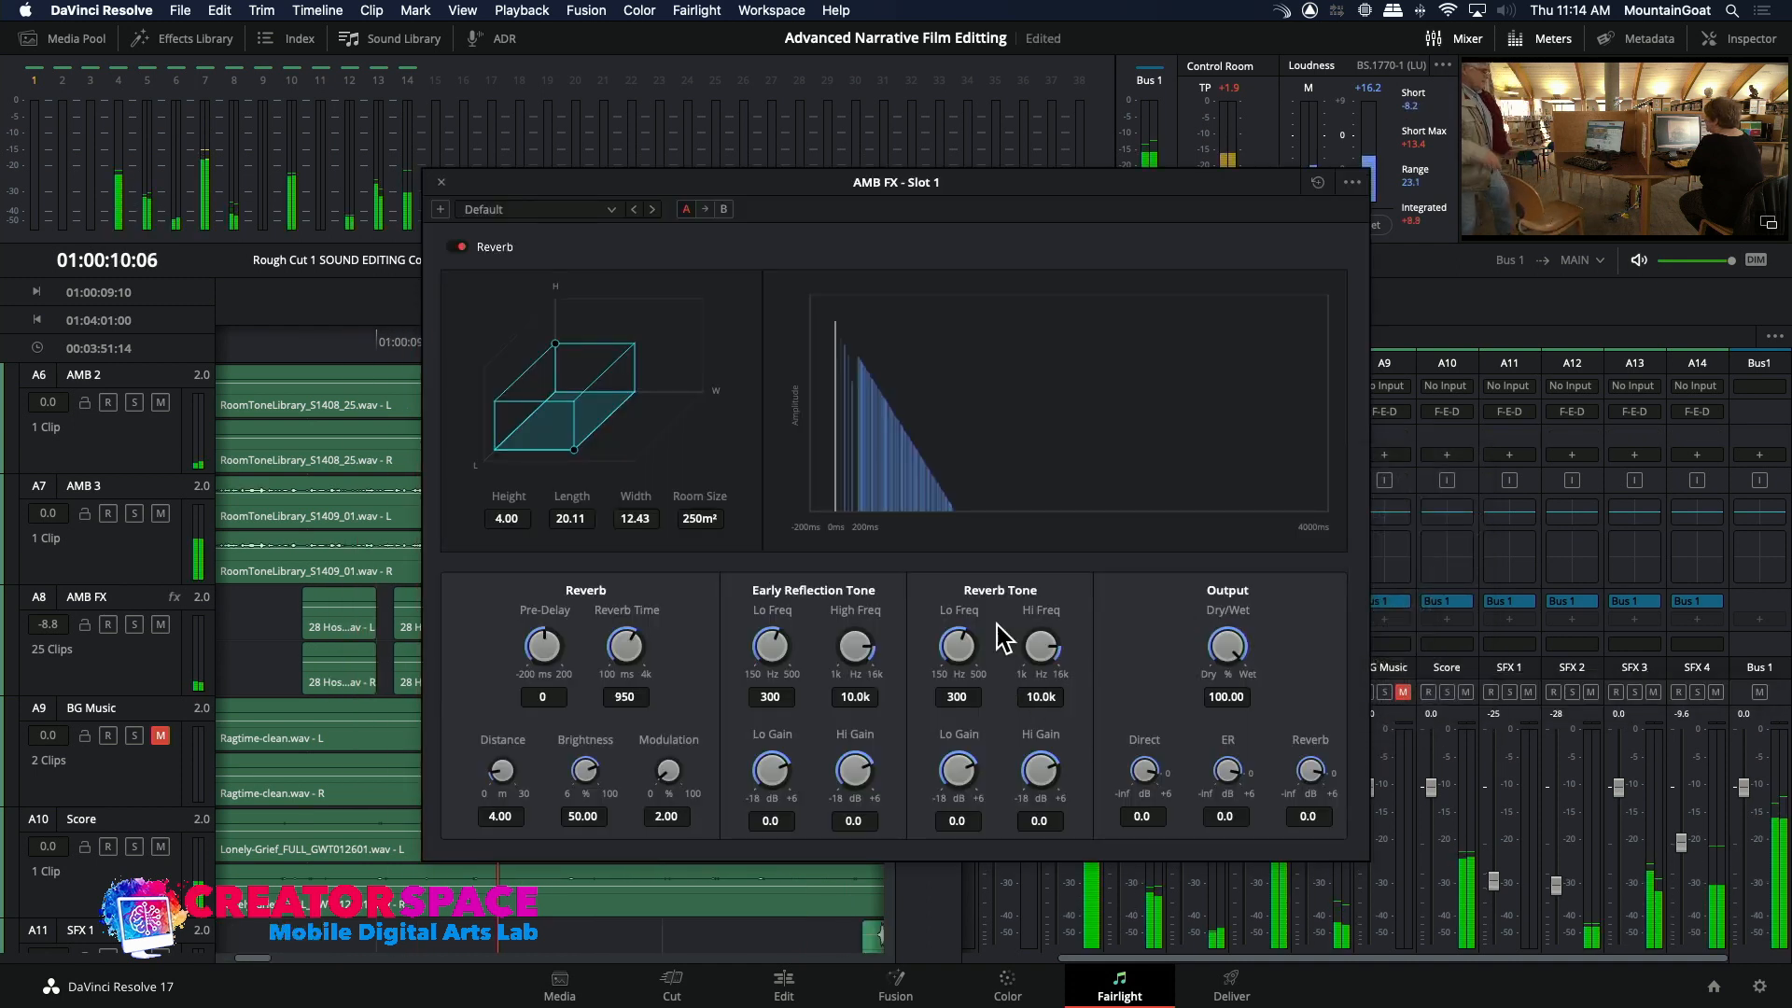
click(442, 184)
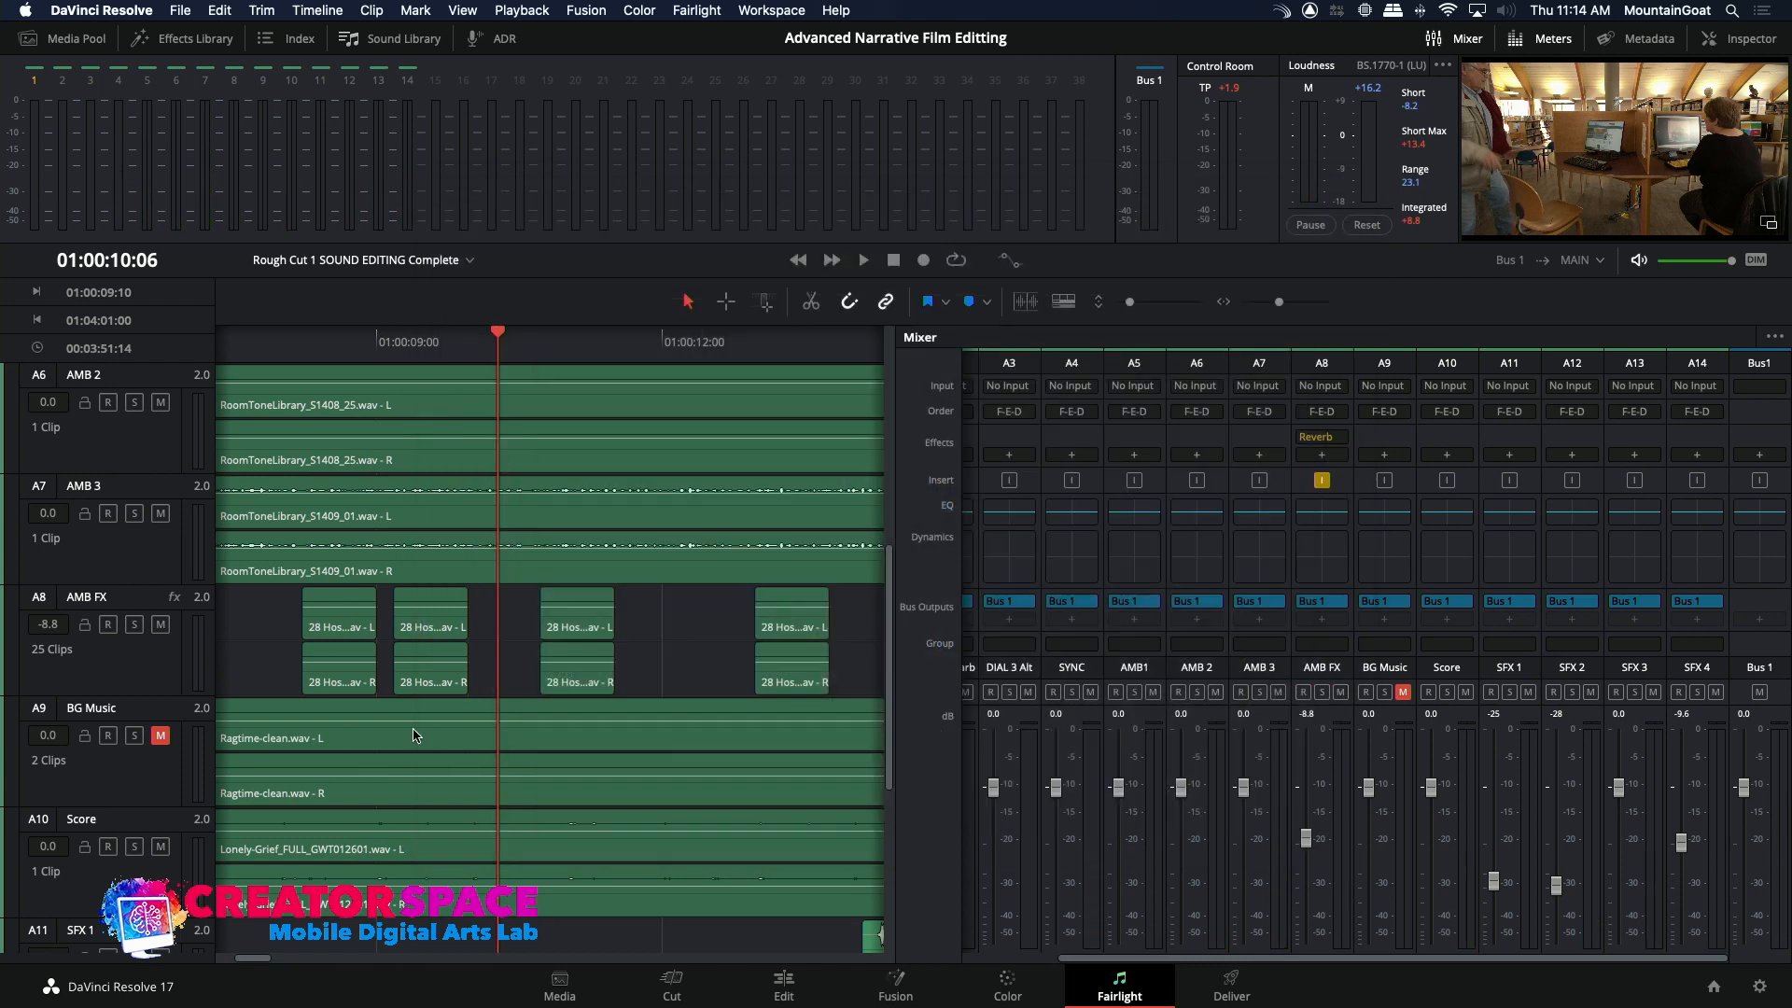
Step: Solo the AMB FX track and replay its clips from just before 01:00:09:00 to hear the reverb on its own
click(133, 623)
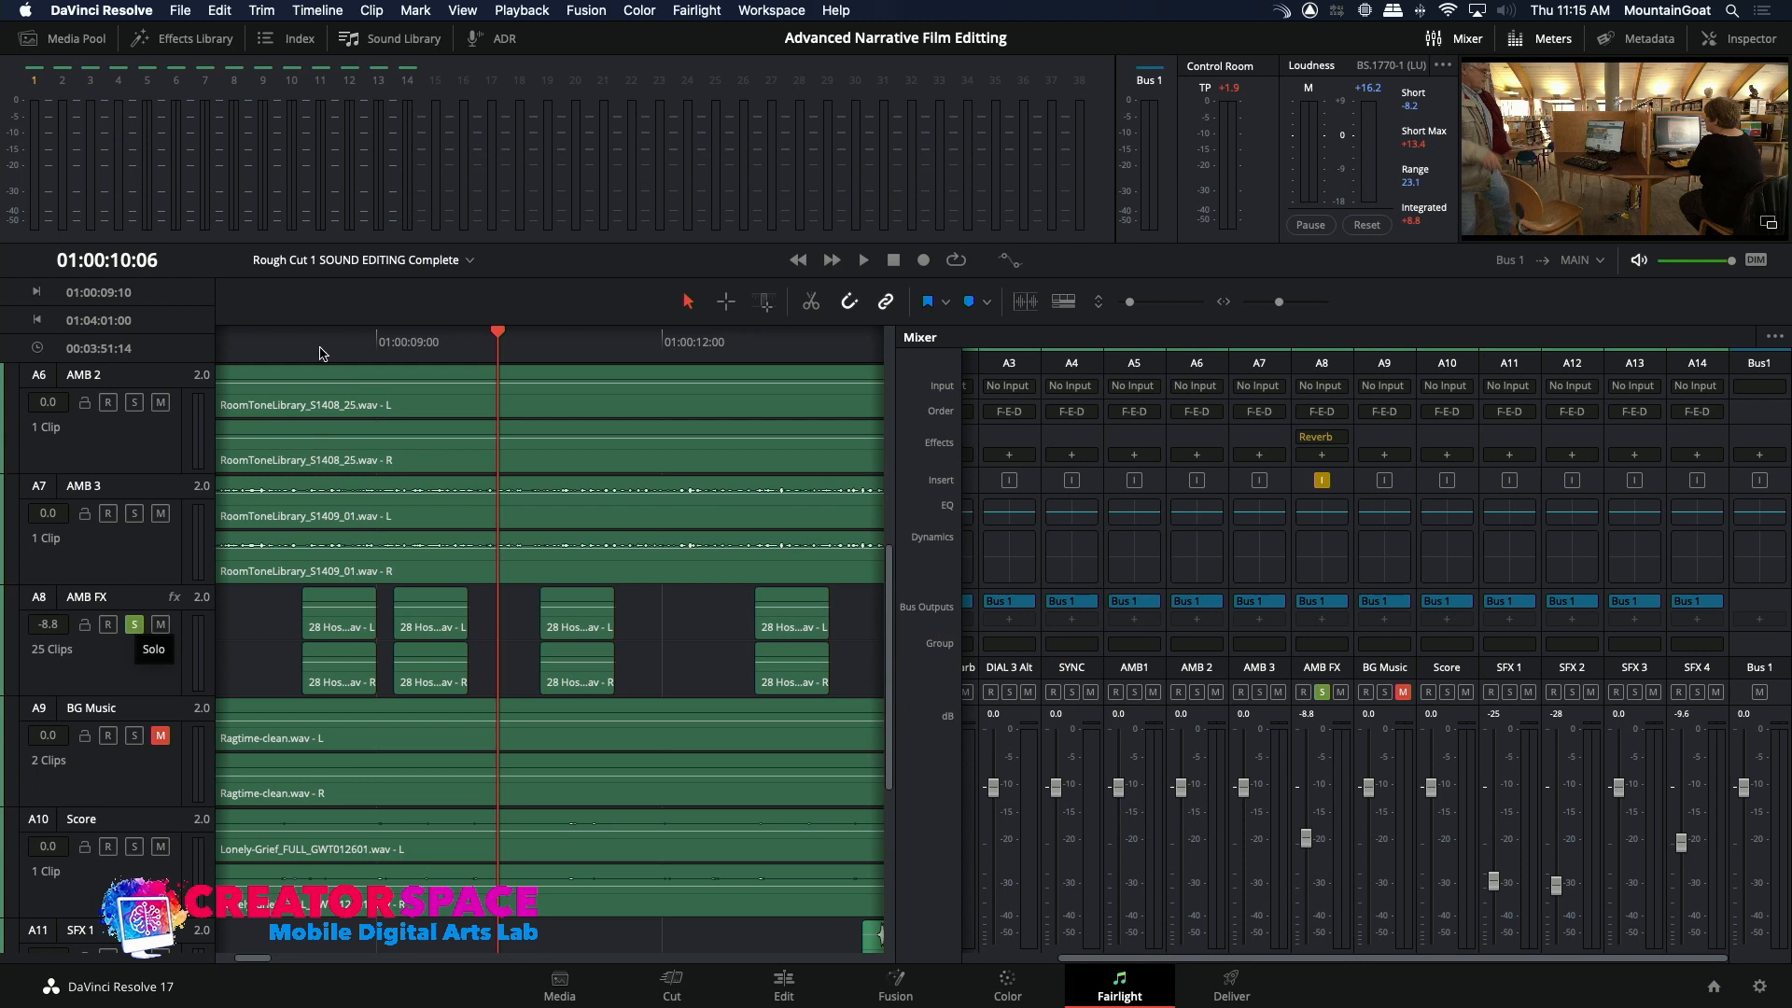
click(275, 342)
key(space)
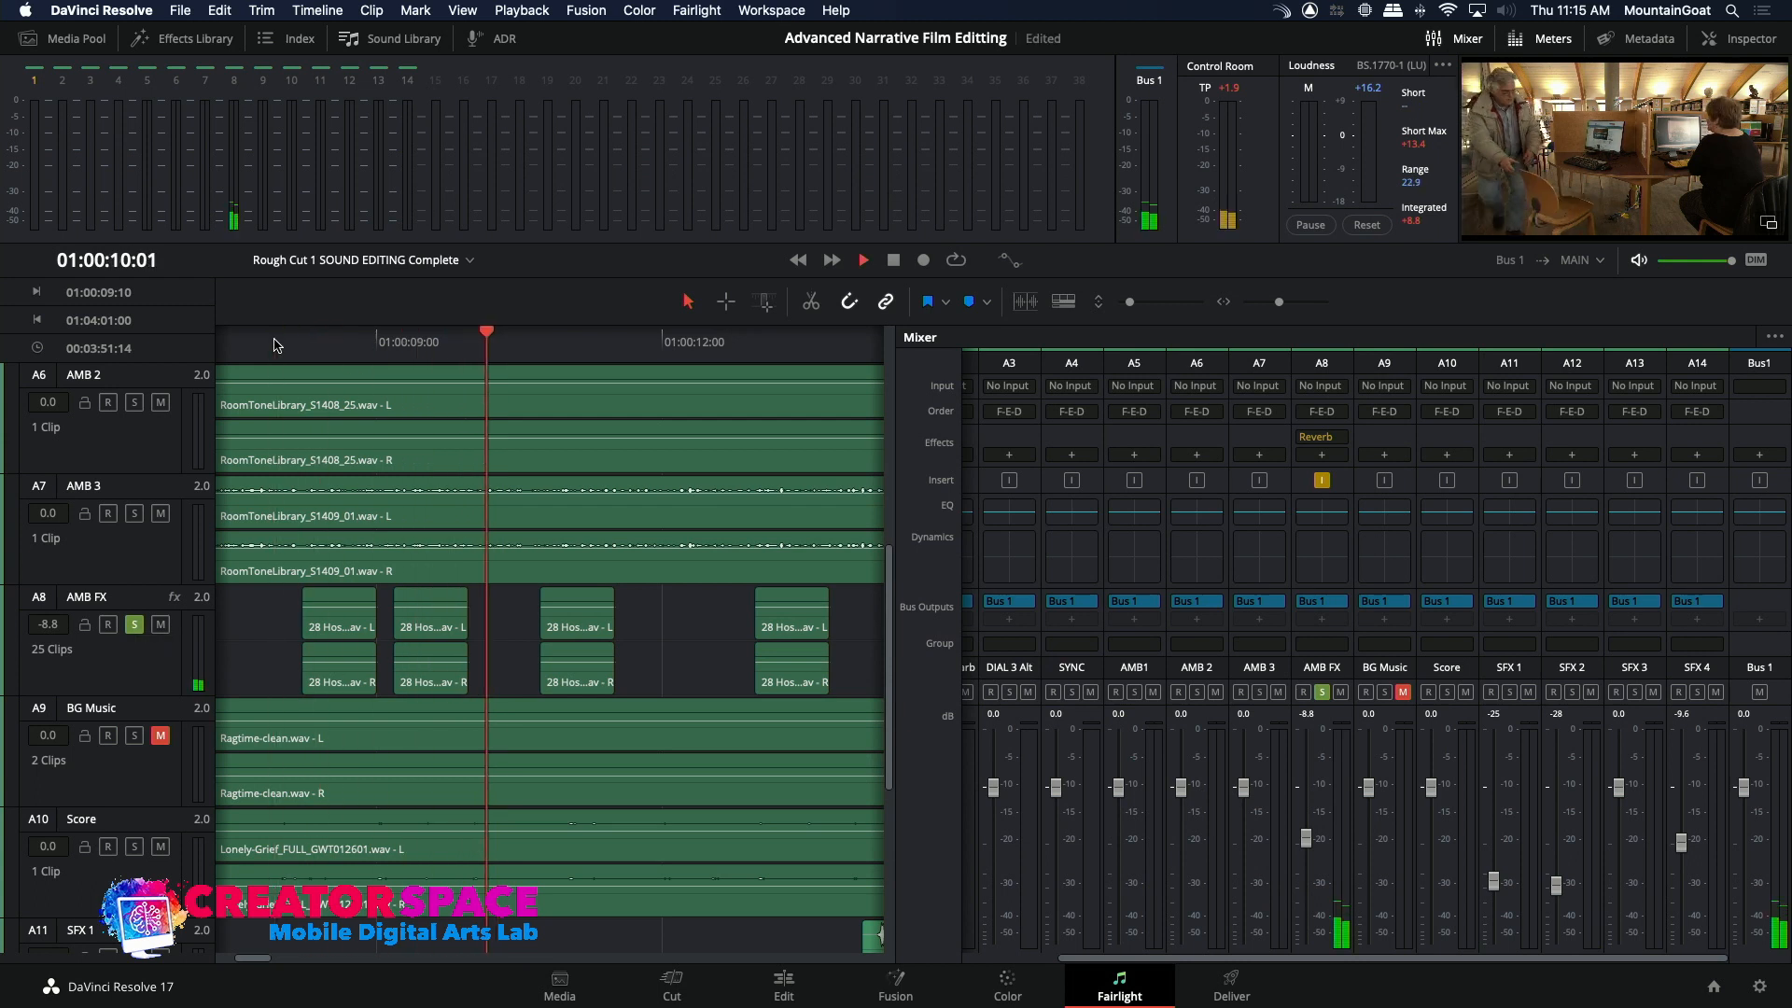
key(space)
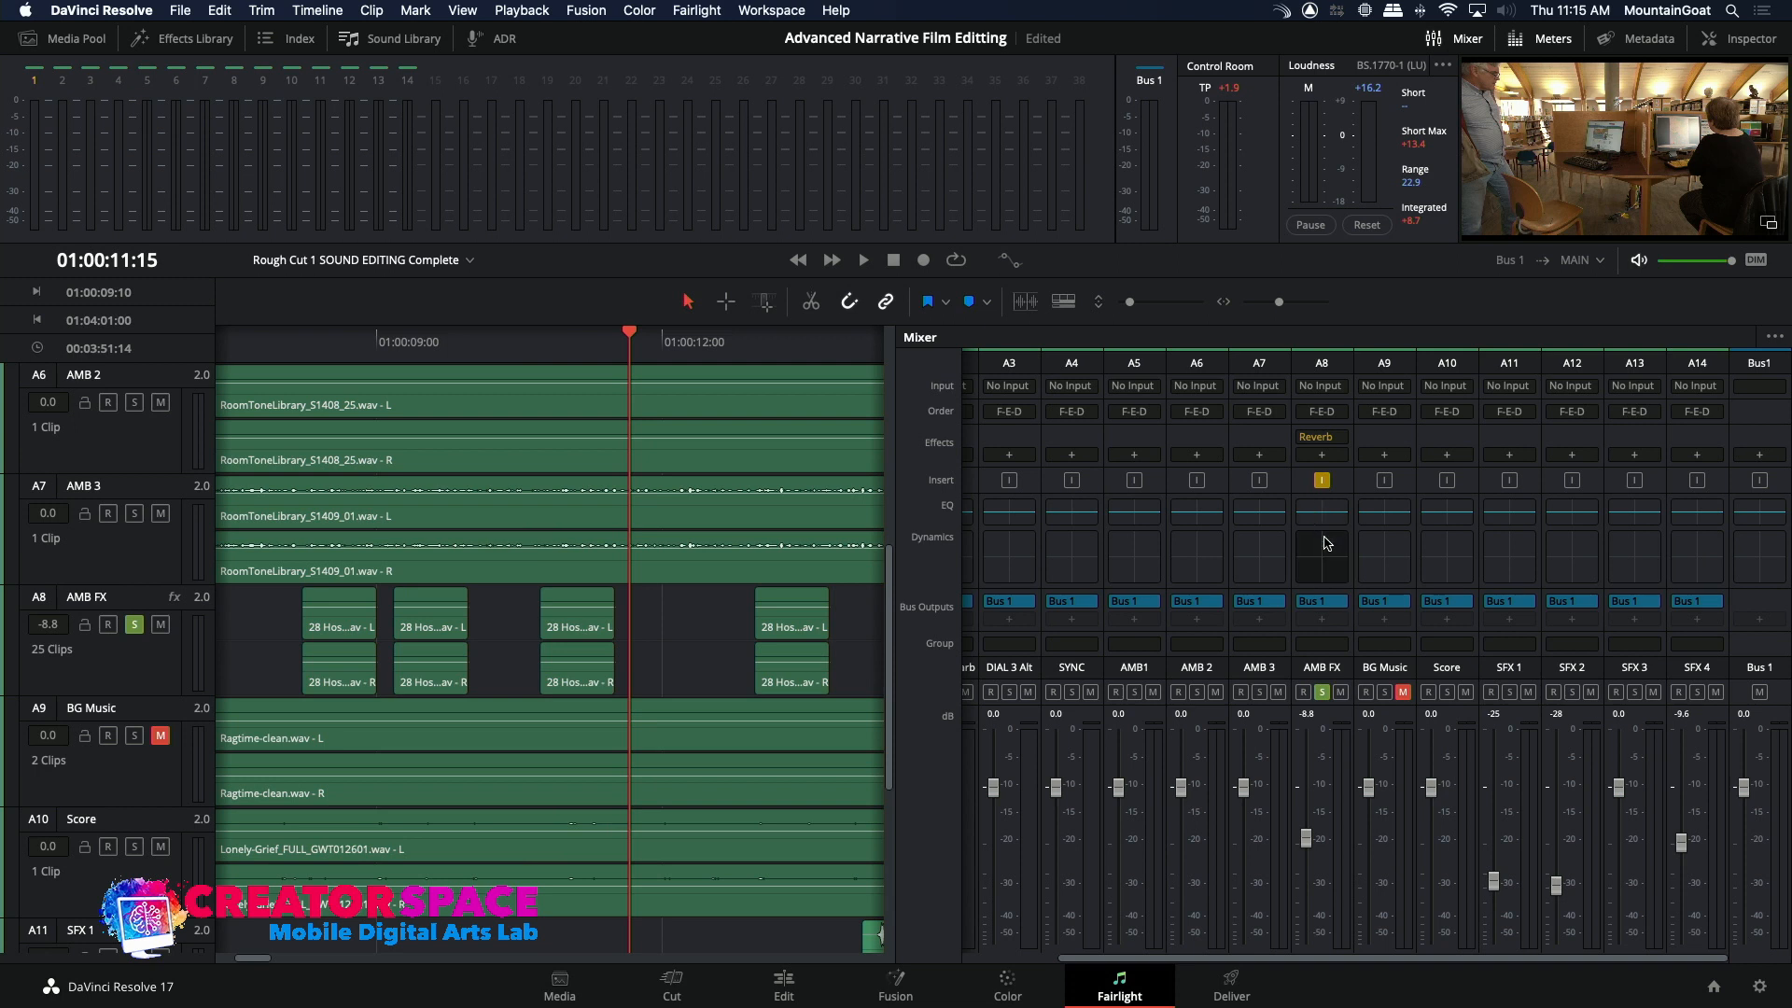
click(1323, 413)
click(1323, 411)
scroll(890, 613, up, 3)
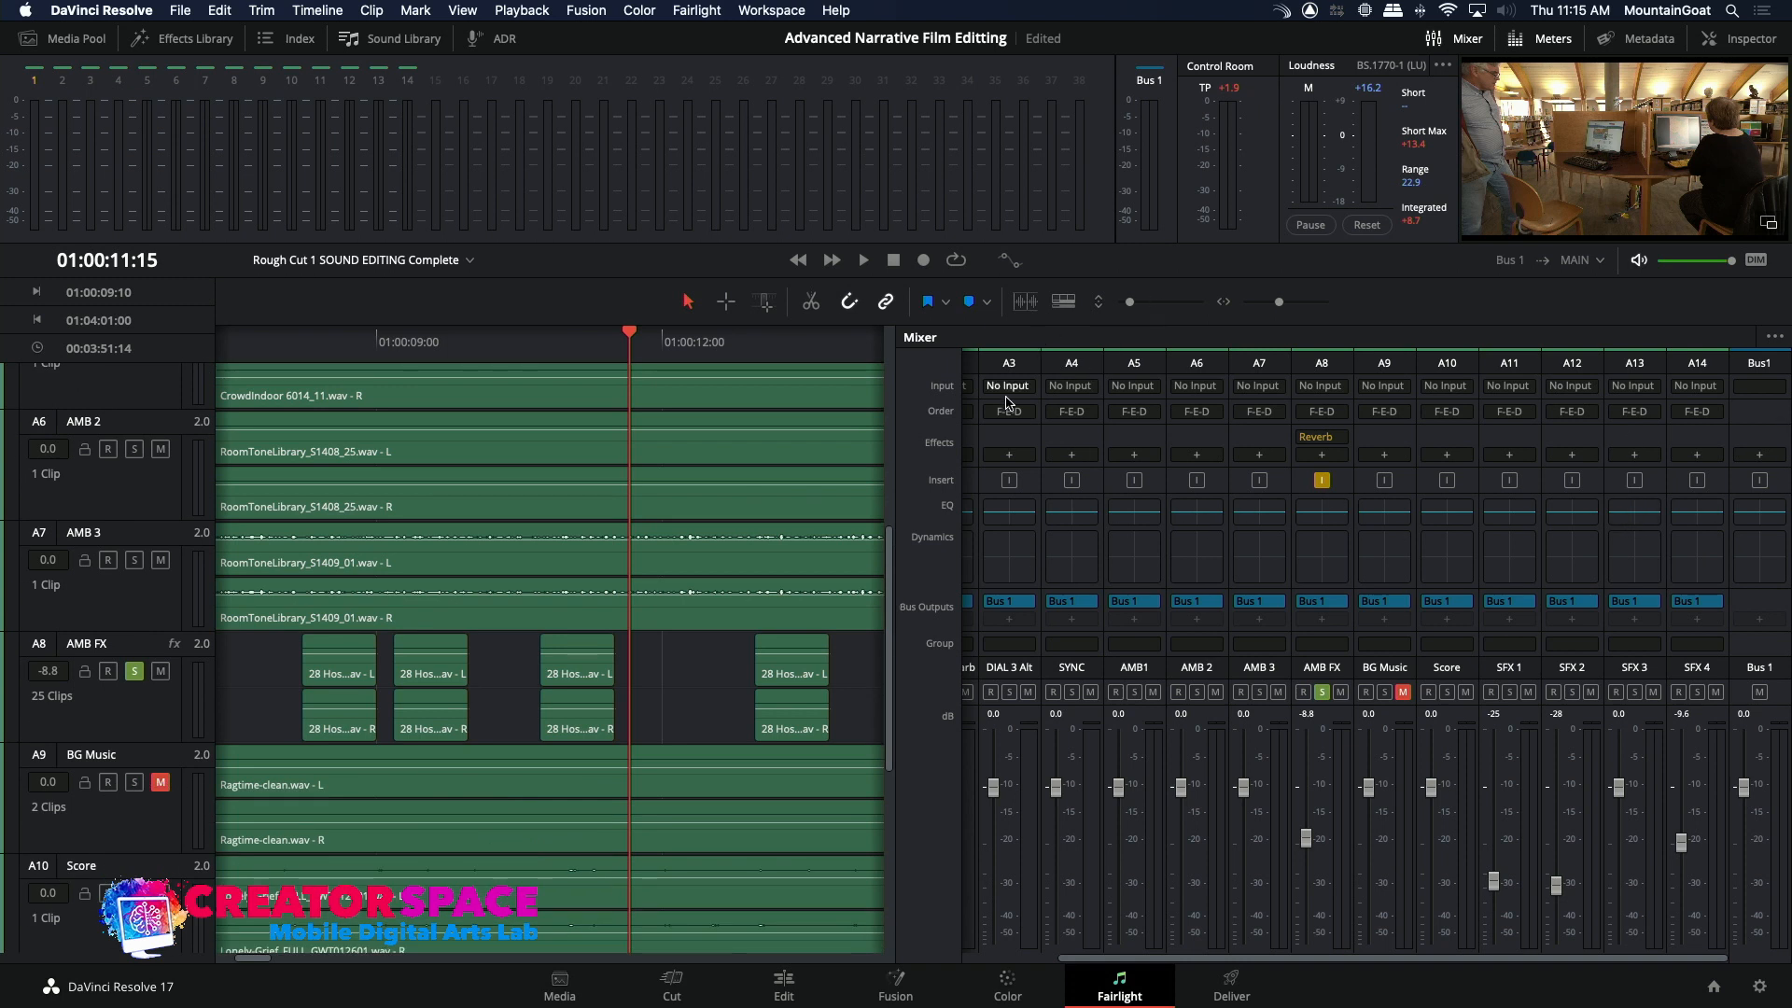
drag(1069, 958, 914, 956)
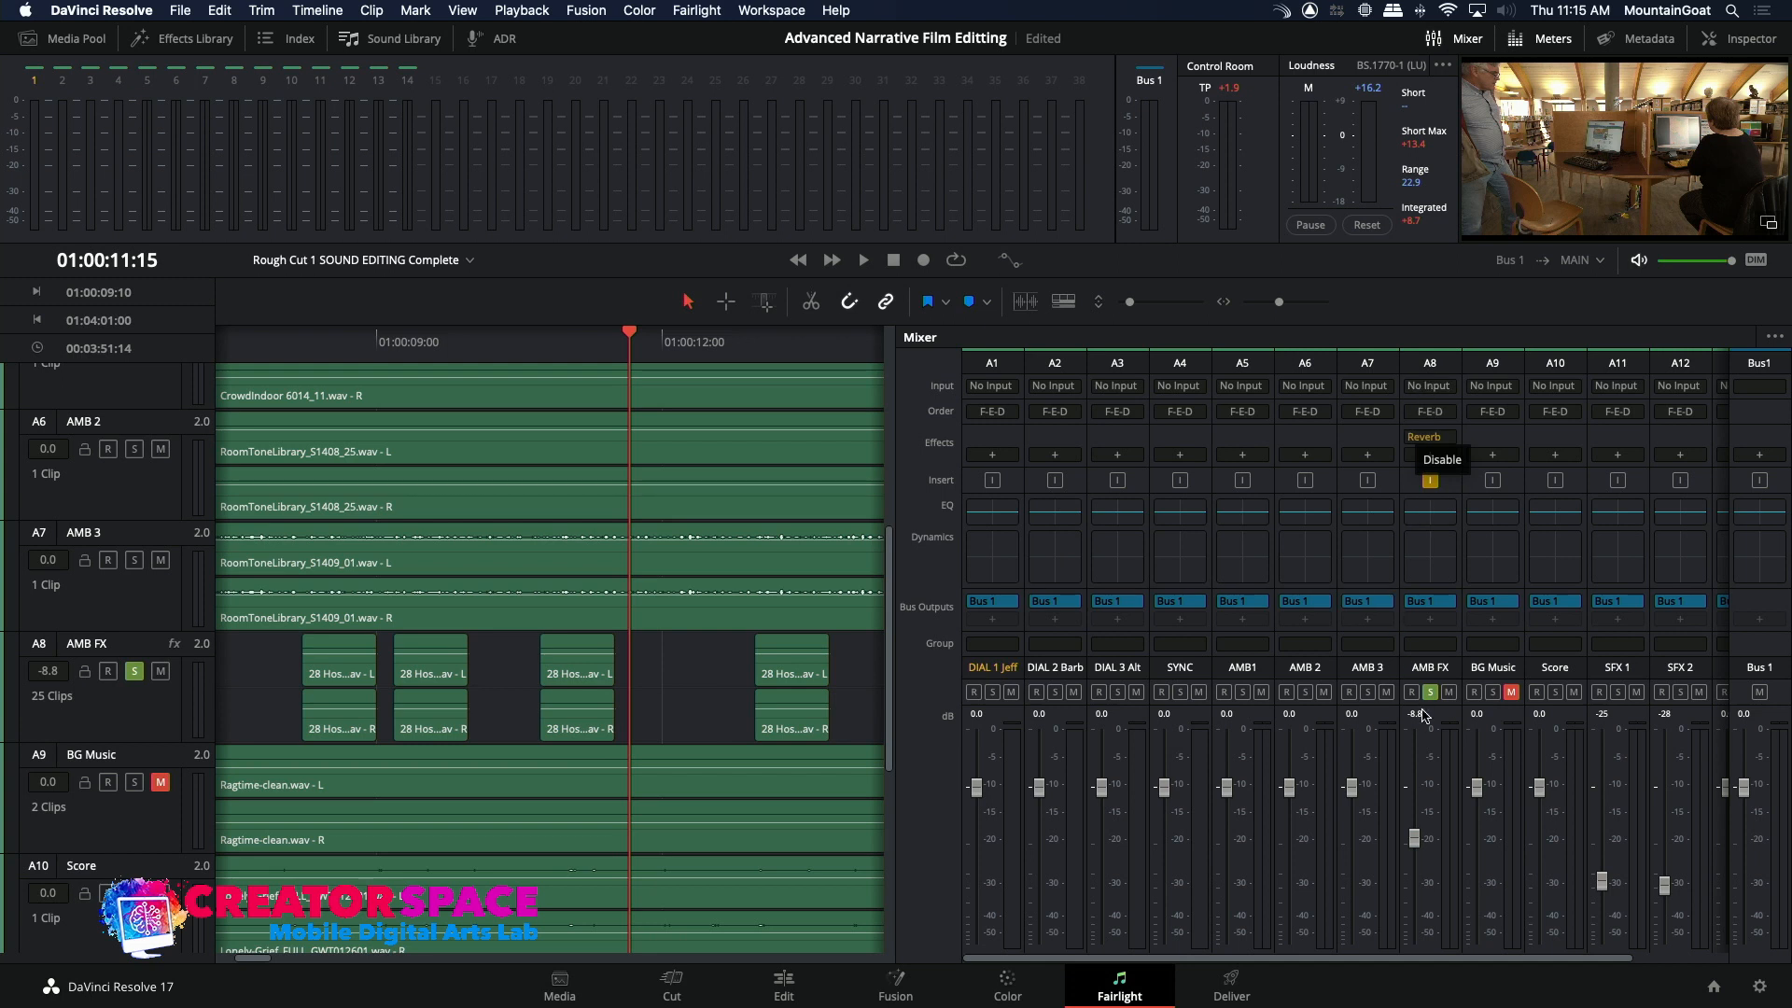
click(1428, 644)
click(1428, 651)
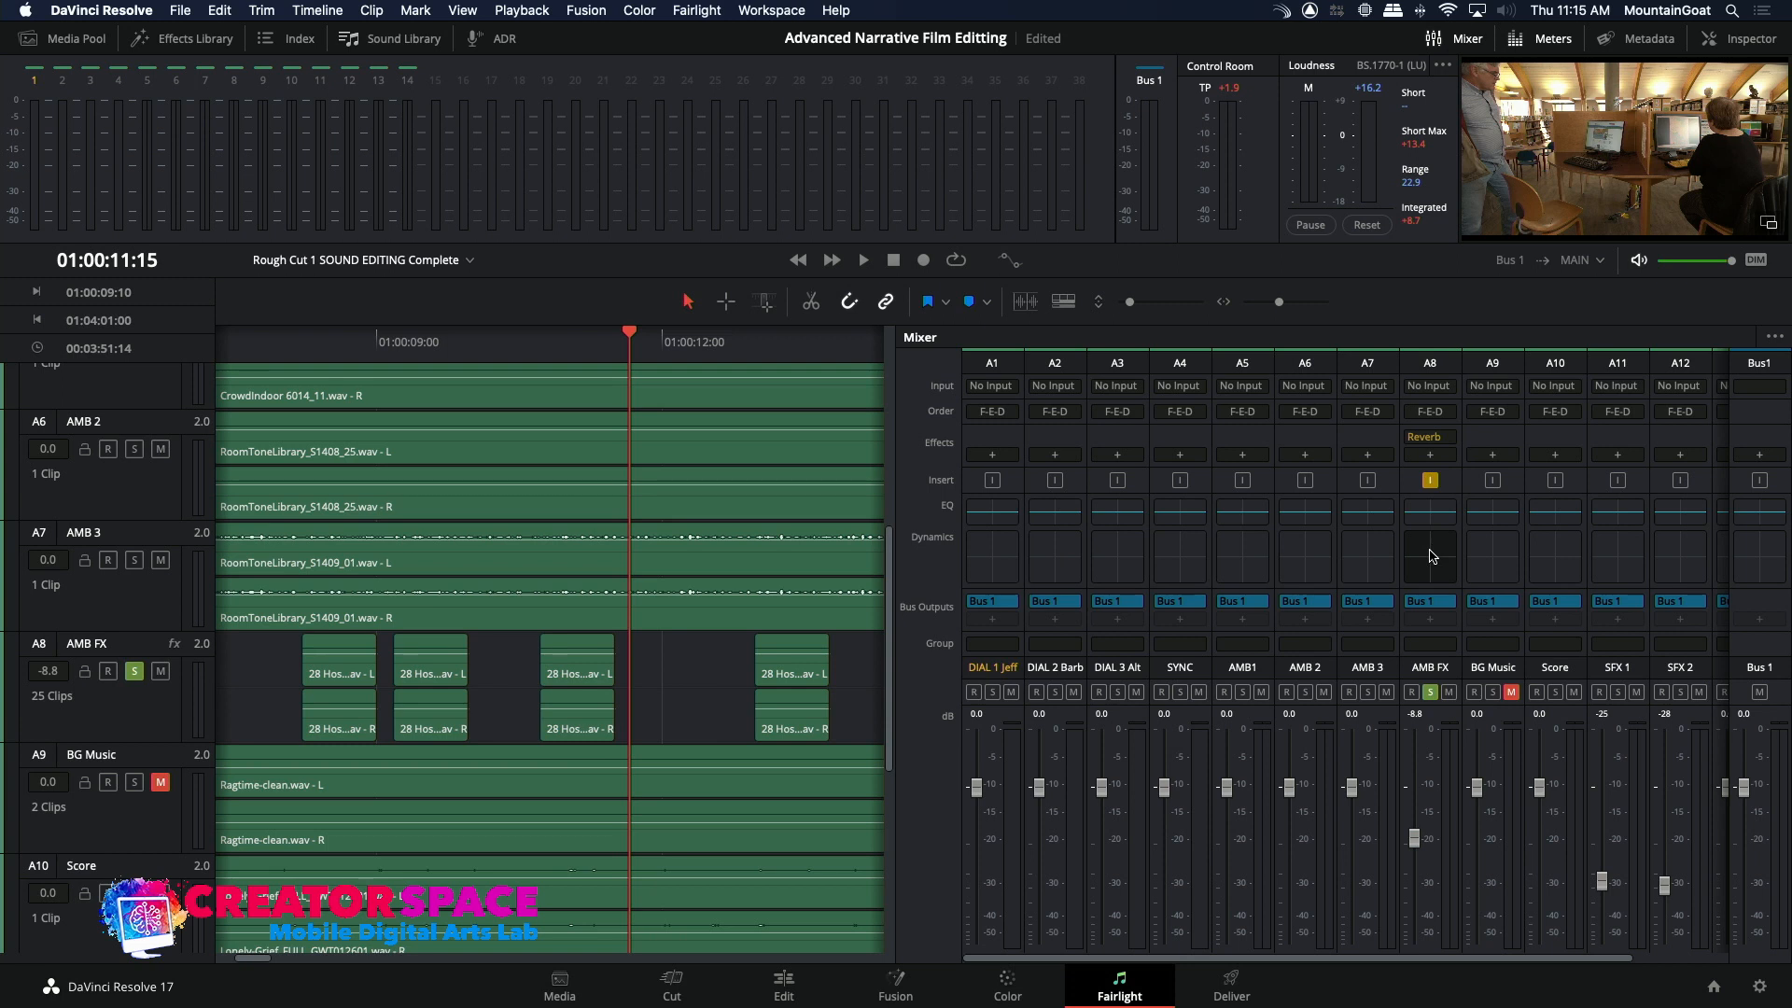
Step: Show the automation controls and try switching the Pan automation enable on and off
mouse_move(1432, 607)
click(1005, 262)
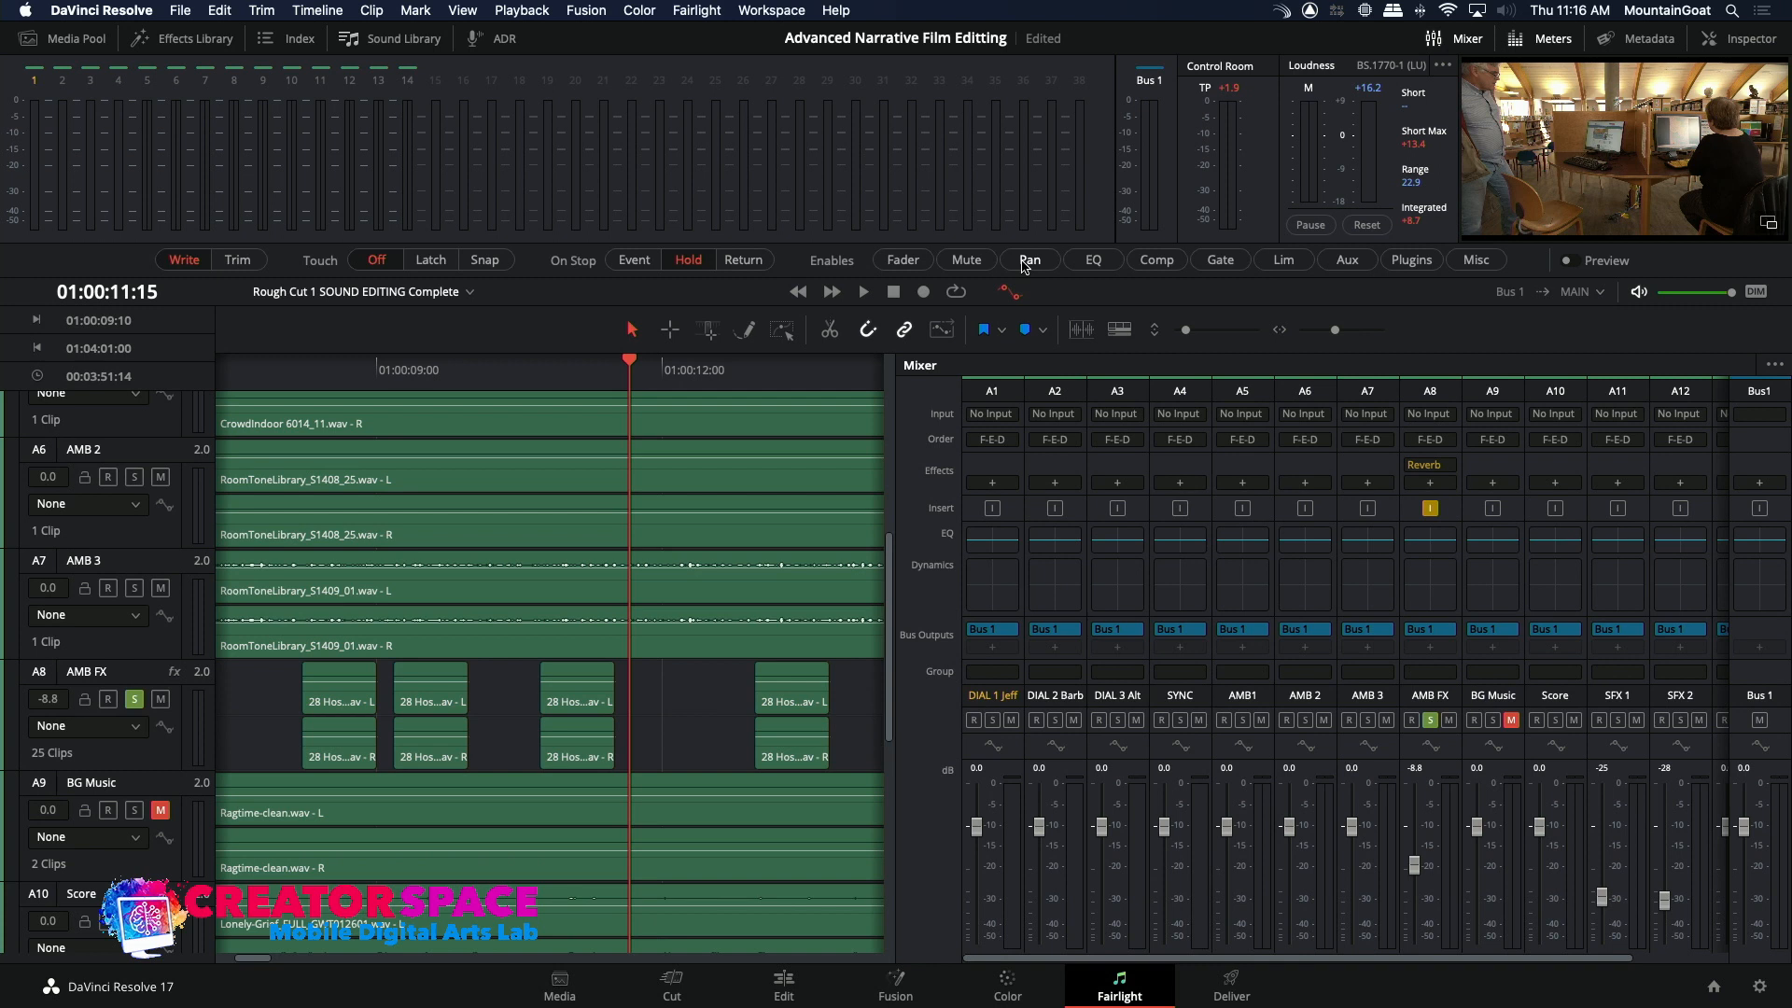
click(1028, 261)
click(1028, 261)
mouse_move(892, 698)
mouse_down()
mouse_move(1076, 700)
mouse_move(891, 716)
mouse_up()
drag(1108, 962, 1306, 976)
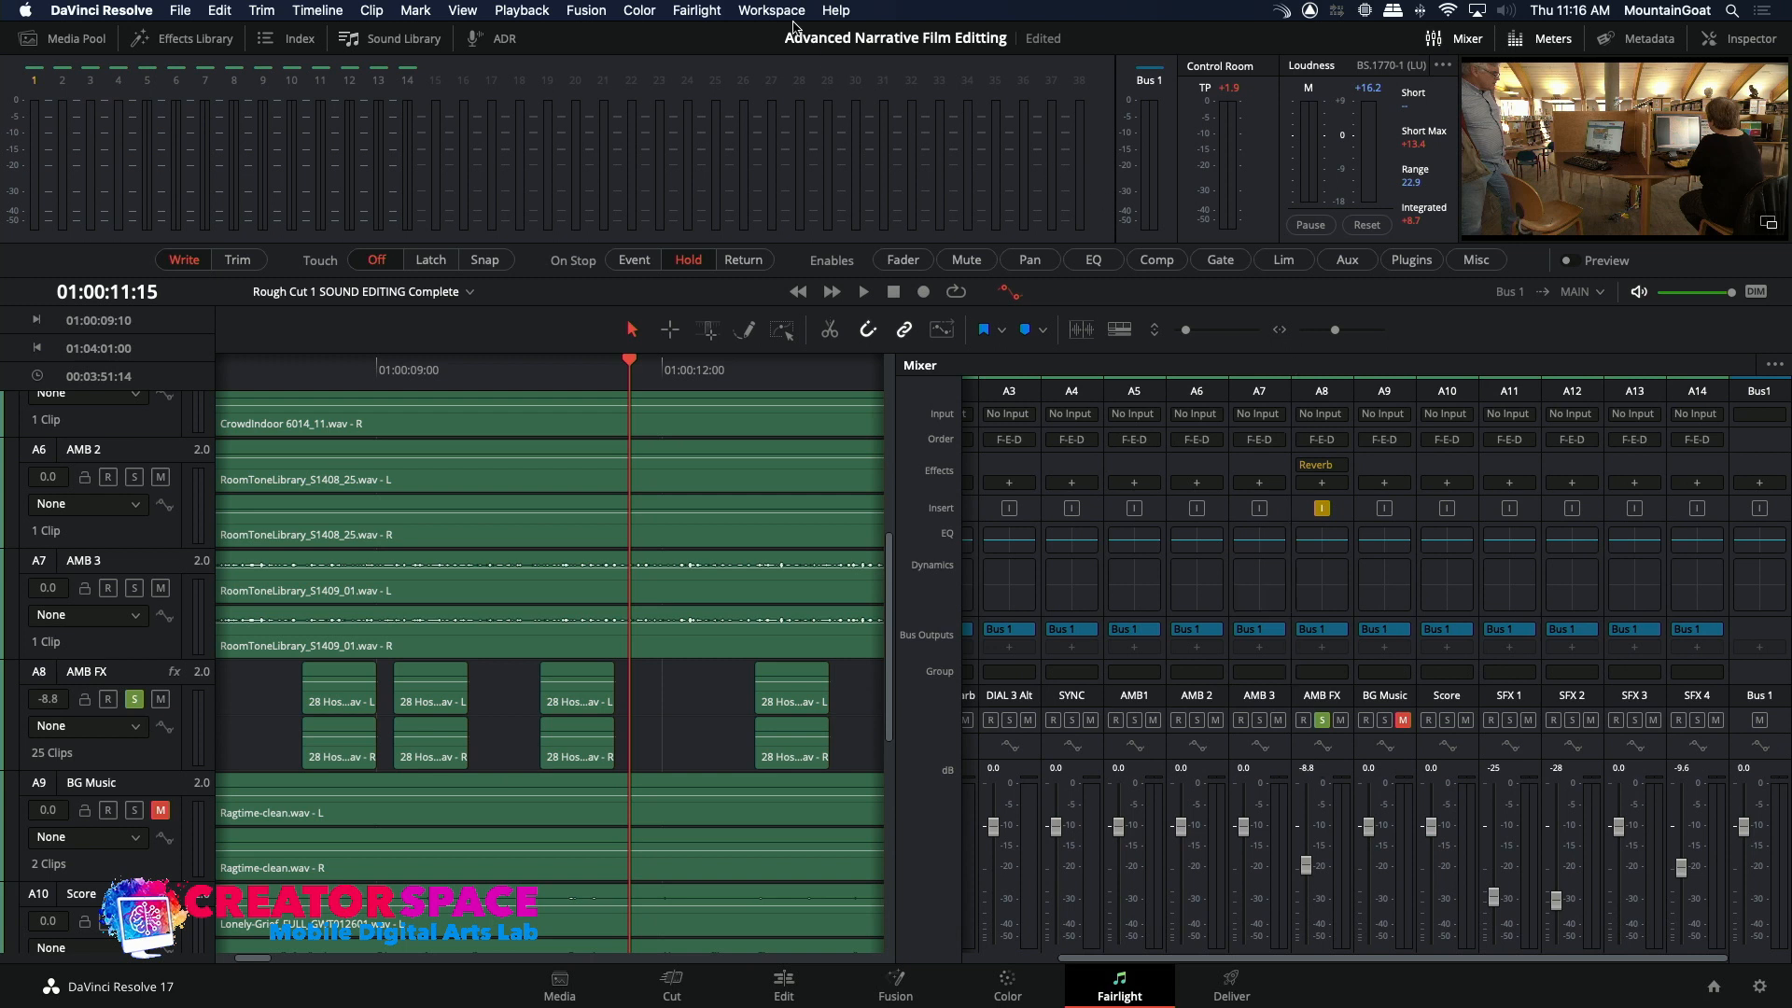
click(687, 10)
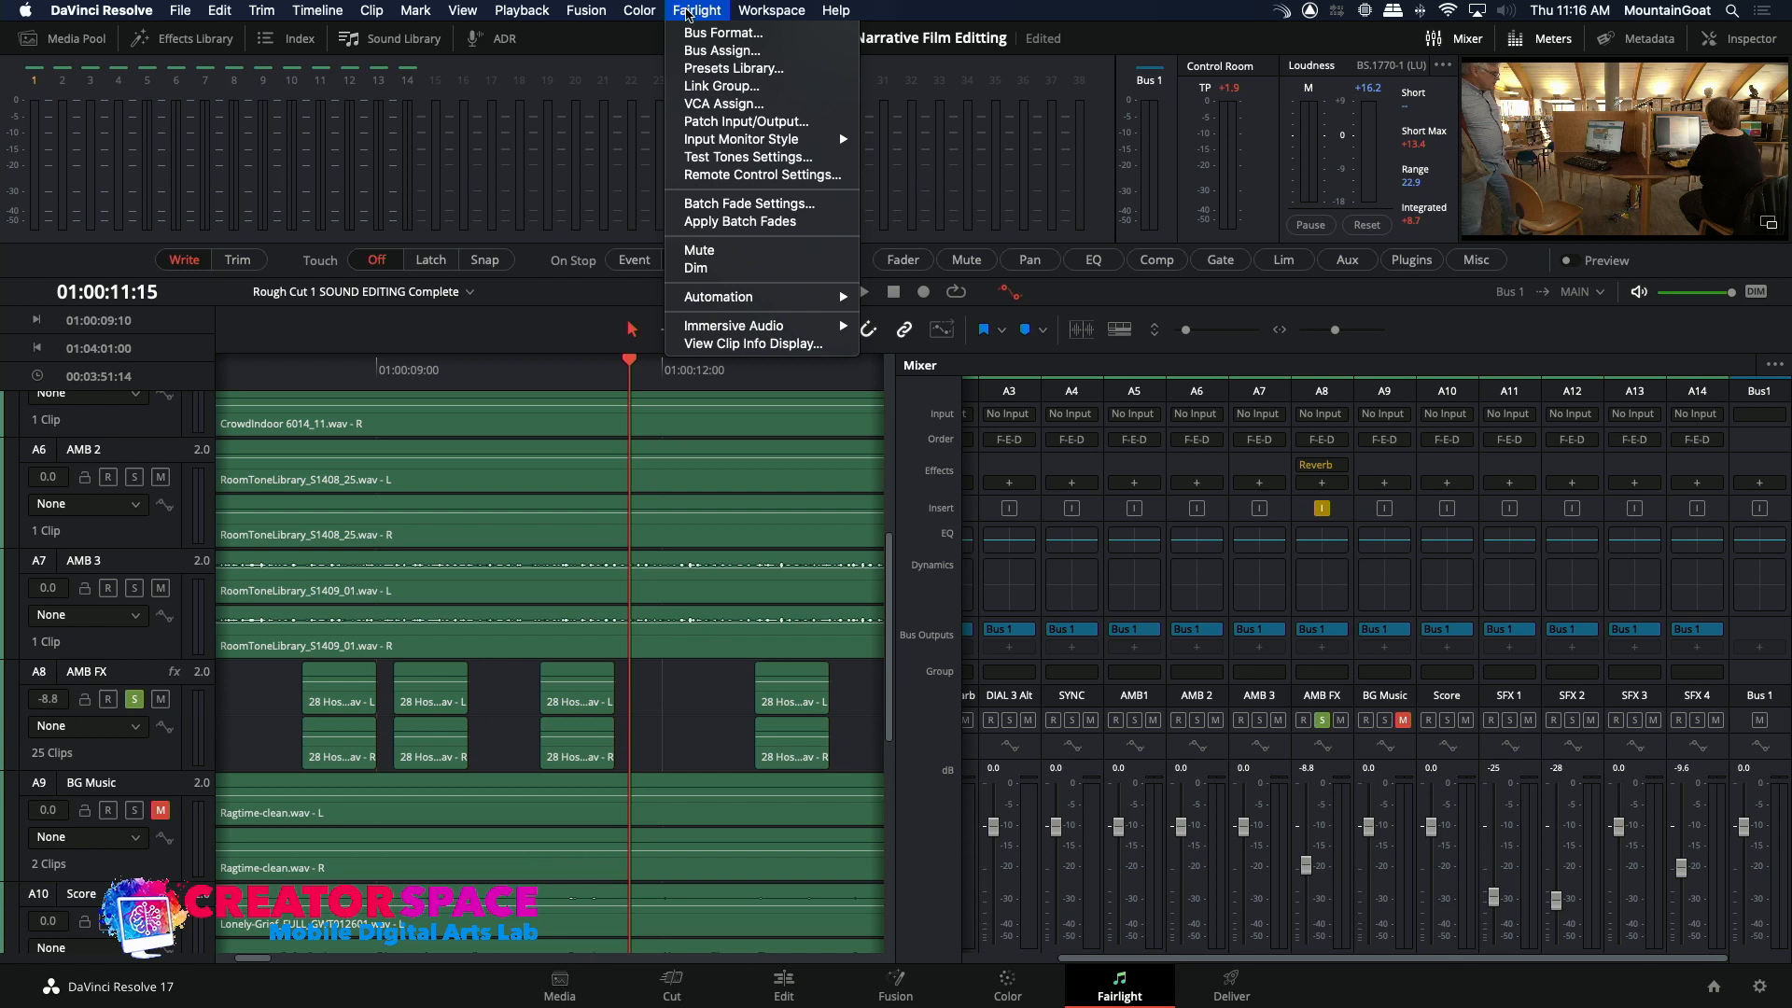
mouse_move(677, 324)
mouse_move(767, 10)
mouse_move(678, 6)
mouse_move(457, 5)
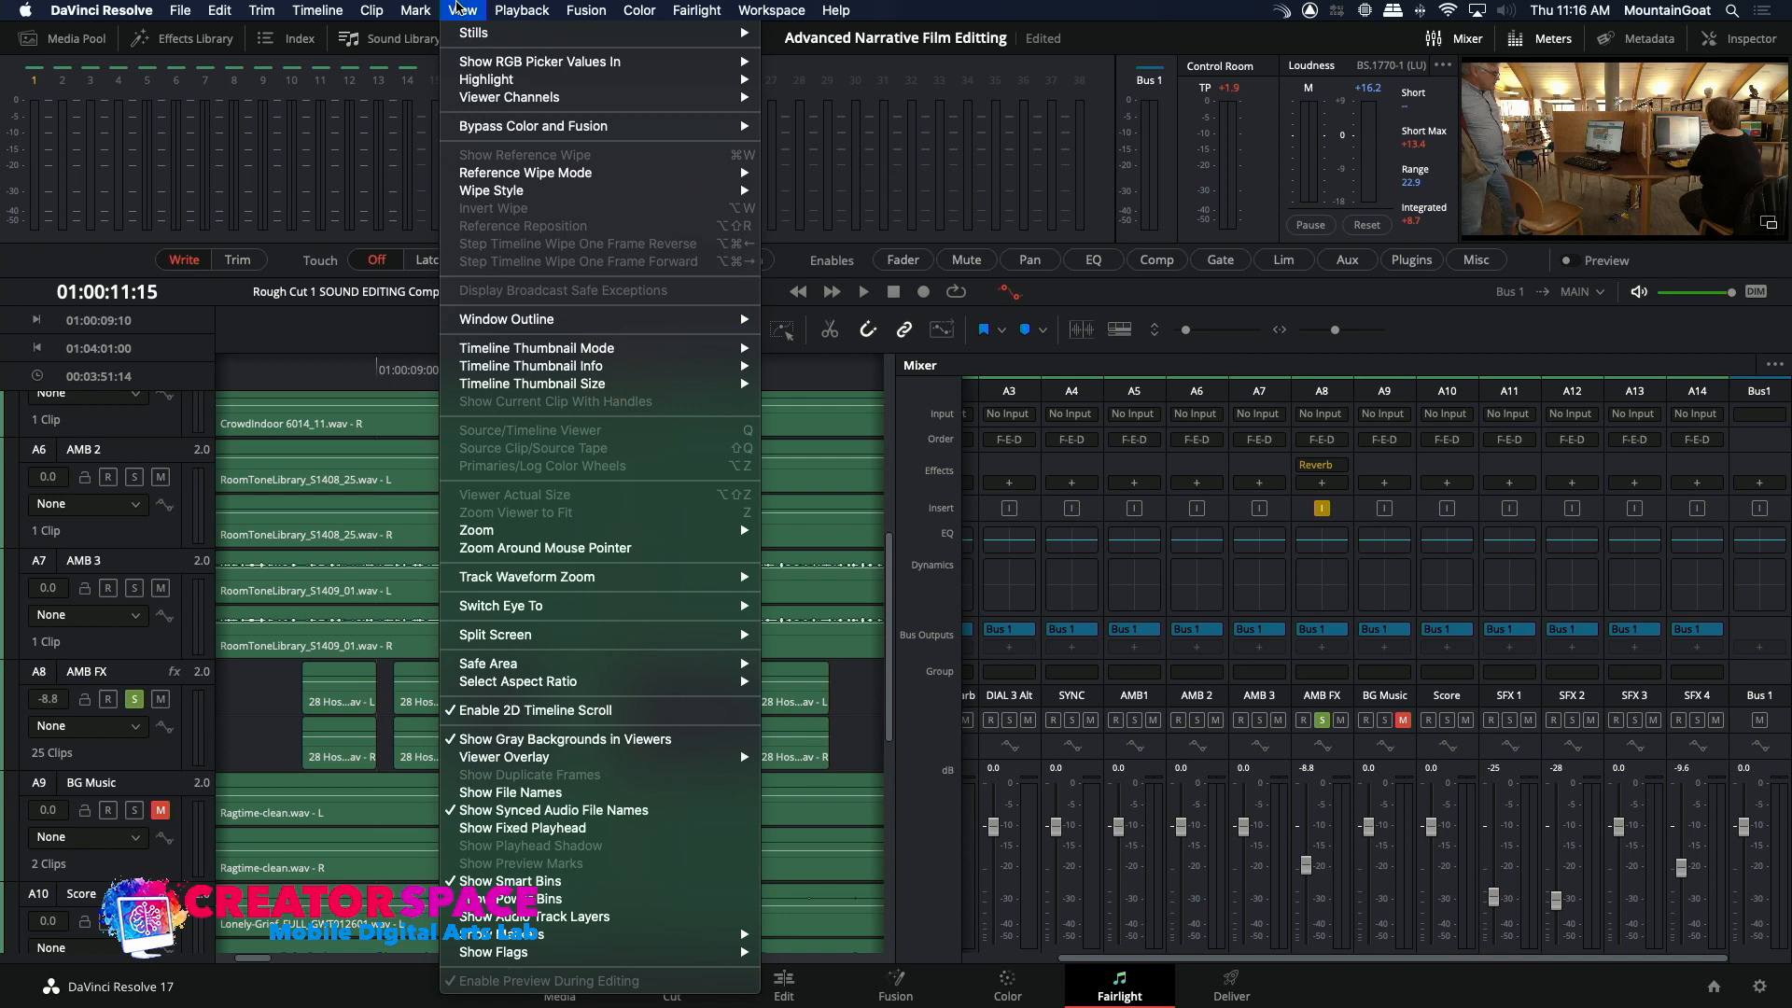
click(364, 333)
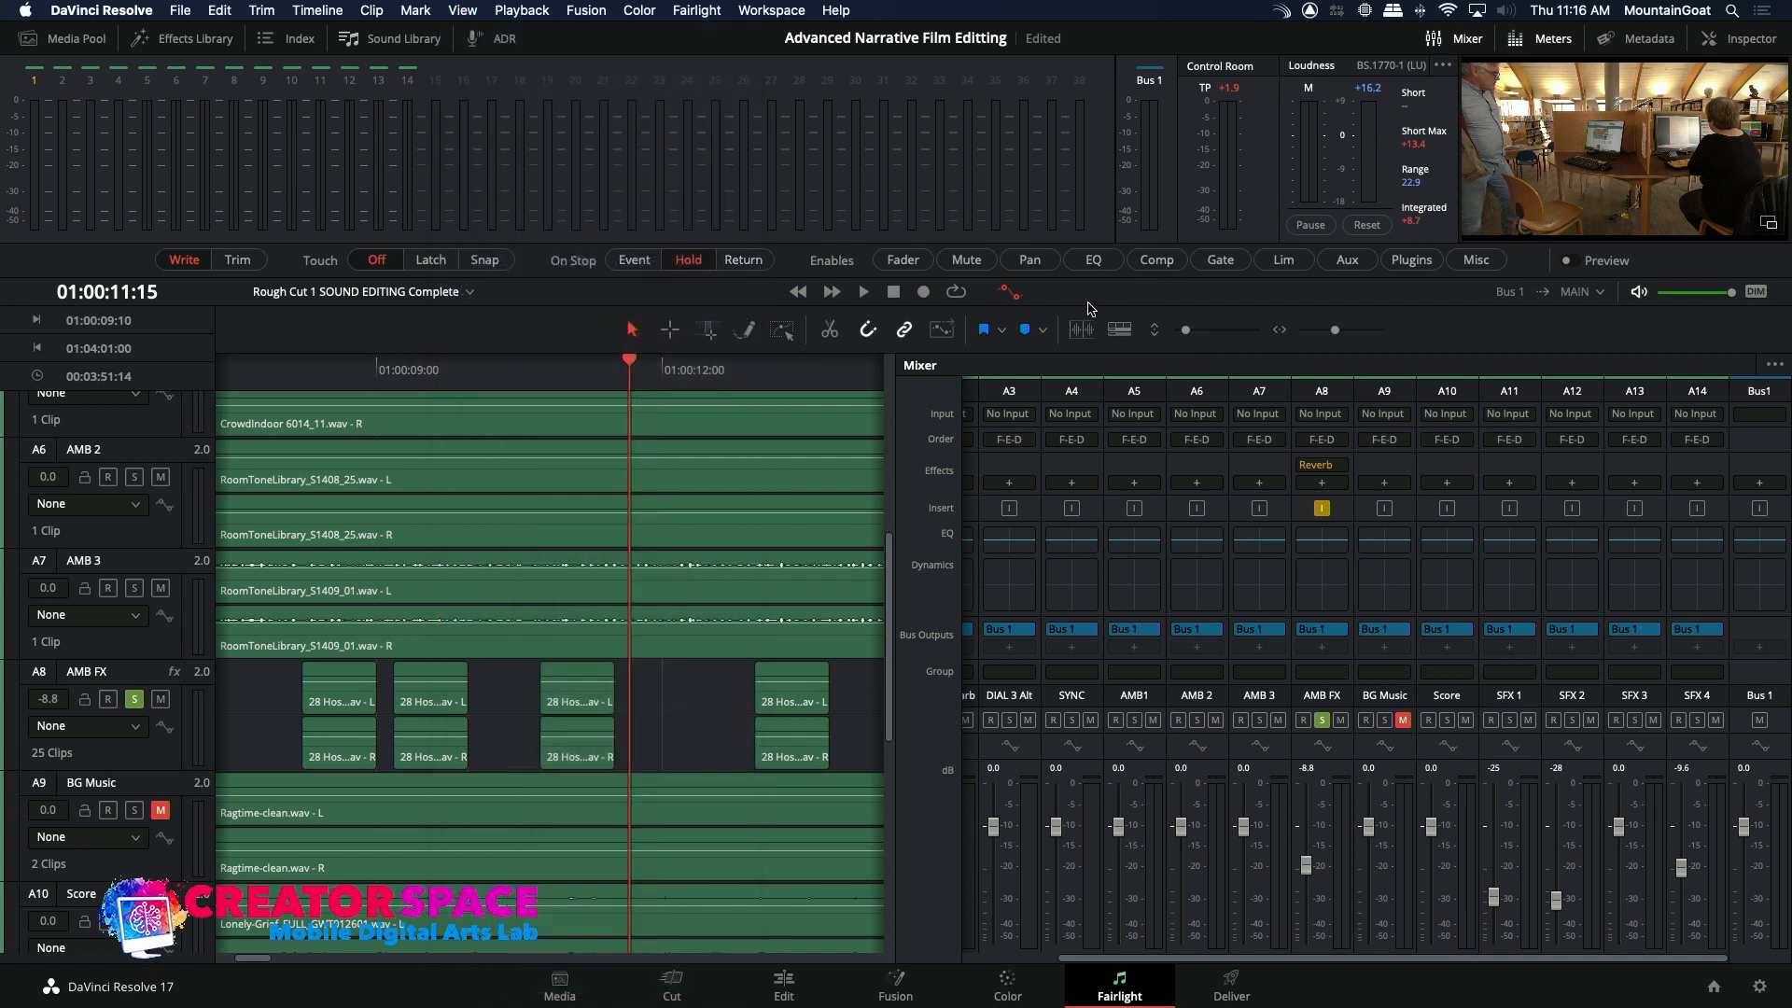
Step: Reduce the timeline's track height and show the Pan section in the mixer channel strips
mouse_move(1185, 334)
mouse_down()
mouse_move(1157, 335)
mouse_move(1181, 334)
mouse_up()
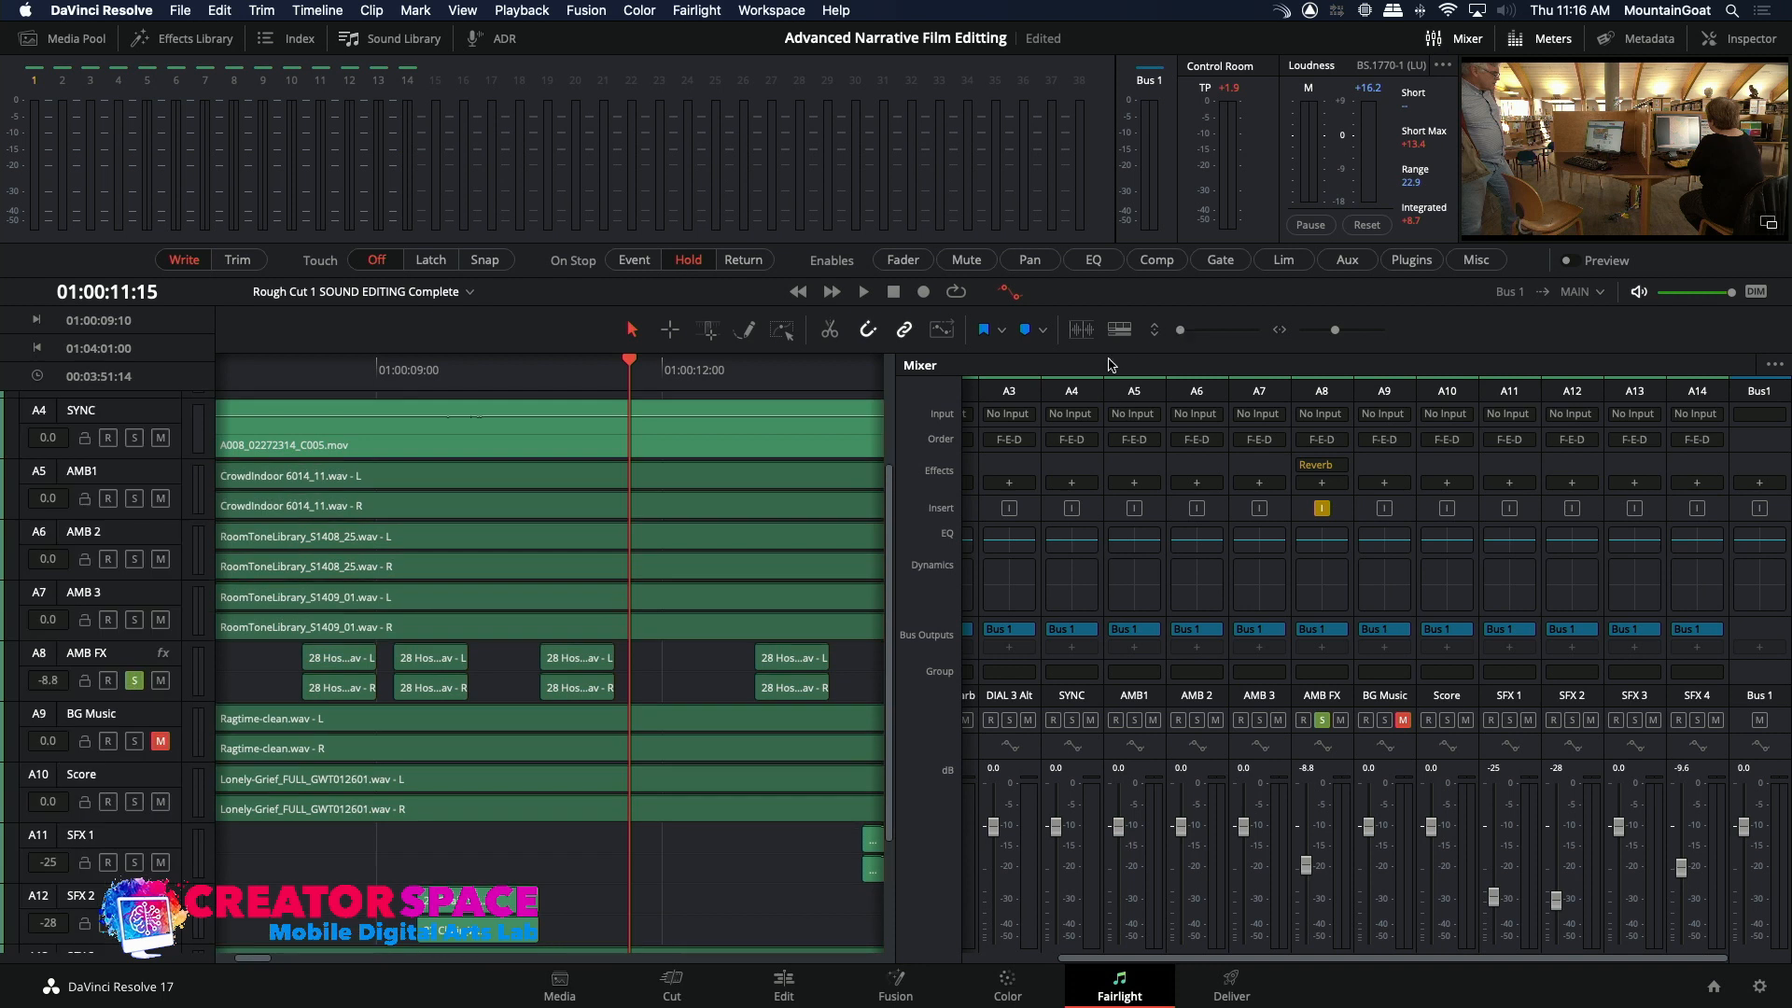
click(1773, 369)
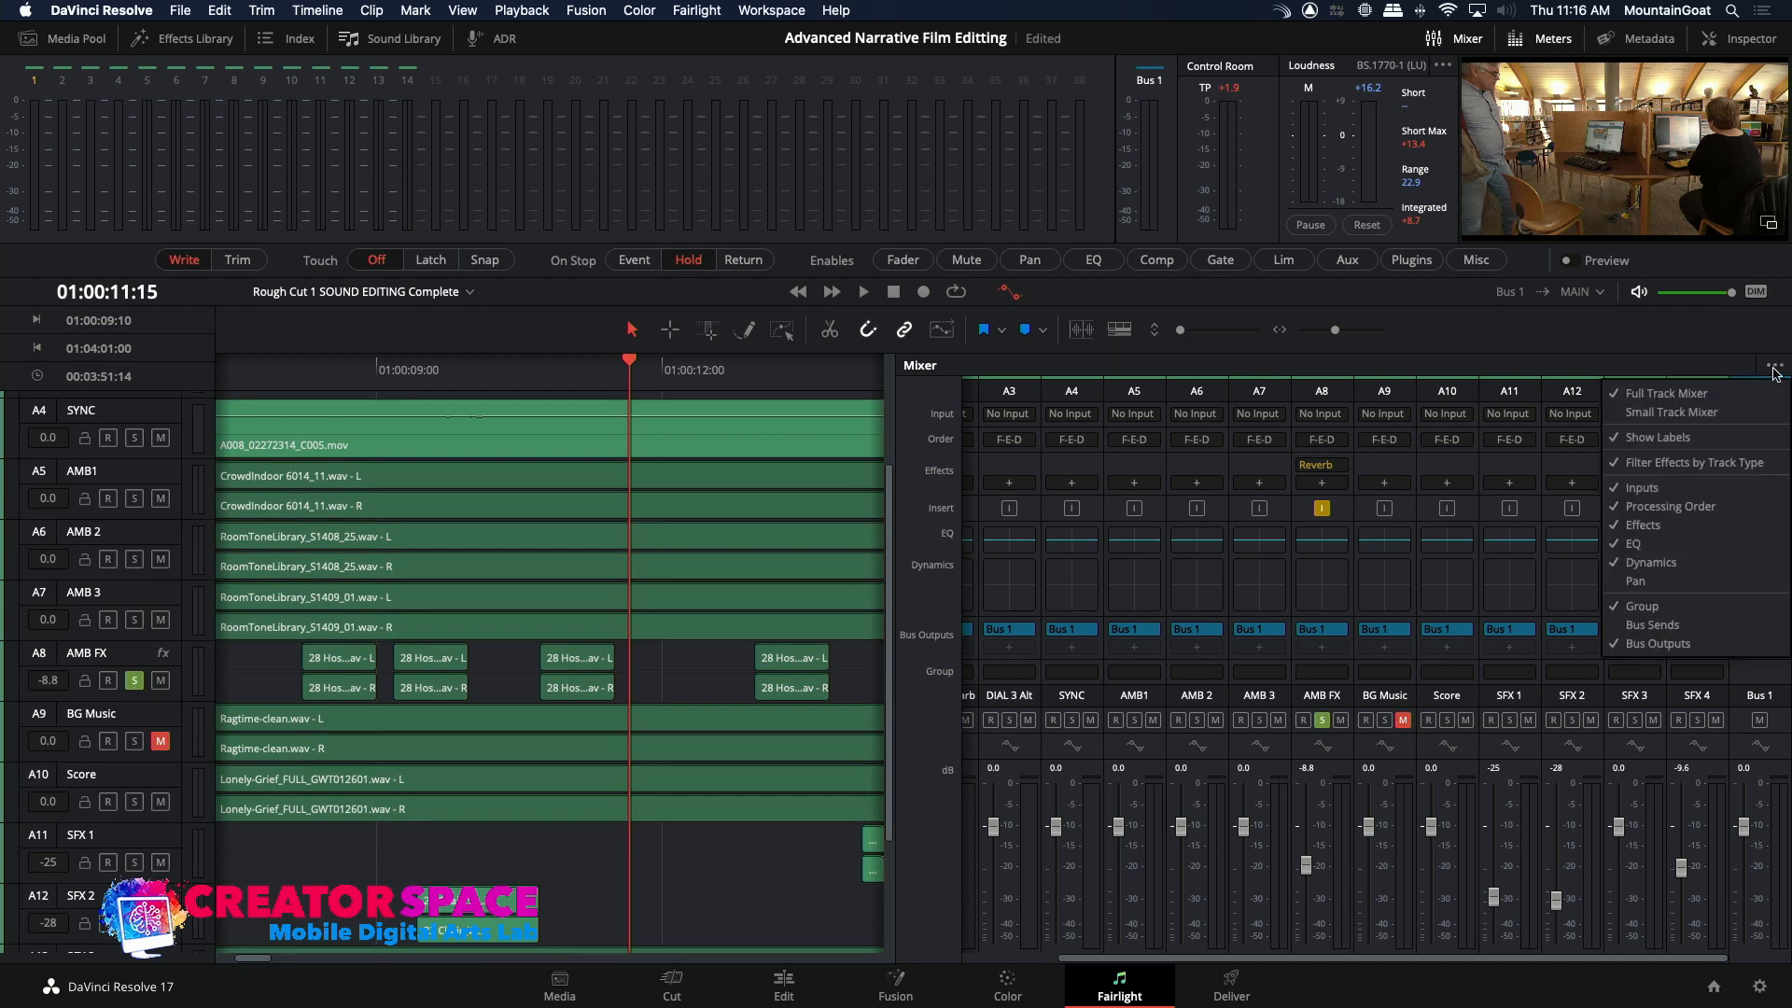
click(1638, 580)
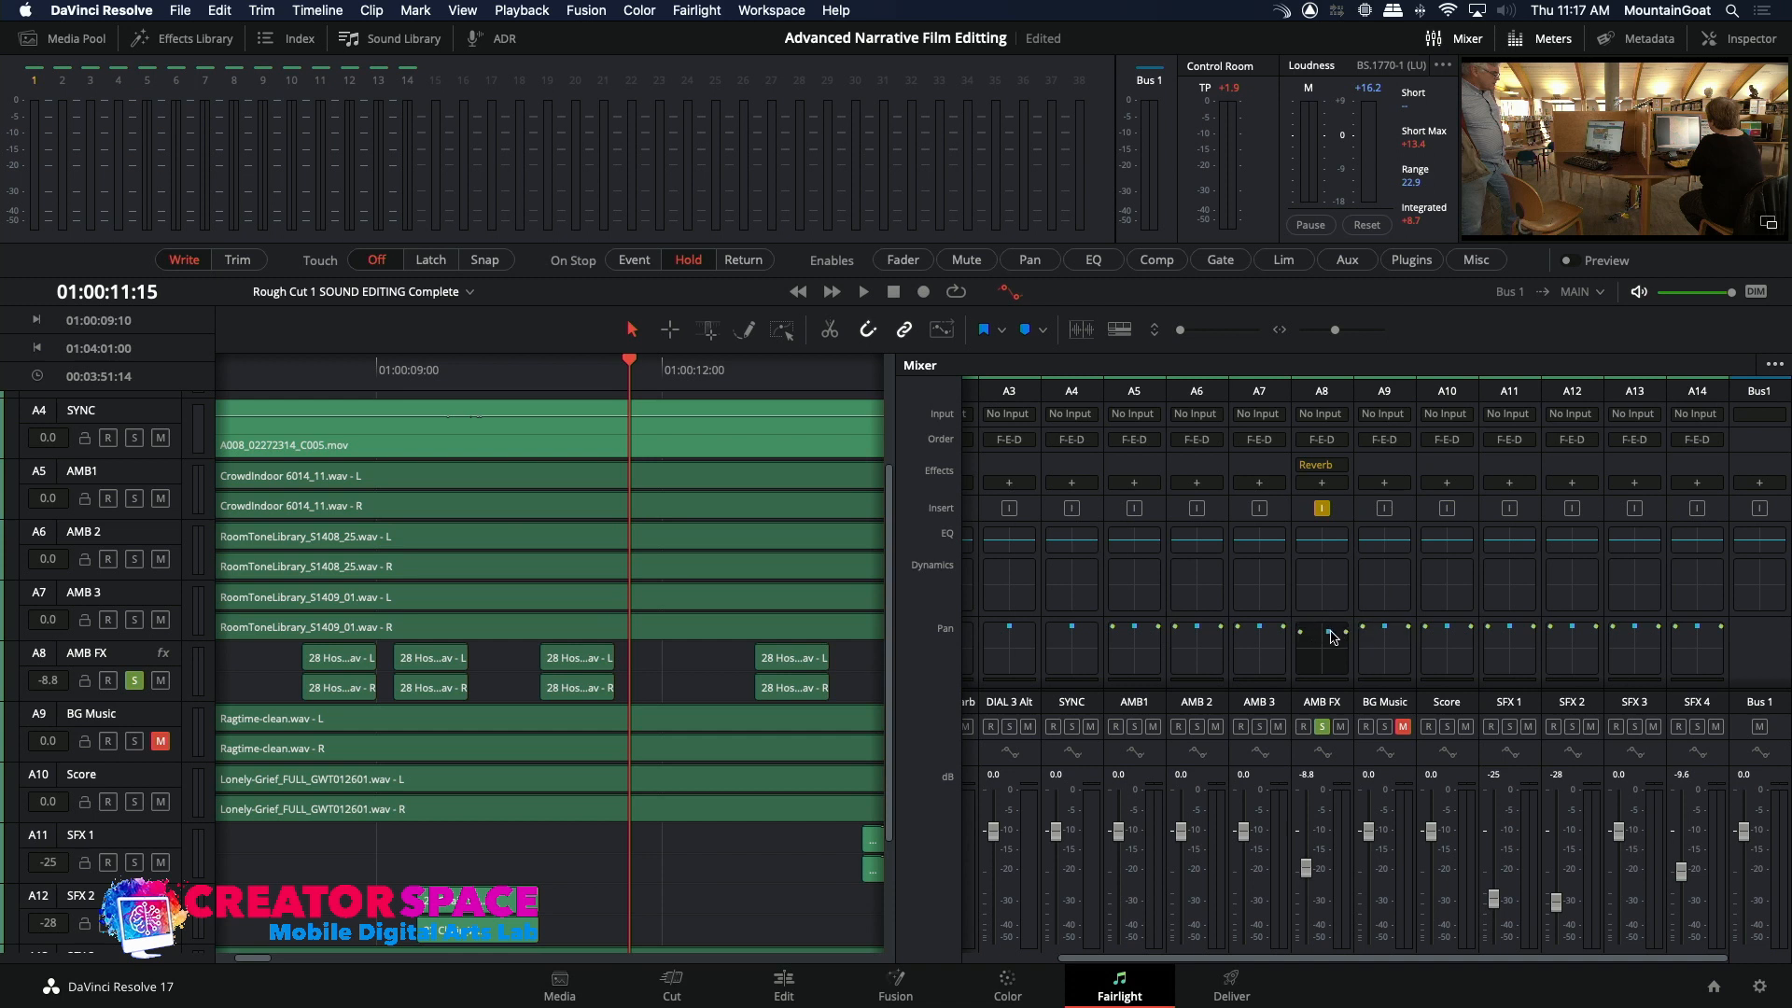
Step: Pan the AMB FX channel towards the right and slightly back, and play the timeline to hear it
drag(1335, 631, 1338, 637)
click(284, 364)
key(space)
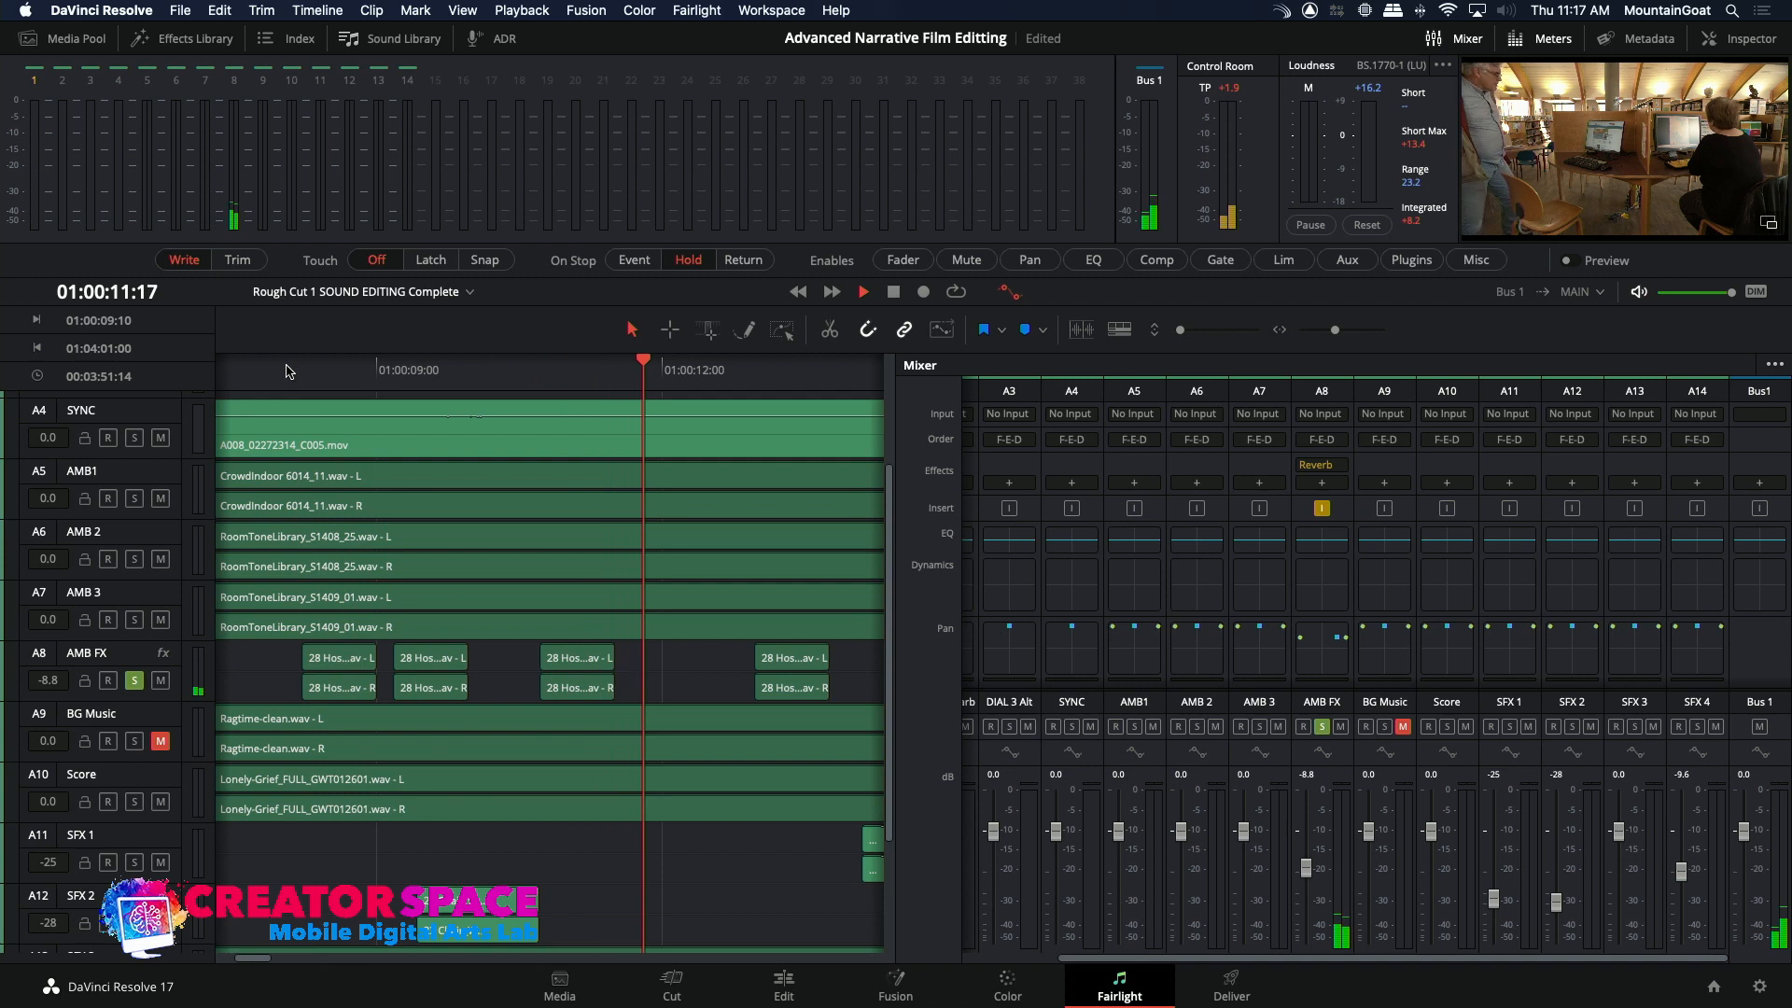
key(space)
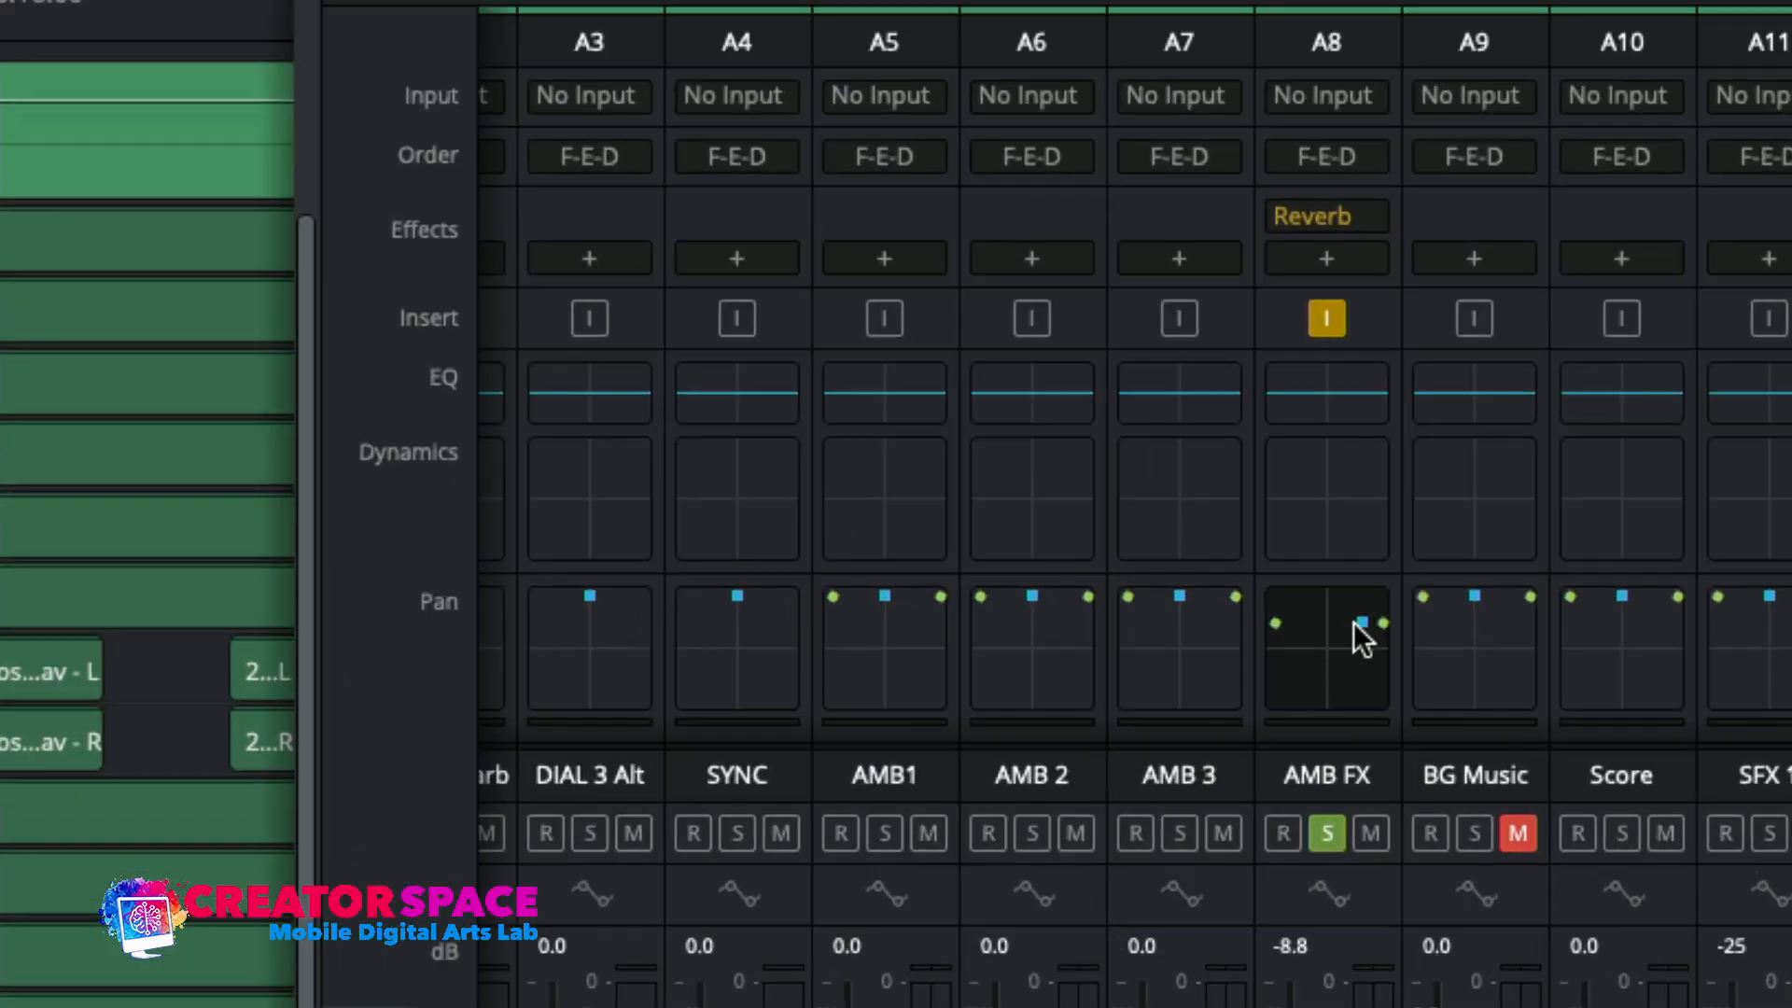
mouse_move(1355, 621)
mouse_down()
mouse_move(1362, 681)
mouse_move(1365, 631)
mouse_up()
drag(1254, 629, 1392, 626)
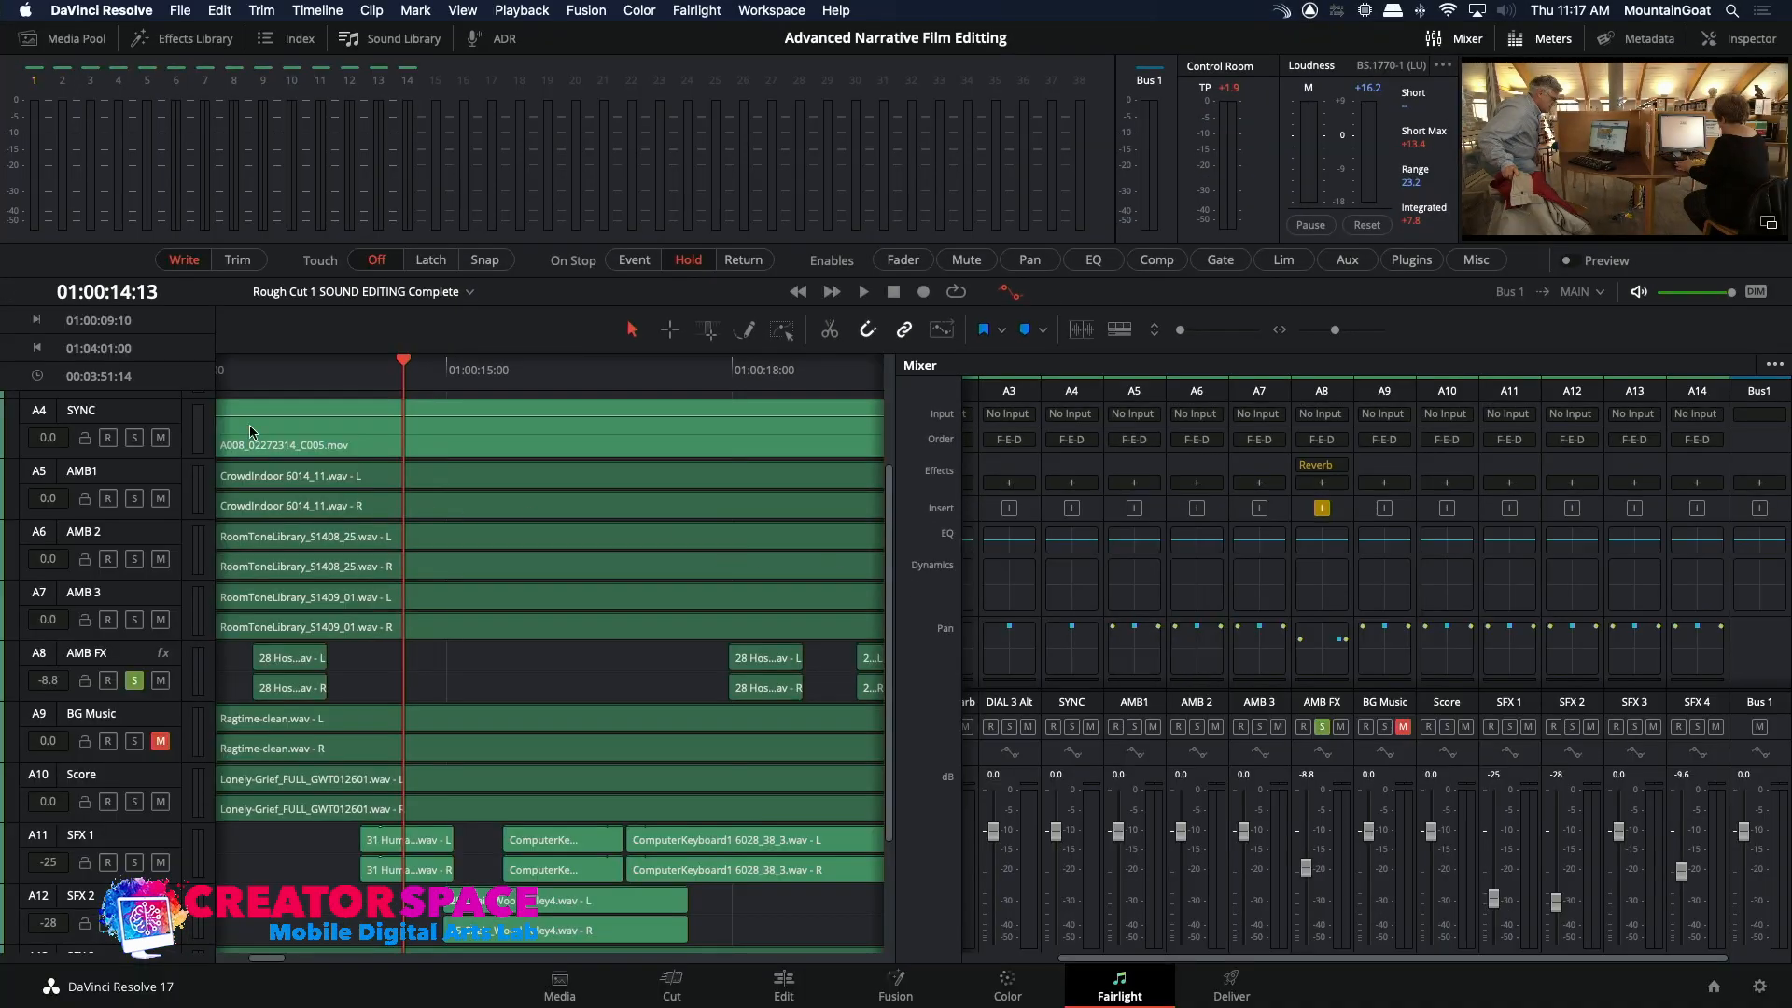
Step: Replay the soloed AMB FX clips from about 01:00:13:00 and compare the two sides of the bus meter
click(241, 370)
key(space)
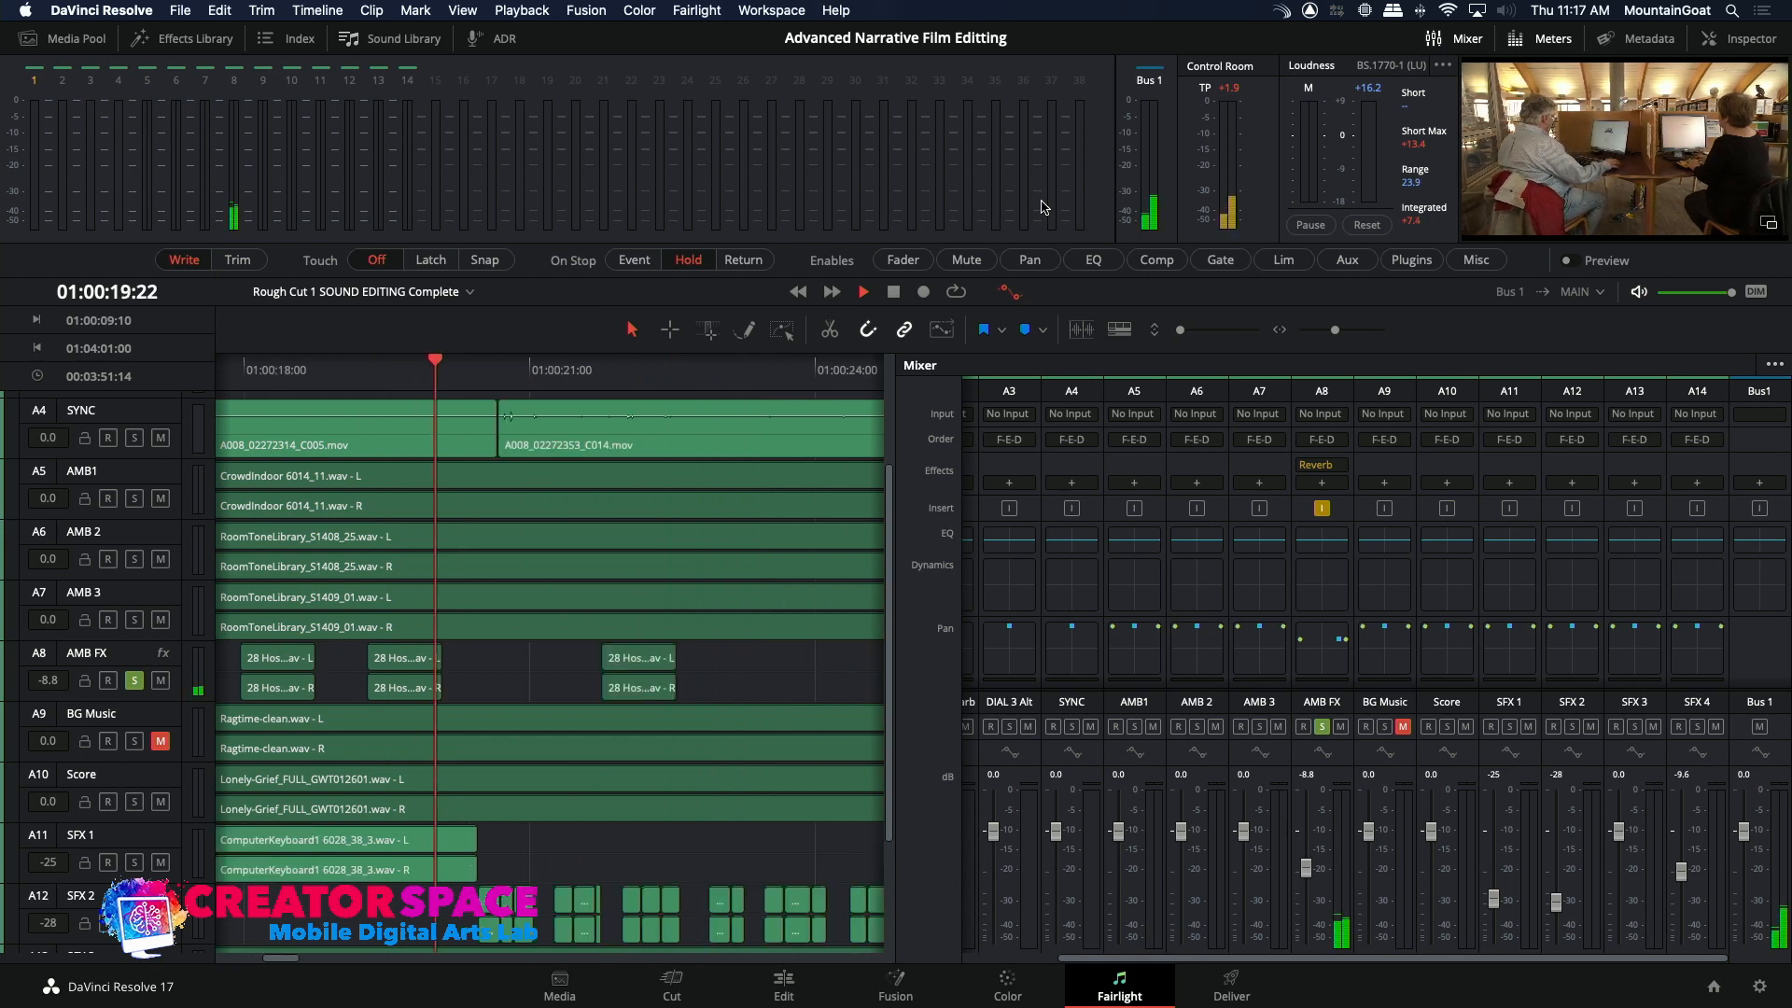
key(space)
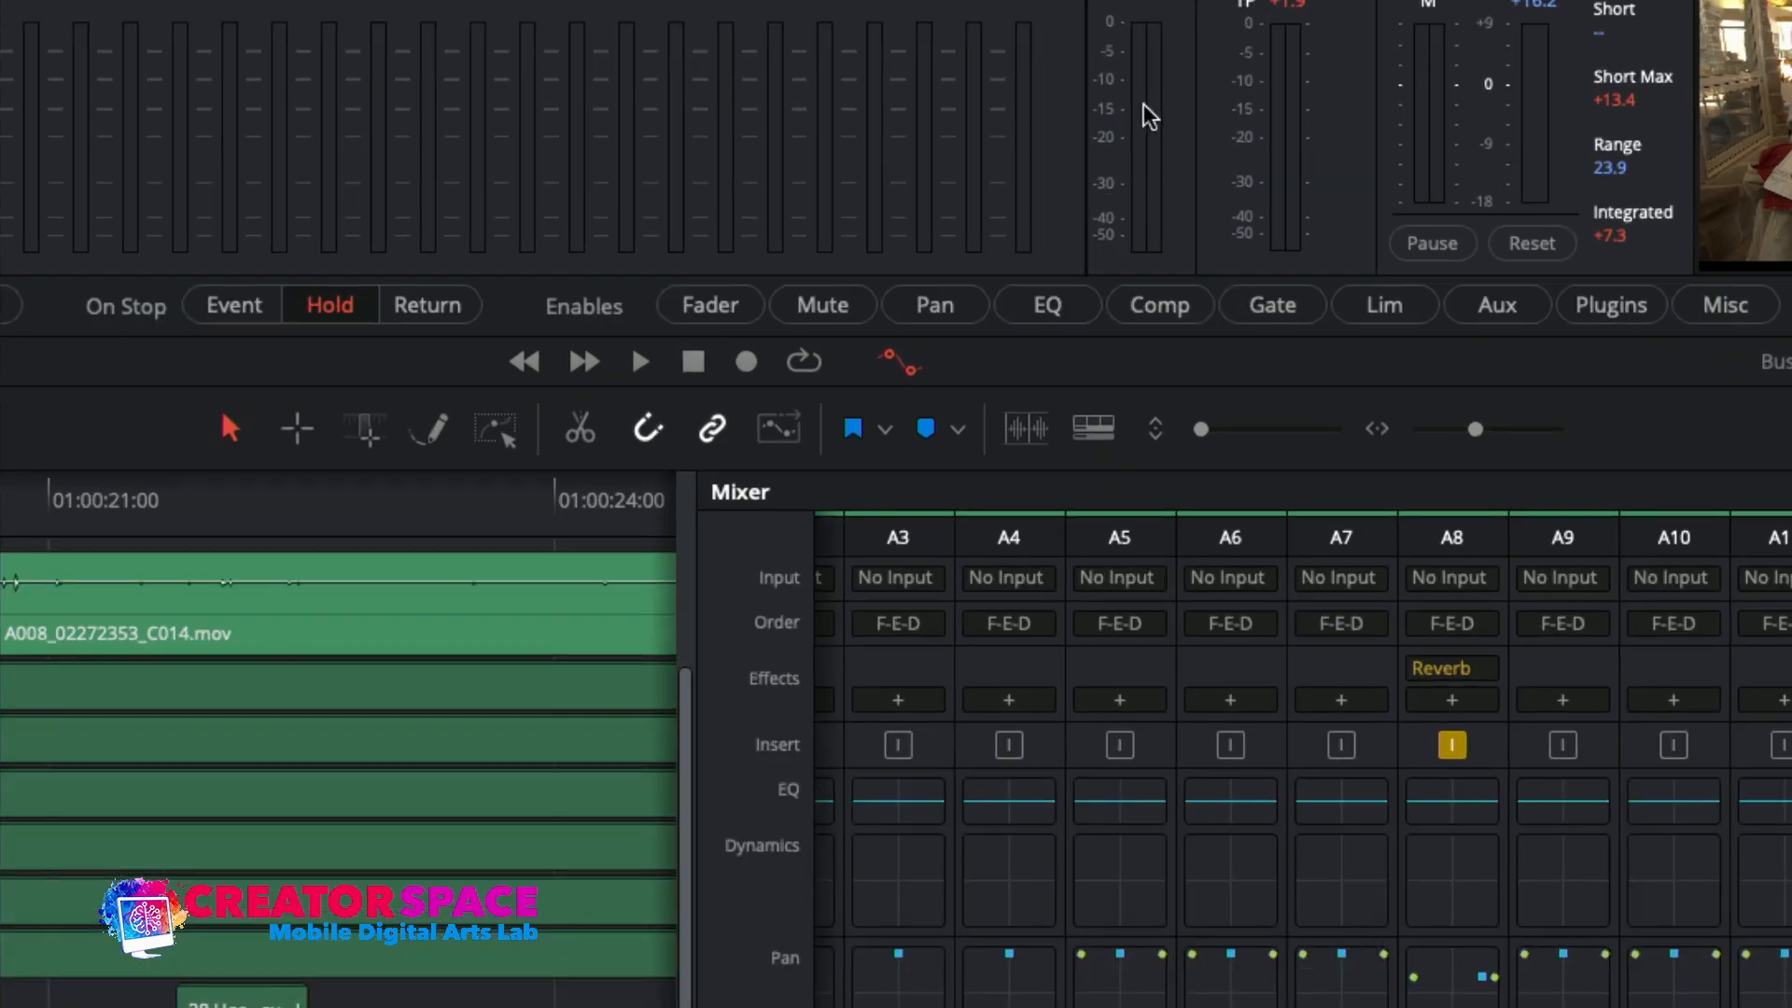
key(space)
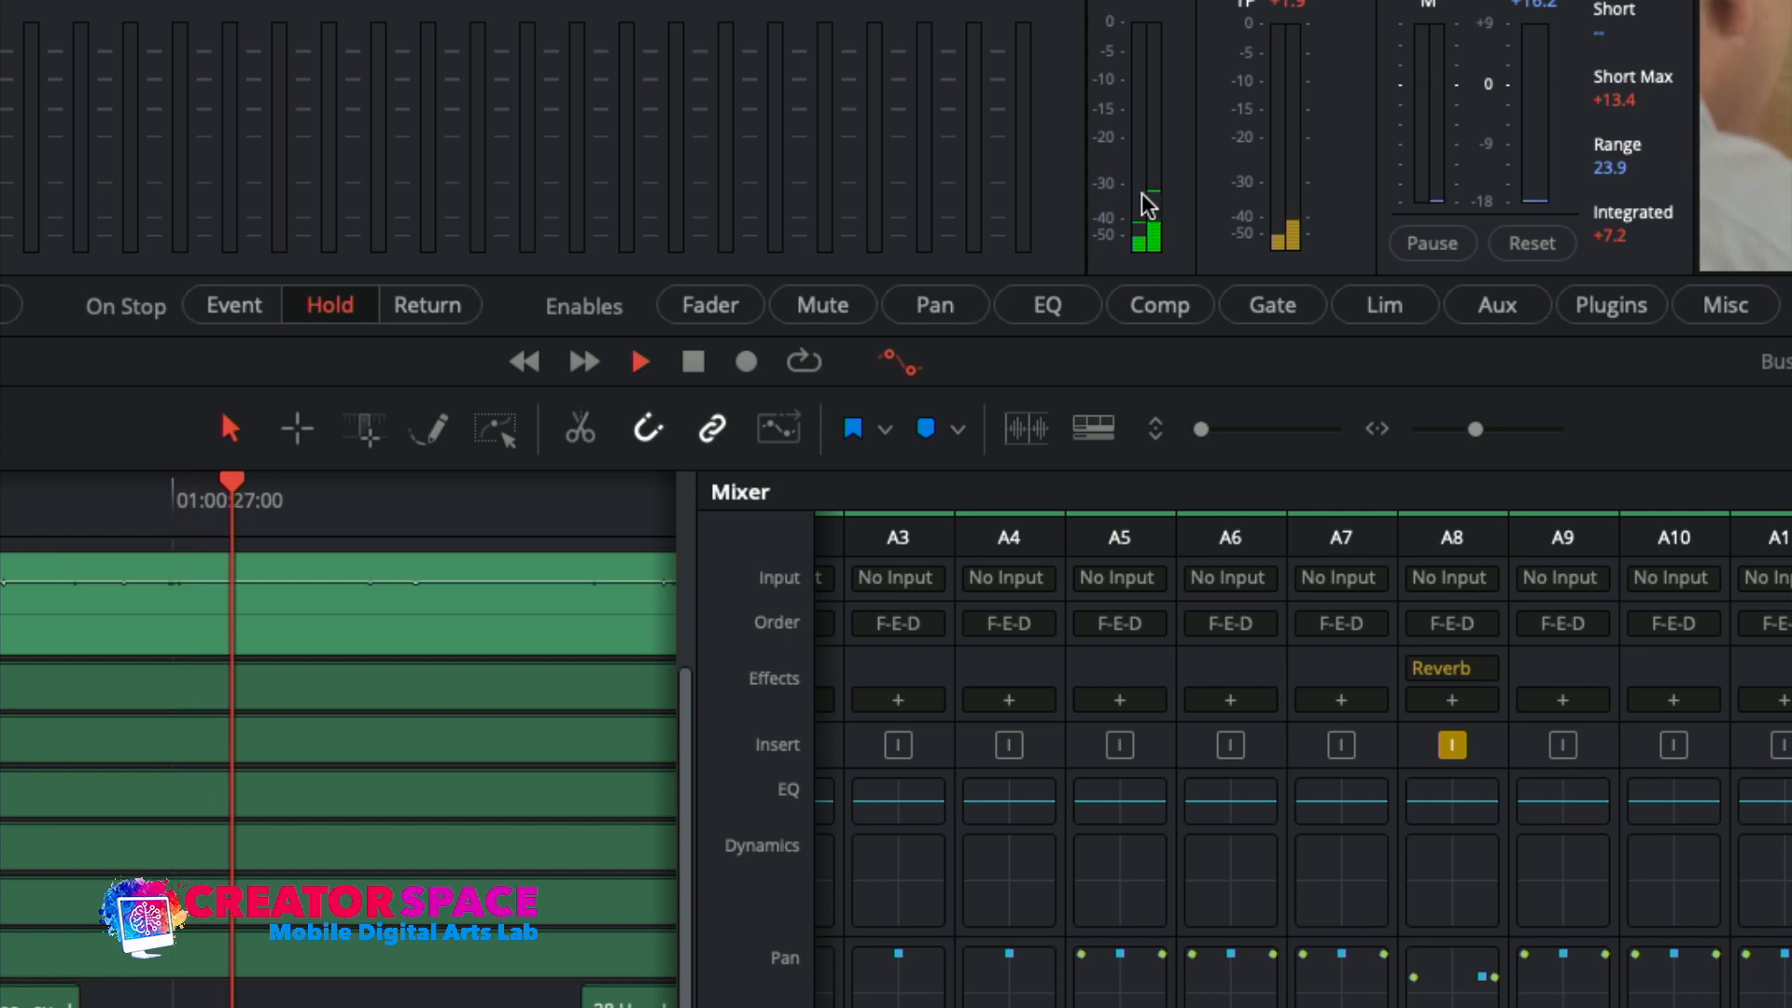
key(space)
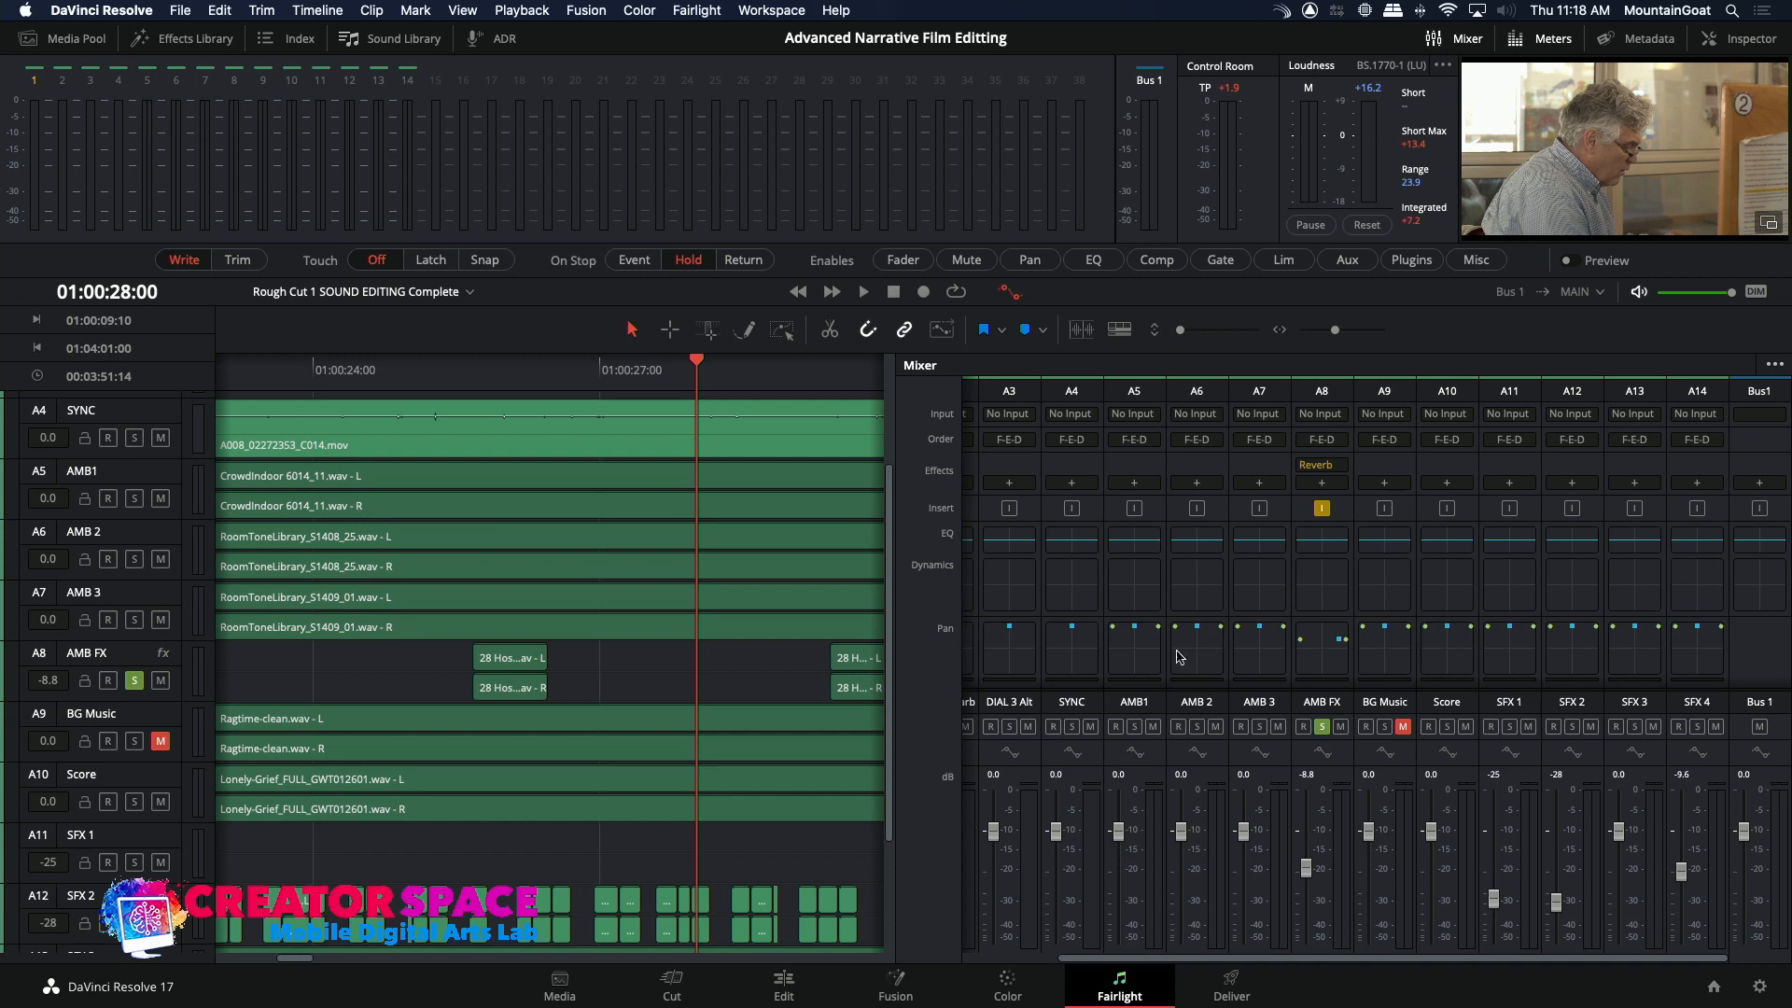
Step: Solo the AMB1, AMB 2, AMB 3 and AMB FX tracks together
click(1321, 727)
drag(889, 573, 912, 432)
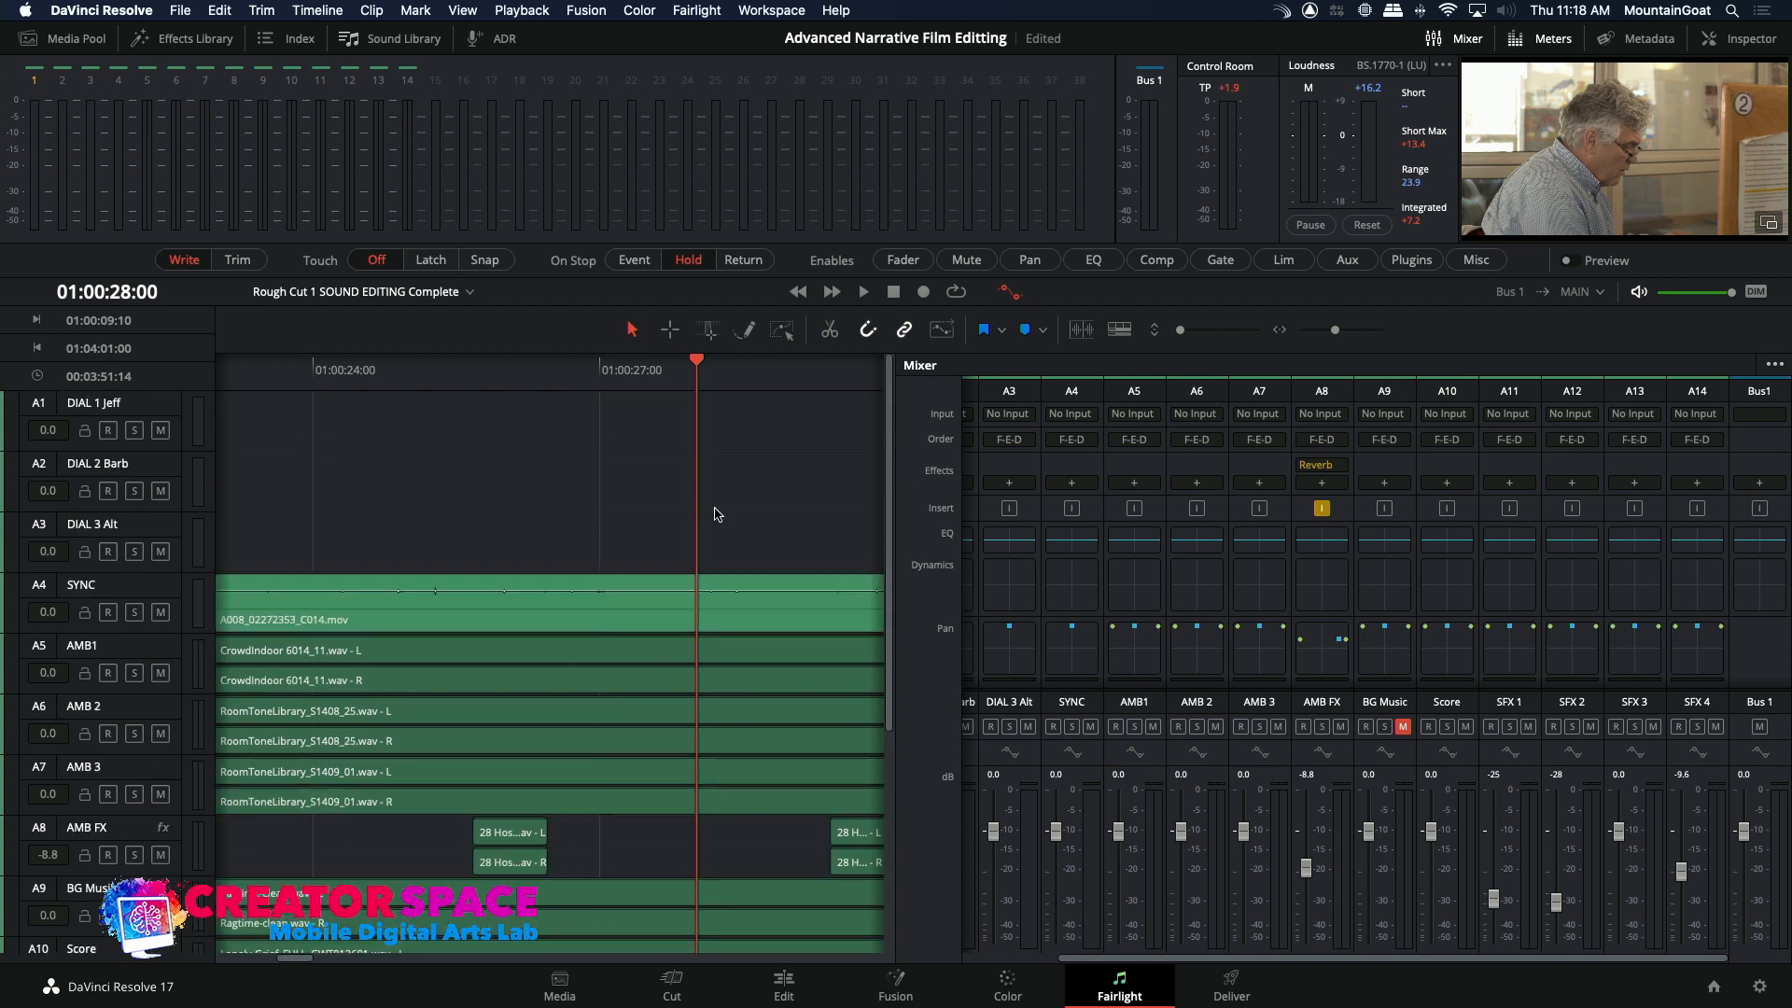
click(134, 672)
click(134, 733)
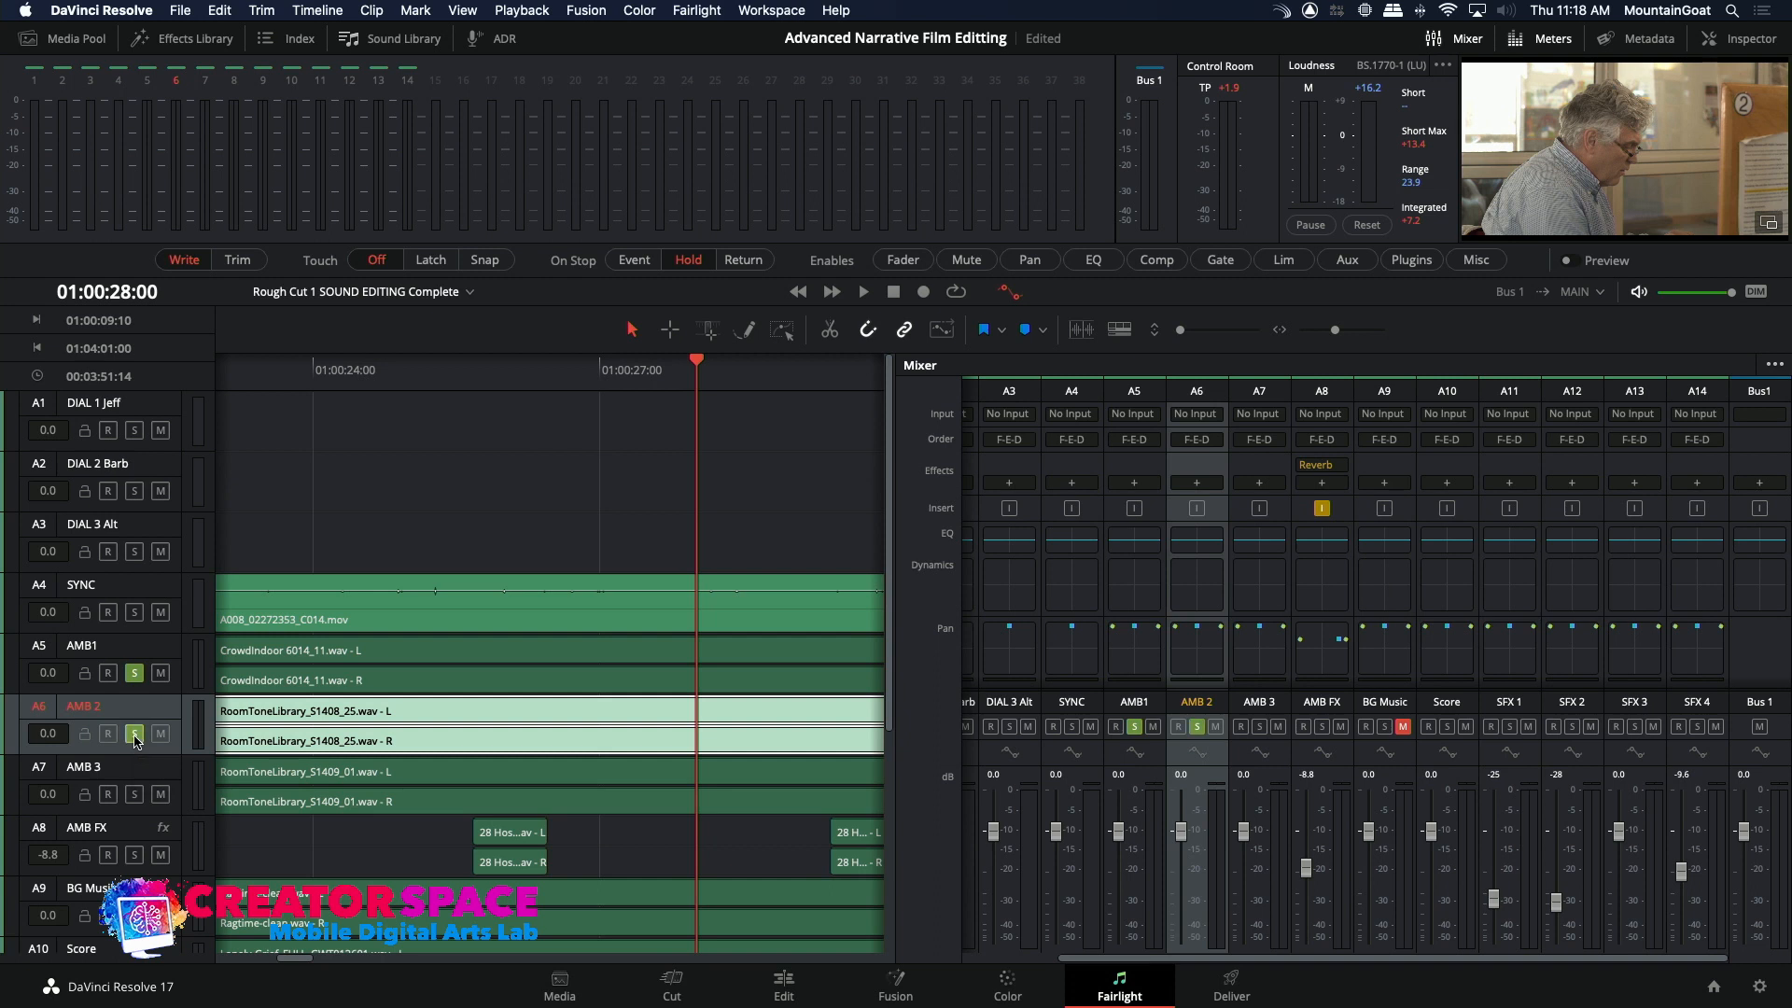
click(134, 733)
click(1248, 464)
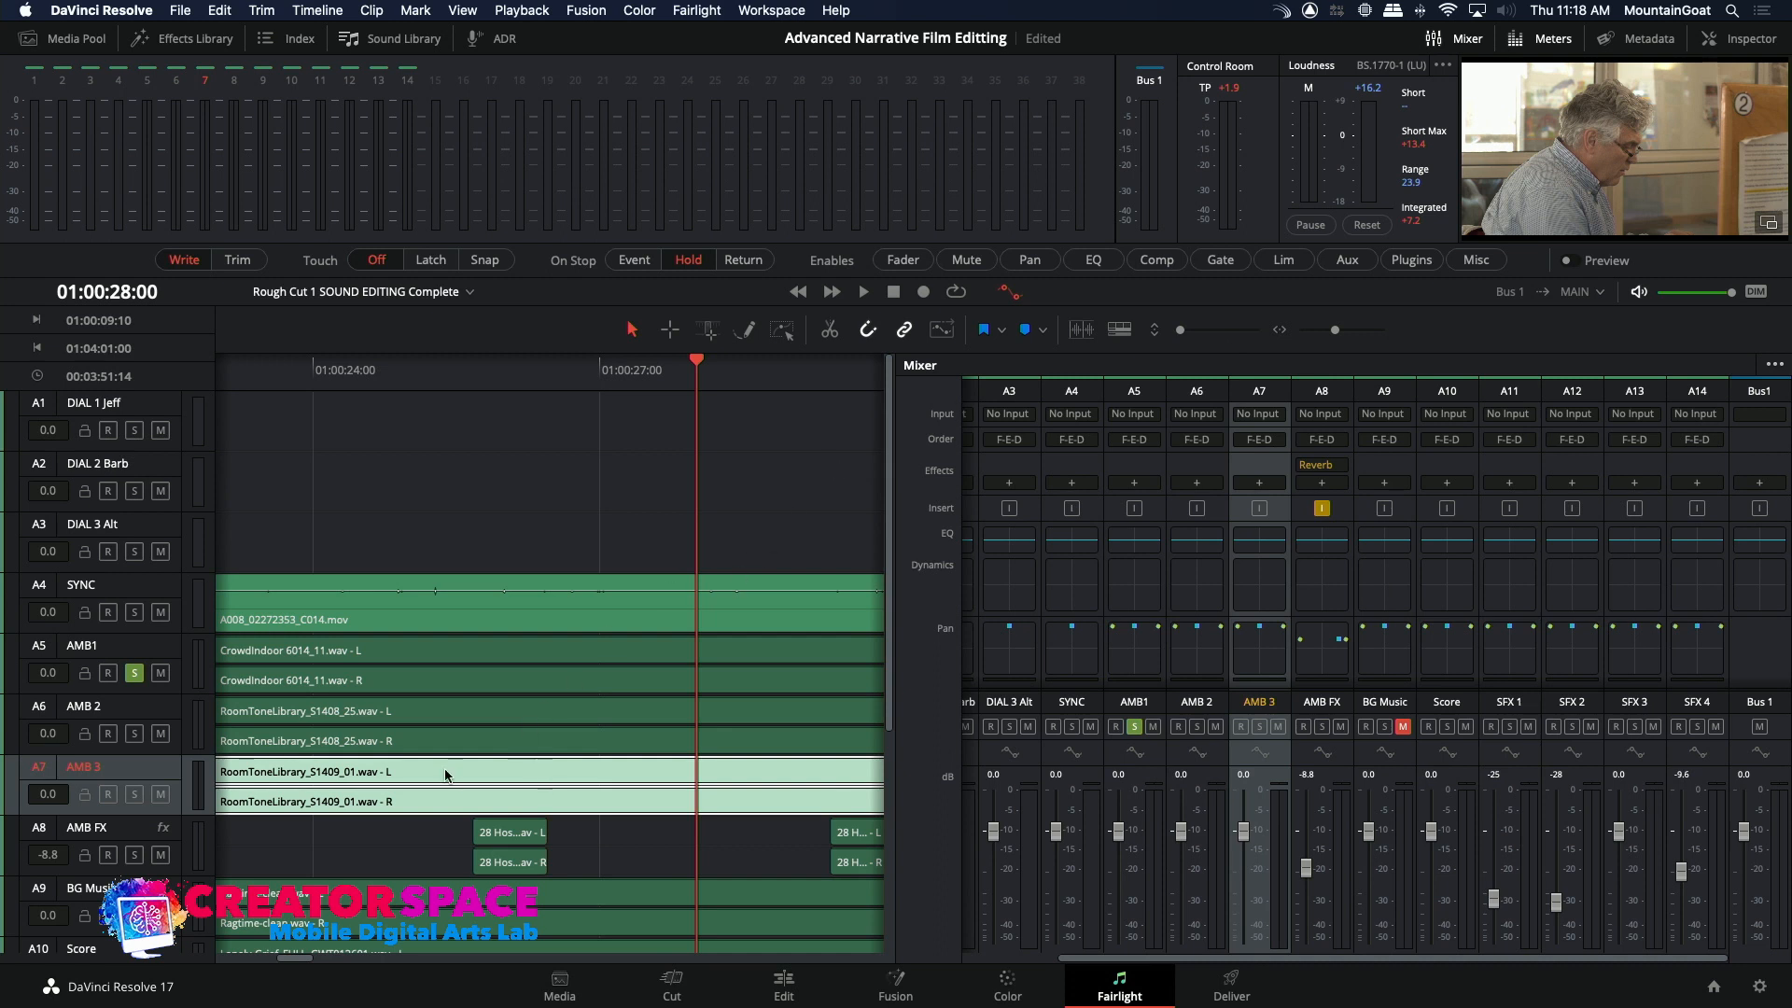
click(134, 794)
click(133, 735)
click(136, 854)
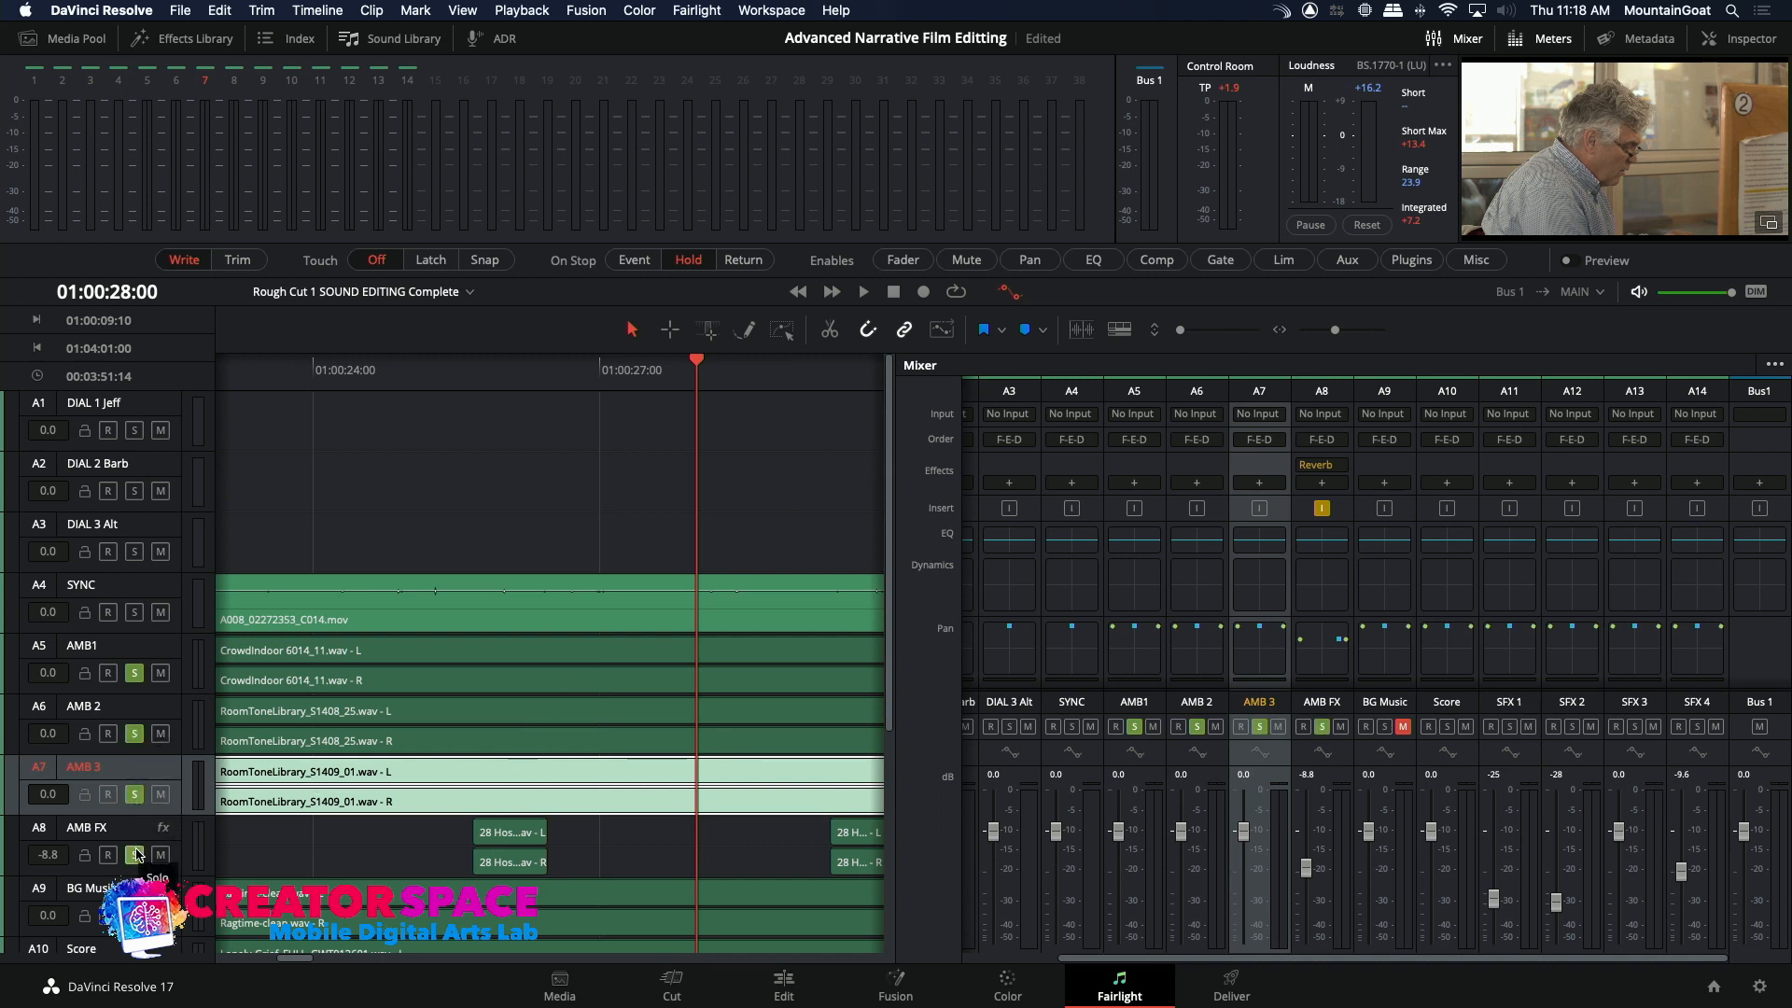
Step: Play the four soloed ambience tracks from about 01:00:24:14 to hear them combined
drag(495, 369, 373, 370)
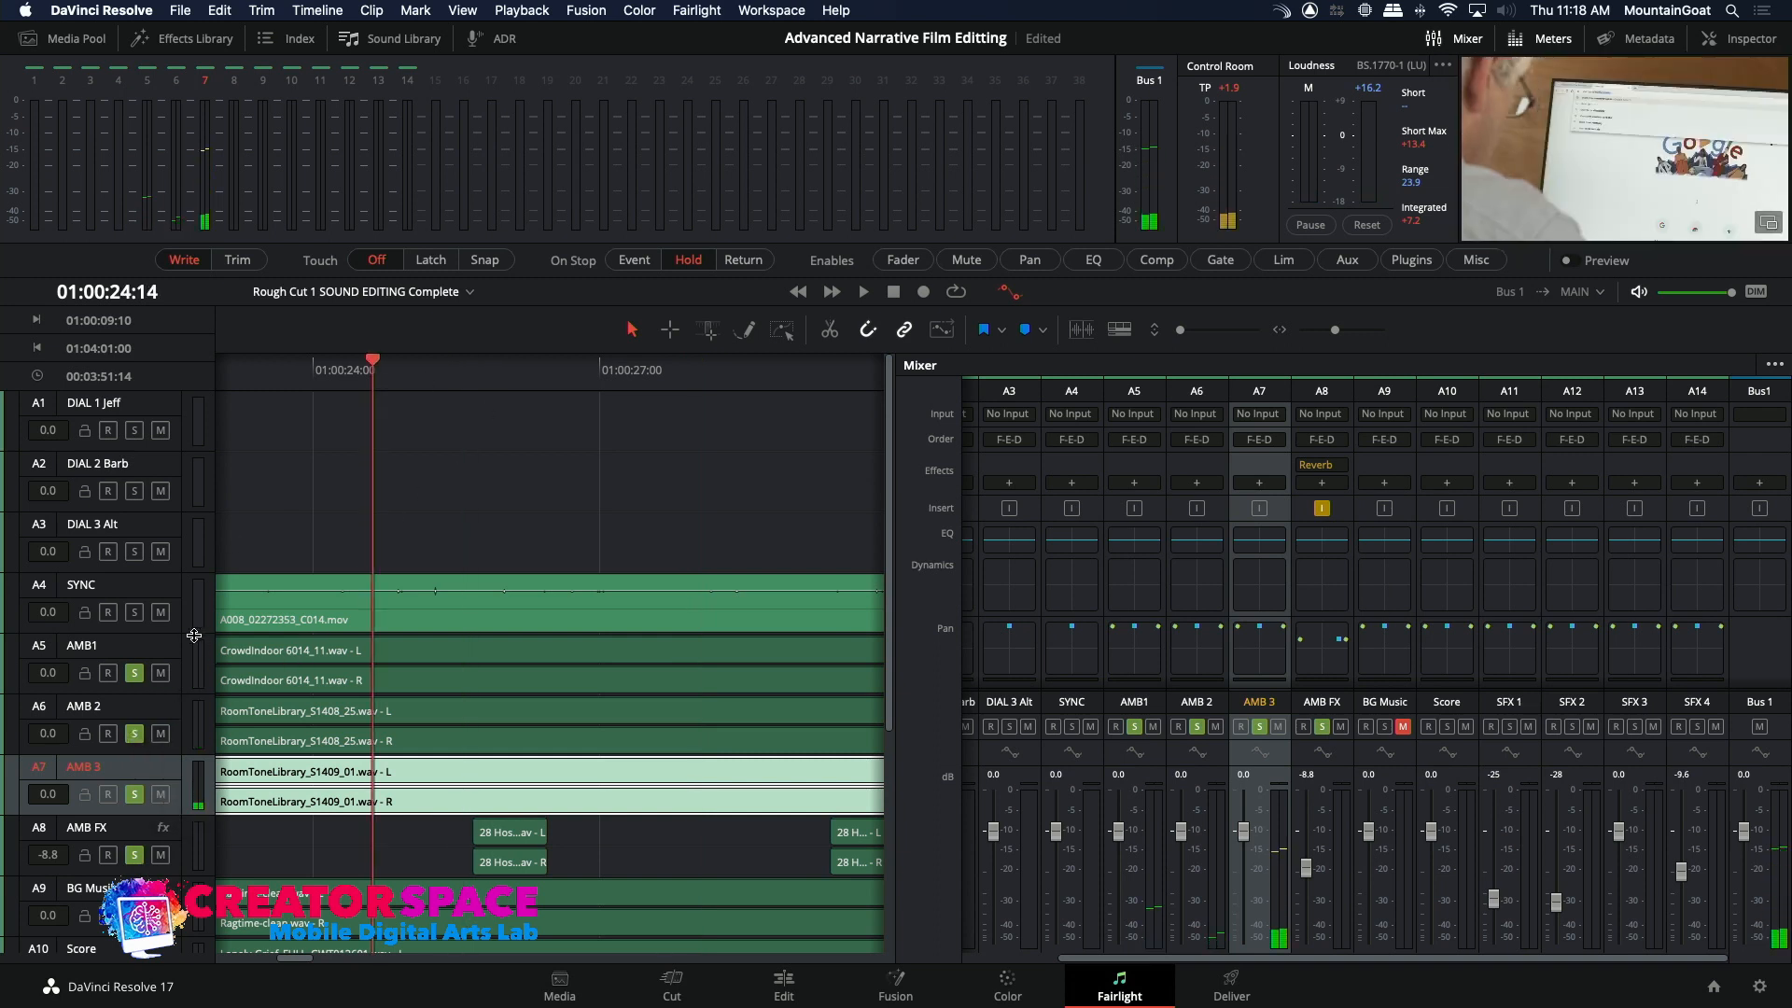
click(173, 585)
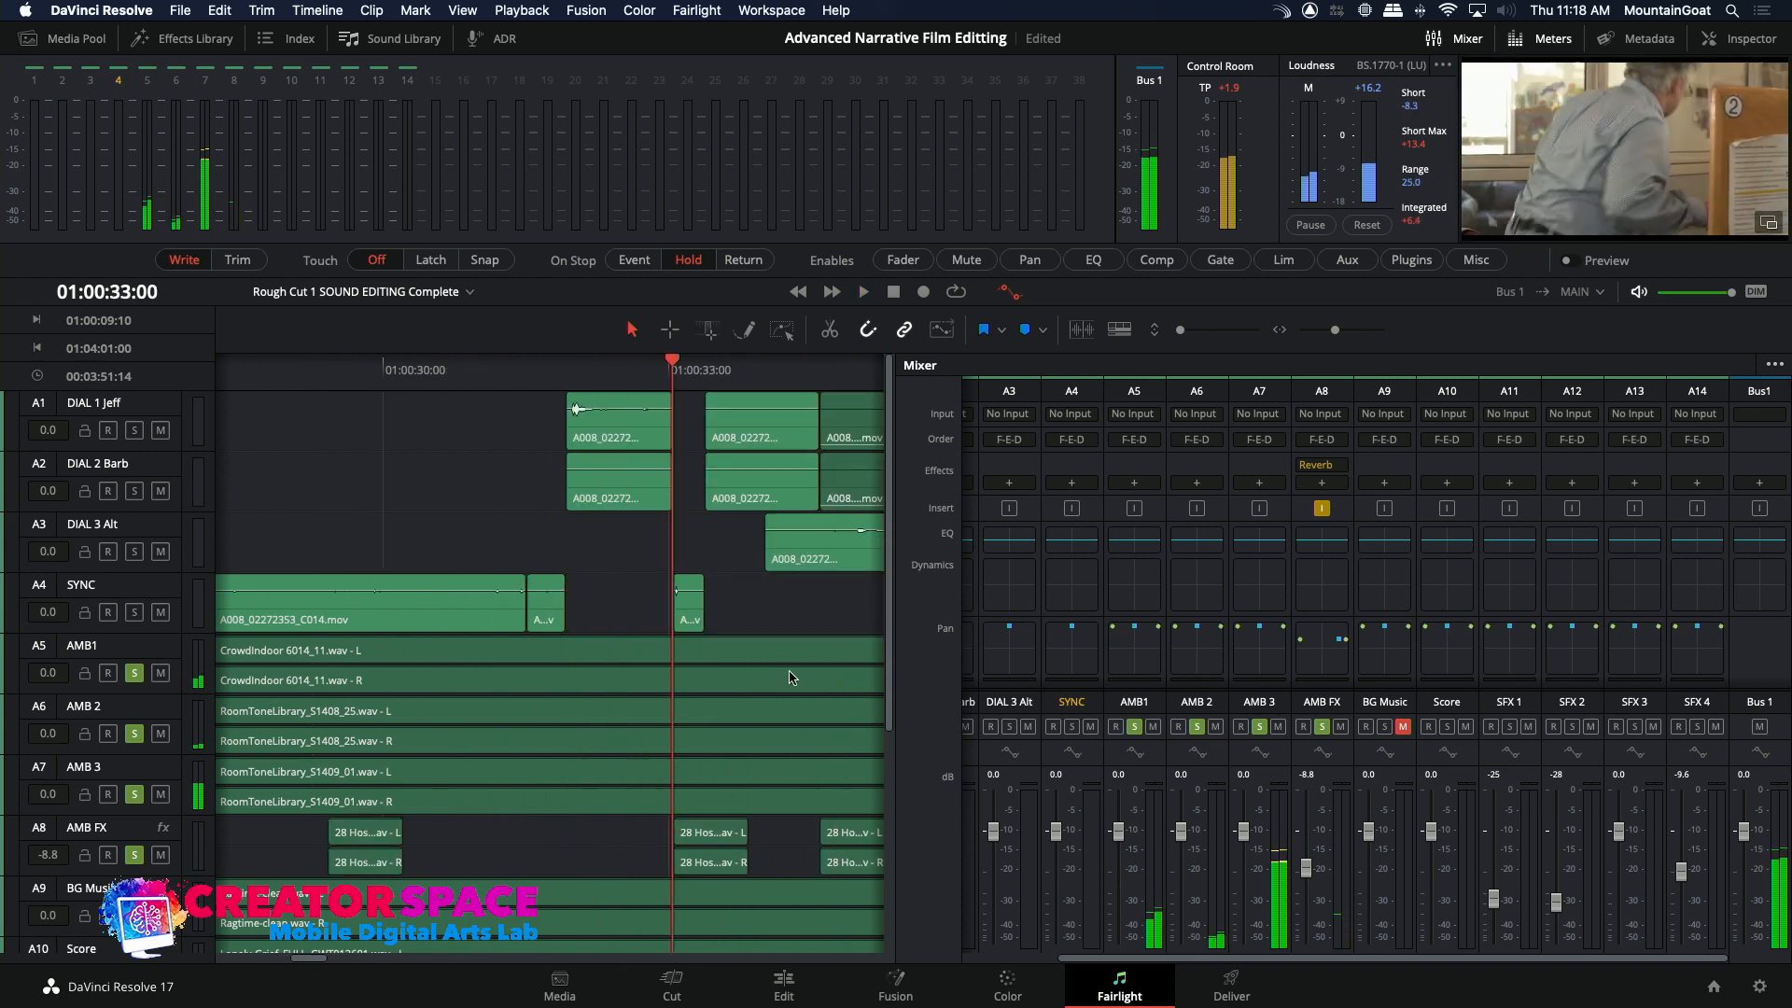
drag(887, 674, 893, 609)
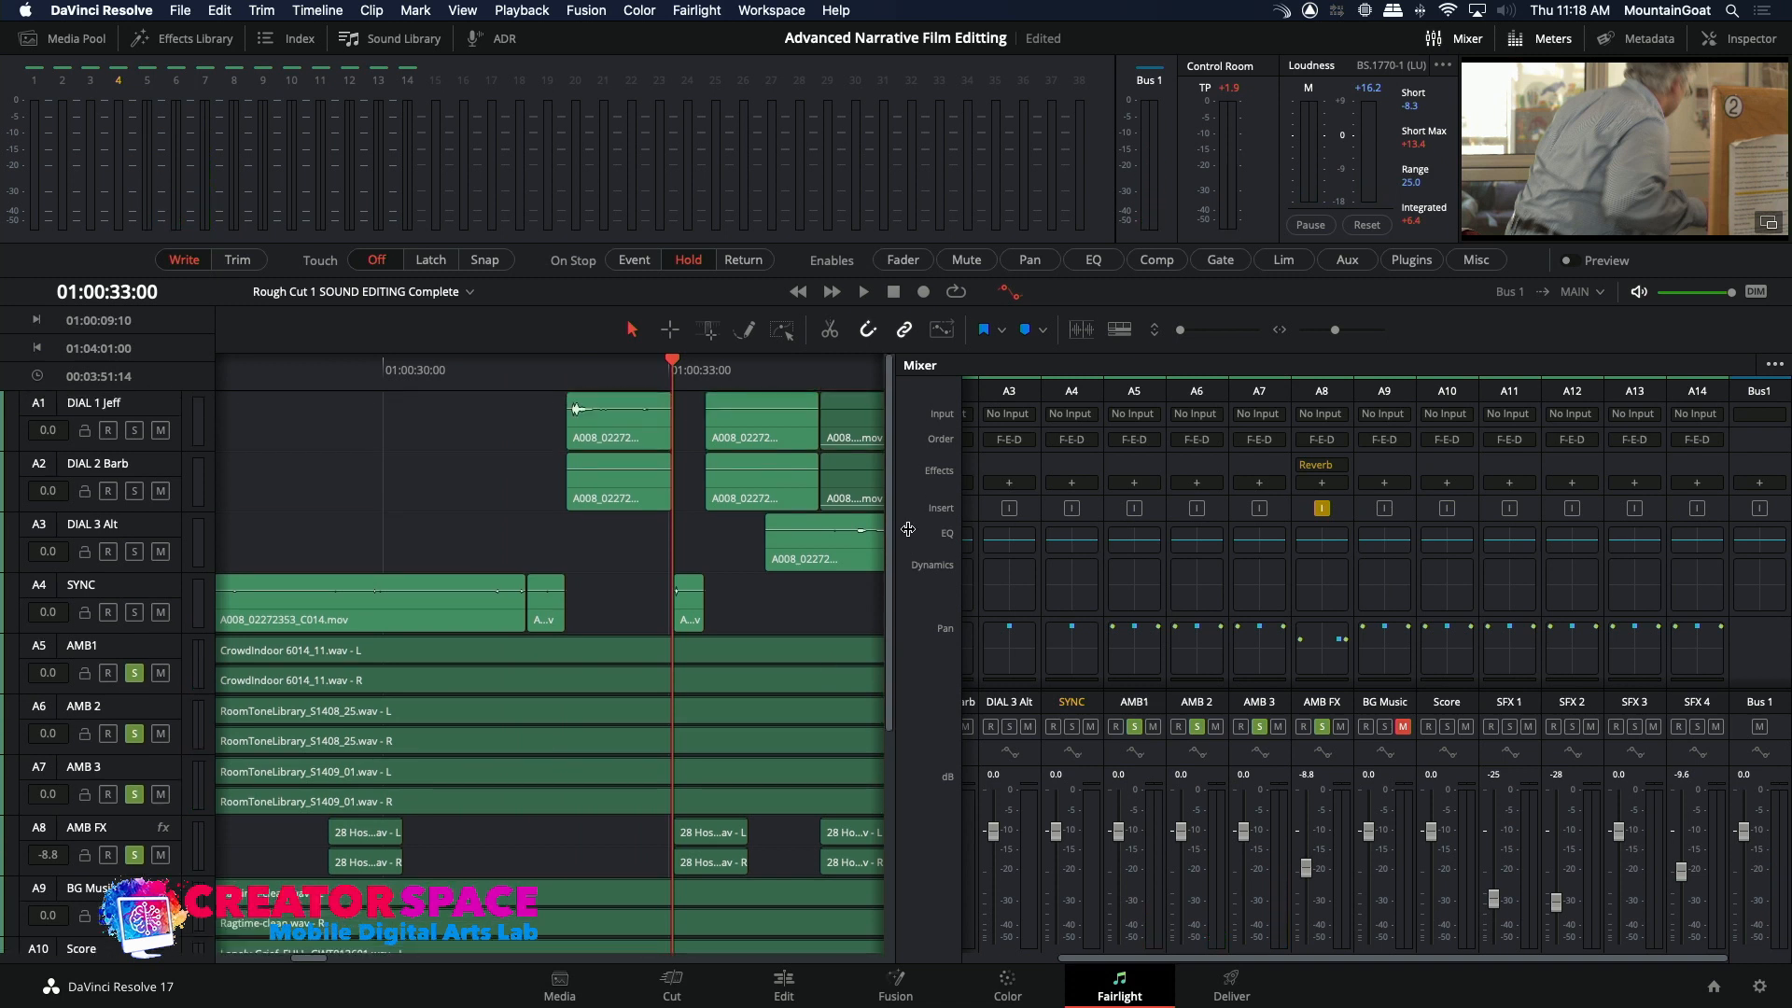
Step: Solo the SYNC track as well and play the timeline from its start to hear it with the ambience
drag(298, 963, 214, 948)
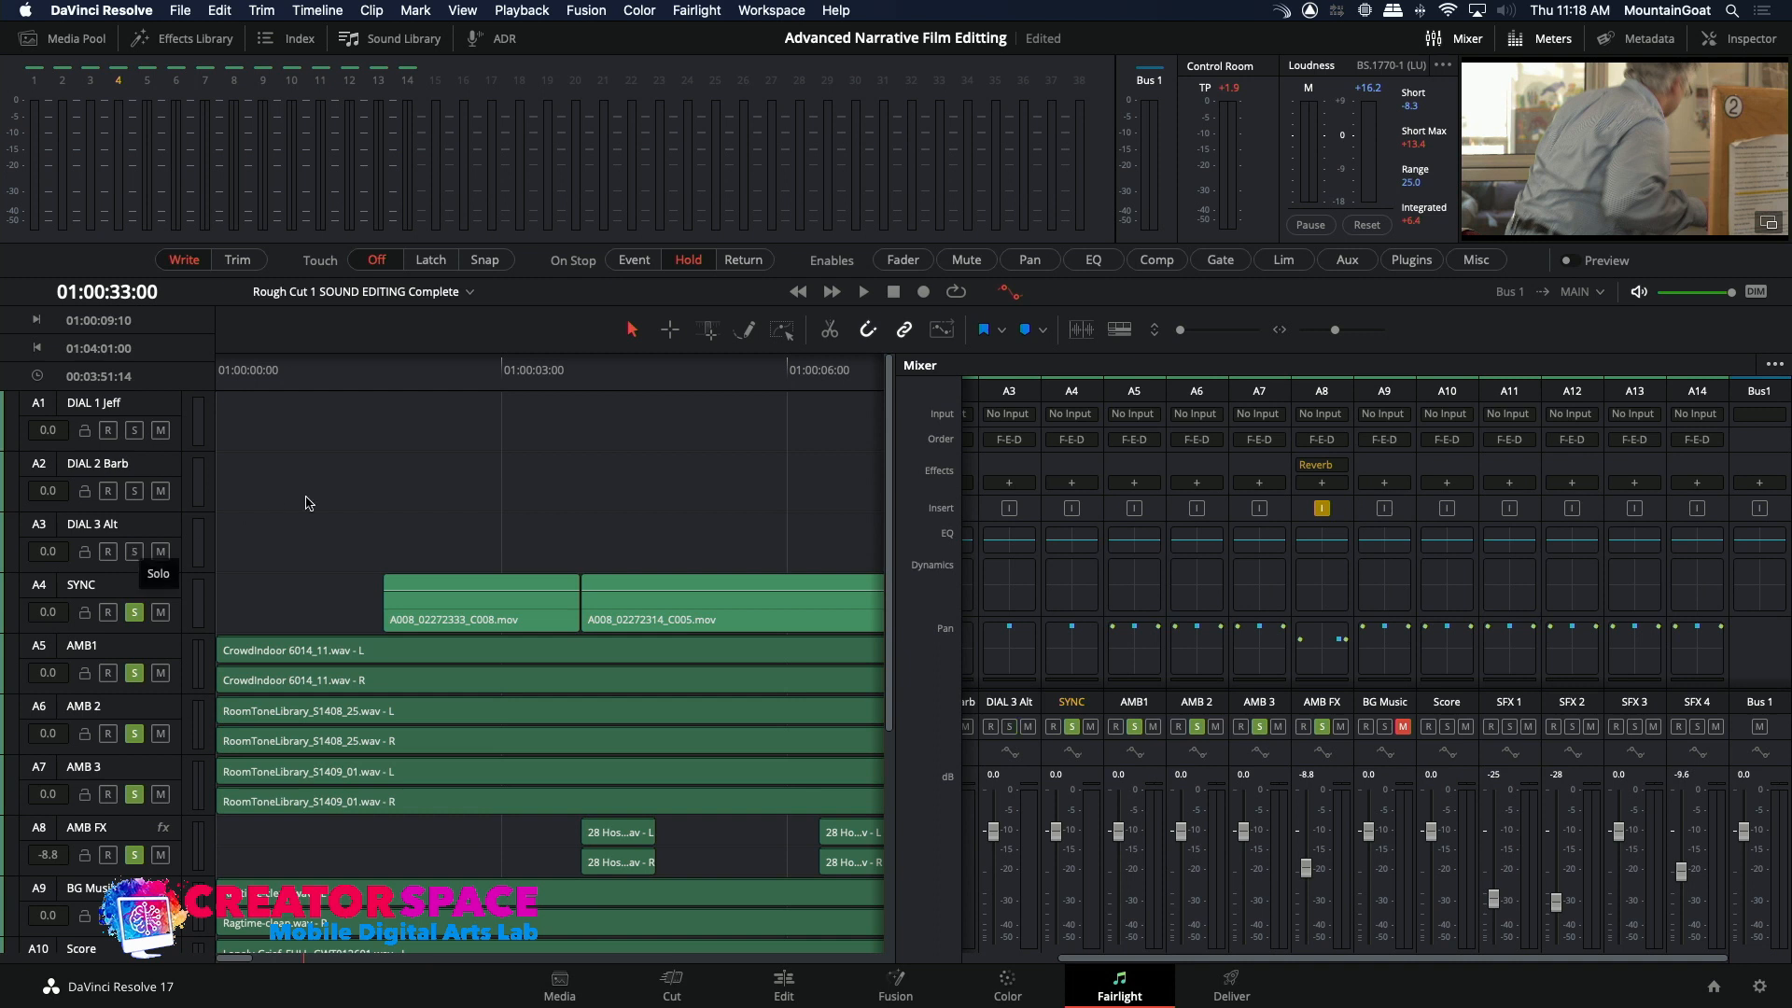
key(space)
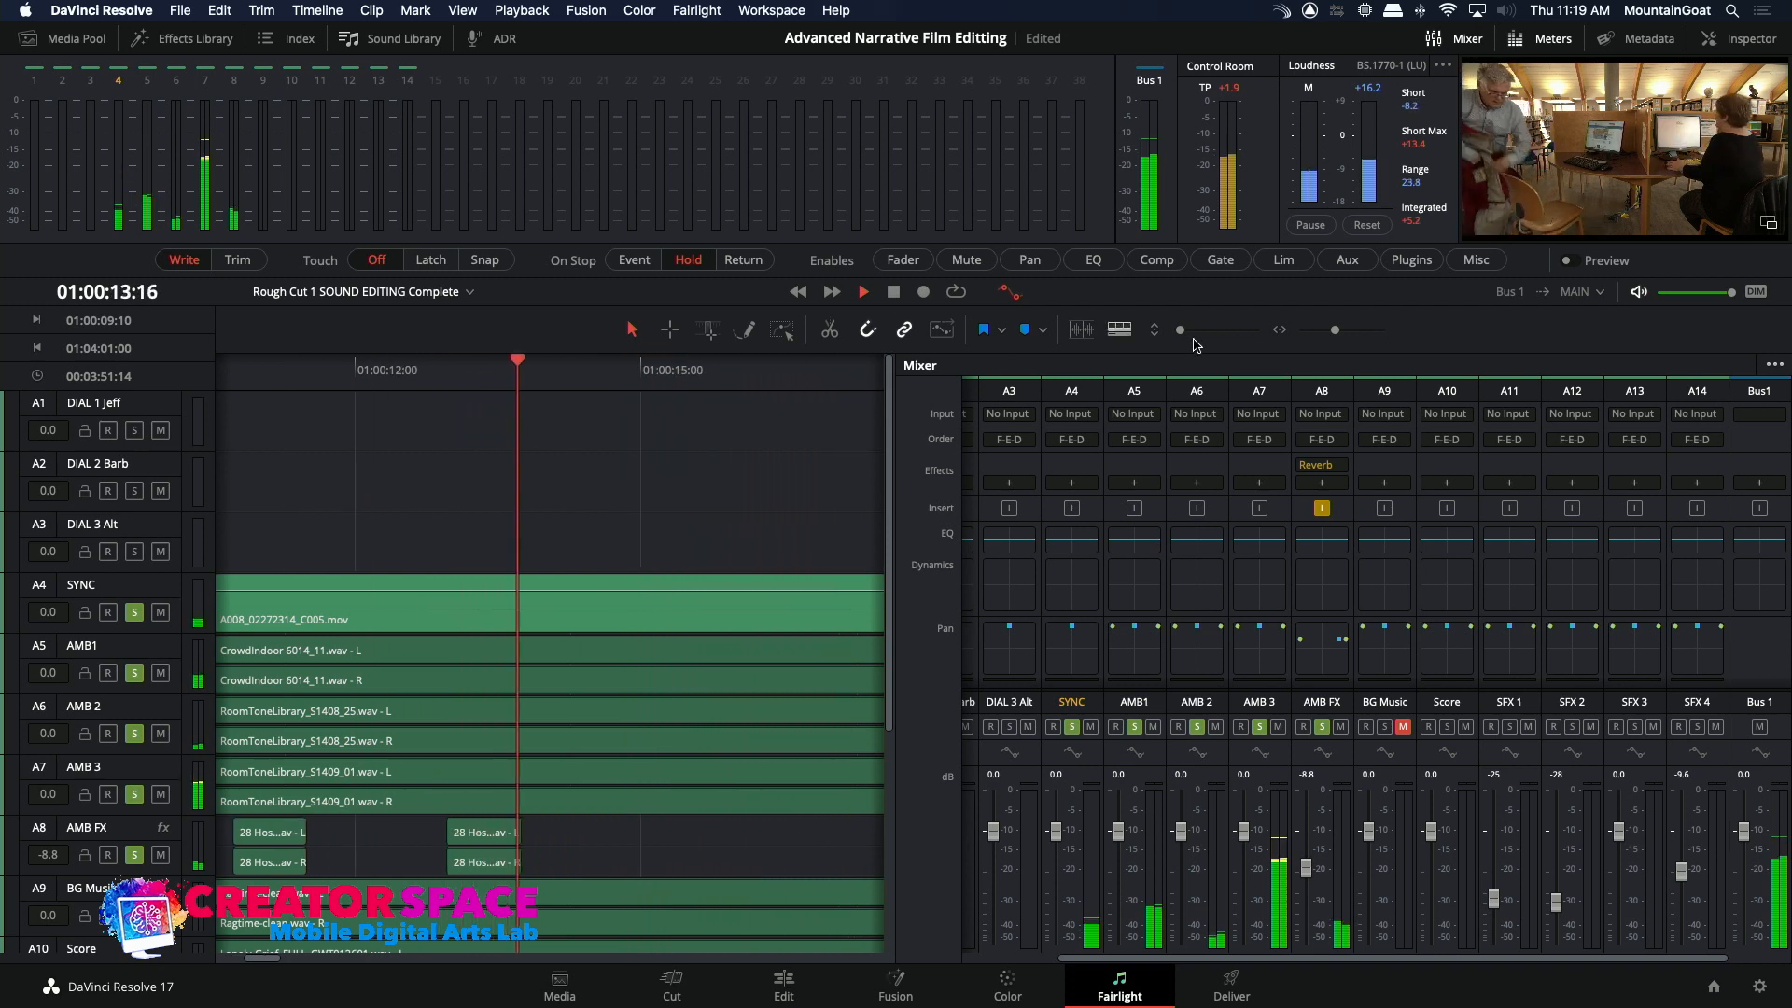
drag(1335, 330, 1326, 333)
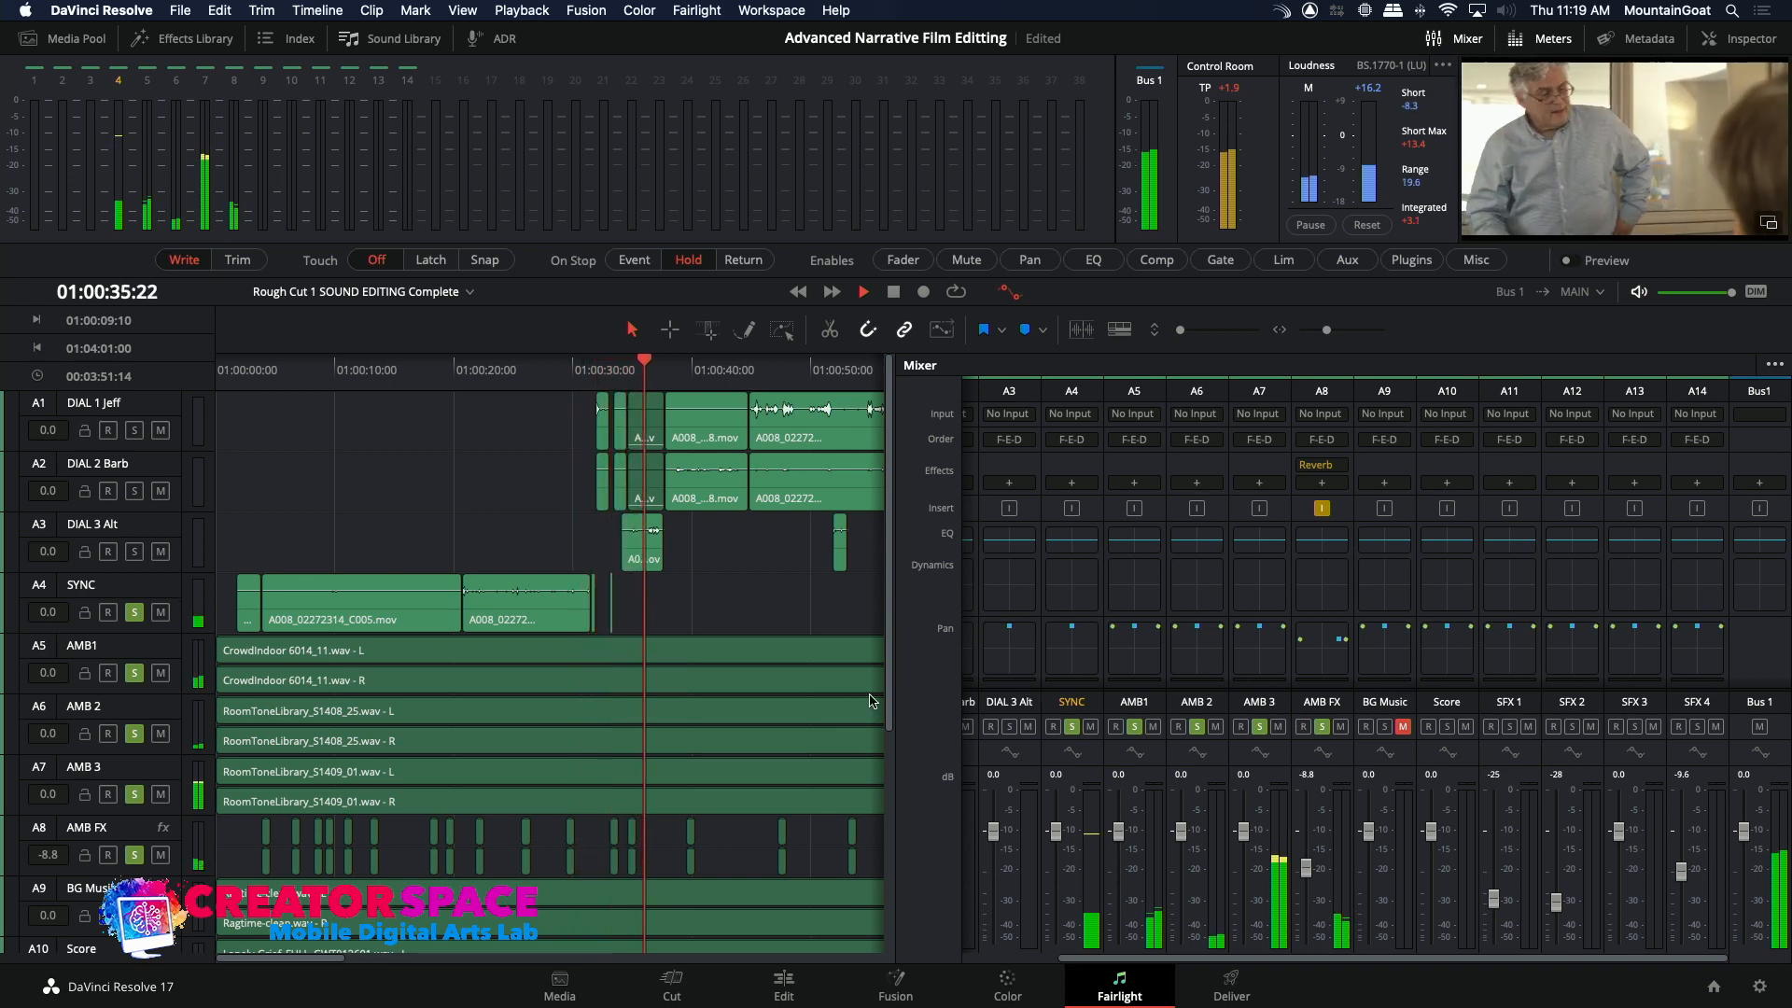
key(space)
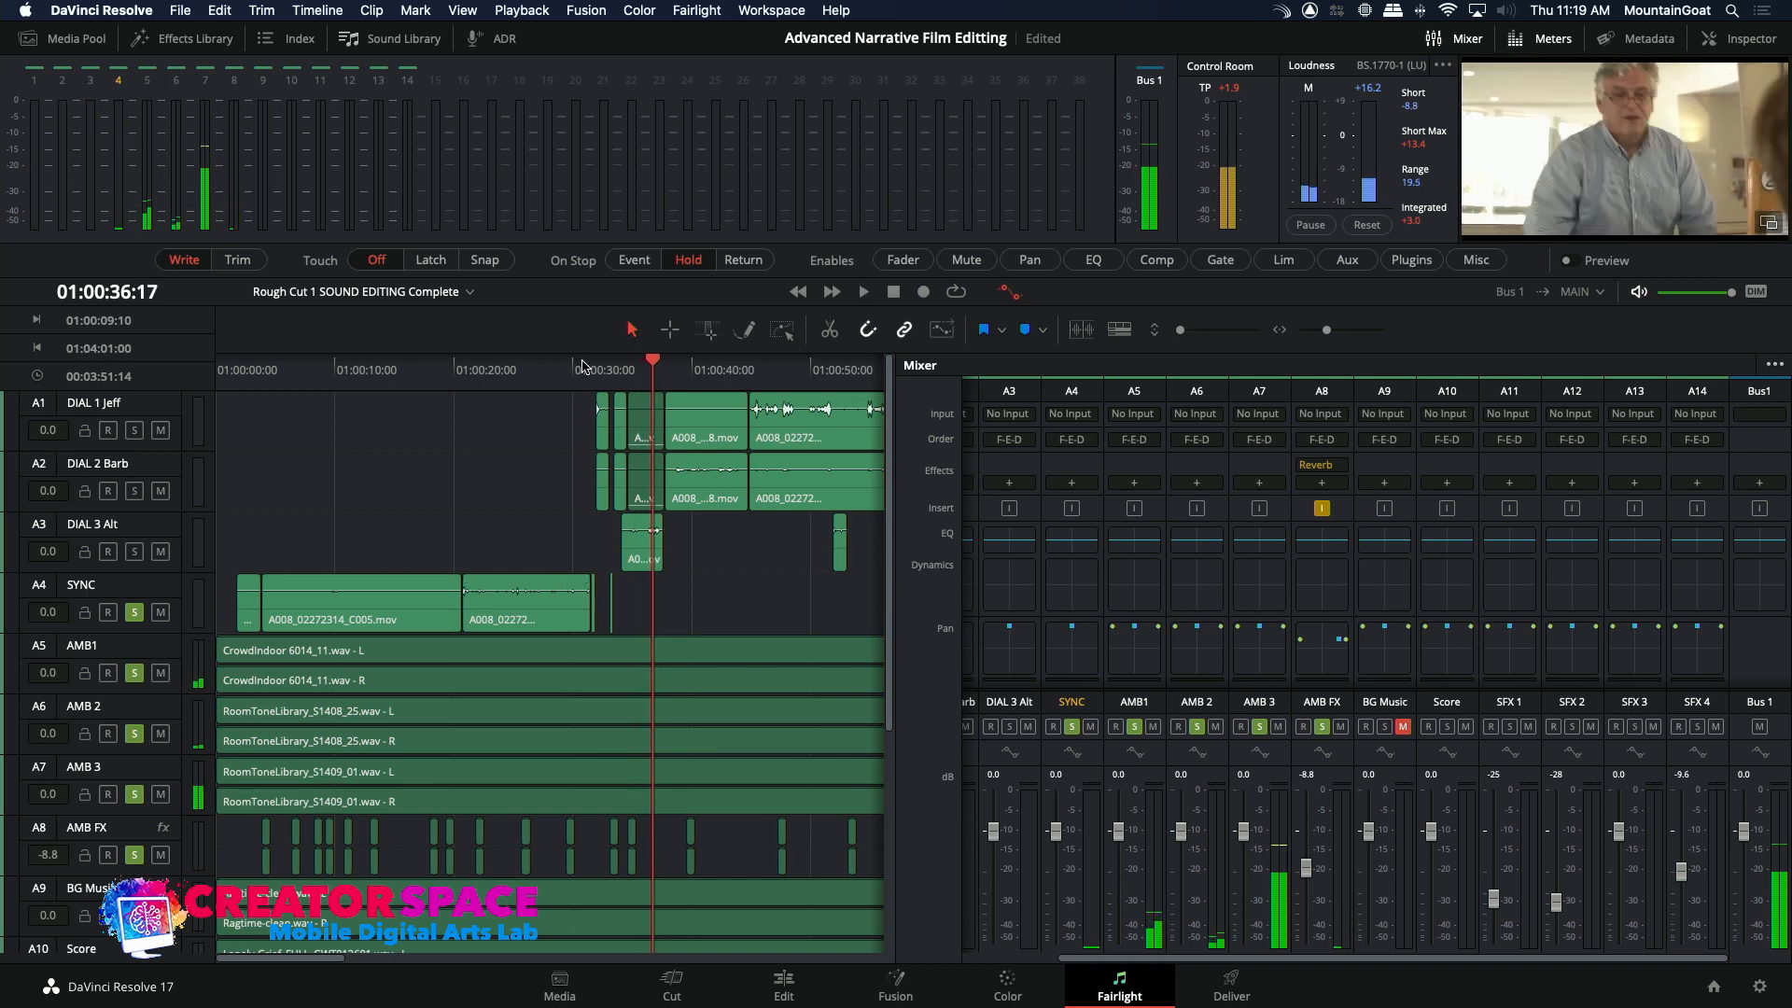
Step: Add the DIAL 1 track to the solo and play the timeline from 01:00:31:12
click(583, 366)
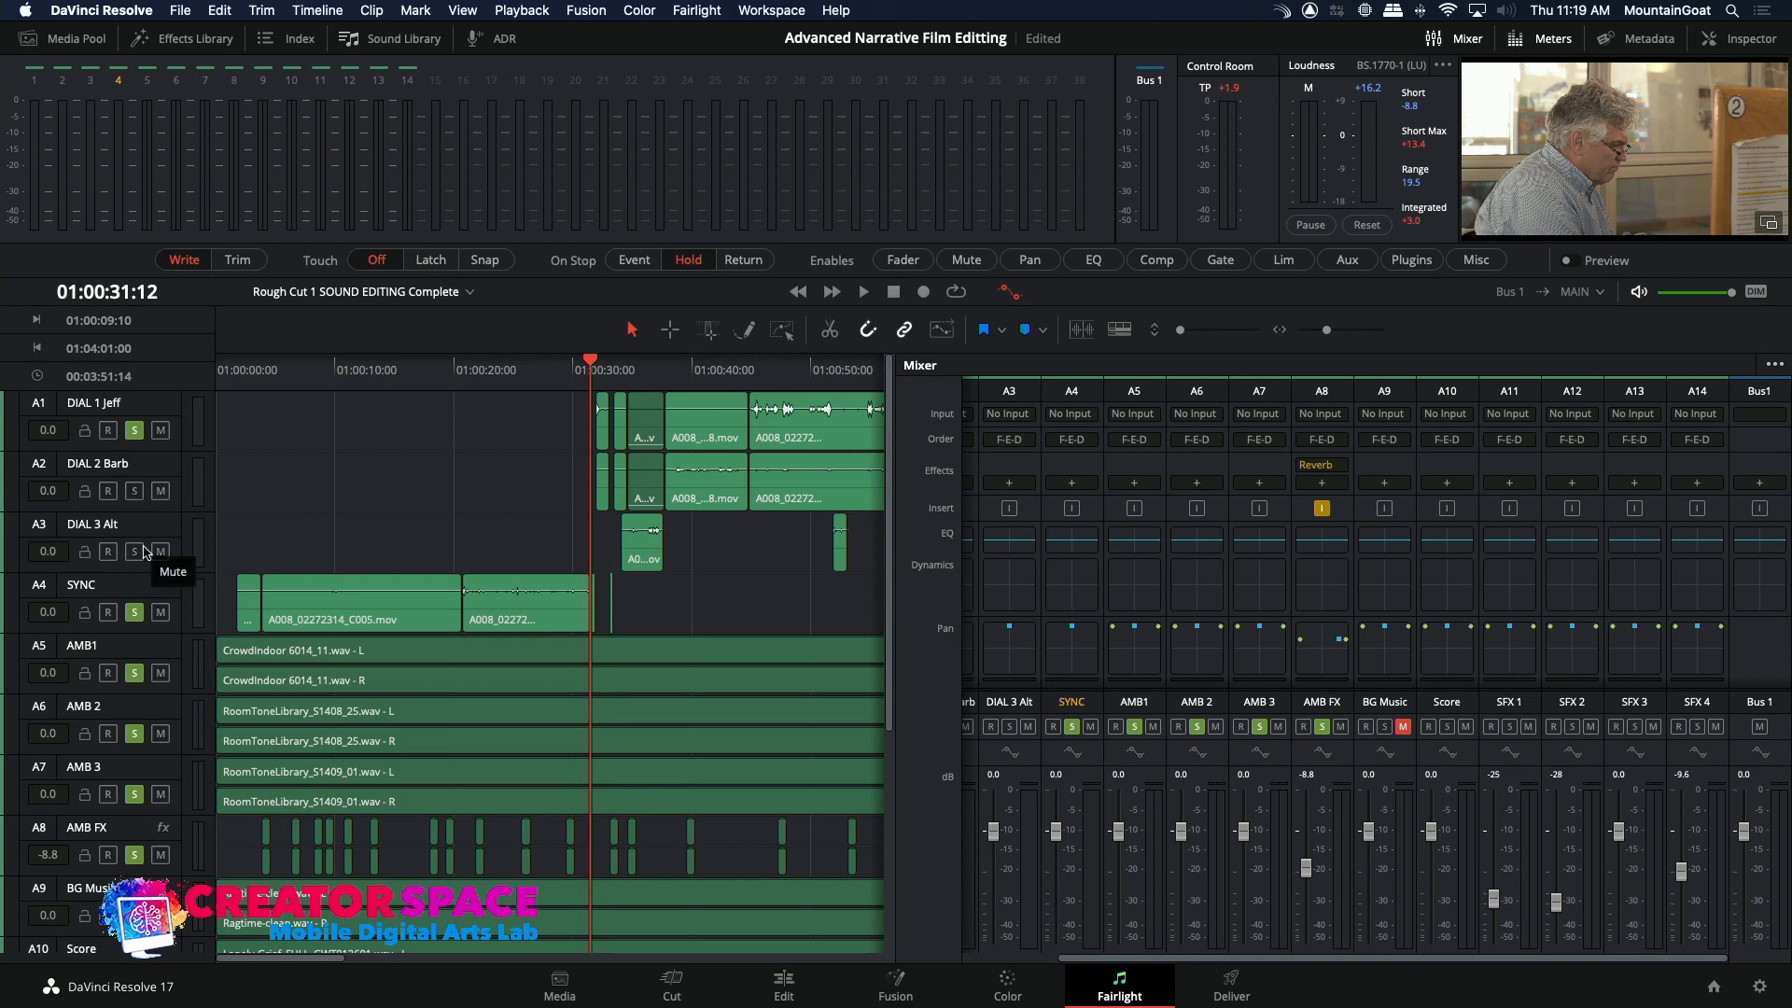
key(space)
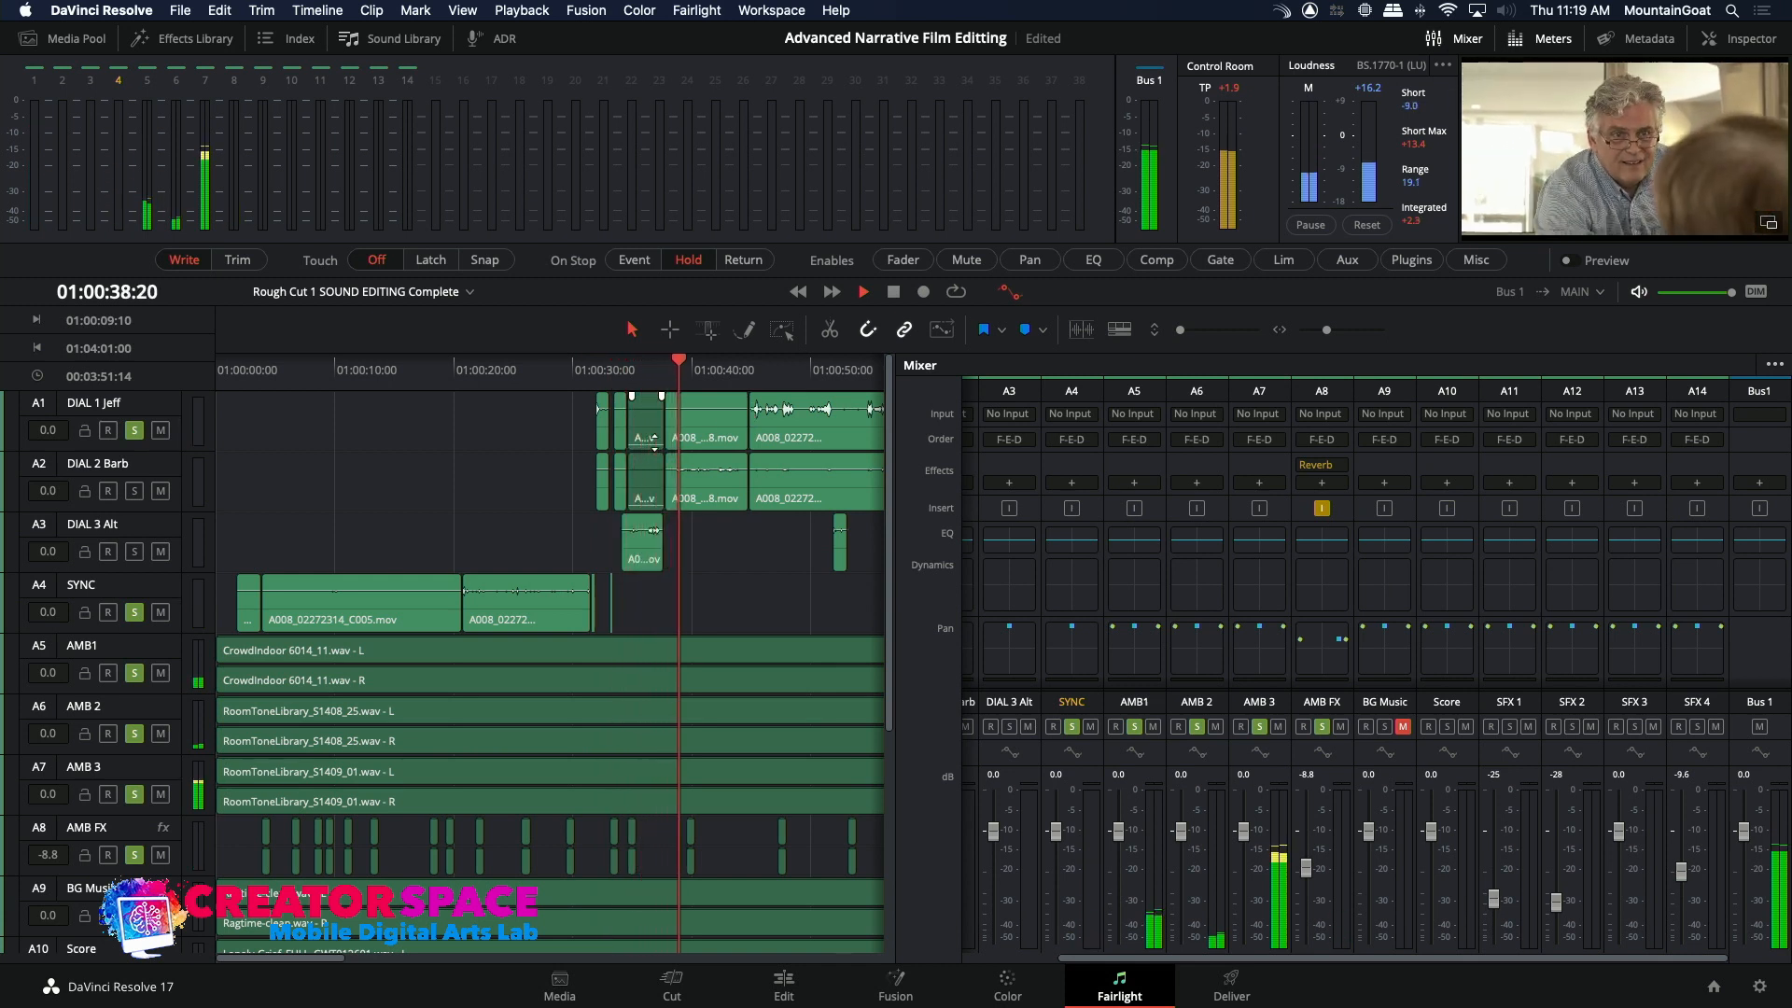
key(space)
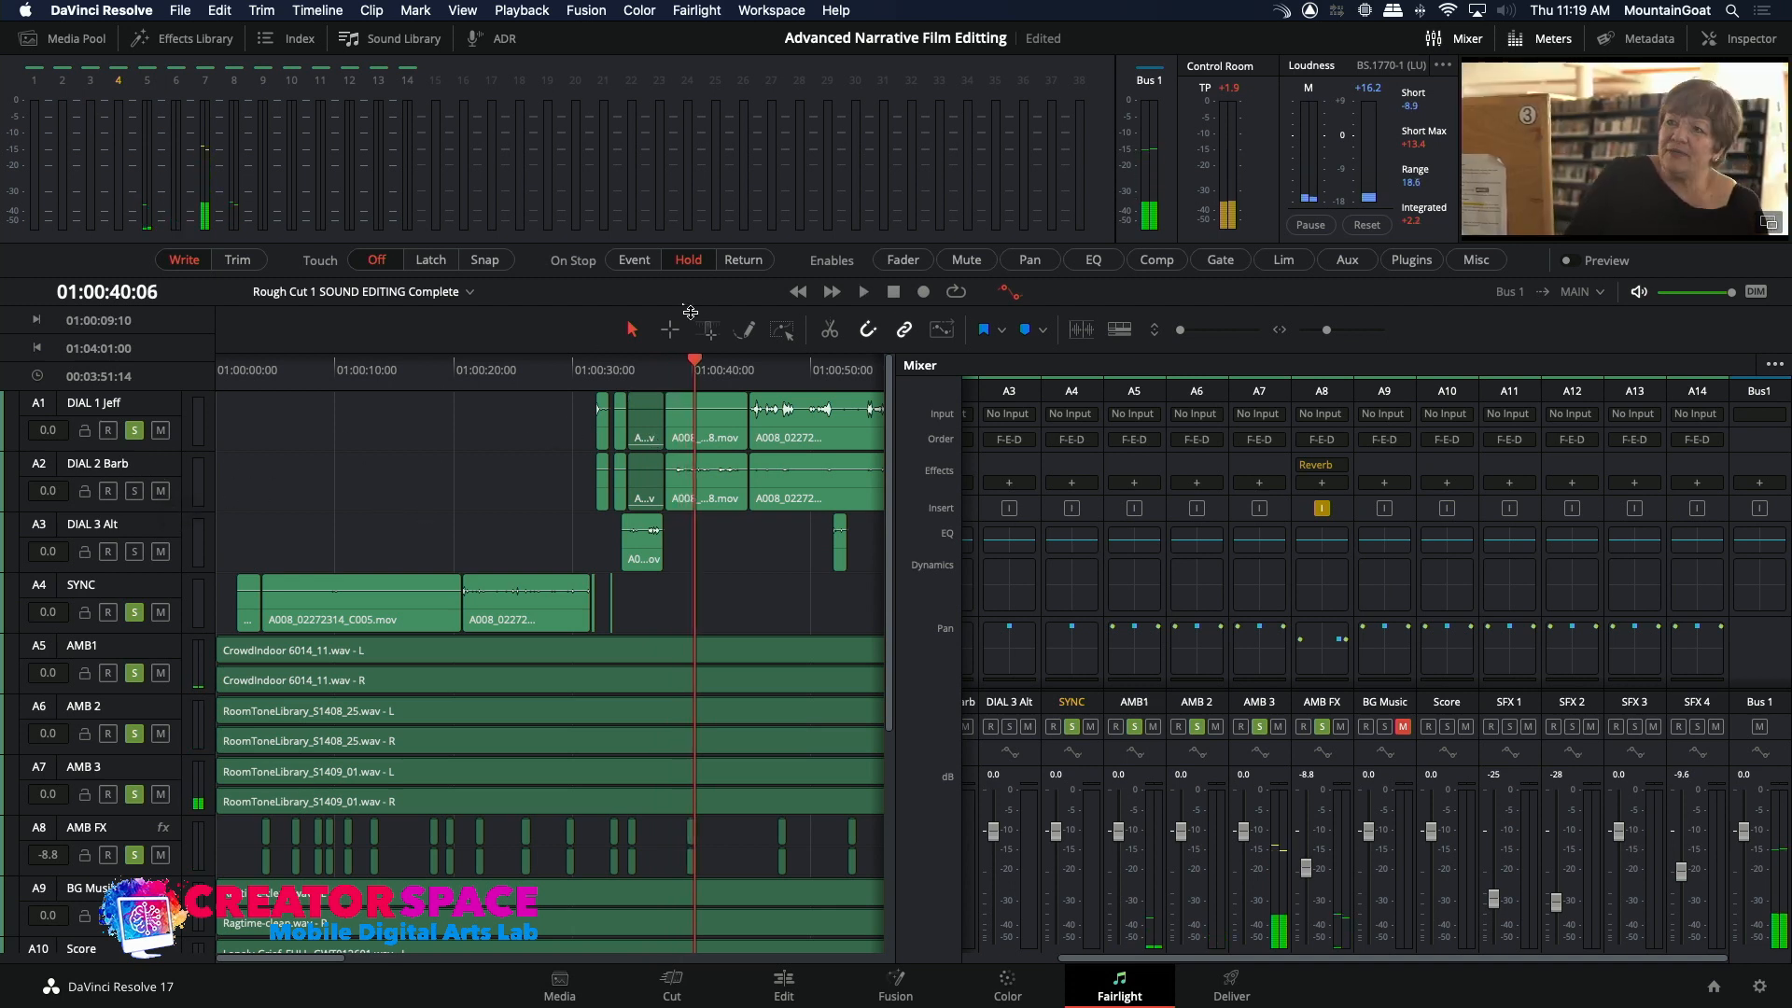
Step: Solo the DIAL 2 and DIAL 3 tracks too and replay the dialogue section from about 01:00:33
click(616, 371)
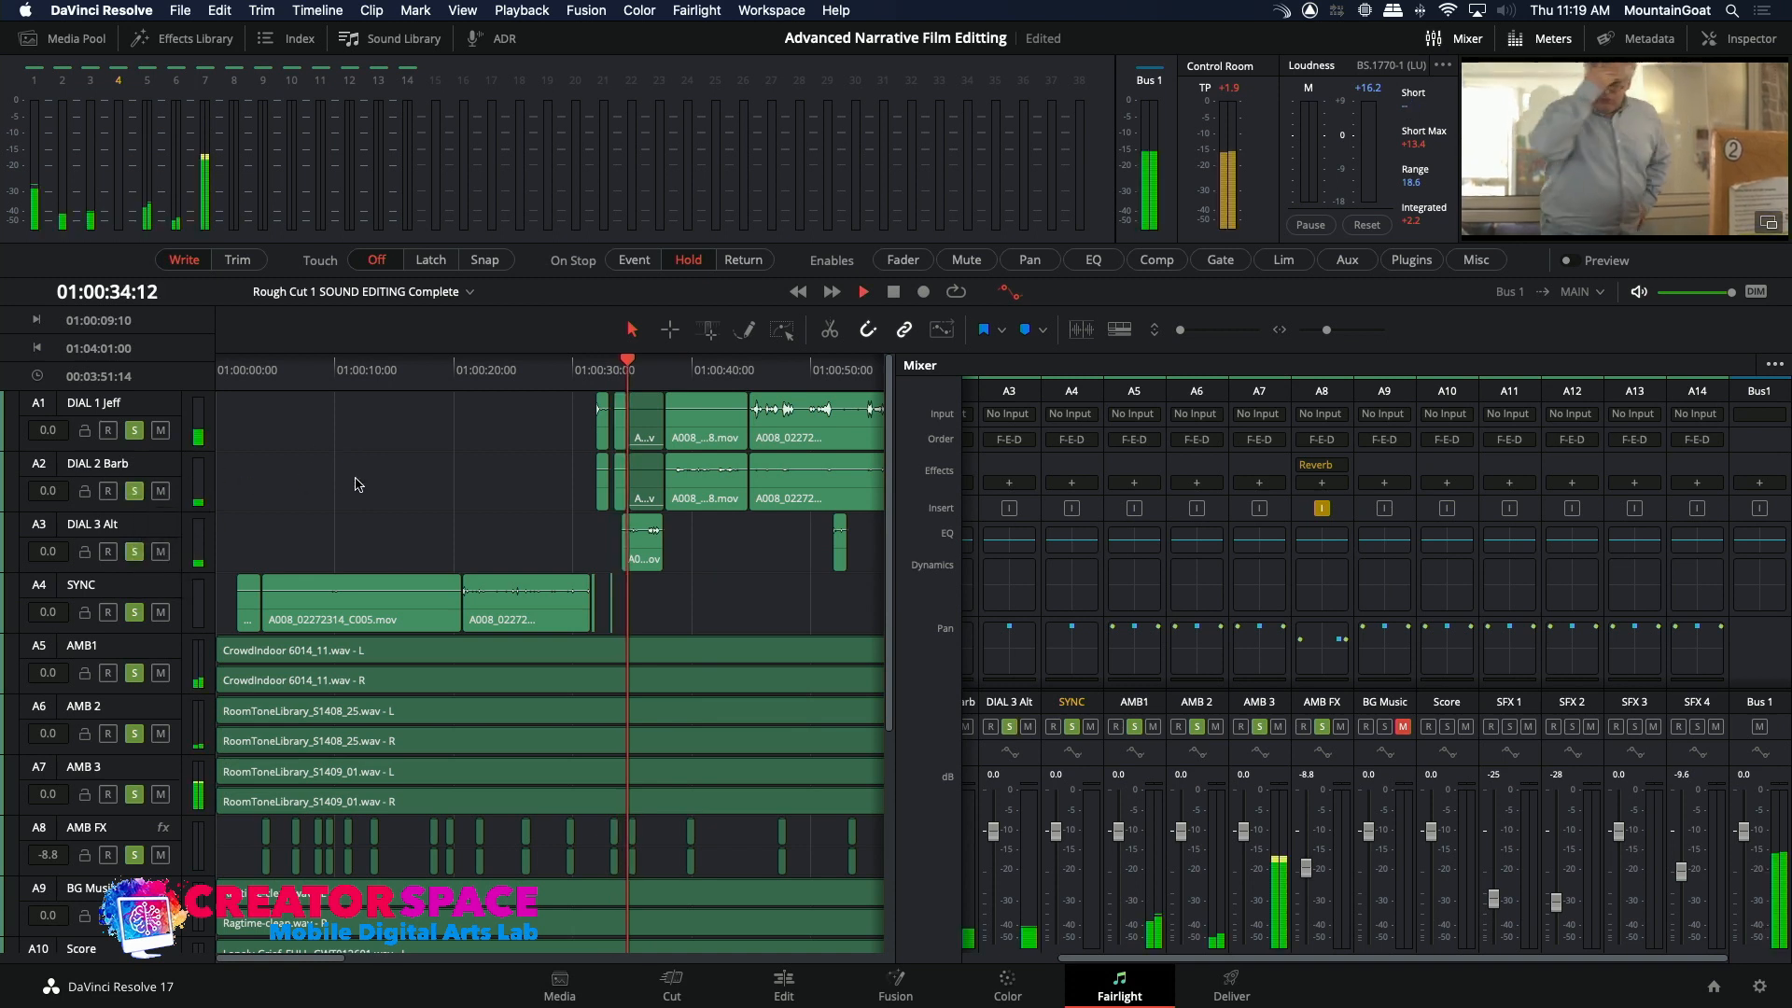
key(space)
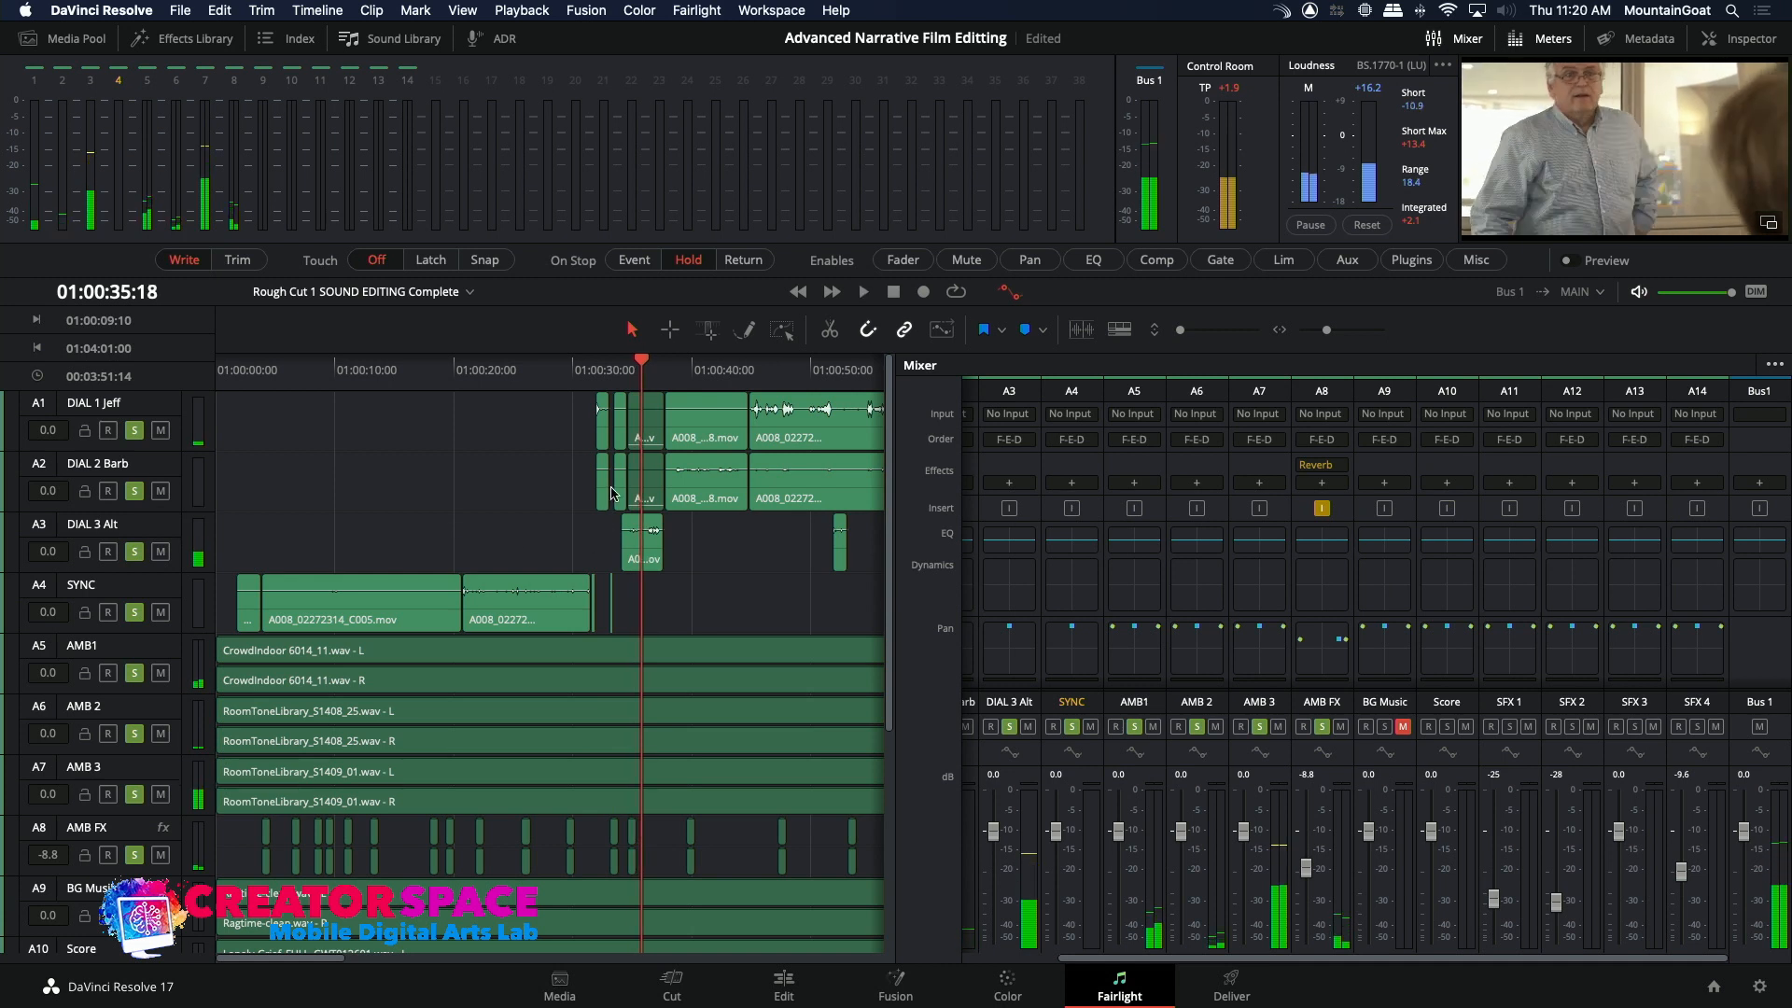
click(618, 369)
key(space)
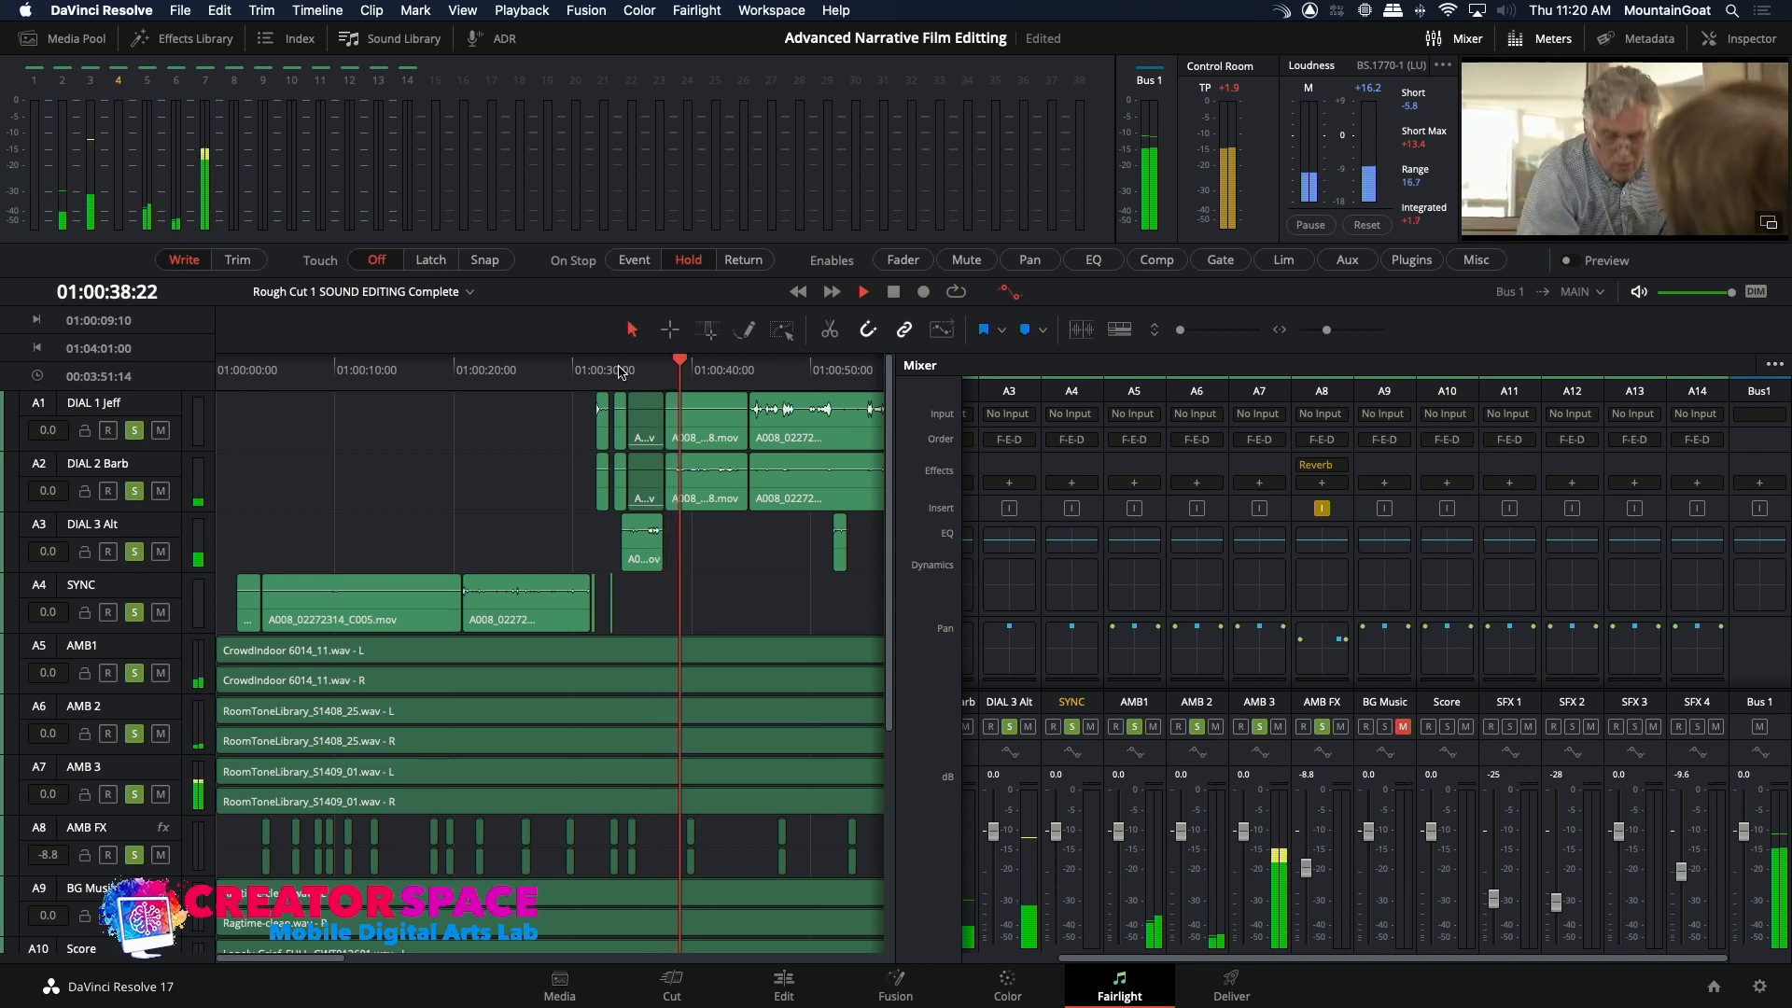
key(space)
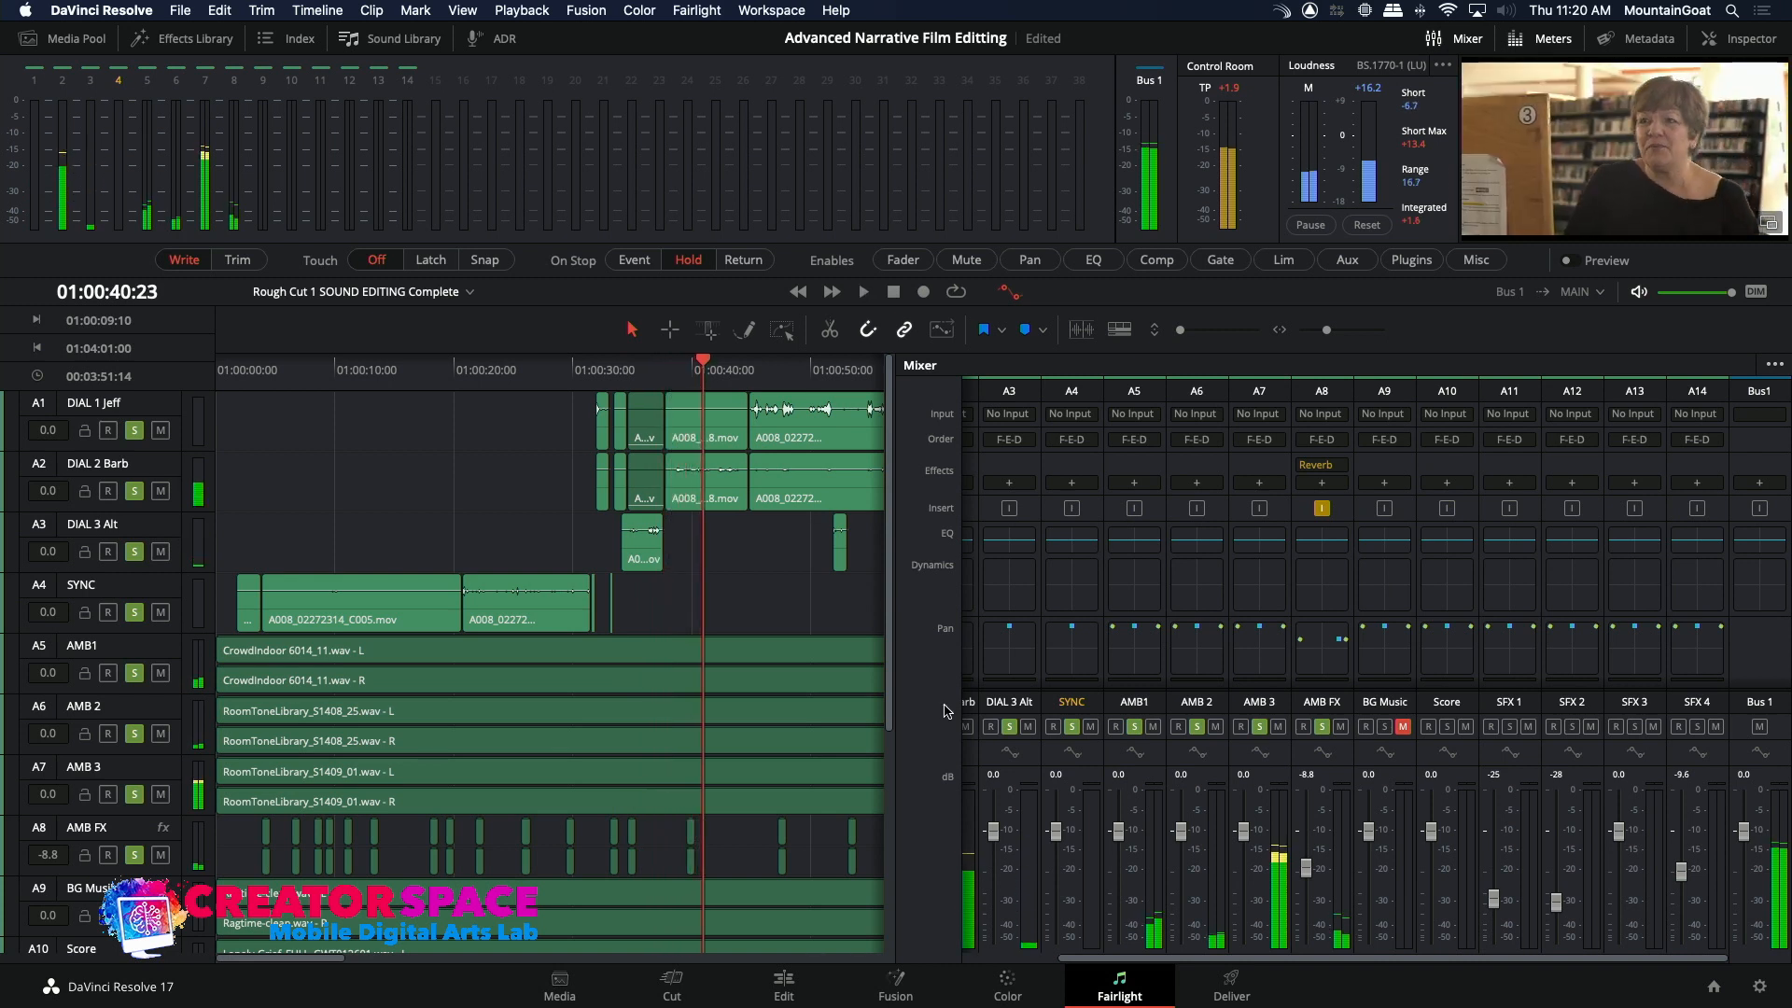
Step: Raise the DIAL 1, DIAL 2 and DIAL 3 channel faders to +3.9 dB
drag(1157, 963, 940, 947)
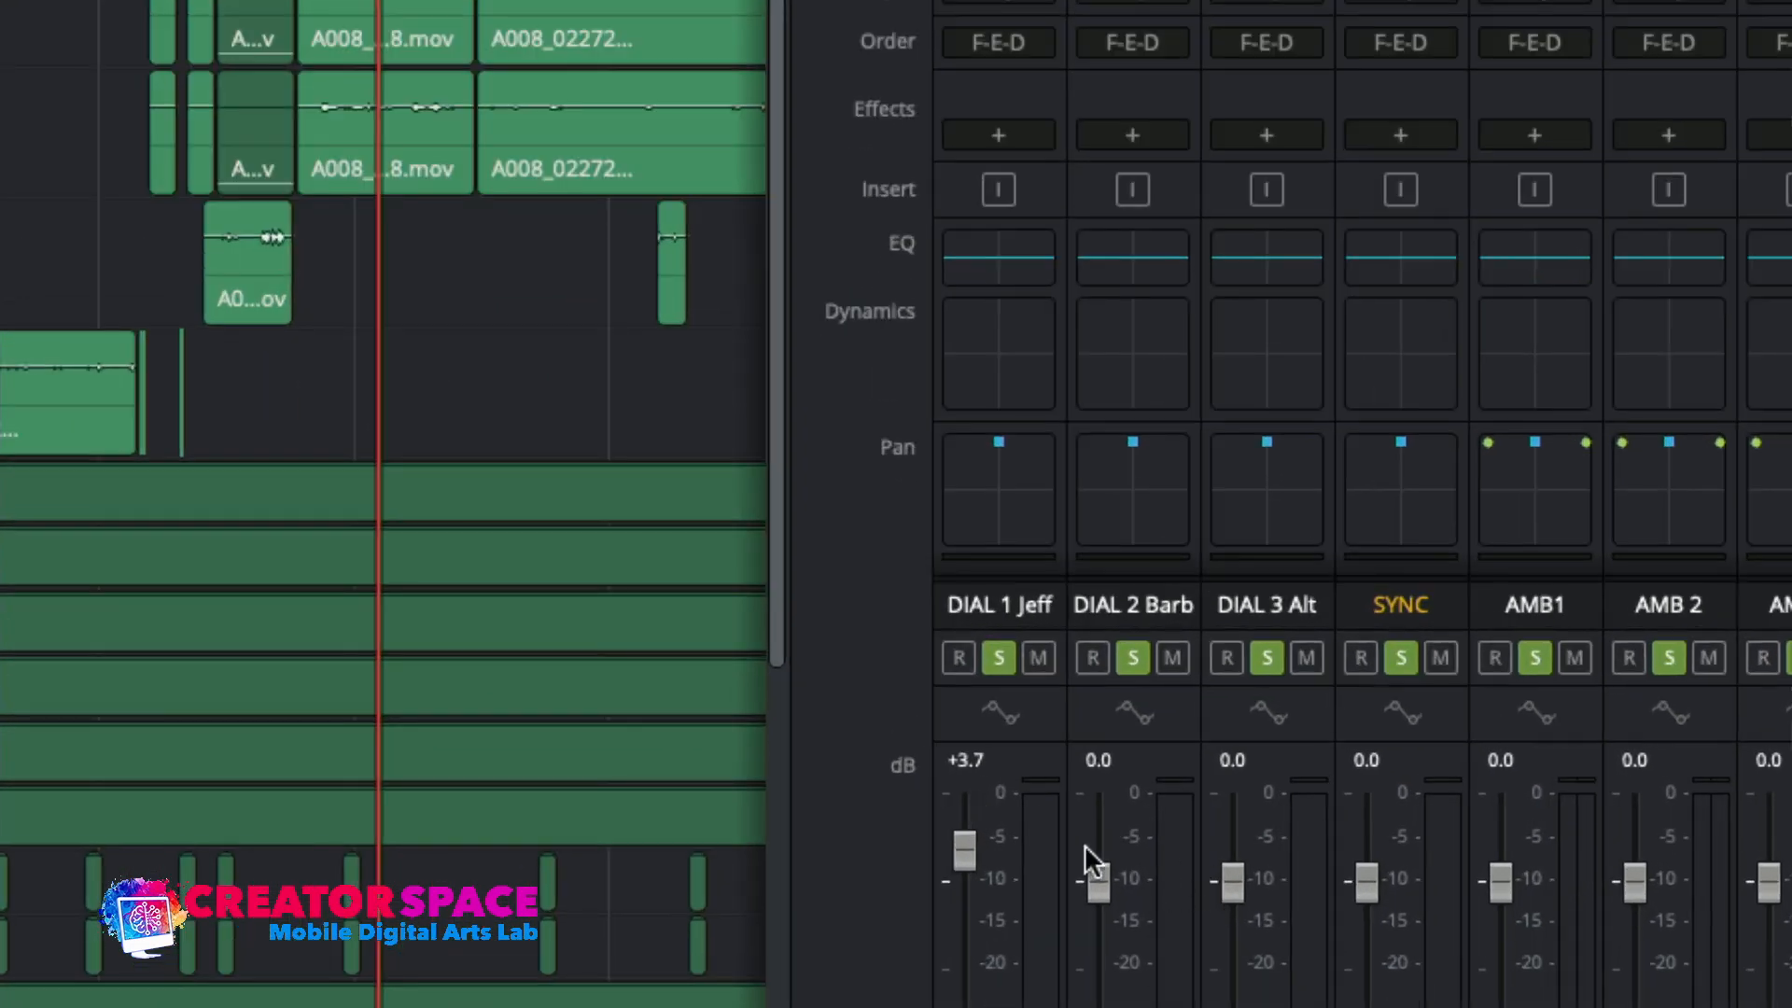
drag(1094, 869, 1095, 838)
drag(1233, 879, 1230, 842)
drag(957, 836, 957, 832)
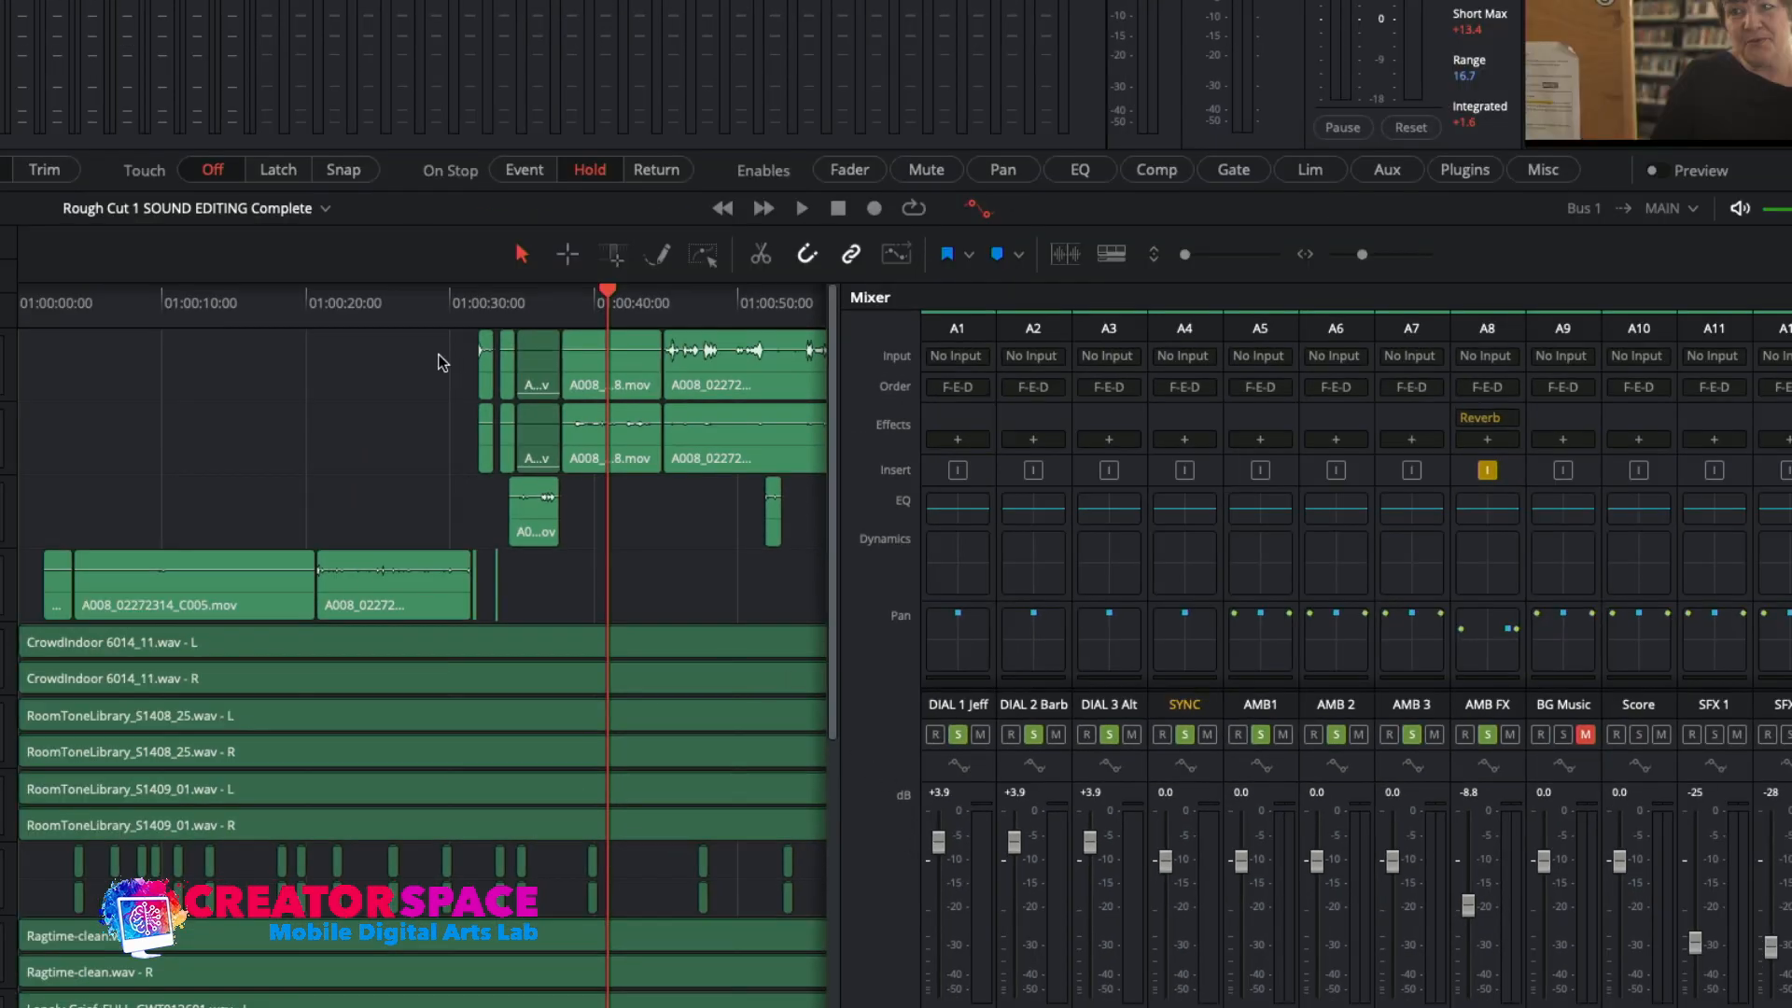
Step: Raise the SYNC channel fader to +3.0 dB and play the mix from about 01:00:17
click(472, 298)
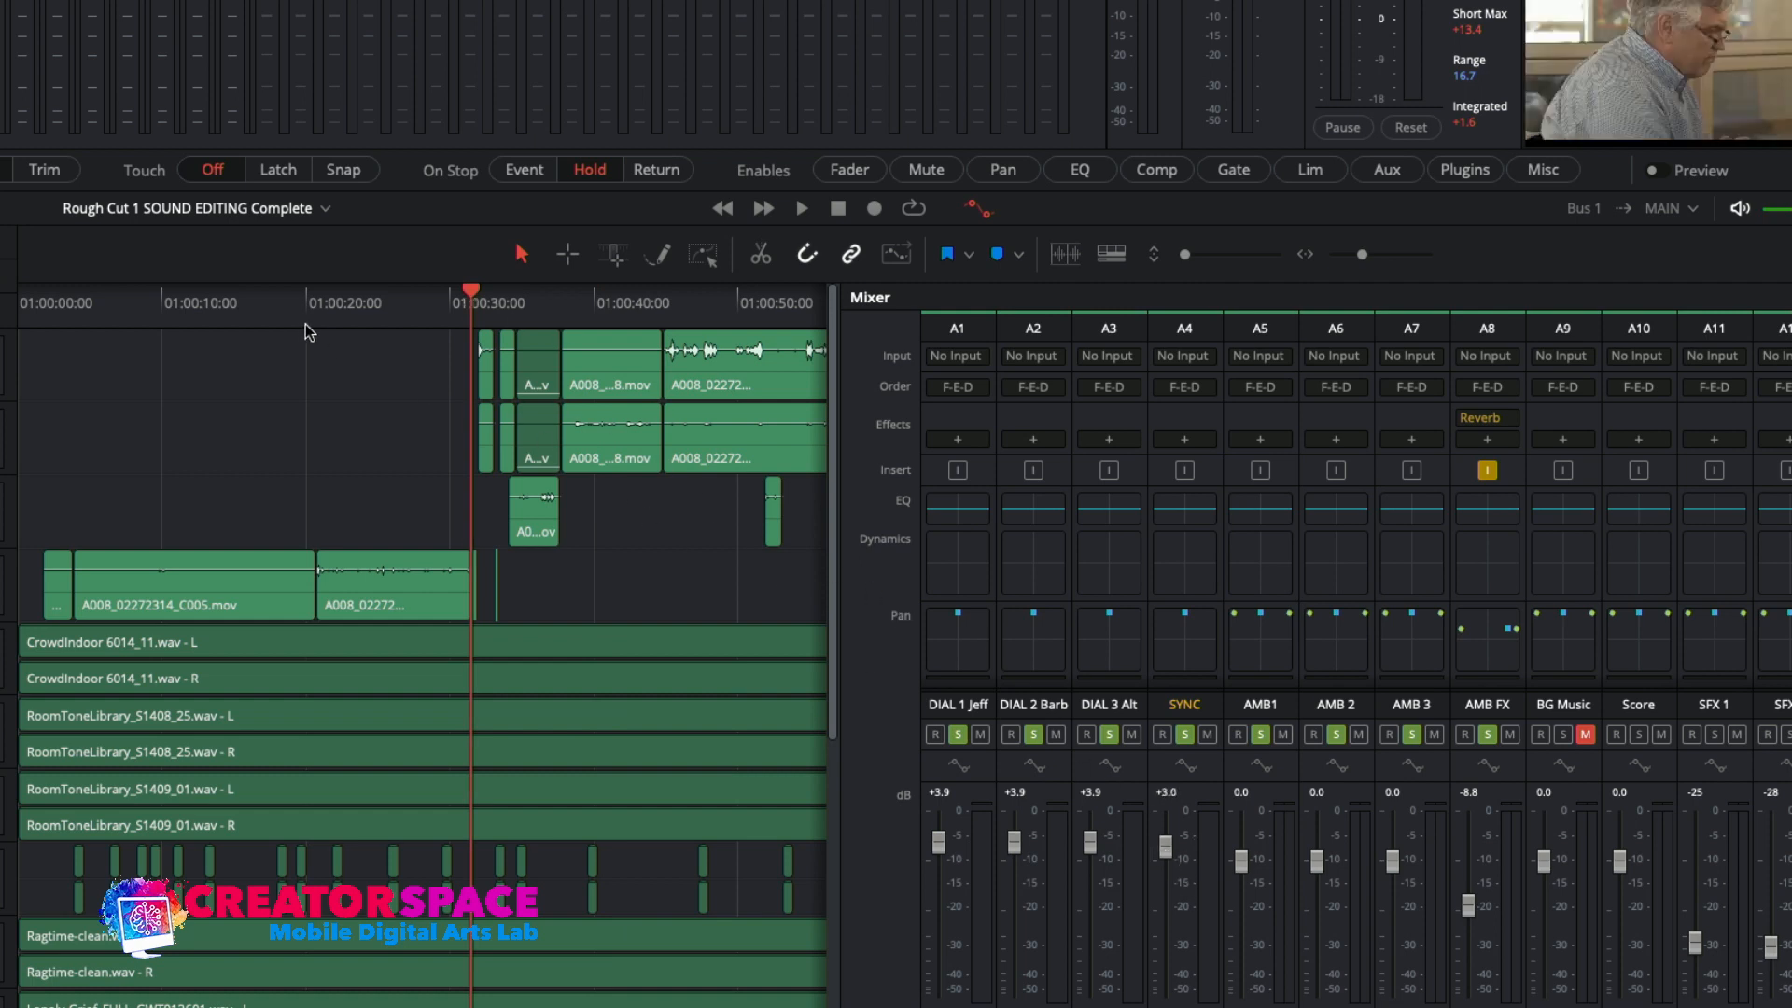
click(271, 311)
key(space)
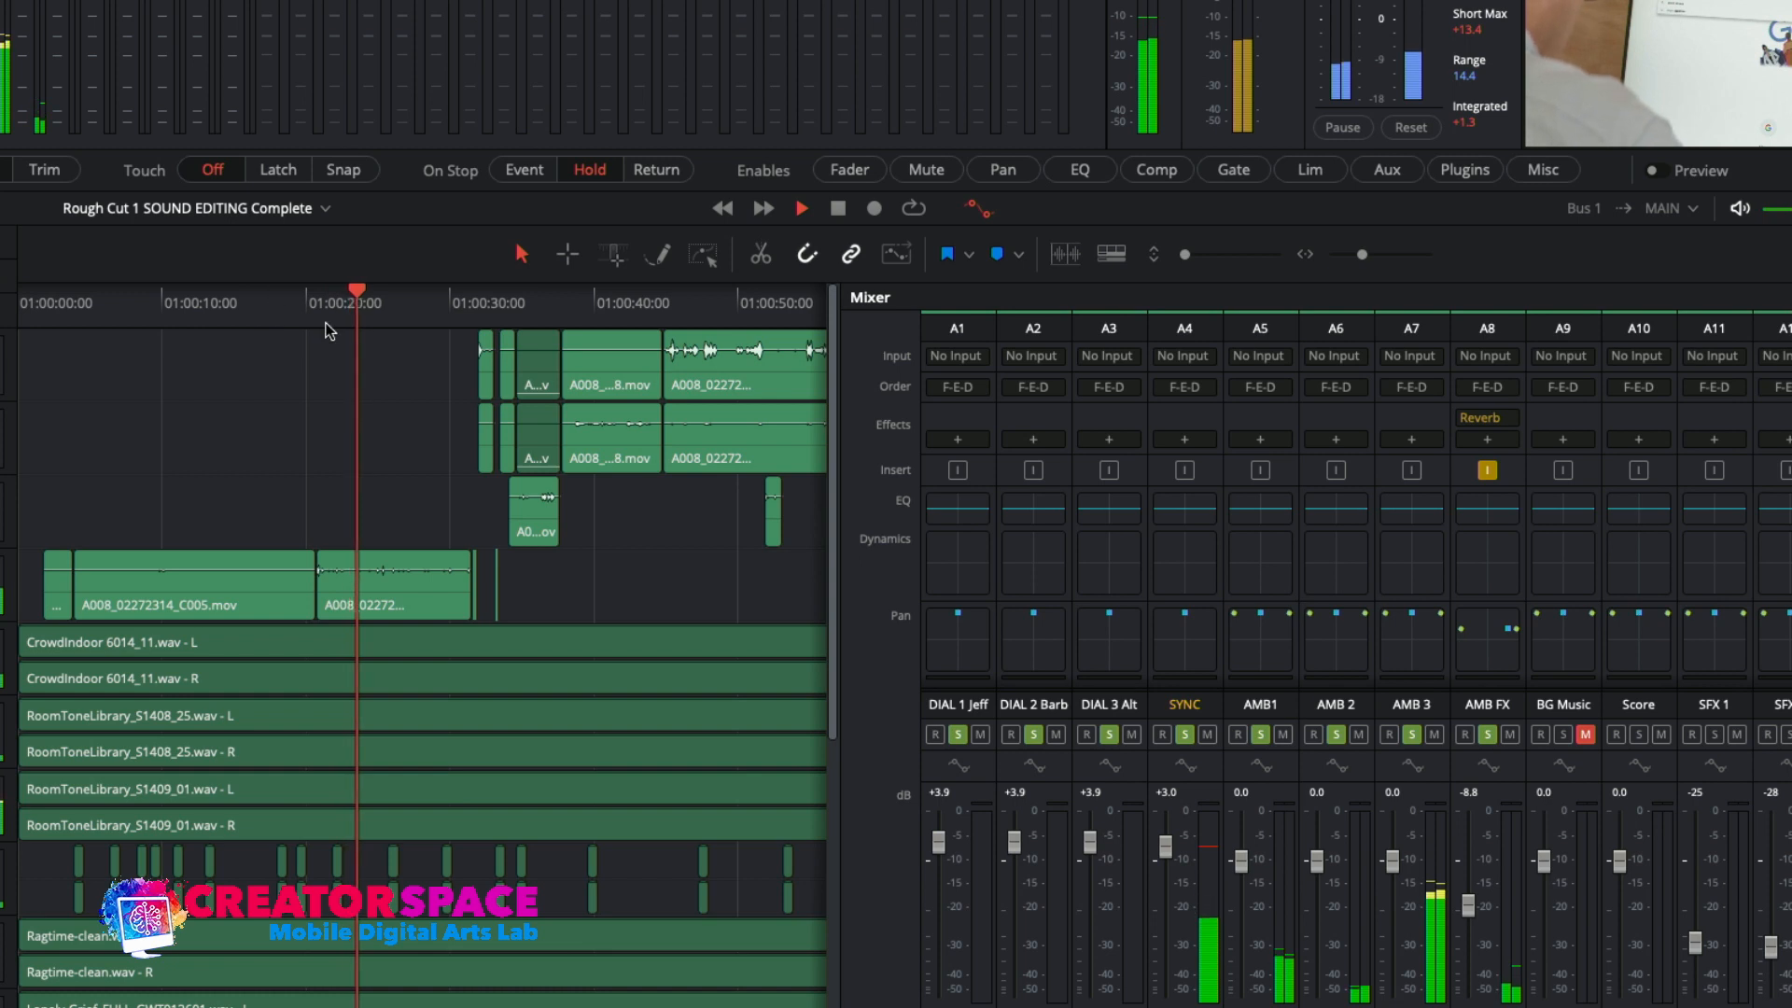
Step: Set the AMB FX fader to -18 dB, DIAL 1 to +2.5 dB and DIAL 2 to +6.2 dB, and replay from about 01:00:31
key(space)
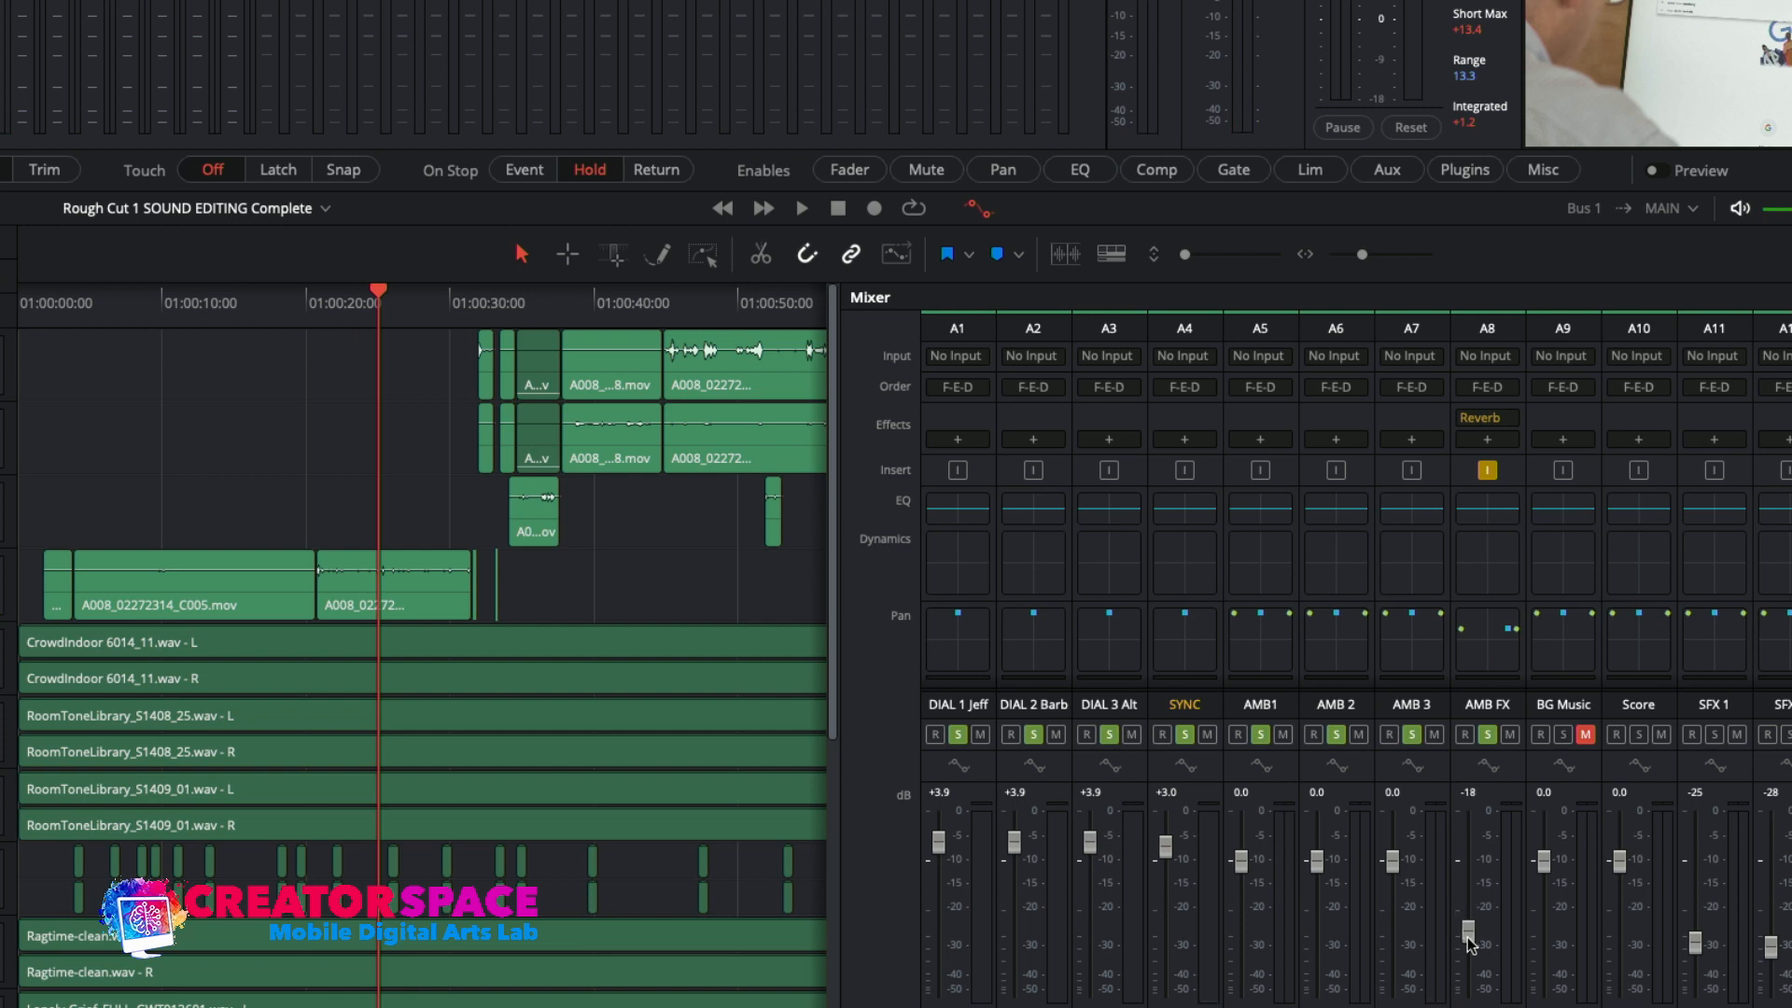
key(space)
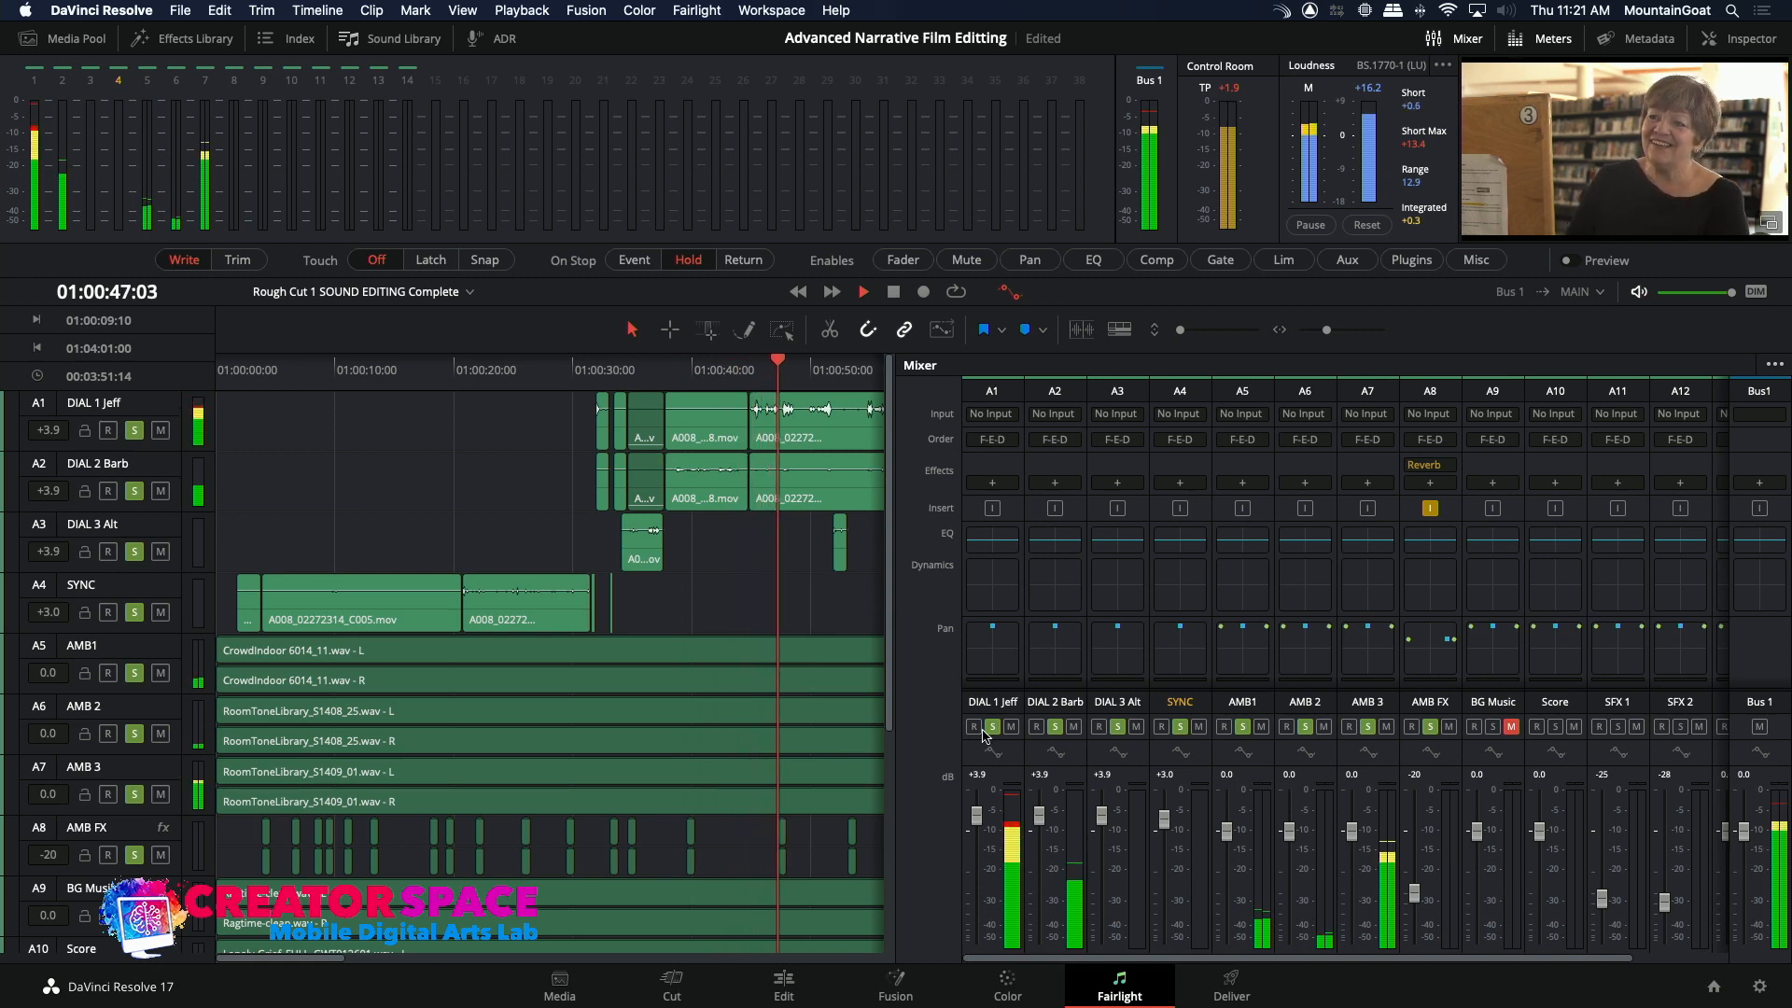
key(space)
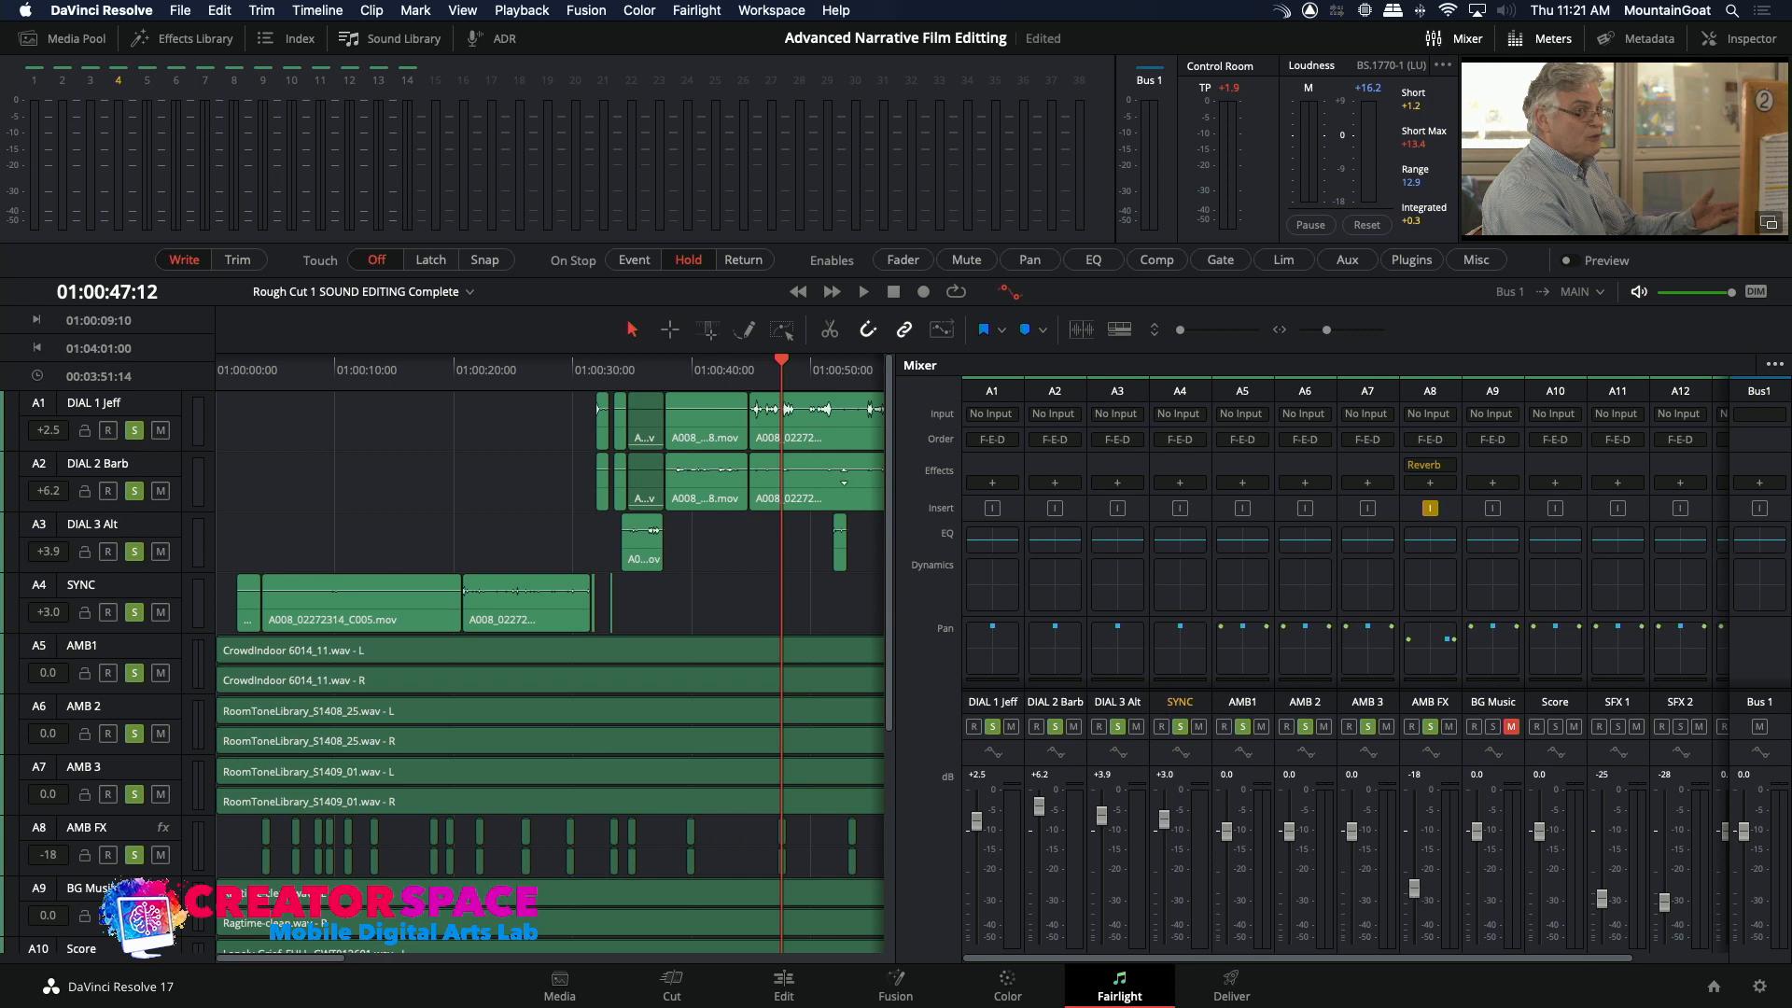
click(588, 371)
key(space)
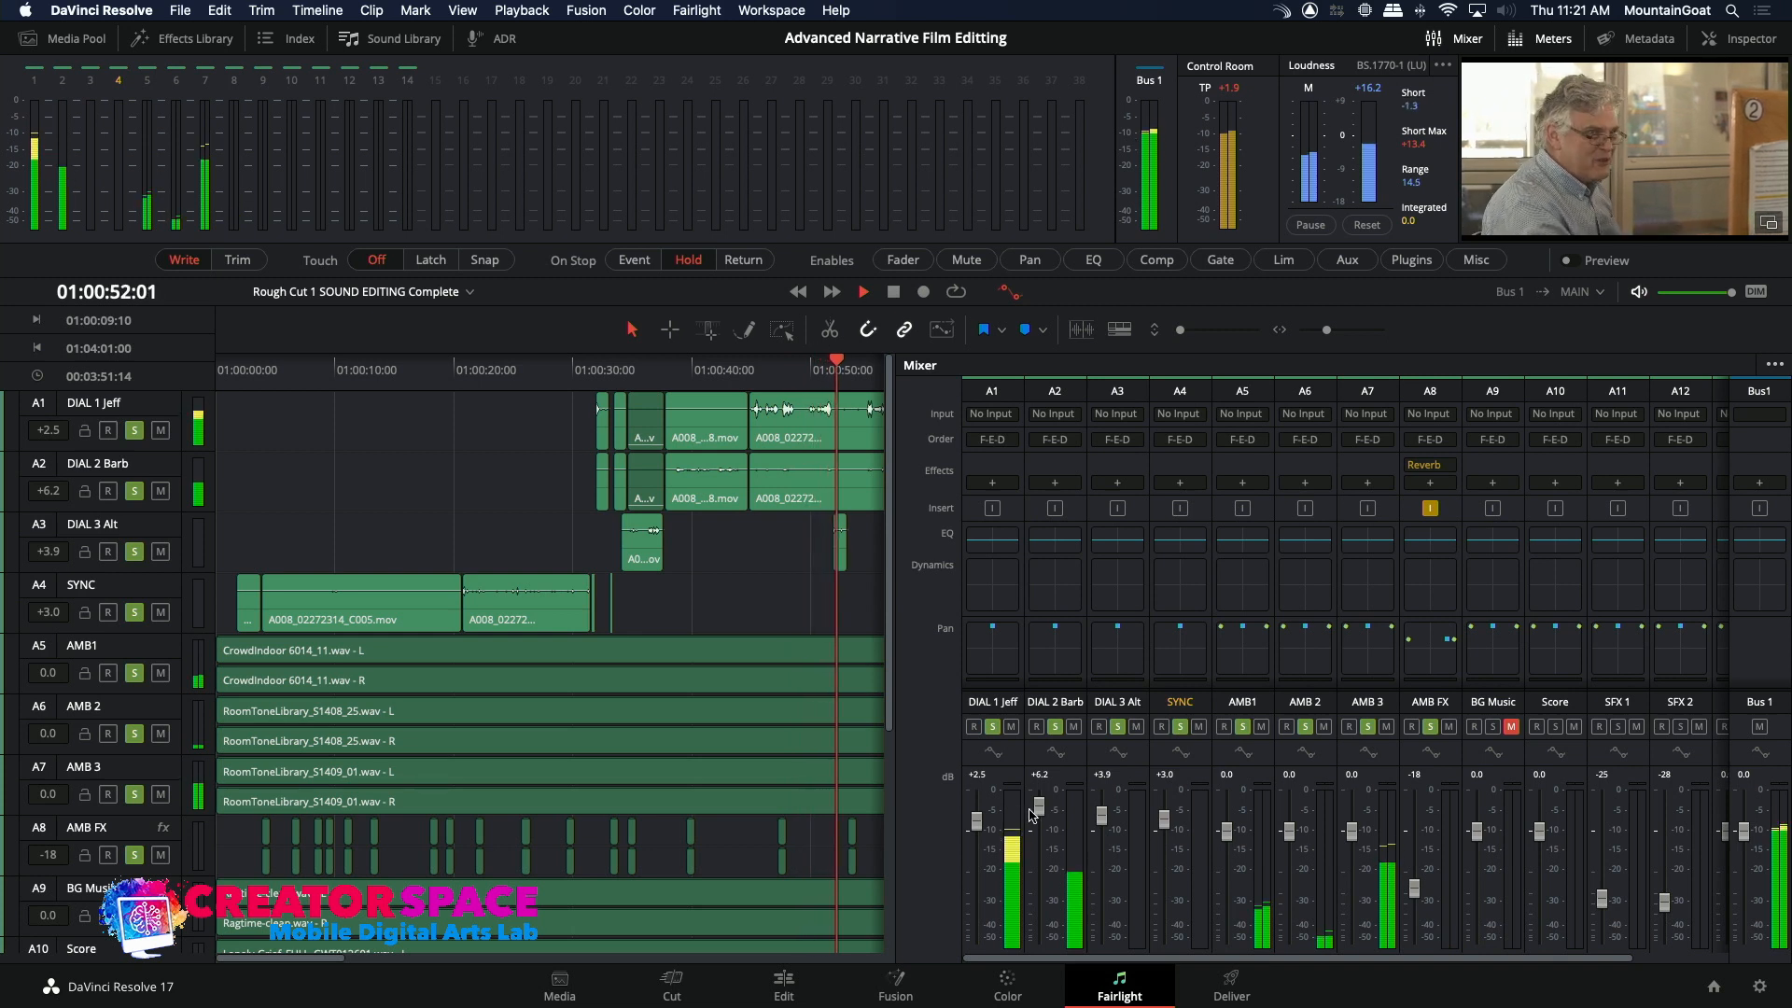
Step: Set the DIAL 1 fader to +2.3 dB and DIAL 2 to +7.2 dB, and play the dialogue on to about 01:01:14
key(space)
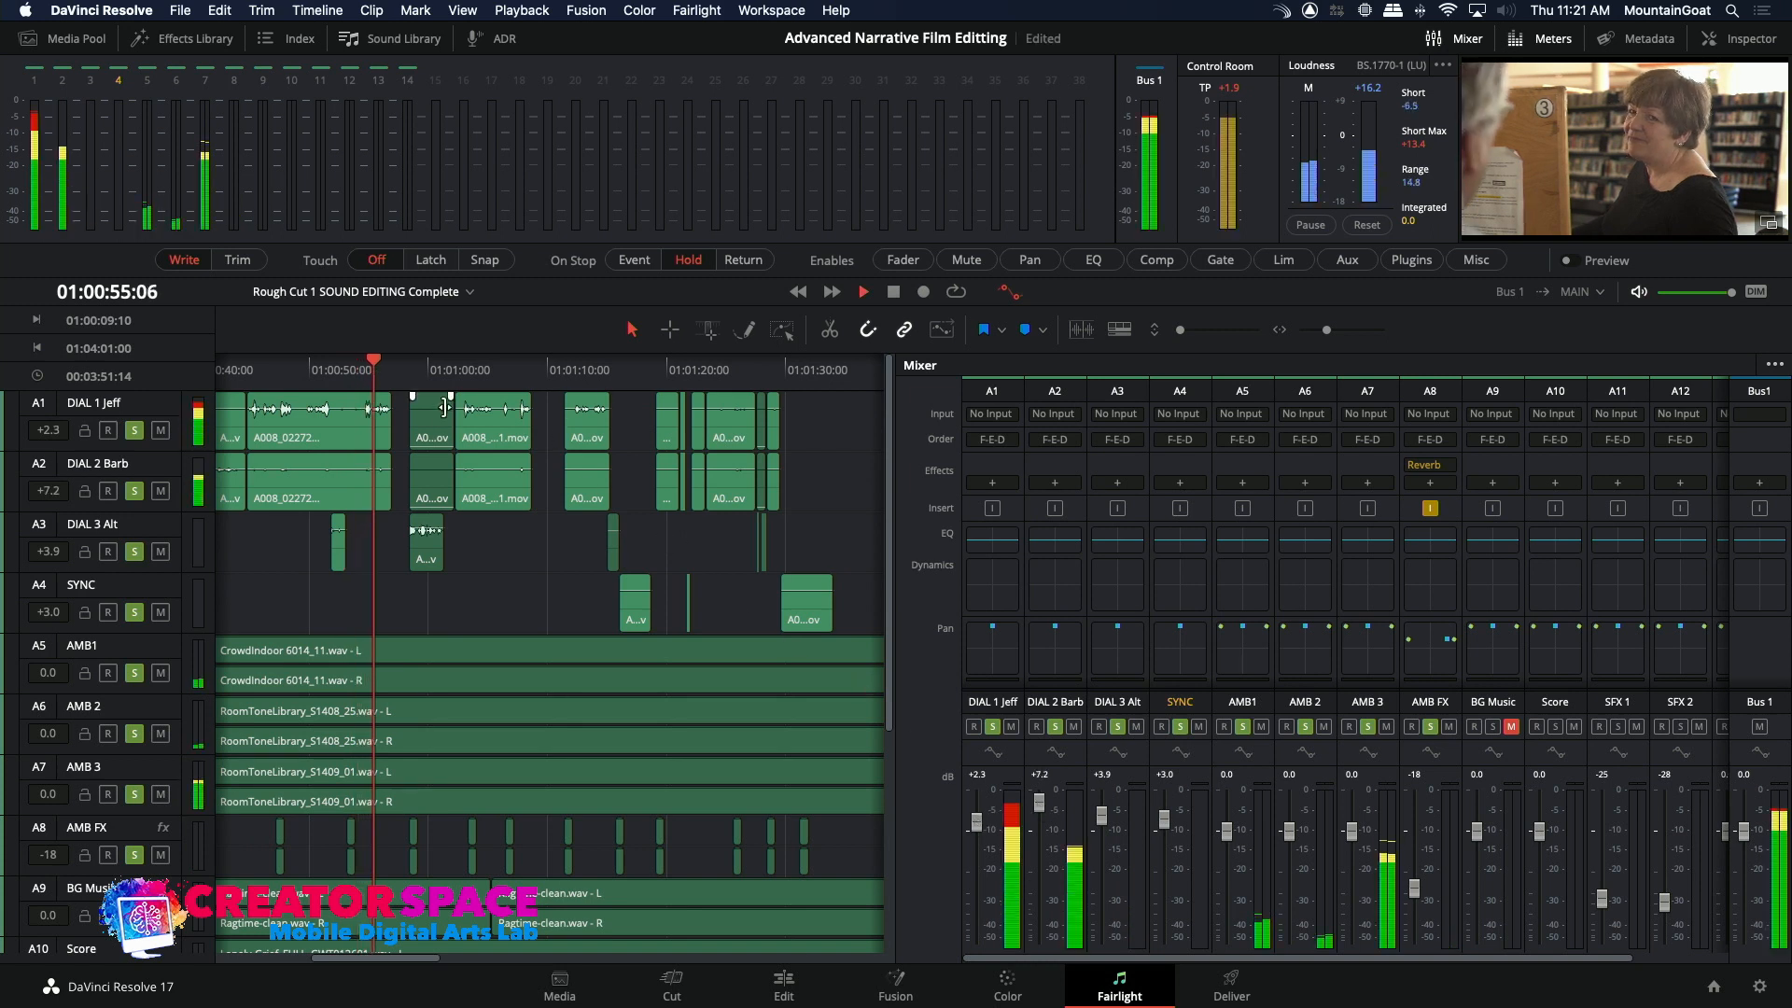
key(space)
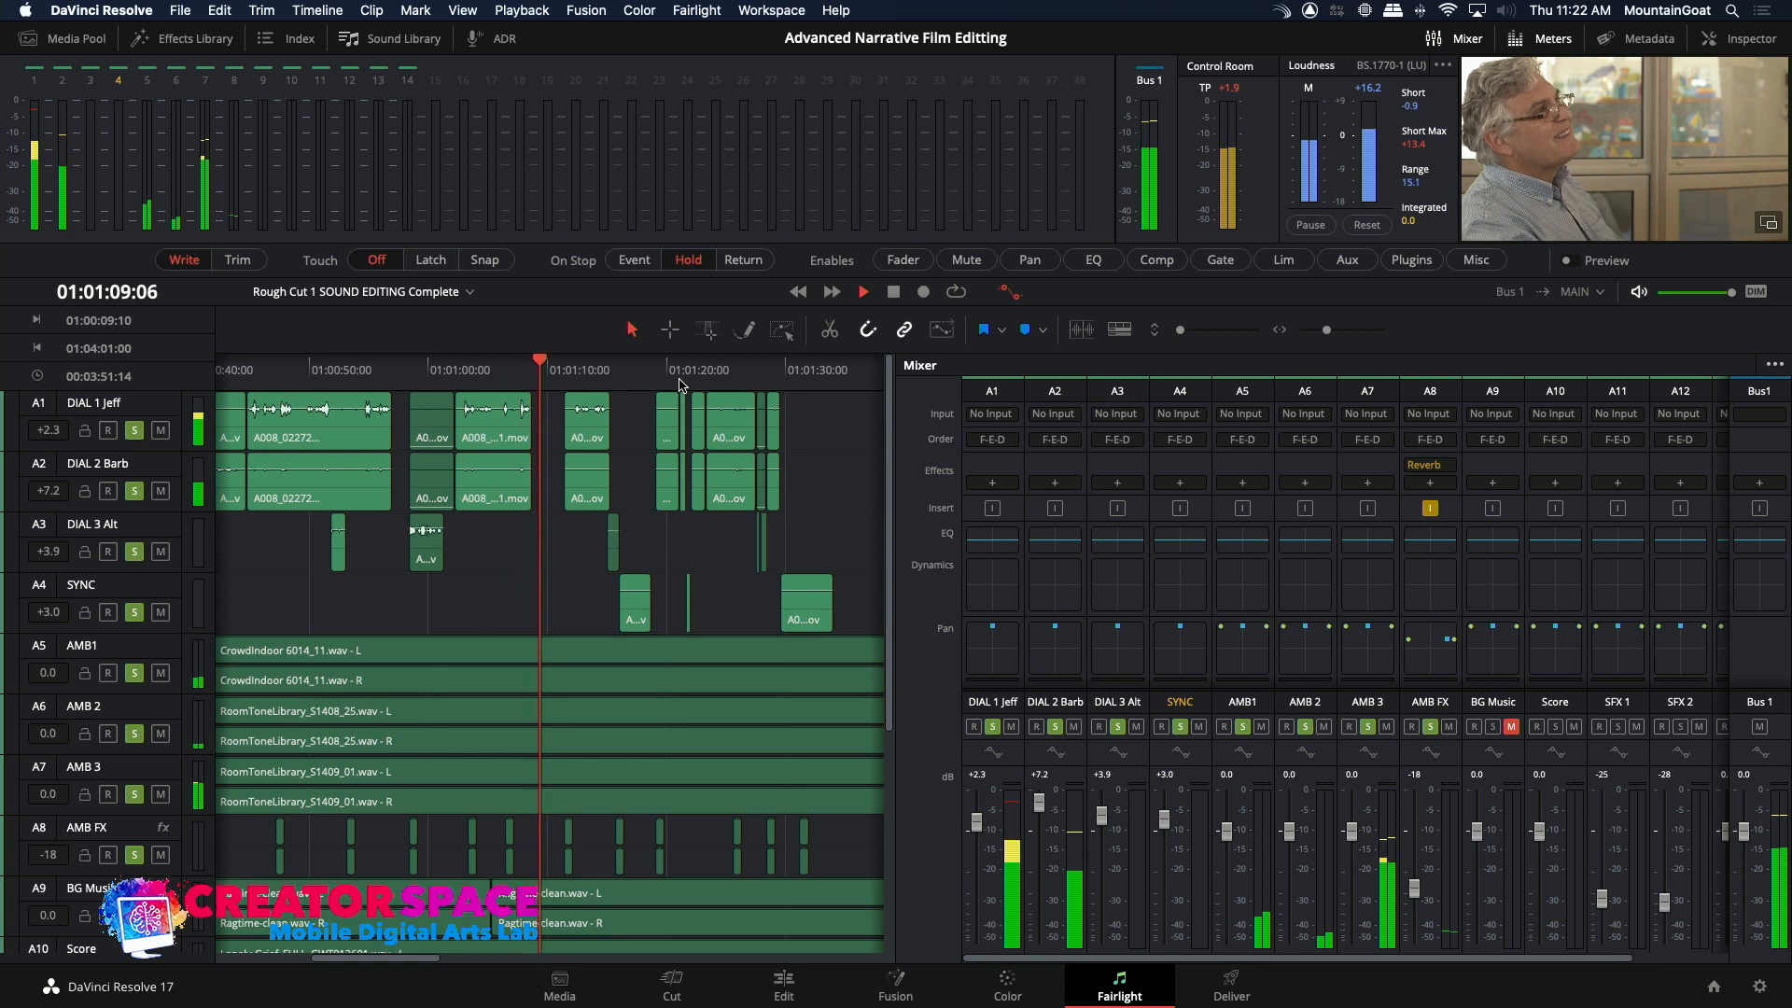
key(space)
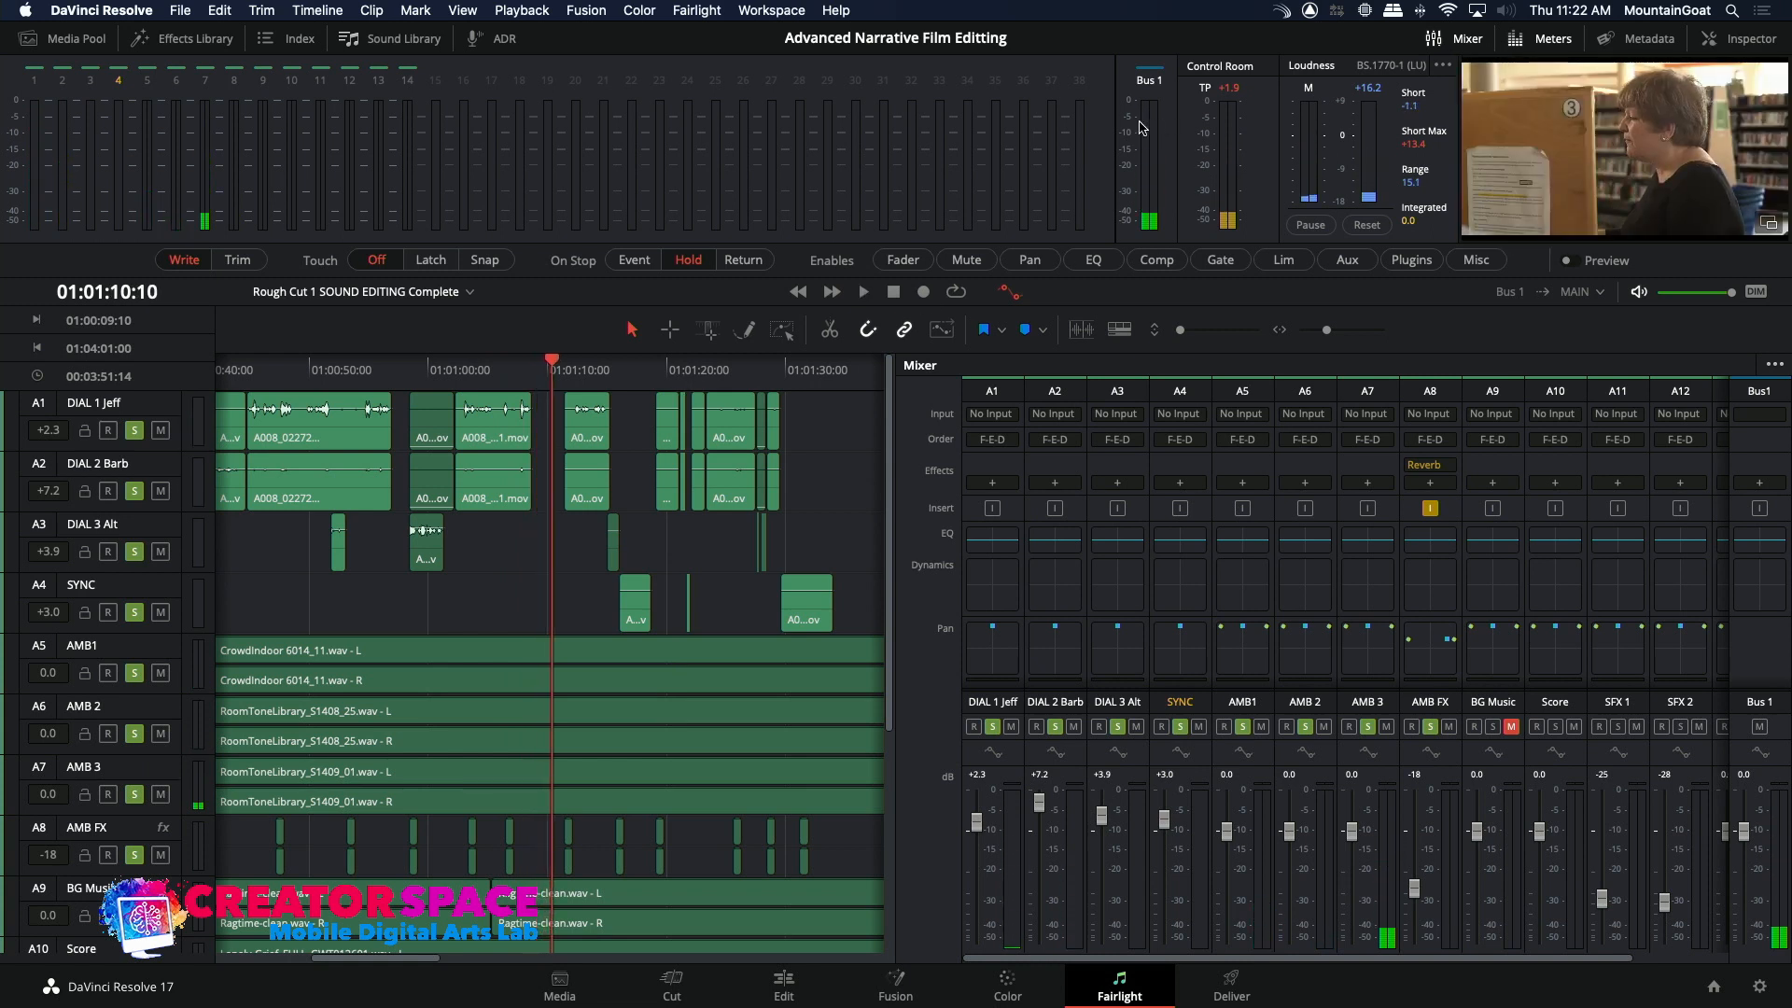
key(space)
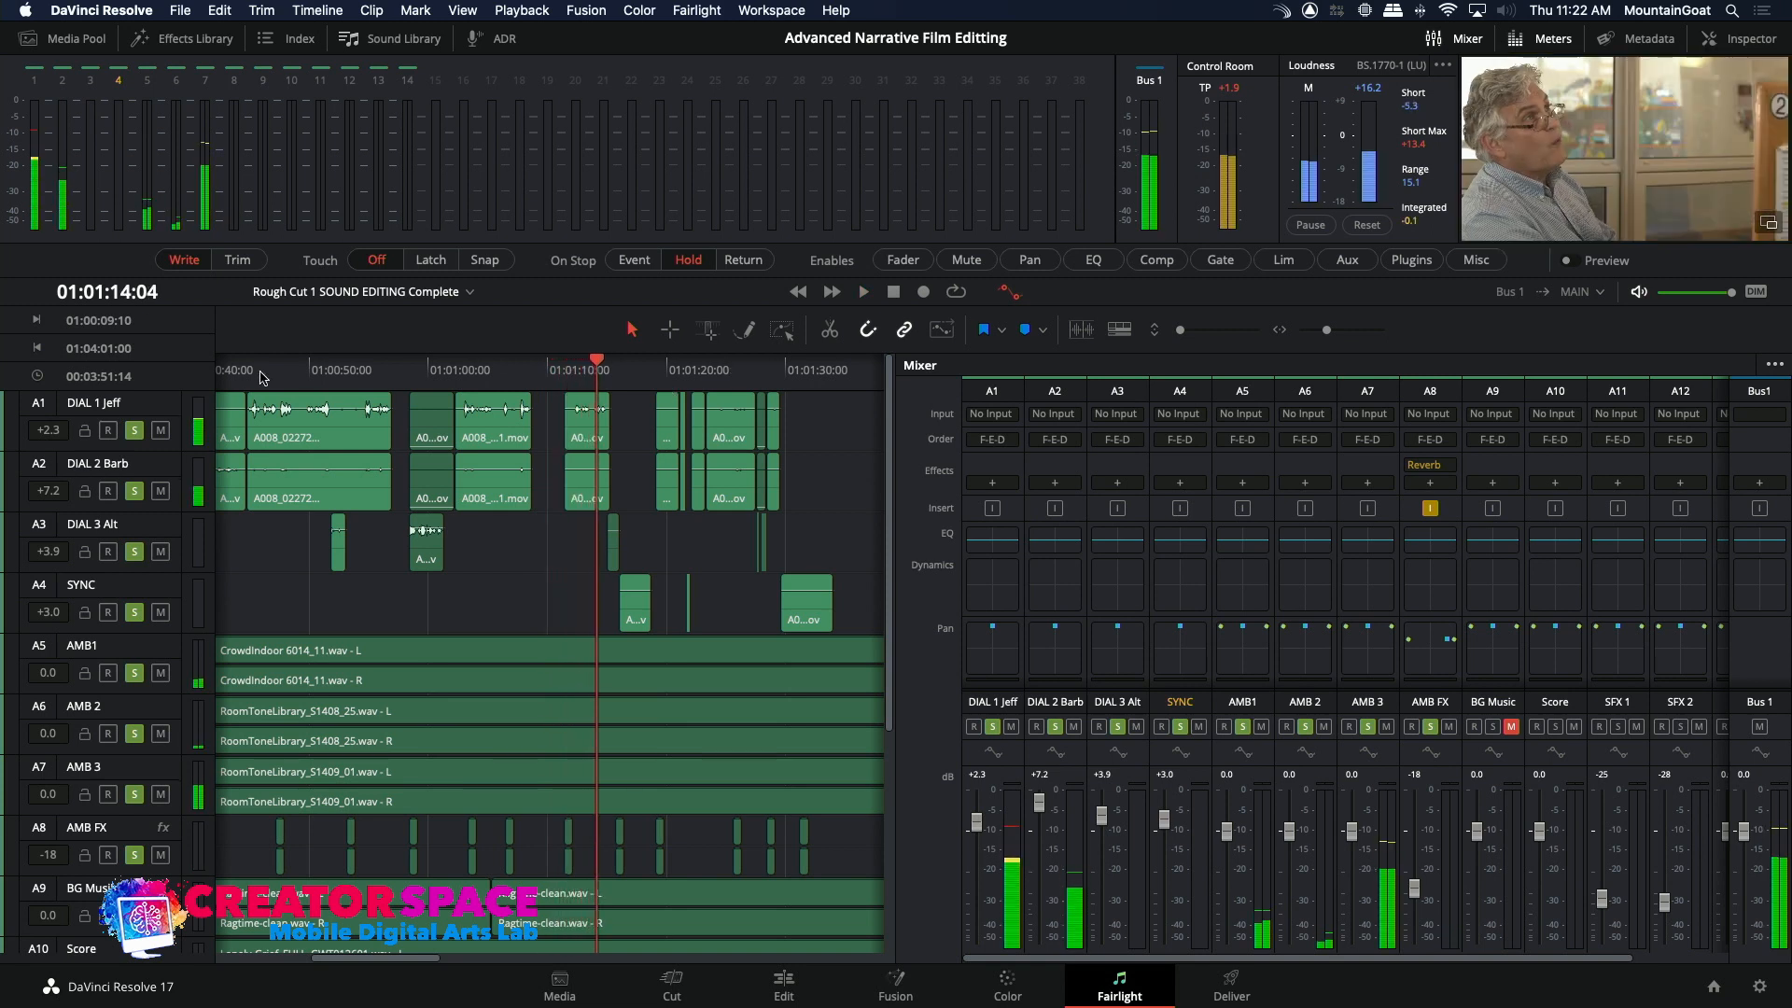
Step: Replay from about 01:00:46, lower the gain of the DIAL 1 clip at 01:00:52 to -6.7 dB and listen again
click(261, 377)
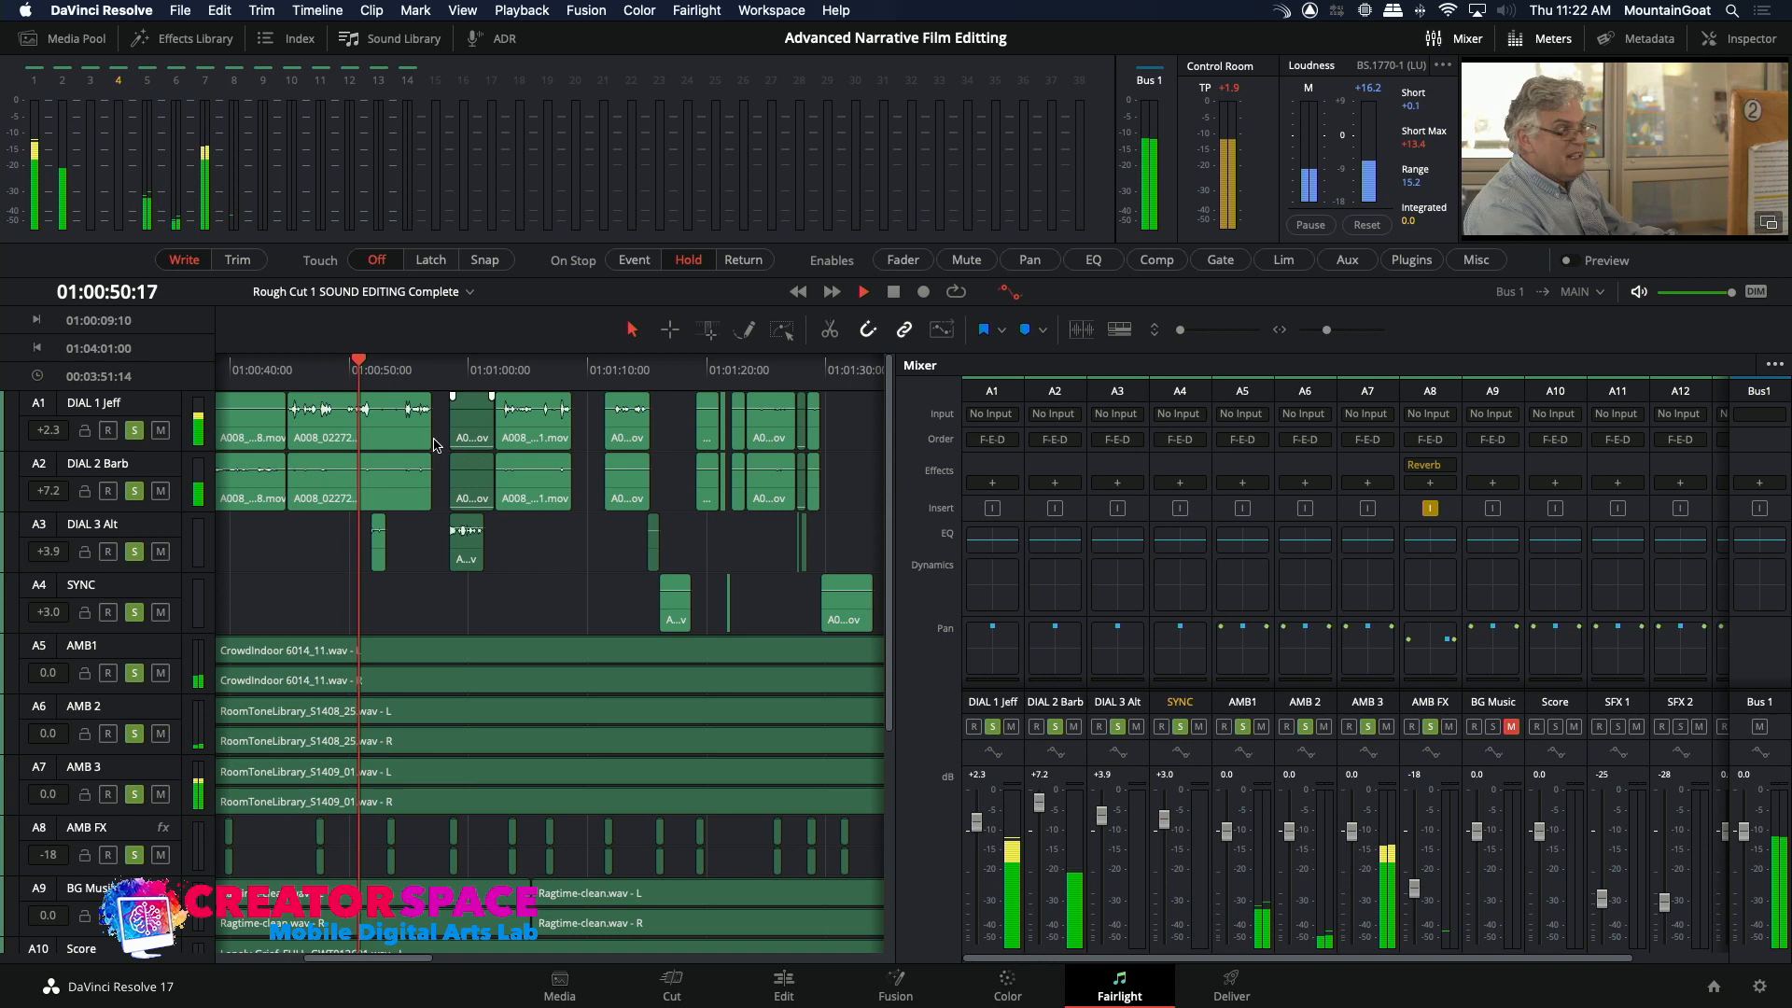
key(space)
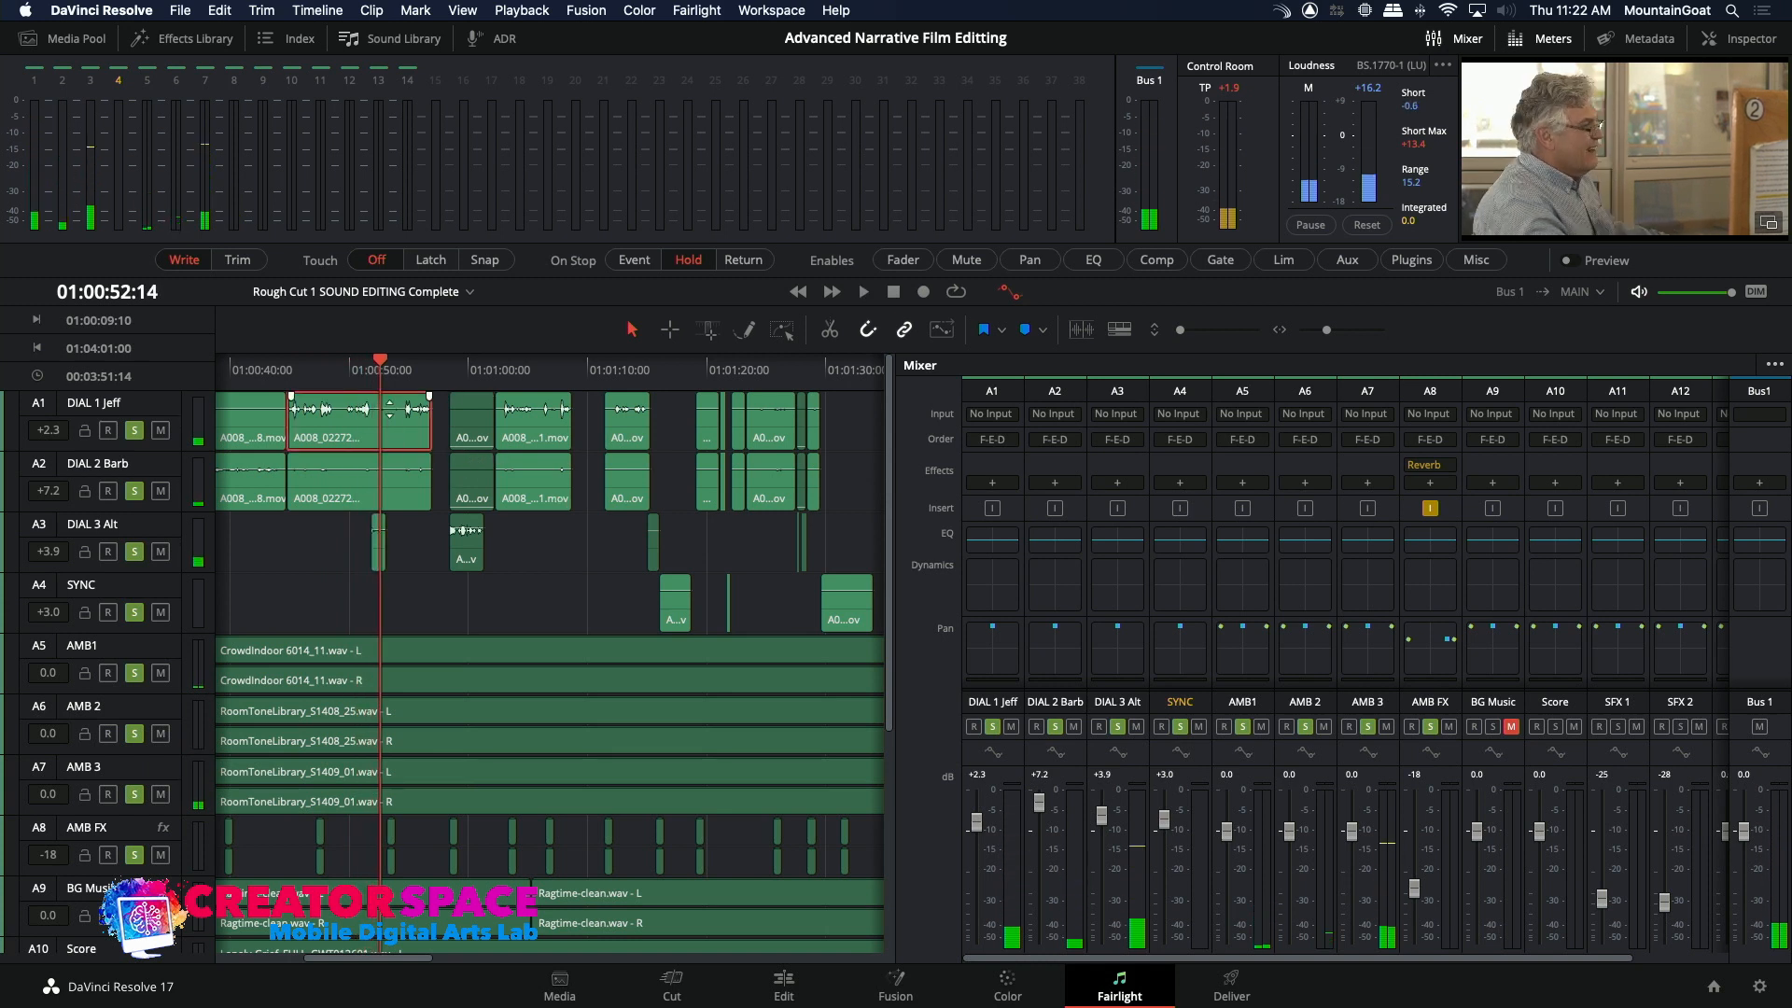
drag(389, 409, 390, 413)
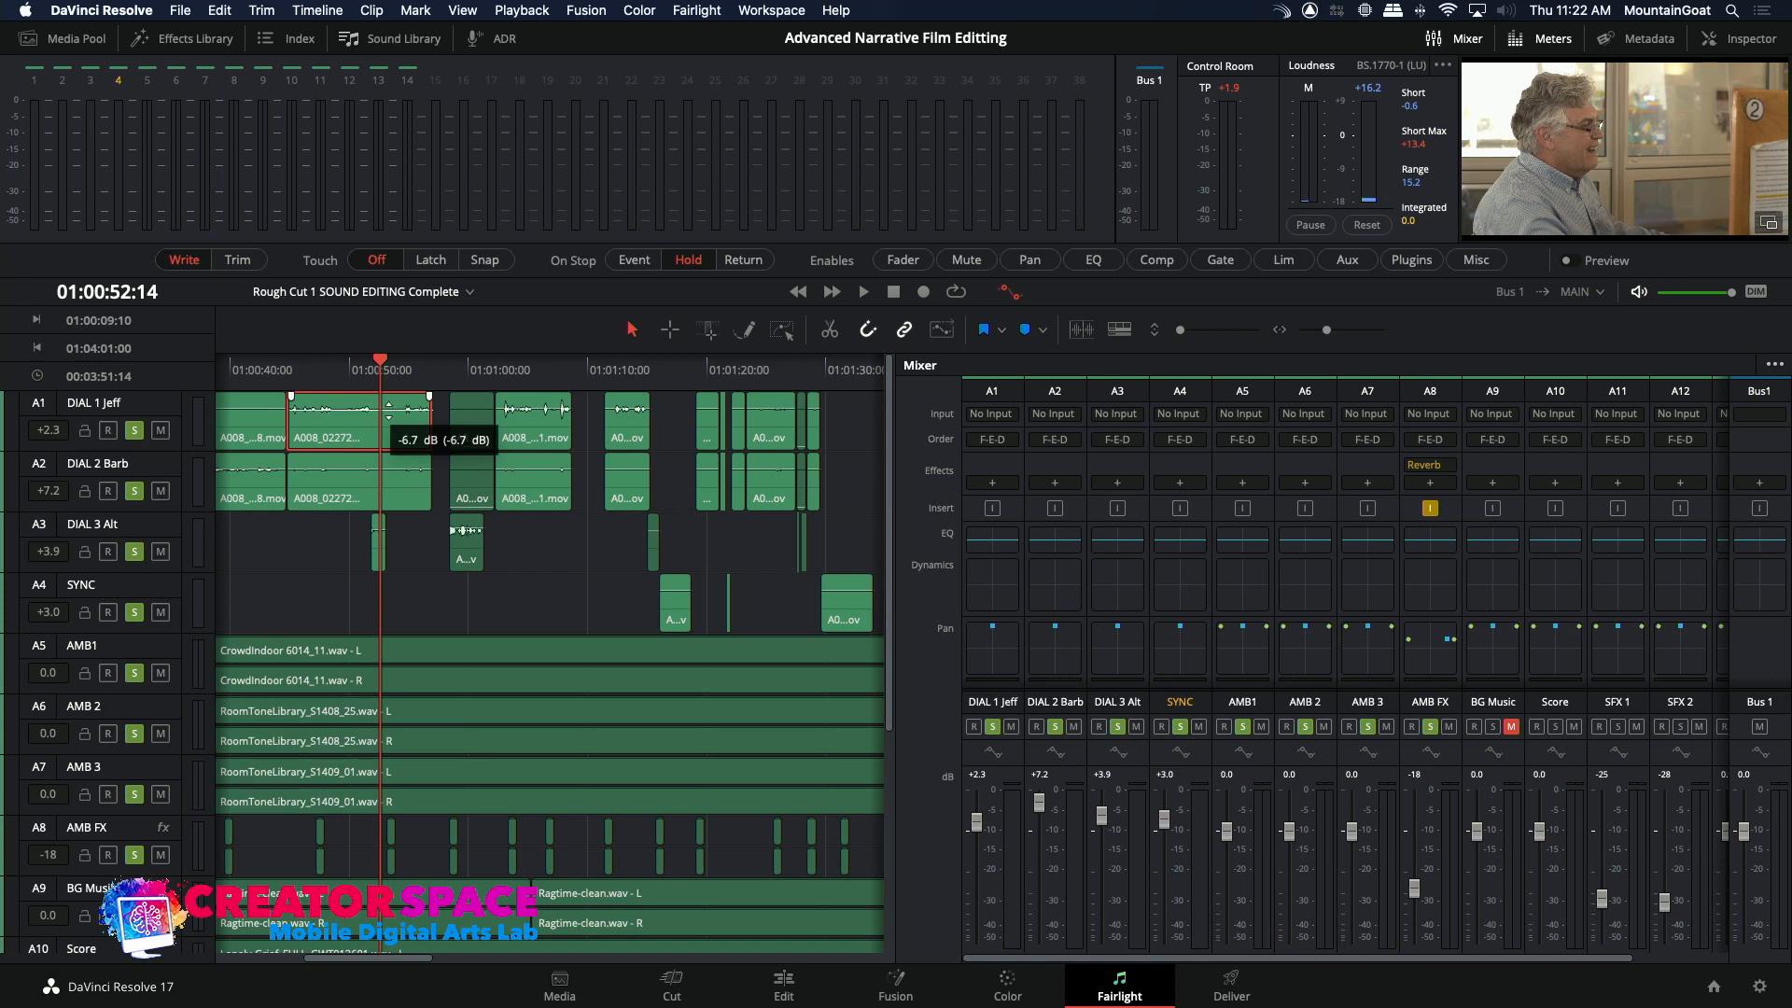
click(295, 364)
key(space)
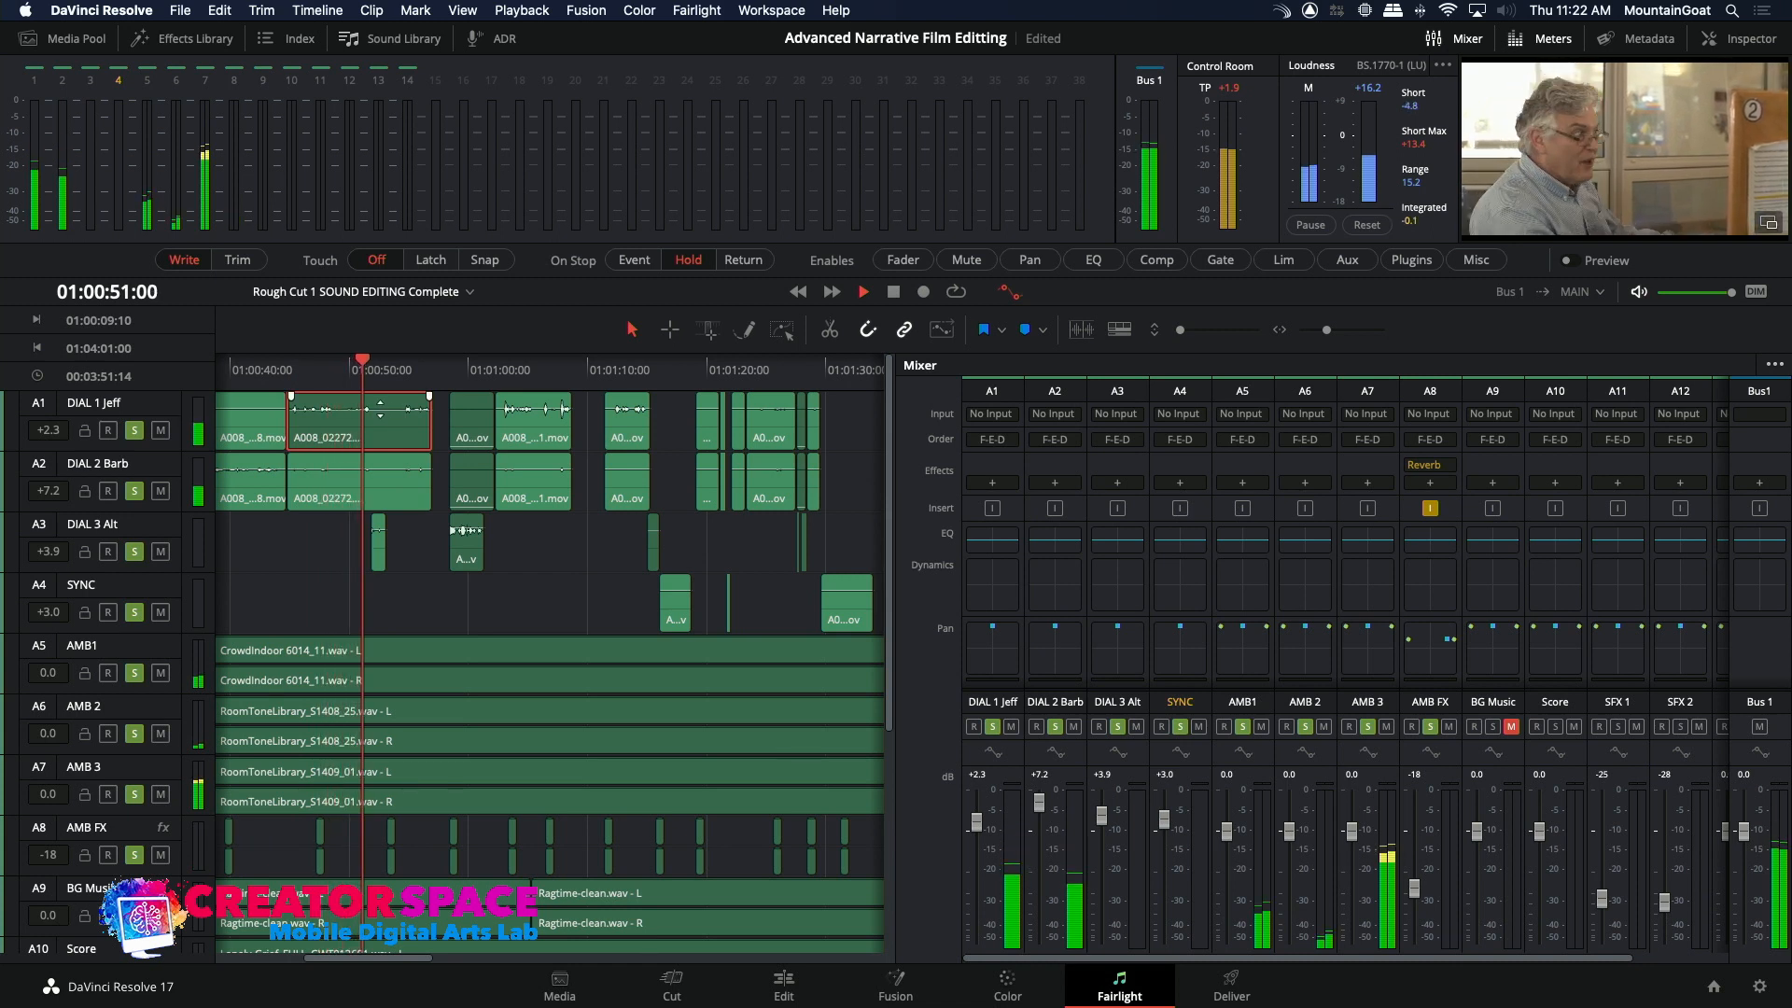
Step: Set the gain of the DIAL 1 clip at 01:00:52 to about -1.8 dB and play it
key(space)
drag(379, 407, 380, 404)
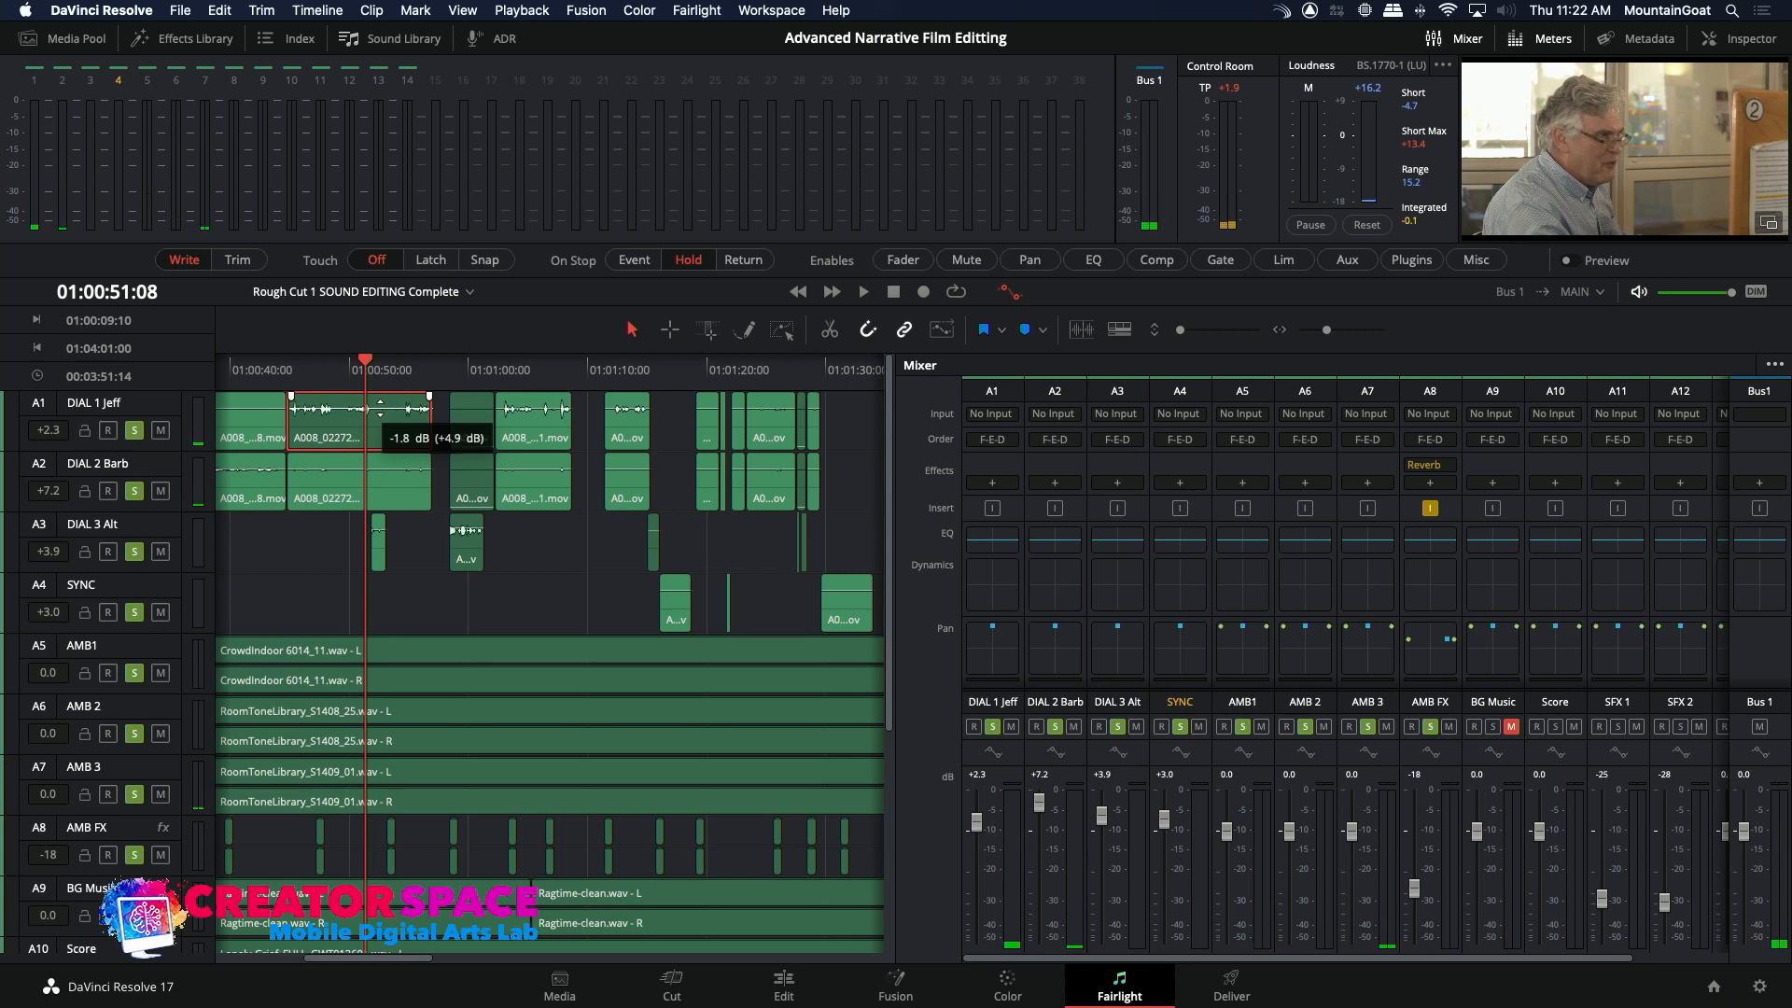
key(space)
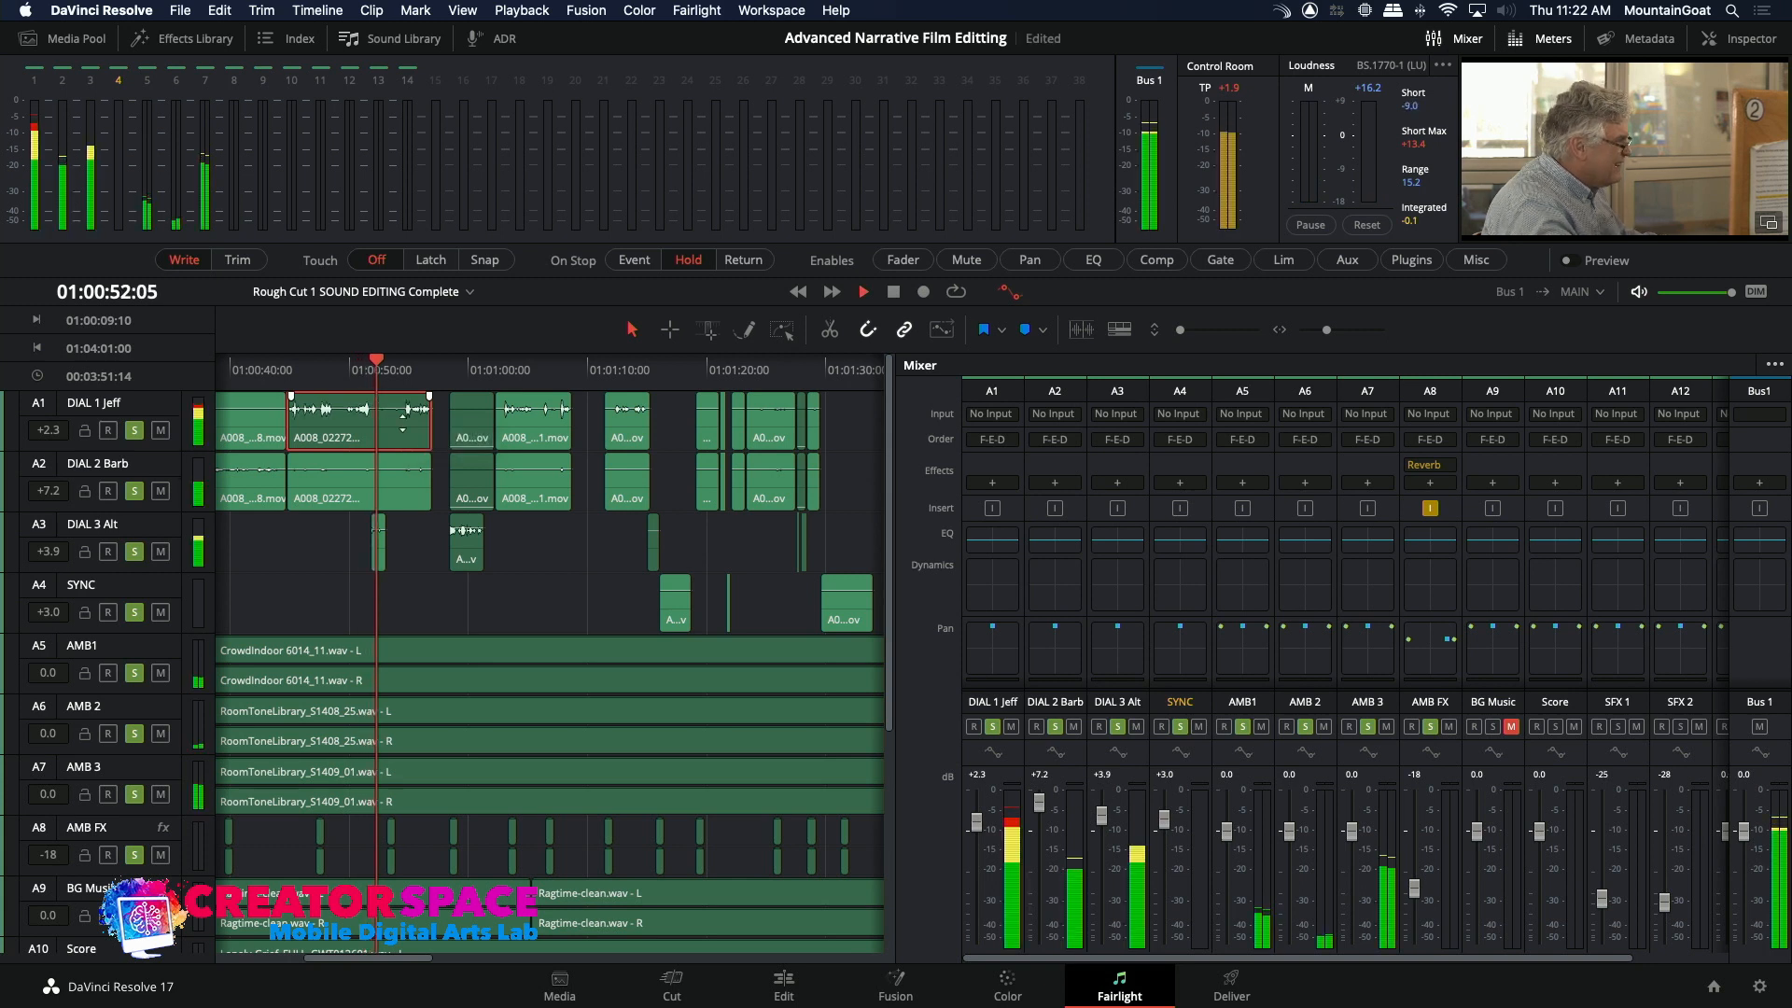
key(space)
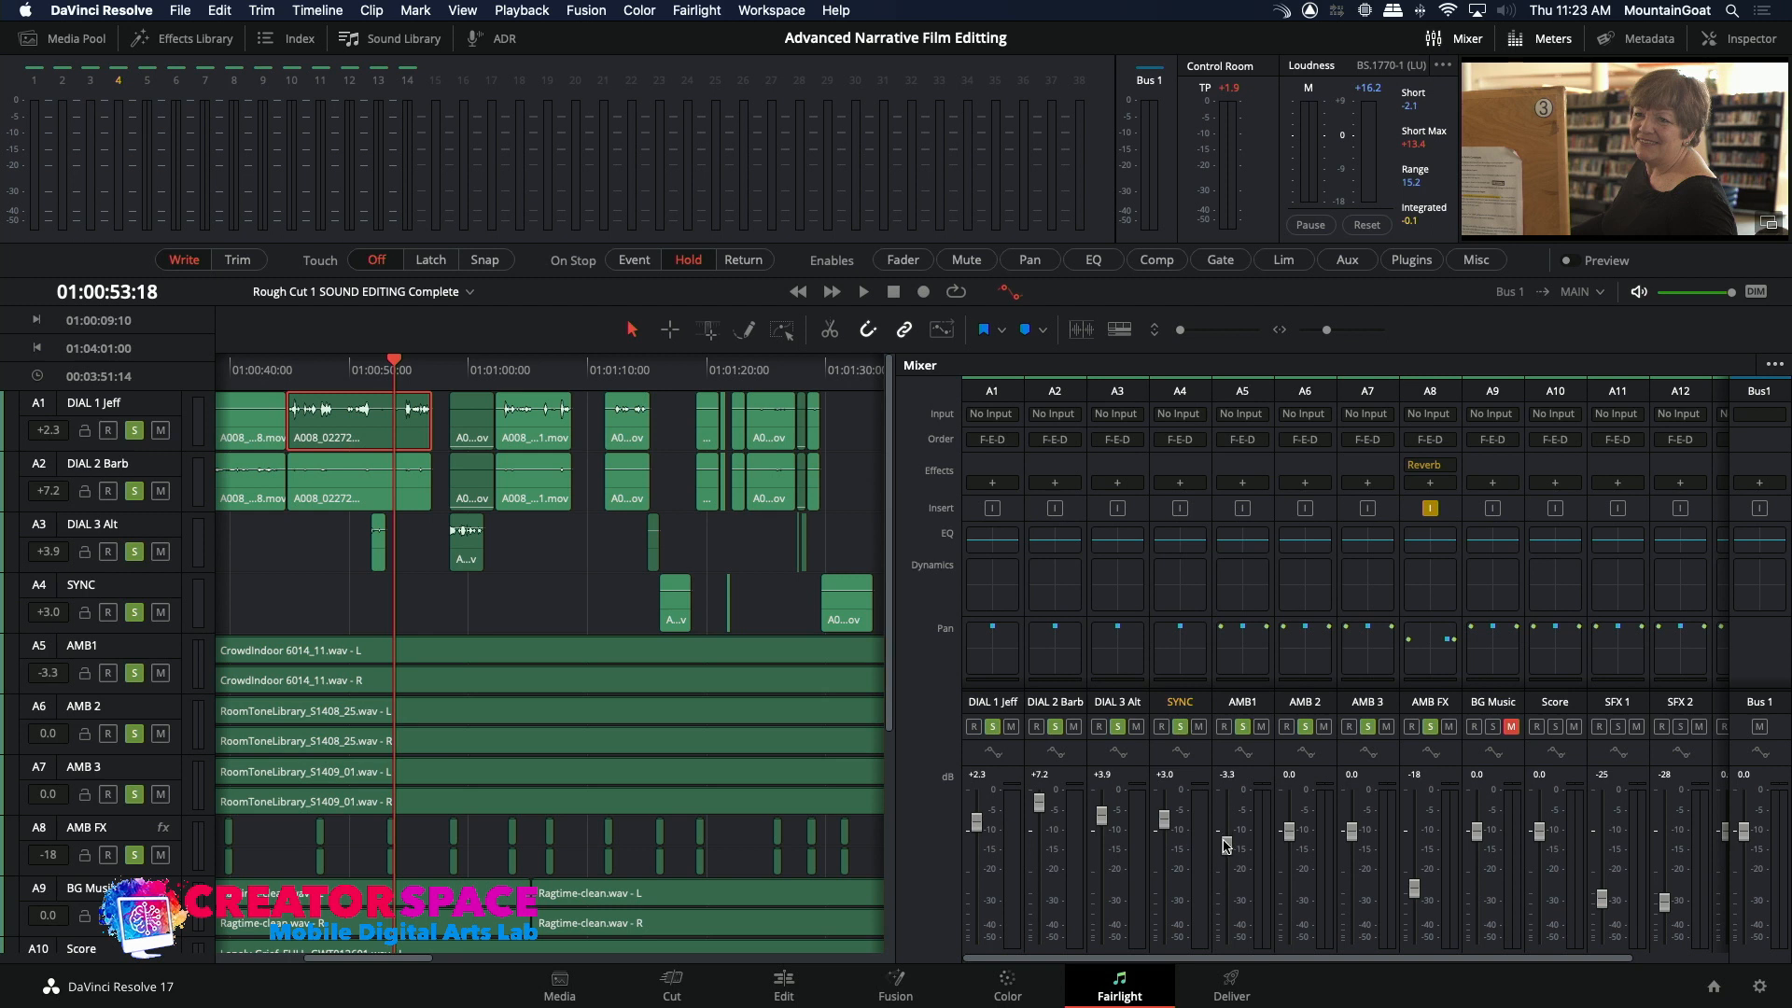
Step: Play the mix from 01:00:43:05 and set the AMB1 channel fader to -2.4 dB
click(268, 374)
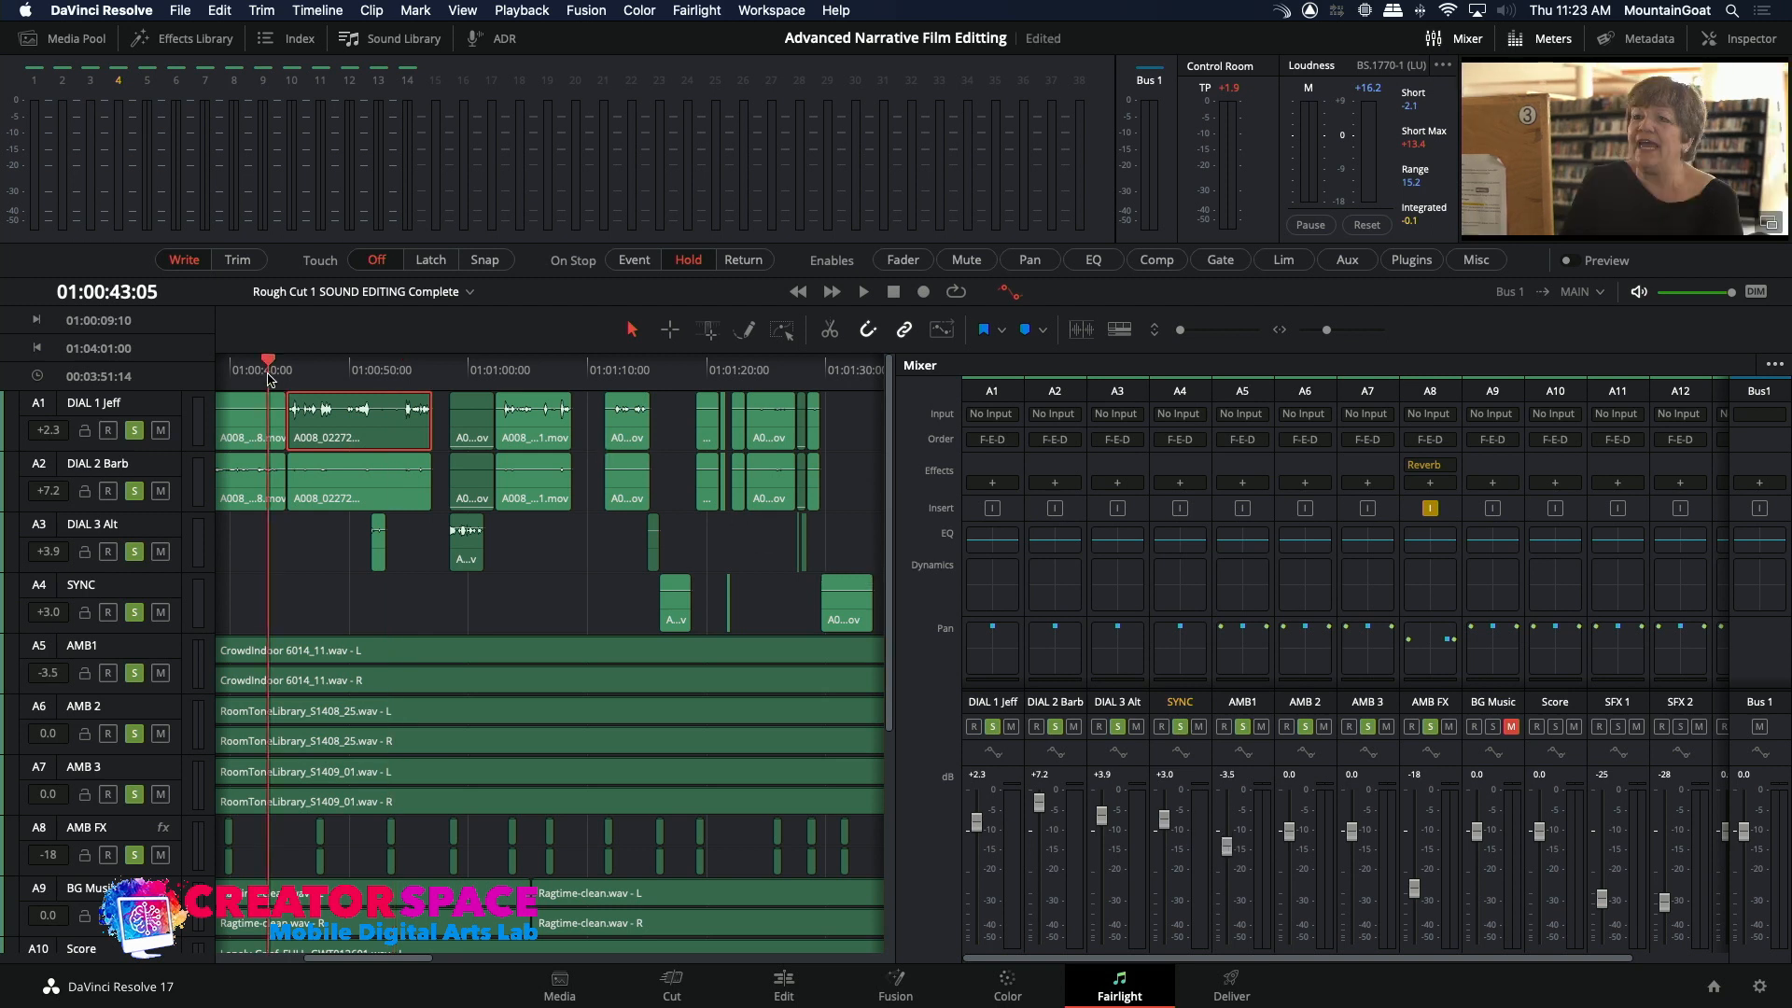
key(space)
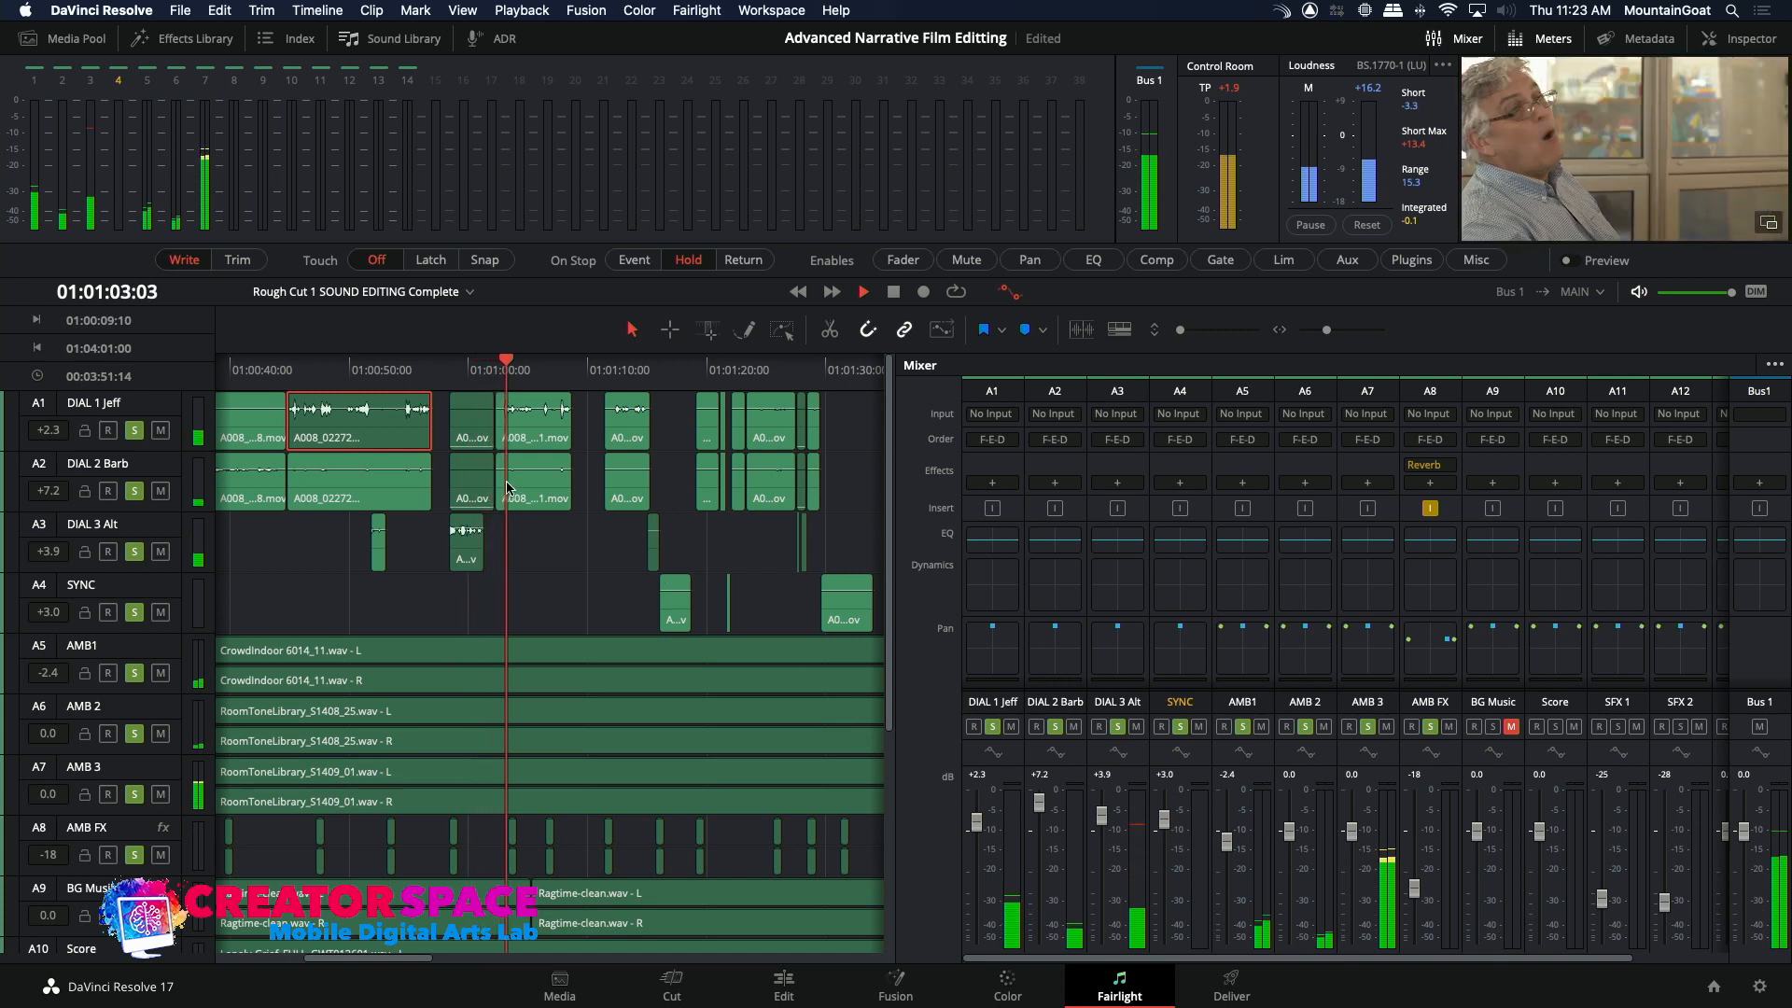
key(space)
Step: Replay the dialogue several times from about 01:00:54 and listen through to about 01:01:23
click(429, 366)
key(space)
click(396, 367)
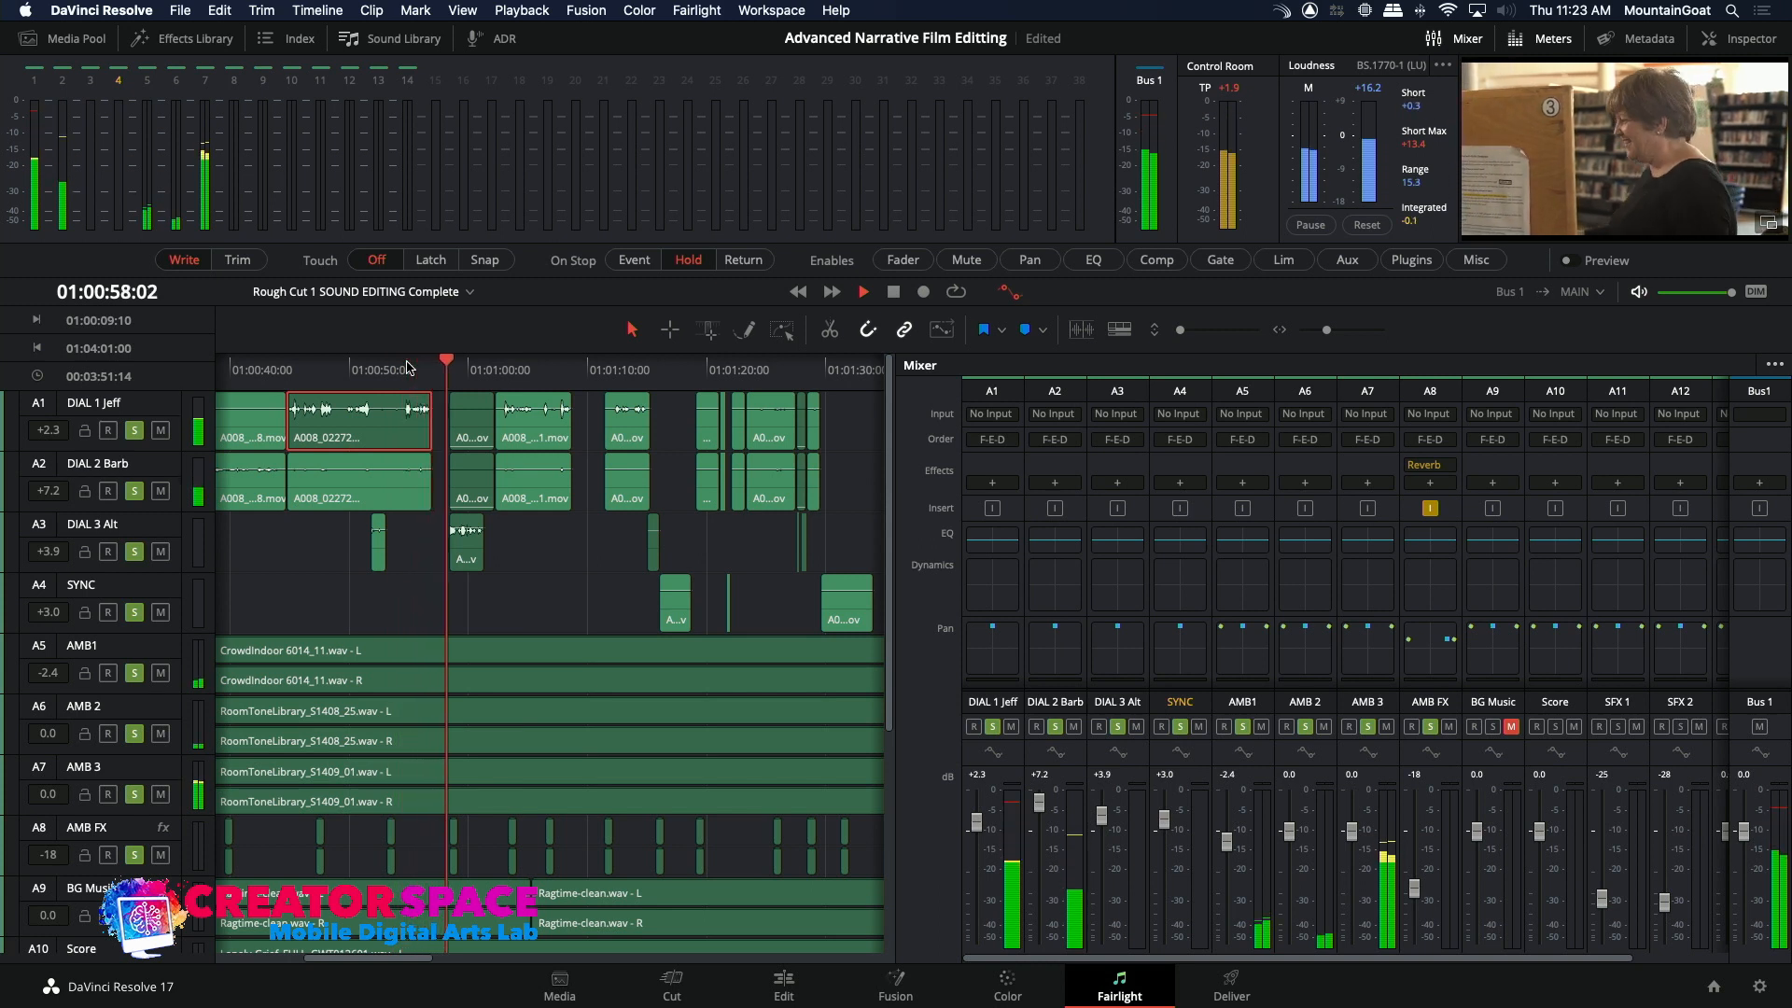
key(space)
key(space)
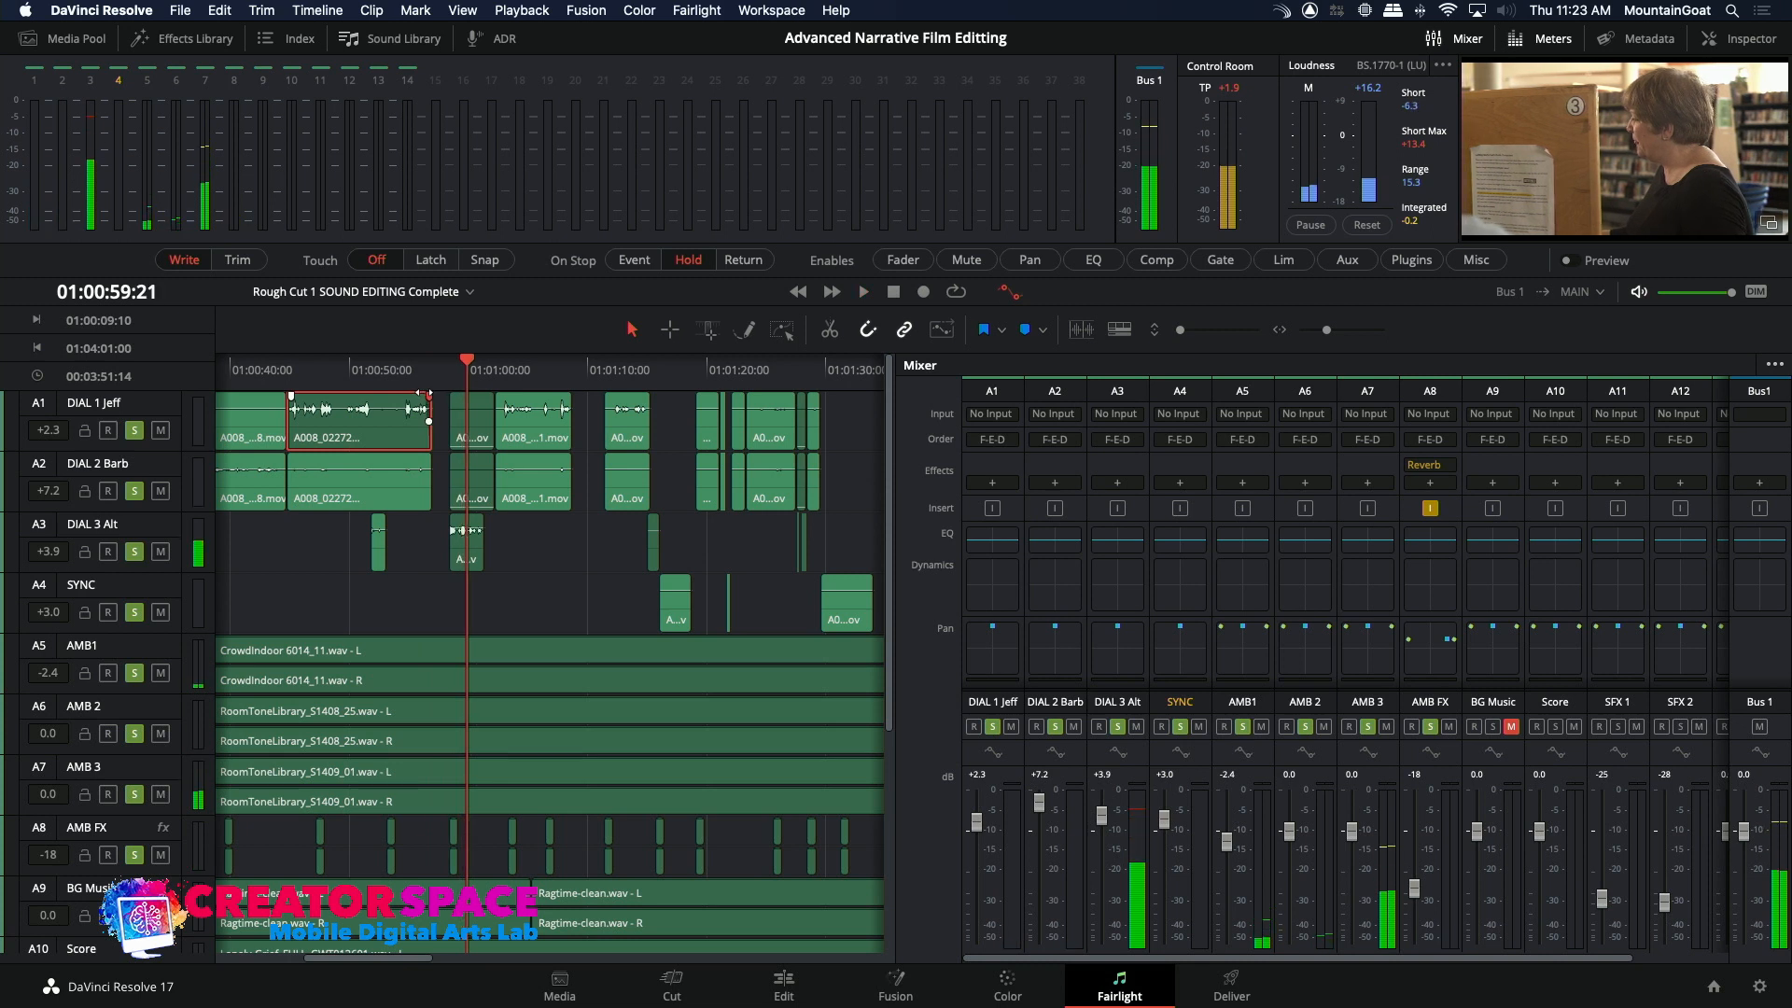
click(411, 359)
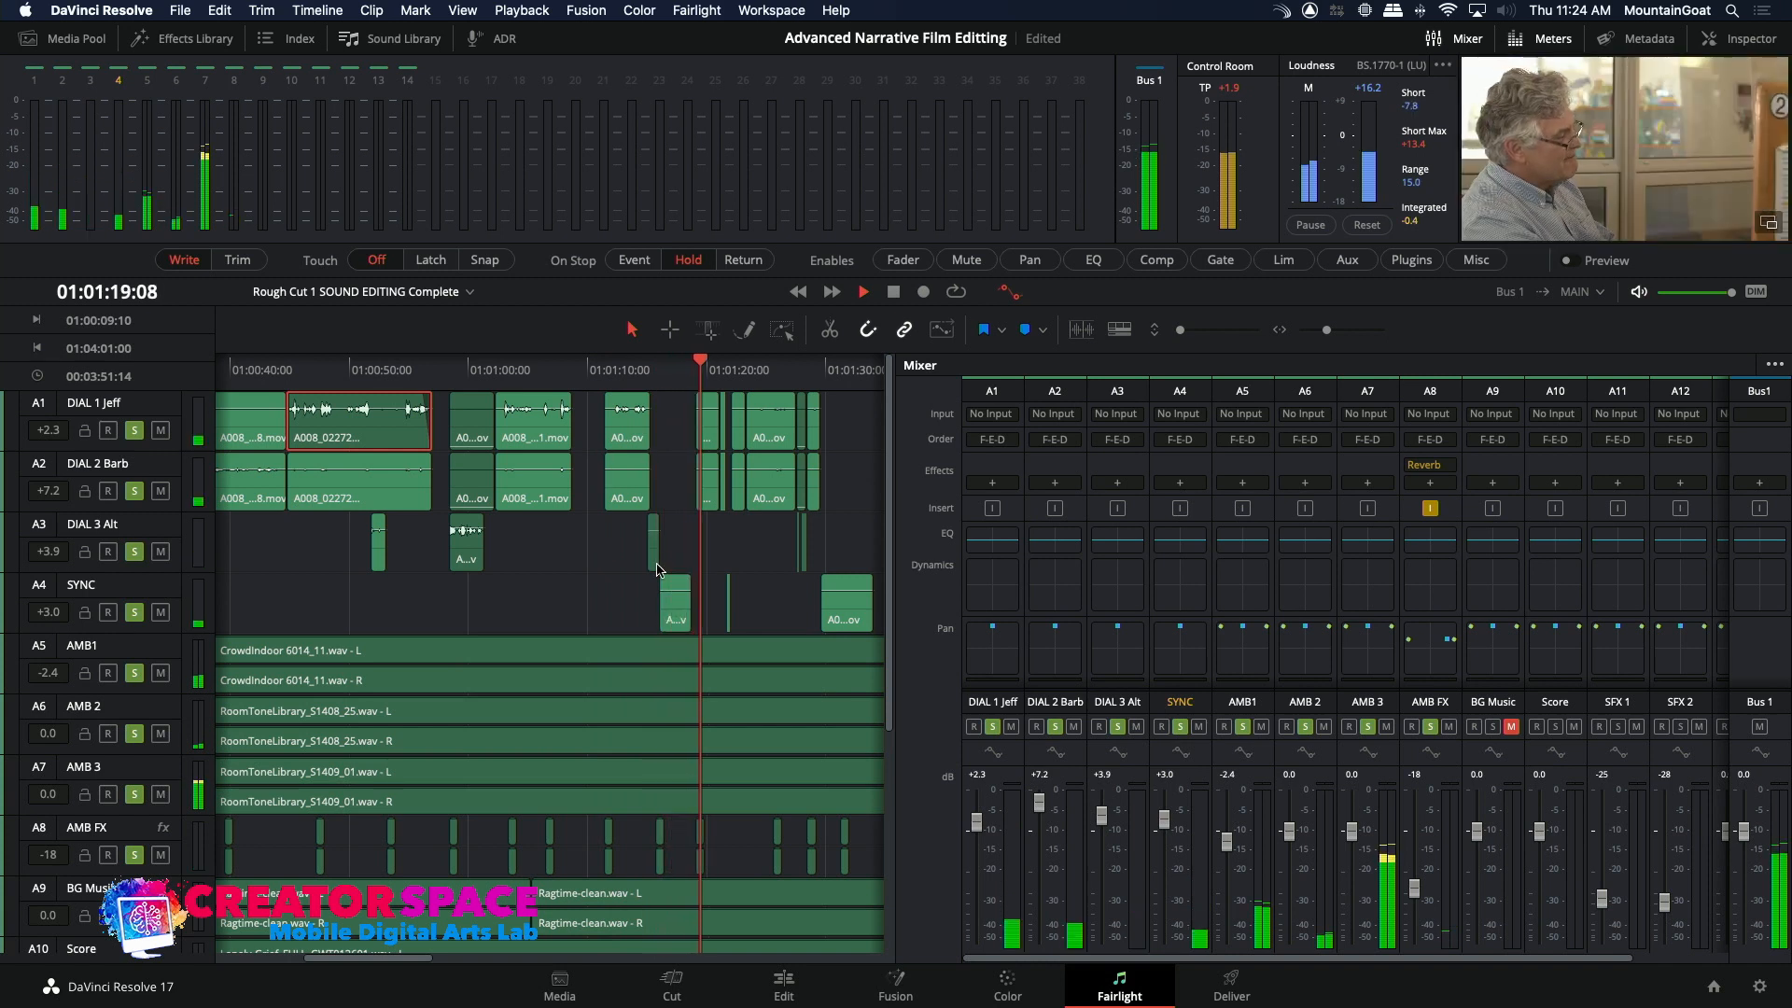
key(space)
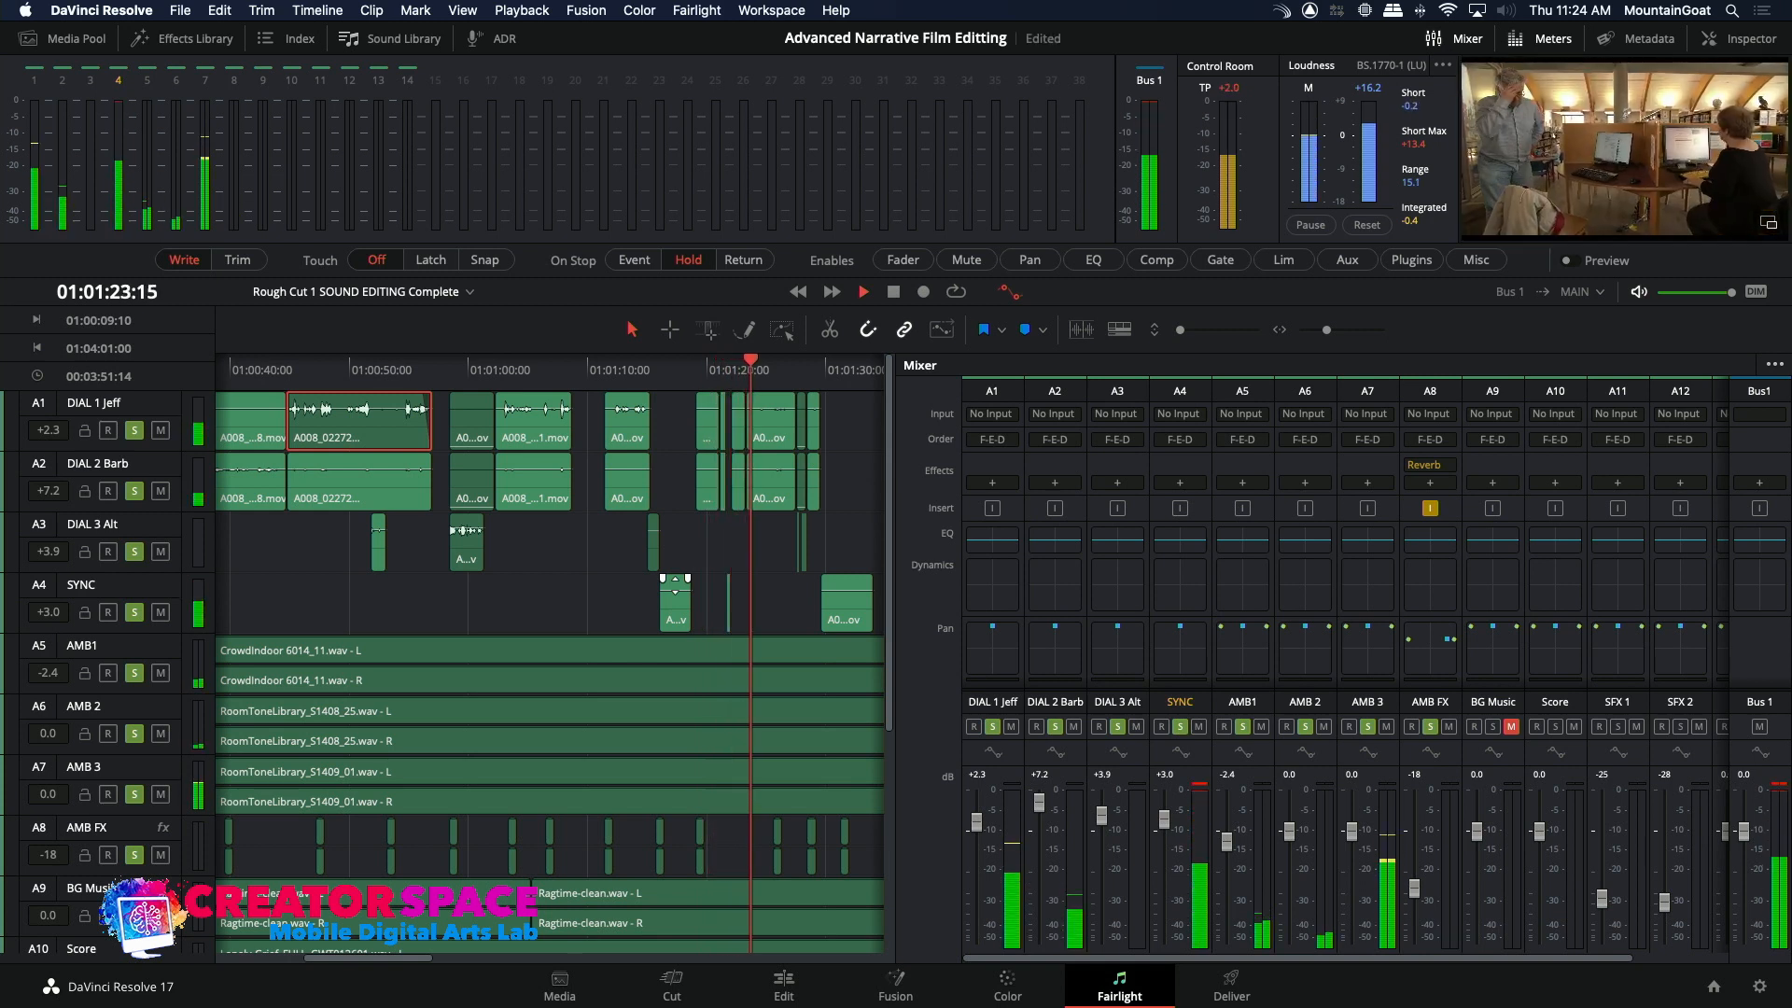
Step: Lower the gain of the short SYNC clip at 01:01:21:15 and play across it from about 01:01:21
click(726, 380)
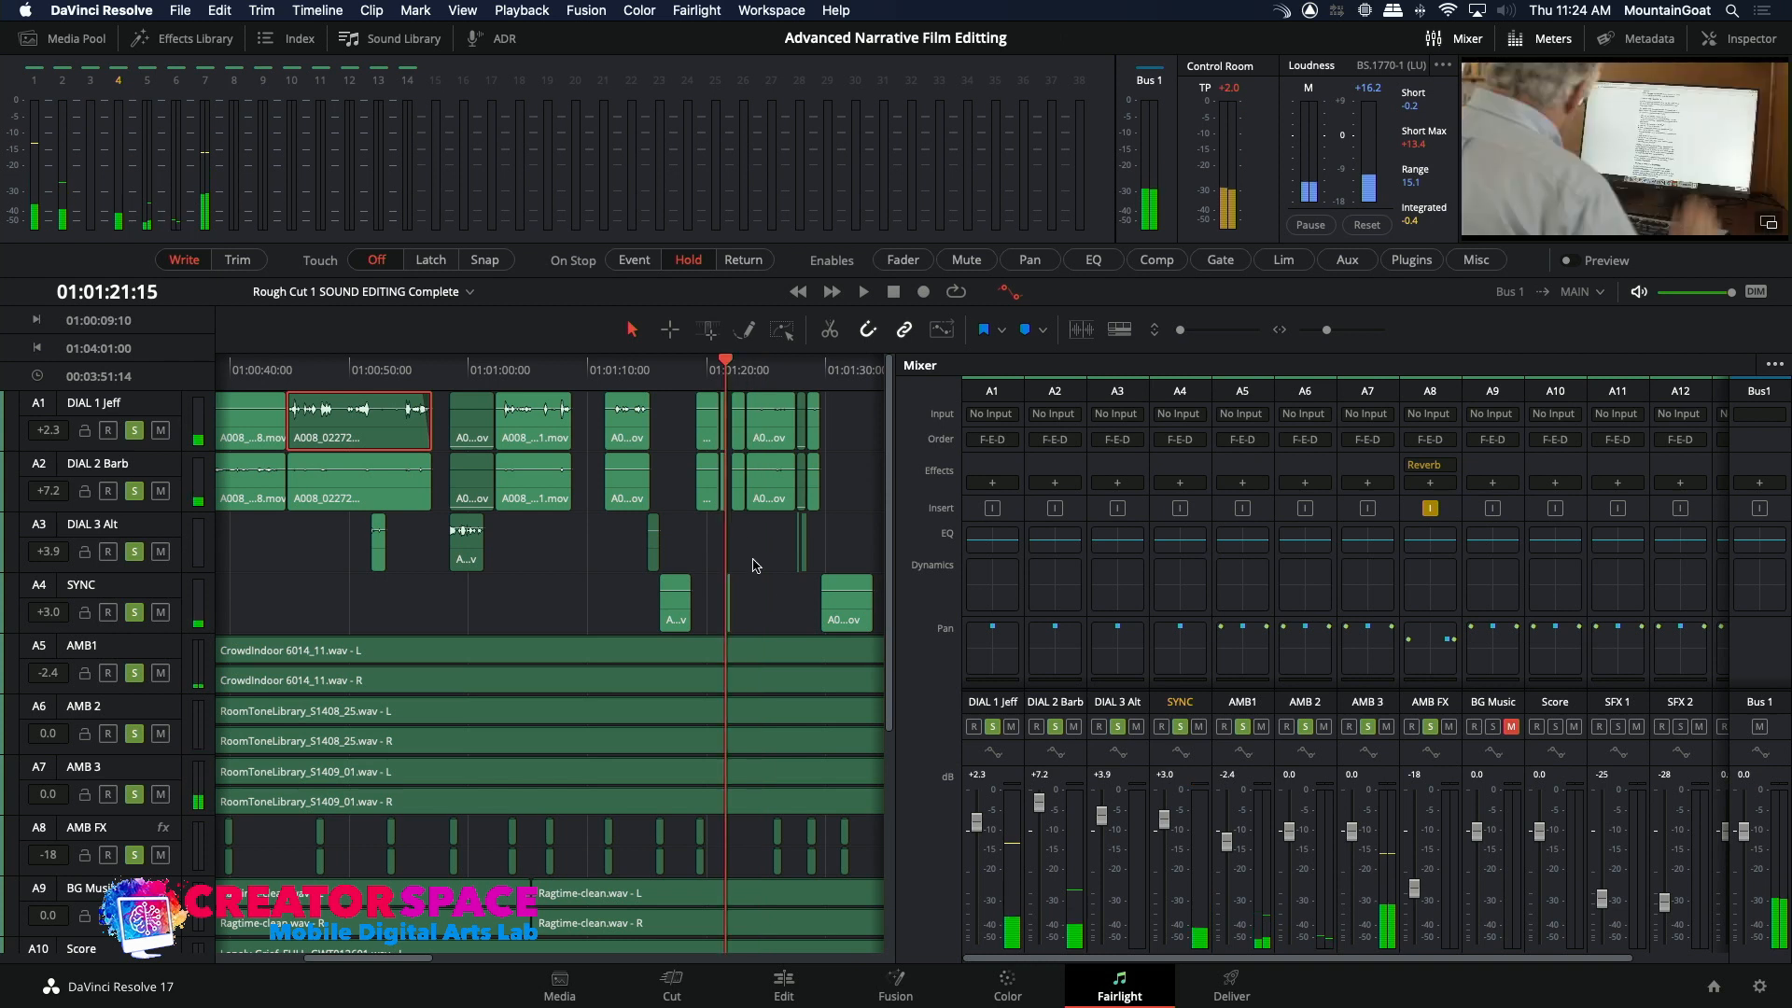
drag(1331, 333, 1338, 336)
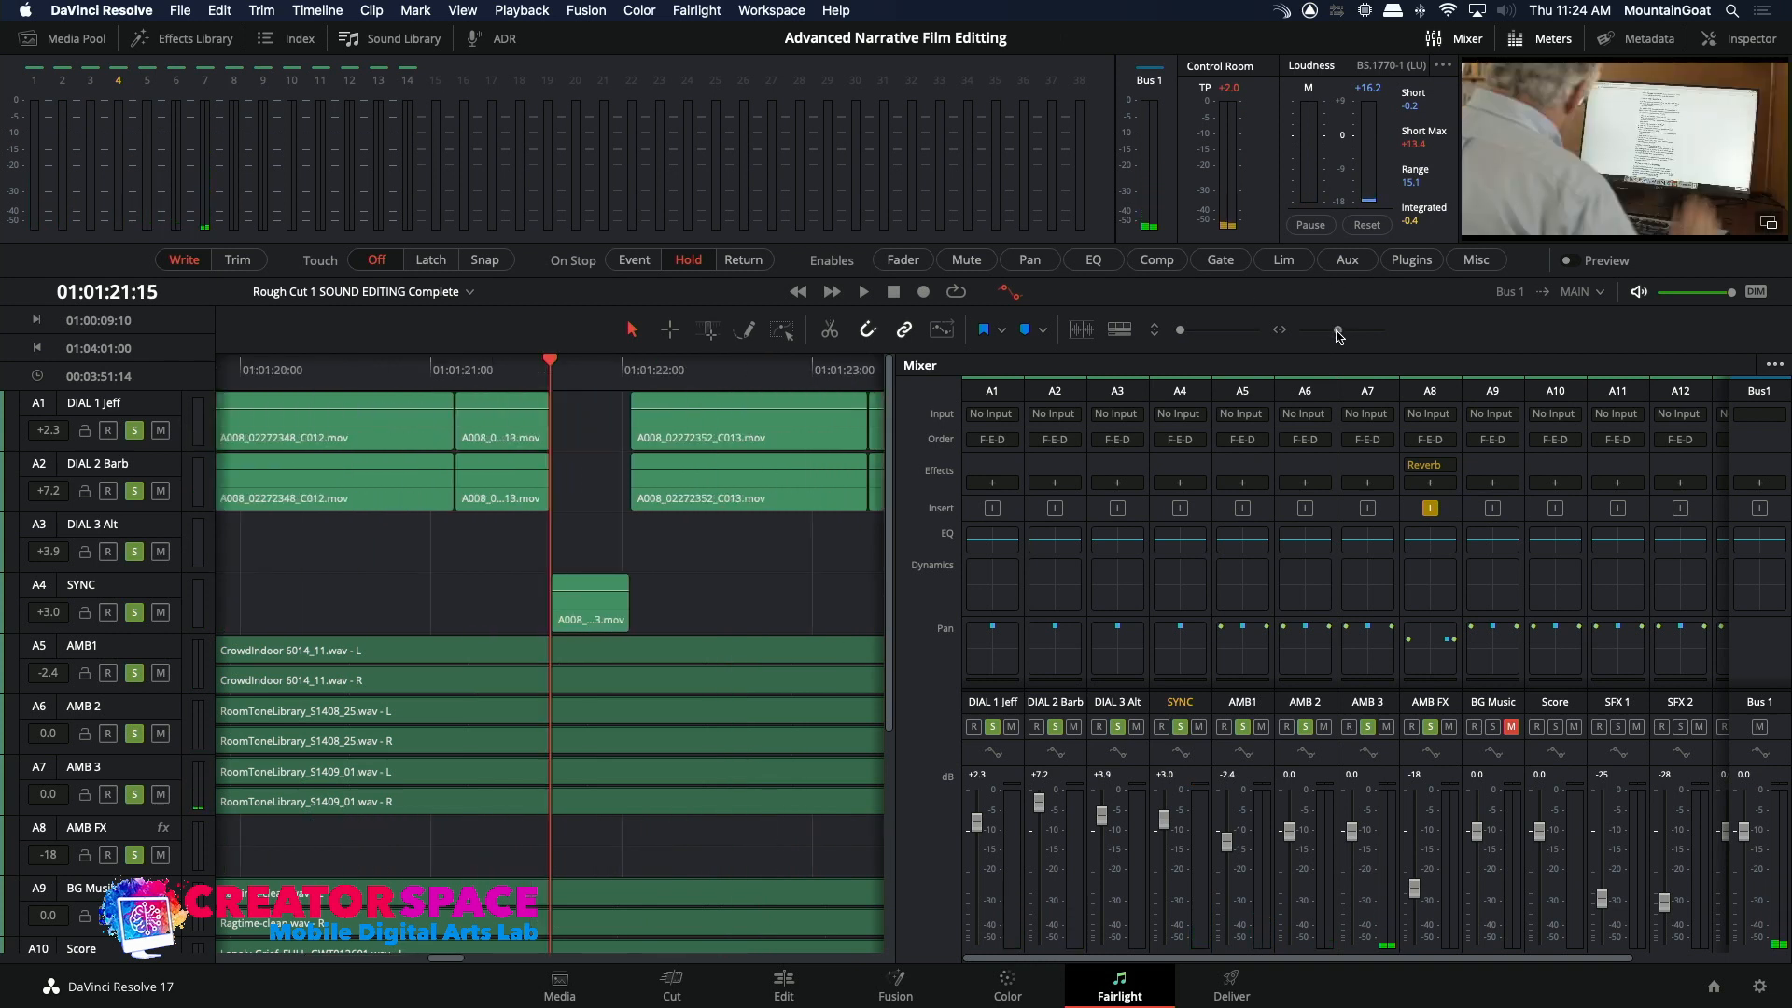
key(space)
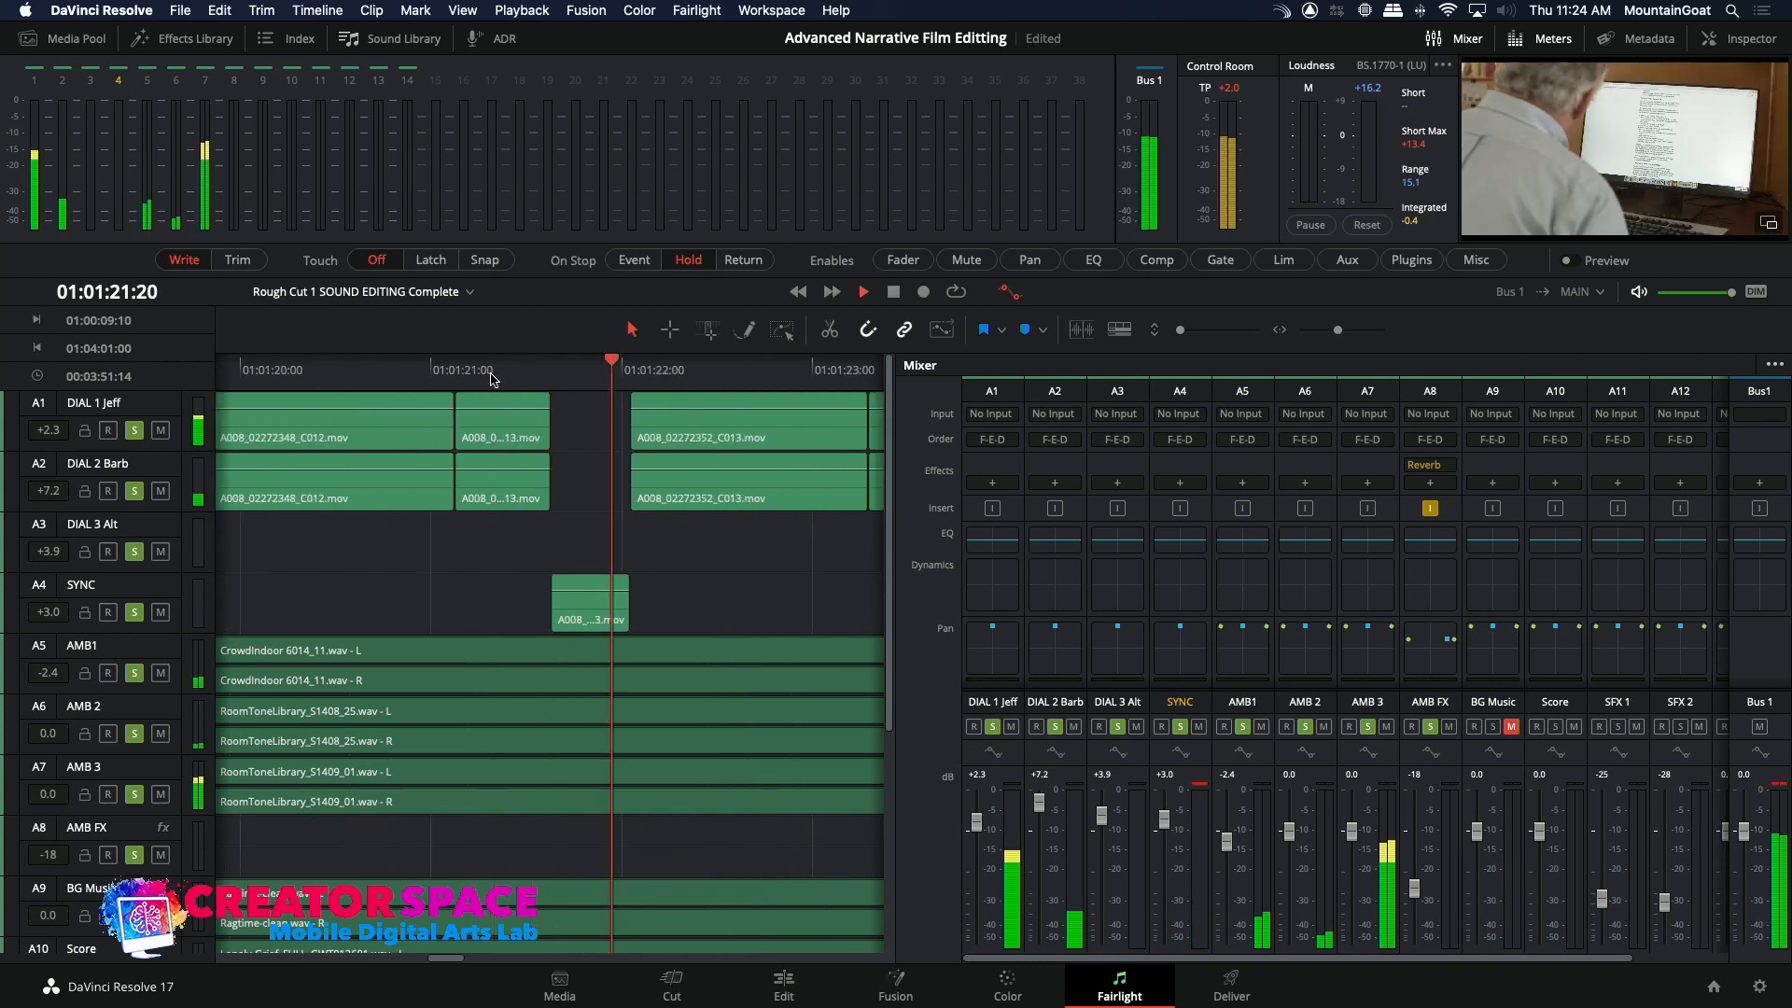
drag(591, 591, 591, 598)
click(495, 371)
key(space)
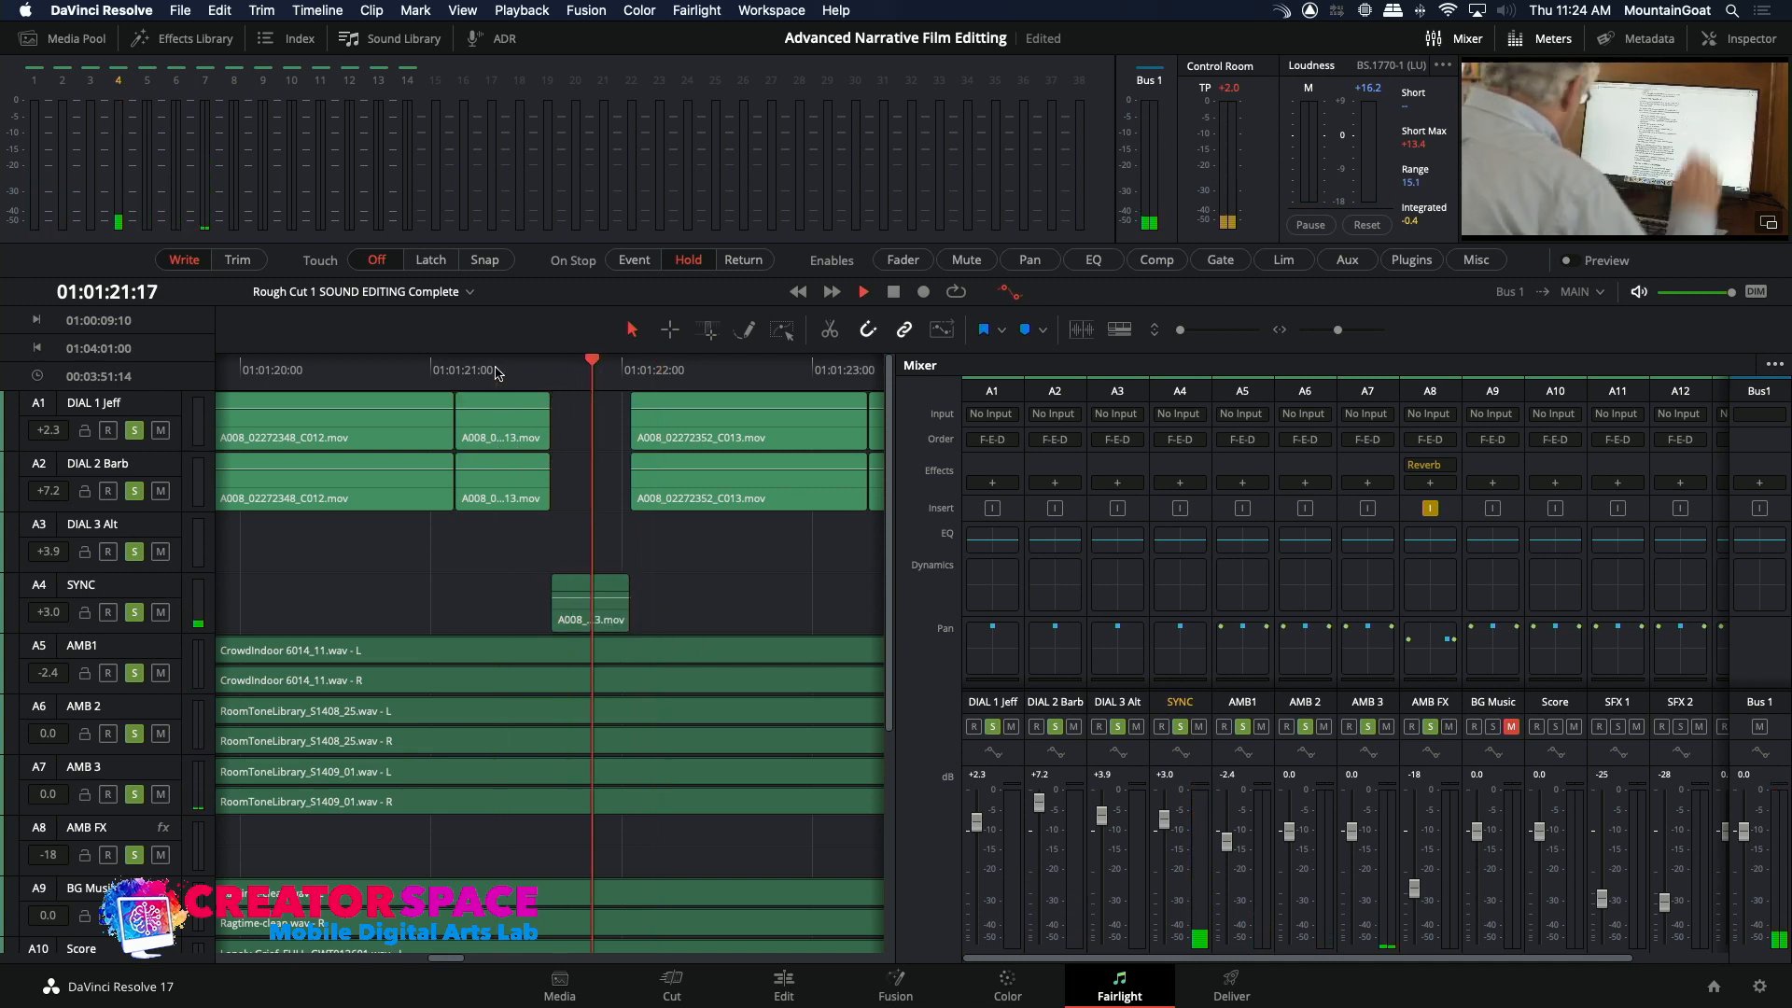
Step: Raise the short SYNC clip's gain slightly and replay it from about 01:01:21:12
drag(573, 598, 573, 593)
click(525, 371)
key(space)
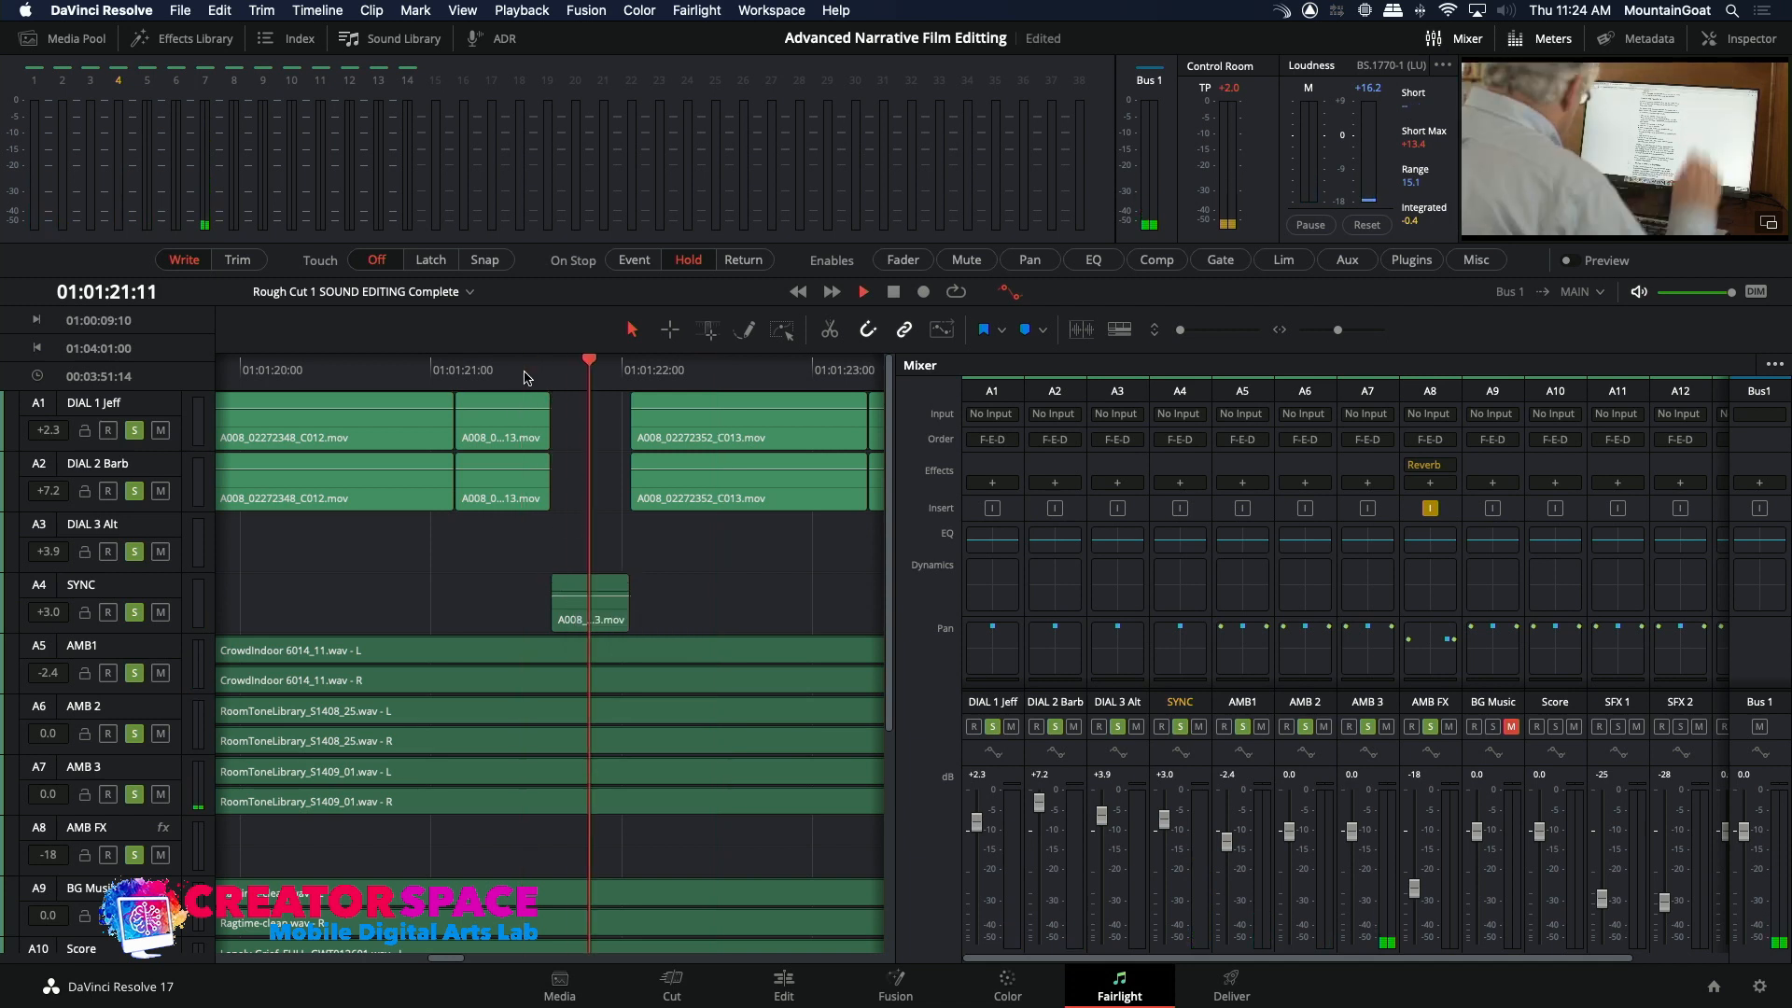
Step: Raise the short SYNC clip's gain a little further and check it with repeated playback, the second time from 01:01:21:08
key(space)
drag(585, 596, 585, 592)
click(530, 369)
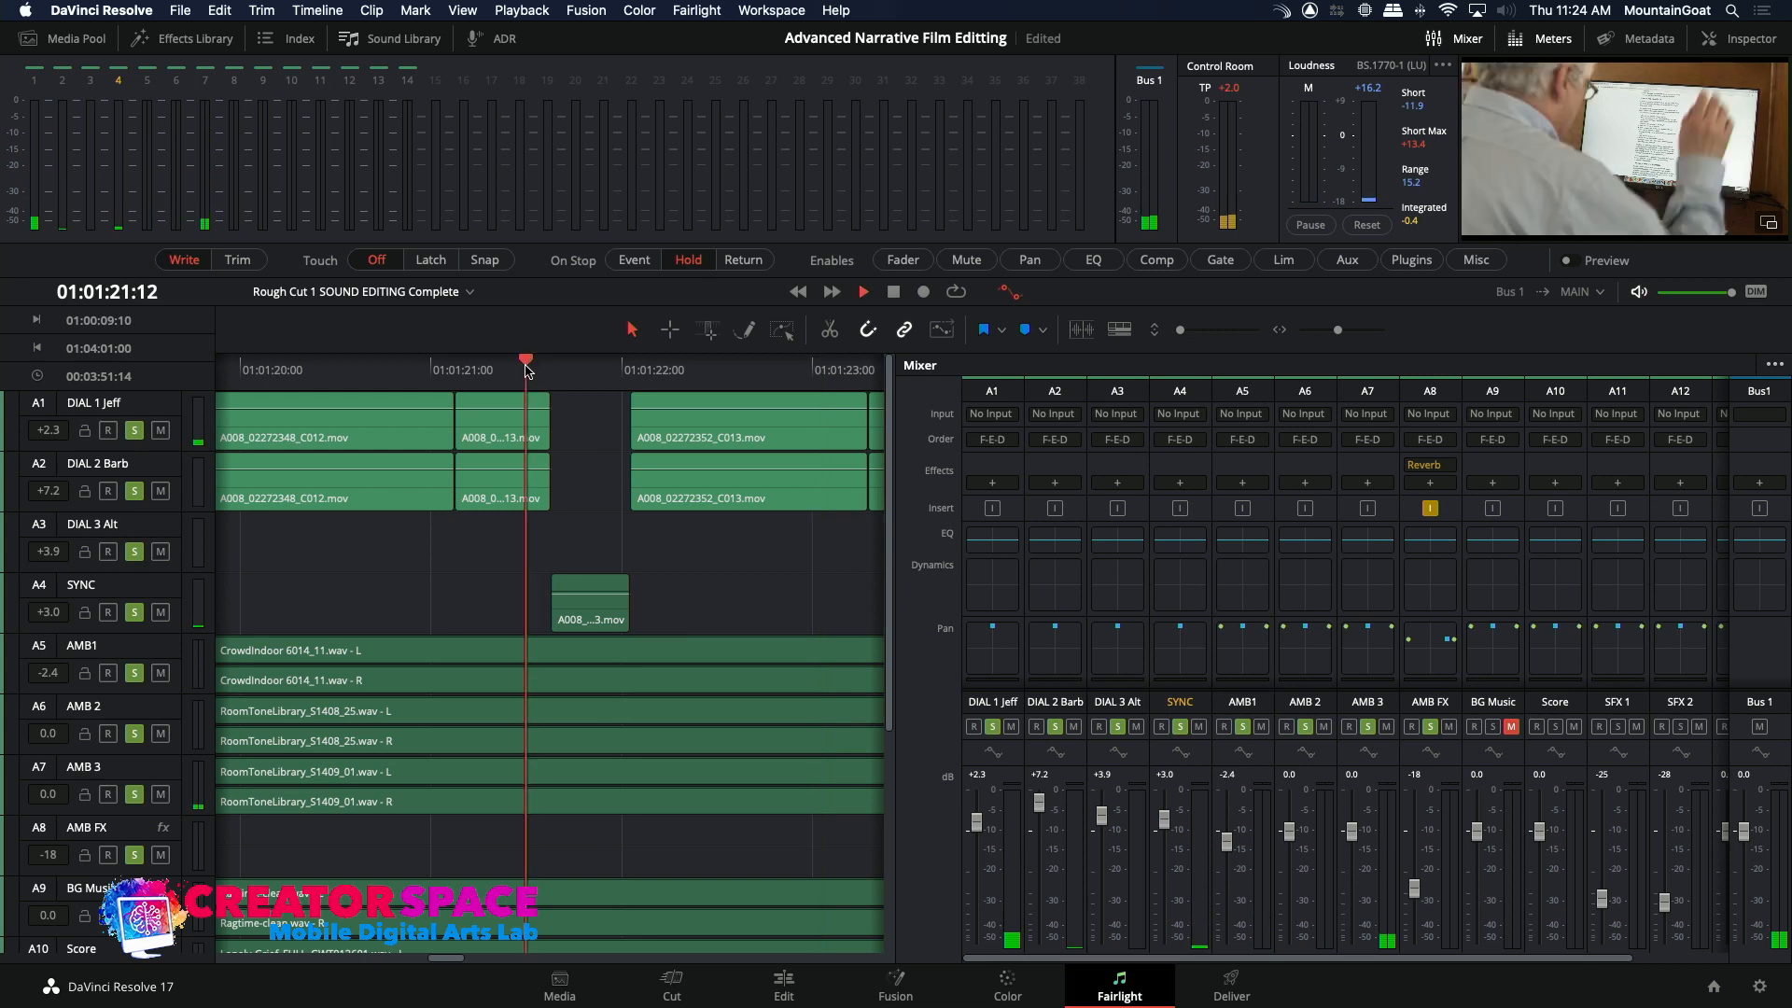
key(space)
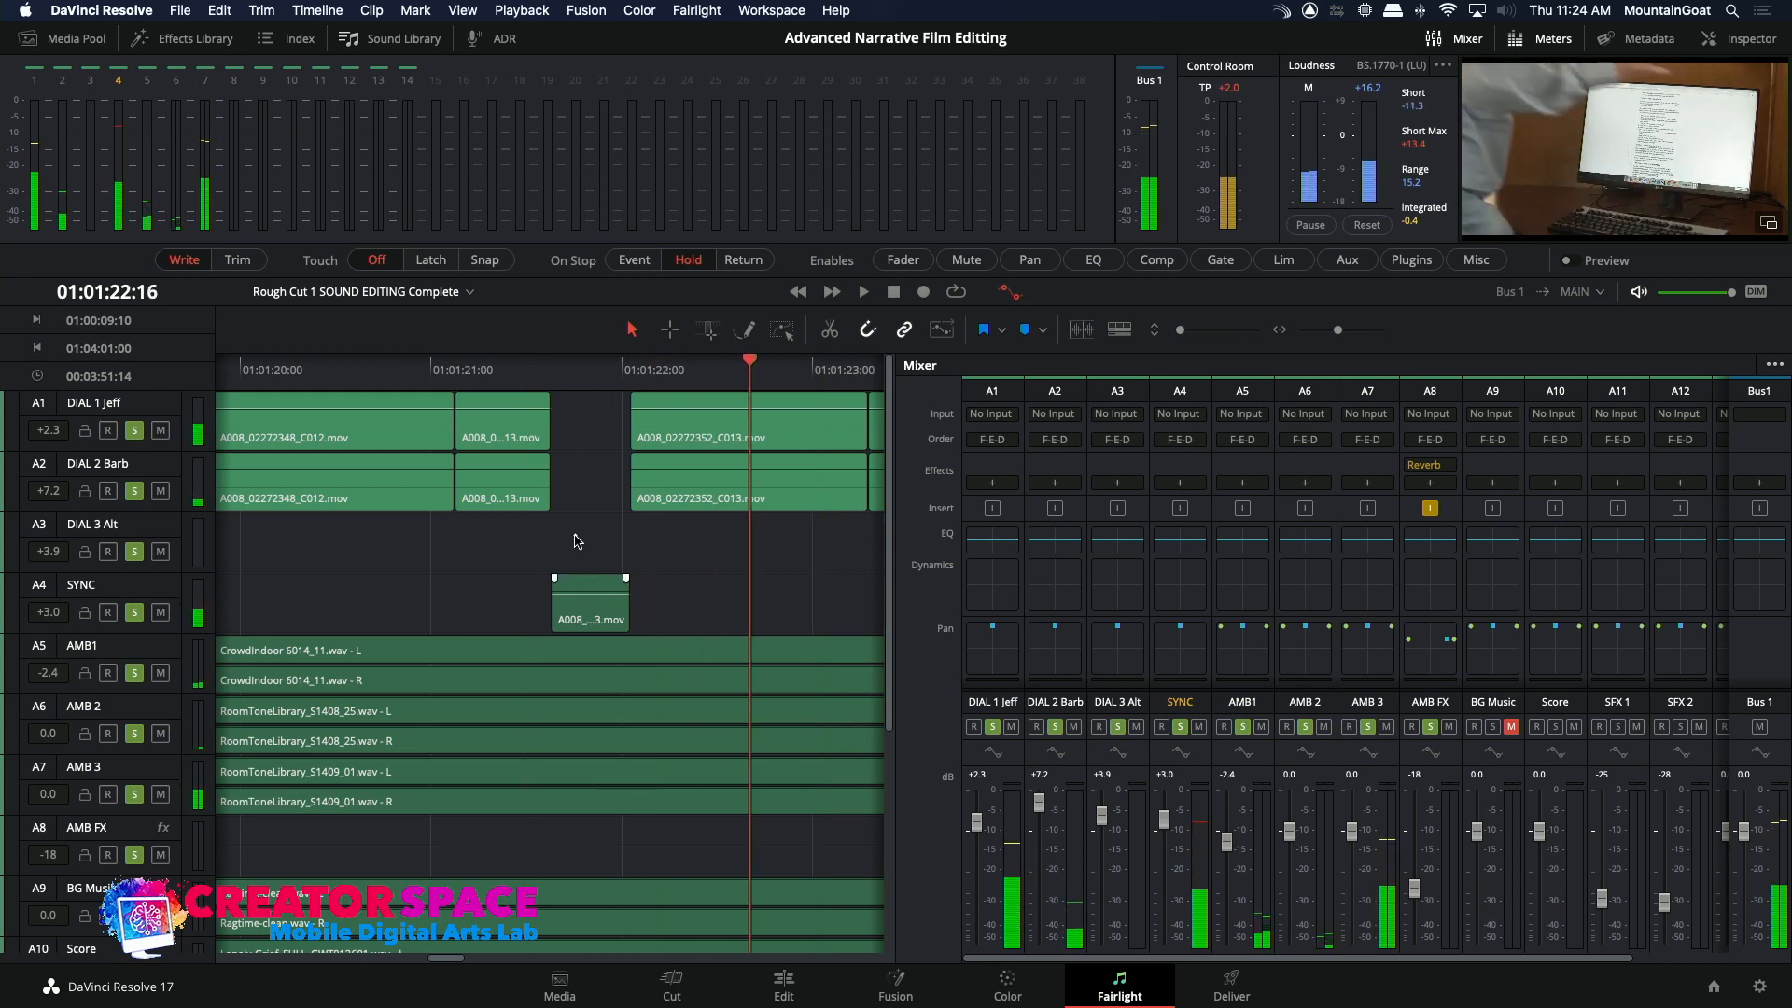
click(502, 382)
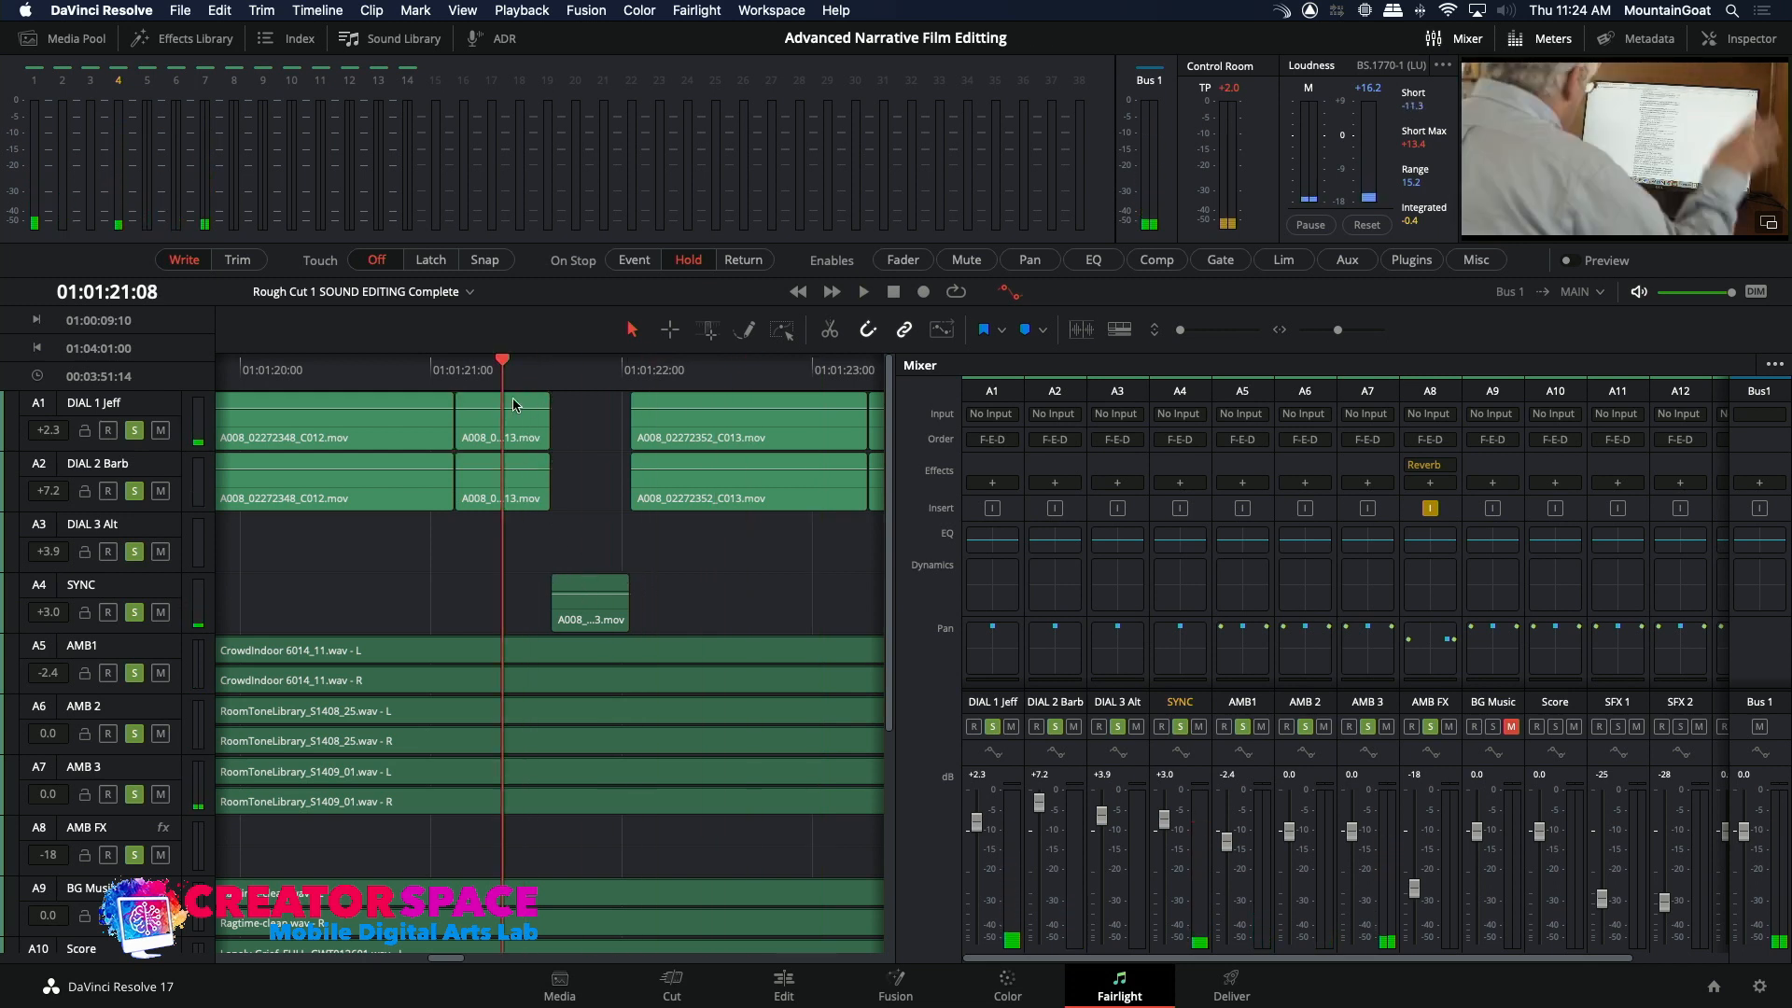
key(space)
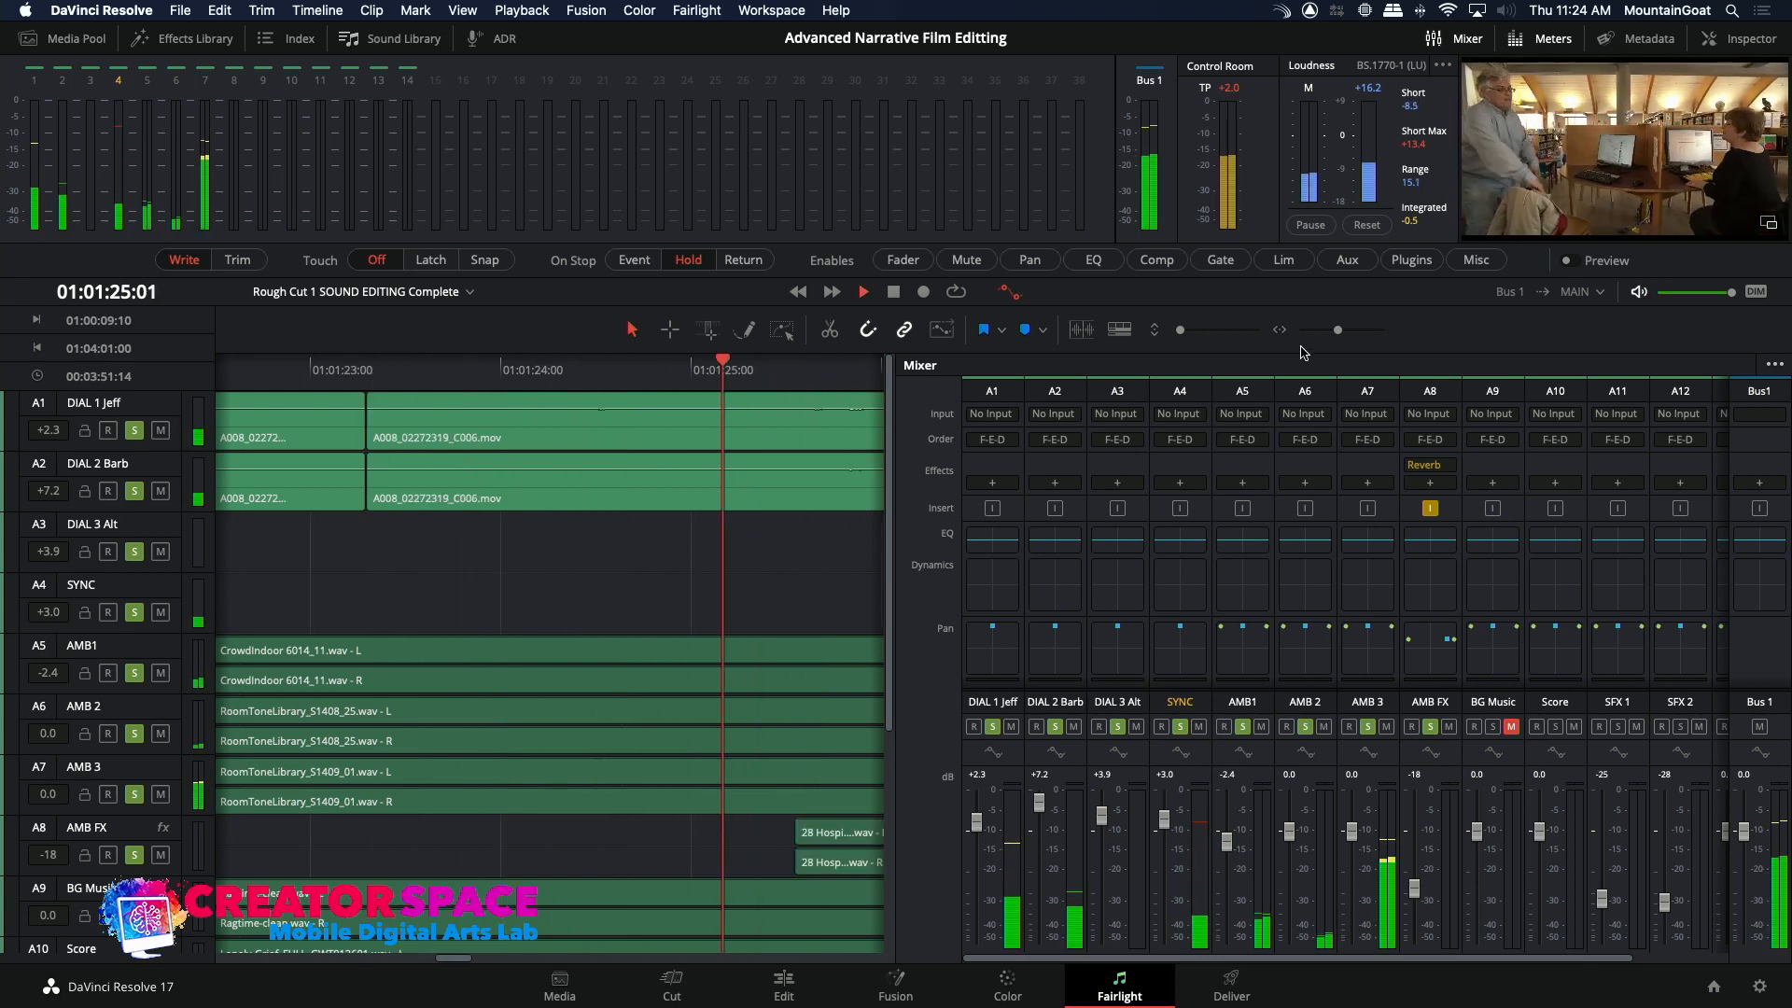
Step: Slightly raise the gain of the DIAL 1 clip A008_02272319_C006.mov after 01:01:25 and play on to 01:01:28:08
key(space)
drag(846, 411, 846, 408)
key(space)
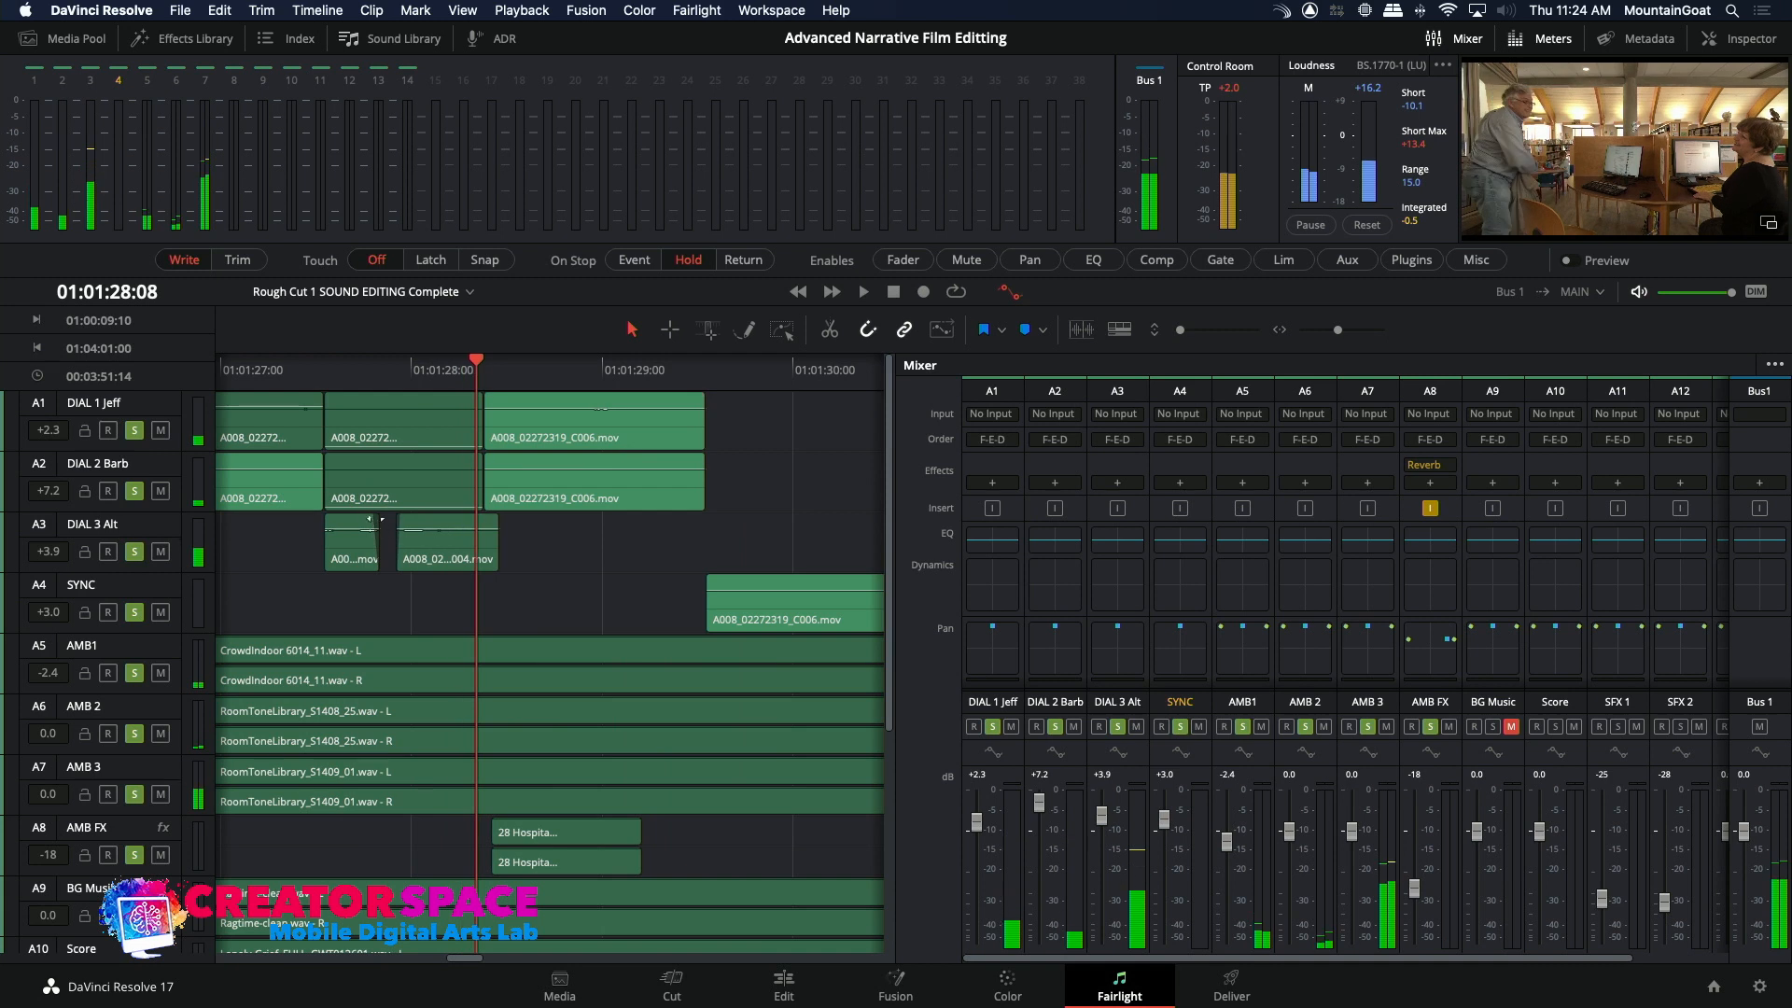
Step: Raise the gain of the short DIAL 3 clip after 01:01:27 to 12.8 dB and boost the next DIAL 3 clip's gain too
drag(353, 526, 351, 524)
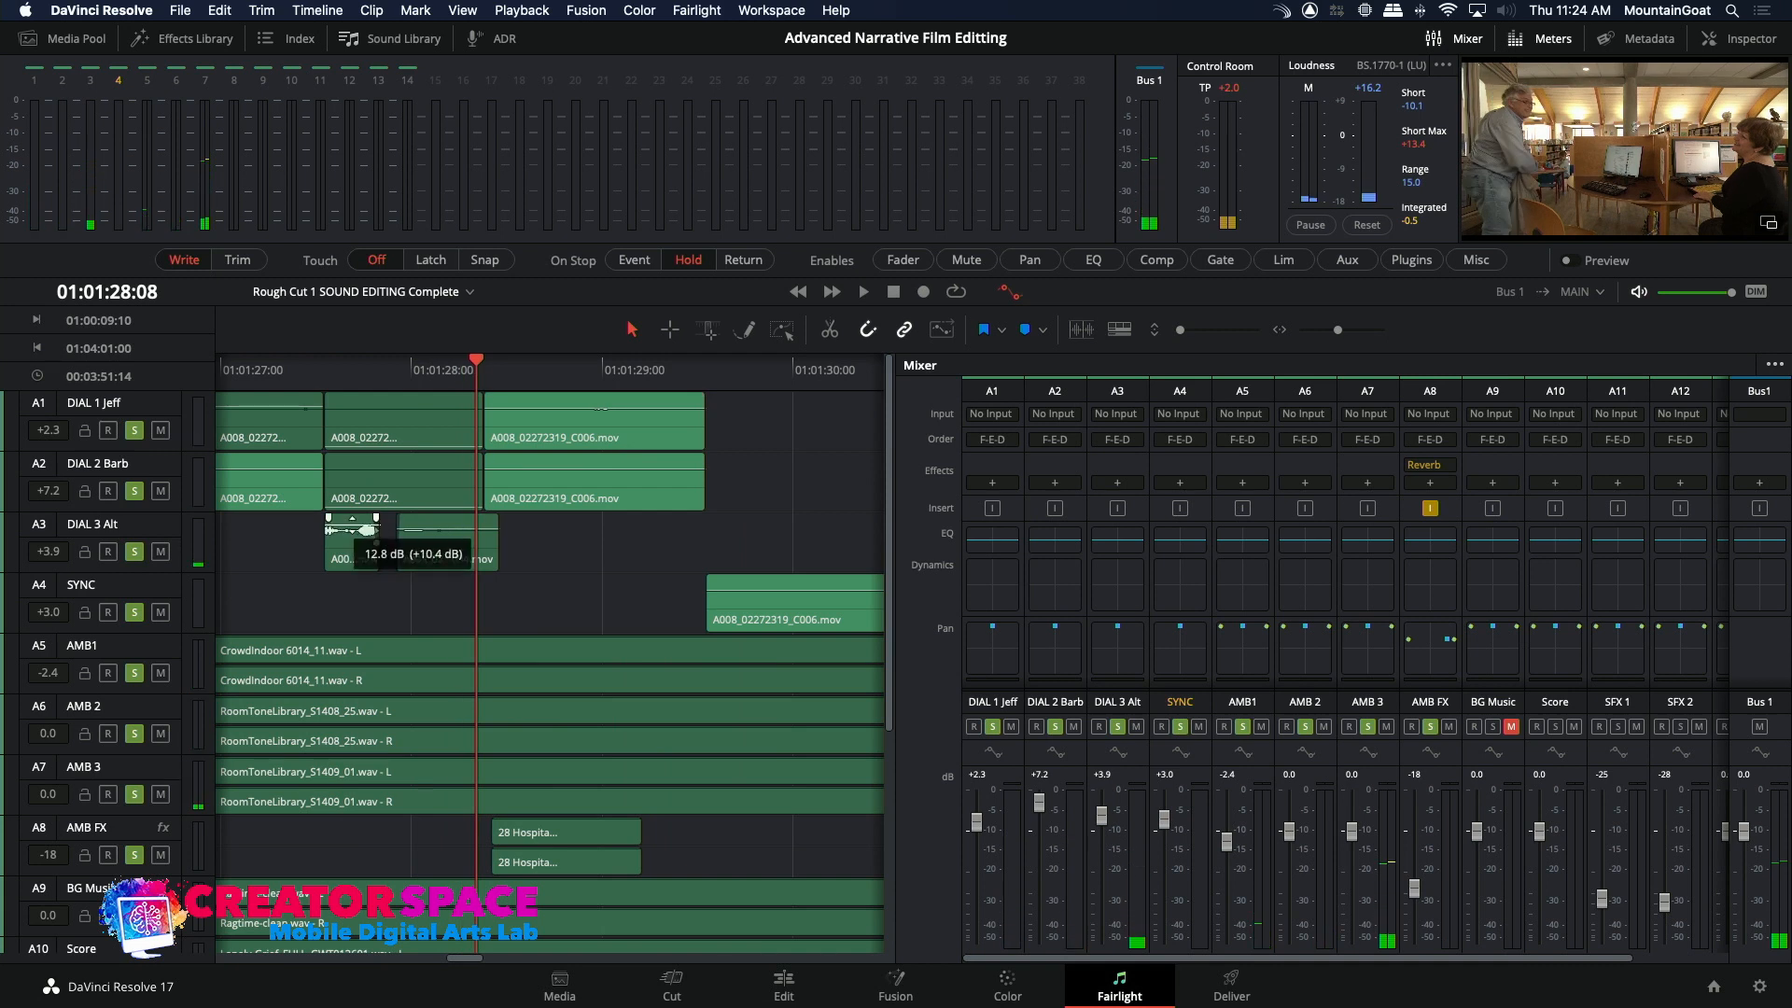
click(445, 552)
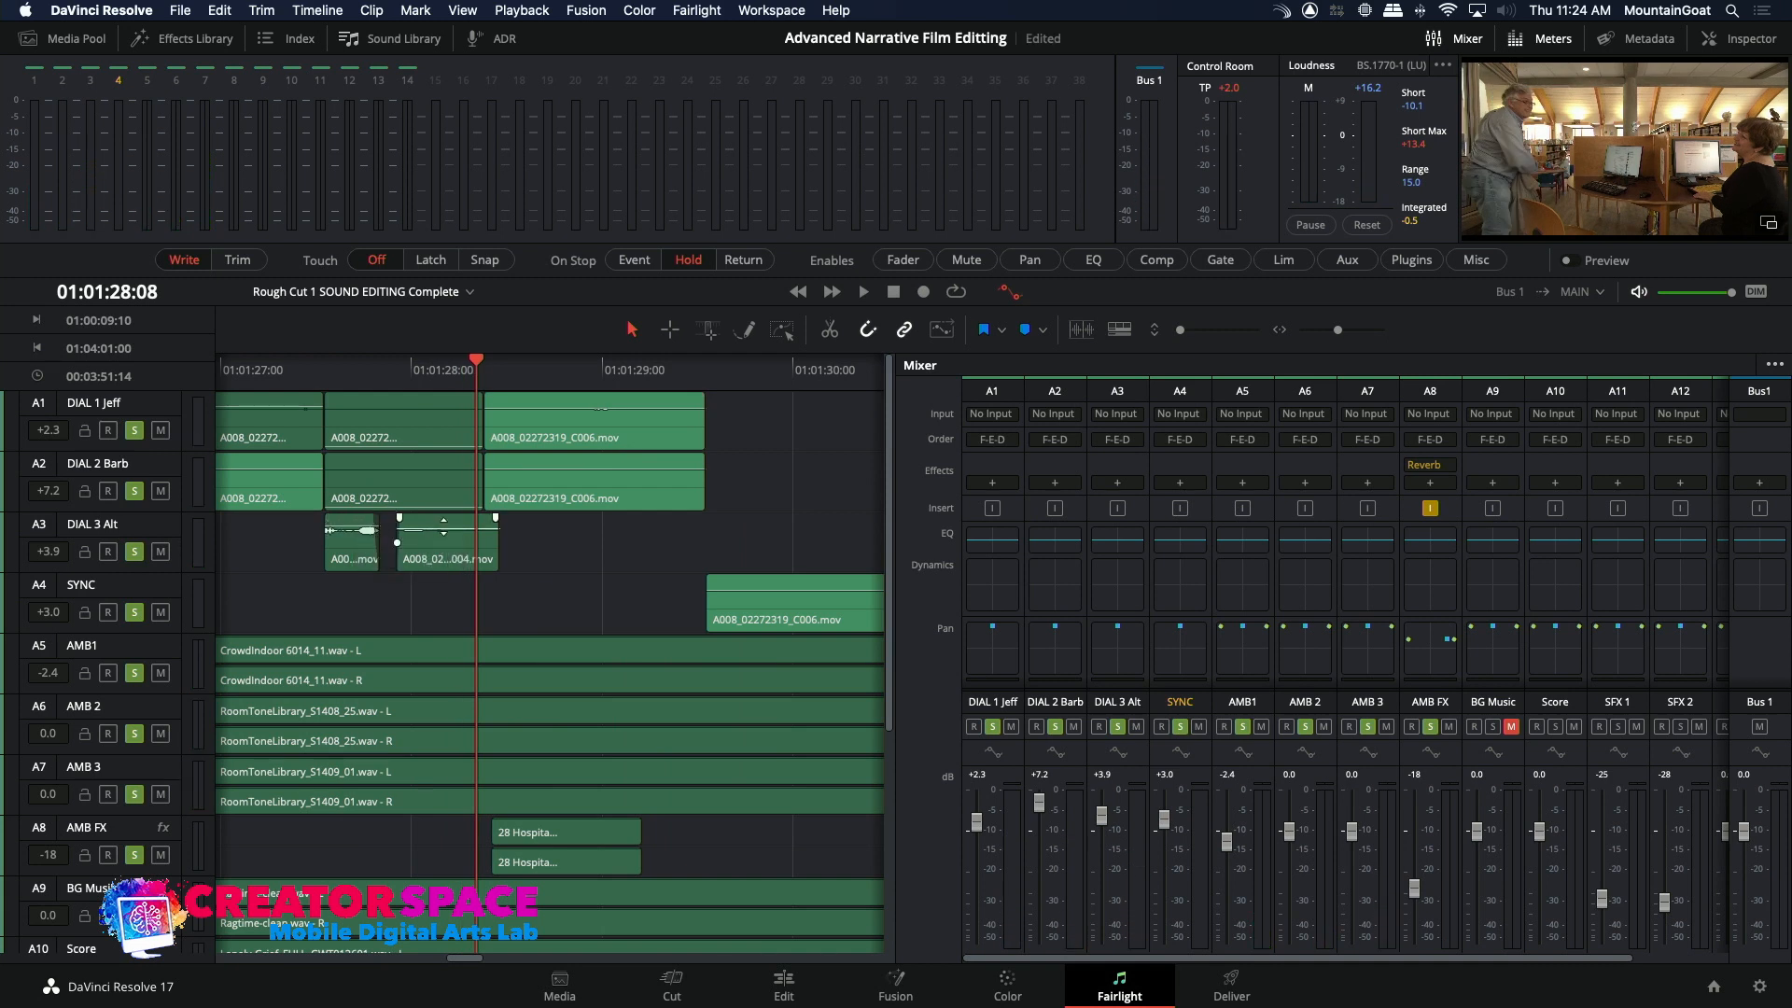
drag(443, 527, 443, 526)
Step: Slightly lower the gain of the DIAL 1 clip at 01:01:27, play the passage and return the playhead to 01:01:26:22
drag(278, 407, 277, 411)
key(space)
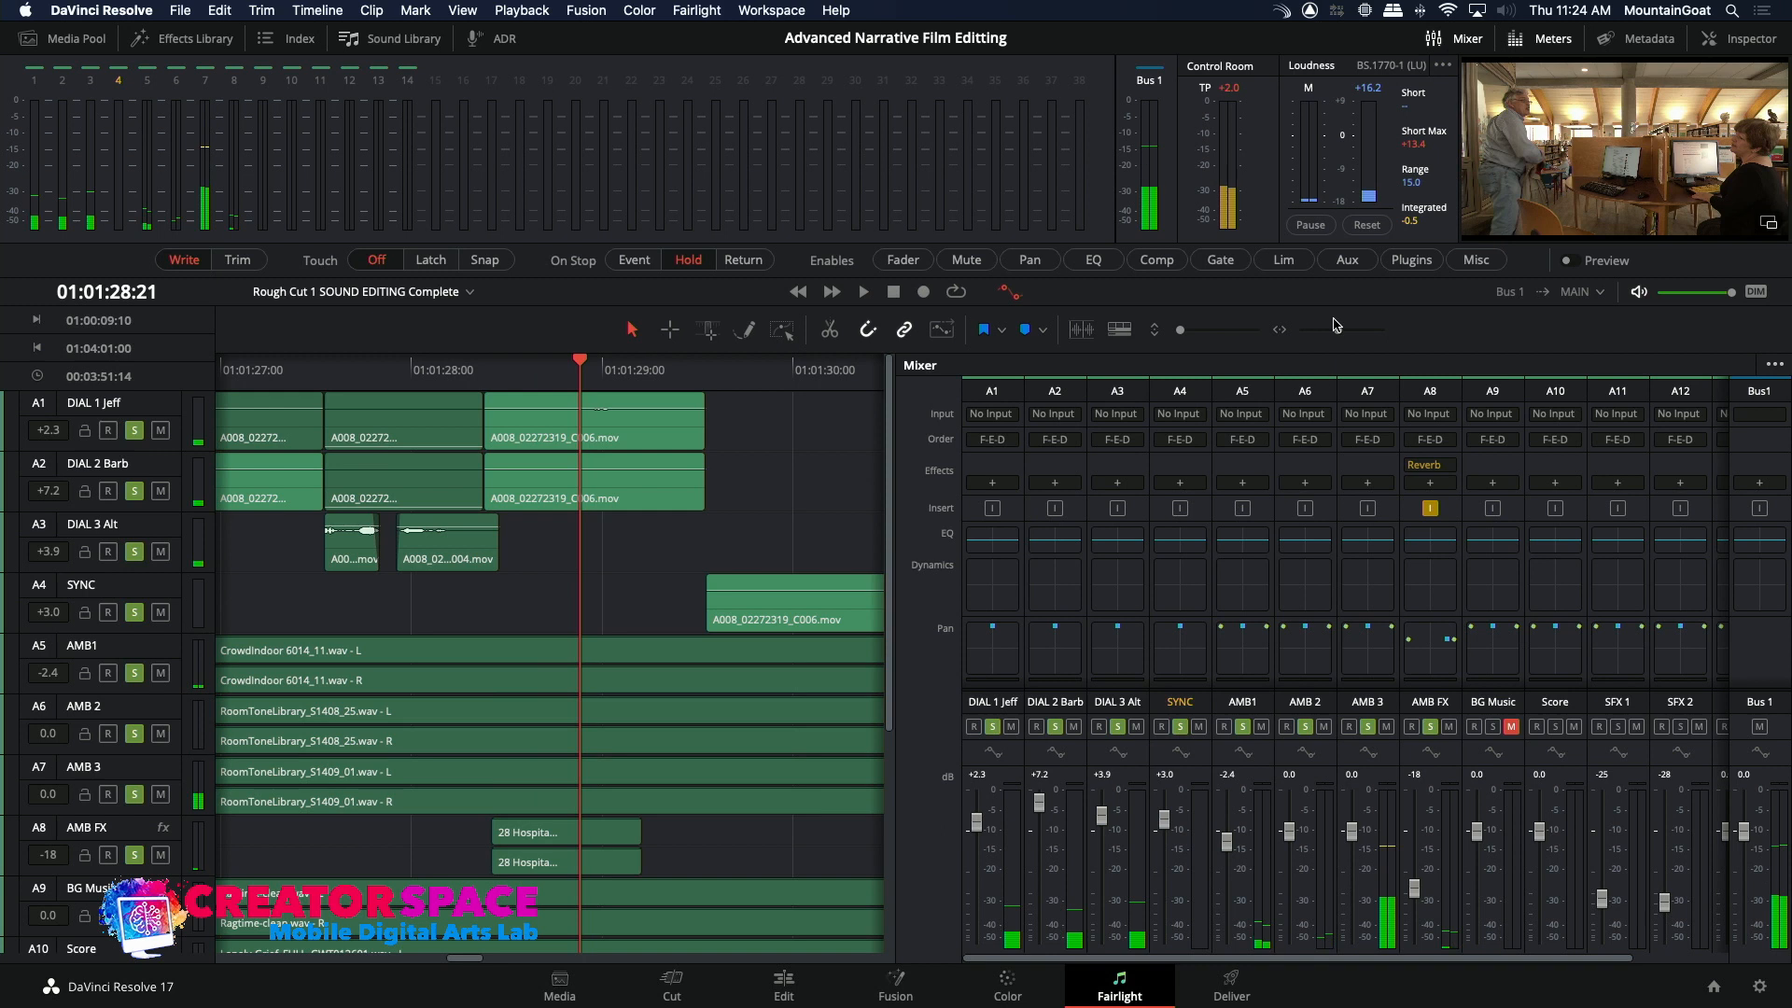
drag(1336, 328, 1332, 329)
click(362, 378)
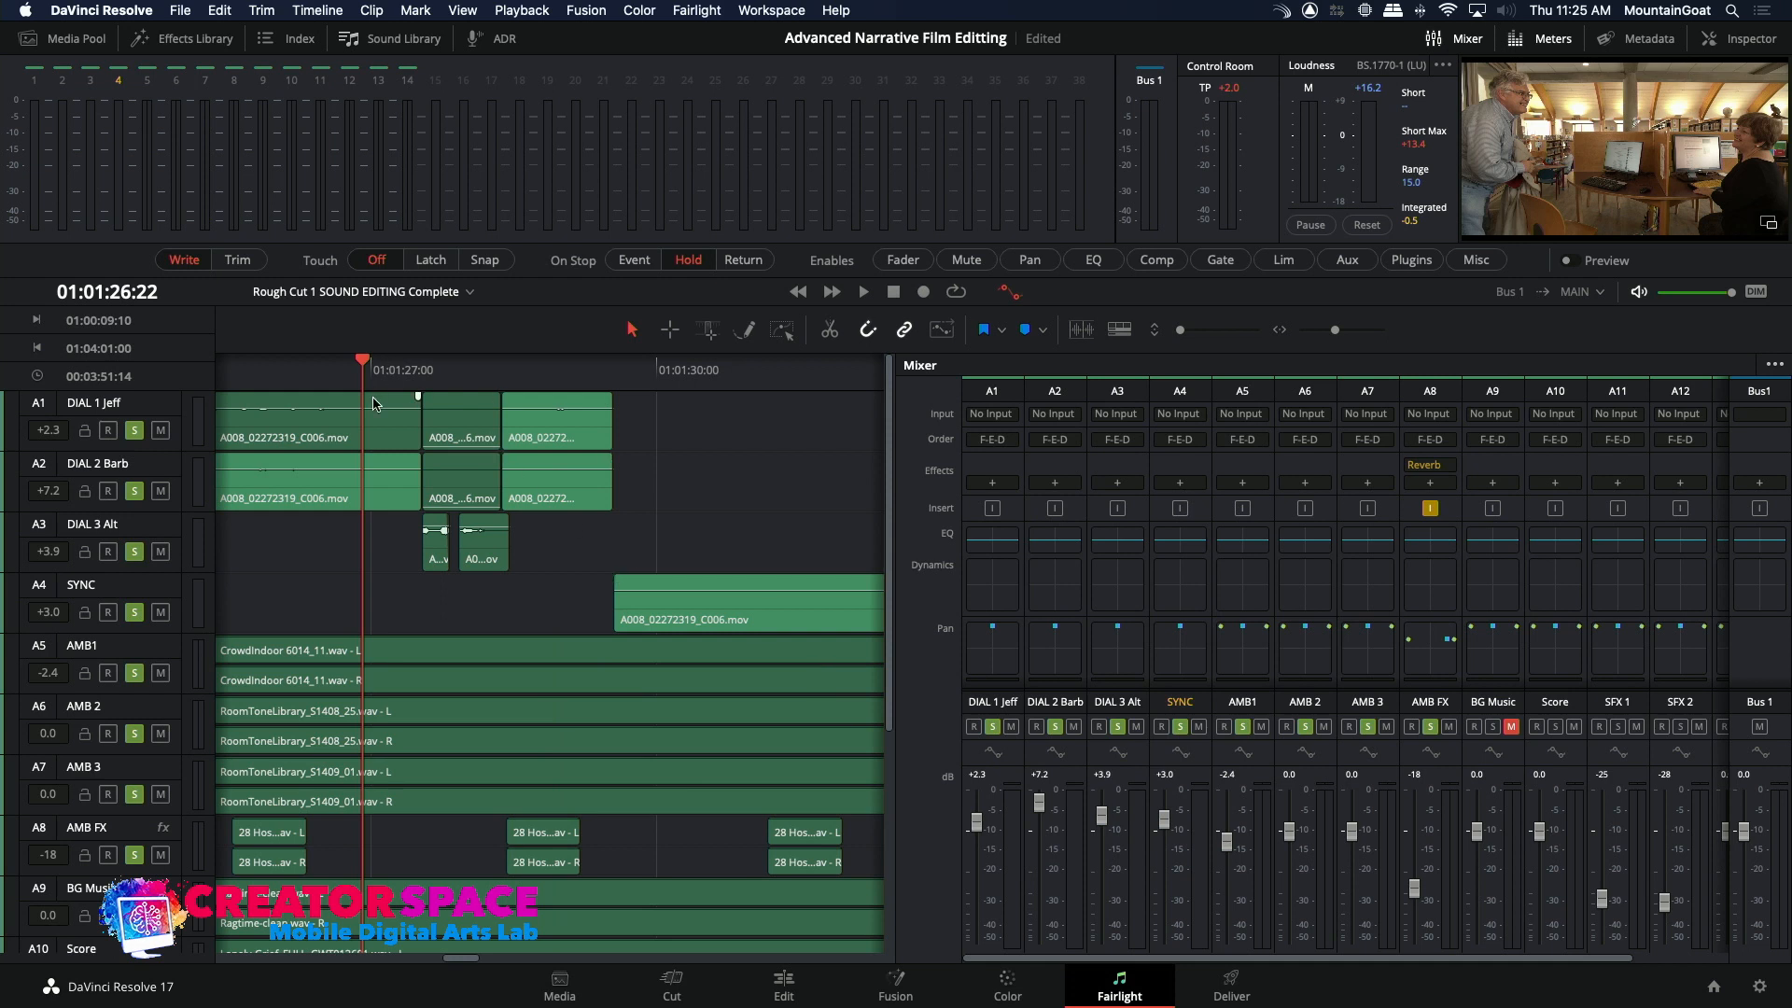
Step: Replay the passage, slightly raise the last DIAL 1 clip's gain, lower the DIAL 1 clip ending after 01:01:27 to -1.8 dB, and play to 01:01:34:19
click(308, 362)
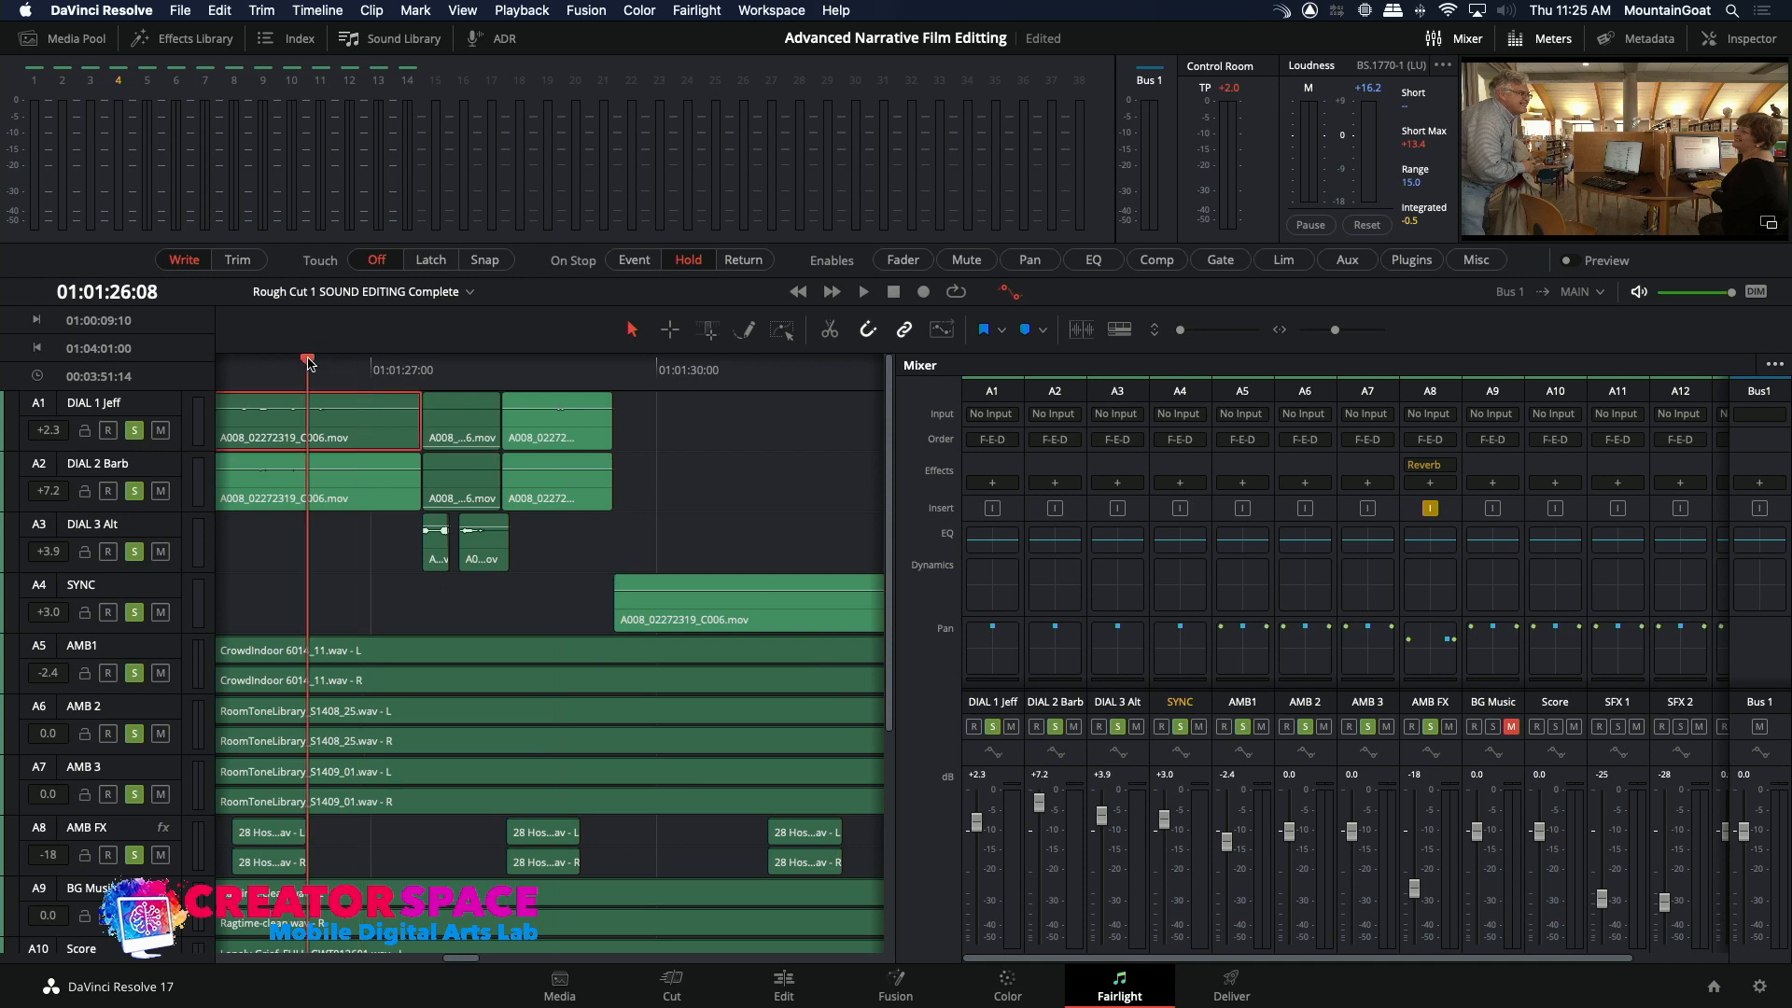
click(224, 374)
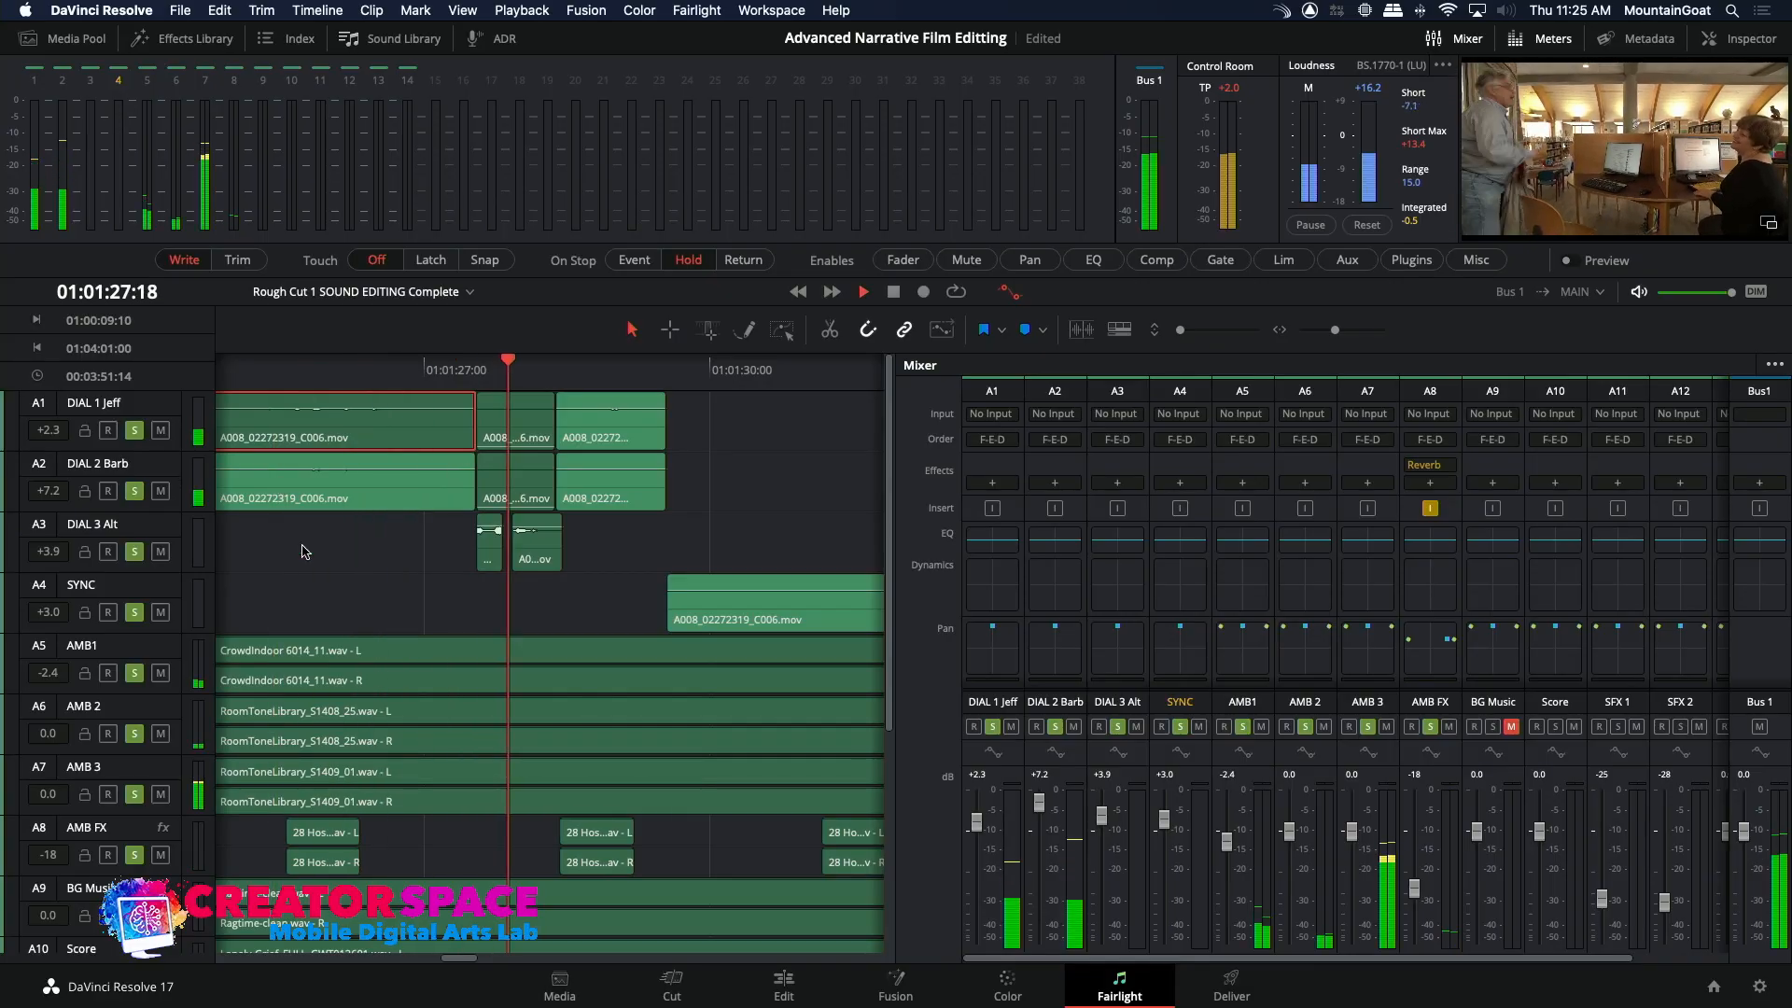
key(space)
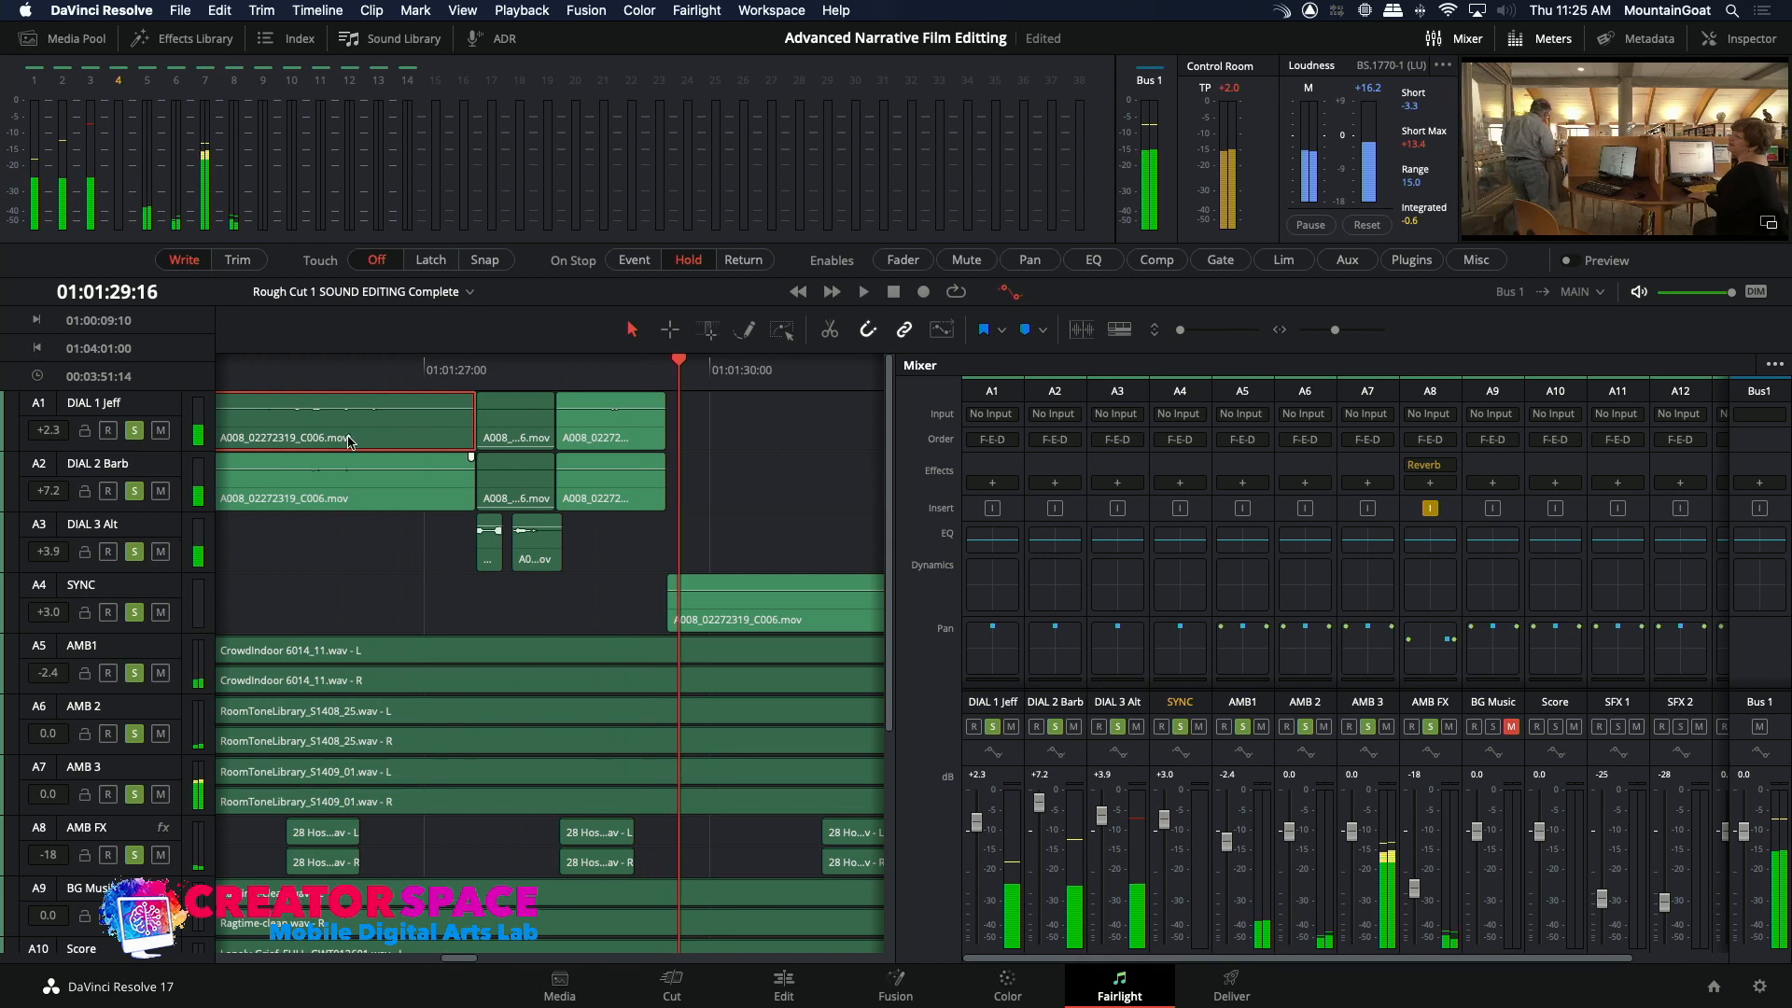
drag(592, 408, 596, 403)
drag(409, 408, 409, 409)
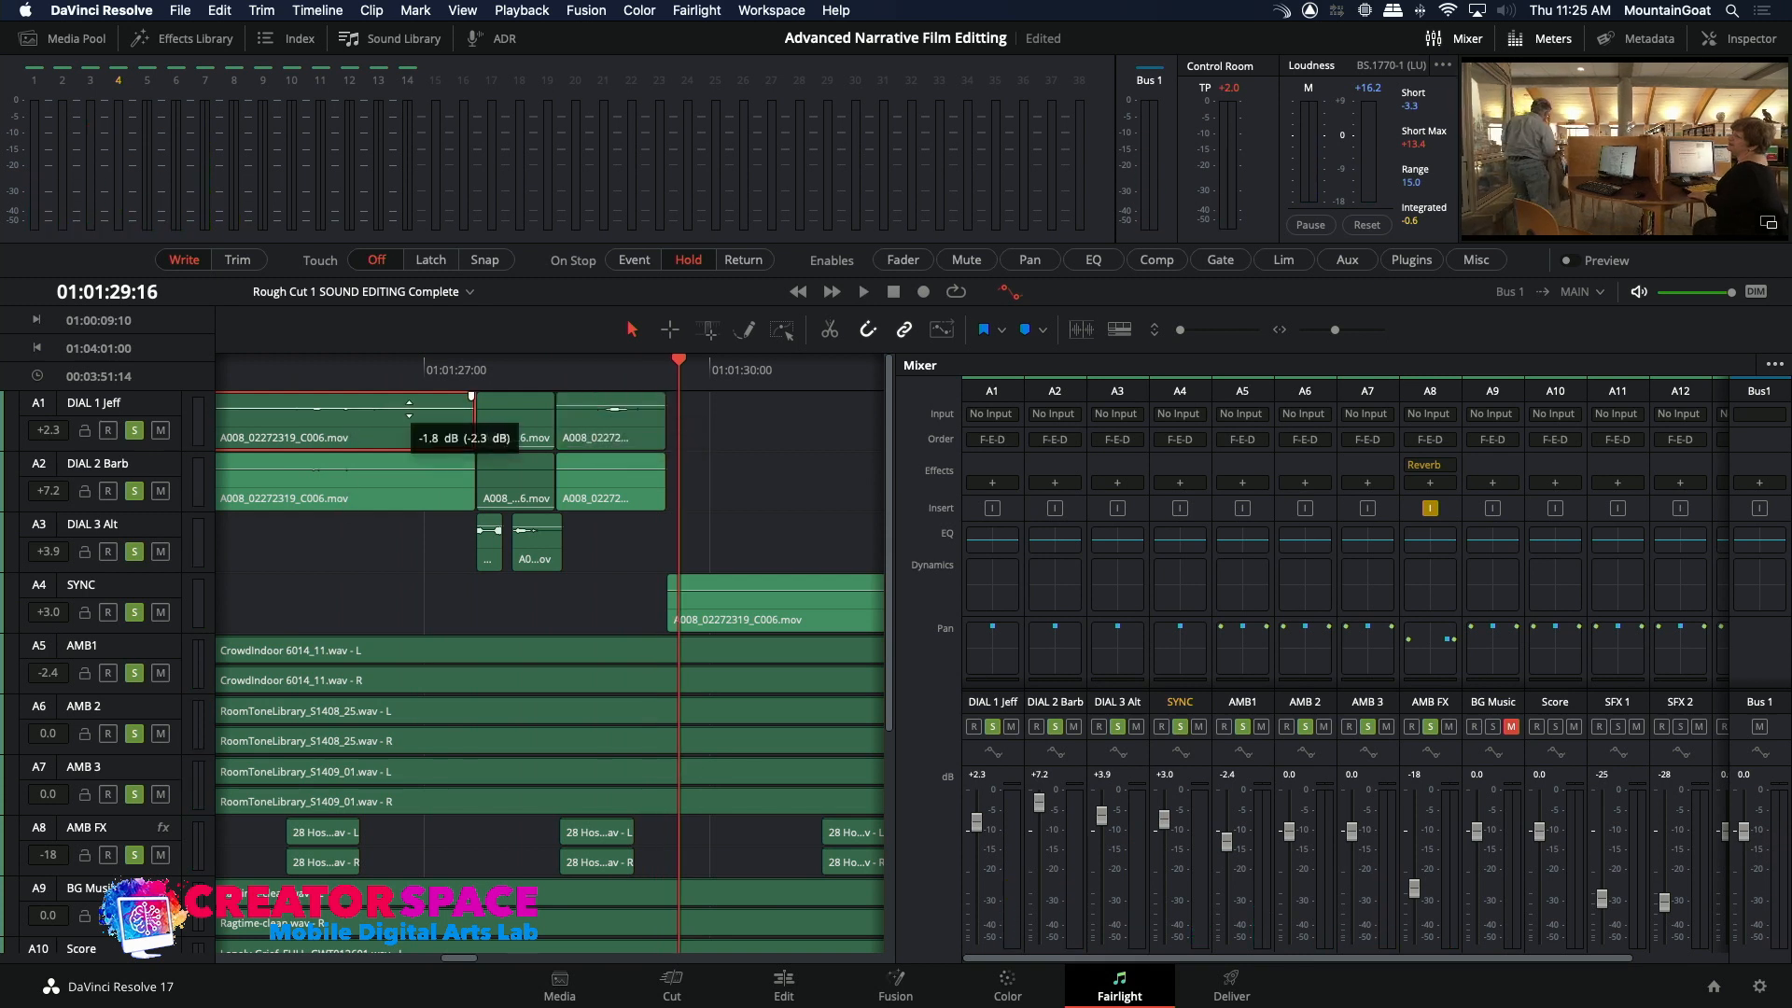
click(284, 375)
key(space)
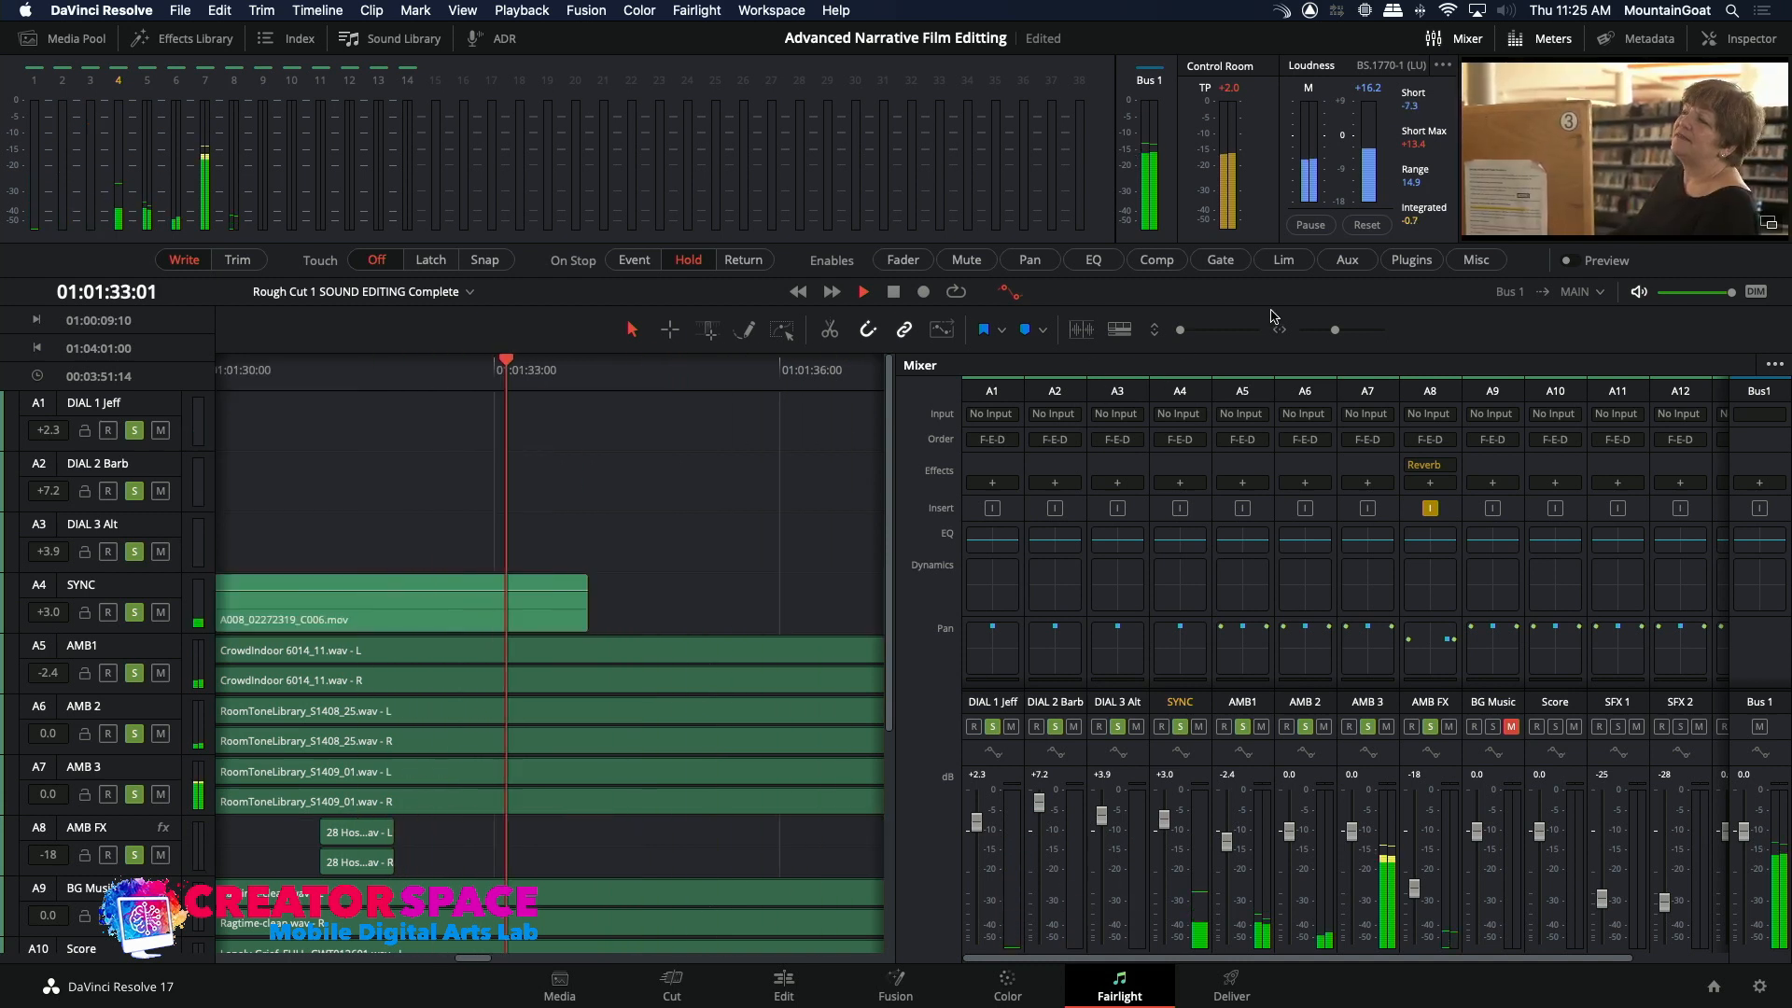
key(space)
Step: Trim the ends of the CrowdIndoor and RoomToneLibrary clips on AMB1, AMB 2 and AMB 3 back to the playhead at 01:01:34:19
drag(1334, 331, 1320, 333)
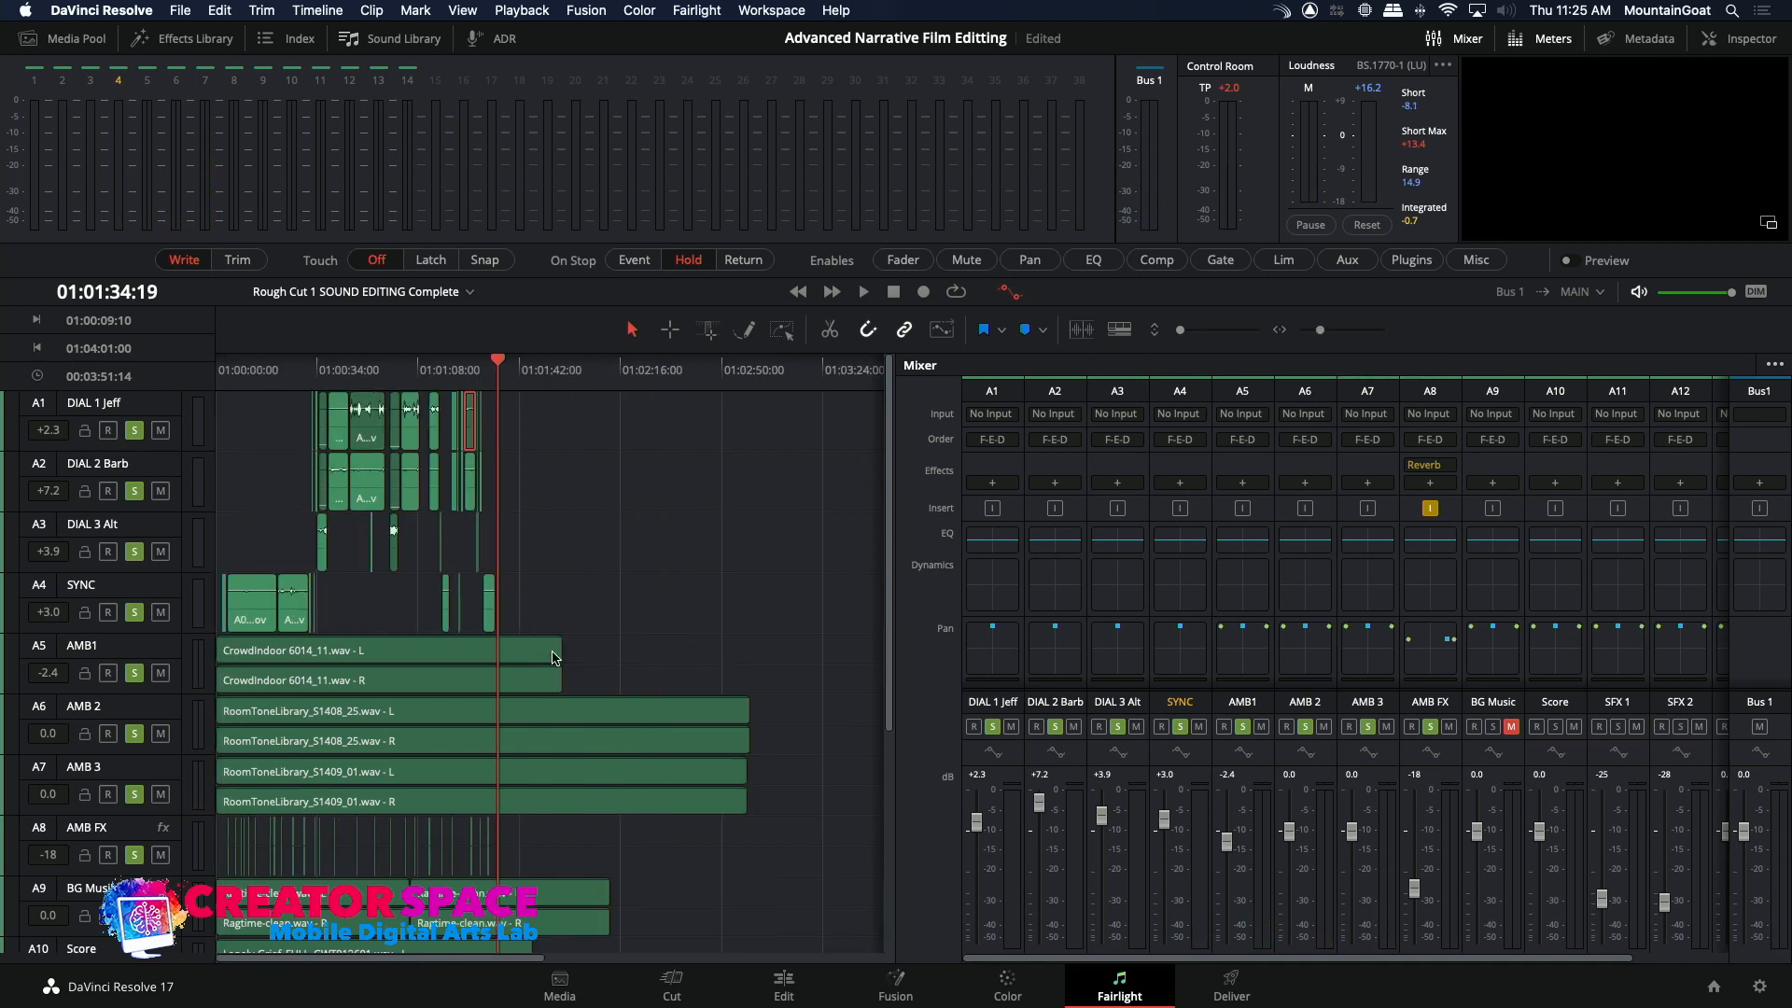
drag(560, 651, 501, 653)
drag(746, 717, 497, 715)
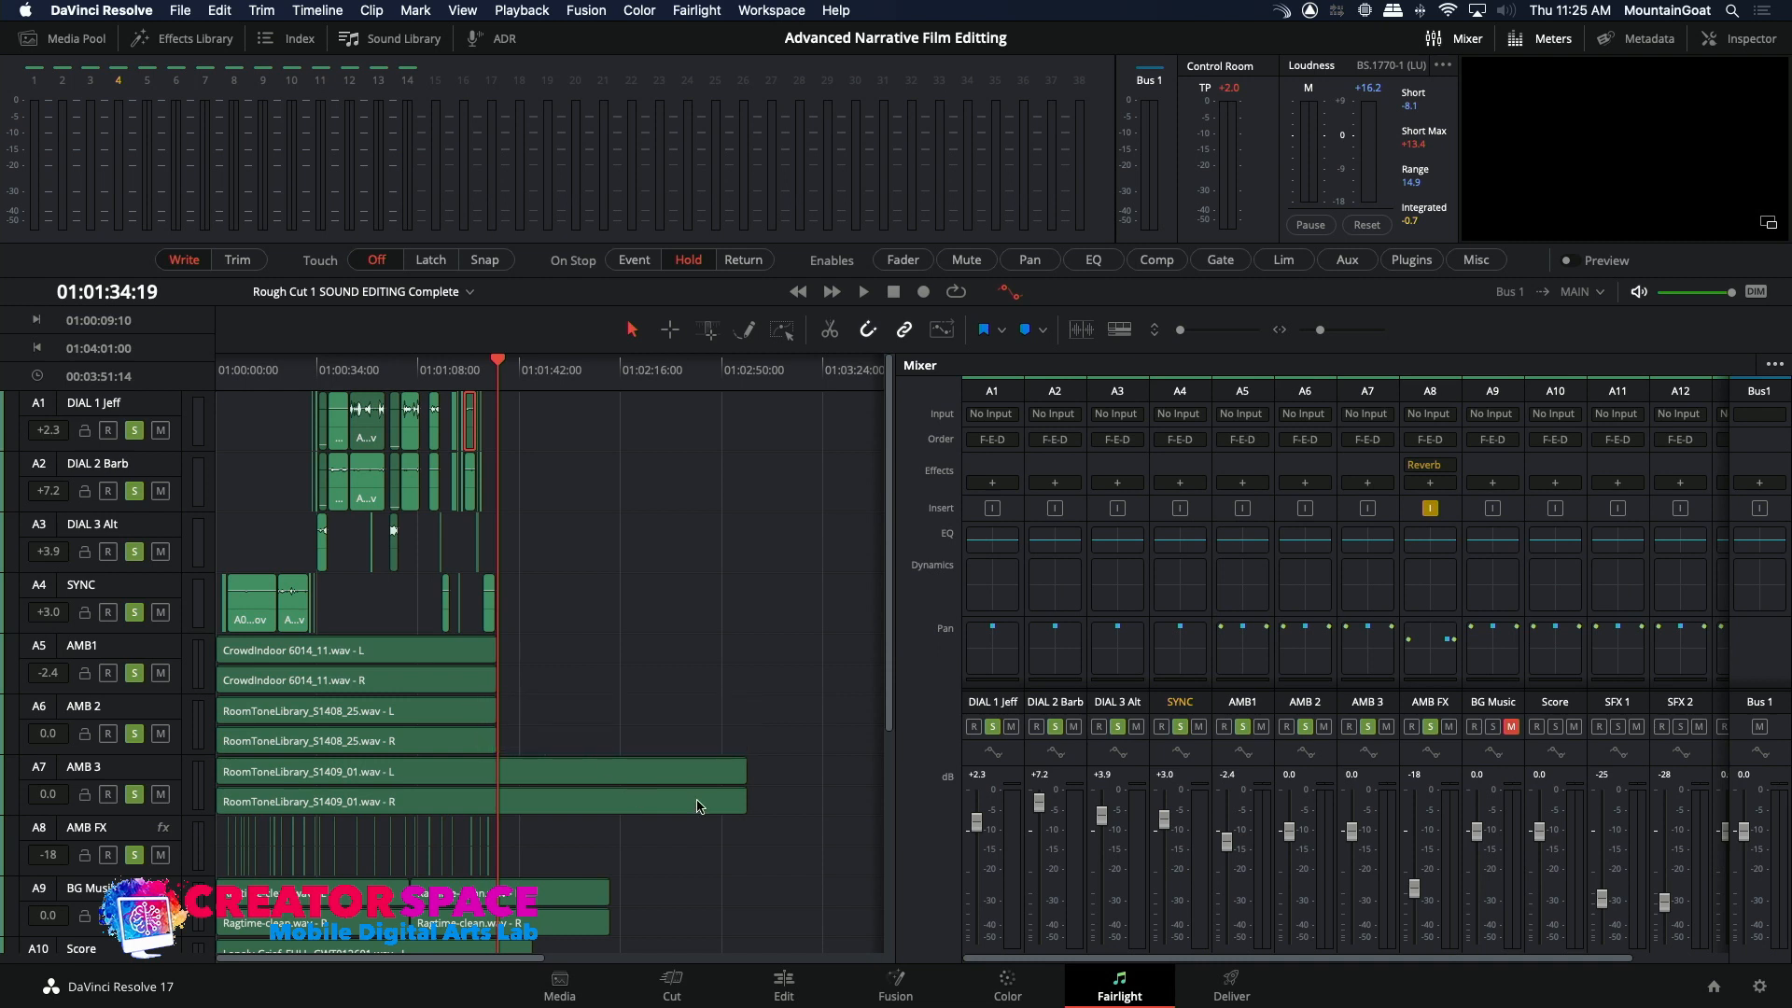
drag(742, 767, 496, 779)
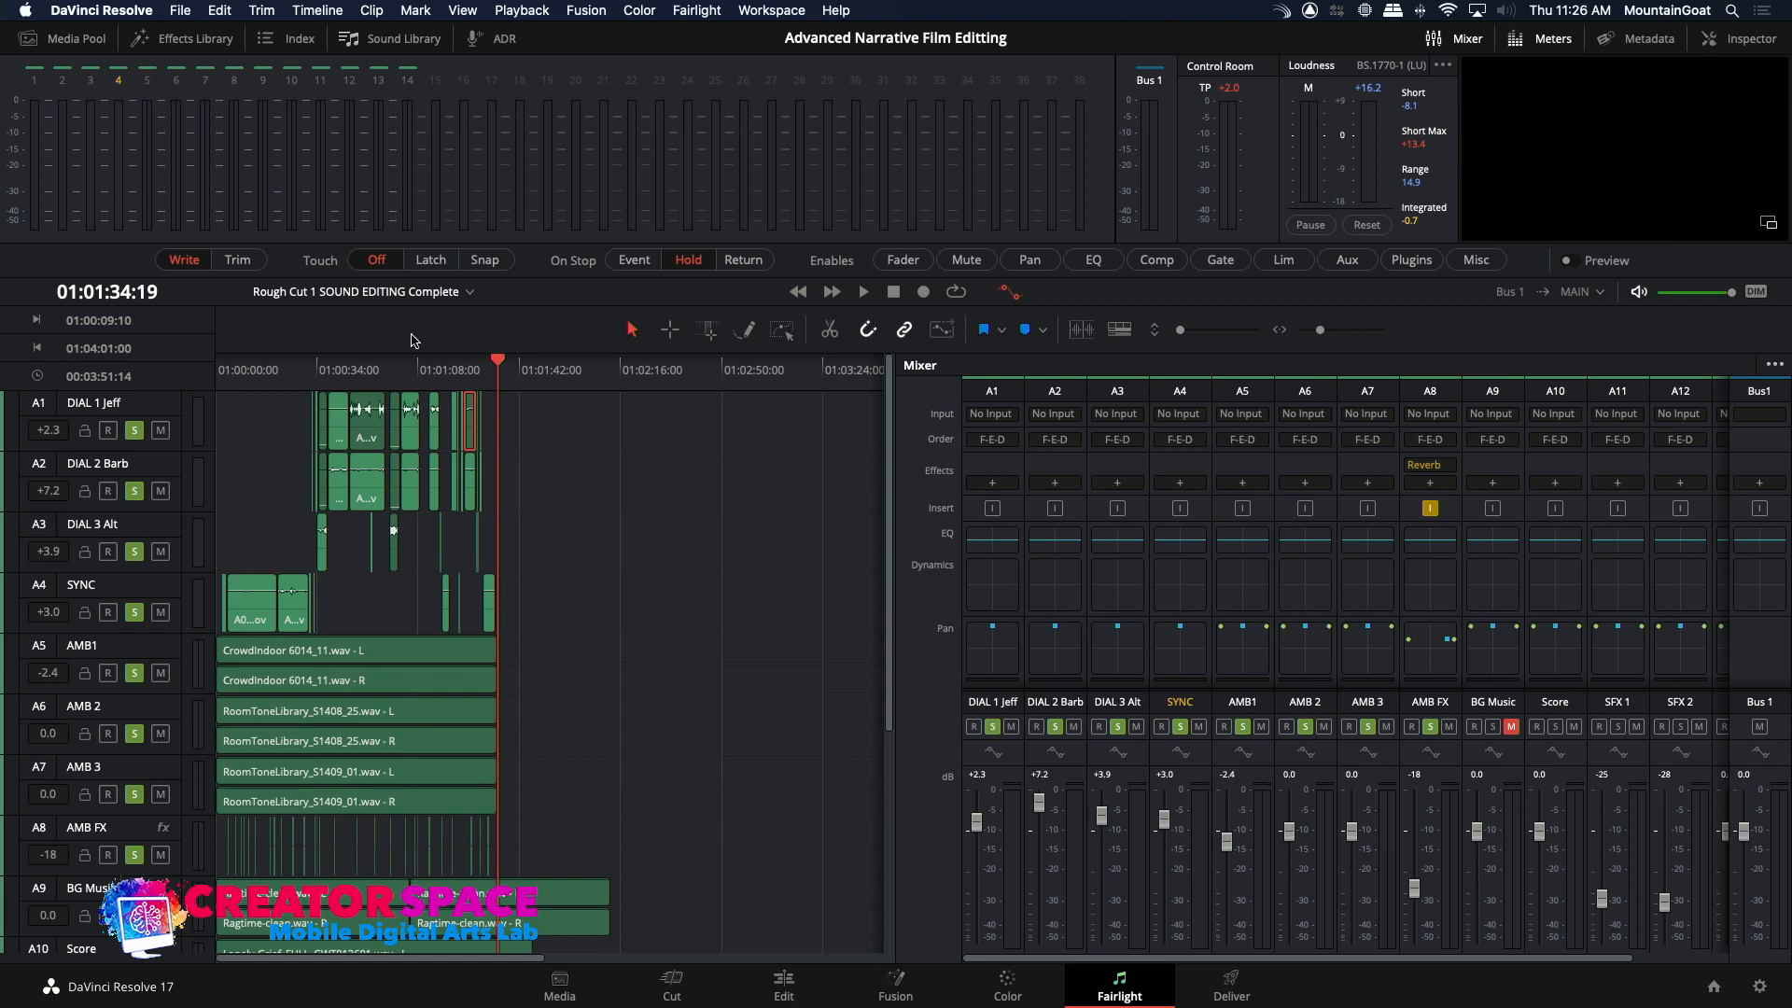
Step: Return the playhead to the timeline start, unmute and solo BG Music, pan it toward the rear and lower its fader to -41
click(375, 371)
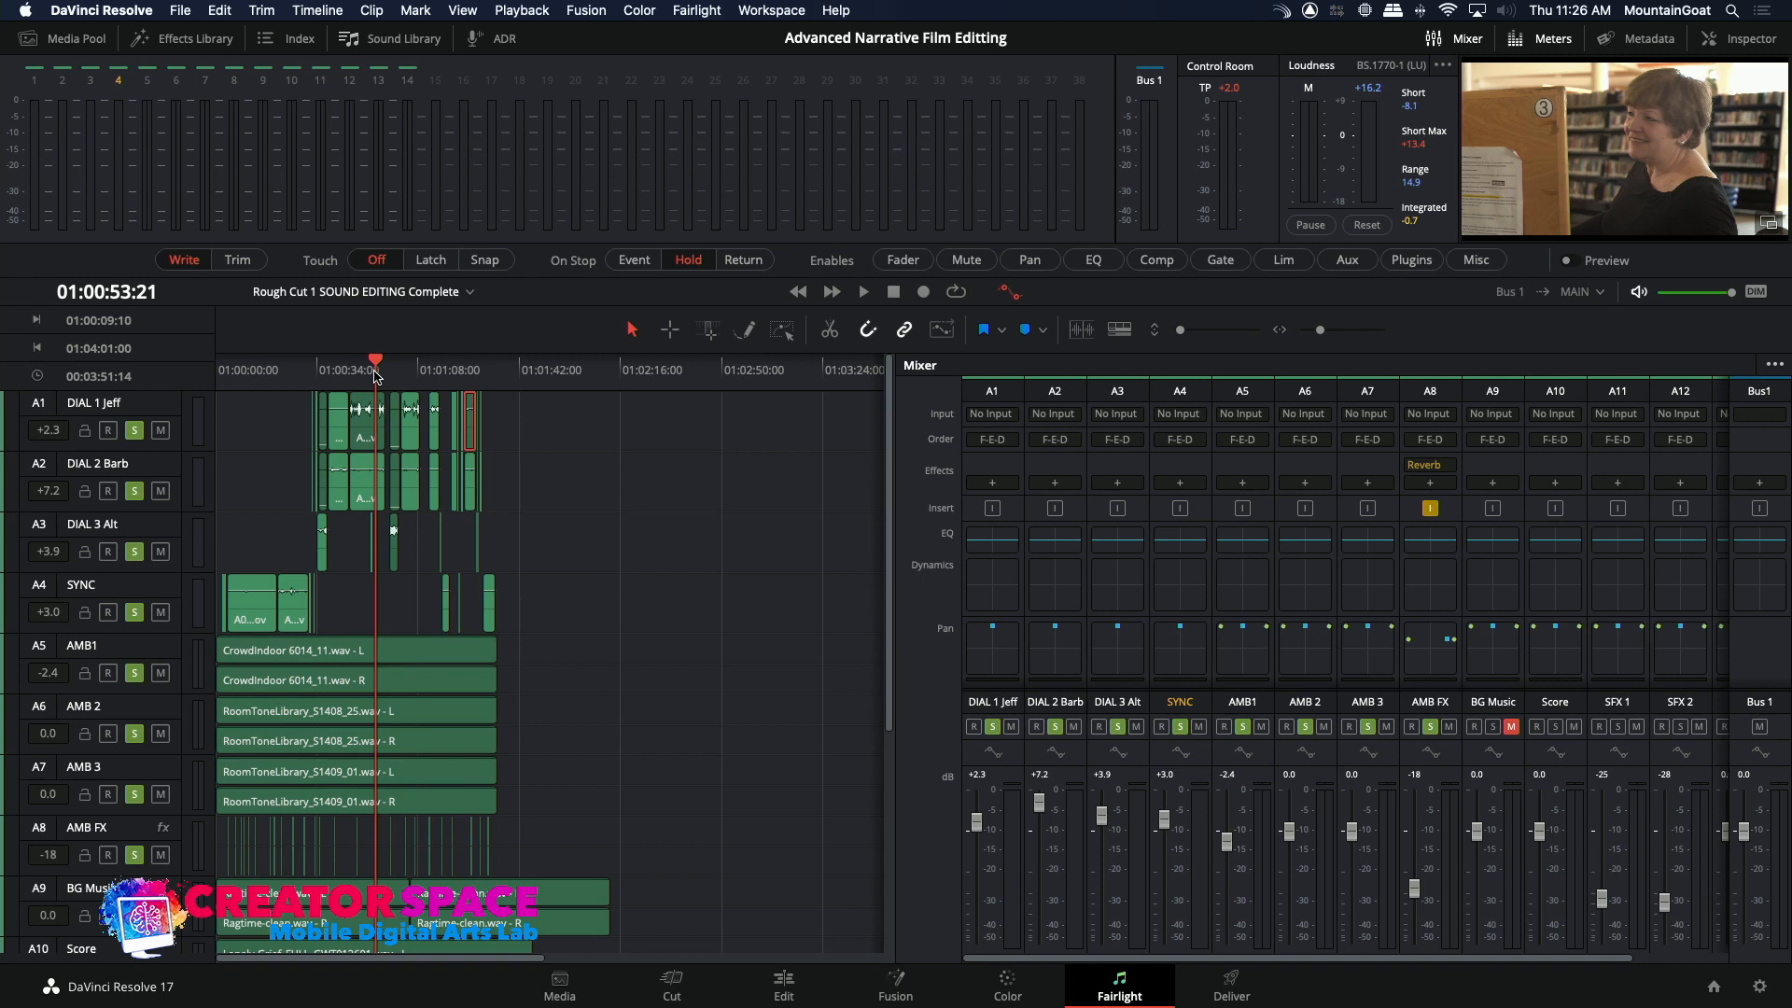
click(321, 378)
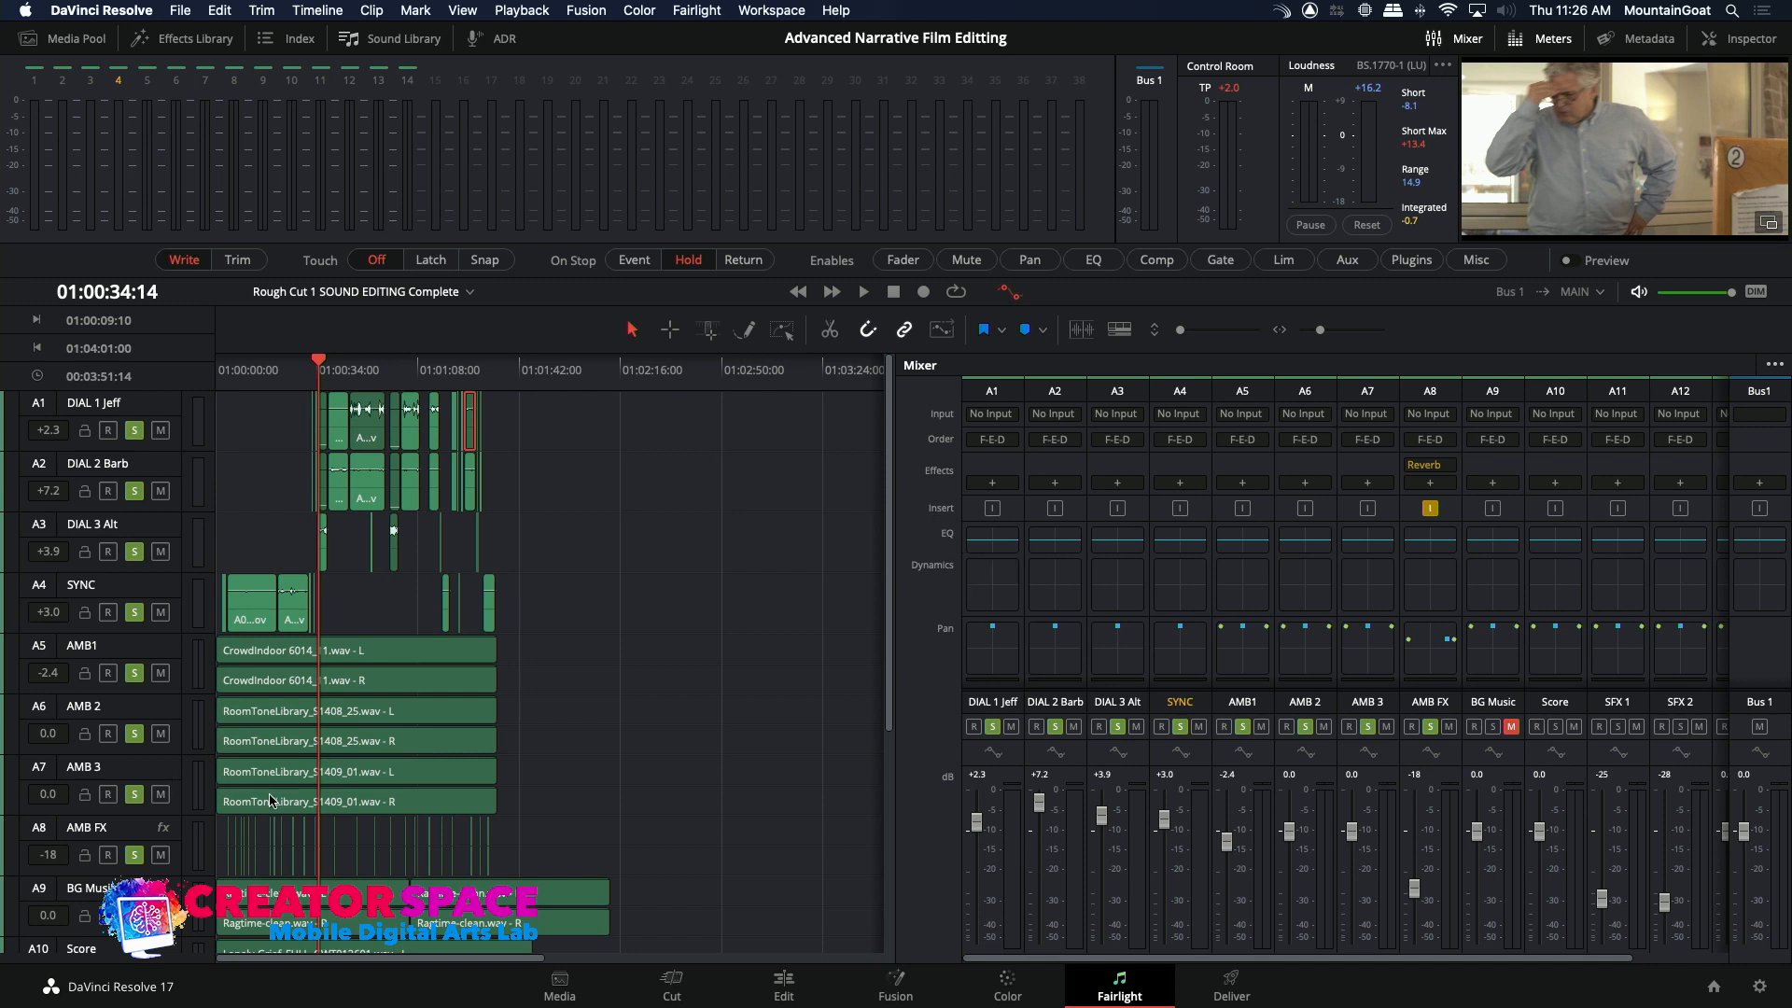
click(219, 373)
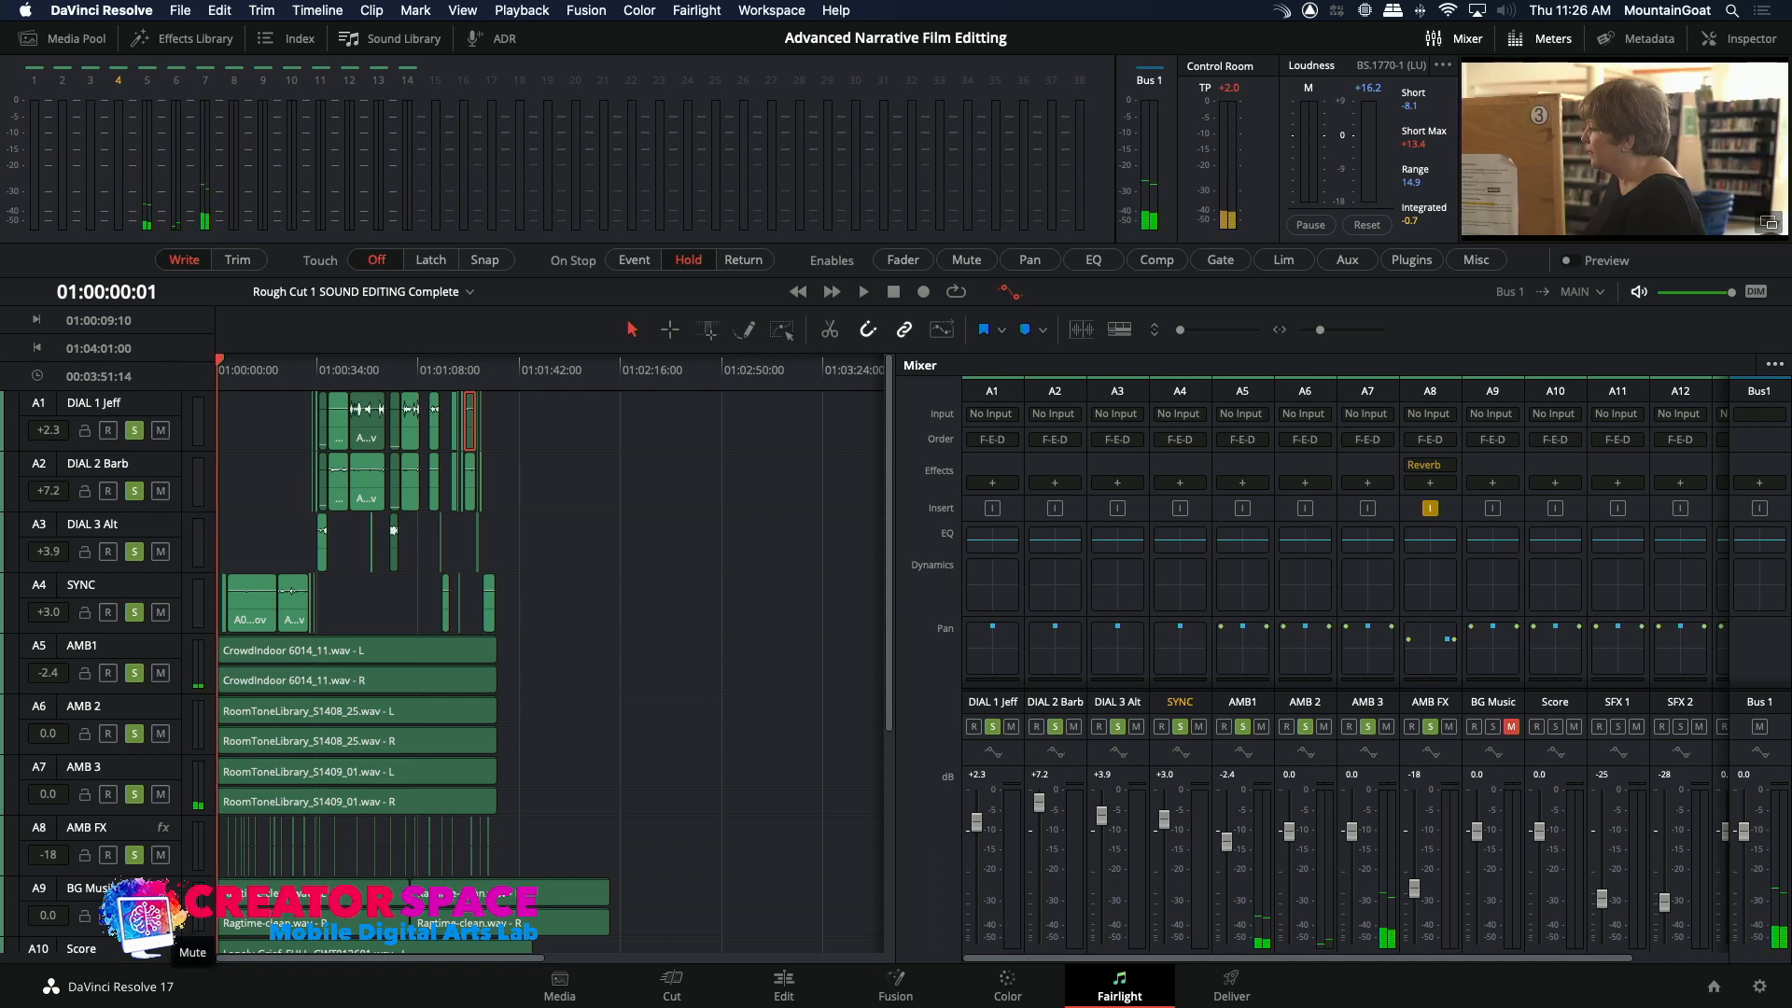
click(161, 916)
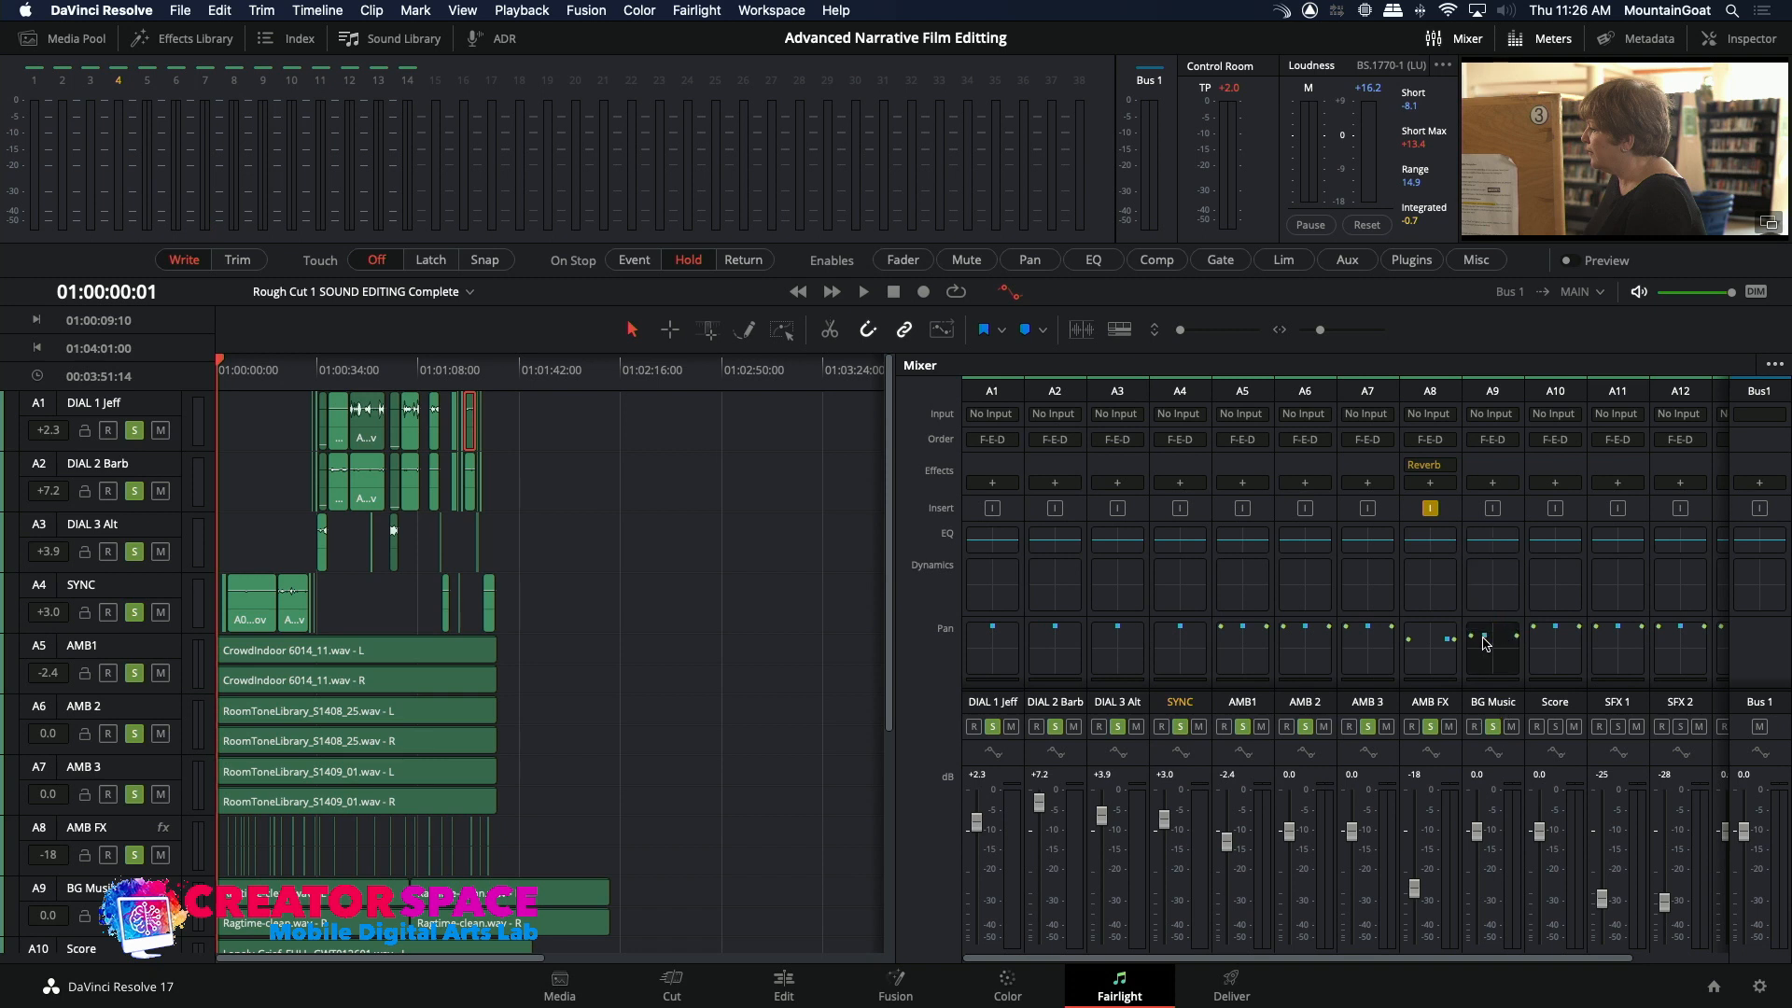
drag(1476, 659, 1476, 662)
drag(1479, 833, 1463, 917)
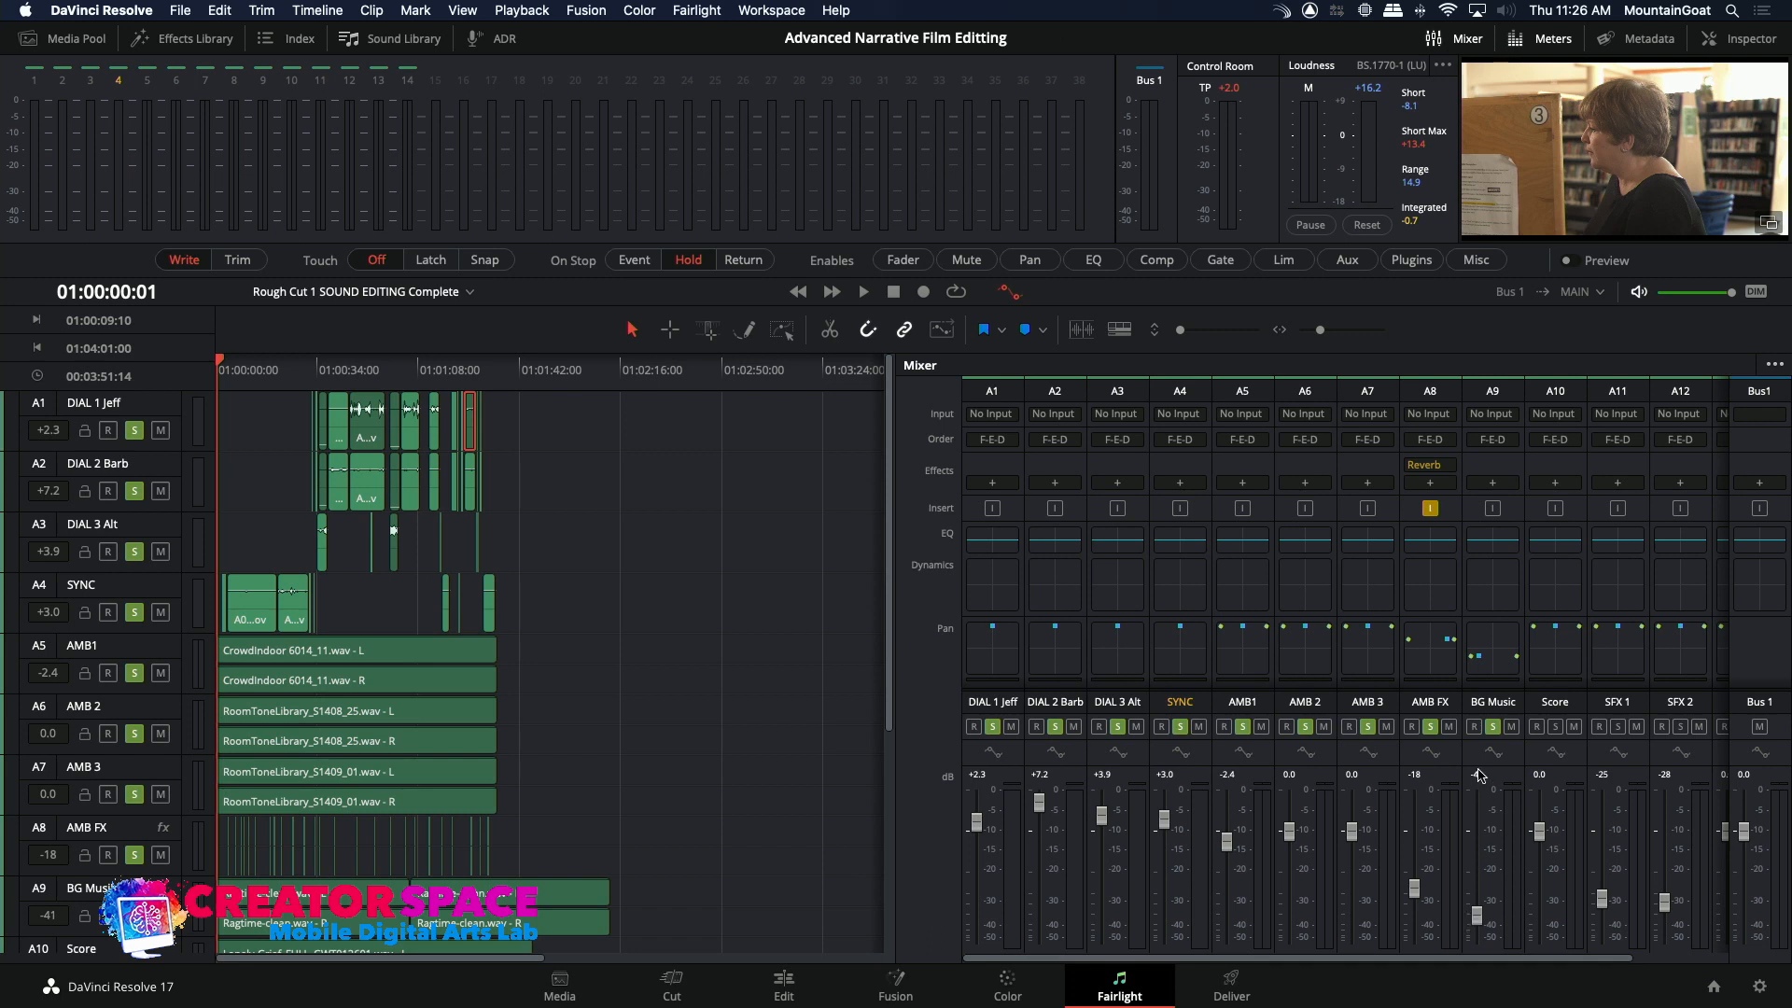
Step: Add the Fairlight FX Reverb effect to the BG Music track
click(1493, 483)
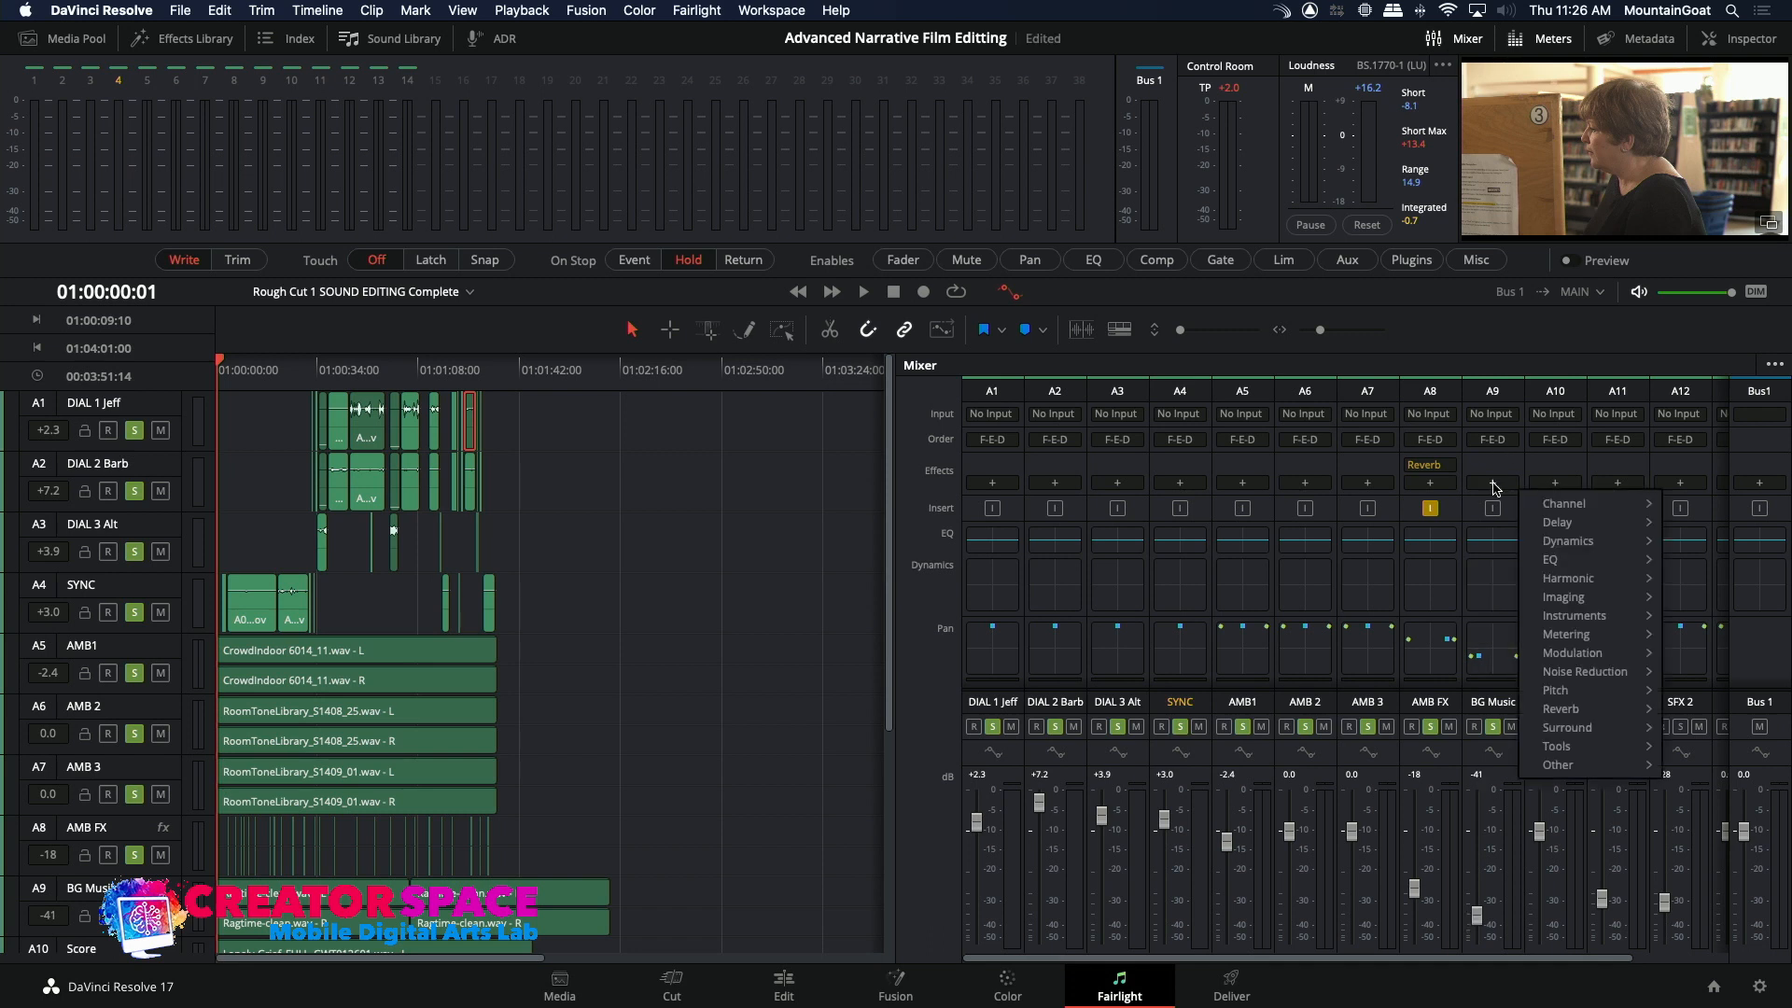
mouse_move(1589, 716)
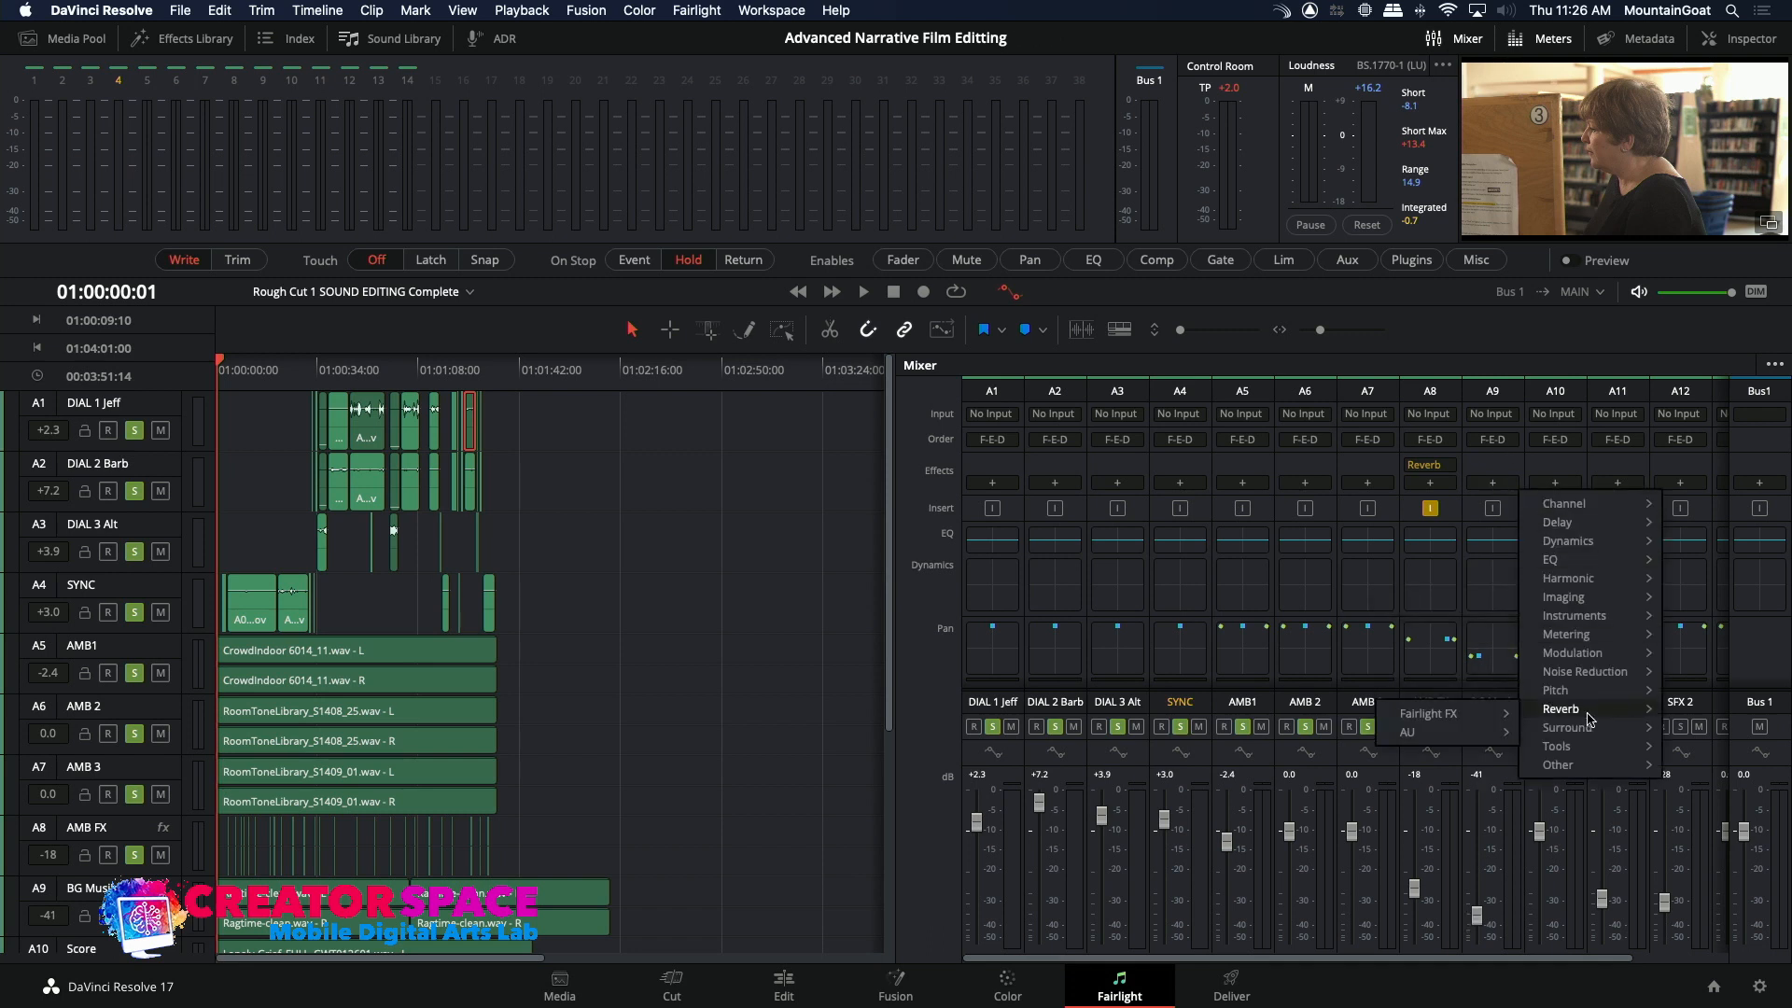
mouse_move(1485, 713)
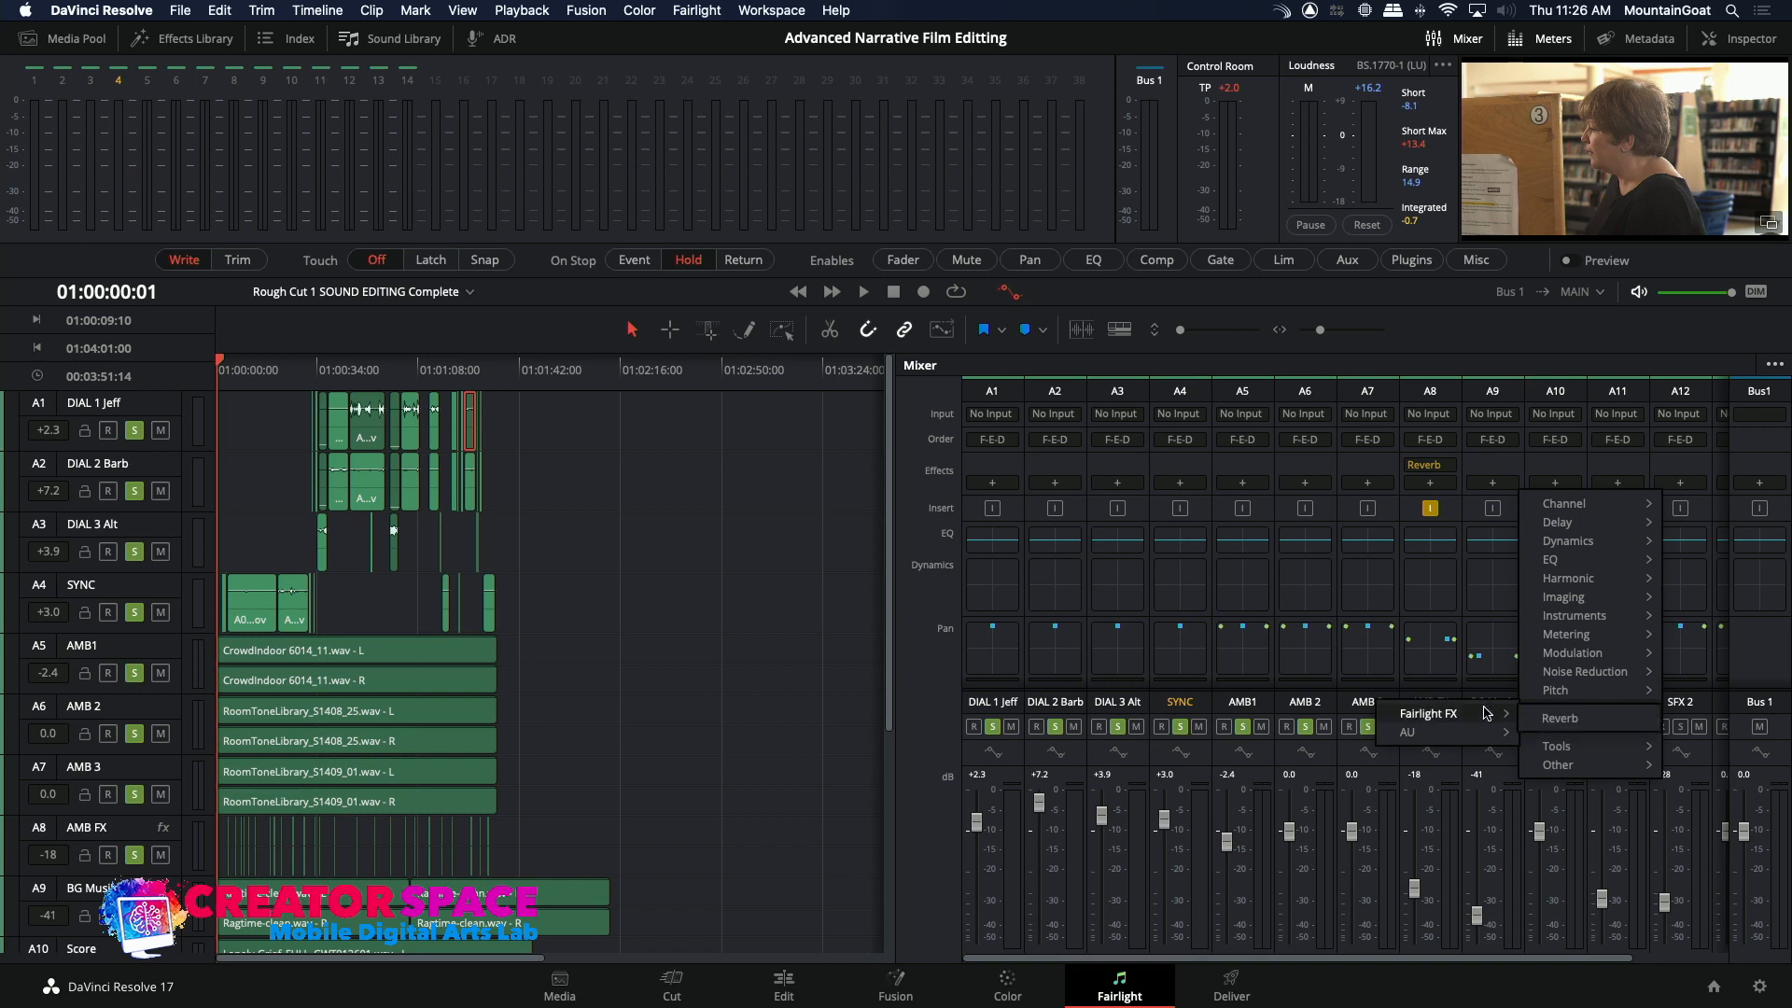
click(1541, 719)
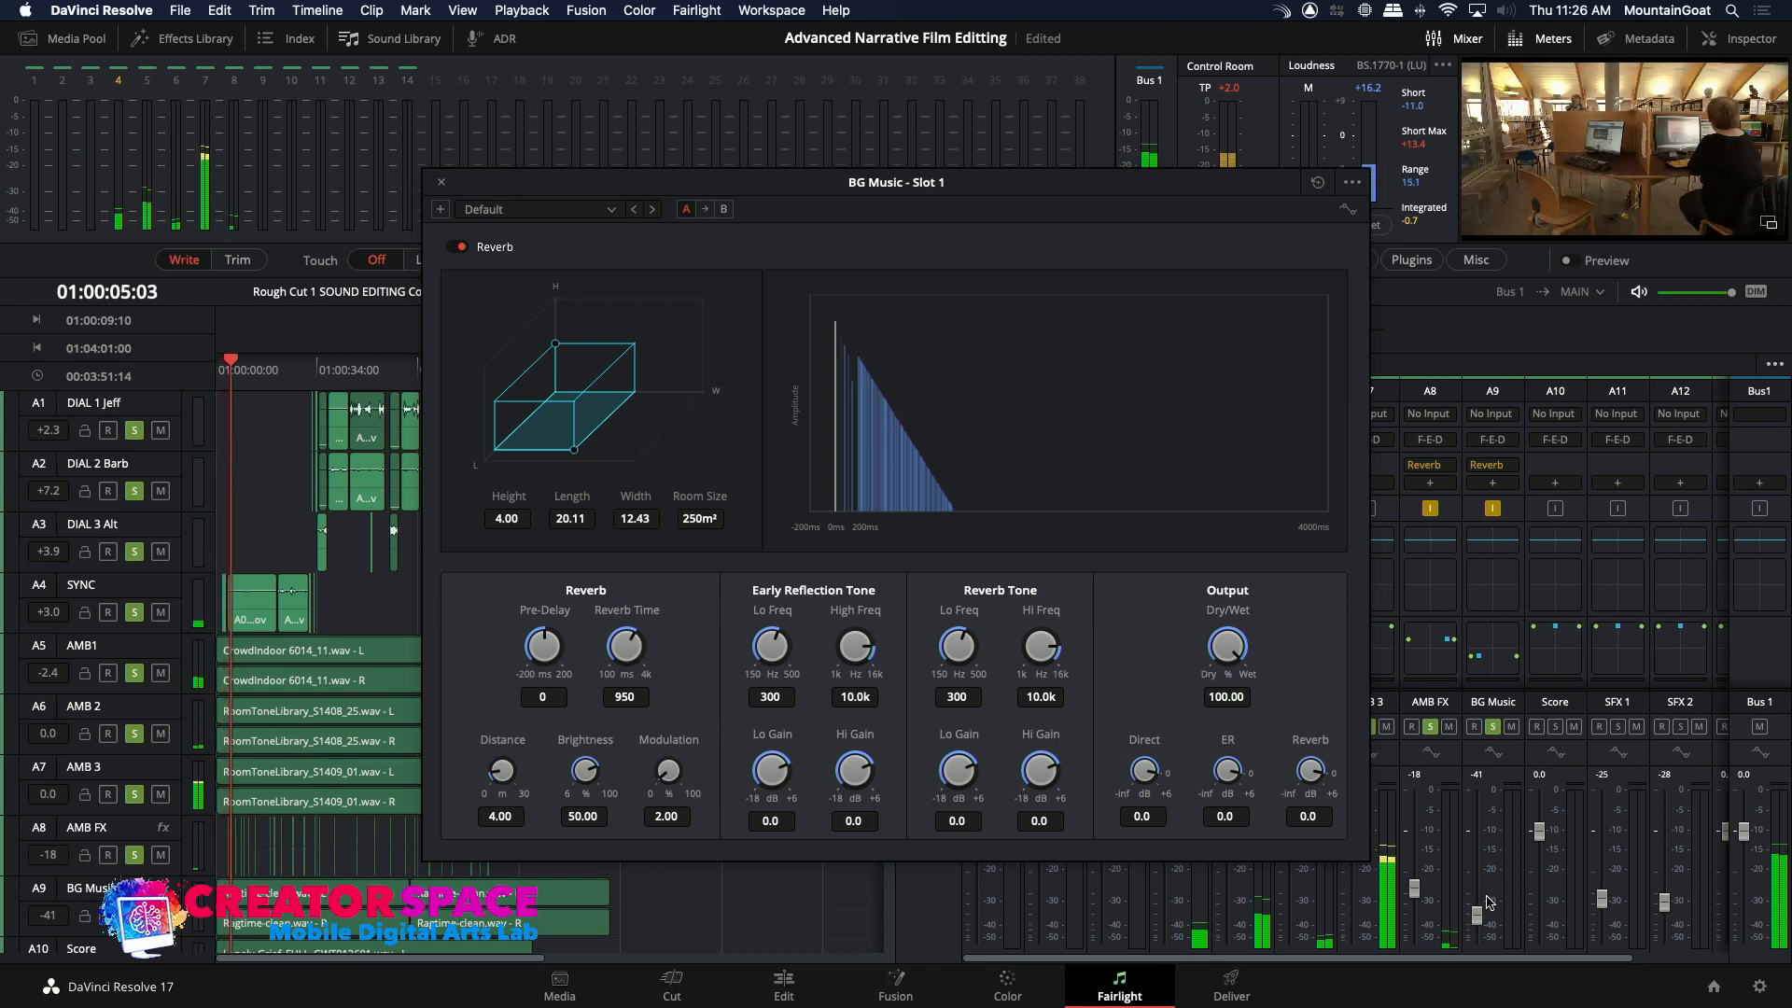
Step: Set the BG Music fader to -19 while listening, stop playback at 01:00:27:16 and close the reverb settings
drag(1482, 908, 1482, 880)
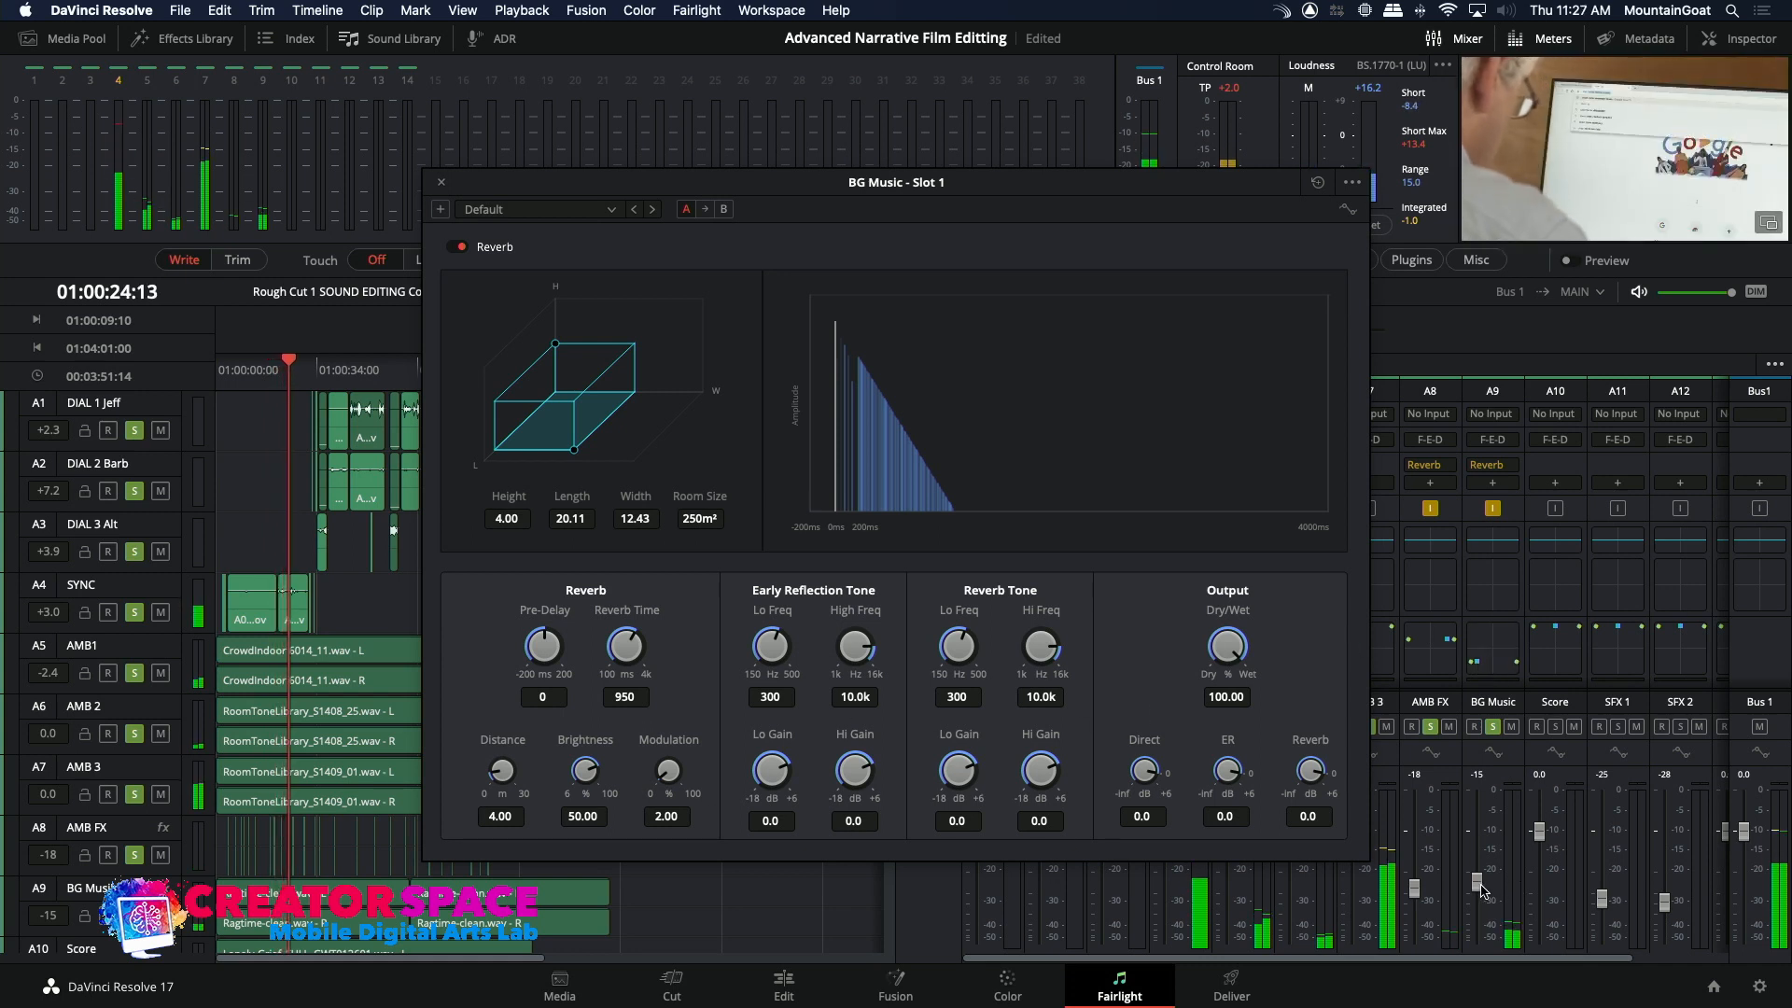
drag(1476, 882, 1479, 899)
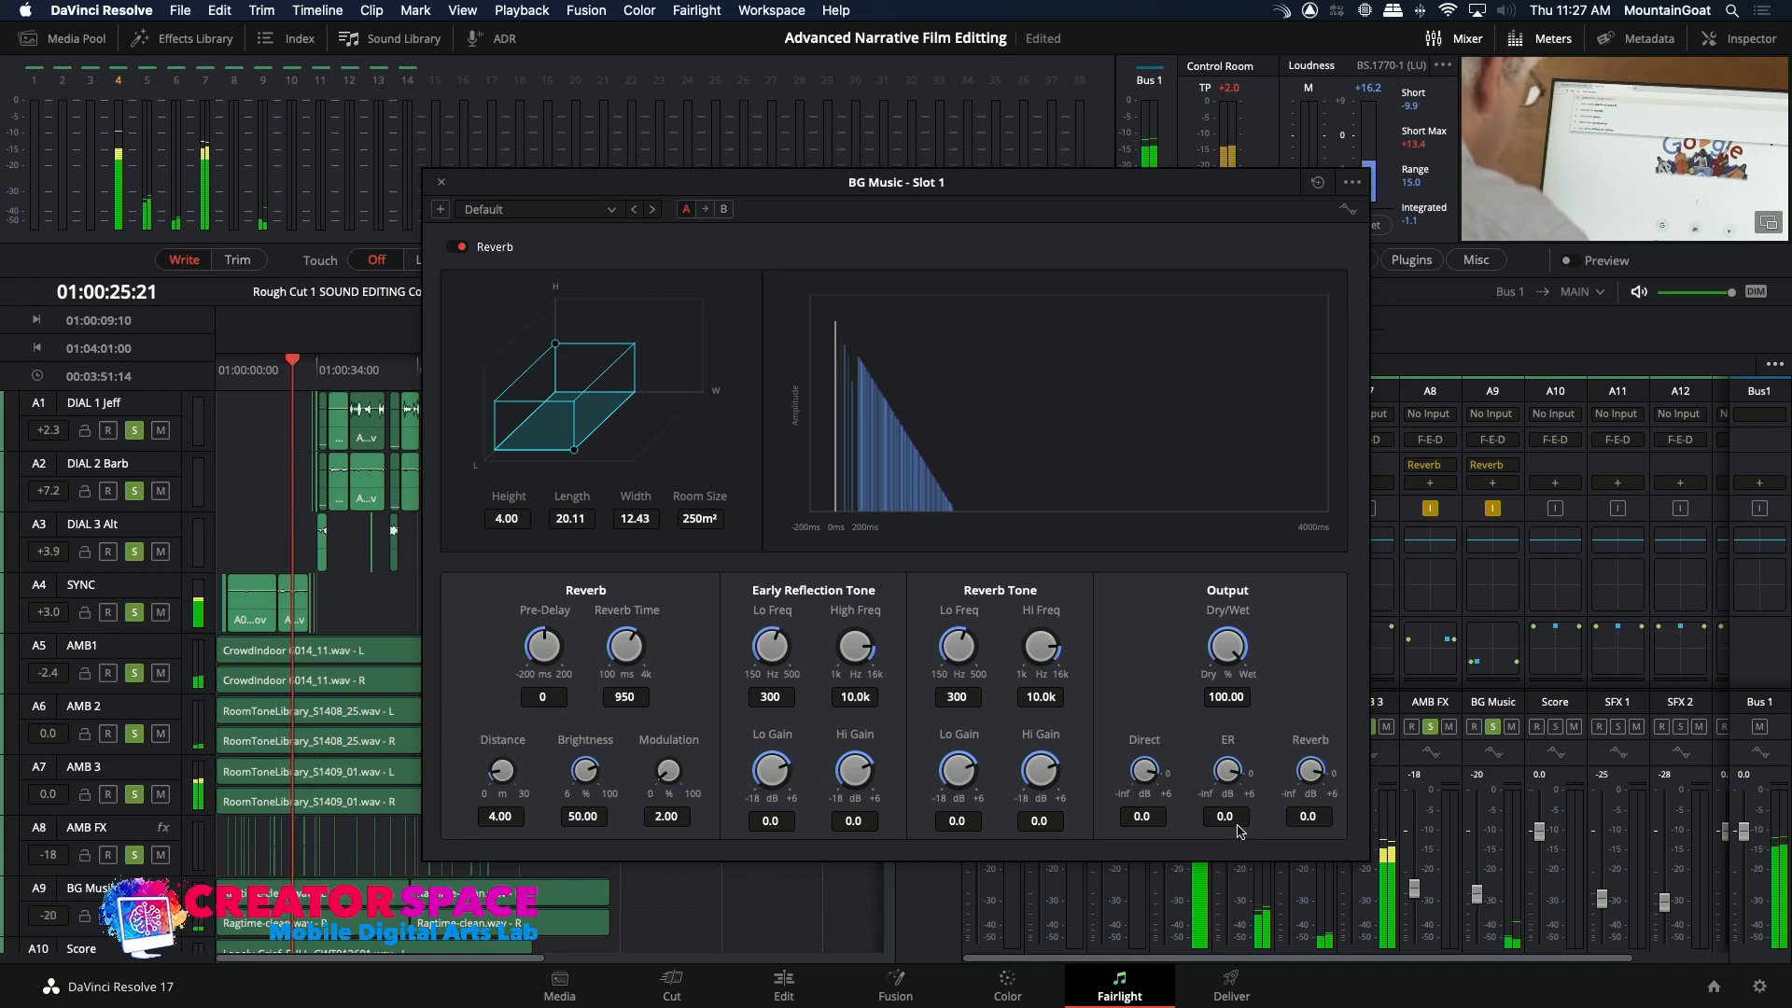
drag(1472, 894, 1471, 891)
key(space)
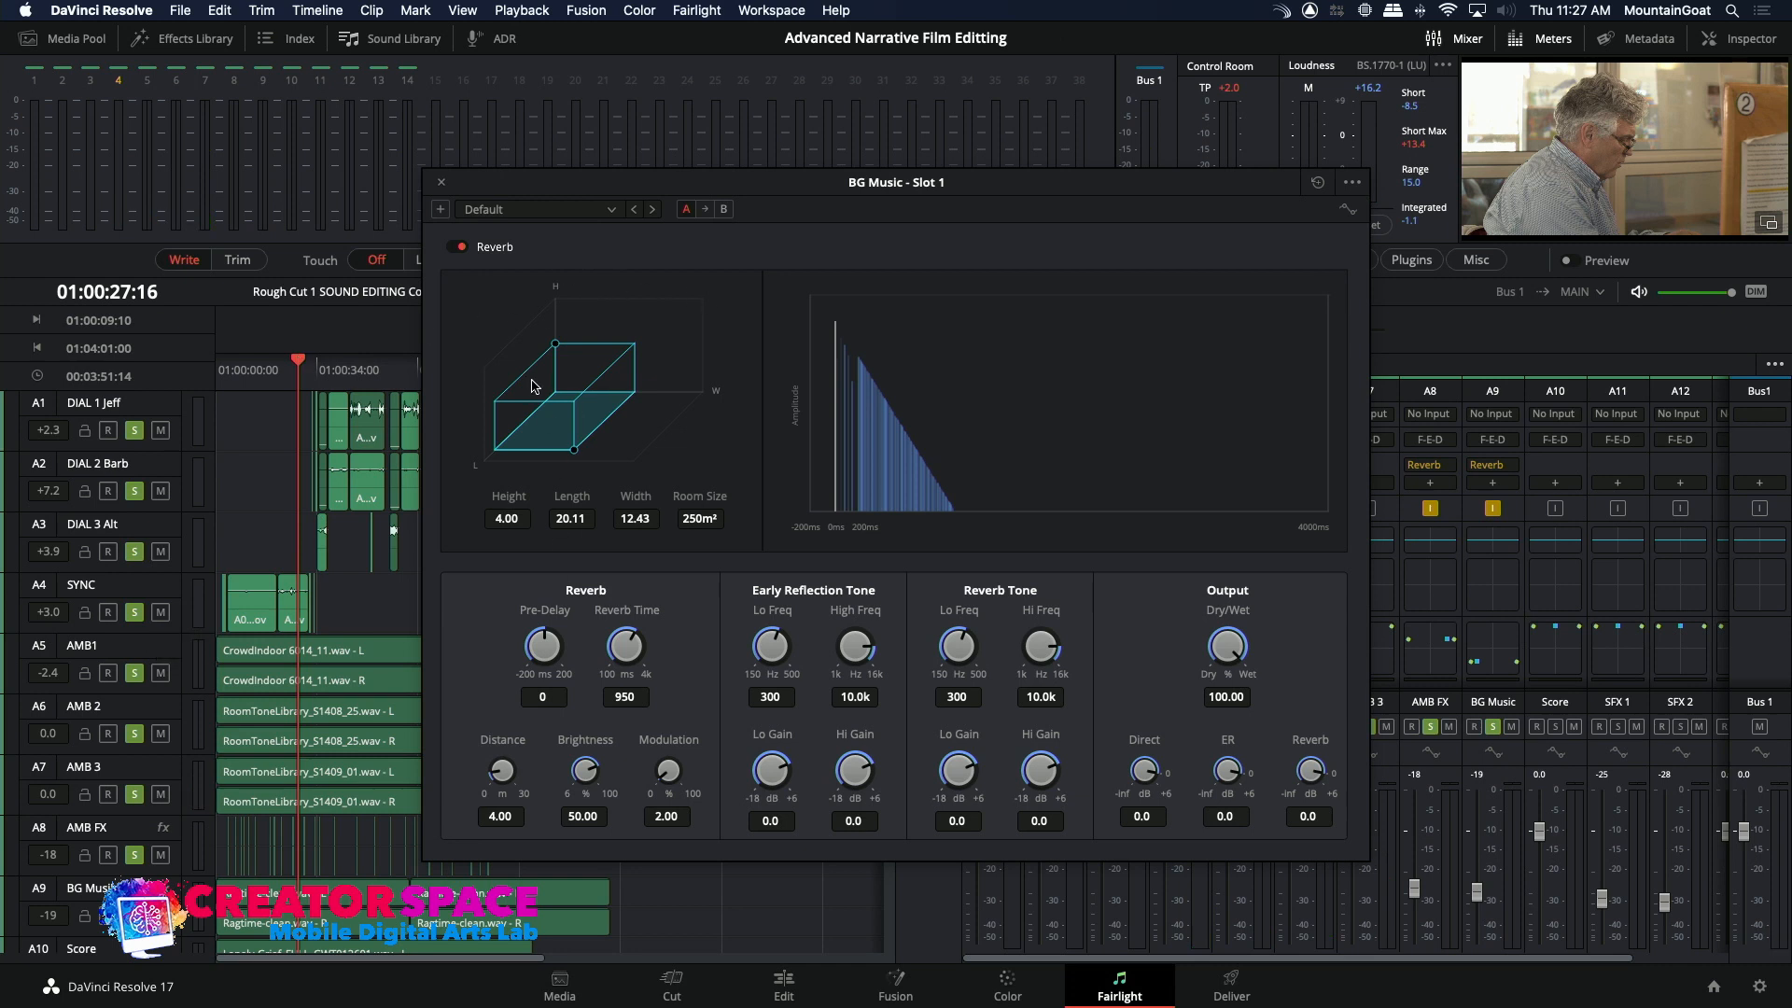
click(441, 183)
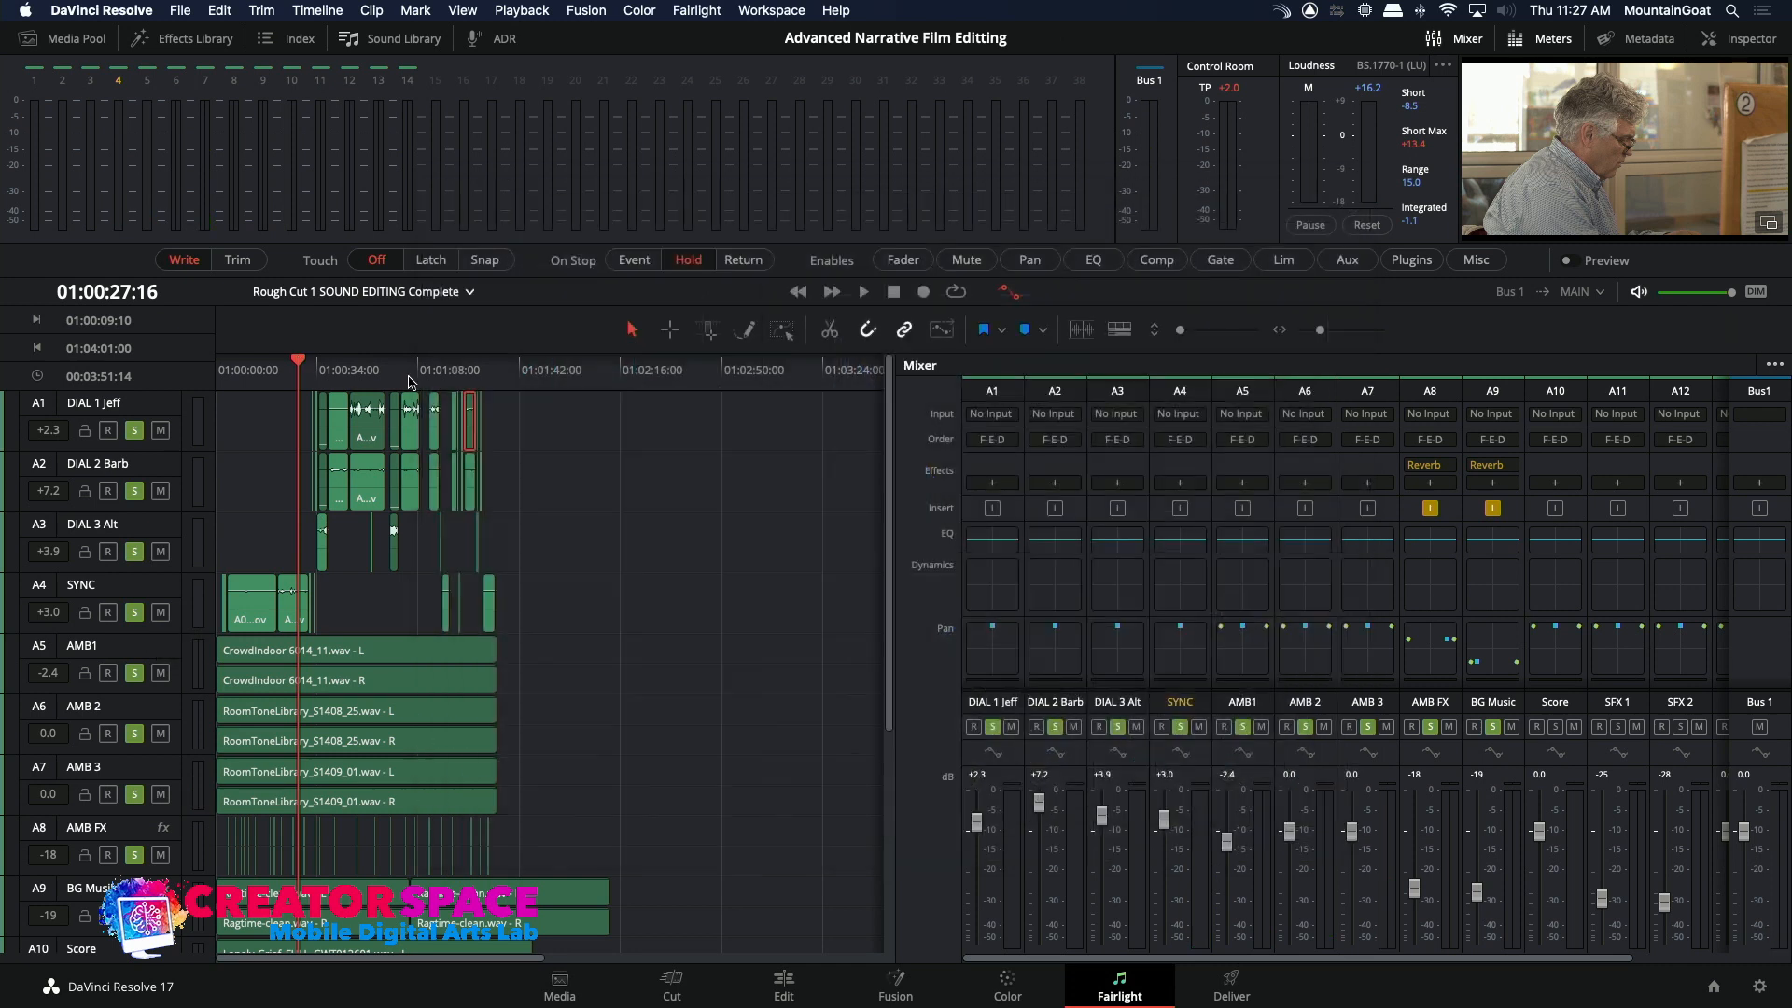
Step: Turn off solo on every soloed track from DIAL 1 through BG Music
click(134, 733)
click(134, 794)
click(135, 854)
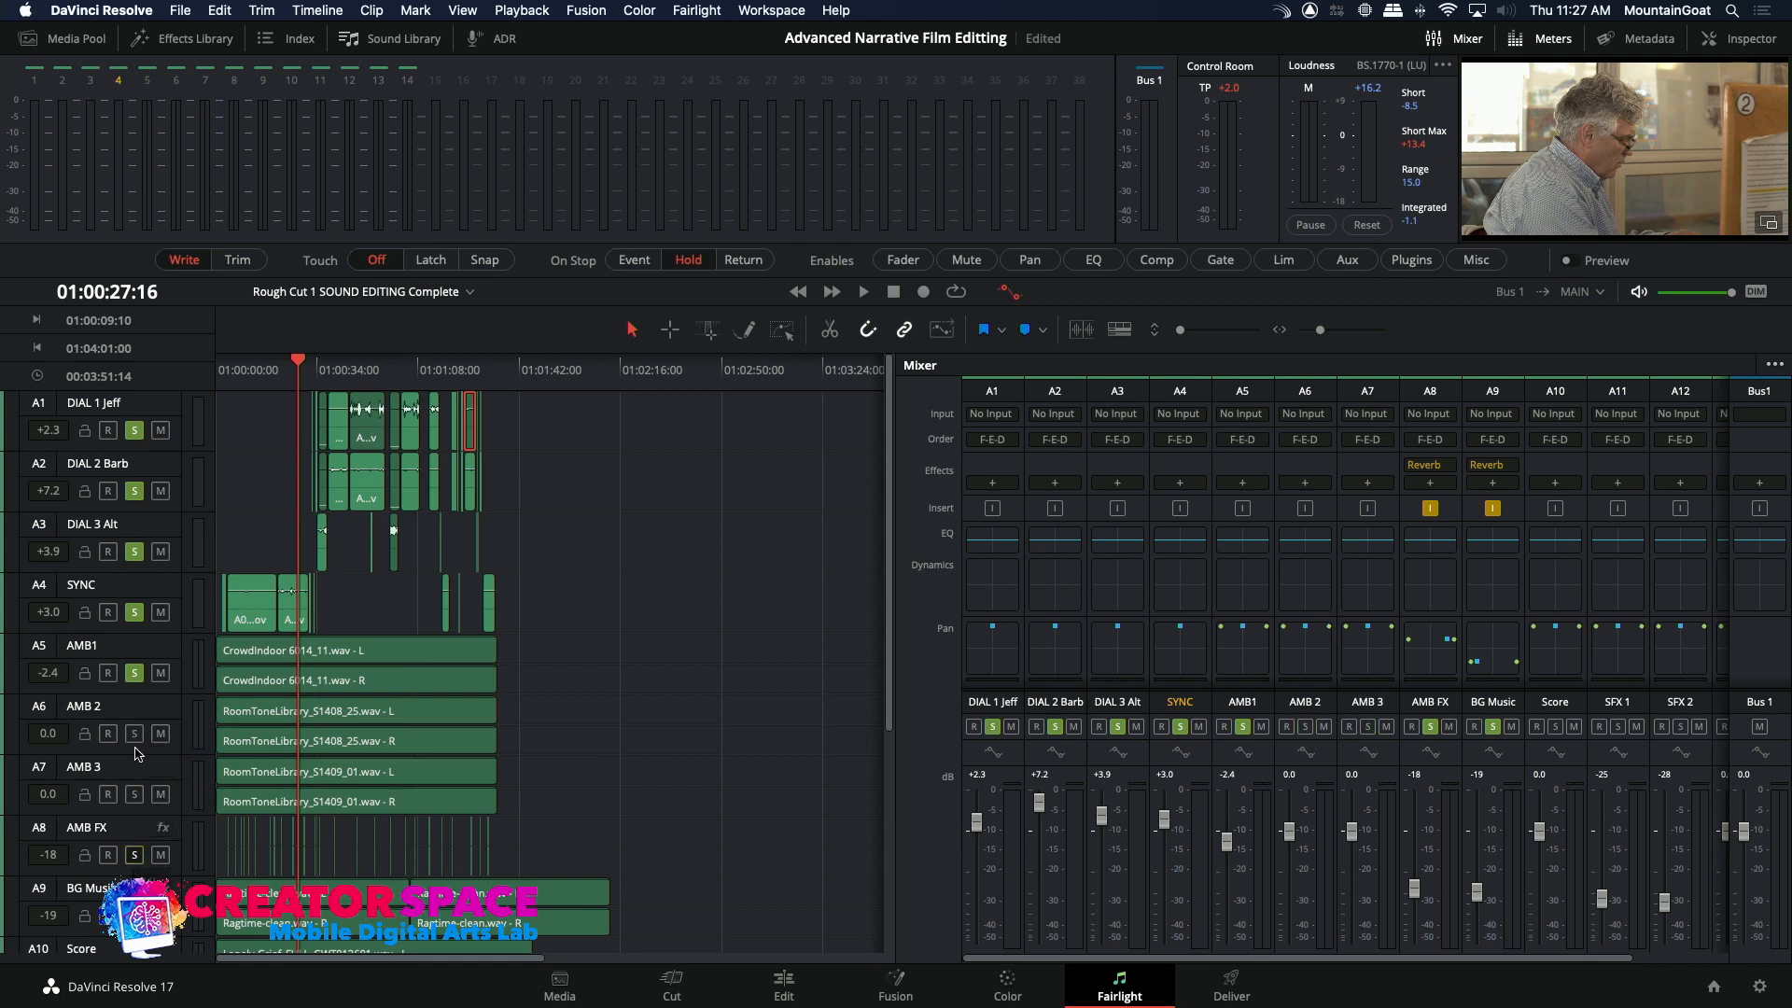
click(135, 672)
click(134, 612)
click(134, 552)
click(134, 490)
click(139, 442)
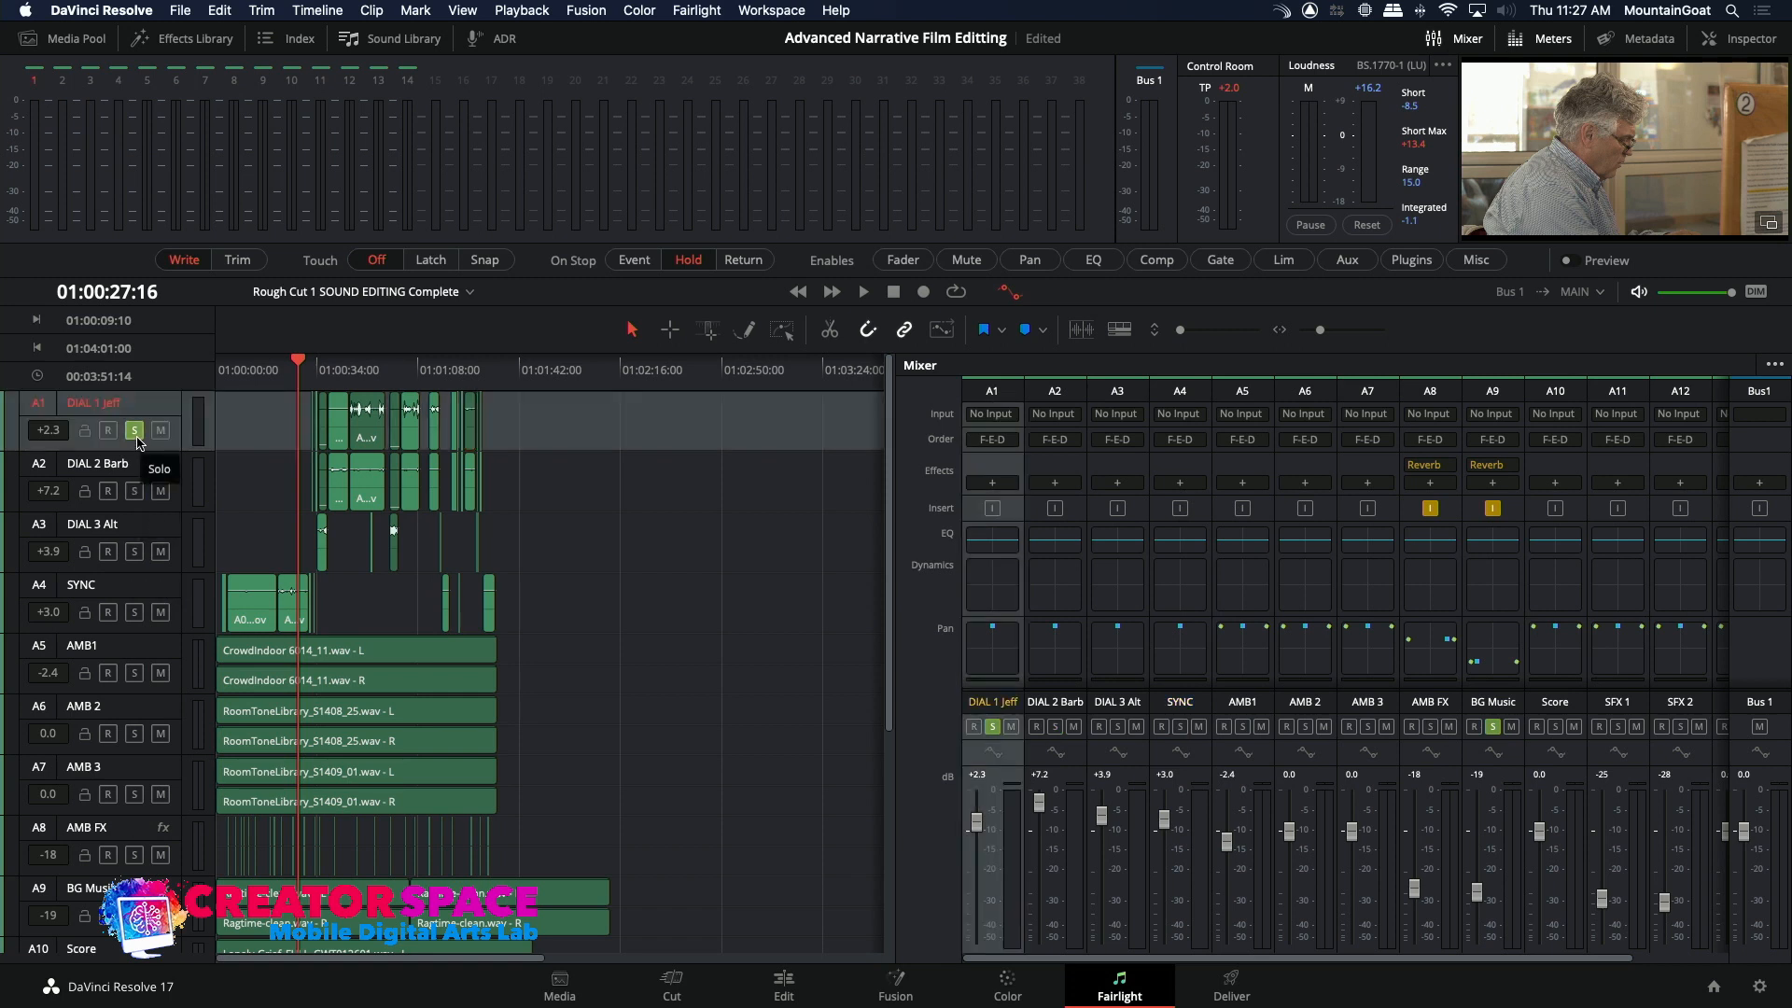
click(164, 400)
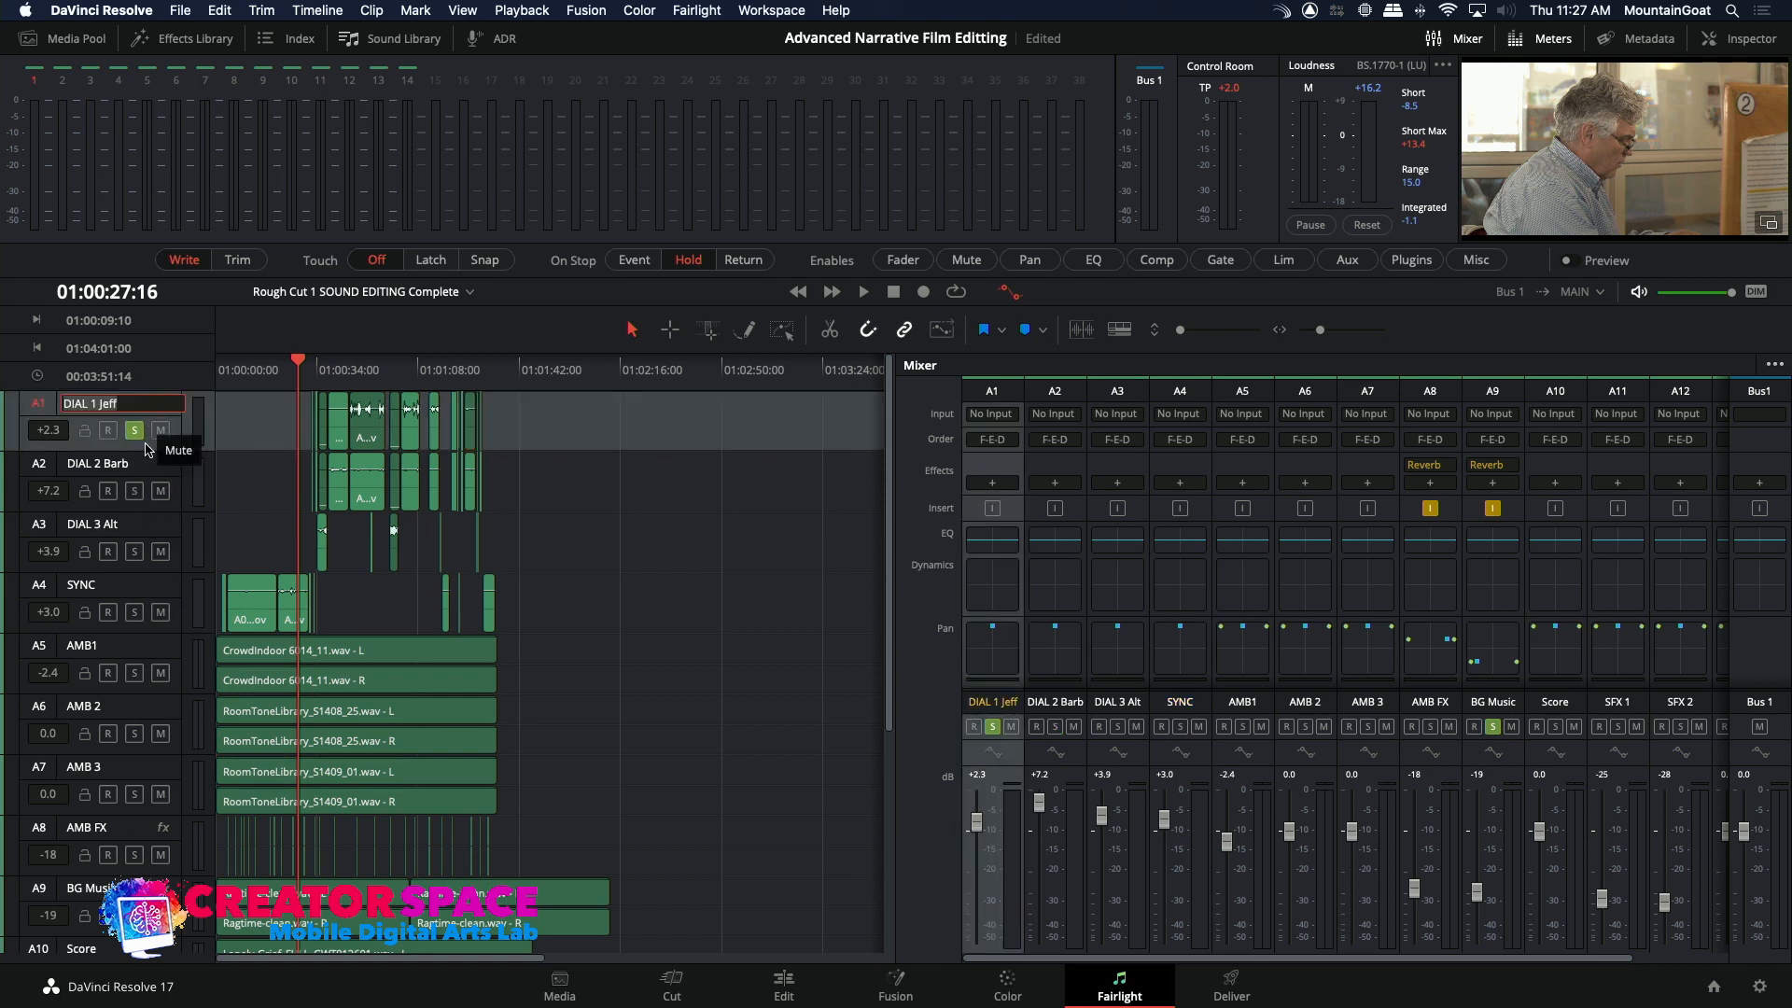
click(145, 445)
key(space)
click(134, 430)
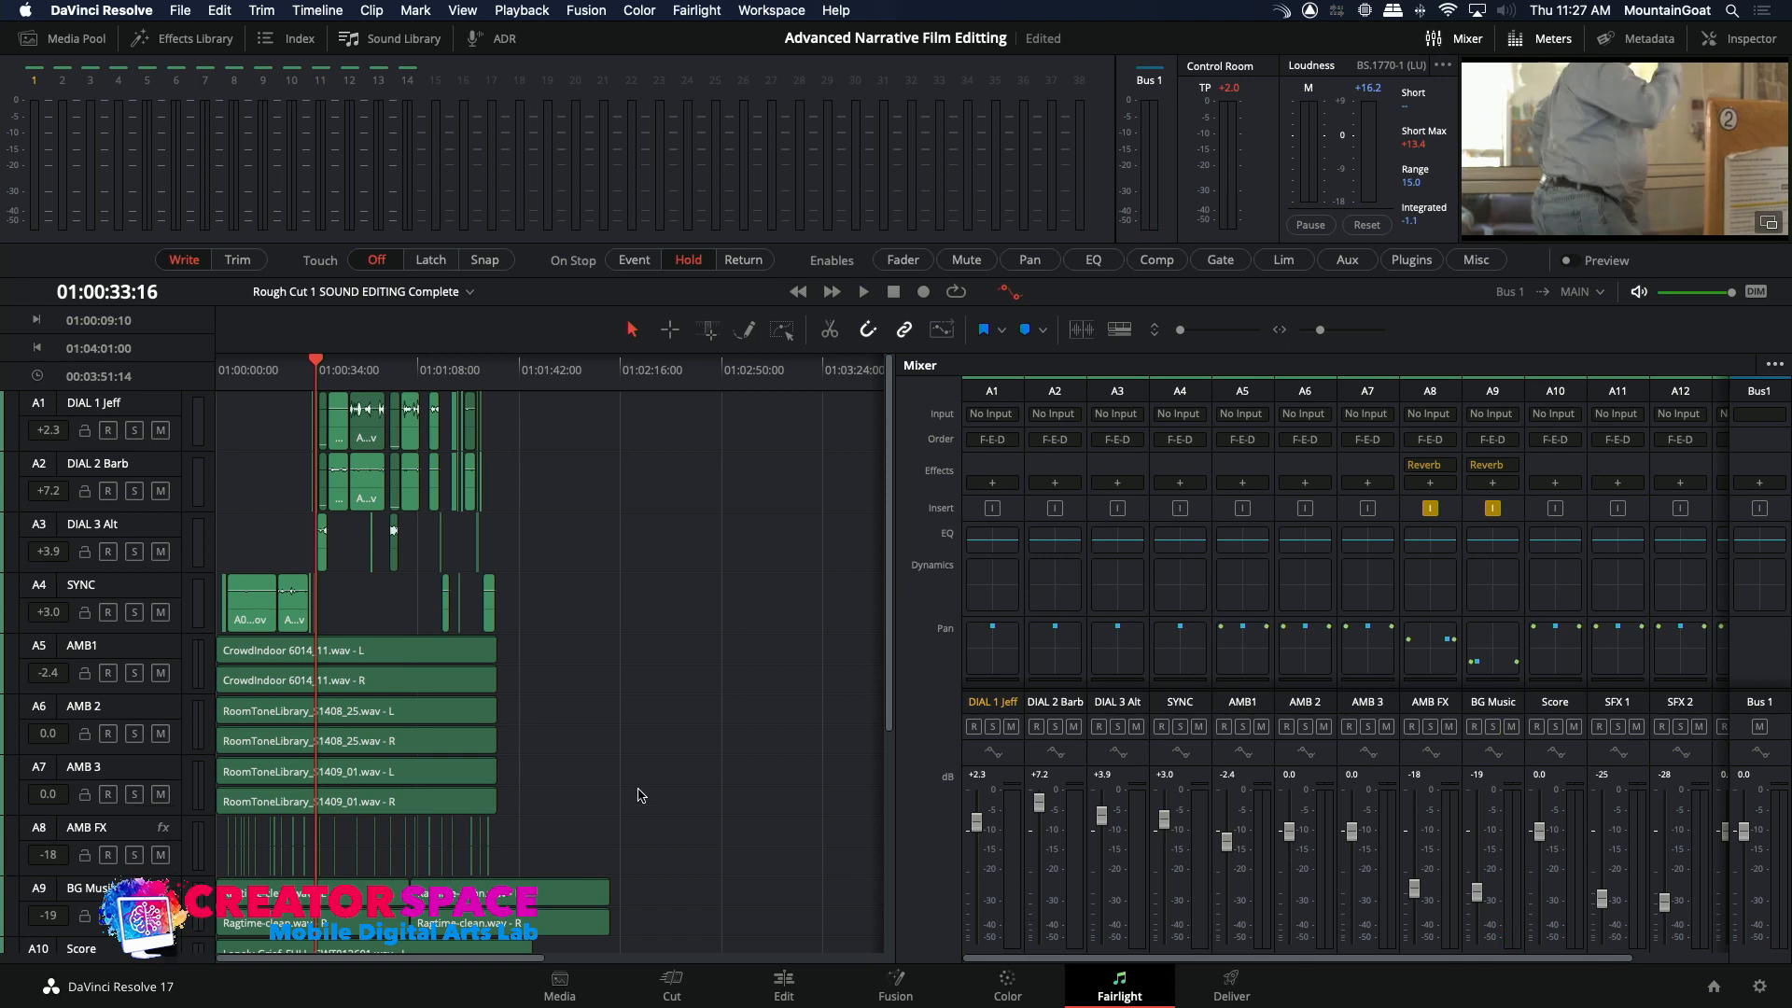
Step: Solo all dialogue, SYNC, ambience, BG Music and Score tracks, A1 through A10
drag(888, 697, 882, 778)
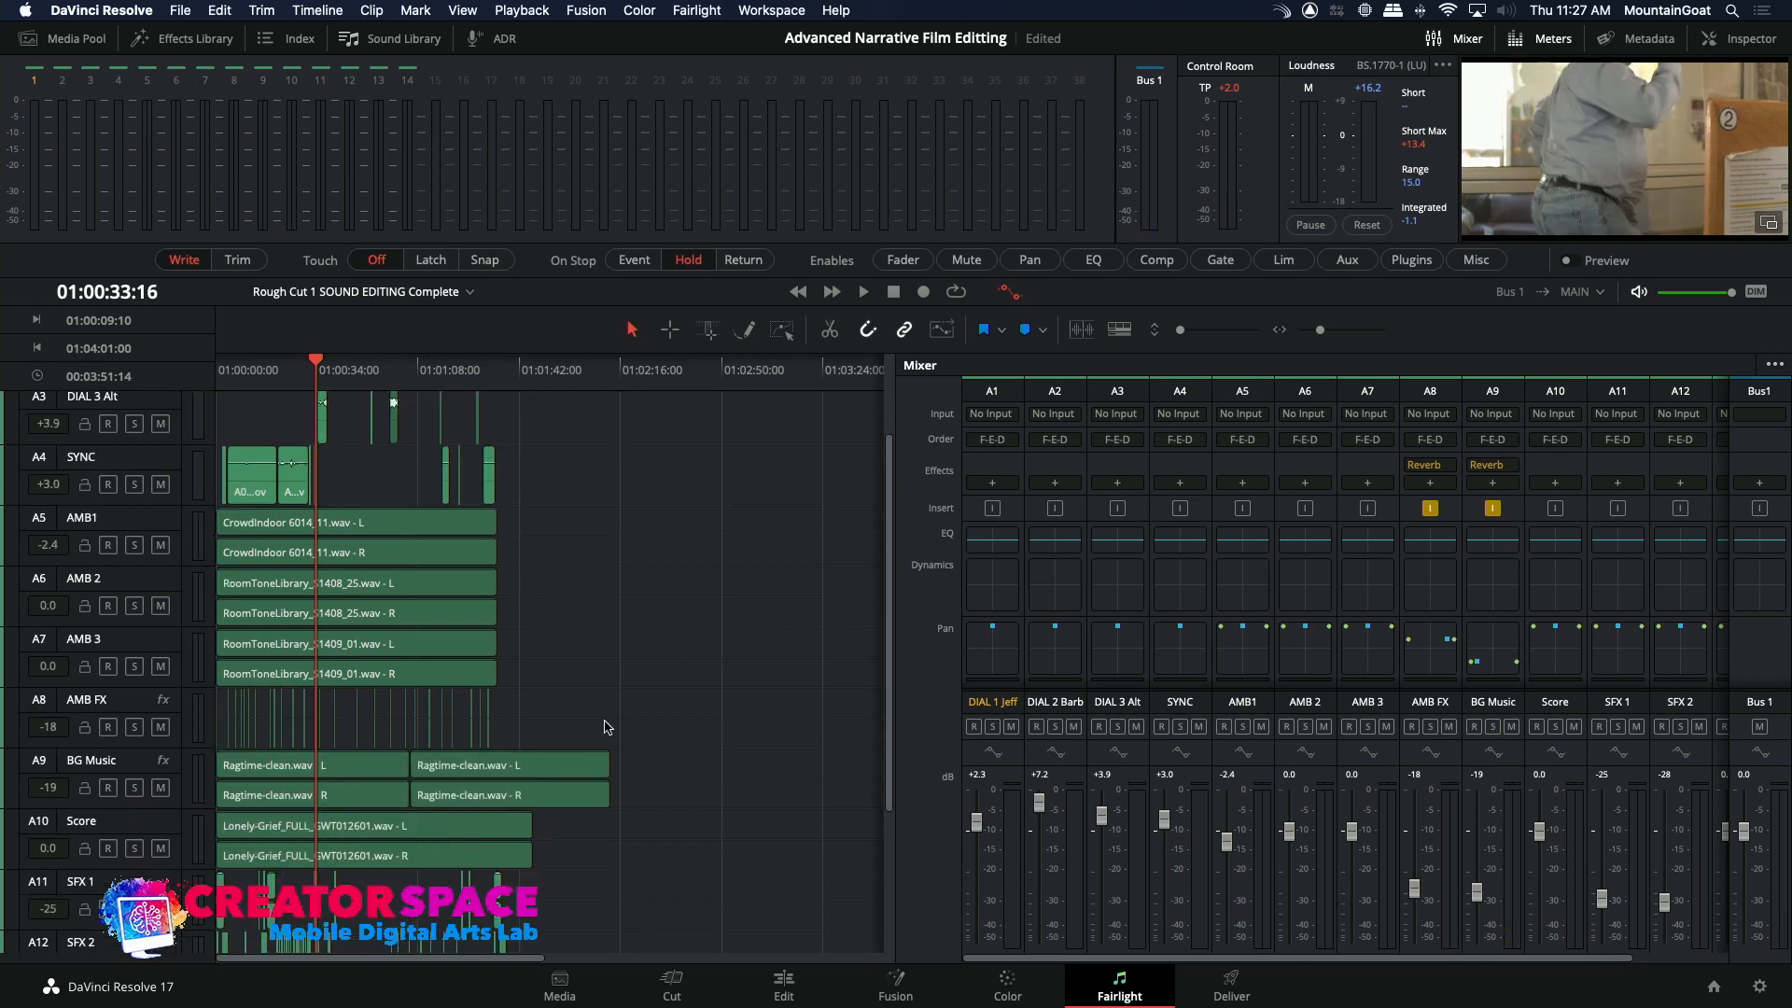
click(133, 846)
click(134, 787)
click(133, 726)
click(134, 666)
click(133, 605)
click(133, 544)
click(133, 483)
click(133, 423)
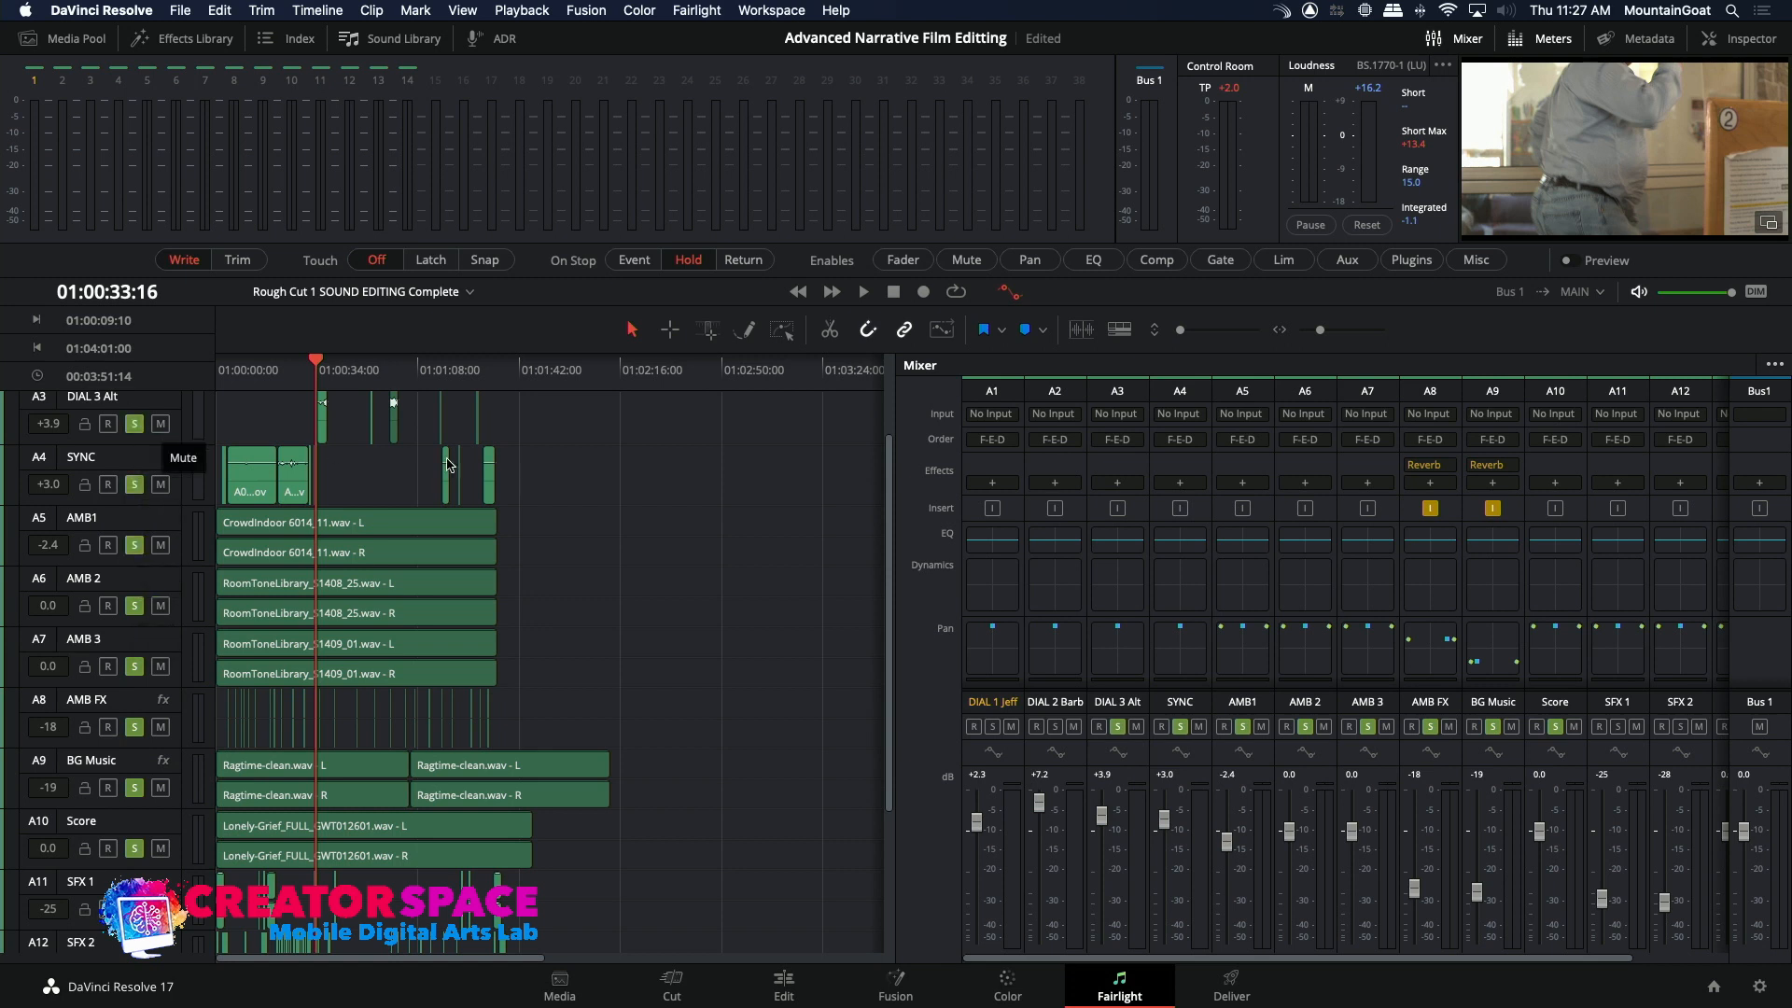
scroll(546, 535, up, 3)
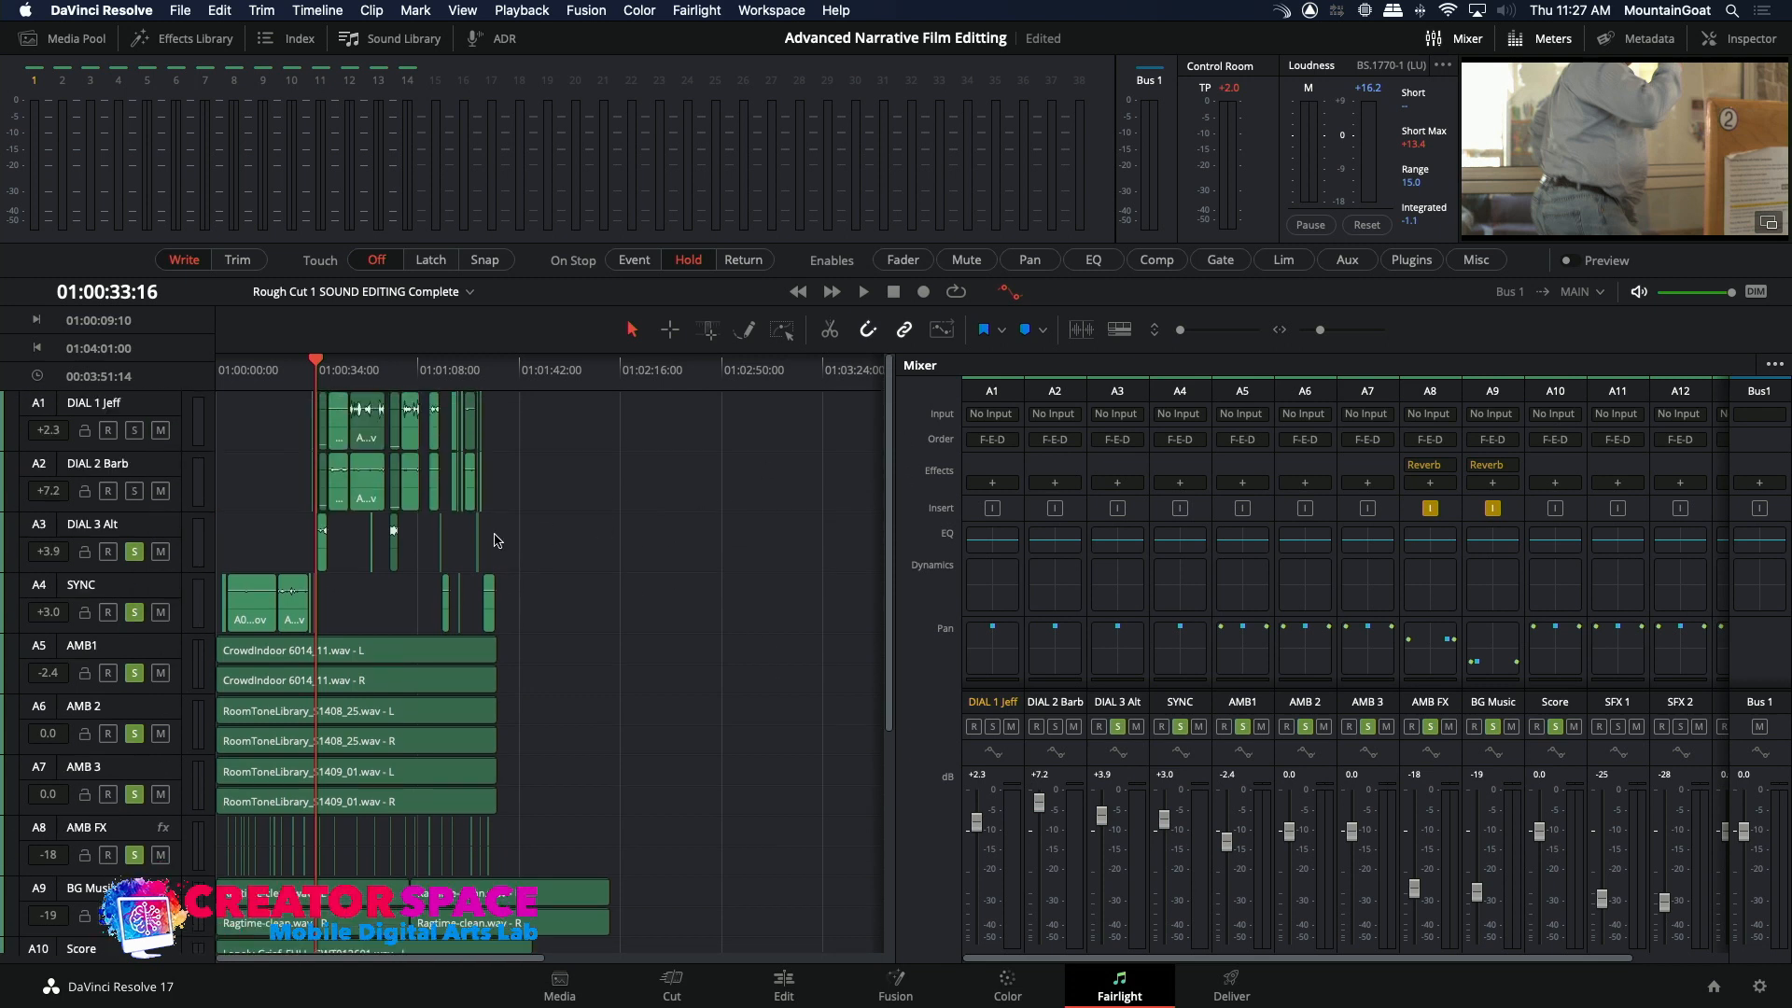
click(134, 491)
click(133, 431)
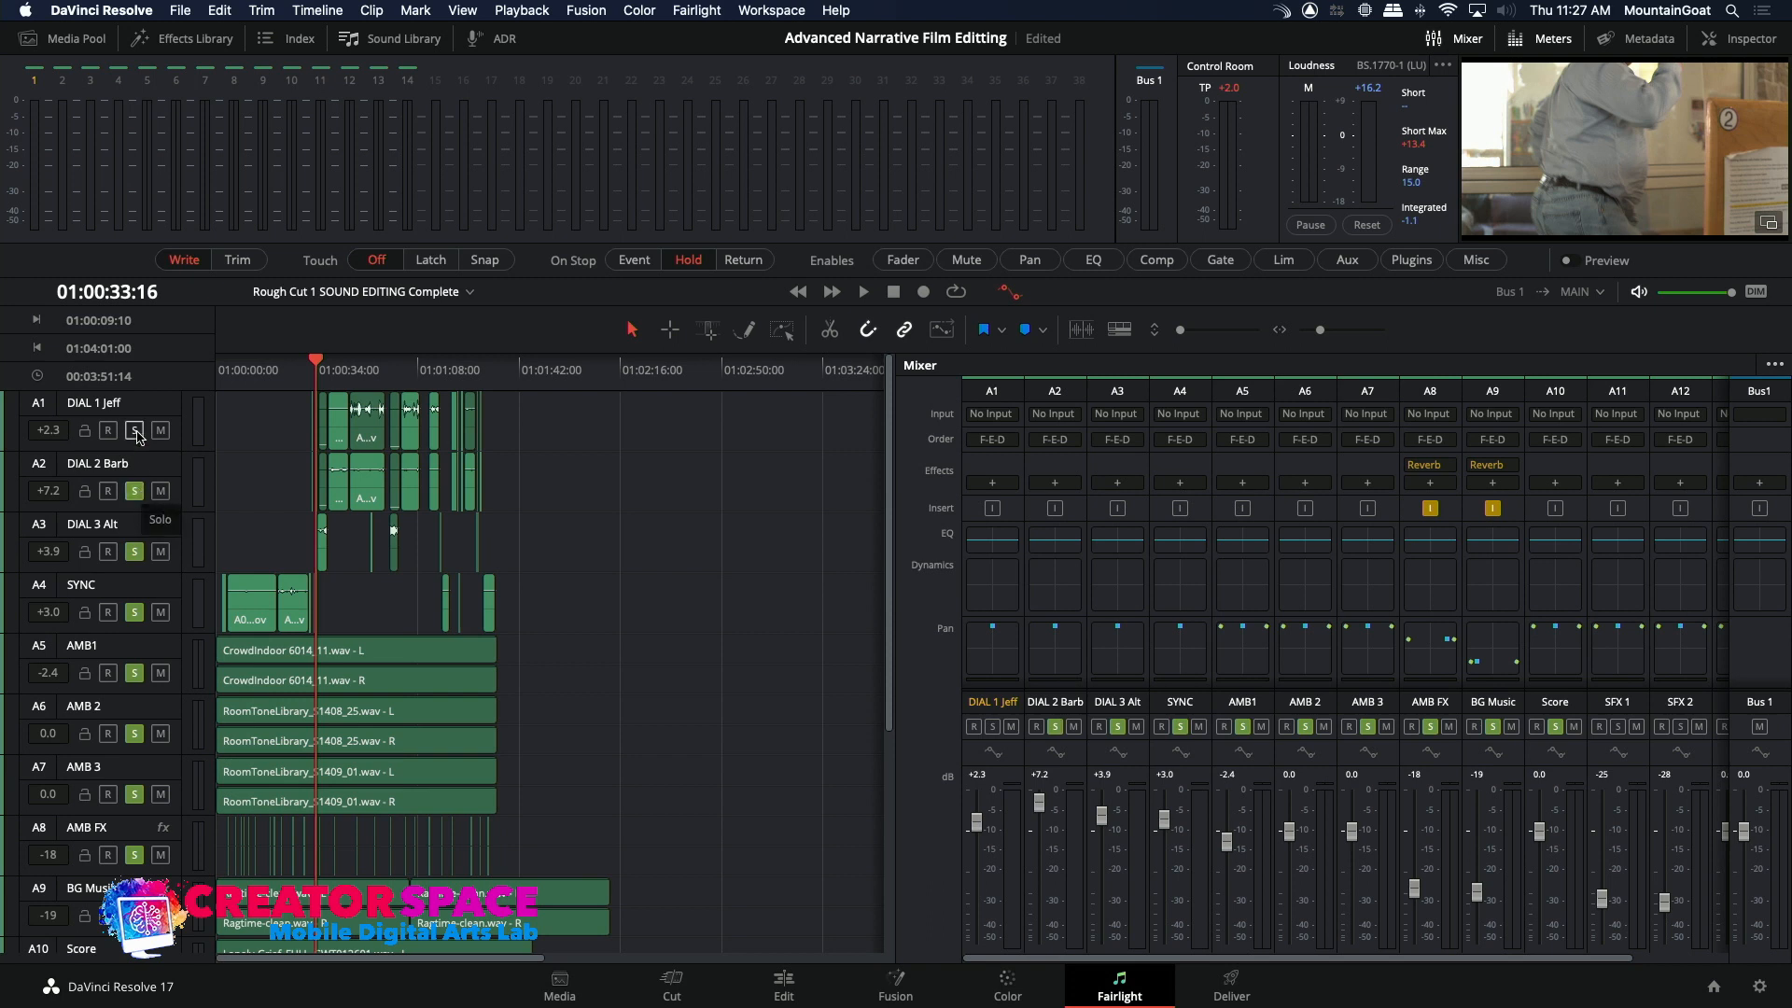
Step: Play the mix from the start to 01:00:07:21, prepare Latch fader automation on the Score track, and return the playhead to 01:00:00:00
scroll(602, 566, down, 5)
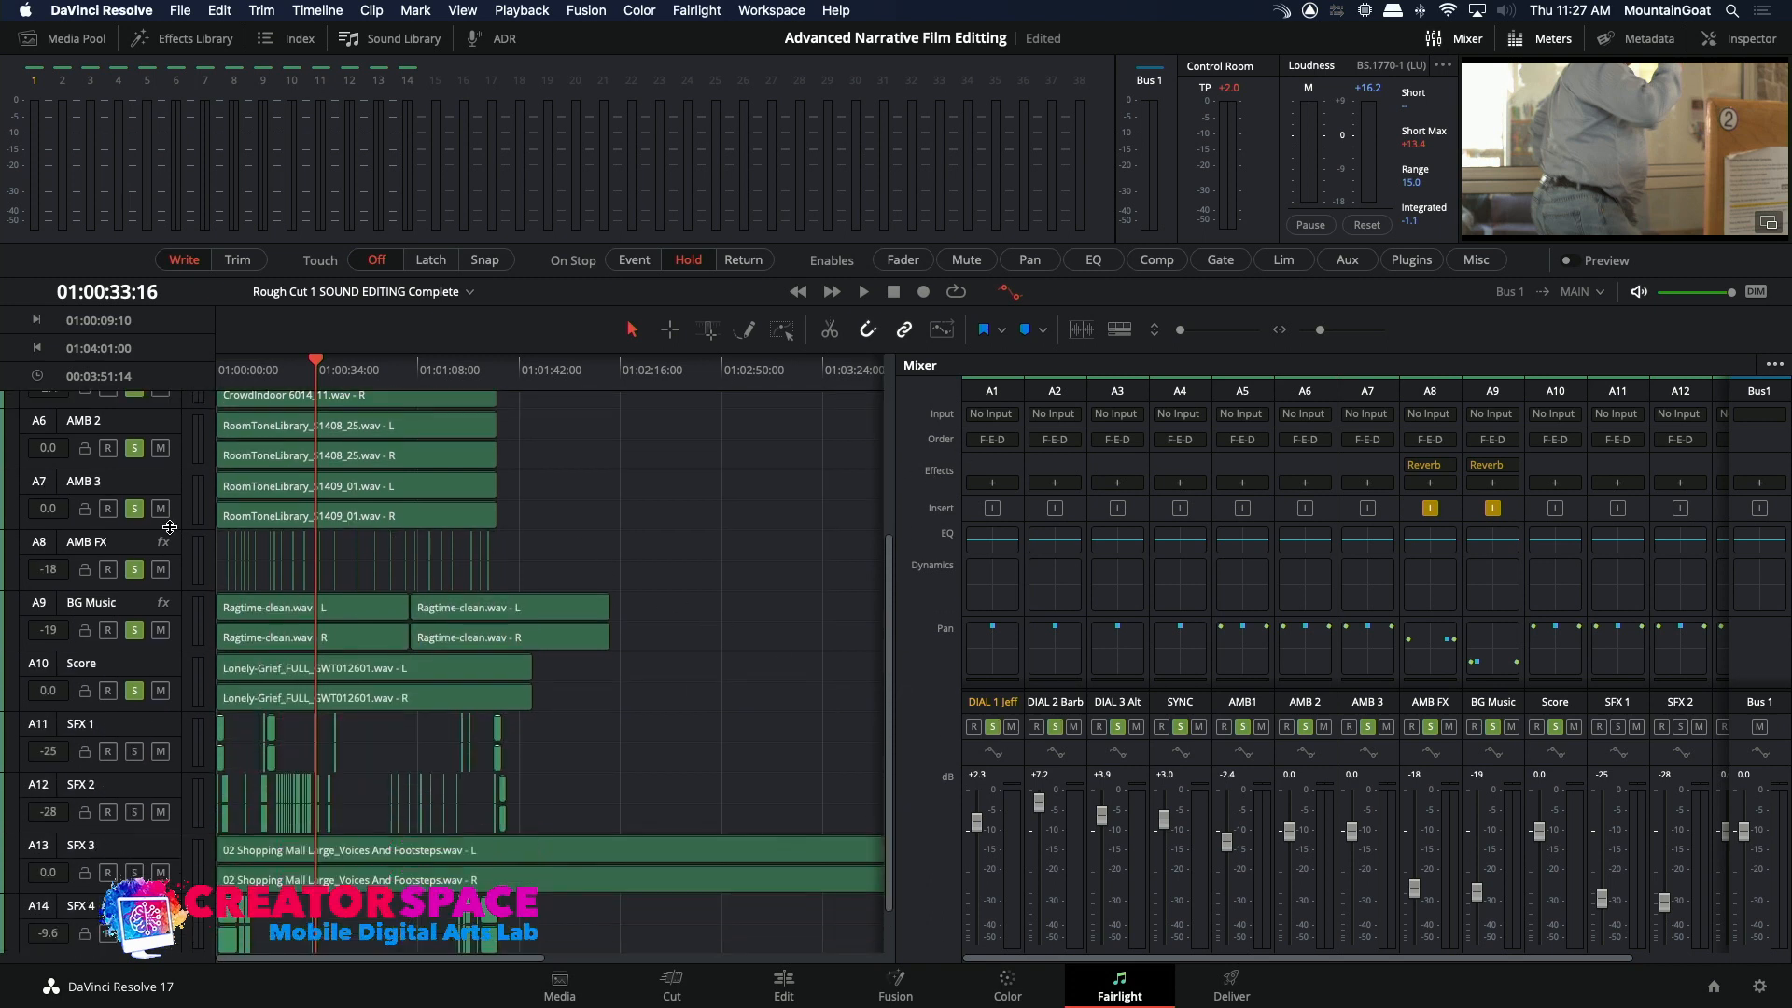
drag(222, 370, 162, 360)
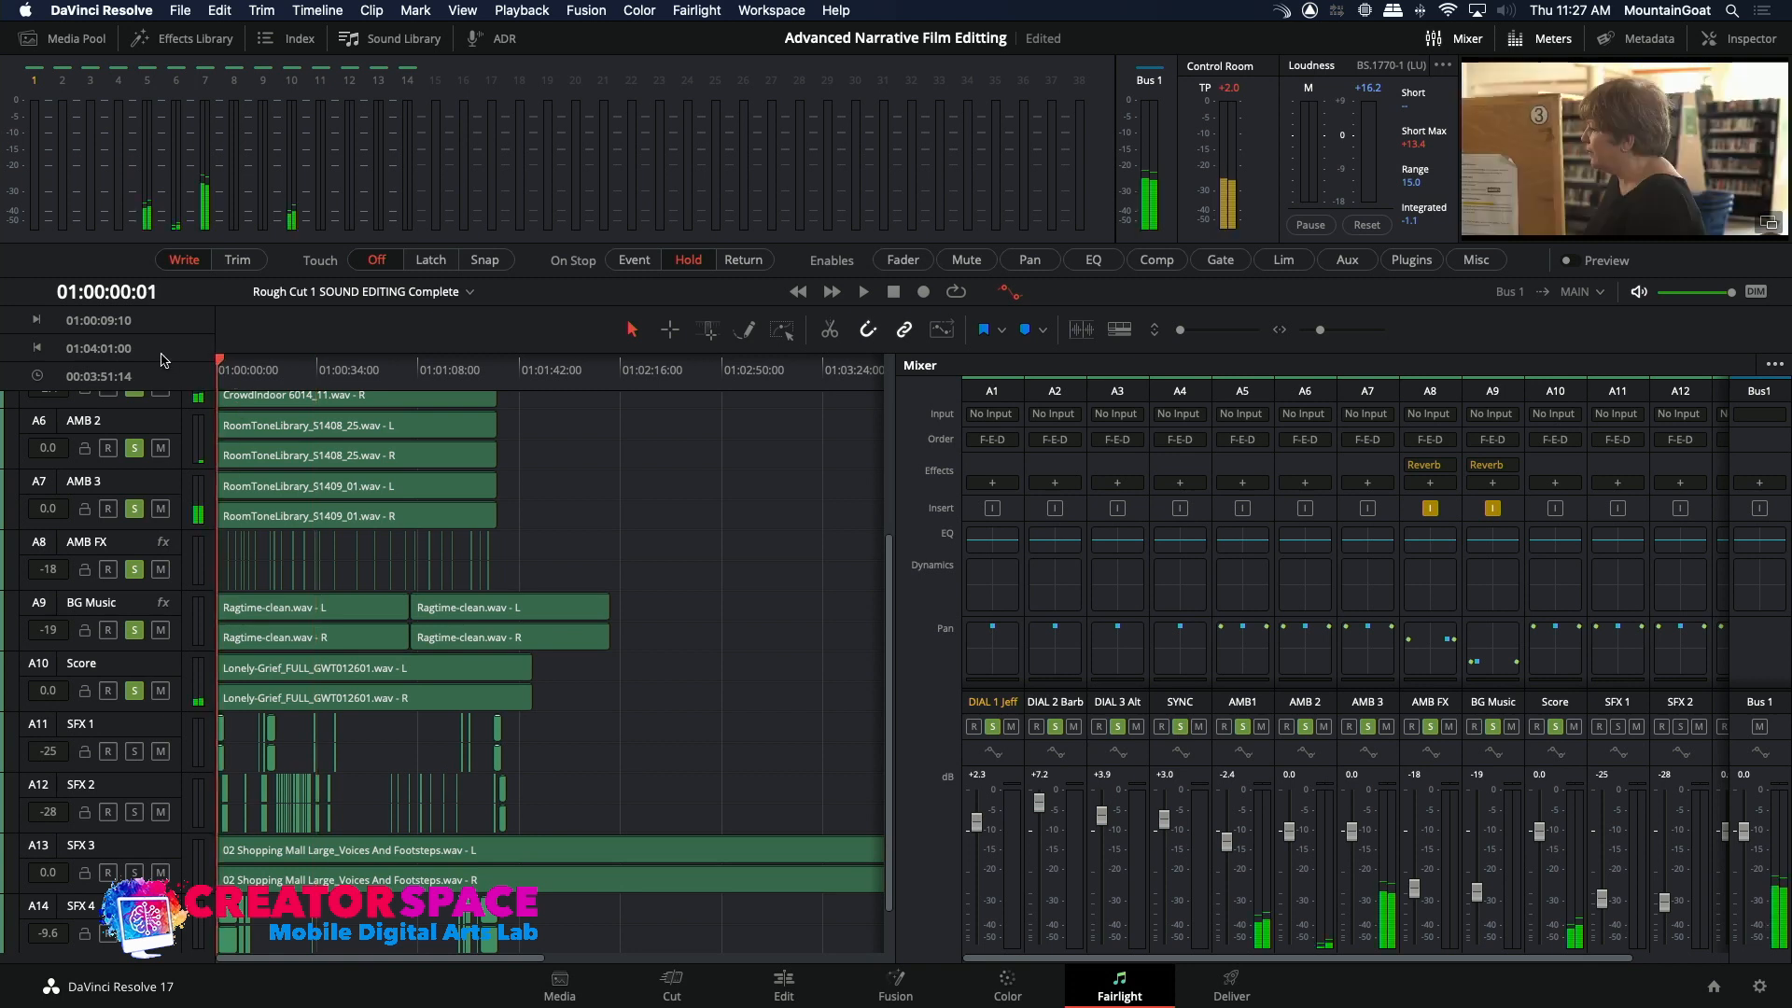
key(space)
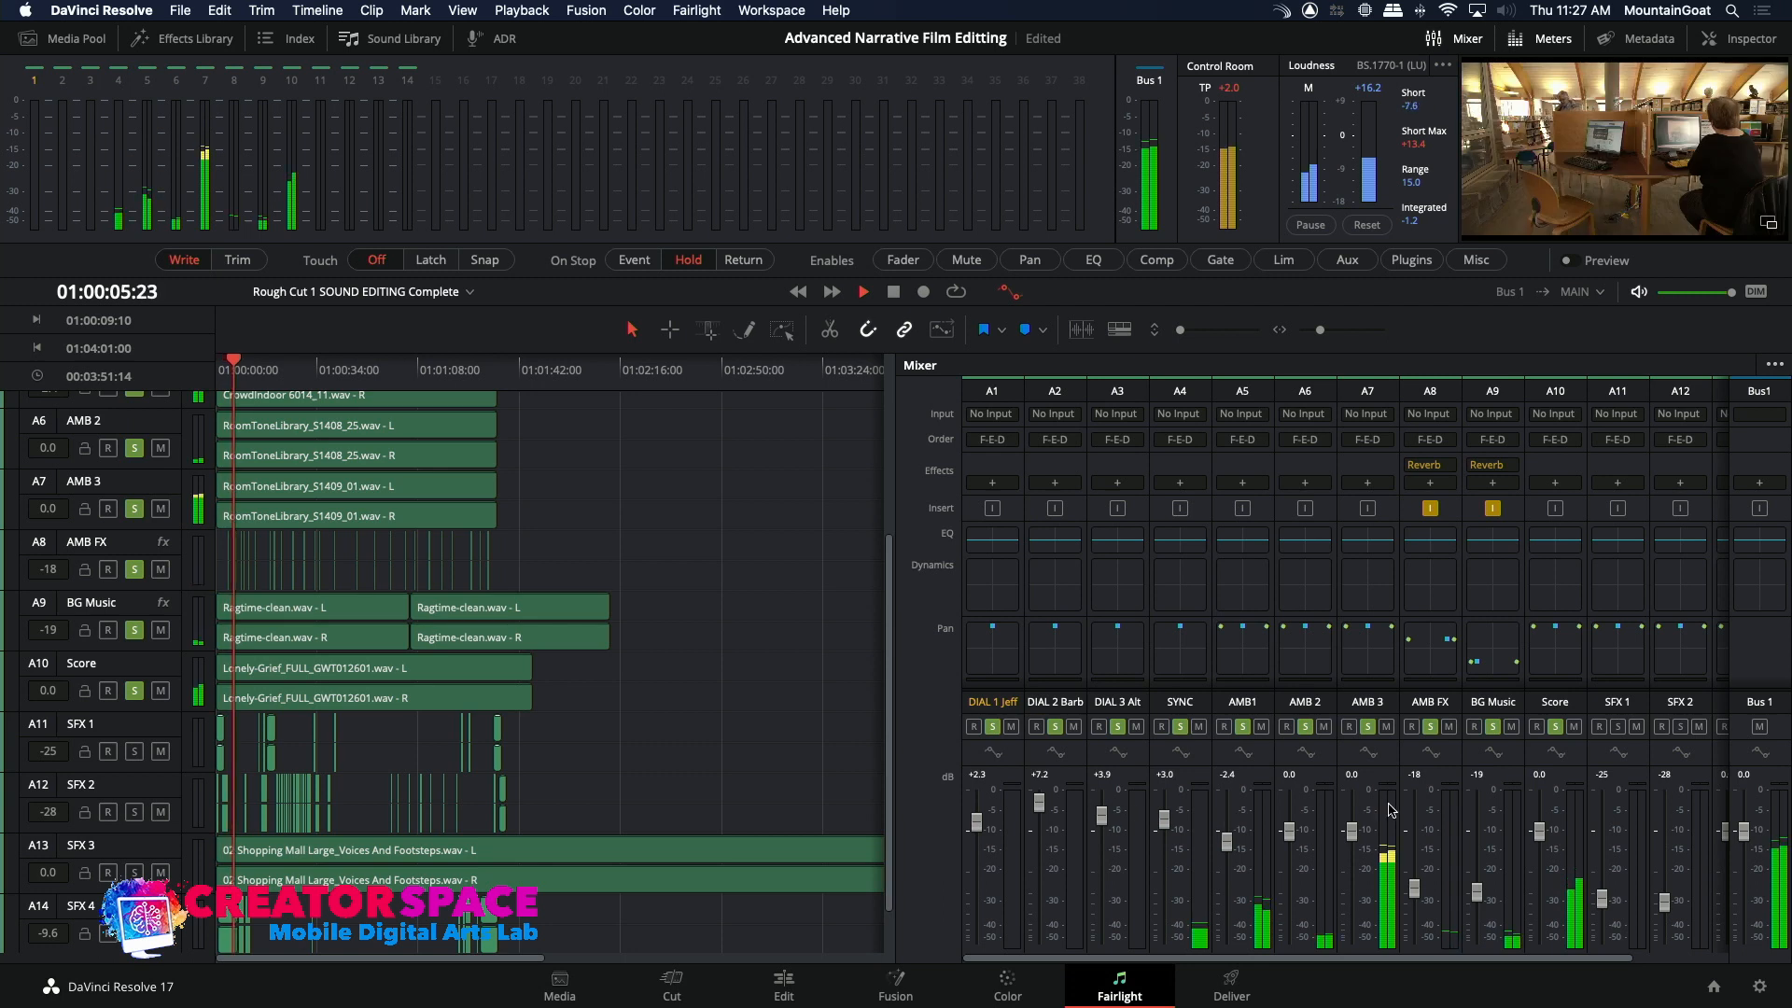
key(space)
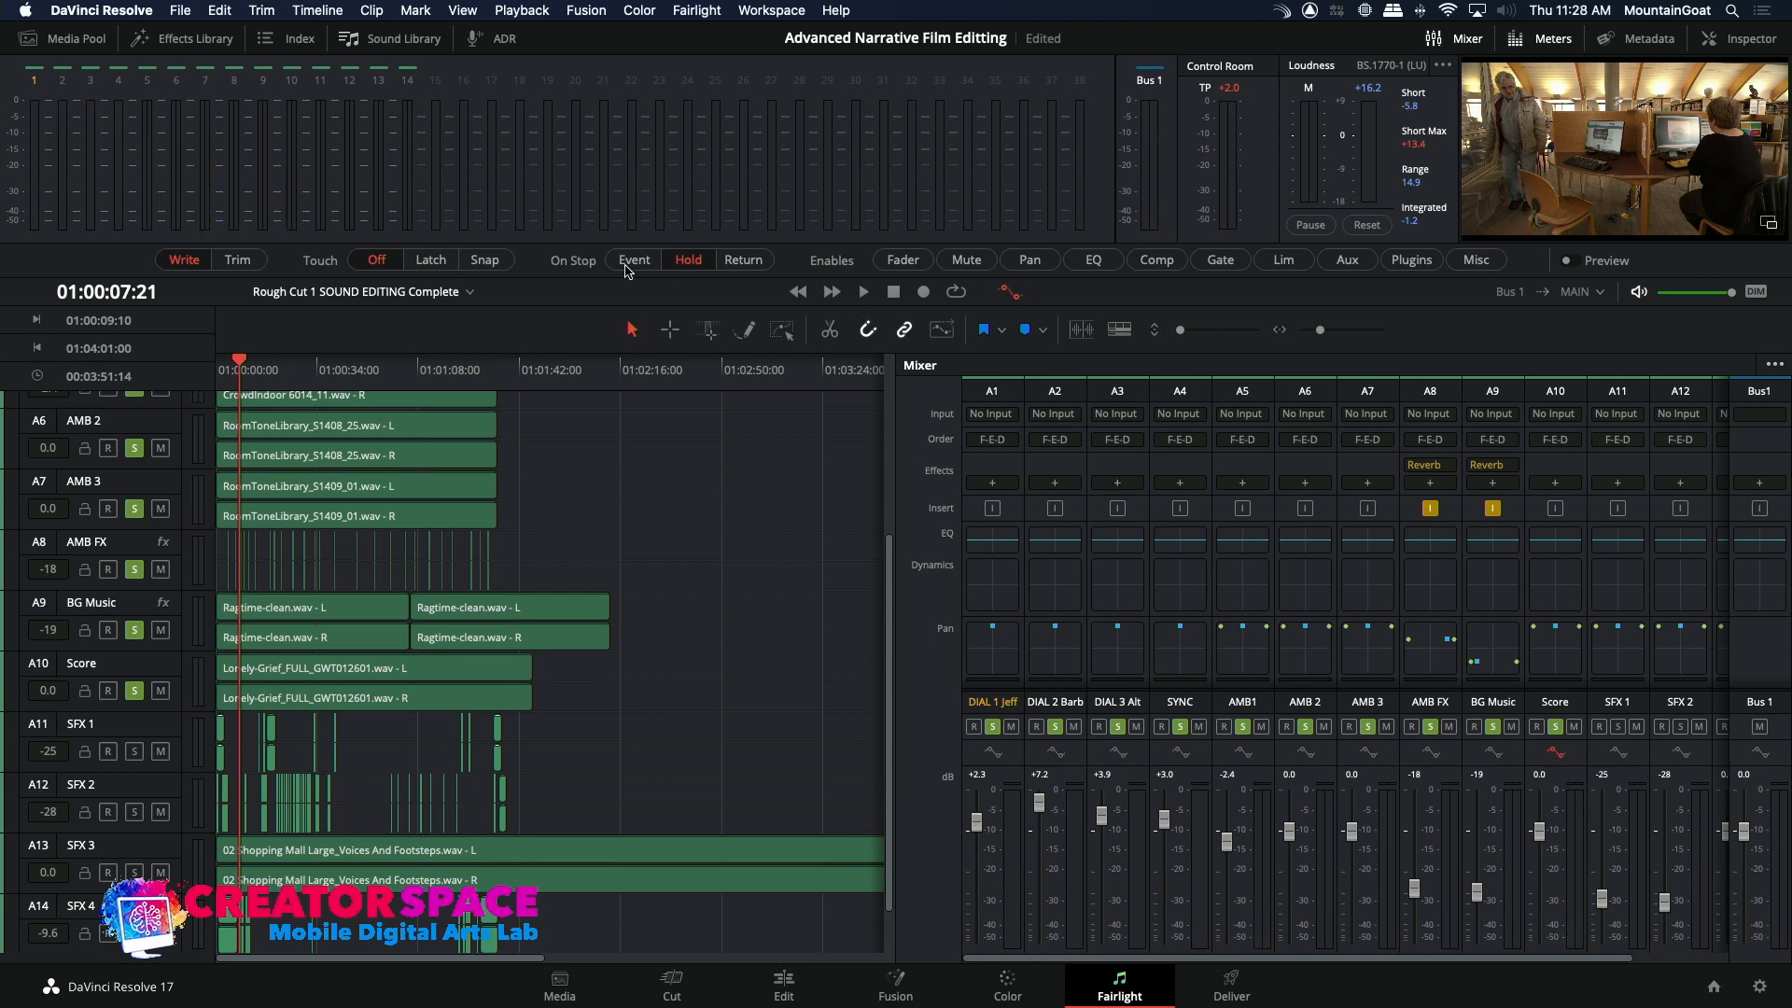
click(431, 261)
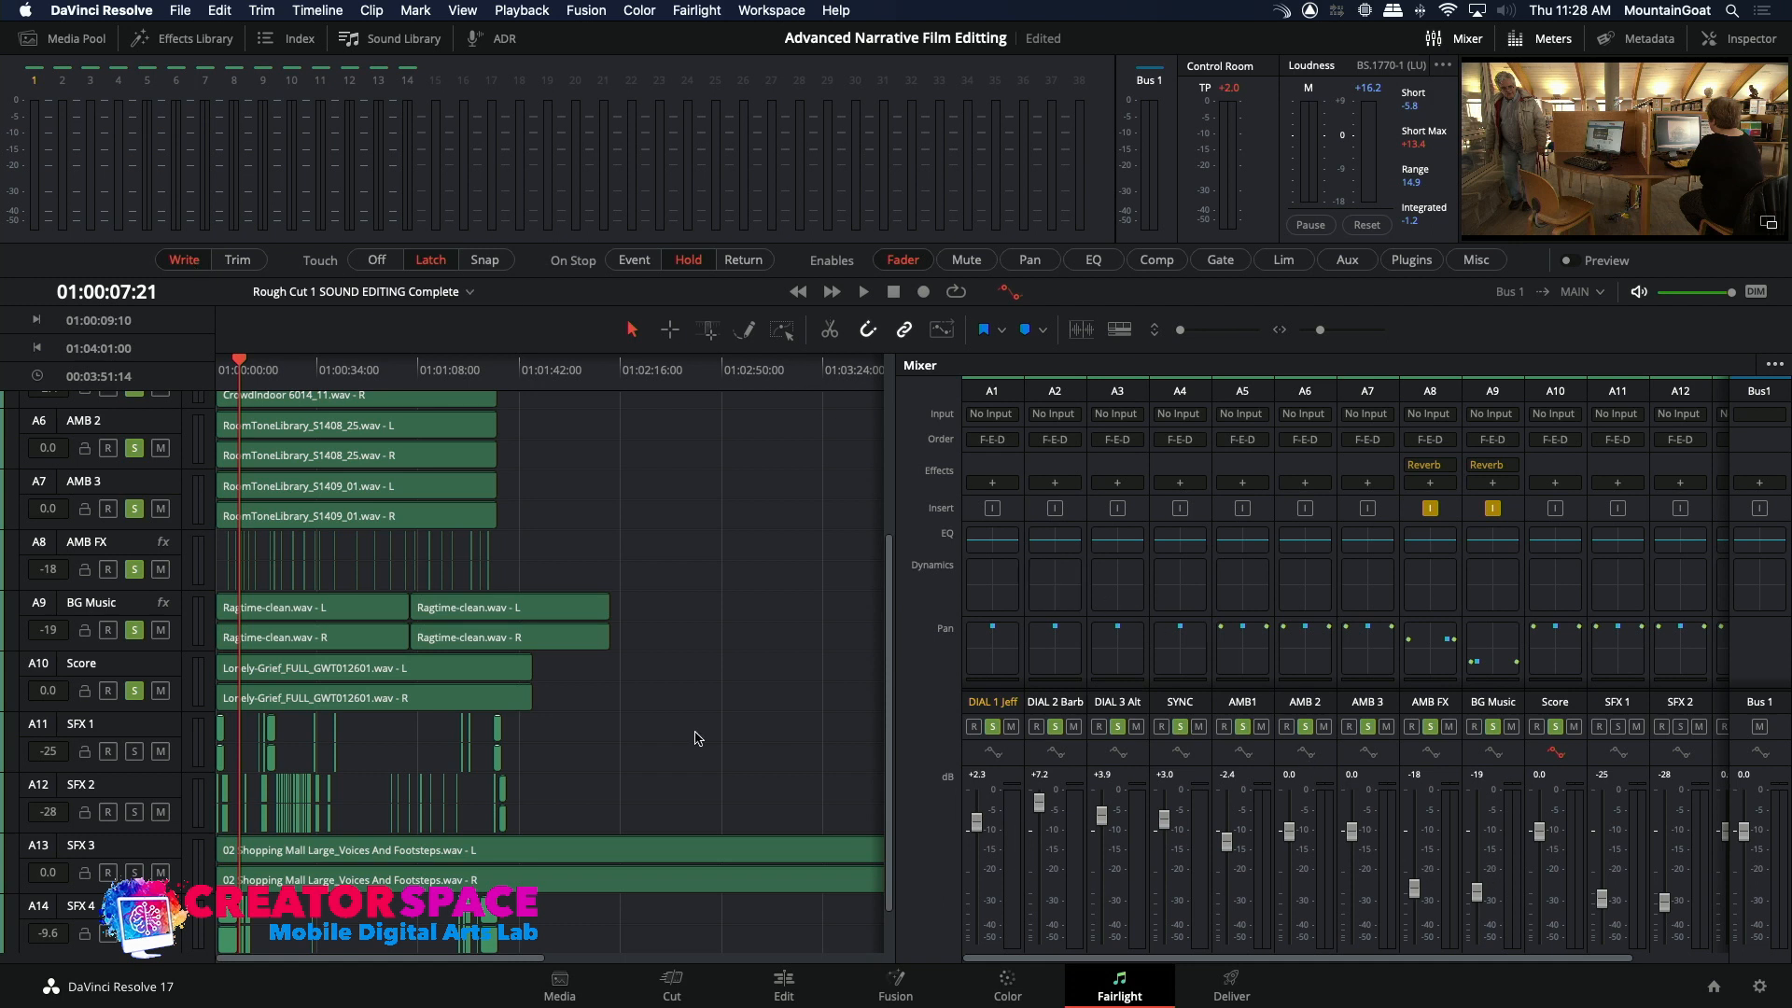
drag(233, 365, 170, 368)
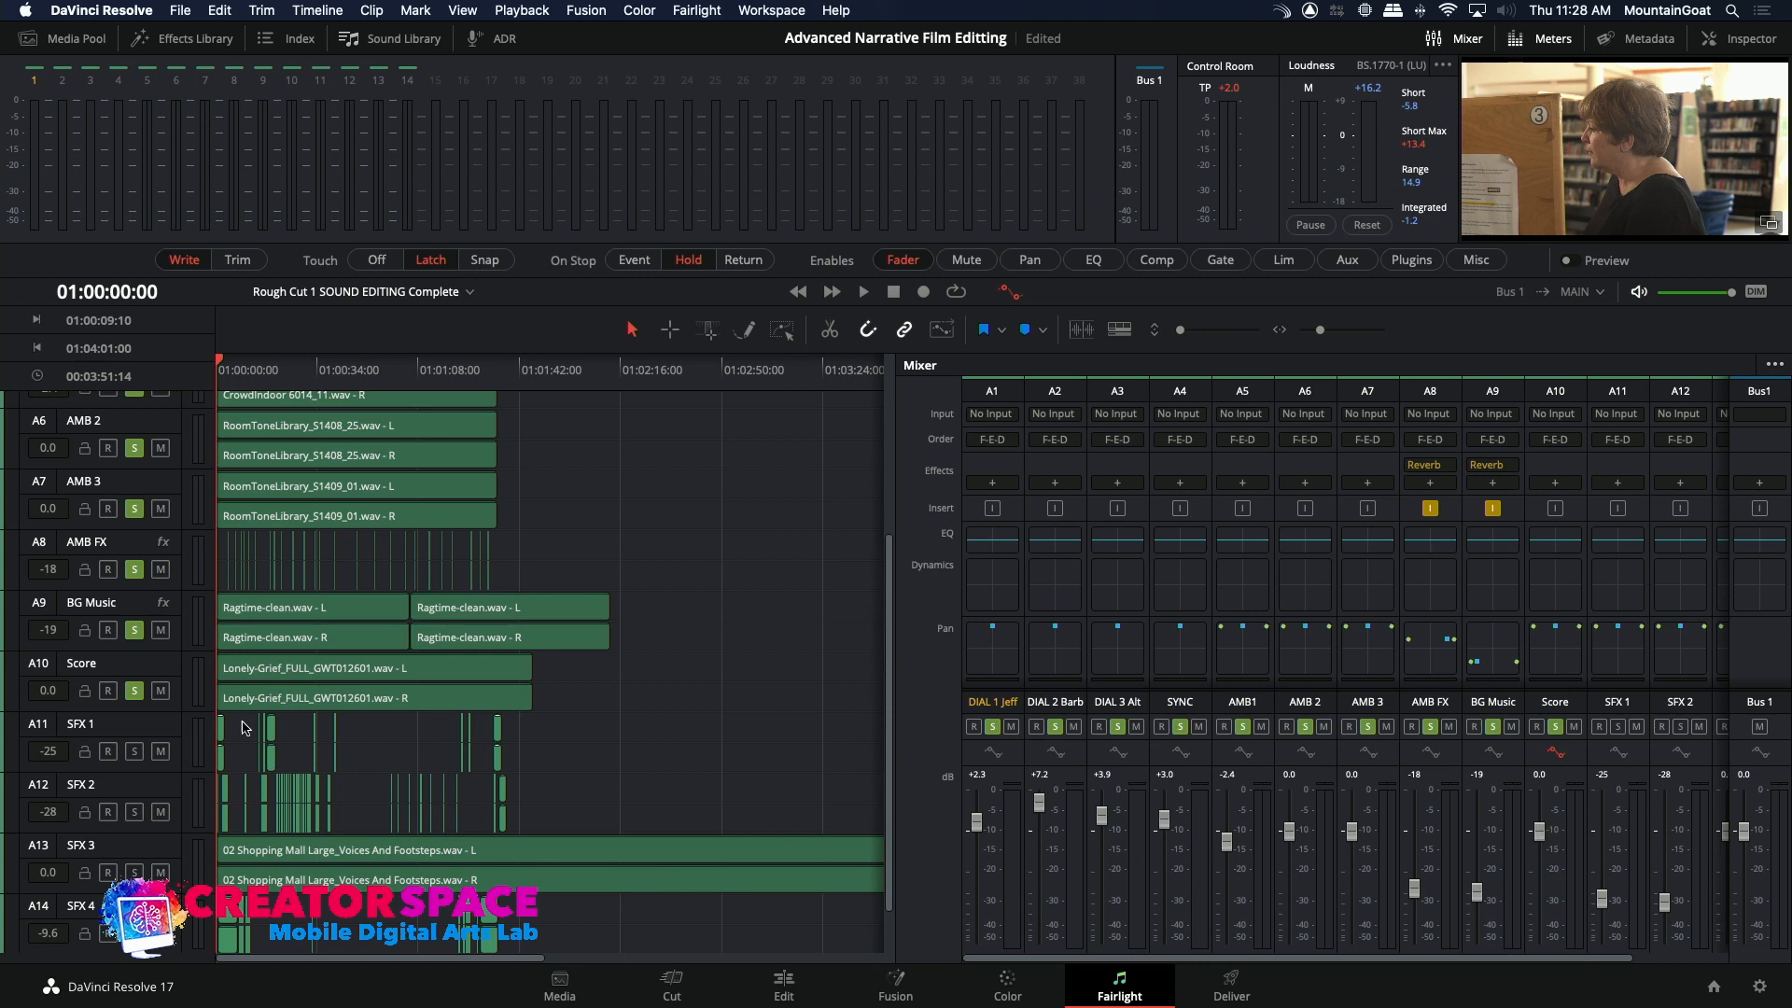
Step: Record Score fader automation from the start to about 01:00:47, raising the level to +7.9 dB and gradually lowering it to -6.9 dB
drag(154, 721, 157, 821)
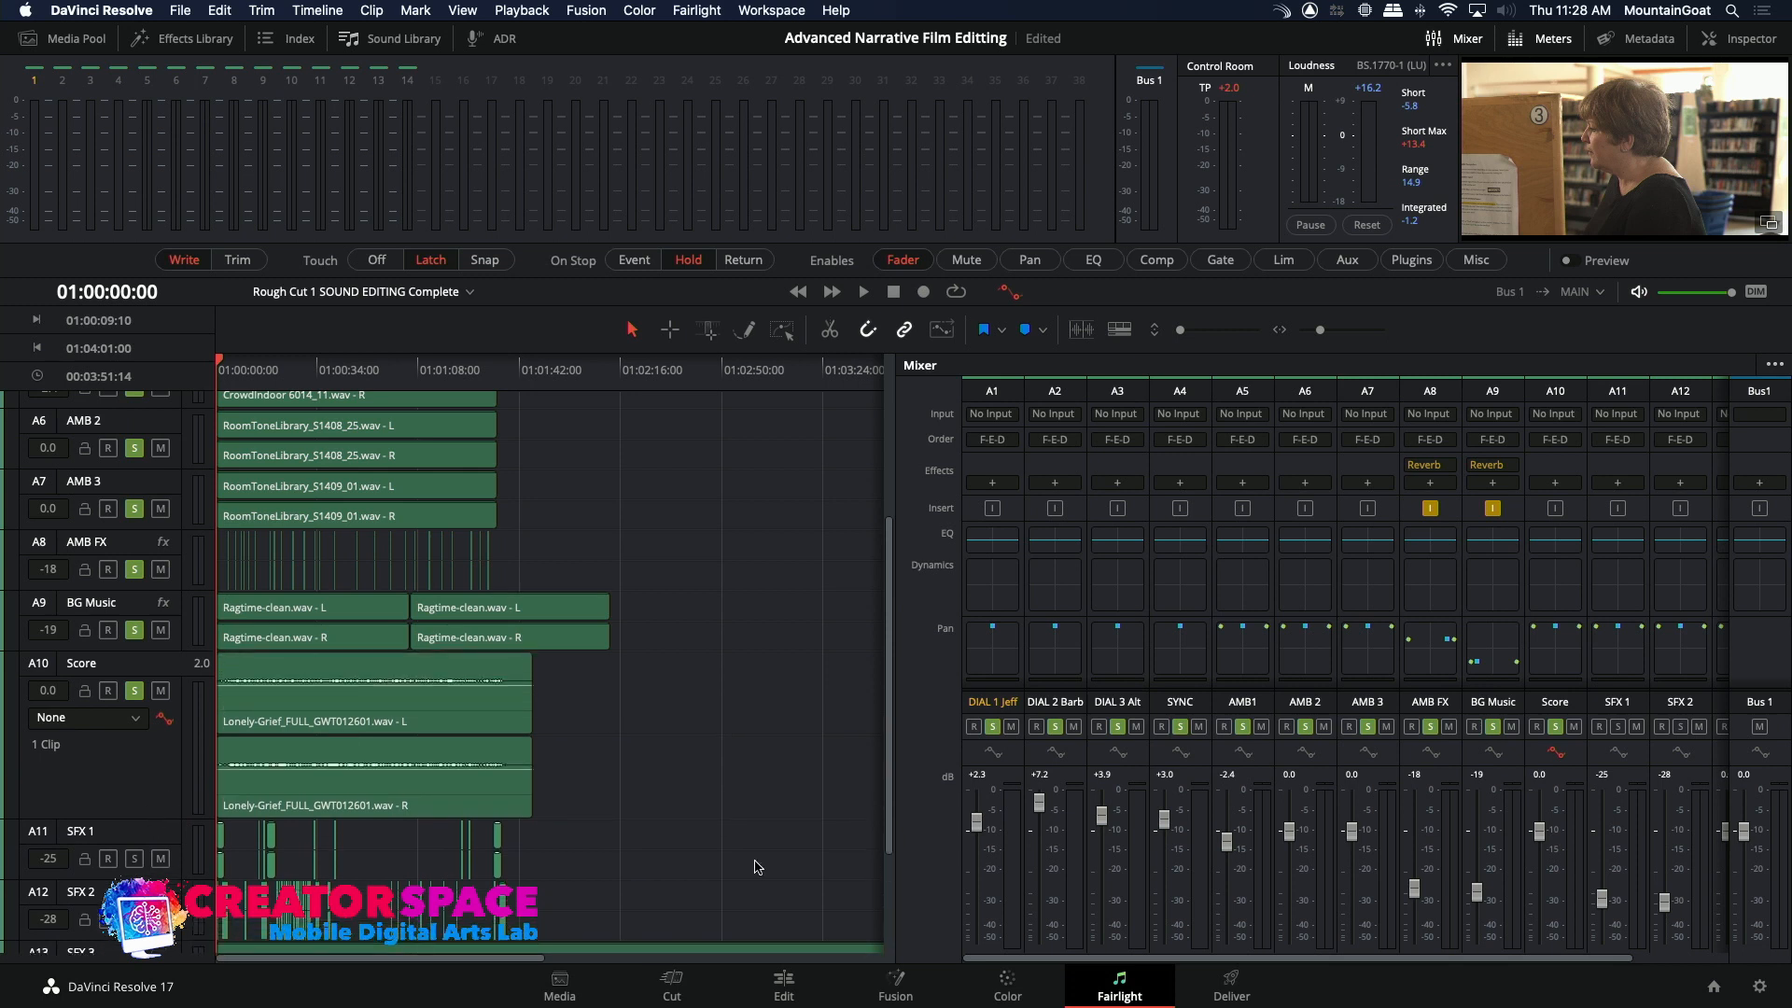
key(space)
drag(1538, 831, 1539, 810)
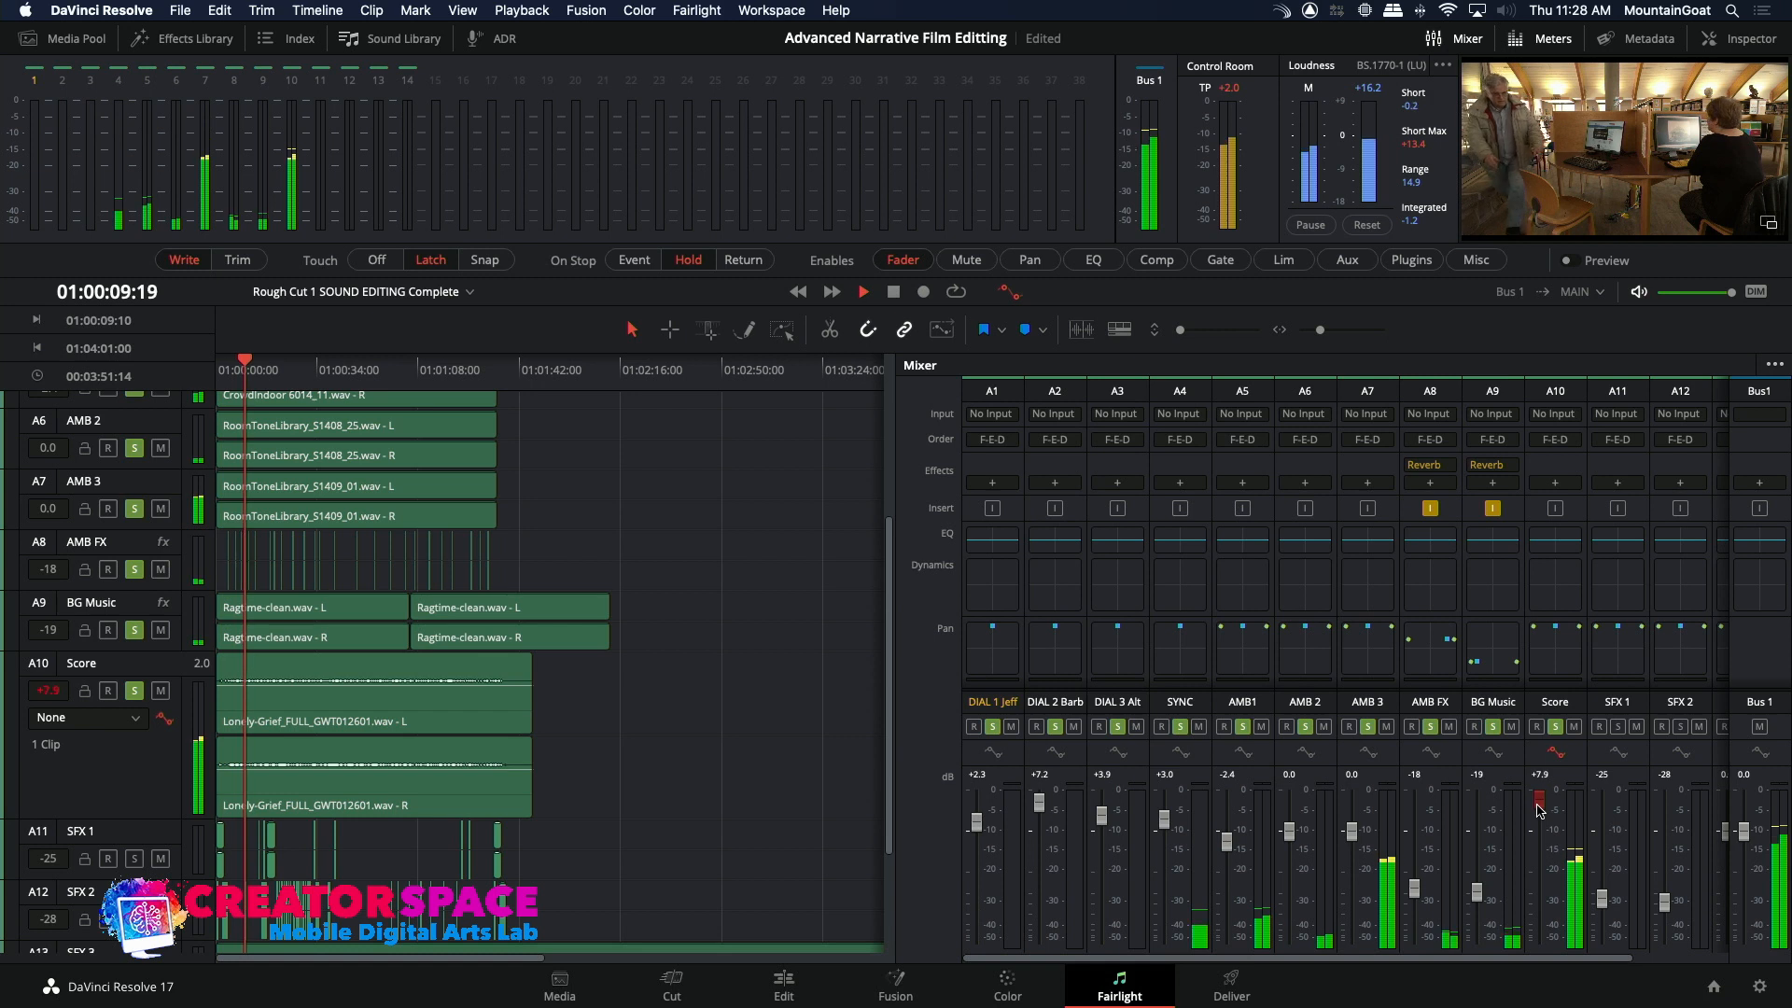
drag(1537, 804, 1537, 806)
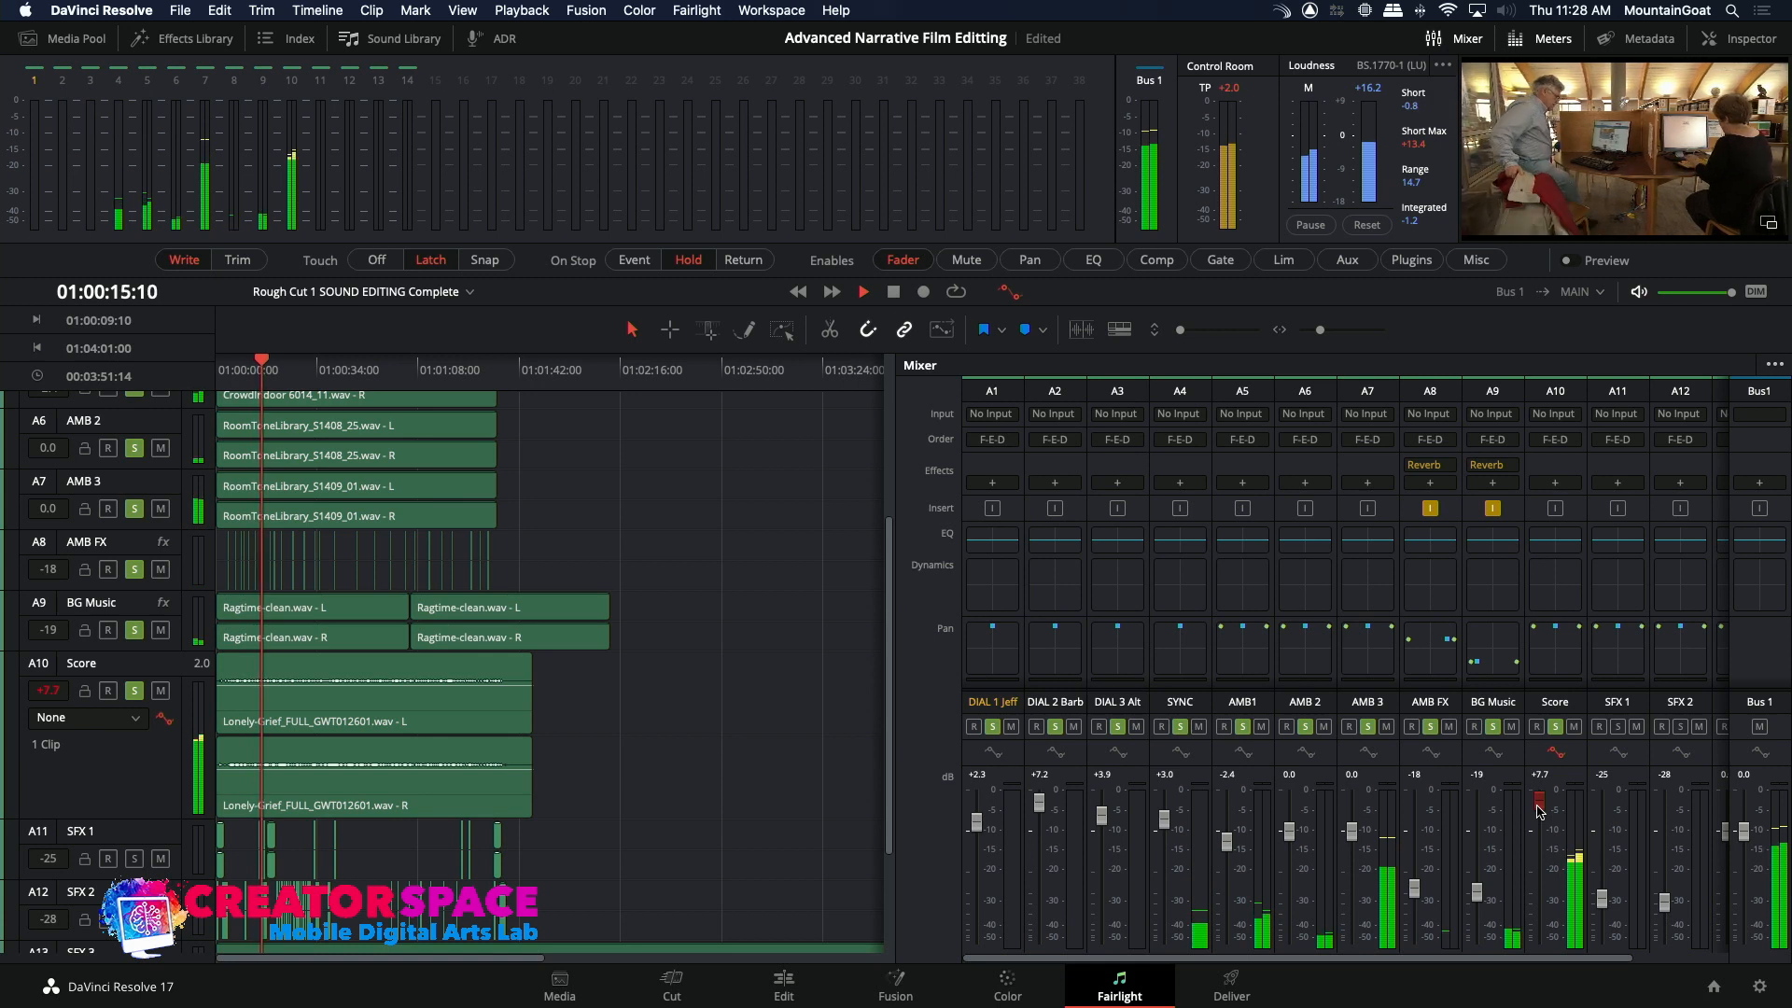
drag(1536, 810, 1538, 813)
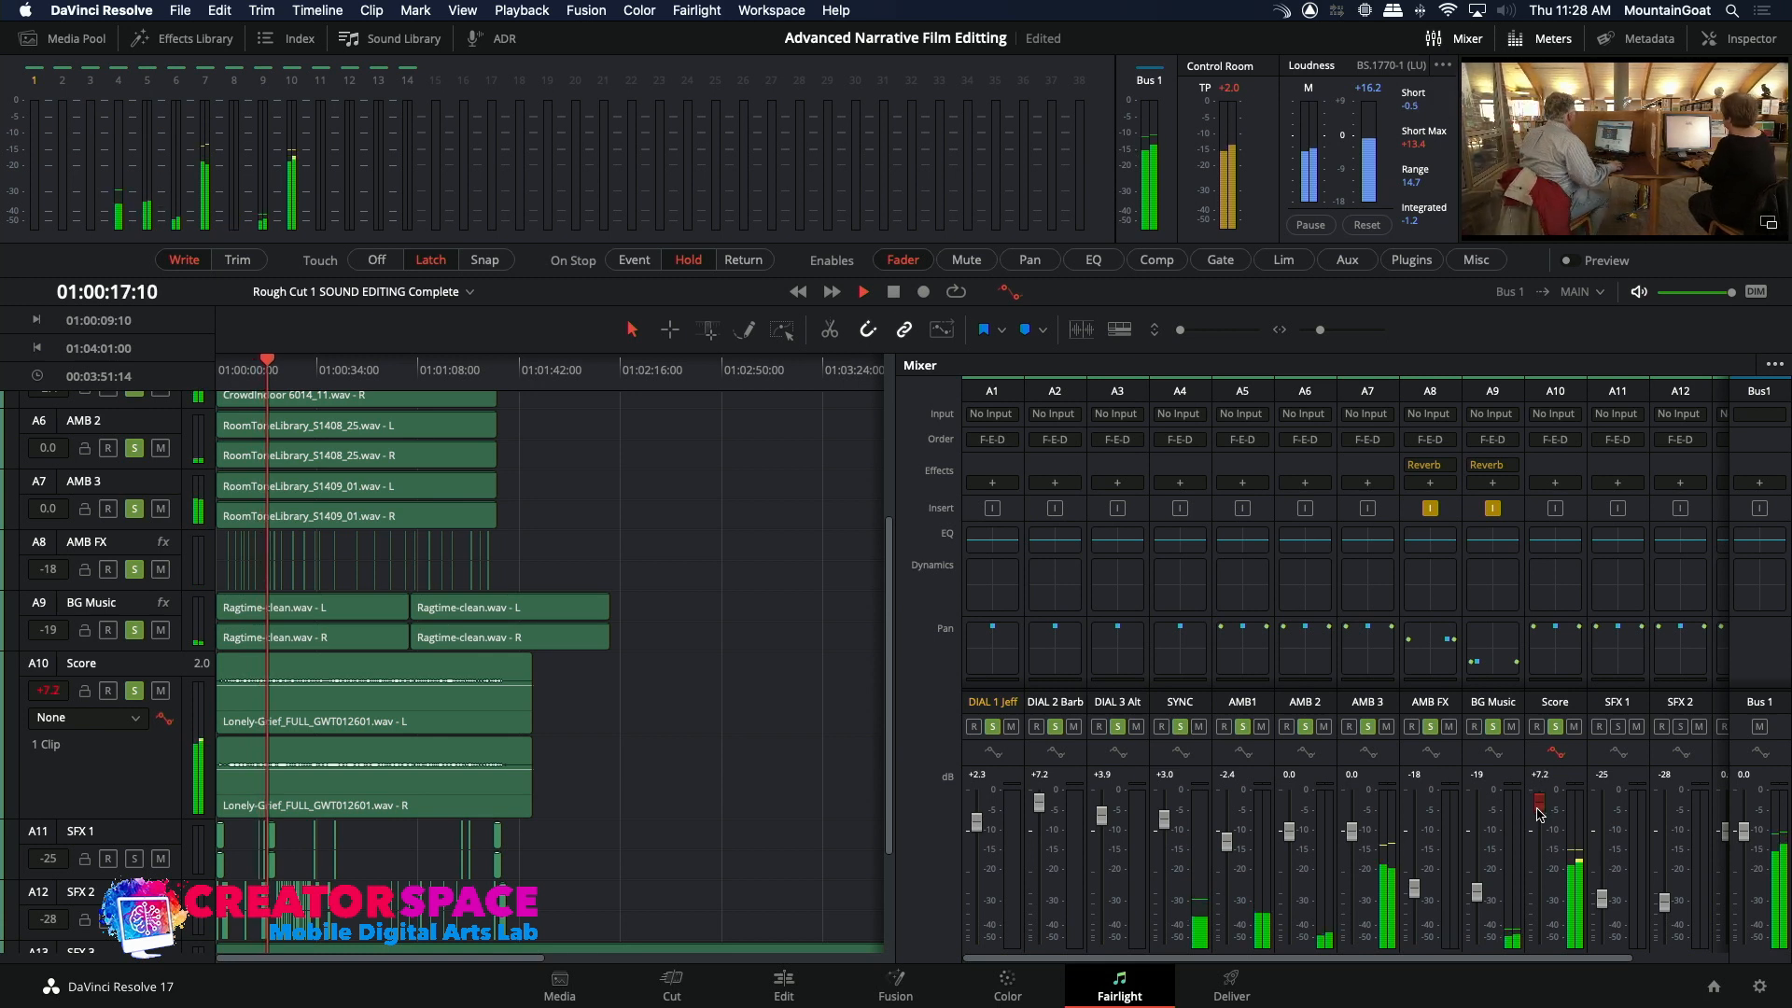
drag(1539, 815, 1540, 862)
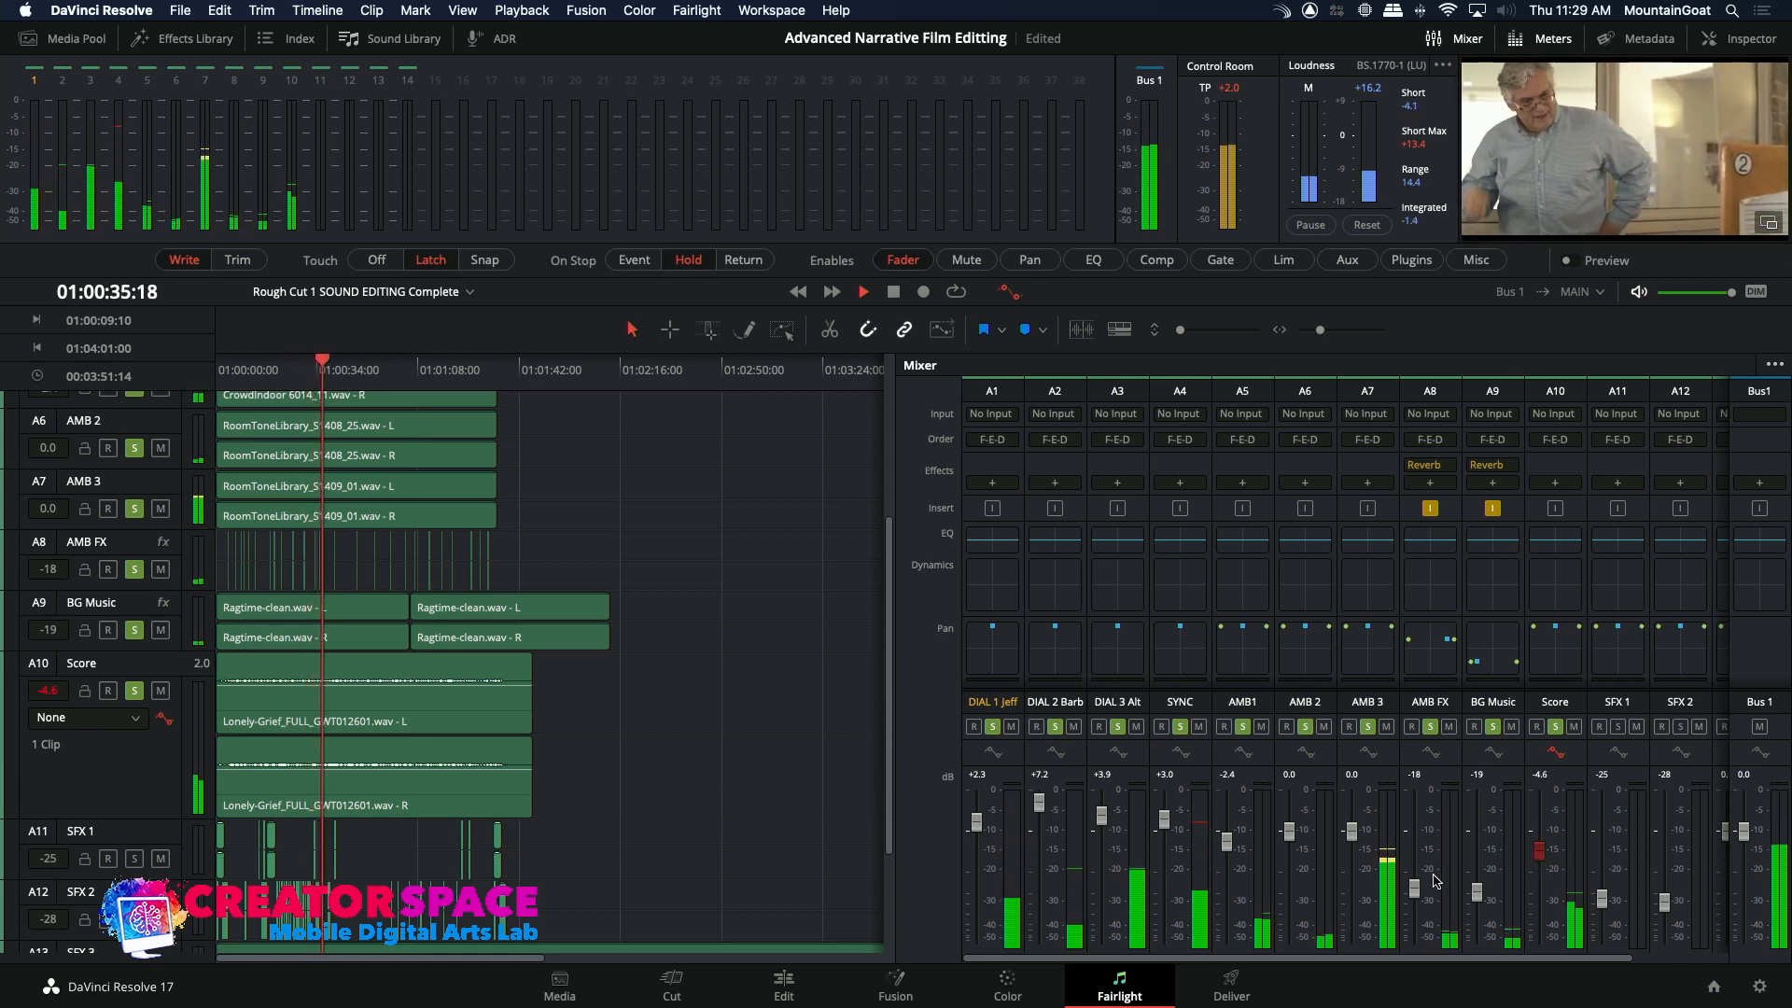
drag(1538, 851, 1540, 866)
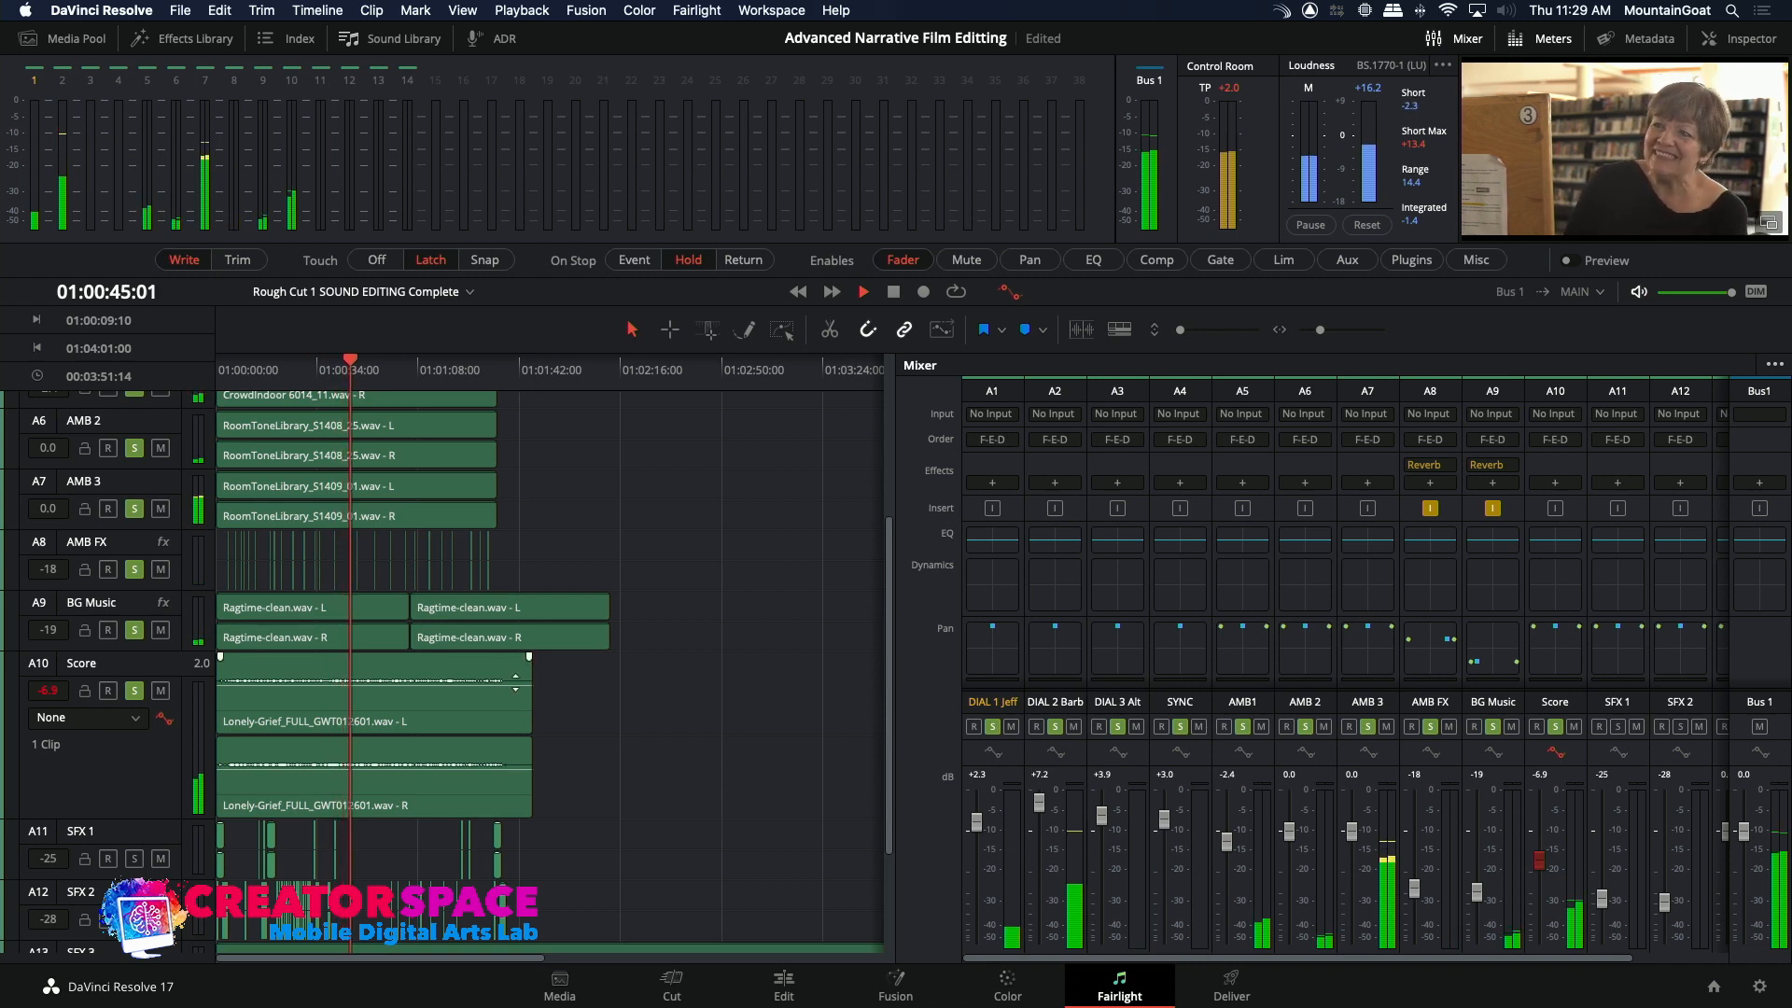
key(space)
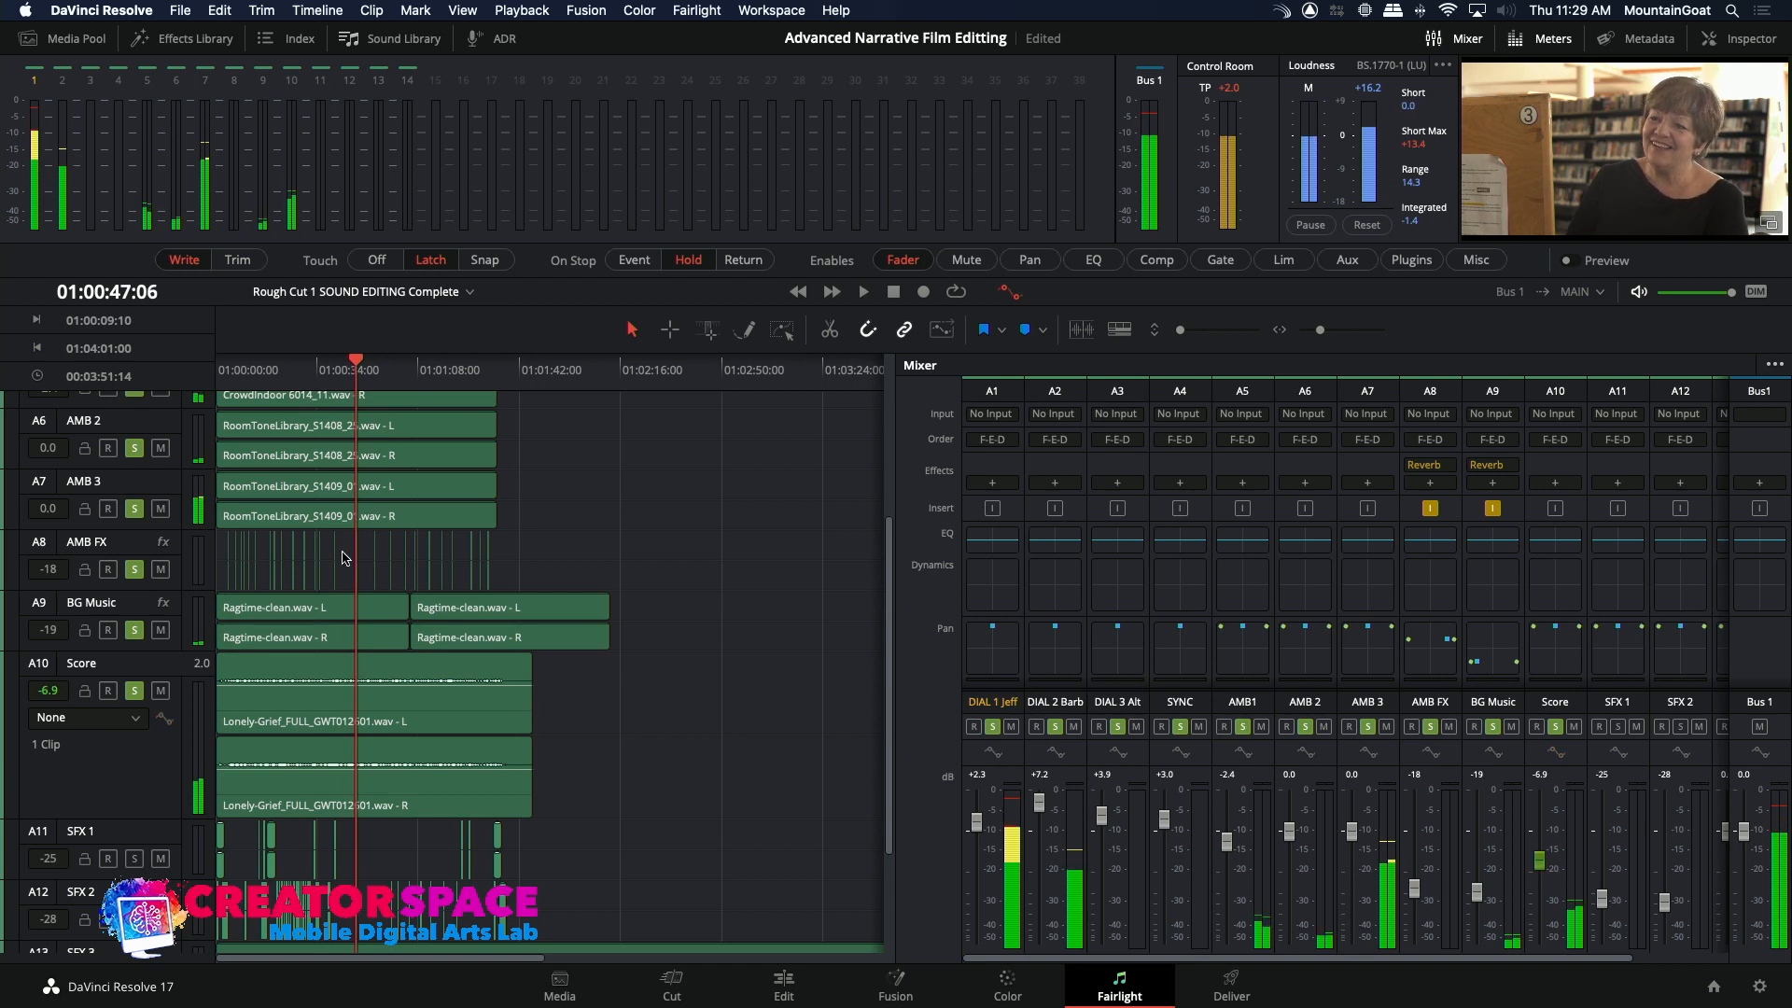
Step: Play the opening from 01:00:00:00 to 01:00:05:11 to check the recorded Score fader moves, and return the playhead to the start
key(Home)
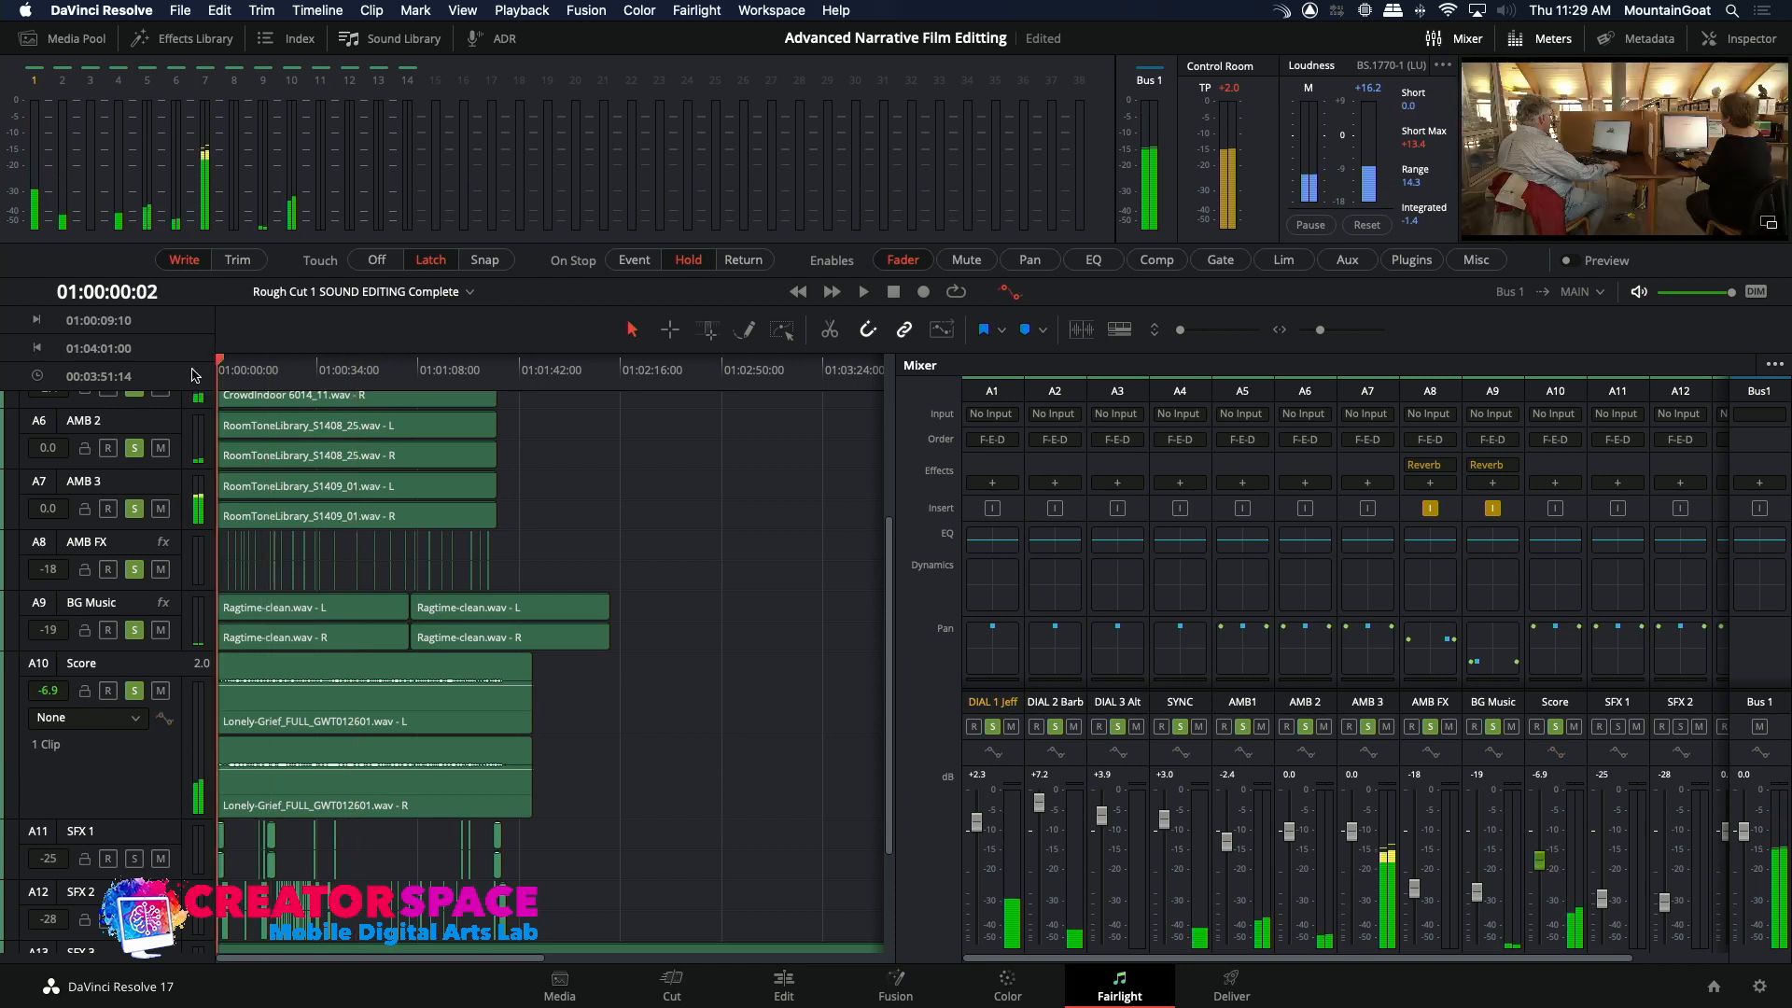
key(space)
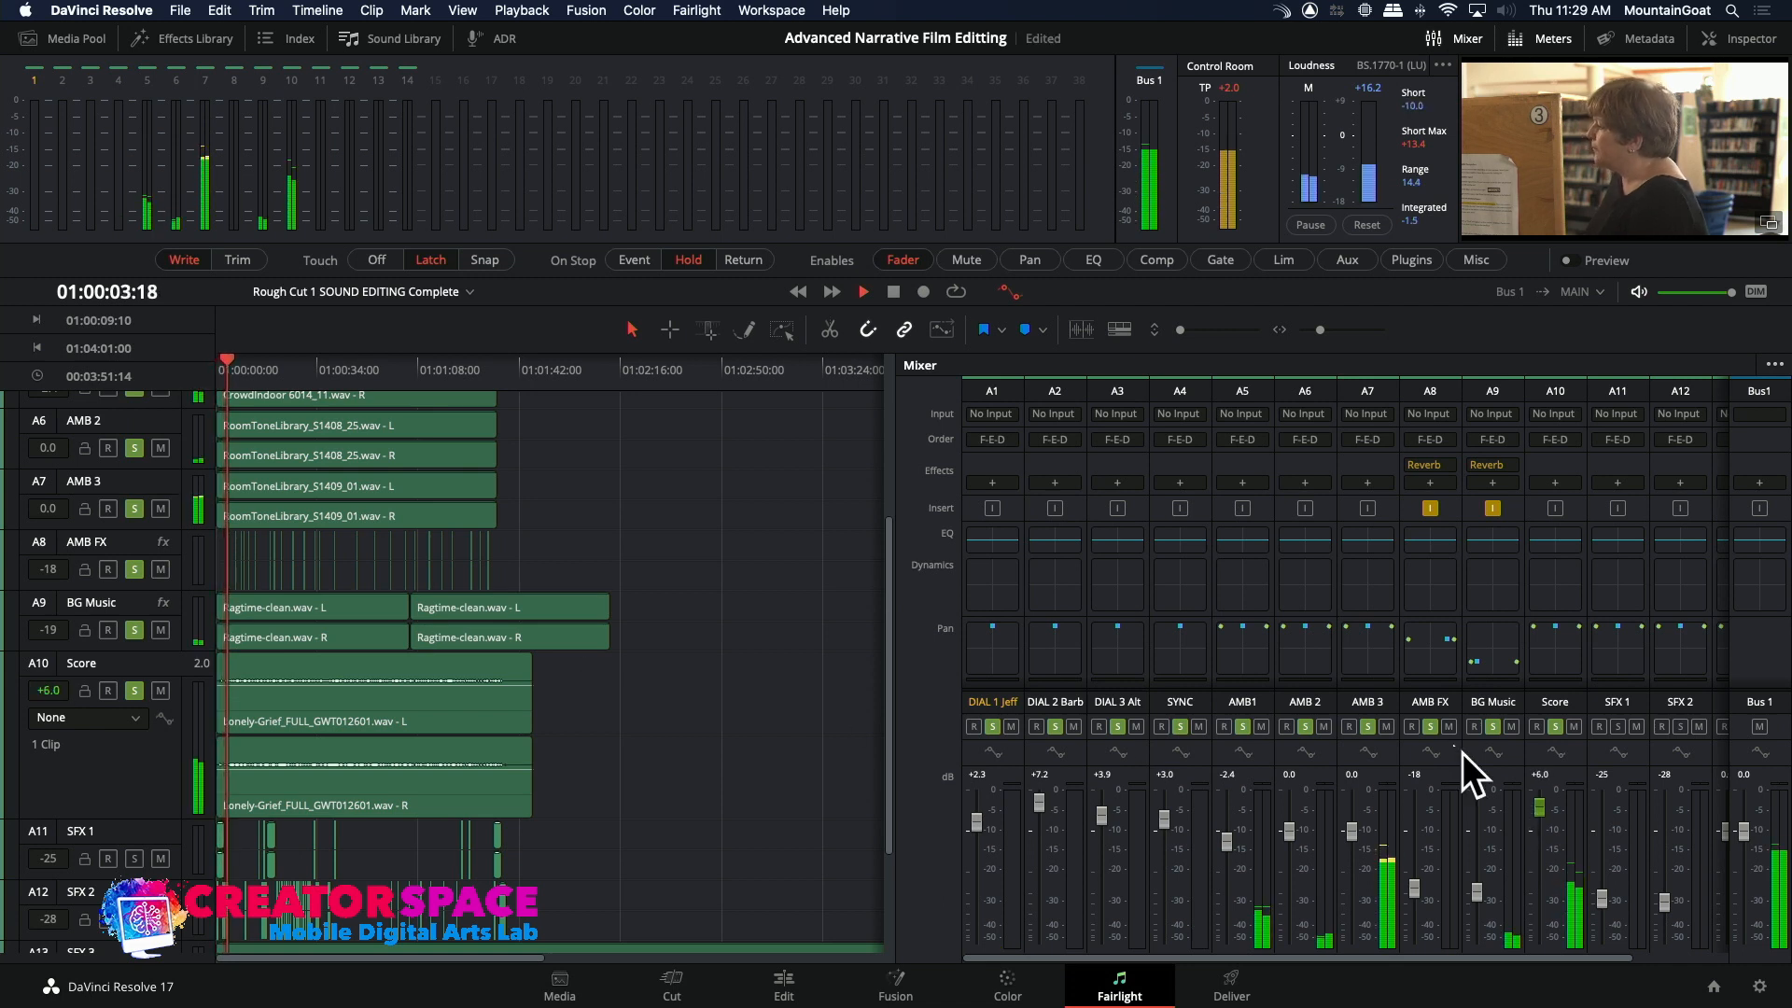
key(space)
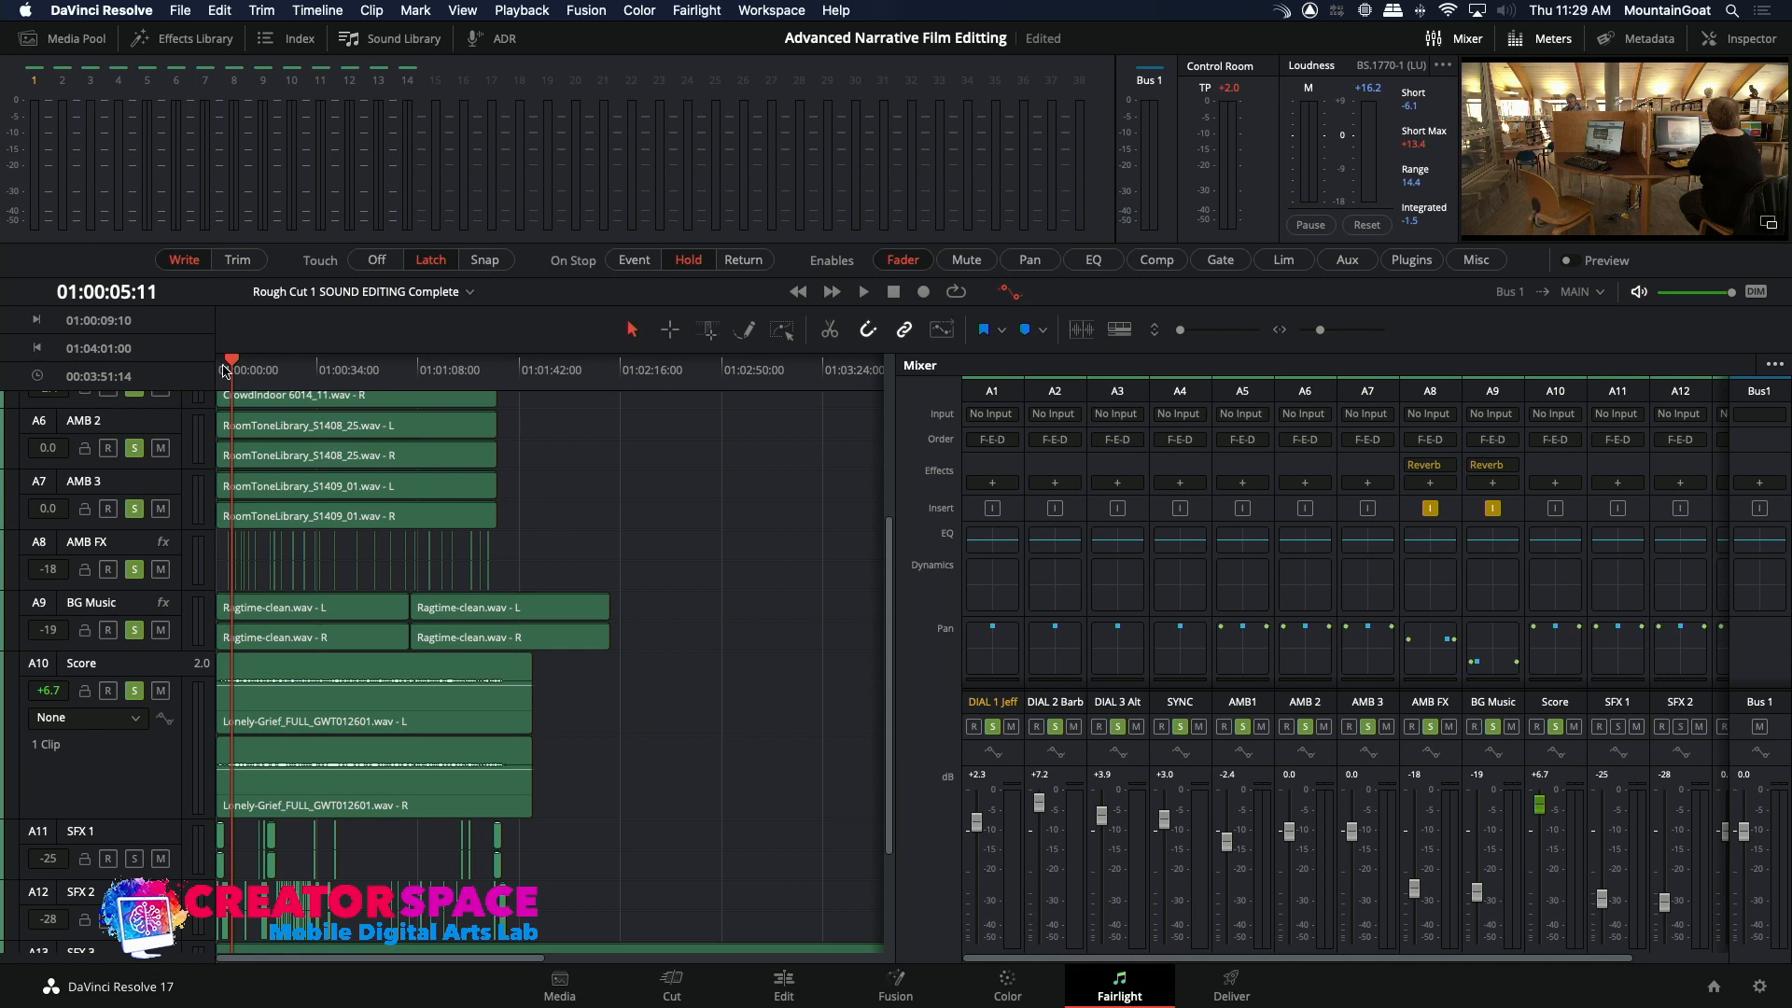
key(Home)
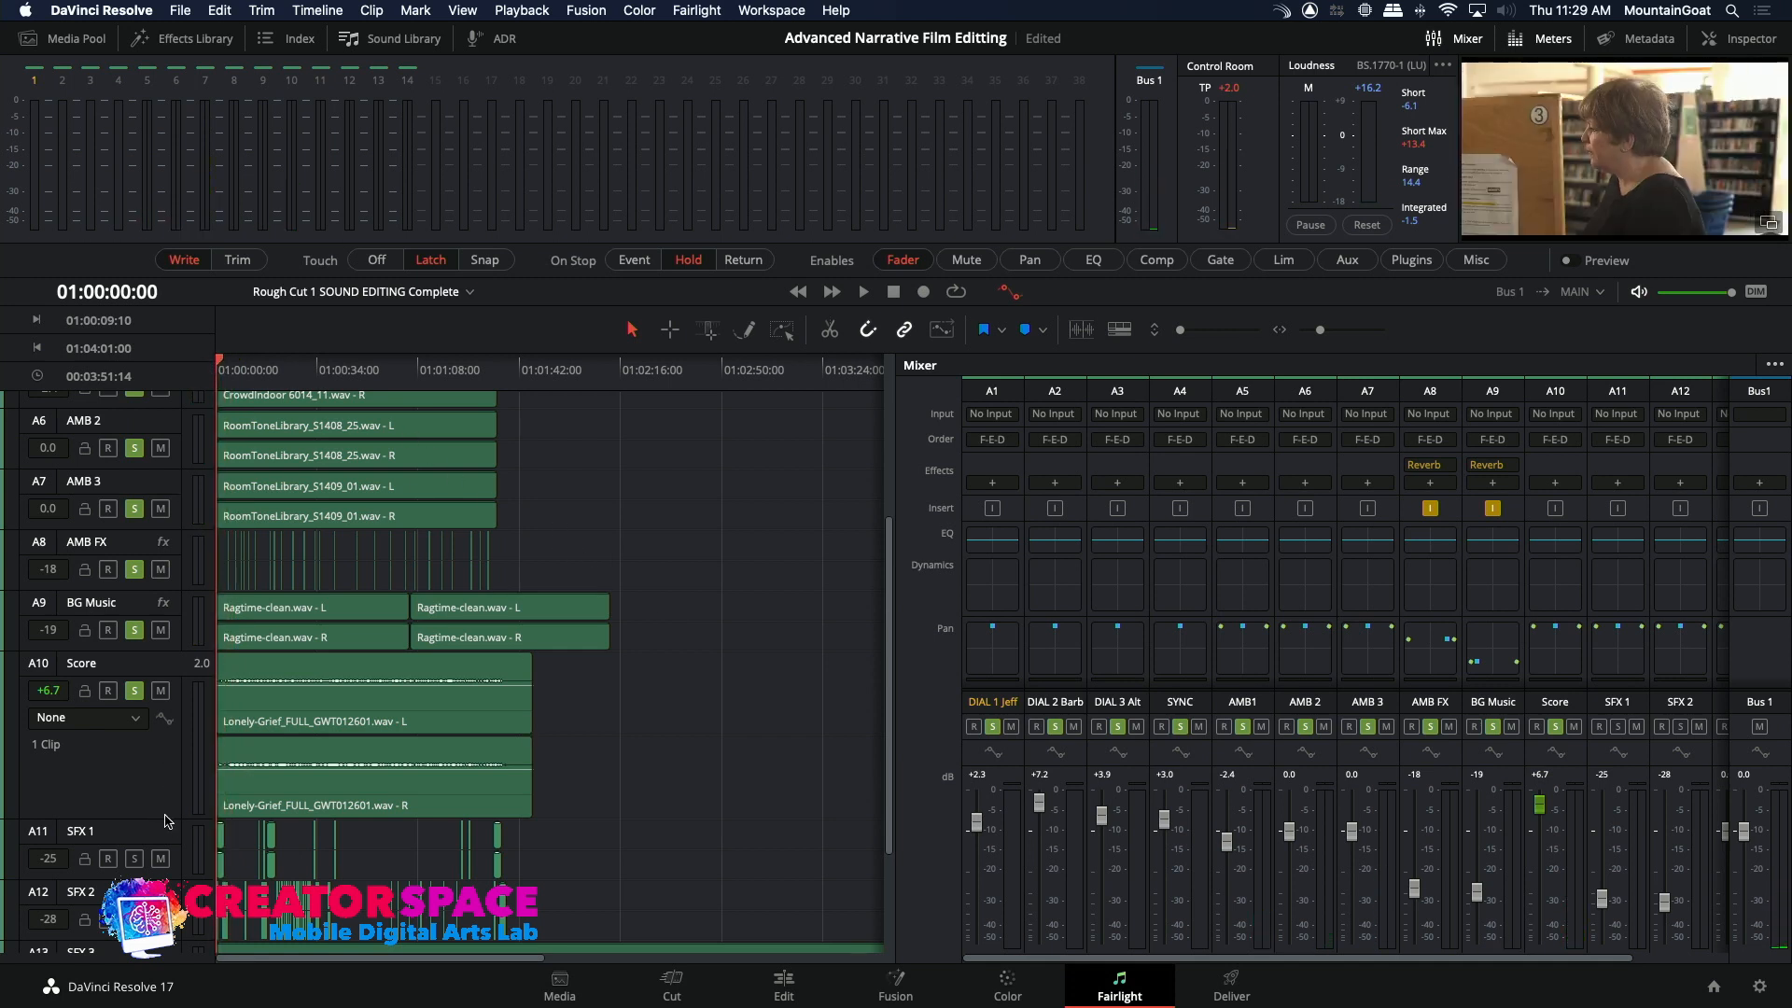
Step: Enlarge the Score track and show its Fader Level automation curve during playback, stopping at 01:00:16:03
drag(163, 816, 163, 893)
key(space)
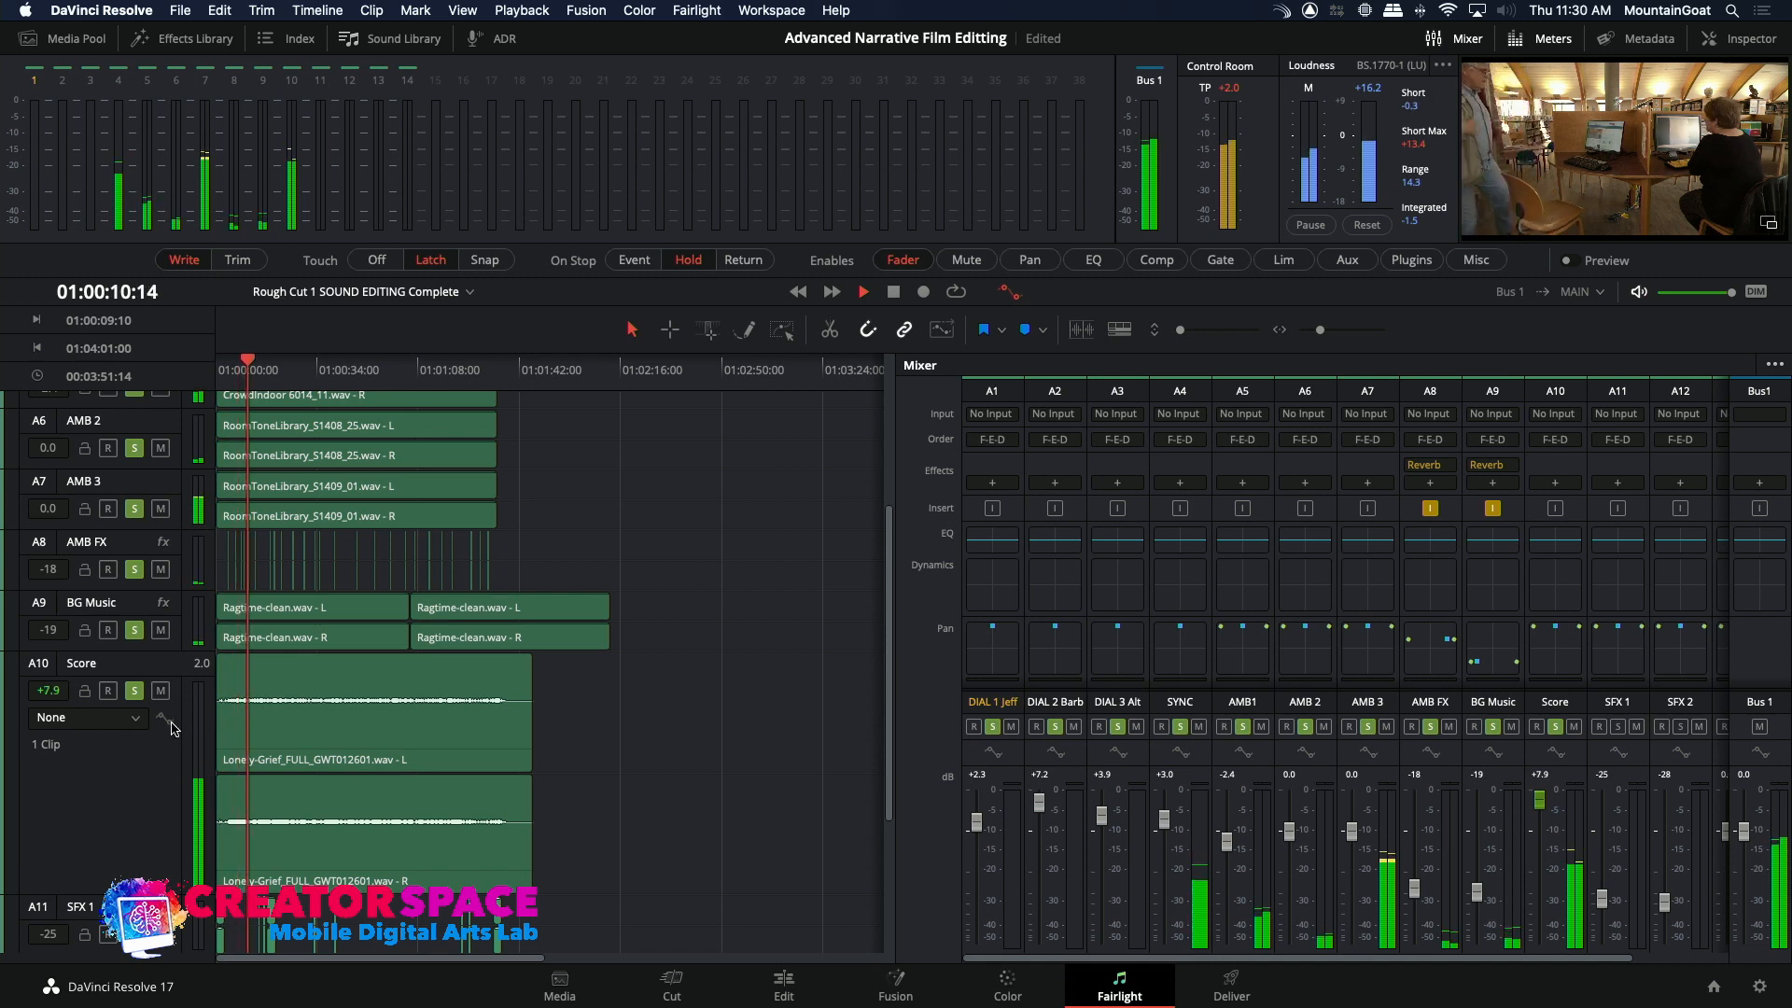
click(140, 719)
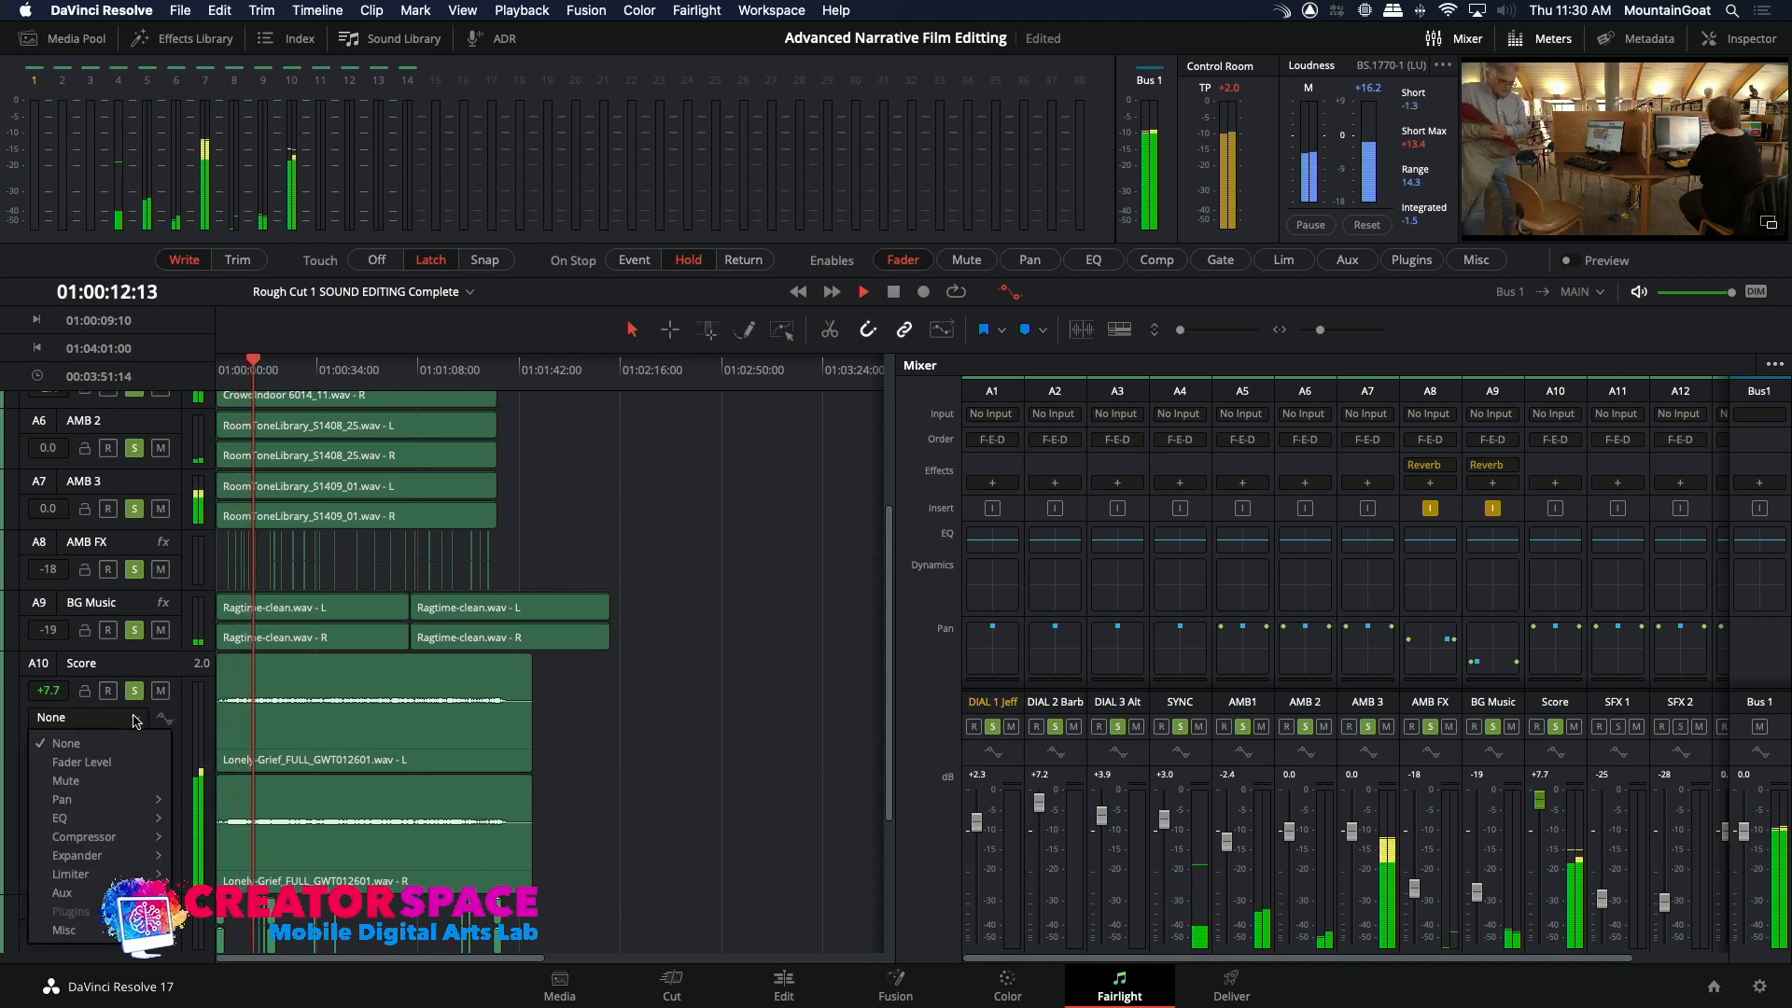
click(128, 761)
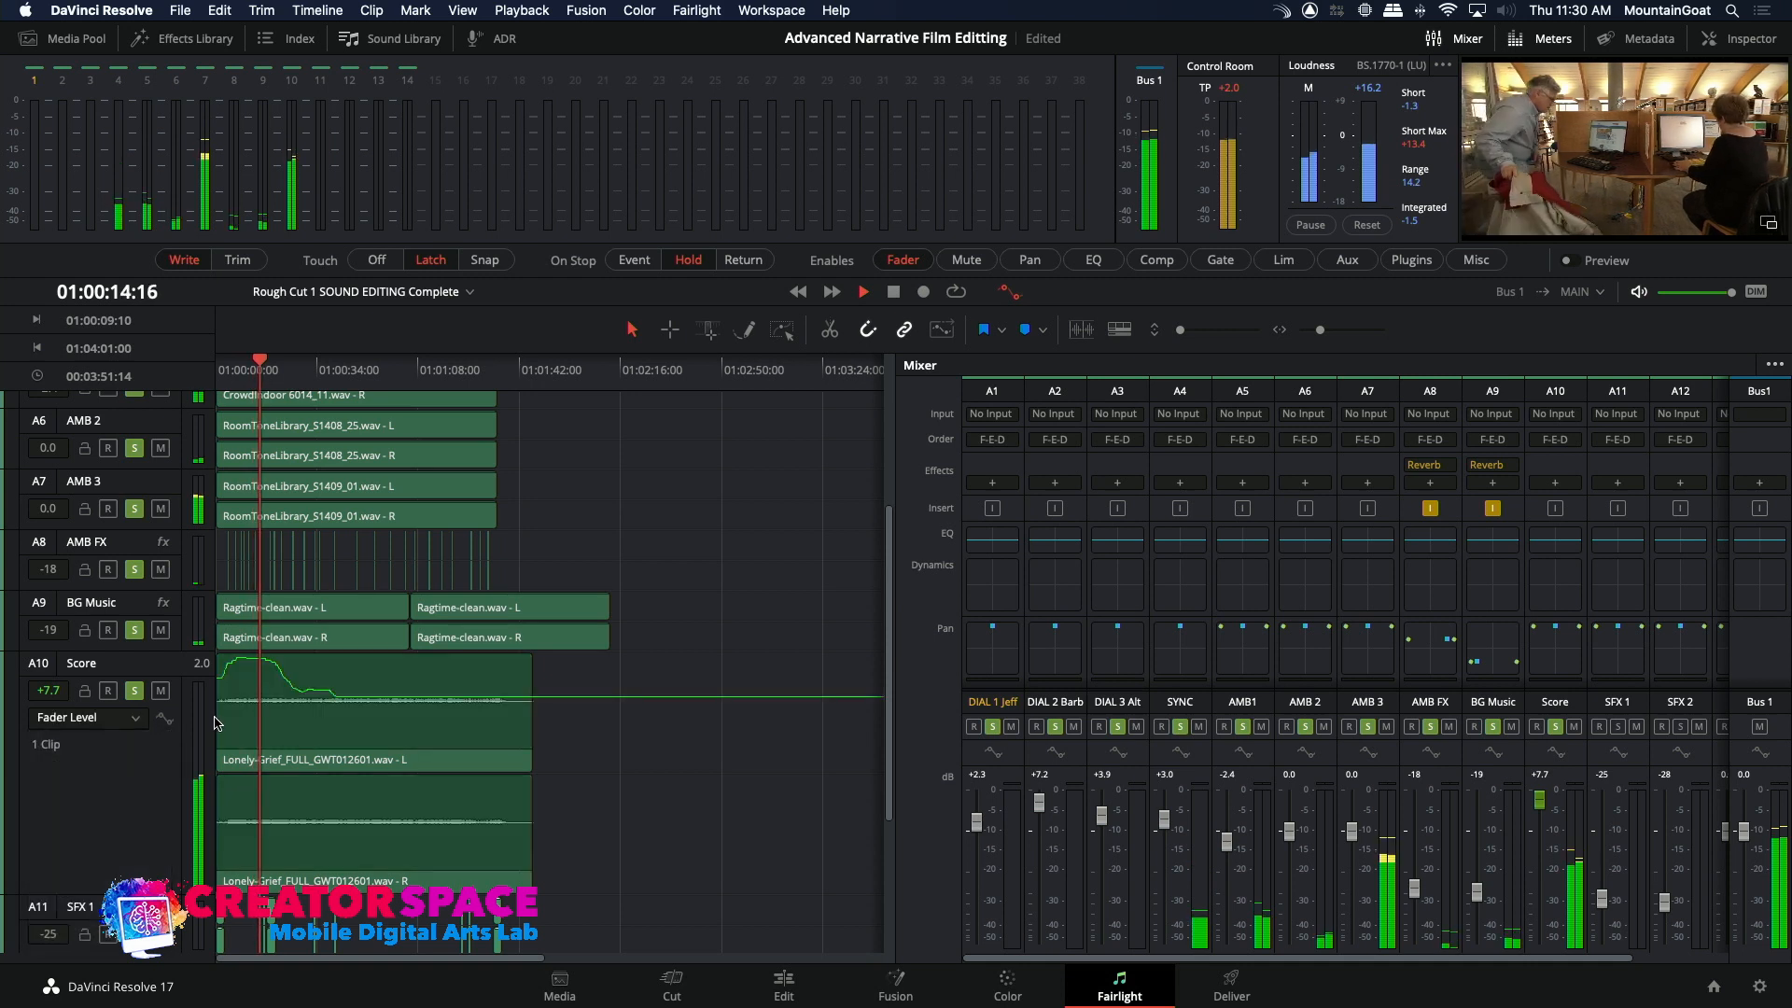
key(space)
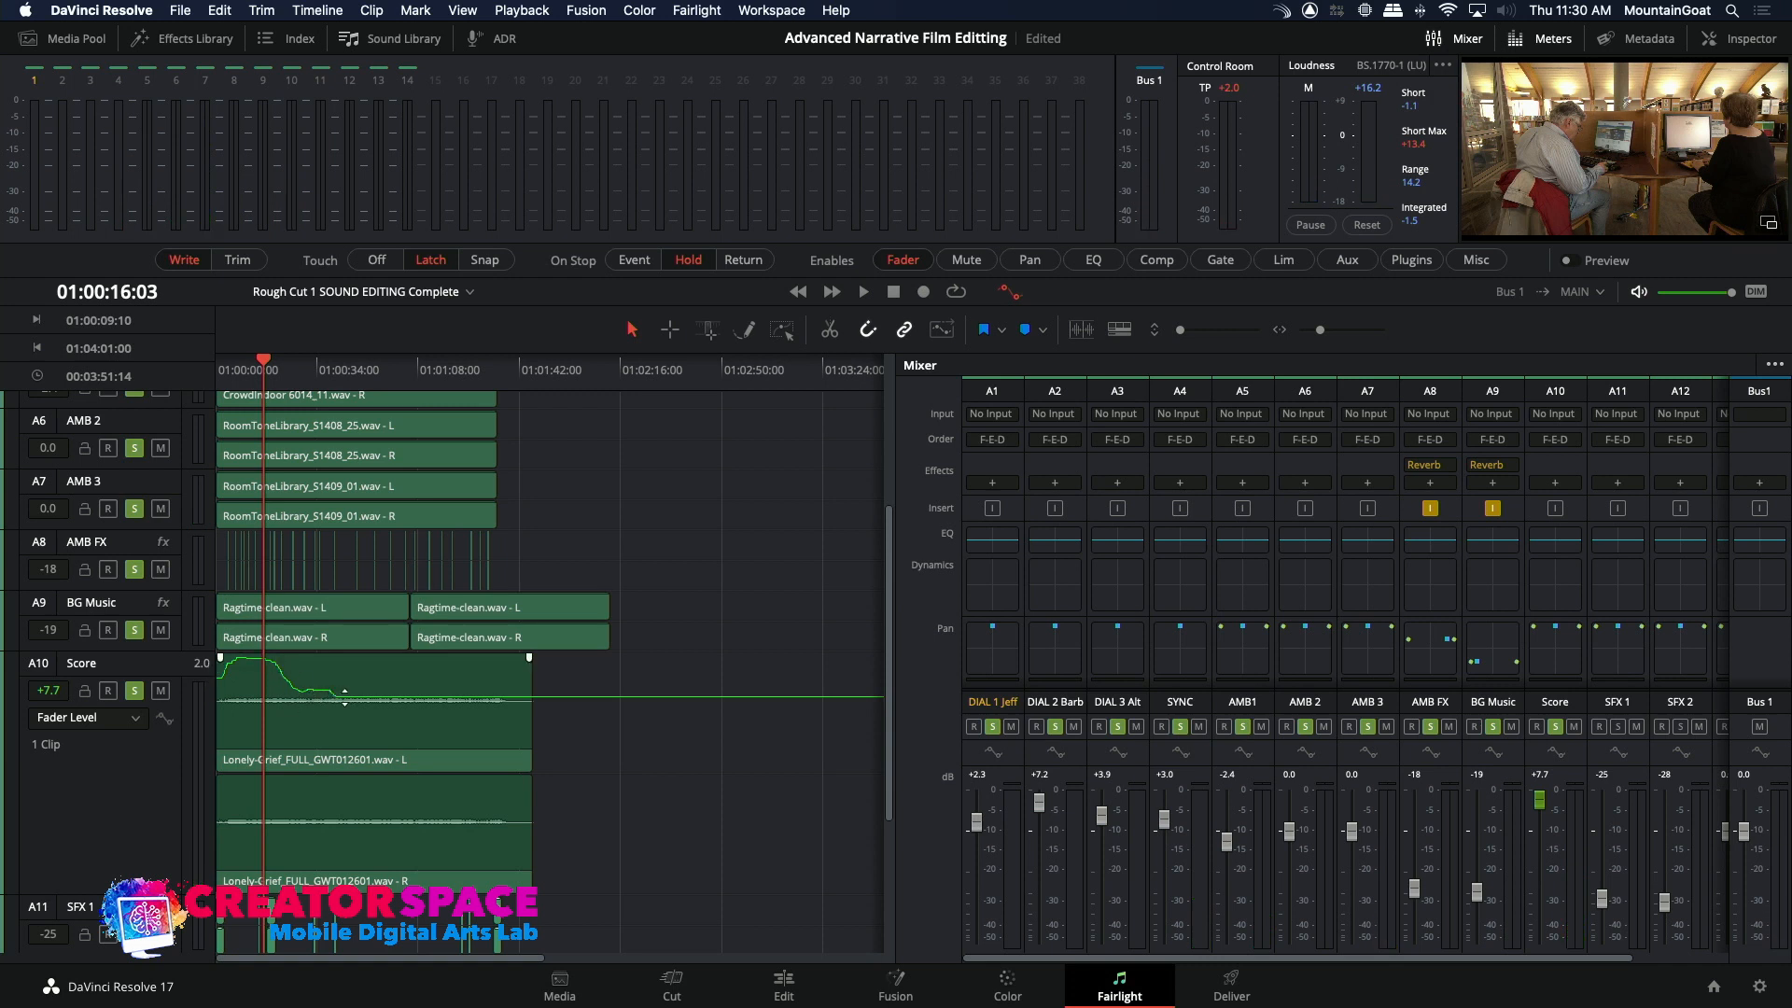
Step: Record Score fader automation from 01:01:25:15, raising the level to +7.9 dB and fading it to silence by about 01:01:40
drag(430, 377, 471, 377)
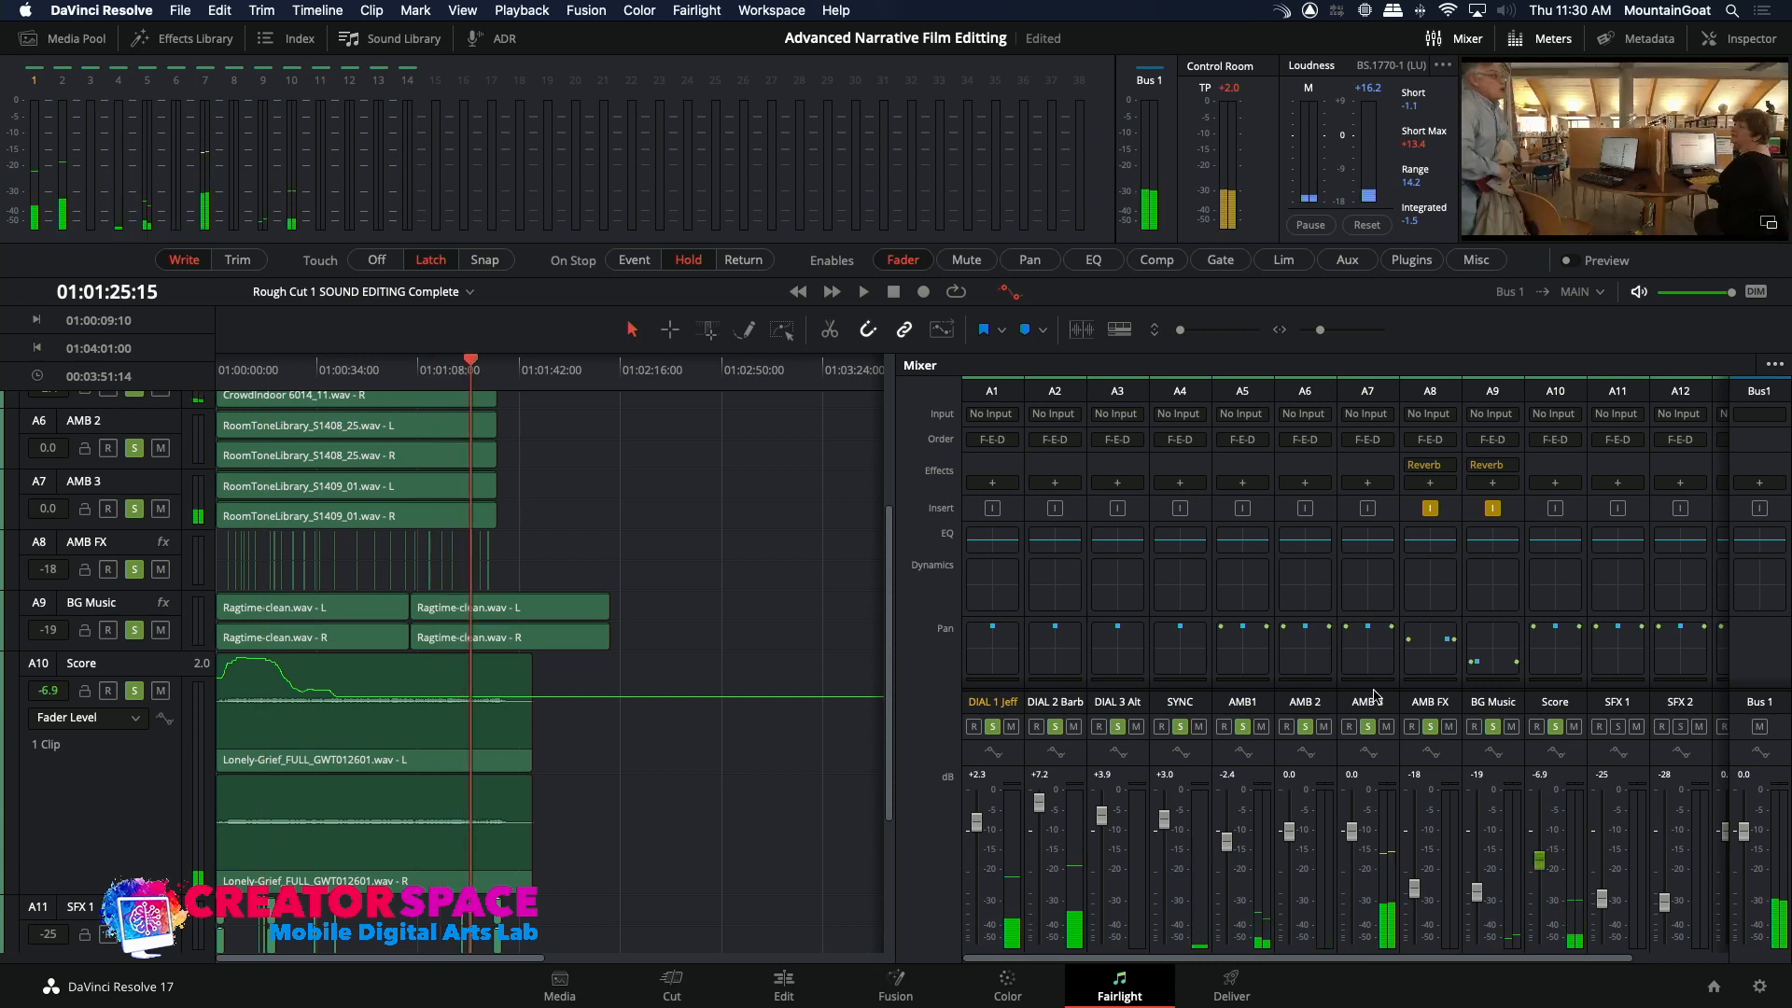
click(1554, 753)
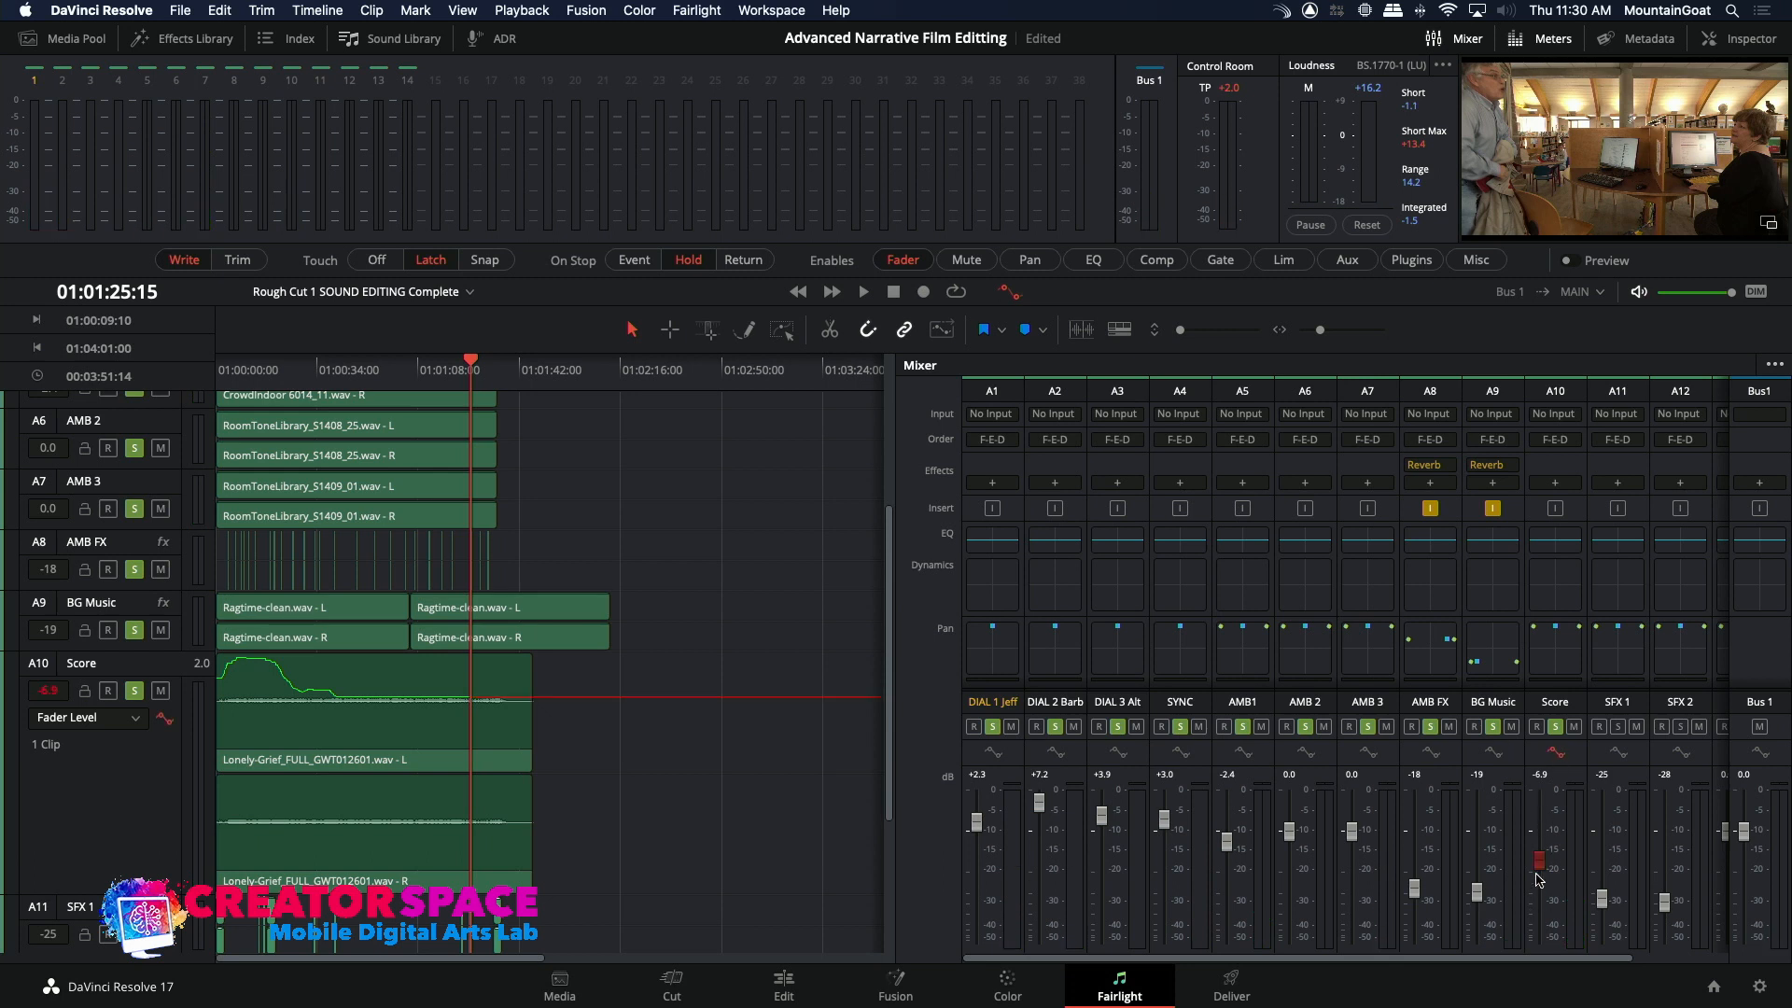
key(space)
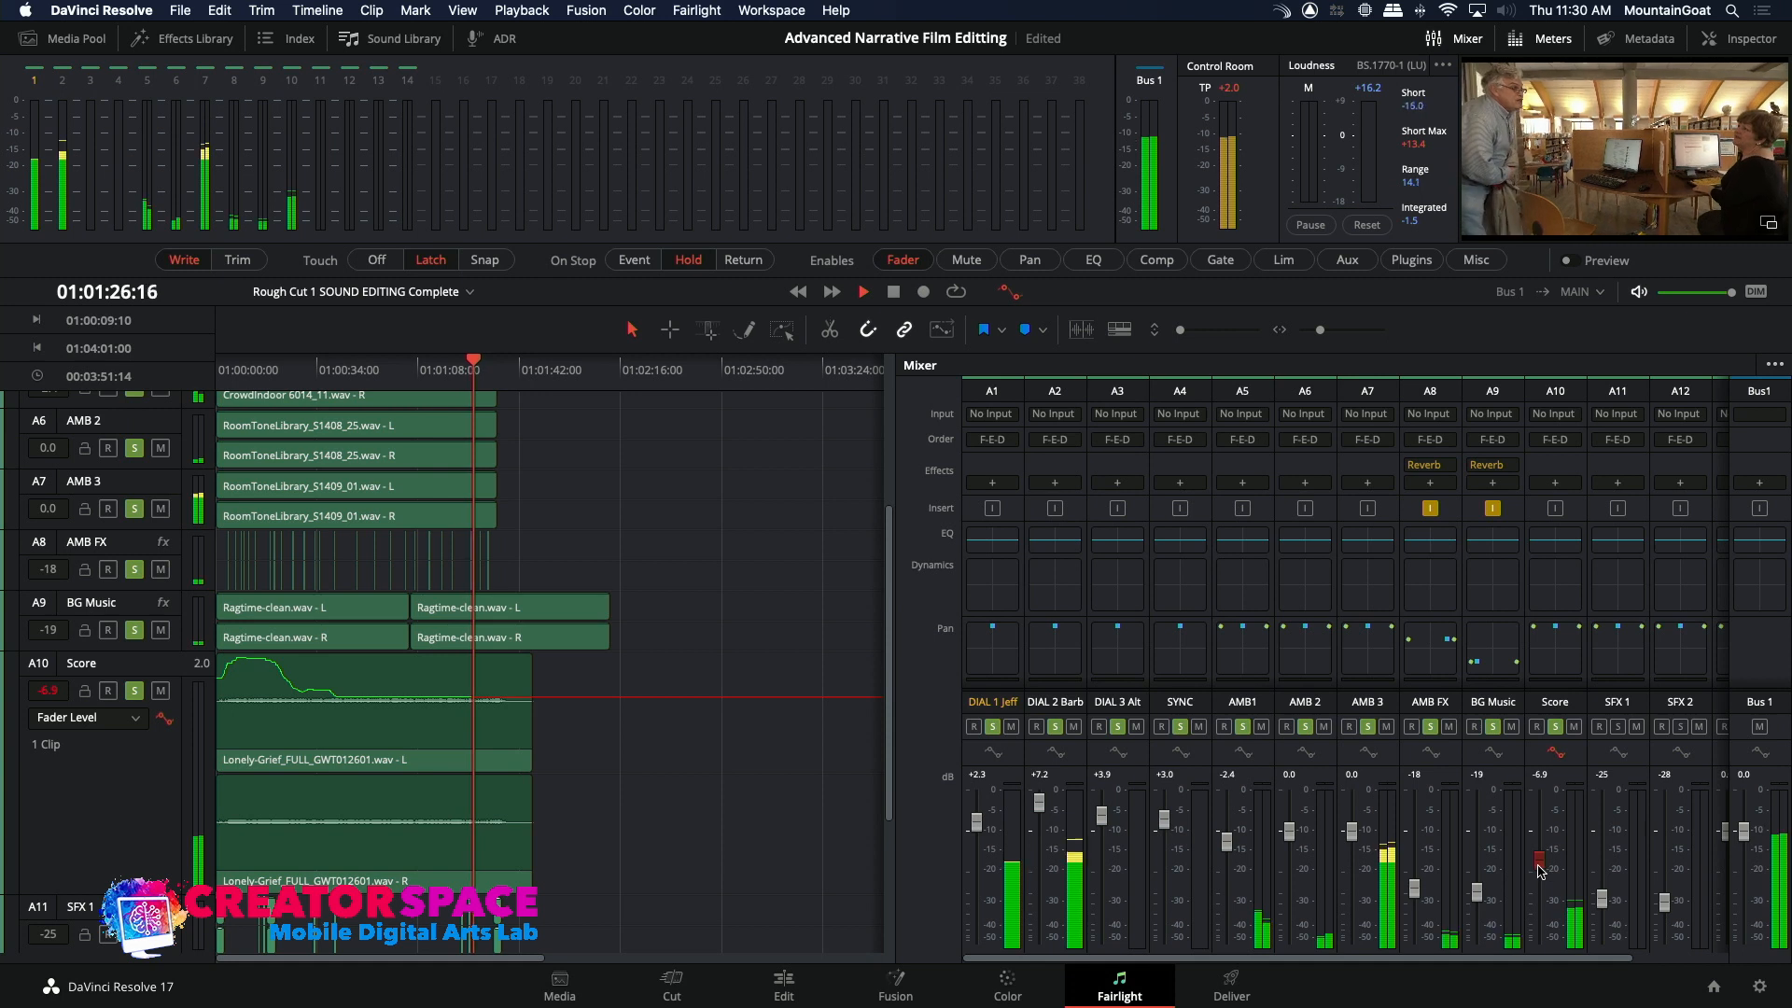
drag(1539, 870, 1534, 810)
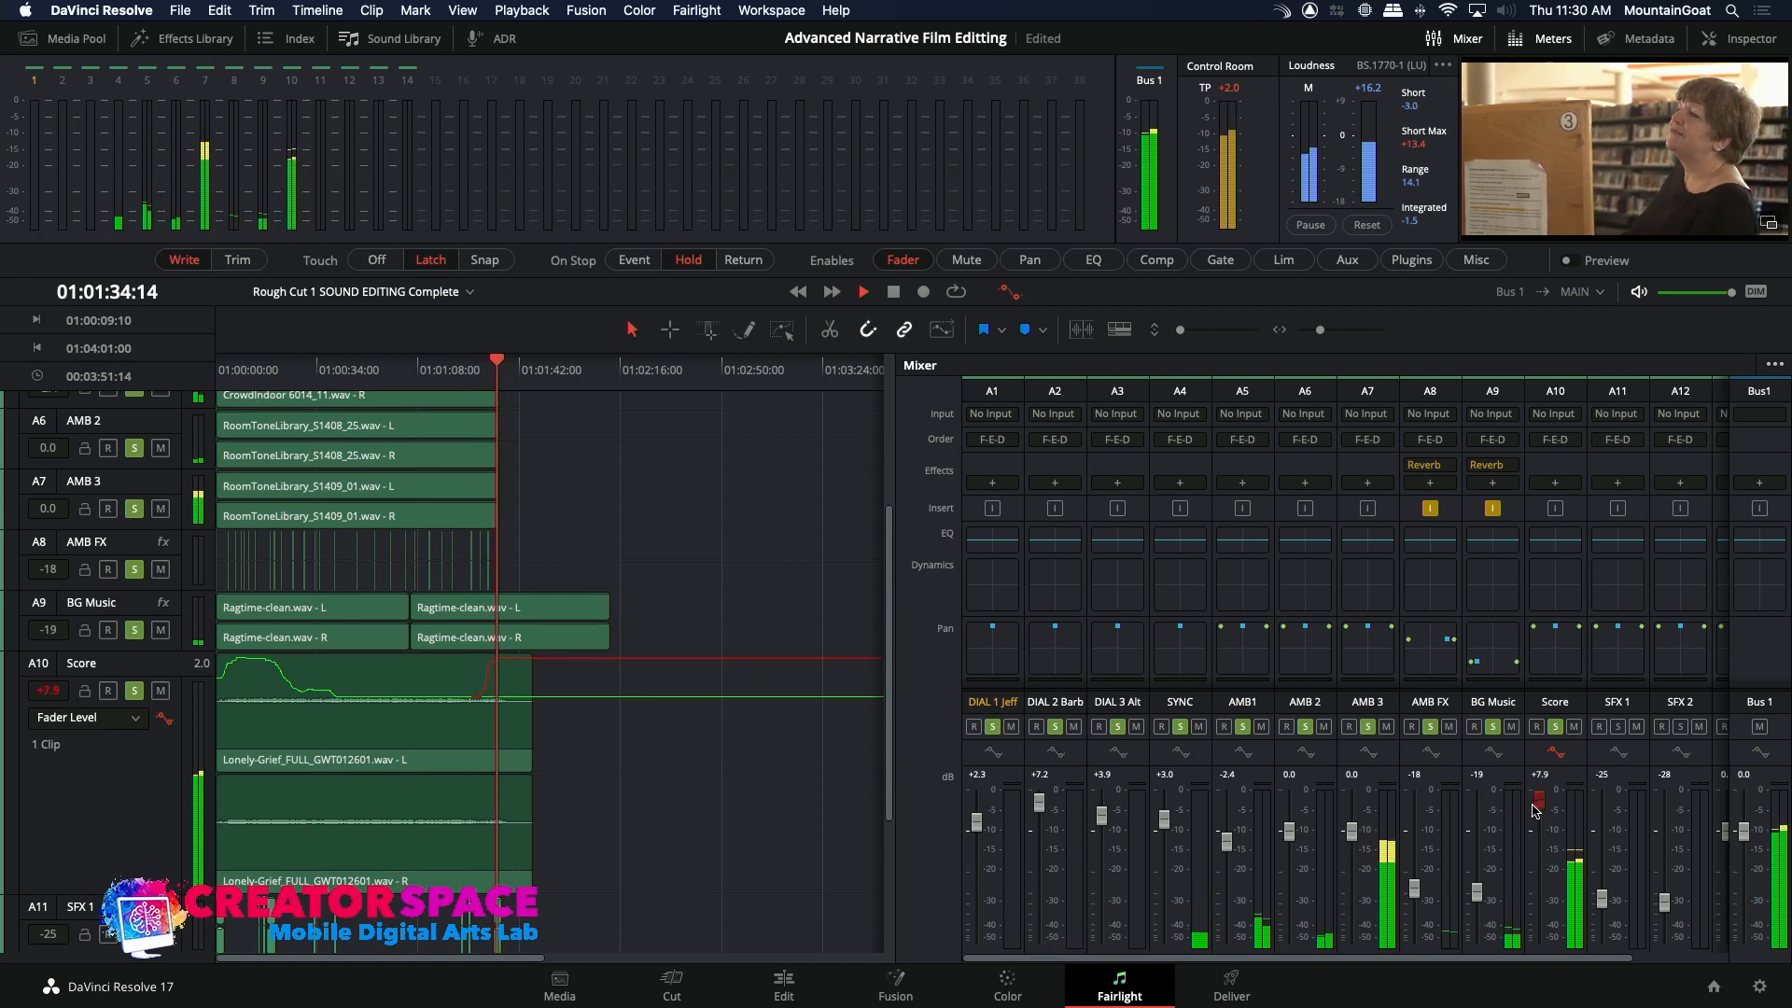
drag(1533, 810, 1543, 971)
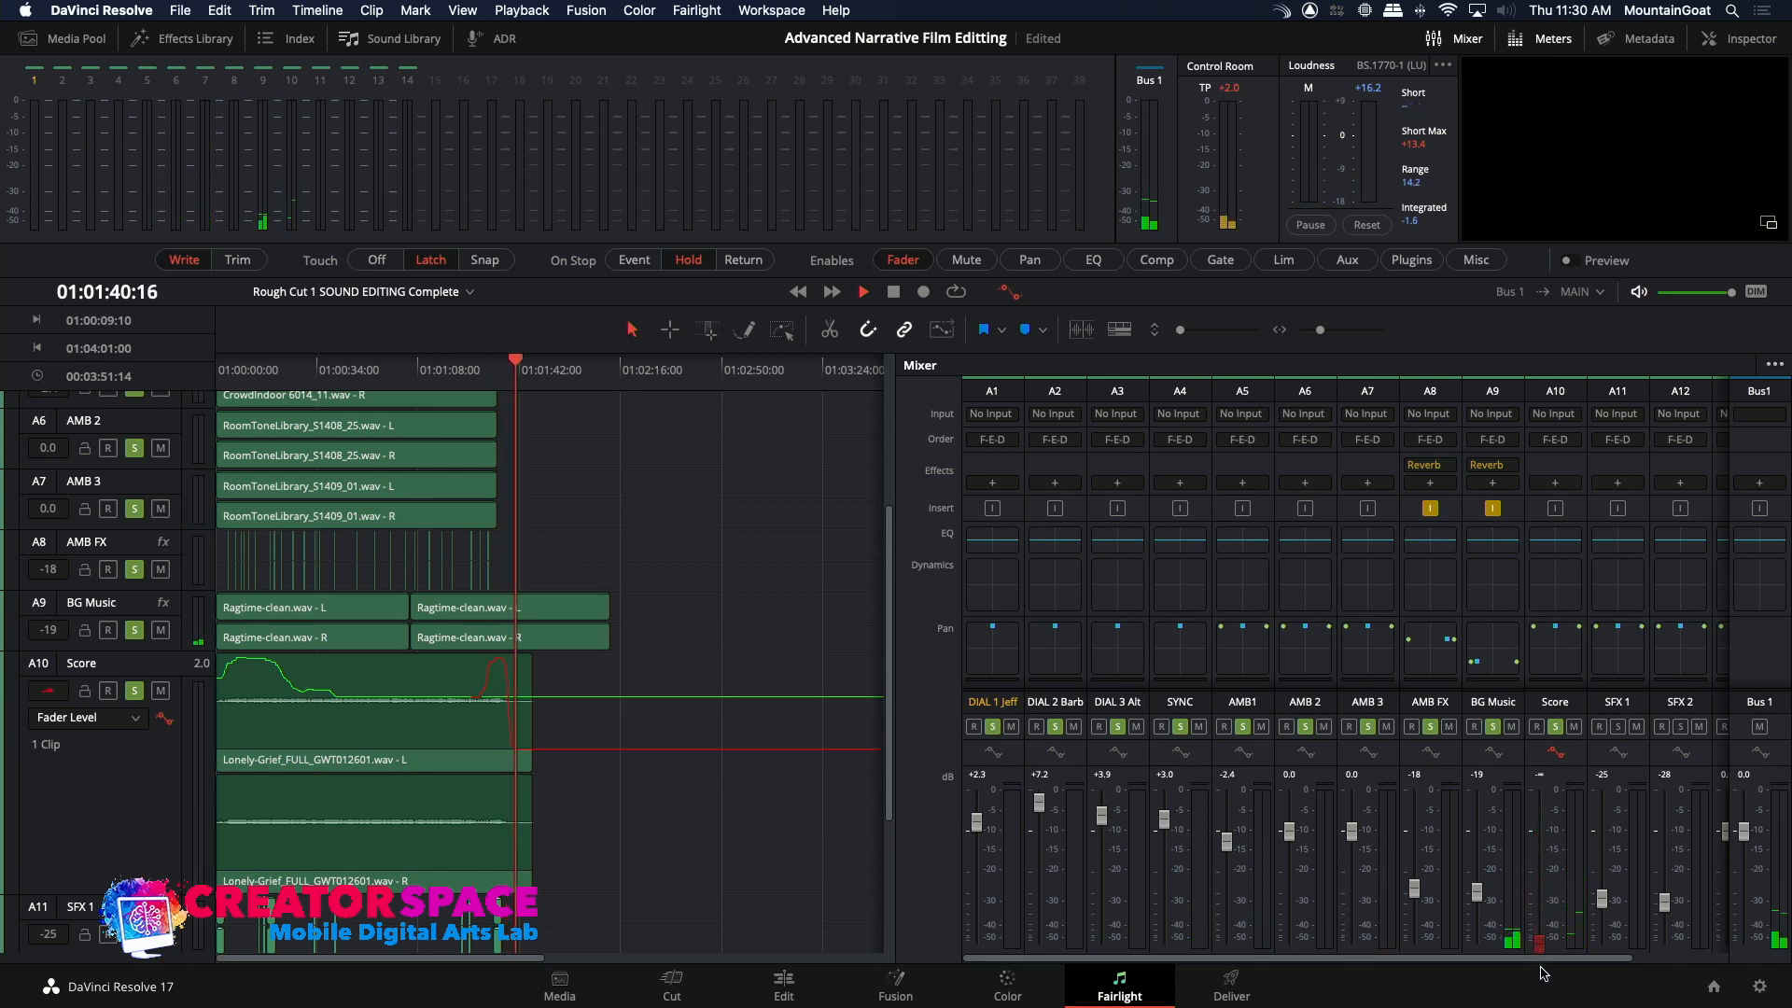
key(space)
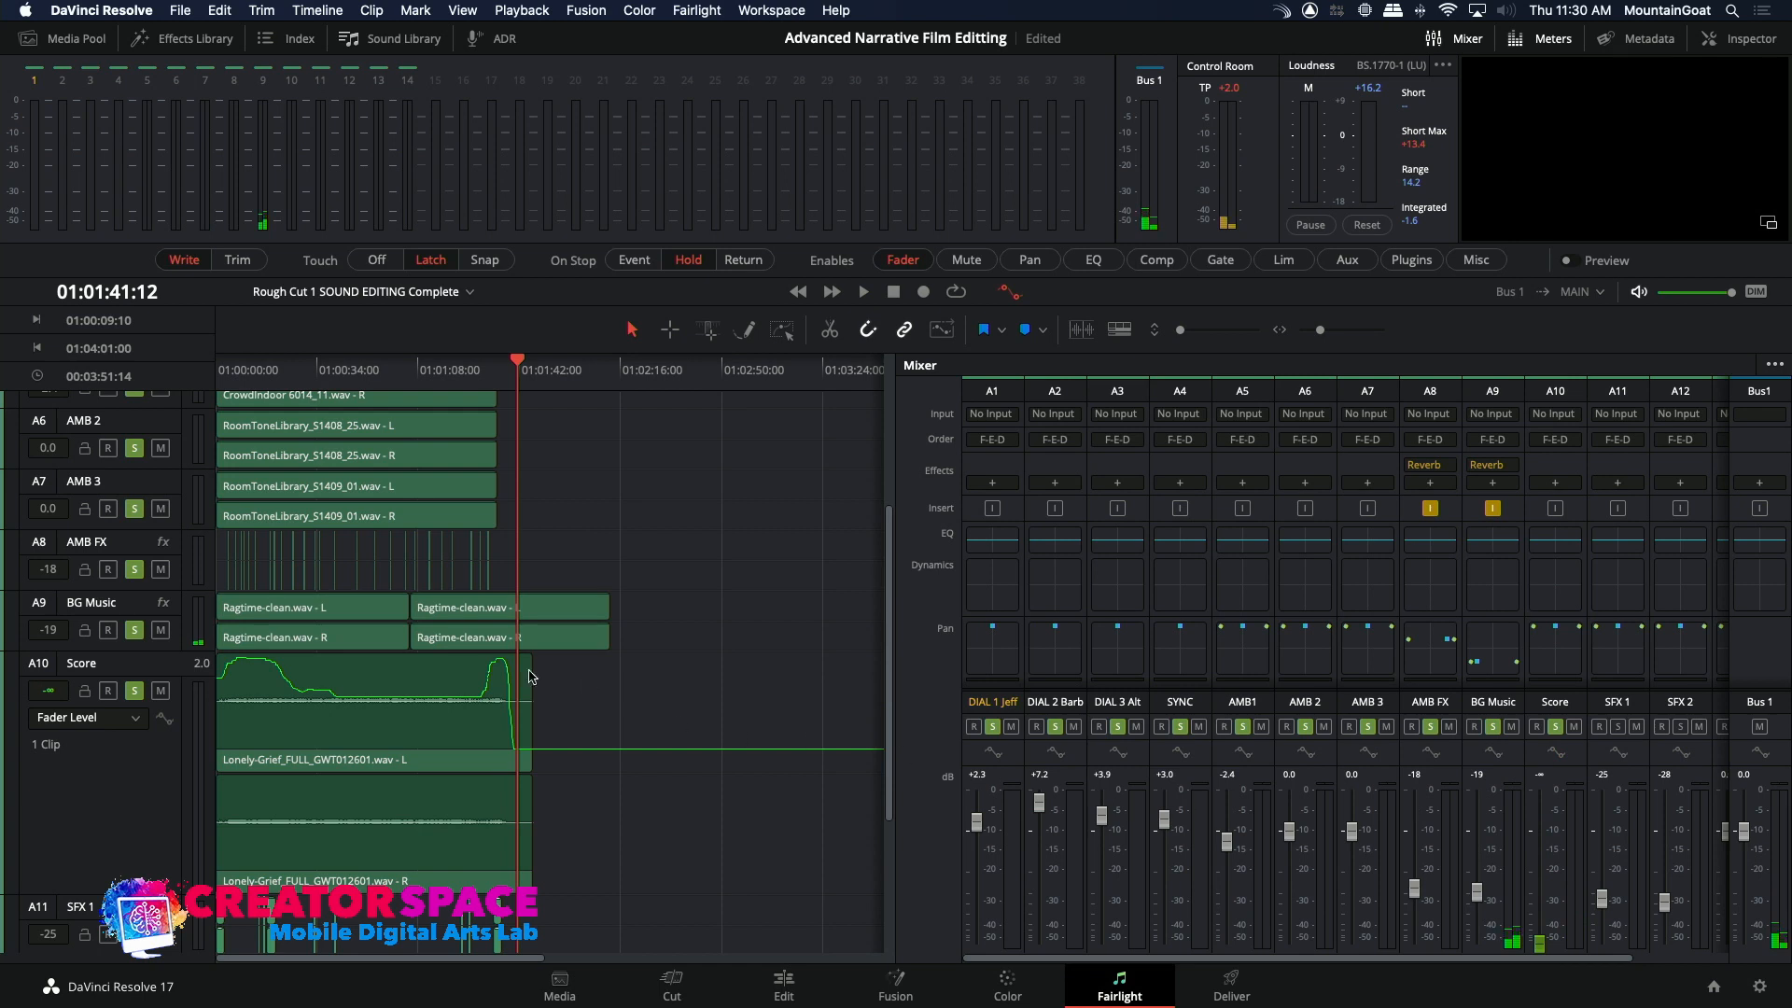
Step: Play from 01:01:33:04 and fade BG Music down to silence at the scene's end, stopping at 01:01:41:19
click(492, 373)
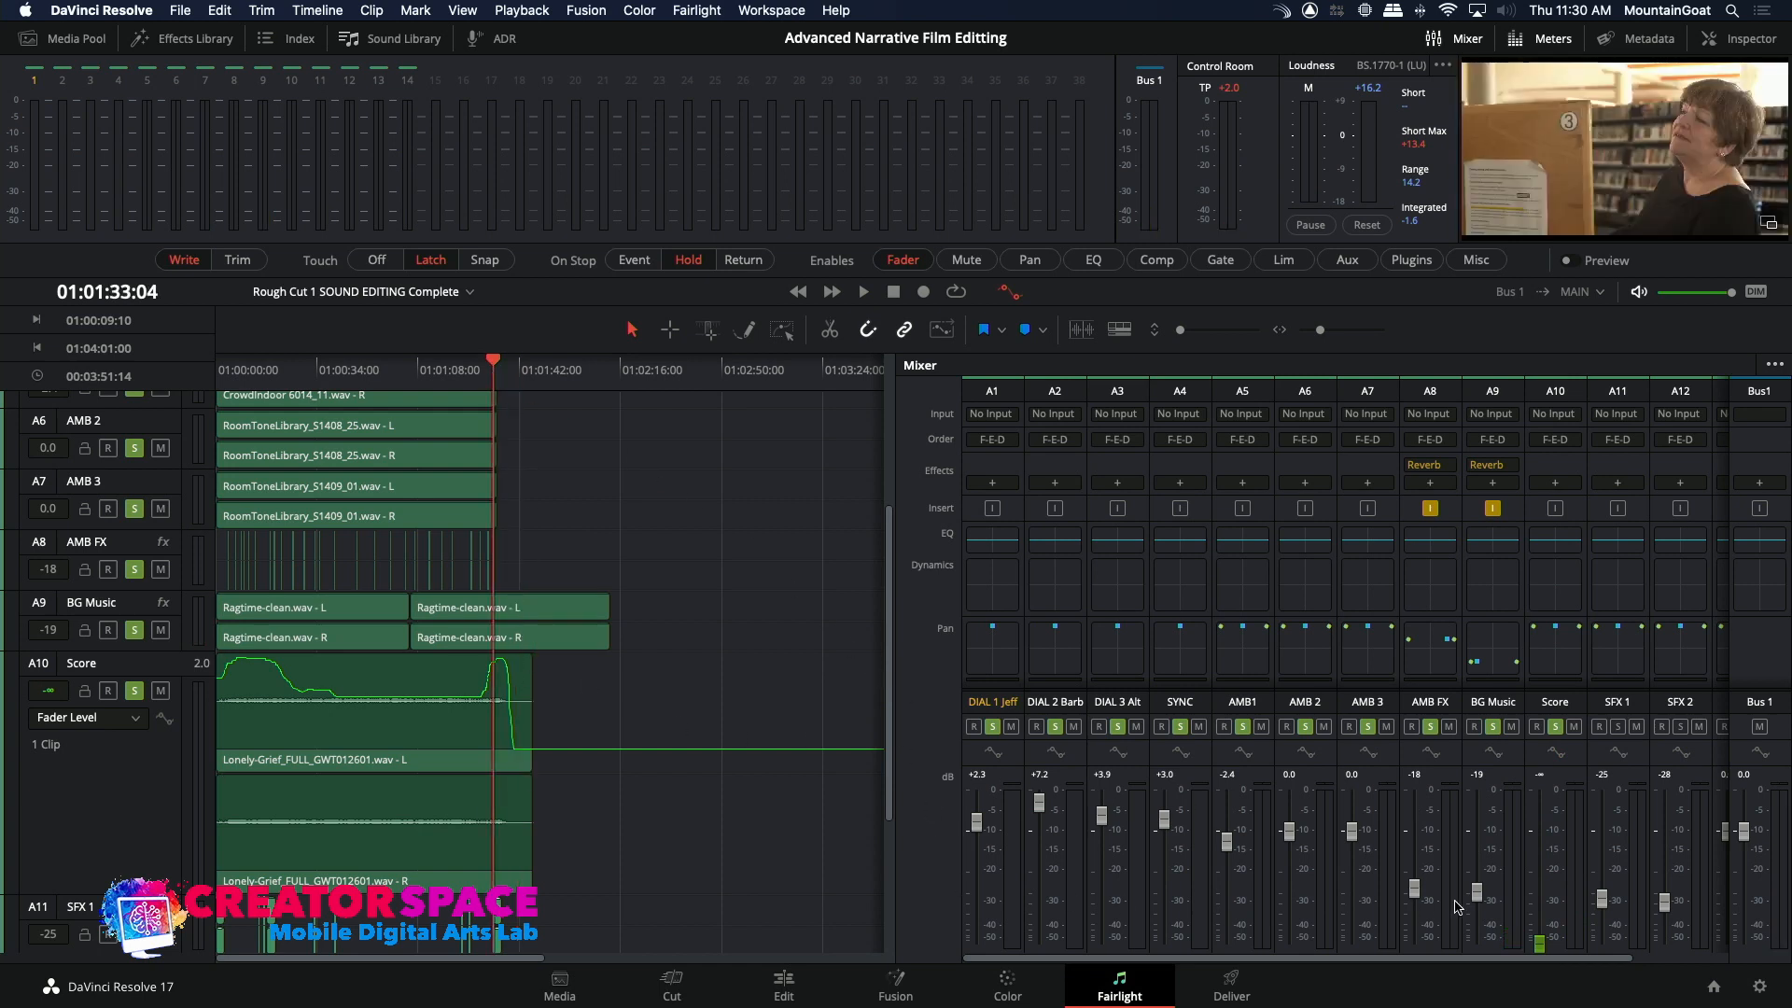
key(space)
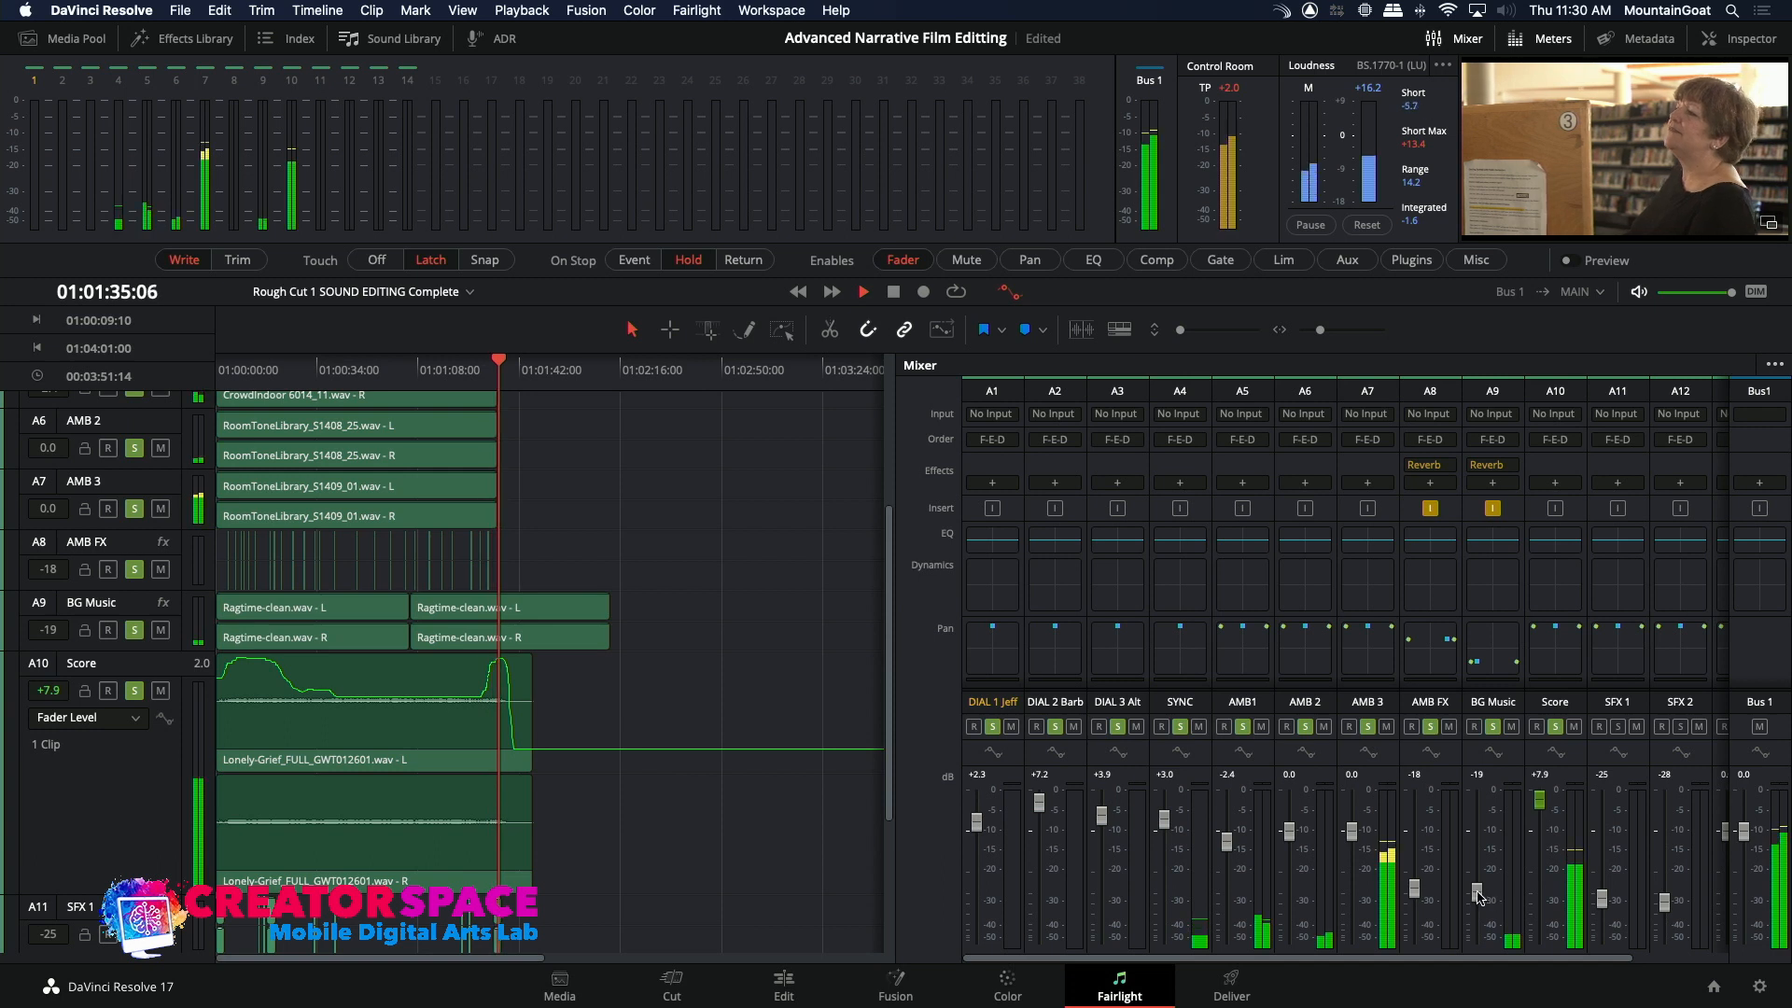
drag(1477, 894, 1471, 956)
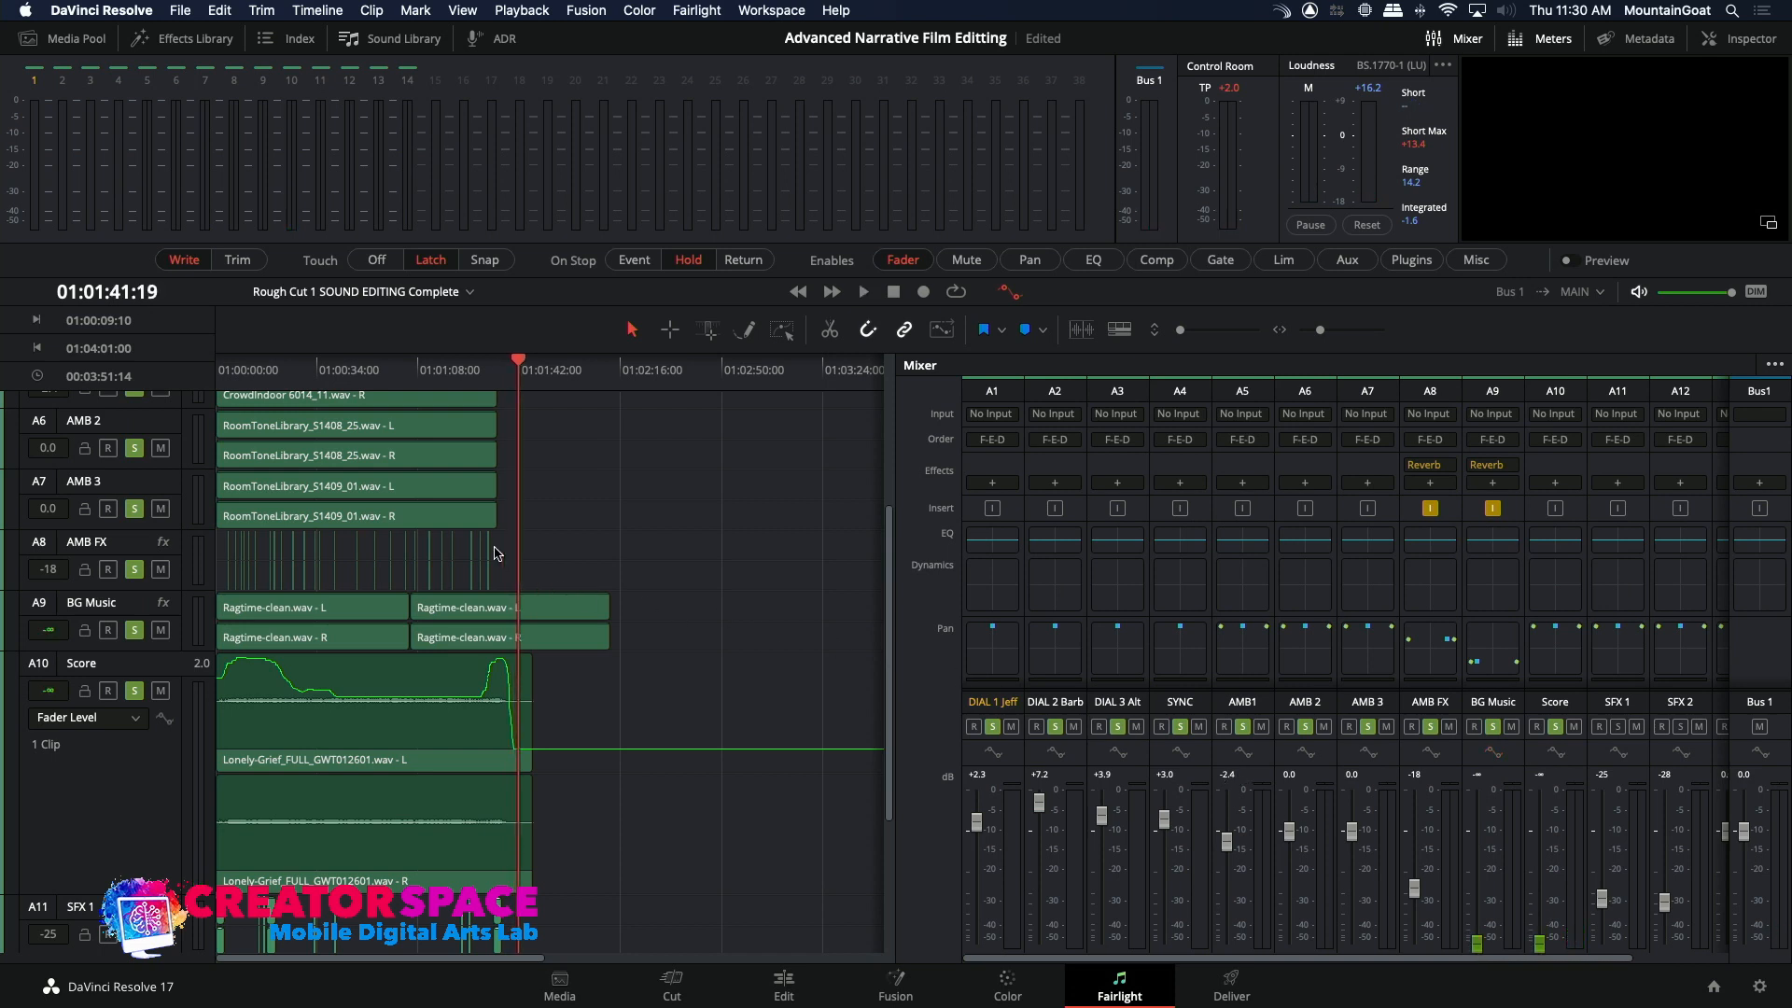
Step: Play the scene's ending up to 01:01:40:03 to check the Score and BG Music fade-outs
drag(889, 625, 893, 699)
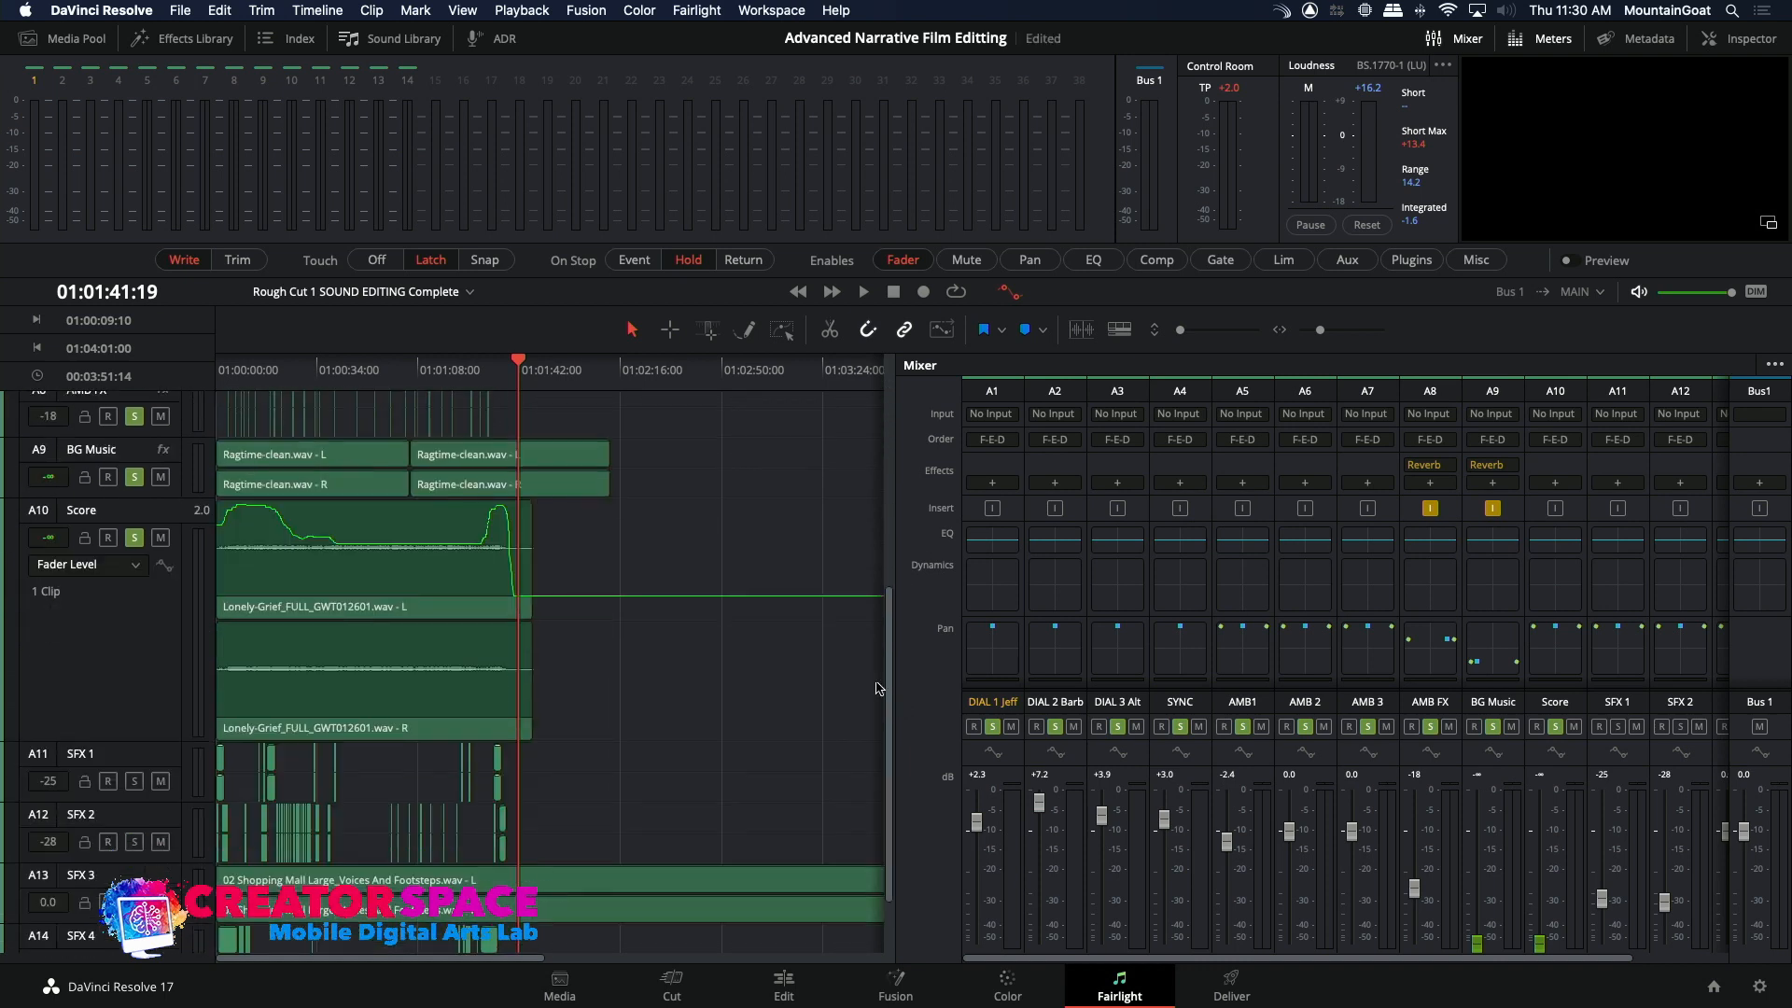
click(505, 372)
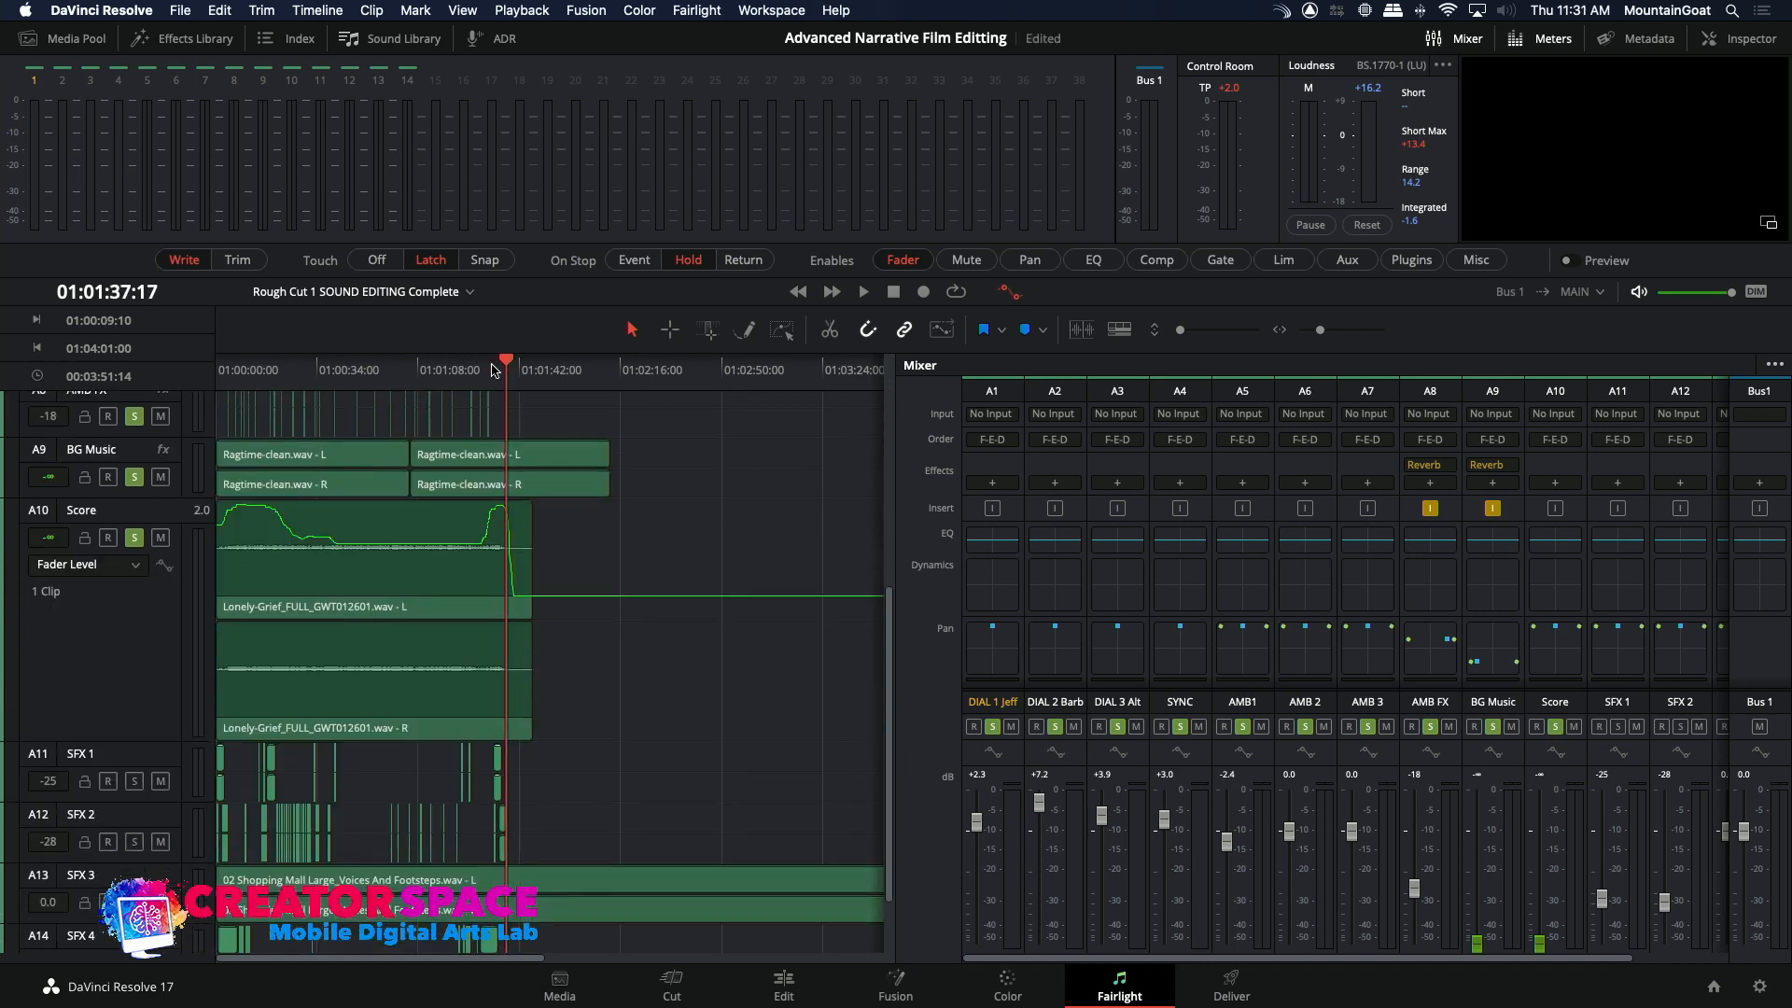
click(495, 371)
key(space)
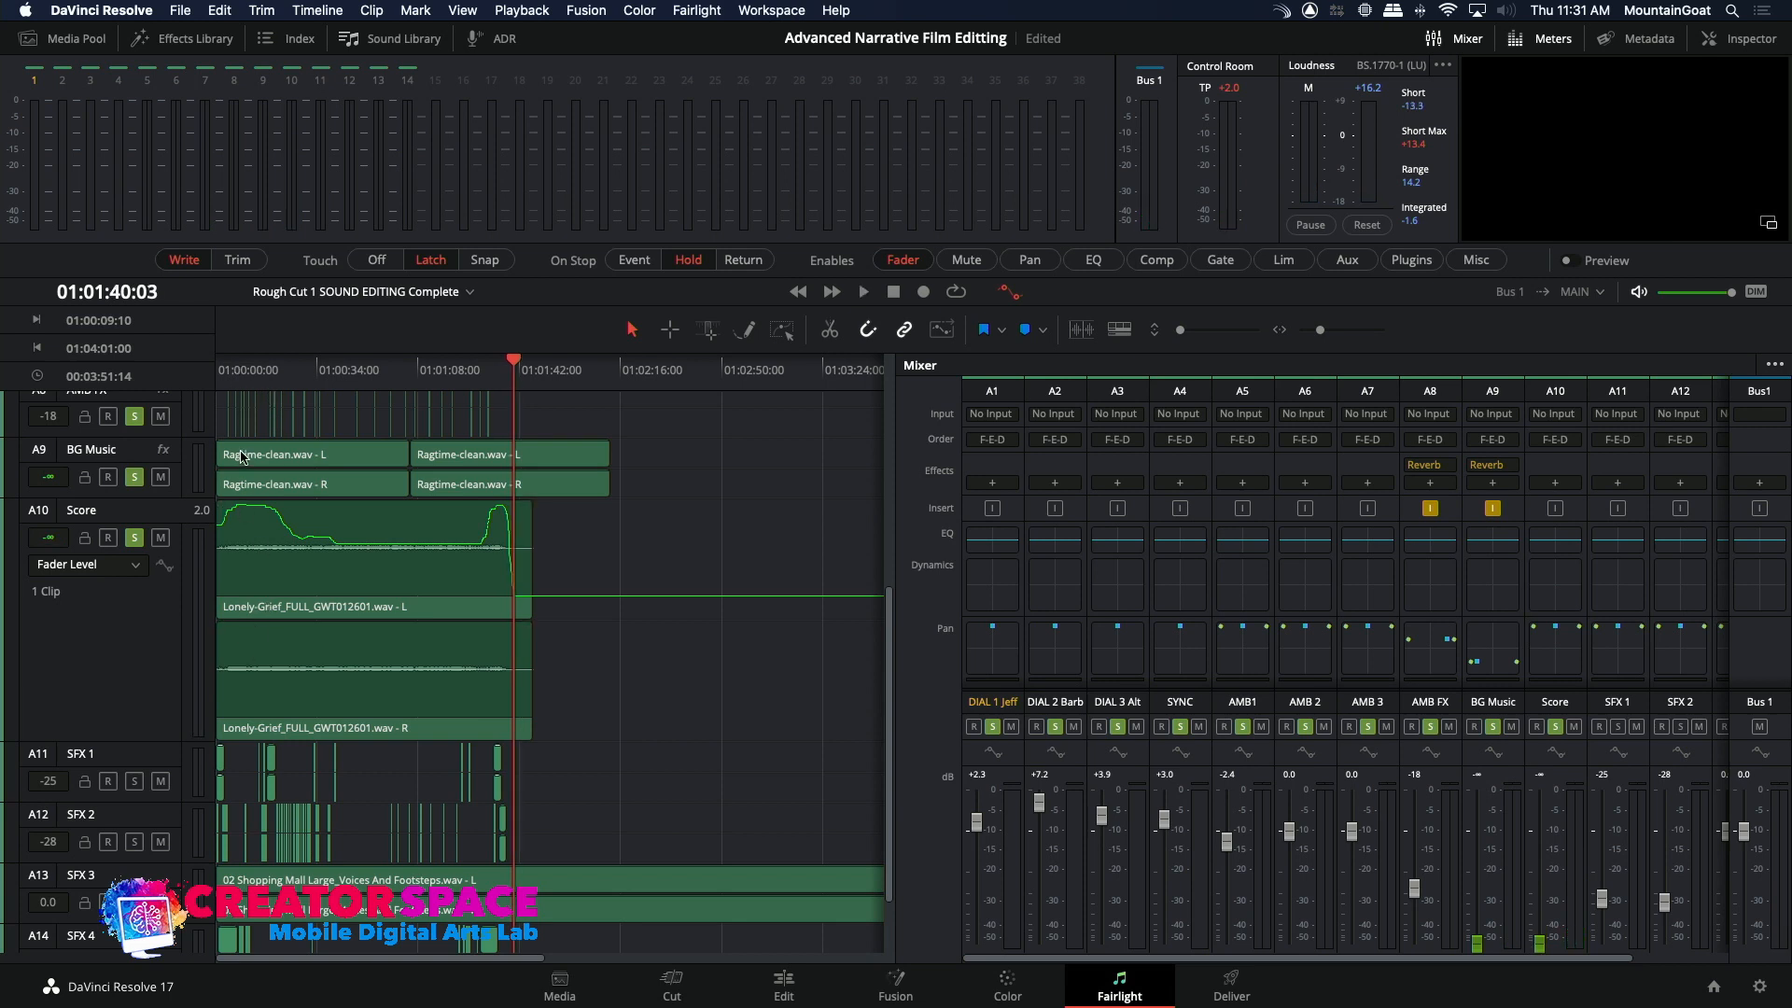
Step: Return the playhead to 01:00:00:00 and play the automated mix up to 01:00:05:20
drag(248, 374, 217, 389)
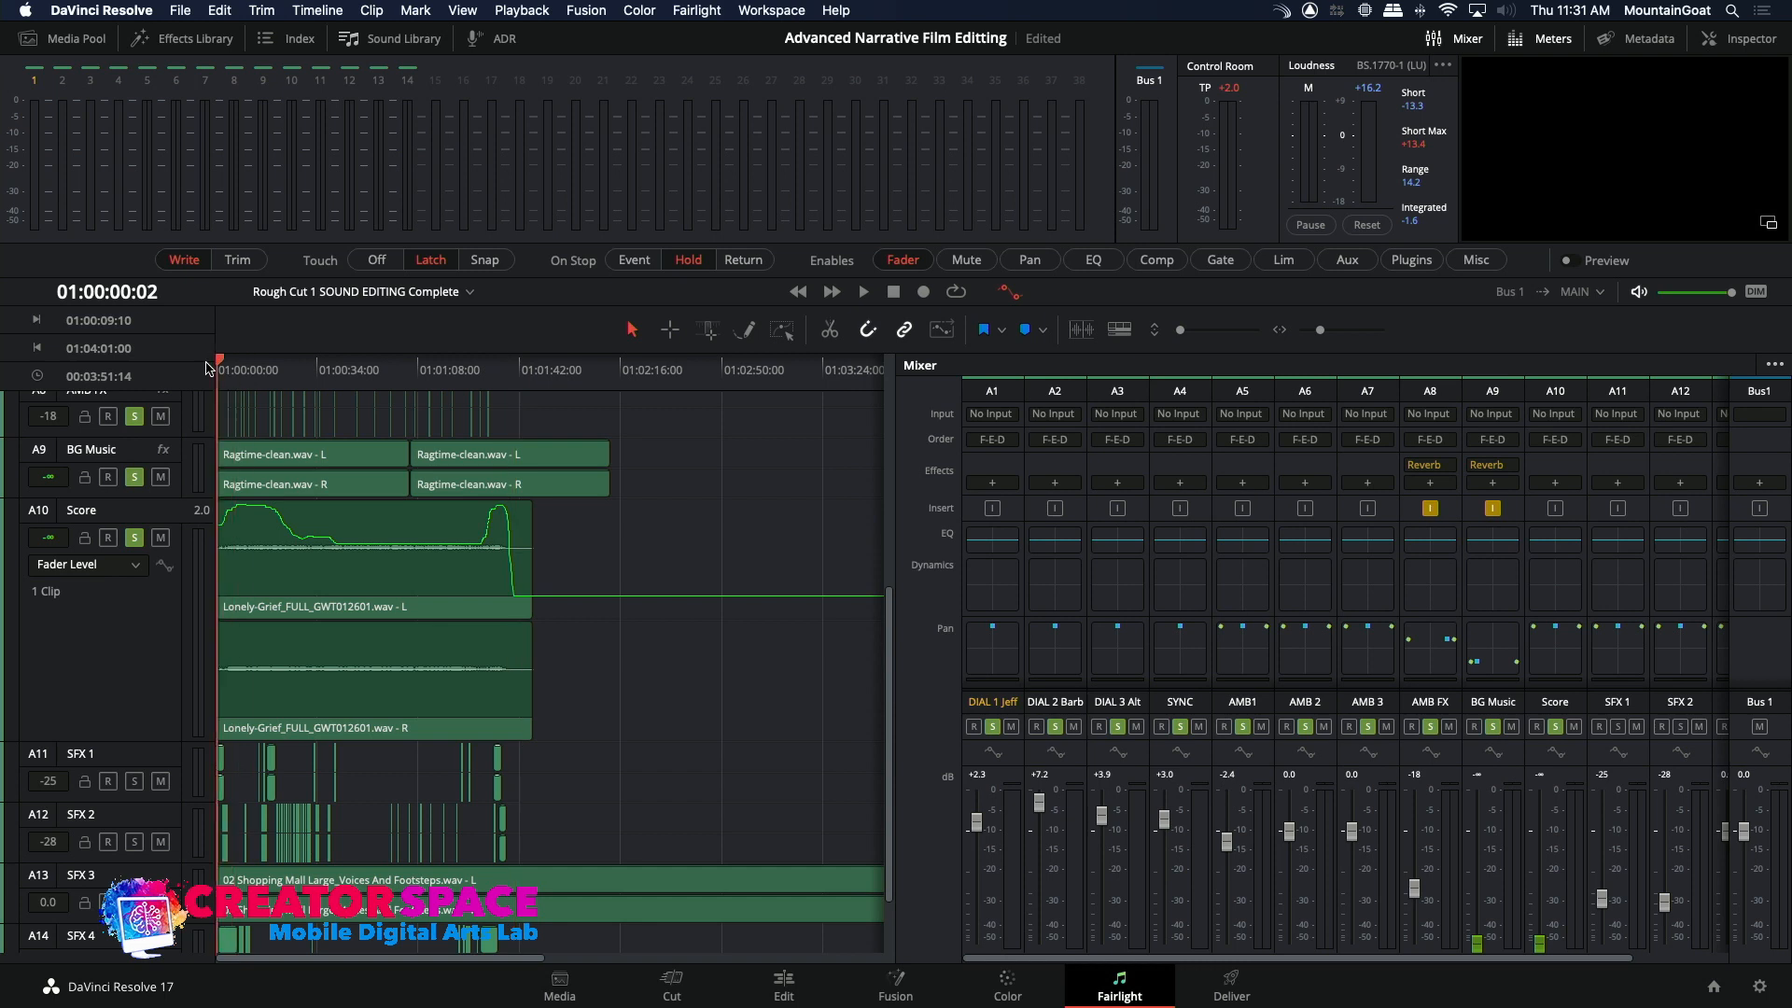
click(280, 730)
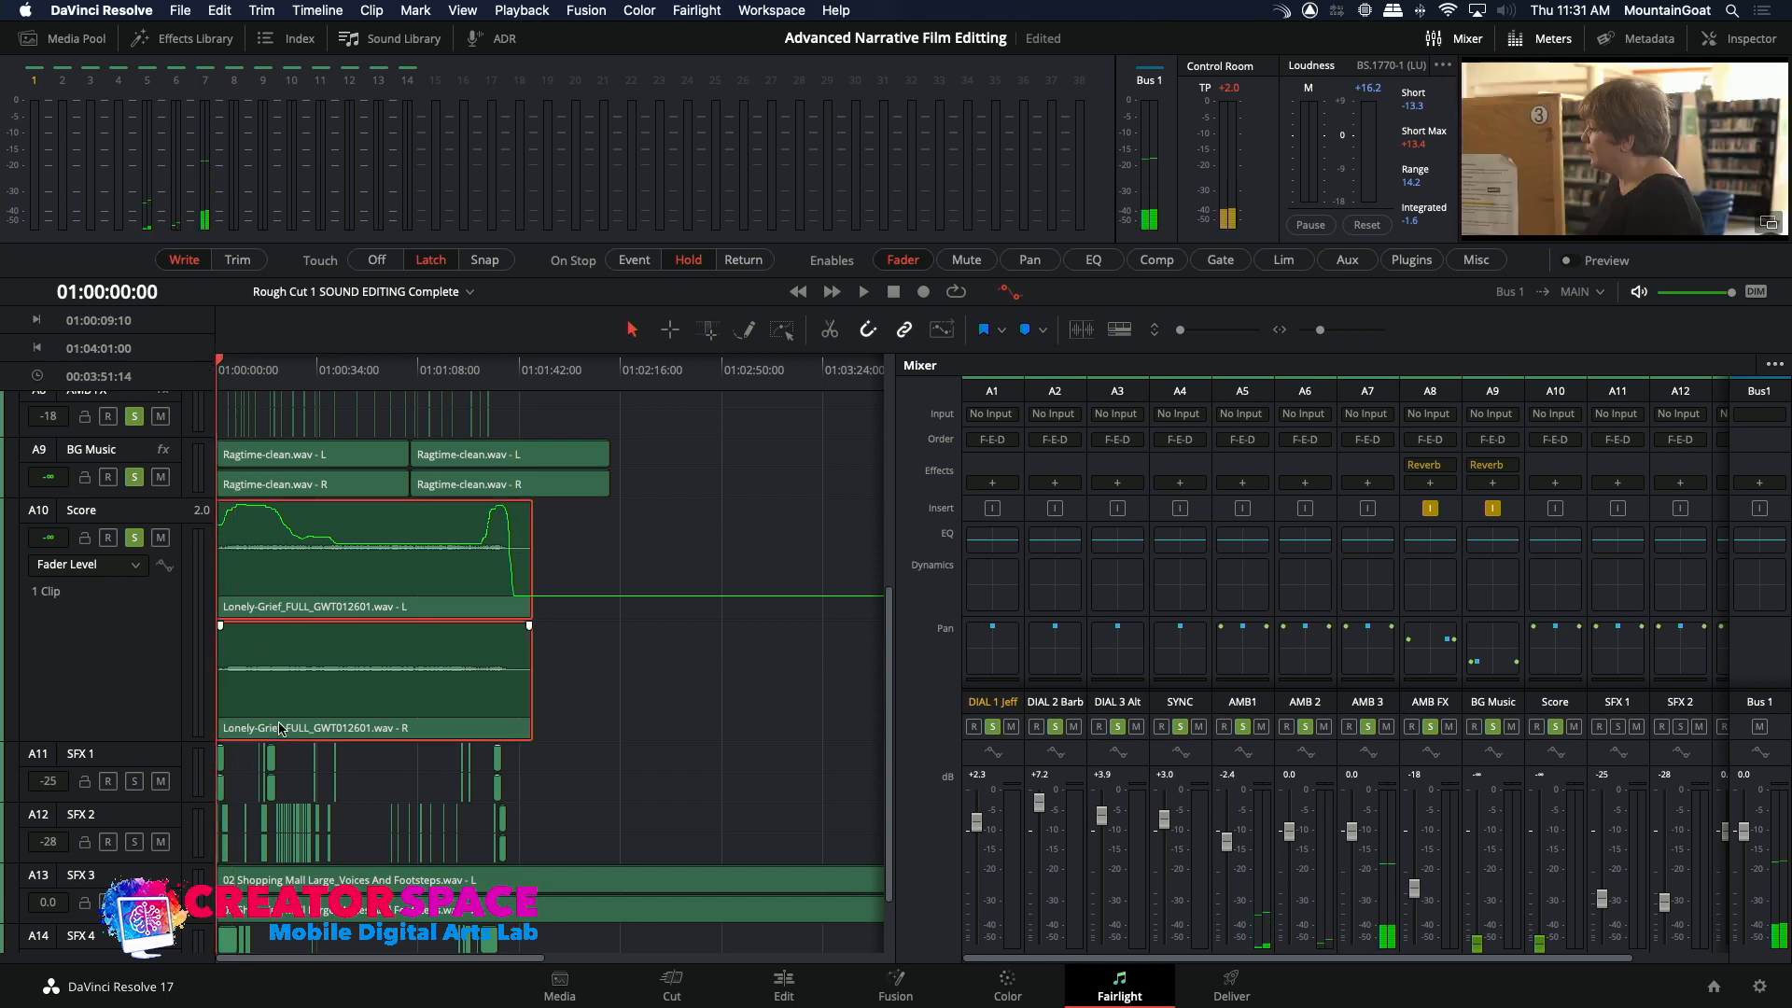
click(139, 568)
click(735, 679)
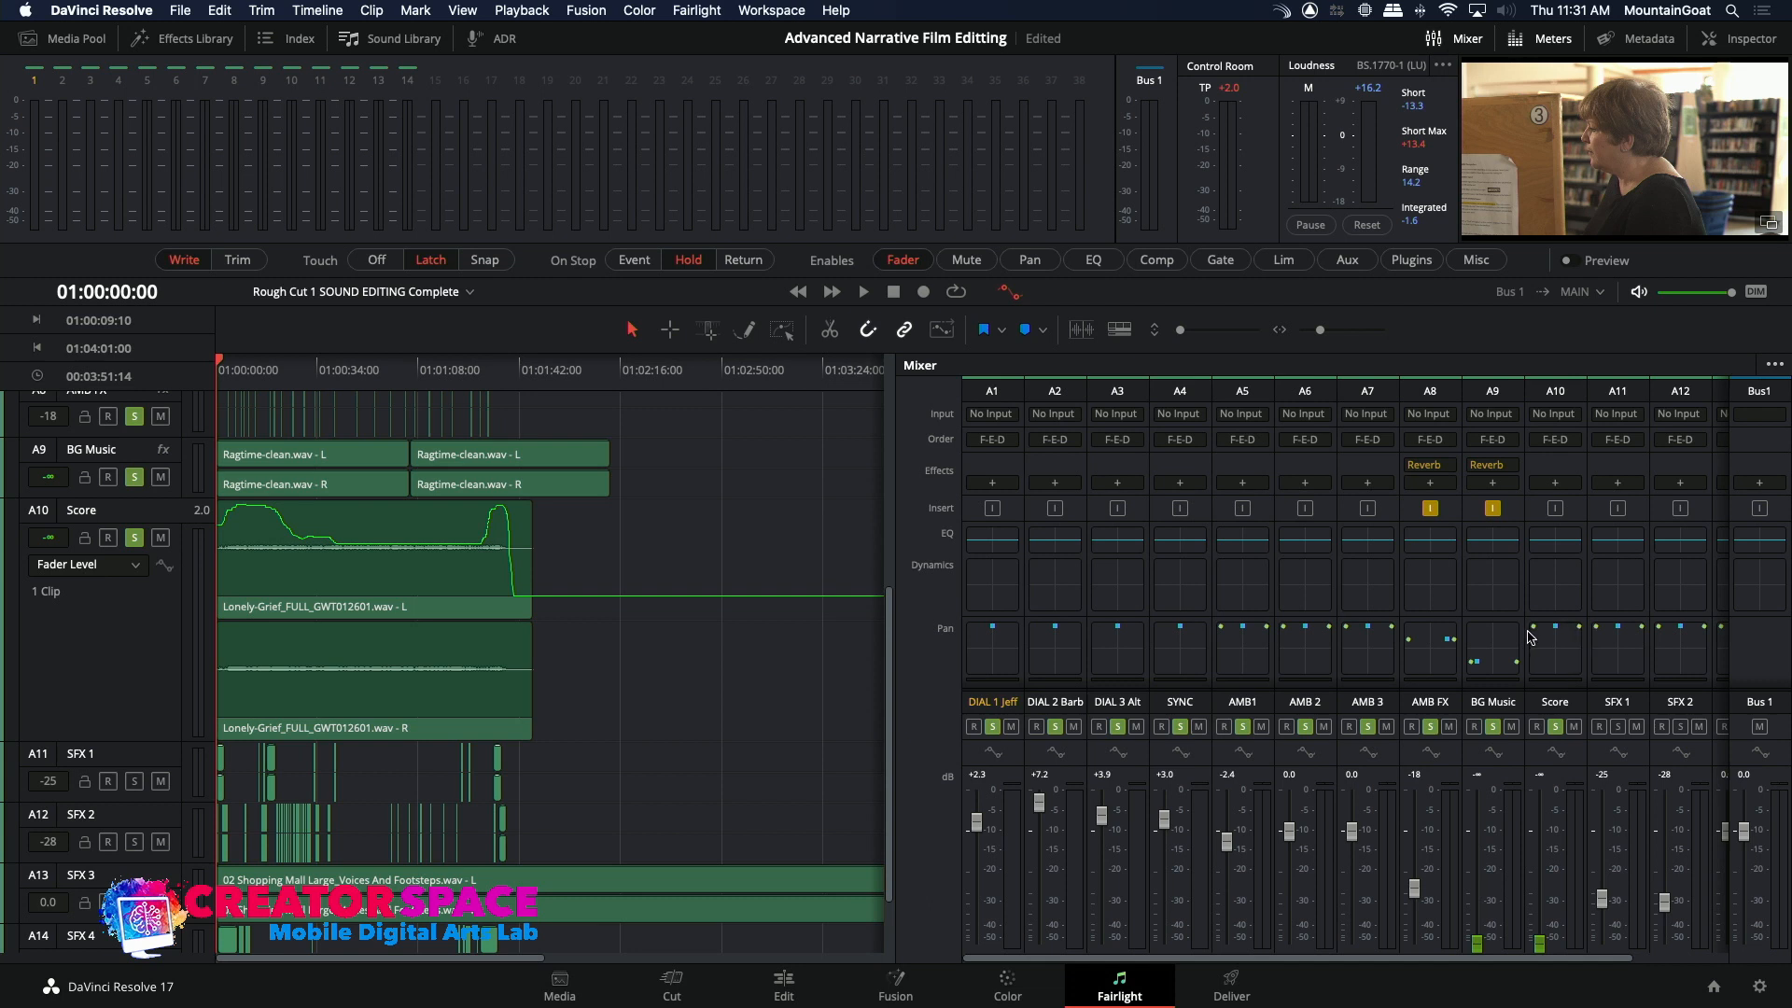
key(space)
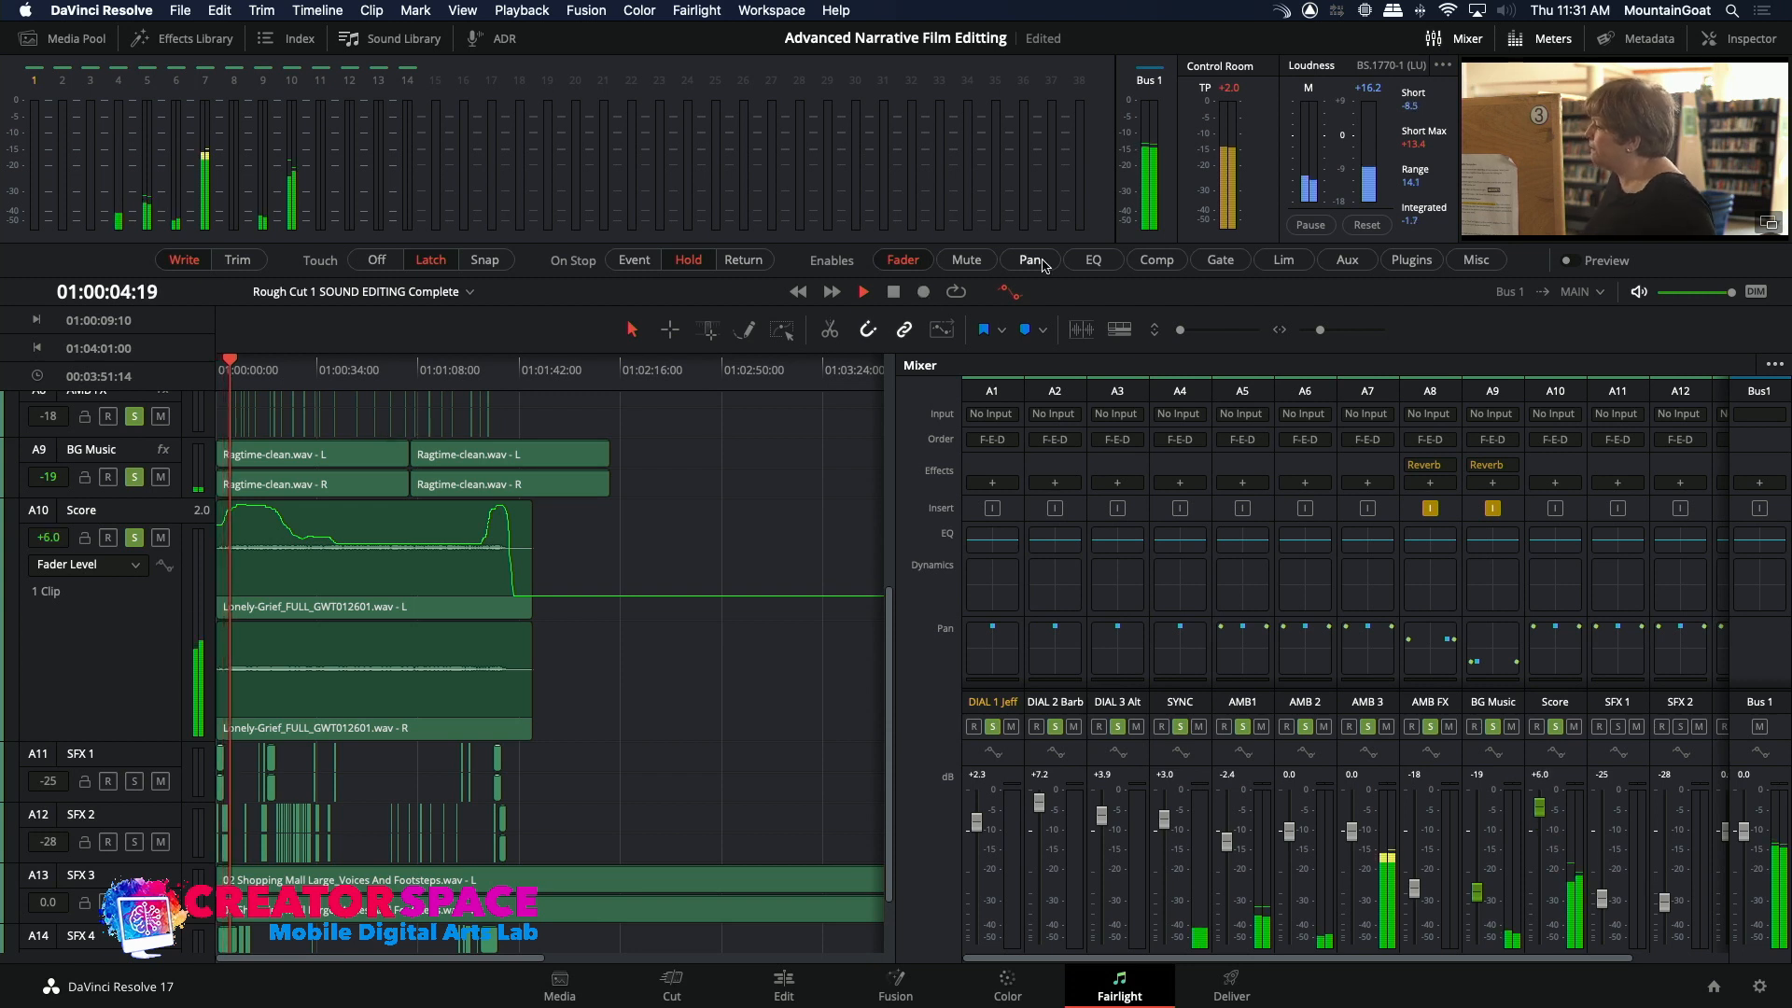
key(space)
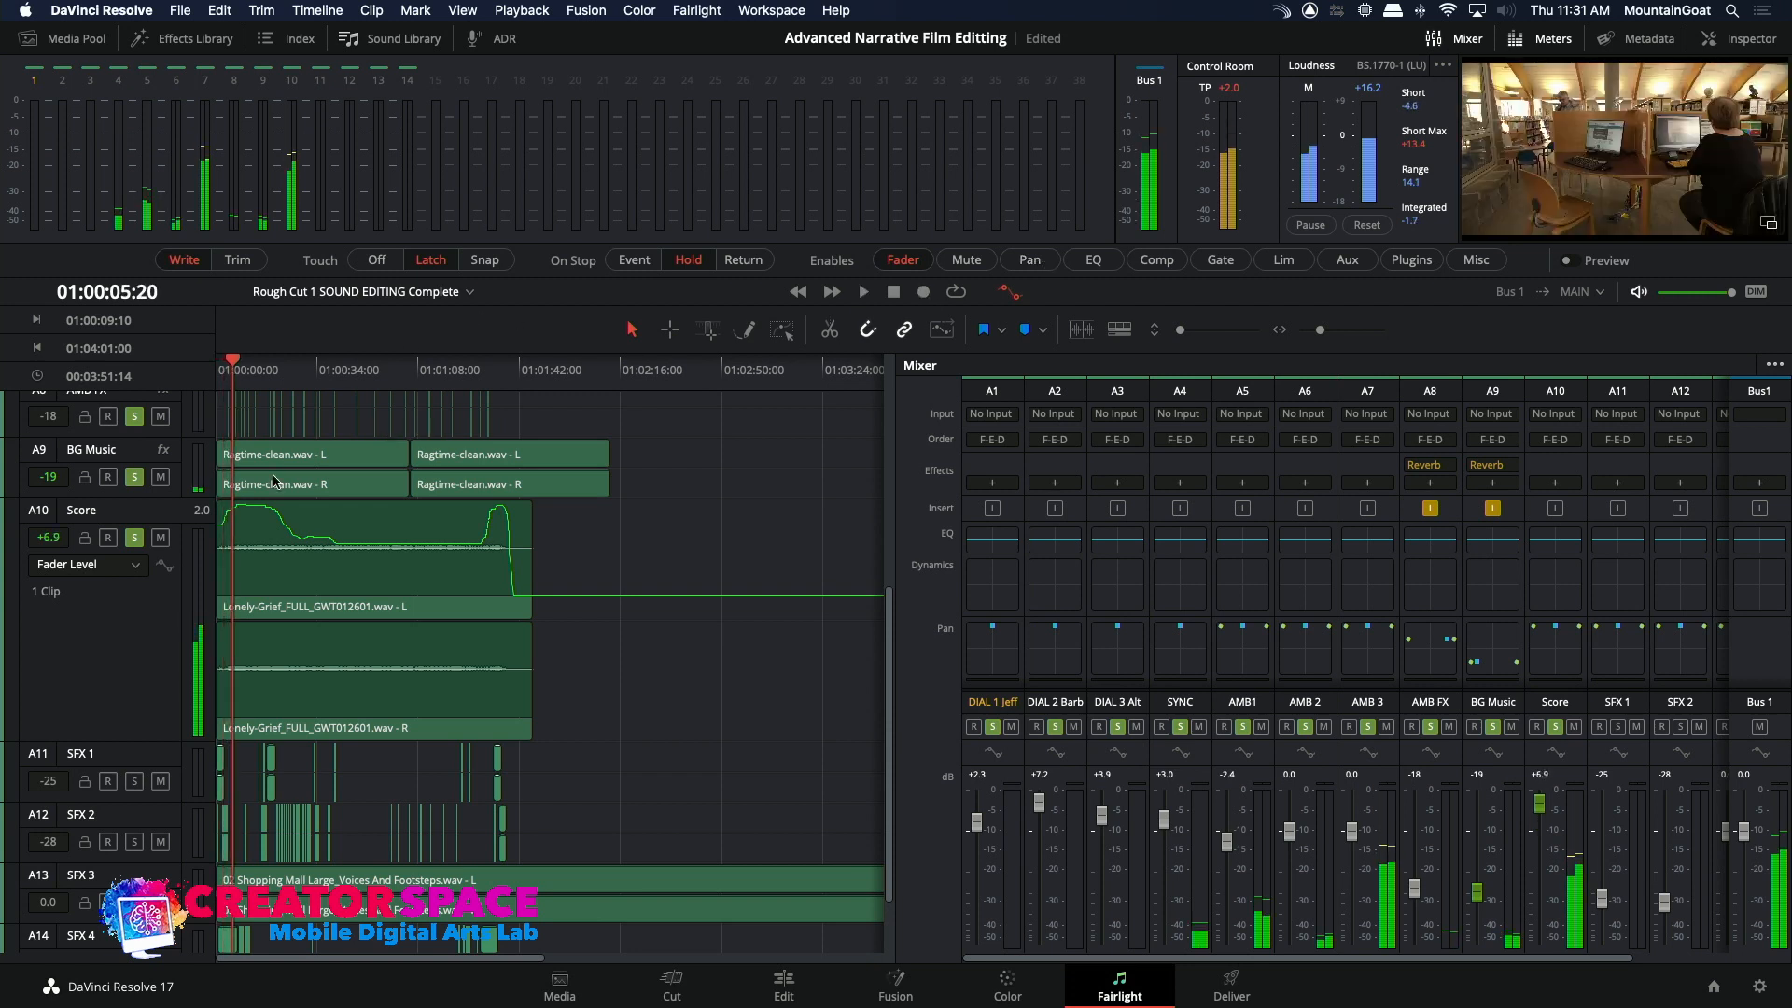
Step: Solo the SFX 1 track as well and play the opening sound effects from 01:00:00:00 on a magnified timeline
click(137, 781)
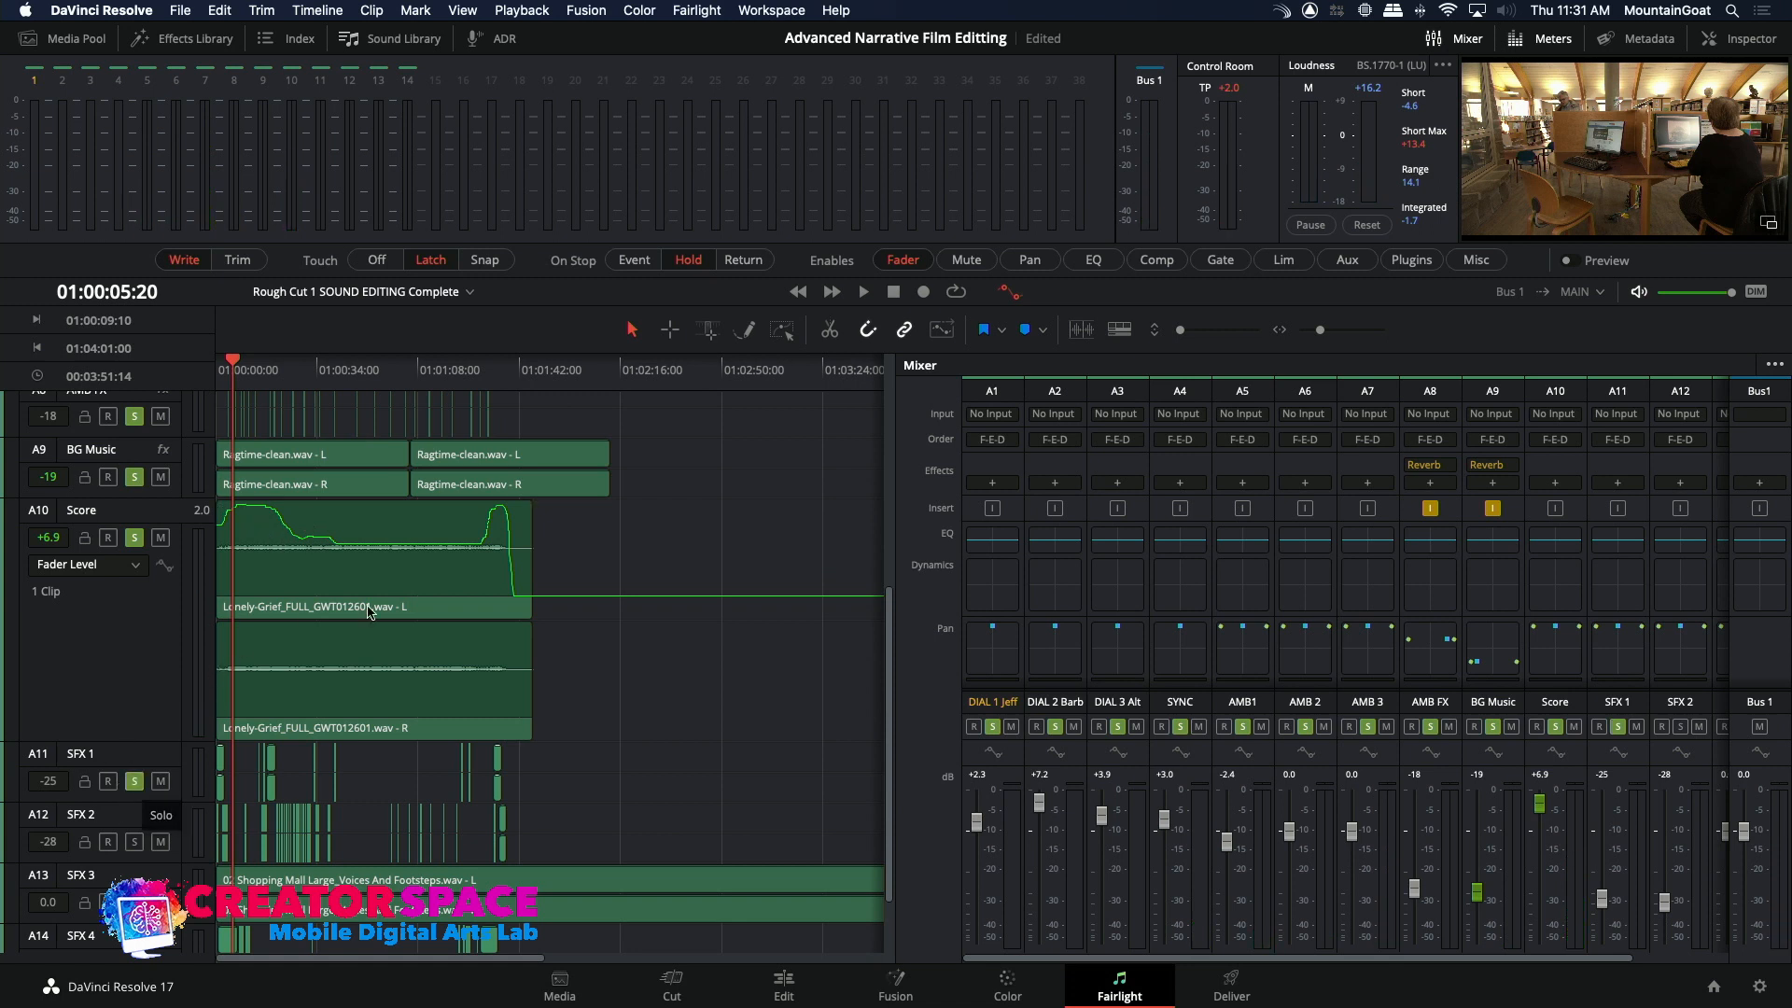
drag(233, 371, 213, 371)
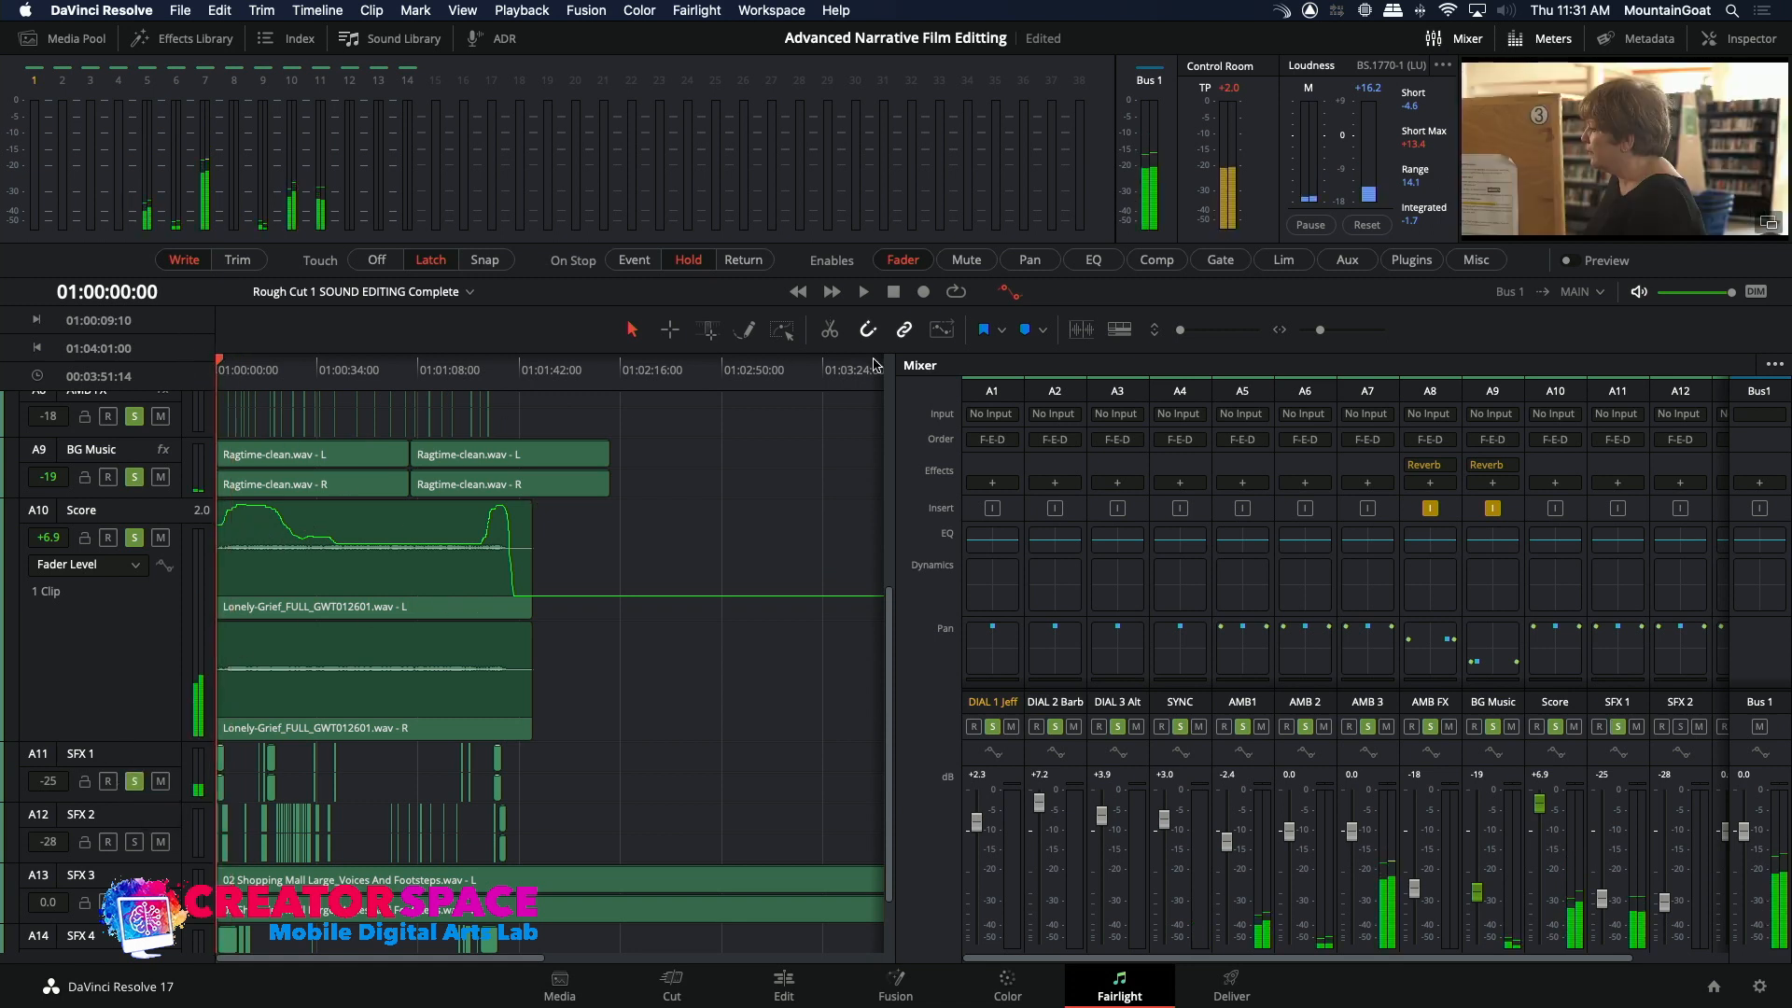
drag(1320, 336, 1336, 337)
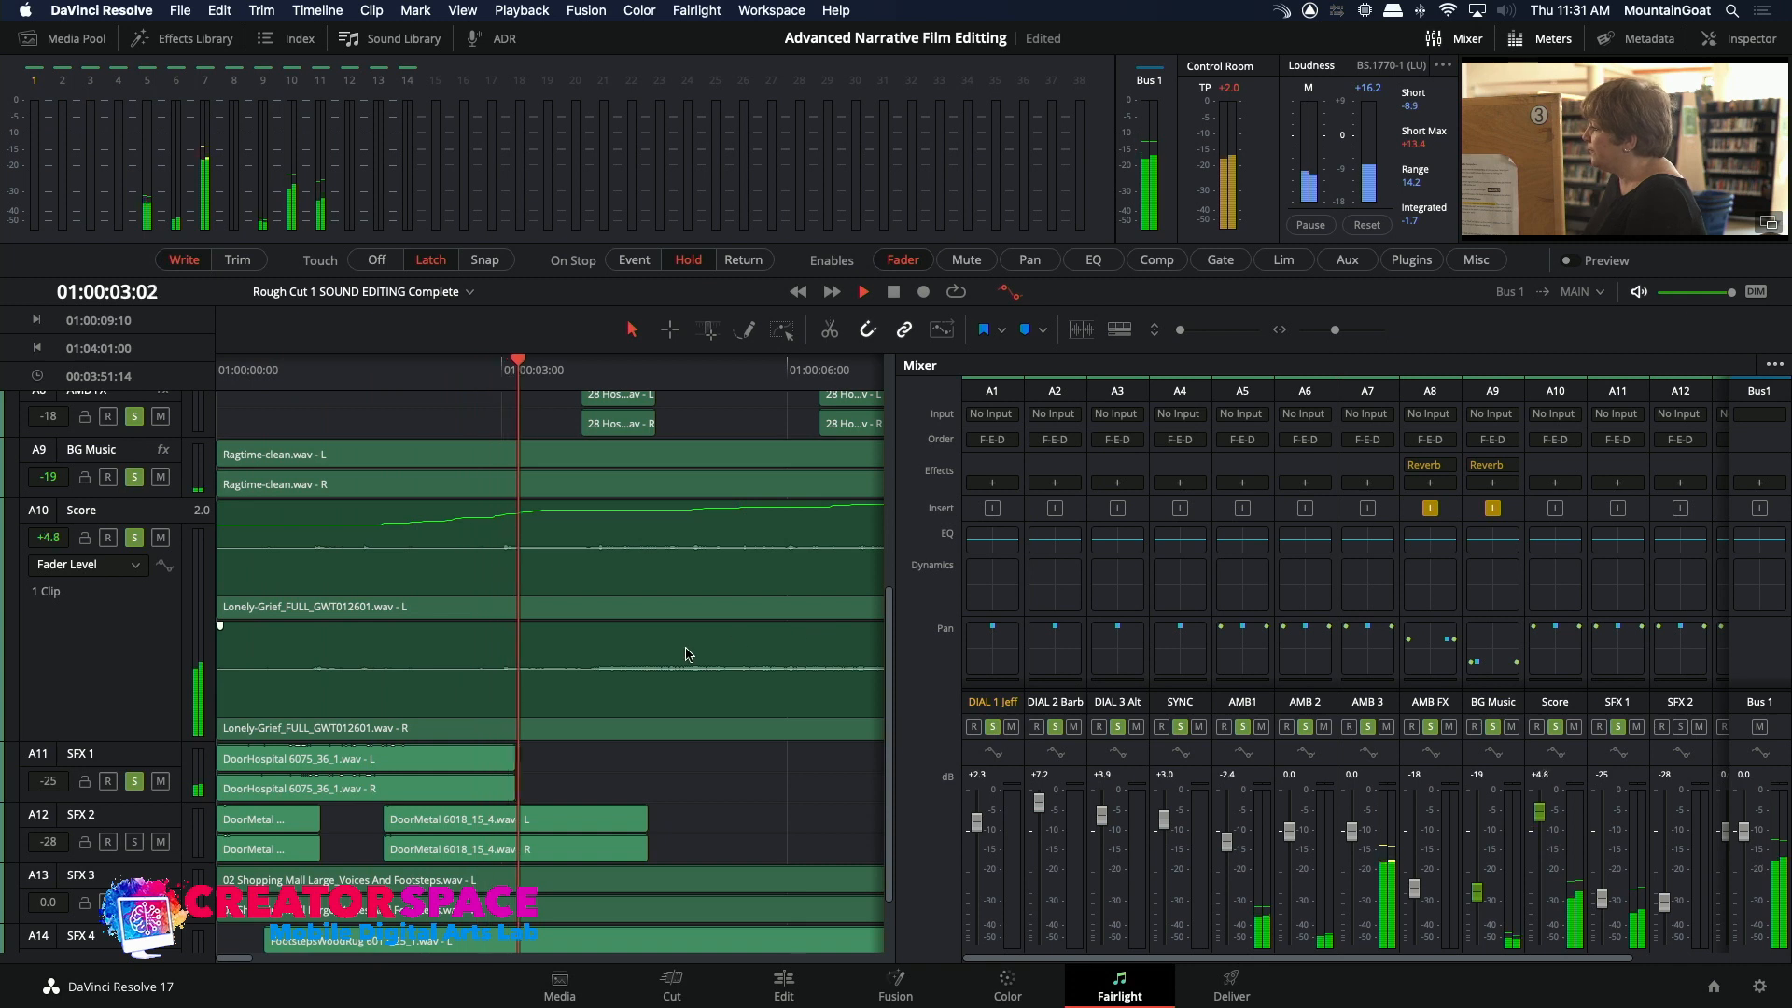
Step: Stop at 01:00:00:00, enlarge the SFX 1 track's height and display its L/R Pan automation curve
key(space)
key(Home)
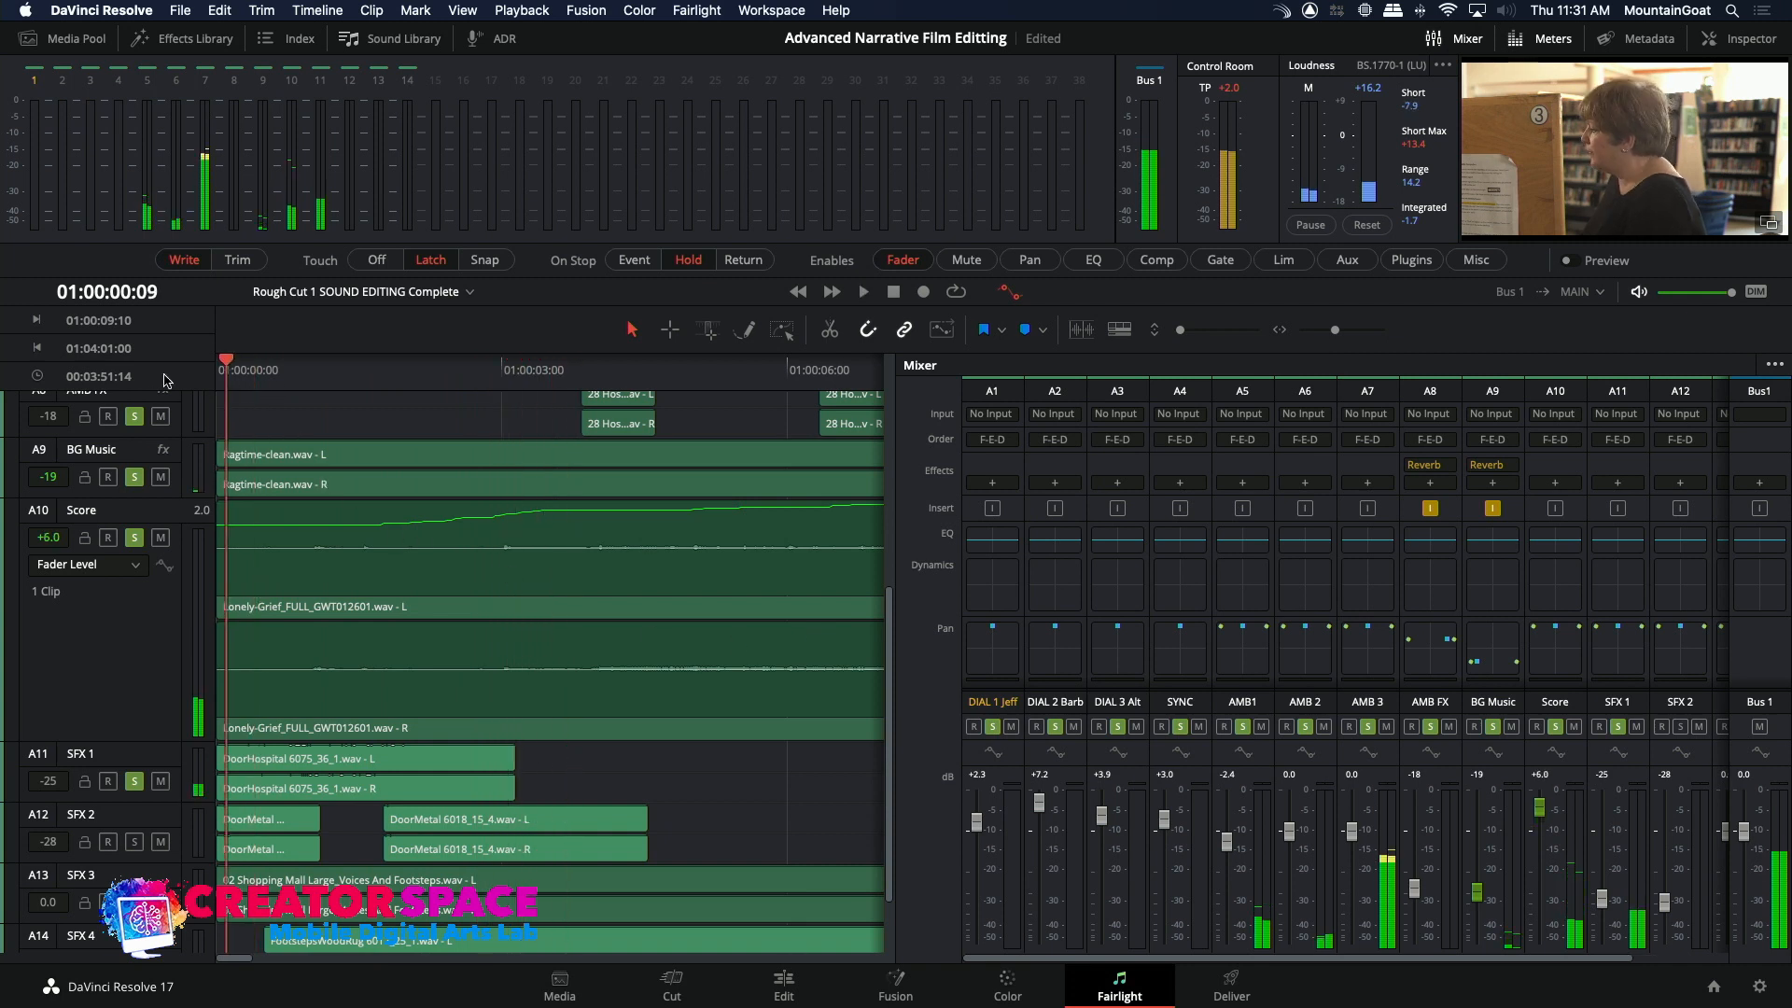
click(335, 767)
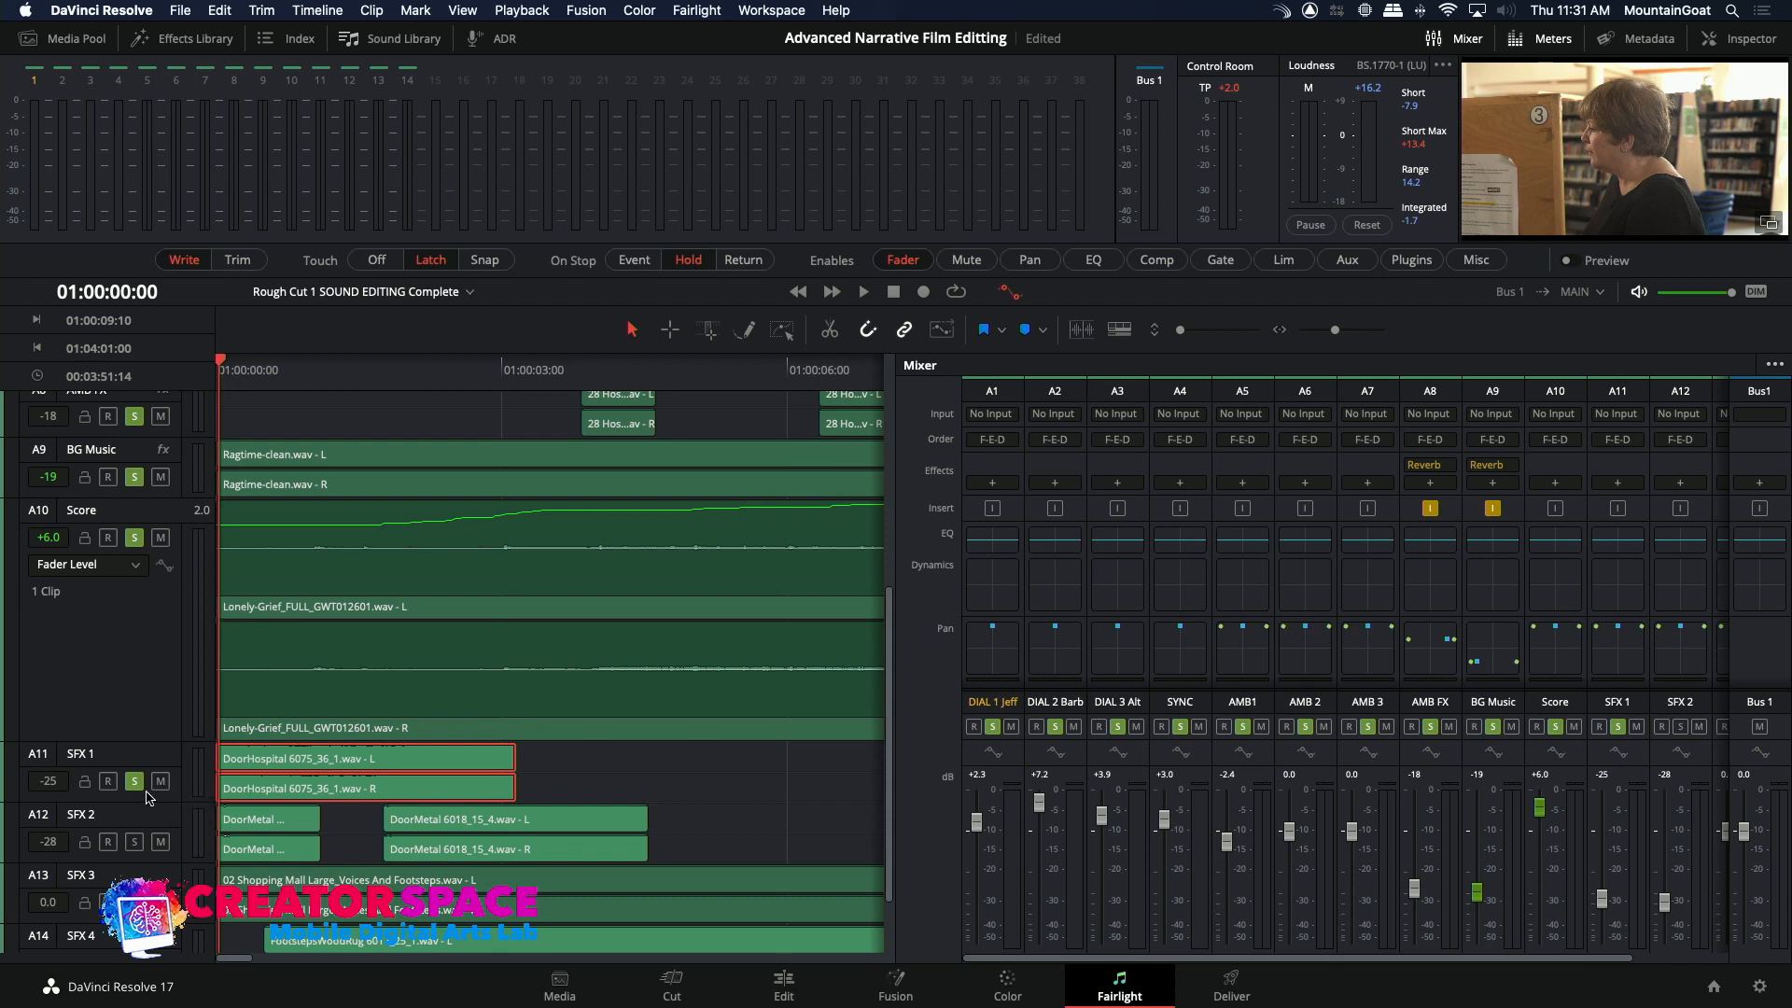
drag(145, 802, 174, 845)
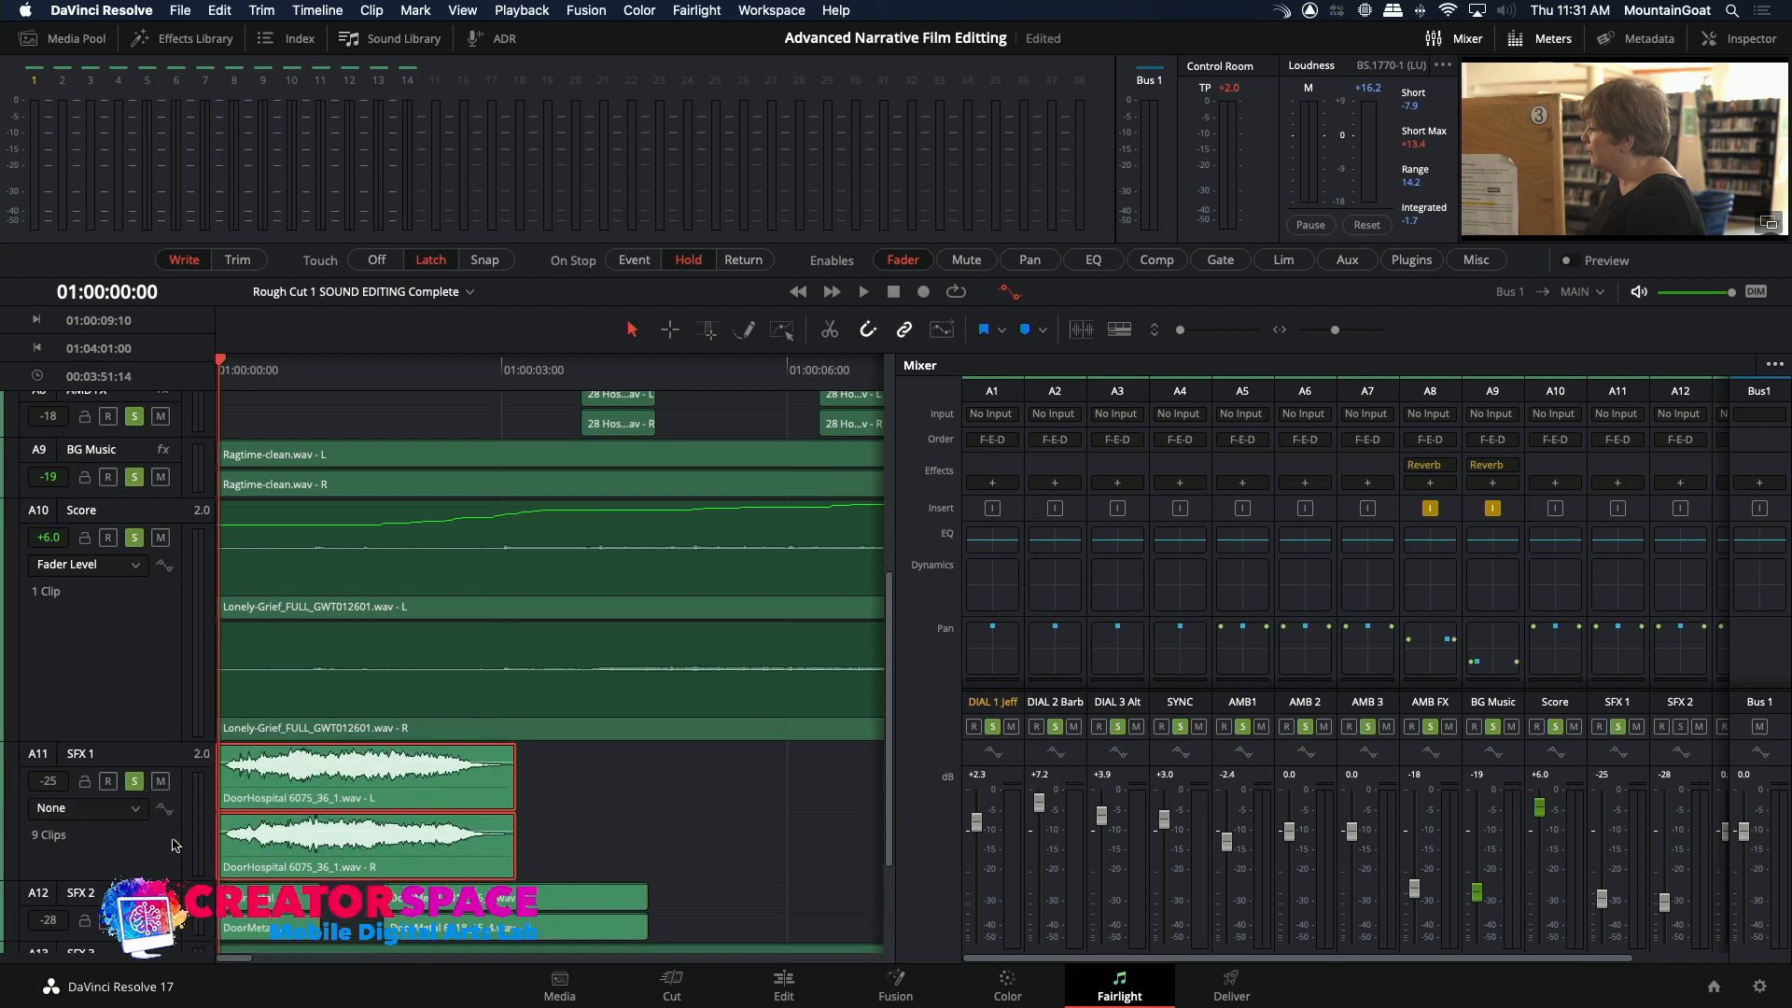
click(138, 809)
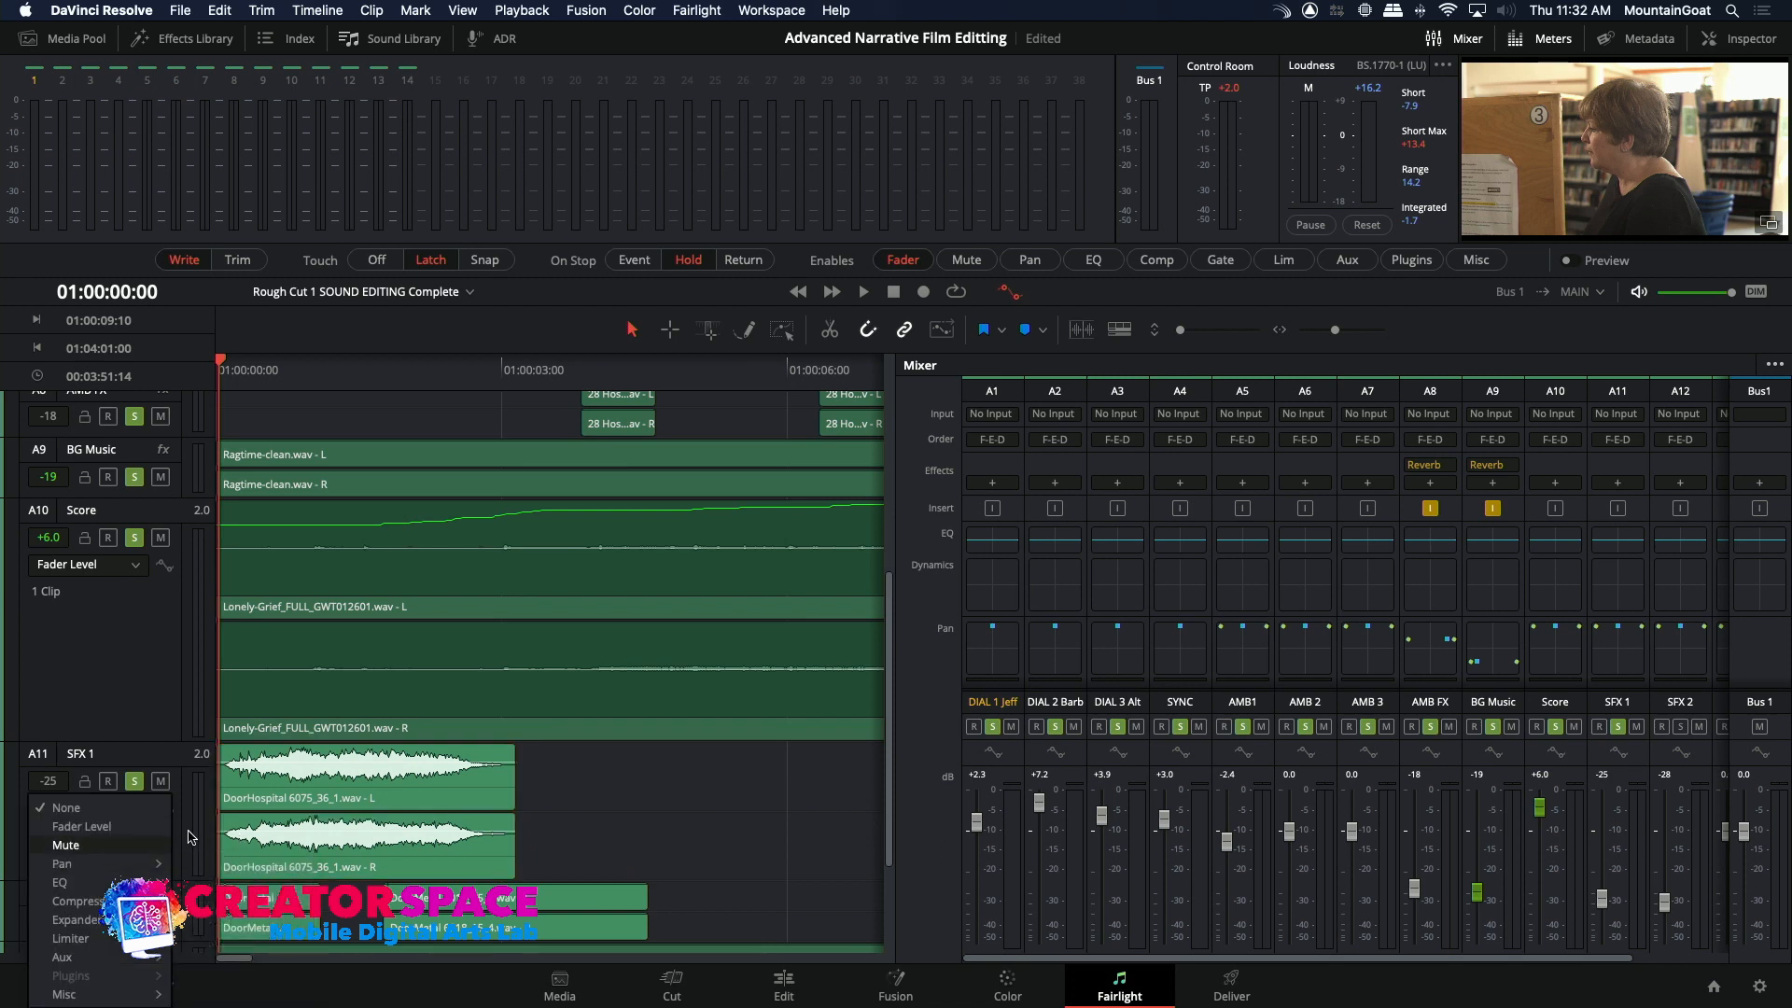
mouse_move(97, 867)
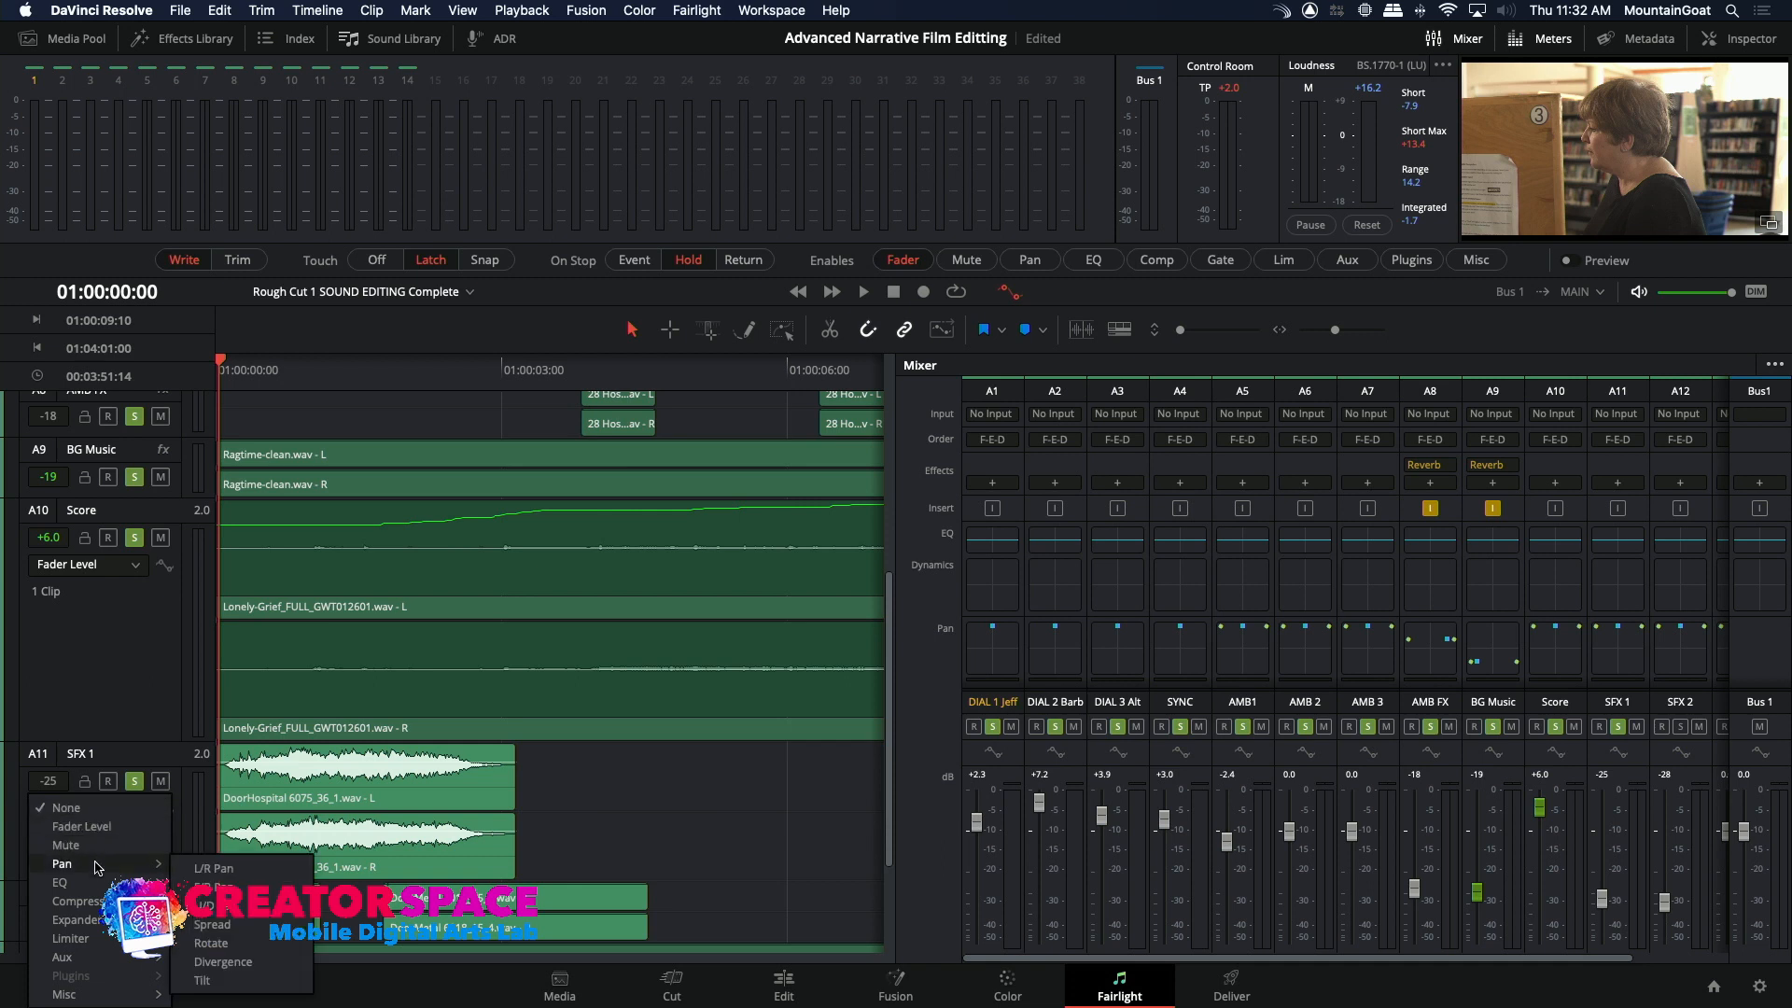
click(214, 868)
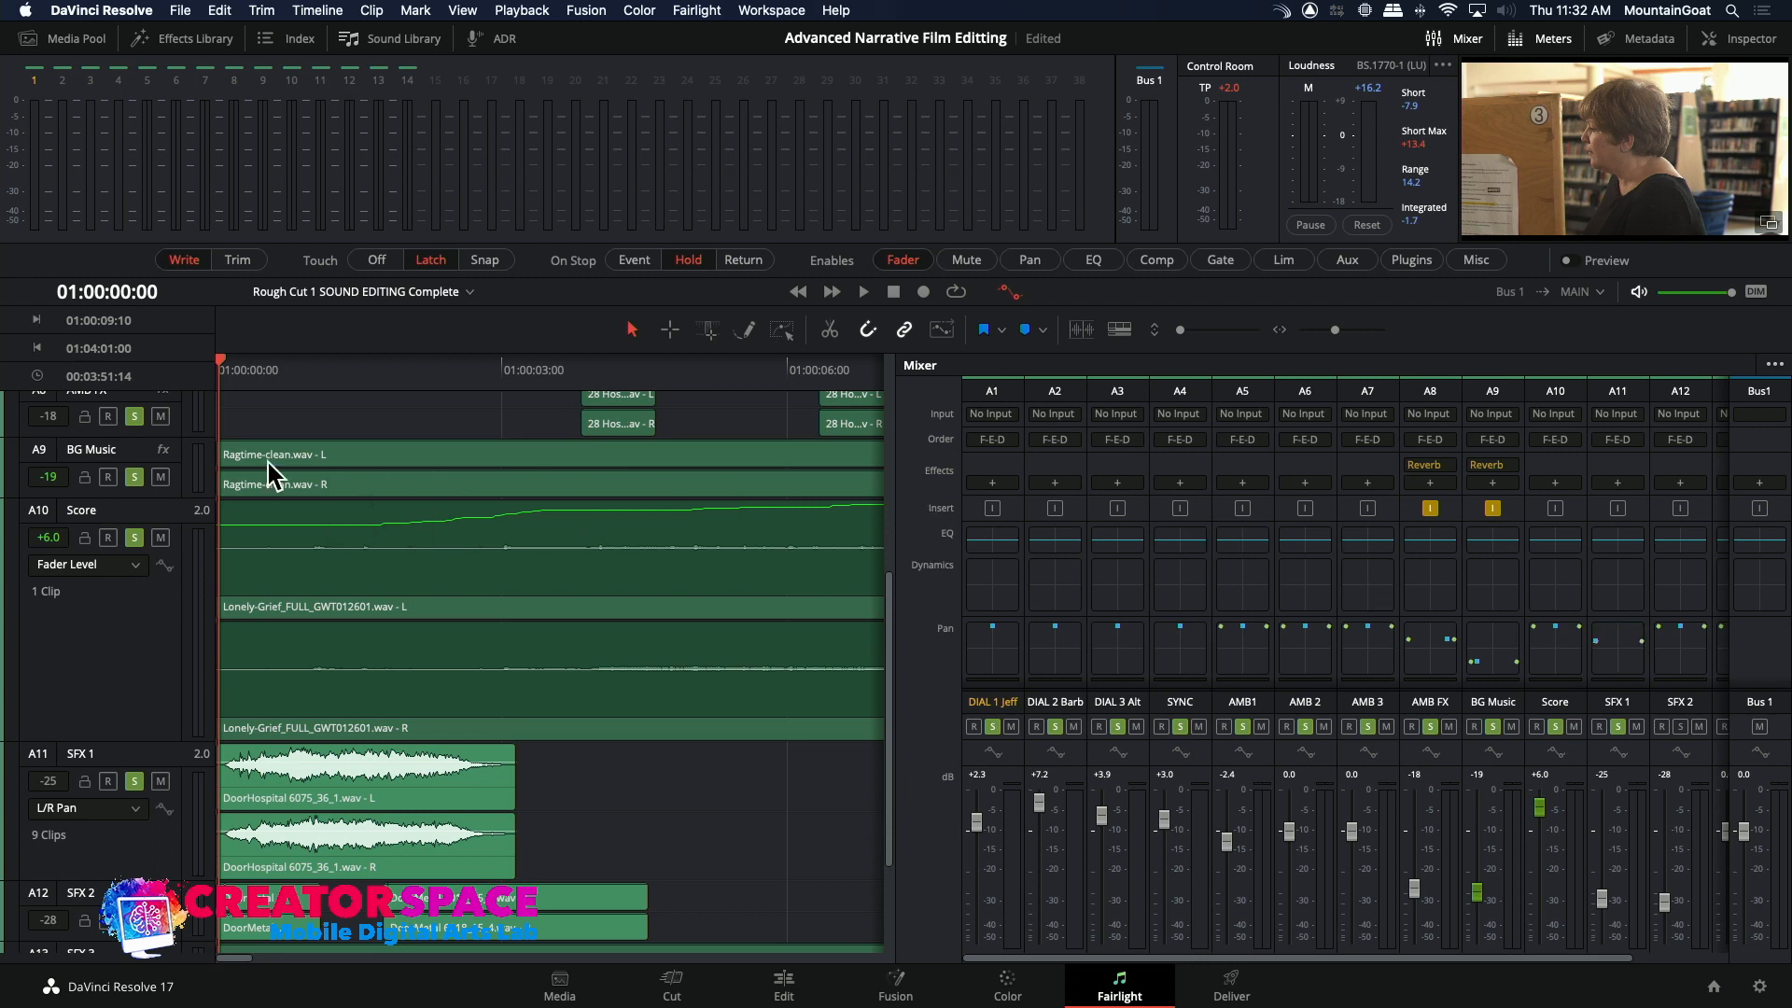
Step: Play the opening, lower the clip volume of DoorHospital 6075_36_1.wav on SFX 1, and replay the opening up to 01:00:02:21
key(space)
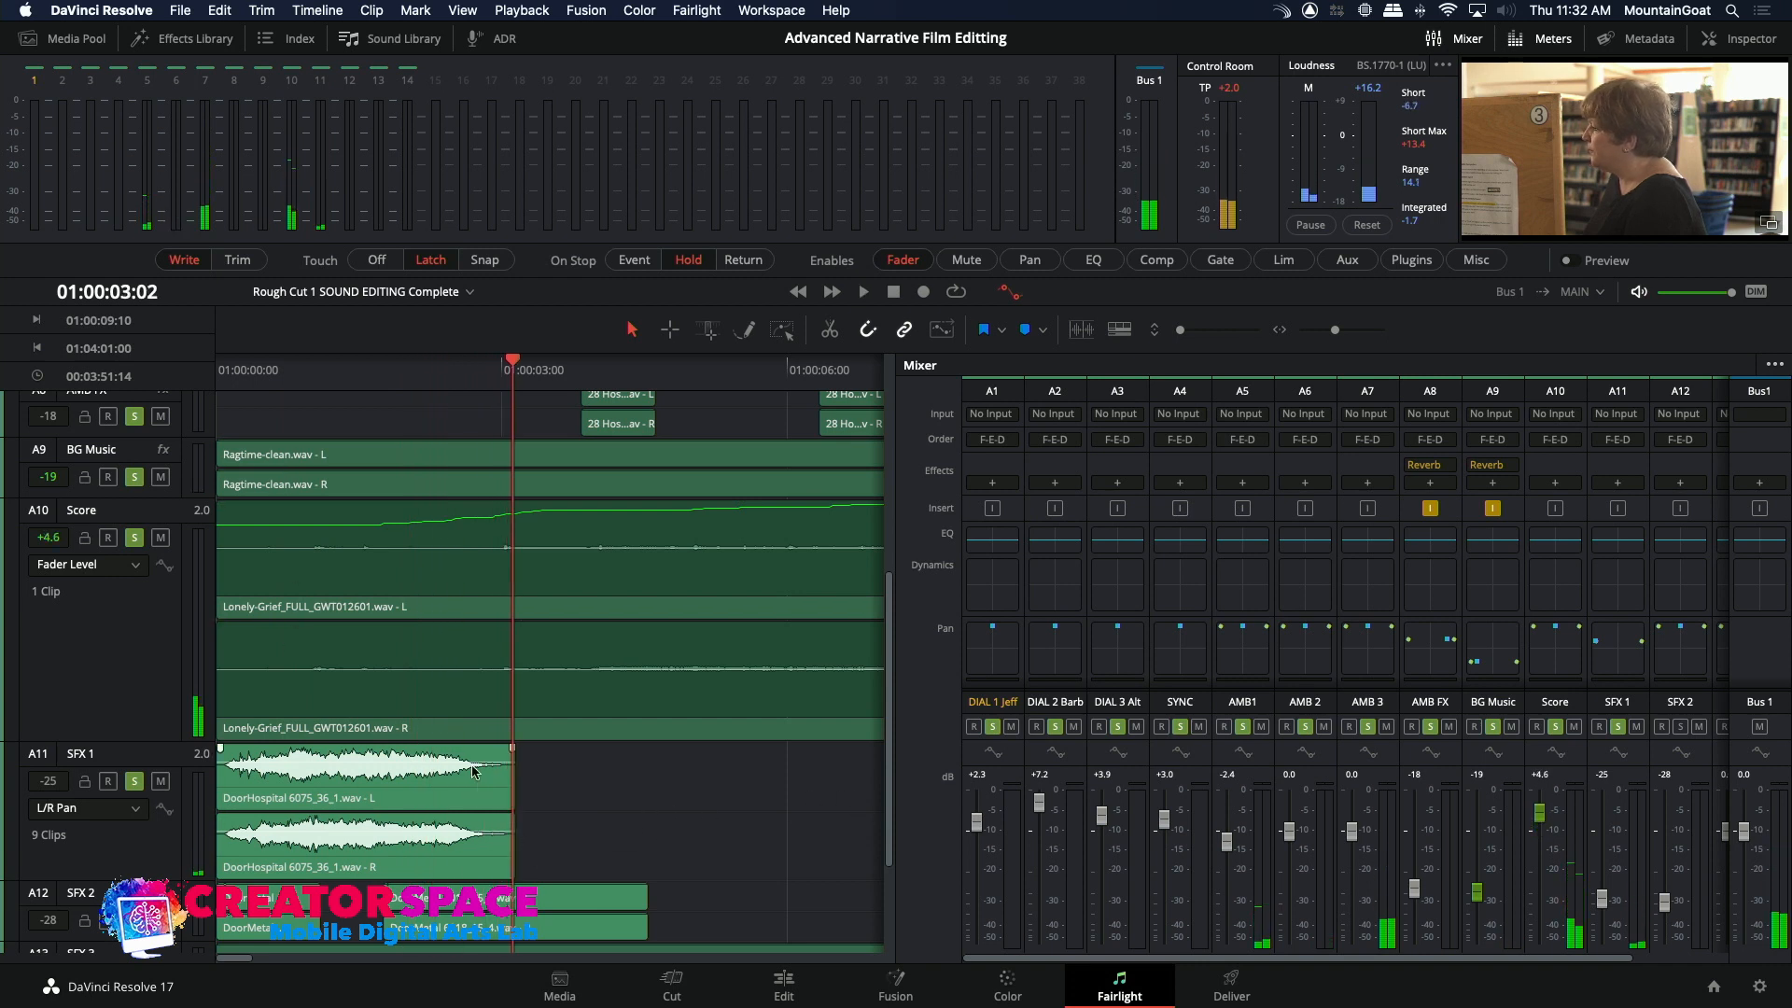
drag(477, 752, 481, 775)
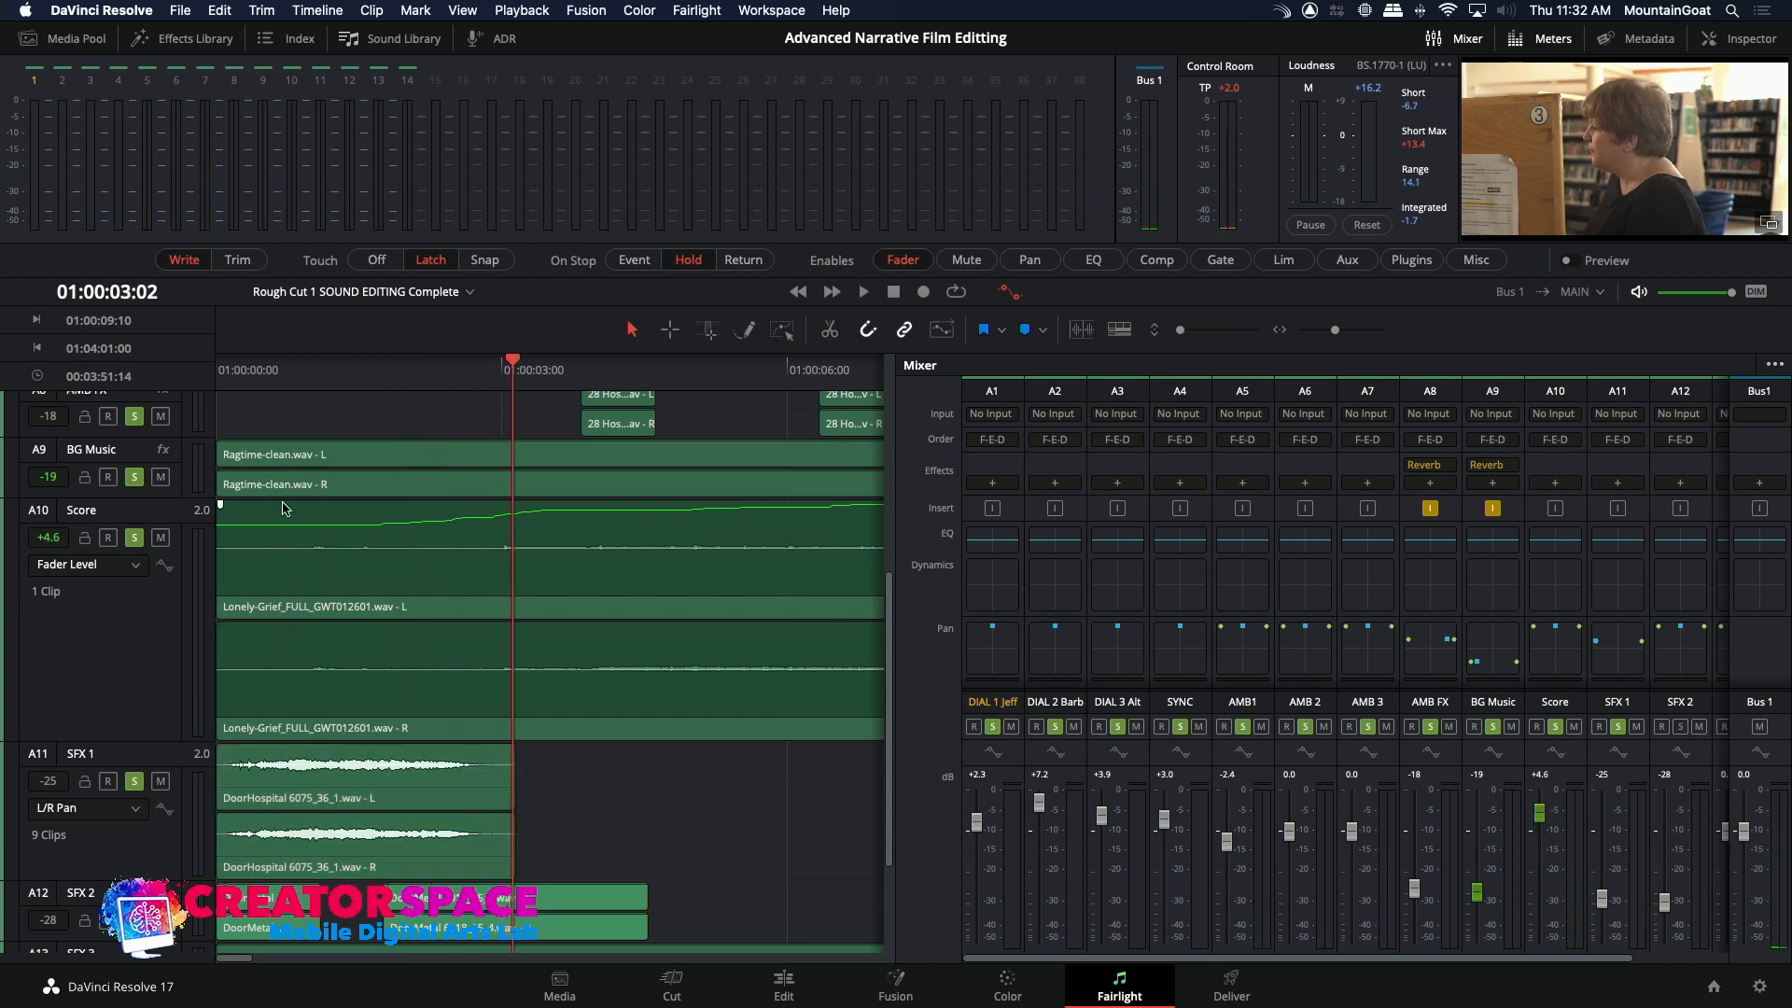
click(261, 371)
key(space)
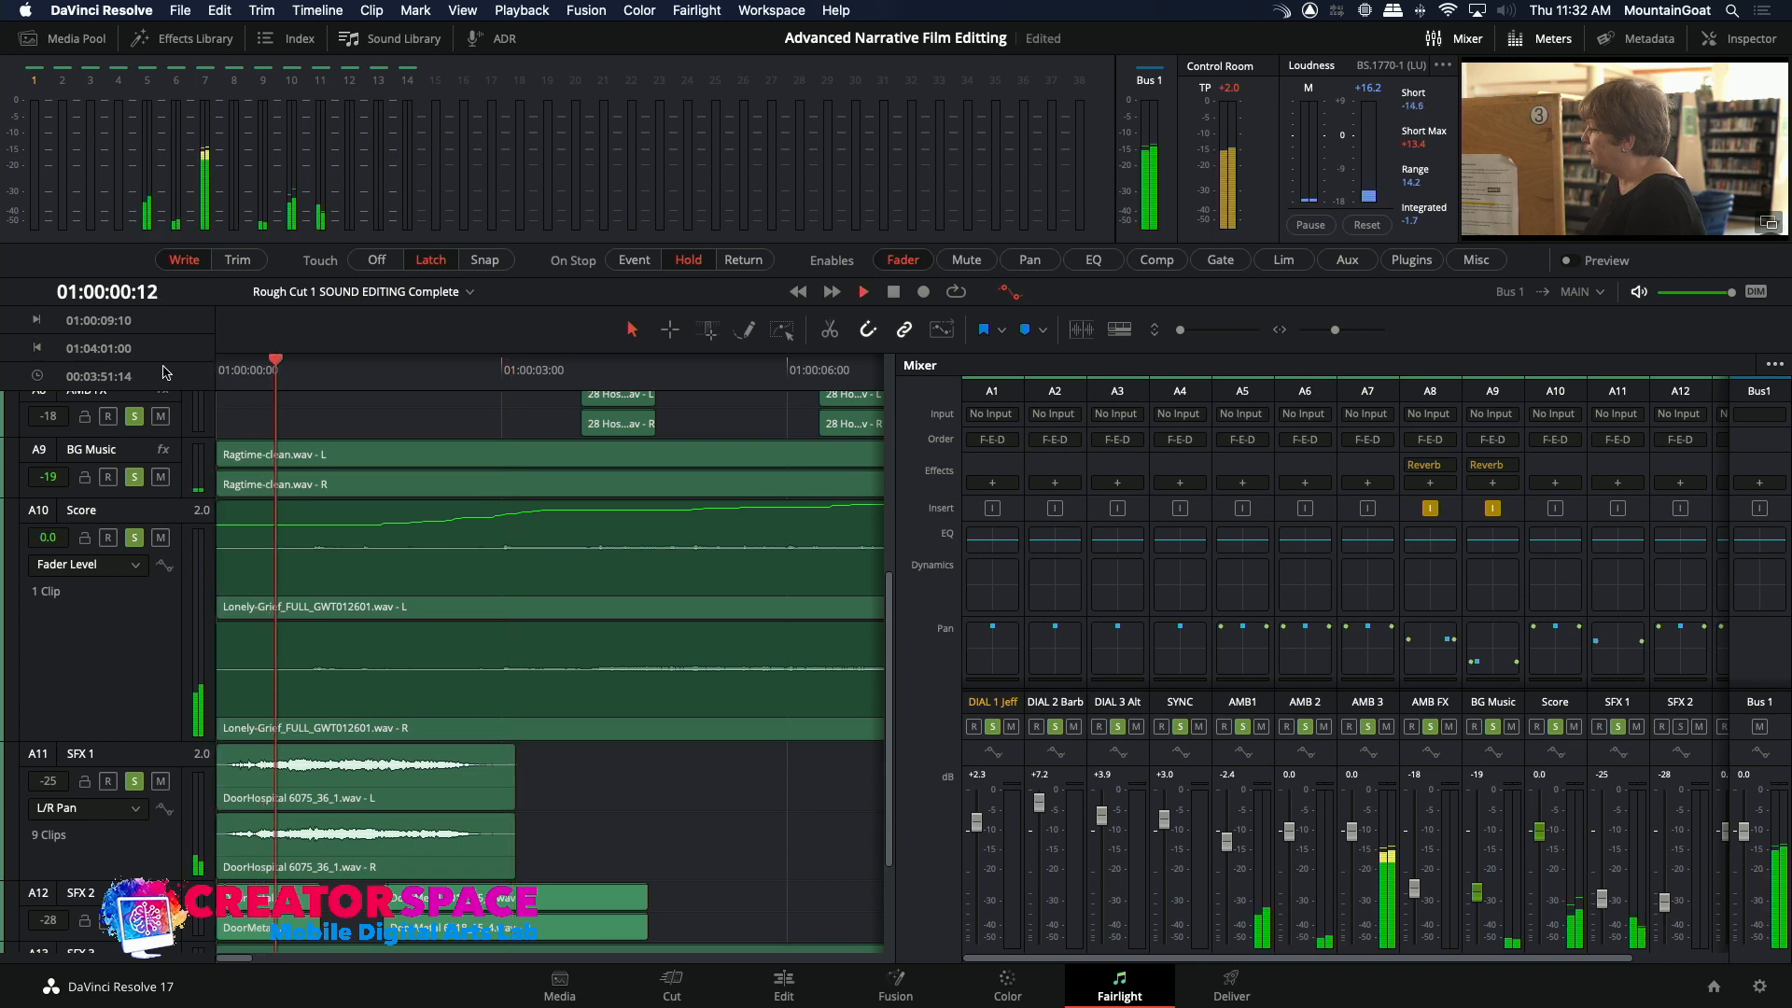
key(space)
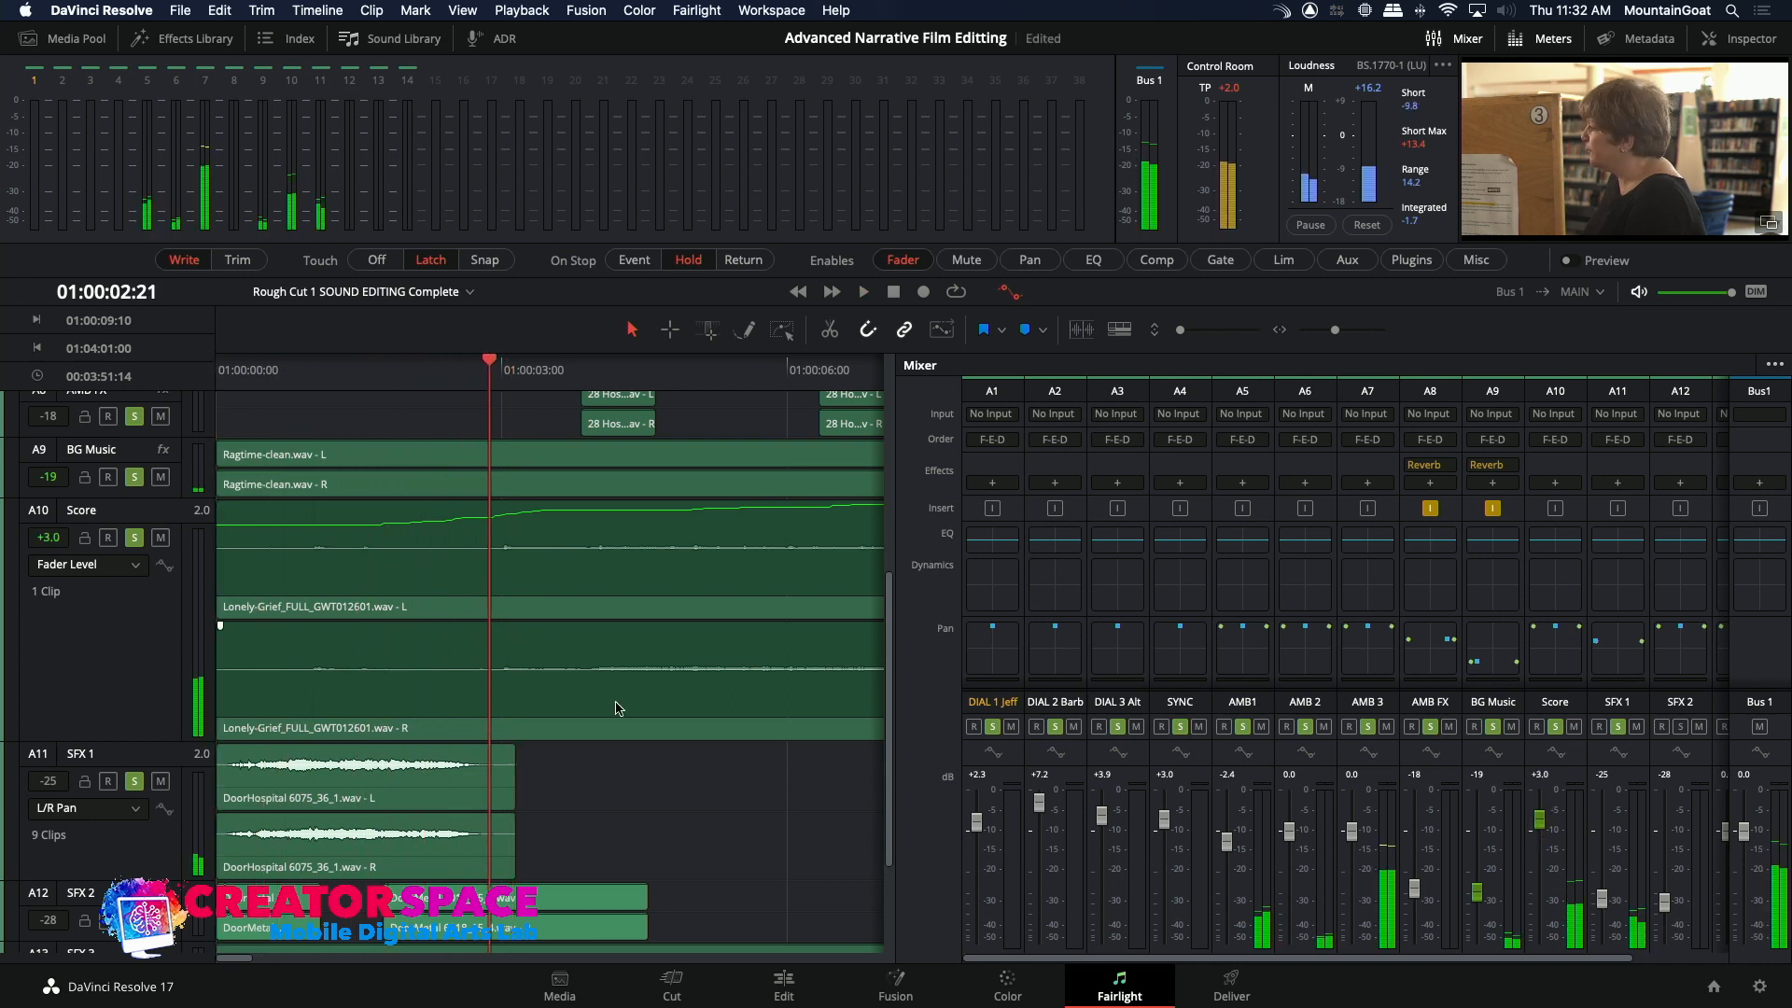
Step: Solo the SFX 2 track and increase its track height until the clip waveforms show
drag(888, 734, 886, 824)
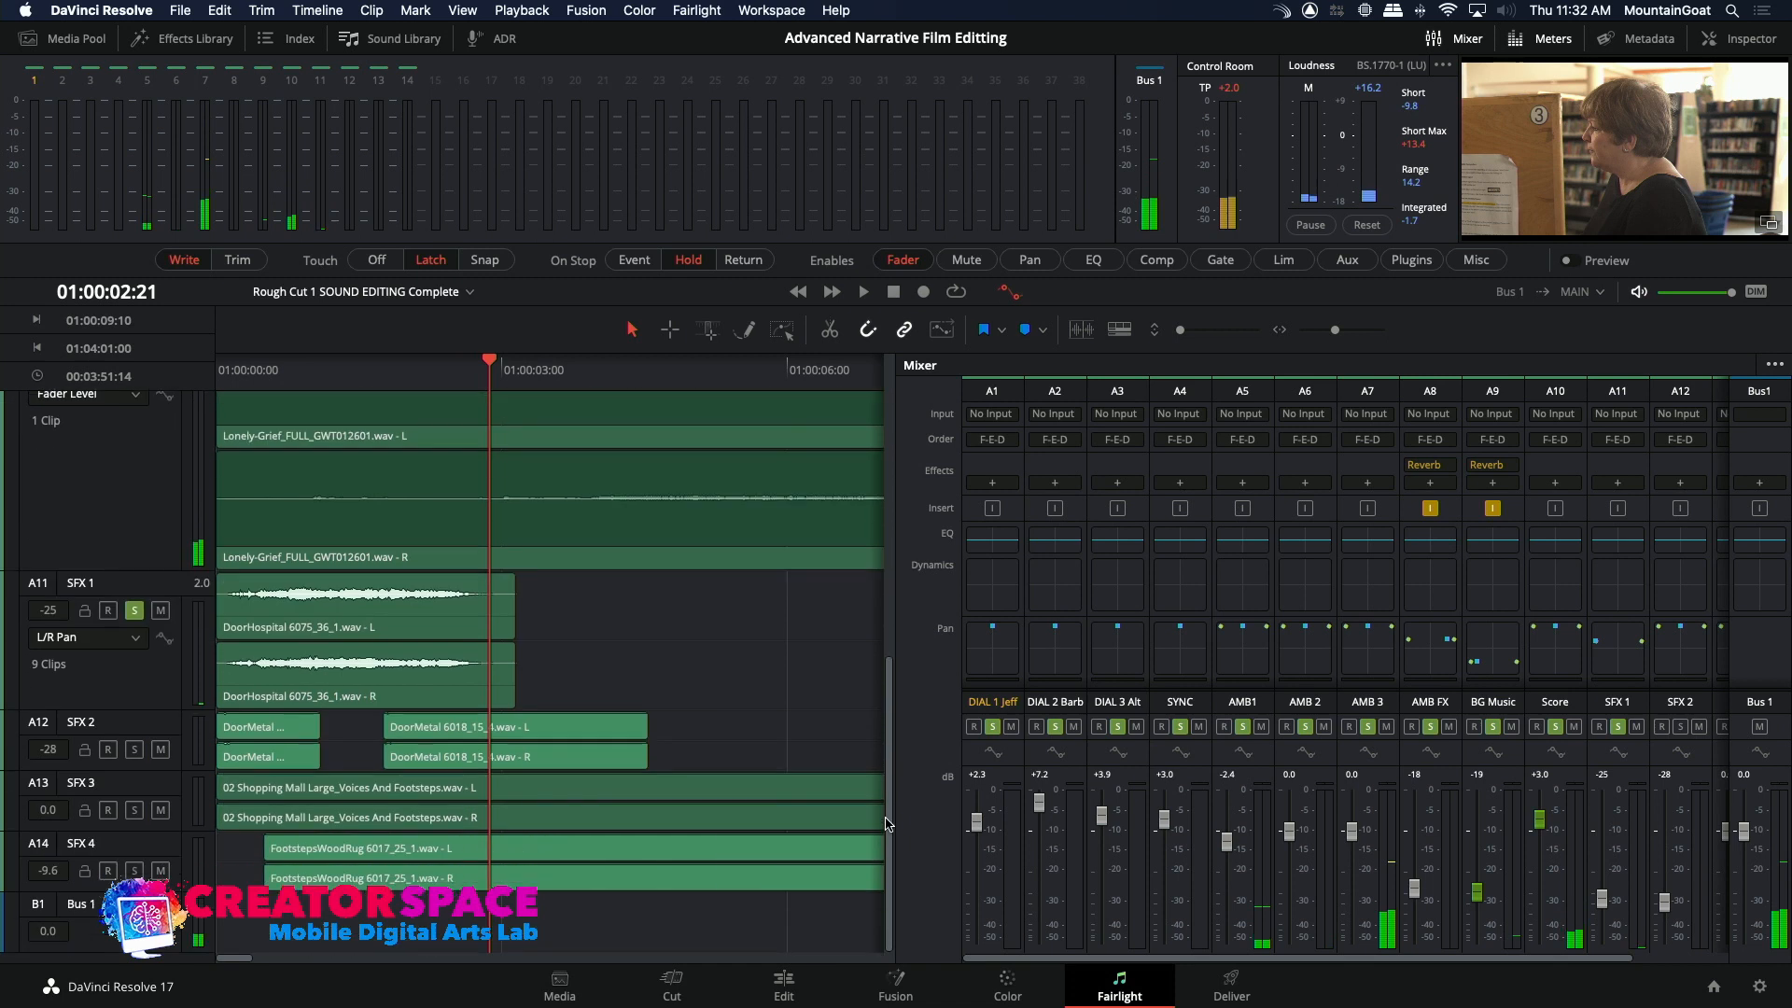
click(135, 750)
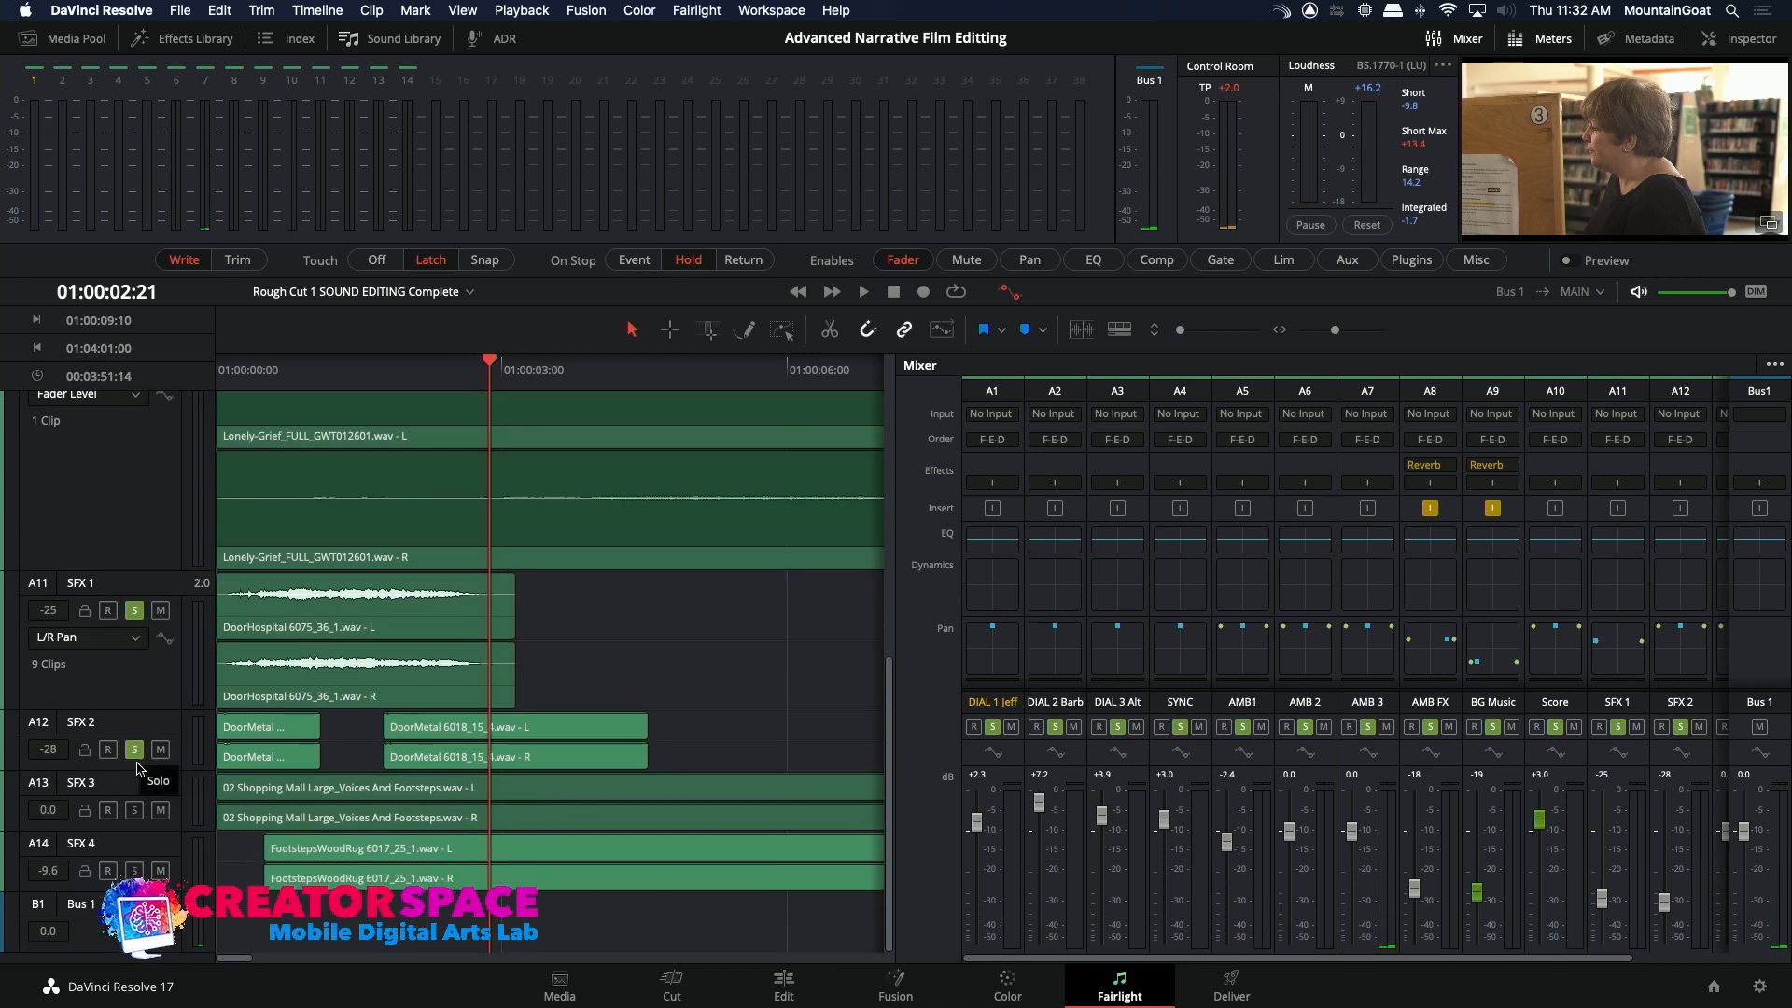
drag(135, 768, 136, 850)
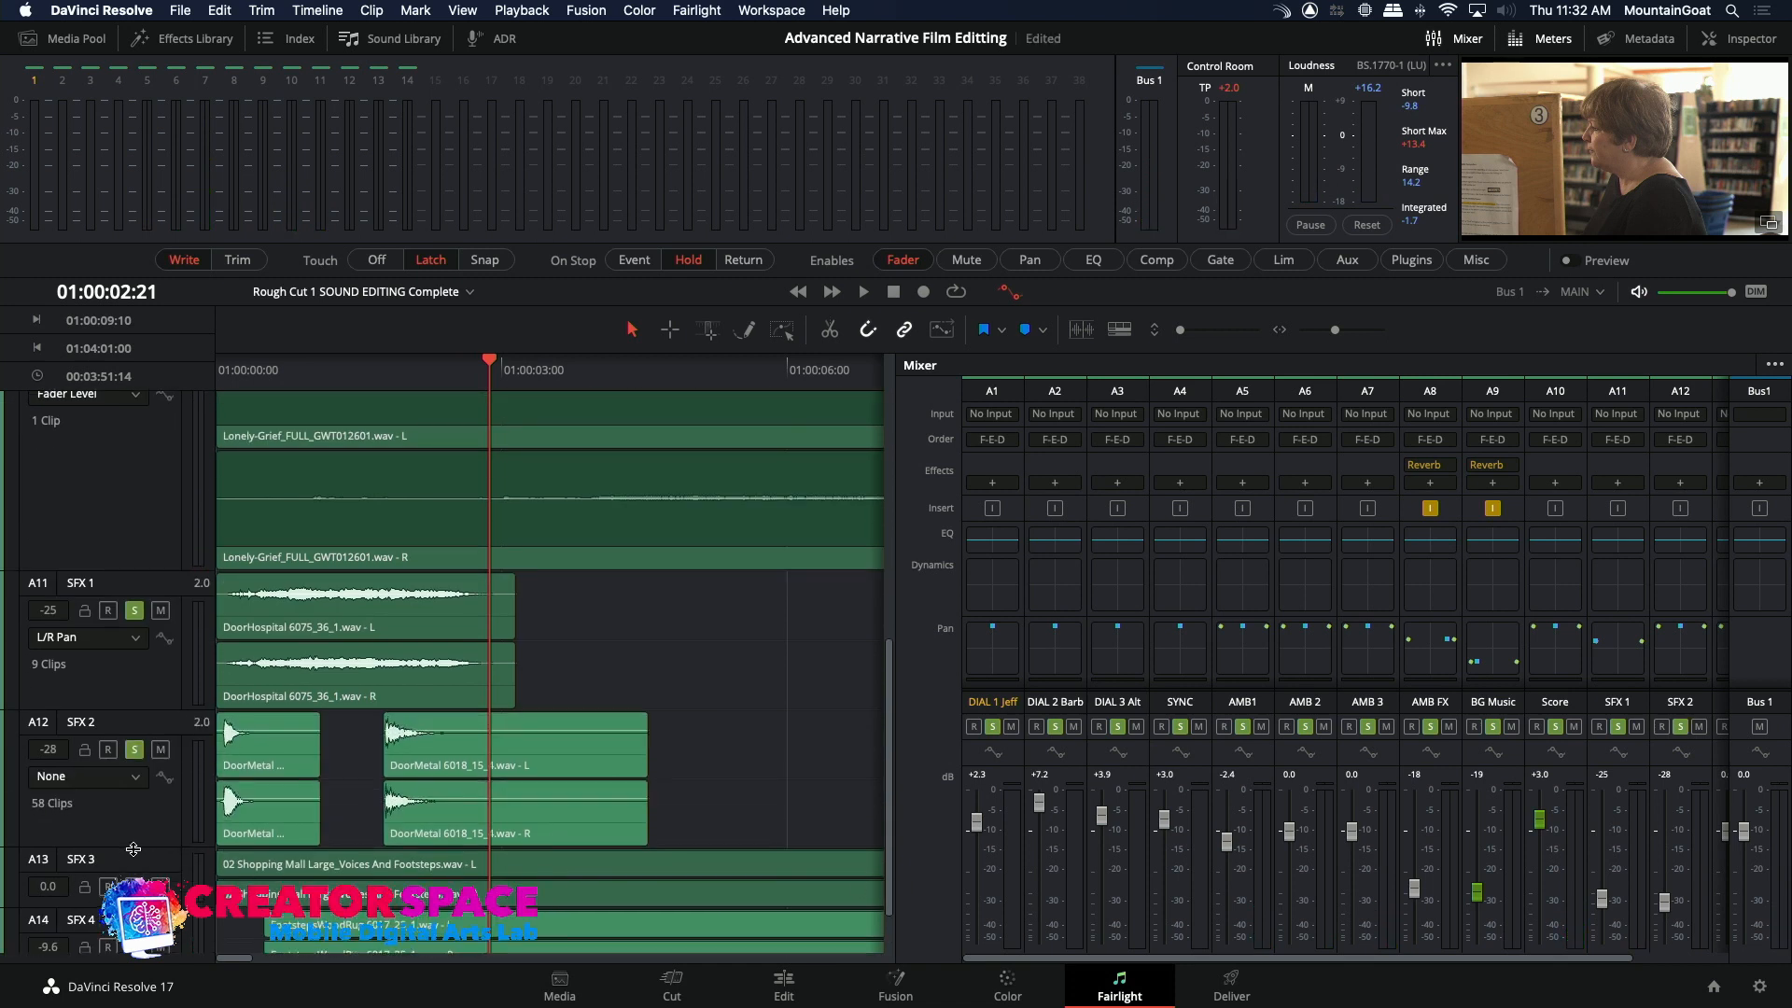
Step: Play the opening seconds to review the first DoorMetal clip on the SFX 2 track
click(250, 375)
key(space)
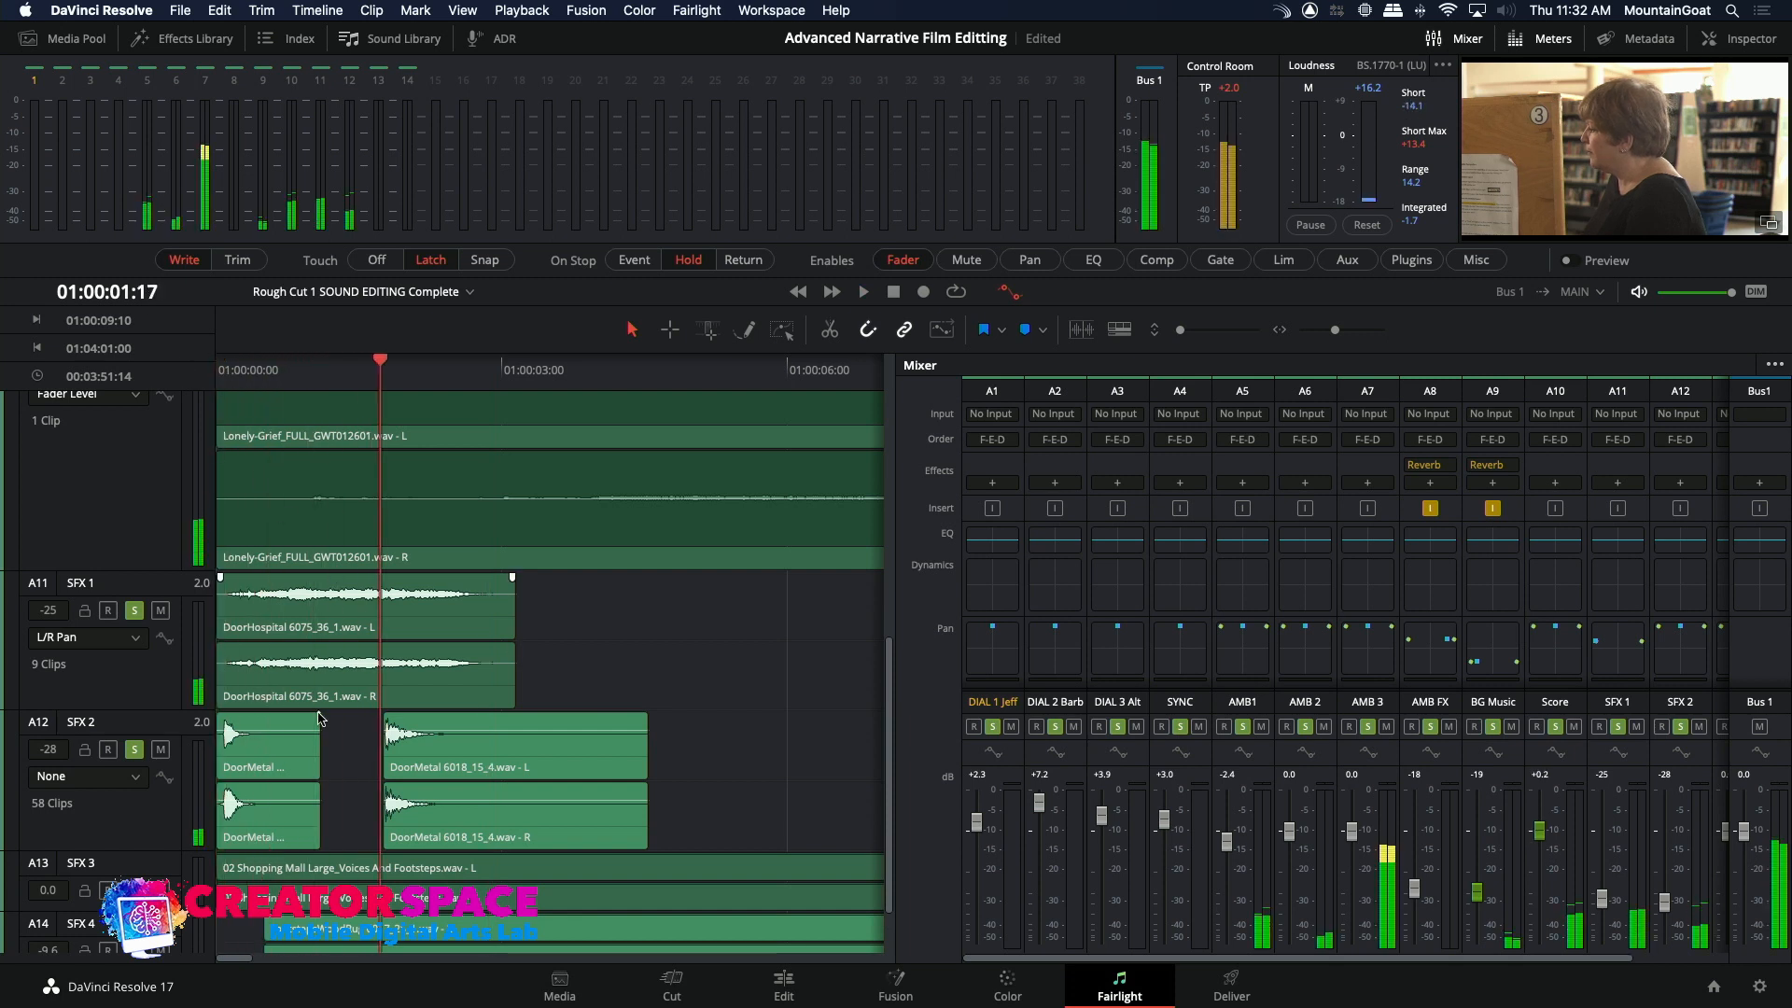
click(288, 754)
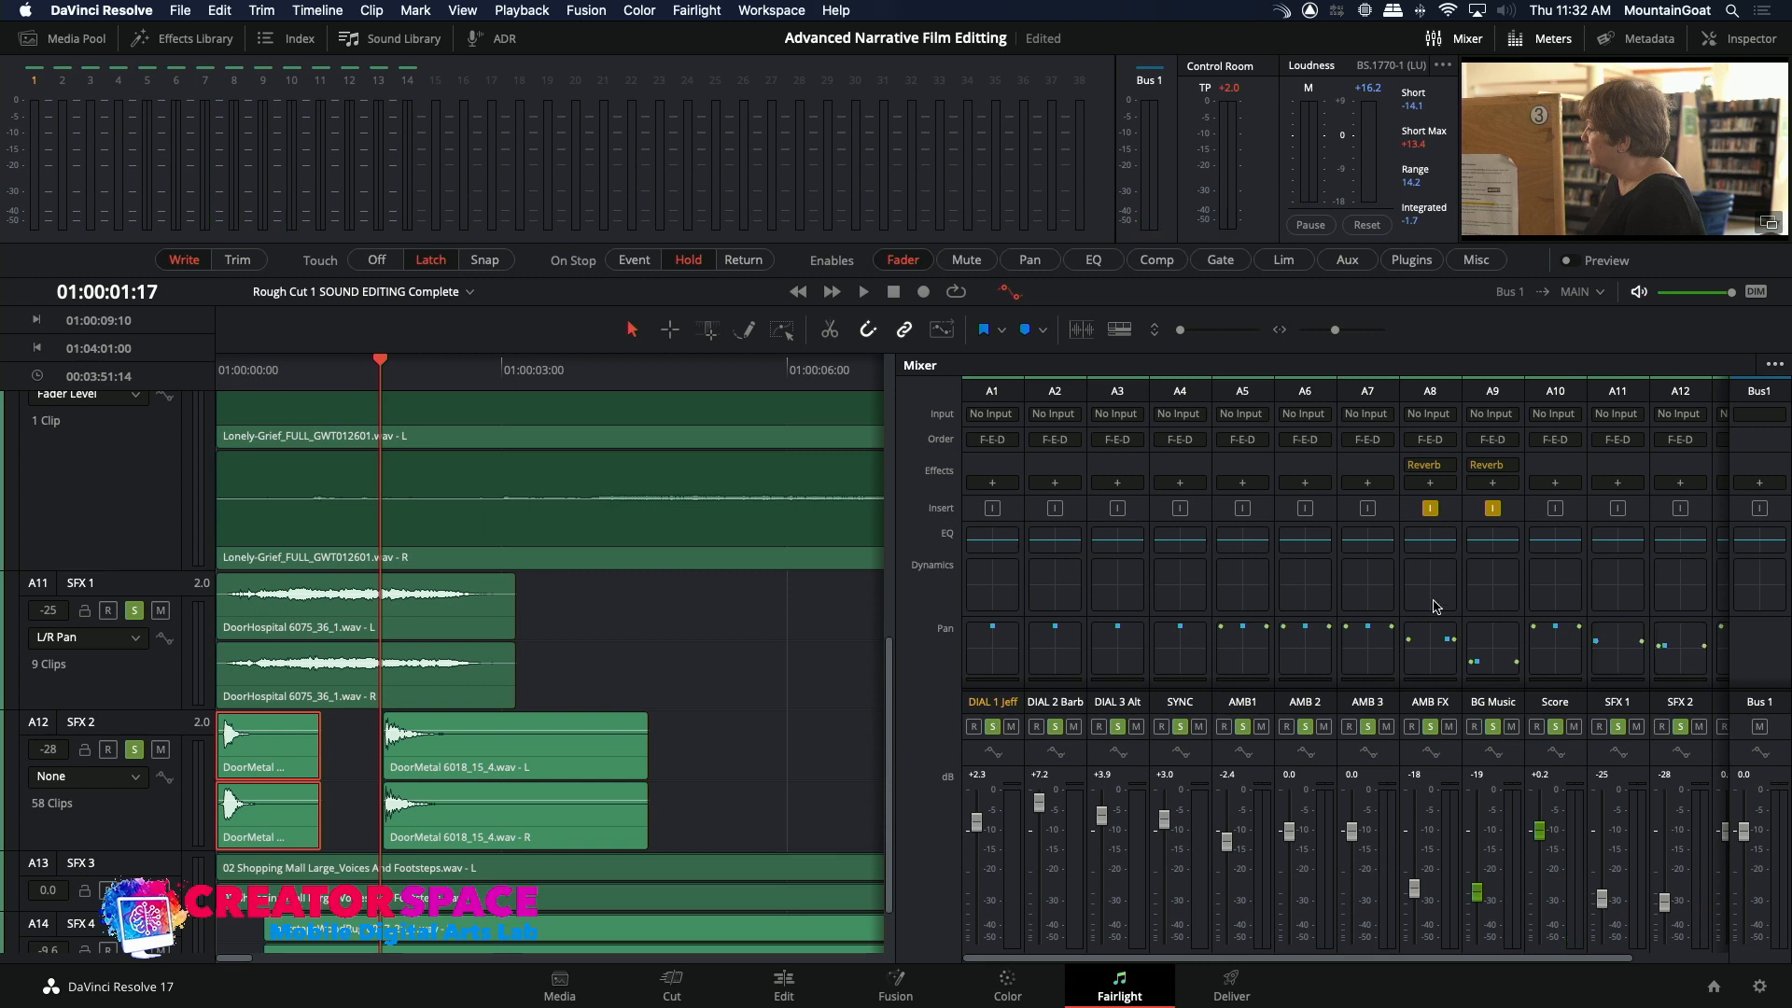
click(245, 373)
key(space)
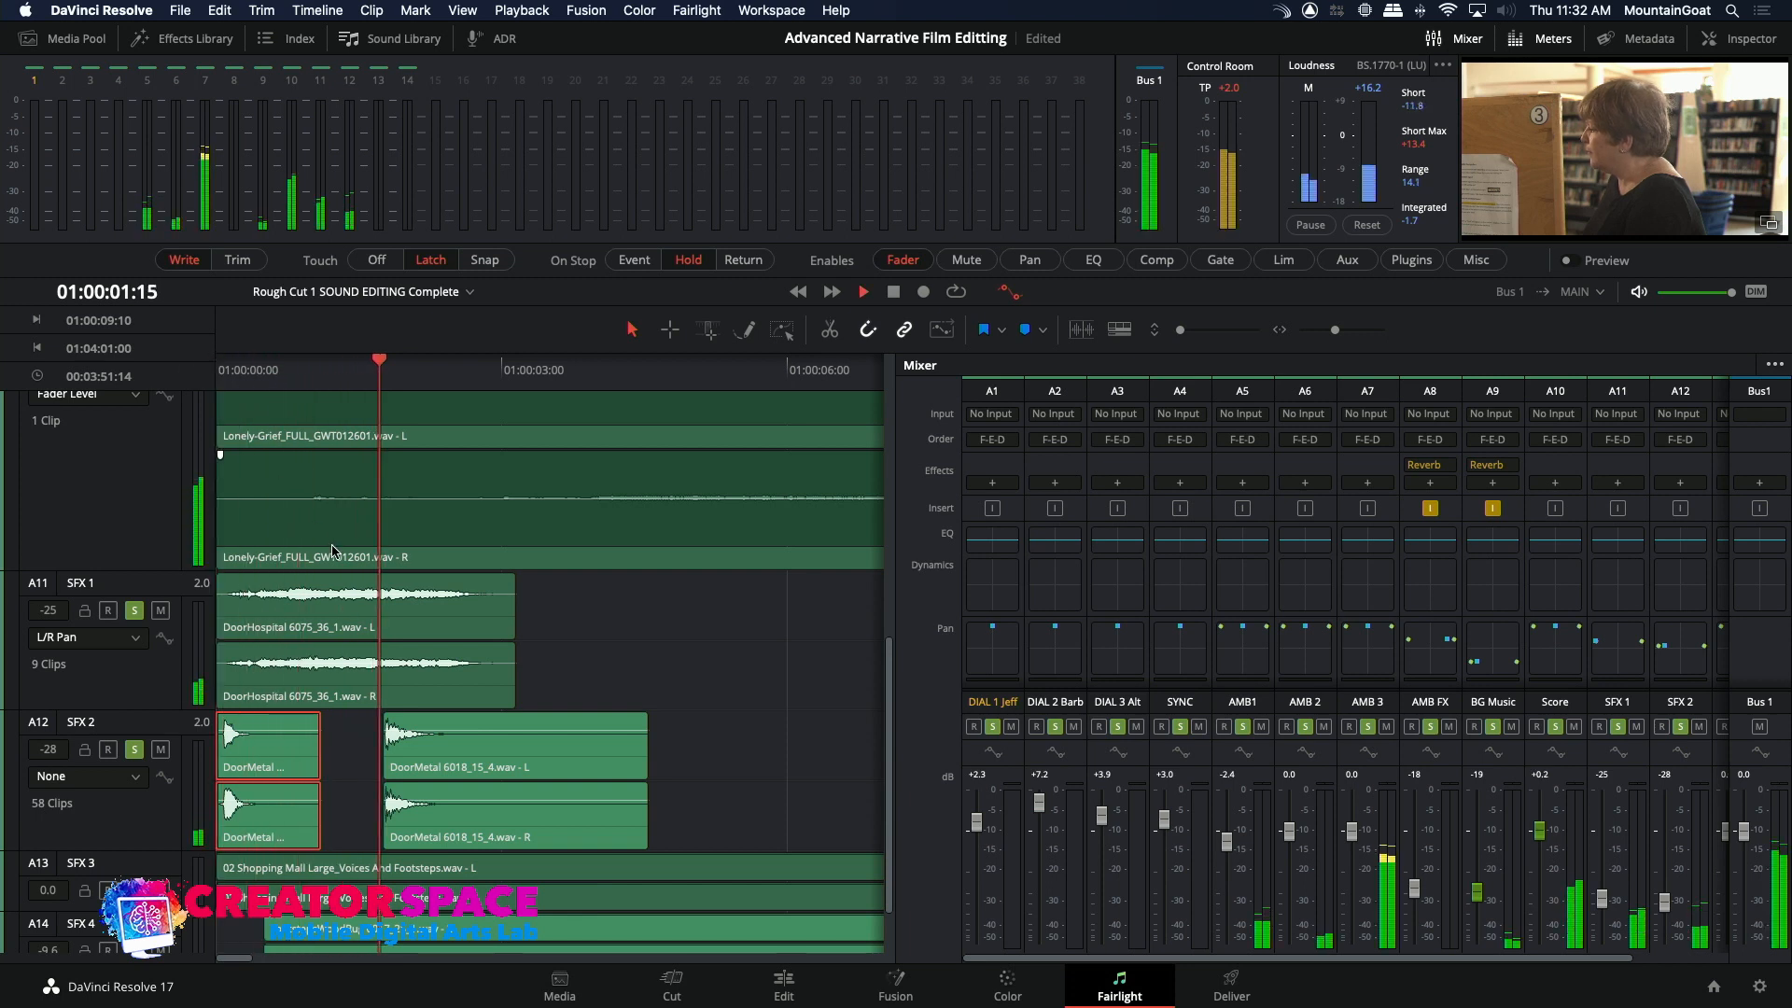
key(space)
Step: Audition the DoorMetal 6018_15_4.wav clip on SFX 2 from where it begins
drag(447, 732, 447, 730)
click(448, 771)
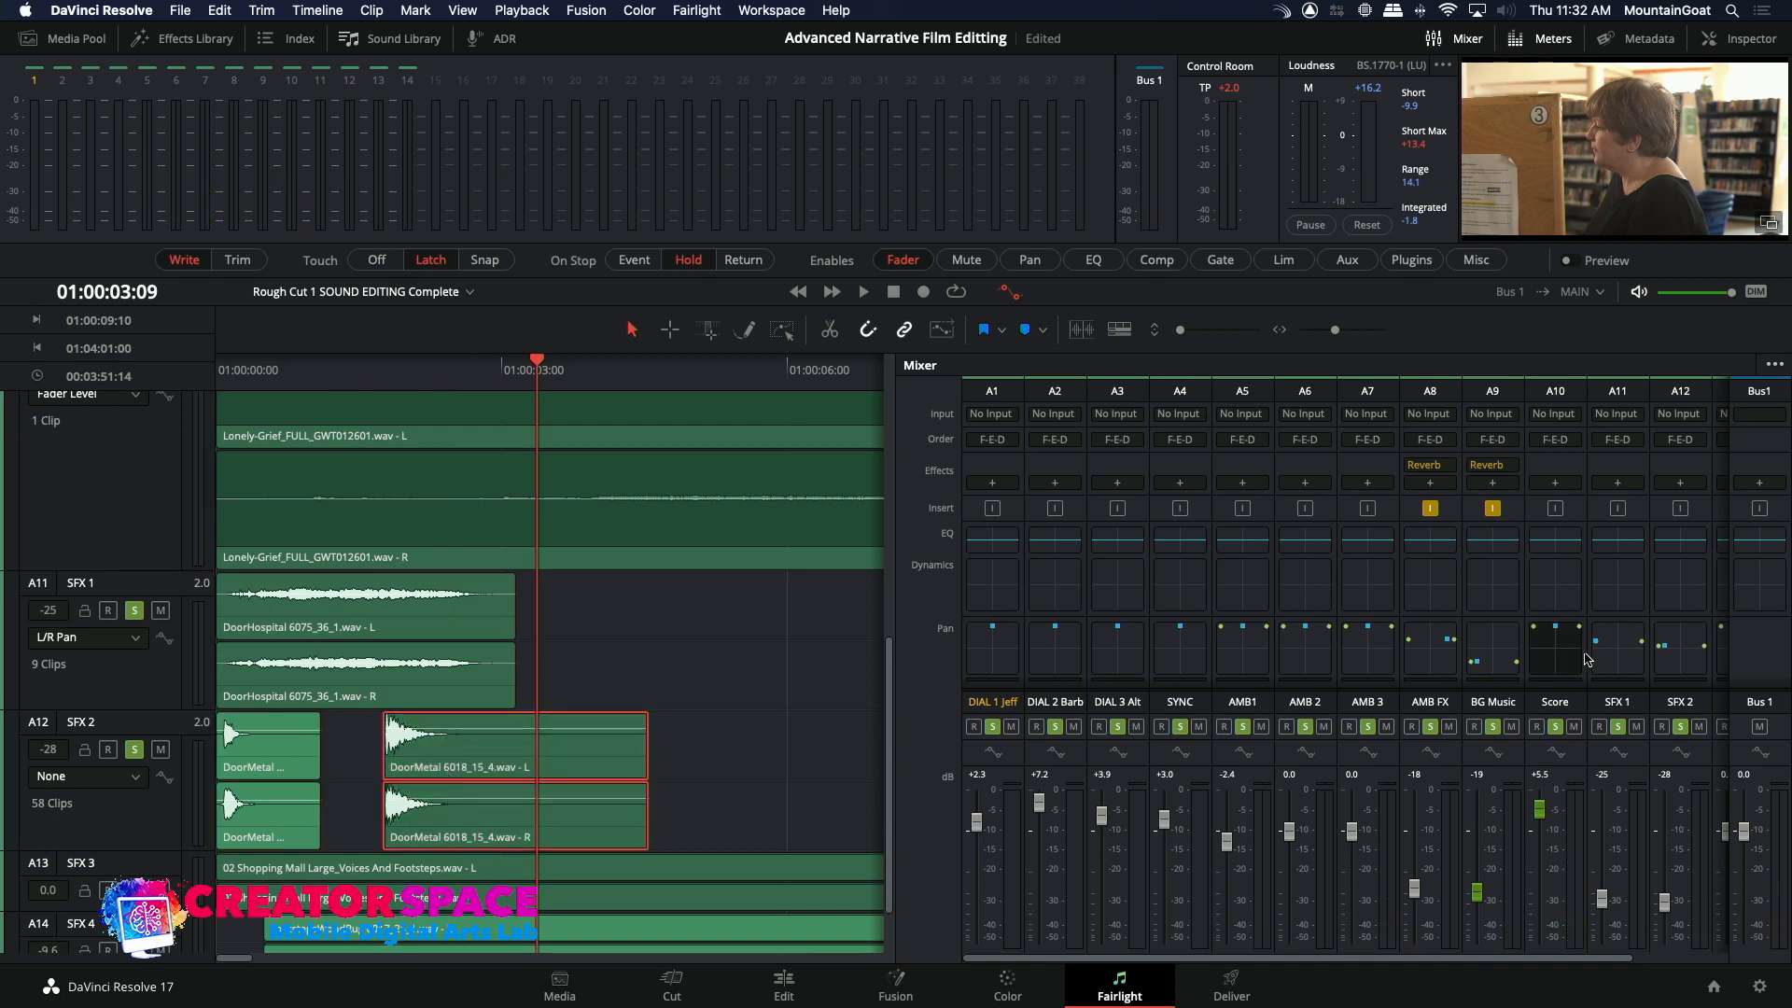
click(384, 369)
key(space)
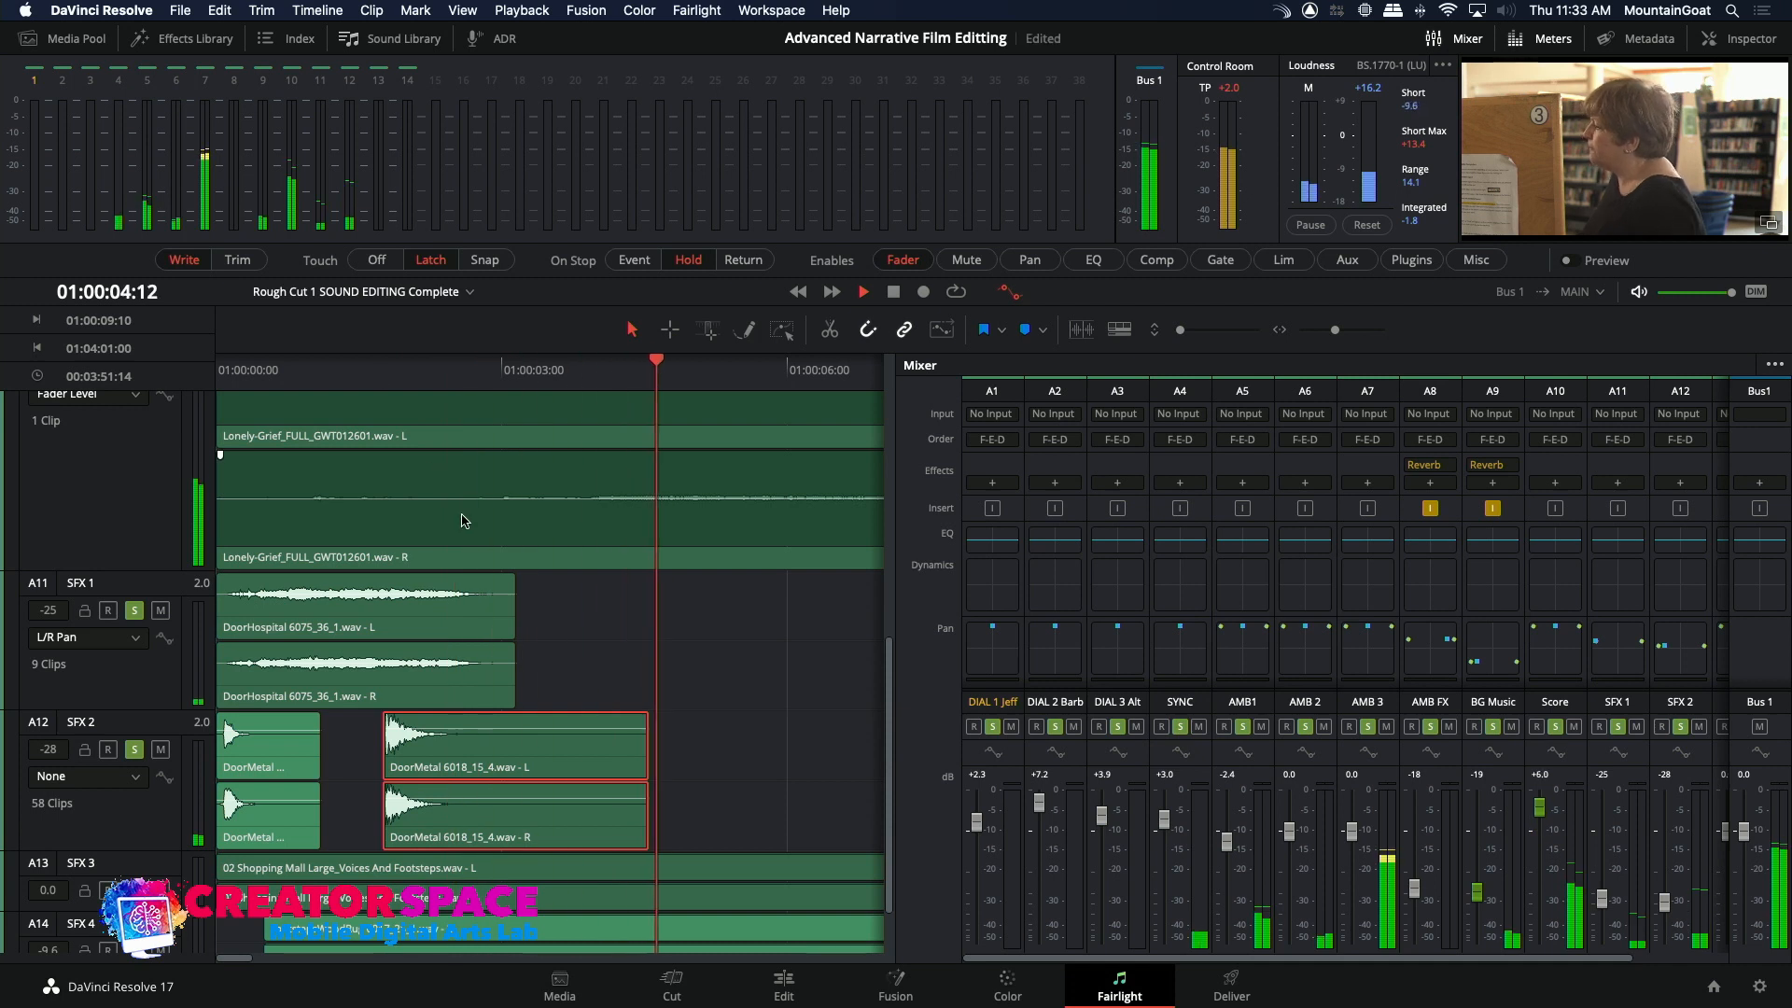
Step: Select the first FootstepsWoodRug clip, increase the SFX 4 track height, enable pan automation, and arm SFX 4 for automation recording
scroll(558, 828, down, 2)
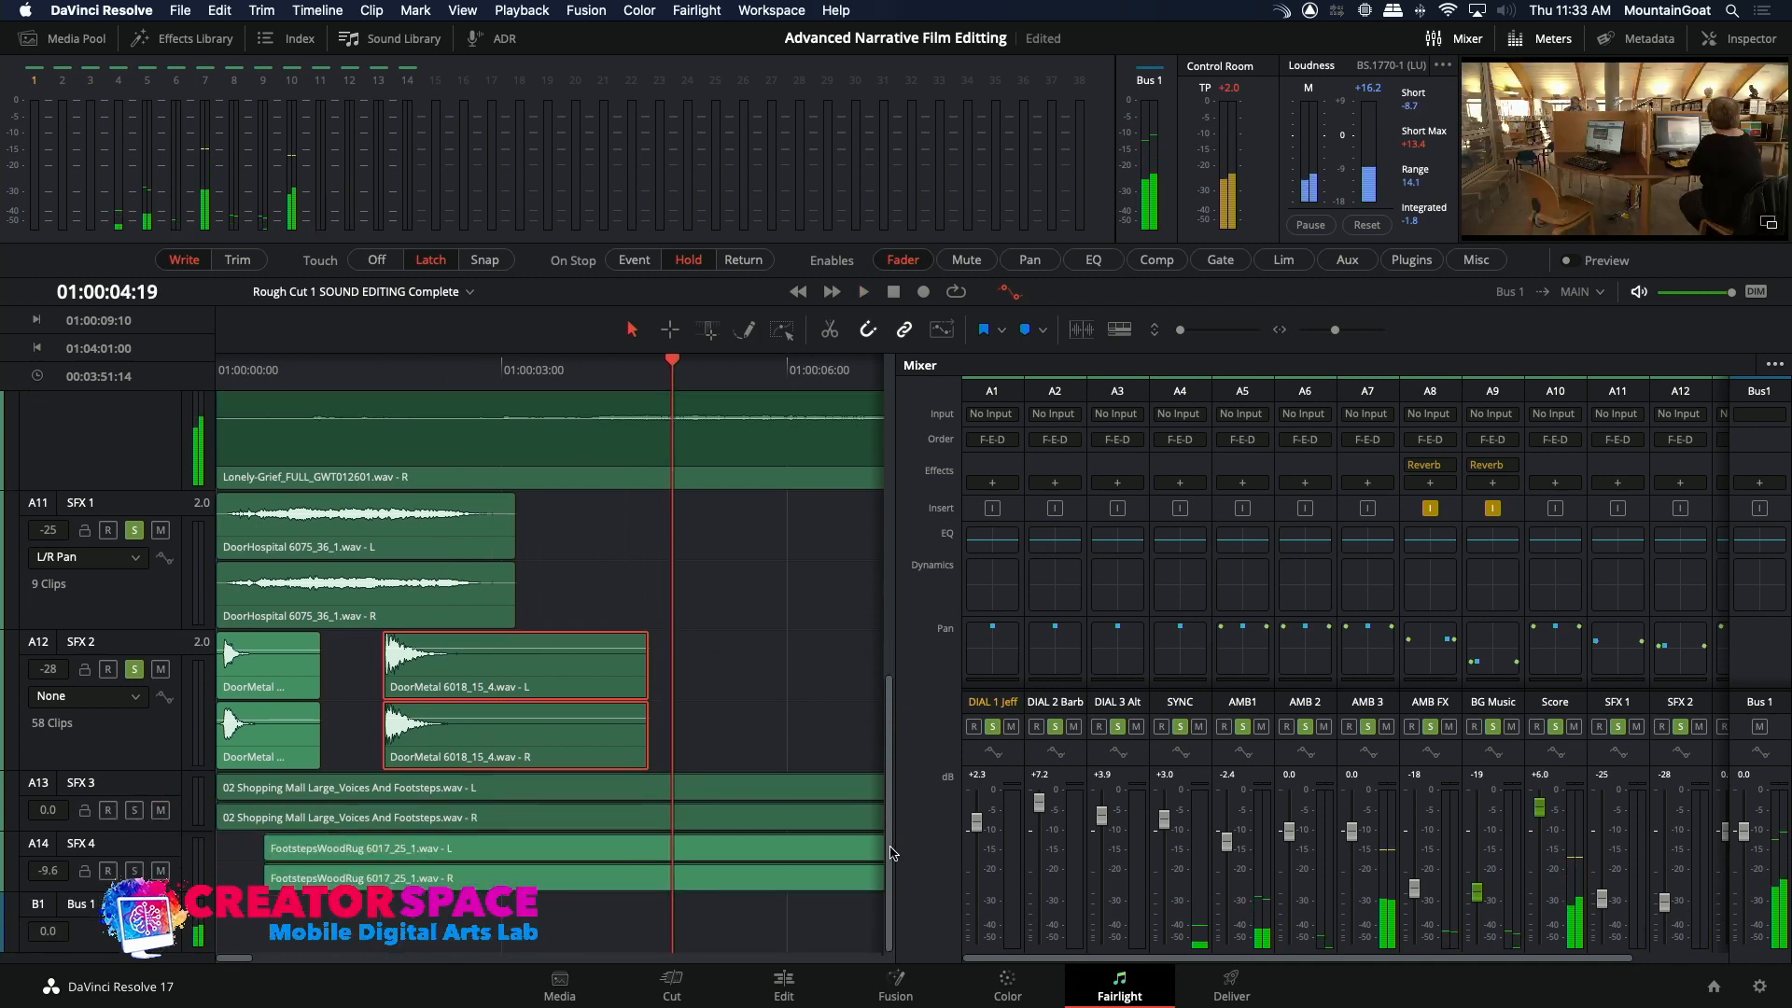
click(393, 856)
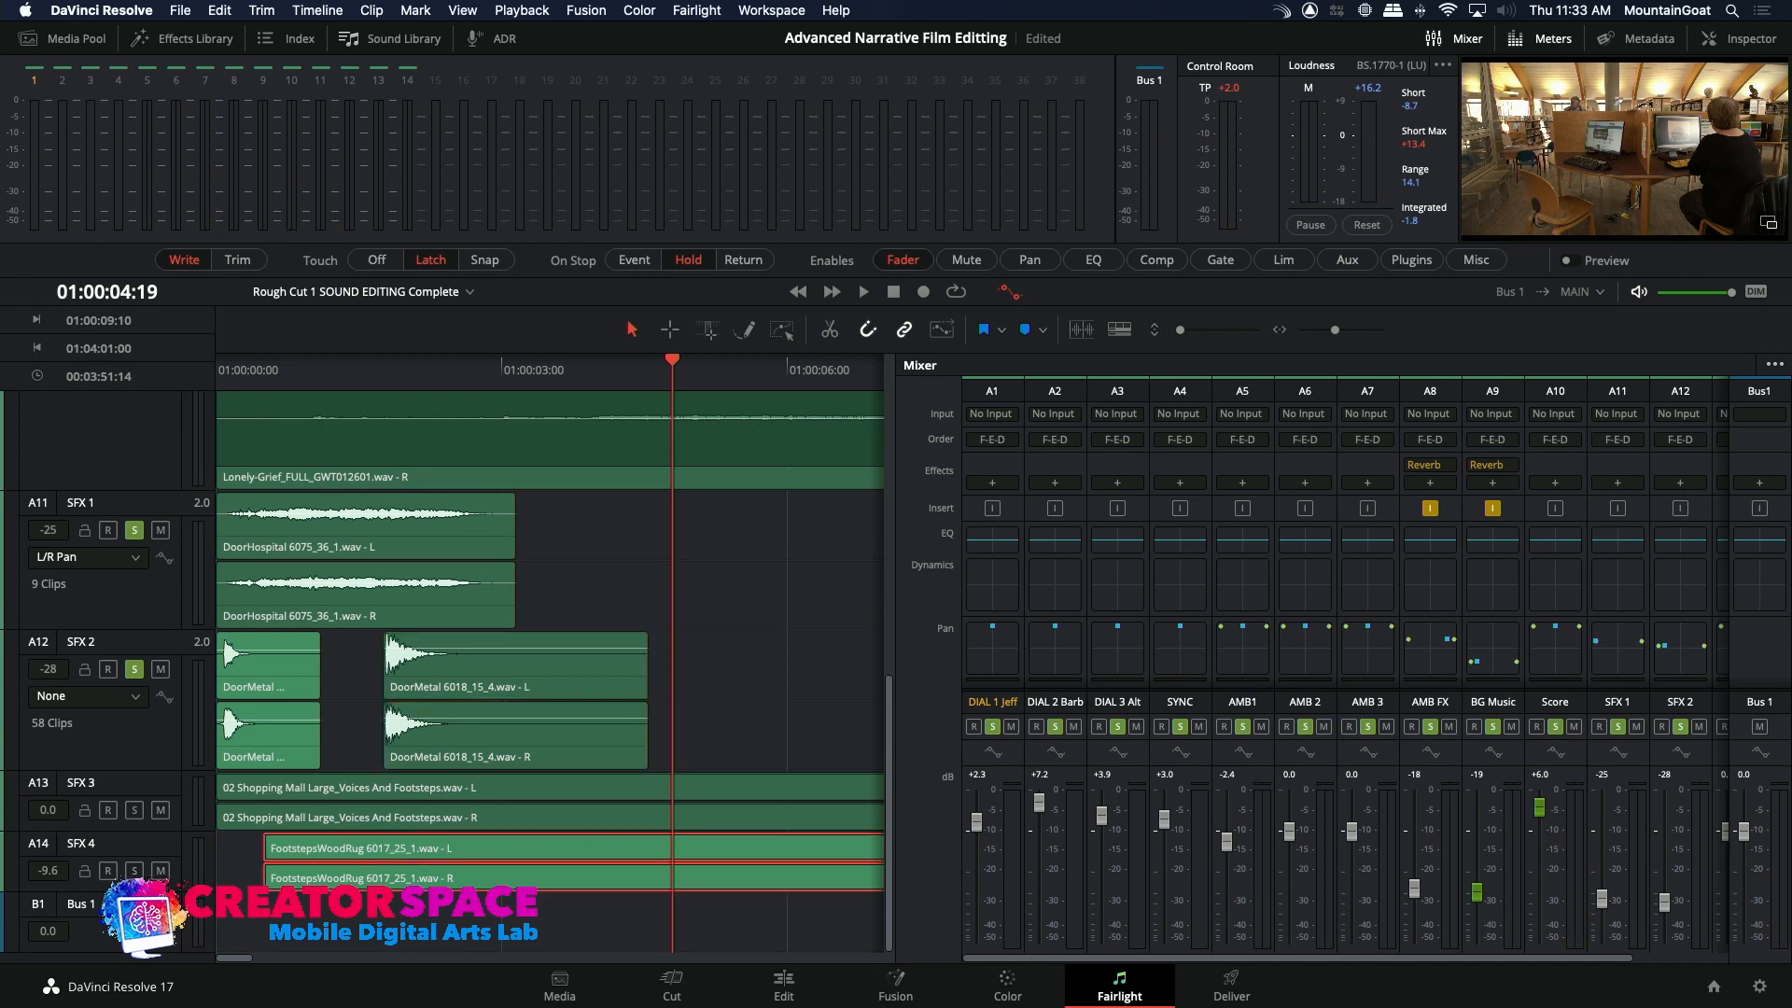
drag(140, 891, 140, 948)
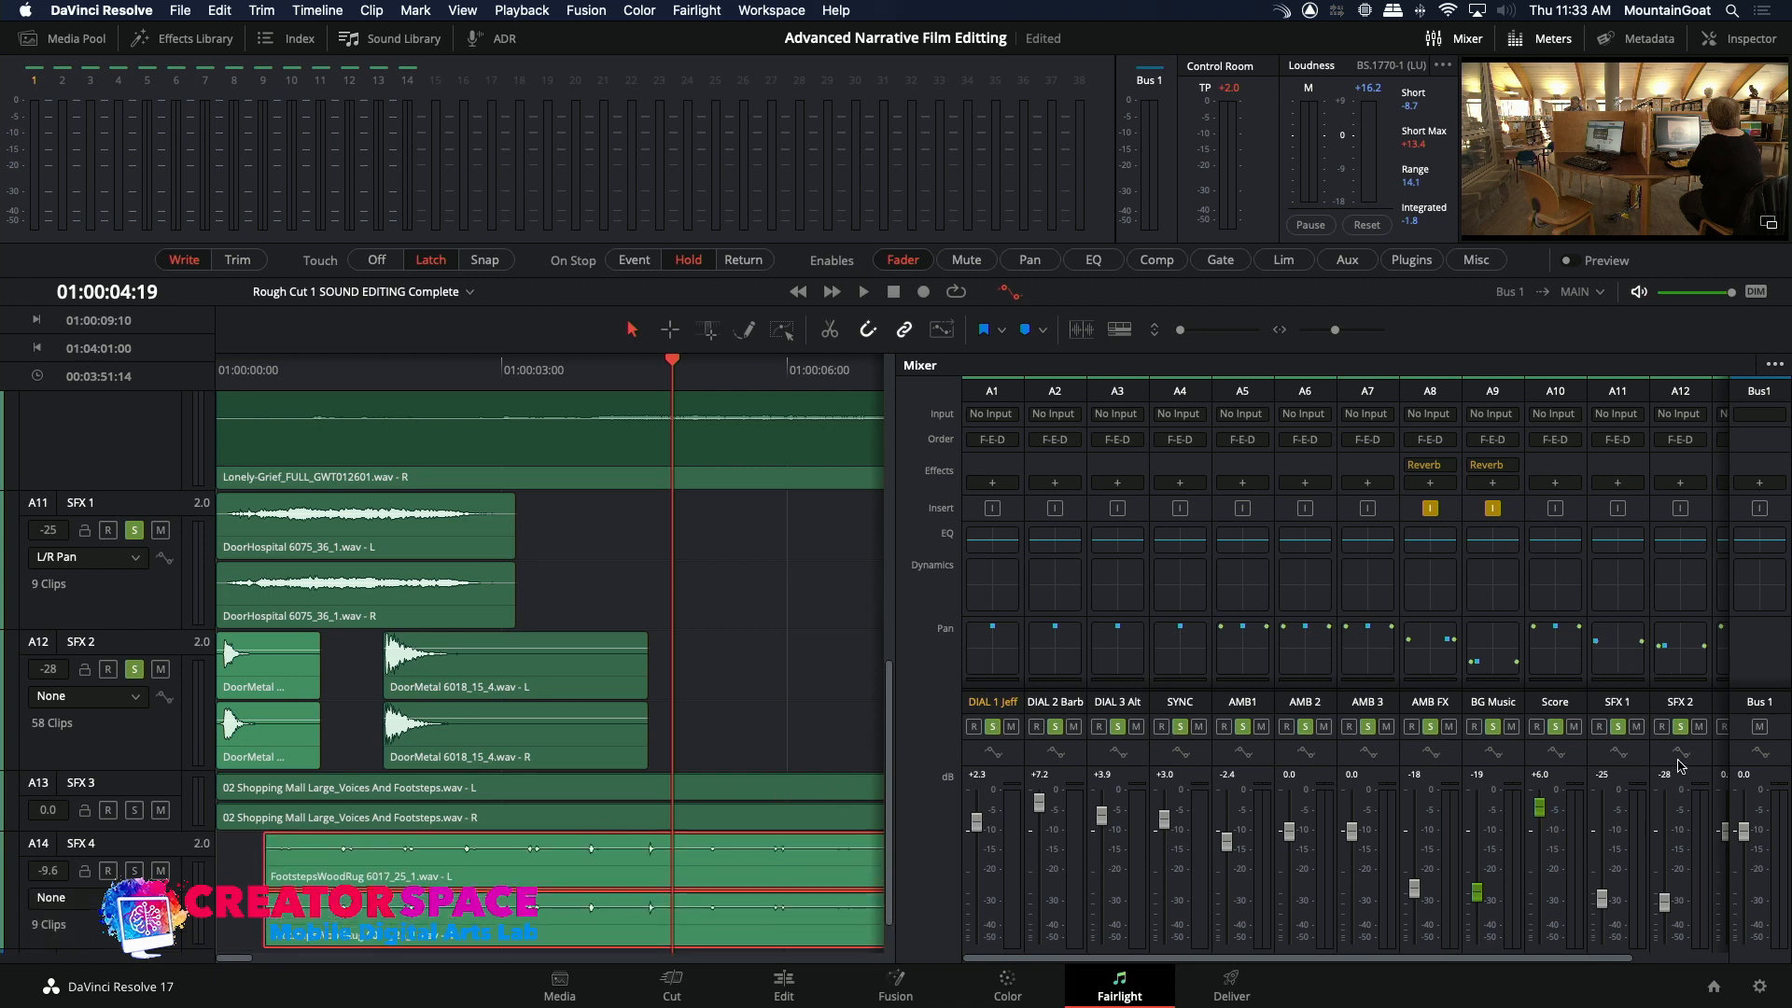
drag(1504, 962, 1669, 973)
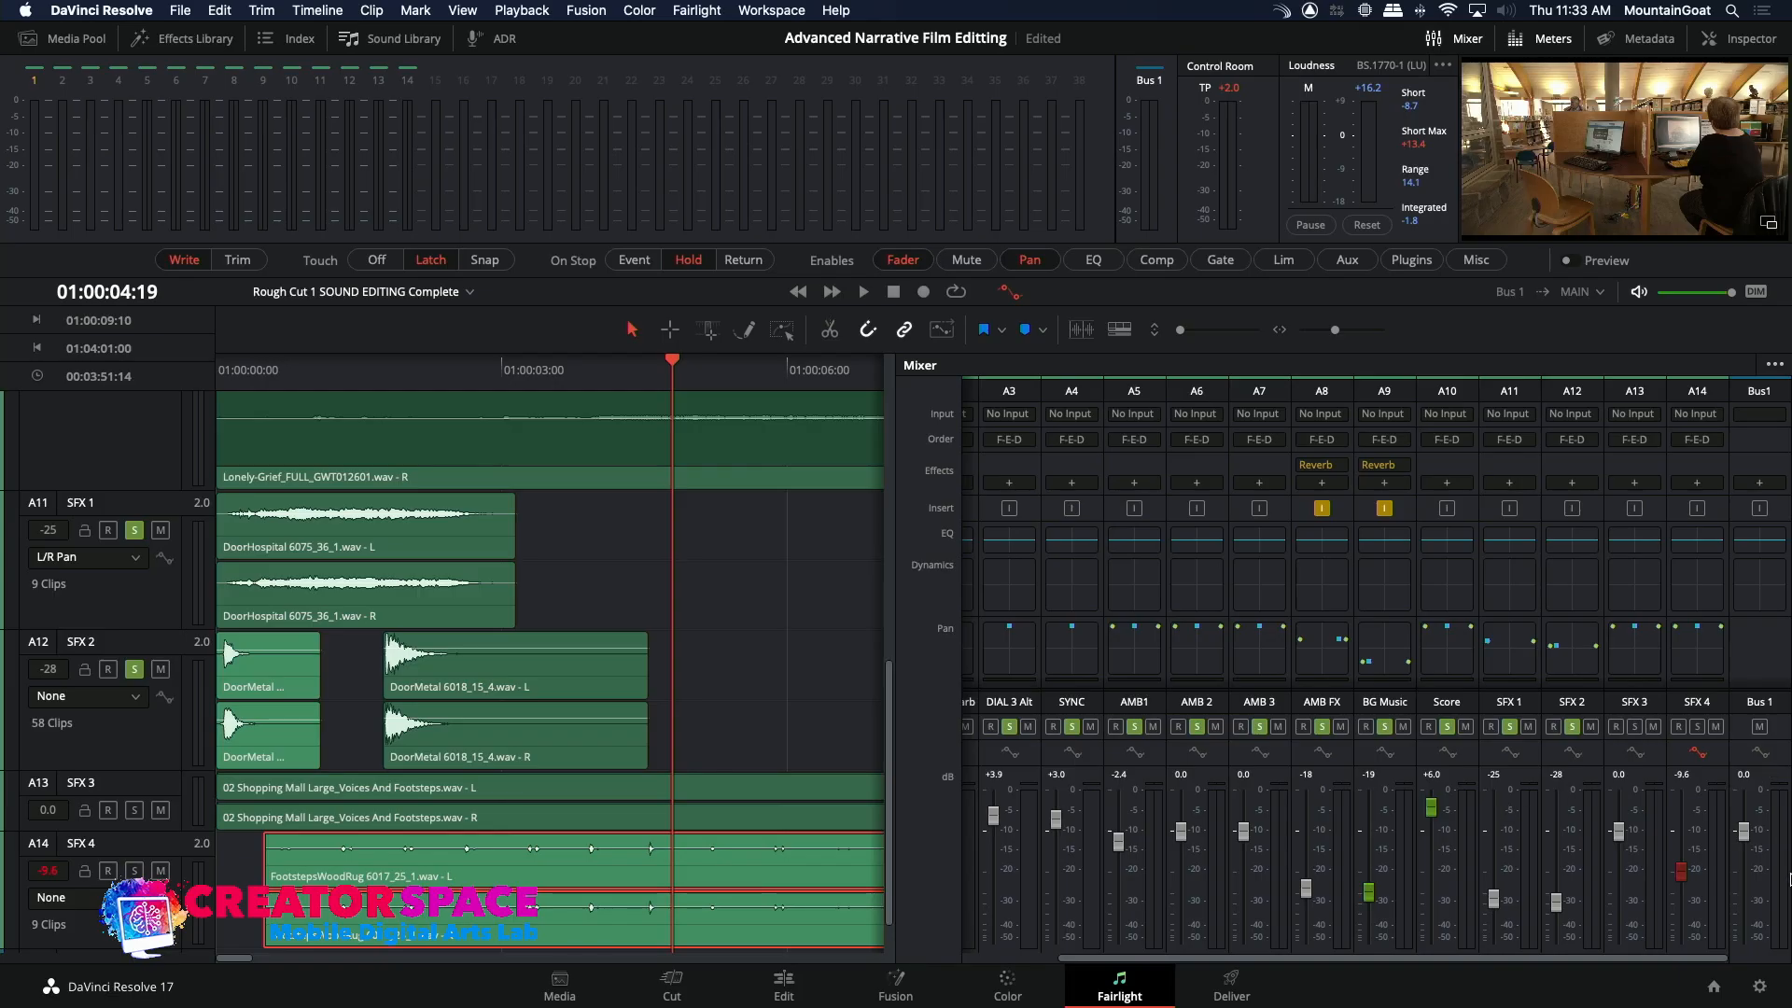
Step: Record SFX 4 pan automation from the timeline start to about 01:00:12:14, moving the footsteps toward the rear left
click(258, 390)
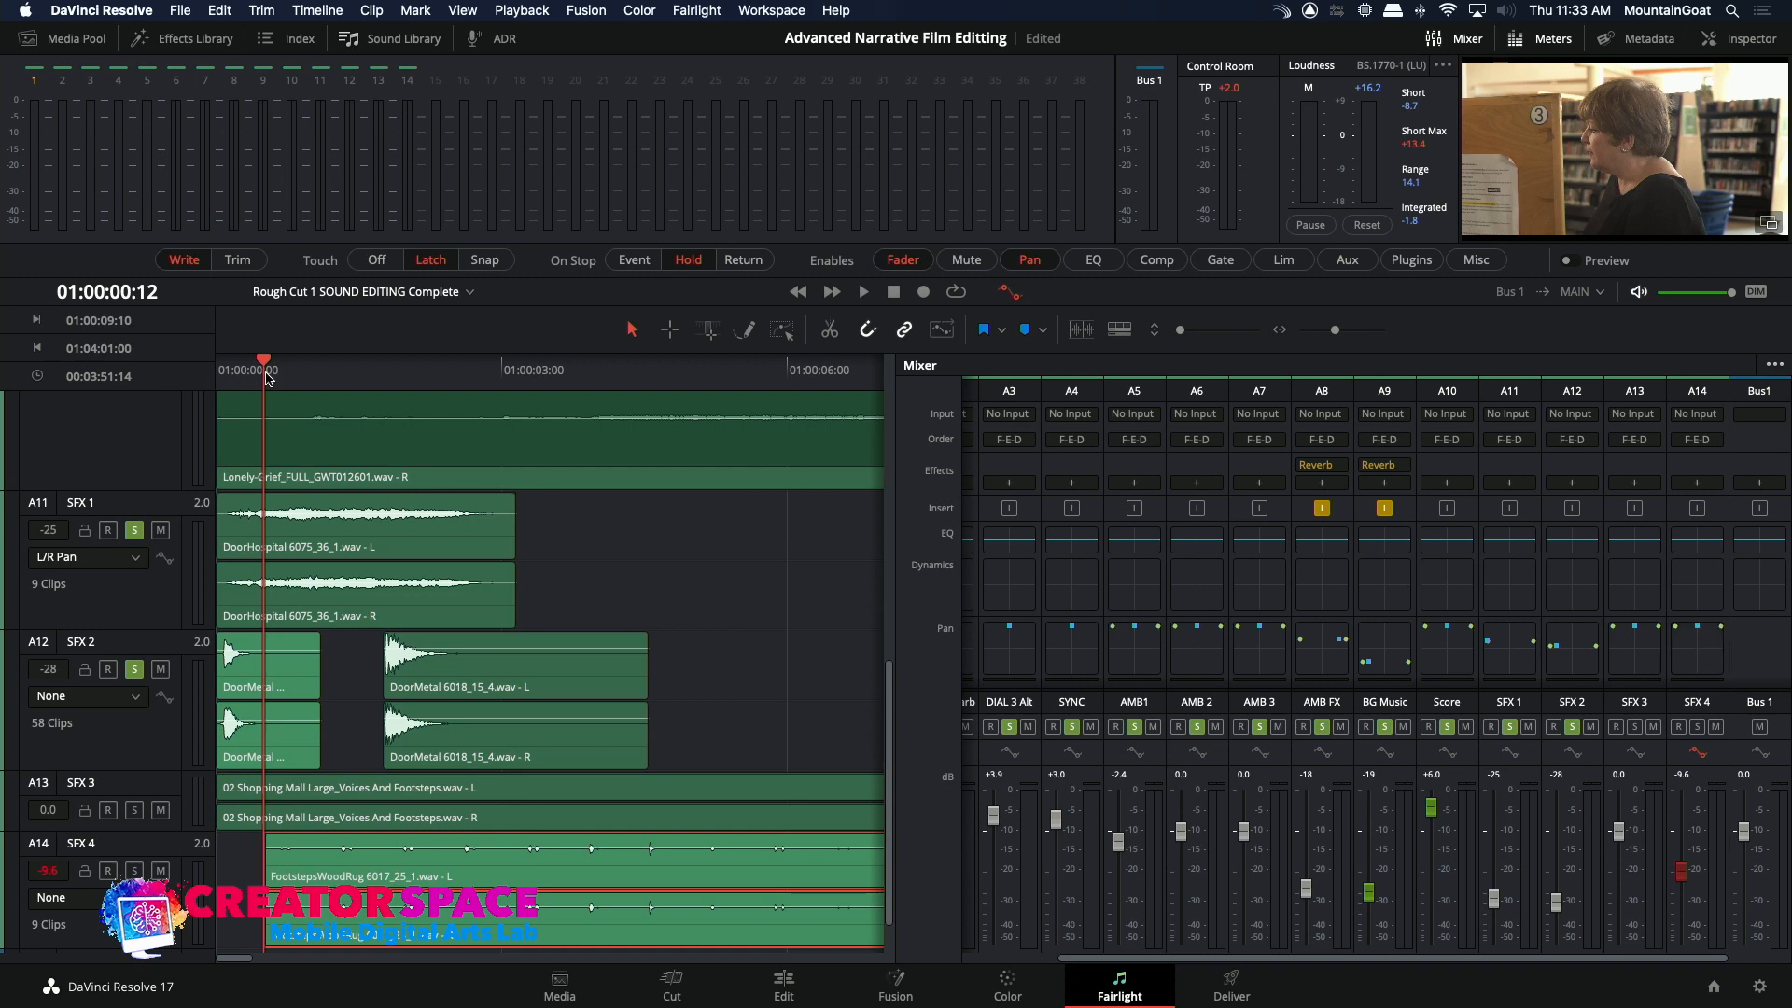
drag(272, 373, 216, 374)
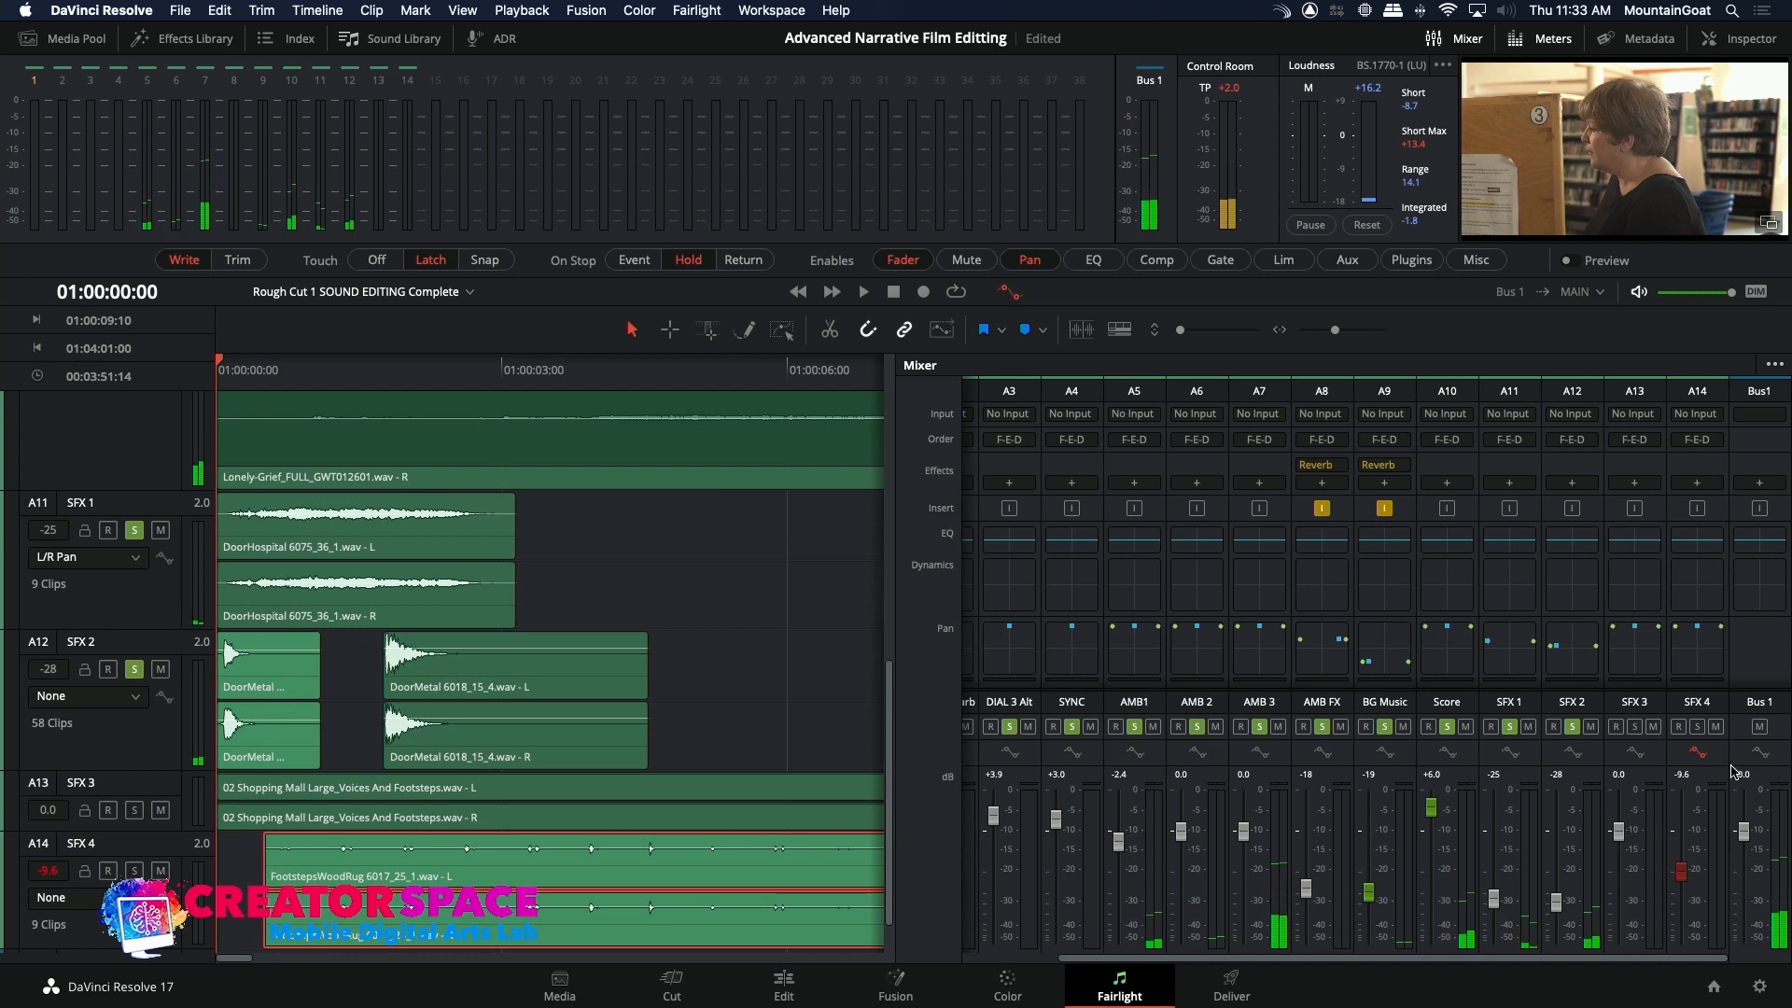
key(space)
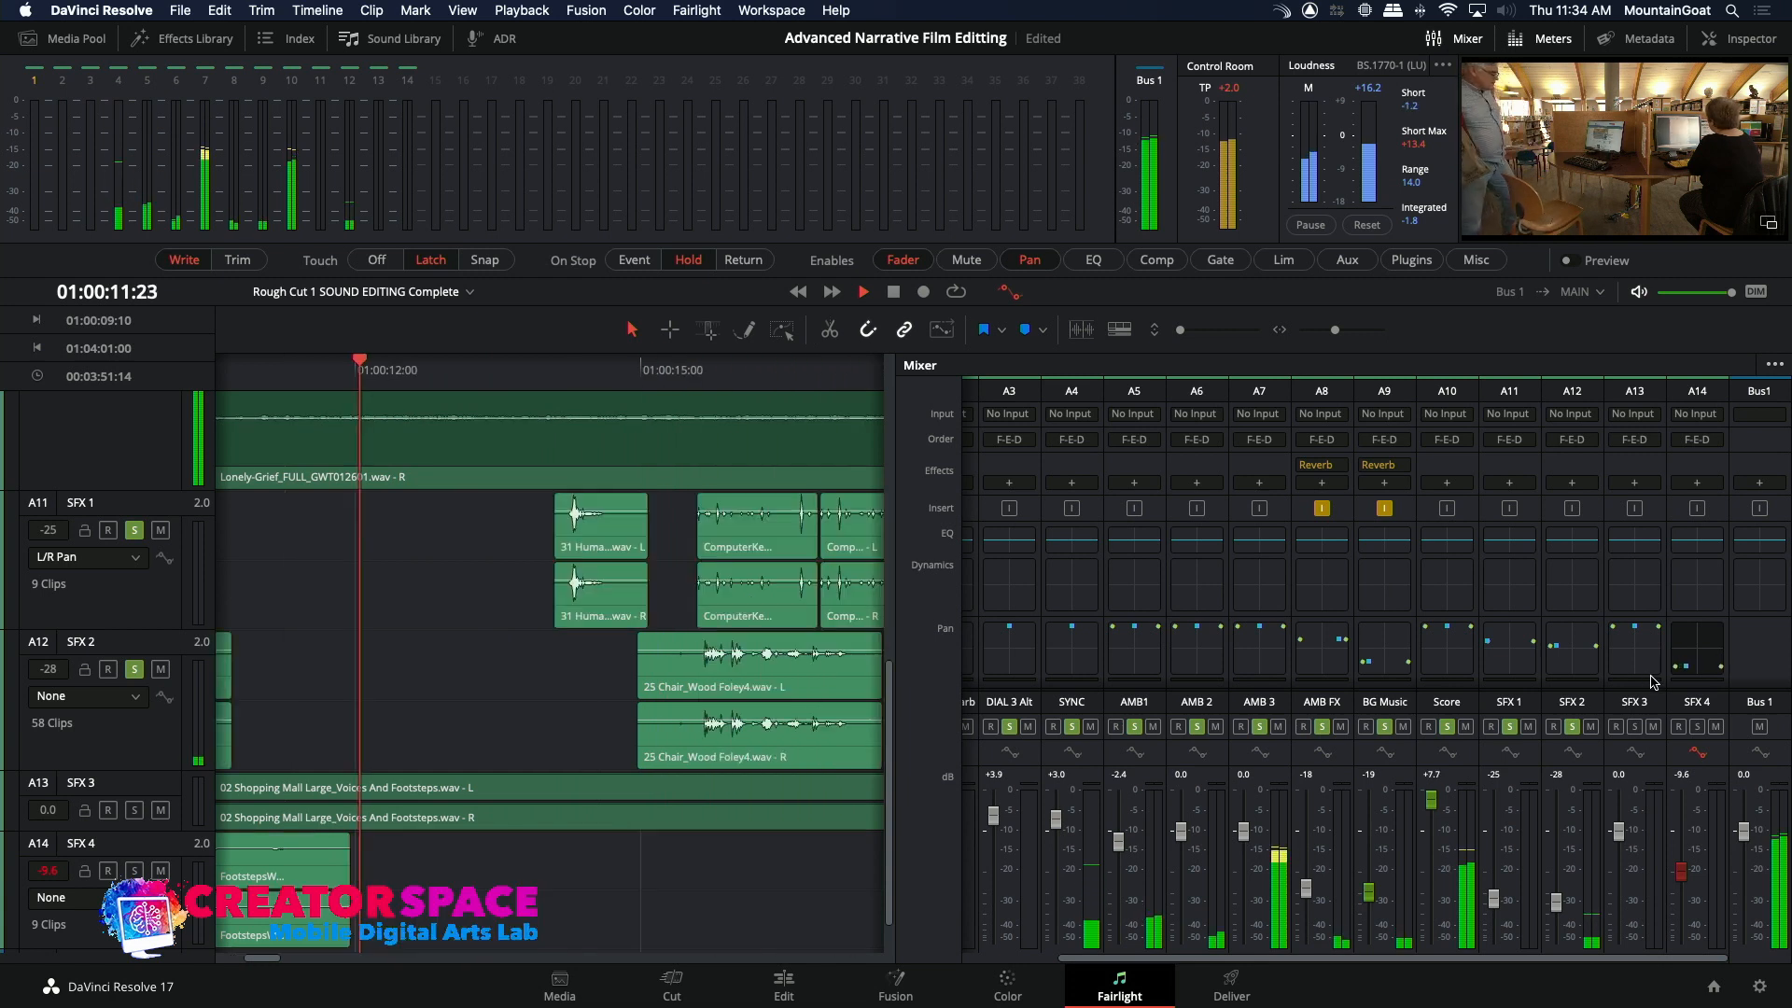
key(space)
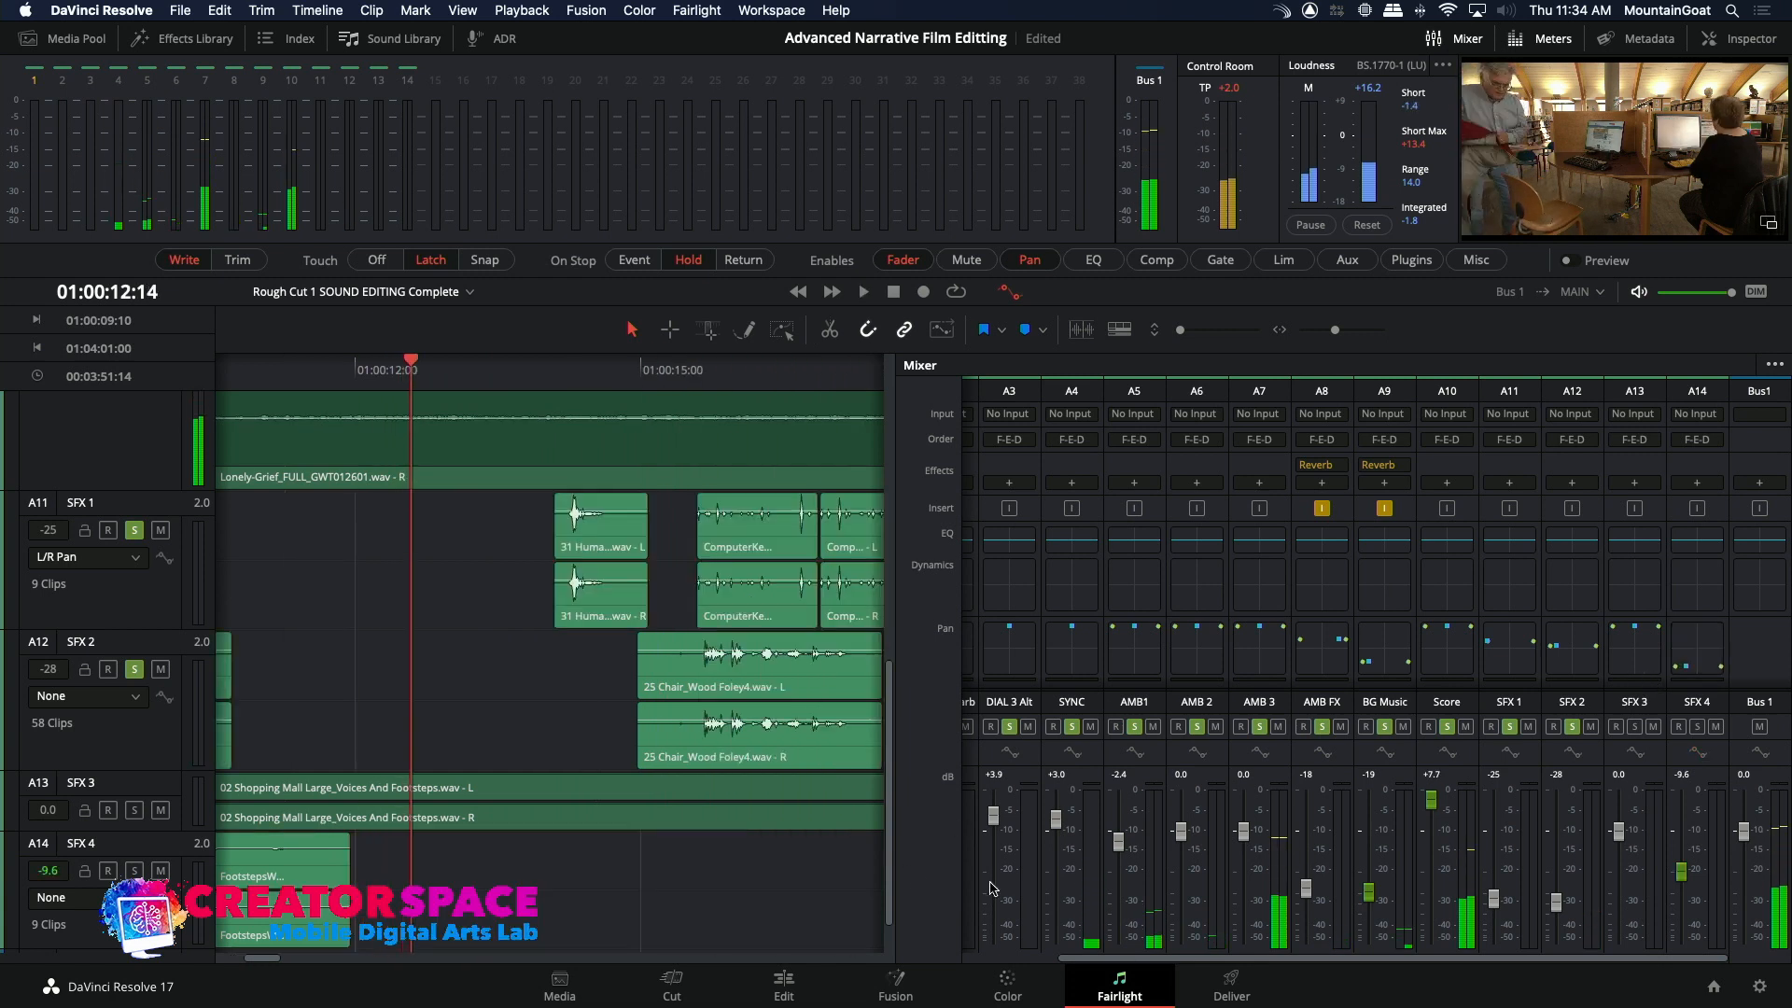
Step: Solo SFX 3 and SFX 4 and play the mix from the start to check the footsteps' panning
drag(1137, 964, 867, 977)
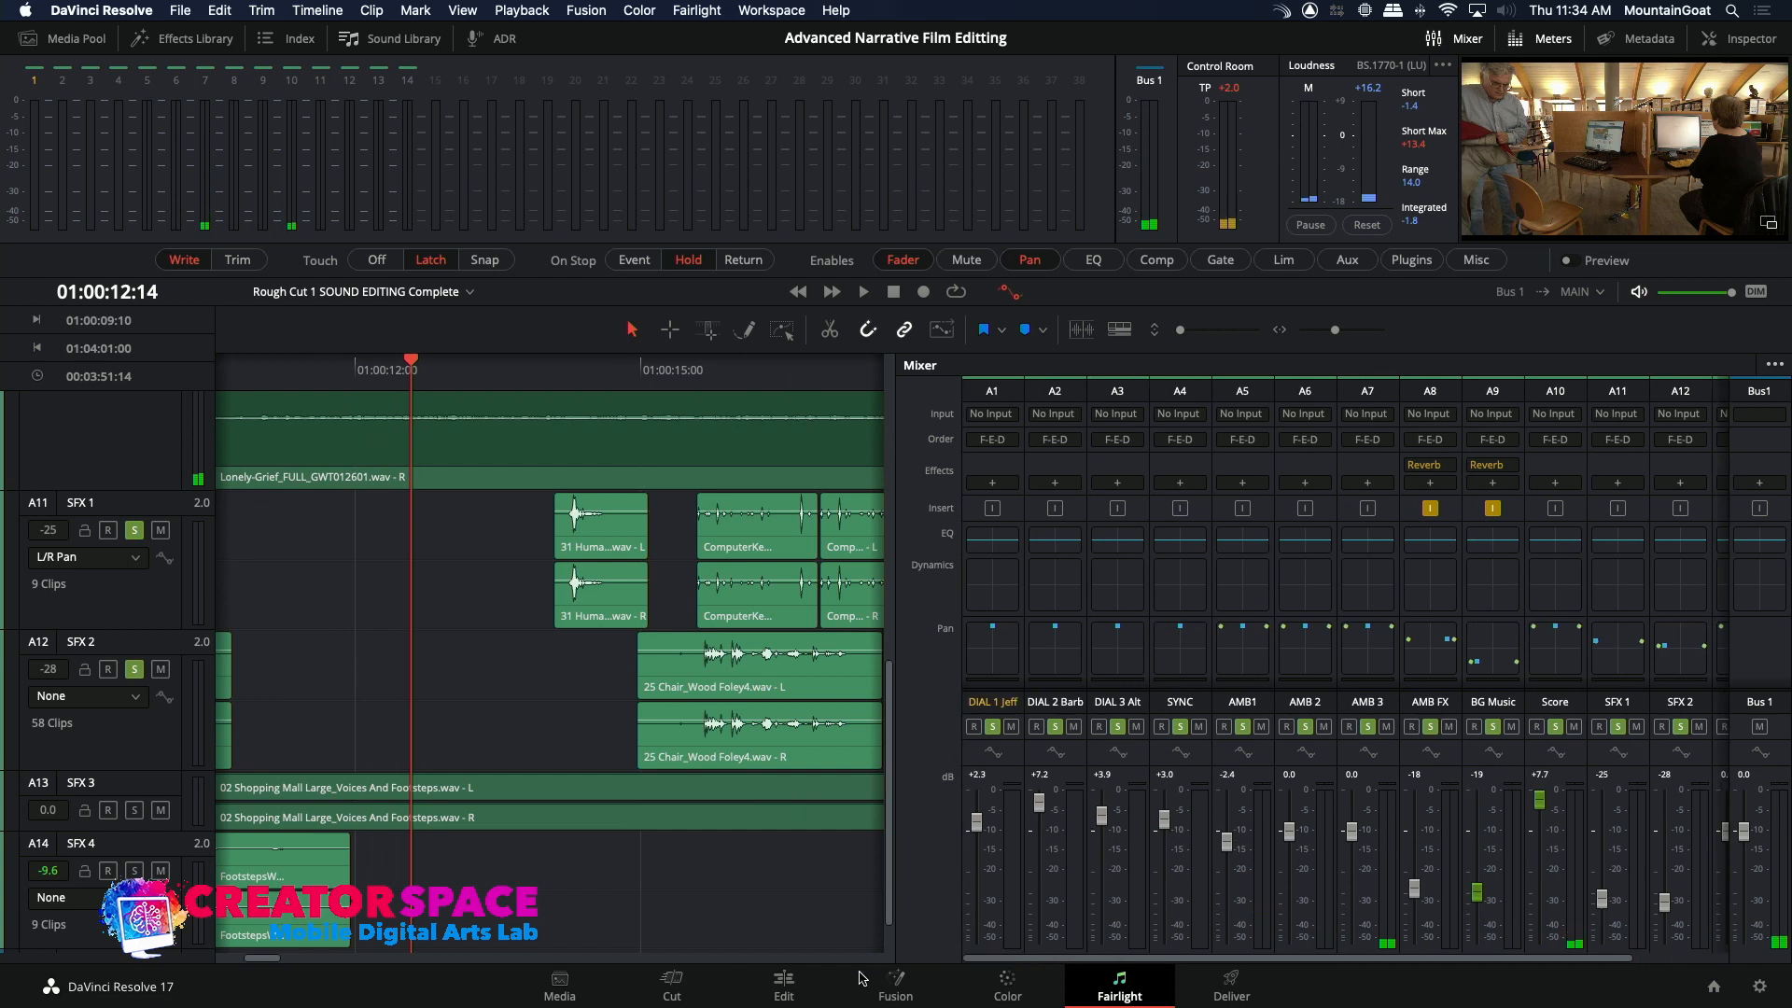
drag(430, 377, 0, 387)
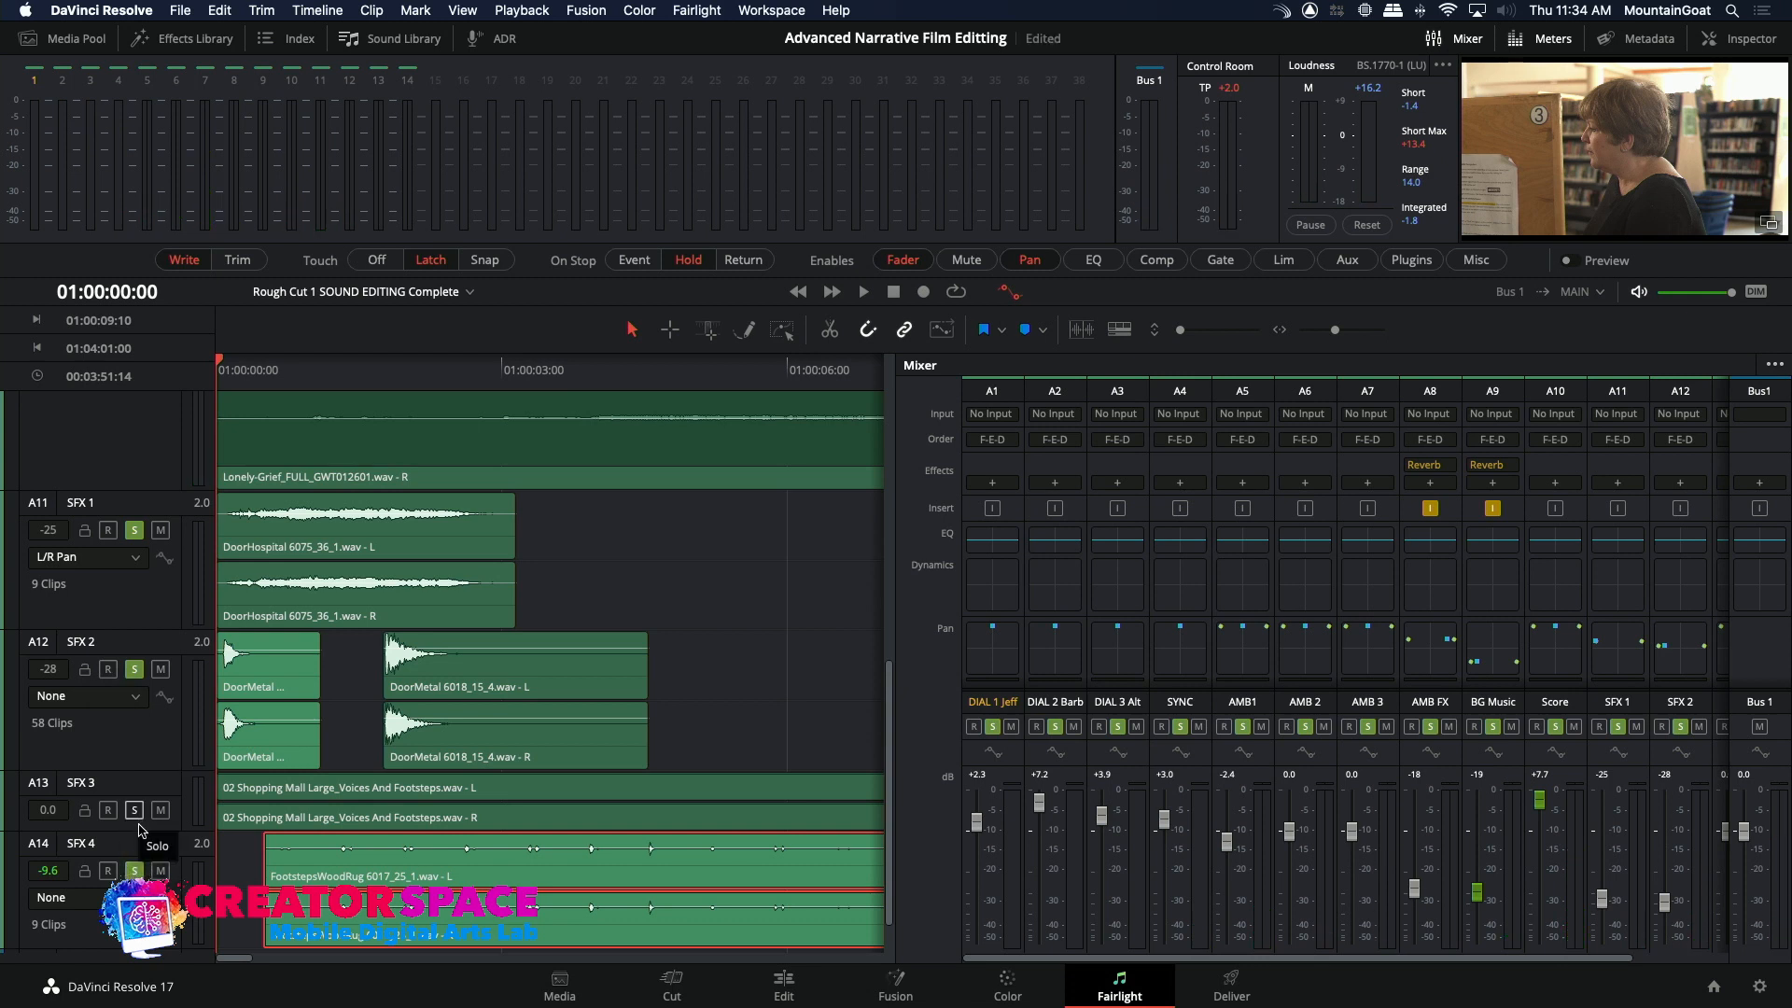
key(space)
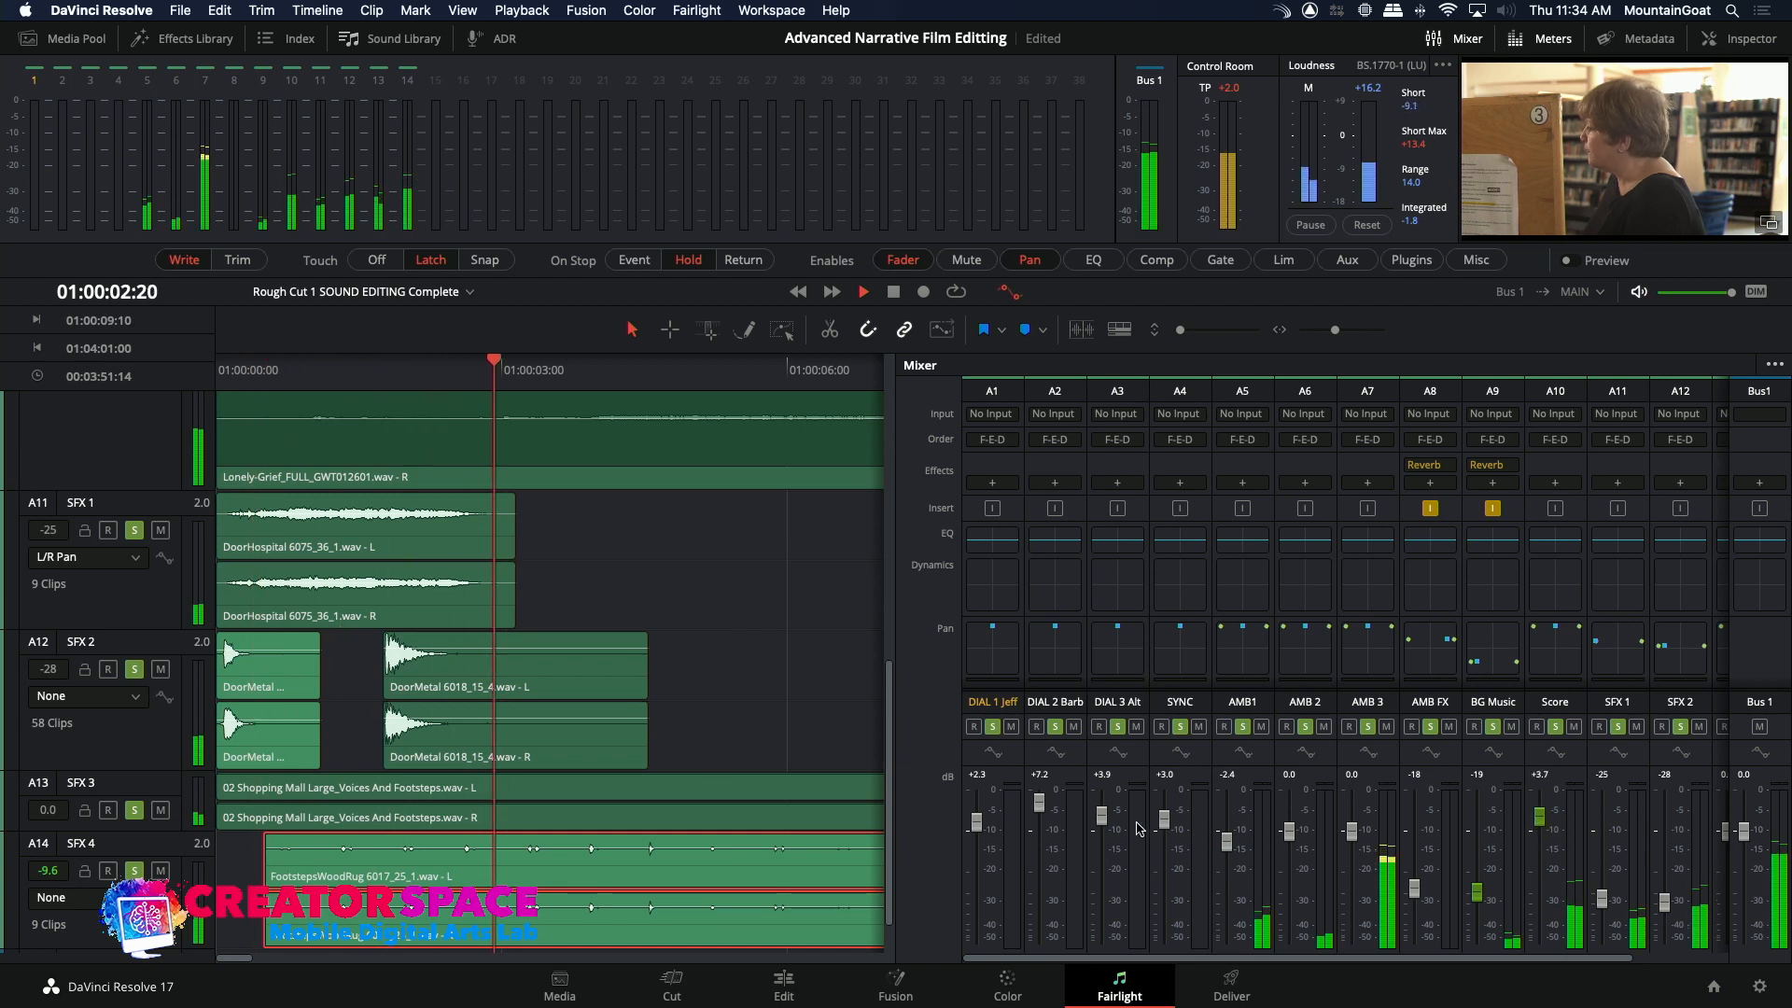
drag(1528, 959, 1625, 961)
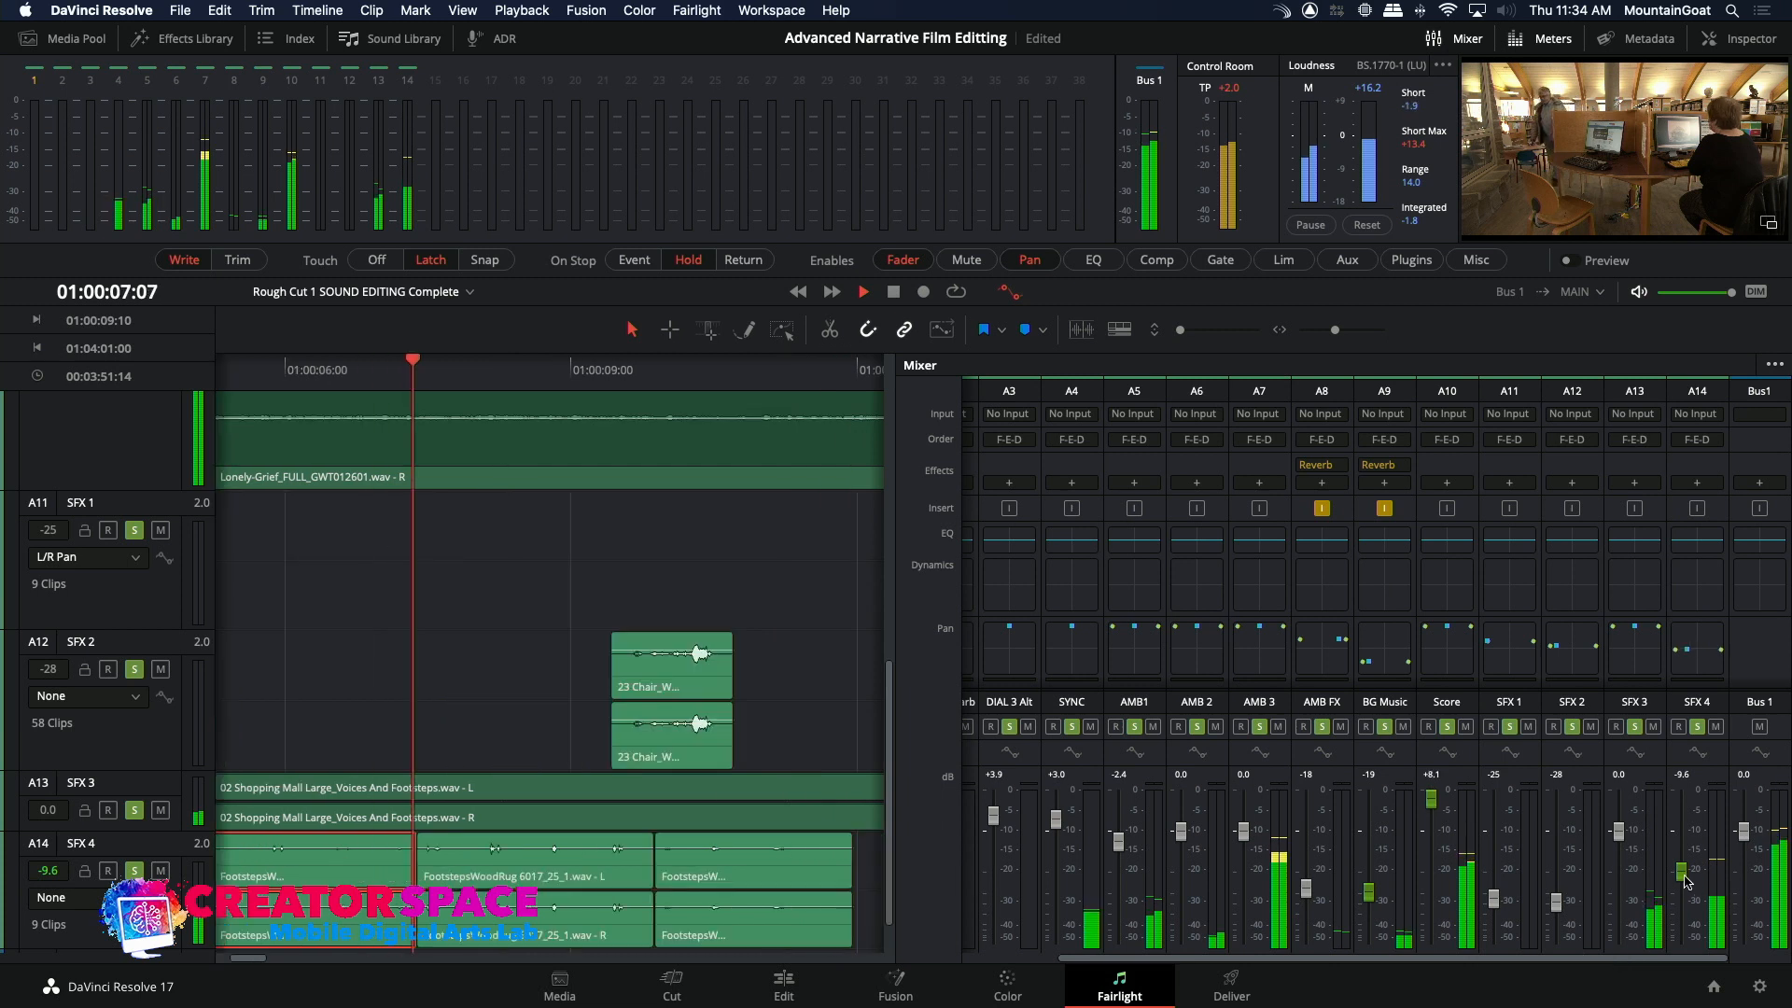
key(space)
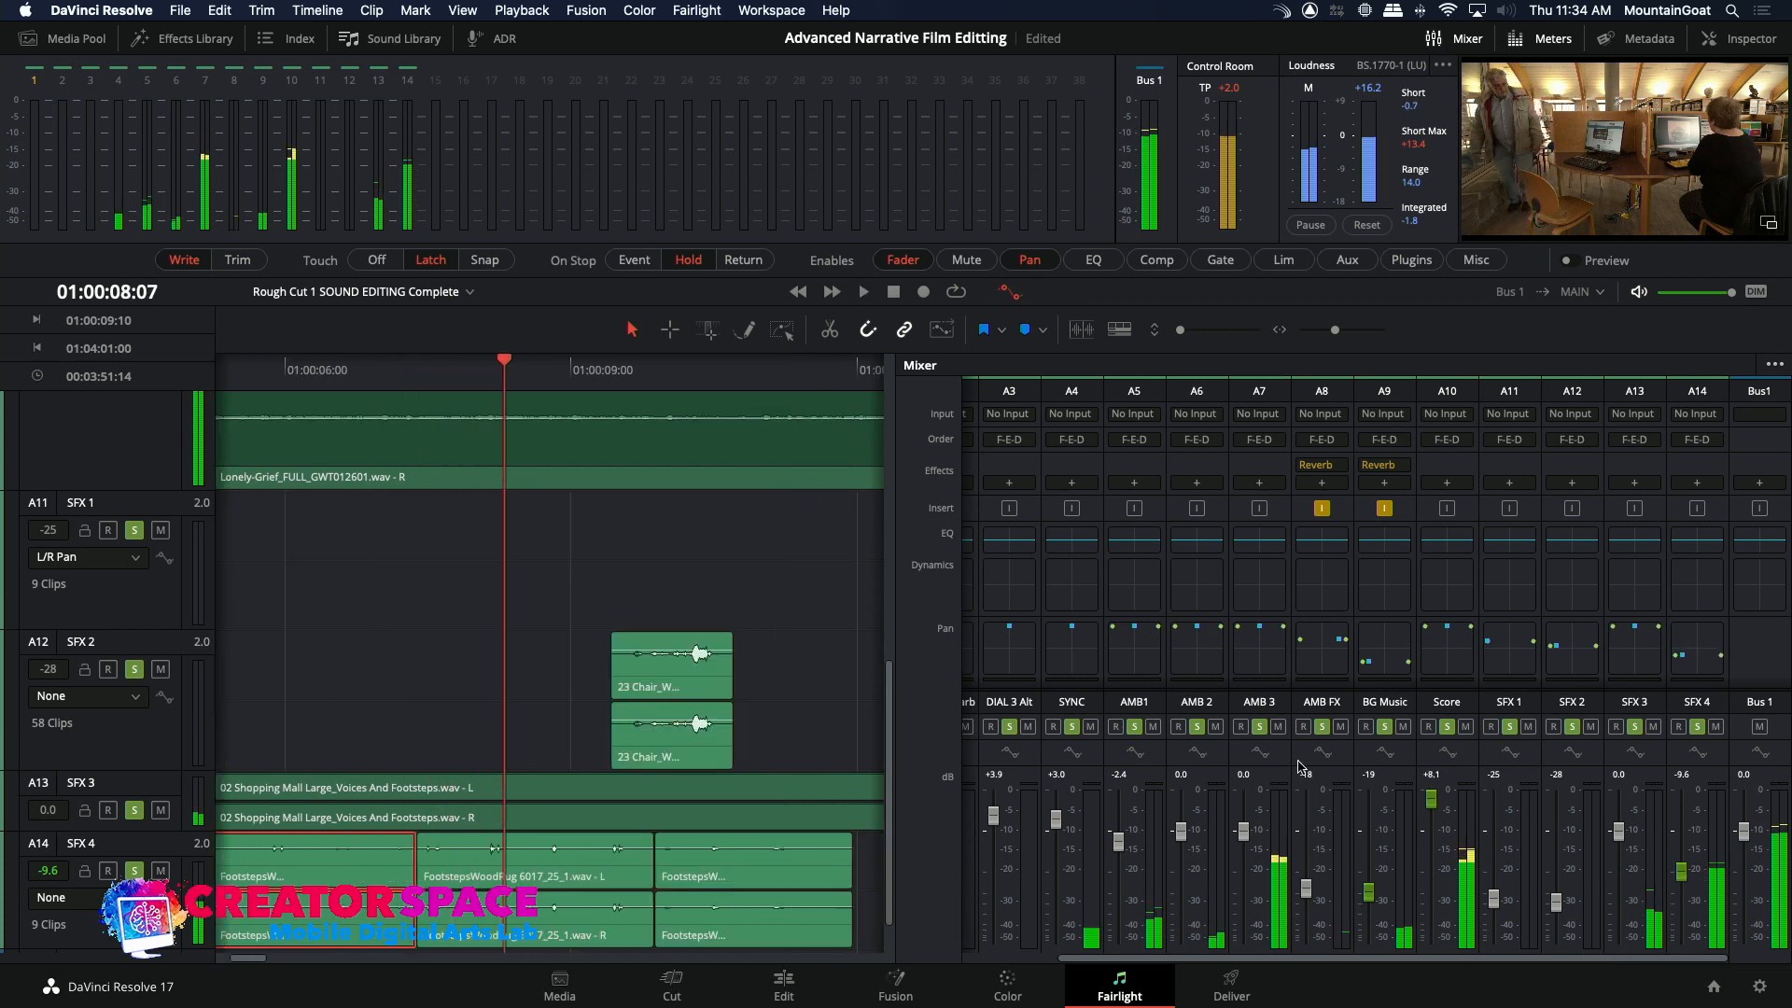
Step: Record a second pan automation pass on SFX 4 from the start to about 01:00:12:10, ending toward the rear left
drag(257, 367, 61, 360)
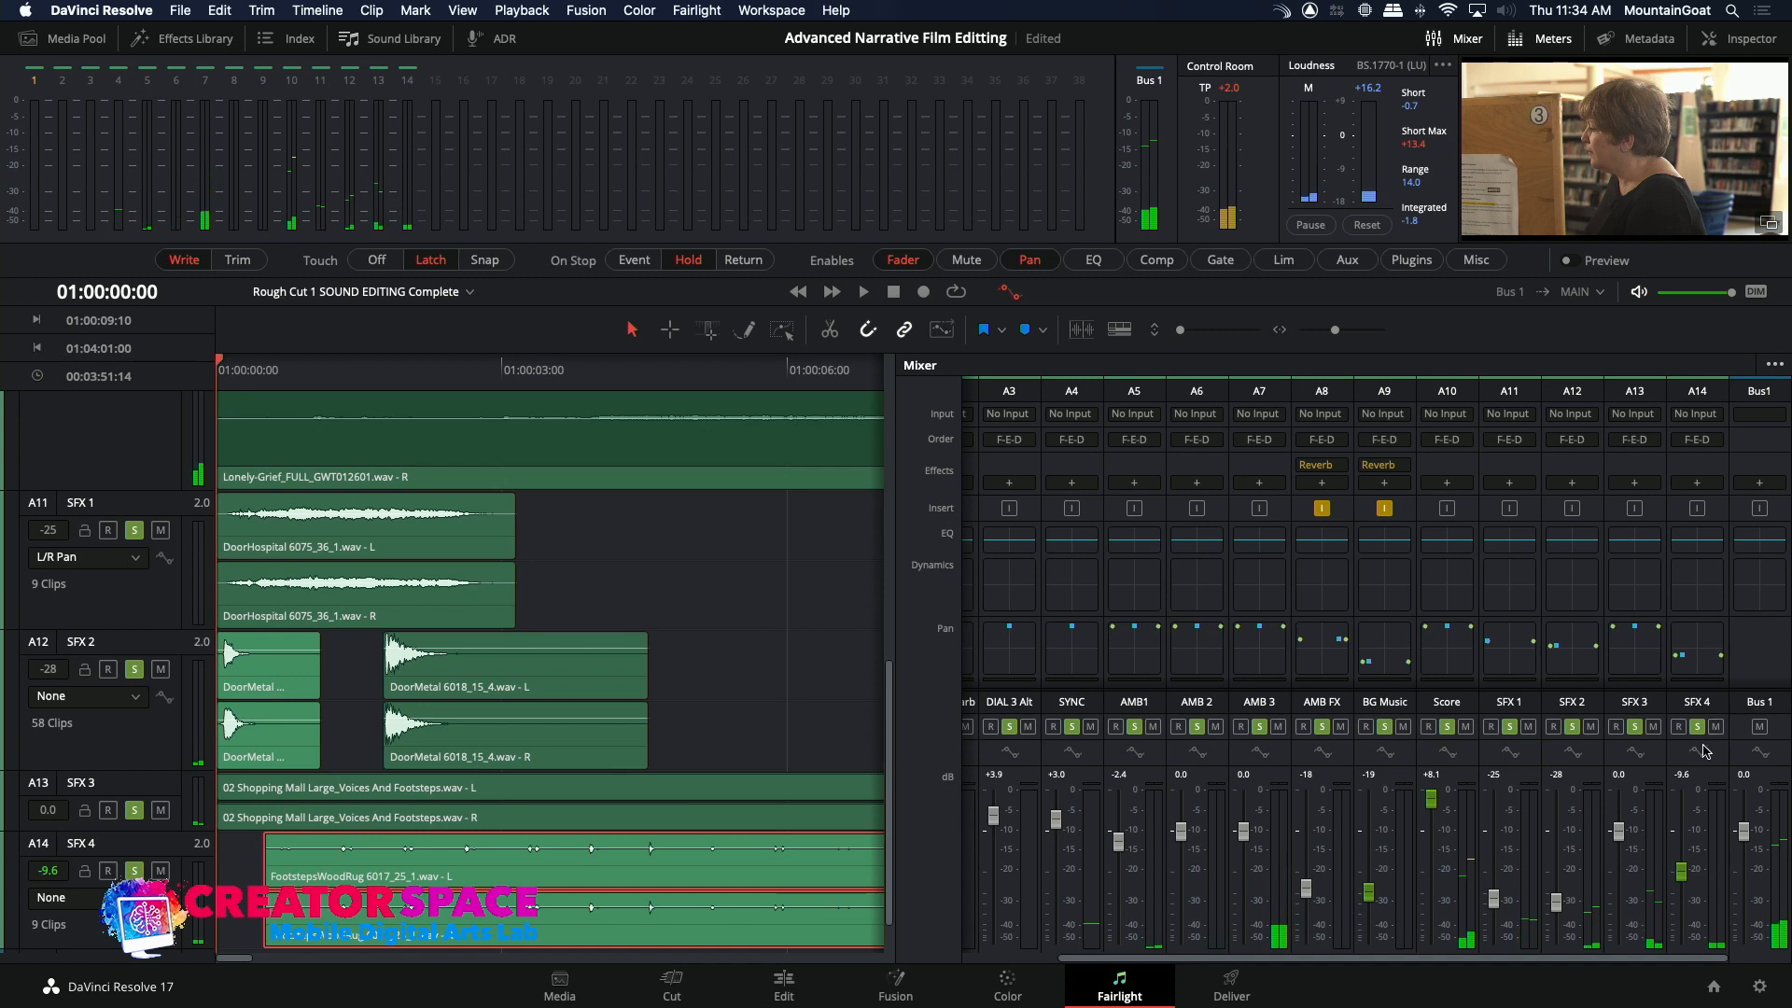
key(space)
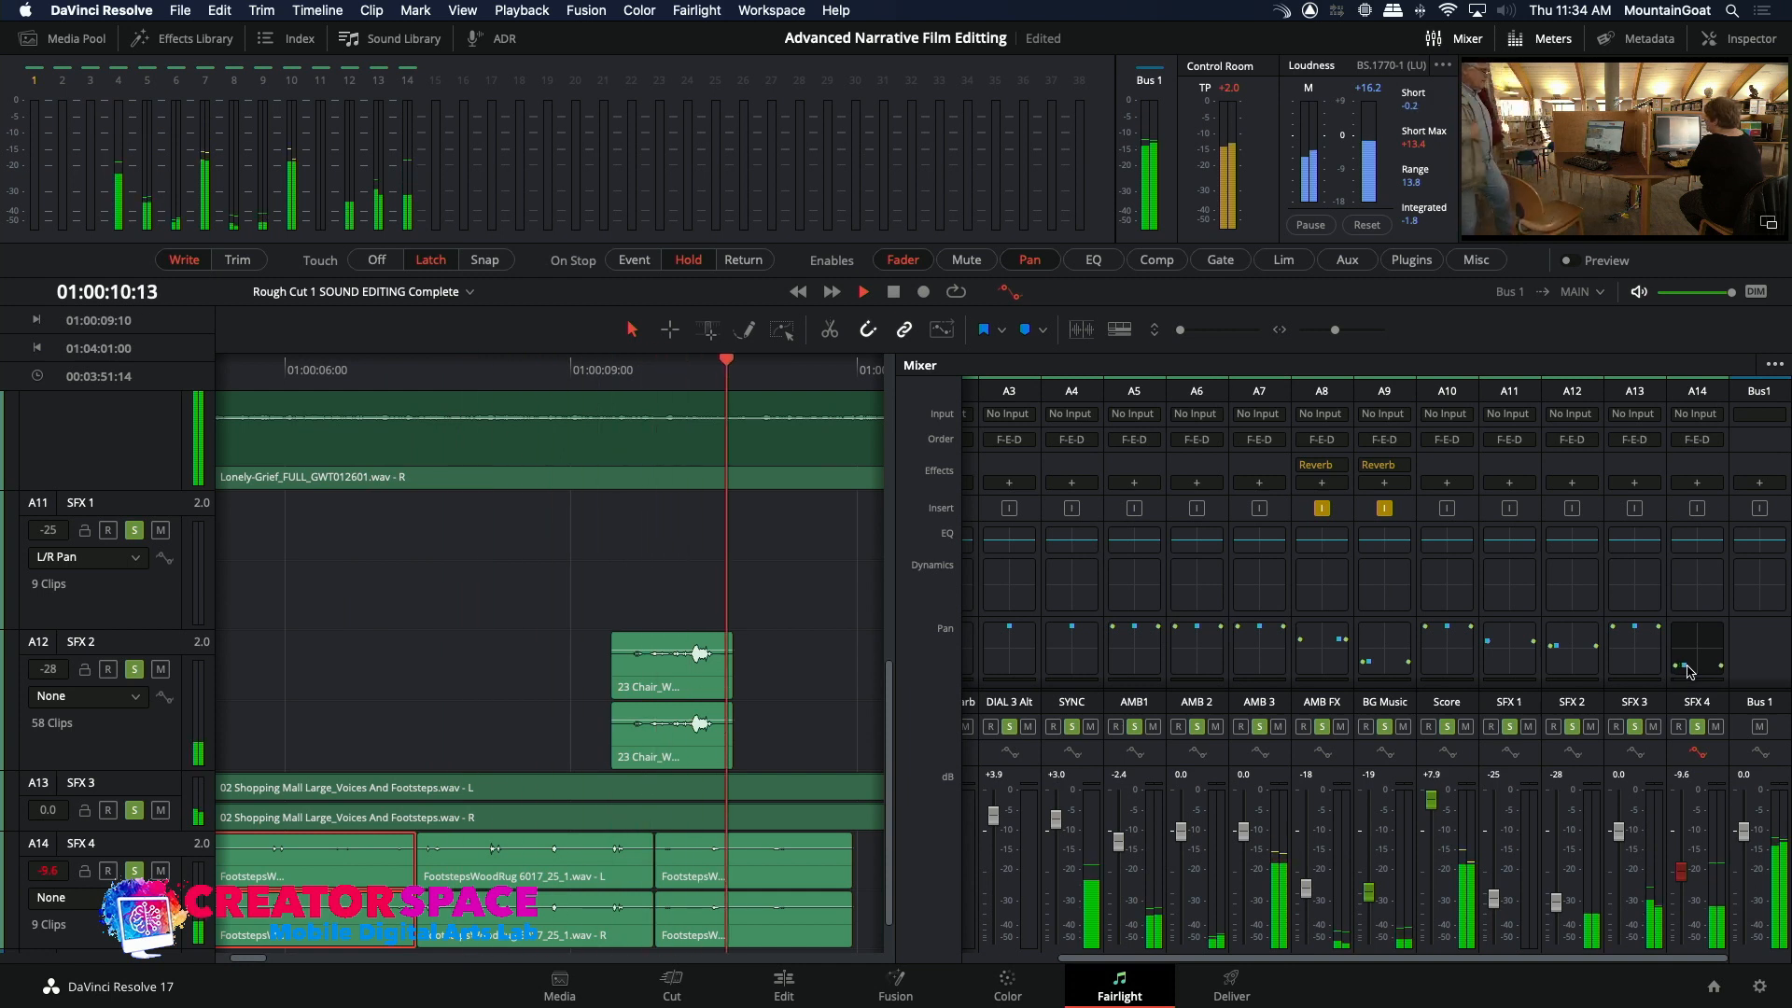
key(space)
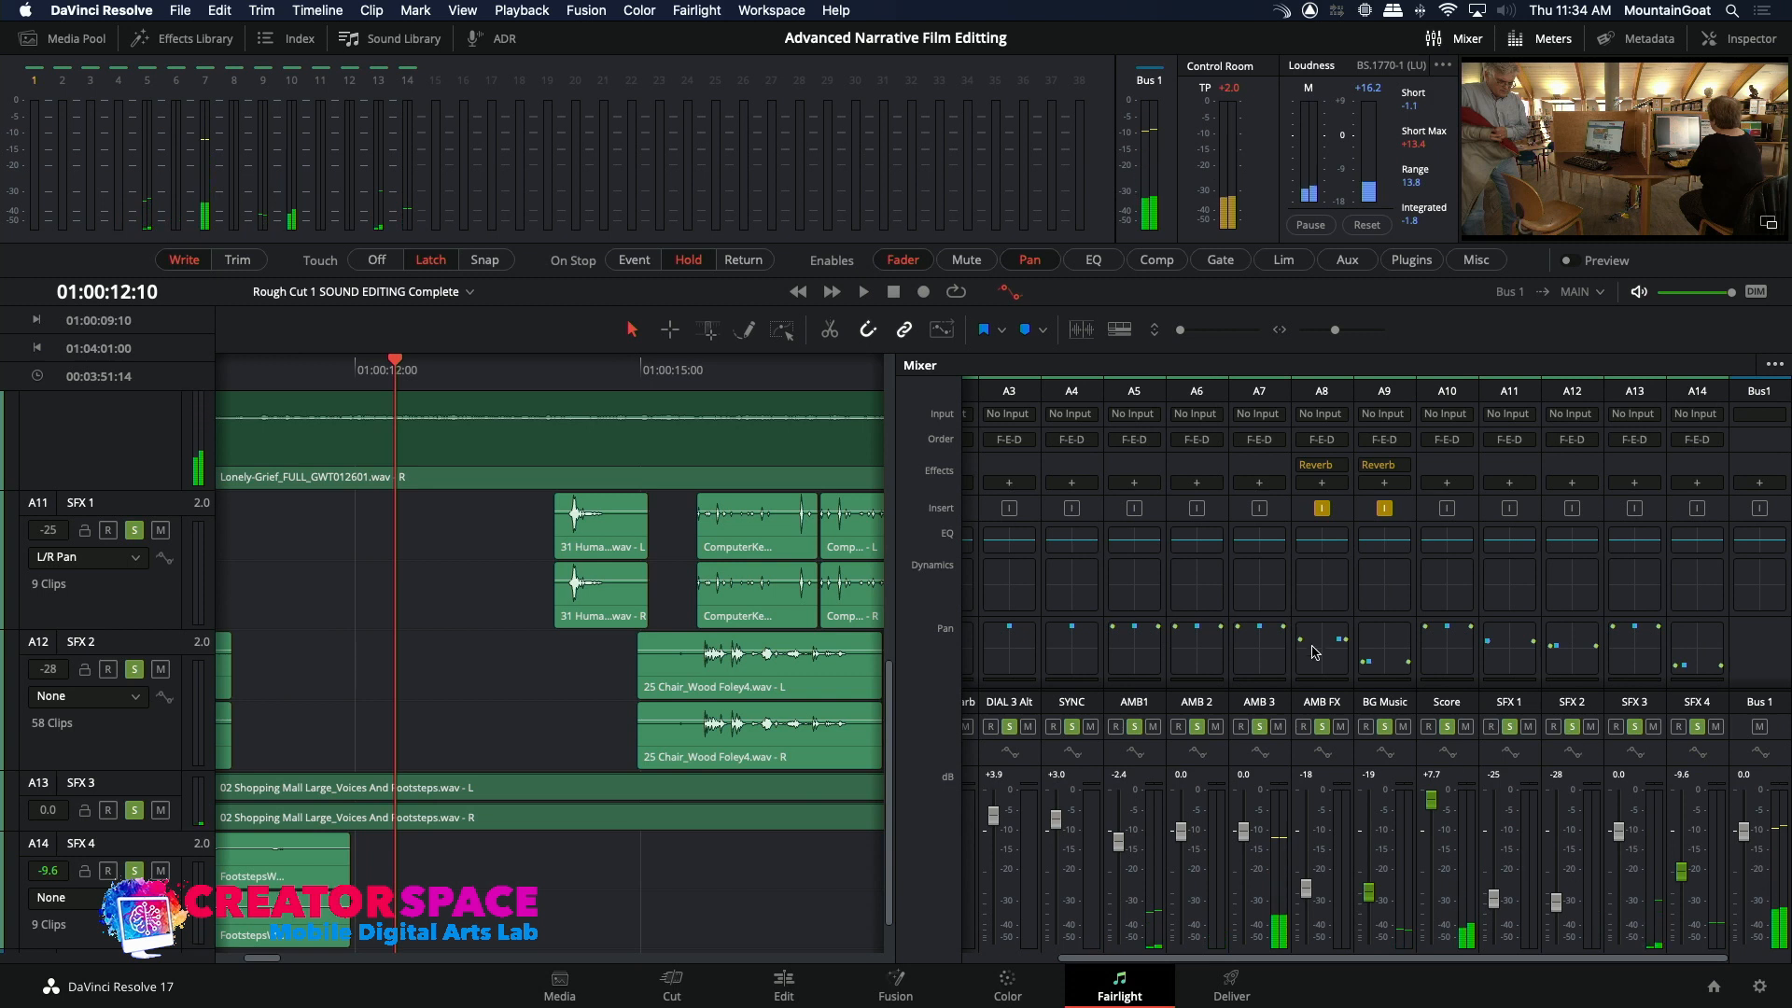
Step: Record SFX 4 fader automation from the timeline start to about 01:00:12:04, lowering the level to -13 dB
drag(1337, 336, 1328, 338)
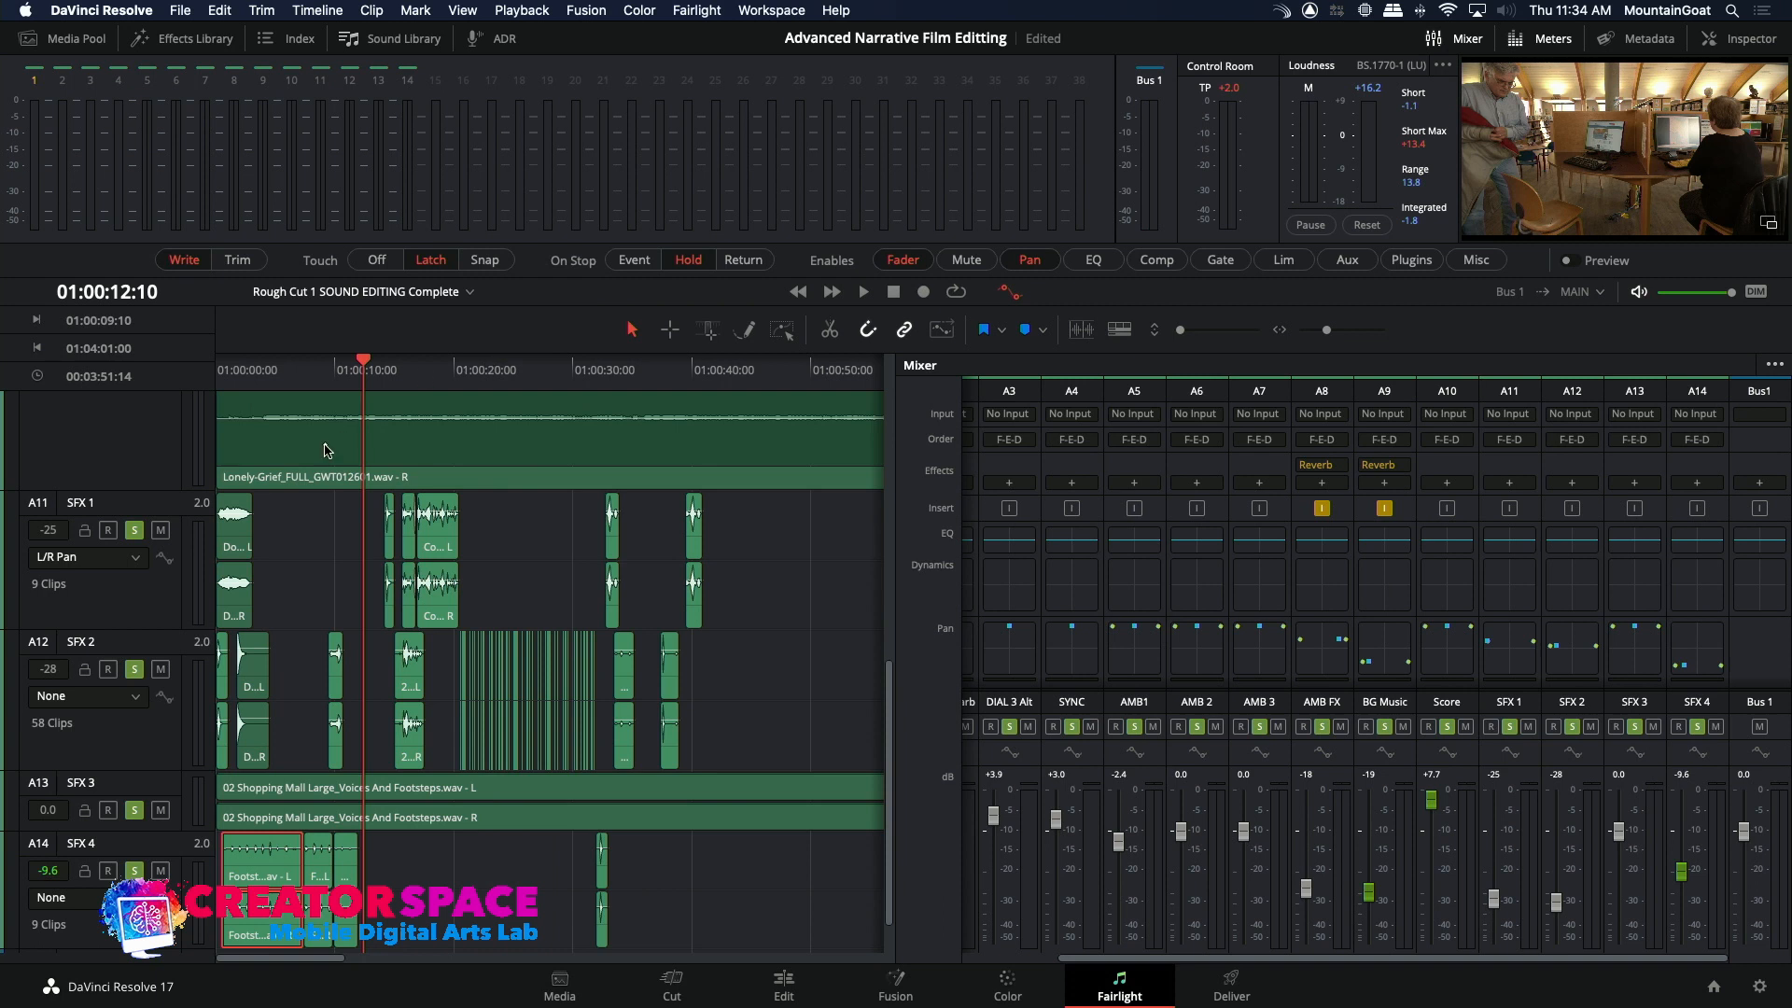
key(Home)
key(space)
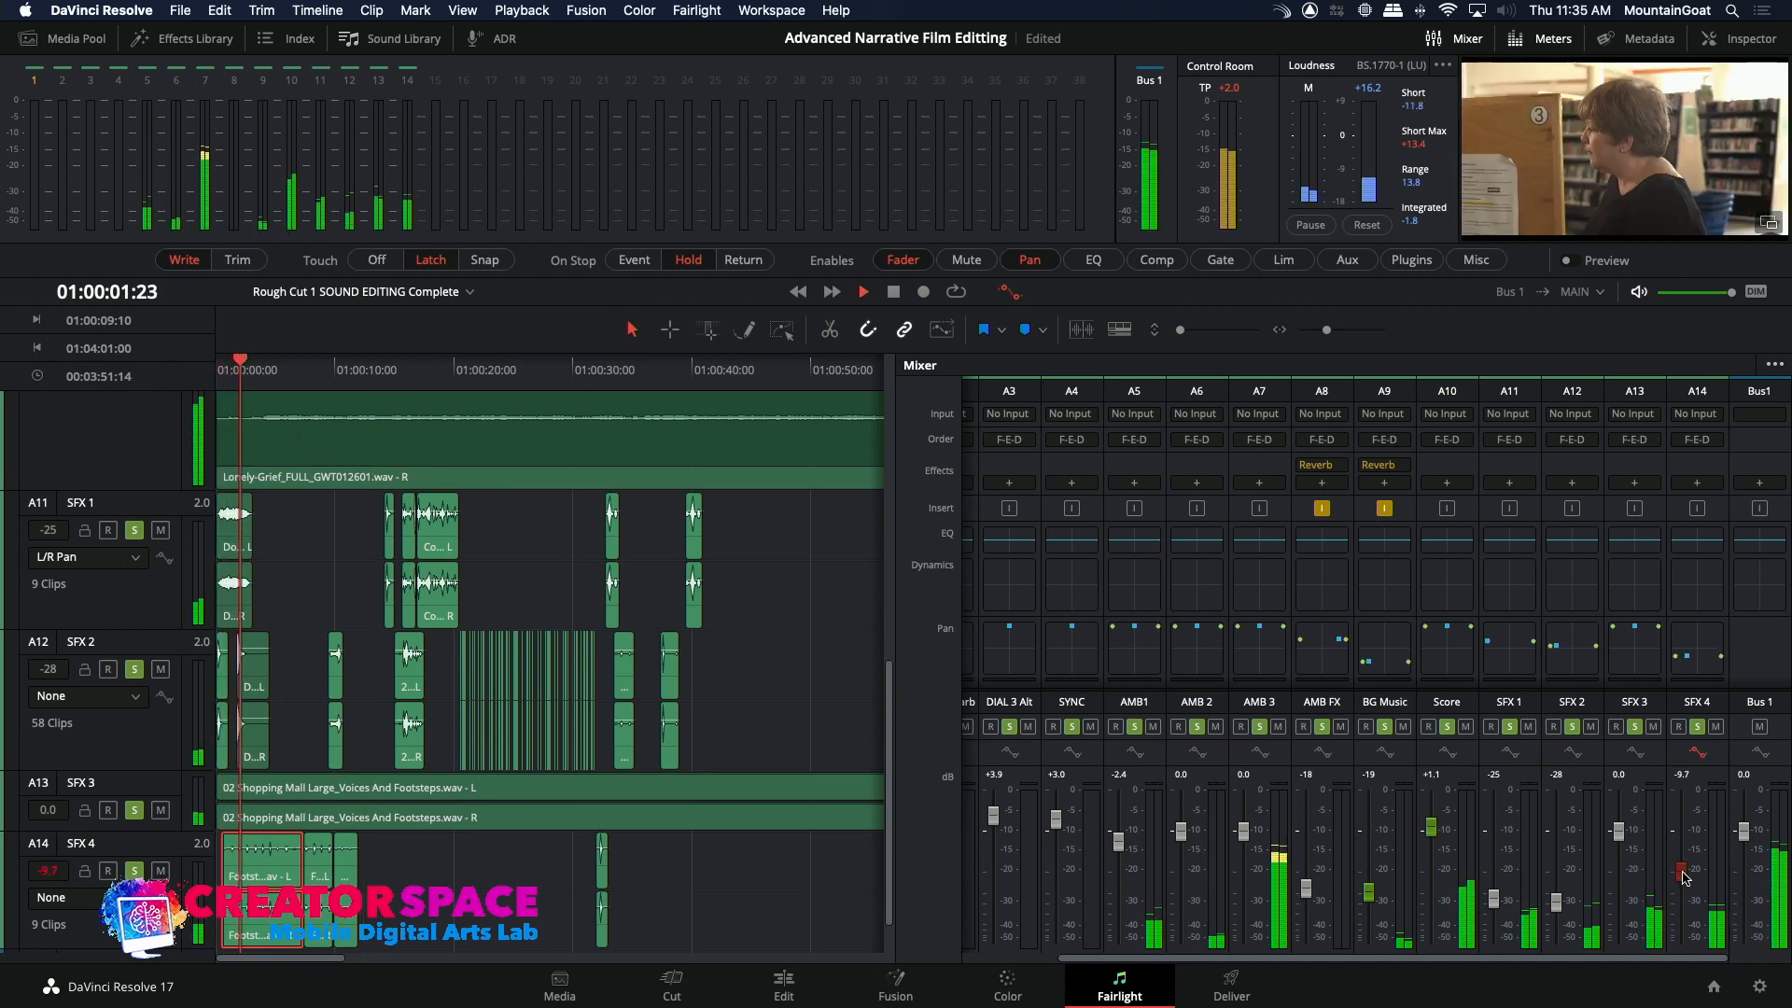
mouse_move(1683, 881)
mouse_down()
mouse_move(1688, 901)
mouse_move(1687, 883)
mouse_up()
key(space)
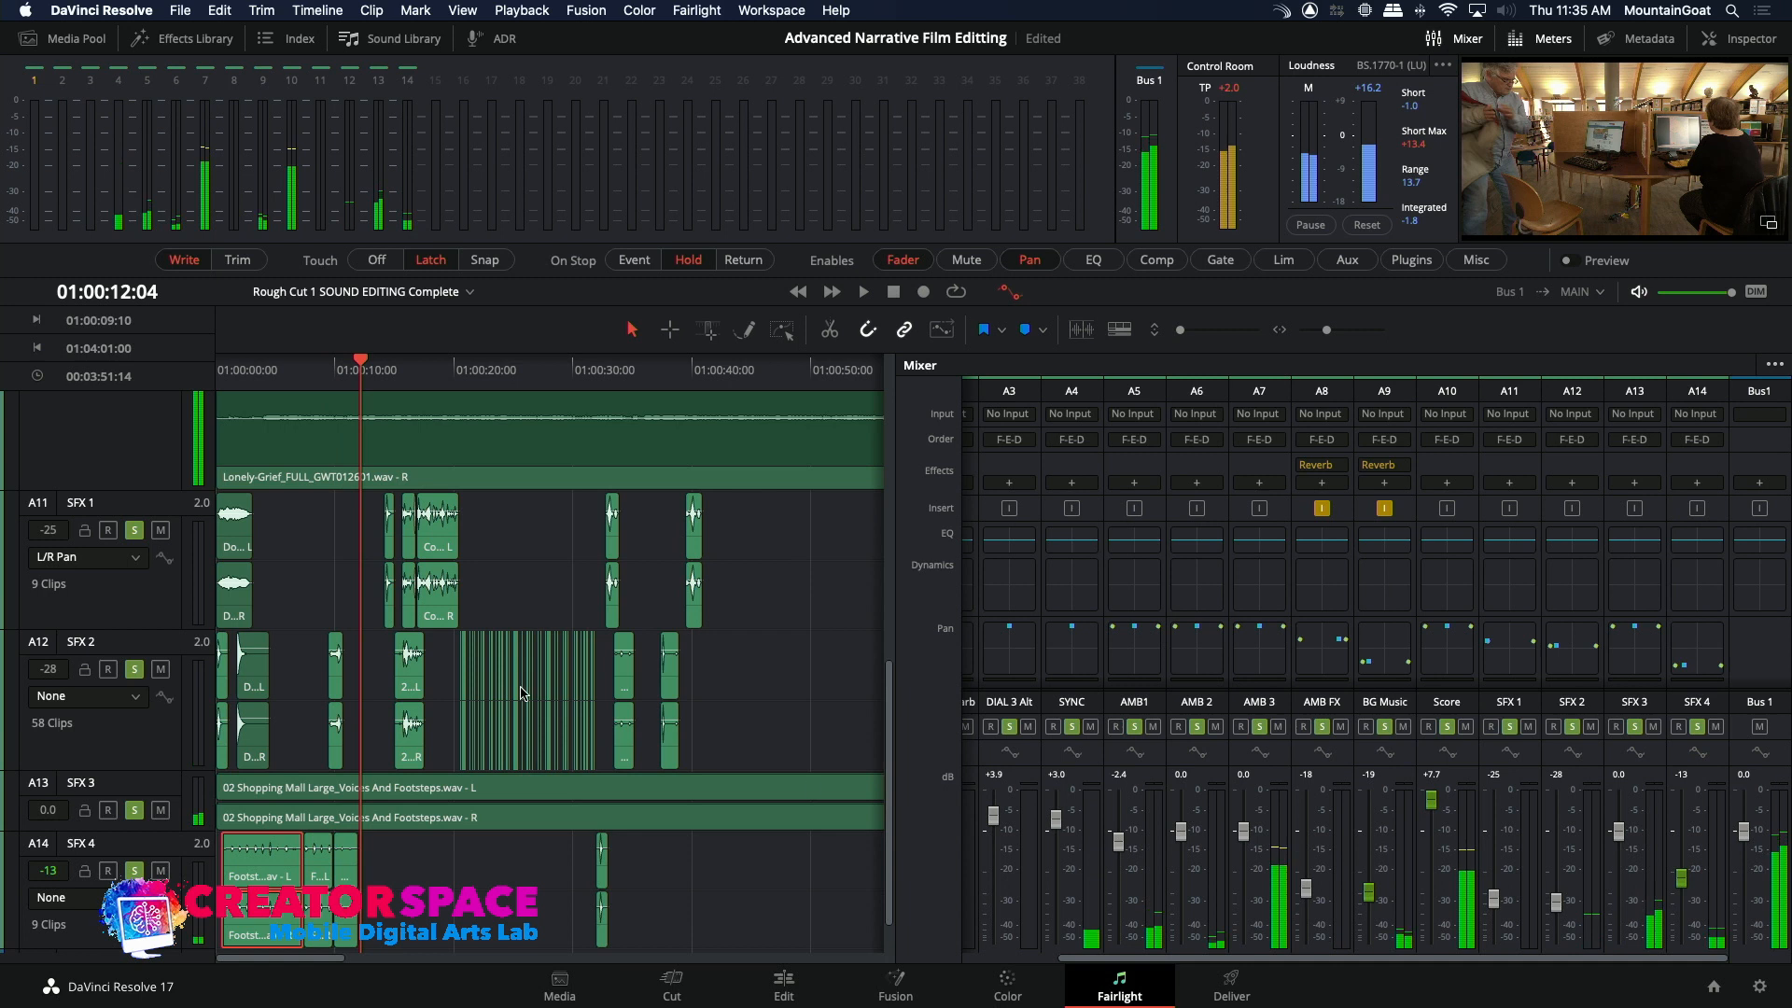
Step: Re-record SFX 4 fader automation from the timeline start, beginning at about -33 dB and reaching -19 dB by about 01:00:12:12
drag(229, 373, 217, 373)
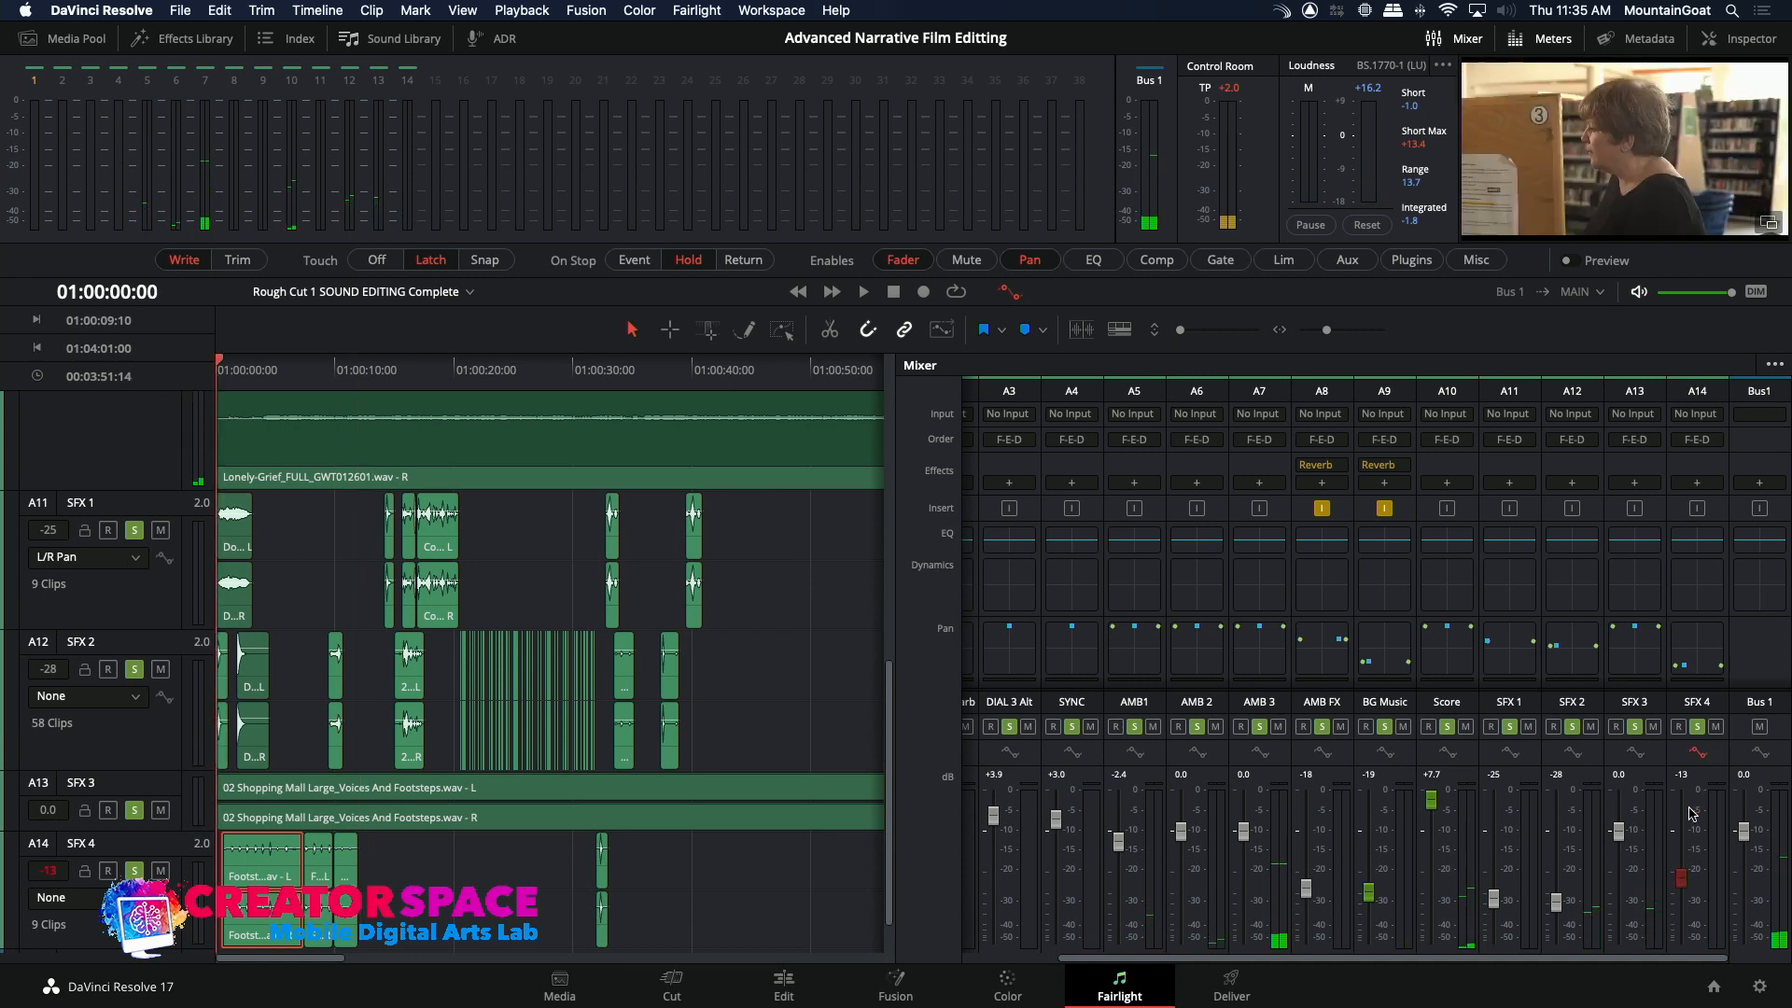
drag(1676, 894, 1680, 919)
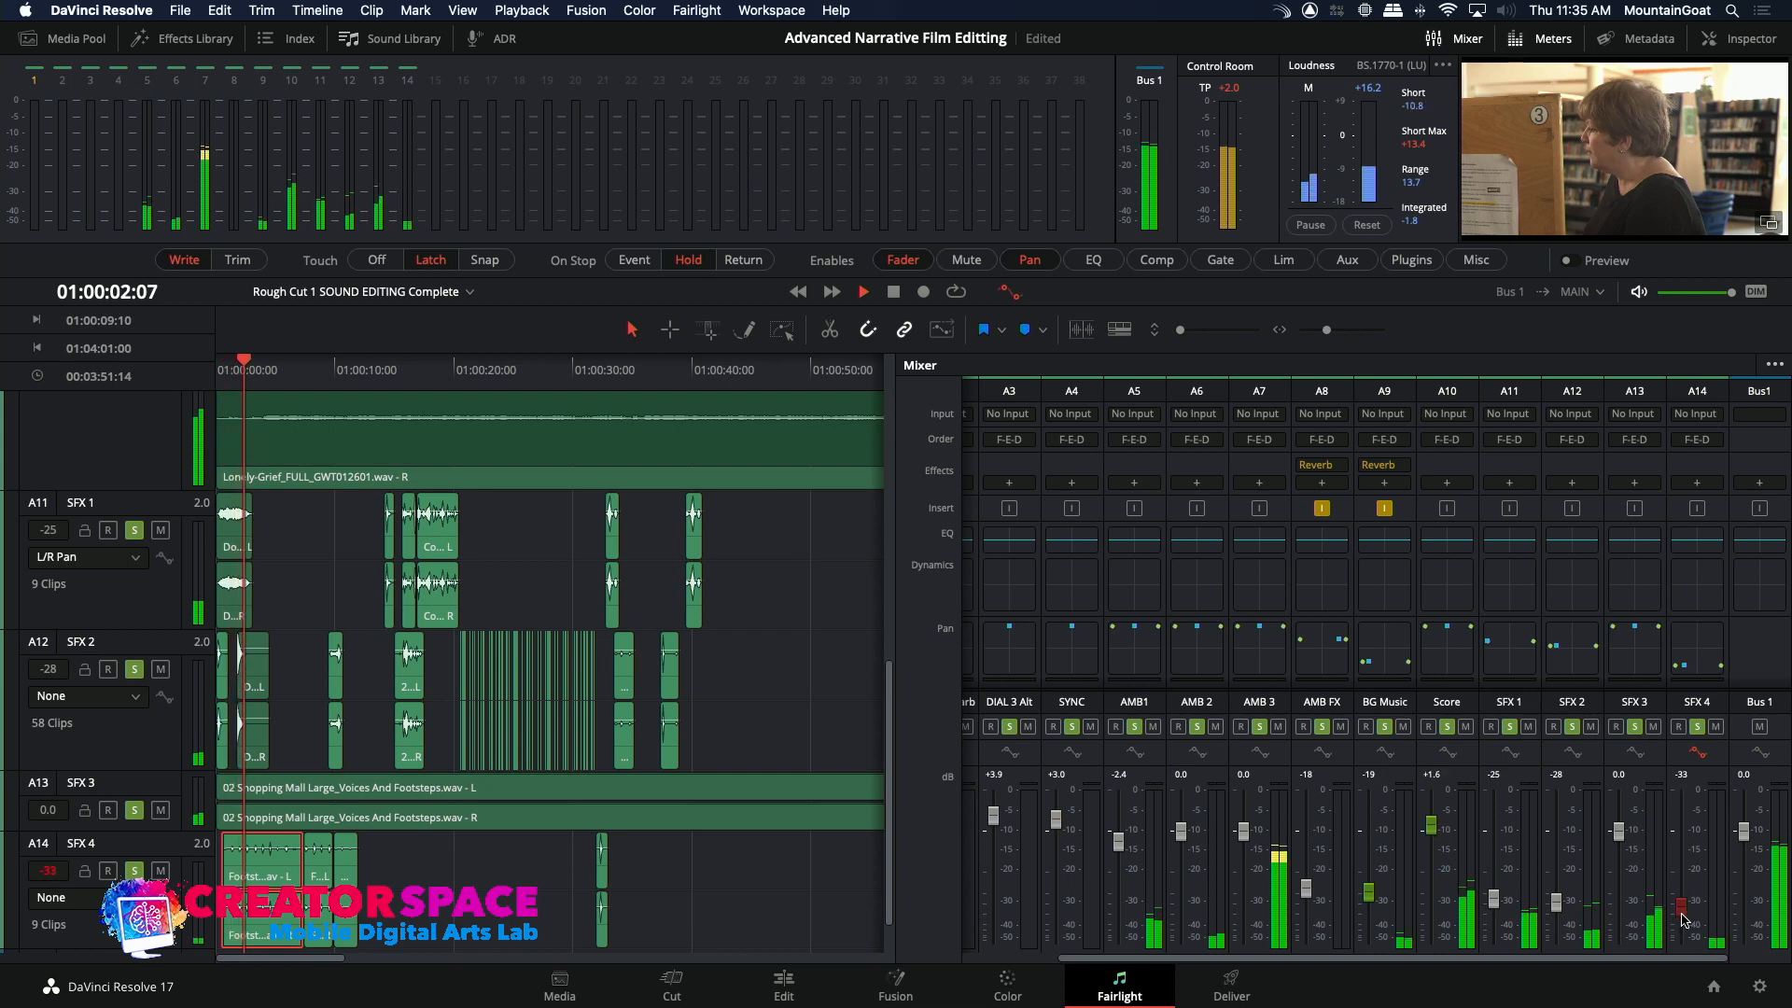
key(Home)
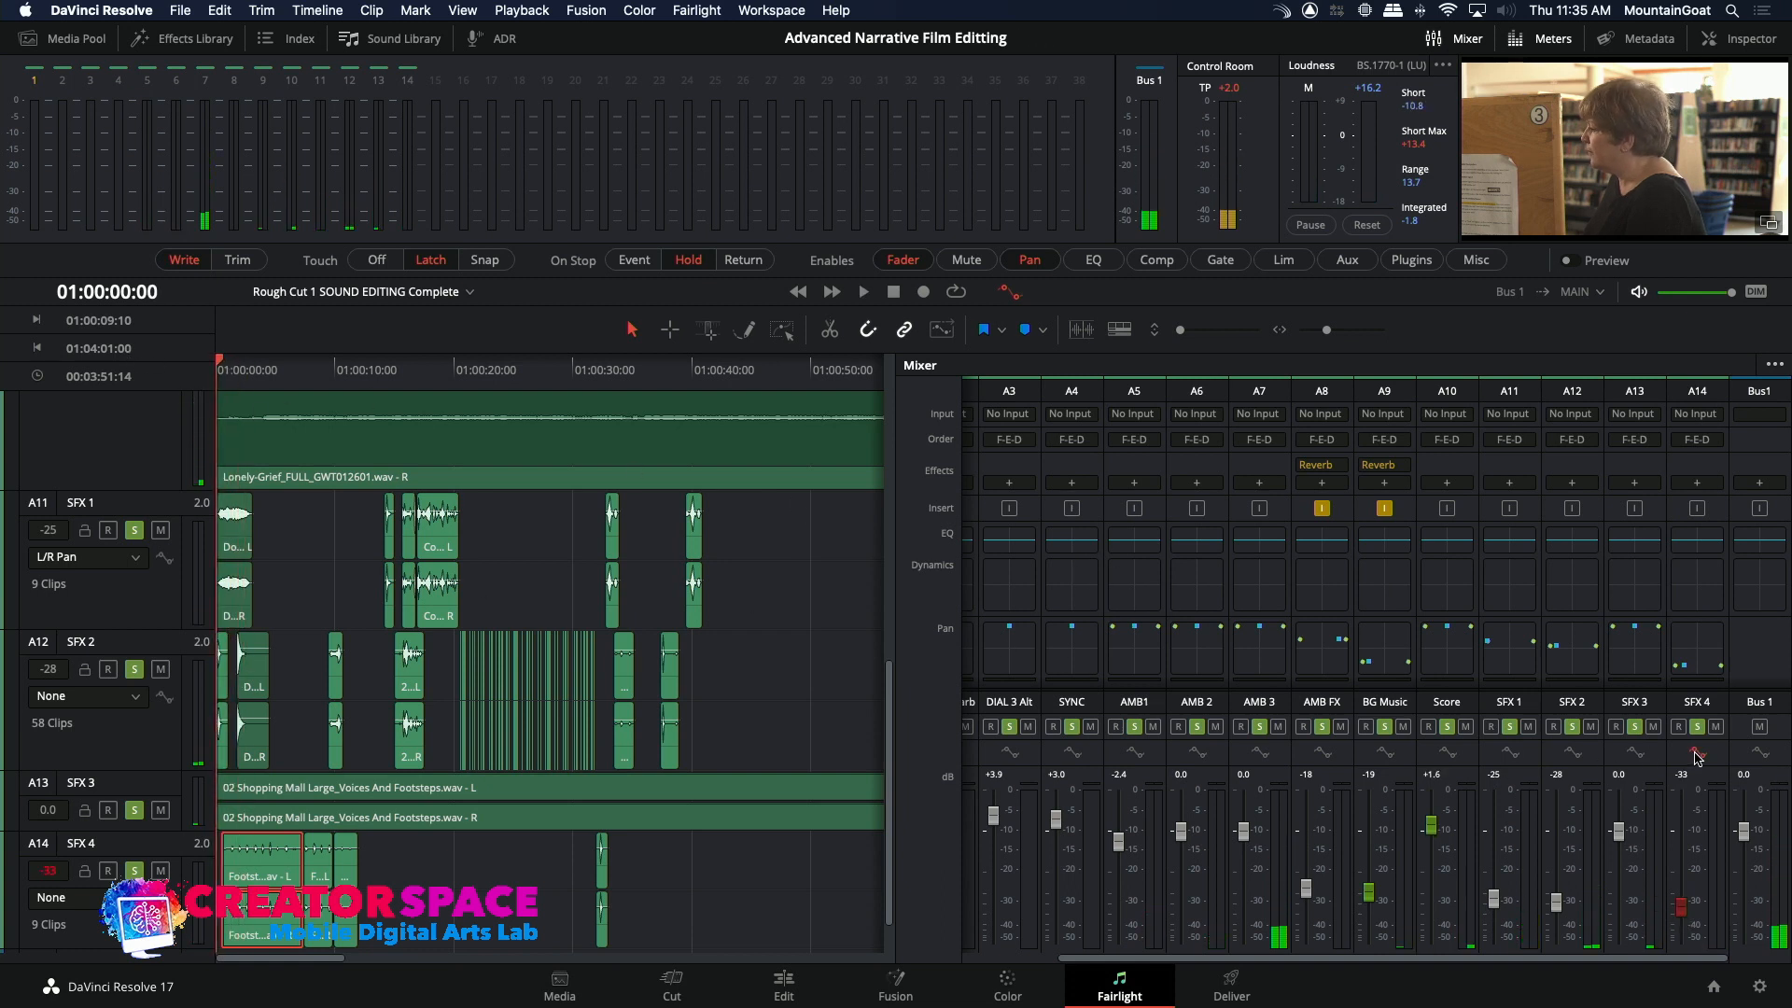
mouse_move(1681, 911)
mouse_down()
mouse_move(1681, 875)
mouse_move(1680, 892)
mouse_up()
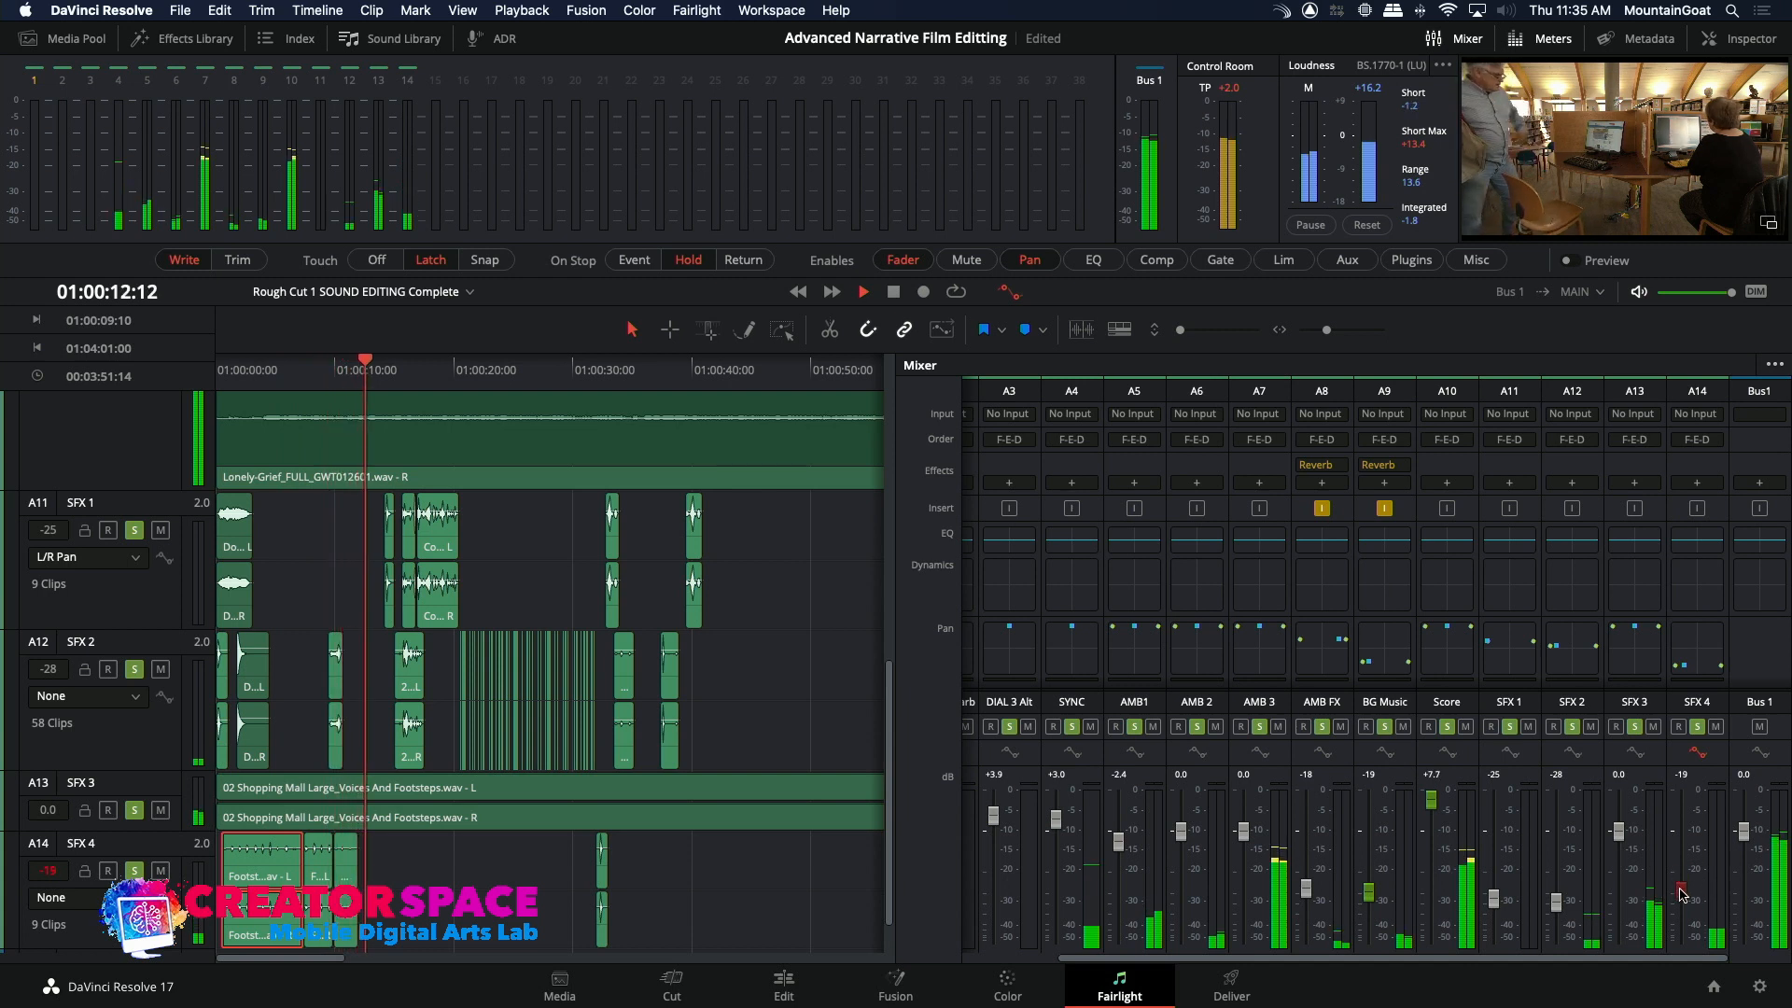
key(space)
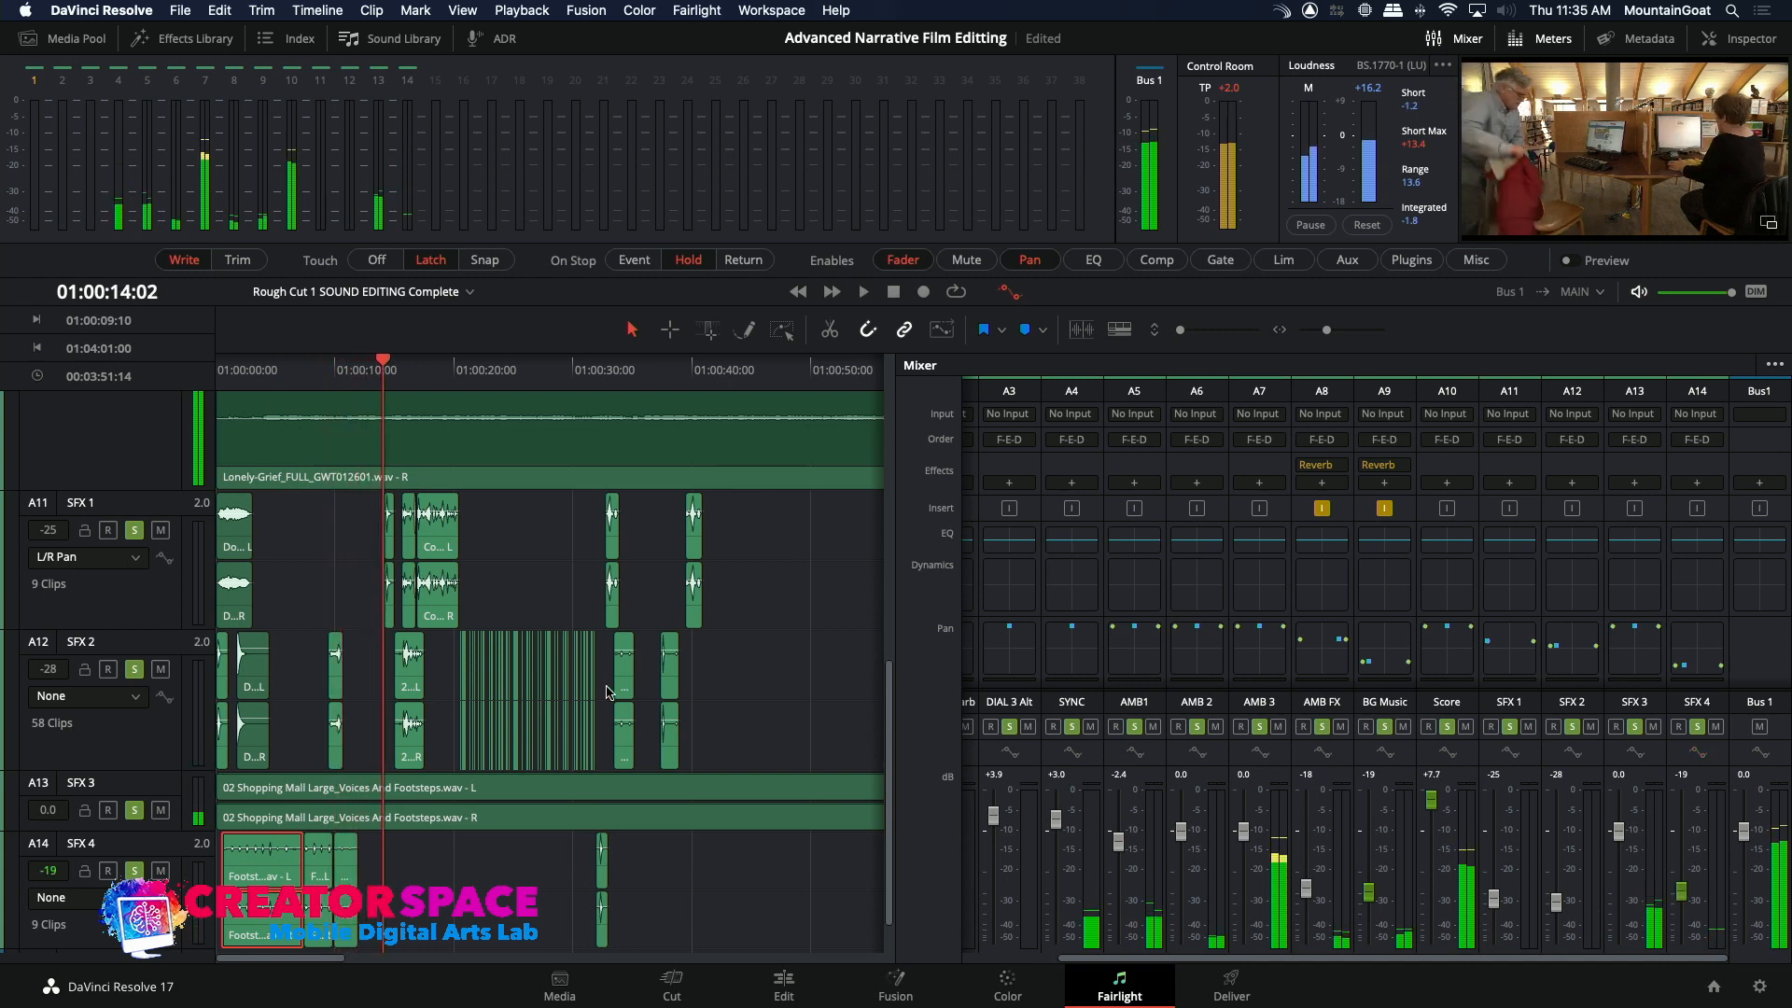
Step: Play back from about 01:00:09:10 to check the recorded footstep levels on SFX 4
click(327, 374)
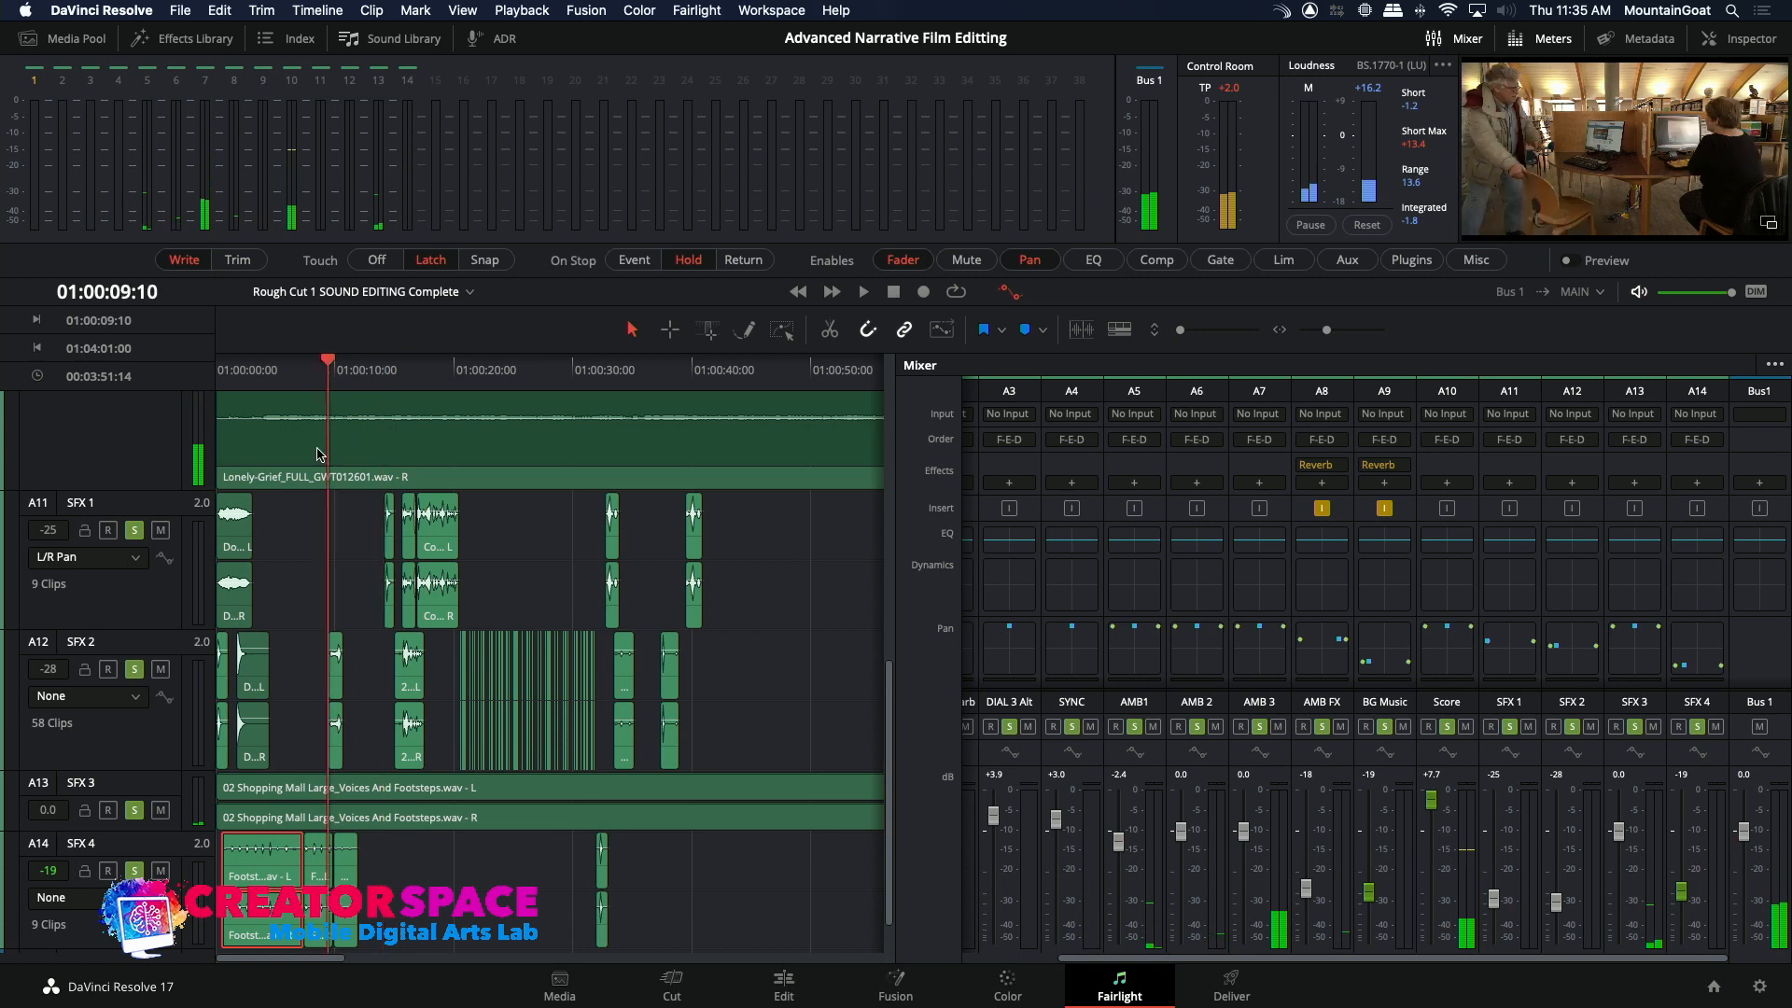
key(space)
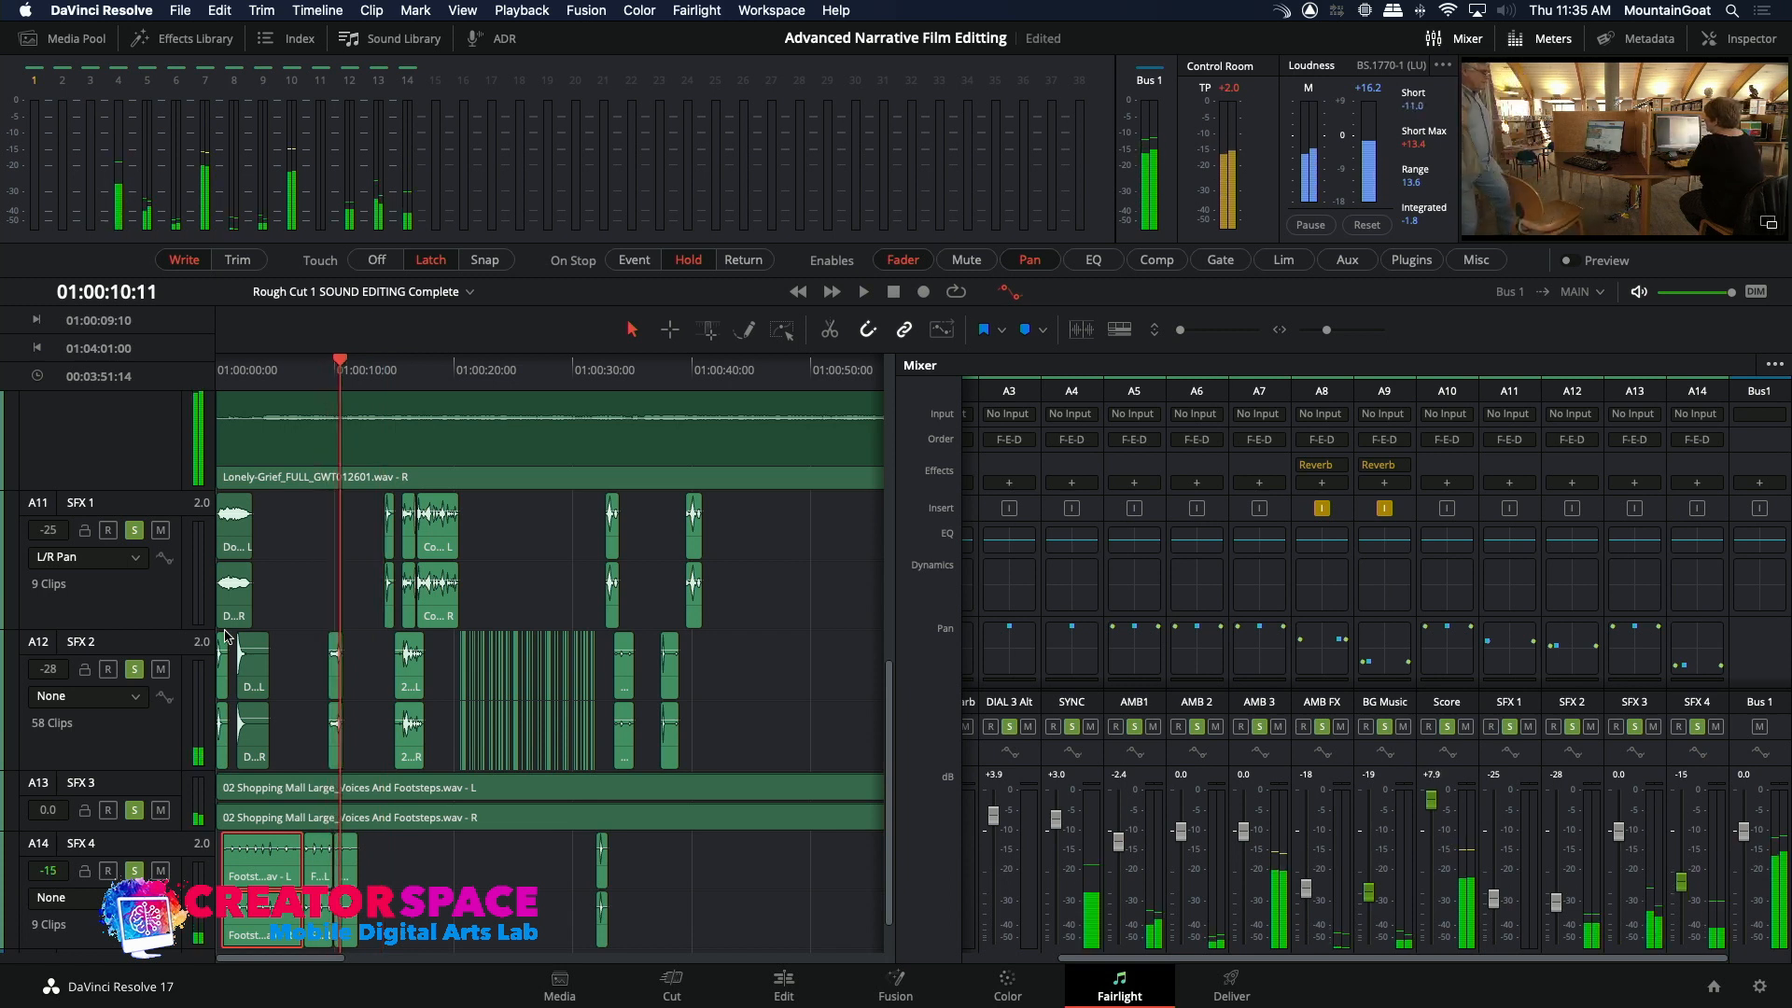
click(328, 372)
key(space)
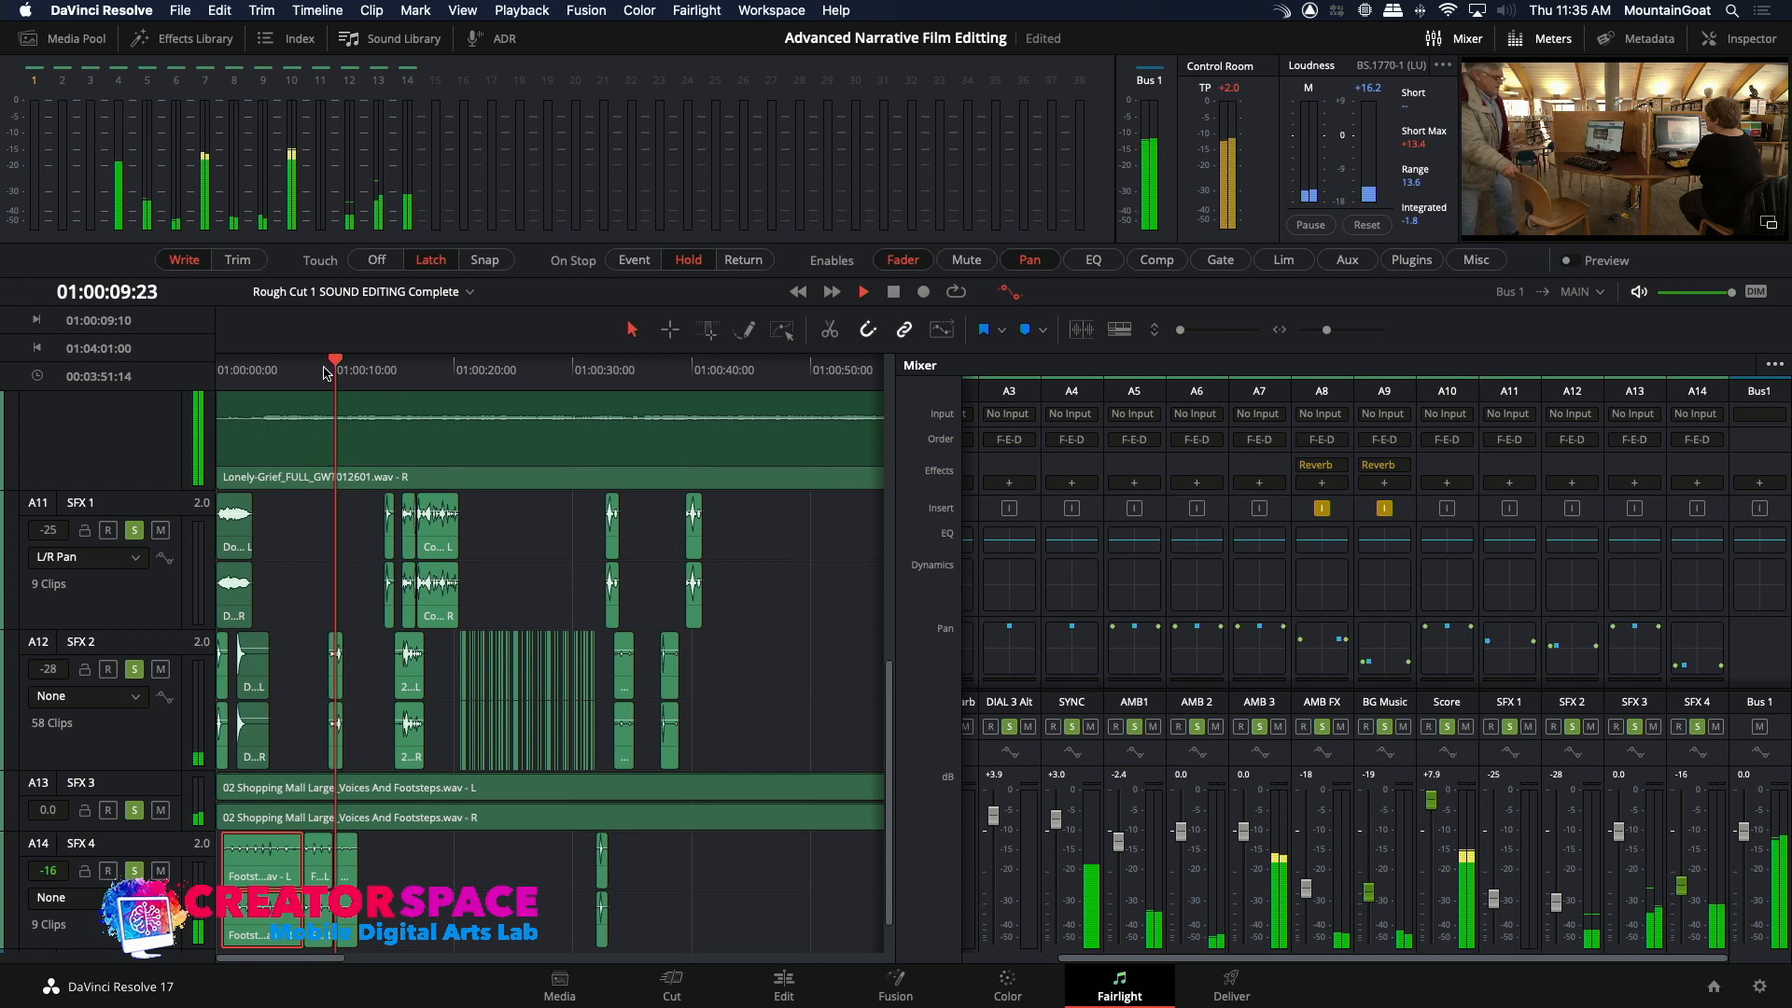
Step: Replay the mix from about 01:00:09 to 01:00:20:08 to check how the sound effects play together
key(space)
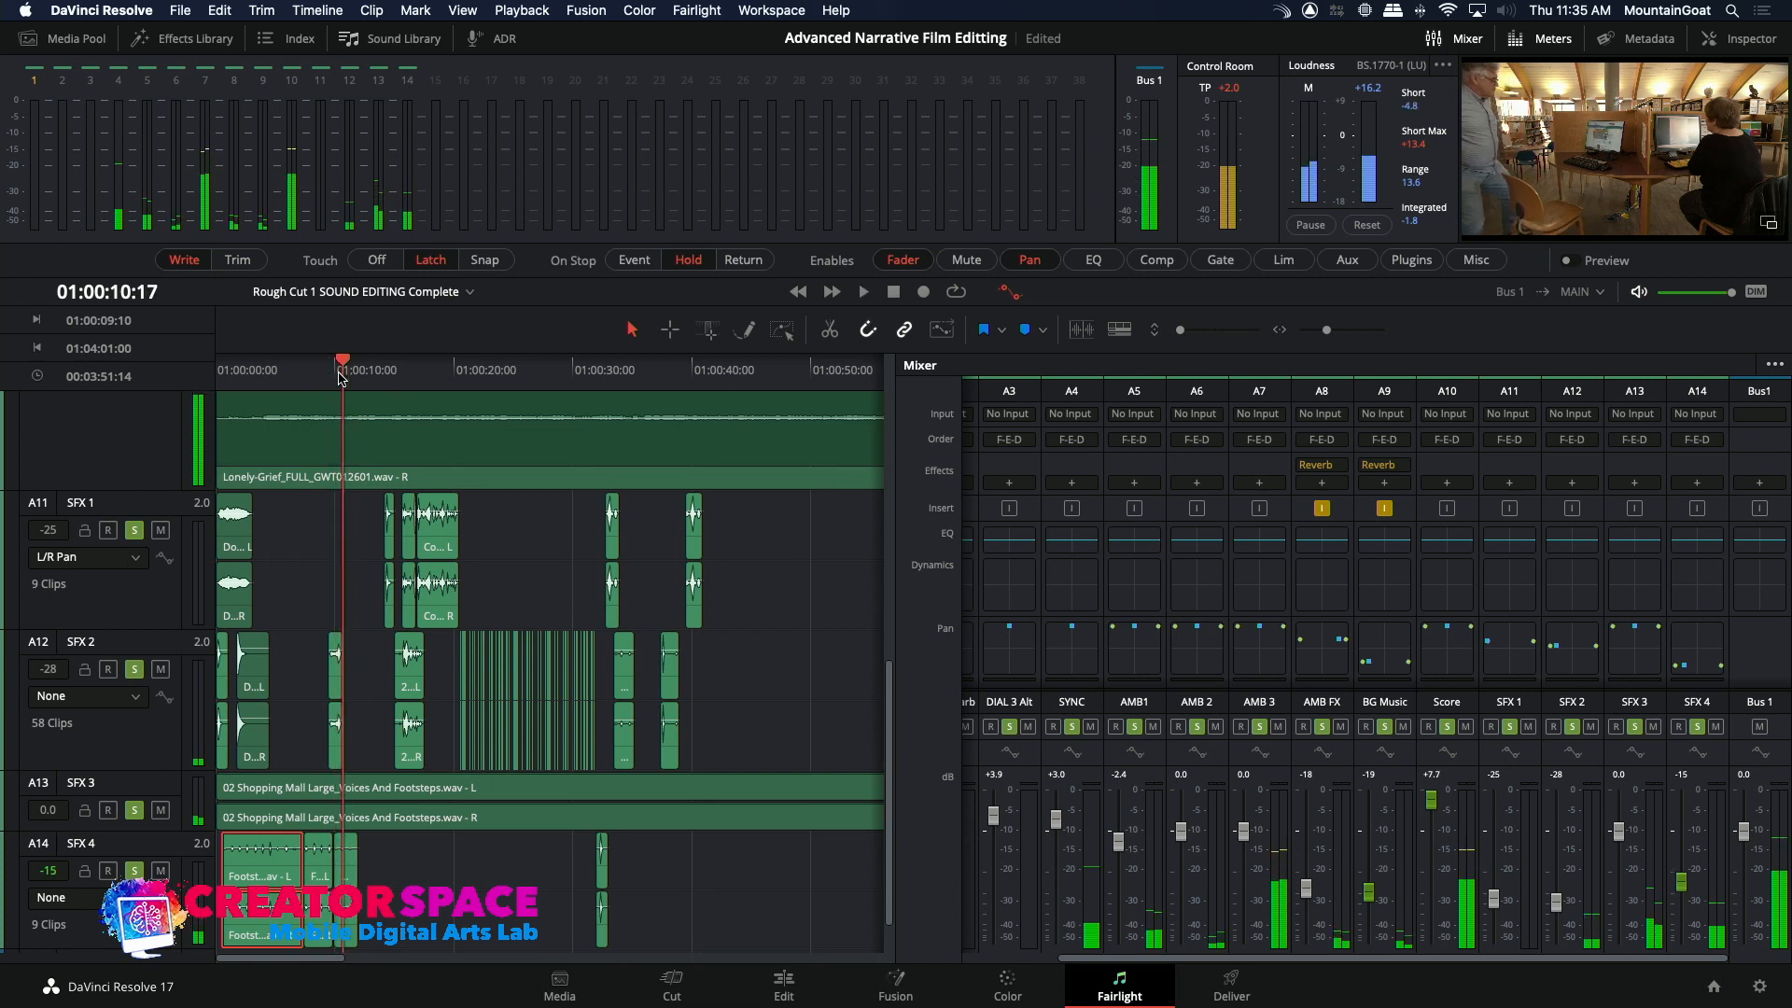
drag(340, 376, 326, 375)
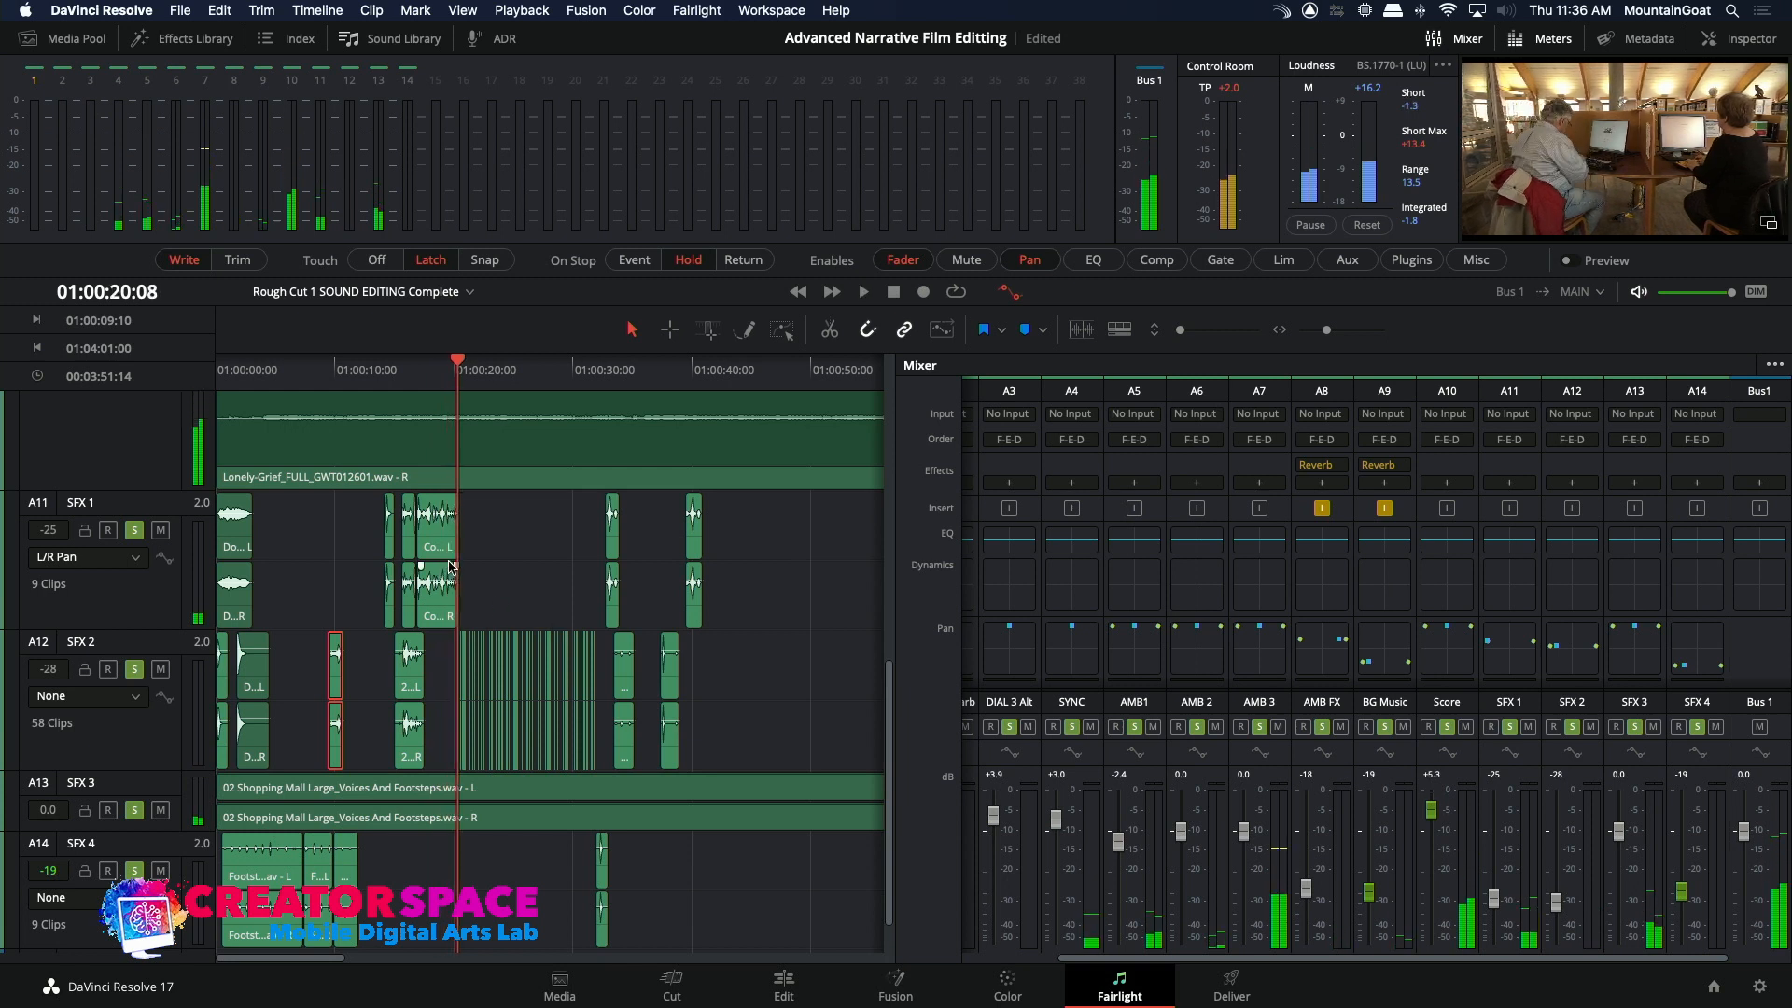
Step: Record SFX 1 pan automation from 01:00:14:00 to about 01:00:25:15, moving the sound from the left to the centre
drag(414, 372, 377, 364)
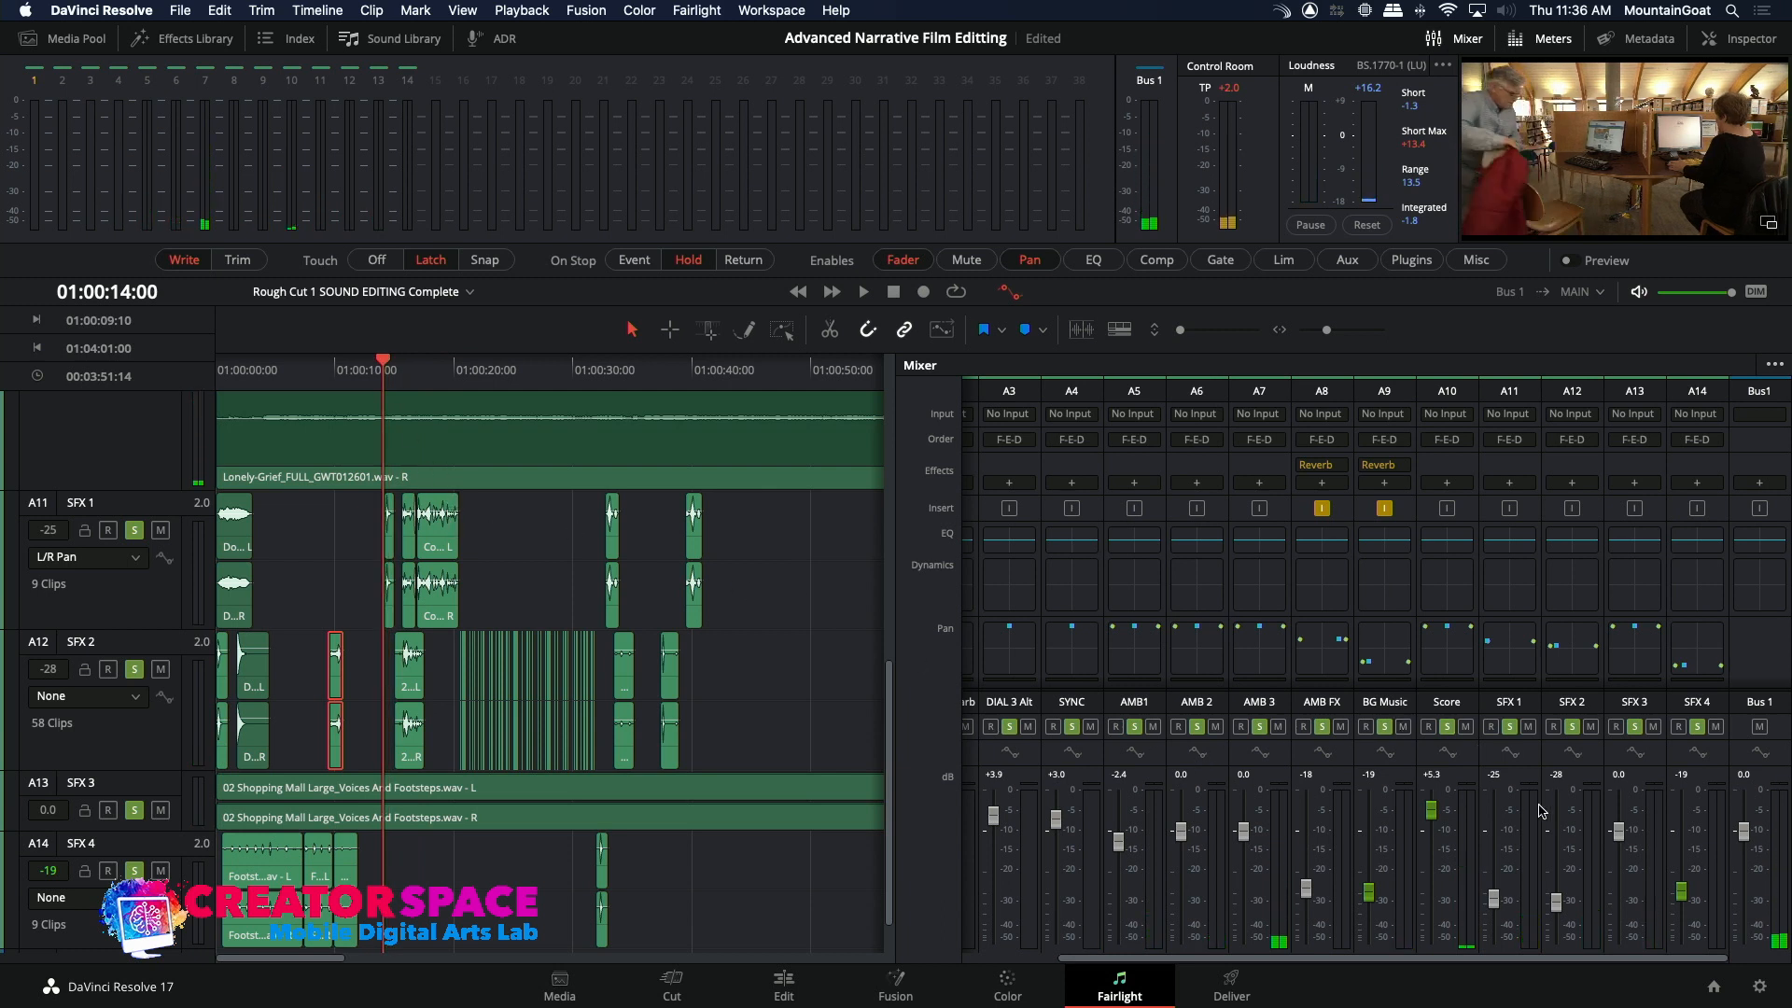
click(1513, 753)
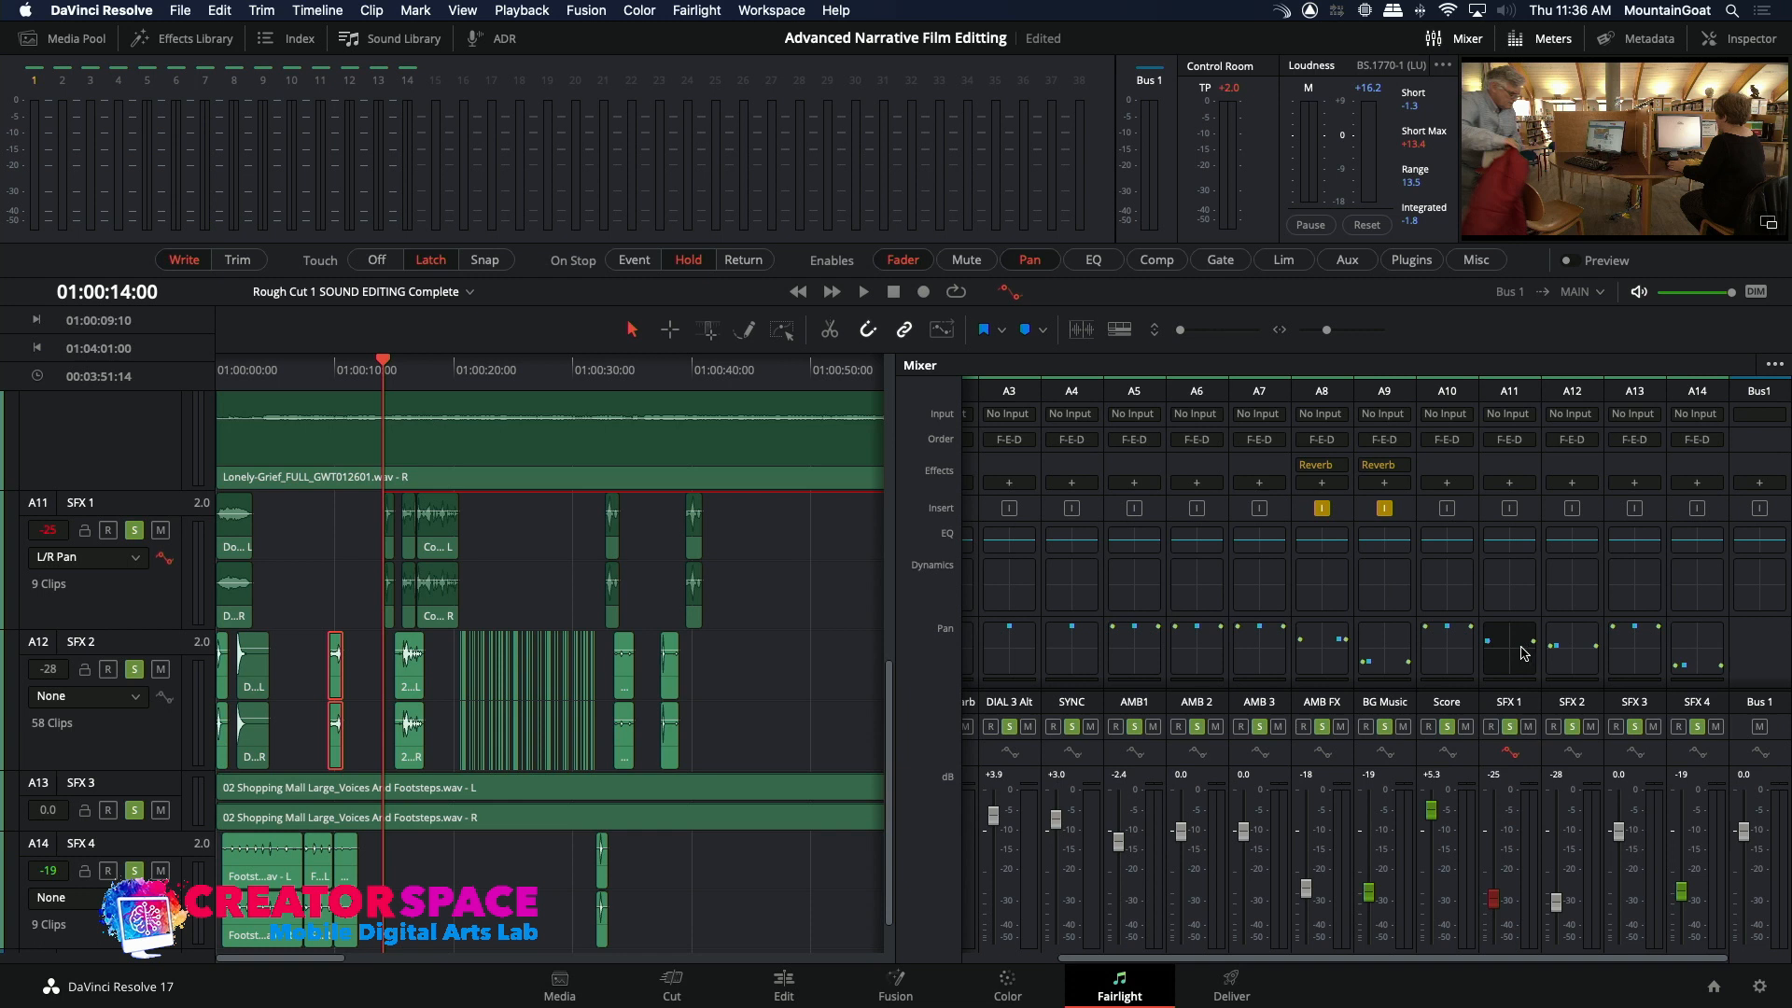
key(space)
drag(1491, 642, 1514, 645)
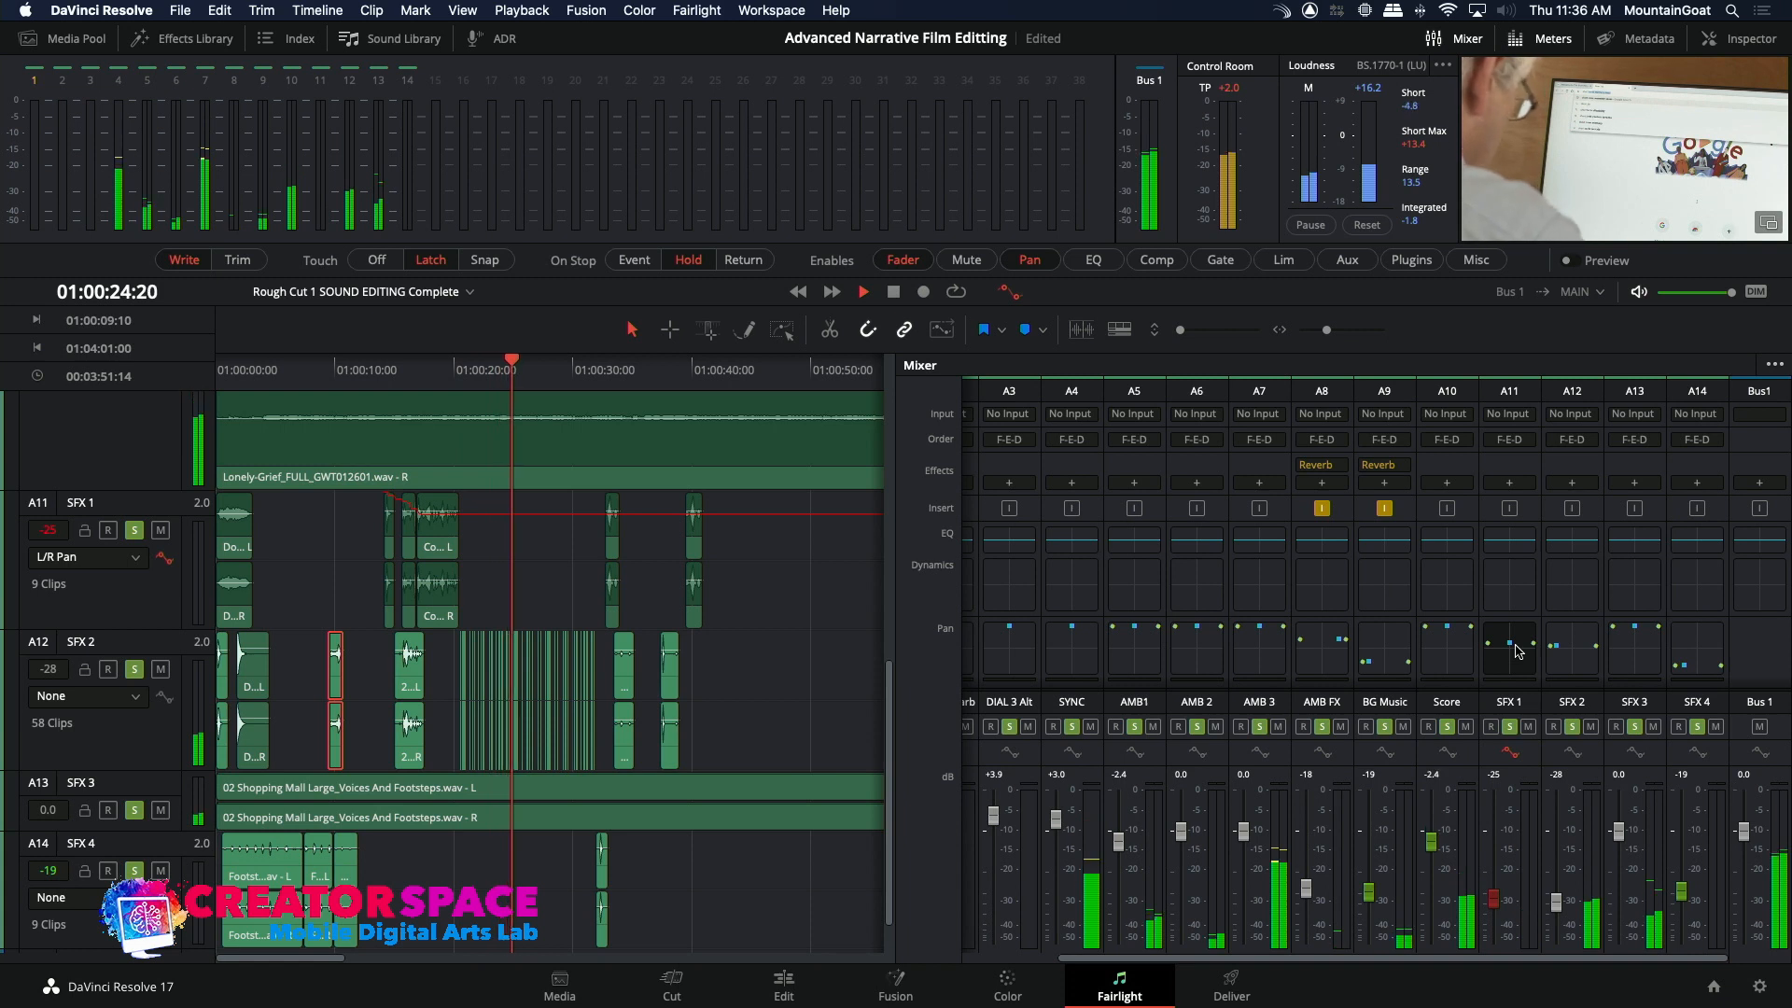
key(space)
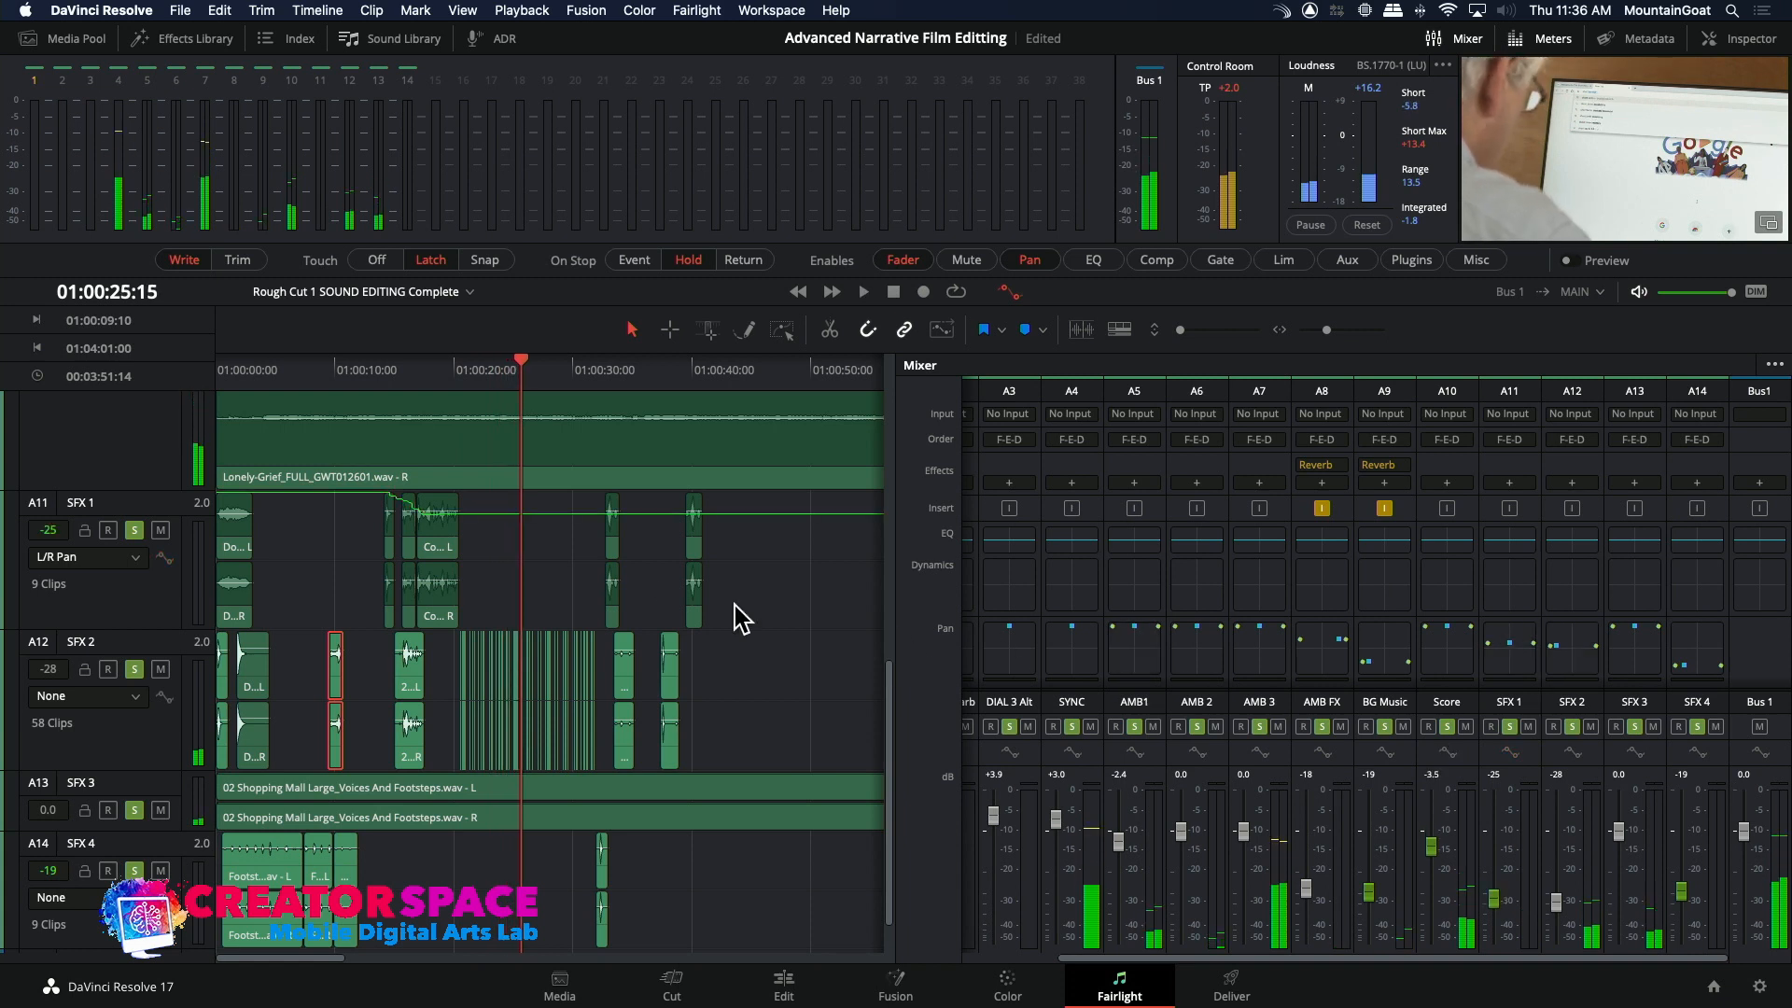
Step: Record SFX 2 automation from 01:00:14:20 to about 01:00:33:20, centring the pan and raising the fader to -15 dB
click(457, 373)
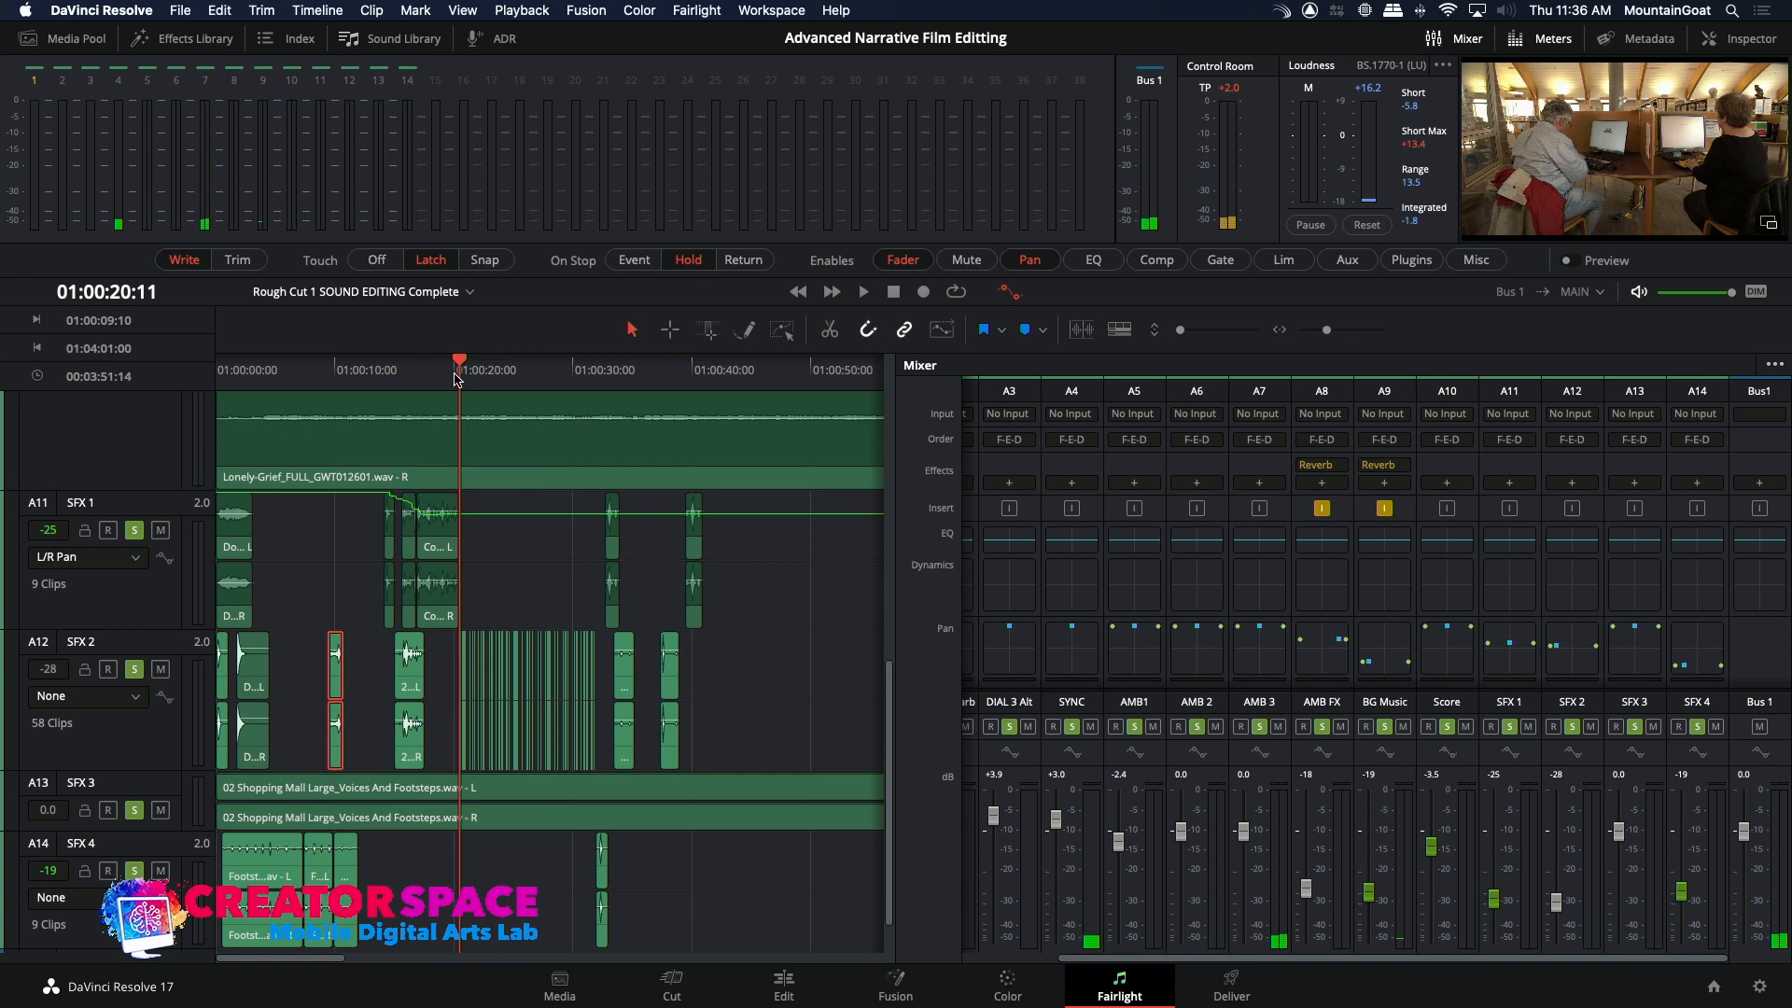
drag(414, 378, 382, 373)
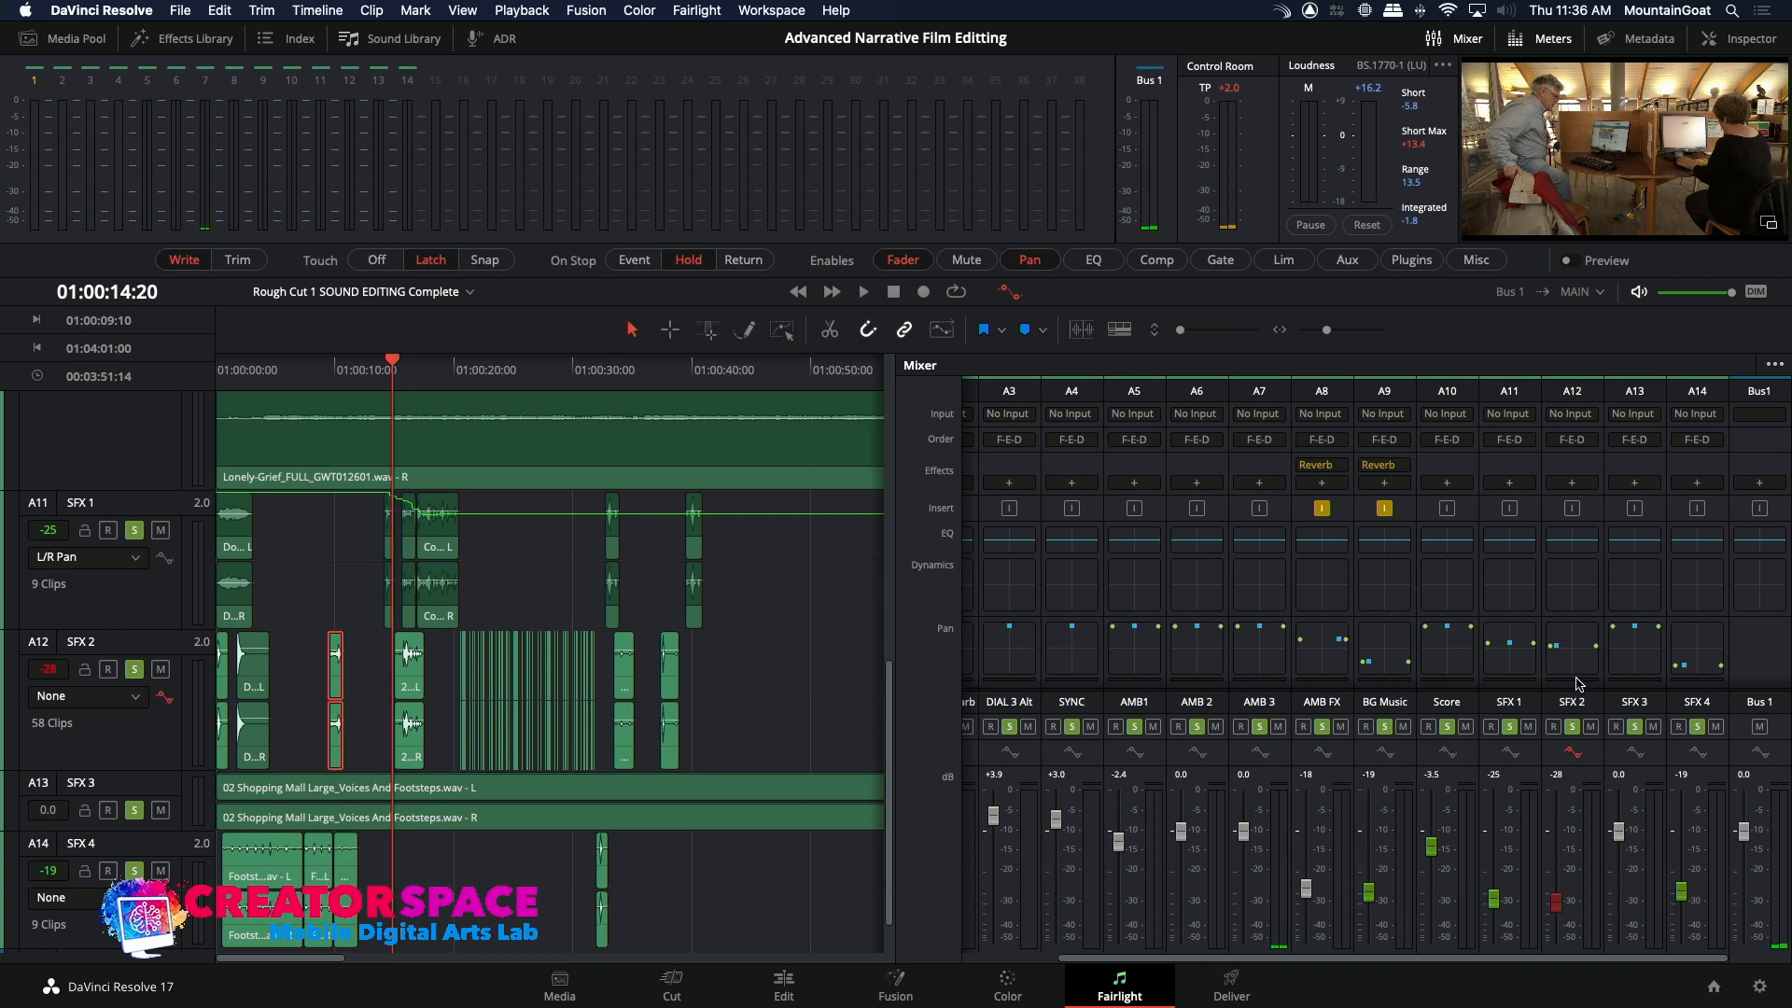
key(space)
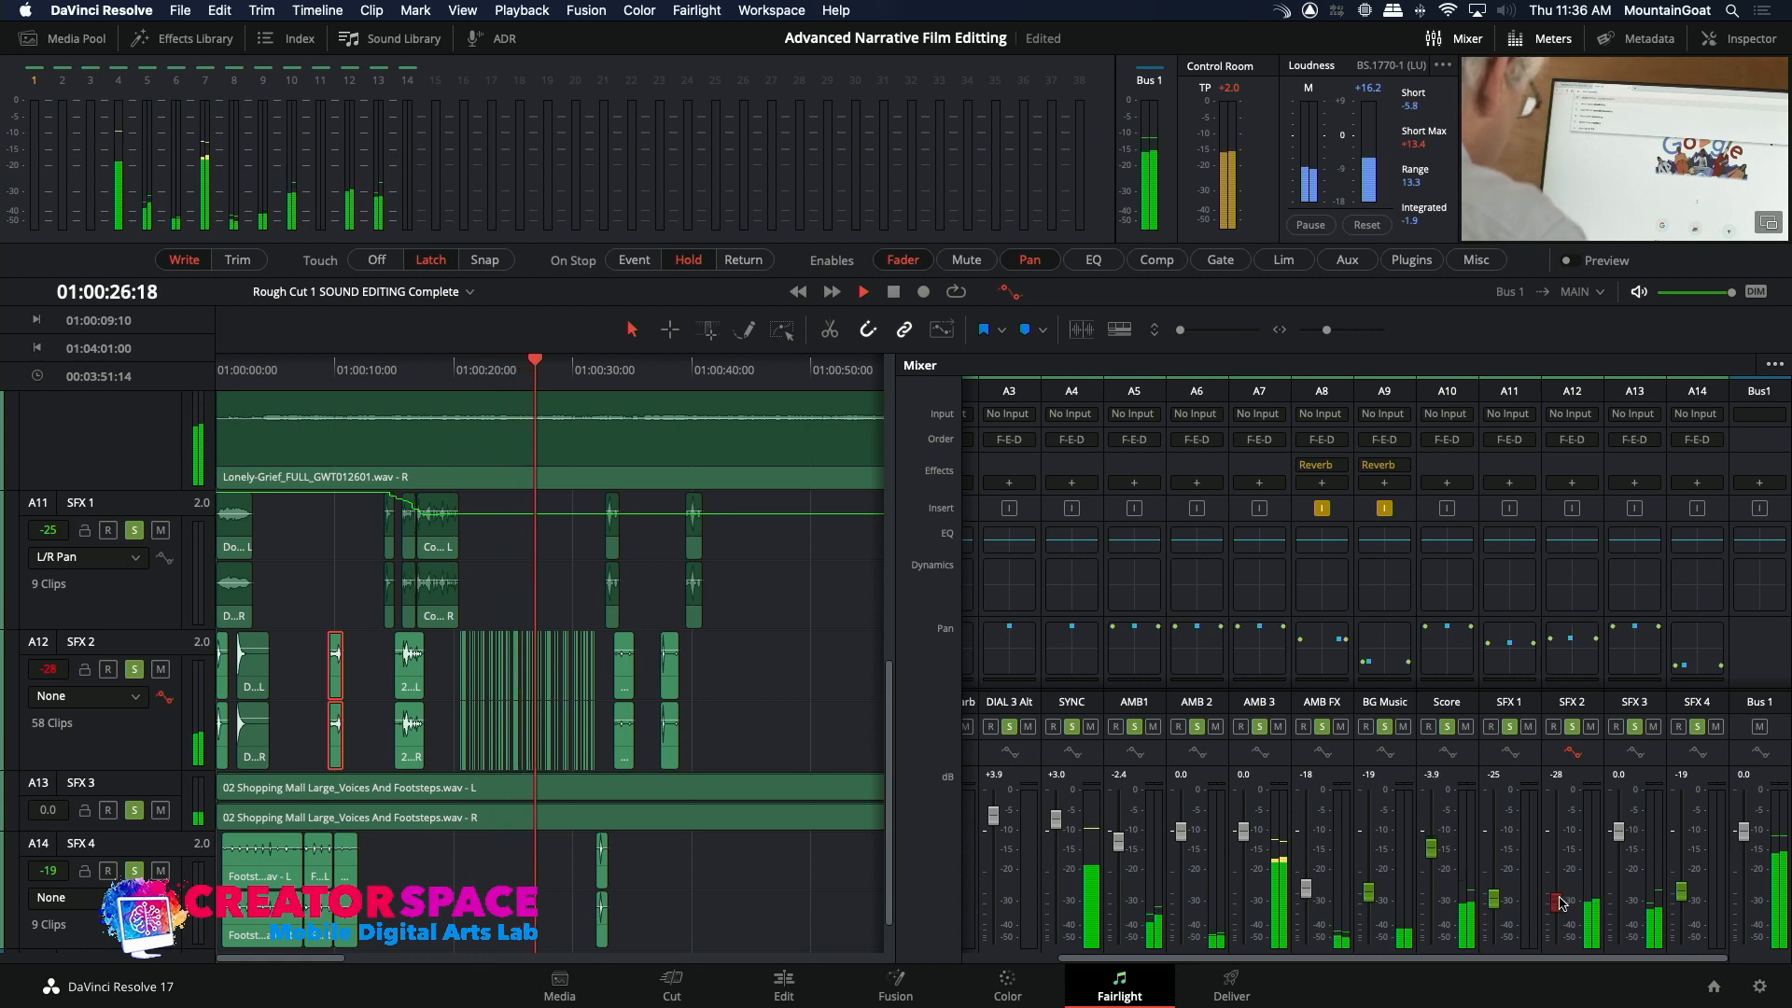
mouse_move(1561, 902)
mouse_down()
mouse_move(1558, 870)
mouse_move(1557, 884)
mouse_up()
key(space)
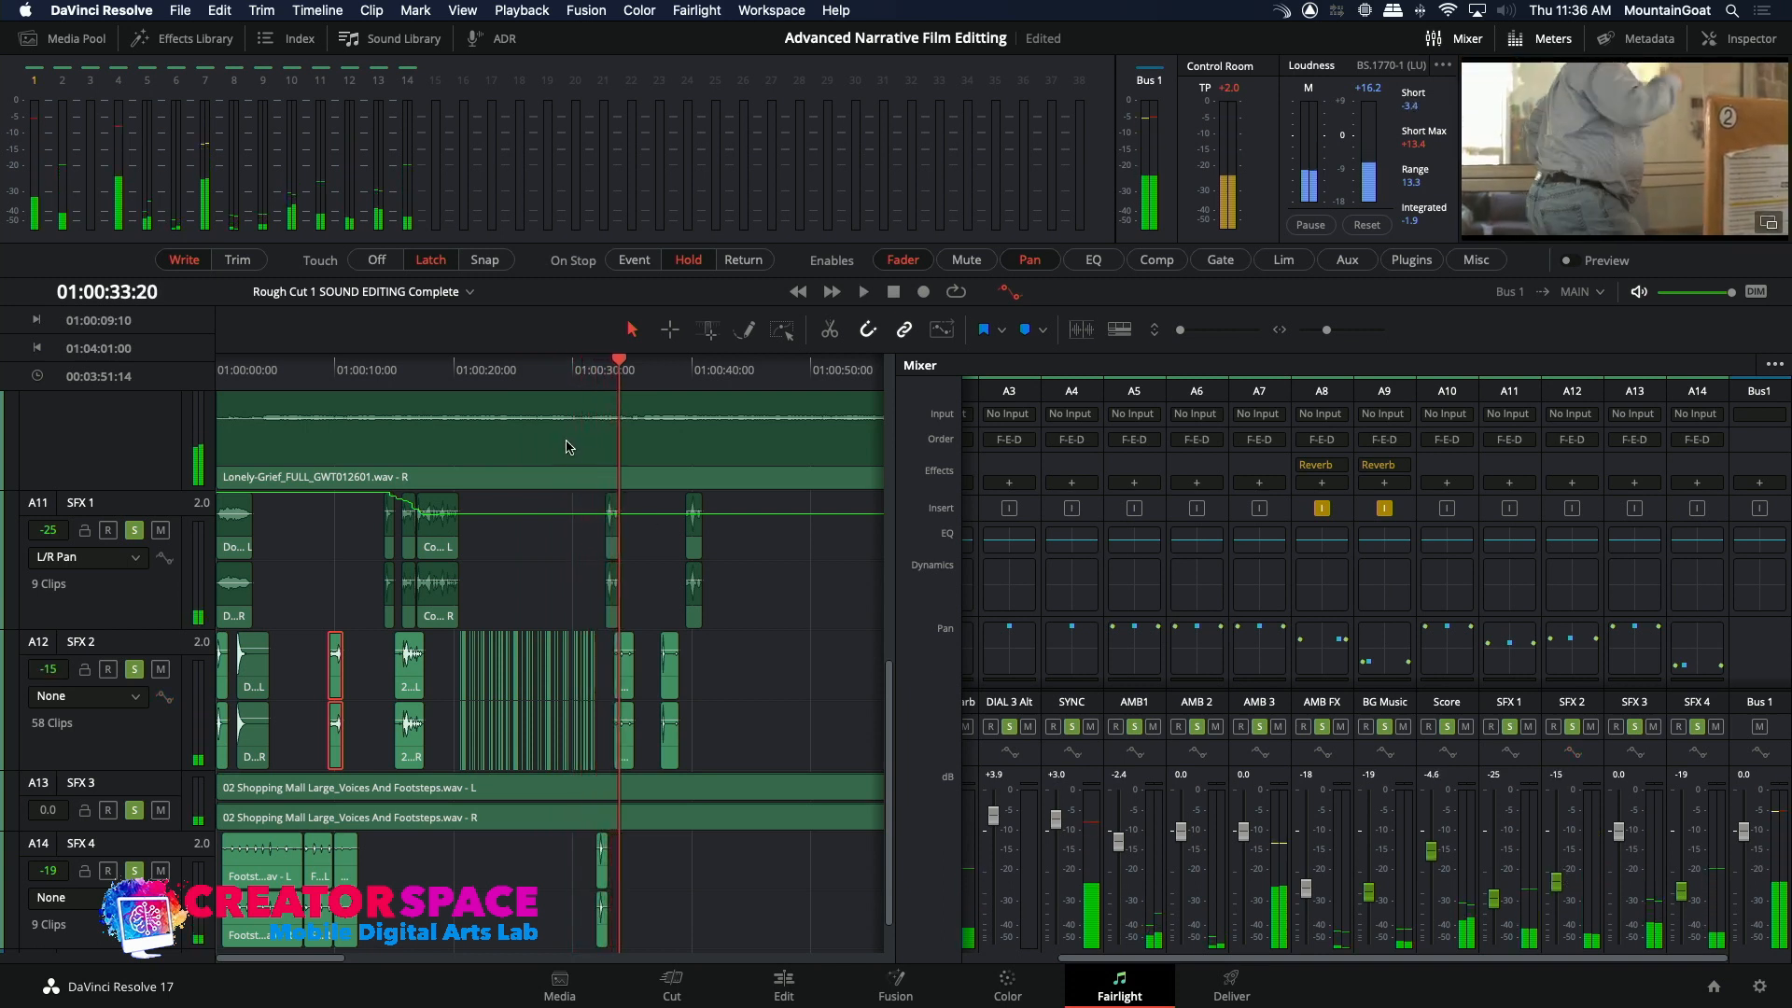
Step: Record SFX 4 automation around 01:00:31:16 to 01:00:34:10, panning the footsteps to front centre and raising the fader to -16 dB
click(592, 371)
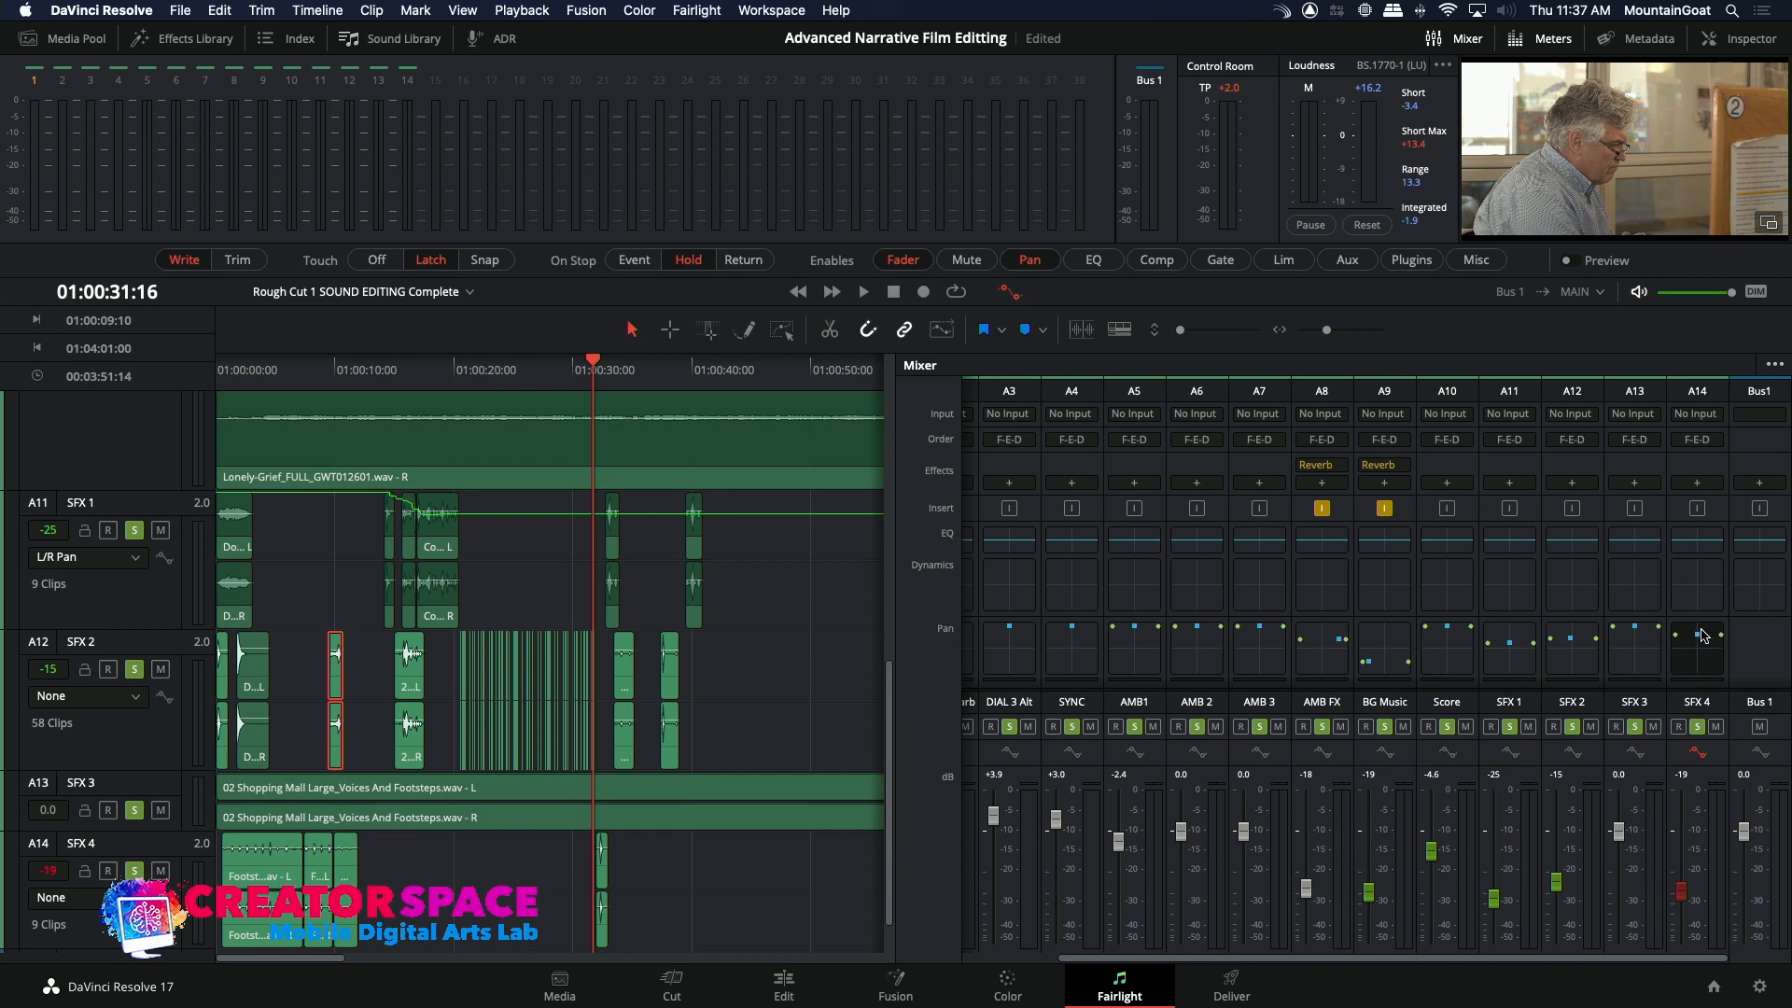
key(space)
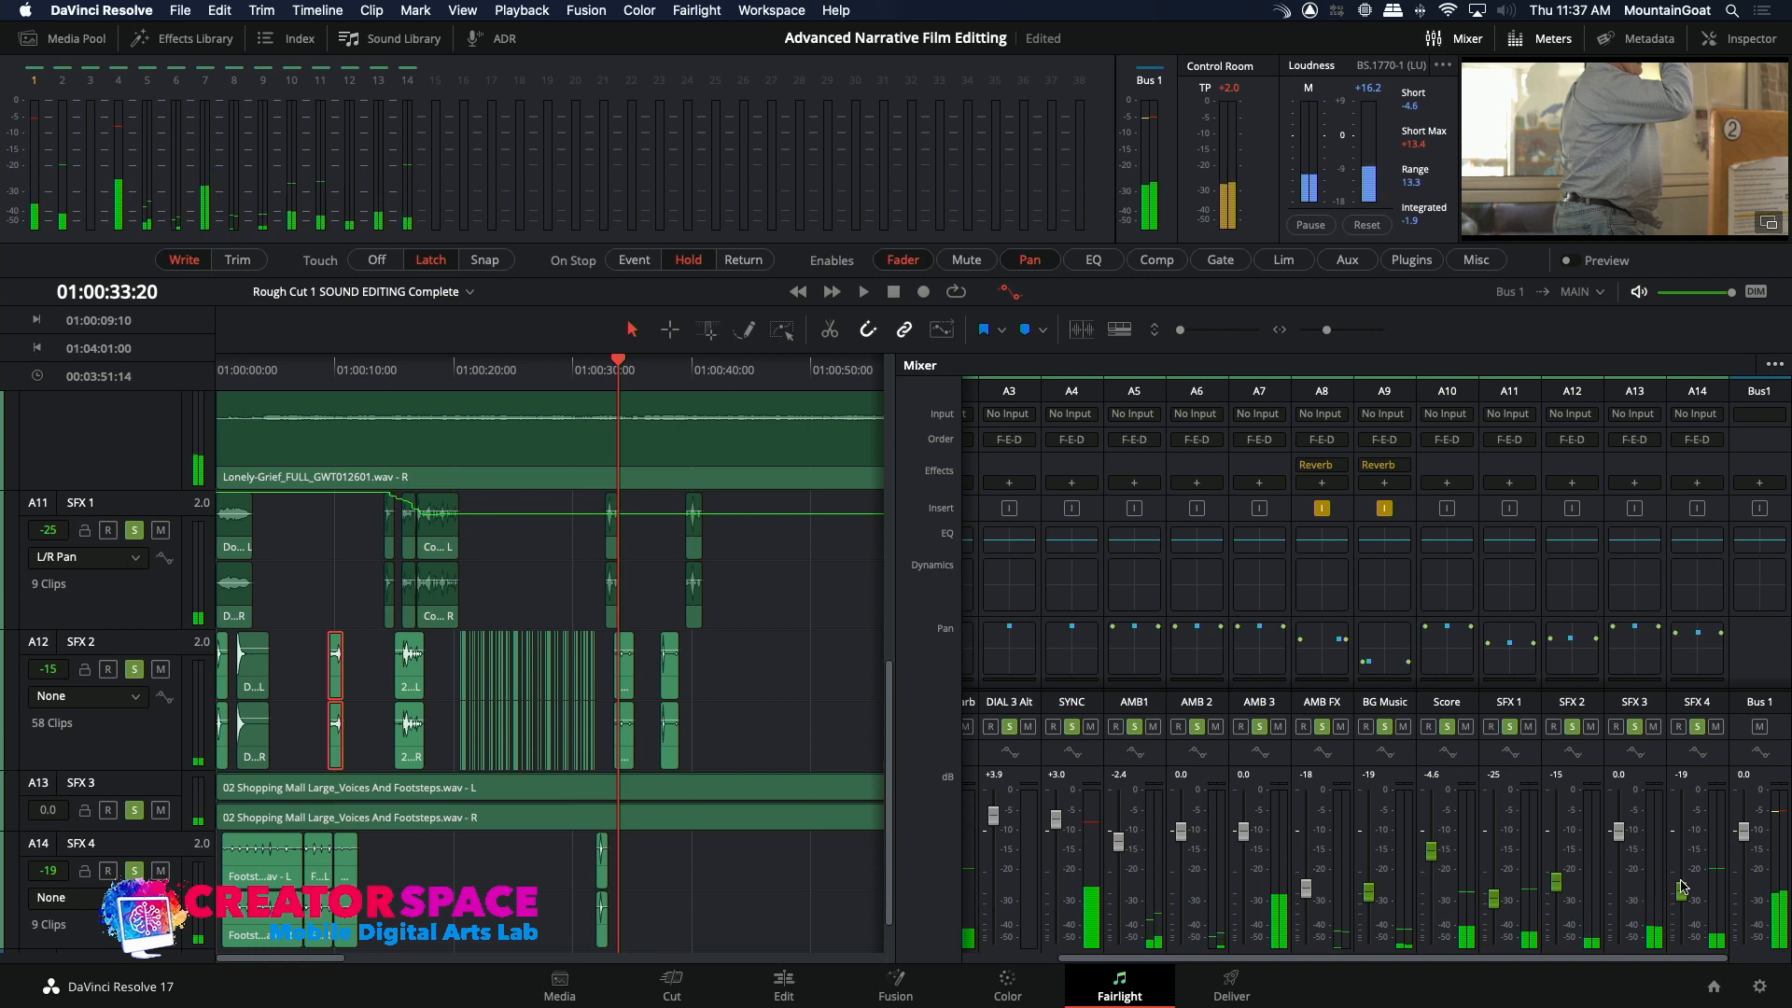
key(space)
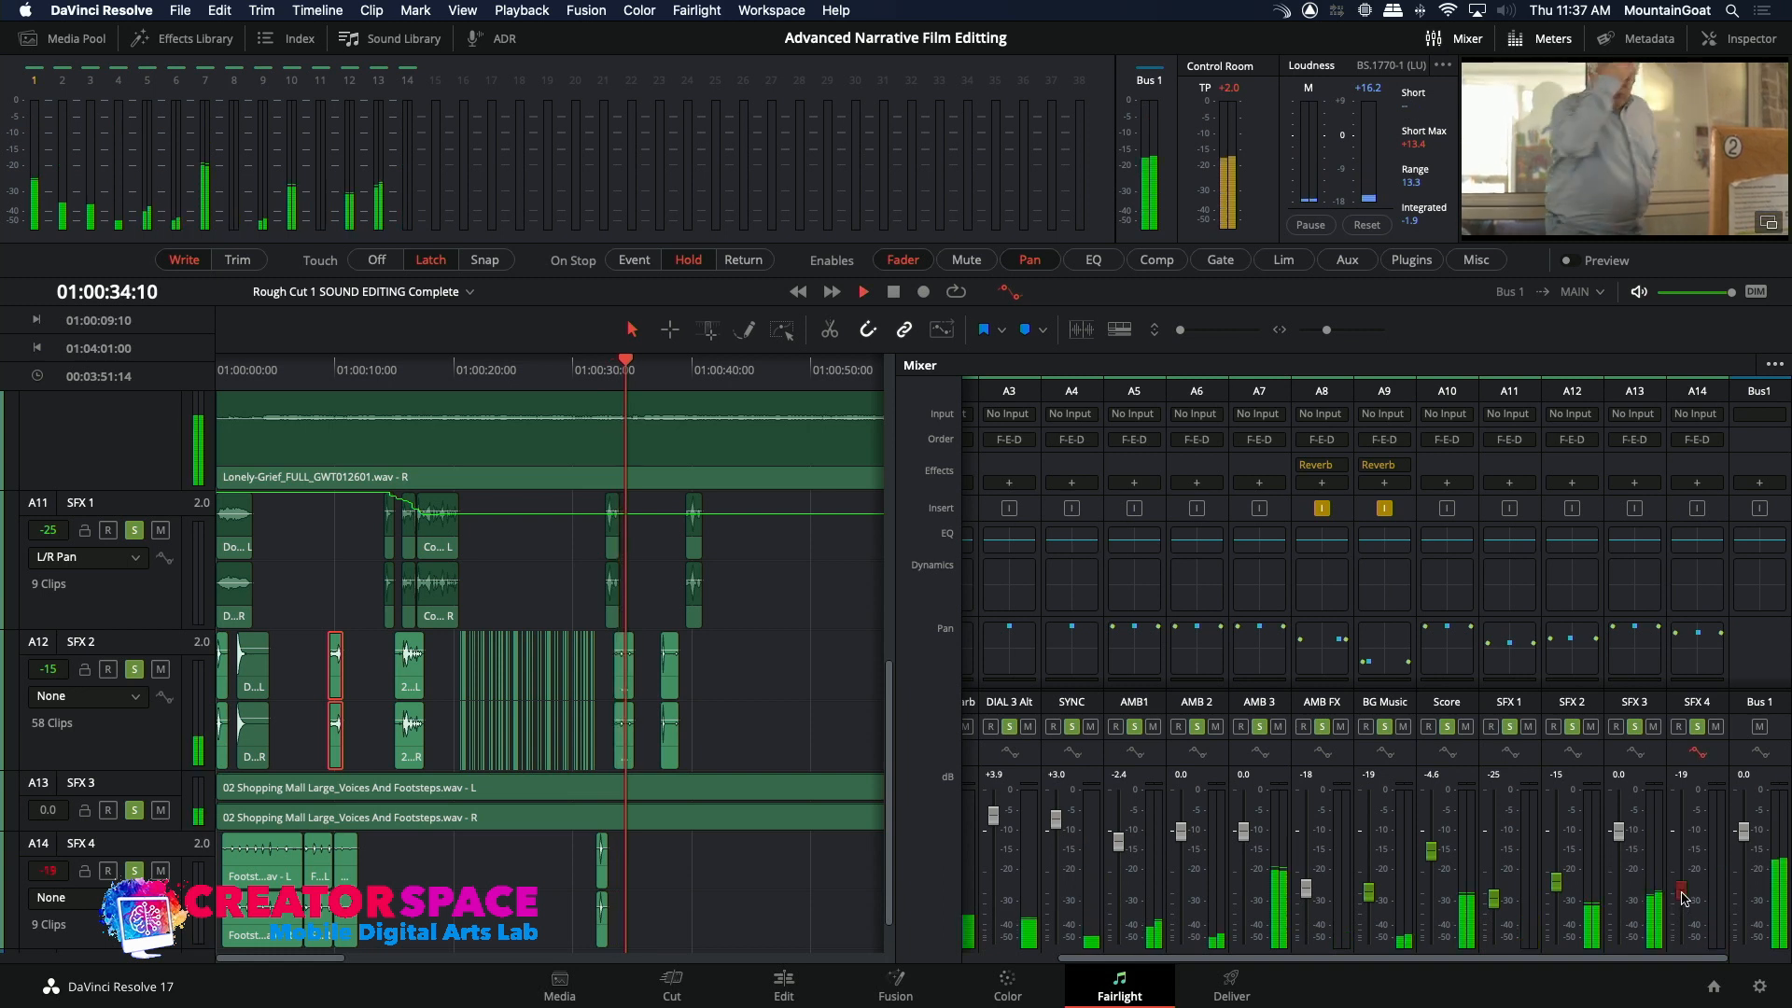
key(space)
click(589, 369)
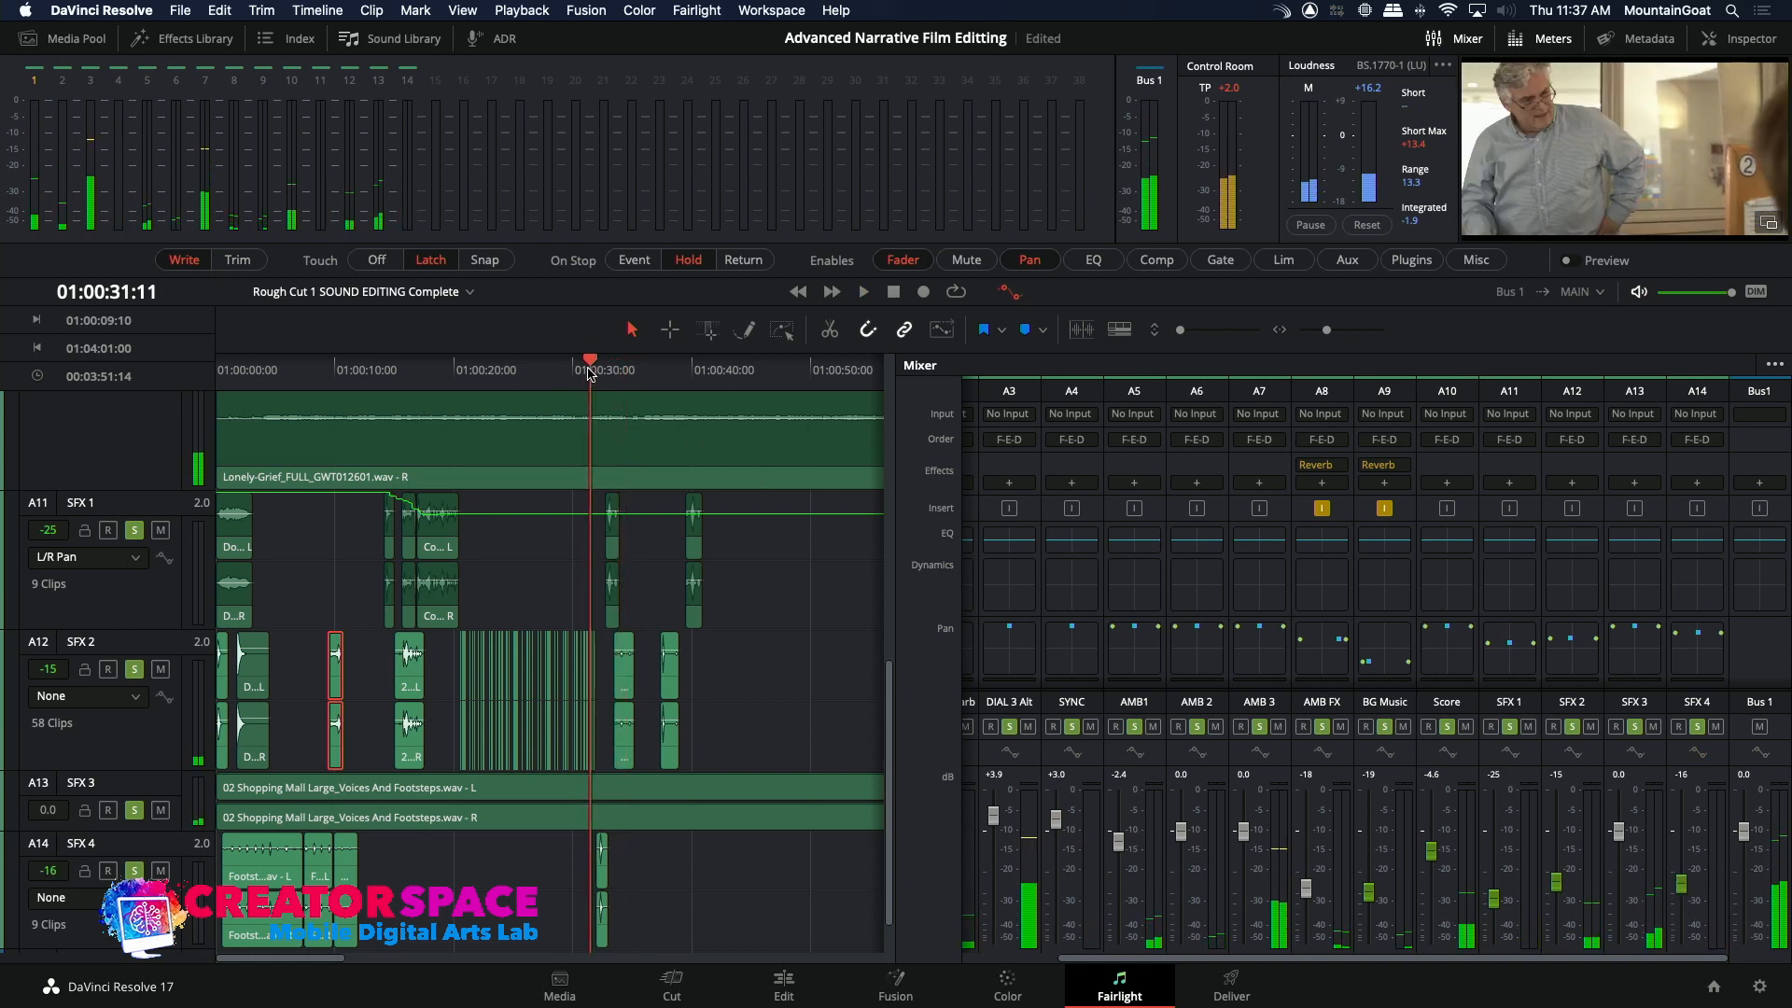
key(space)
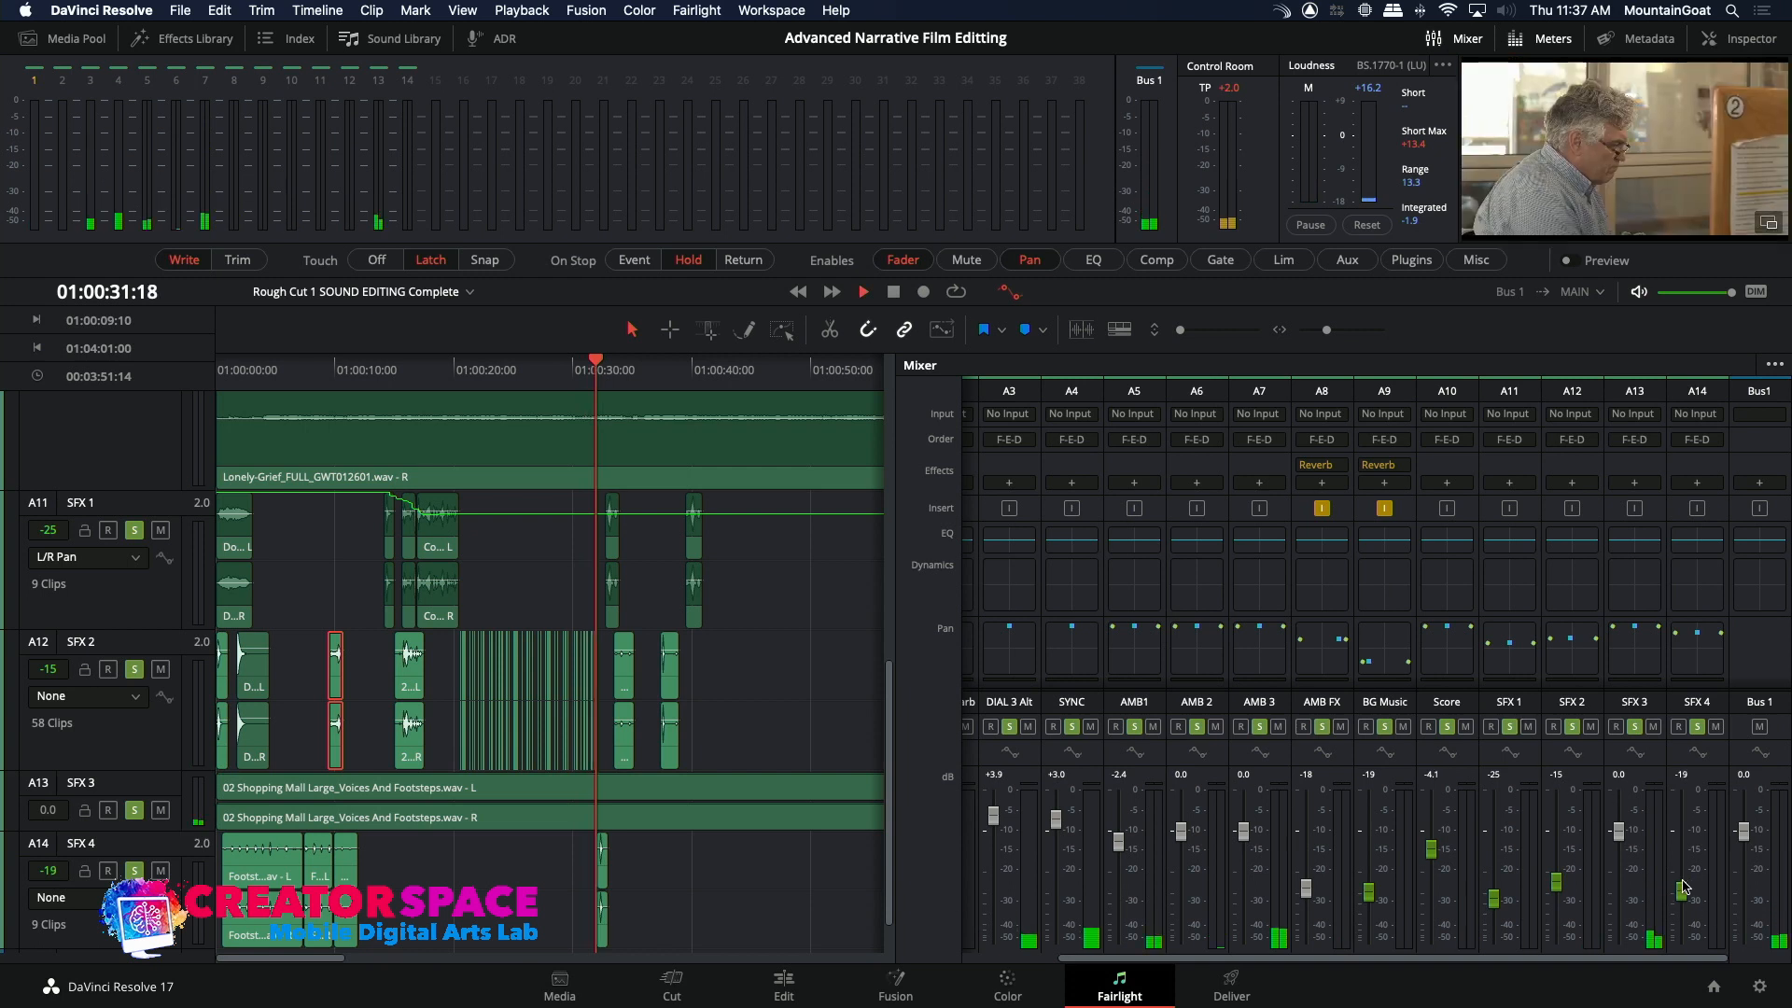
key(space)
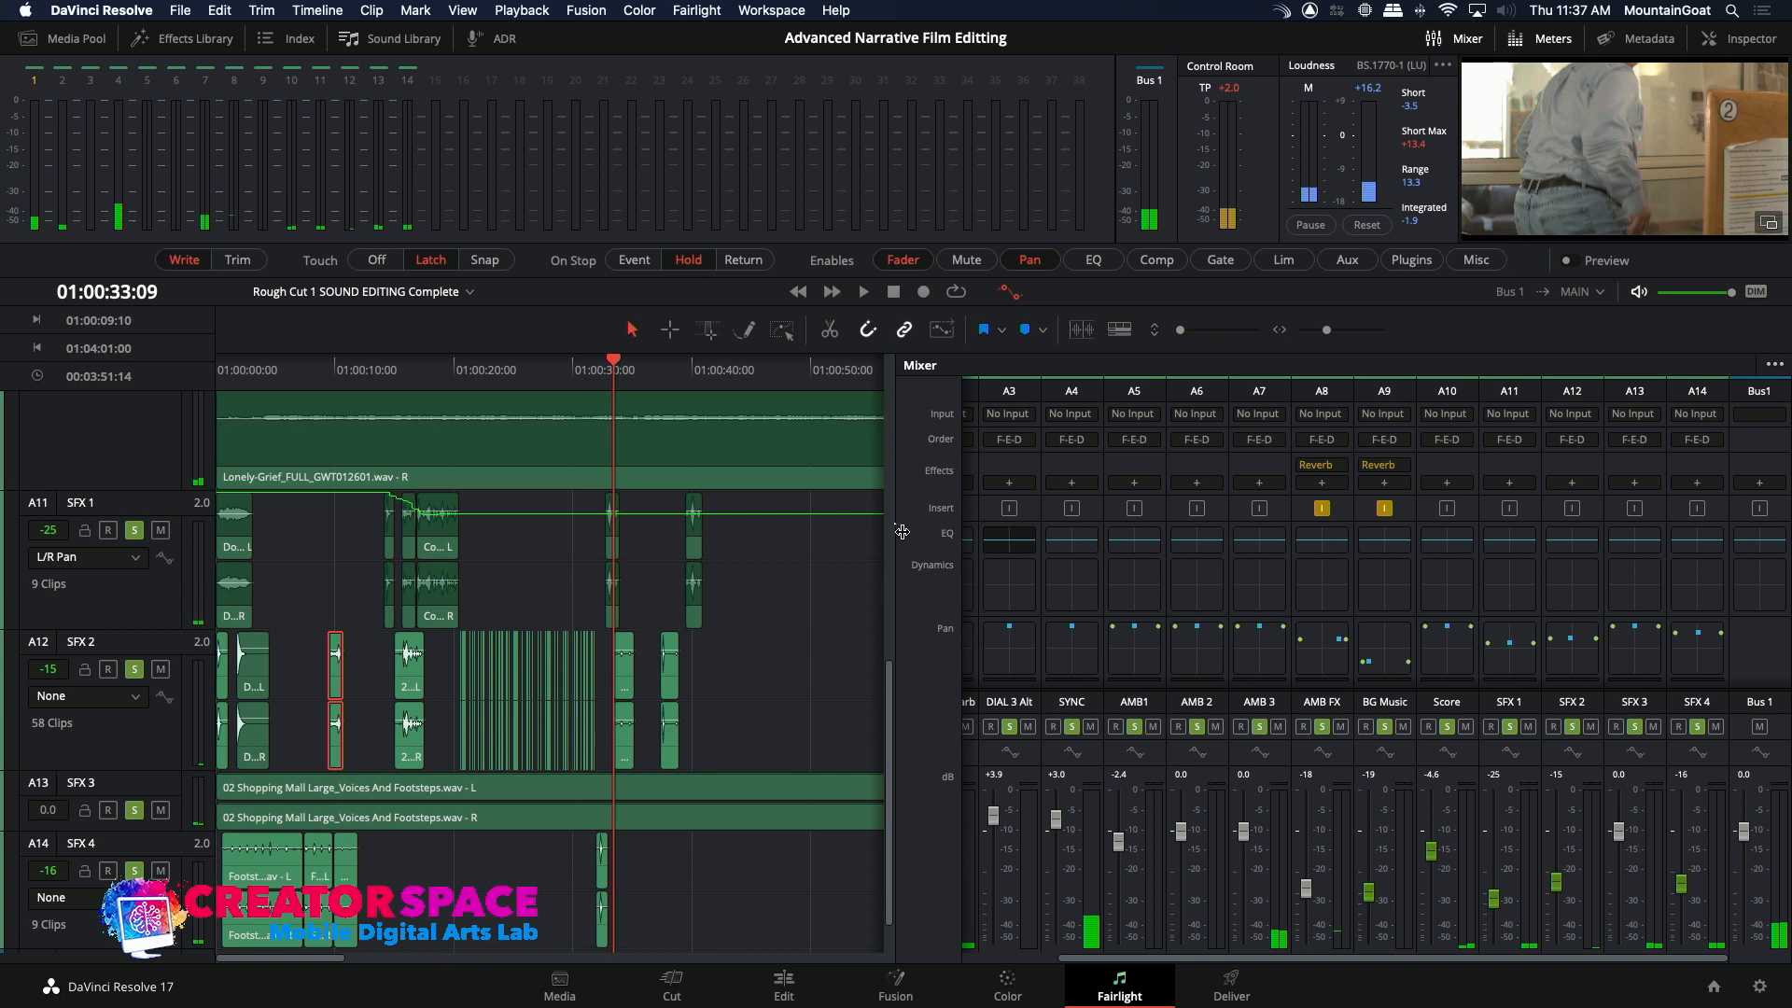
Step: Record SFX 1 fader automation from 01:00:31:21 to about 01:00:34:12, raising the level to -13 dB
click(594, 371)
key(space)
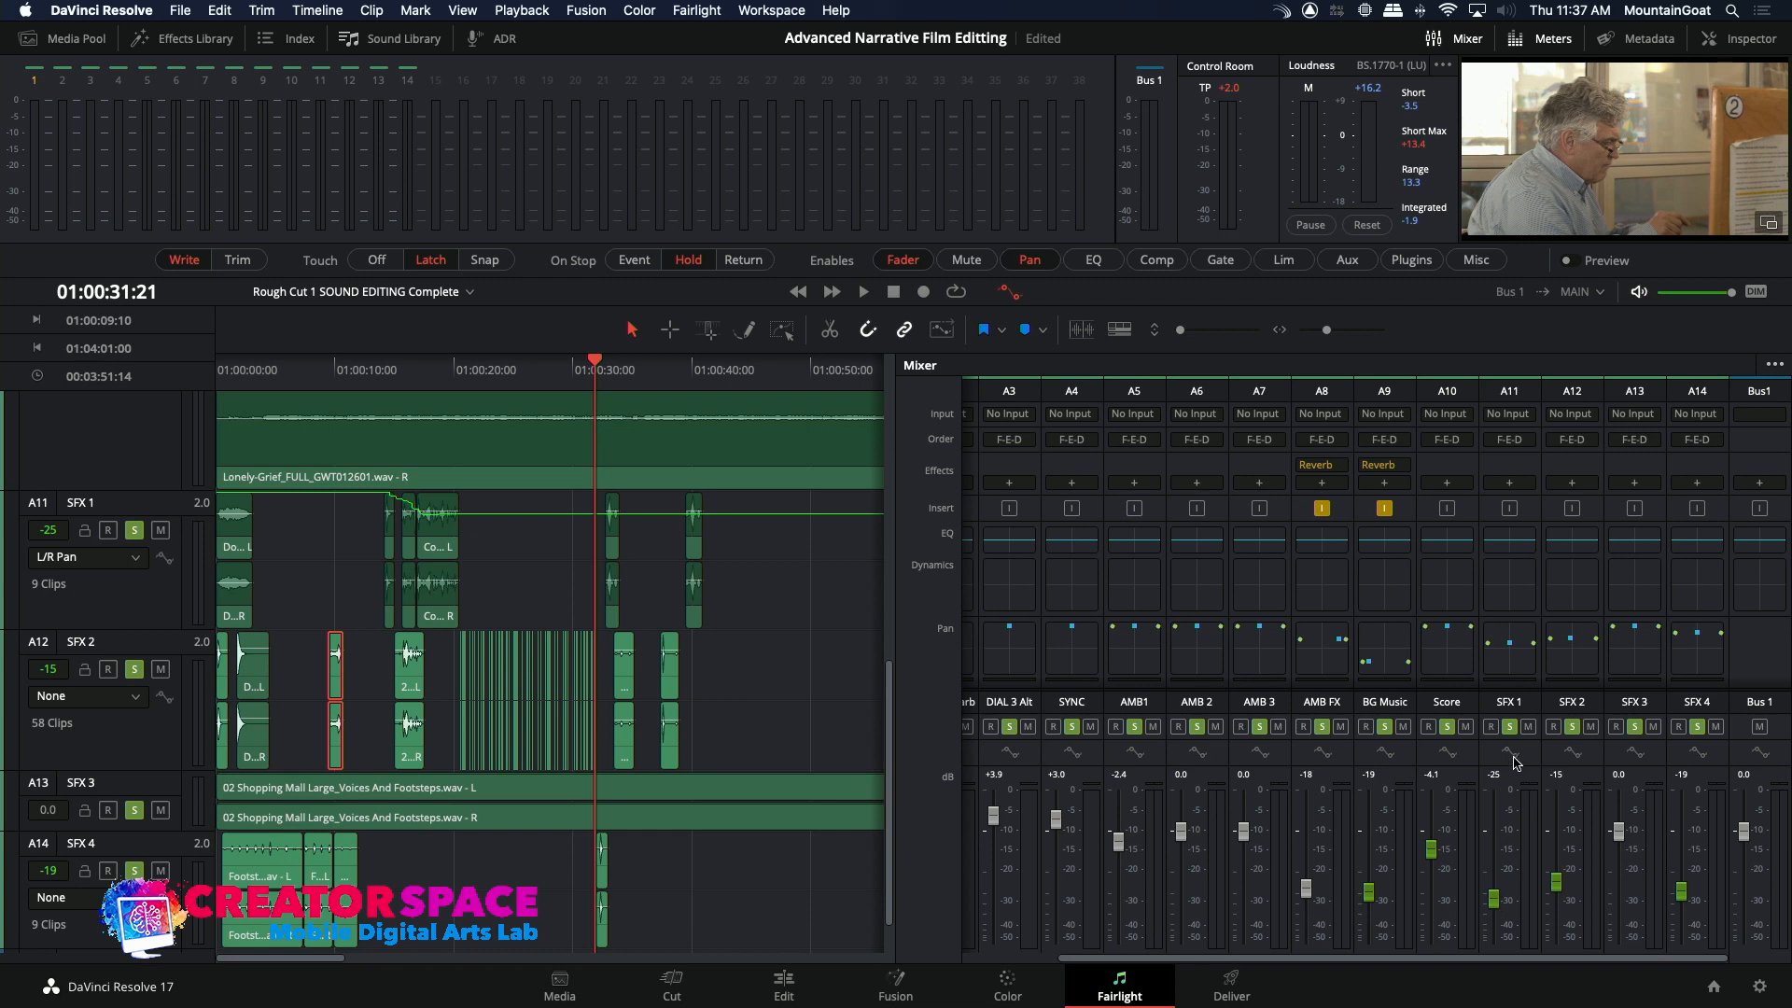
key(space)
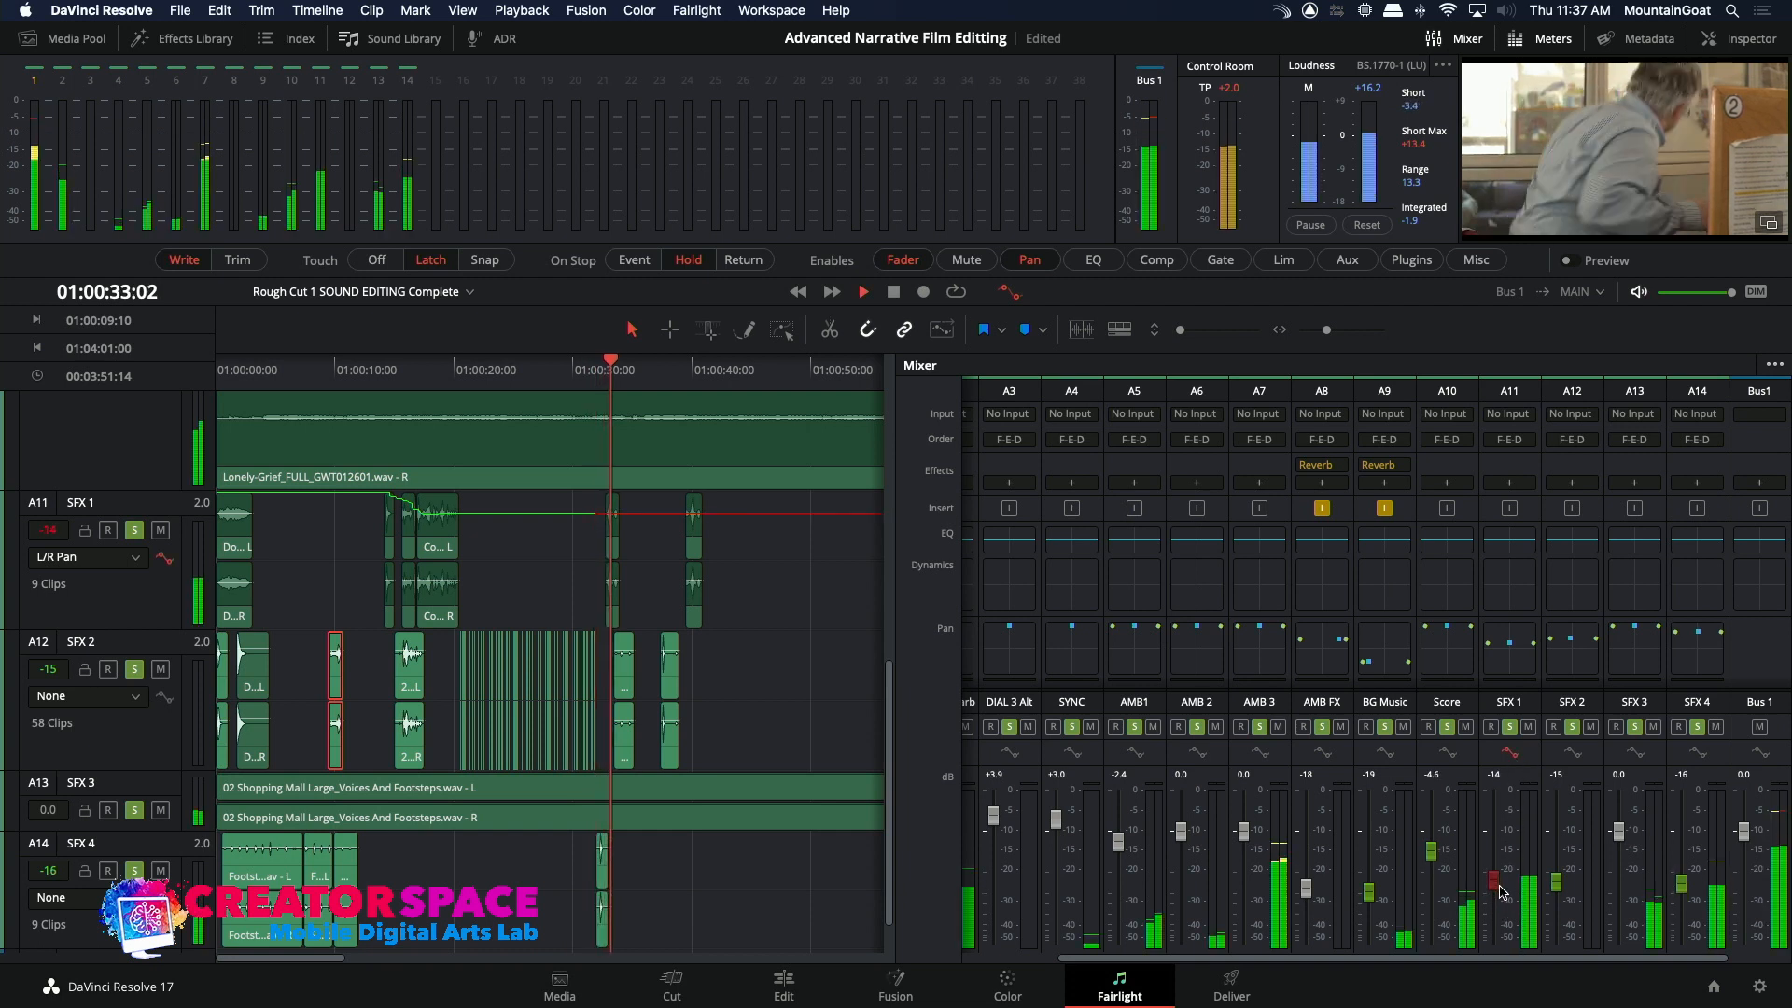
key(space)
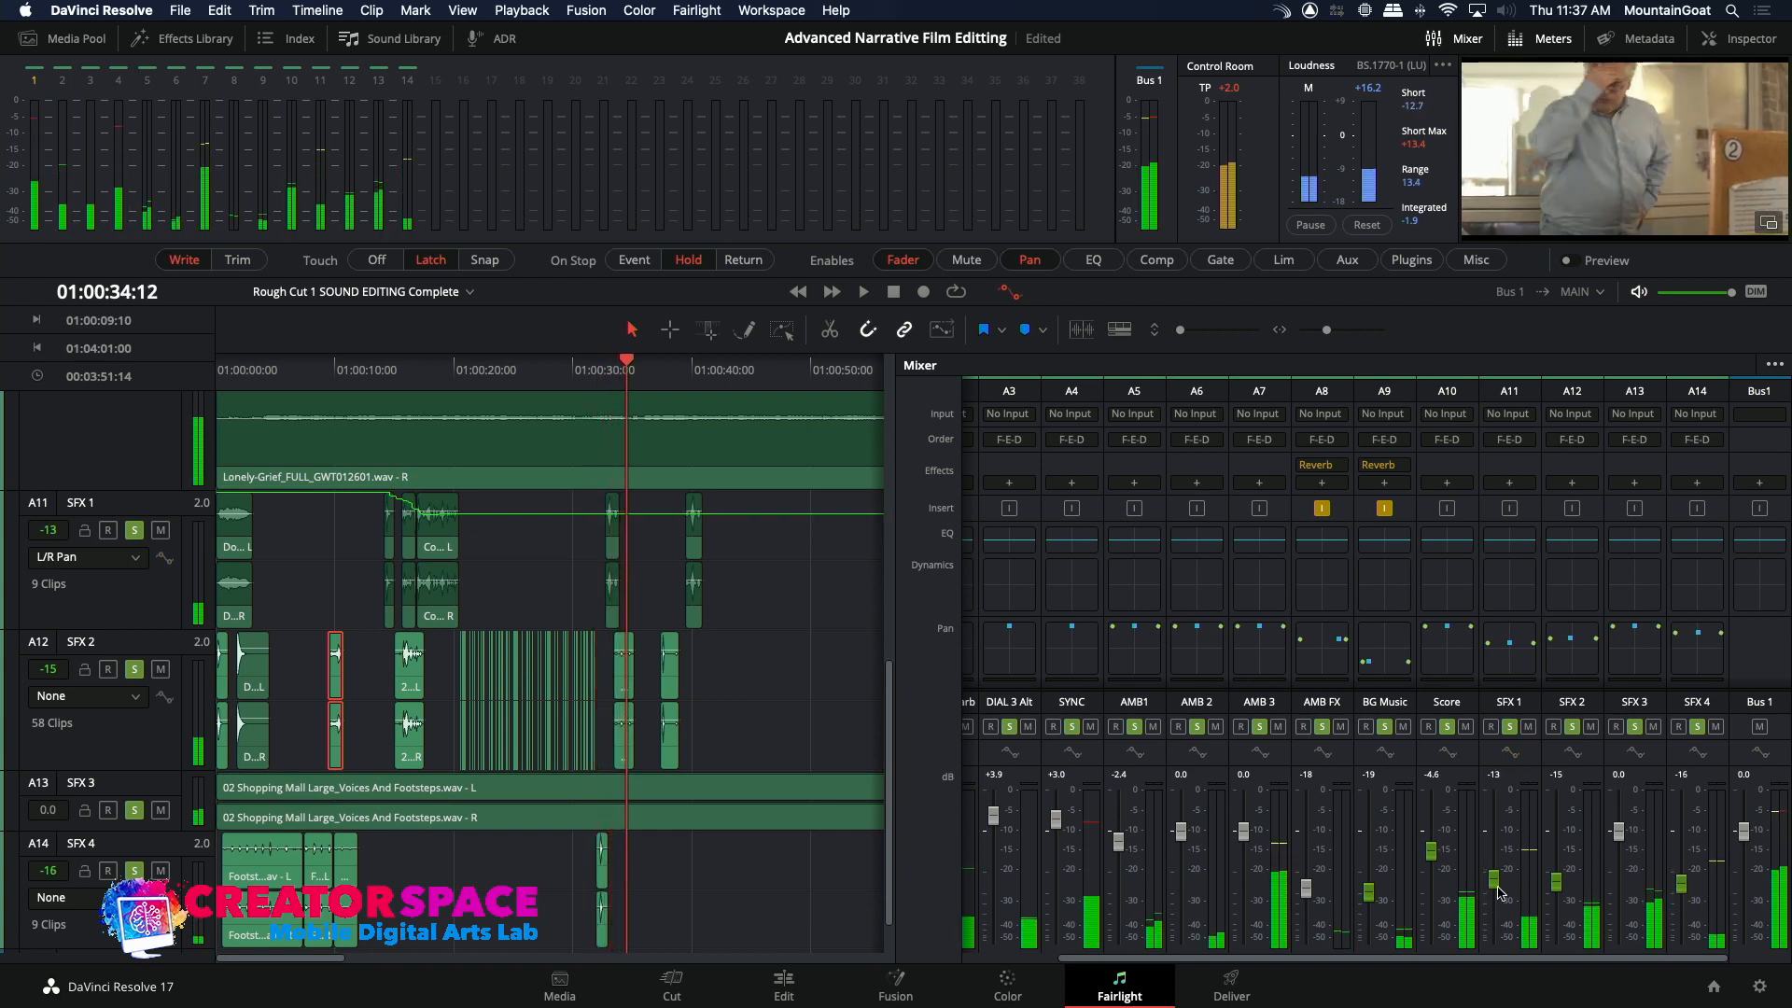
Step: Re-record SFX 1 fader automation from 01:00:31:06, raising the level to about -5 dB
click(587, 369)
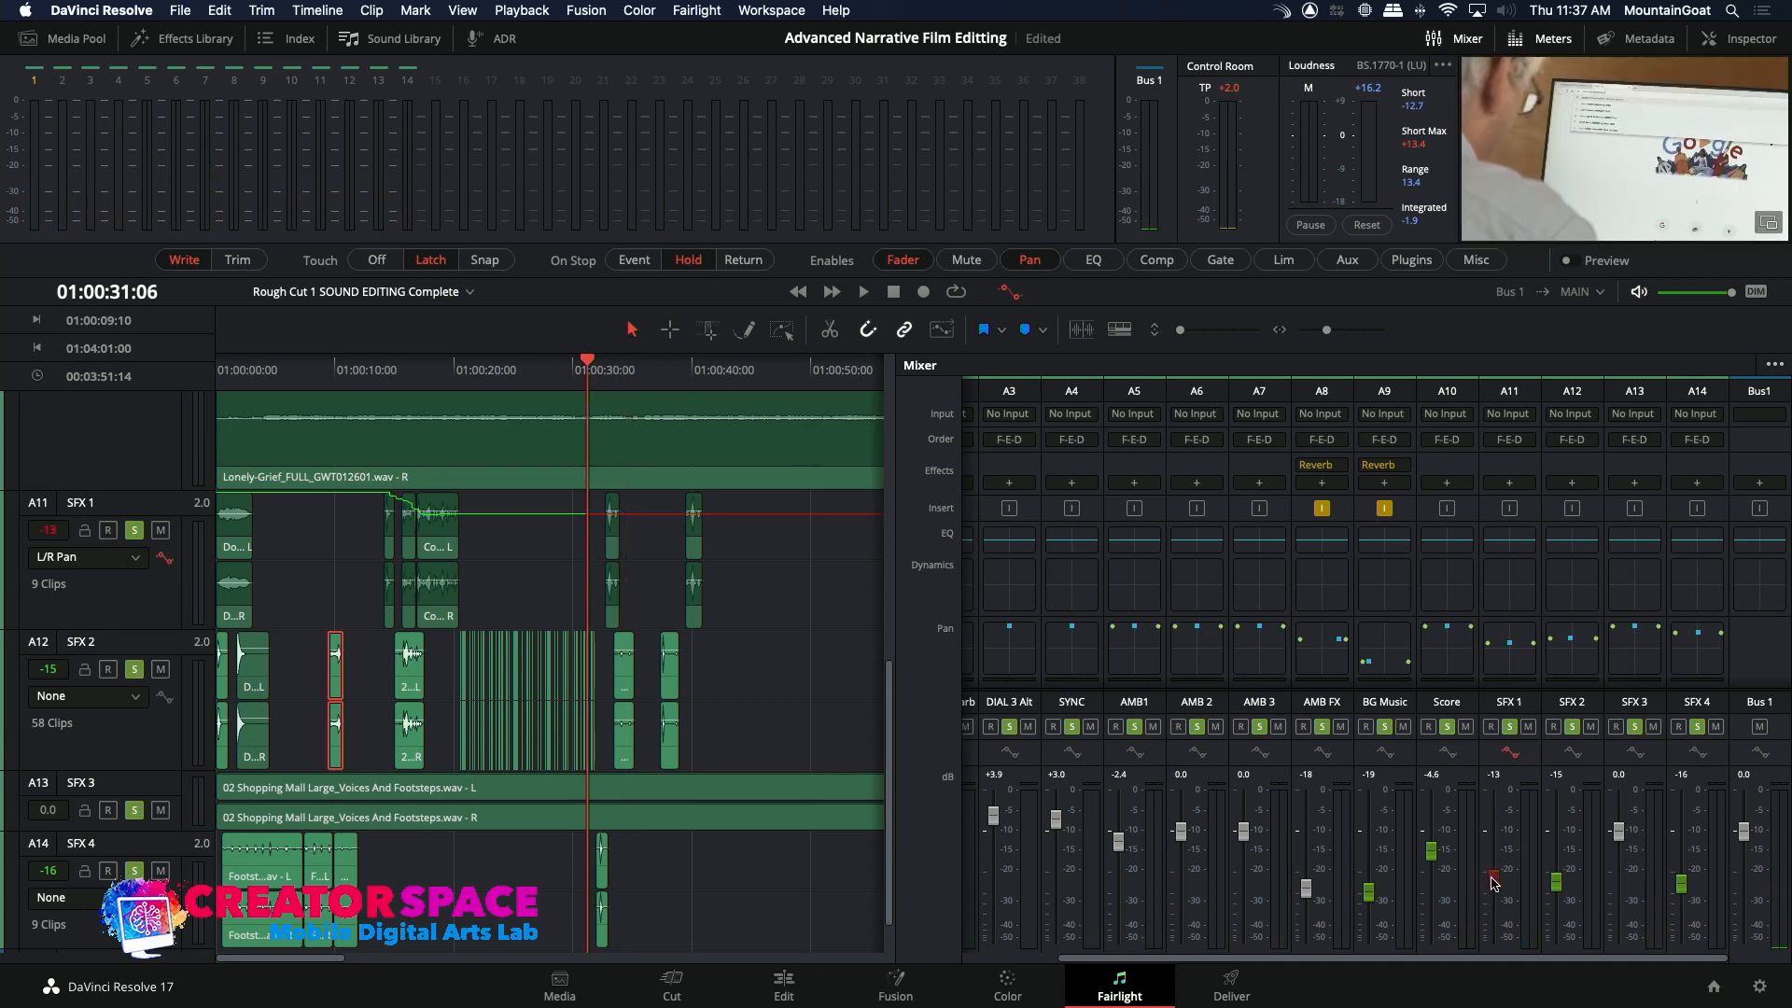
drag(1493, 882, 1494, 857)
key(space)
Step: Play back the section from about 01:00:31 to 01:00:34:14 twice to check the new SFX 1 level
click(591, 373)
key(space)
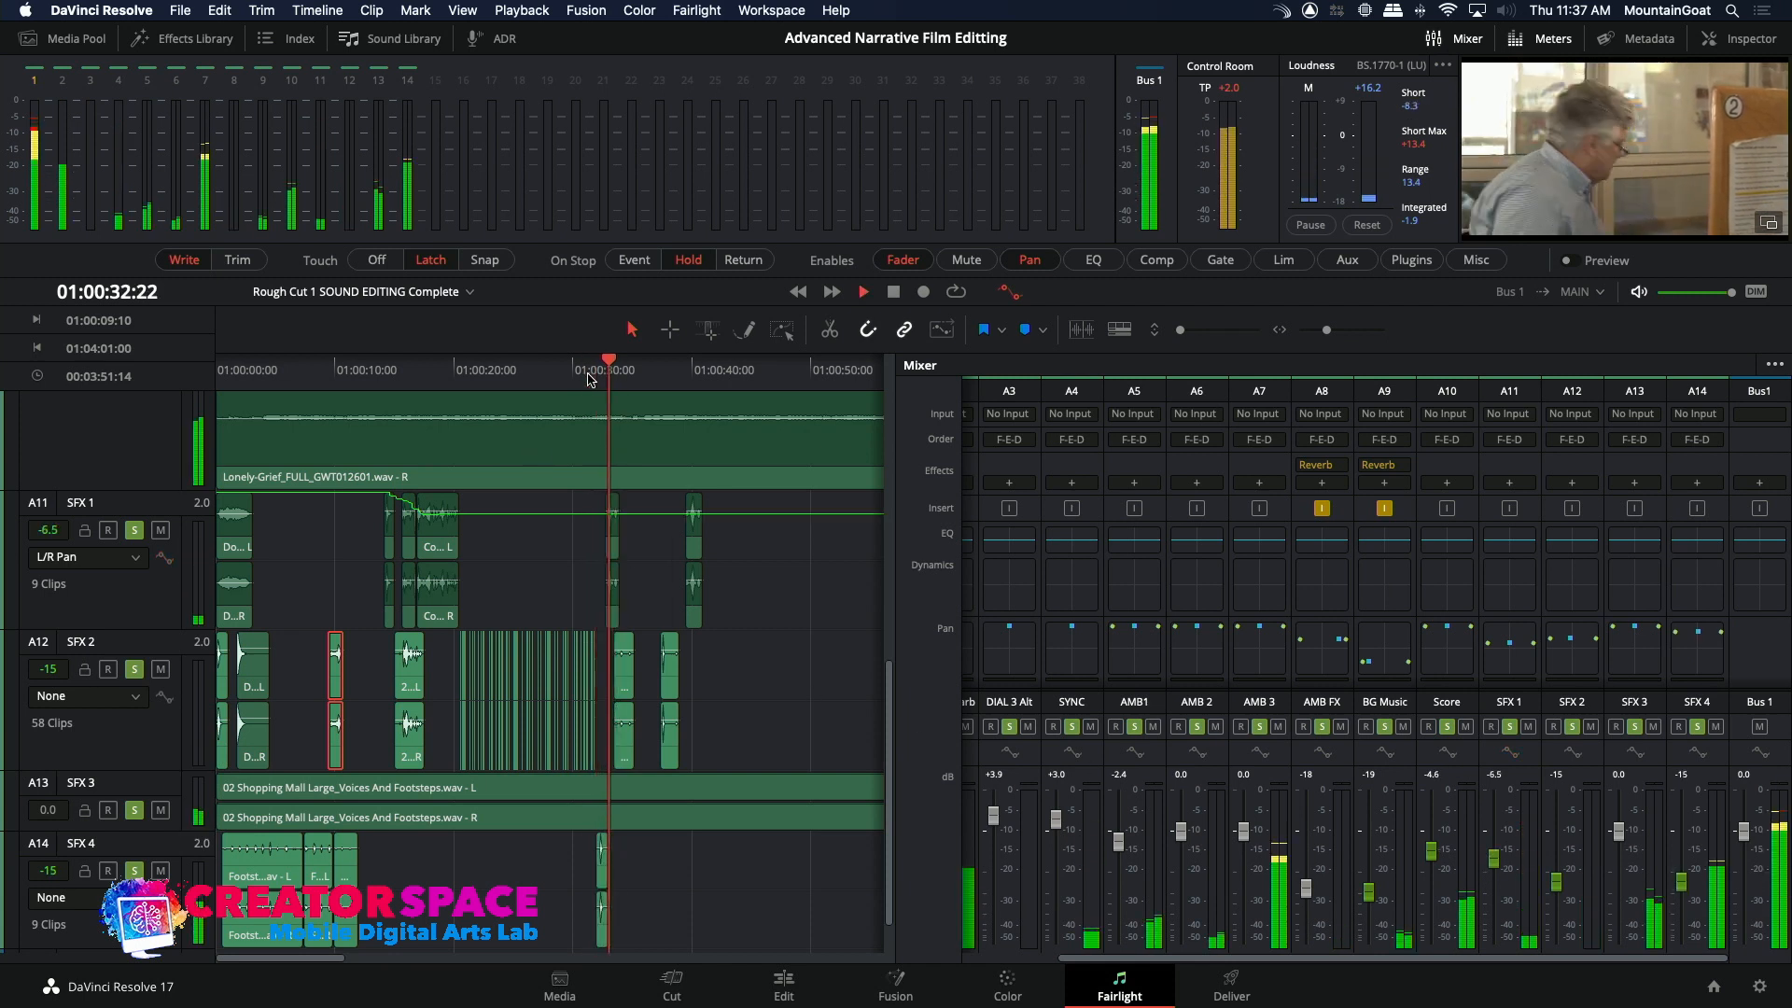
key(space)
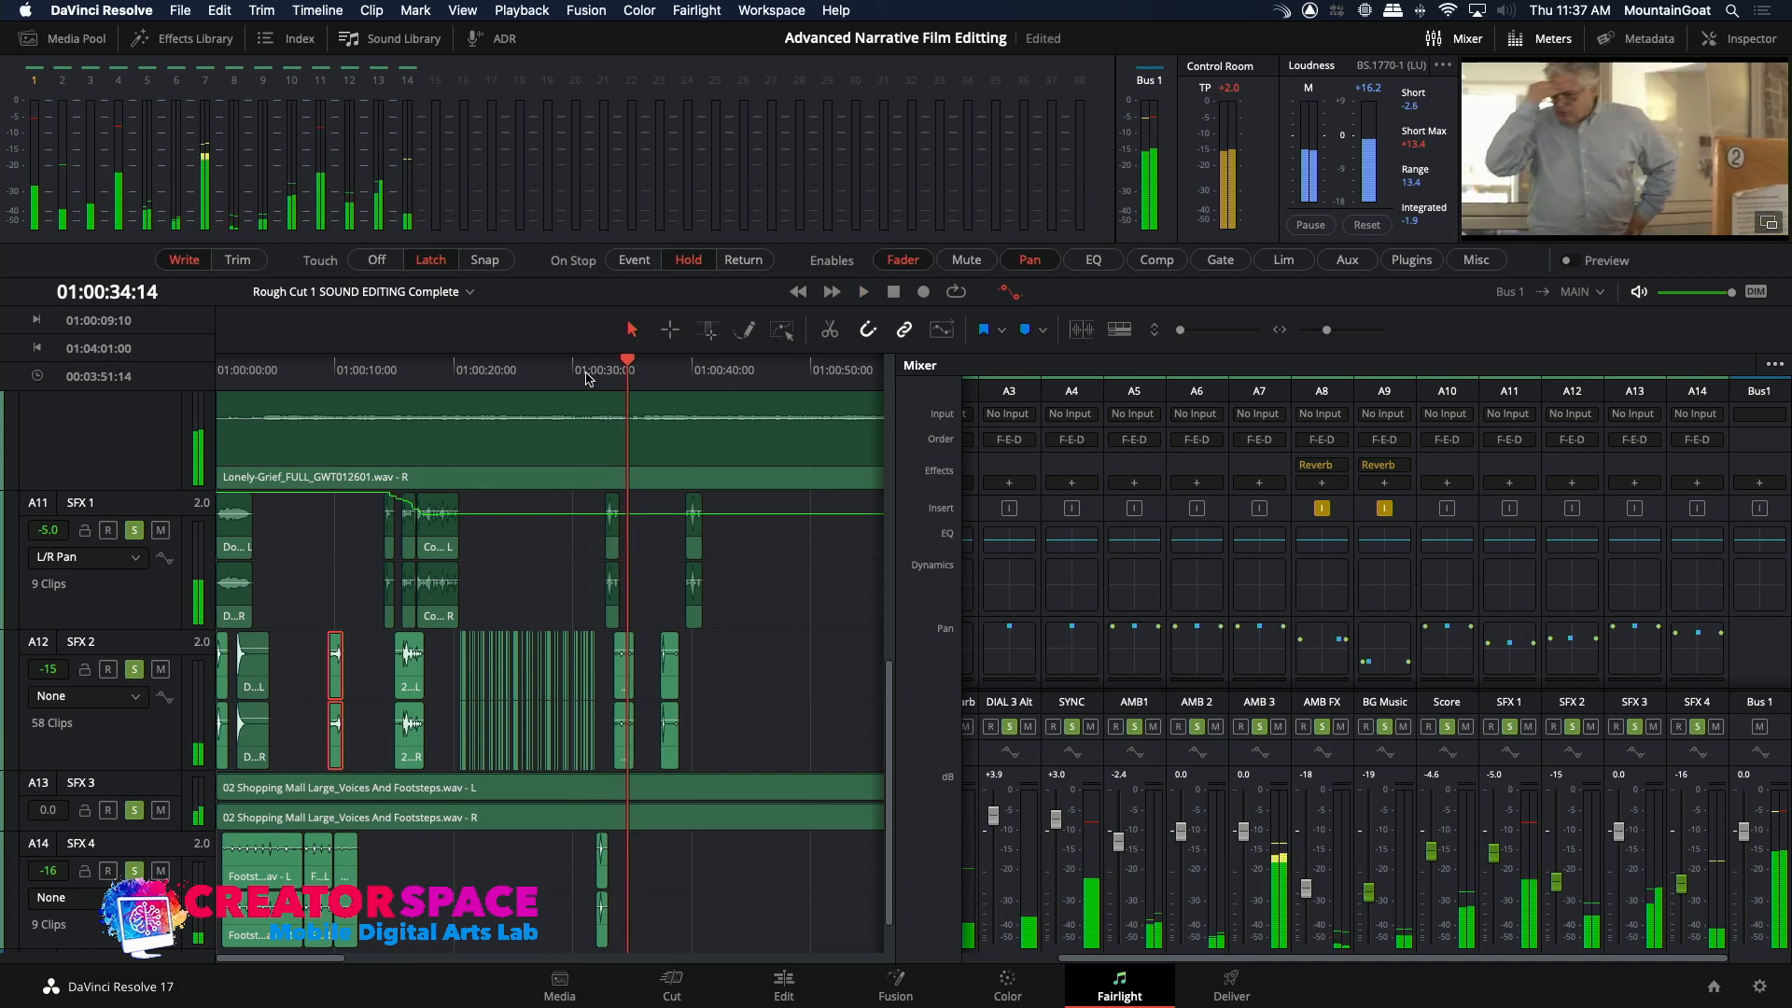
click(586, 374)
key(space)
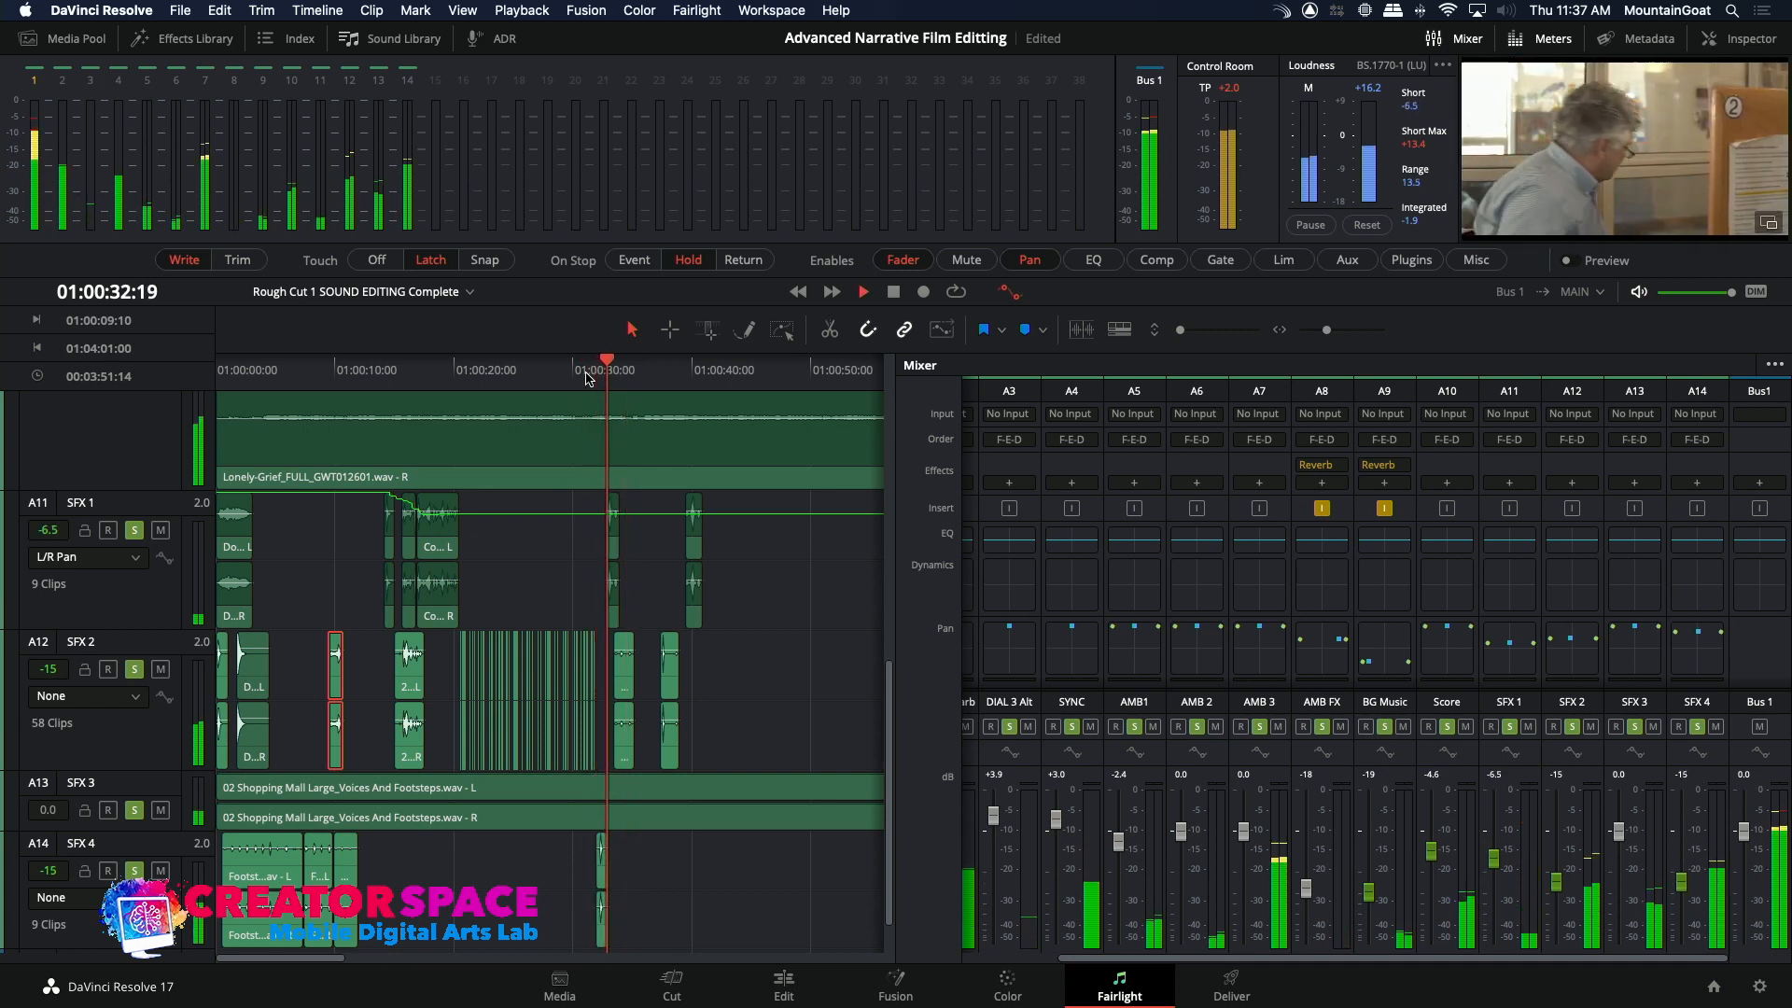
key(space)
Step: Re-record SFX 4 fader automation from 01:00:31:06 to about 01:00:35:14, raising the level to -4.6 dB
click(587, 377)
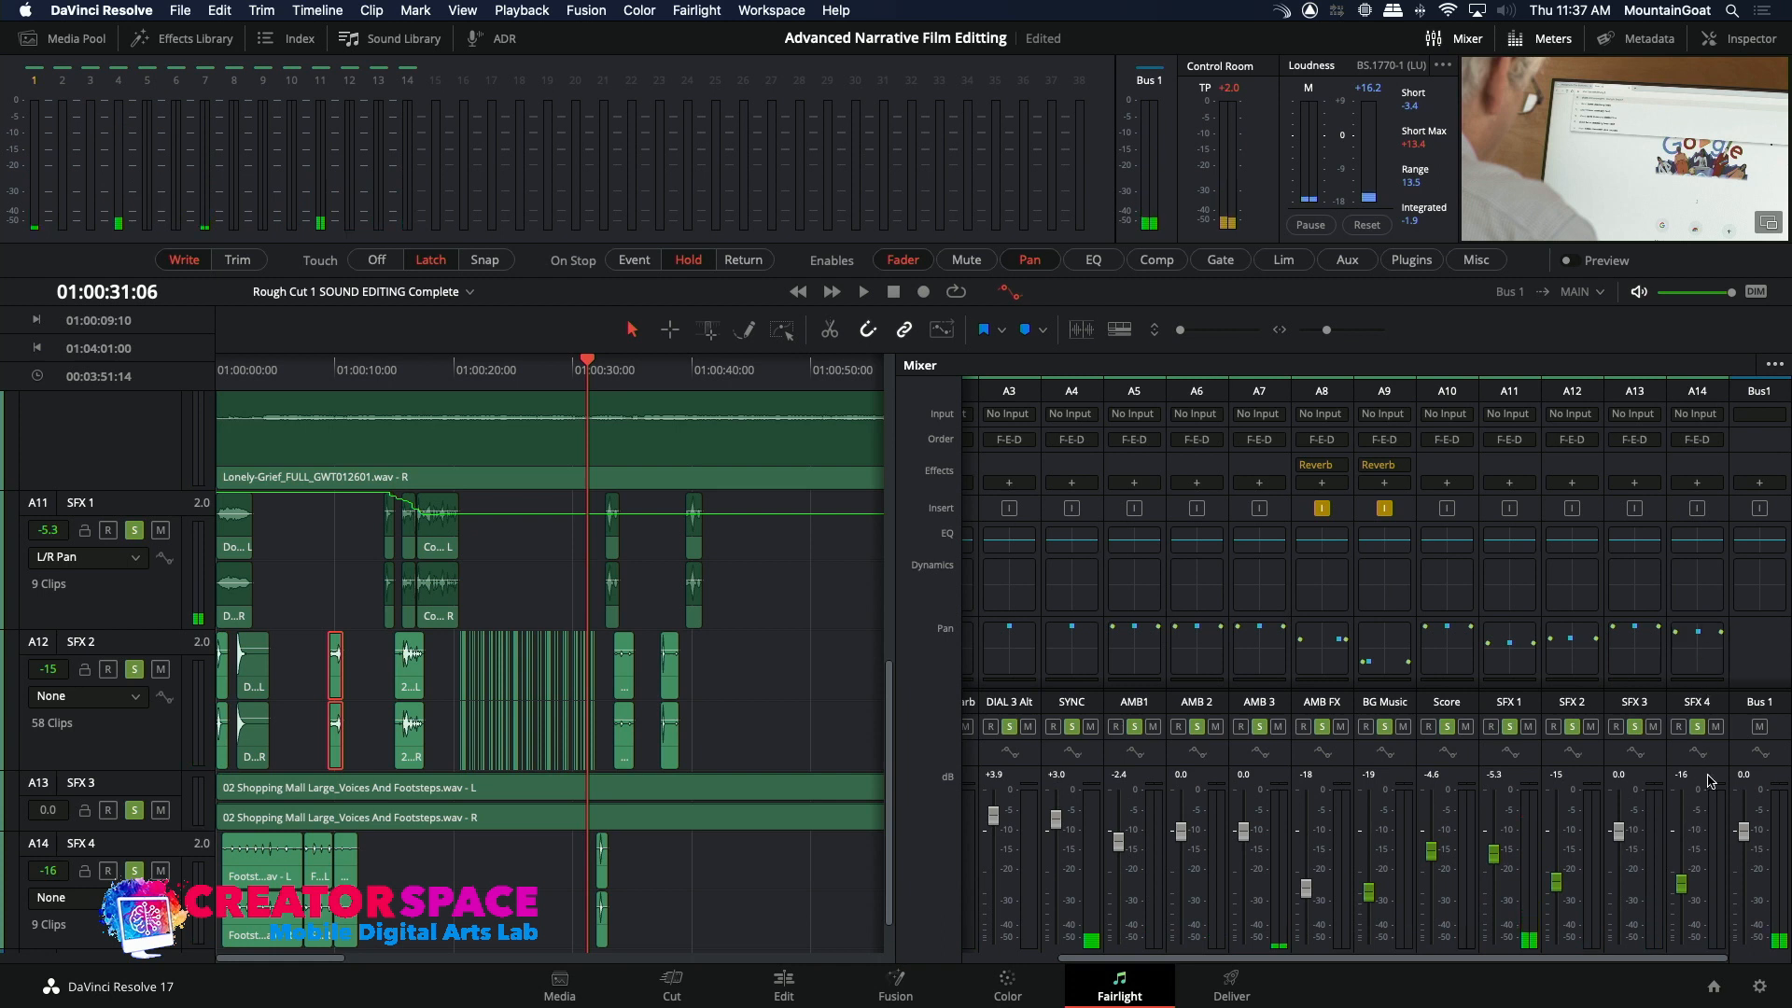
drag(1683, 887, 1658, 856)
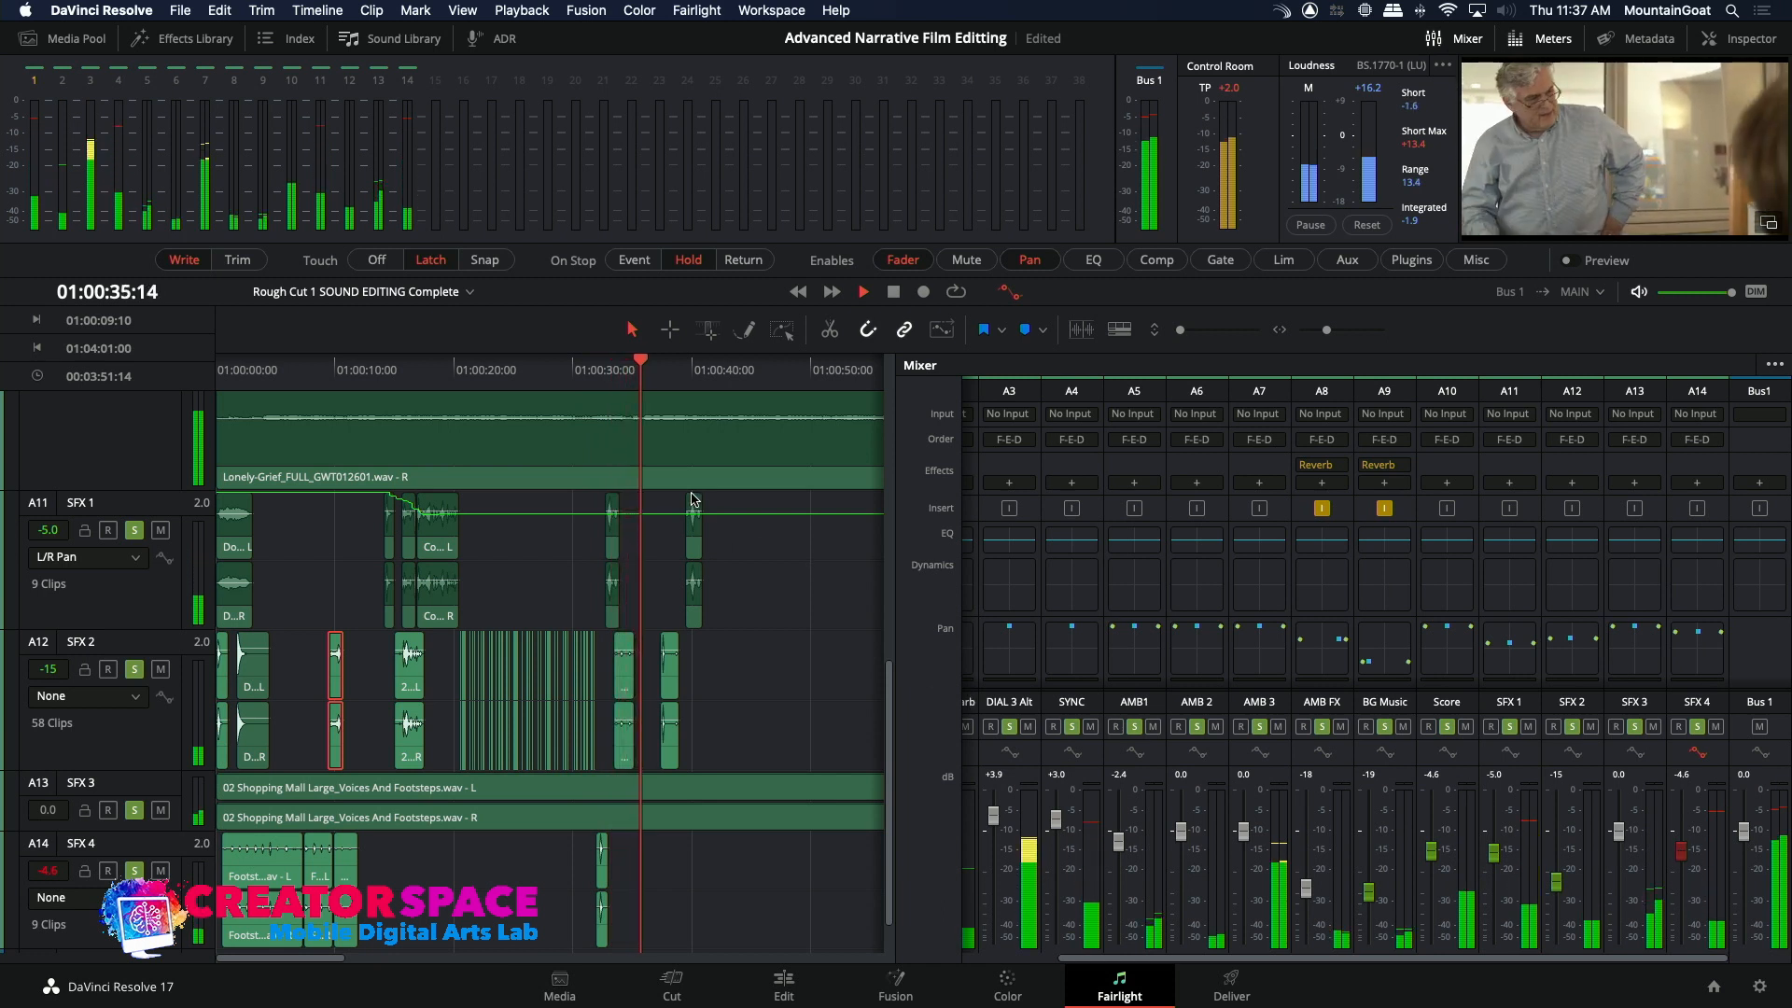
key(space)
Step: Record SFX 2 fader automation from about 01:00:32:23 to 01:00:37:16, raising the level to -4.4 dB
click(606, 371)
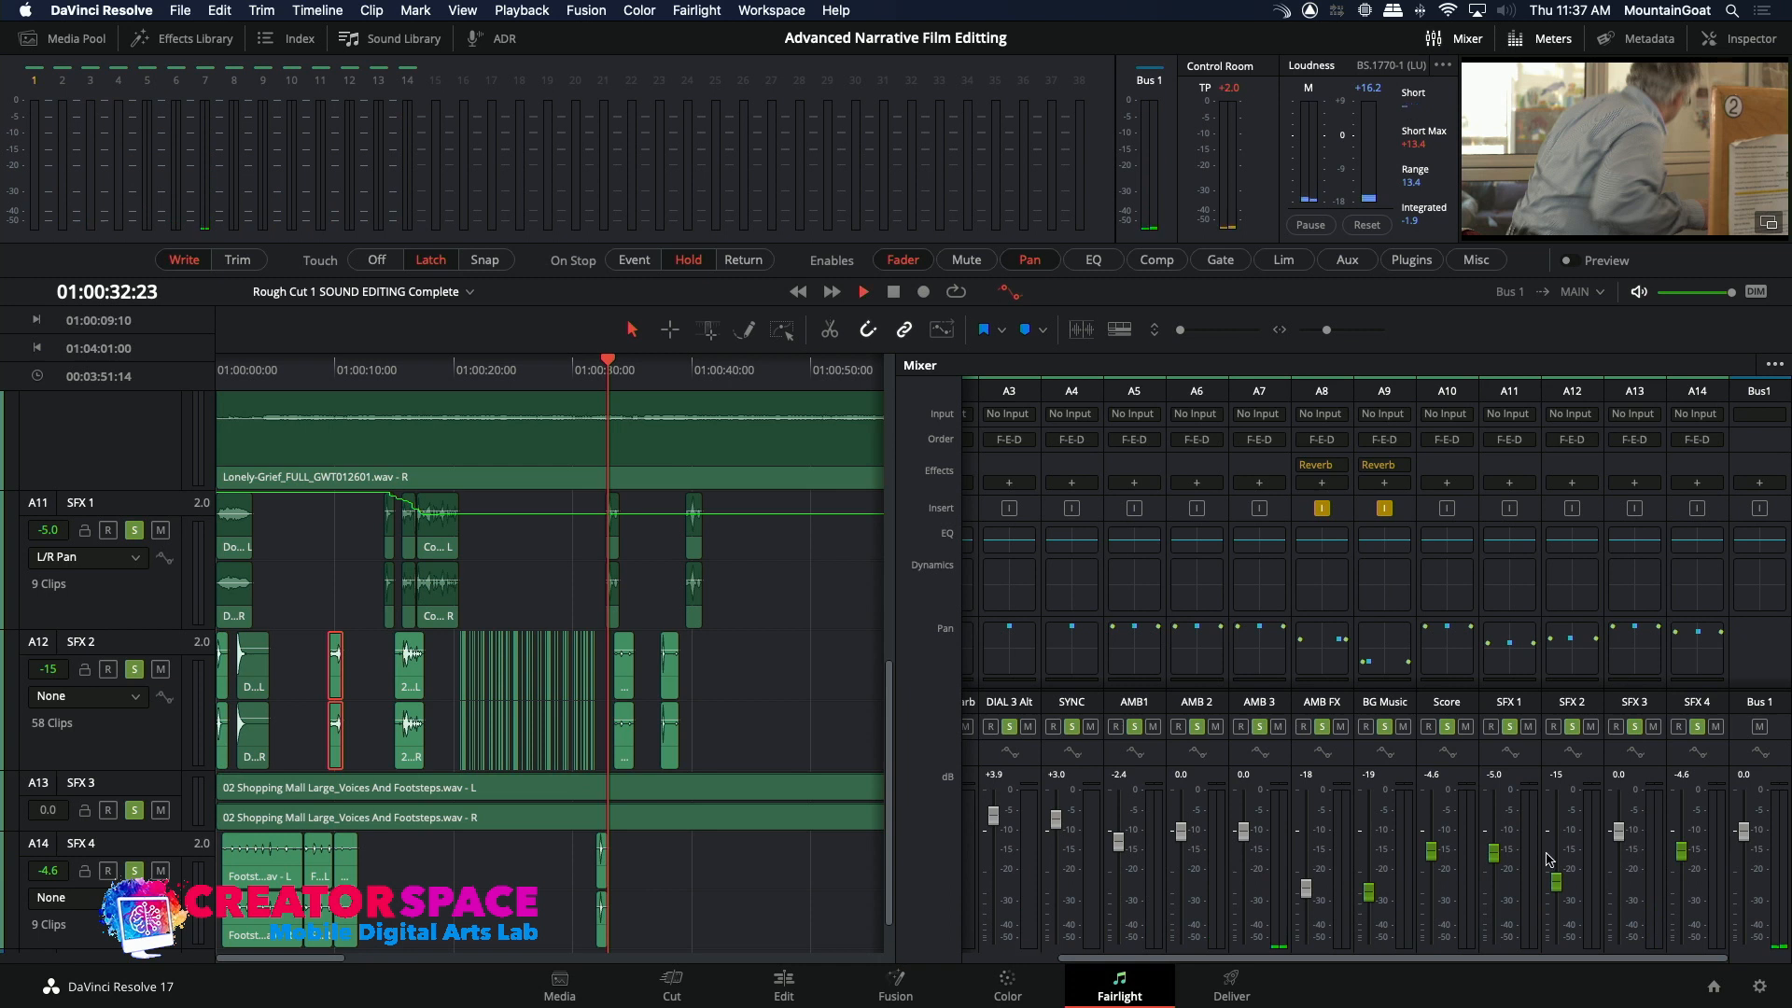
key(space)
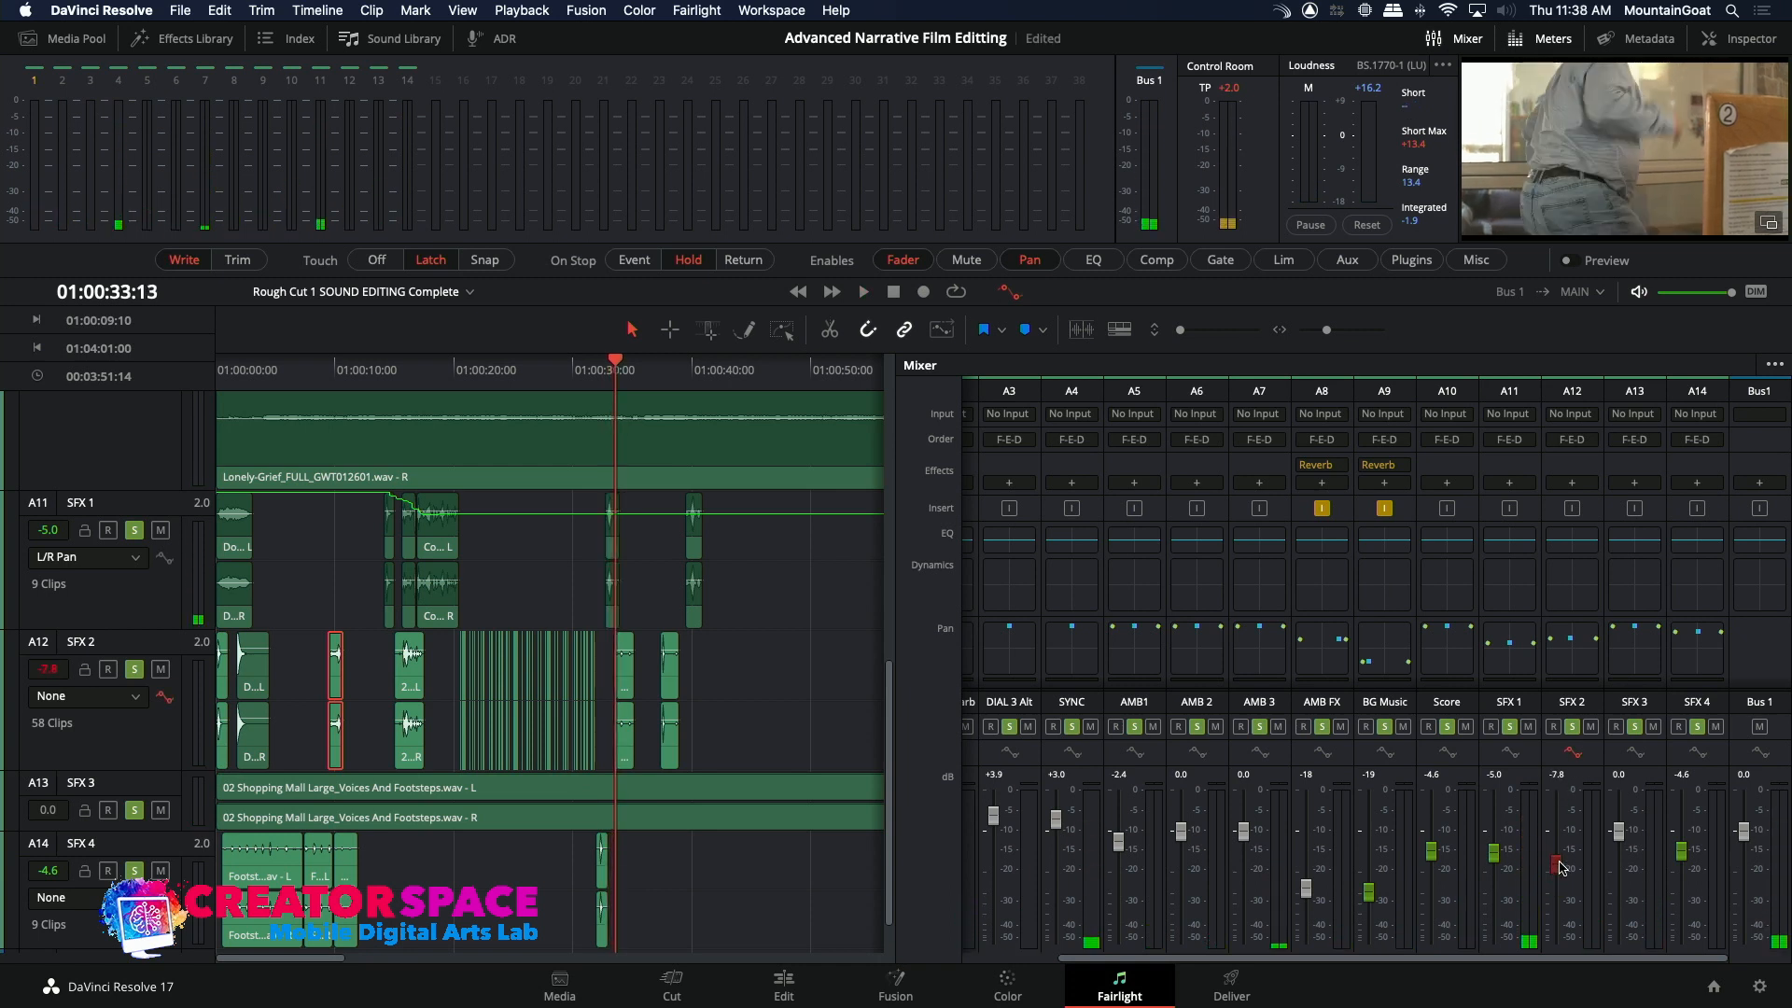
key(space)
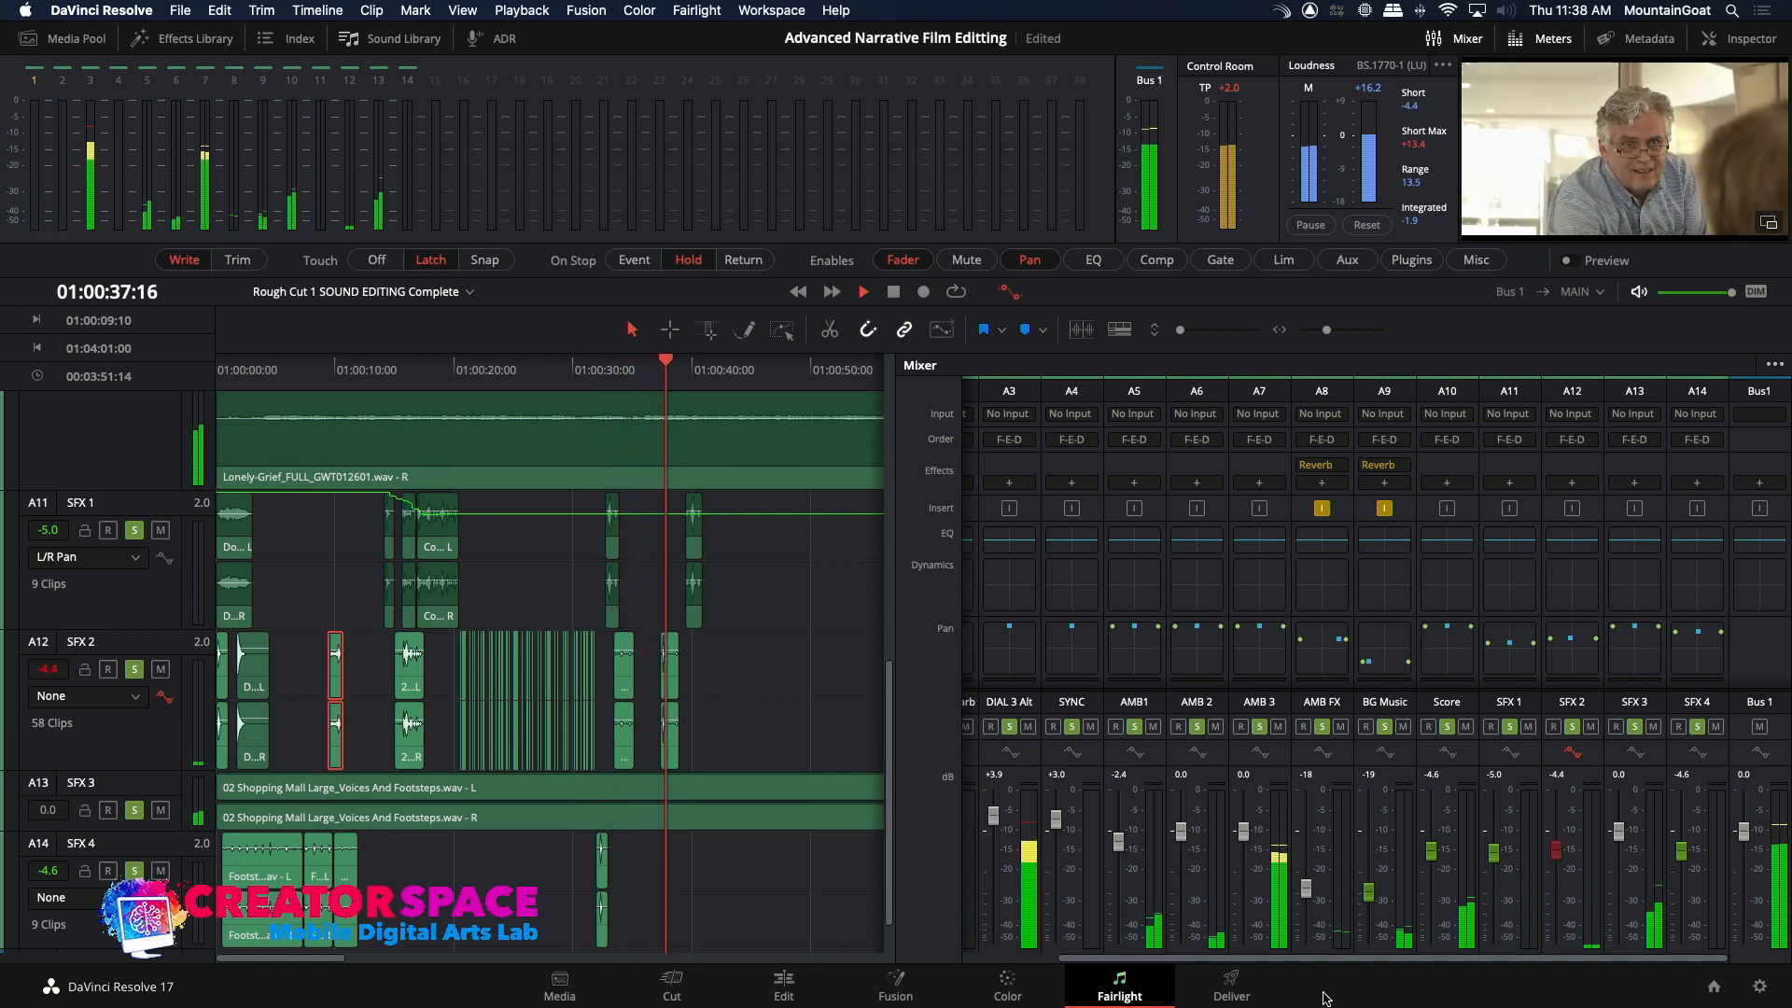
key(space)
Step: Record SFX 2 fader automation from 01:00:36:15 to about 01:00:40:23, lowering the level to -18 dB
click(654, 370)
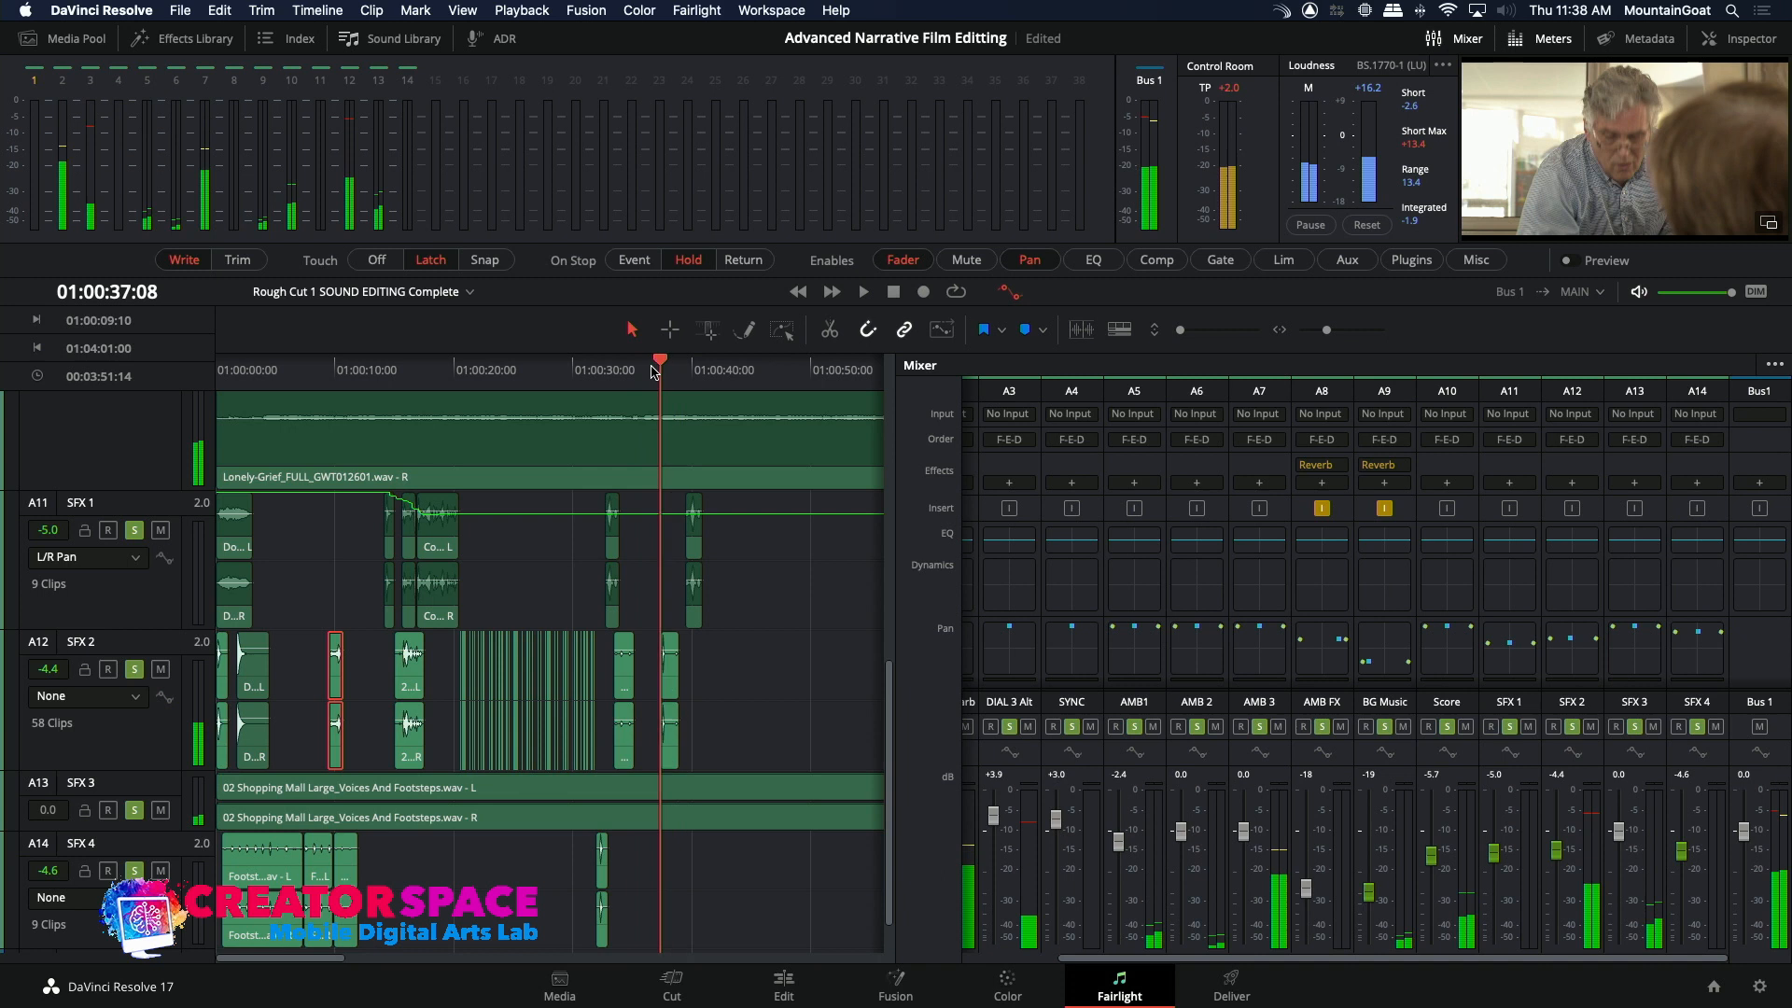
click(651, 369)
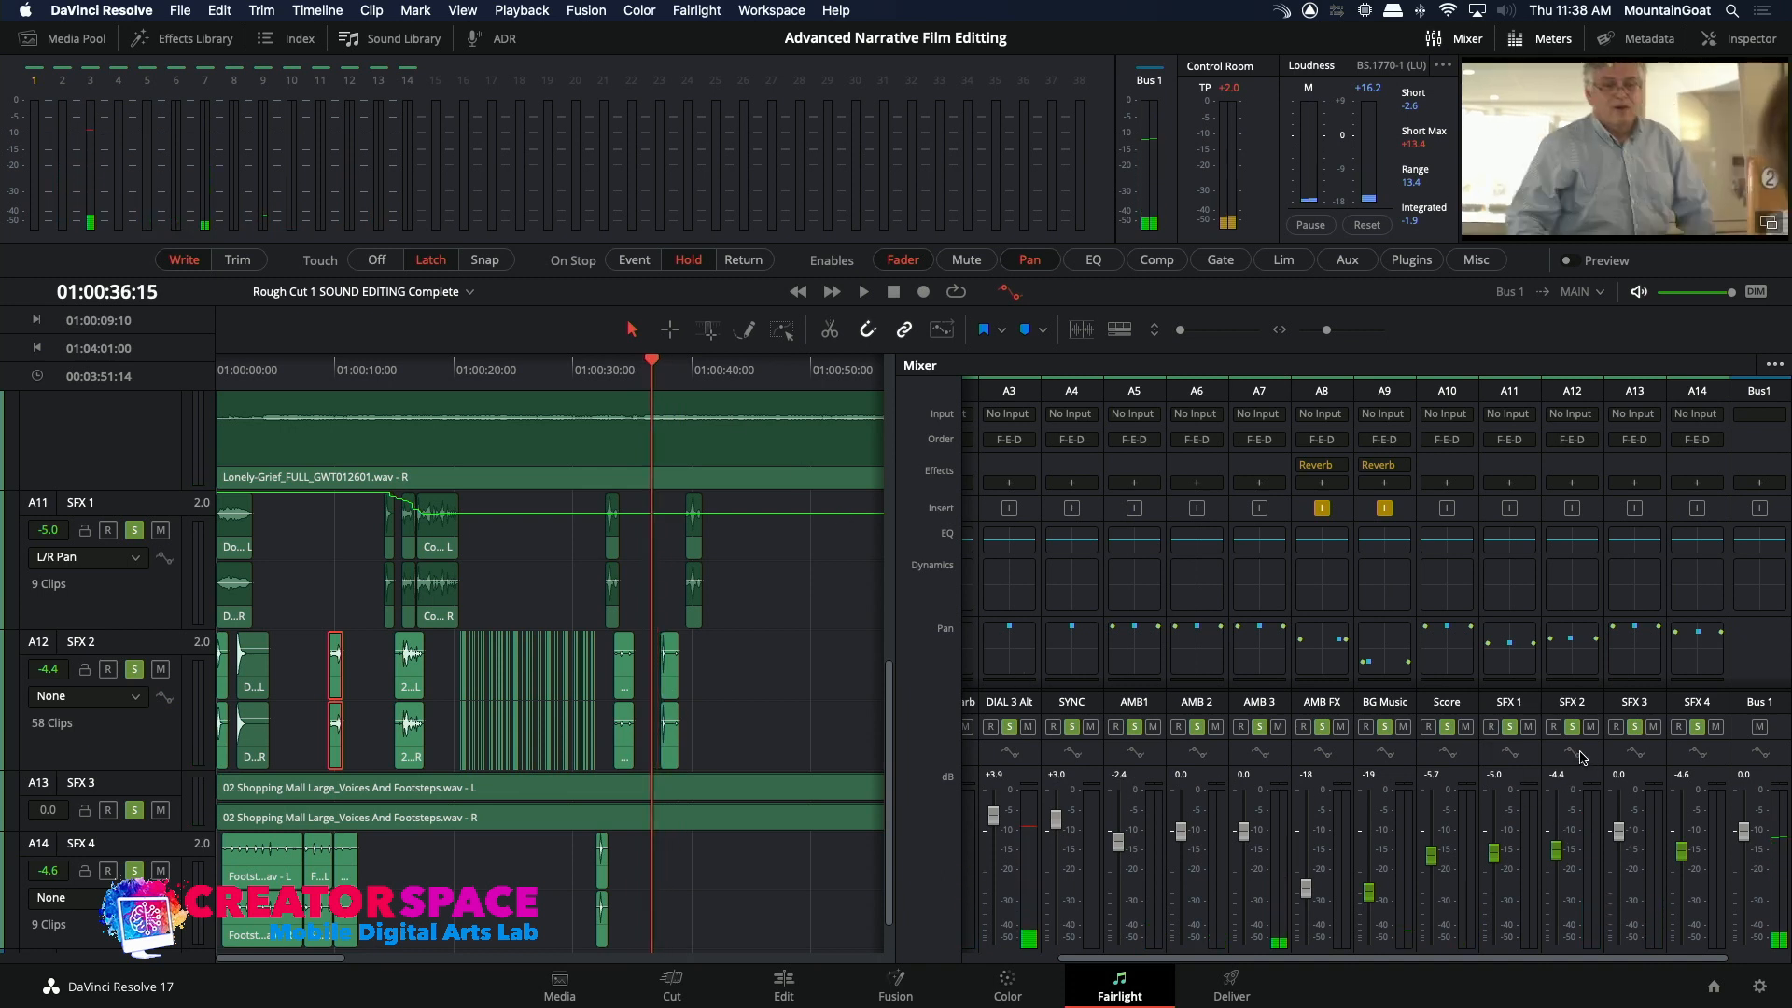
key(space)
drag(1561, 860, 1555, 898)
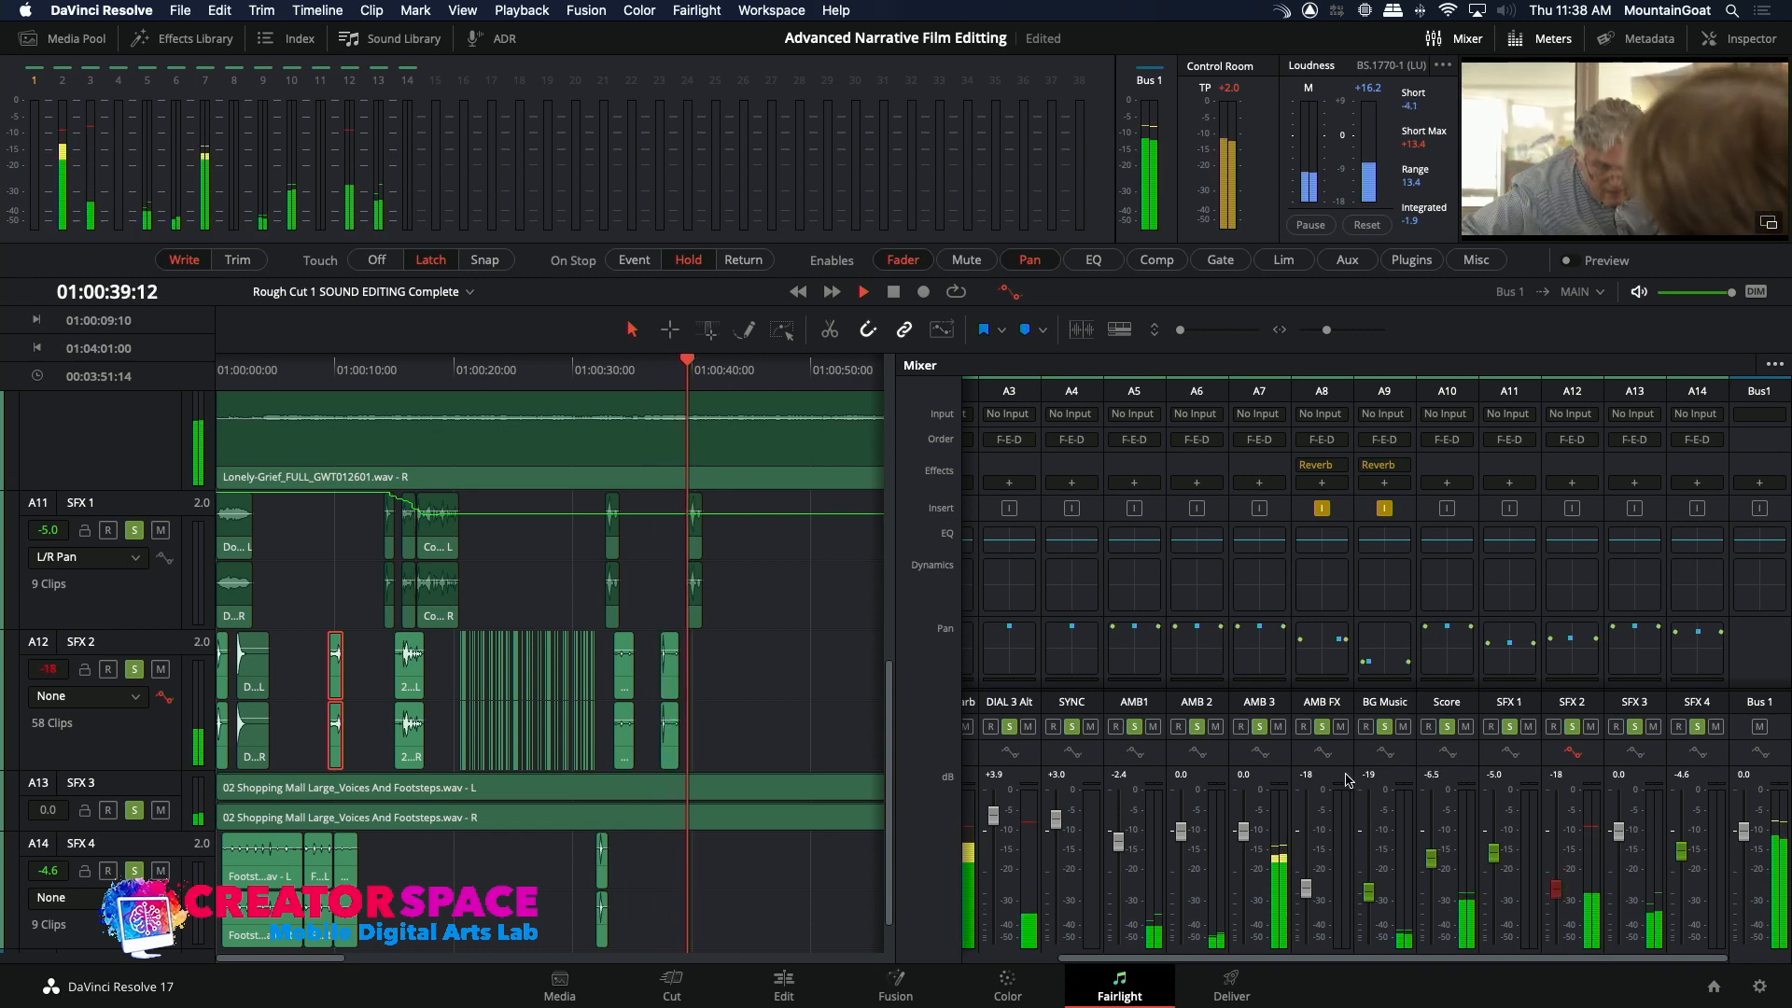
key(space)
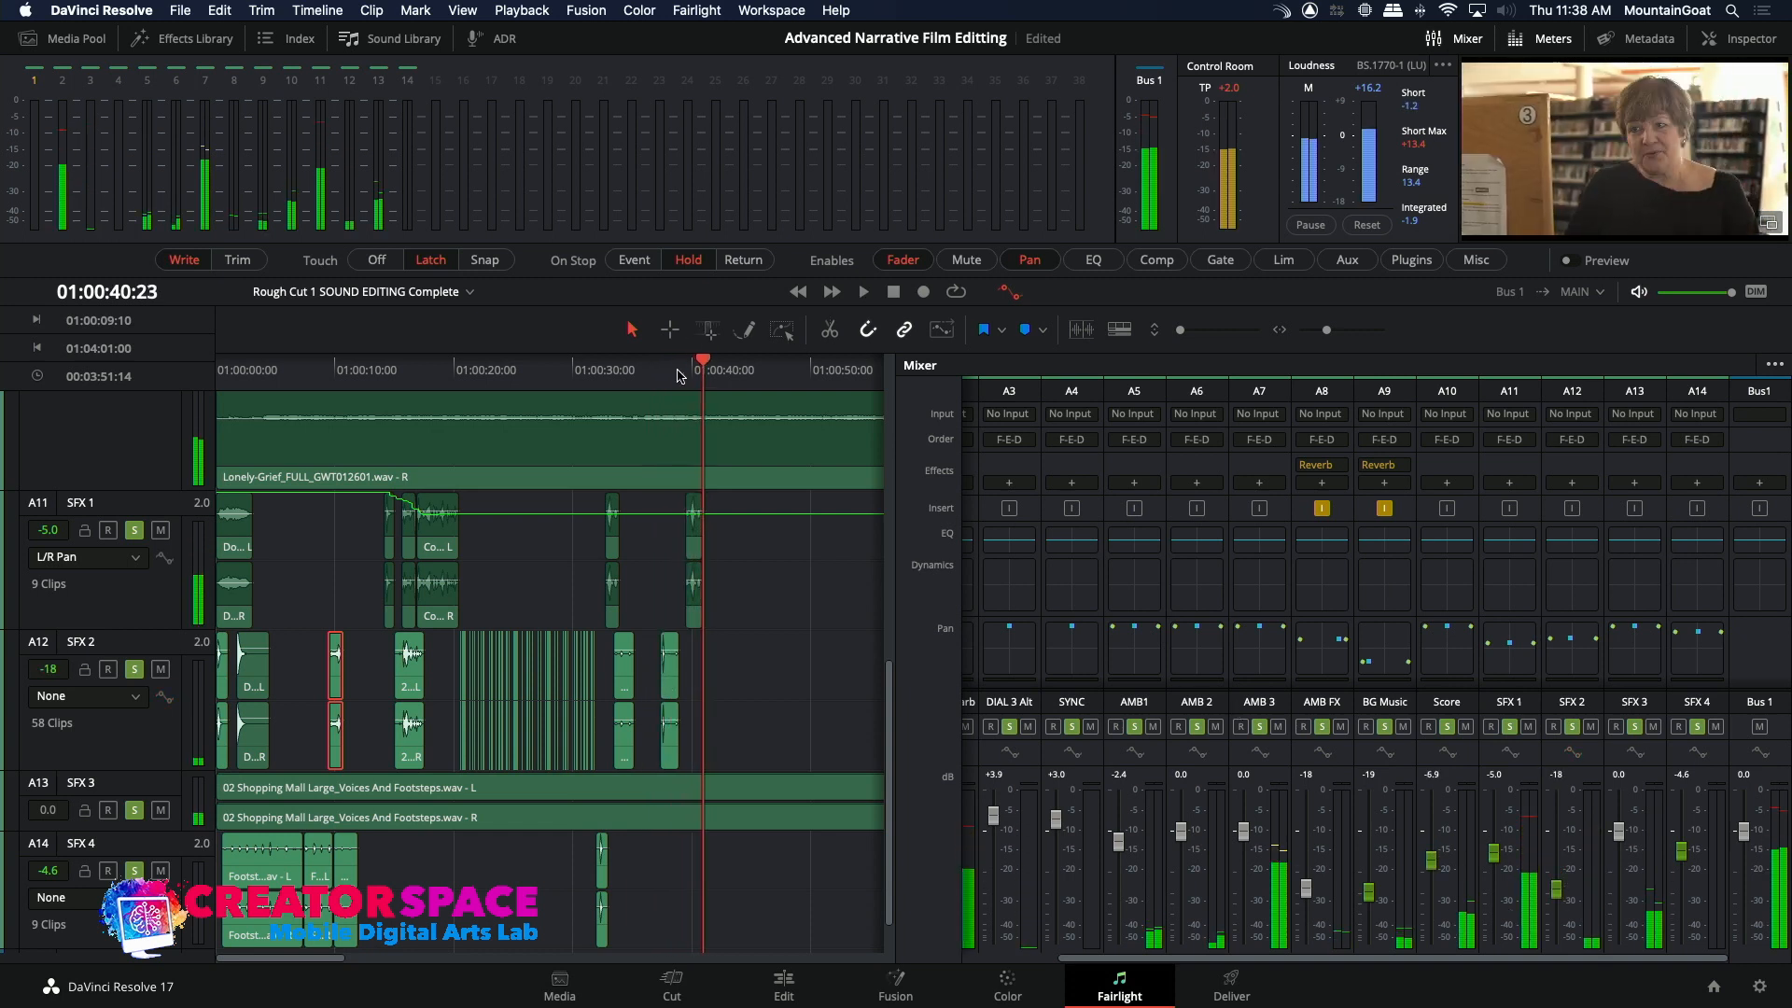
Step: Record SFX 1 fader automation from about 01:00:39 to 01:00:41:13, lowering the level to -18 dB, and return the playhead to 01:00:38:16
click(677, 374)
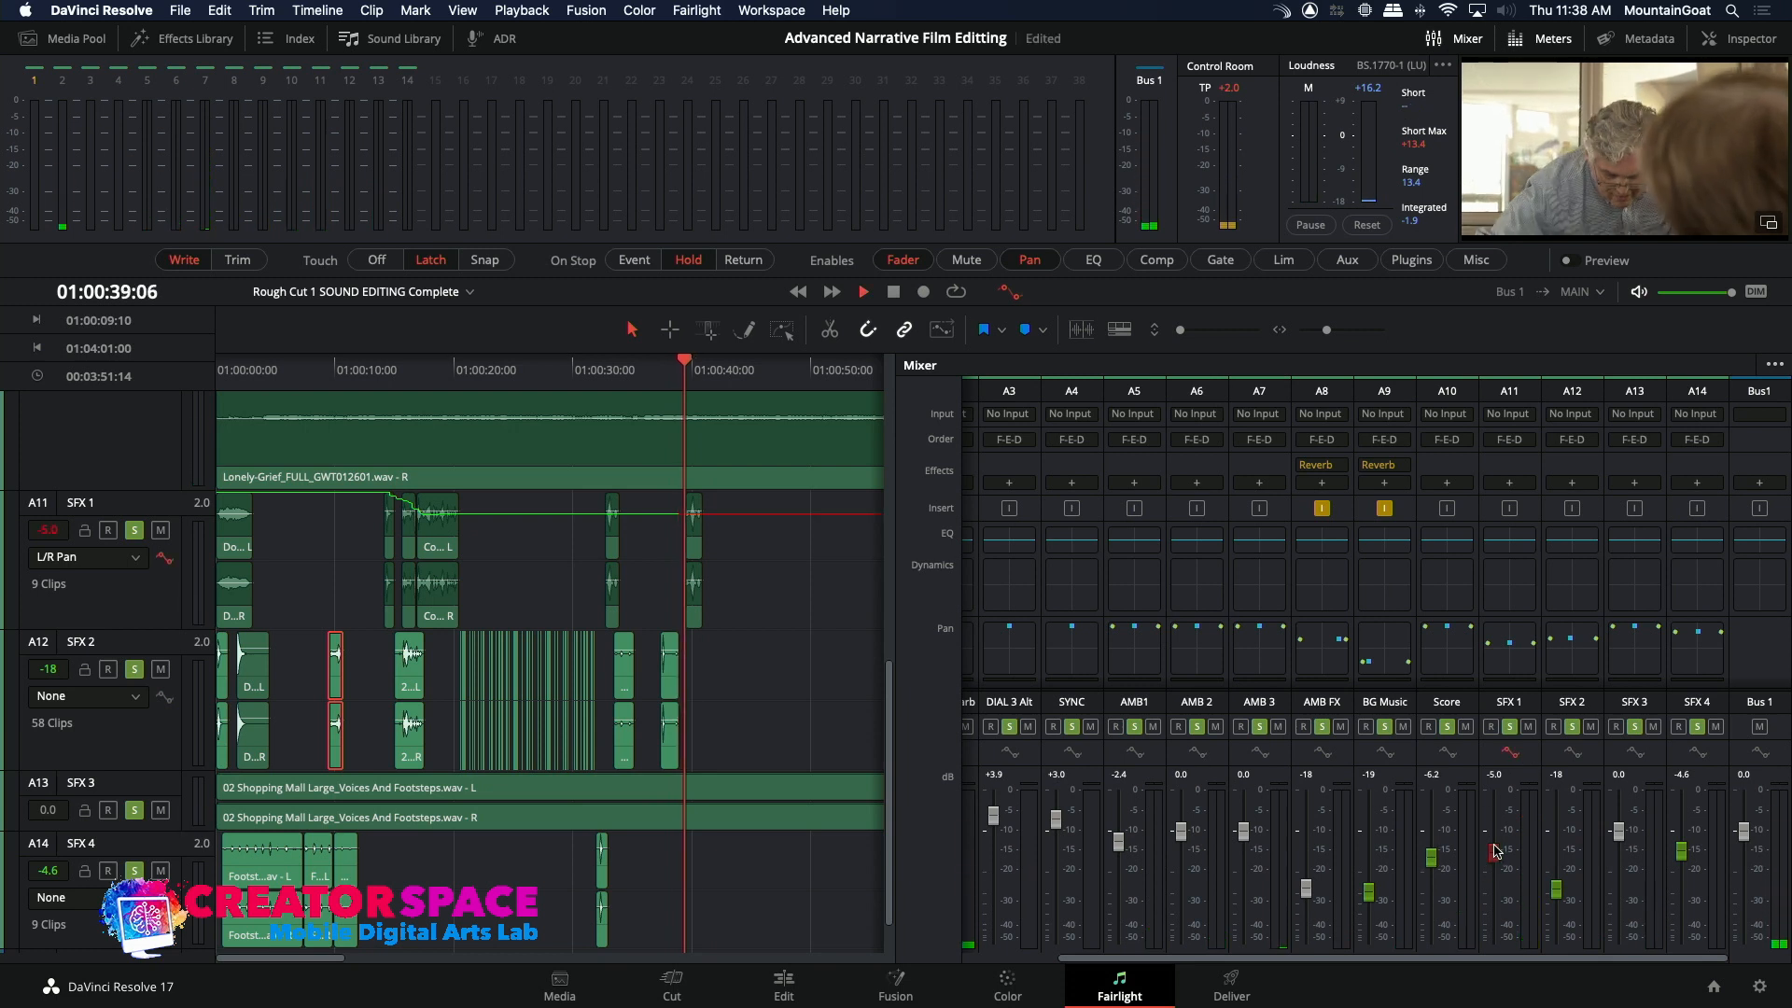
drag(1493, 854, 1493, 888)
key(space)
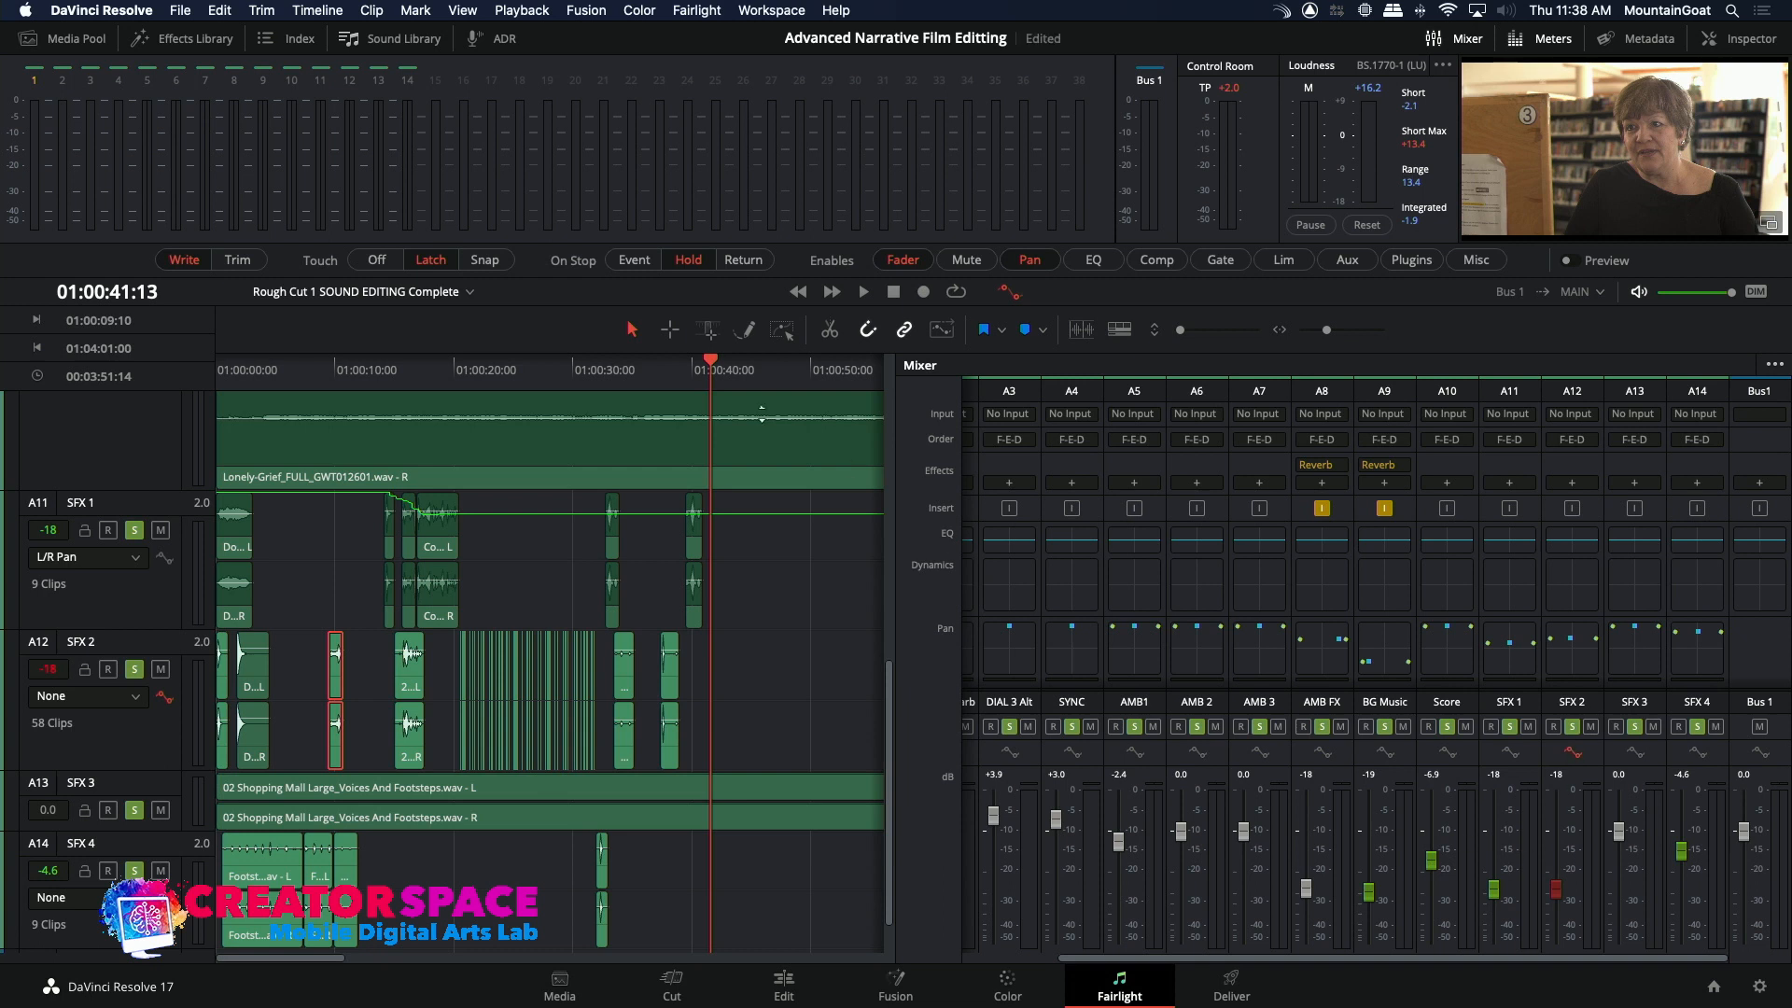
click(672, 371)
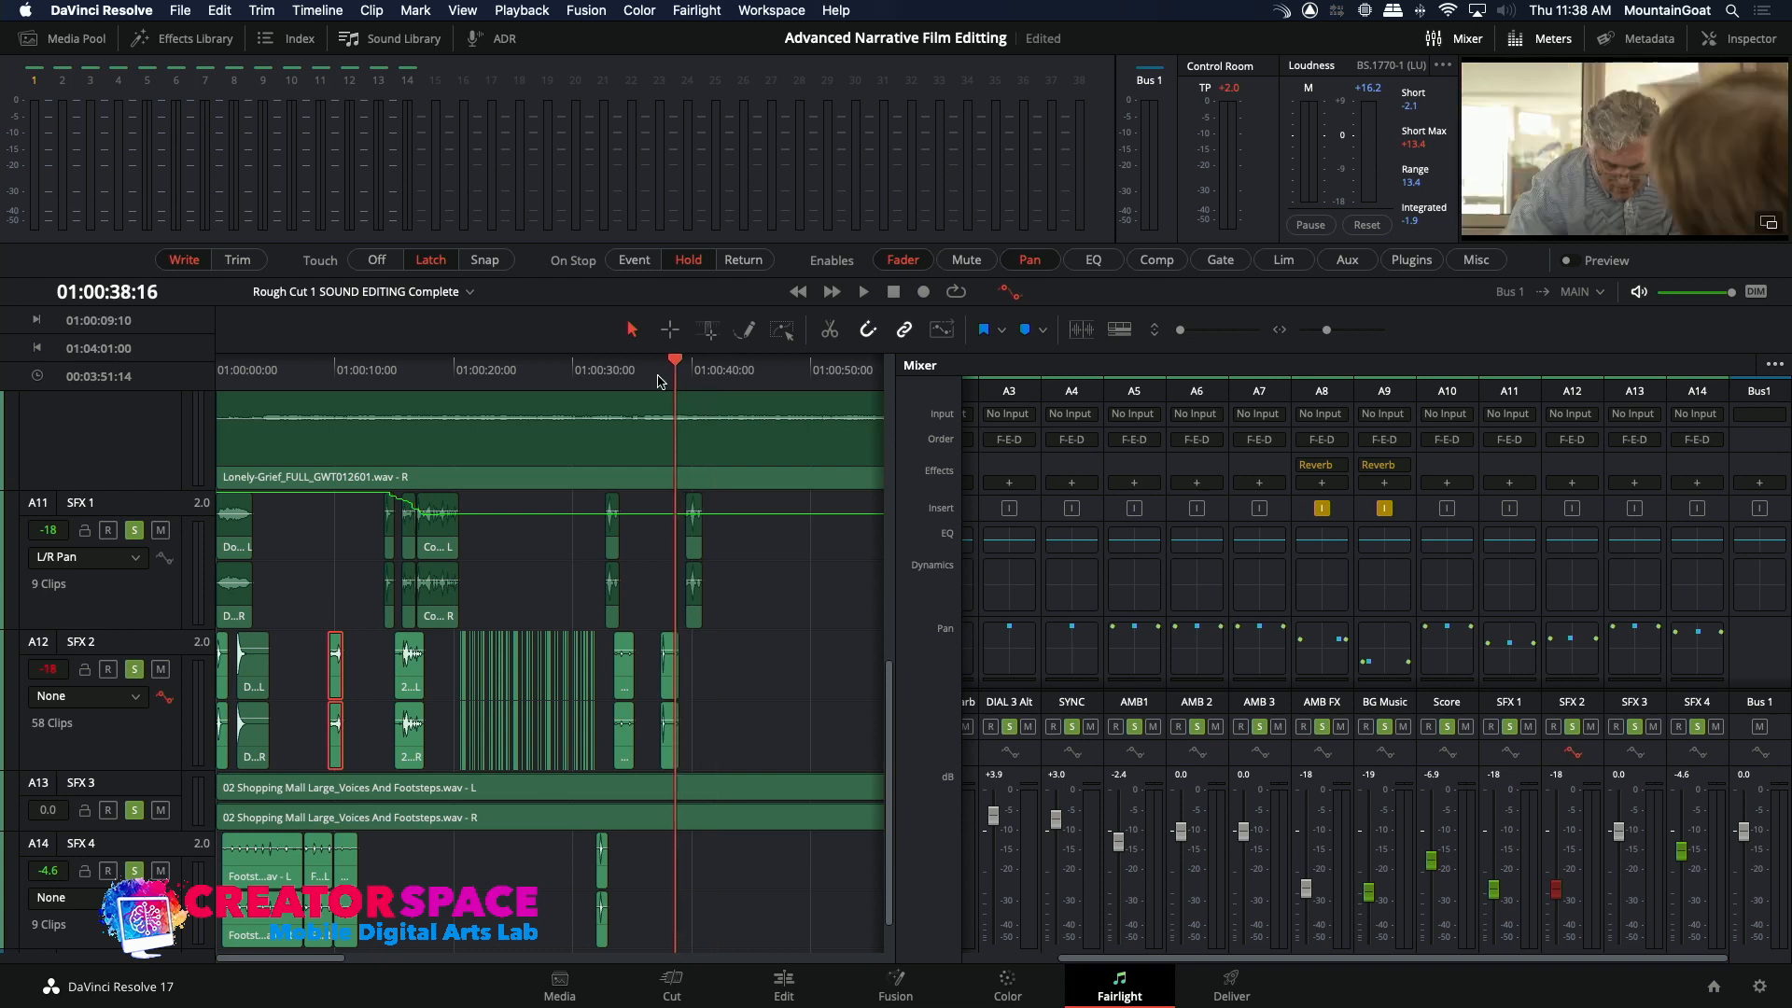
Step: Record SFX 1 and SFX 2 fader automation at -18 dB from about 01:00:35 to 01:00:40:13
click(1509, 752)
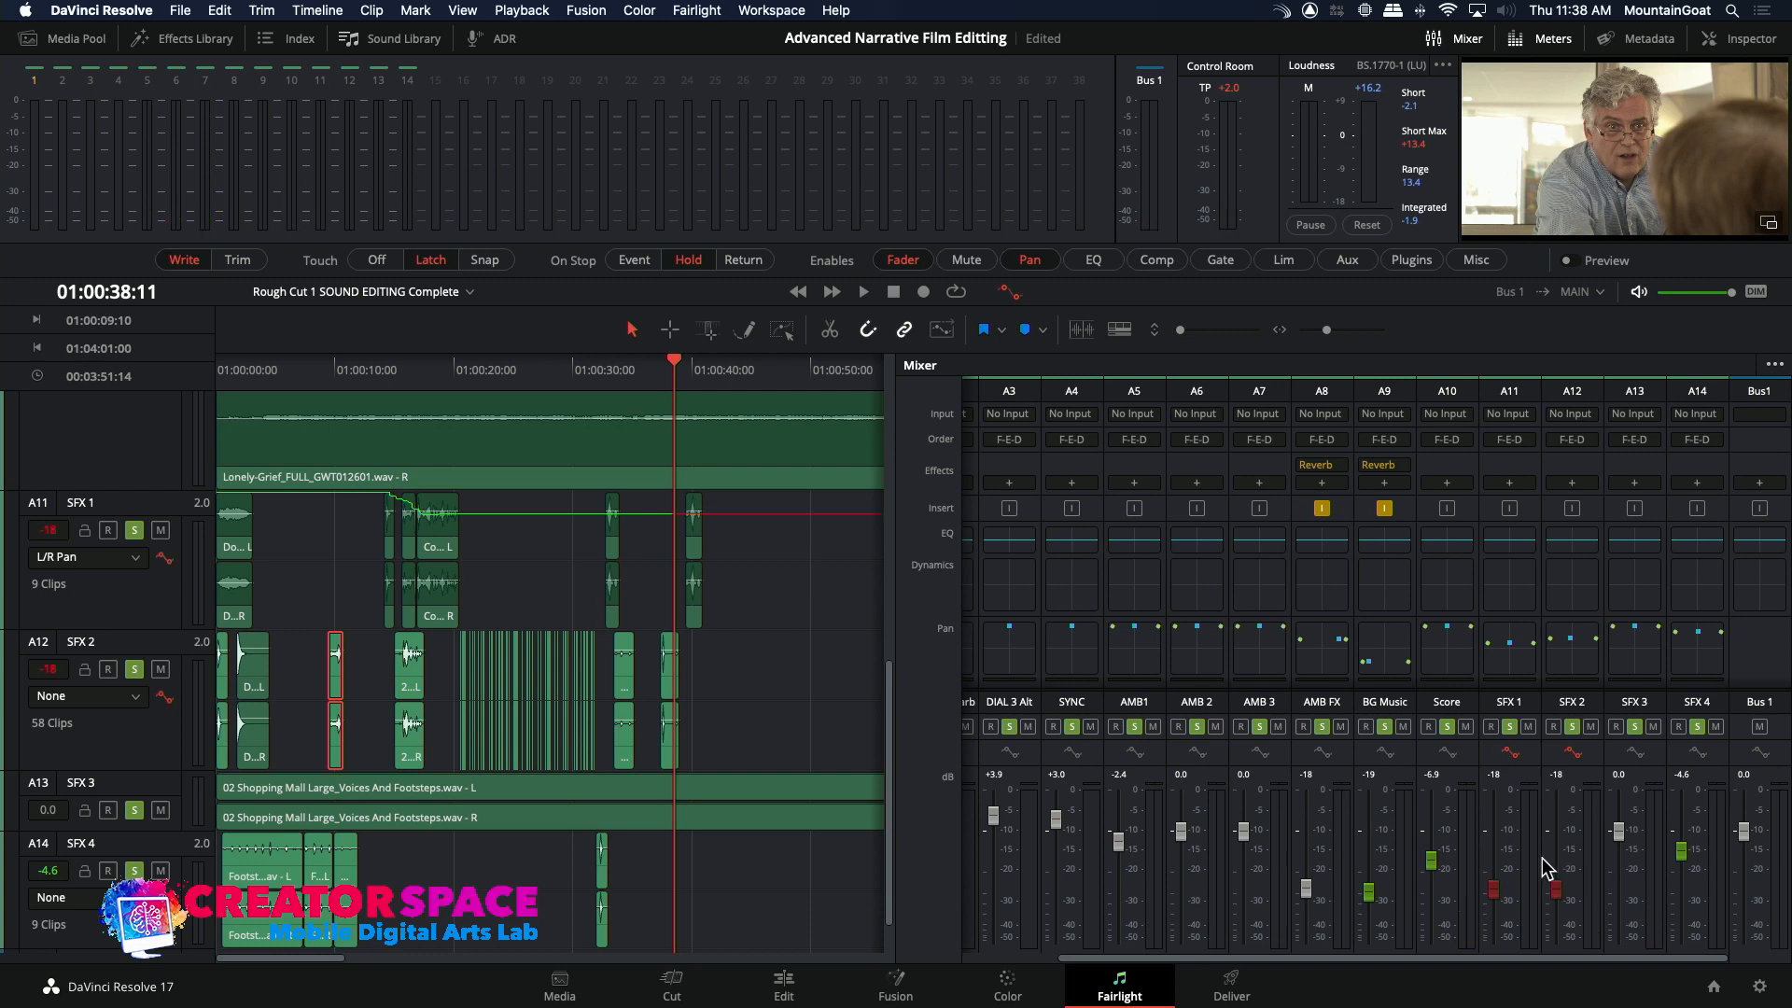
drag(643, 376, 630, 377)
key(space)
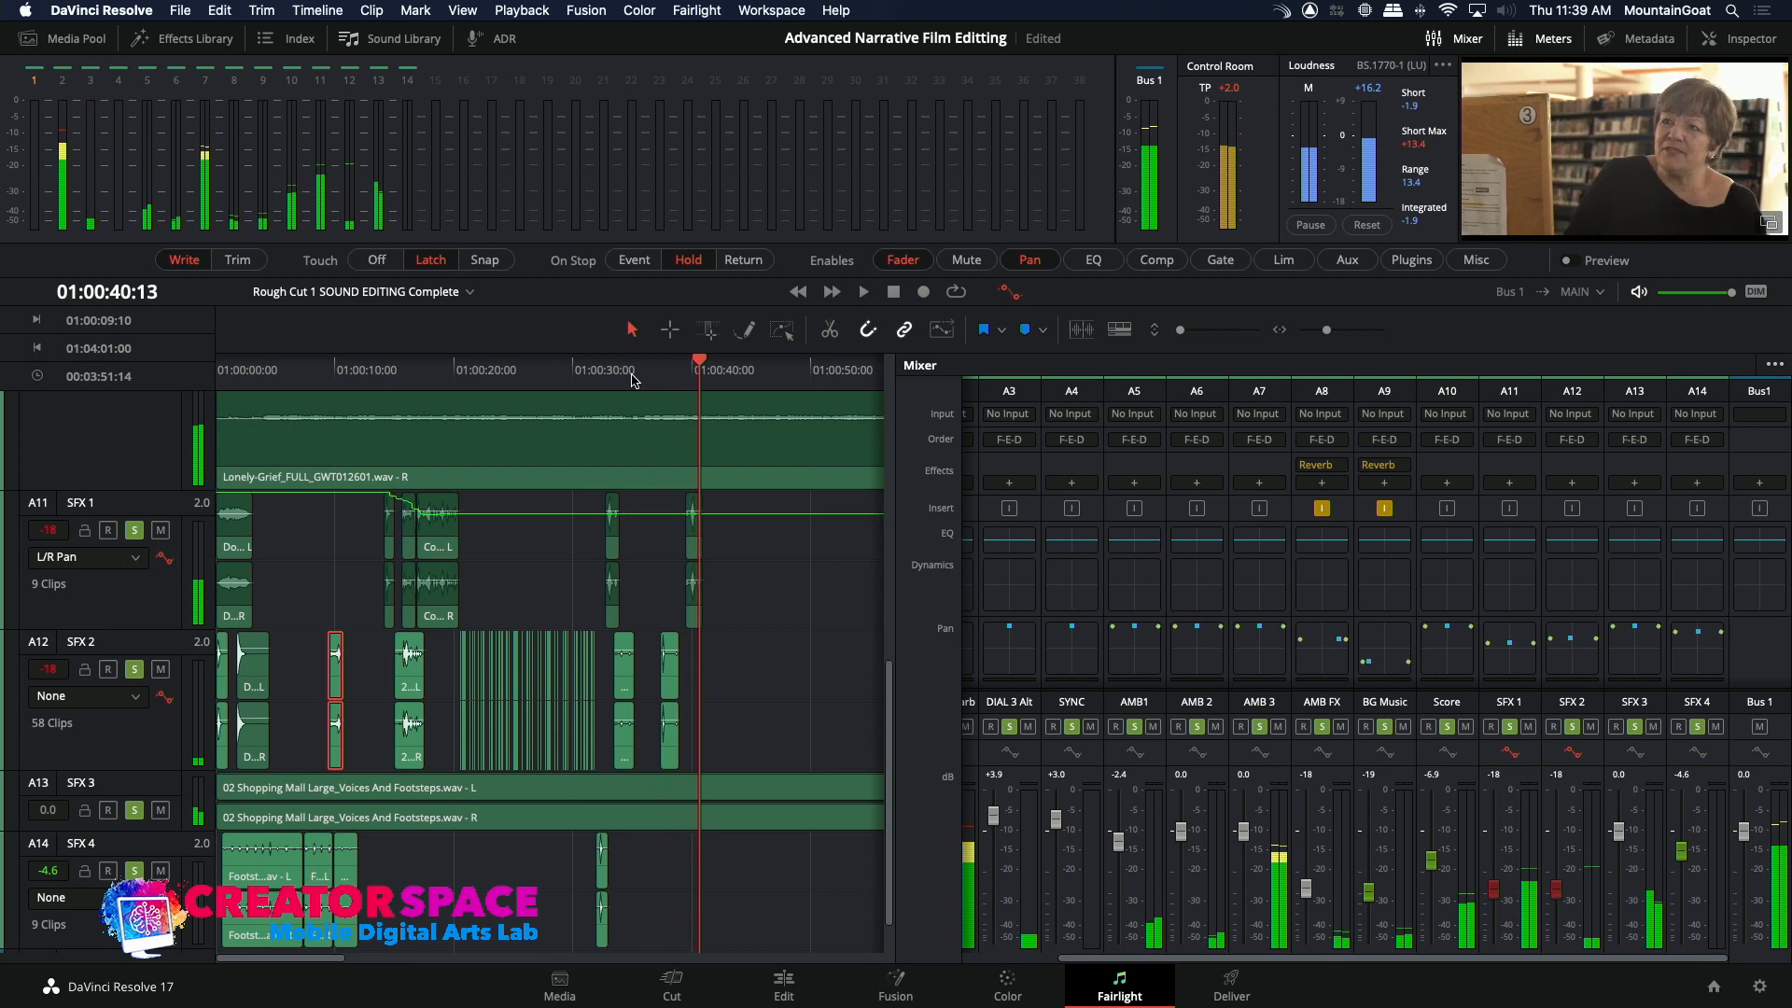
key(space)
Step: Disarm automation on SFX 1 and SFX 2 and play back the mix from about 01:00:39 to 01:00:41:21
click(684, 377)
key(space)
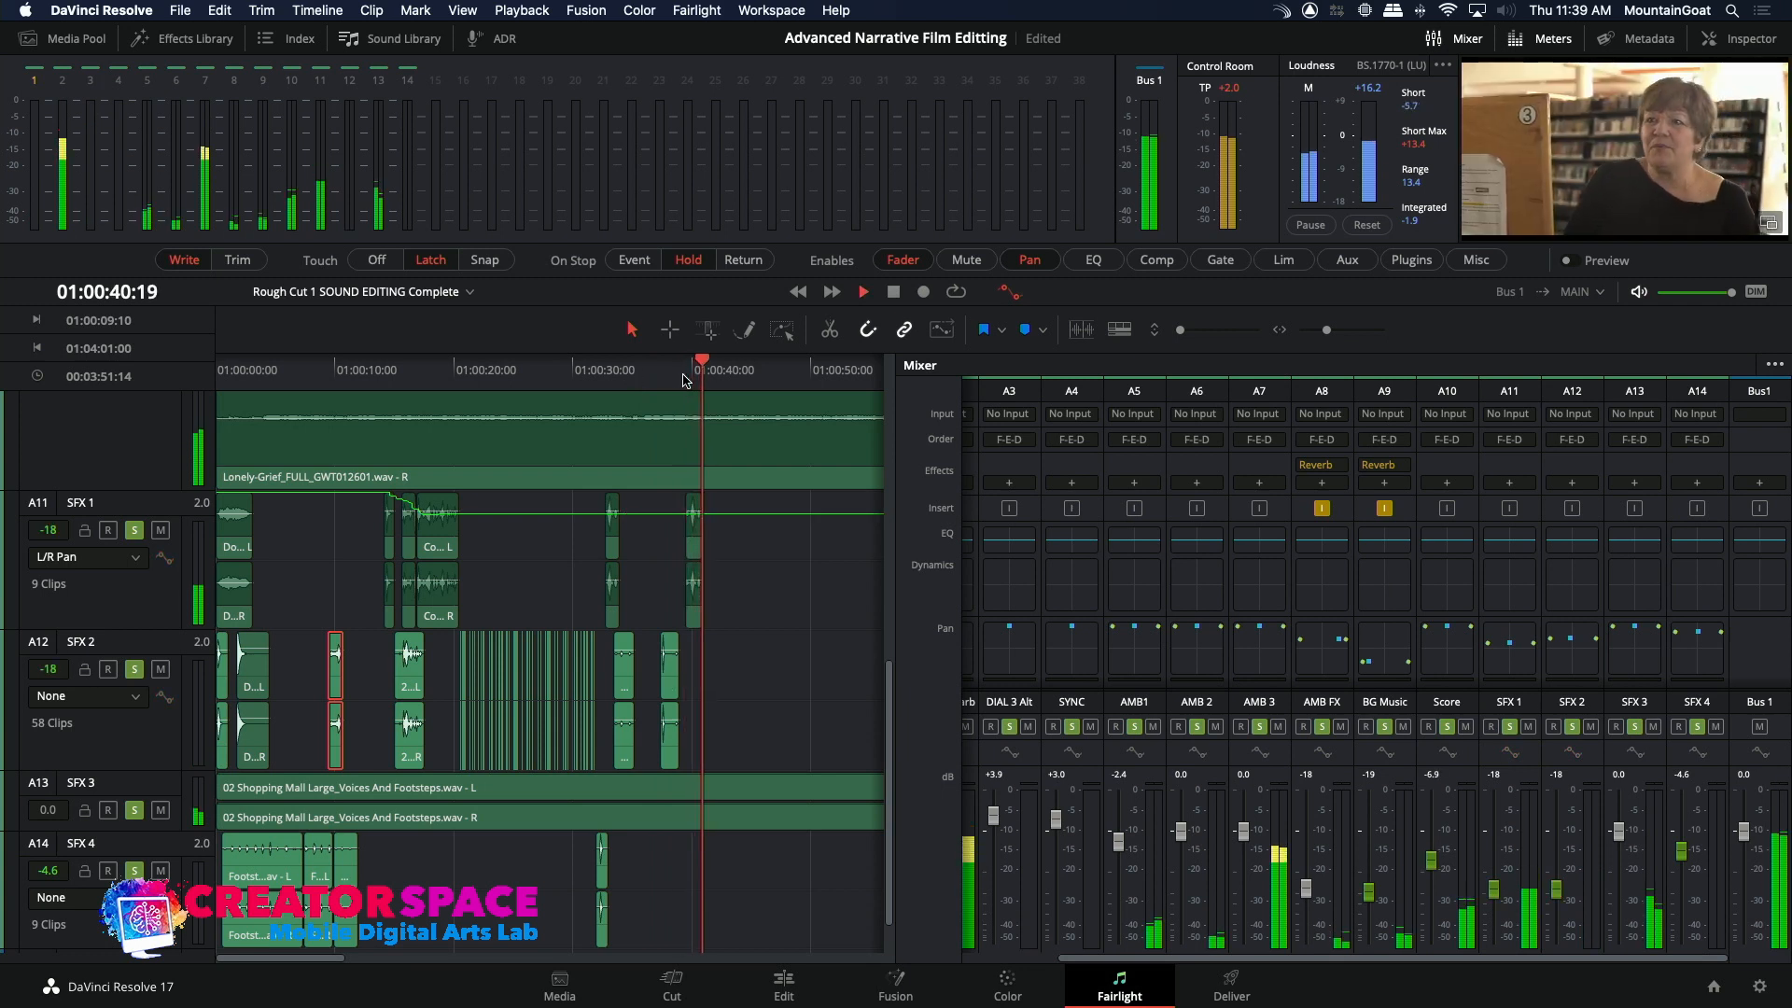
key(space)
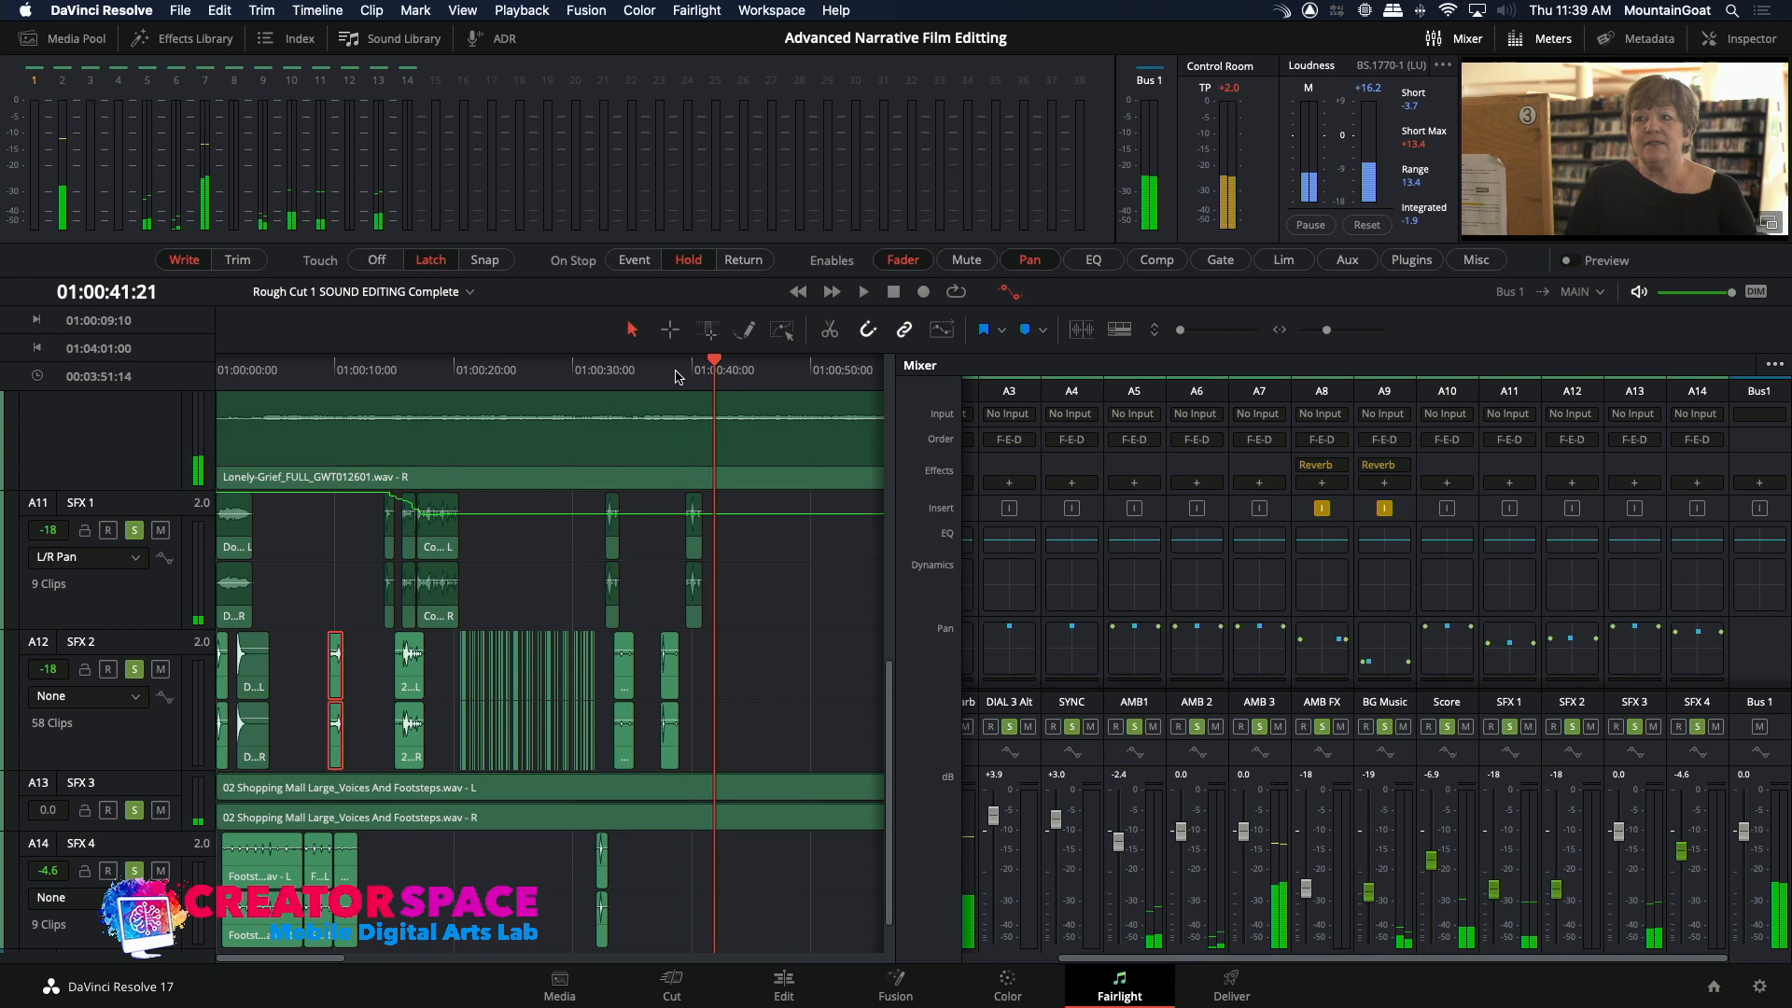
click(684, 377)
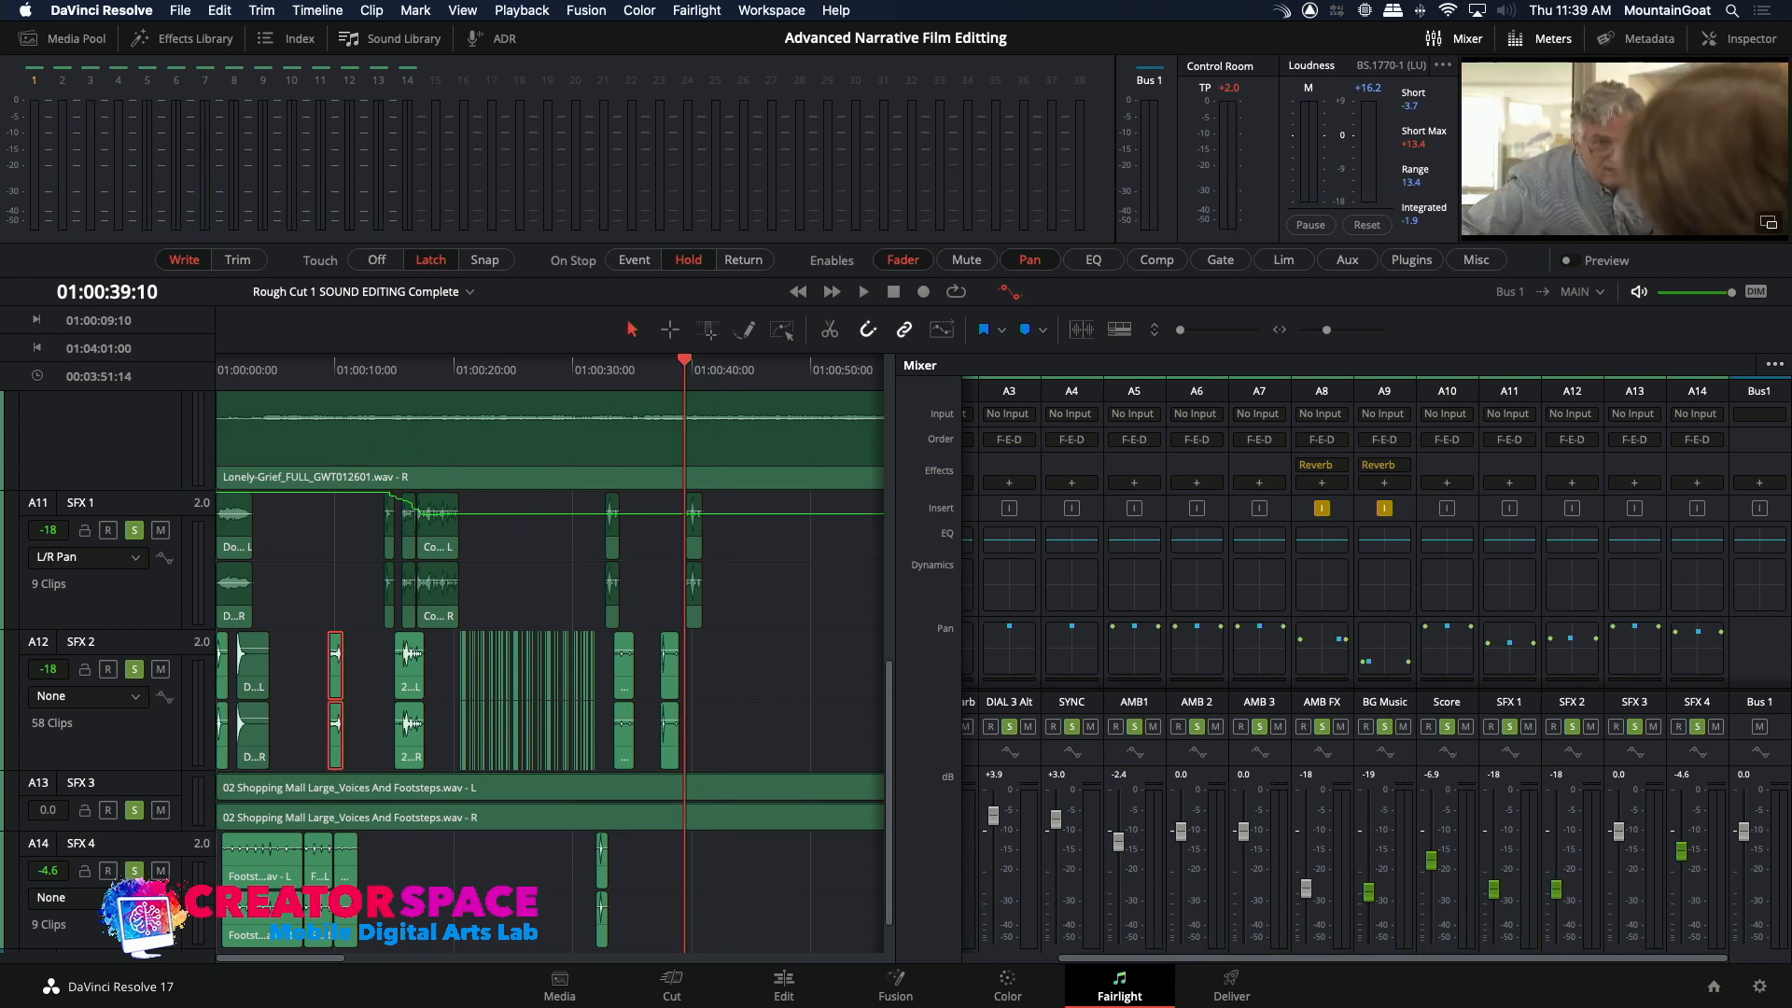
Step: Turn off solo on the SFX 4, SFX 3, SFX 2 and SFX 1 tracks
click(137, 847)
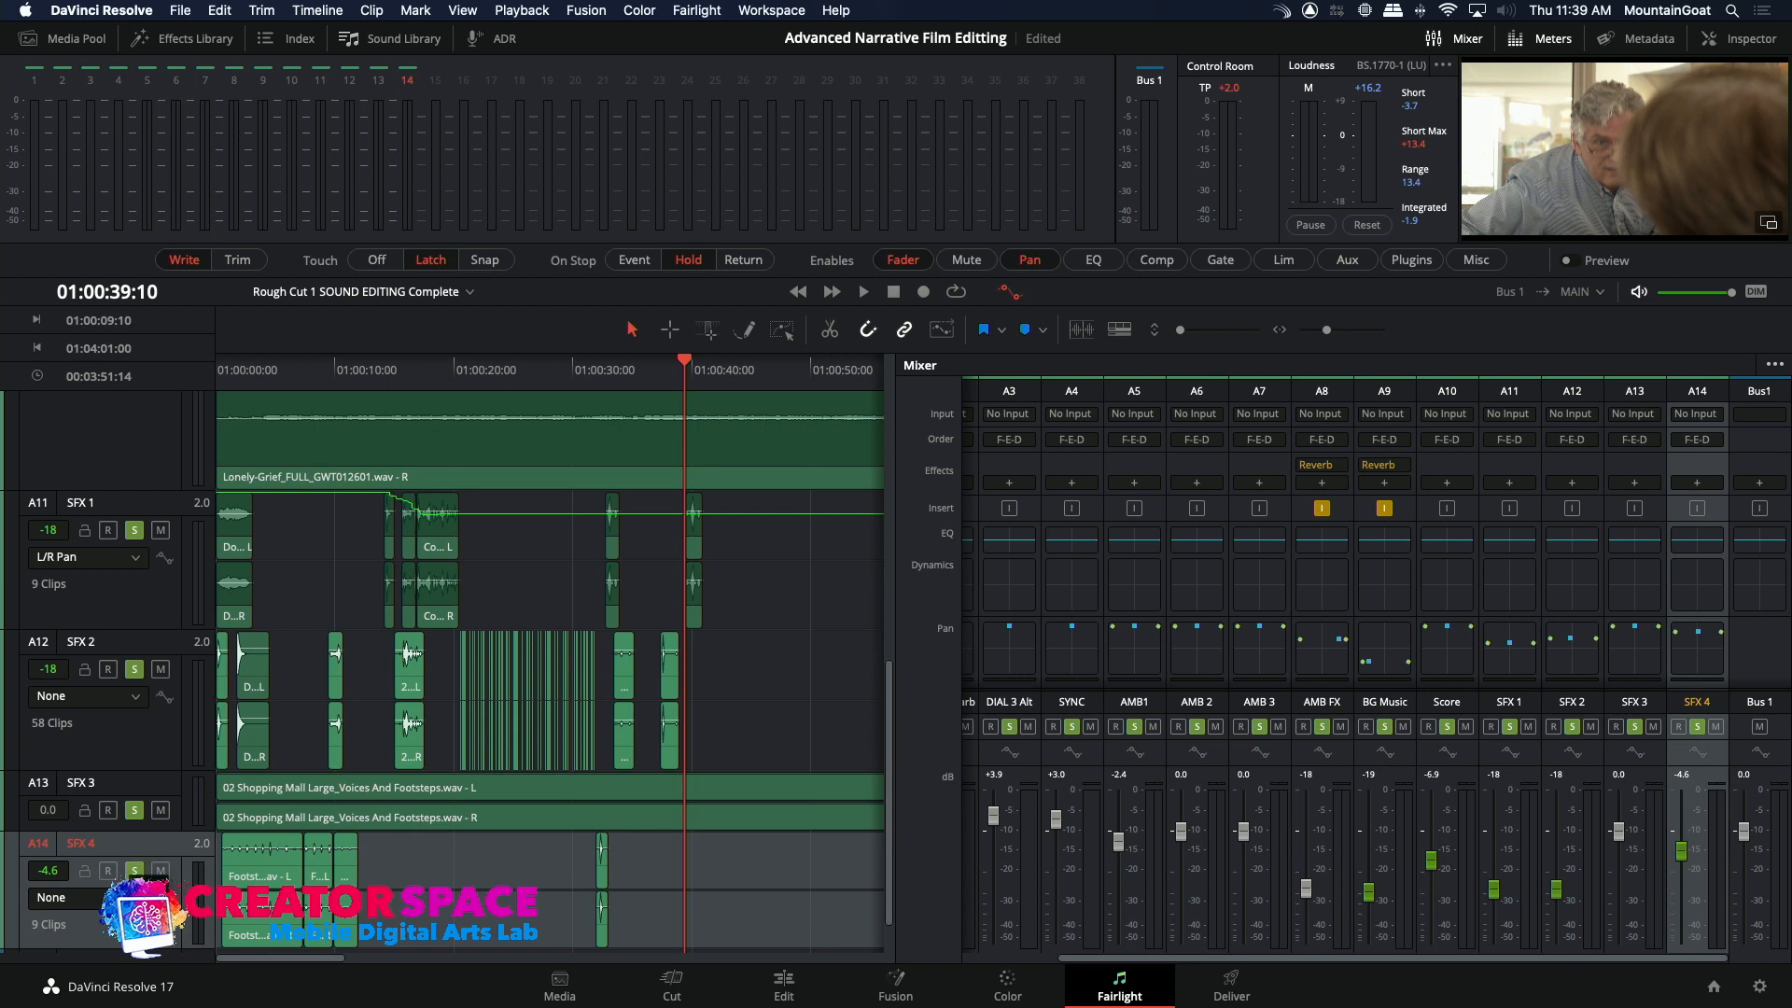
click(132, 873)
click(135, 669)
click(135, 530)
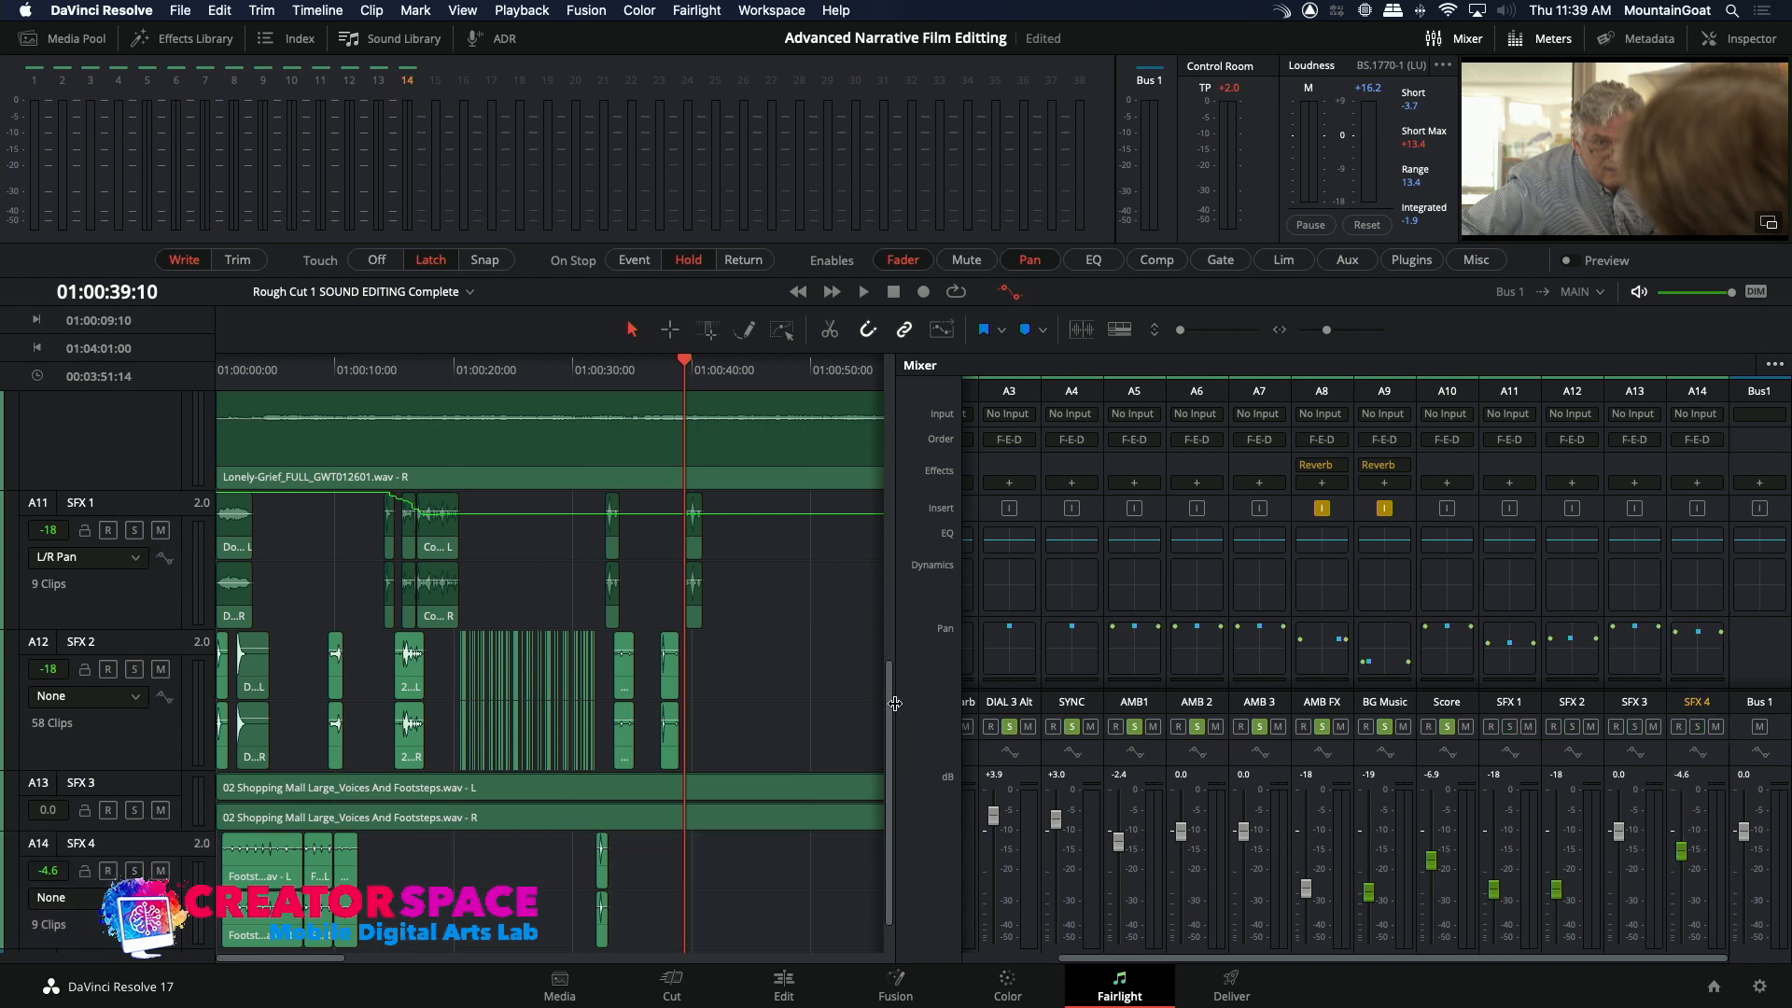
Step: Turn off solo on the Score, BG Music, AMB FX, AMB 3, AMB 2 and AMB1 tracks
drag(891, 709, 910, 622)
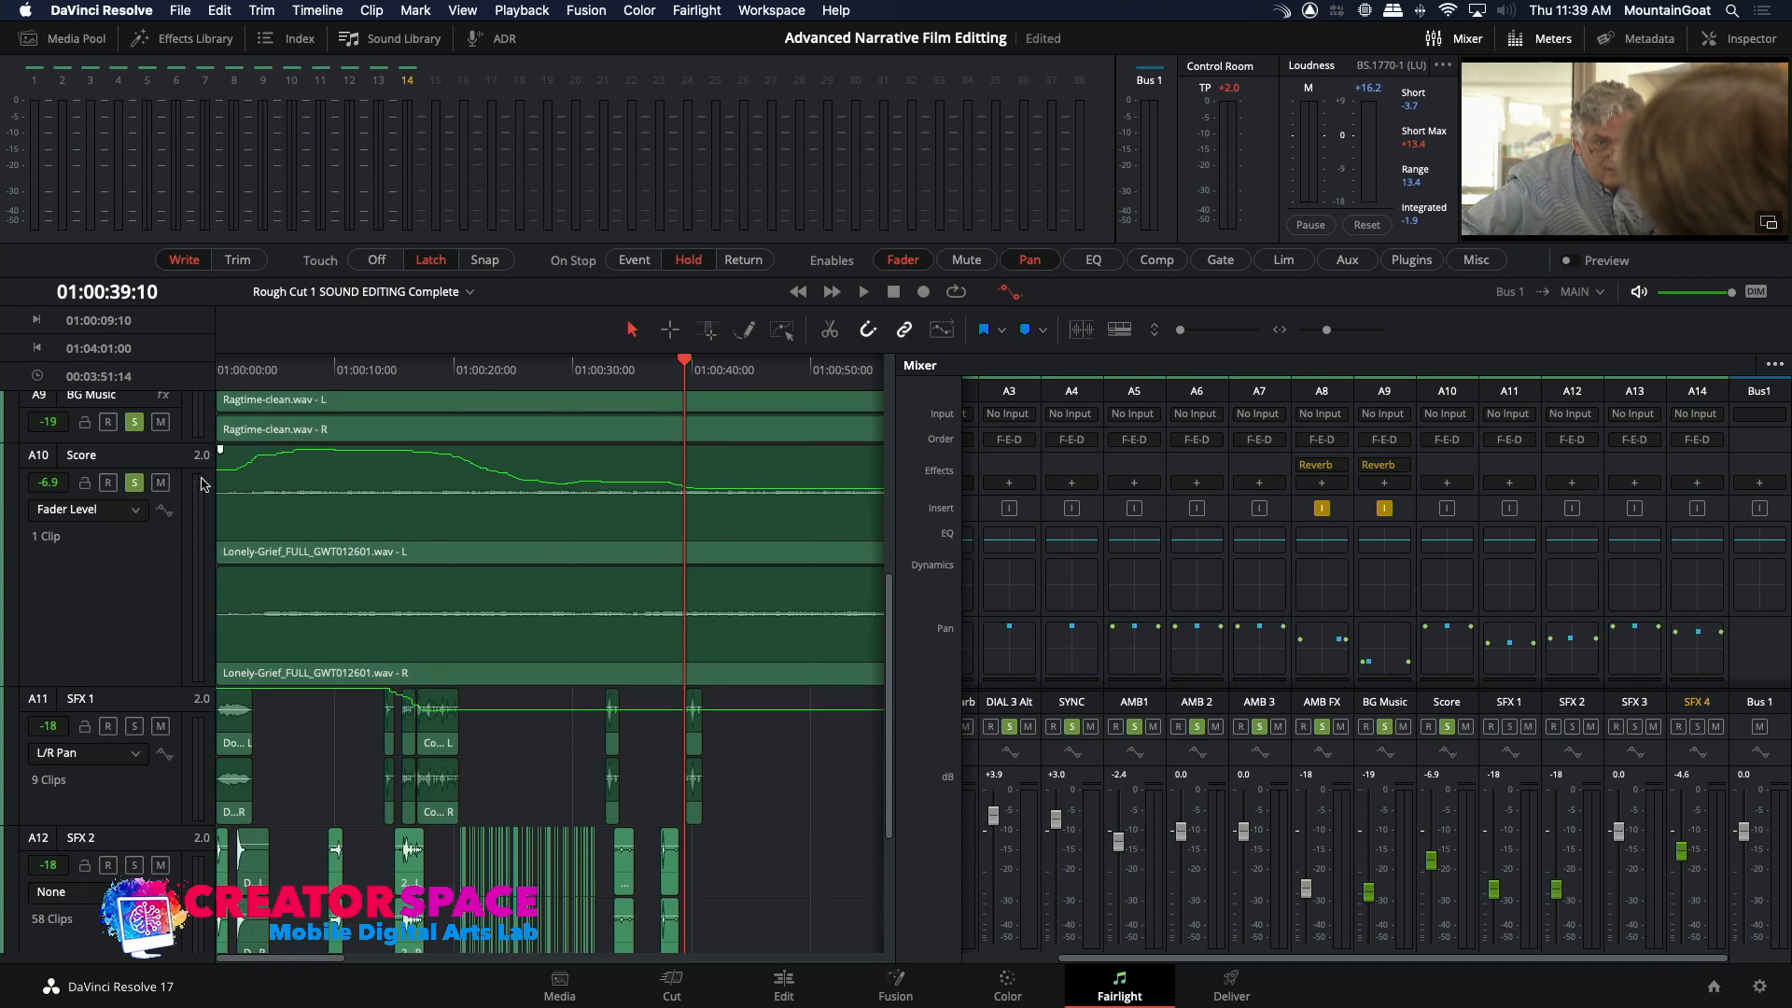
click(135, 482)
scroll(301, 593, up, 6)
click(135, 699)
click(134, 638)
click(134, 578)
click(134, 517)
click(134, 456)
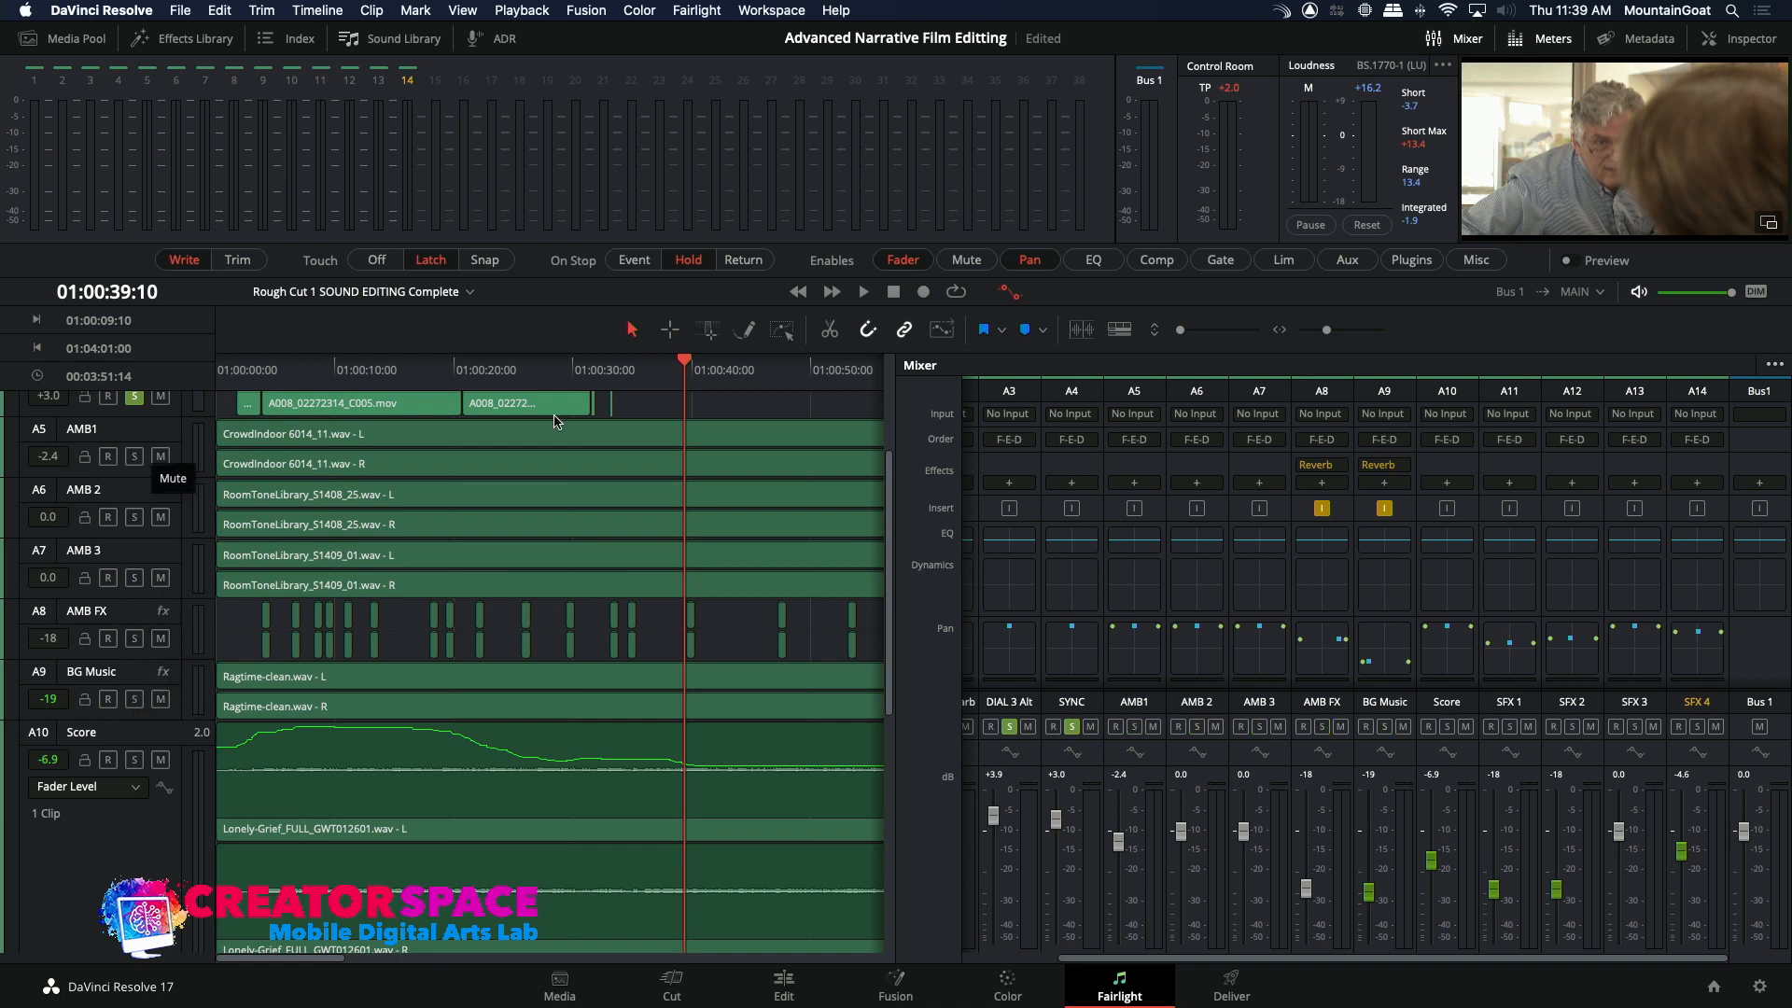
Step: Turn off solo on the SYNC track and the three dialogue tracks
drag(888, 521, 888, 379)
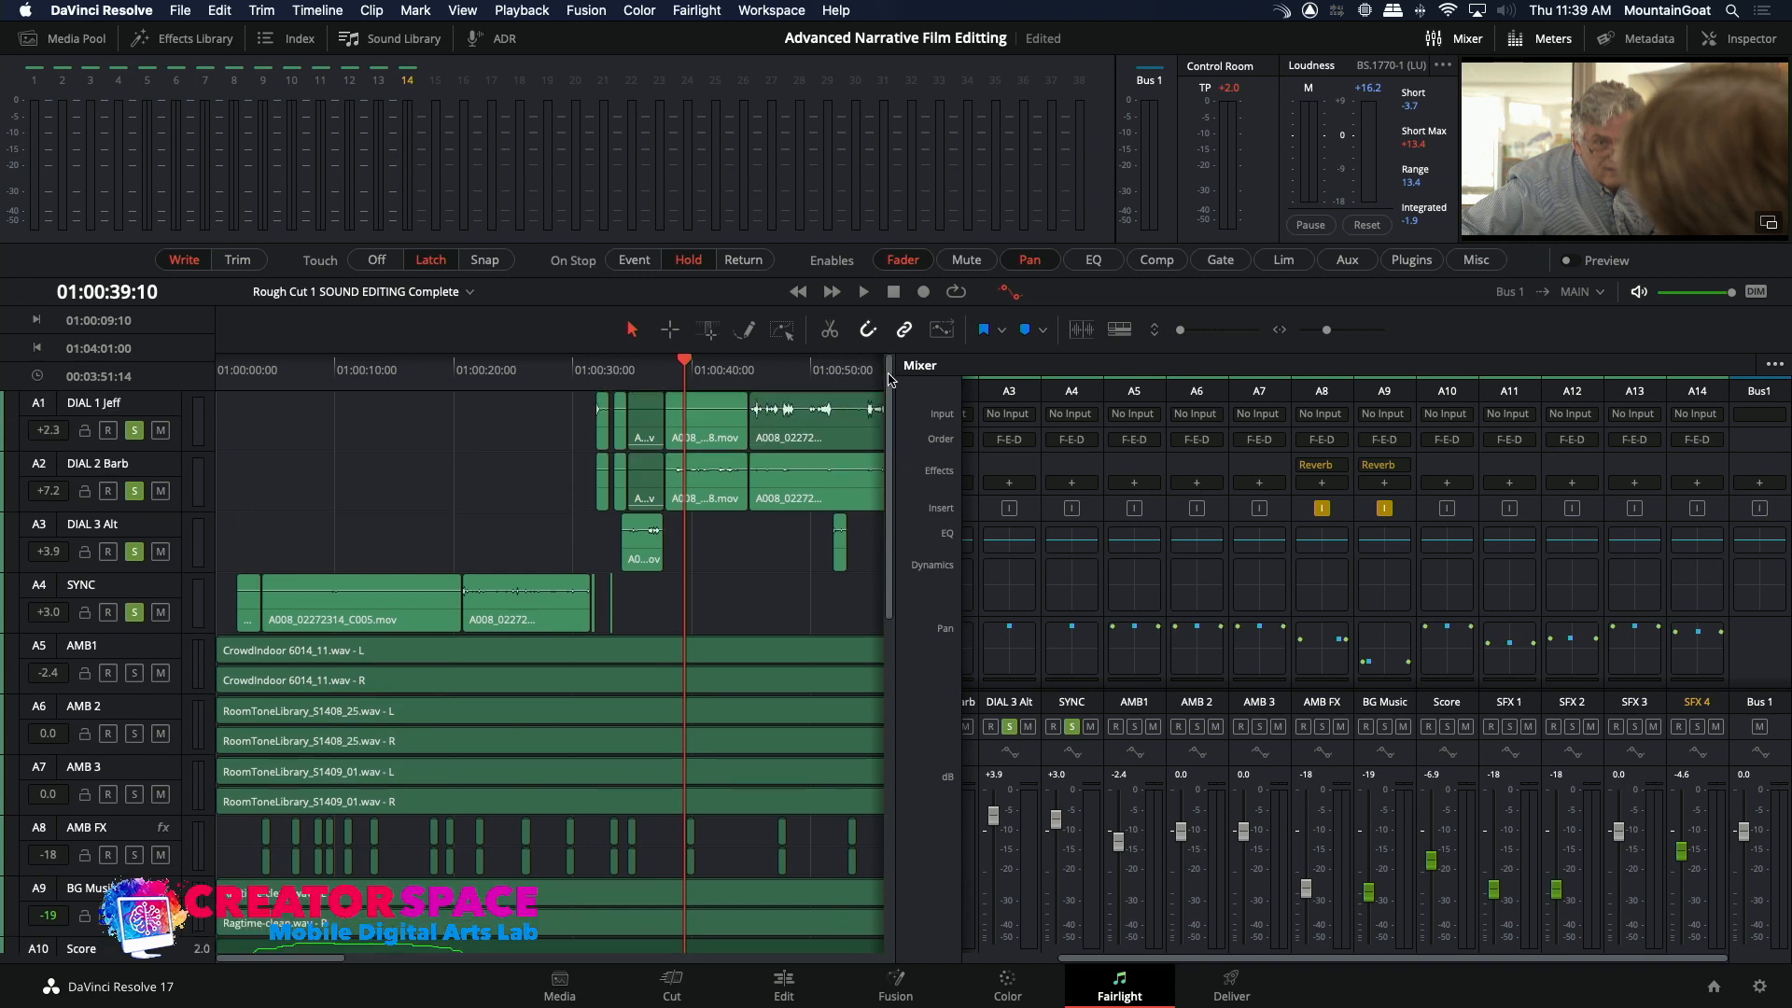
click(134, 612)
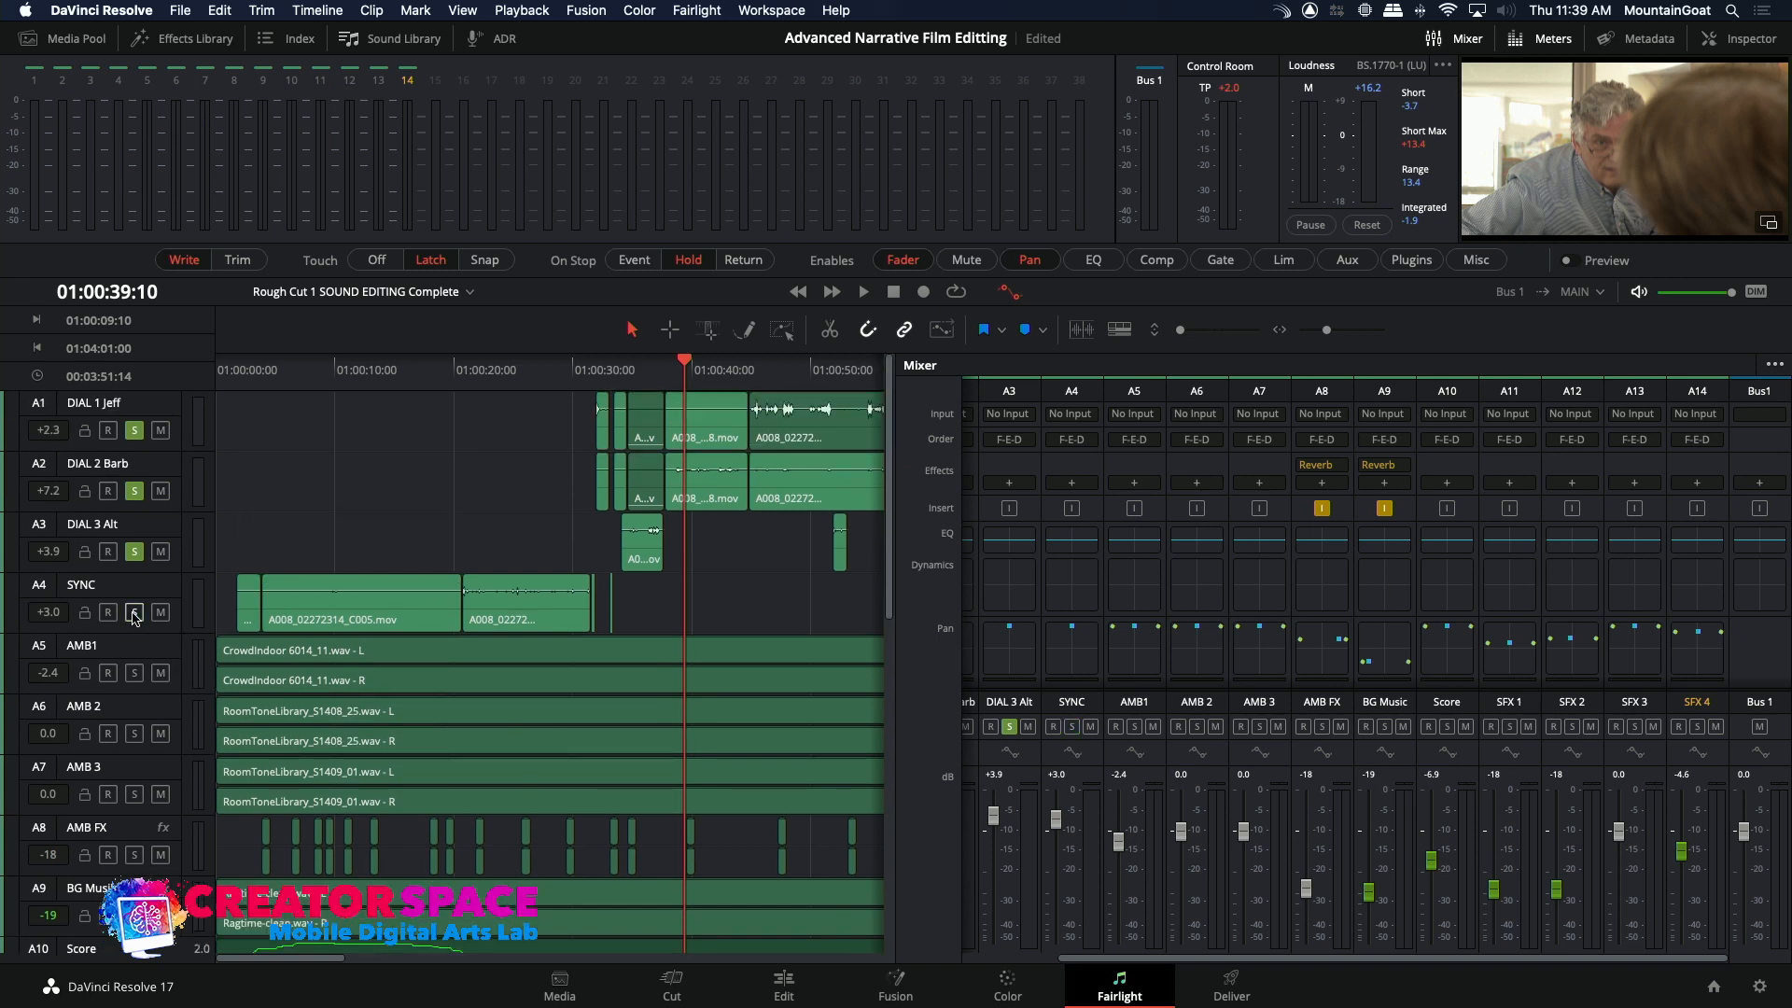
click(134, 551)
click(134, 491)
click(134, 430)
click(724, 495)
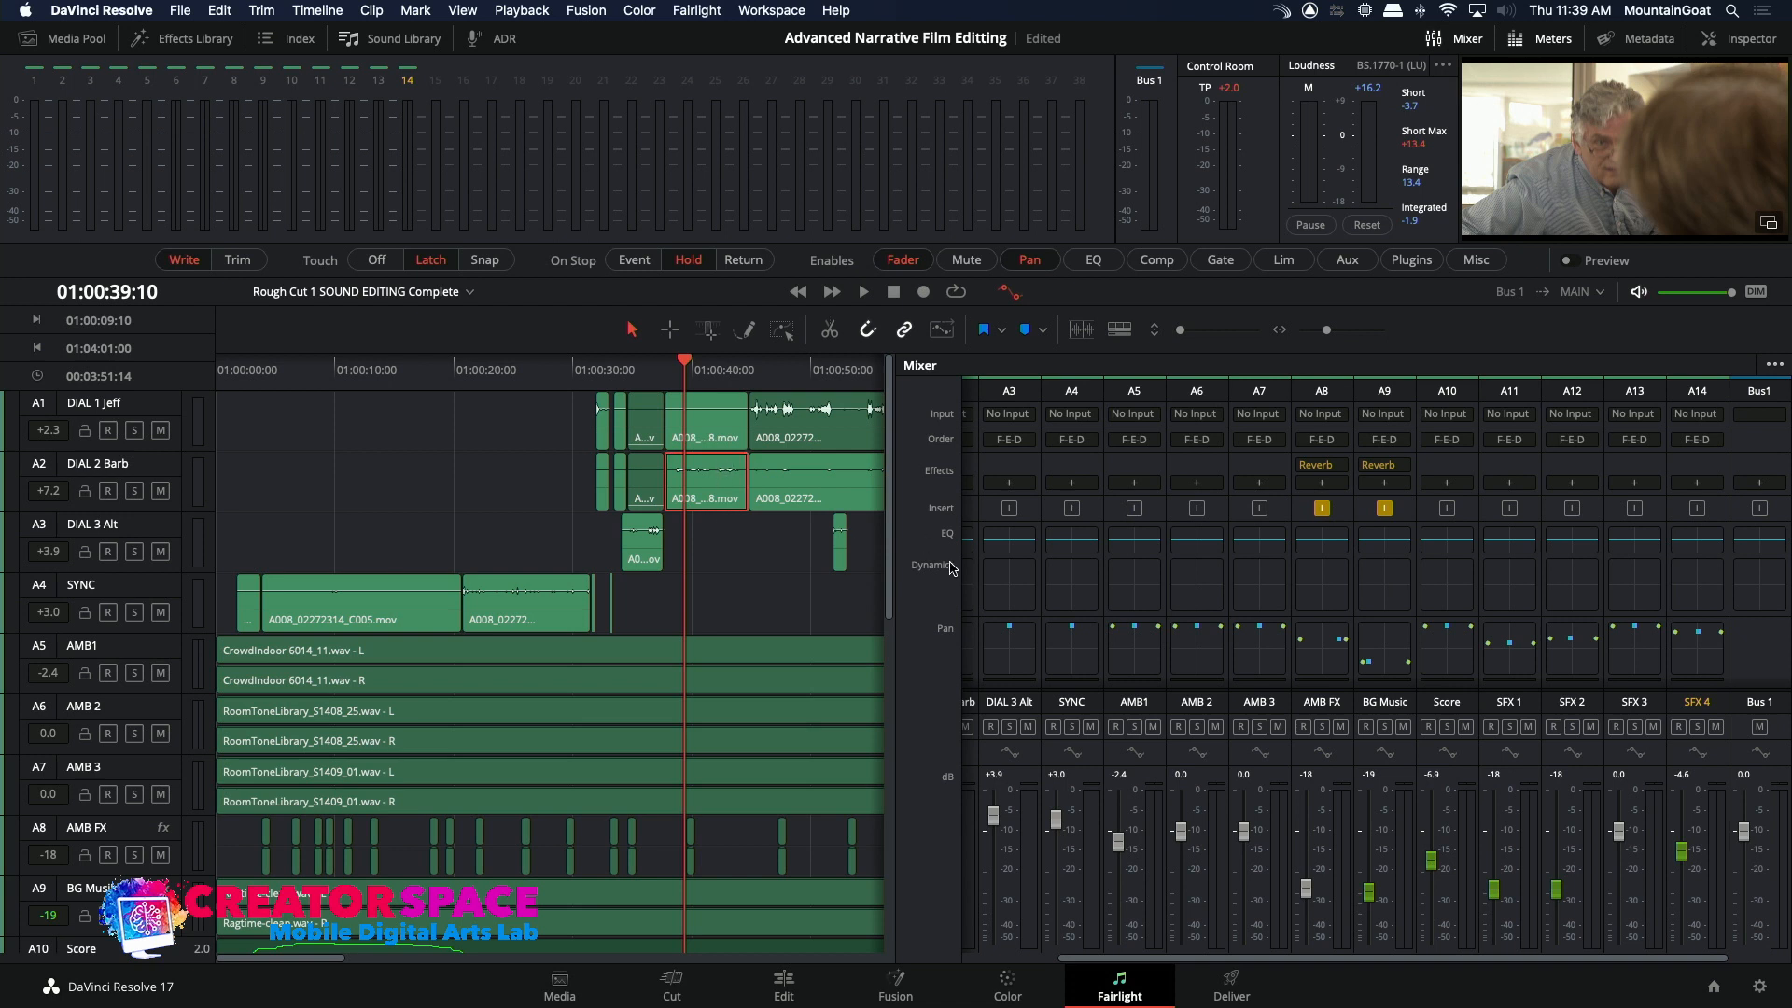
Step: Solo SFX 1 and SFX 2 and play them from 01:00:31:11 to 01:00:40:20
drag(895, 558, 887, 835)
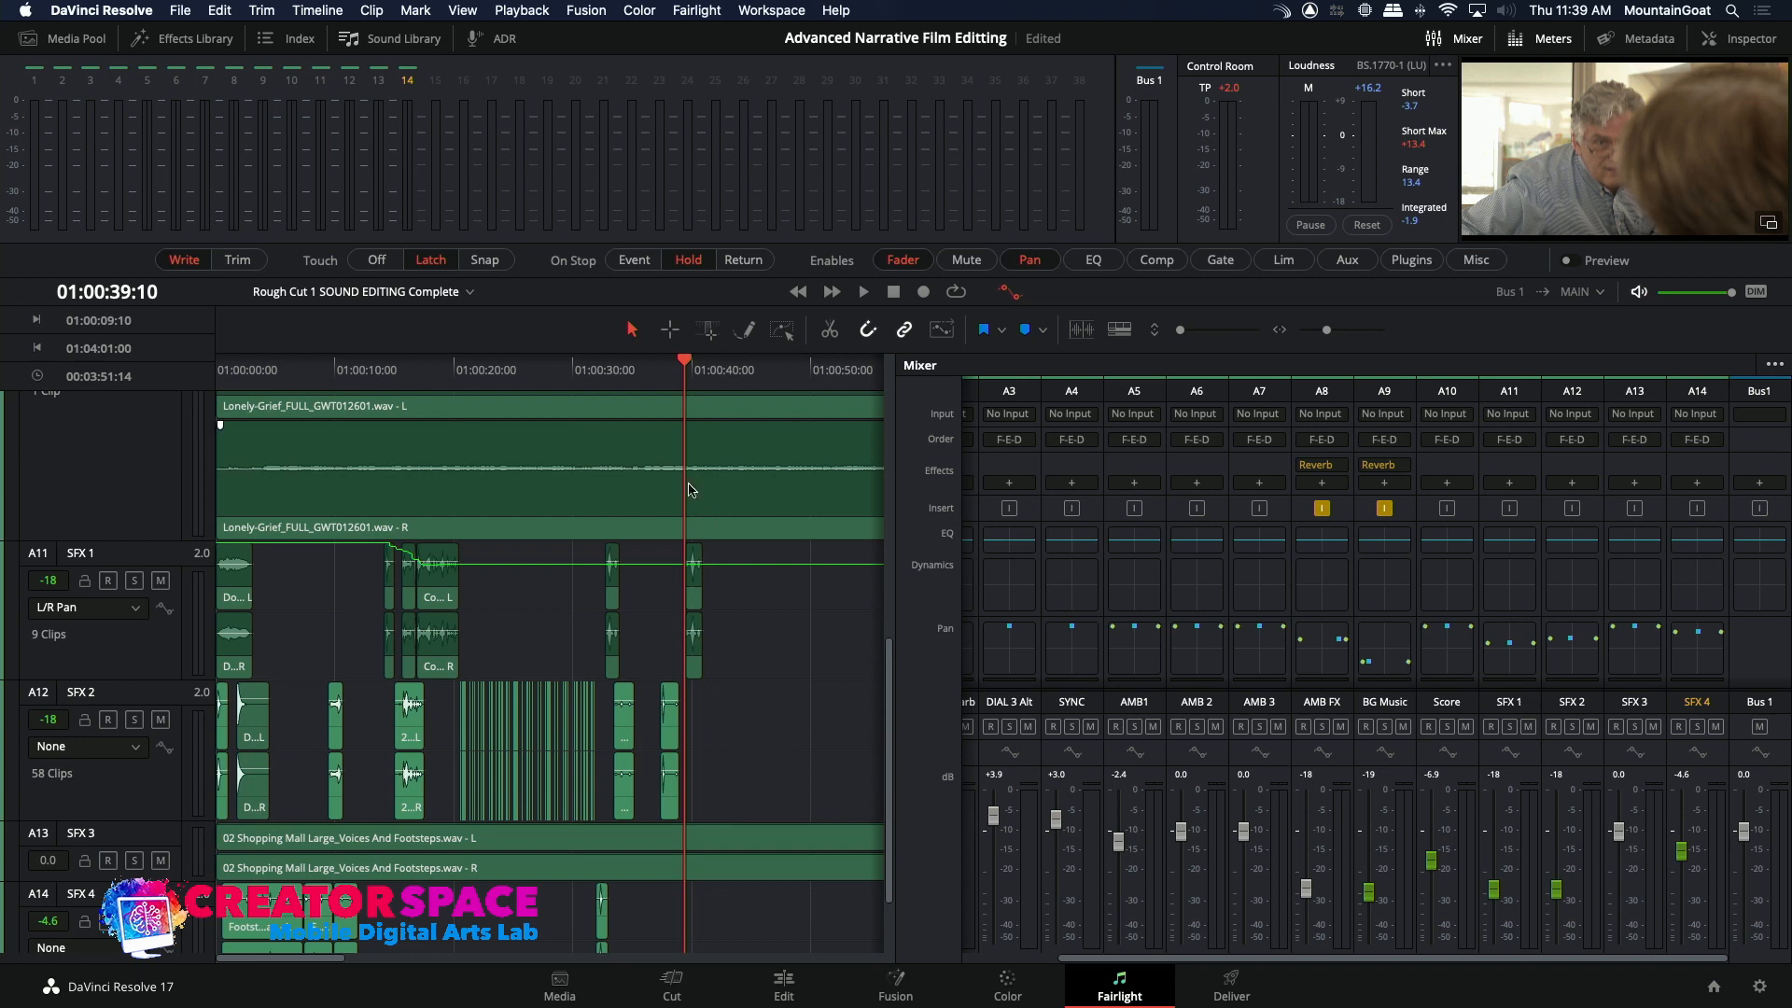
drag(658, 390, 590, 378)
click(134, 580)
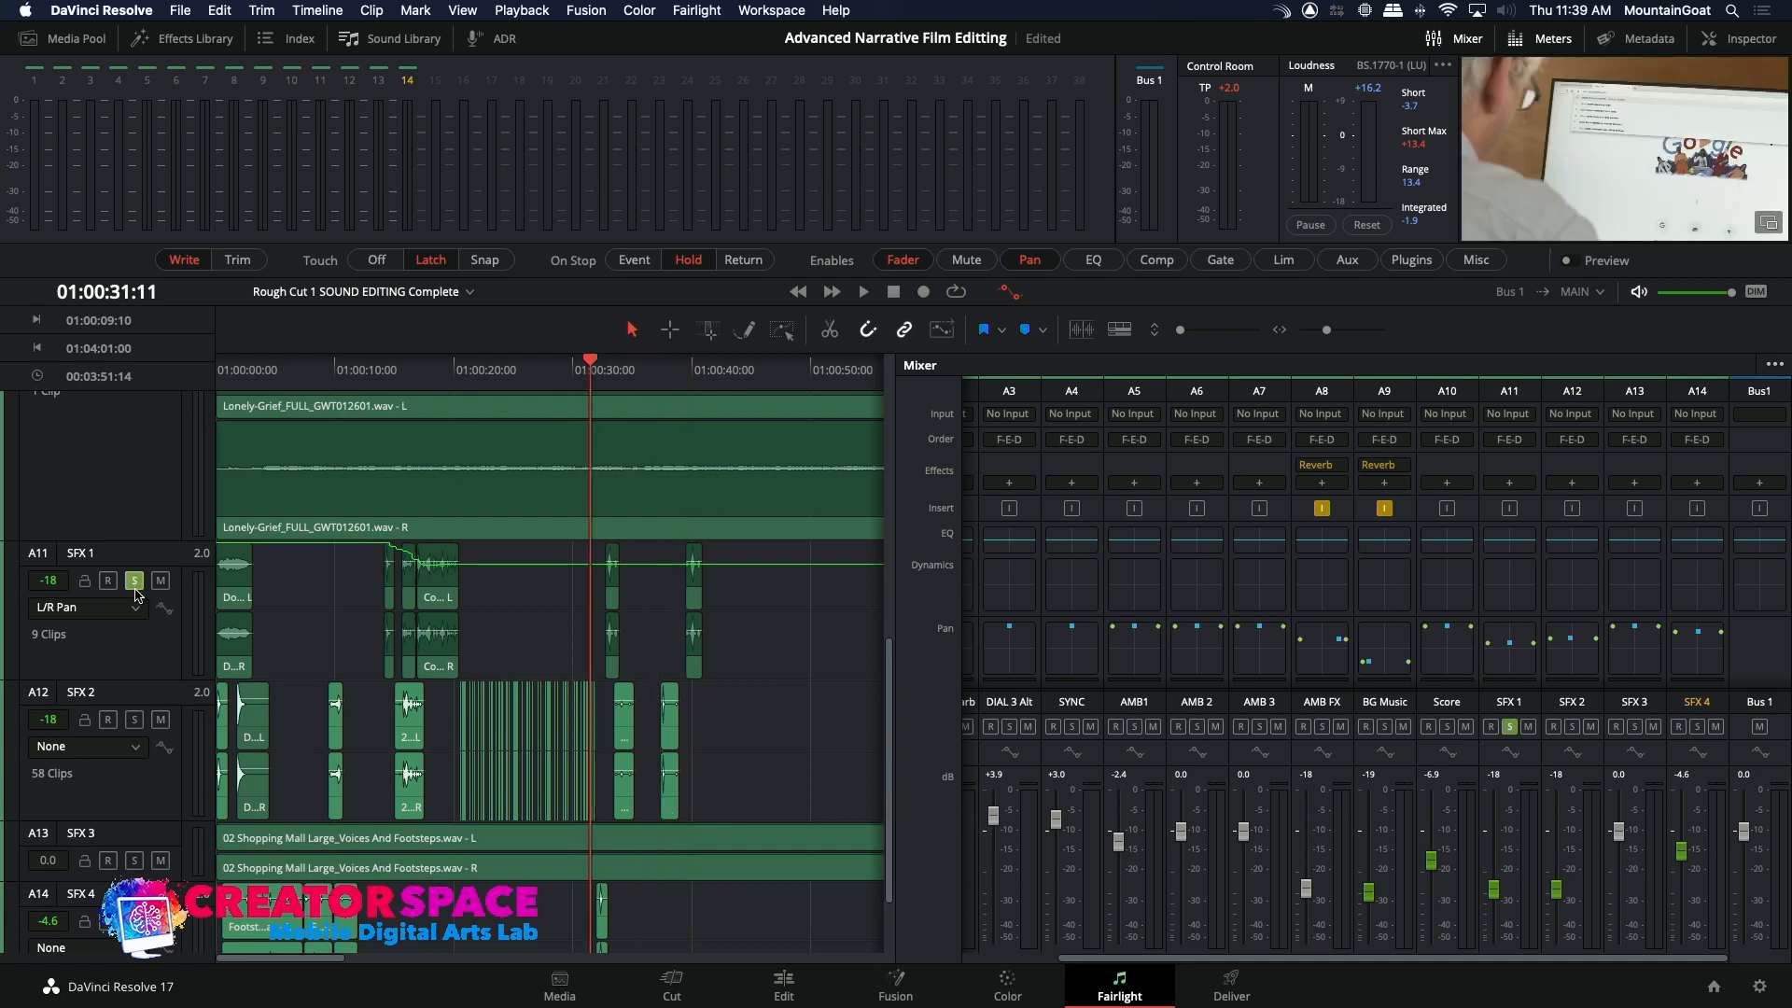
click(135, 720)
key(space)
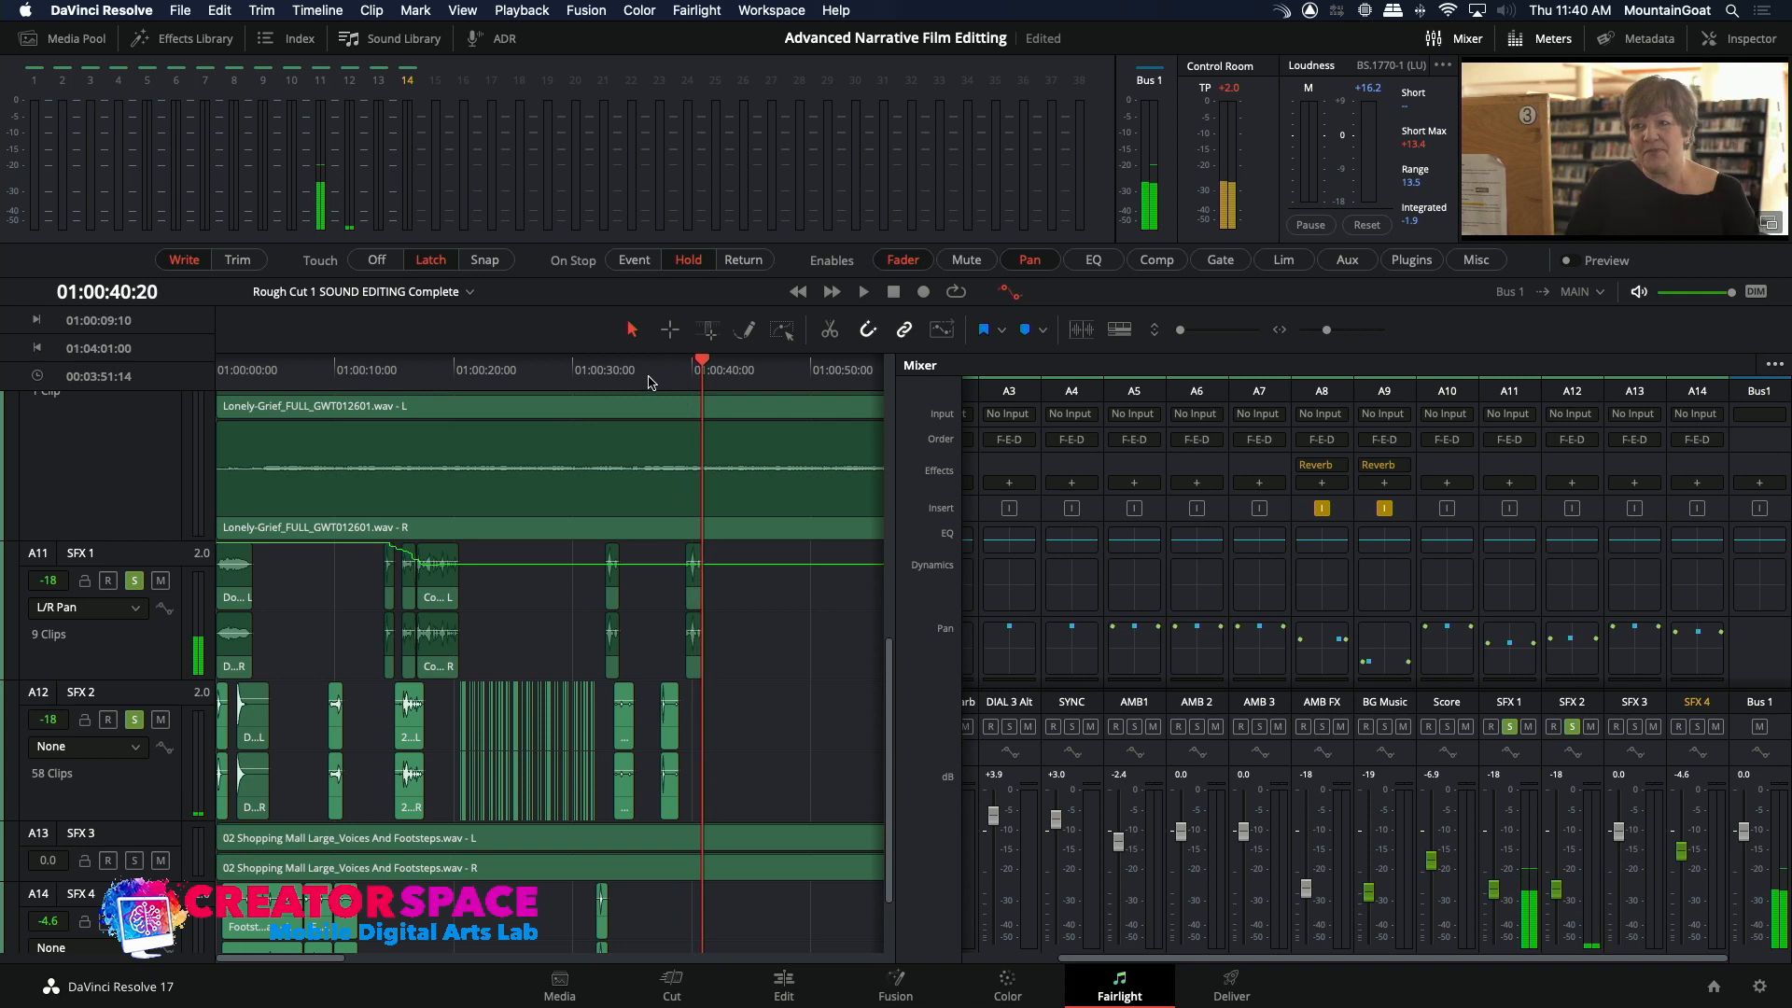
Step: Set the volume of the SFX 1 clip near 01:00:33 to about -1.4 dB and play it back
click(659, 379)
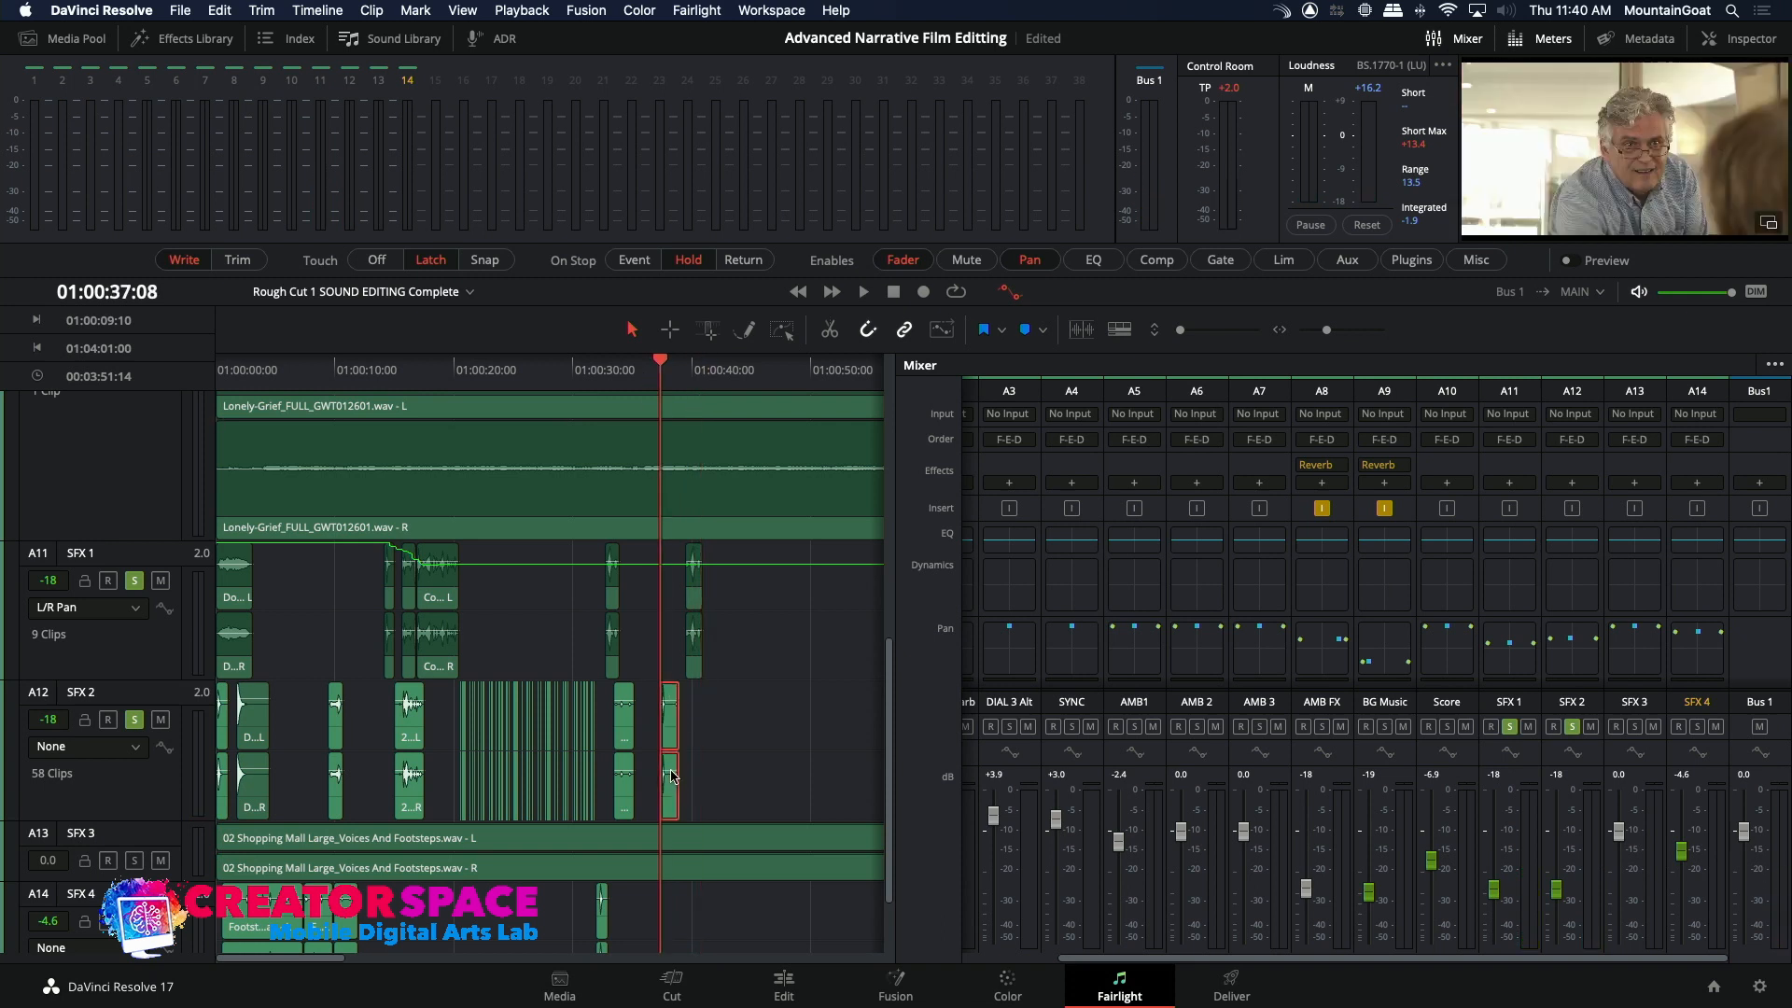
drag(1328, 333, 1333, 333)
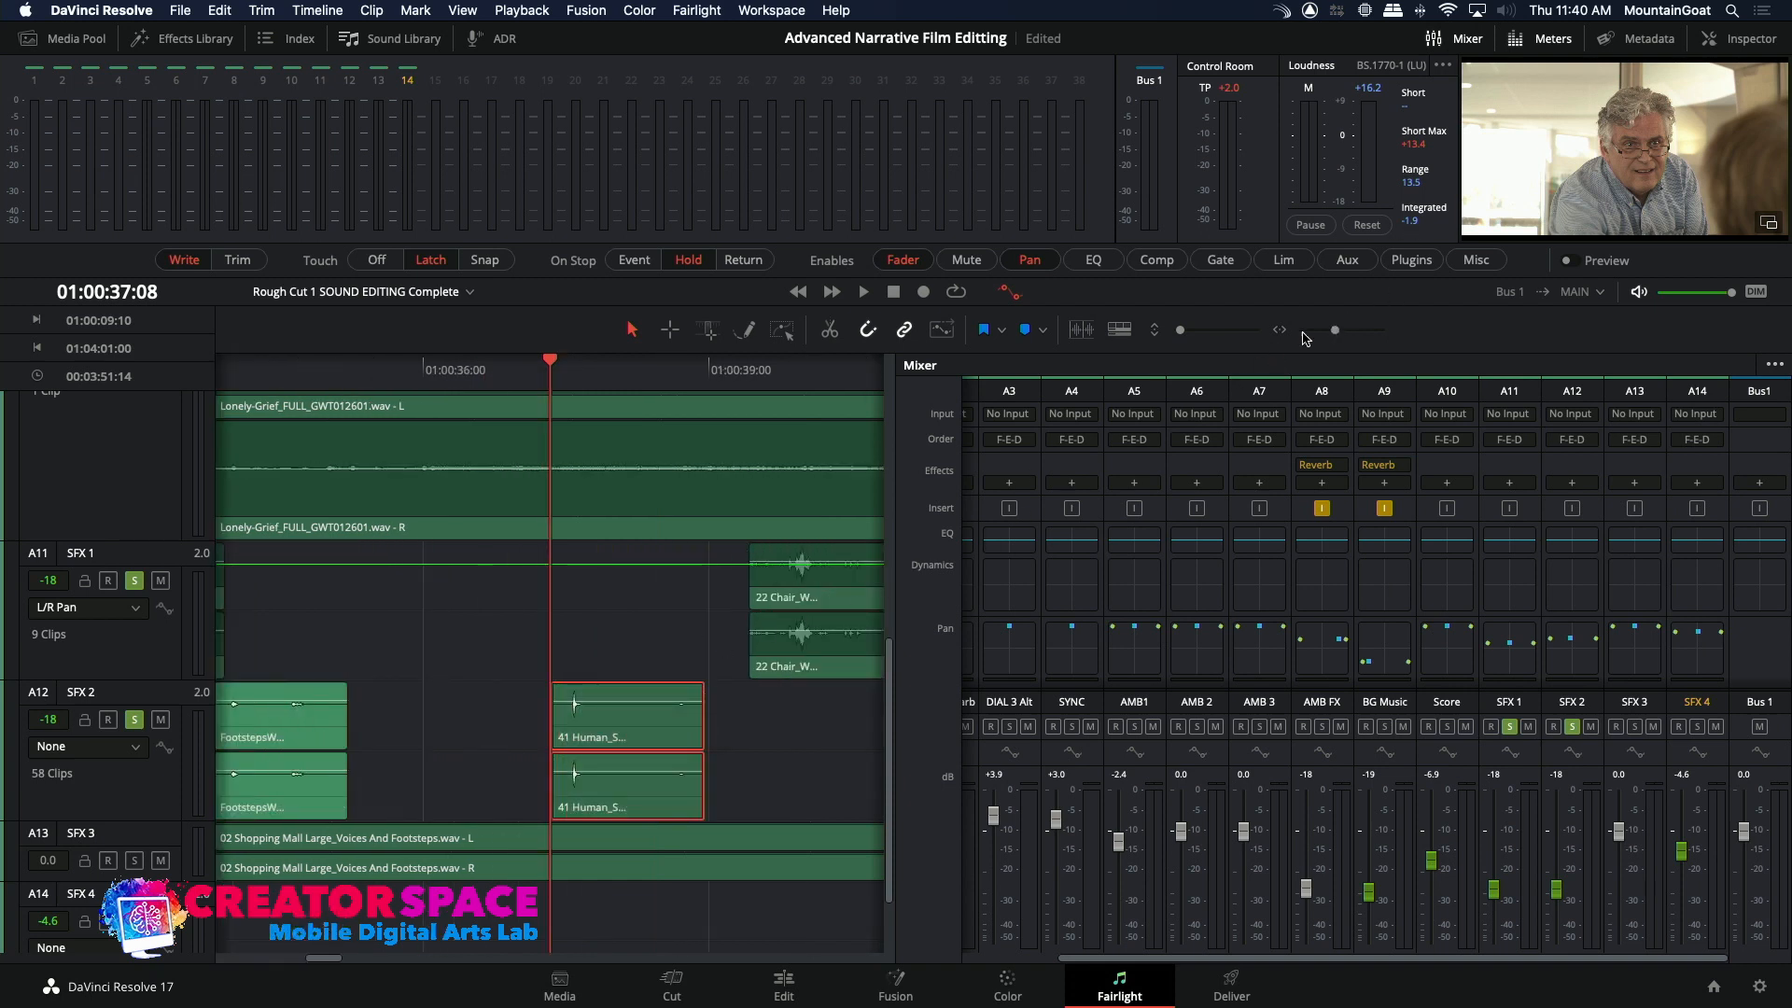
drag(1333, 333, 1327, 334)
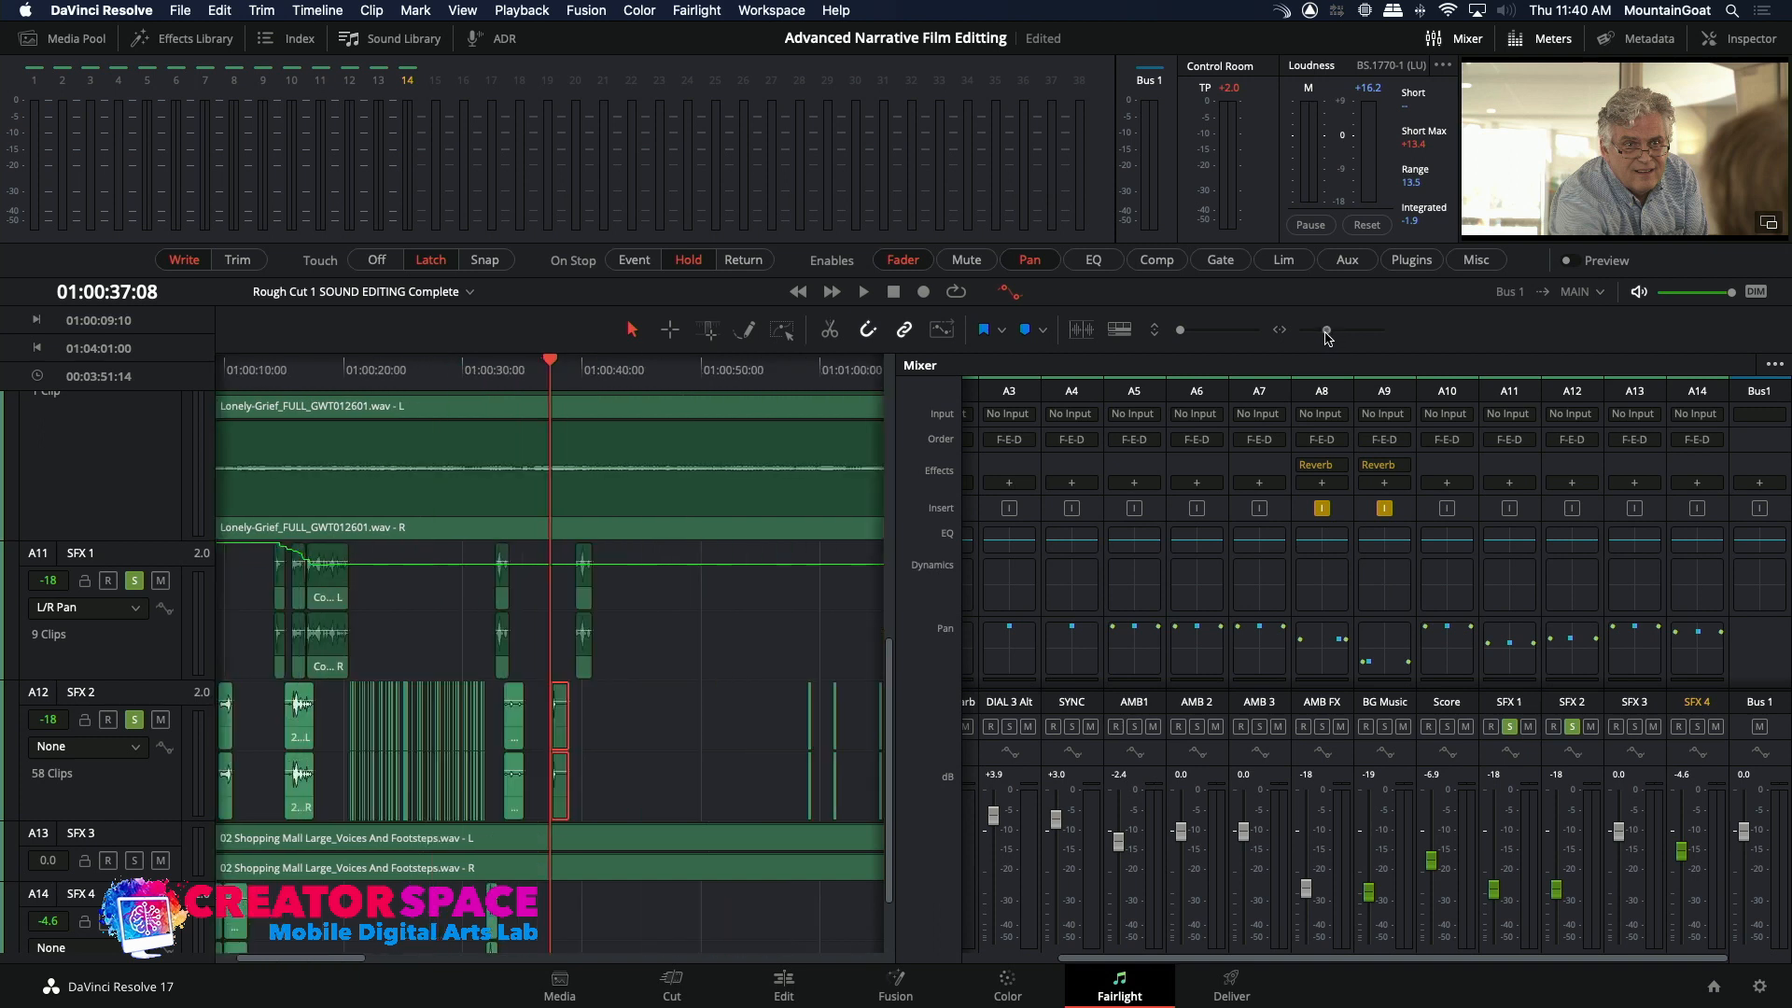
drag(1327, 333, 1330, 333)
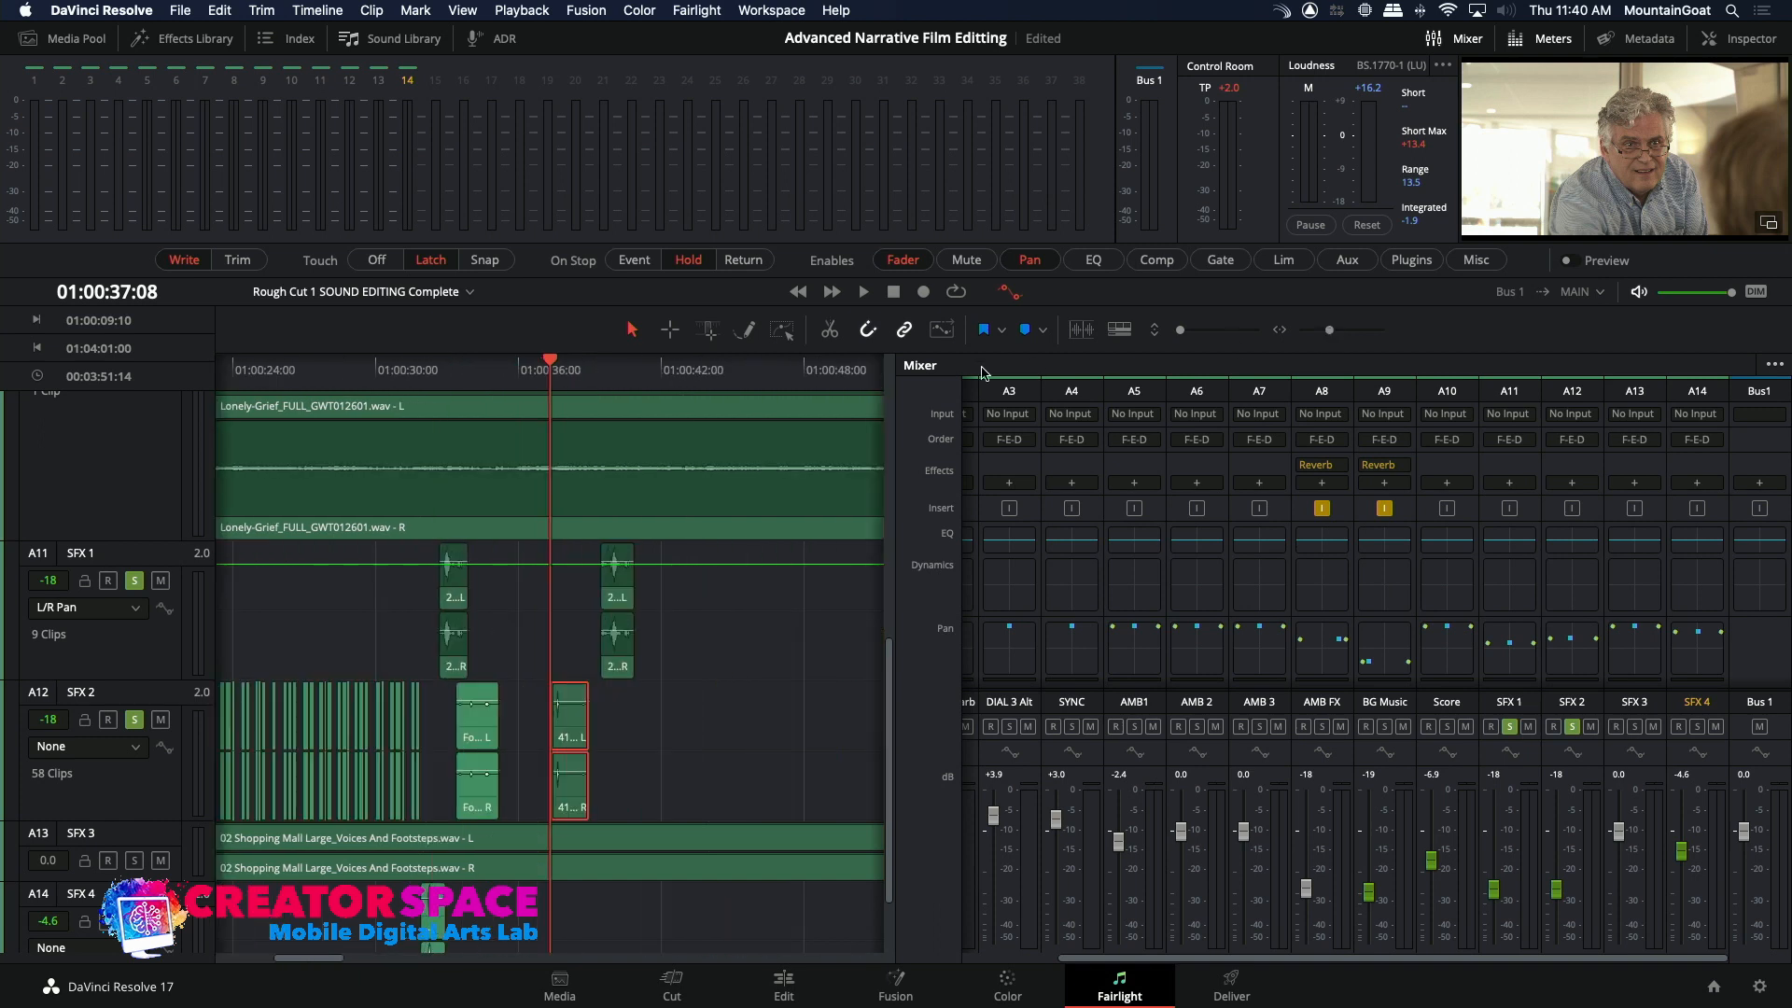
click(455, 602)
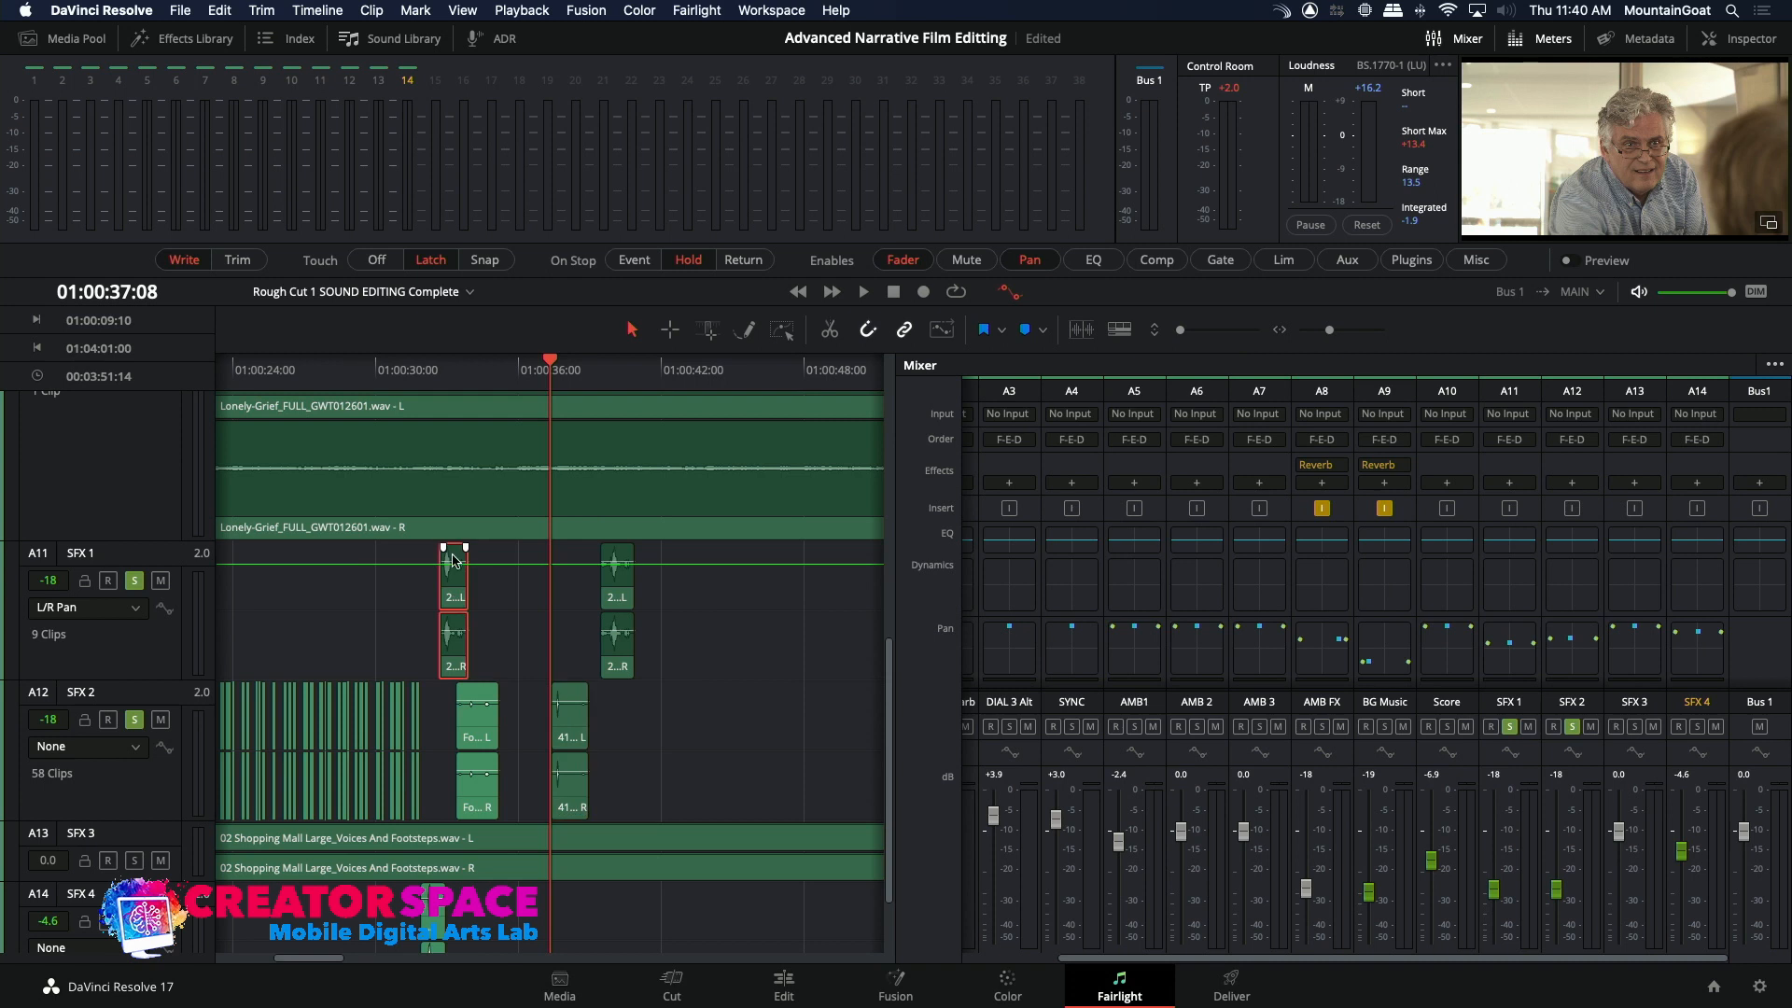
click(393, 390)
key(space)
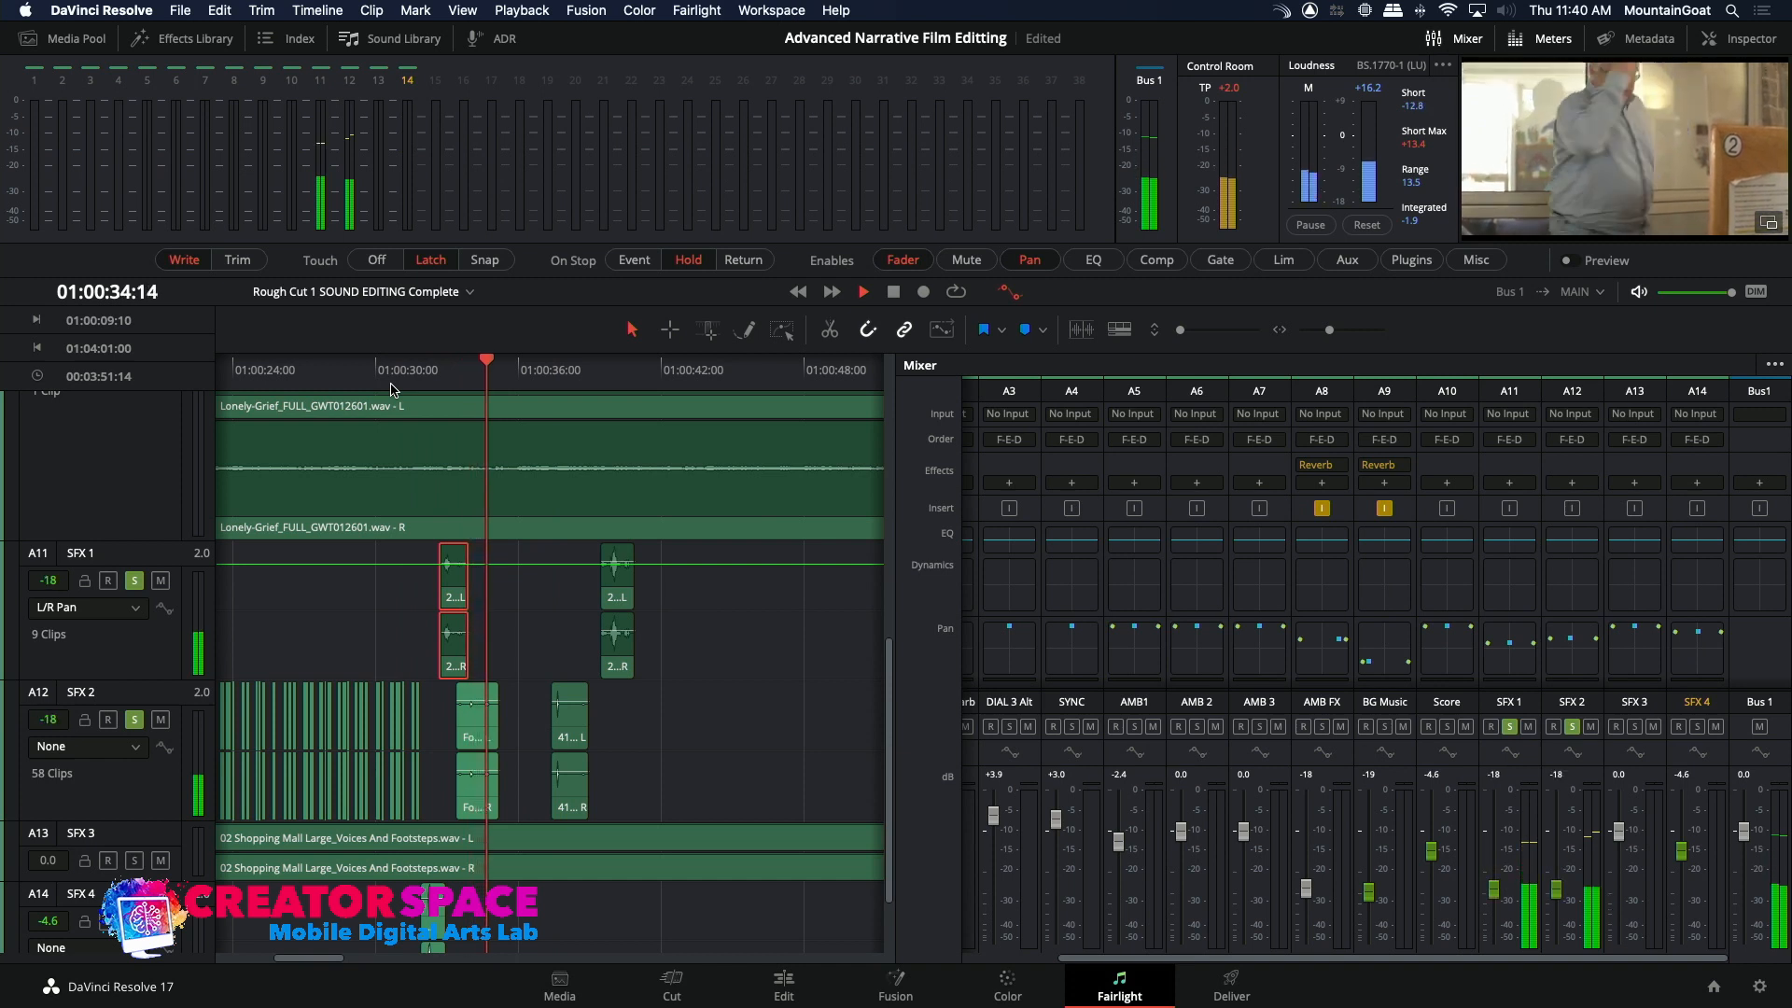
key(space)
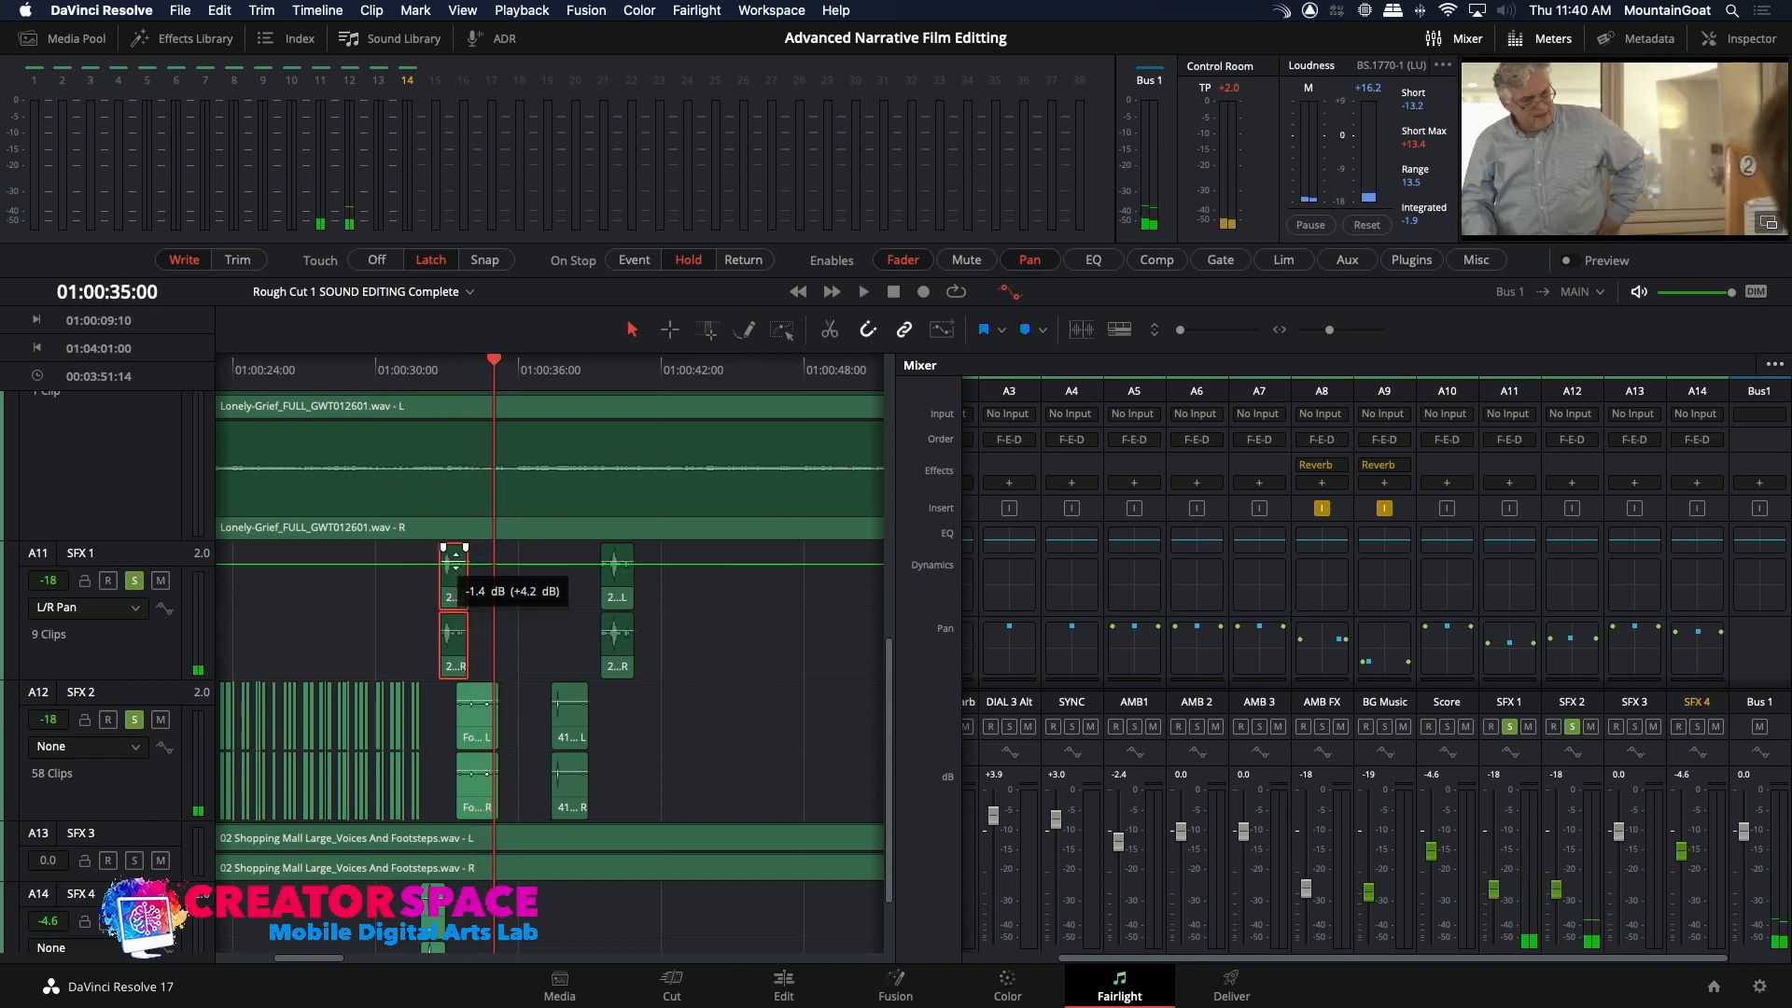
click(417, 383)
key(space)
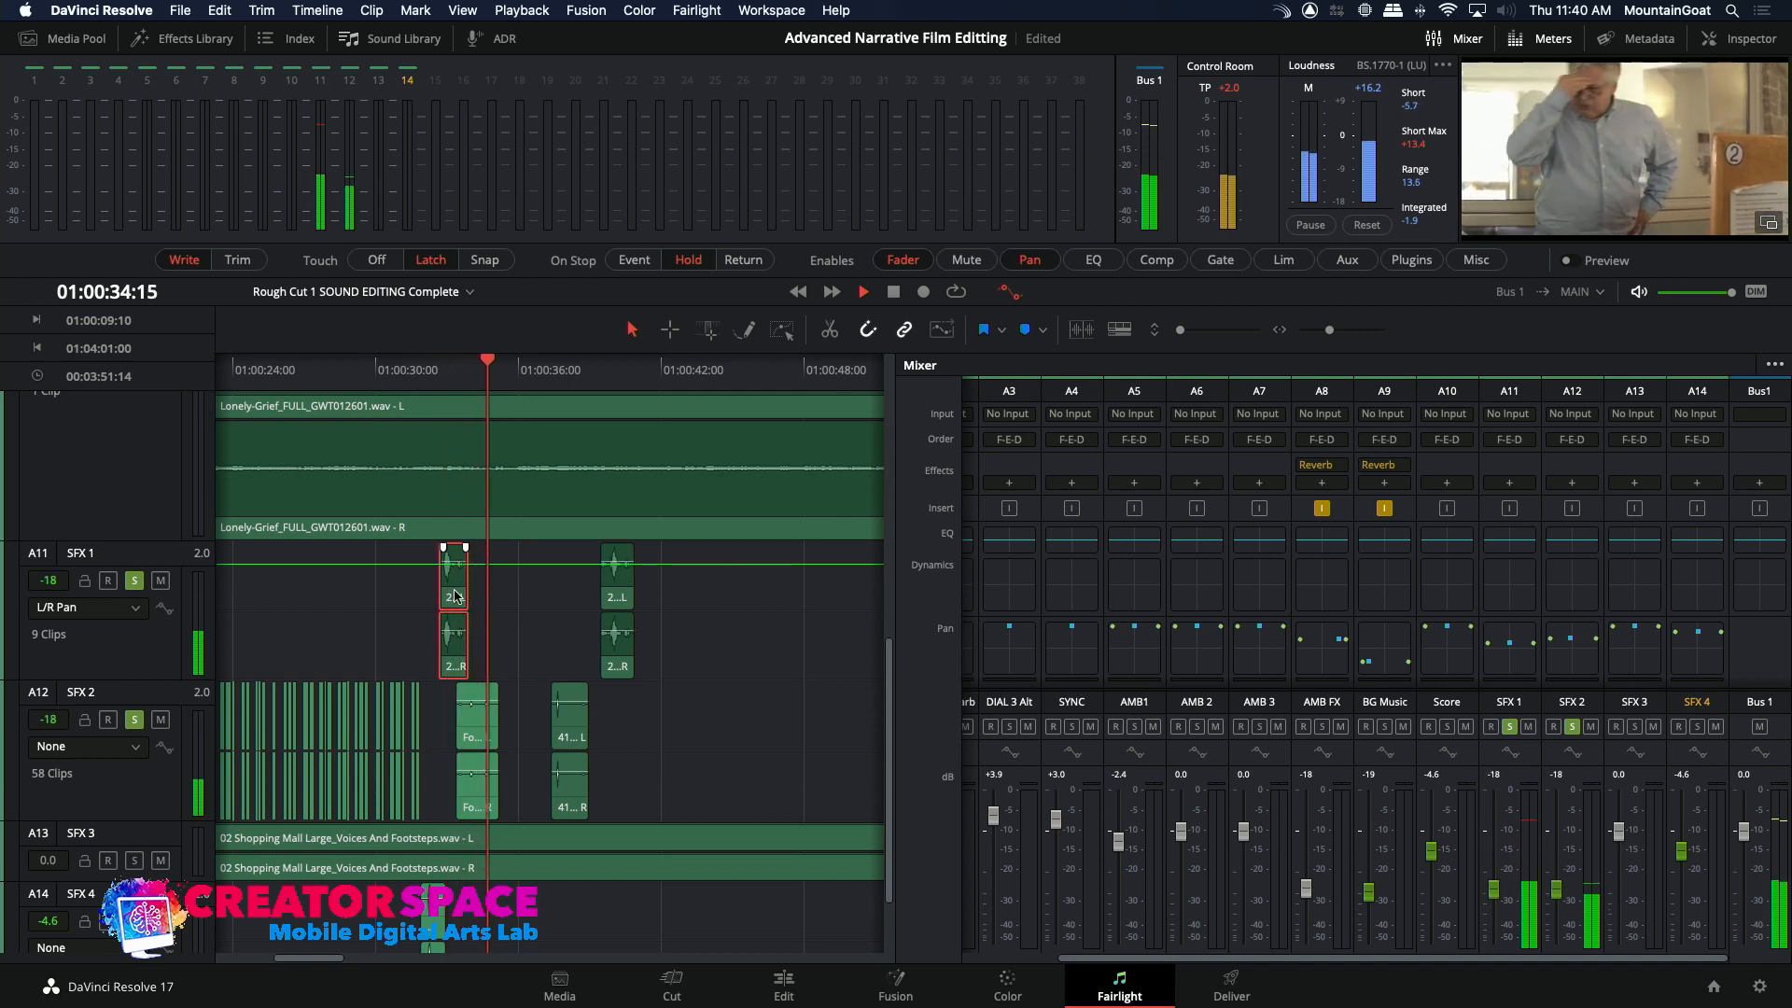
key(space)
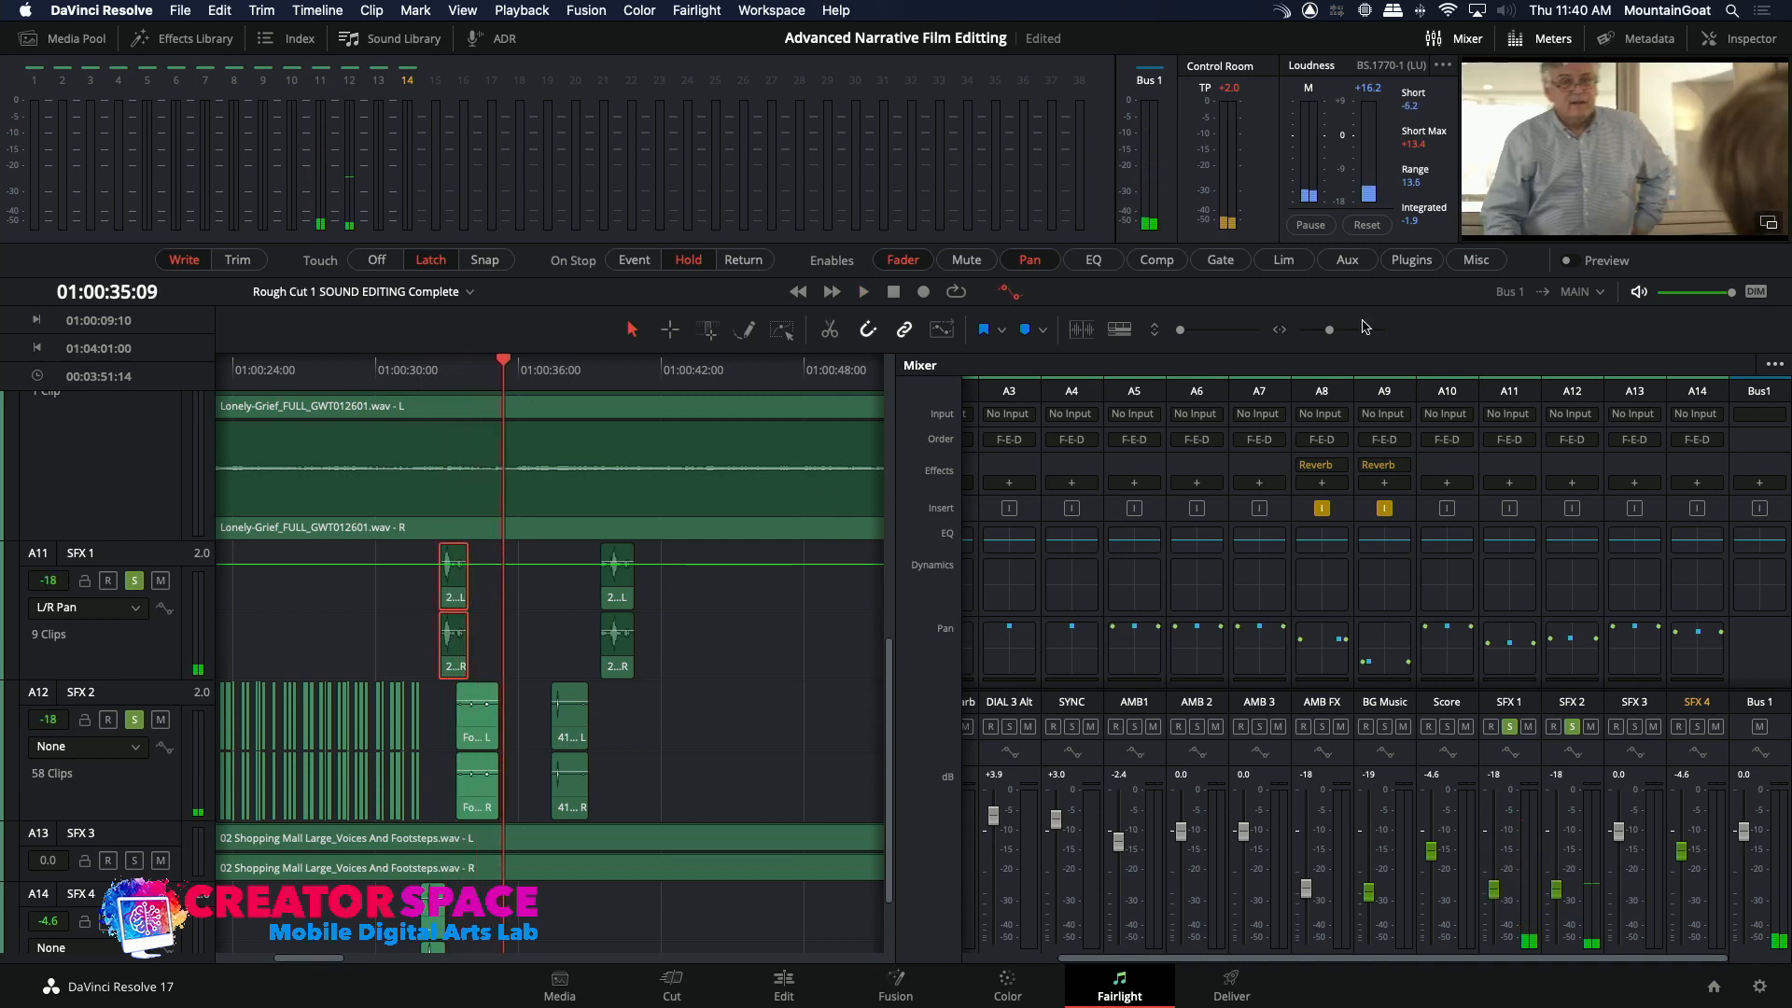
Step: Go to the last SFX 1 and SFX 2 door clips, with the playhead at 01:01:36:07
drag(1337, 334, 1322, 334)
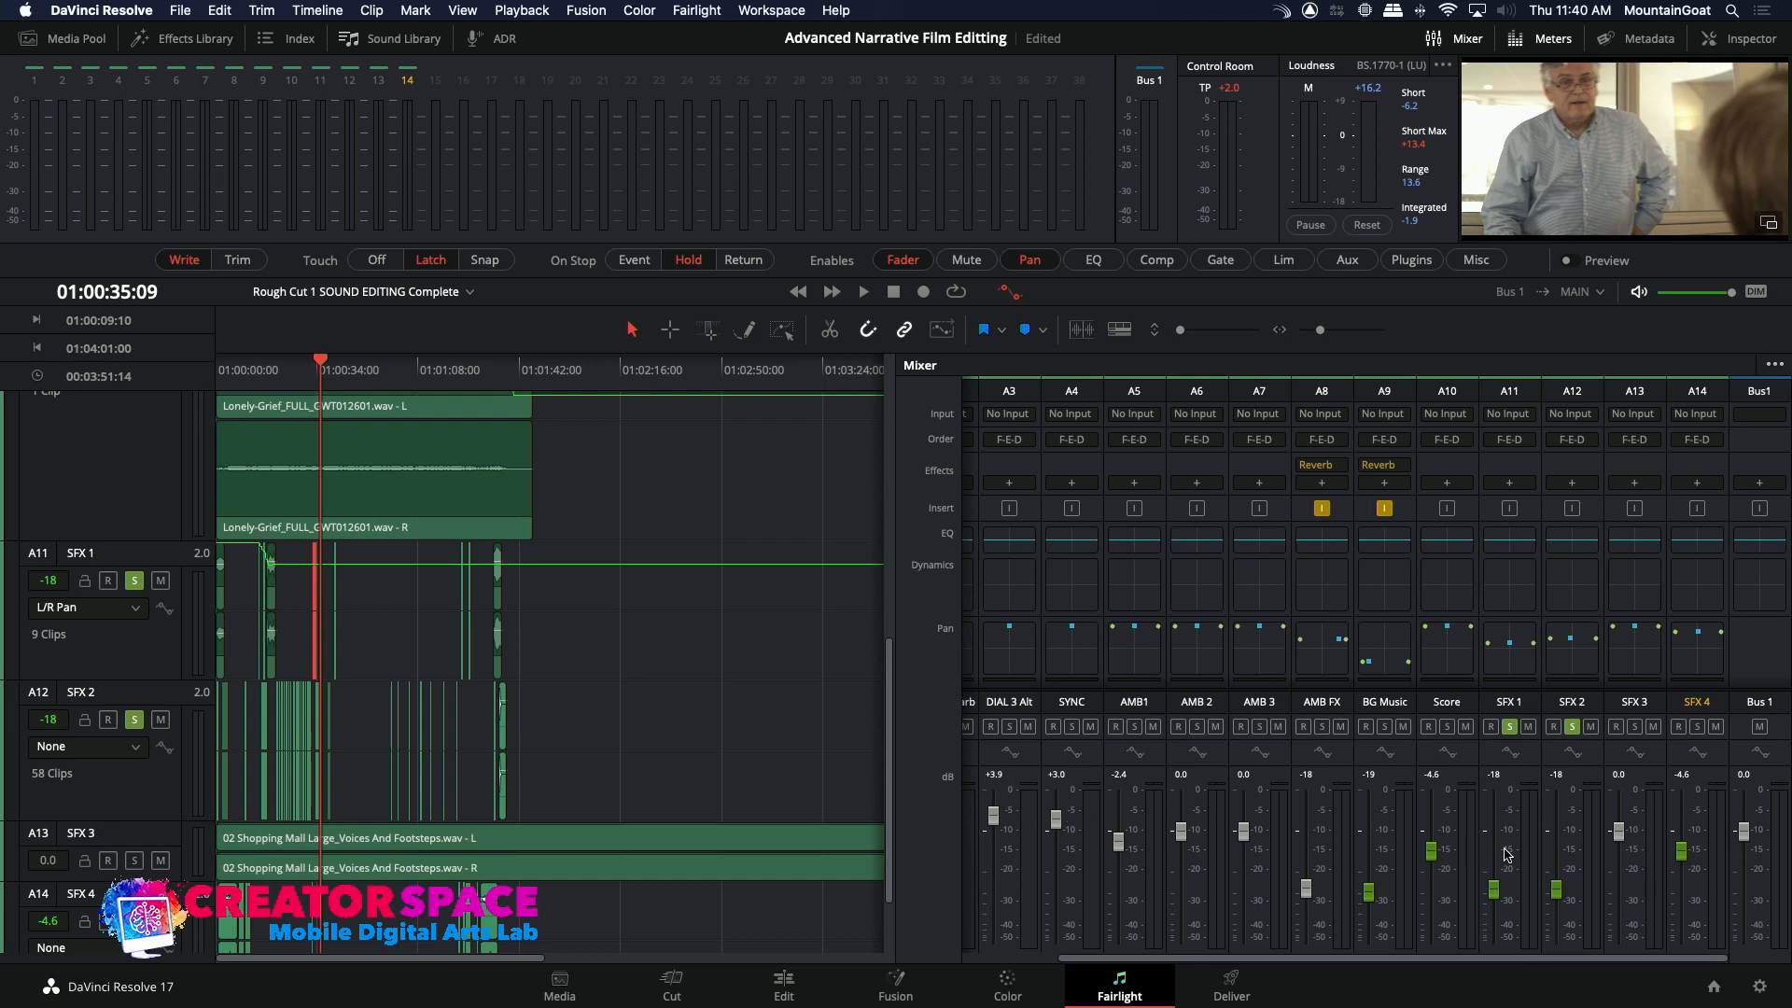
click(493, 958)
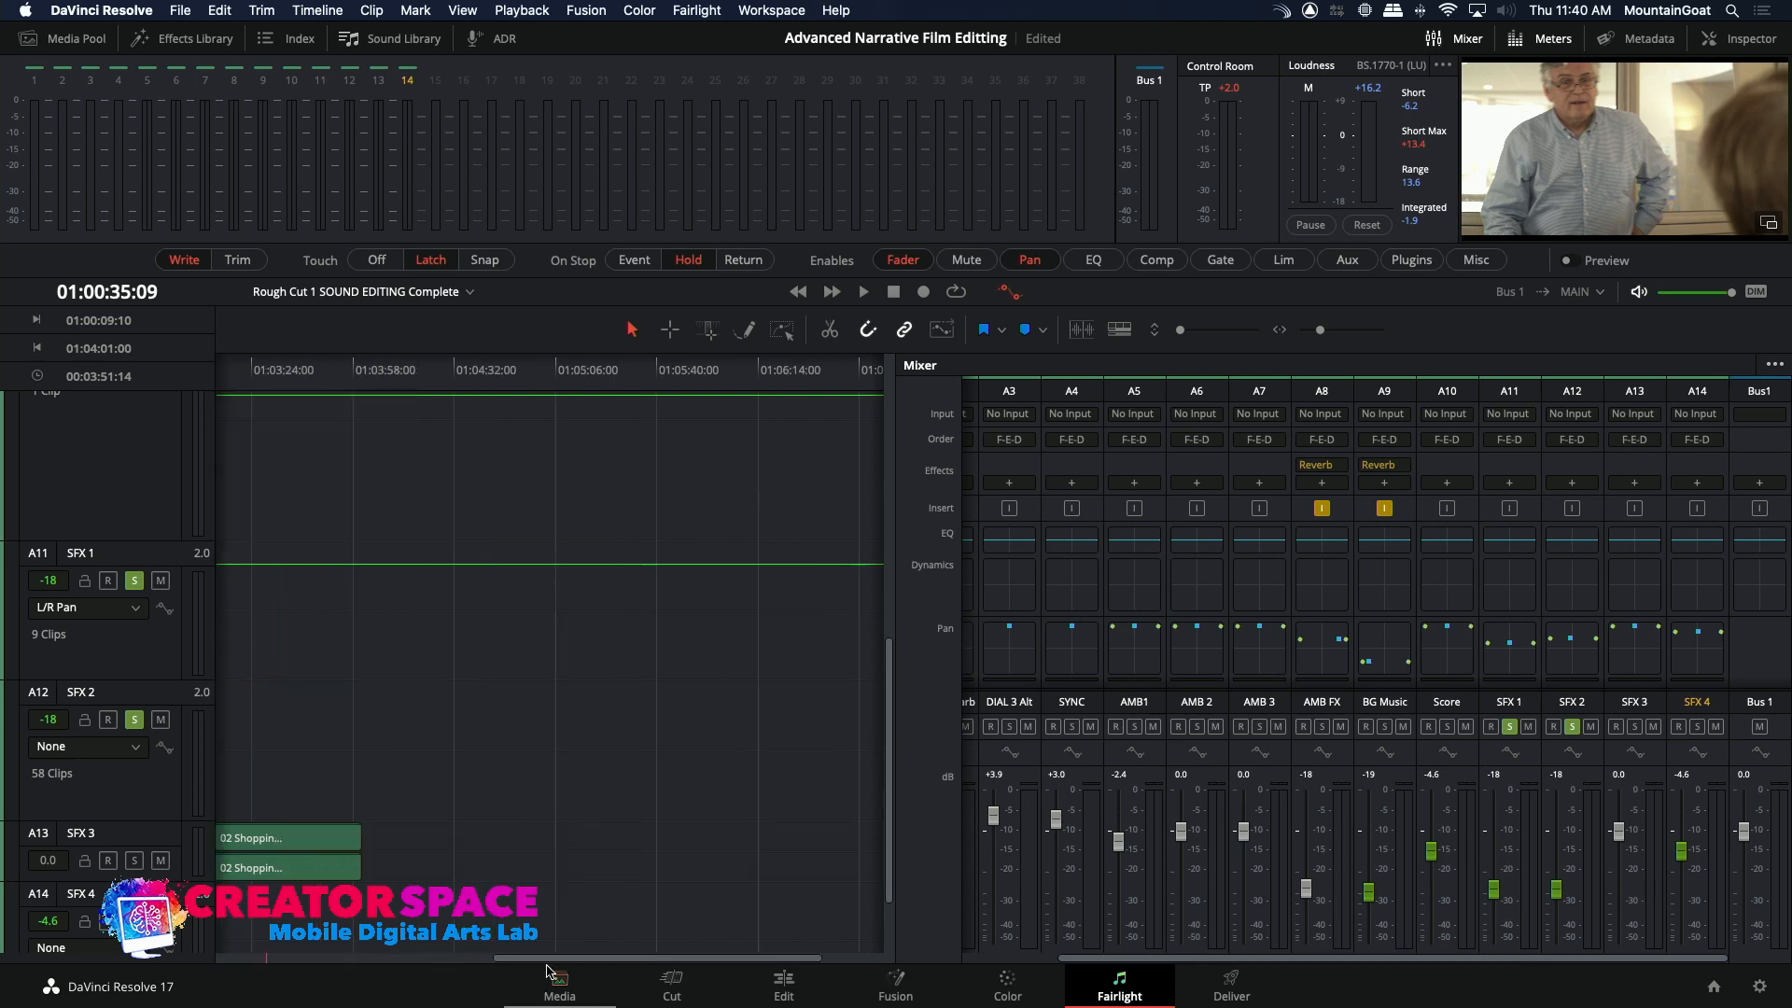
drag(548, 962, 250, 963)
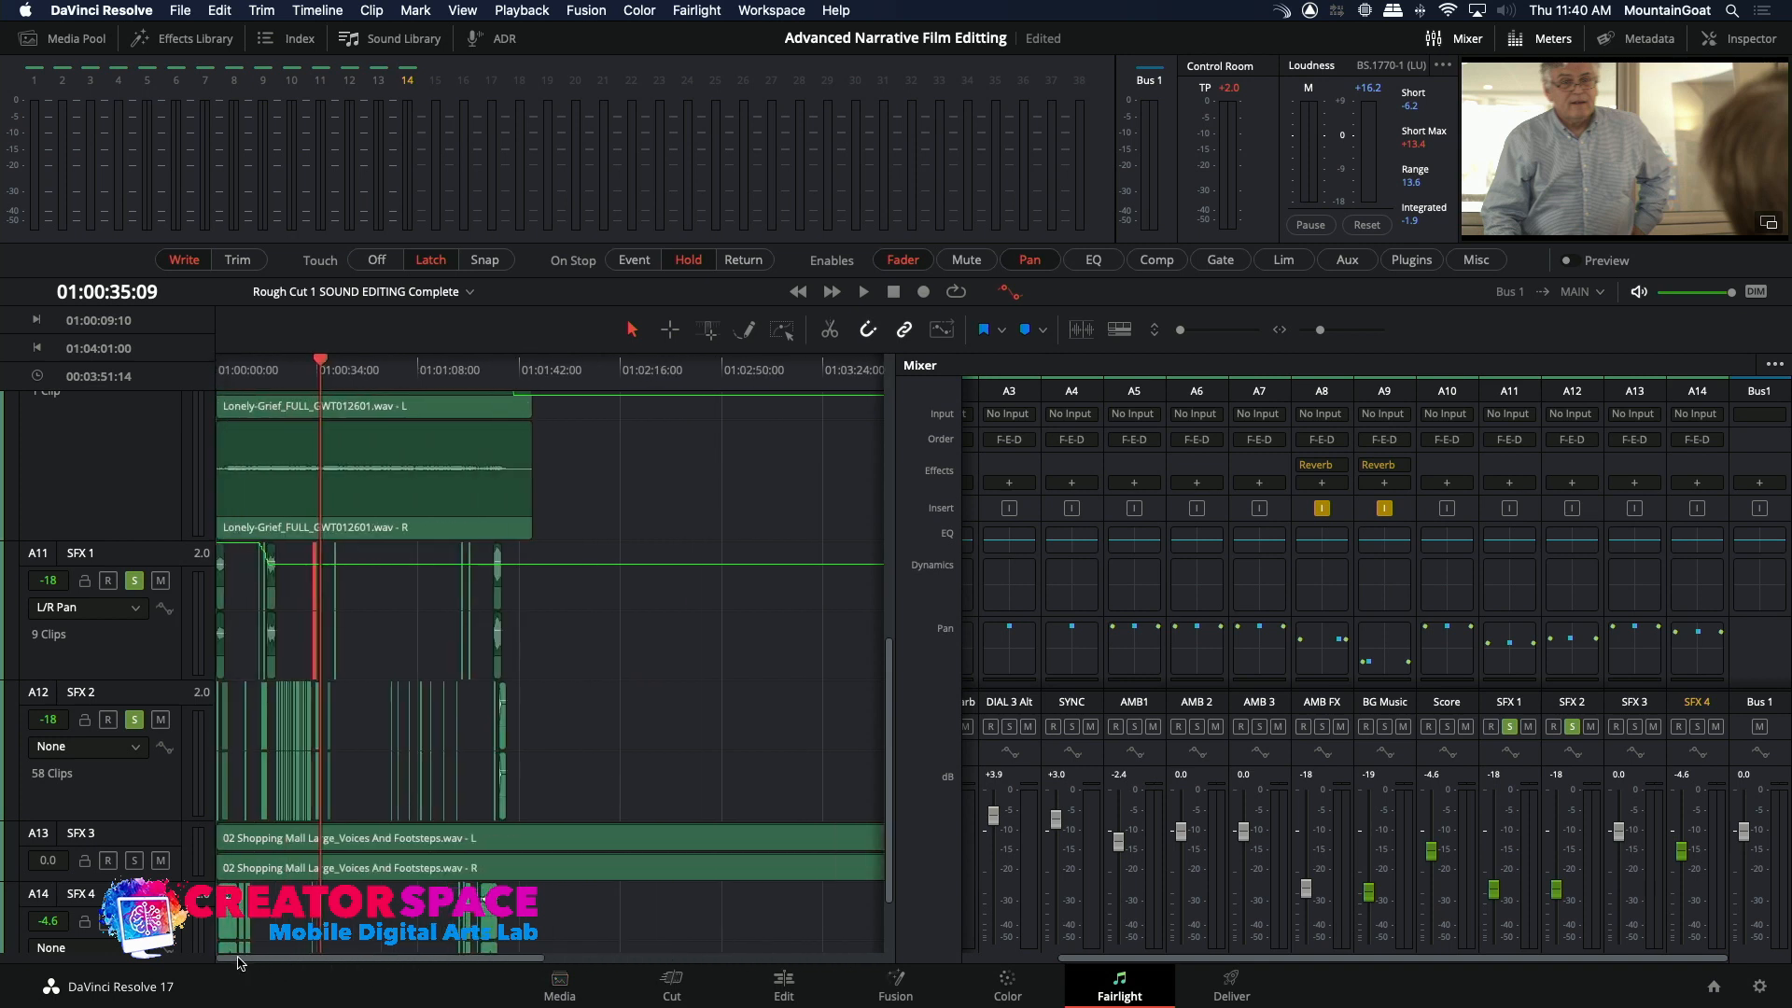
click(501, 392)
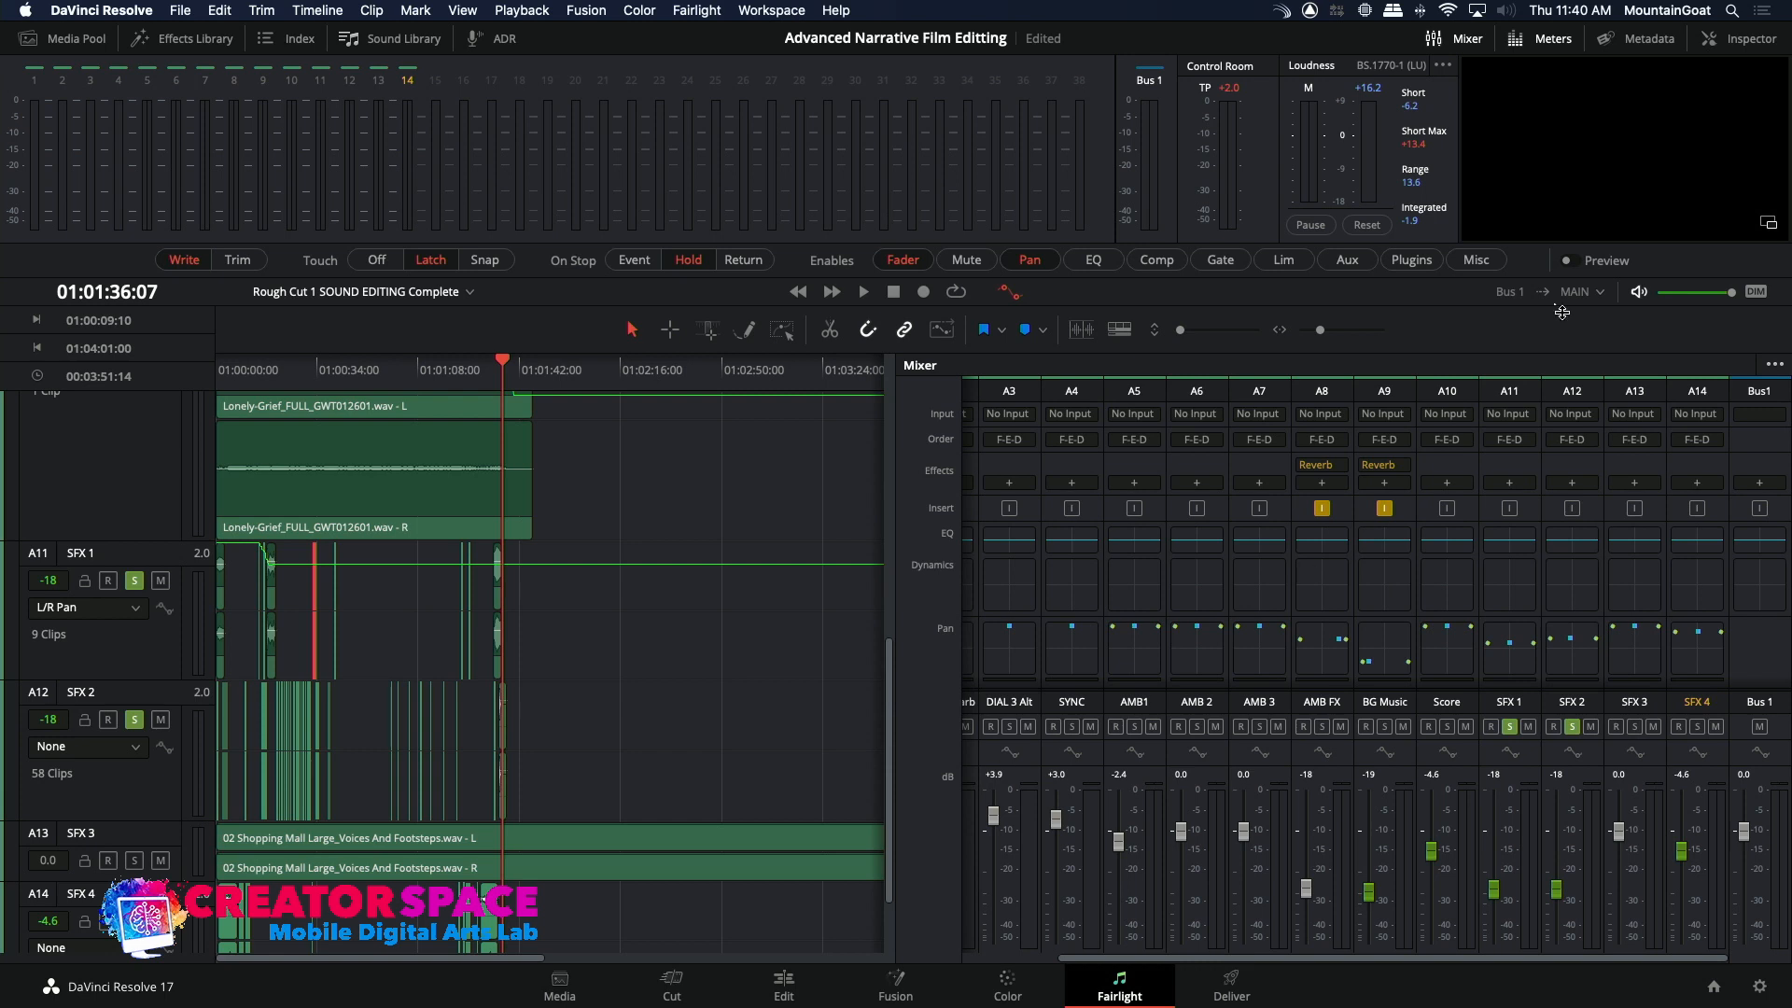
drag(1319, 336, 1331, 335)
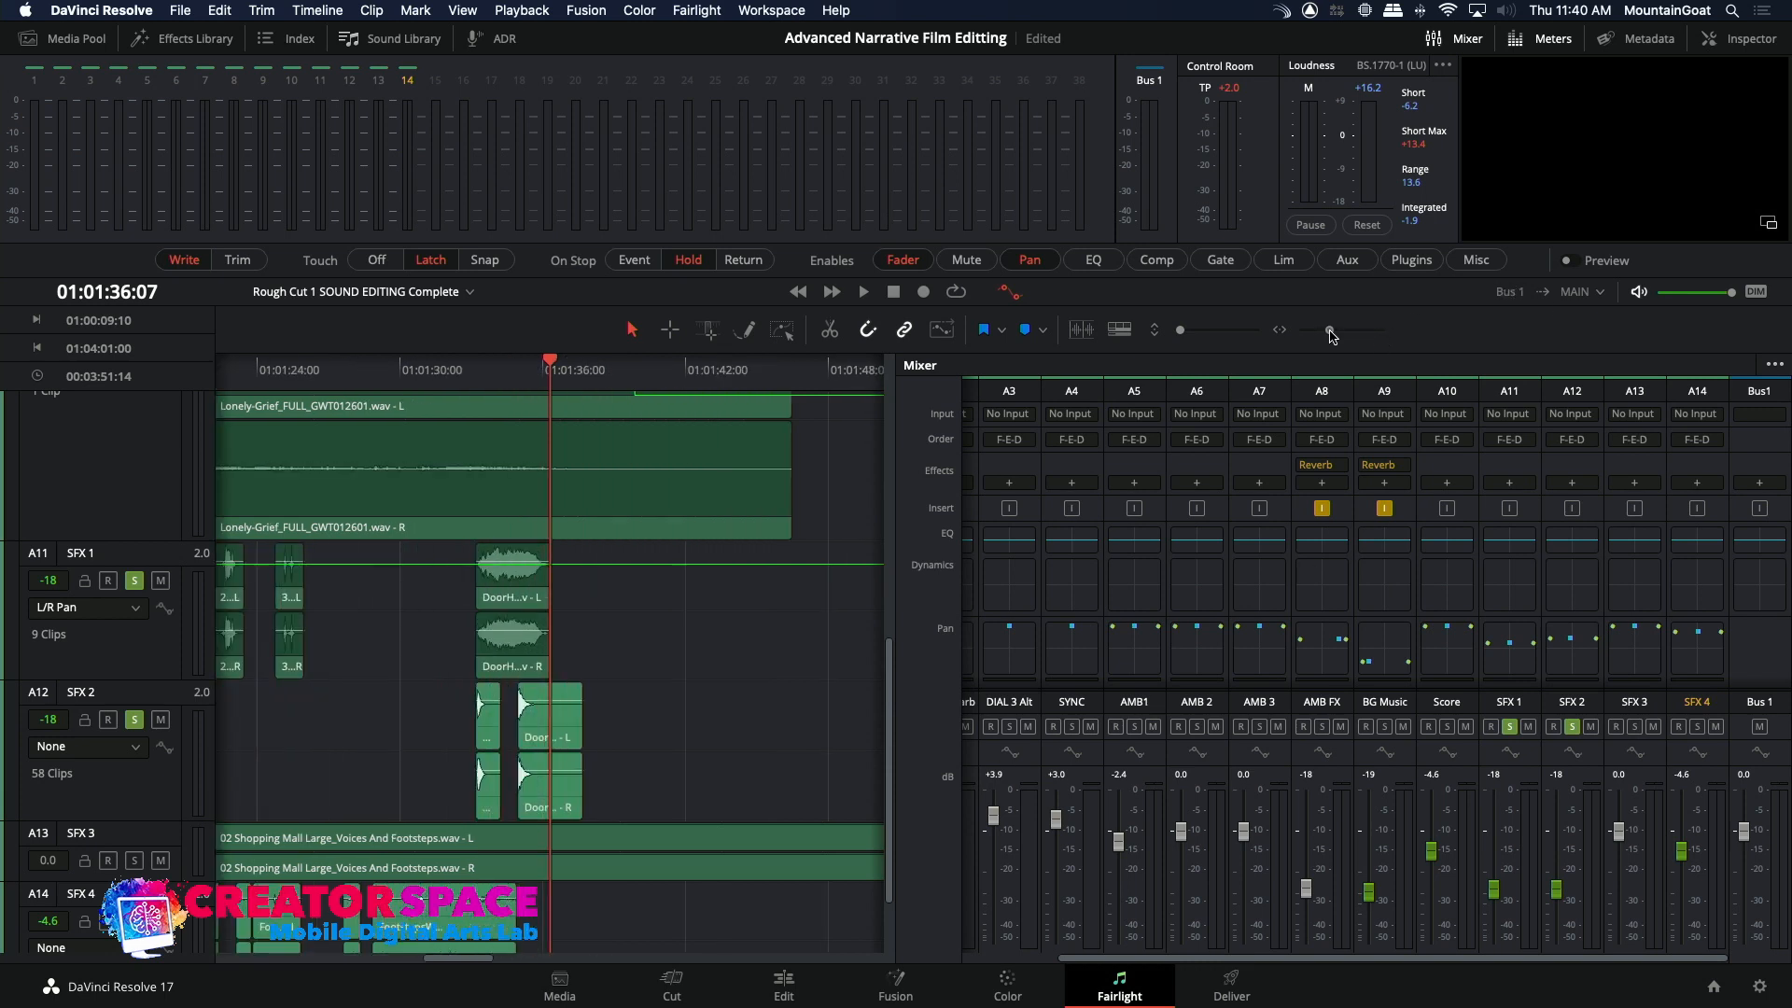
Step: Solo SFX 4 alongside SFX 1 and SFX 2 and play the effects from about 01:01:20 to 01:01:25:09
click(326, 384)
key(space)
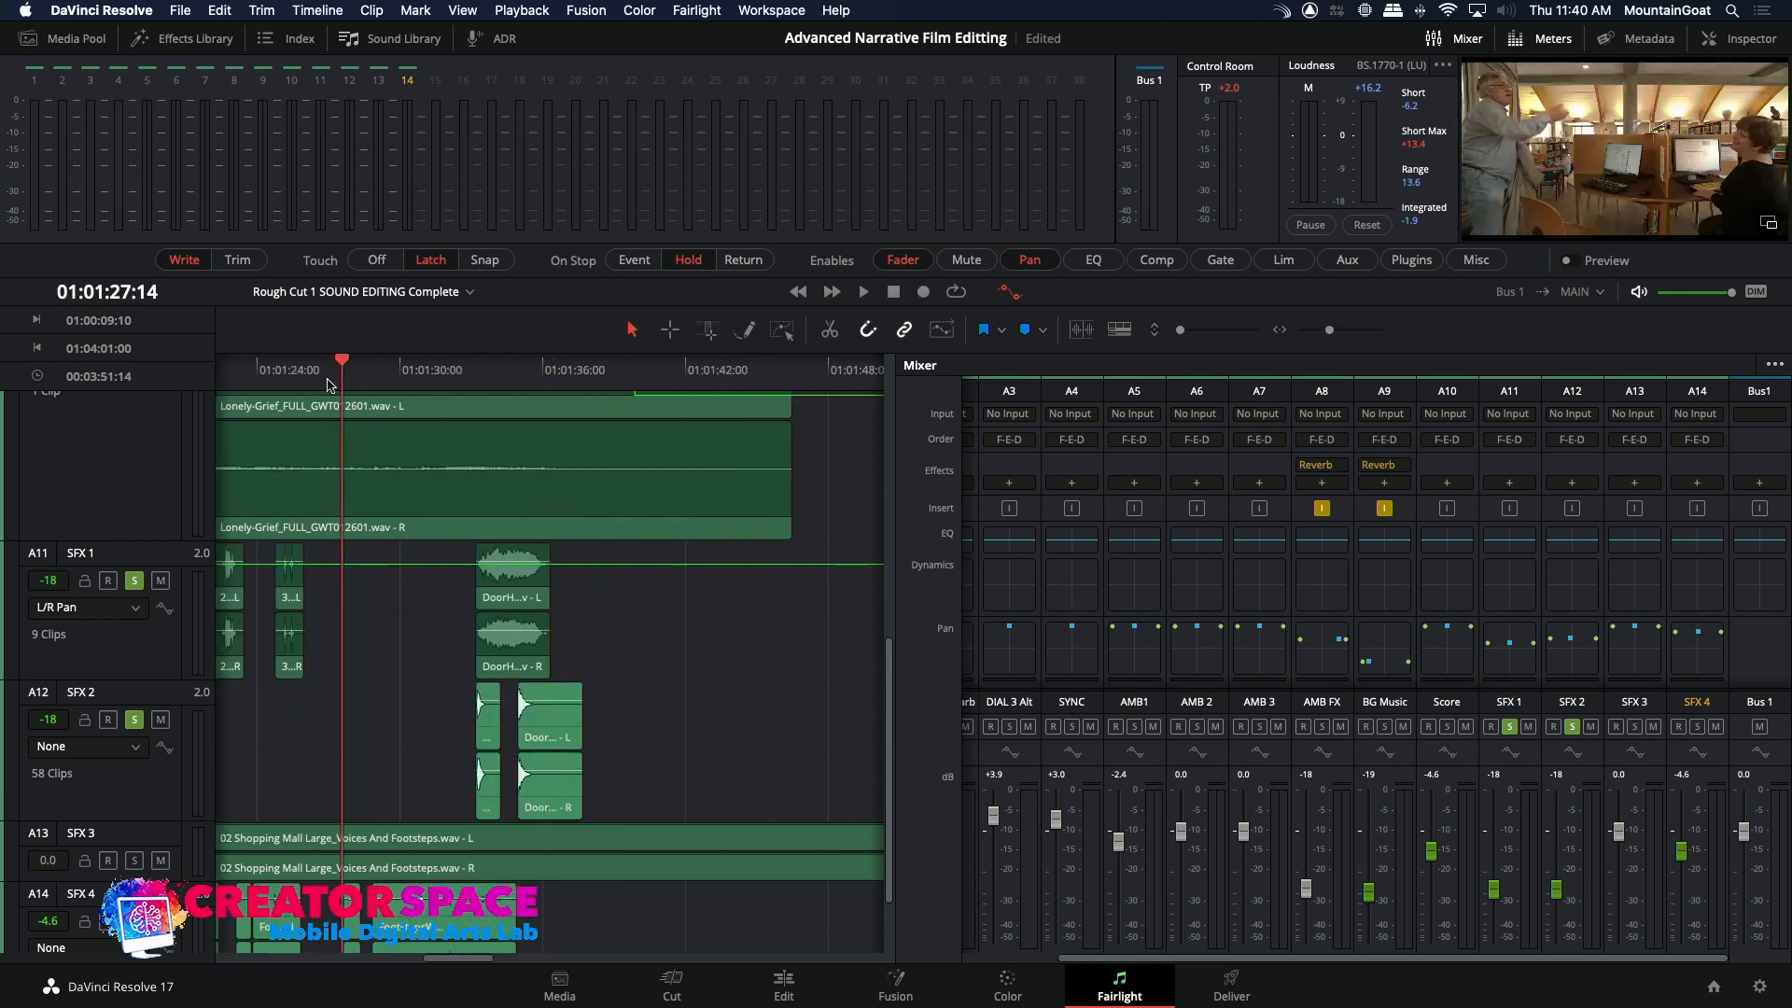
key(space)
drag(244, 385, 320, 374)
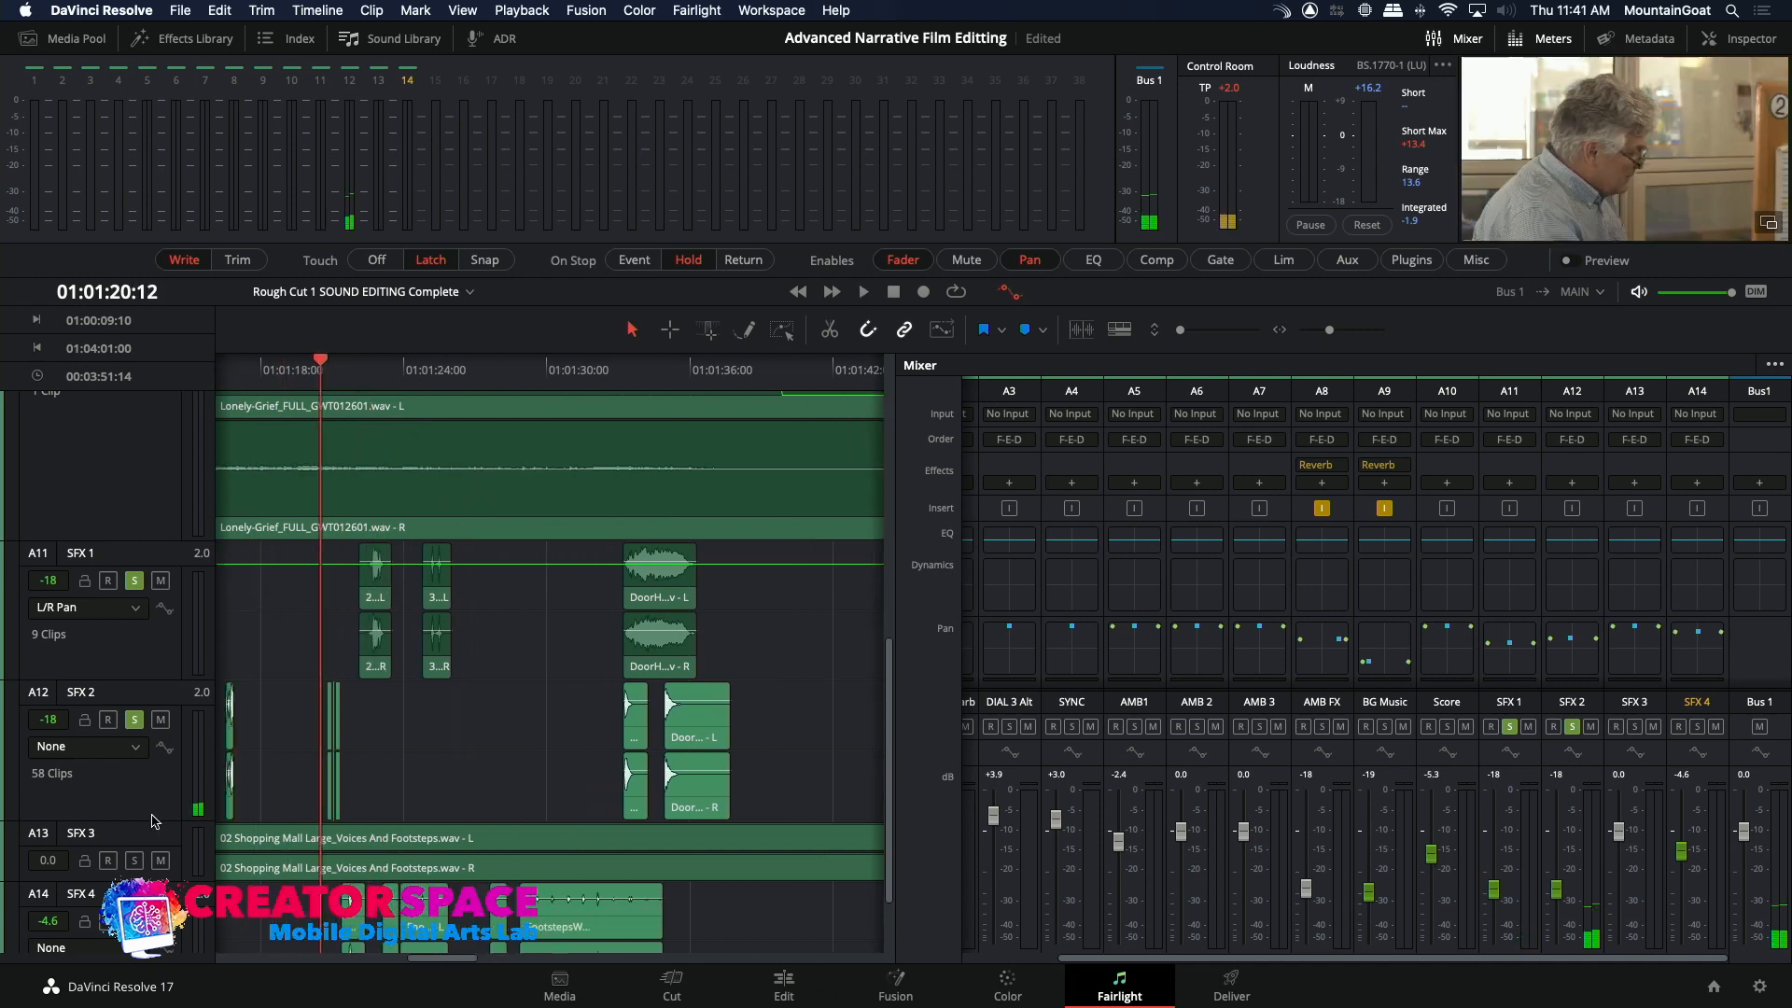
key(space)
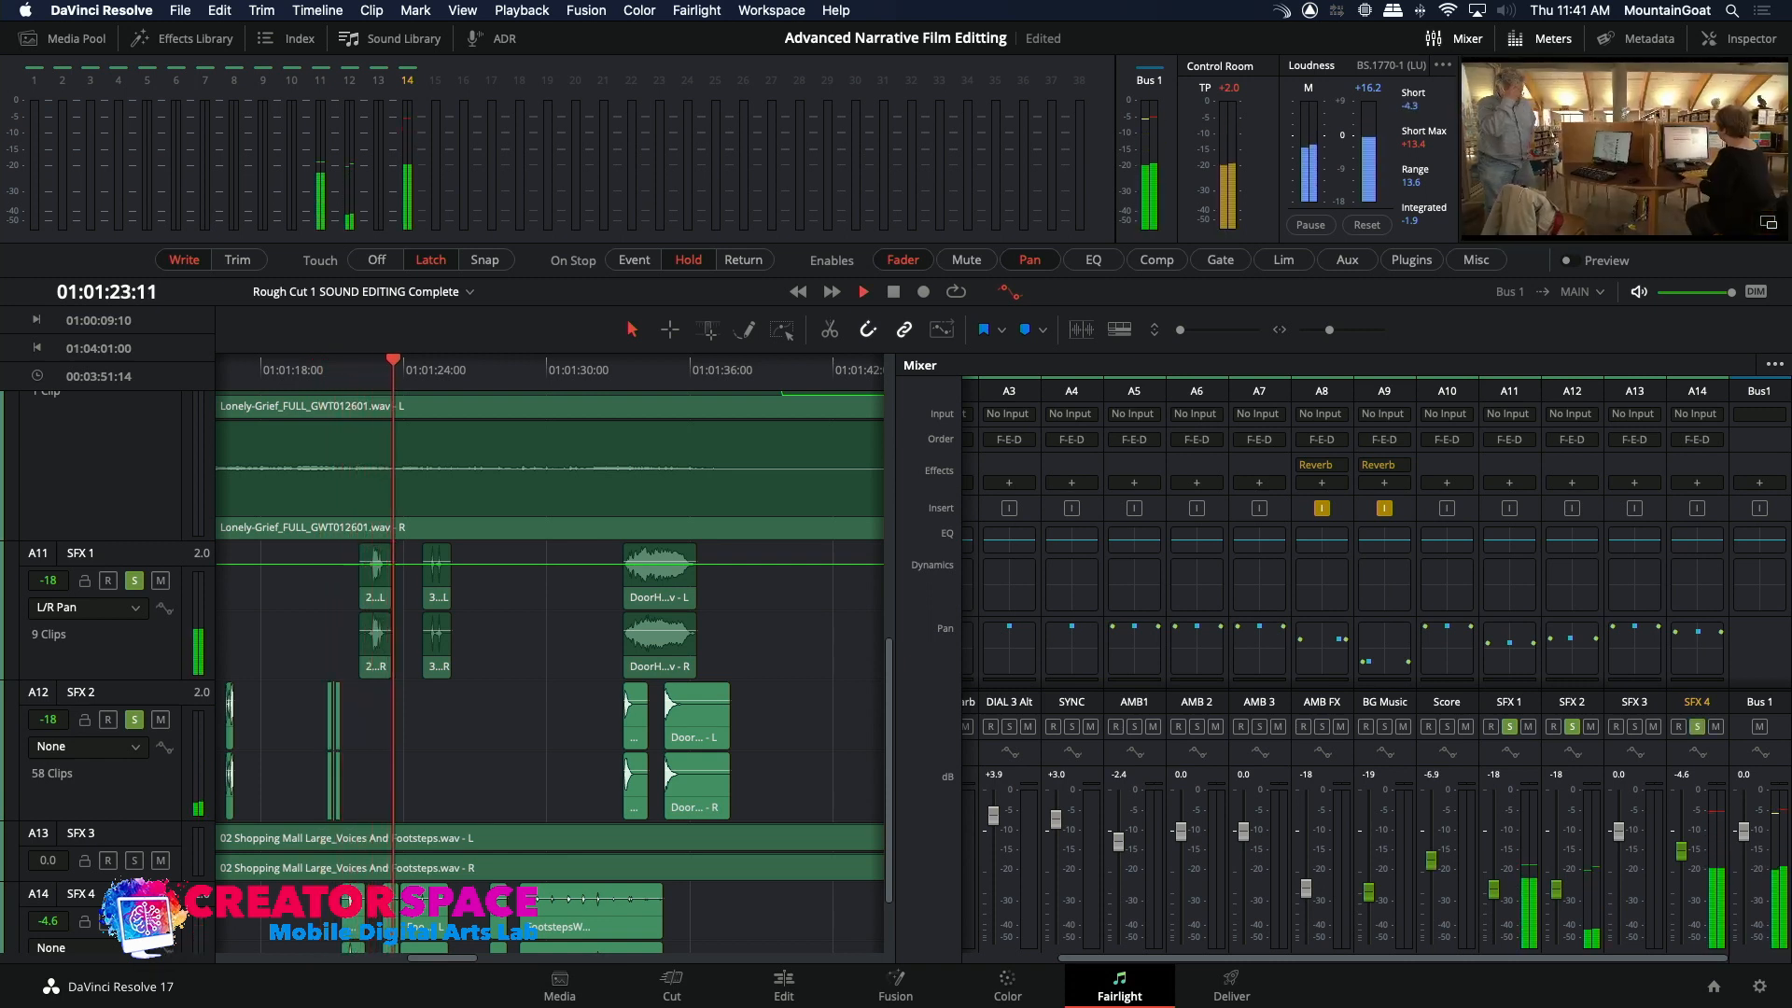
key(space)
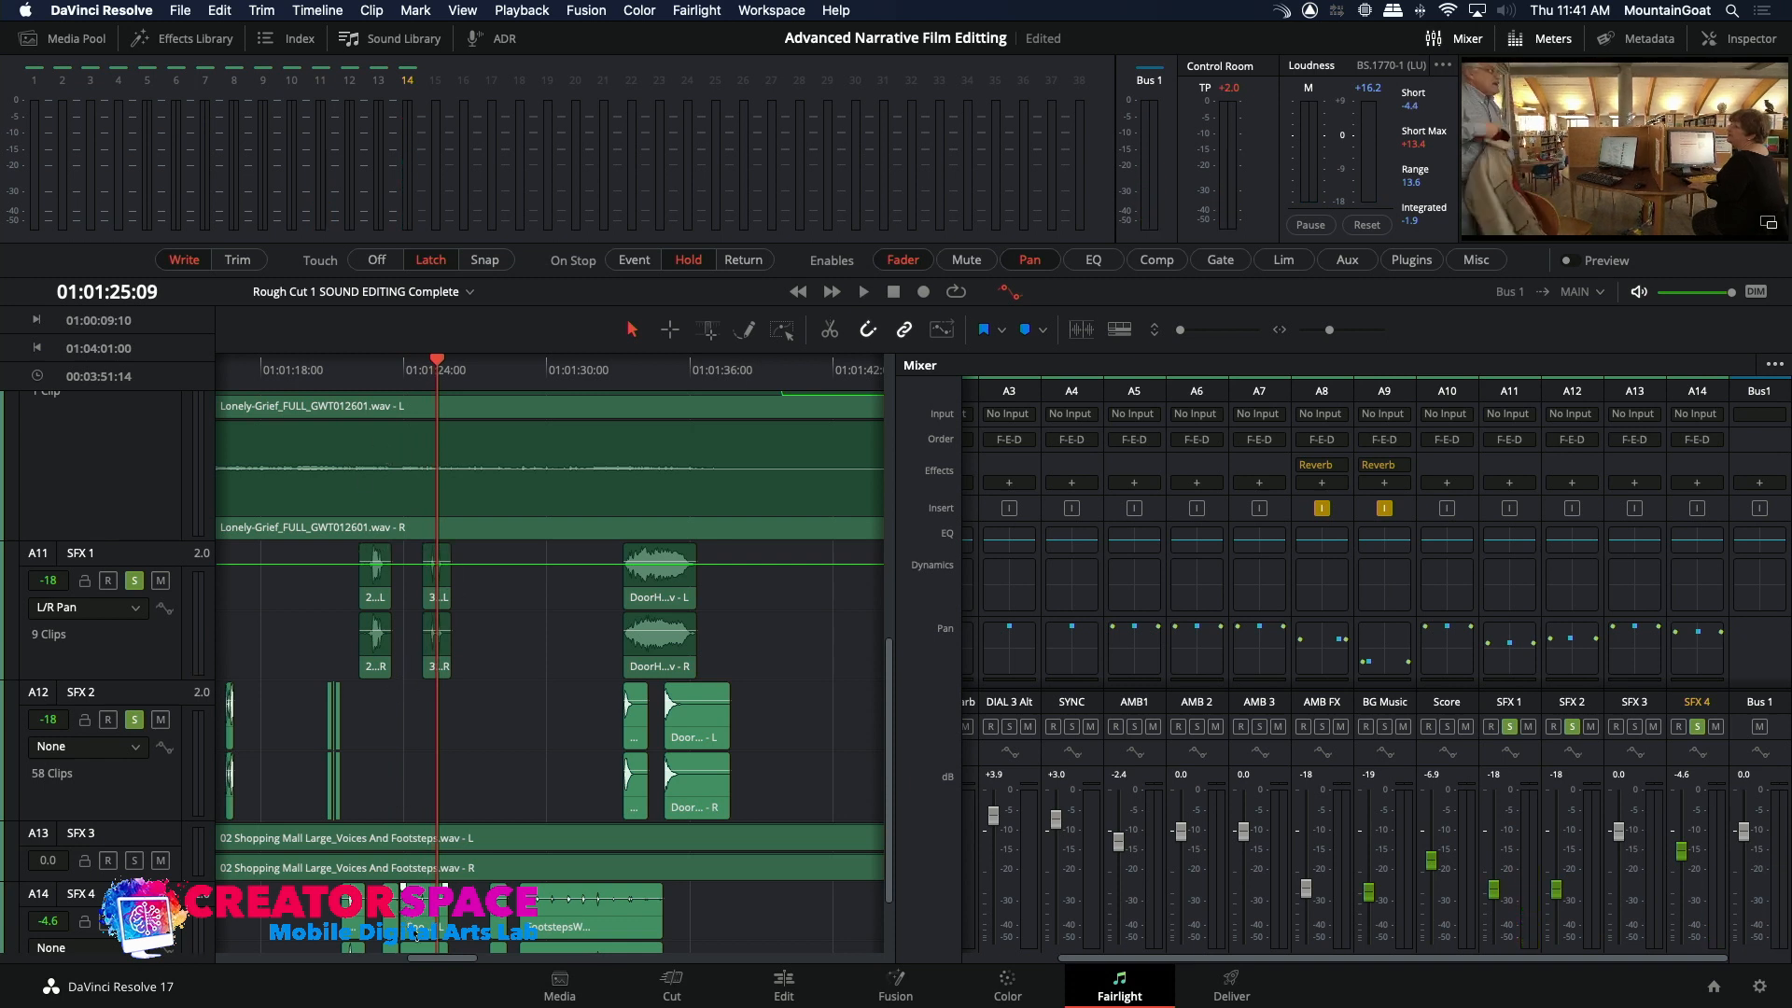
Step: Arm SFX 4 automation and record its fader from 01:01:21:03, lowering it to about -36 dB by 01:01:34:21
click(396, 373)
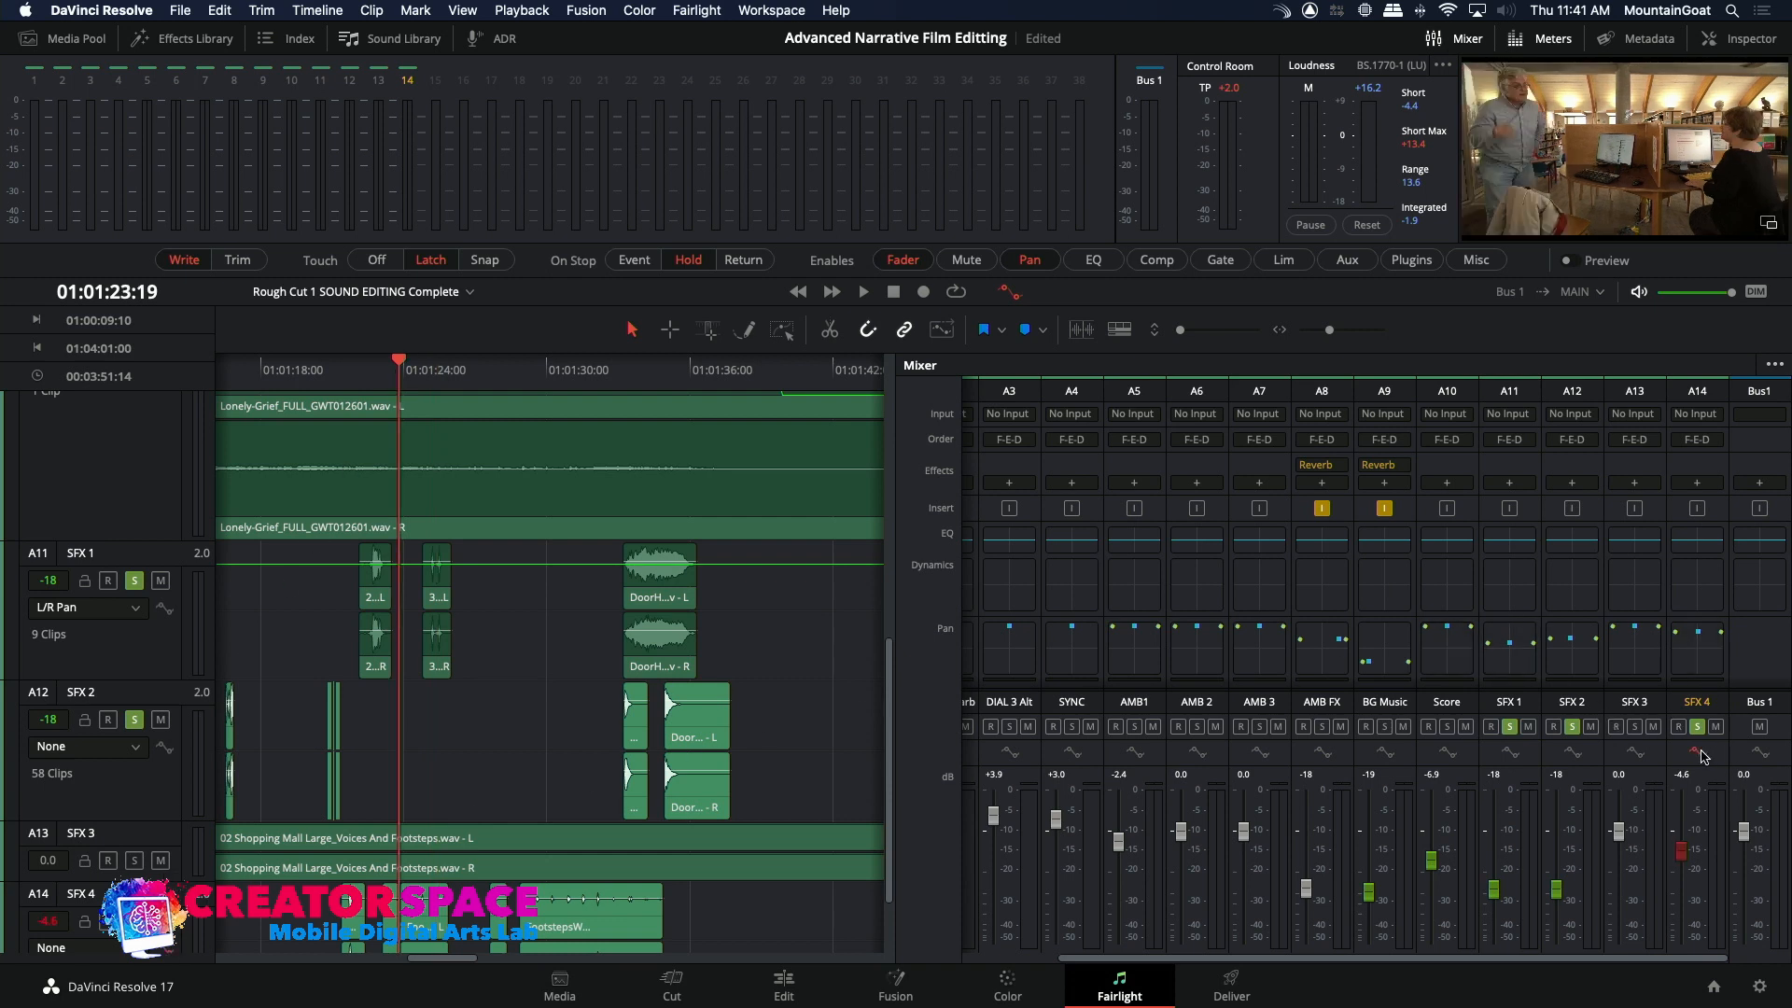
click(334, 374)
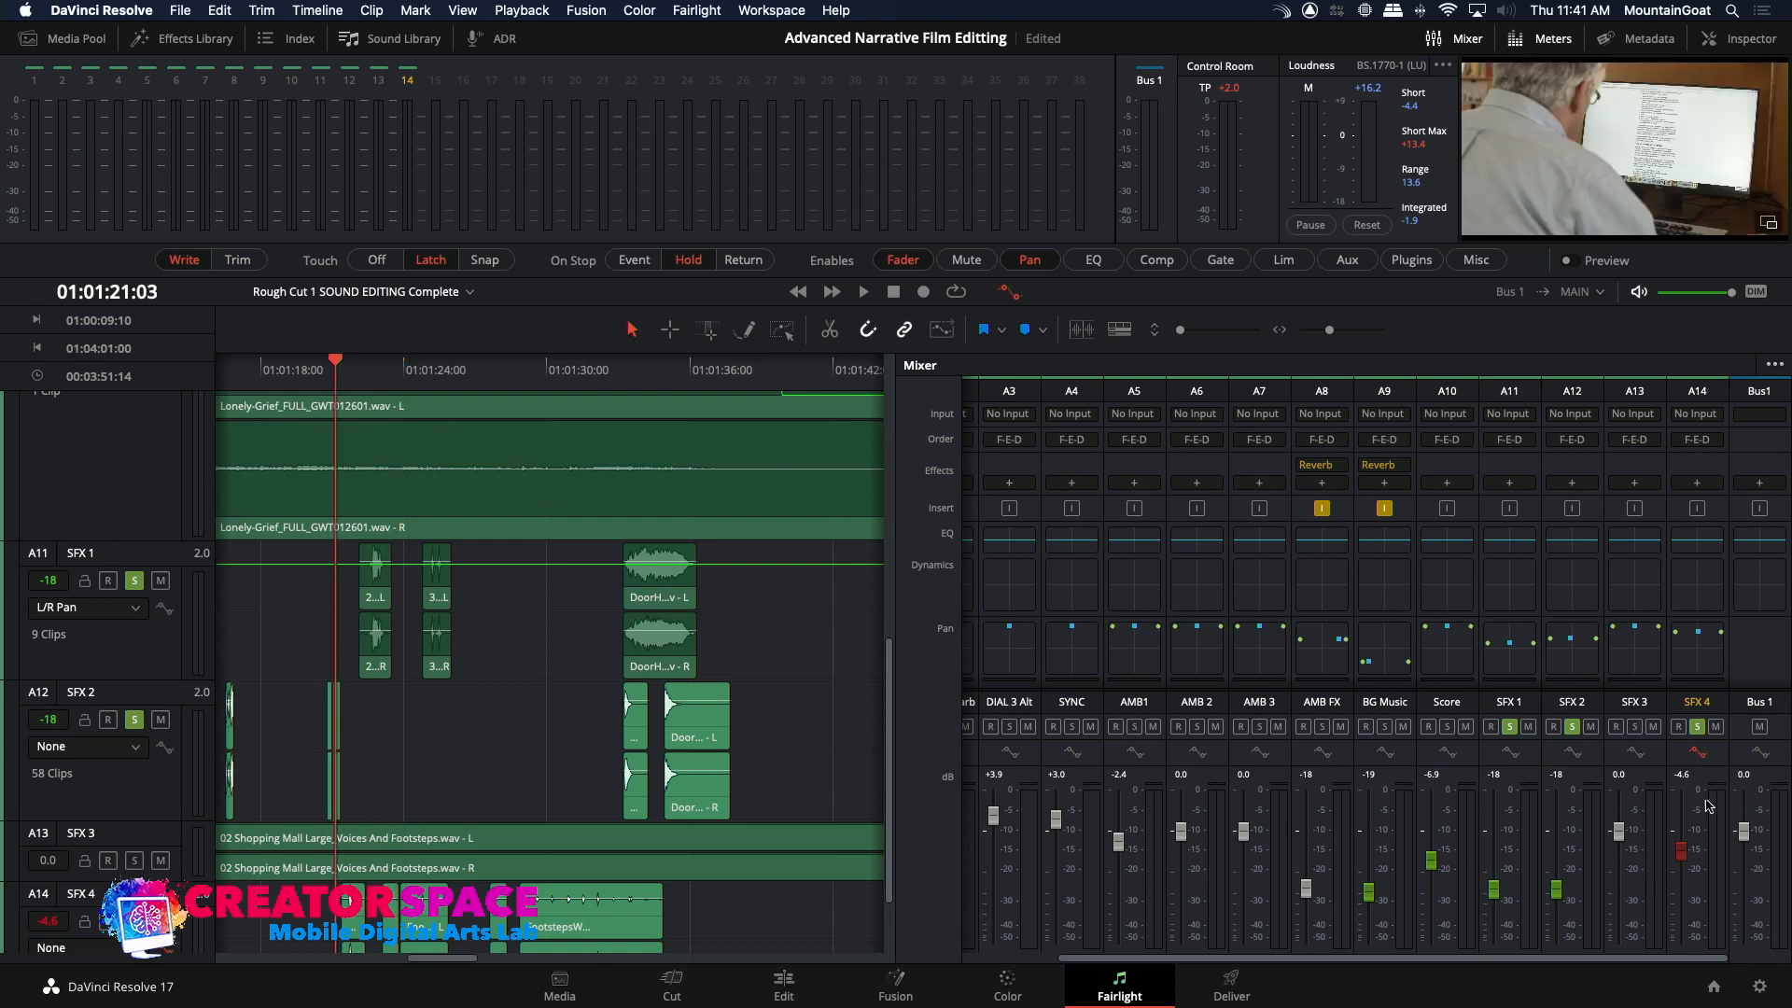
drag(1684, 854, 1680, 919)
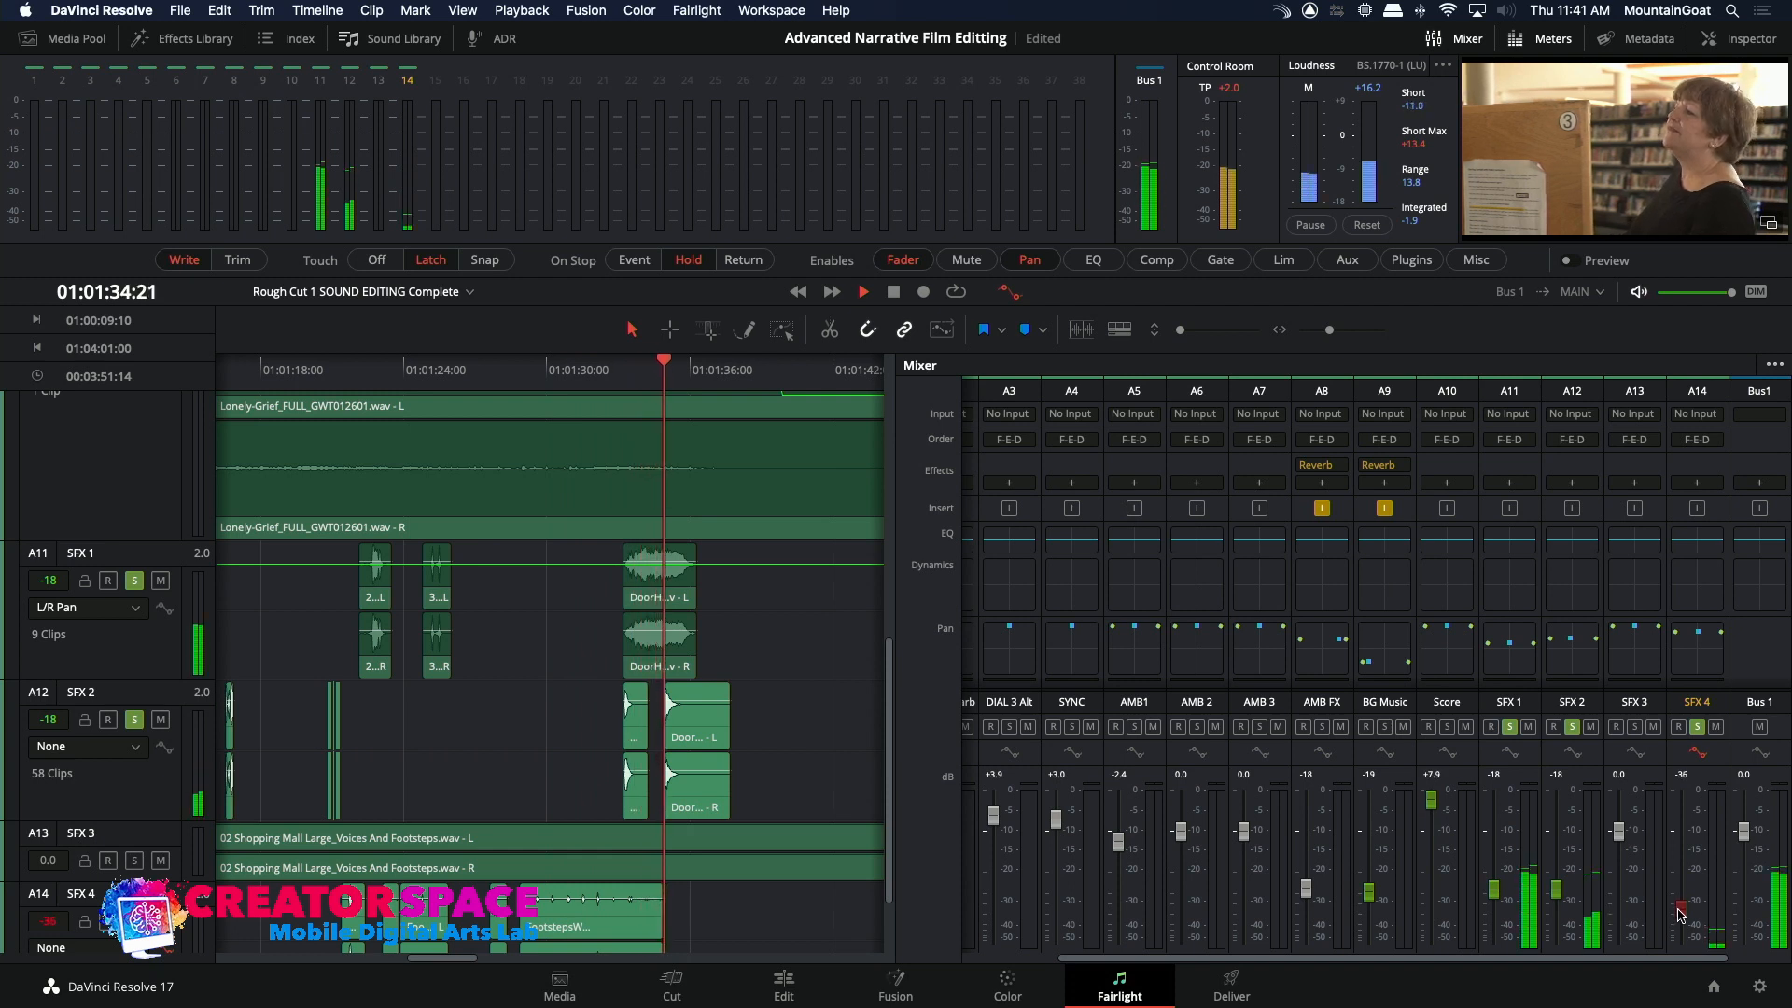
key(space)
Step: Lower the volume of the SFX 1 DoorHospital clip near 01:01:33
click(614, 372)
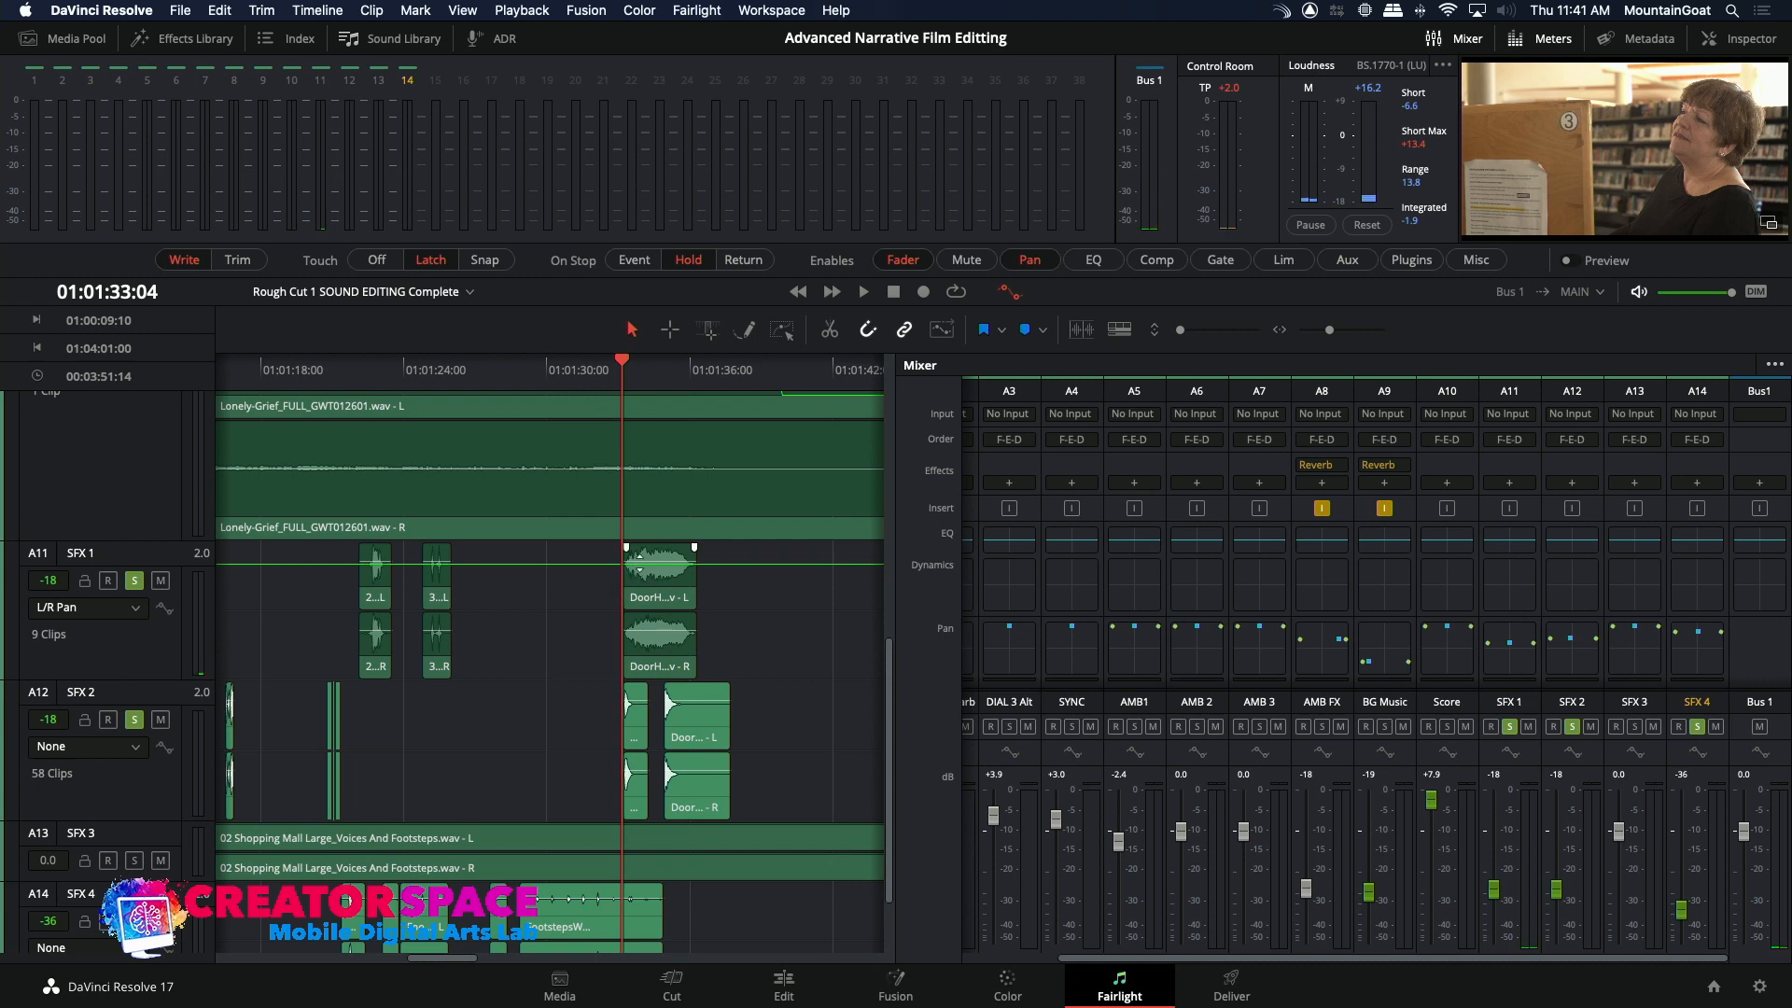
drag(640, 562, 640, 571)
click(651, 586)
Step: Record pan automation on SFX 1 from 01:01:31:04 to 01:01:37:17, moving the door sound to the left
click(575, 373)
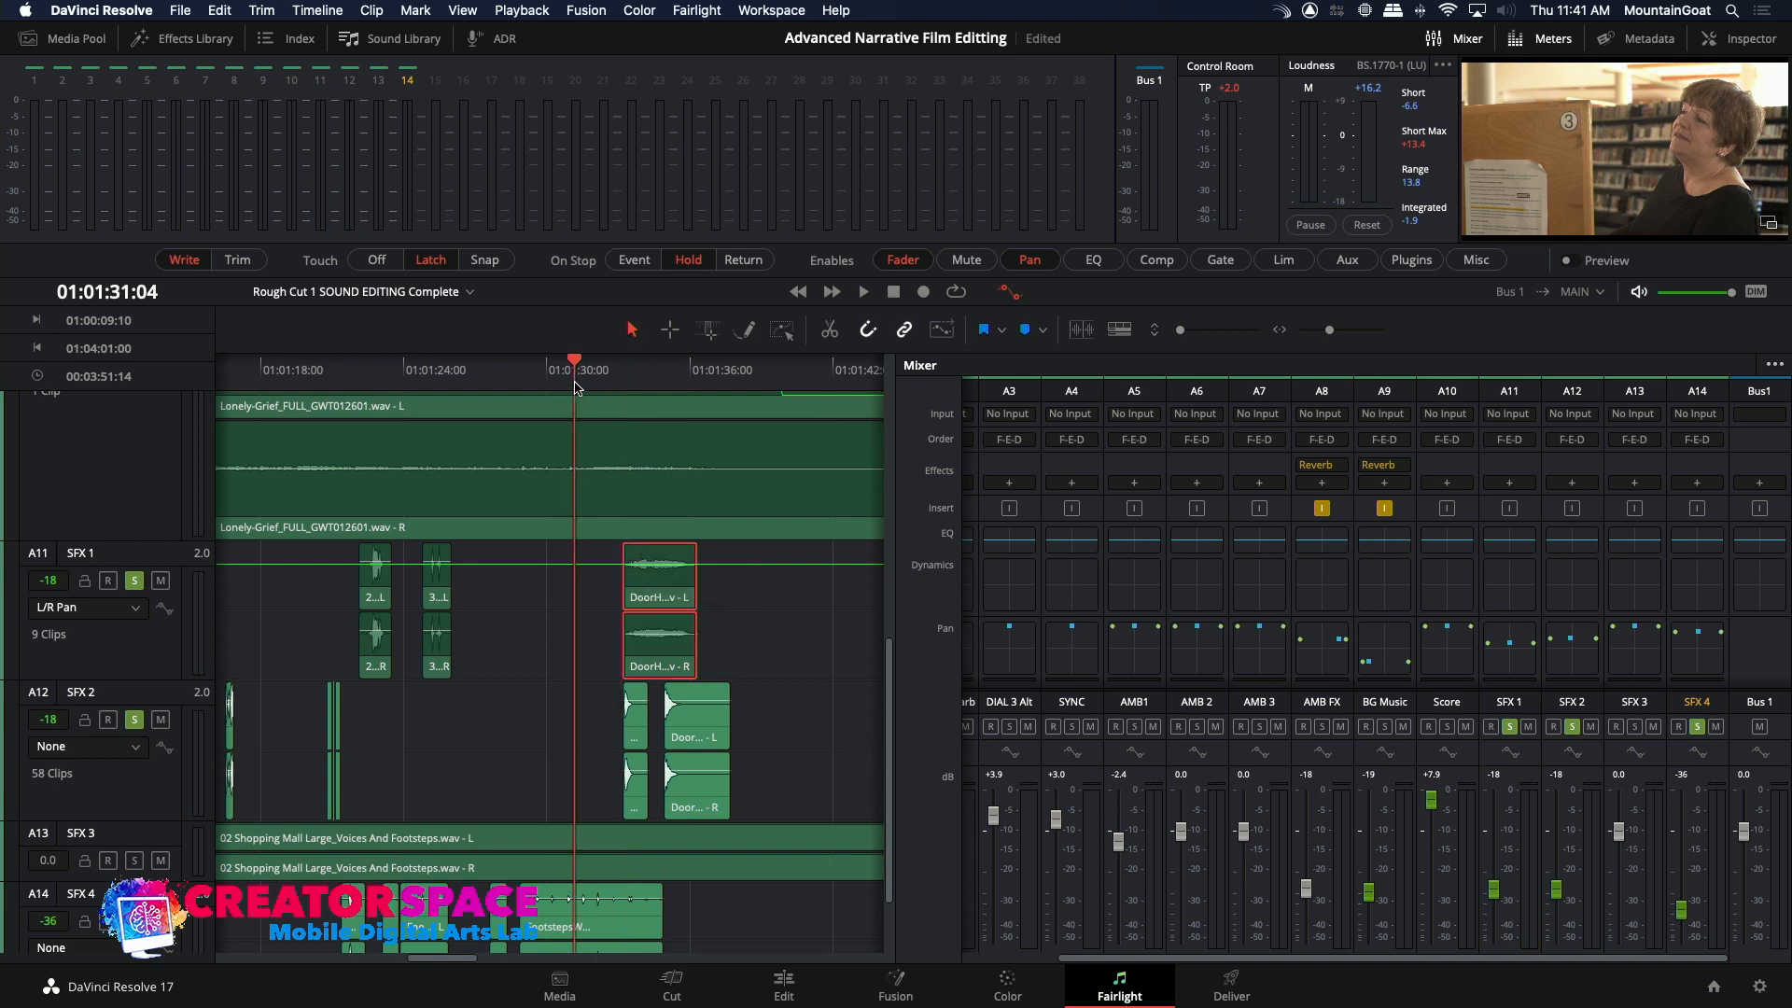
click(1511, 752)
drag(1510, 643, 1483, 631)
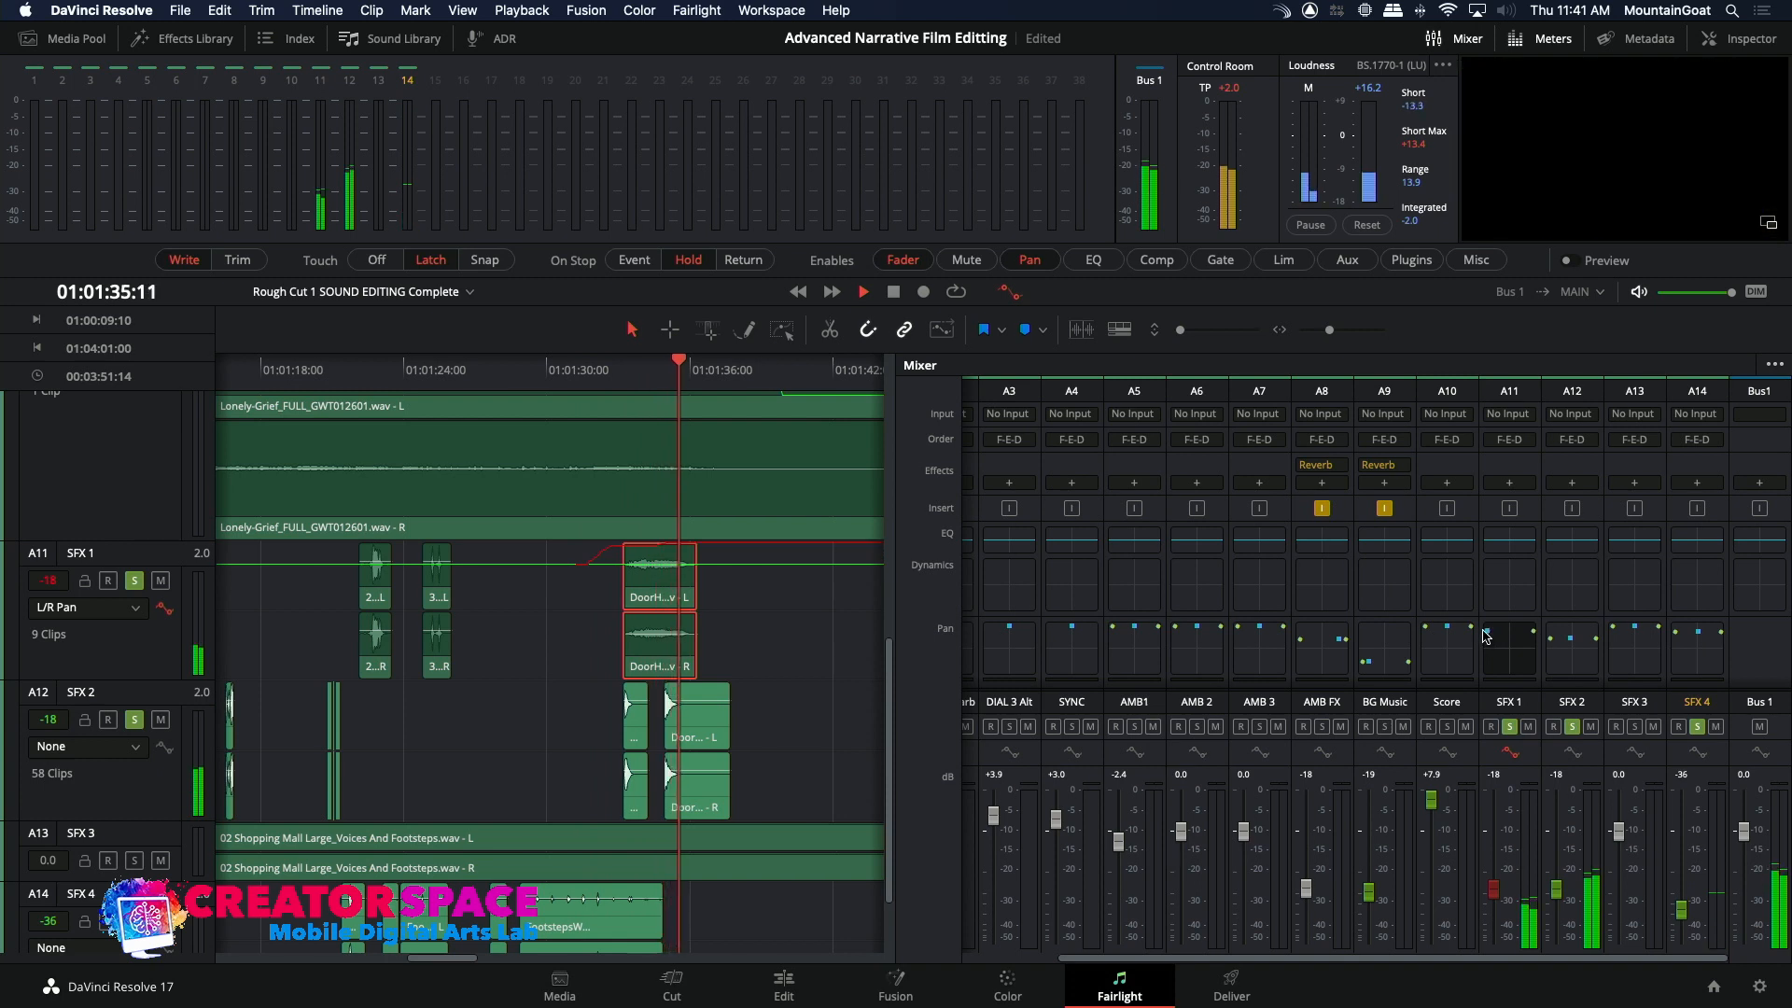
key(space)
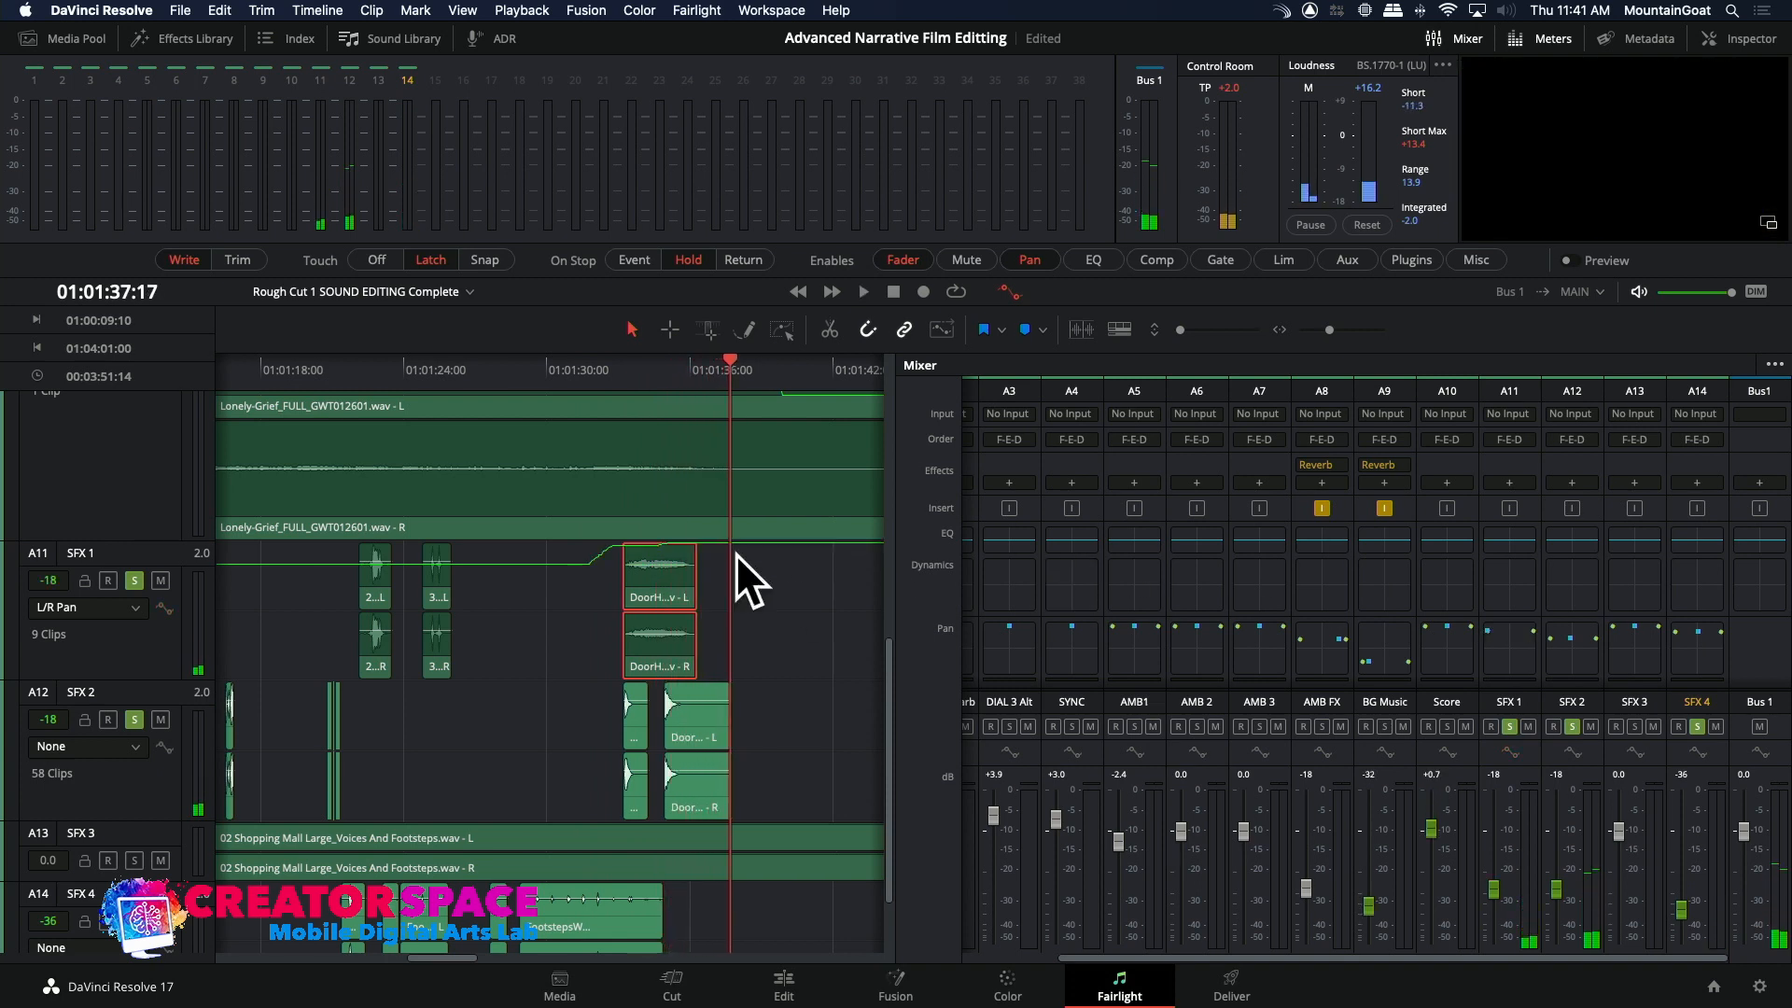
Step: Record a leftward pan on SFX 2 from 01:01:32:05 and play the door effects back to 01:01:36:02
click(599, 387)
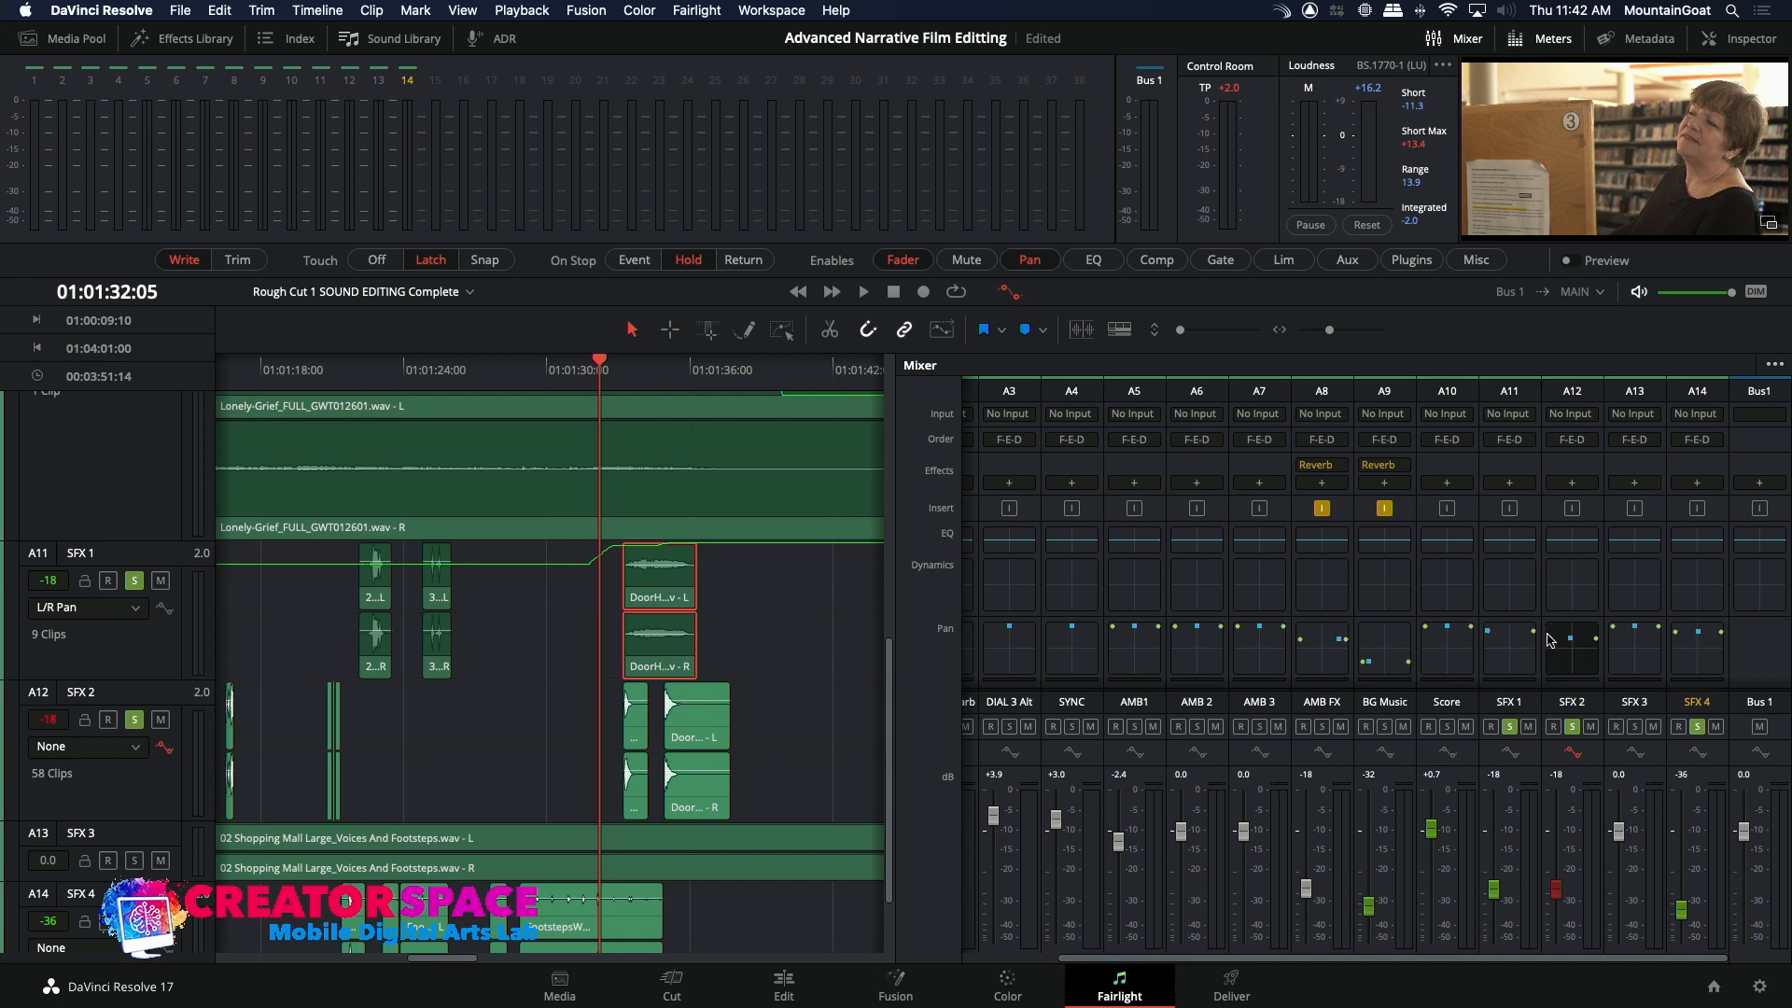
key(space)
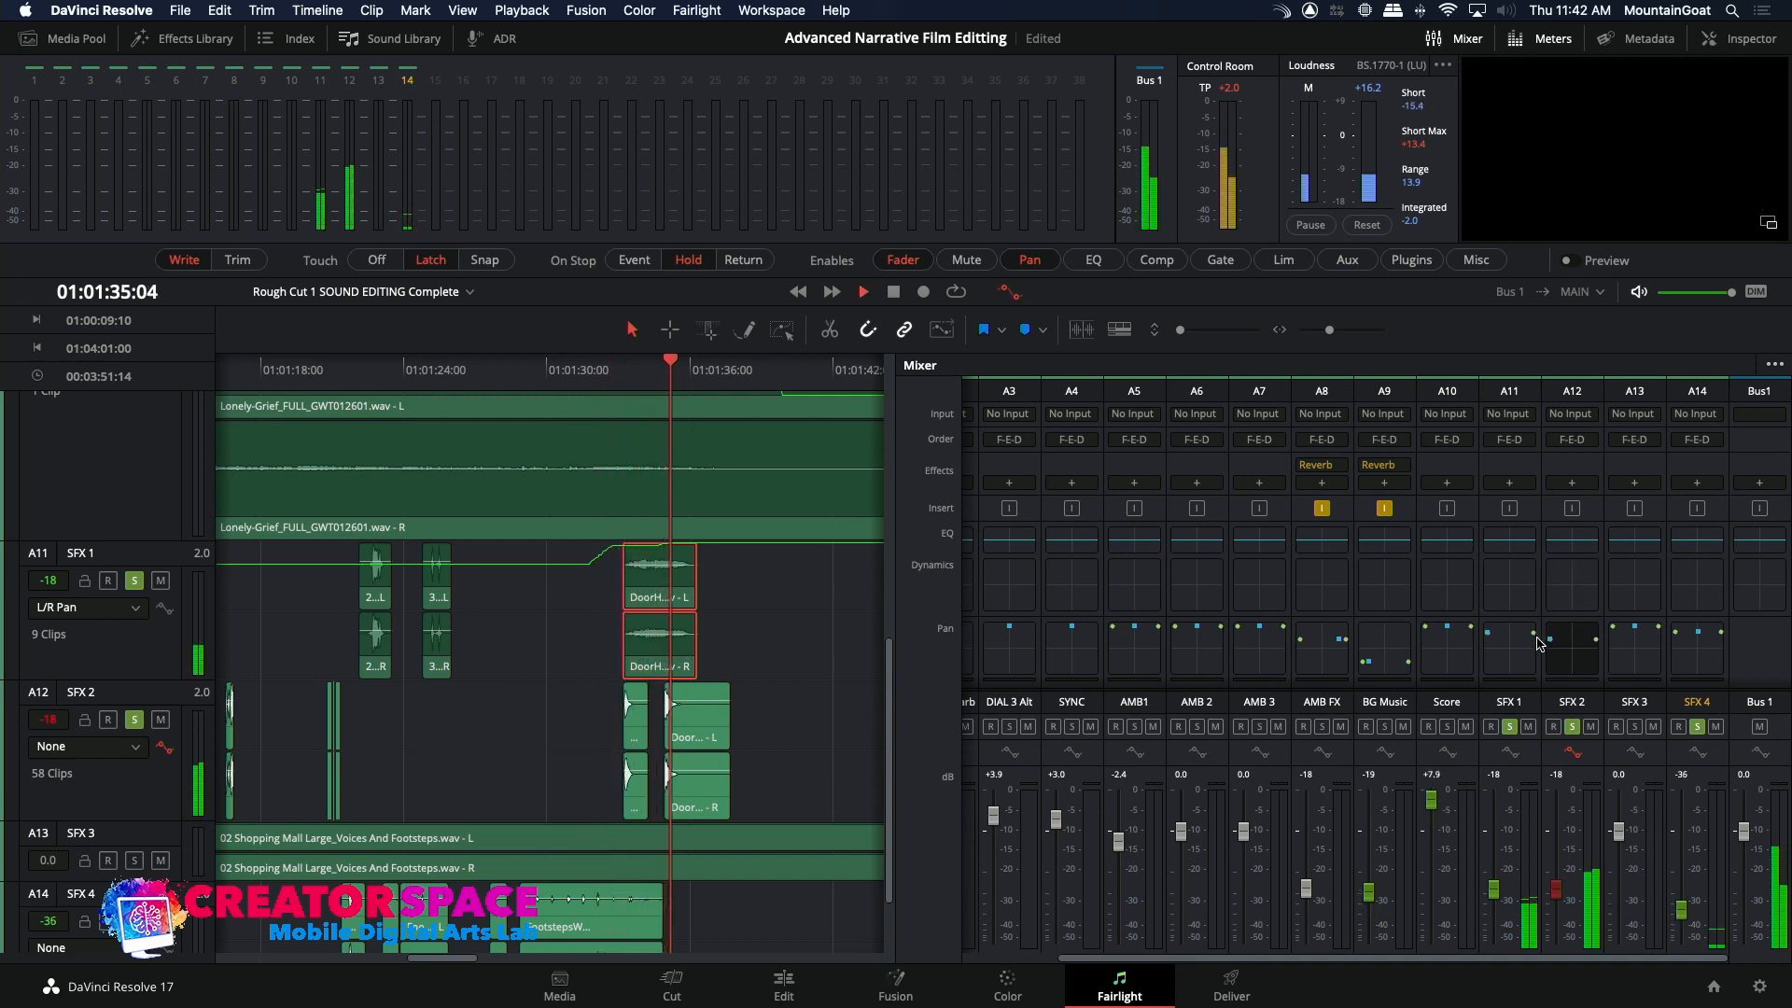
key(space)
click(597, 372)
key(space)
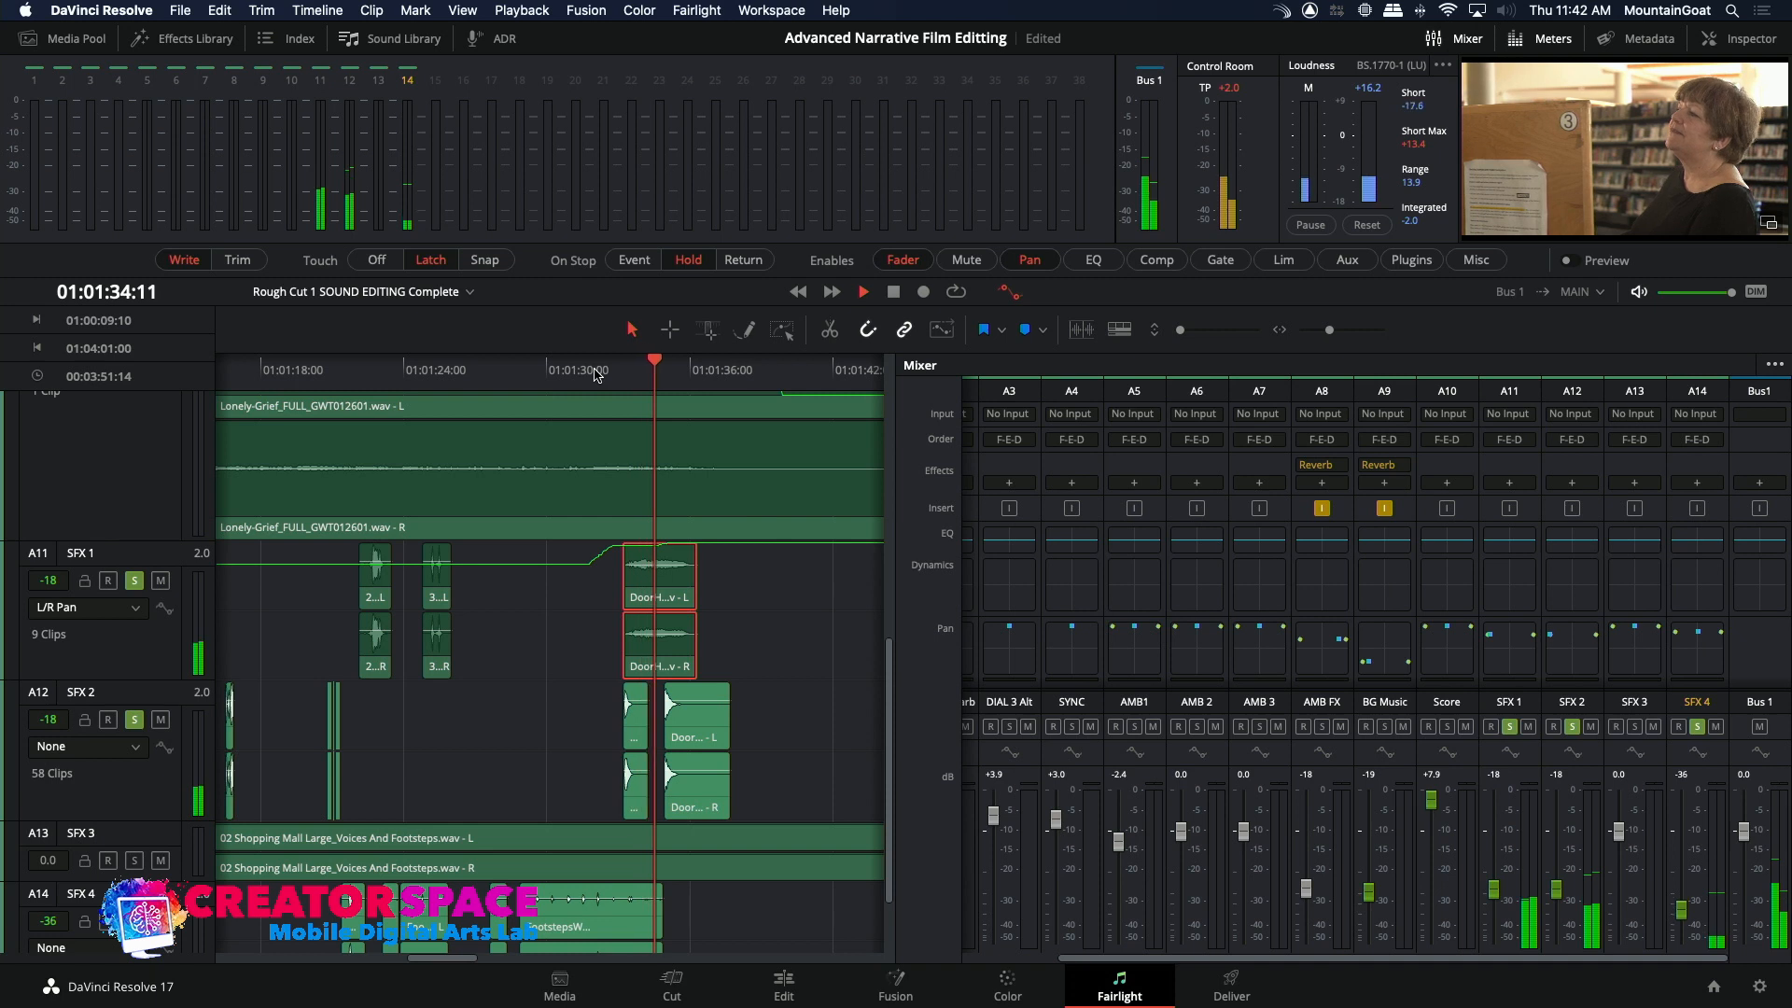
key(space)
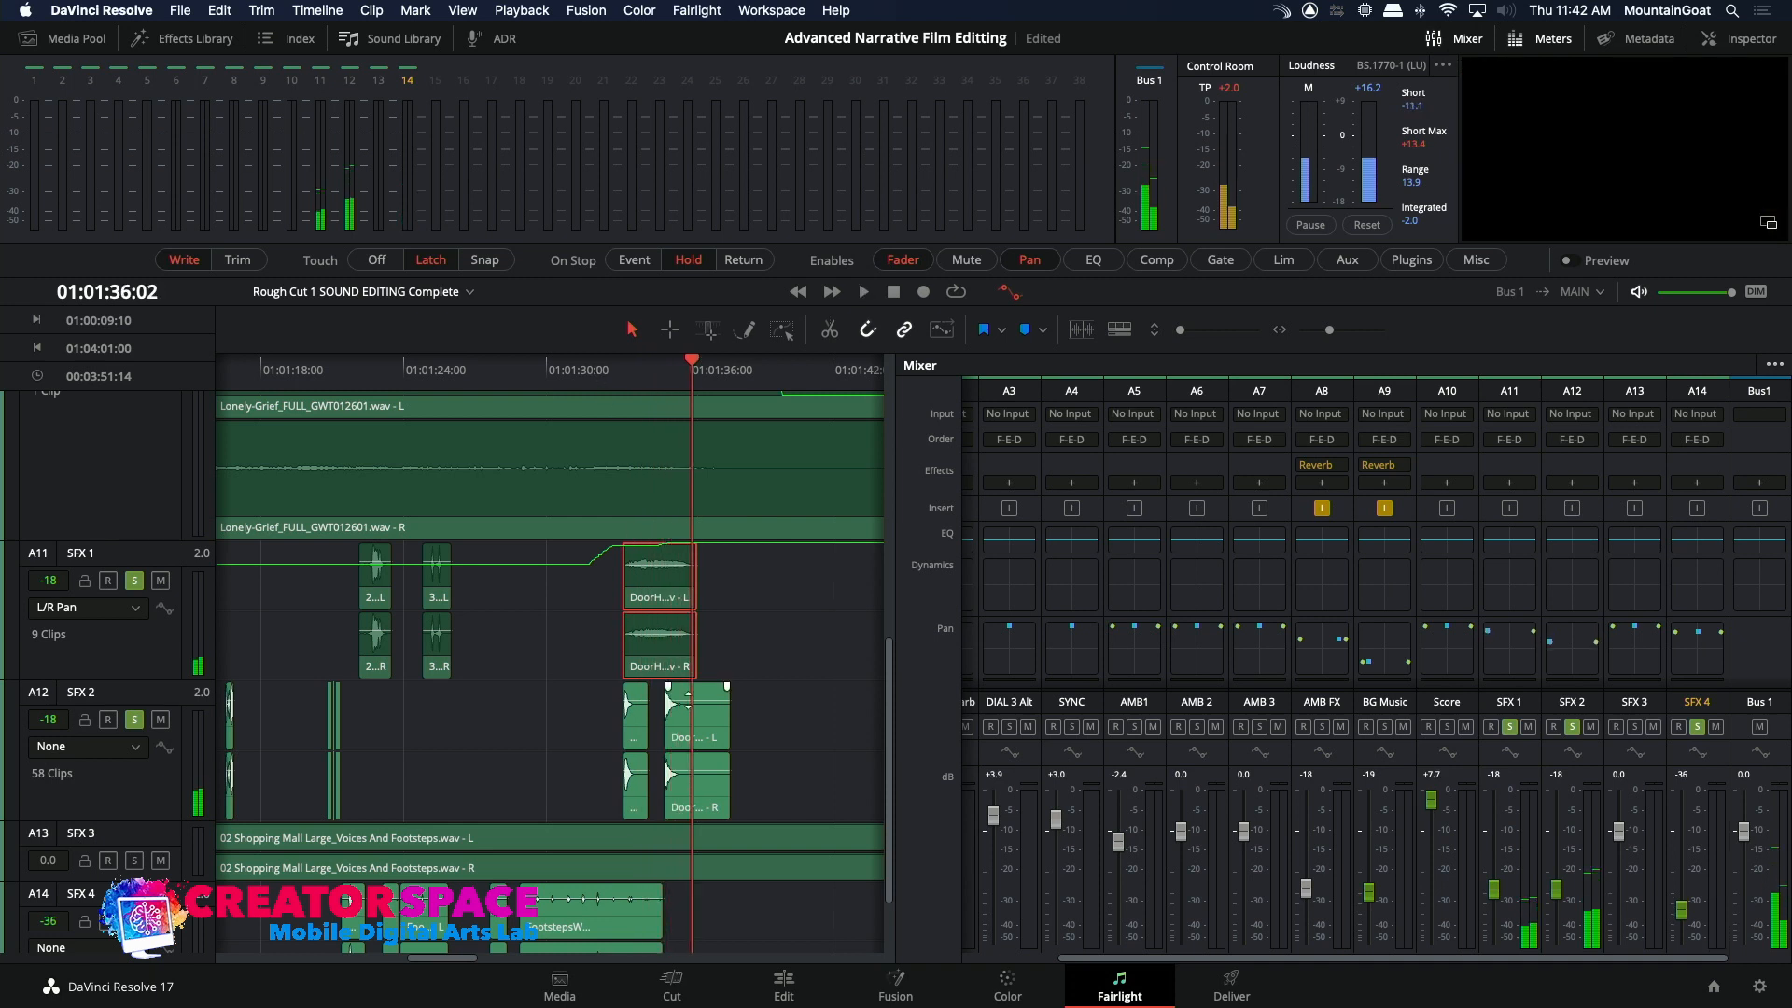
Step: Lower the last two SFX 2 DoorMetal clips, setting the longer clip to about -9.2 dB
drag(687, 695, 689, 701)
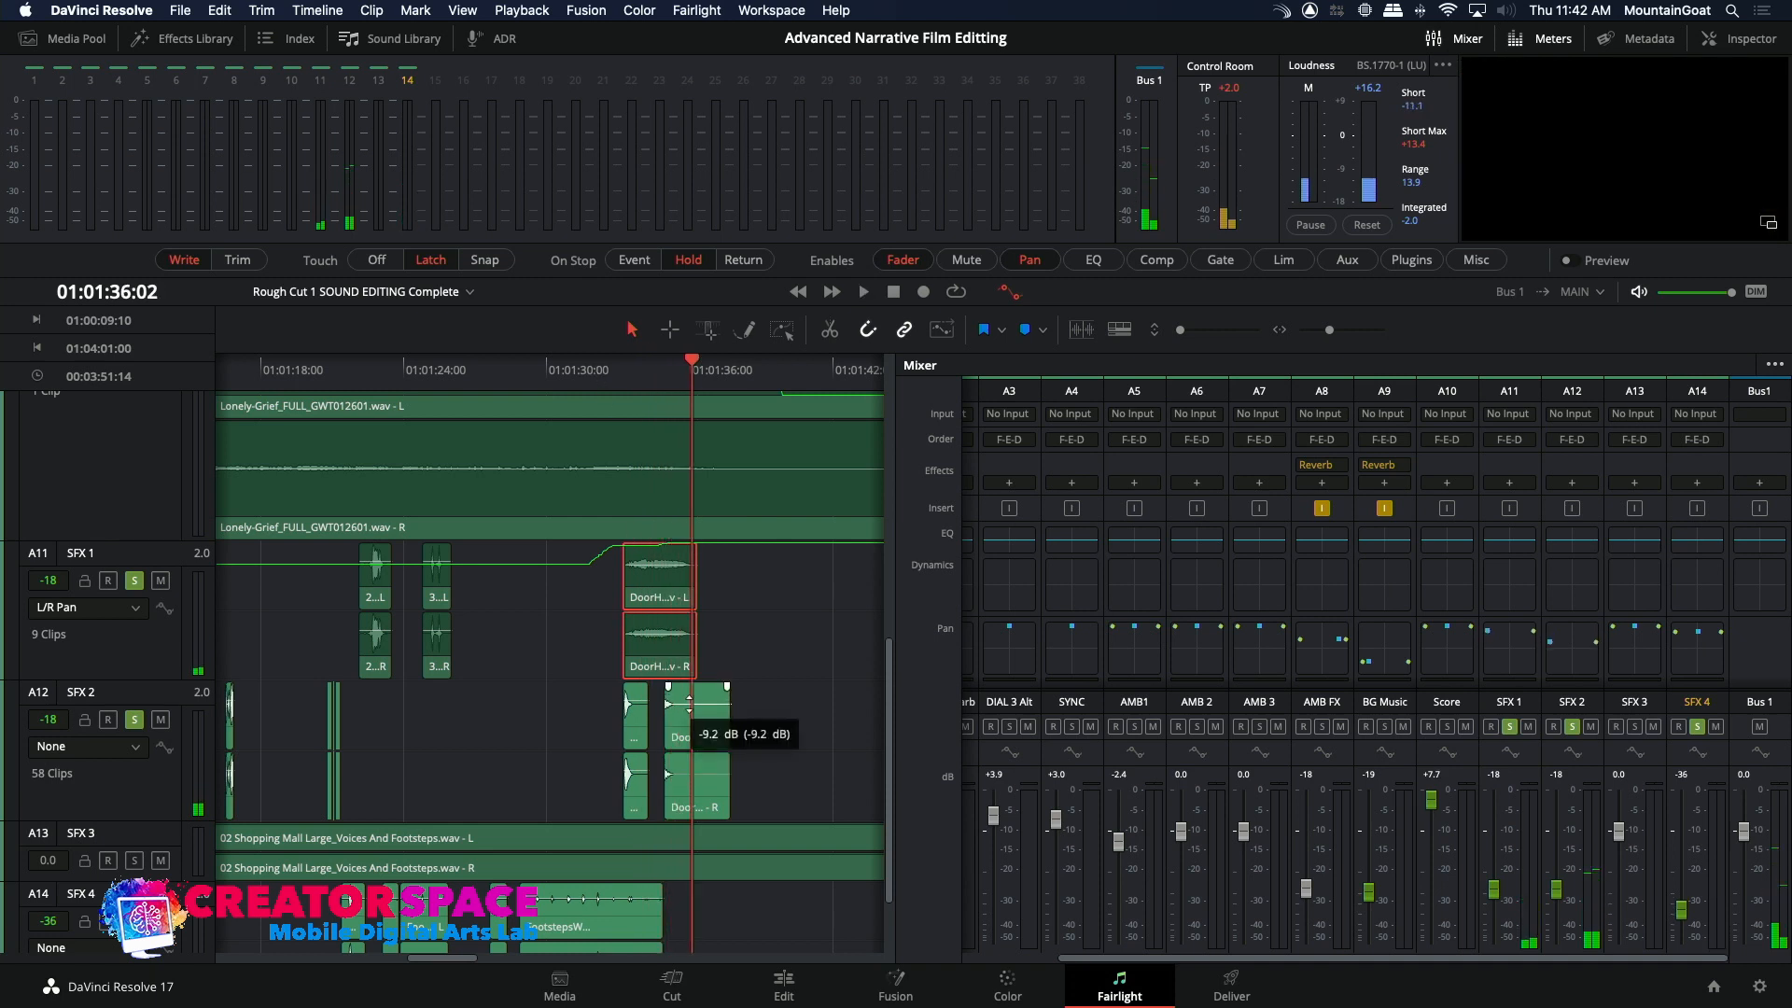
click(635, 716)
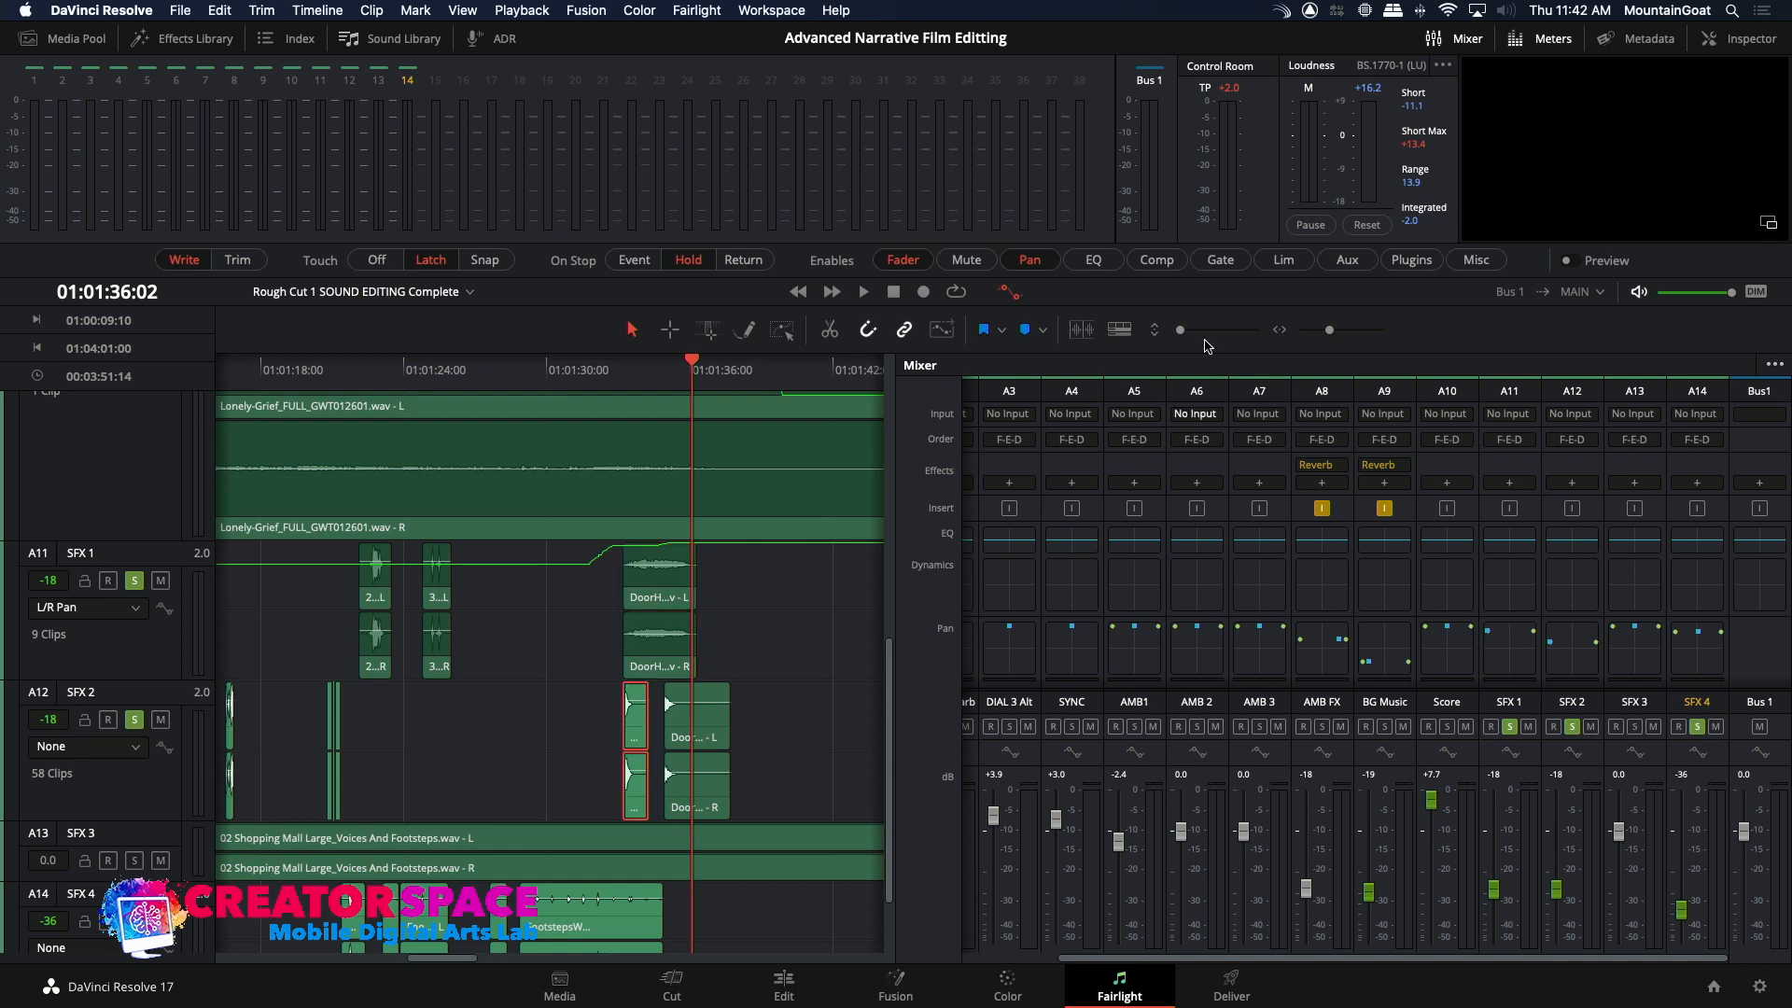
drag(1336, 338, 1338, 337)
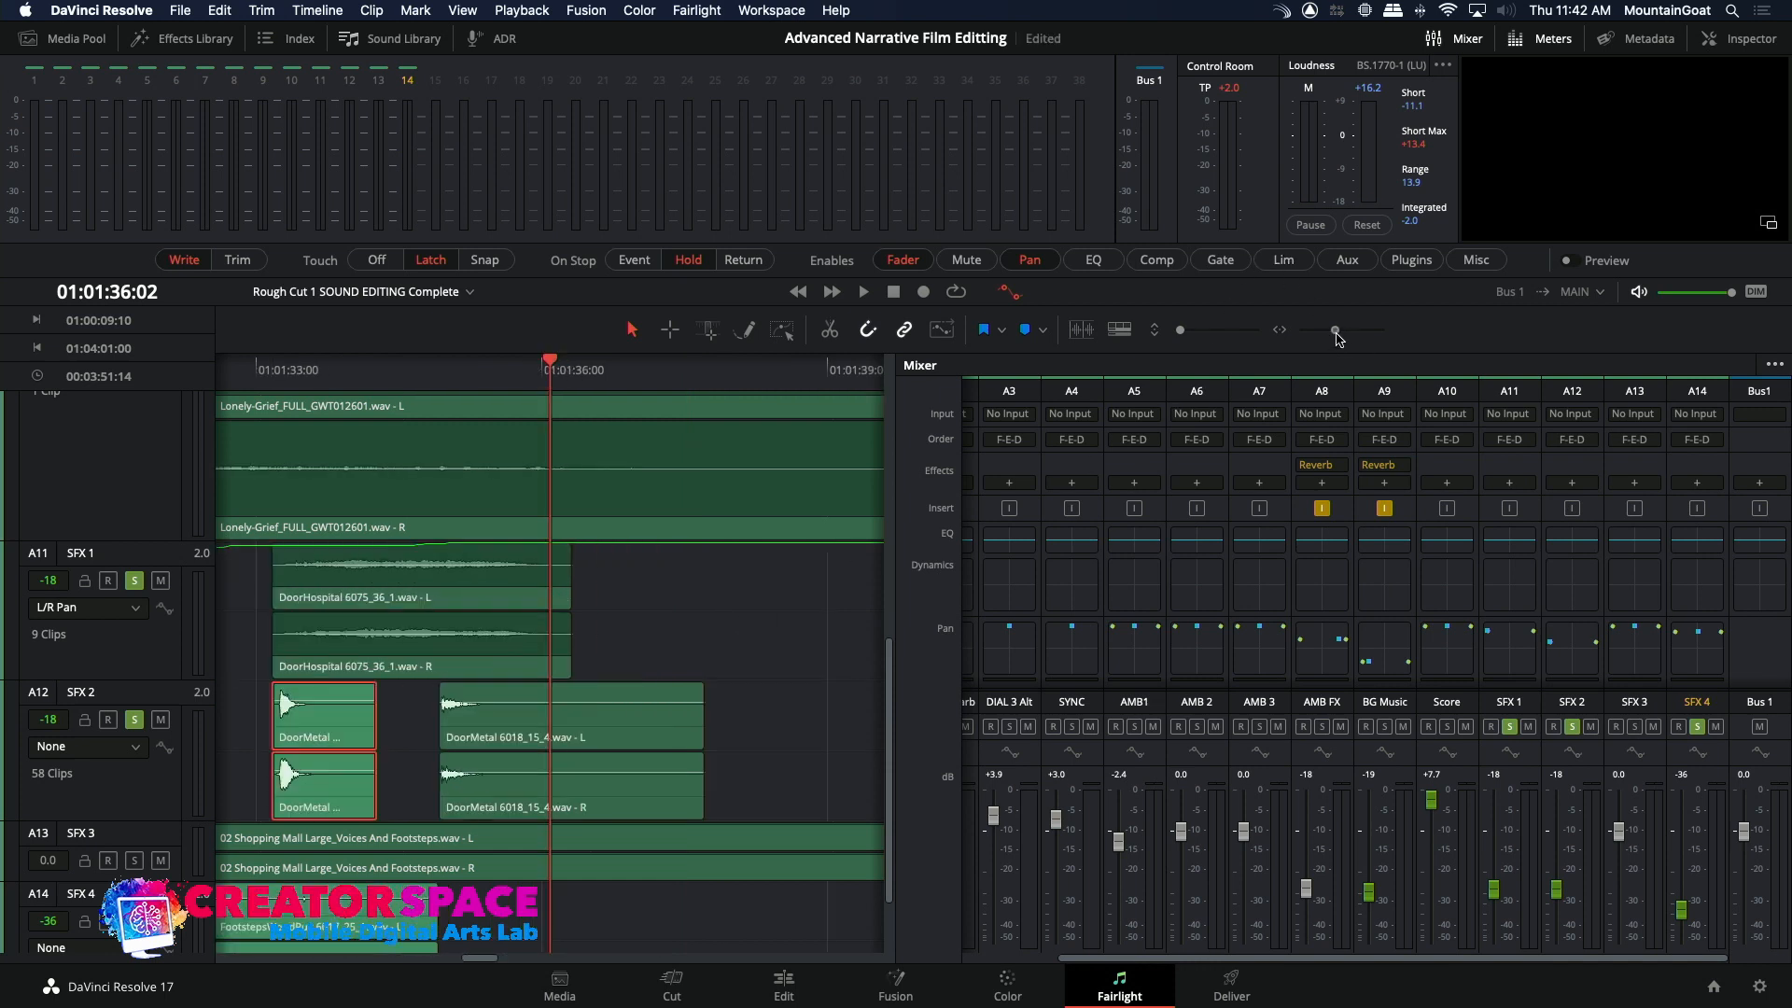
drag(326, 699, 327, 701)
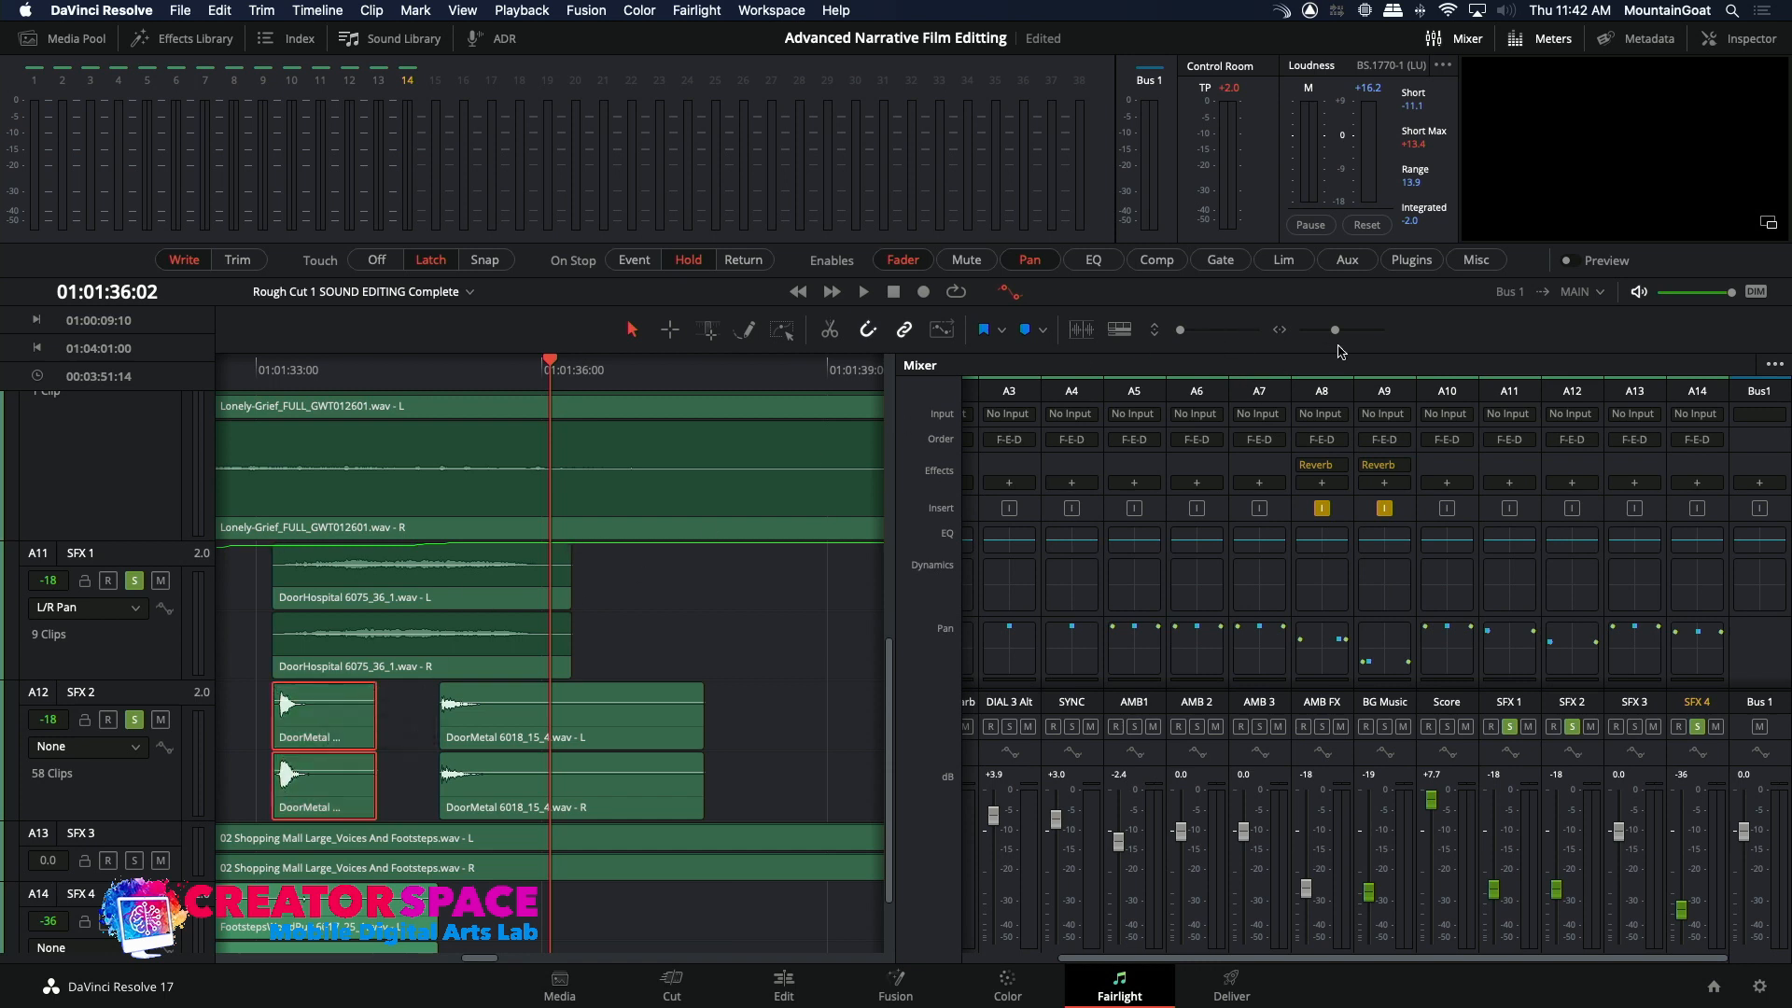
drag(1328, 334, 1329, 336)
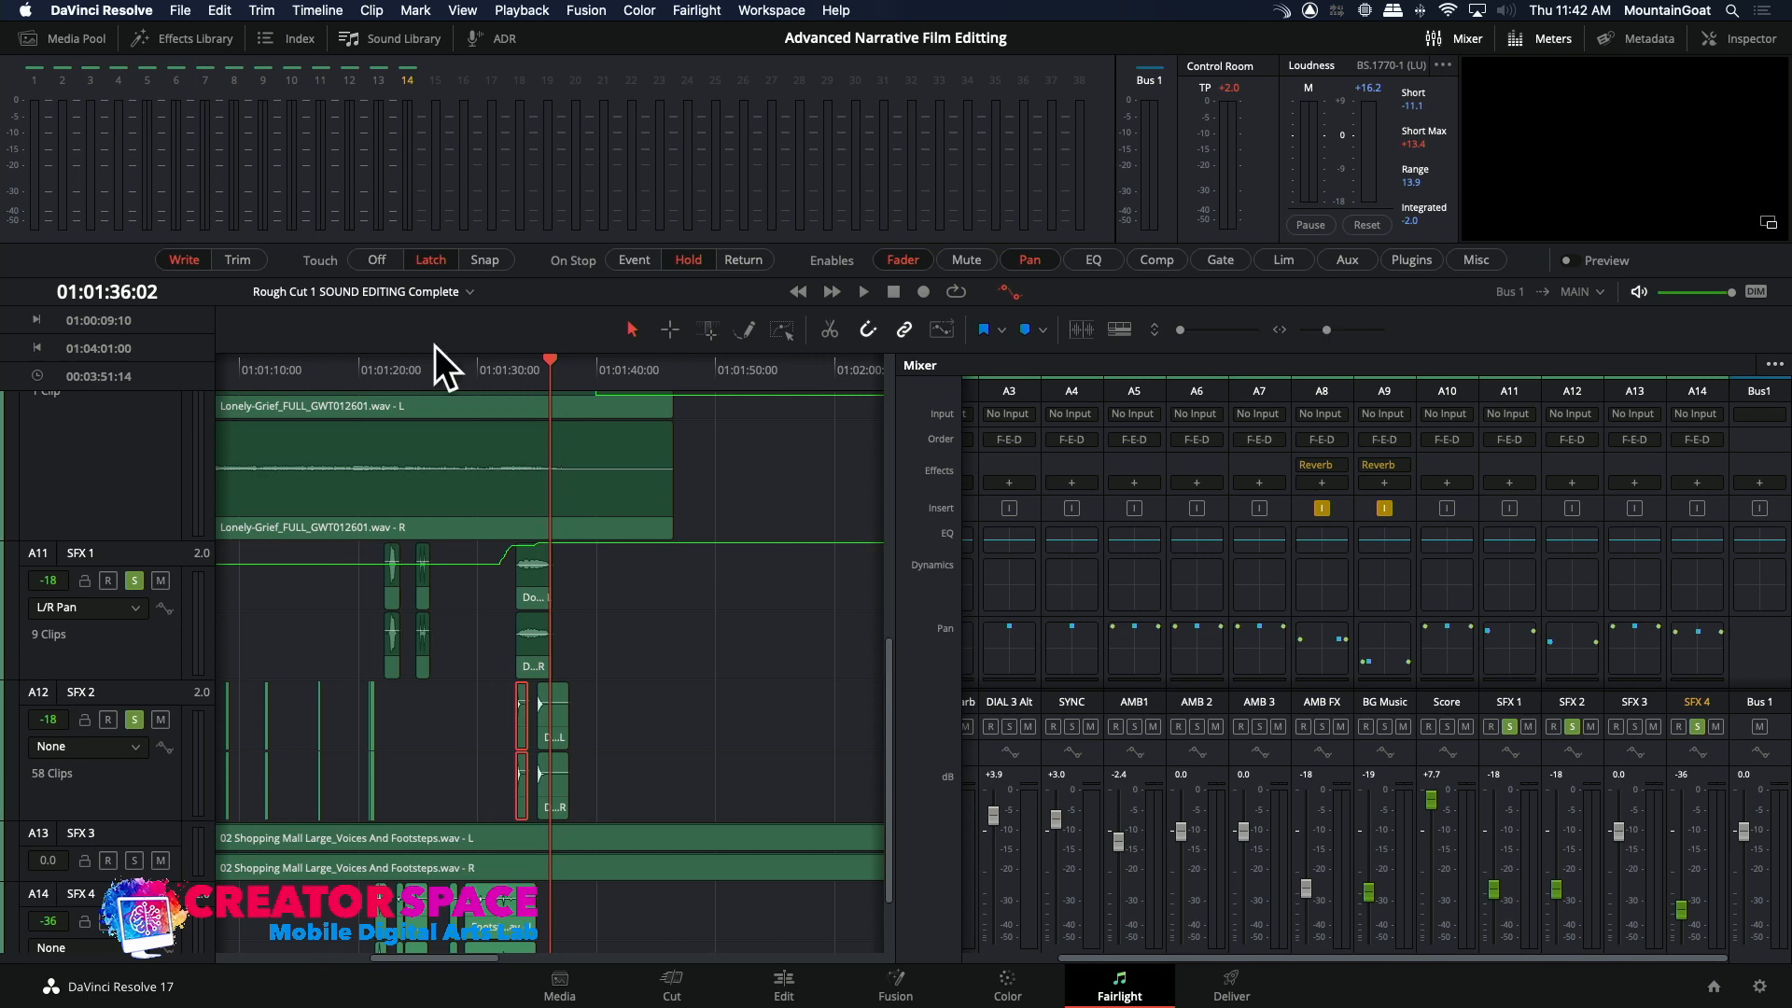
Step: Record pan automation on SFX 4 from 01:01:20:18 to 01:01:38:00, moving the footsteps to the left
drag(509, 378, 441, 376)
click(365, 372)
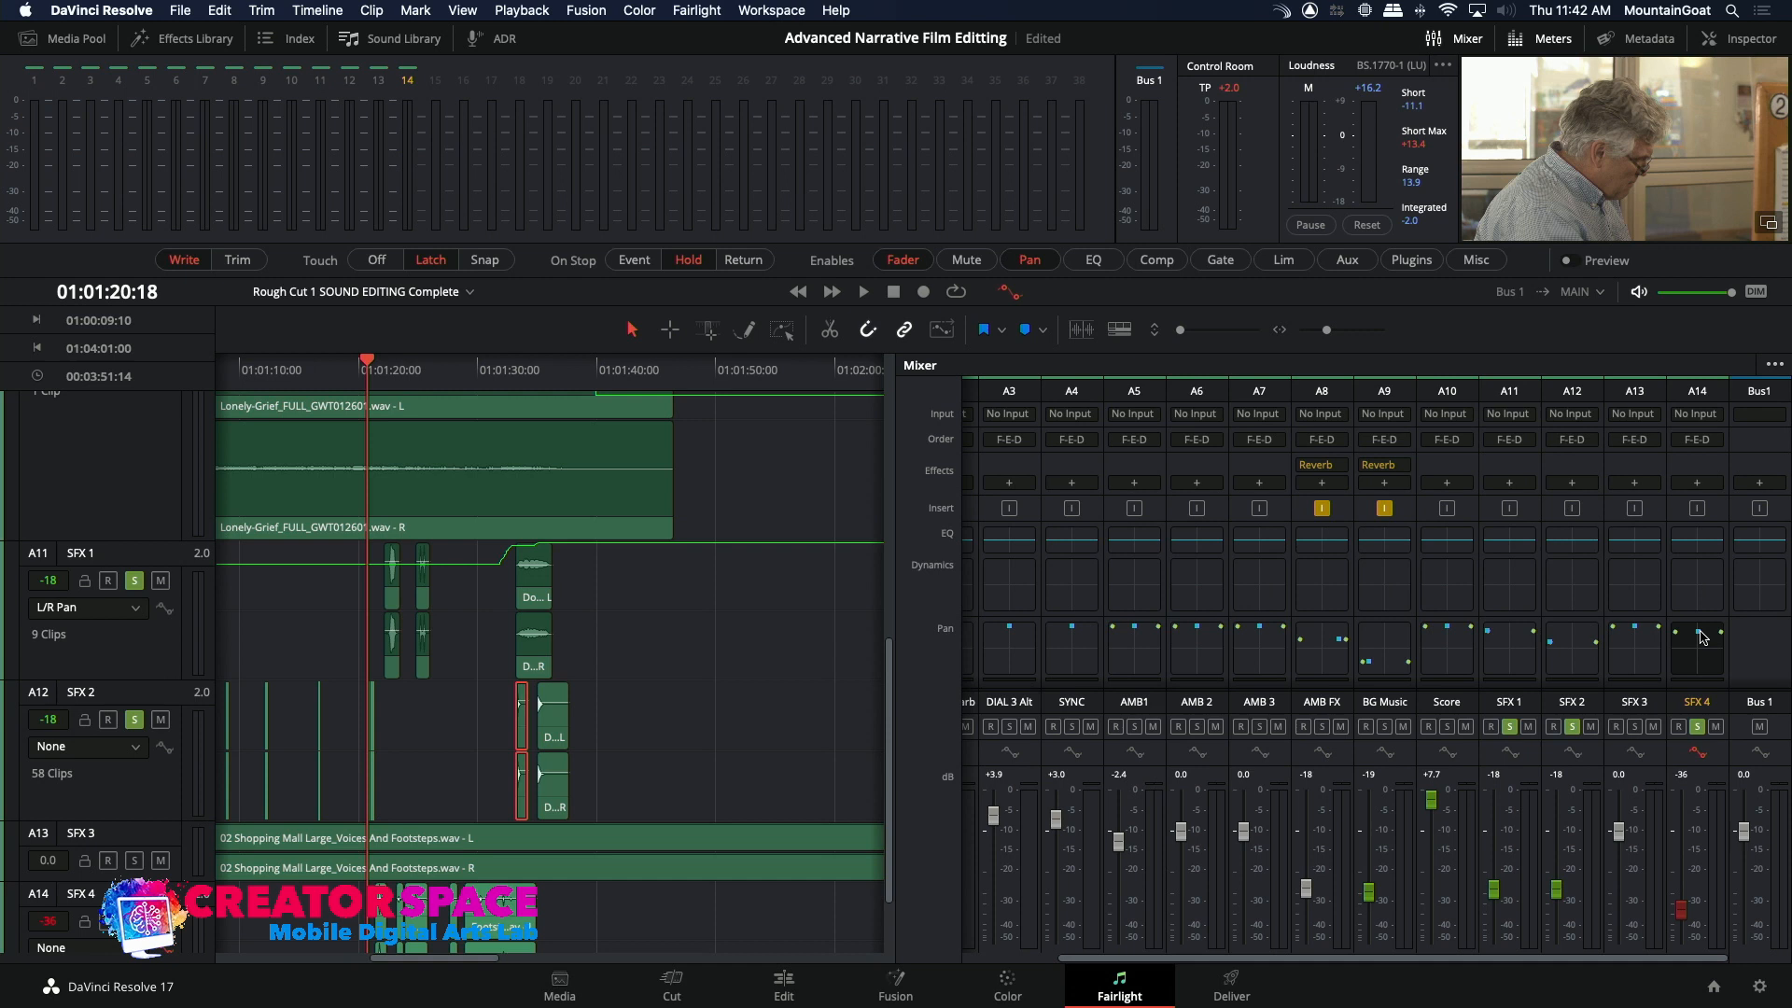
key(space)
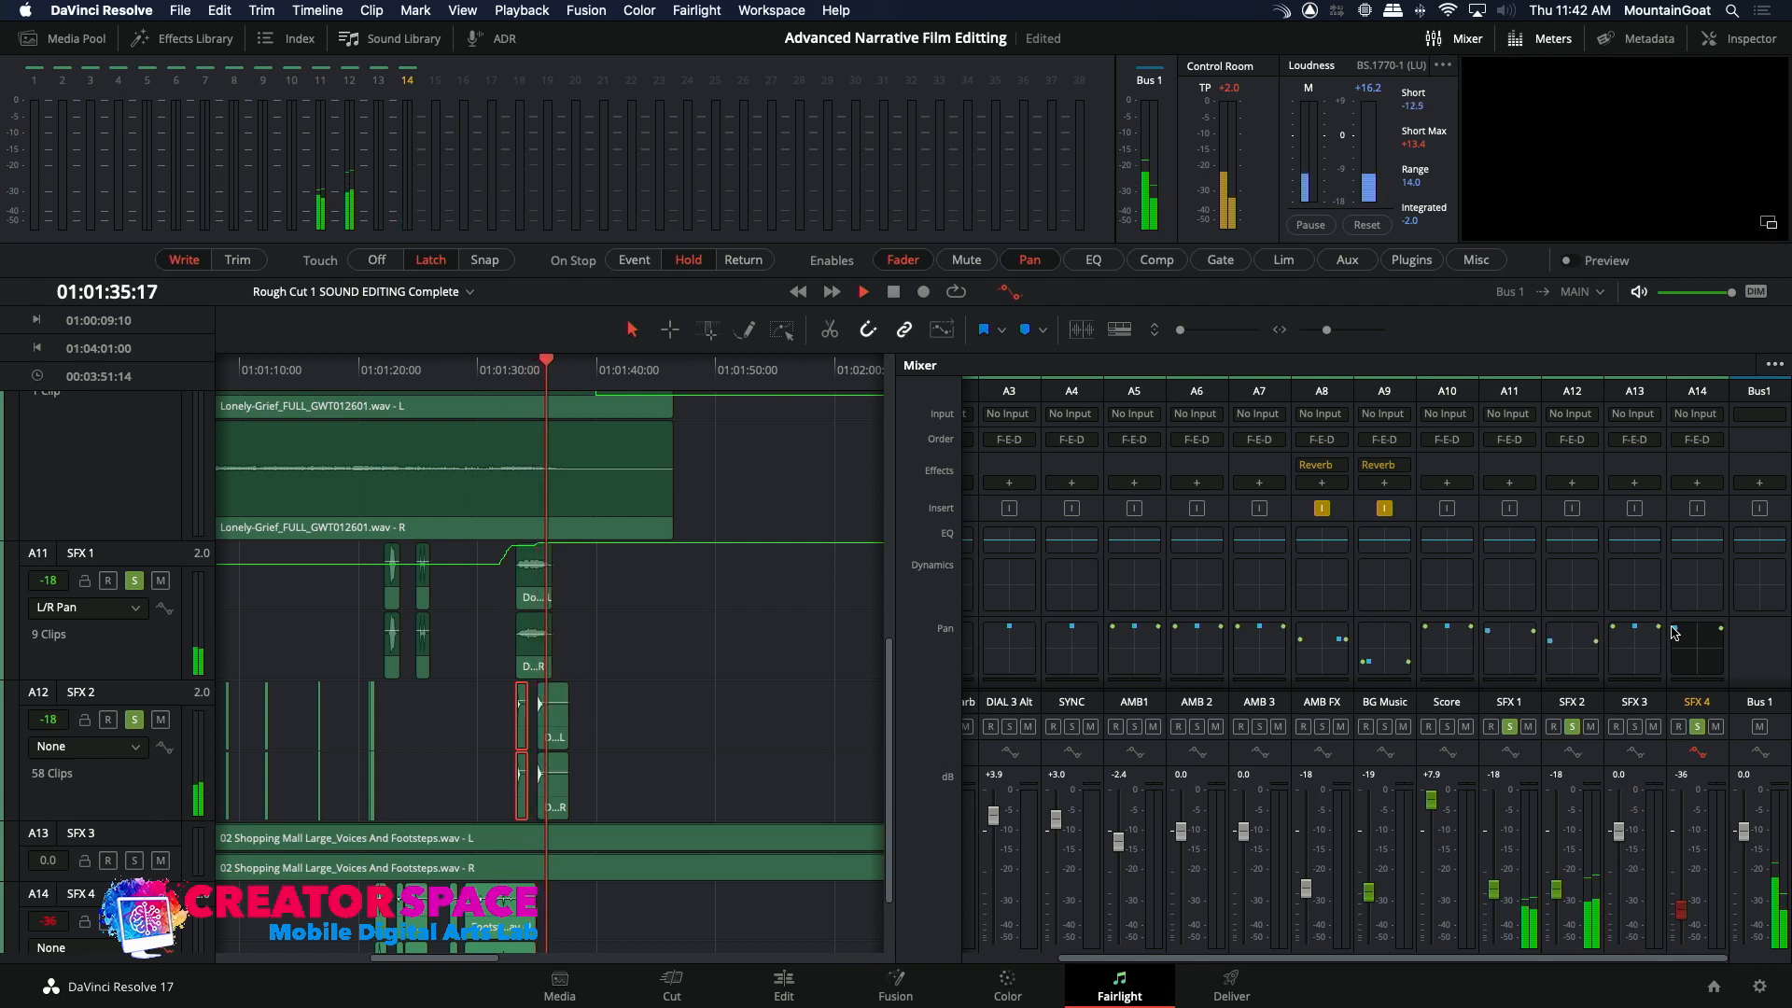
key(space)
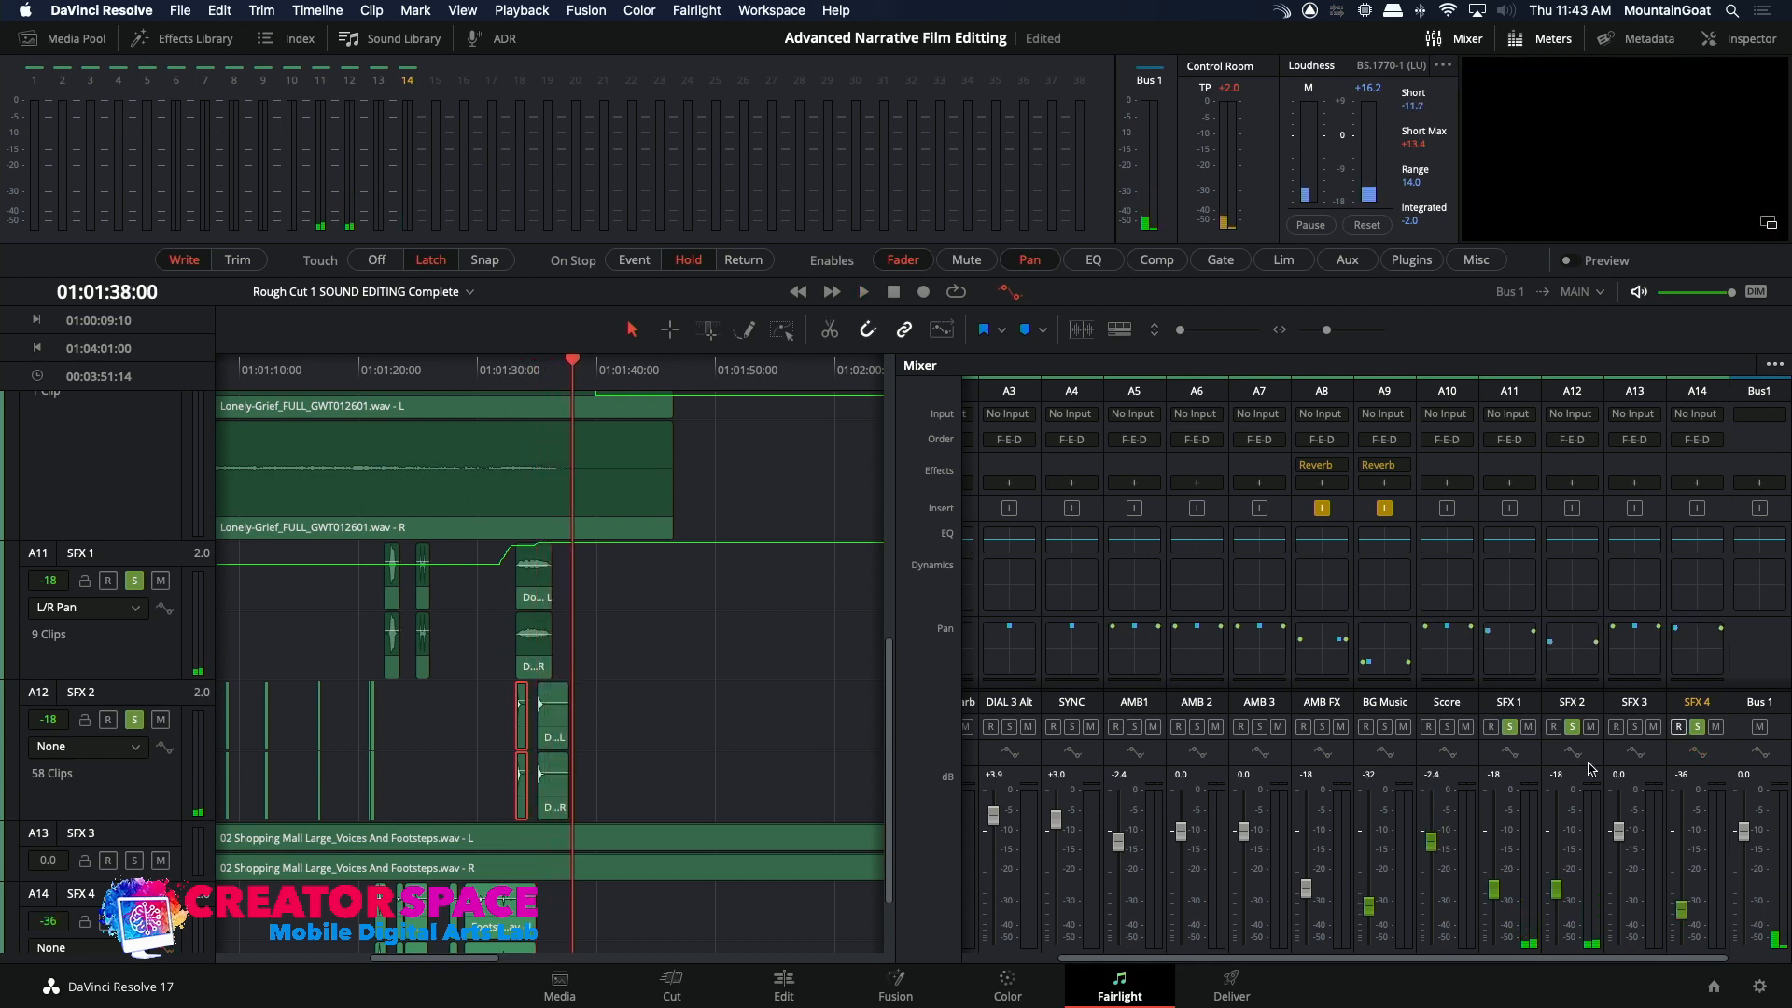
Step: Re-record the SFX 4 fader from about 01:01:20:18 to 01:01:35:01, bringing it to about -15 dB and then lowering it
click(366, 396)
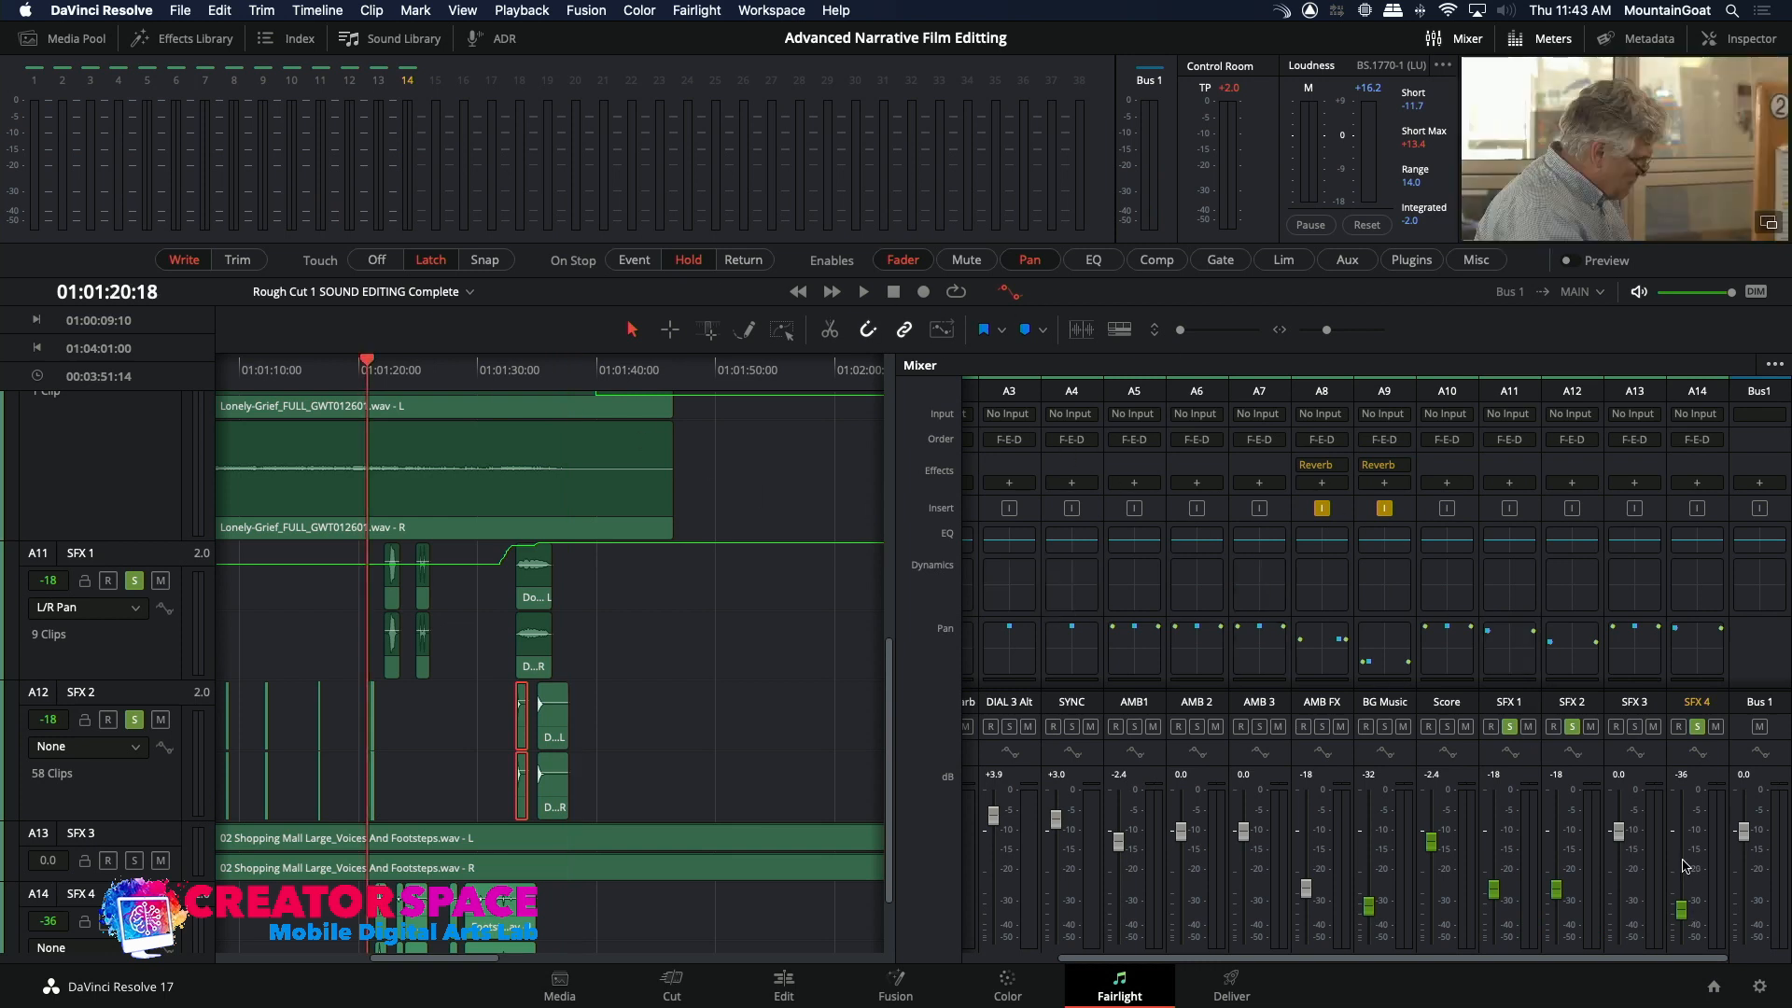
key(space)
mouse_move(1685, 916)
mouse_down()
mouse_move(1678, 849)
mouse_move(1680, 885)
mouse_up()
key(space)
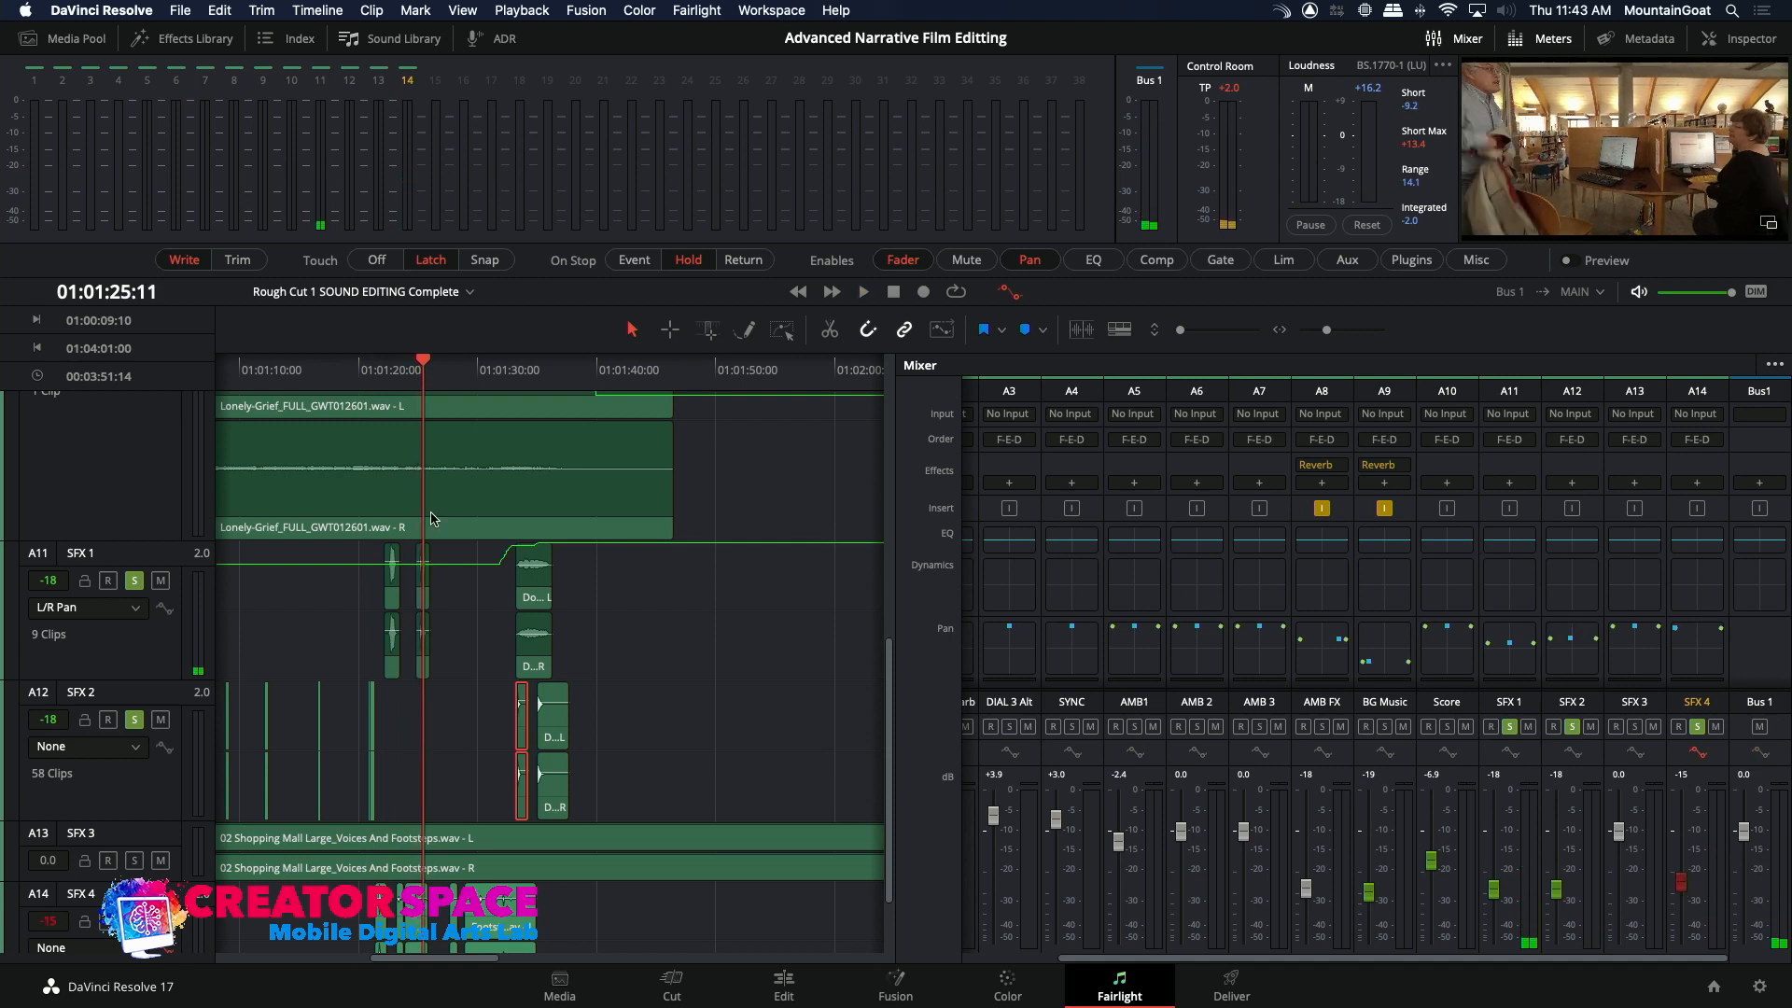
click(365, 369)
key(space)
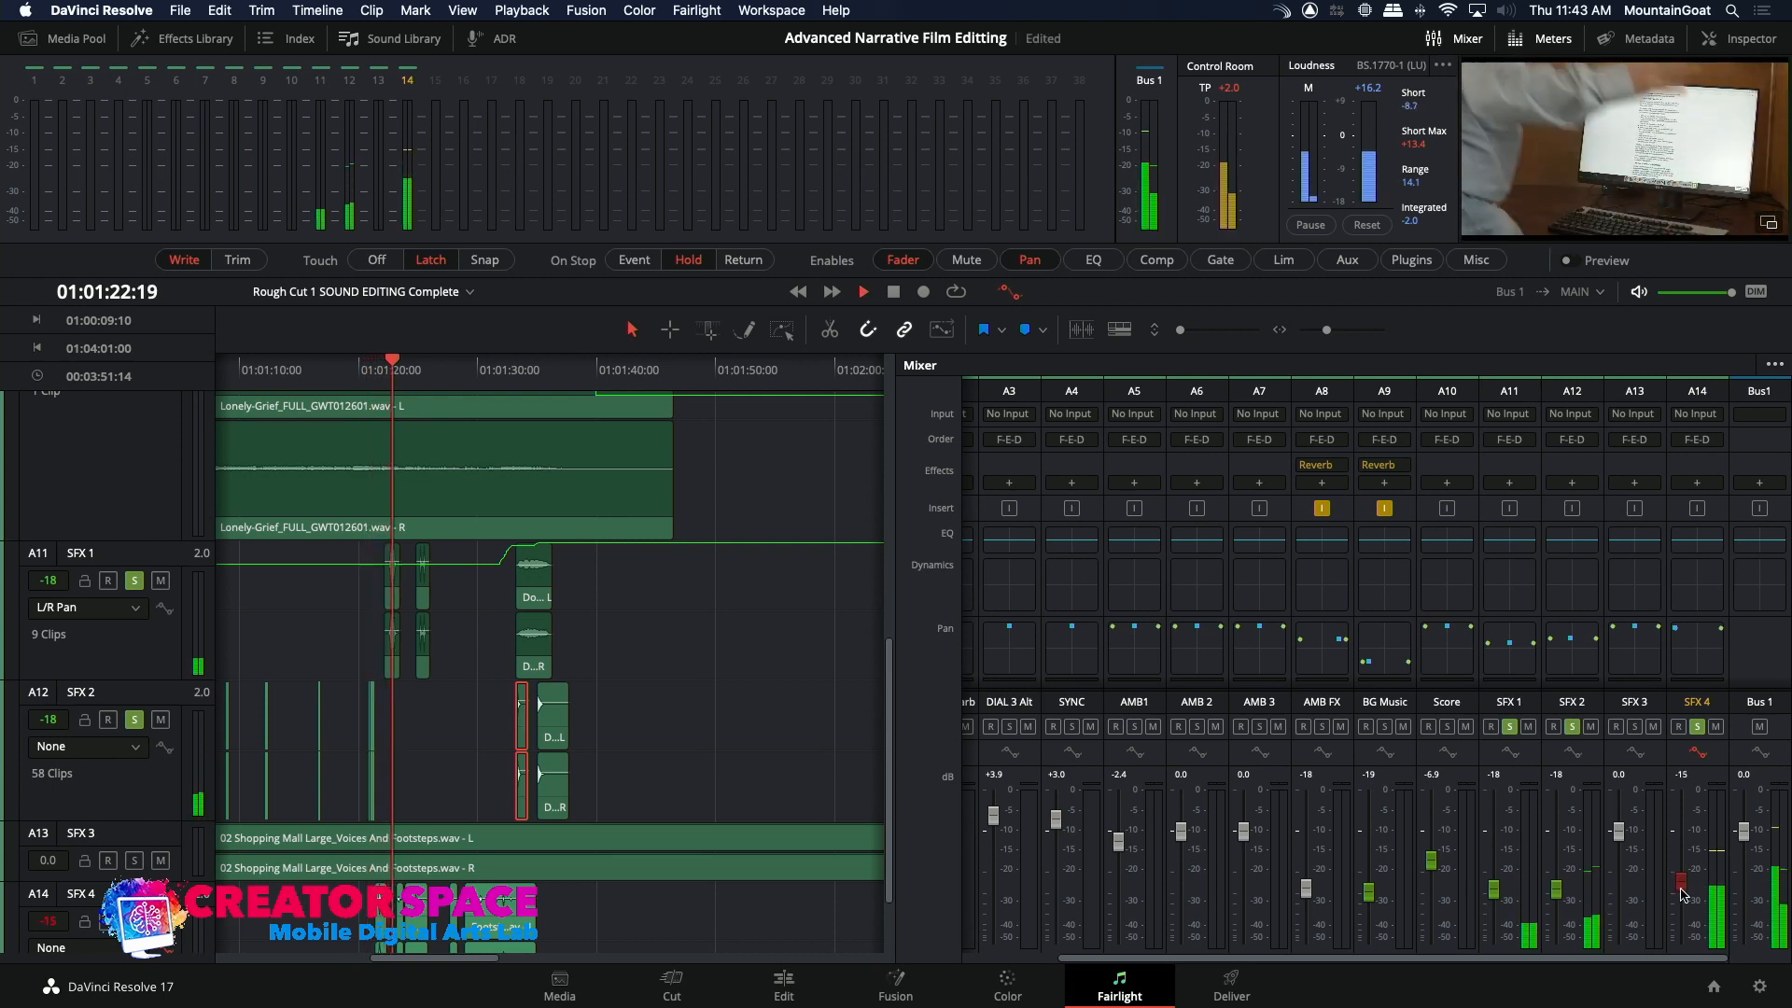
drag(1683, 894, 1683, 925)
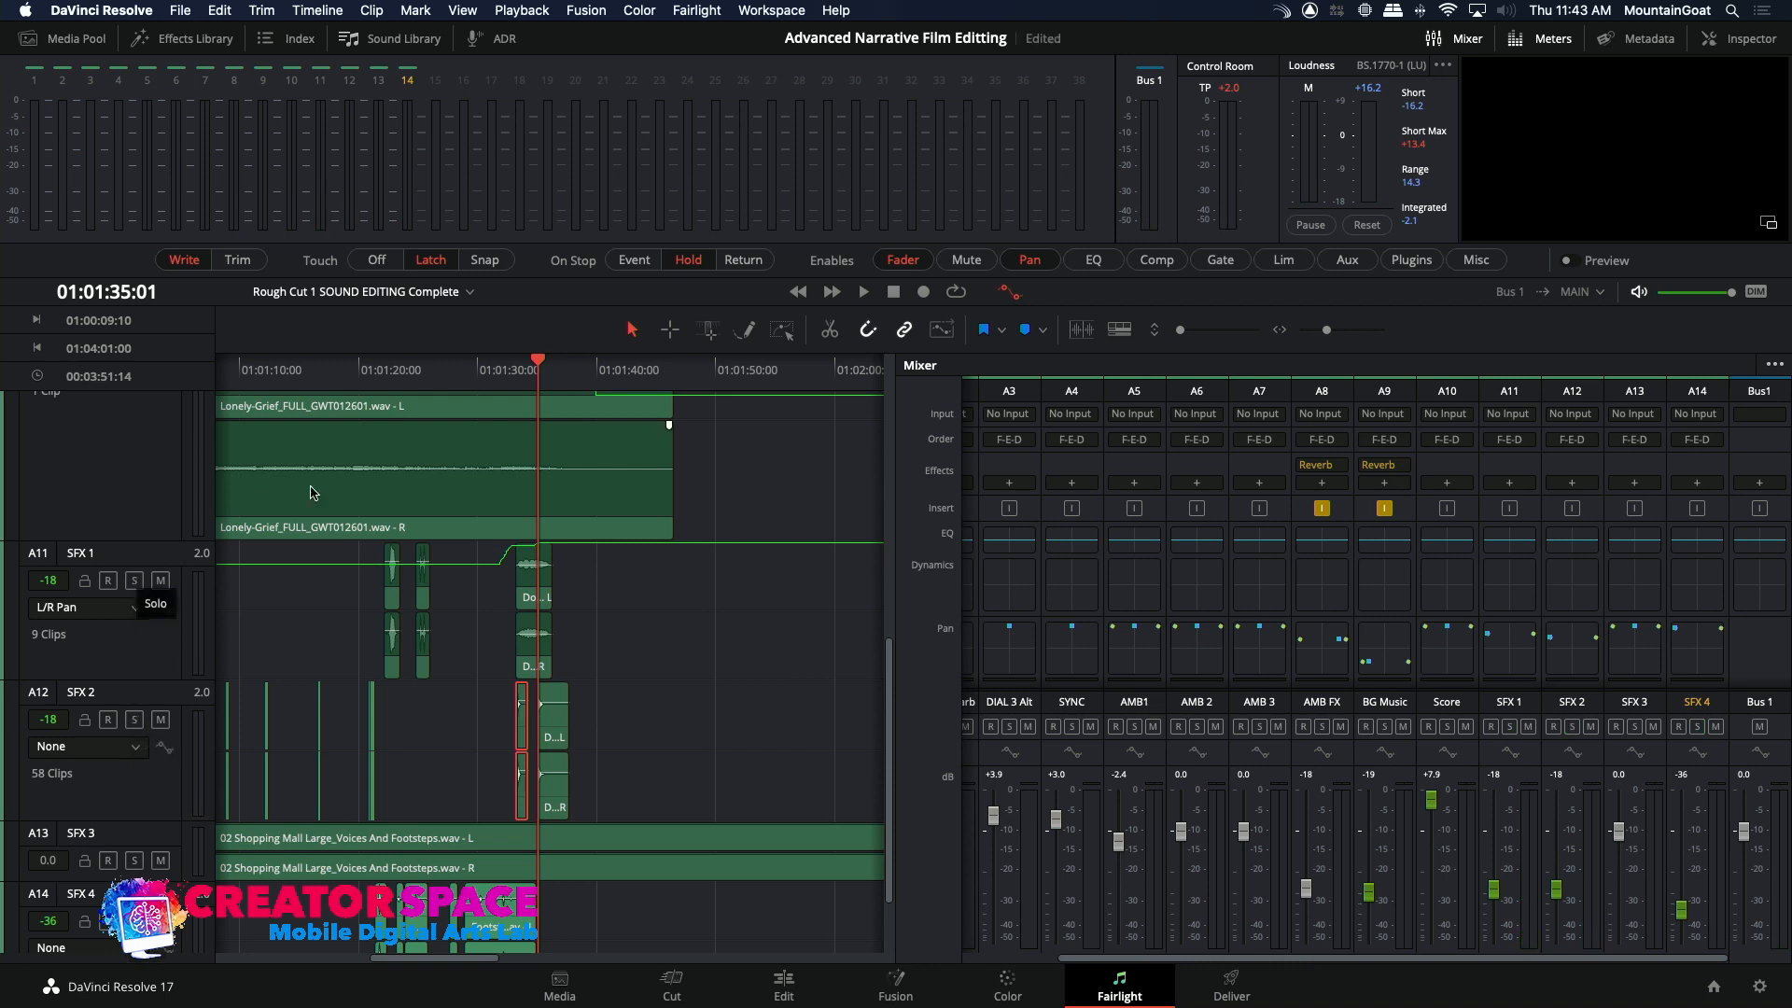
Step: Clear the track solos, play the full mix from about 01:01:19 to 01:01:28, and return to 01:01:22:02
click(347, 368)
key(space)
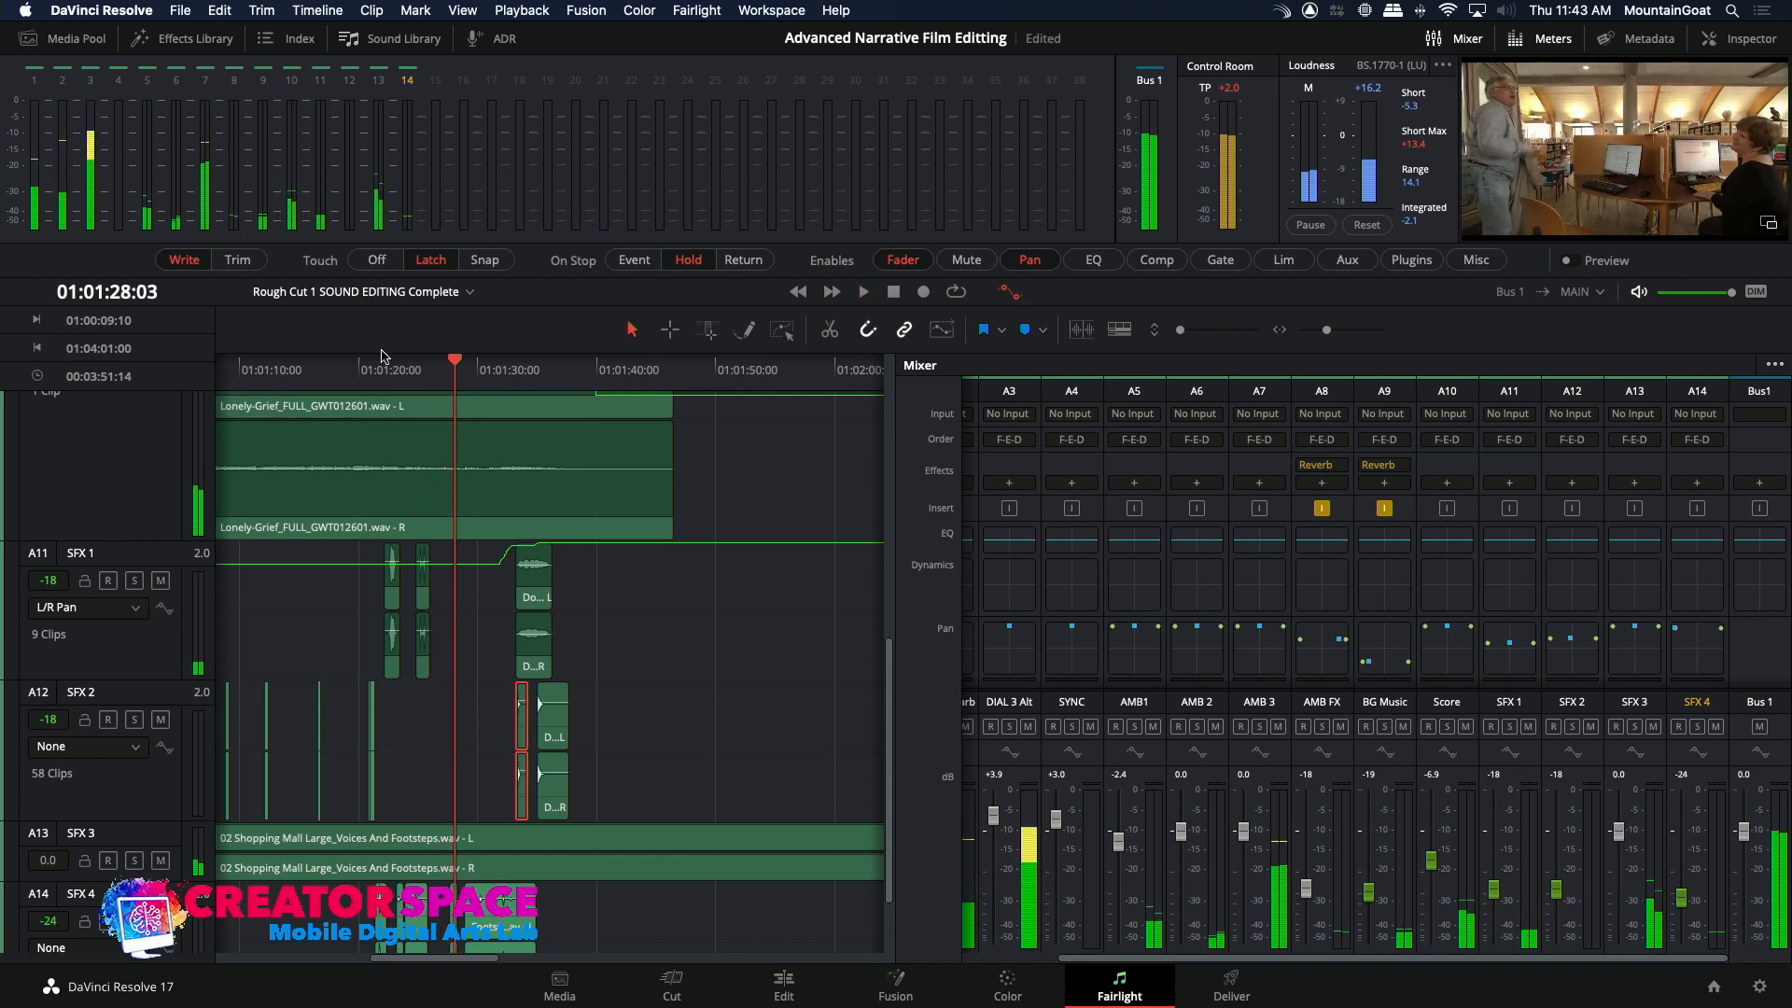
click(382, 360)
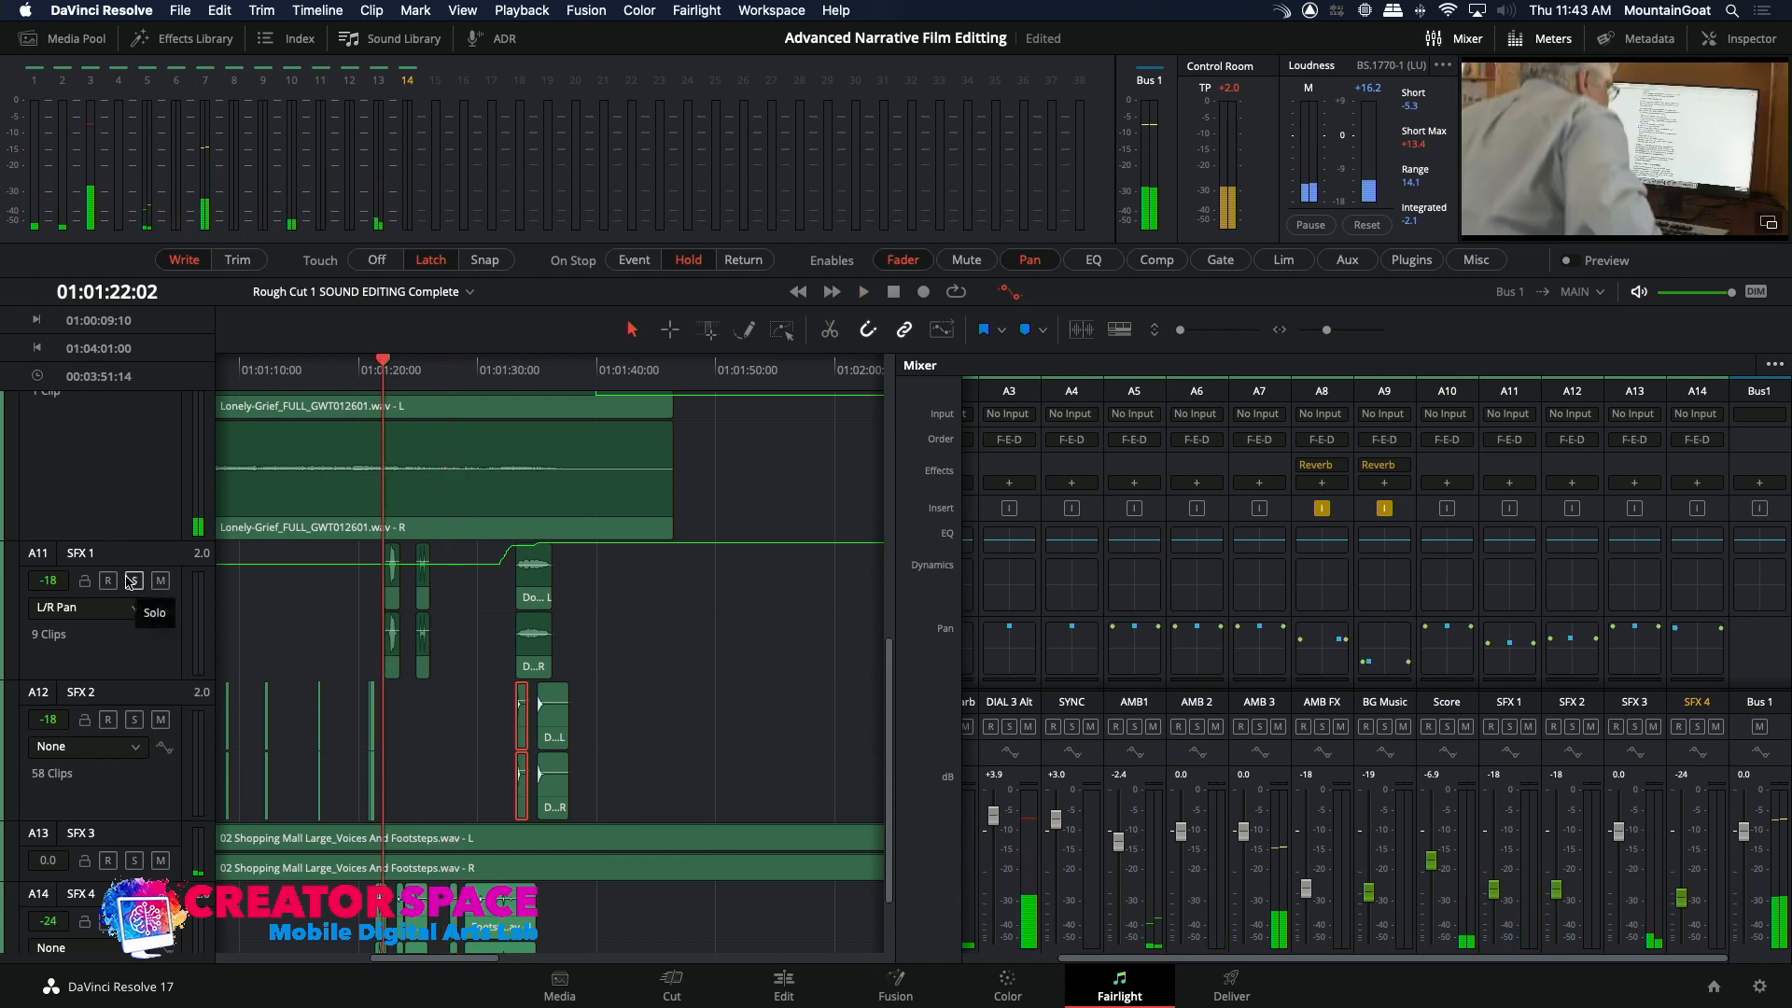
Step: Solo SFX 1 and record its pan moving slightly left from 01:01:20:23 to 01:01:27:14
click(368, 375)
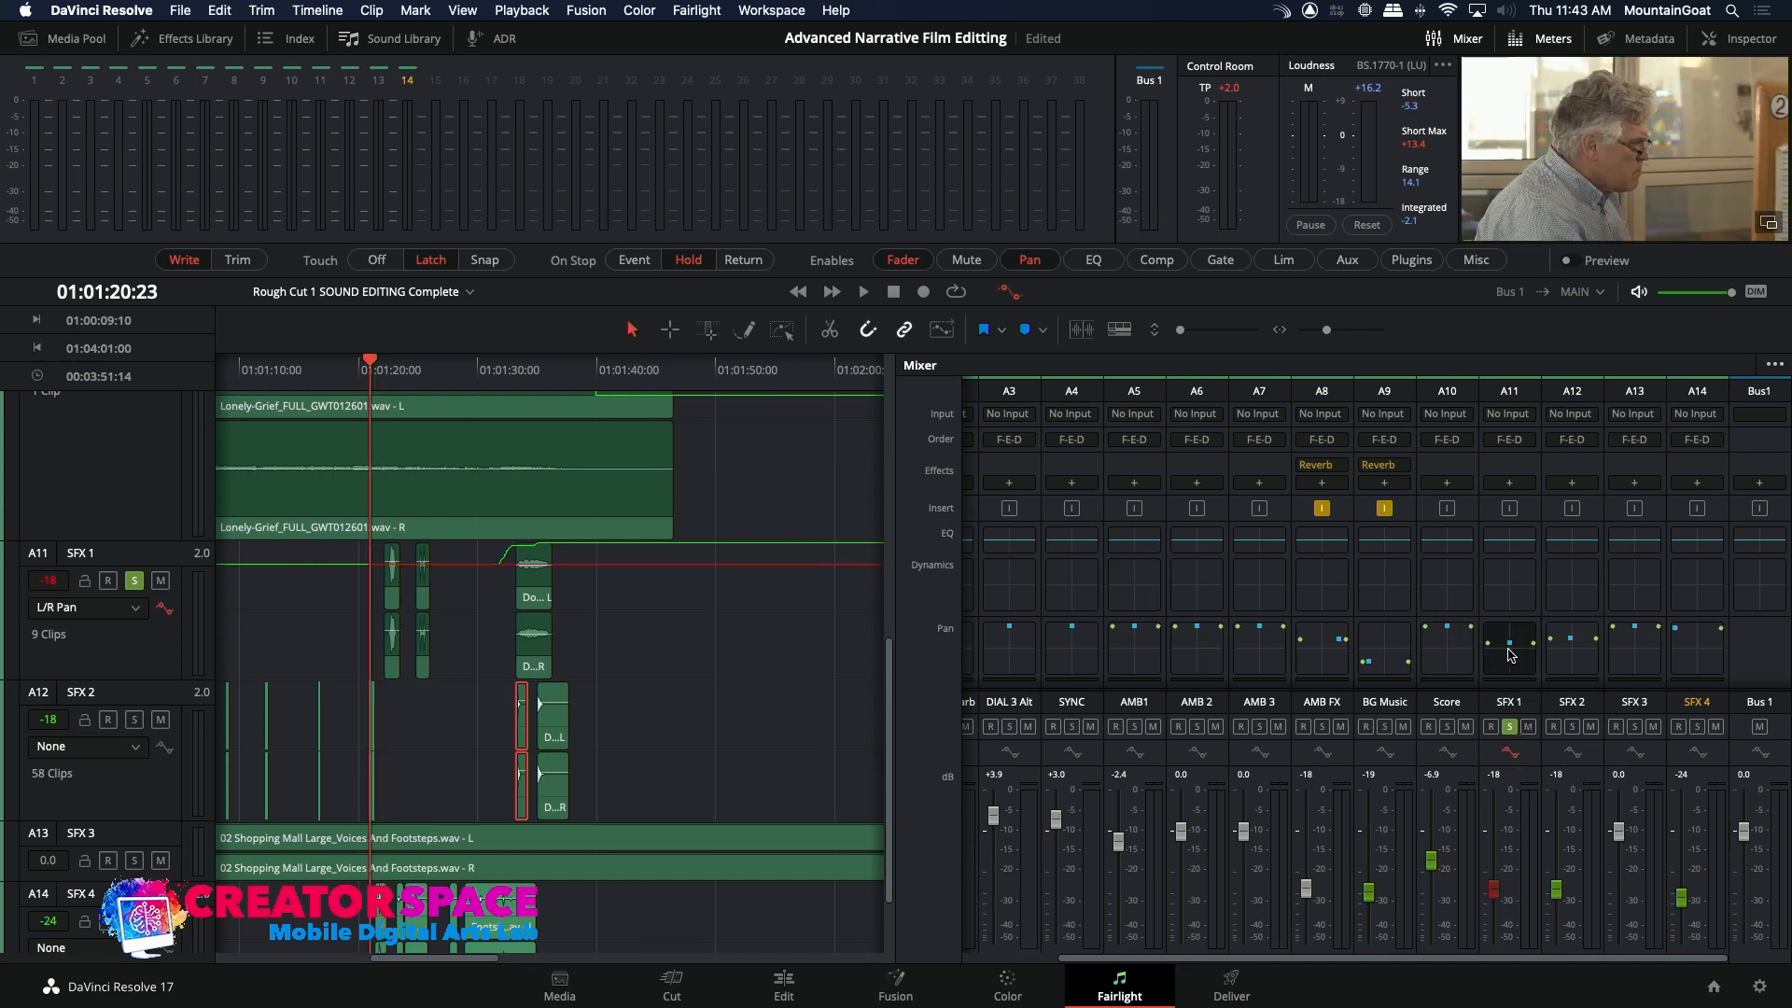
drag(1509, 645, 1495, 655)
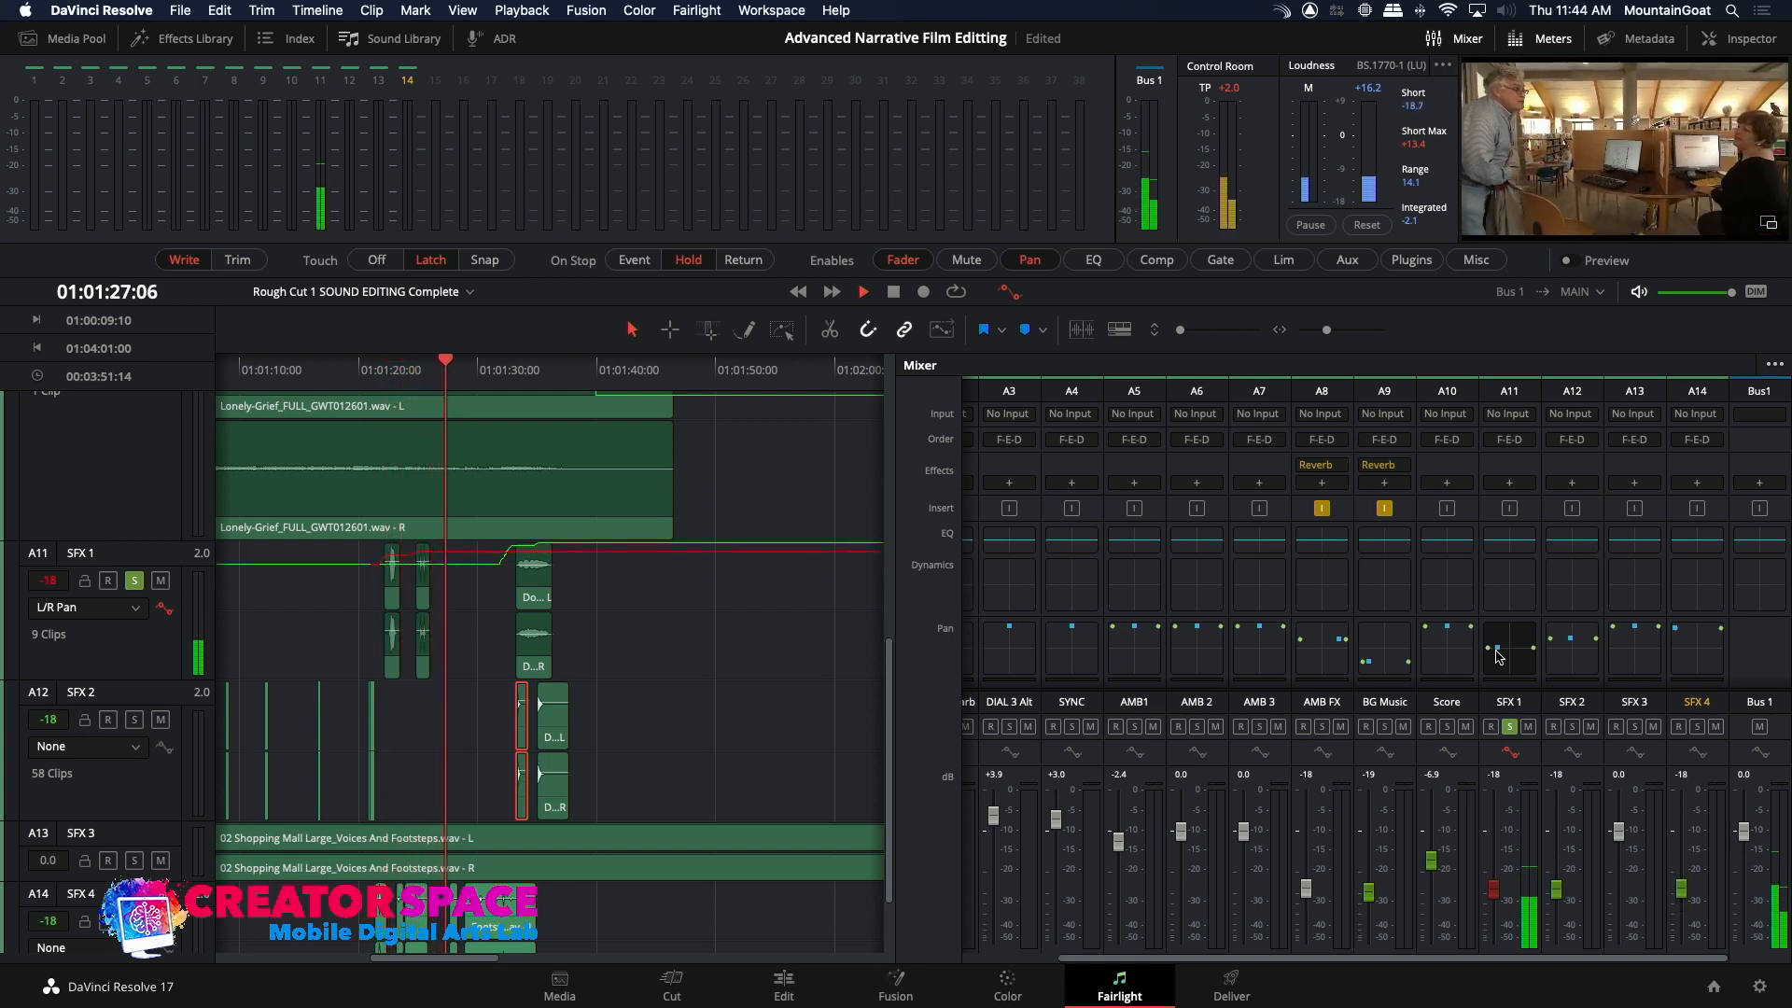
key(space)
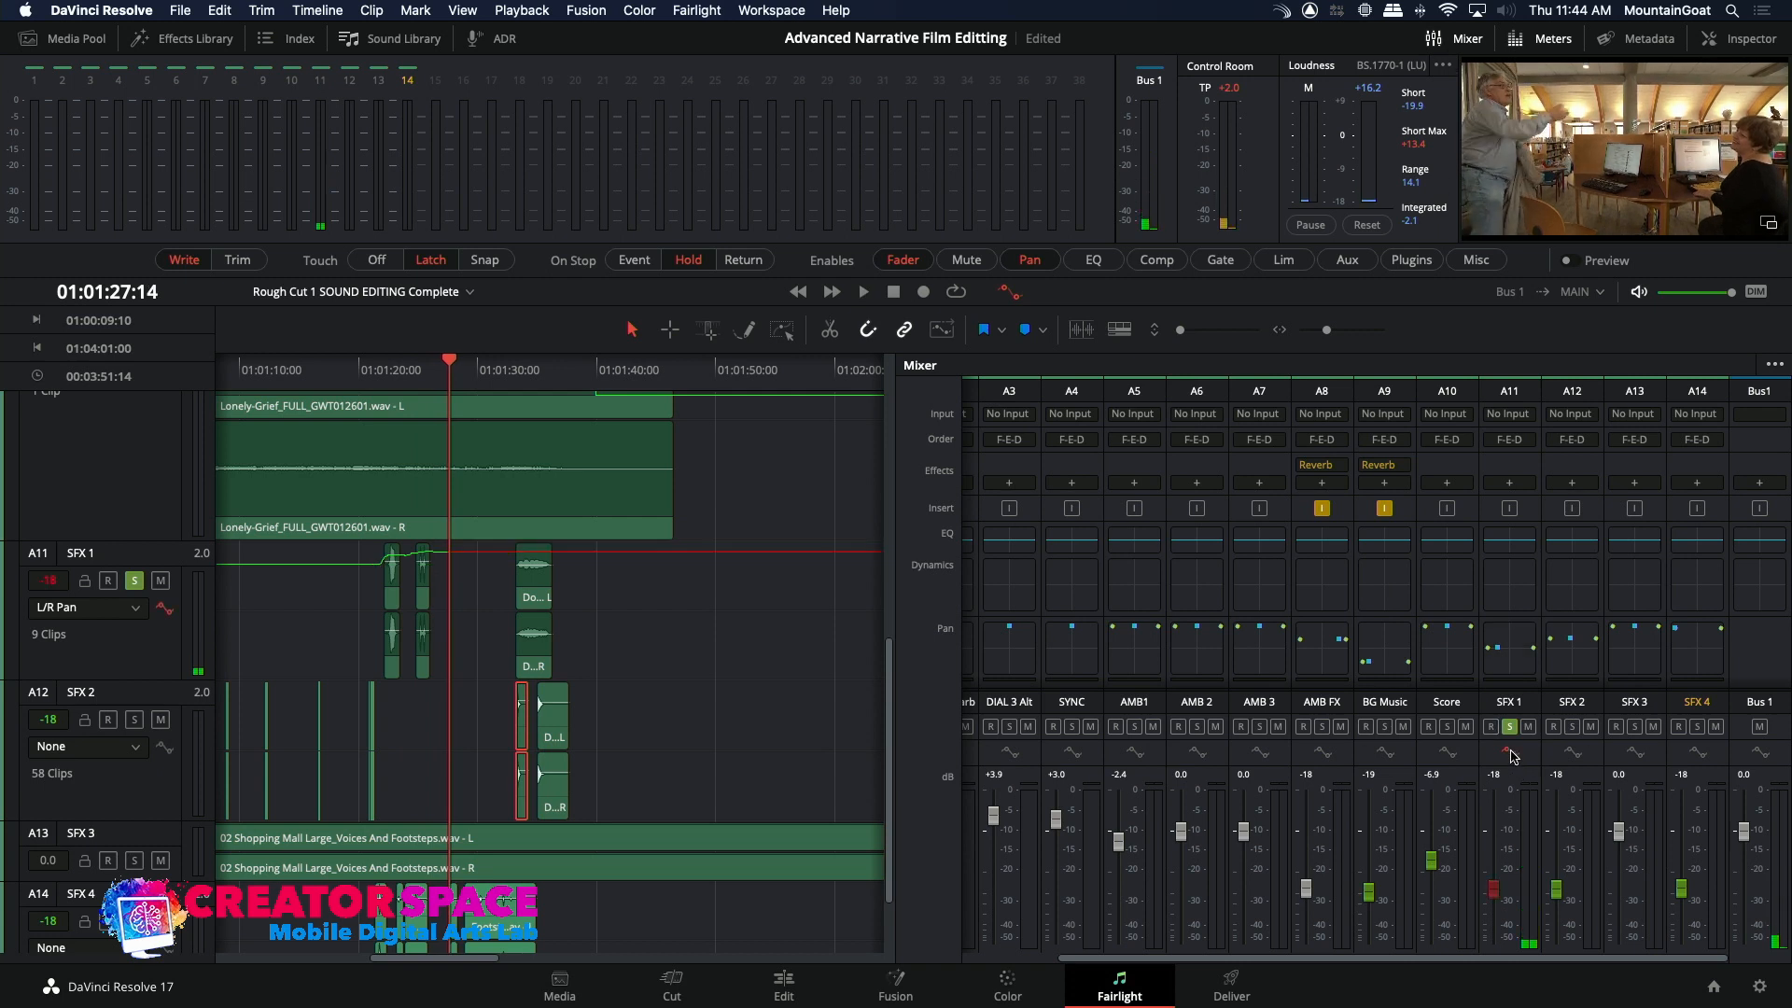
Step: Record the SFX 1 fader from 01:01:20:23, lowering it to about -26 dB and then -32 dB, and play it back
click(369, 371)
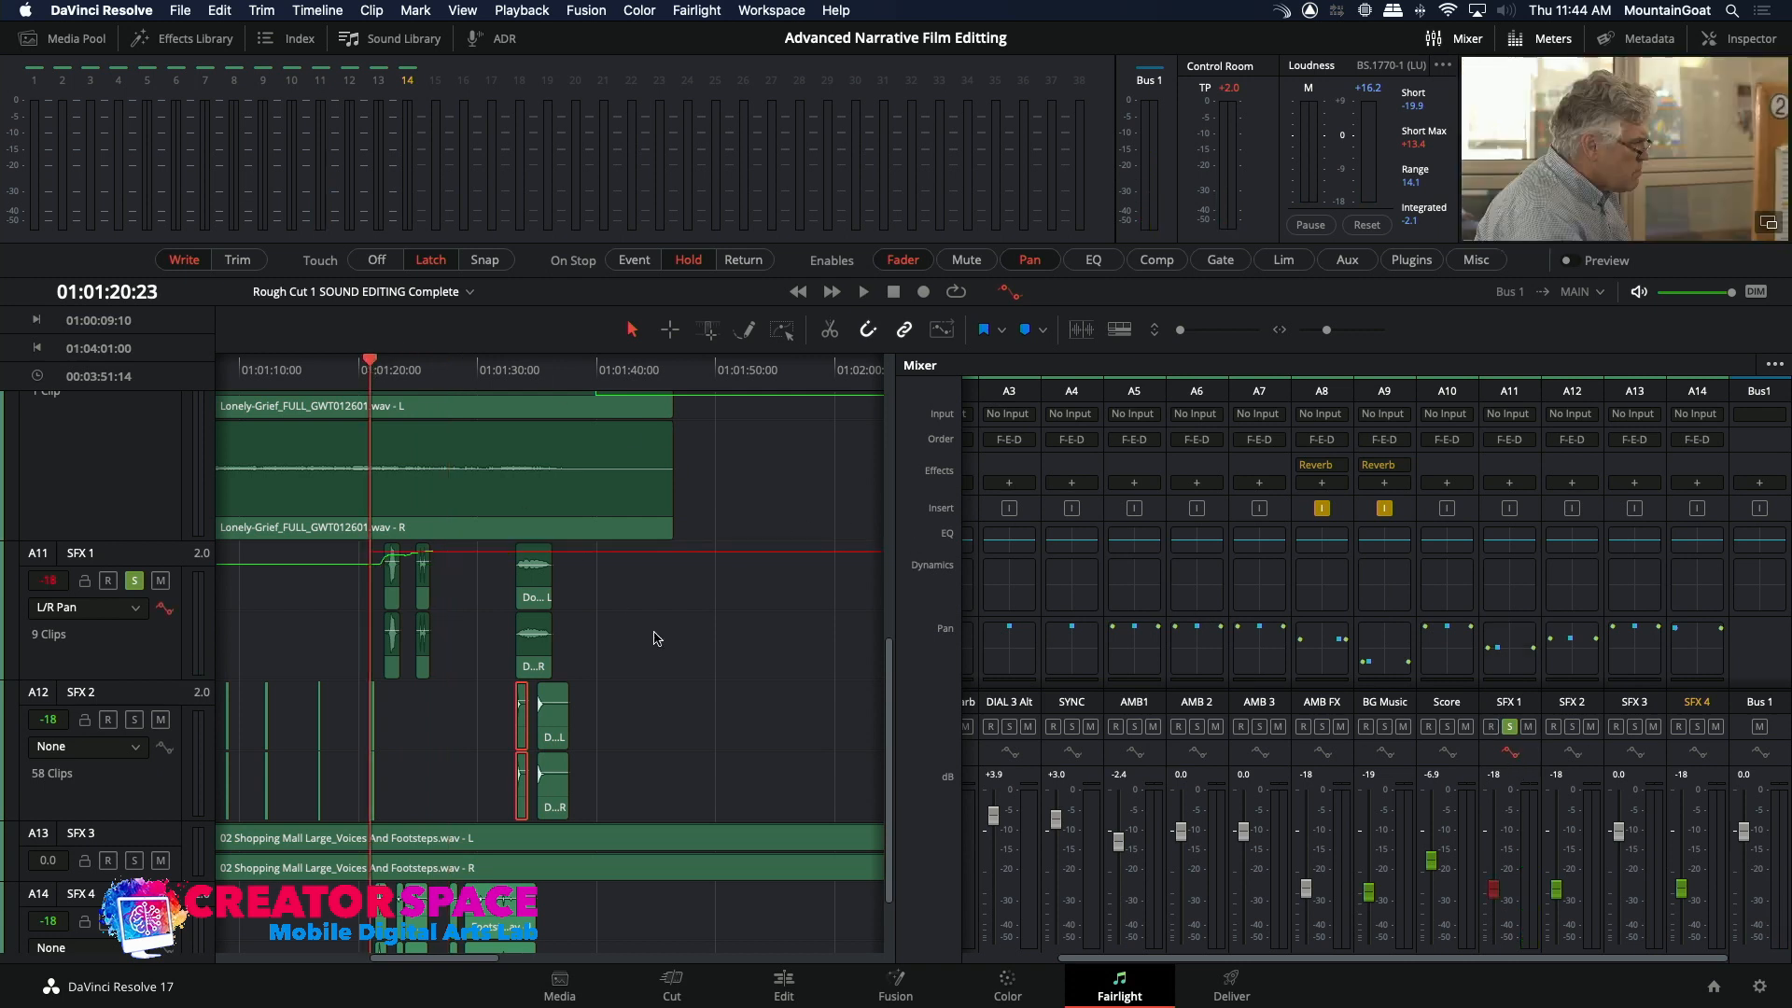
drag(1493, 889, 1494, 900)
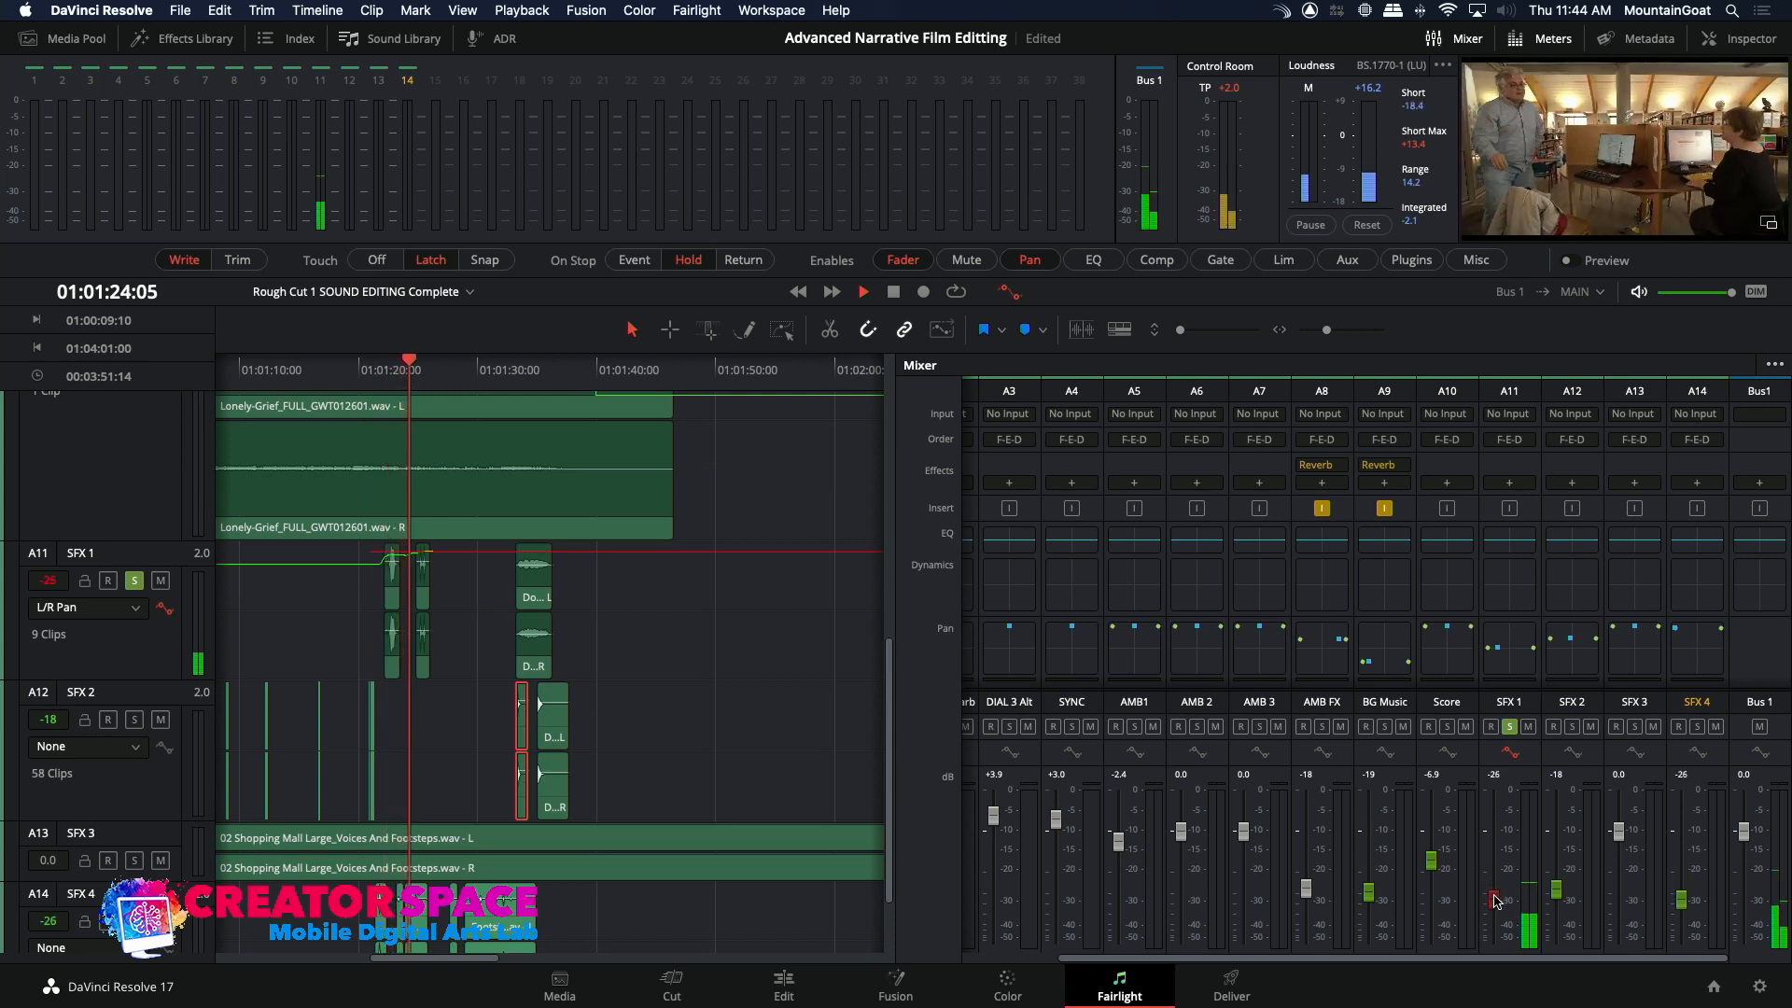
drag(1493, 899, 1494, 907)
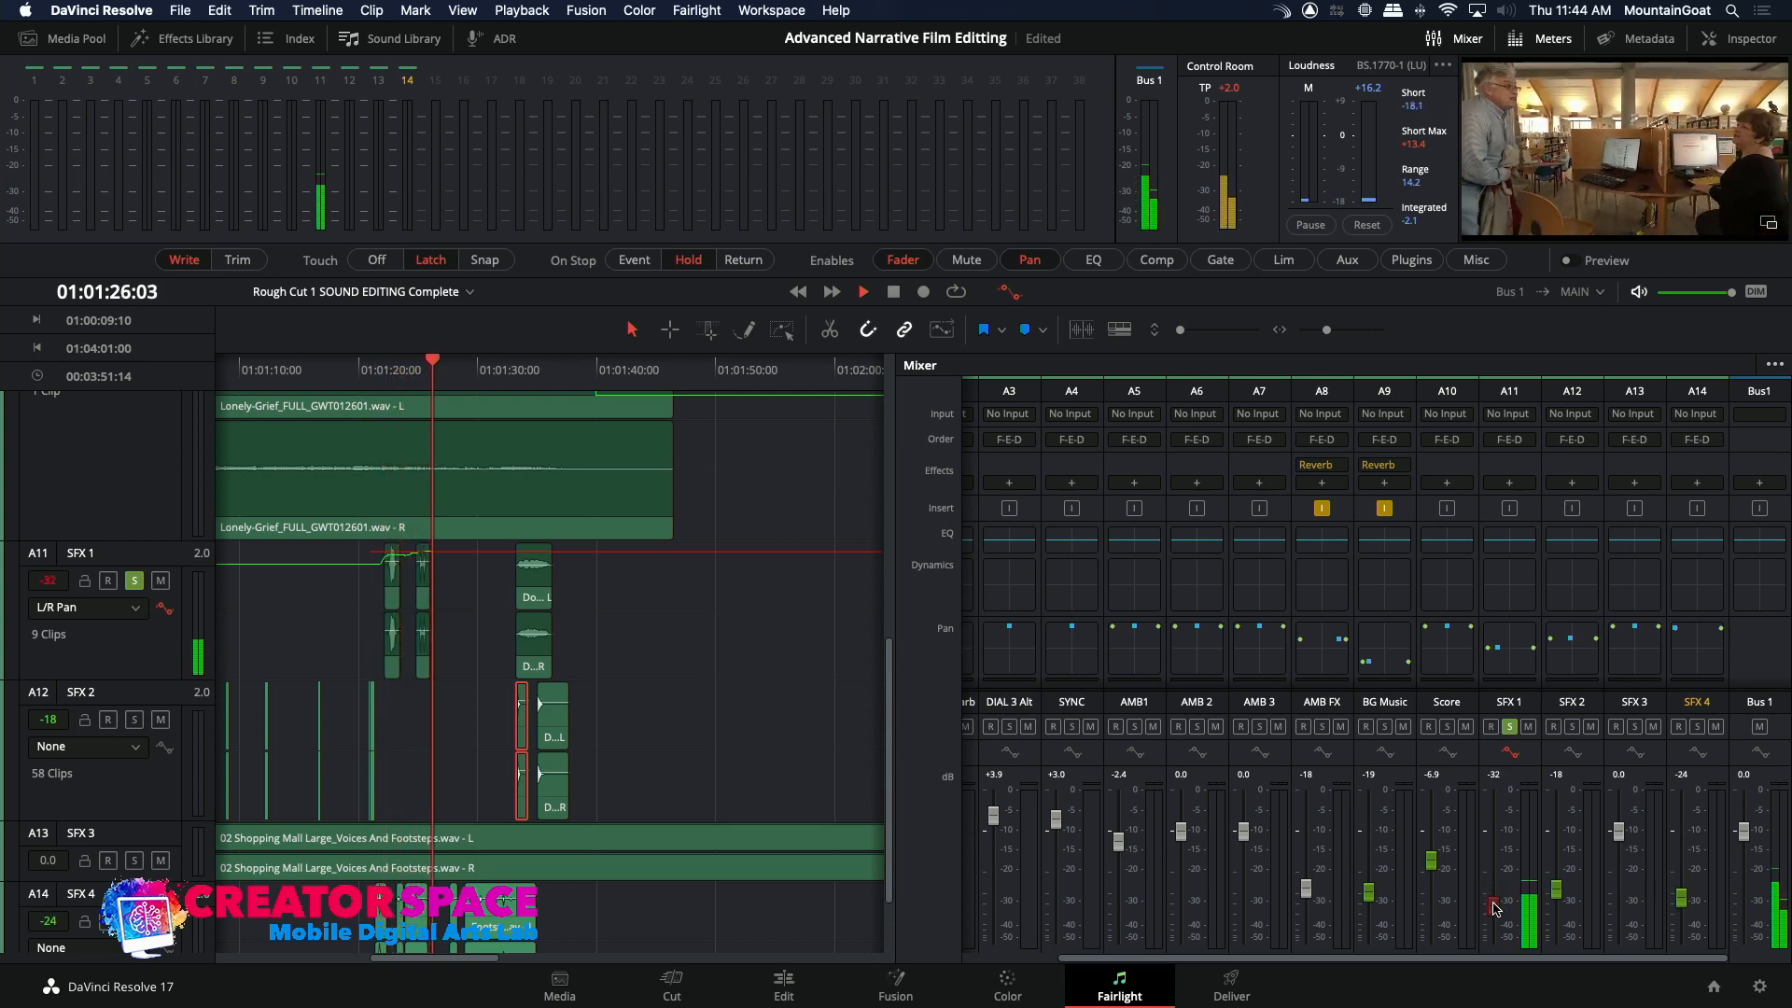
key(space)
click(362, 371)
key(space)
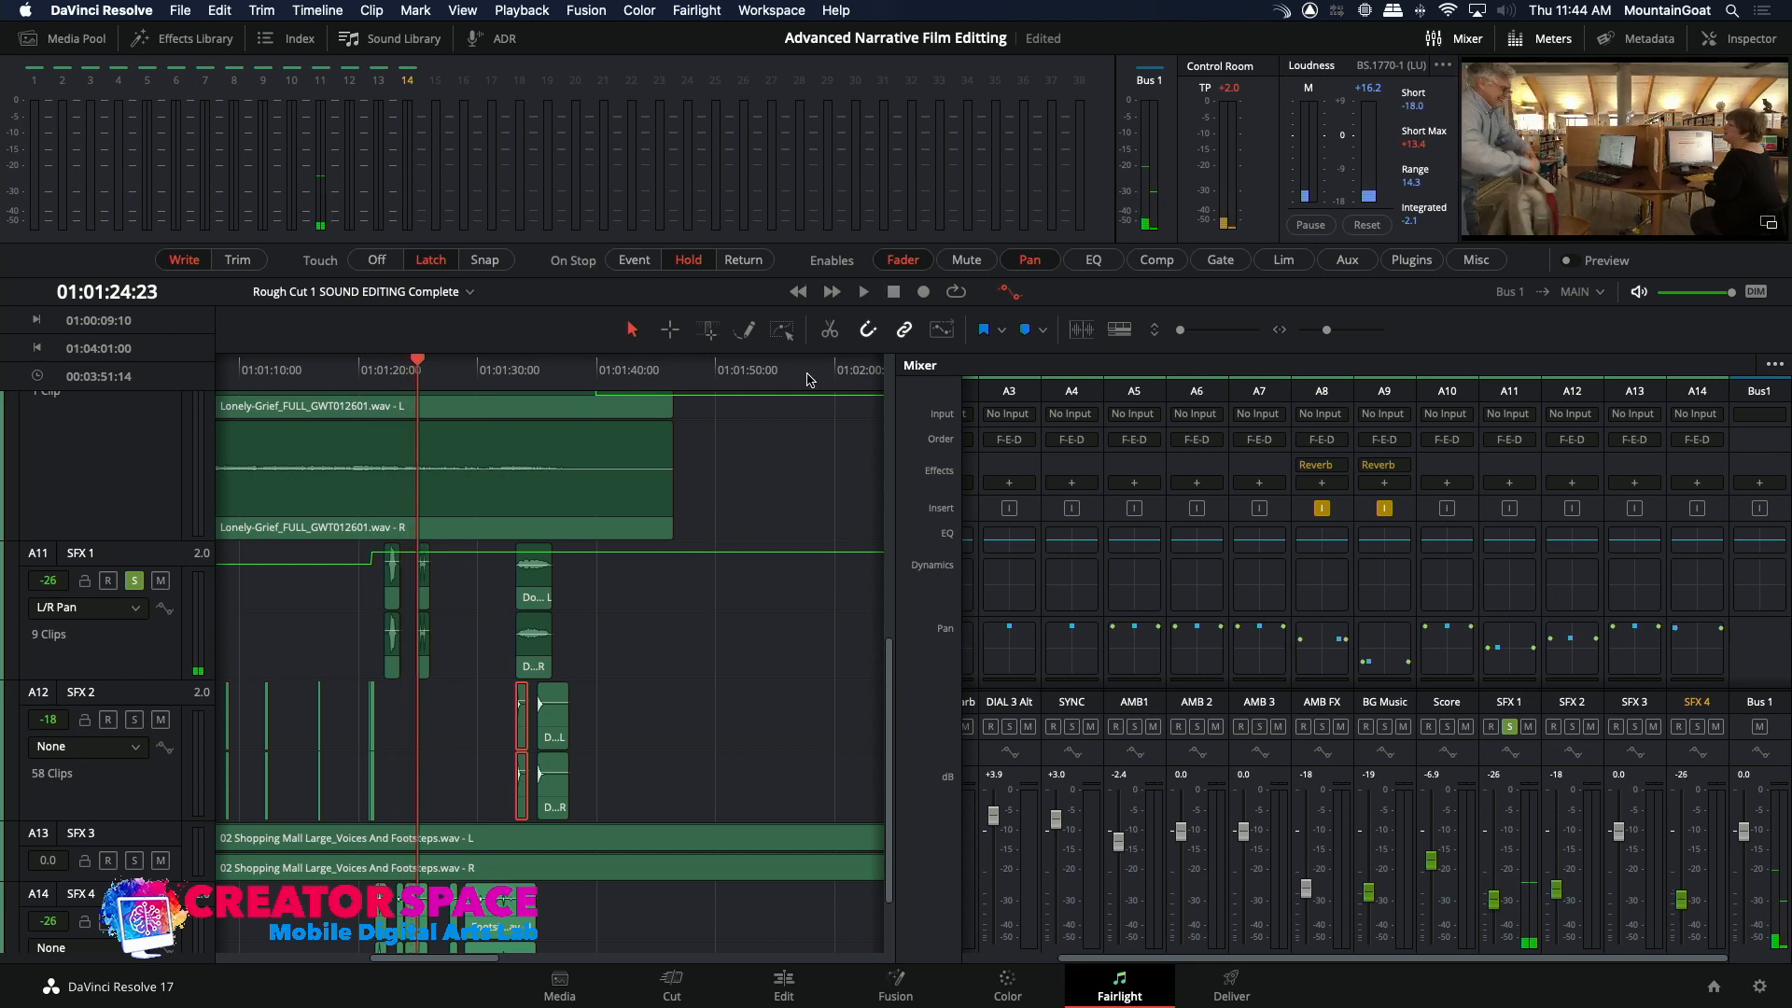
Step: Re-record the SFX 1 fader from about 01:01:19, bringing it to about -23 dB and then lowering it to about -37 dB
click(349, 371)
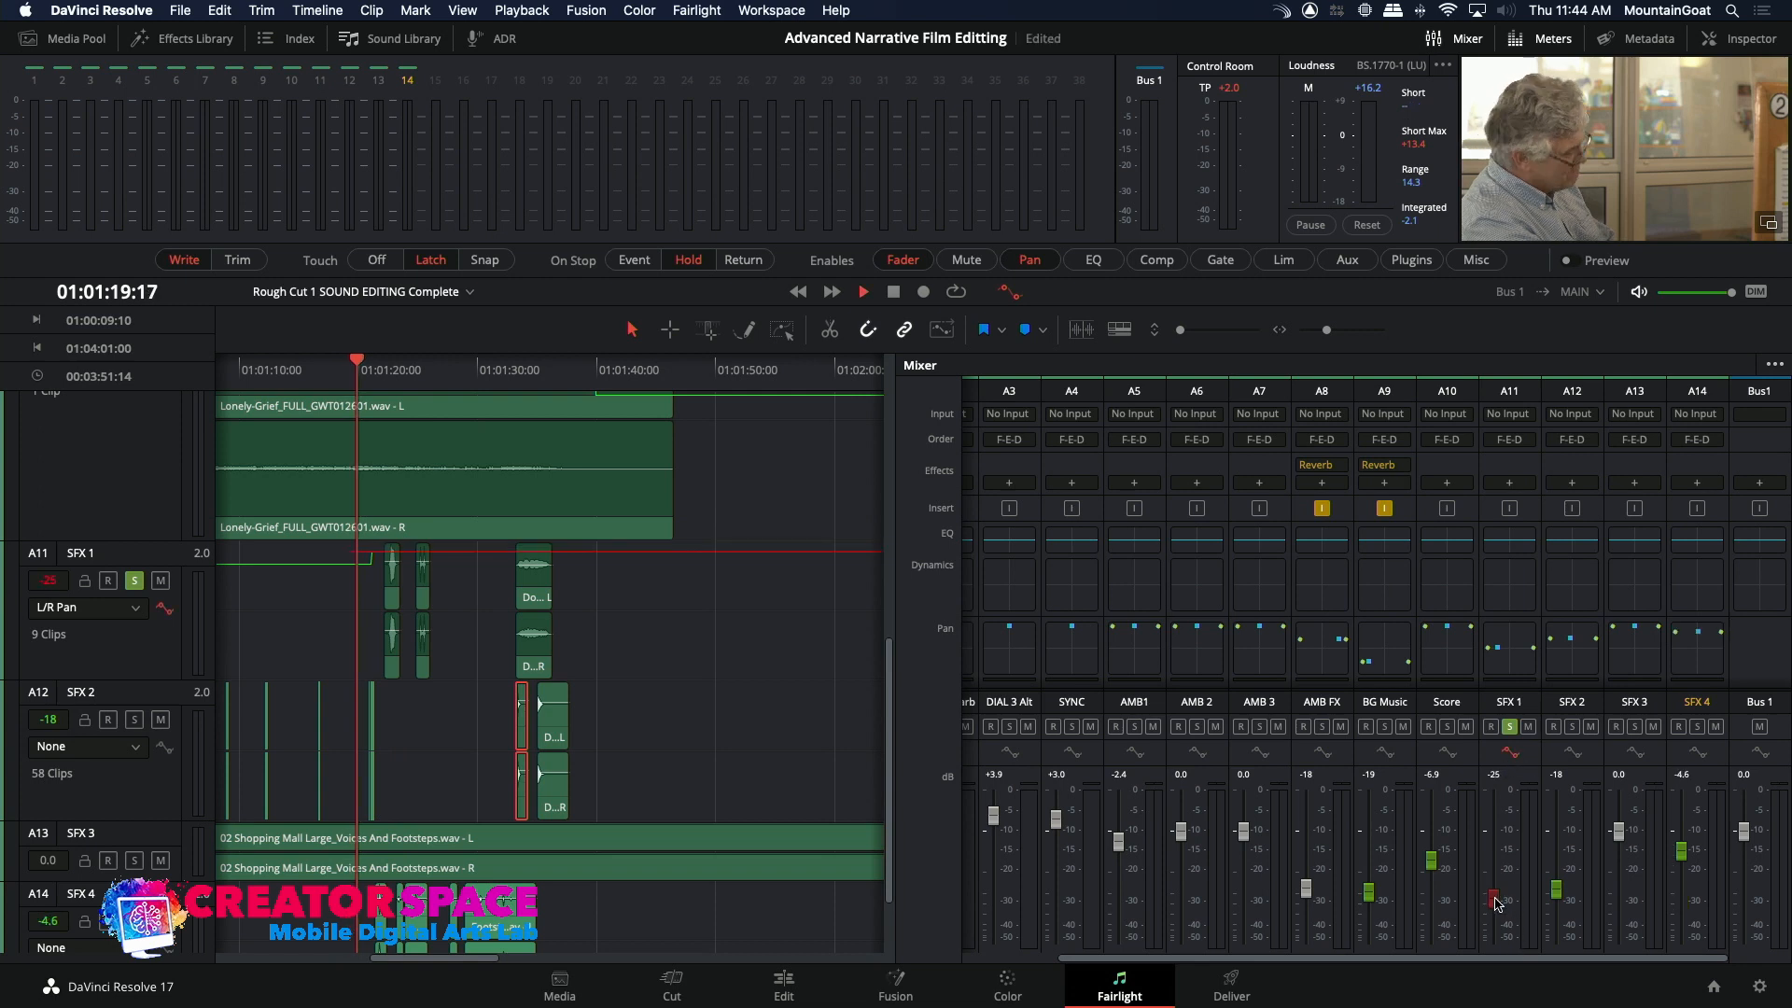
drag(1495, 894, 1494, 890)
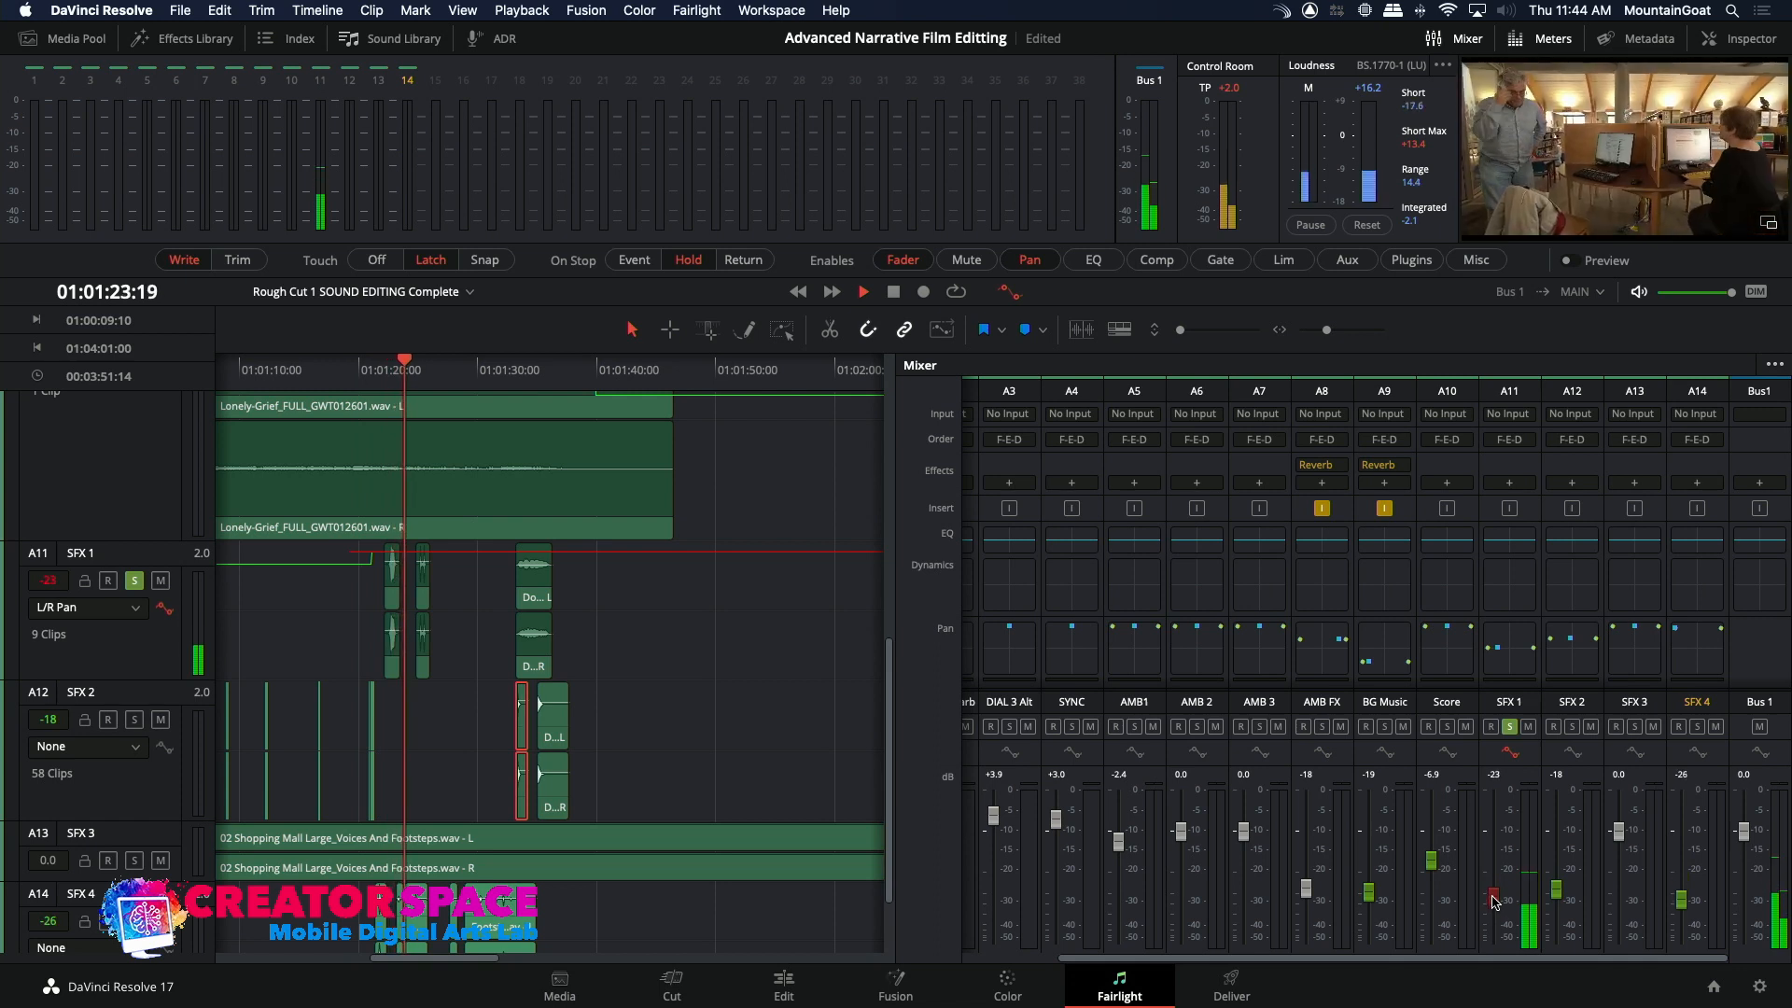
drag(1493, 902, 1491, 916)
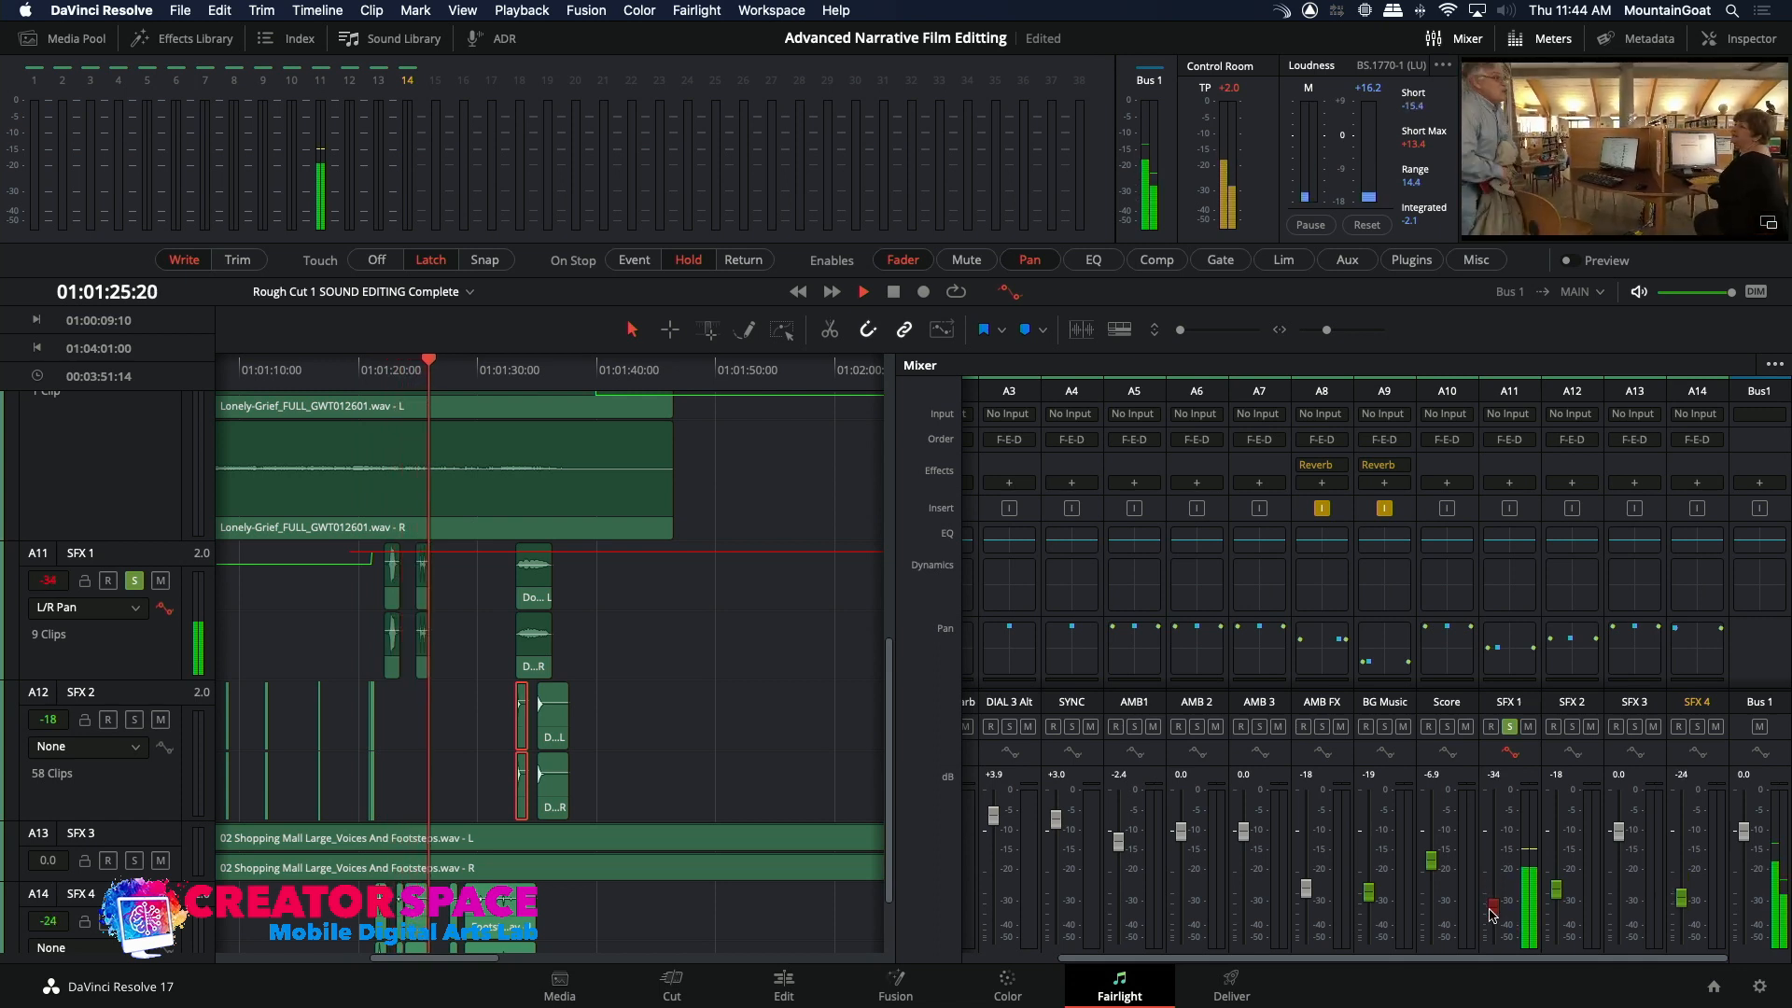
key(space)
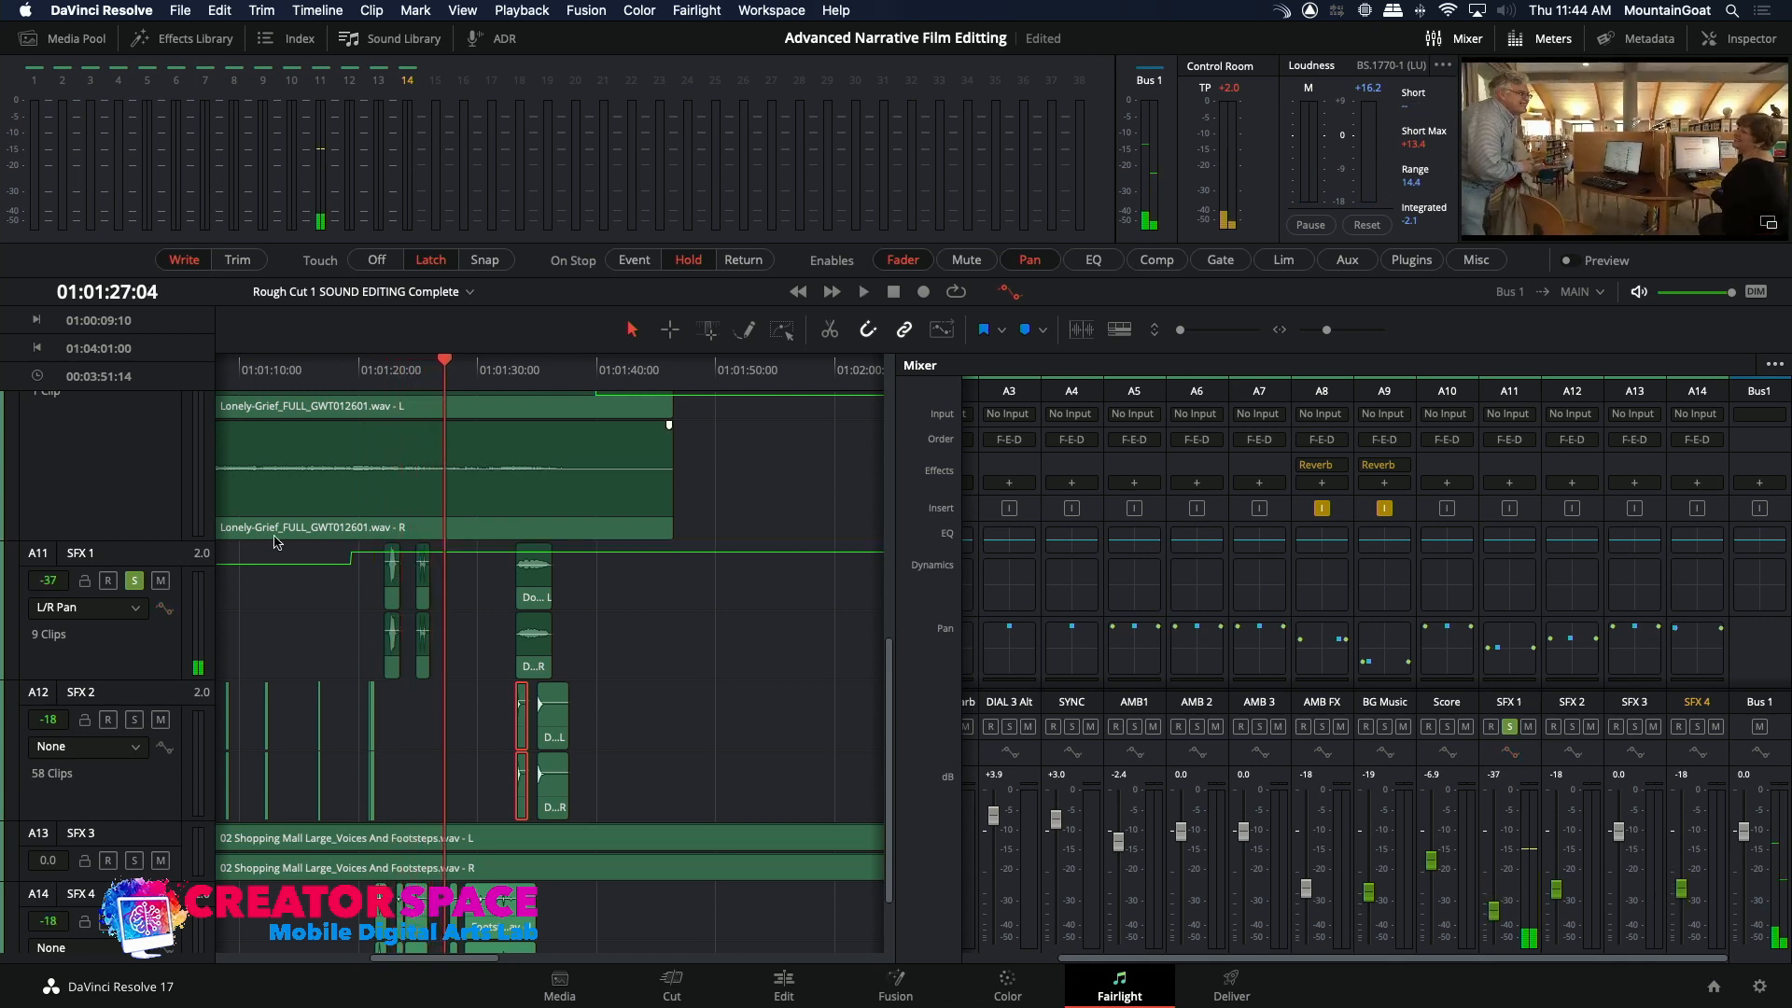
Step: Display the Fader Level automation curve on SFX 1 and play it back from about 01:01:20 to 01:01:26:12
click(133, 605)
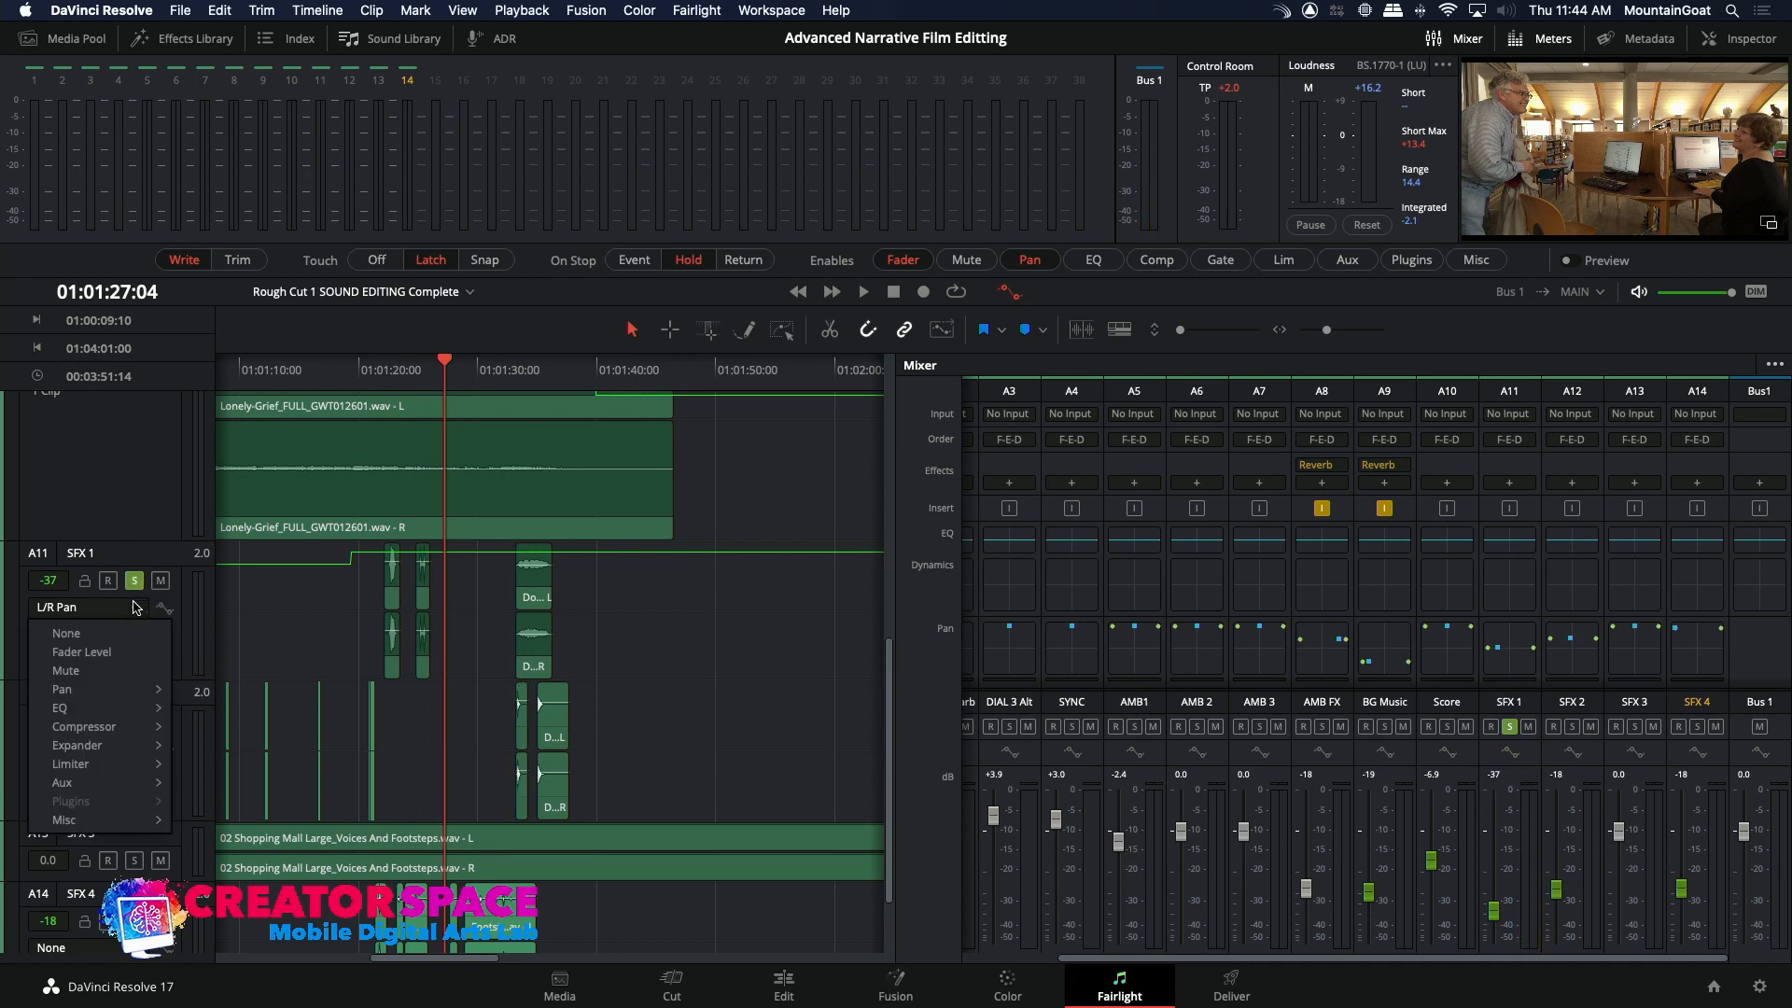
click(65, 653)
click(360, 364)
key(space)
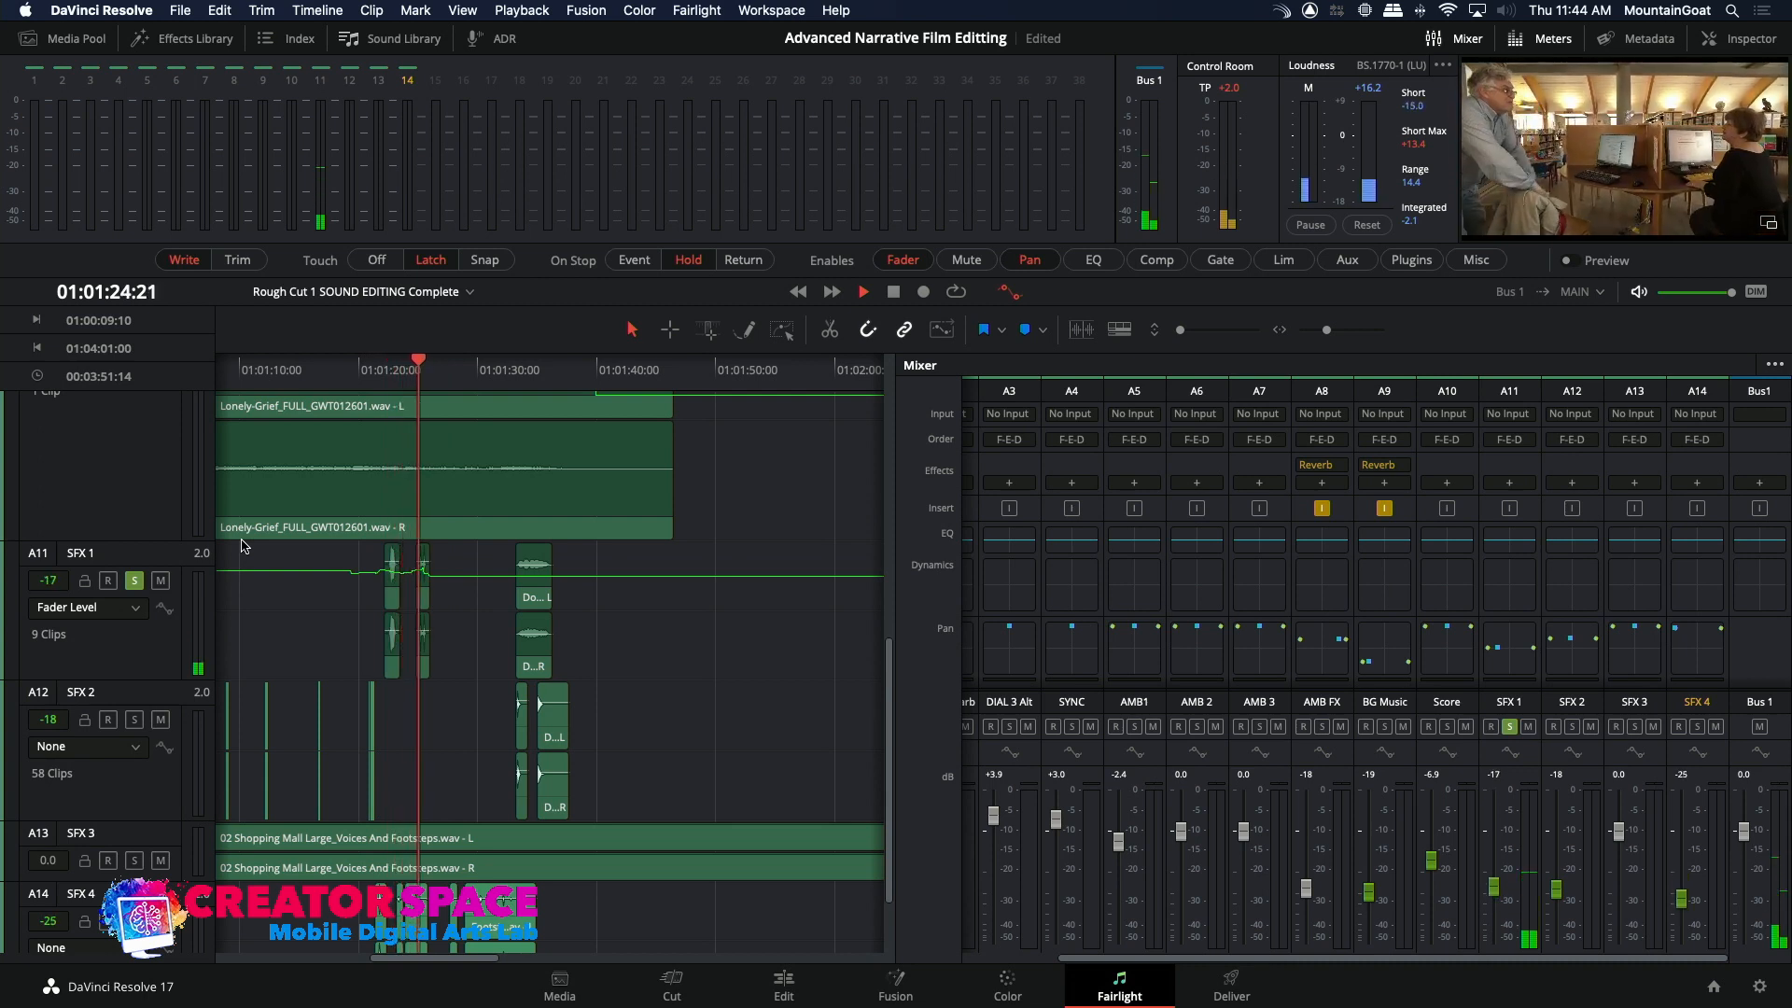
key(space)
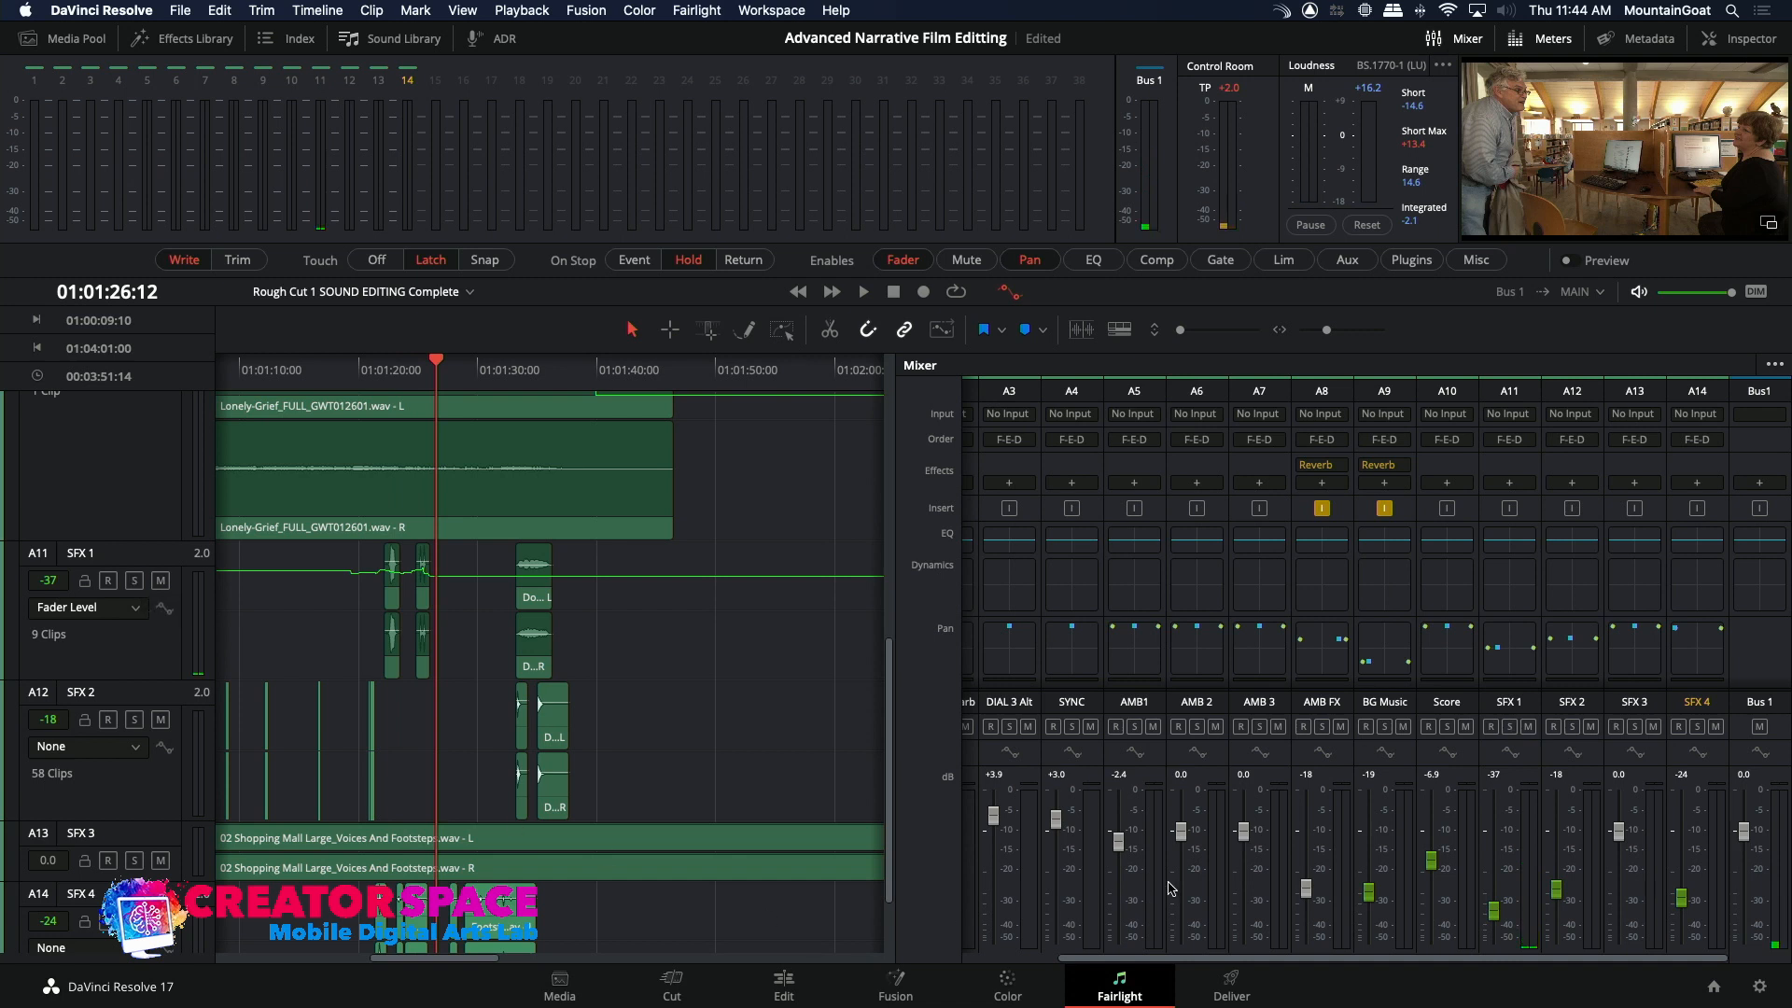
Step: Clear the SFX 1 solo and play the full mix from 01:00:00:00 through the SFX 1 clips around 01:01:23
drag(456, 964, 299, 949)
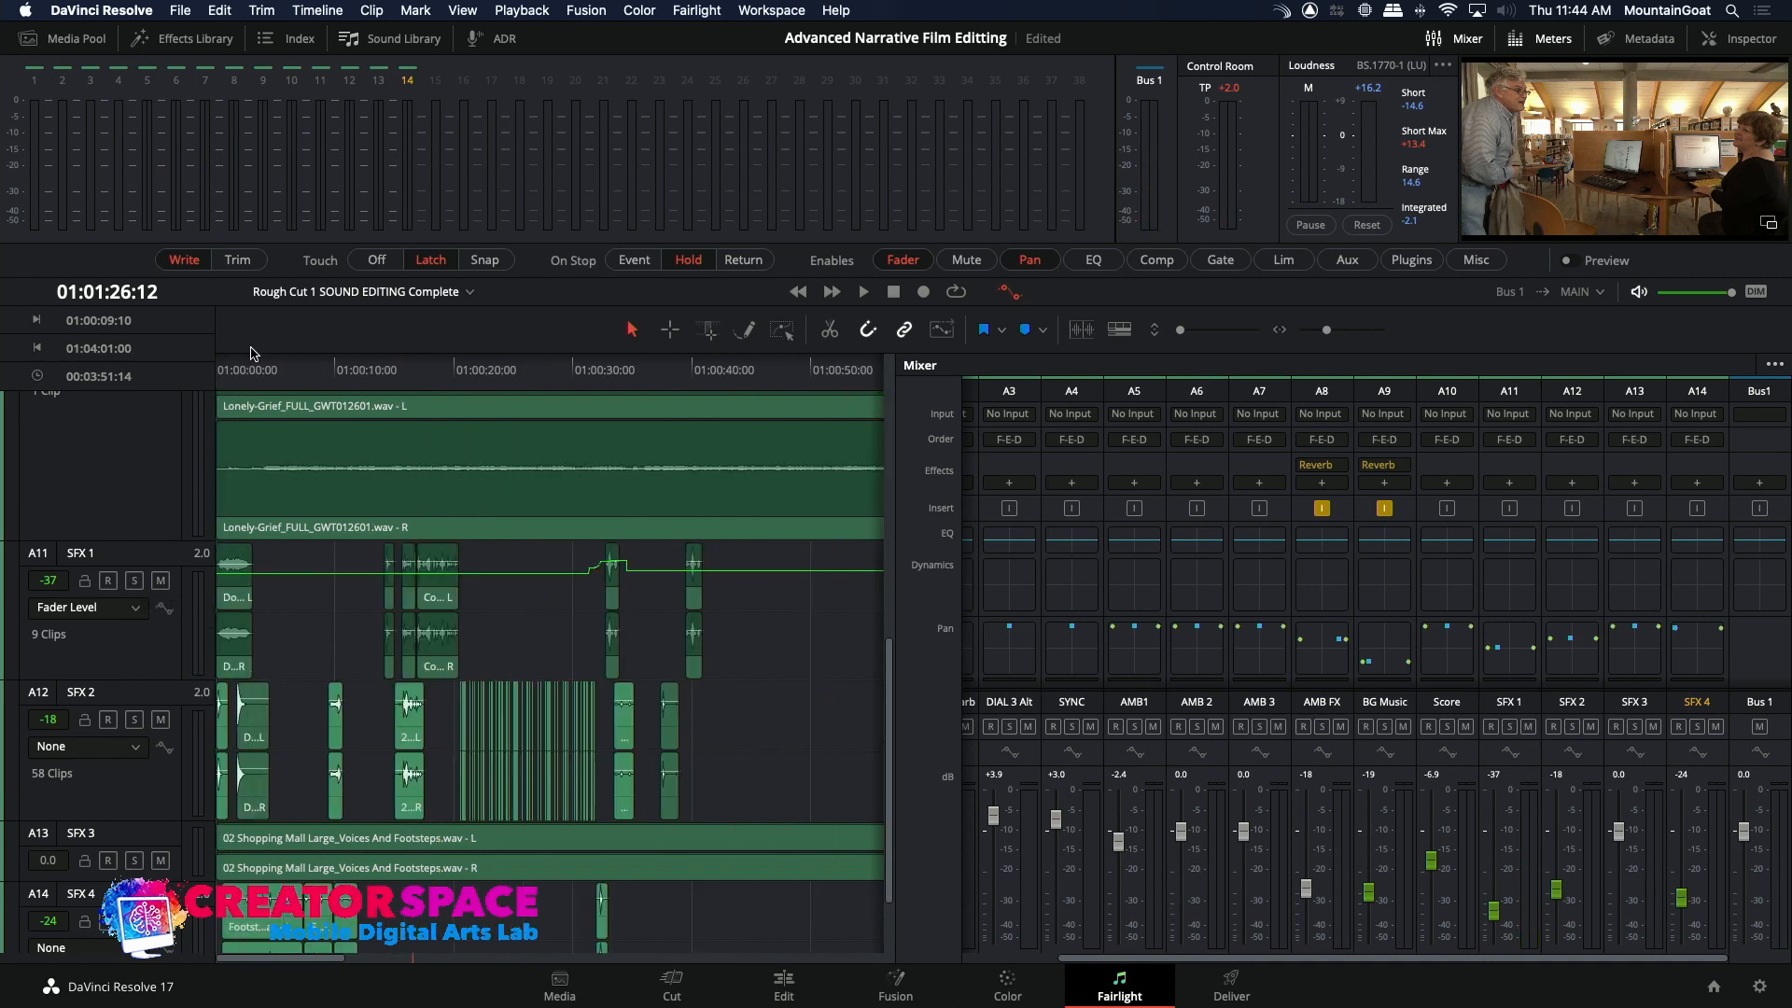
drag(155, 377, 149, 376)
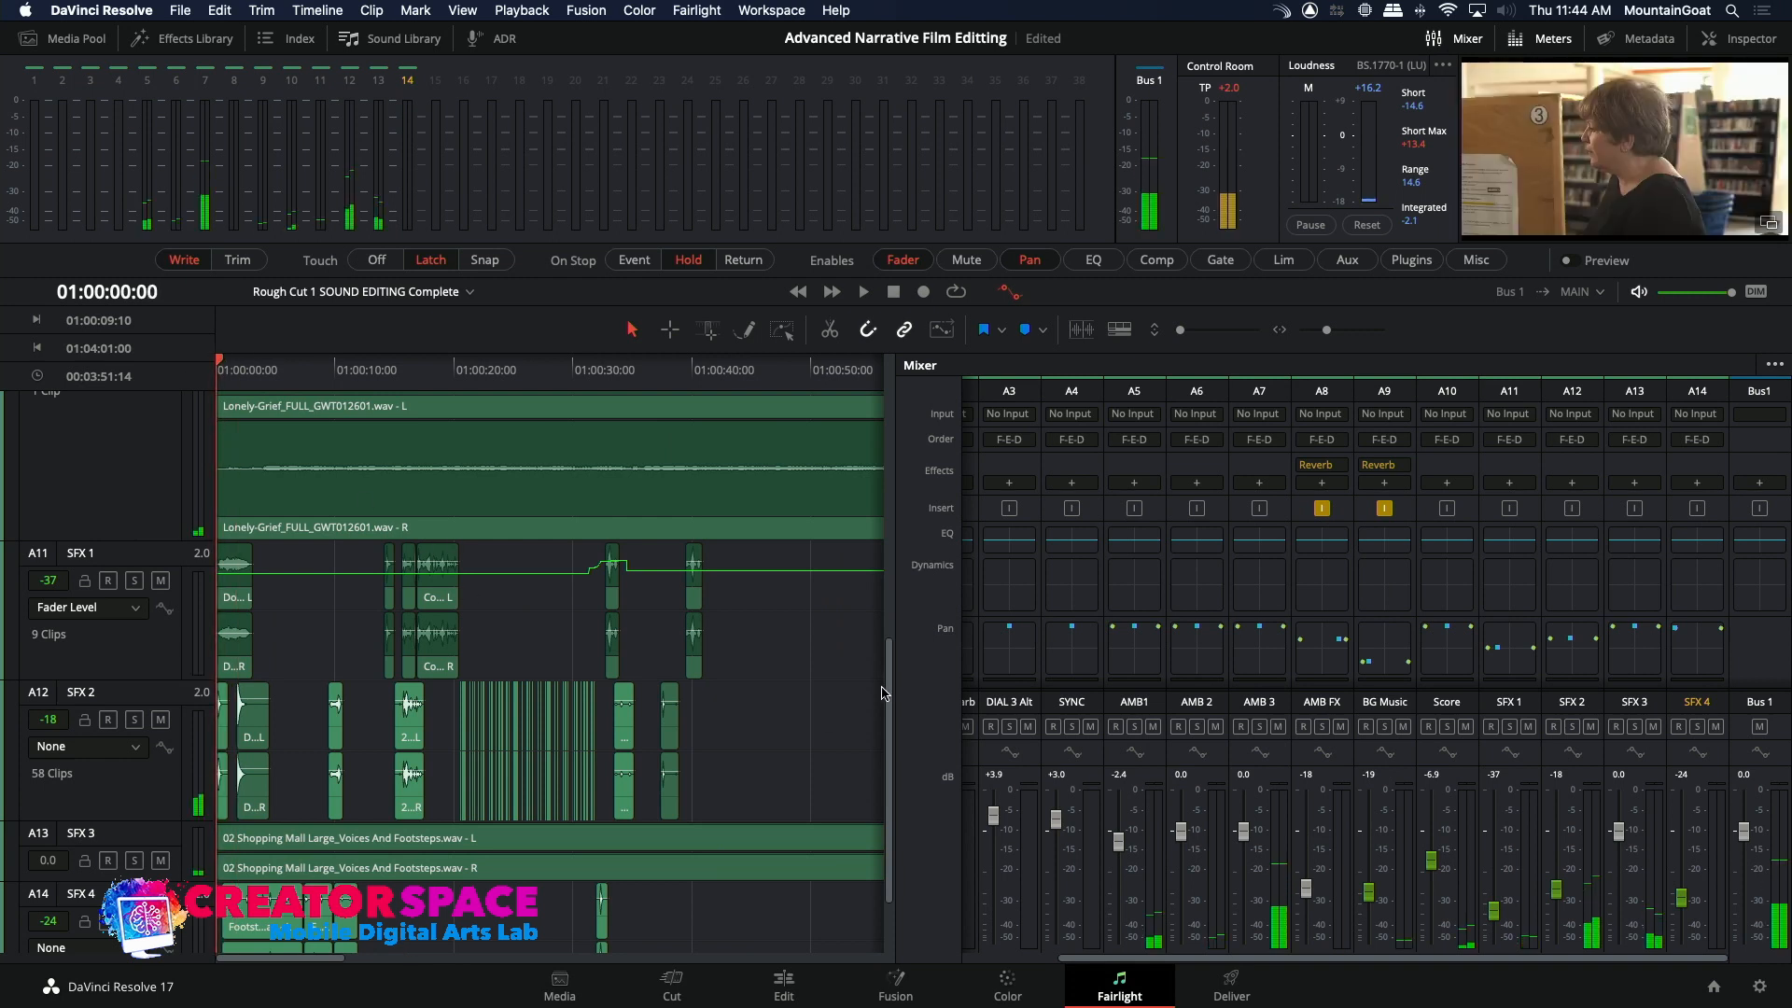
drag(888, 695, 898, 308)
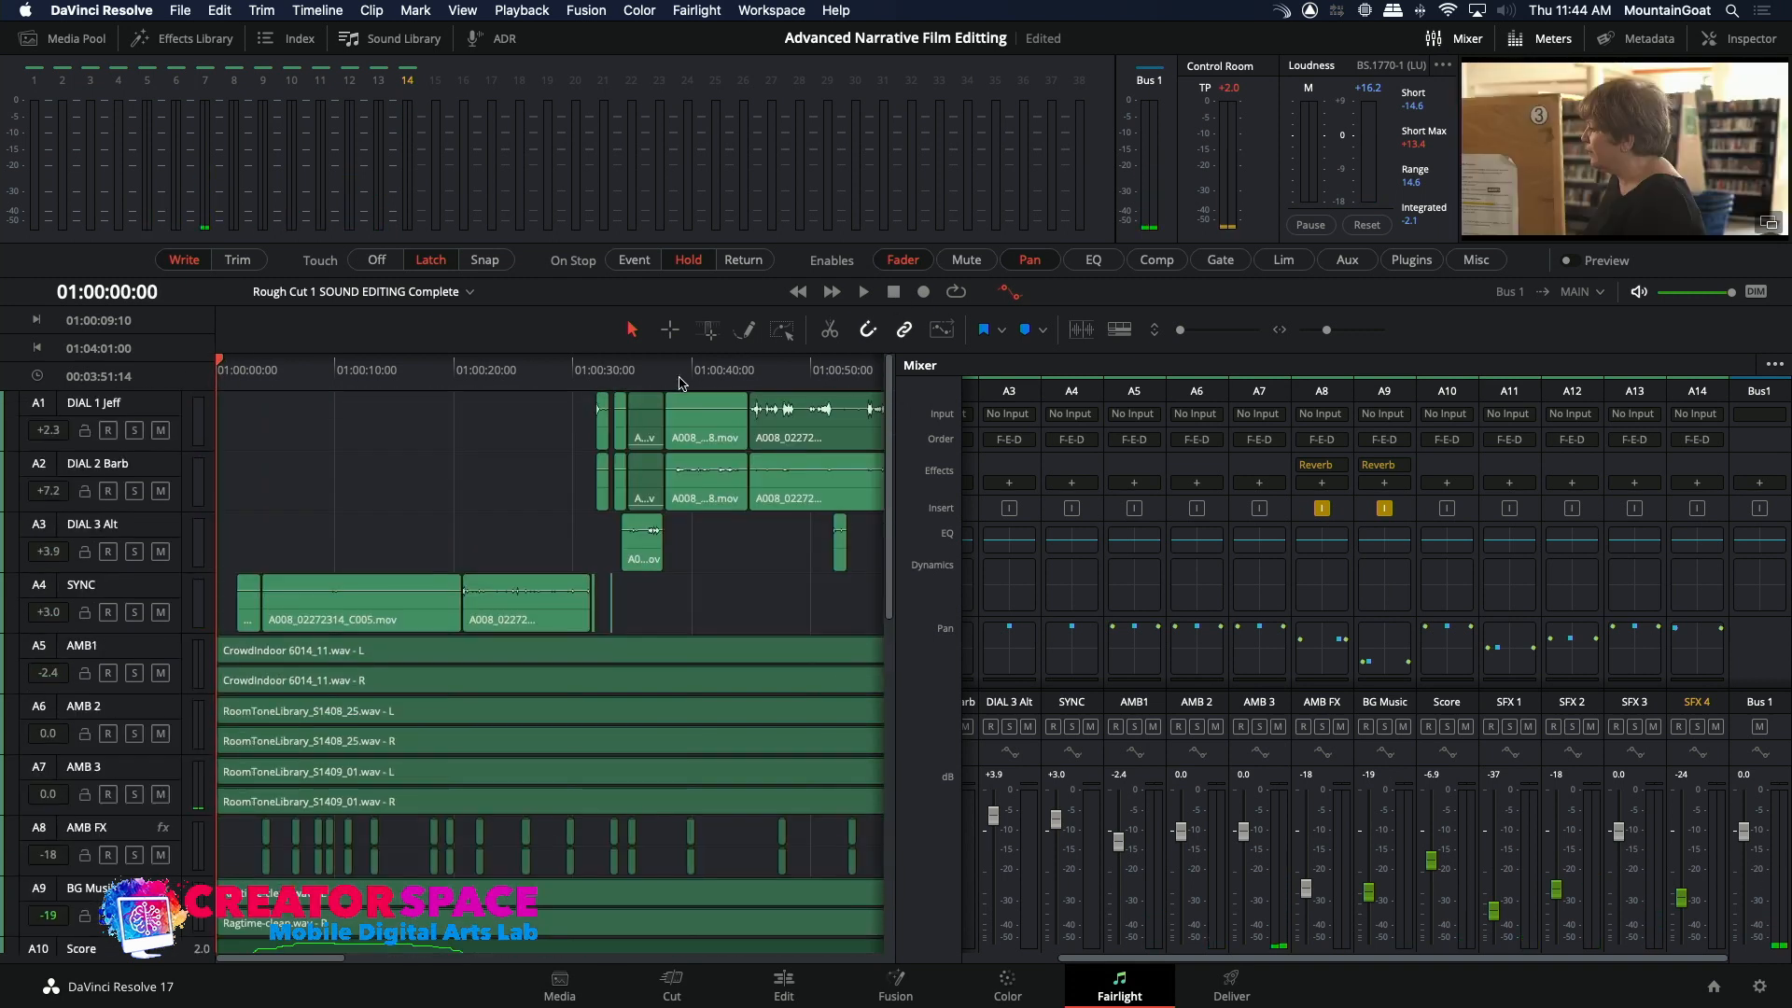
key(space)
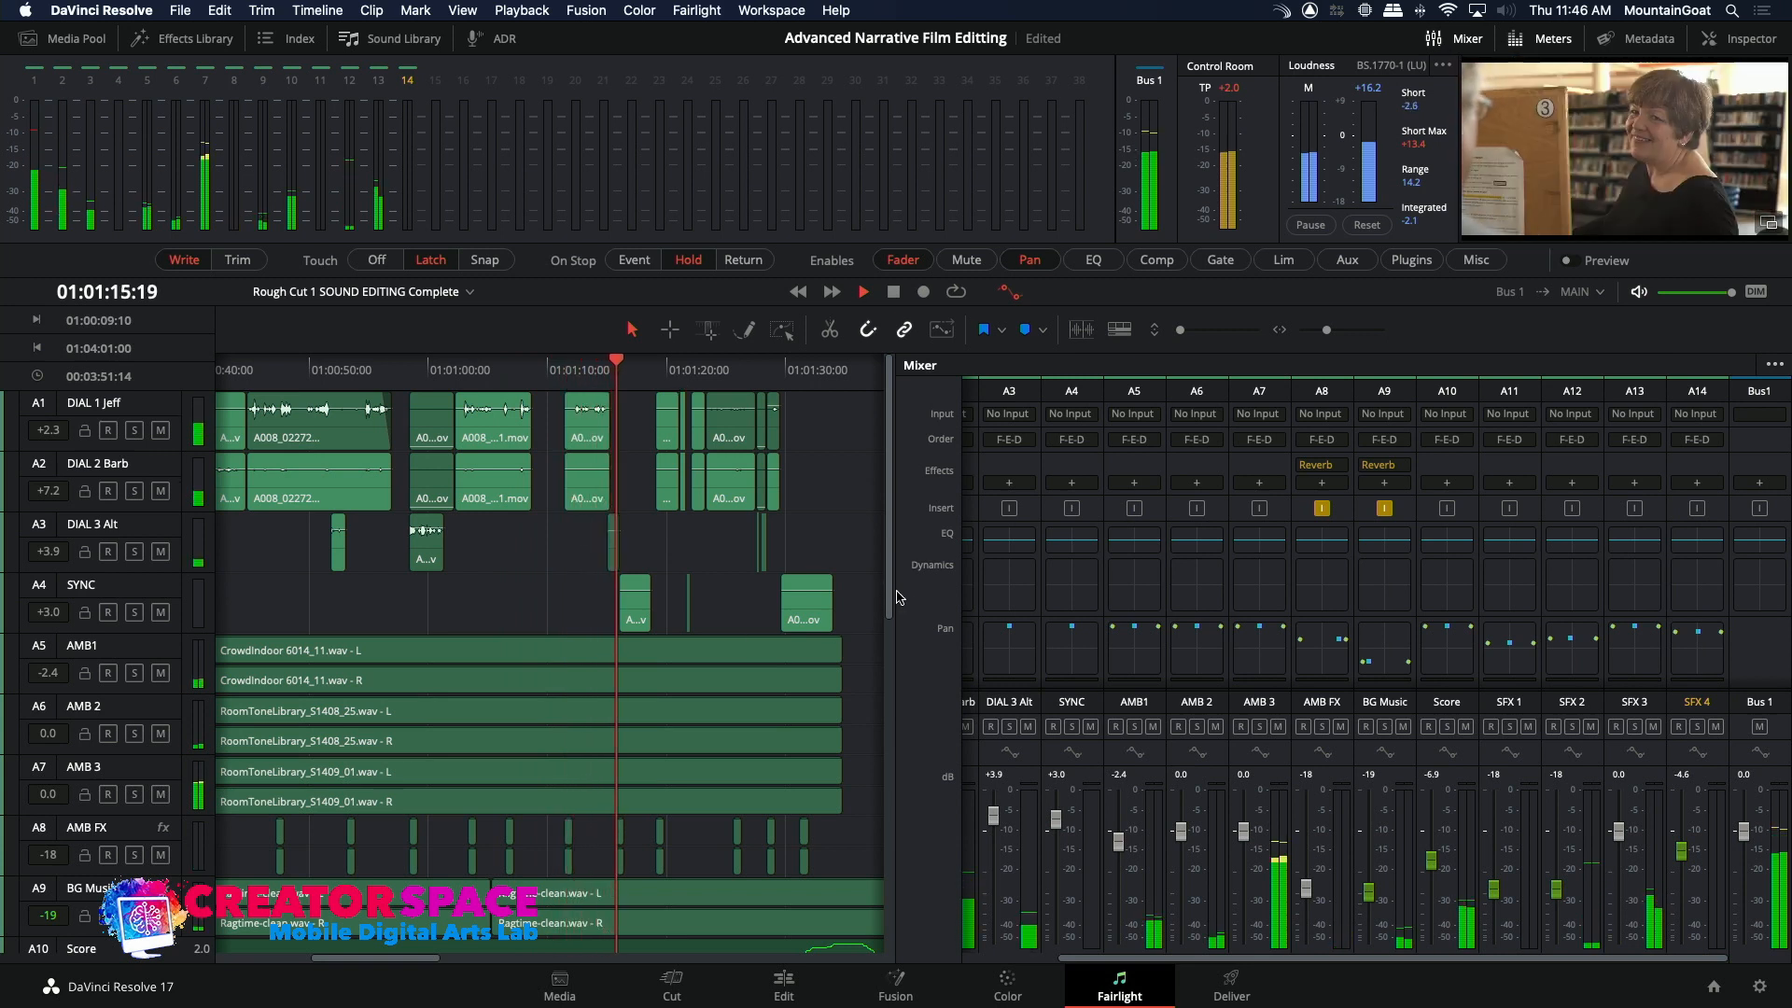
drag(889, 595, 893, 767)
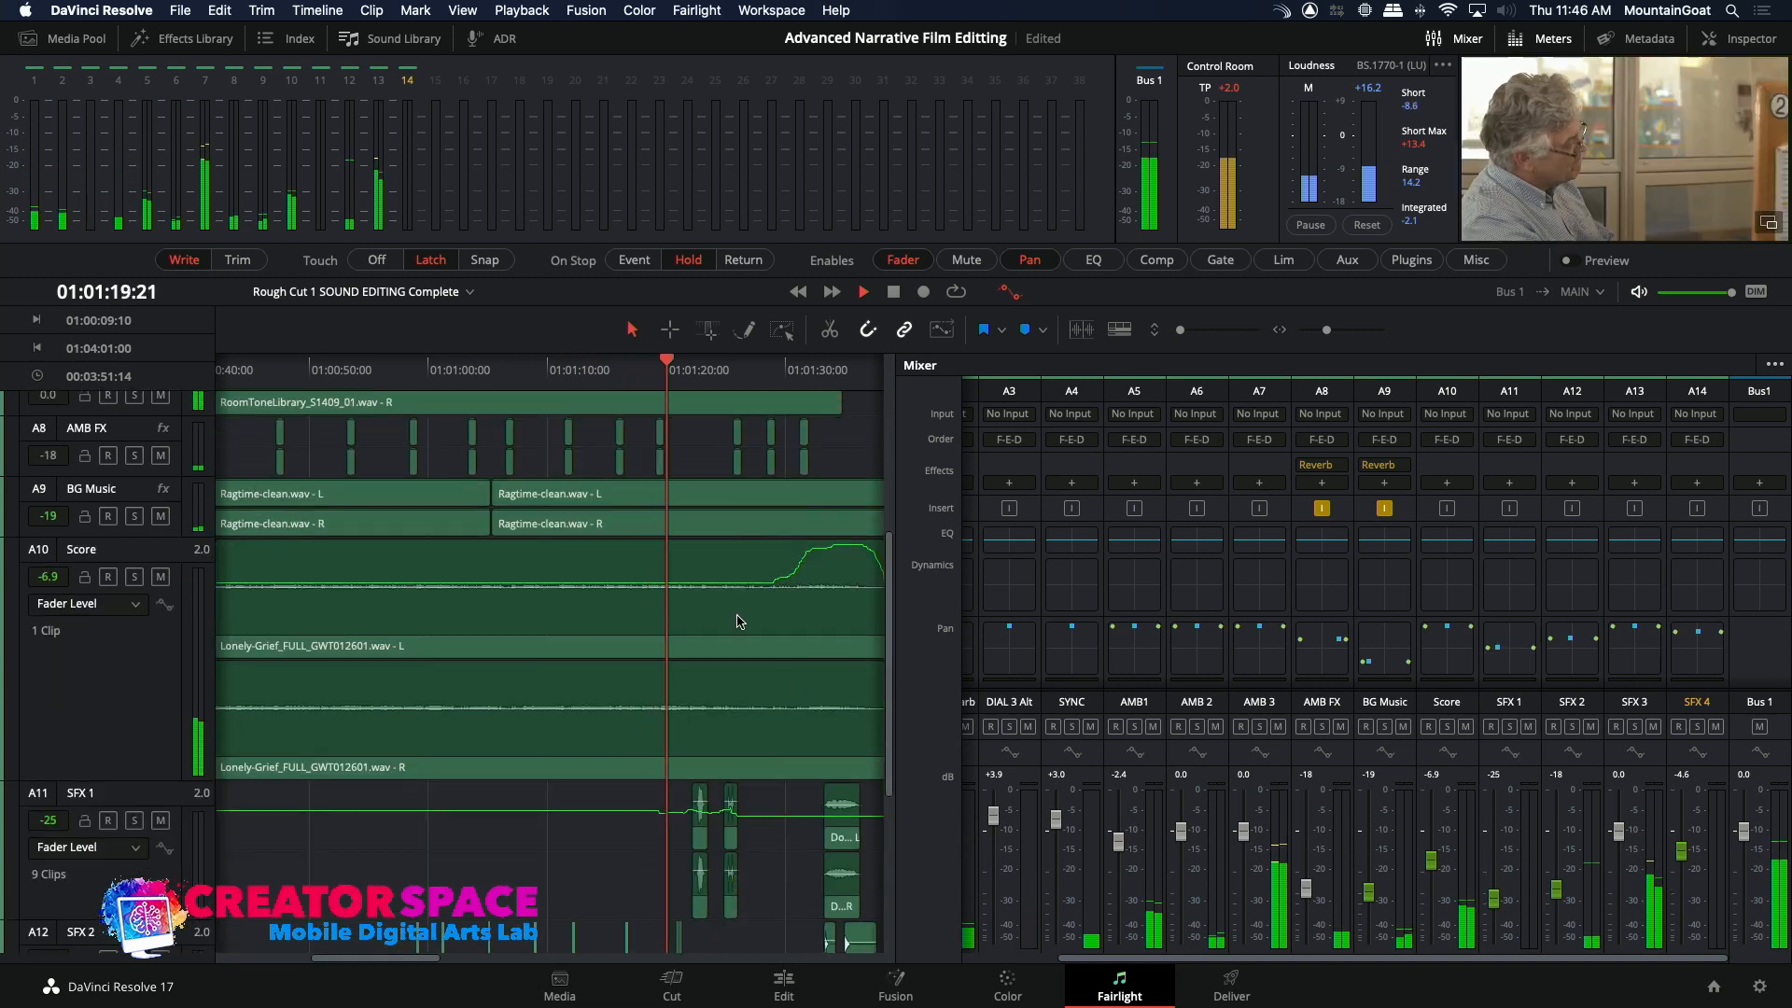
drag(121, 782, 136, 623)
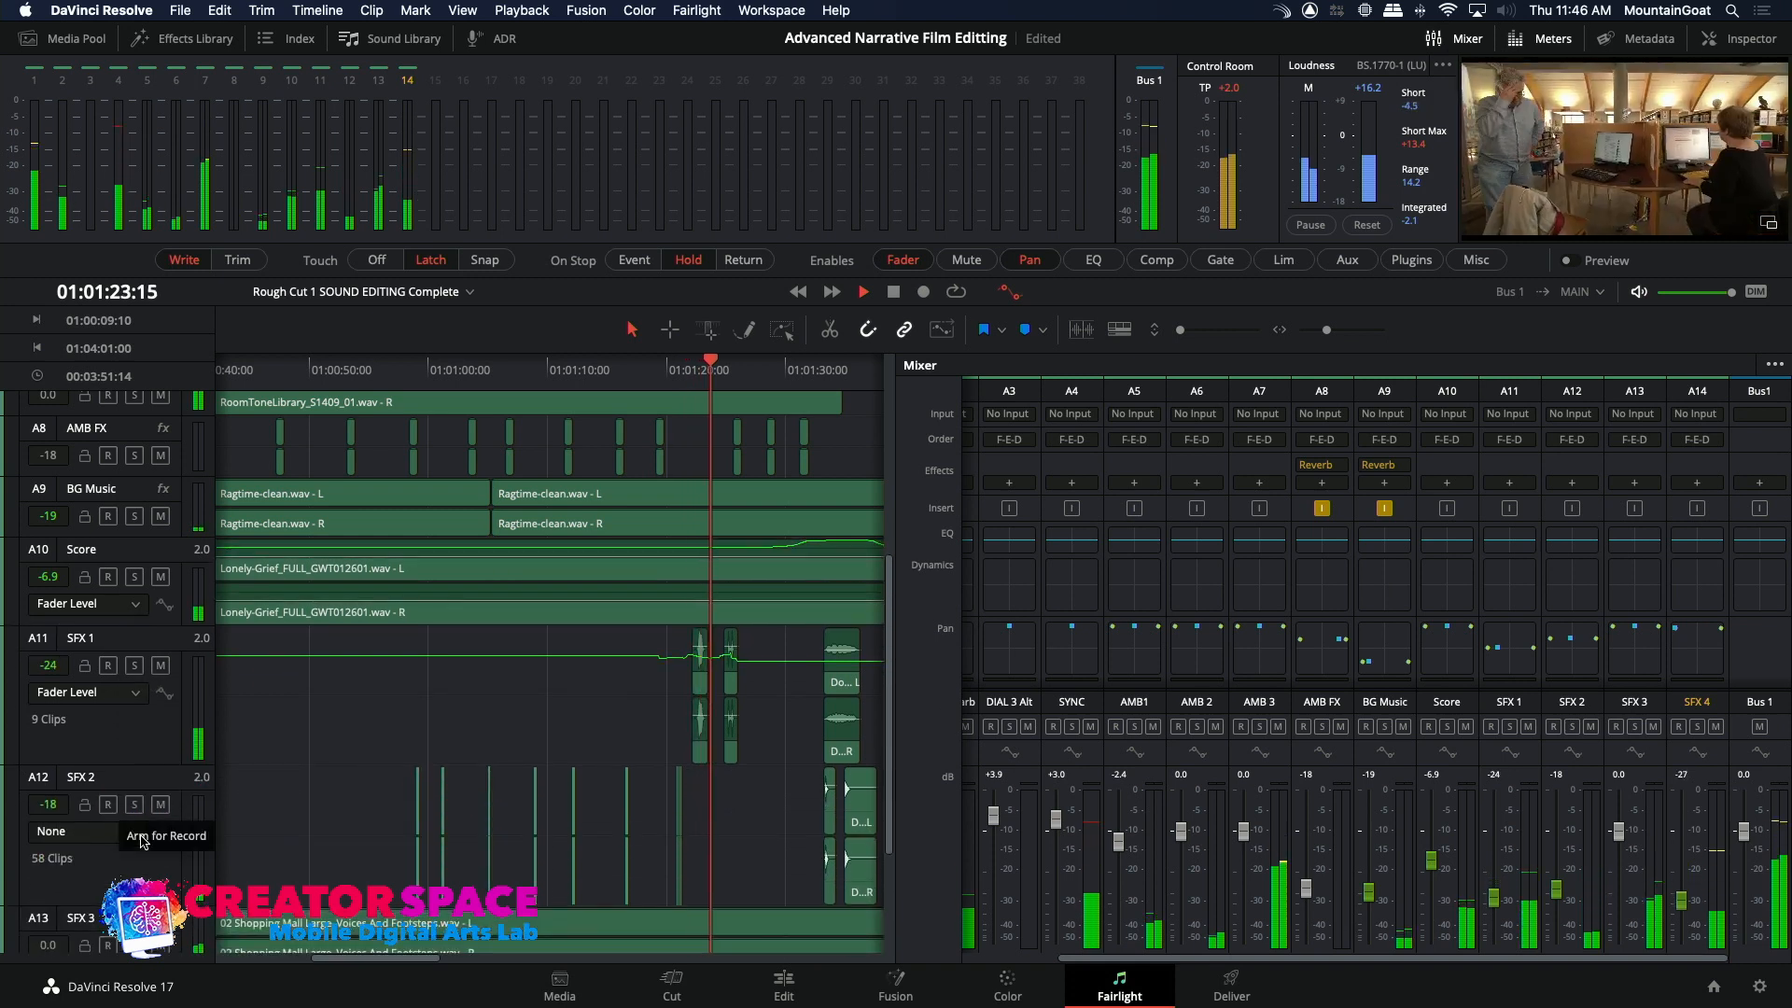
Step: Return to 01:00:58:08, solo SFX 2 and play its first effect up to about 01:00:59:16
click(405, 373)
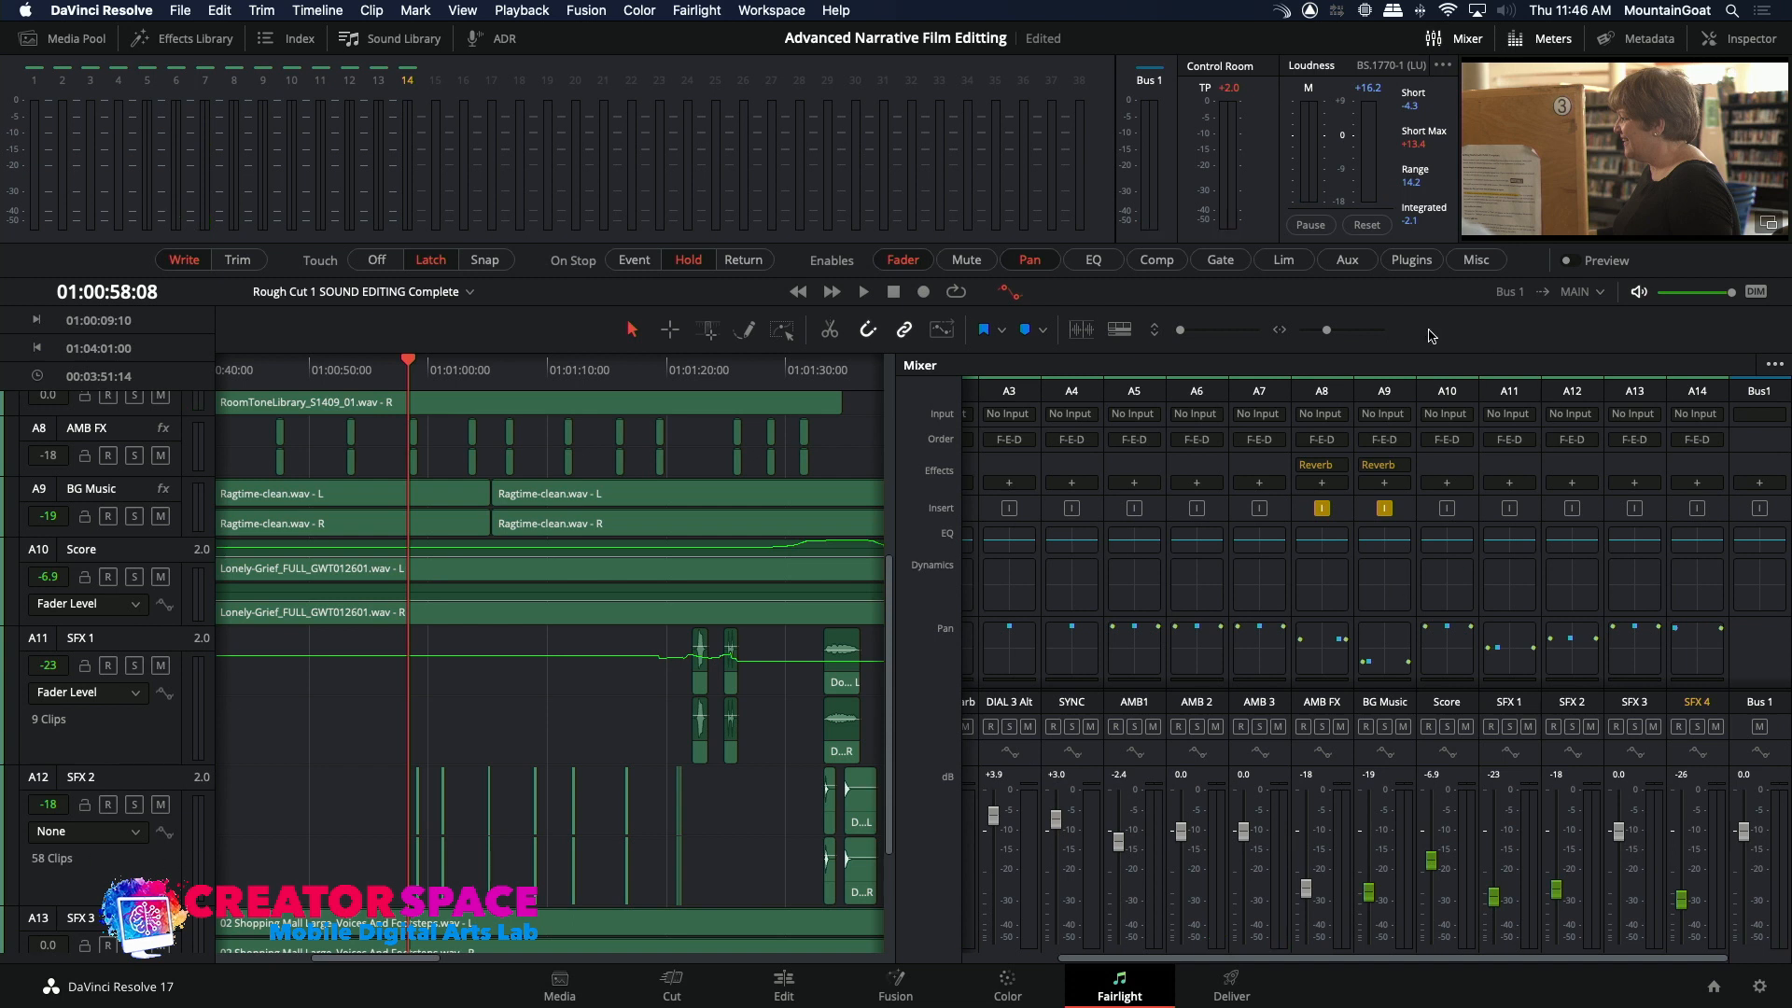
drag(1327, 338, 1330, 341)
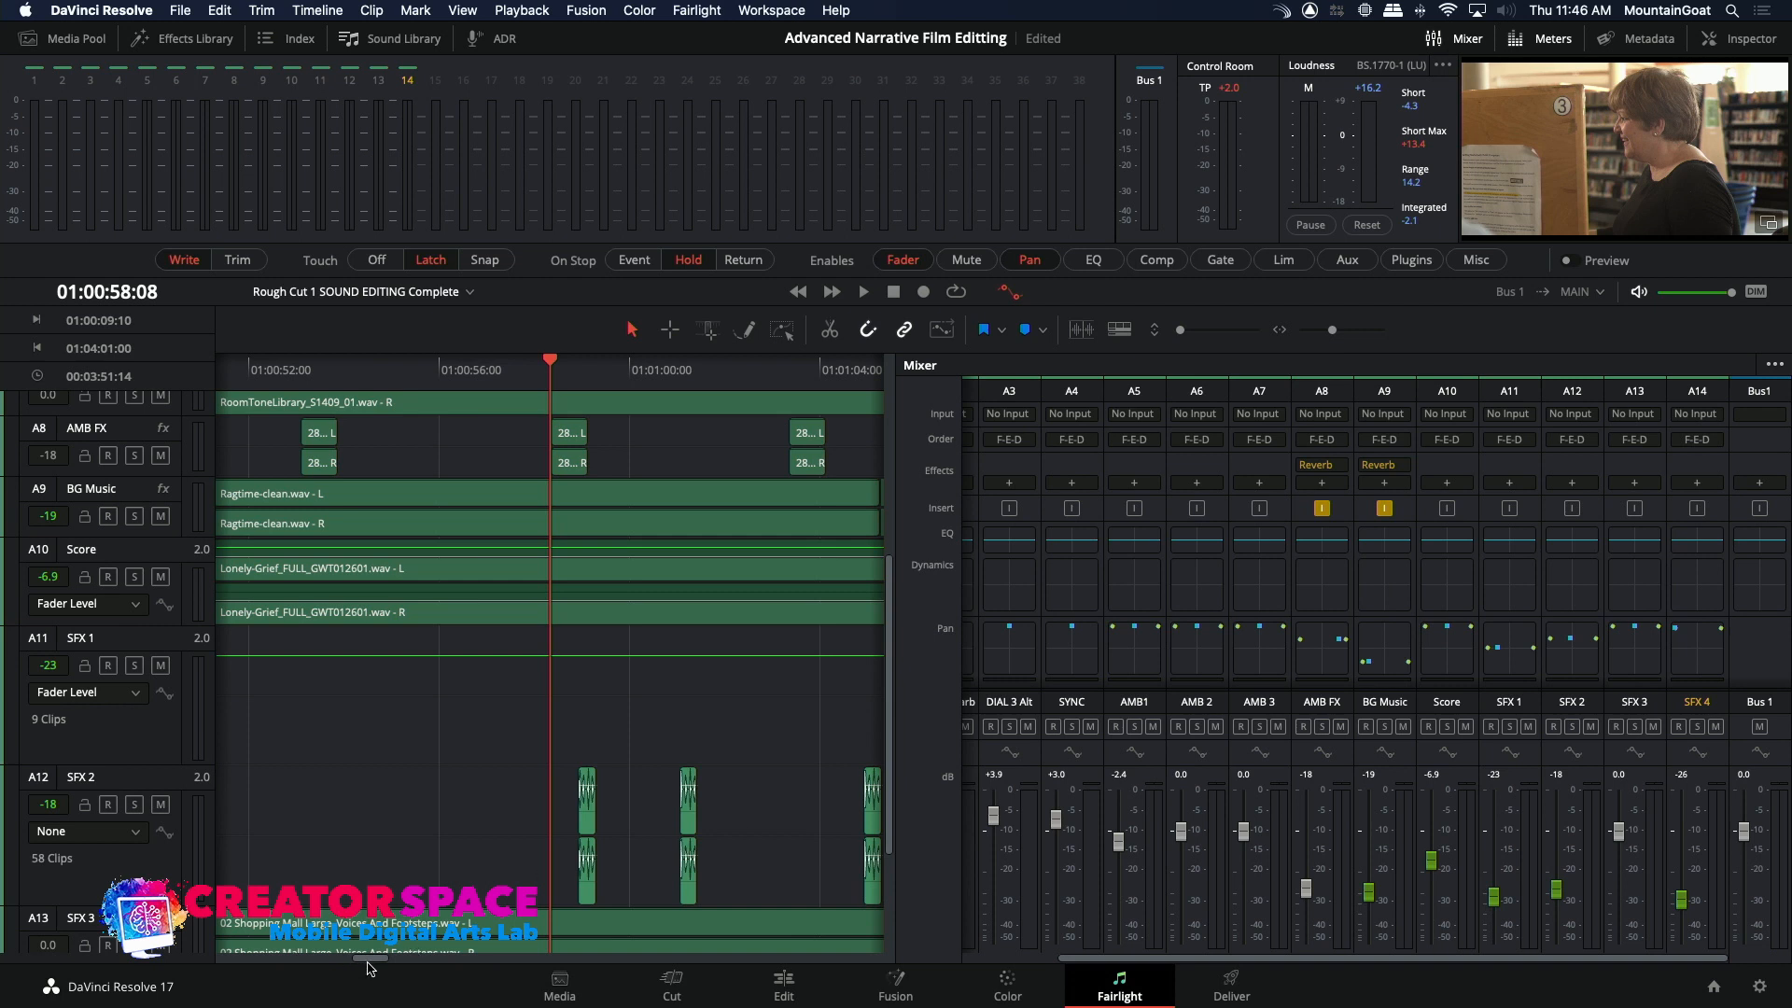
drag(372, 964, 390, 966)
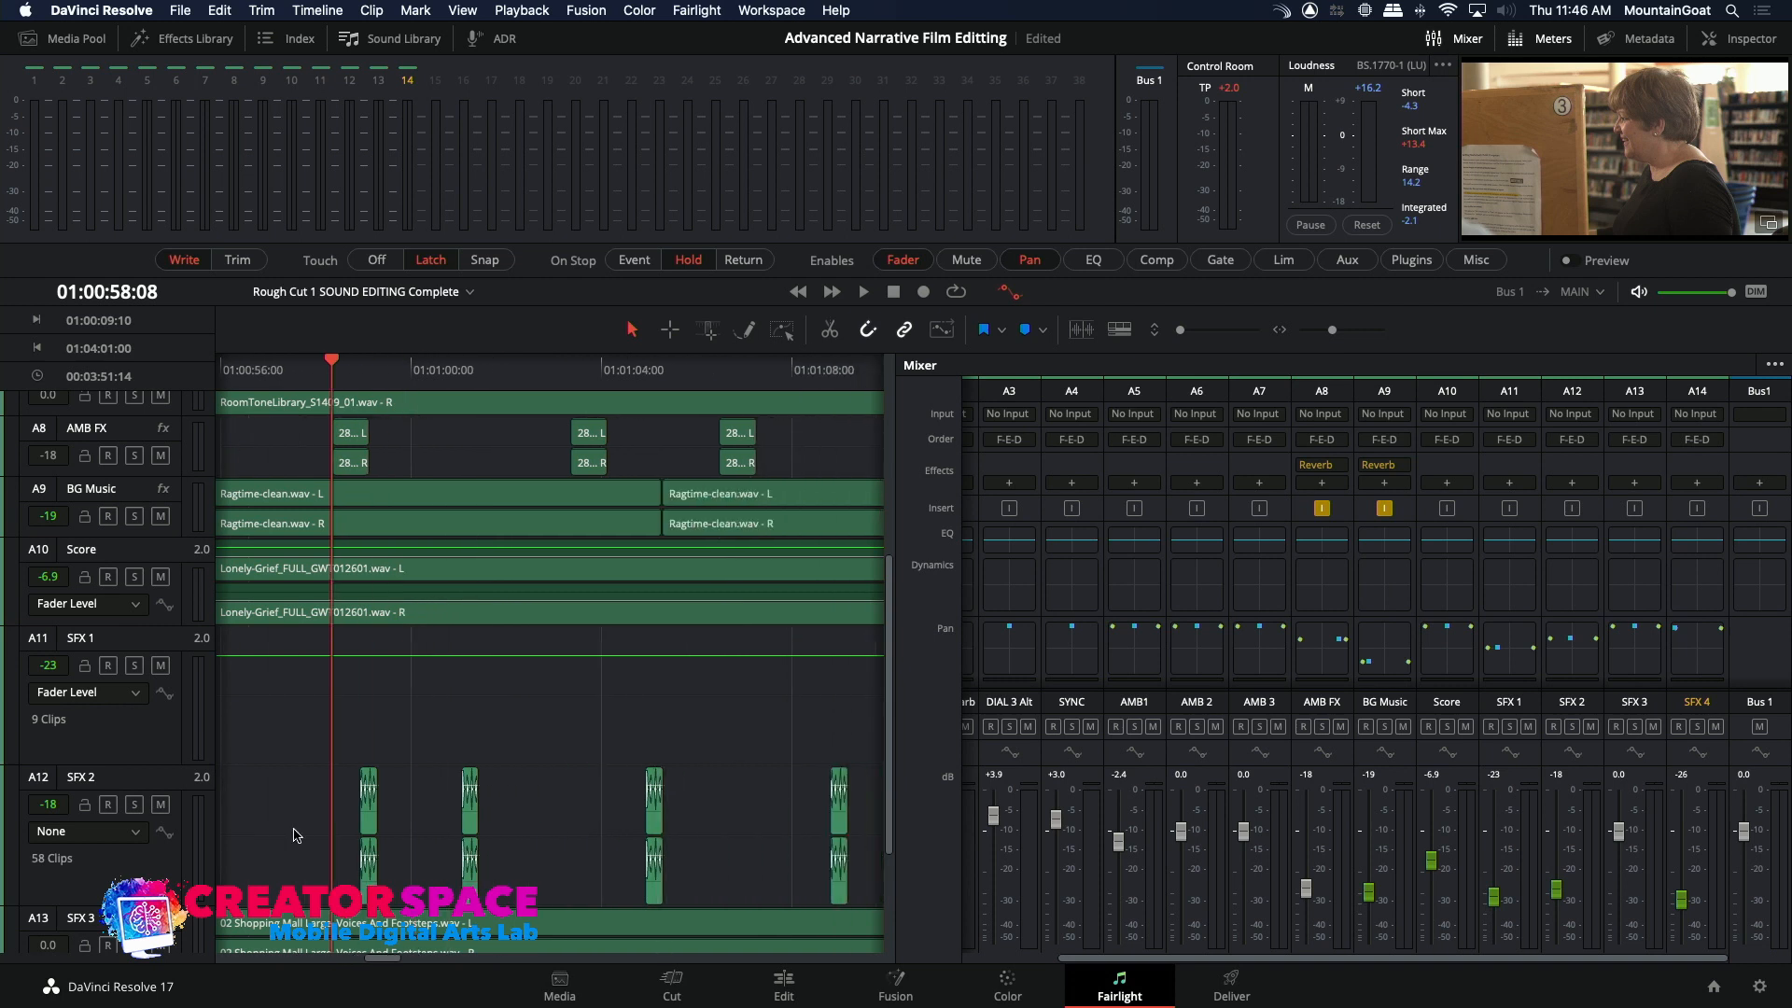
key(space)
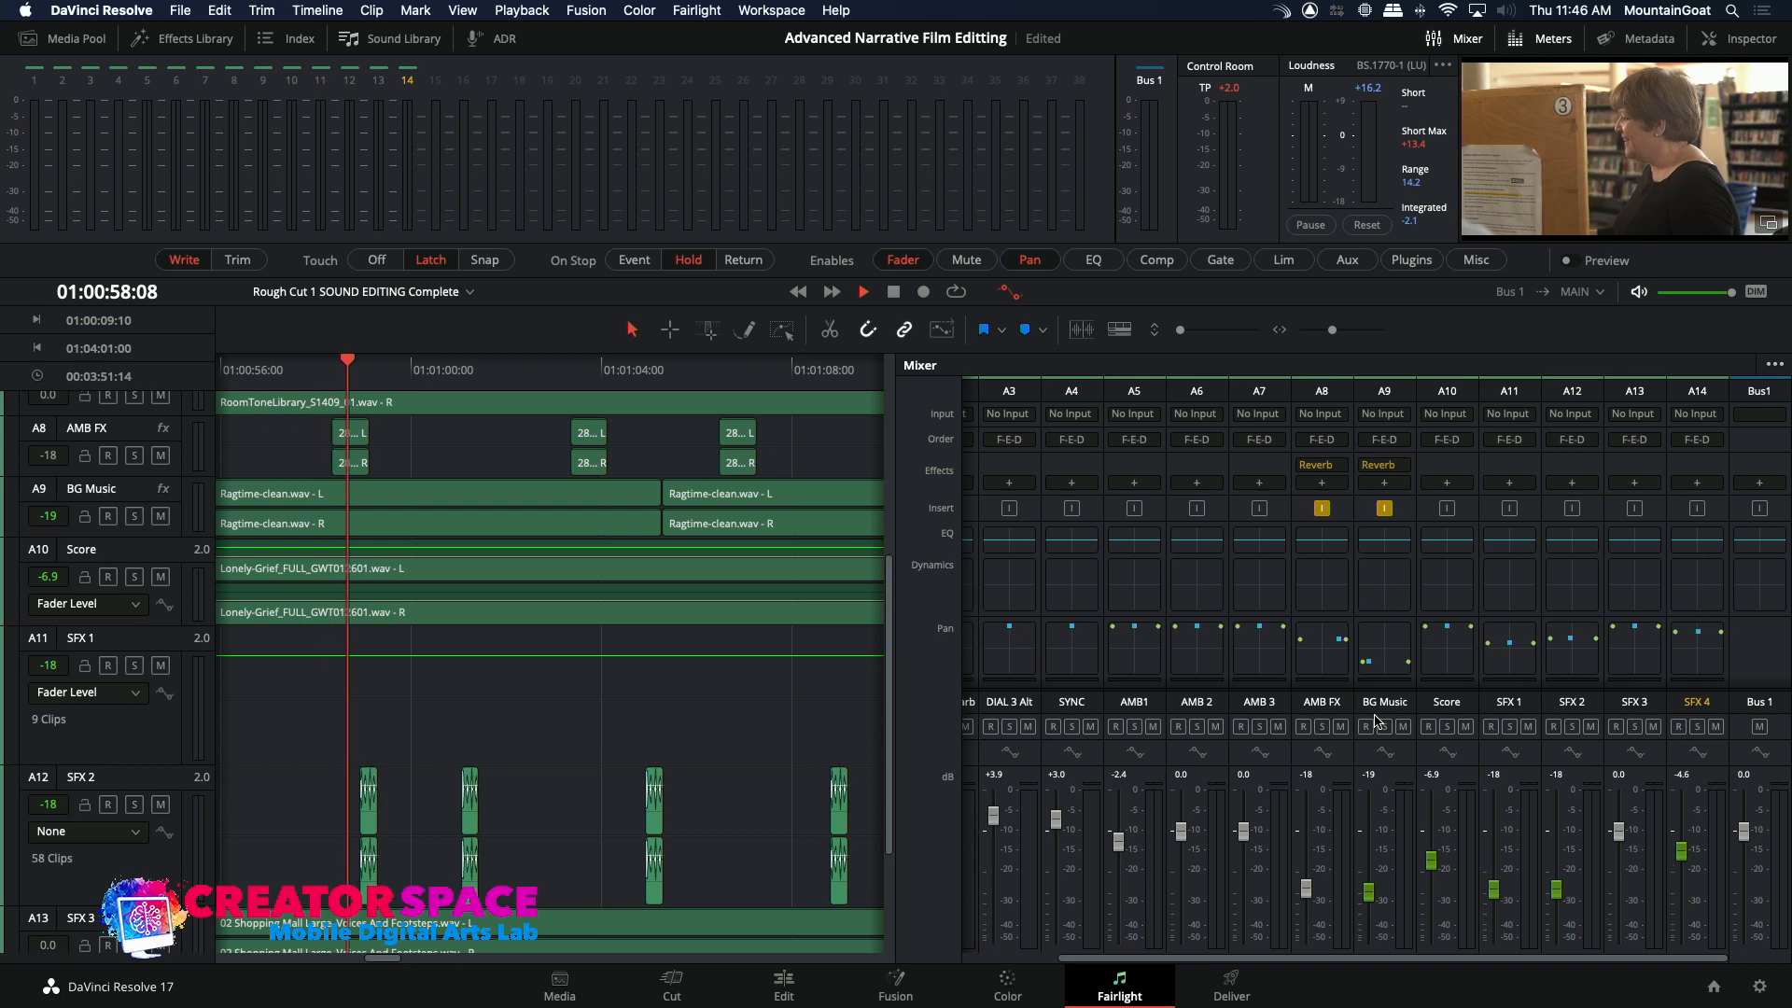
click(133, 804)
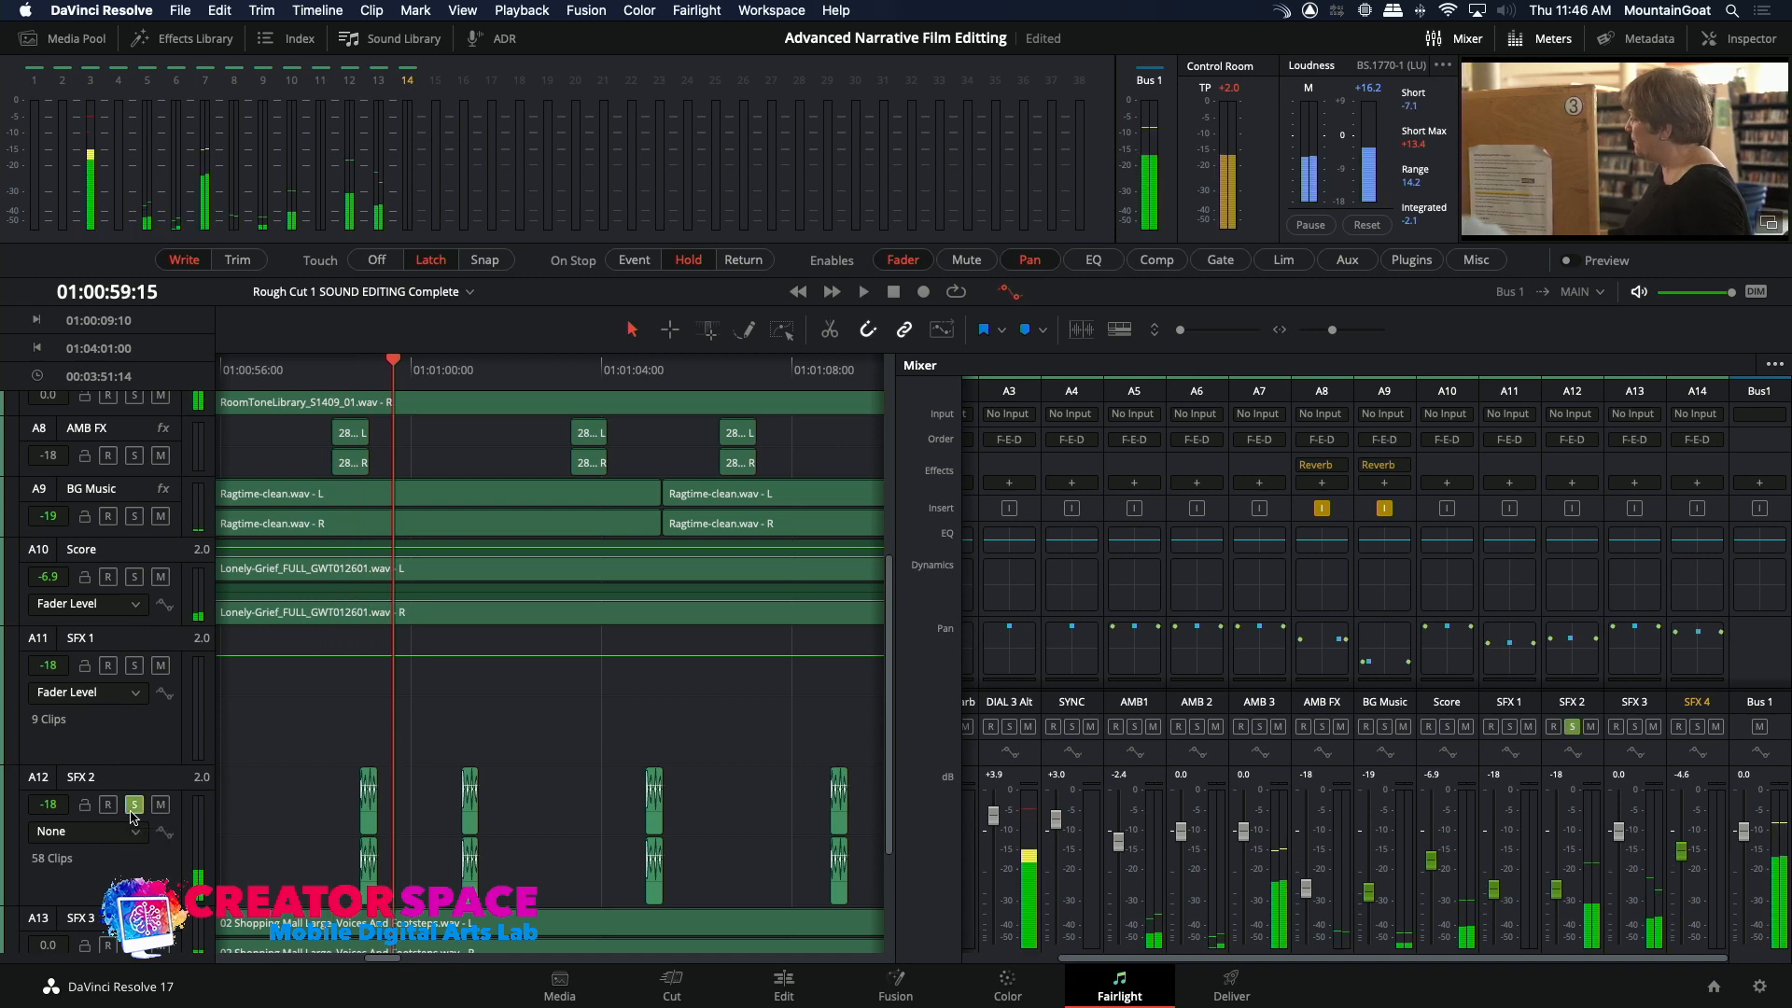
key(space)
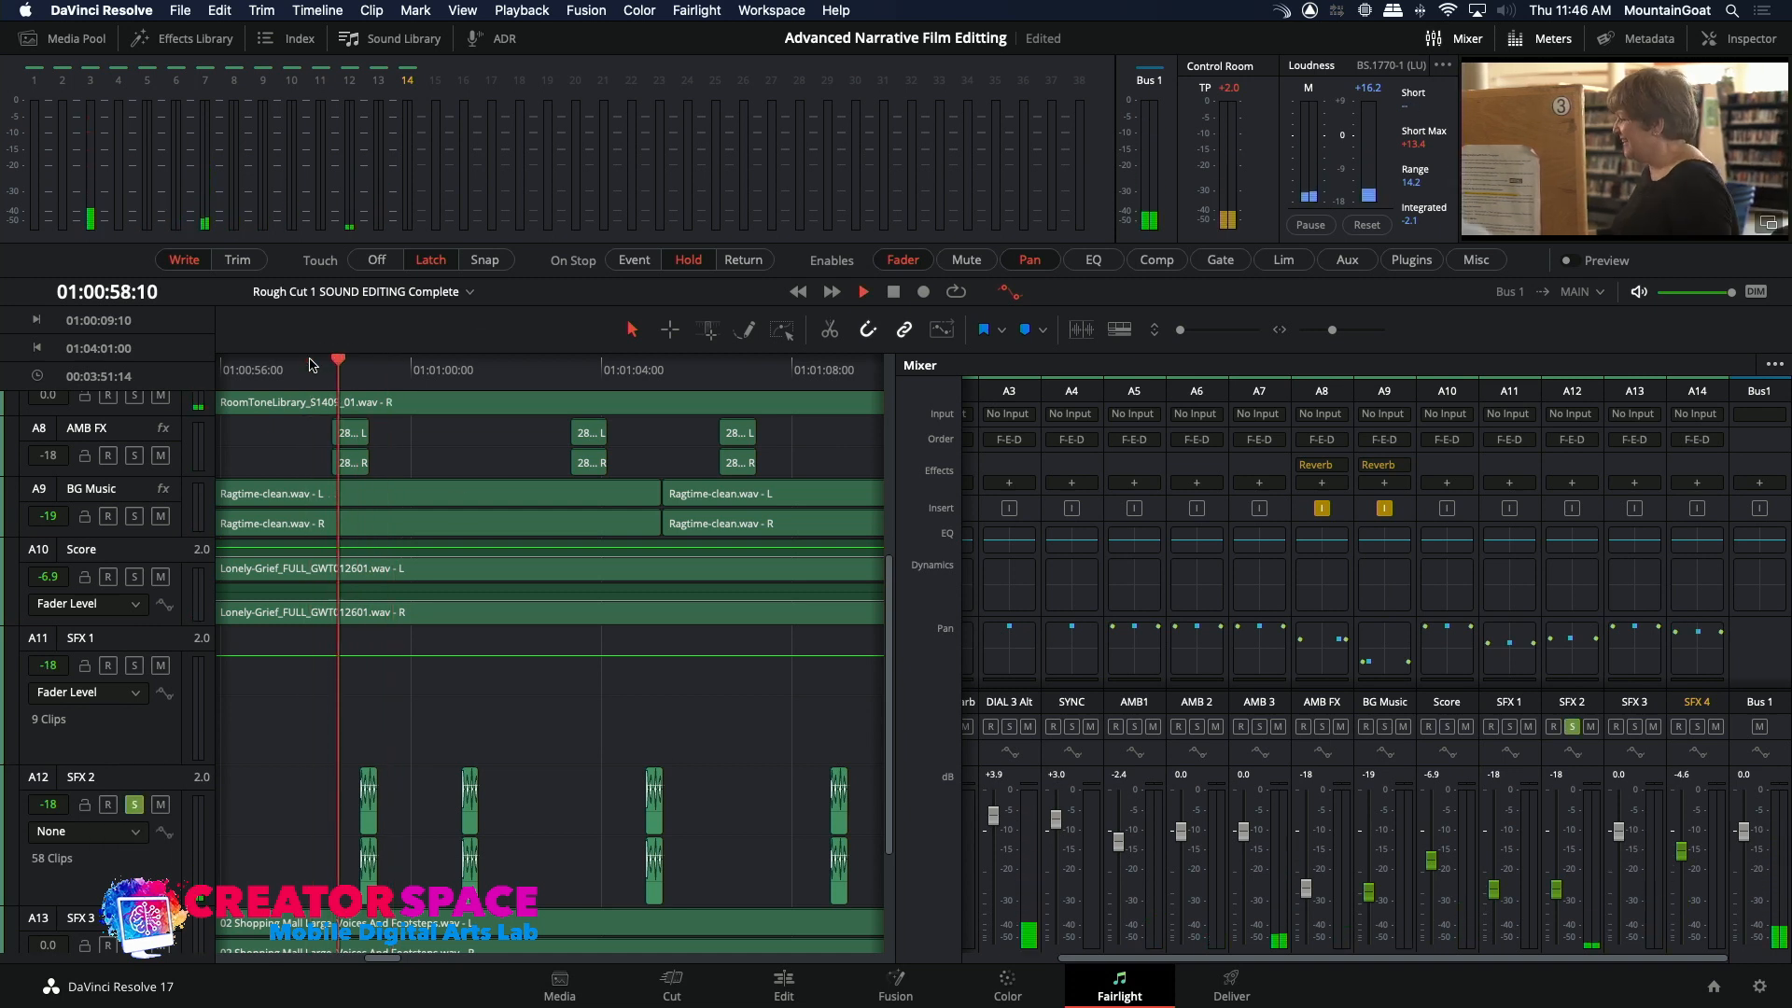
key(space)
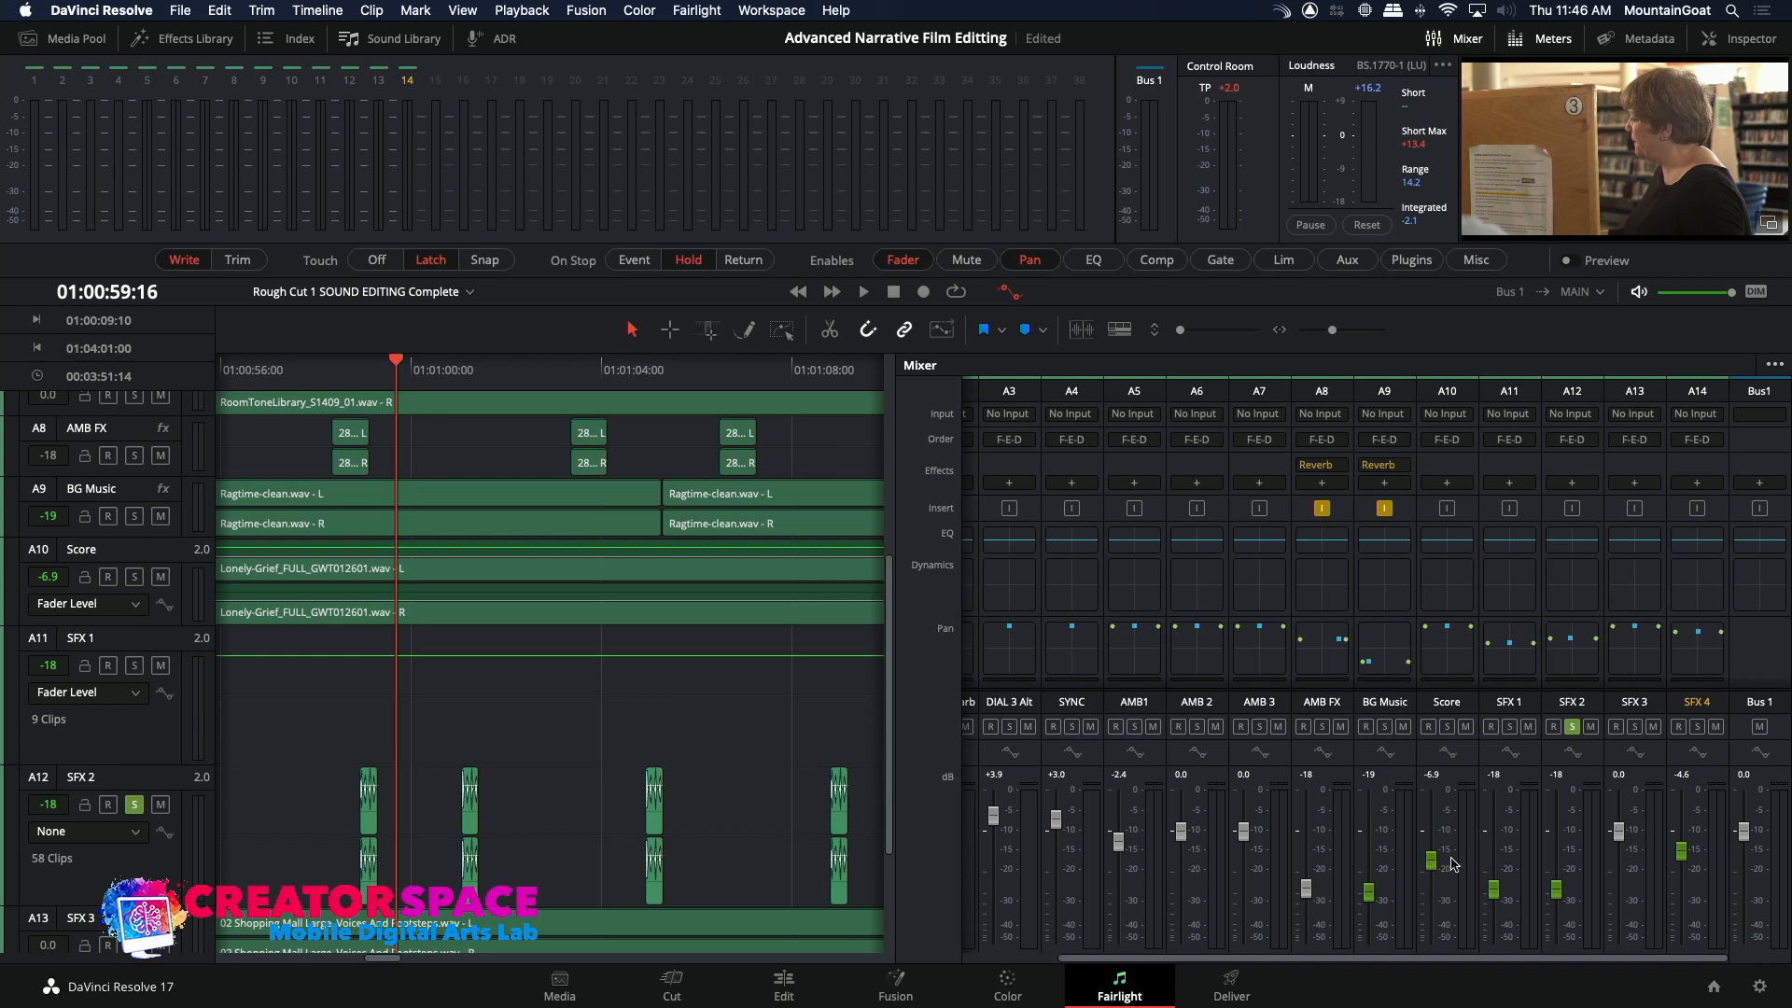
Step: Record the SFX 2 fader in the full mix from about 01:00:57, lowering it to about -28 dB and then raising it to -12 dB
drag(385, 366, 332, 366)
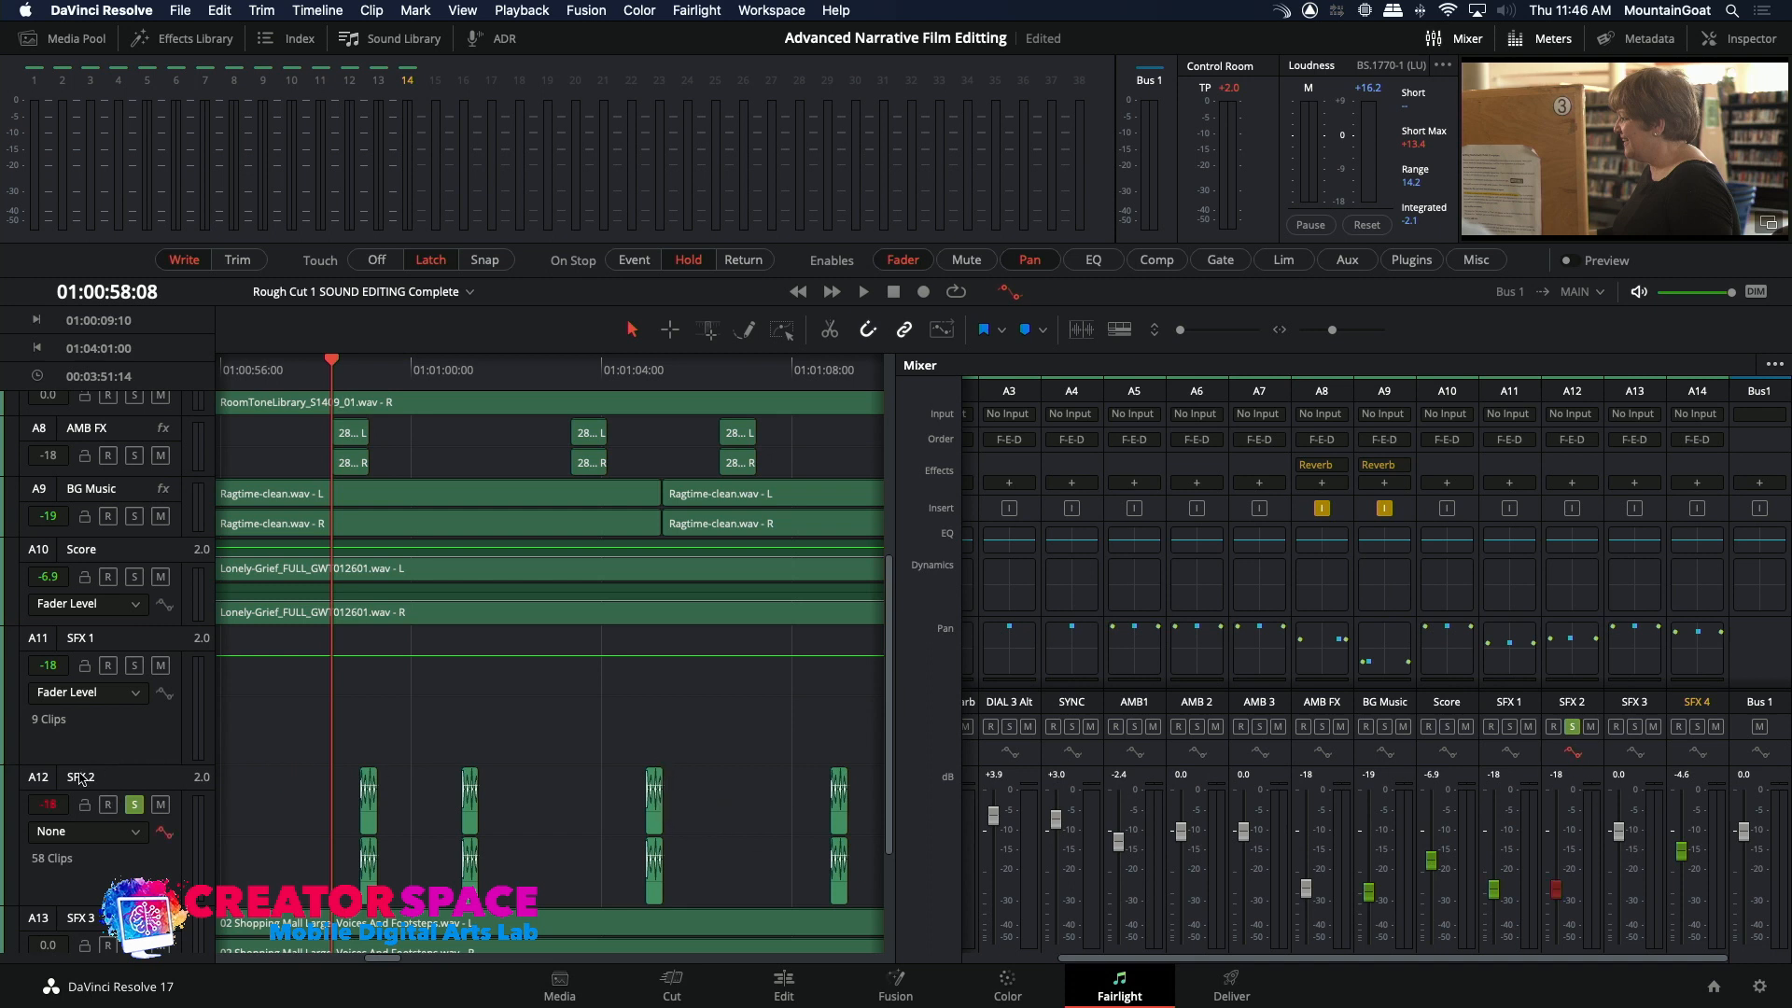
click(268, 369)
key(space)
drag(1557, 889, 1558, 904)
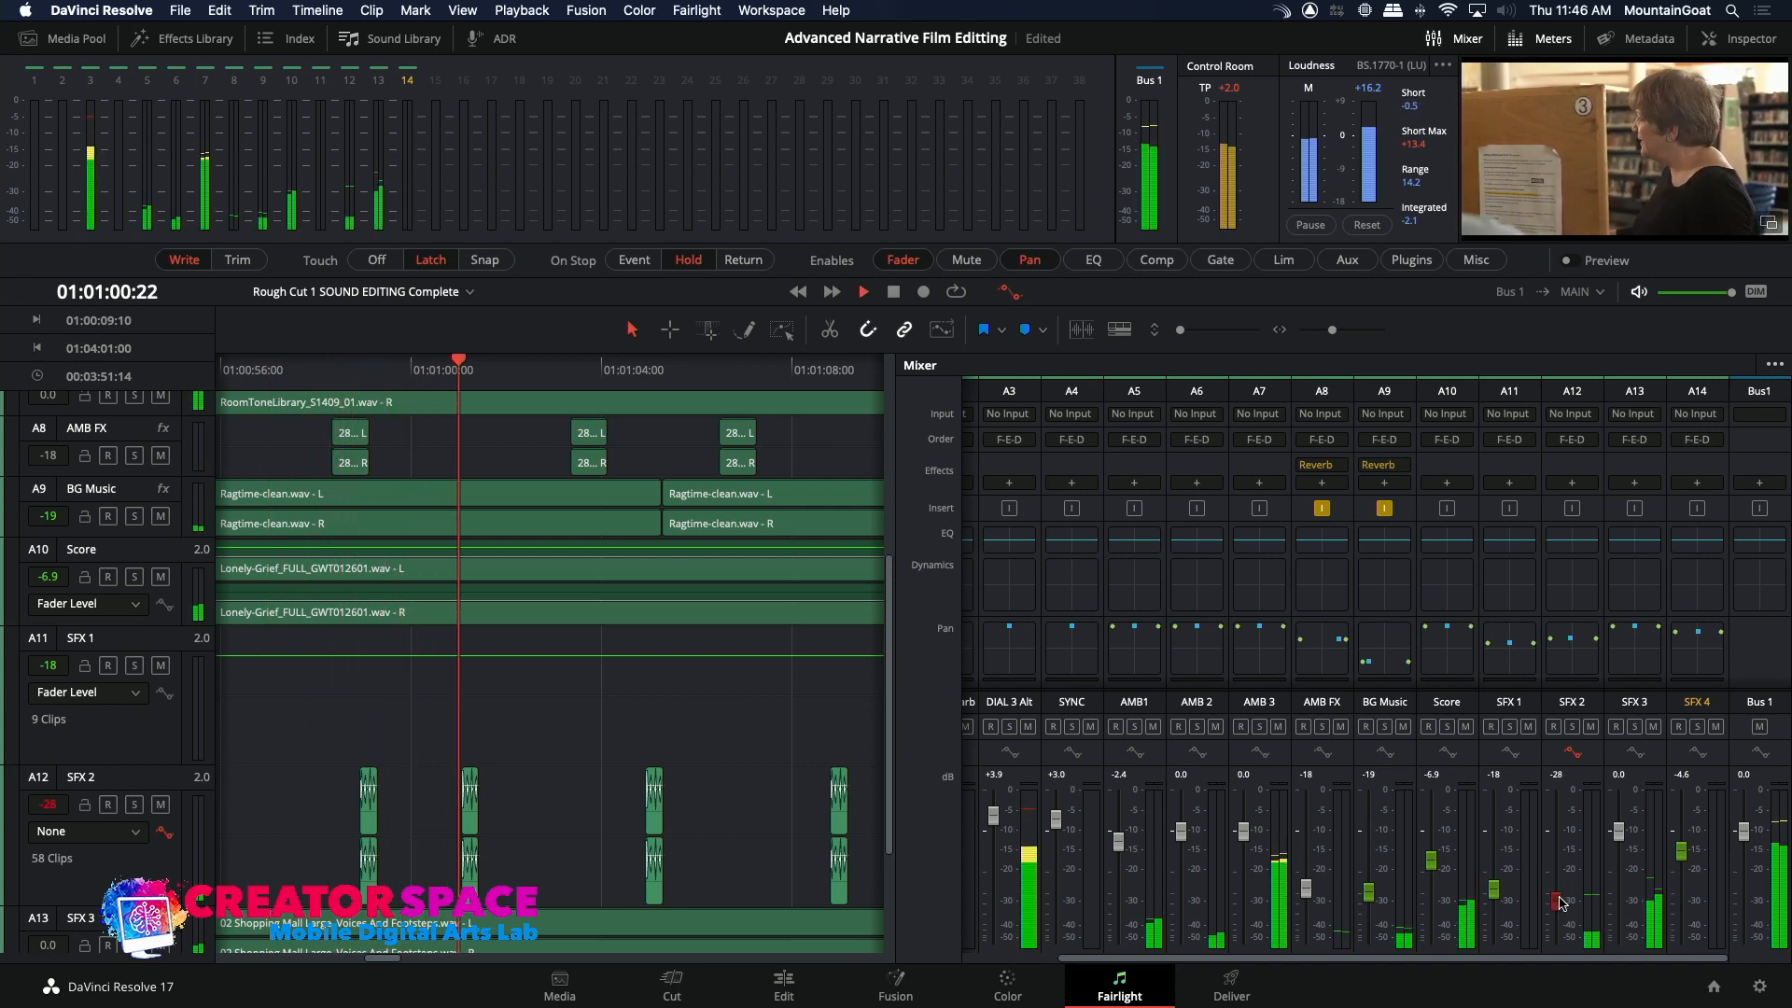
mouse_move(1558, 904)
mouse_down()
mouse_move(1564, 865)
mouse_move(1560, 880)
mouse_up()
Step: Record the SFX 2 fader from 01:01:07:22, lowering it to about -24 dB
click(288, 370)
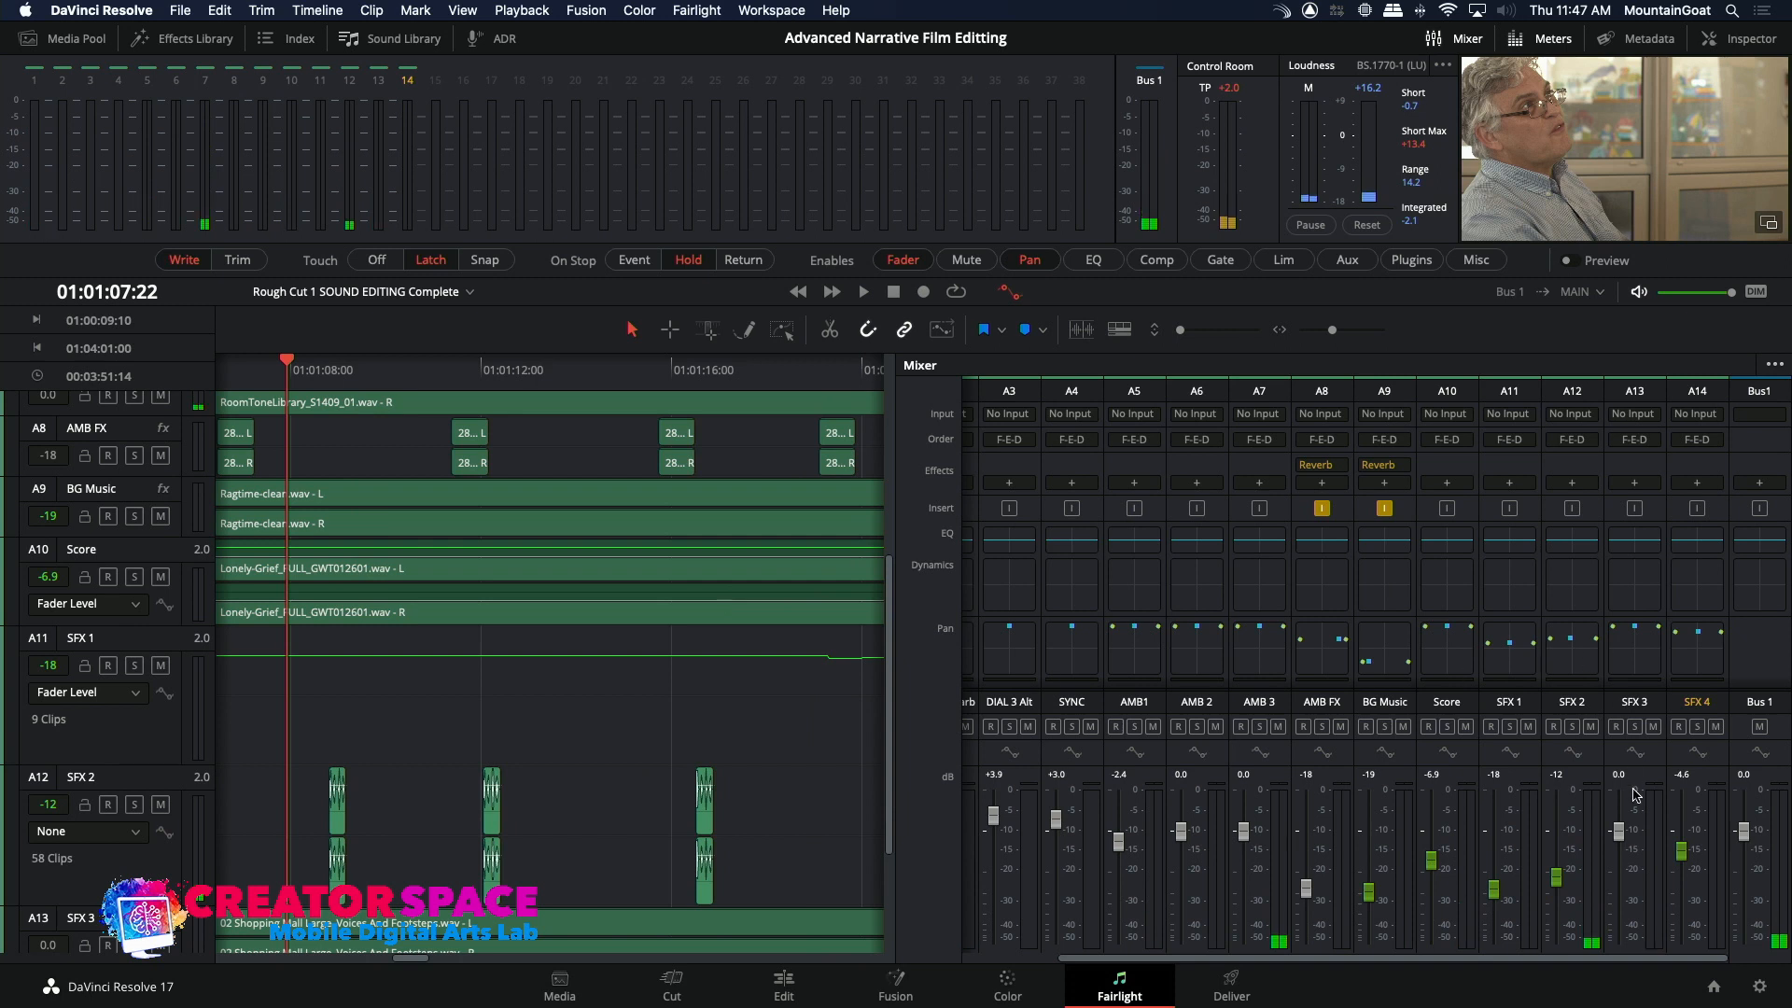
key(space)
drag(1552, 875, 1555, 898)
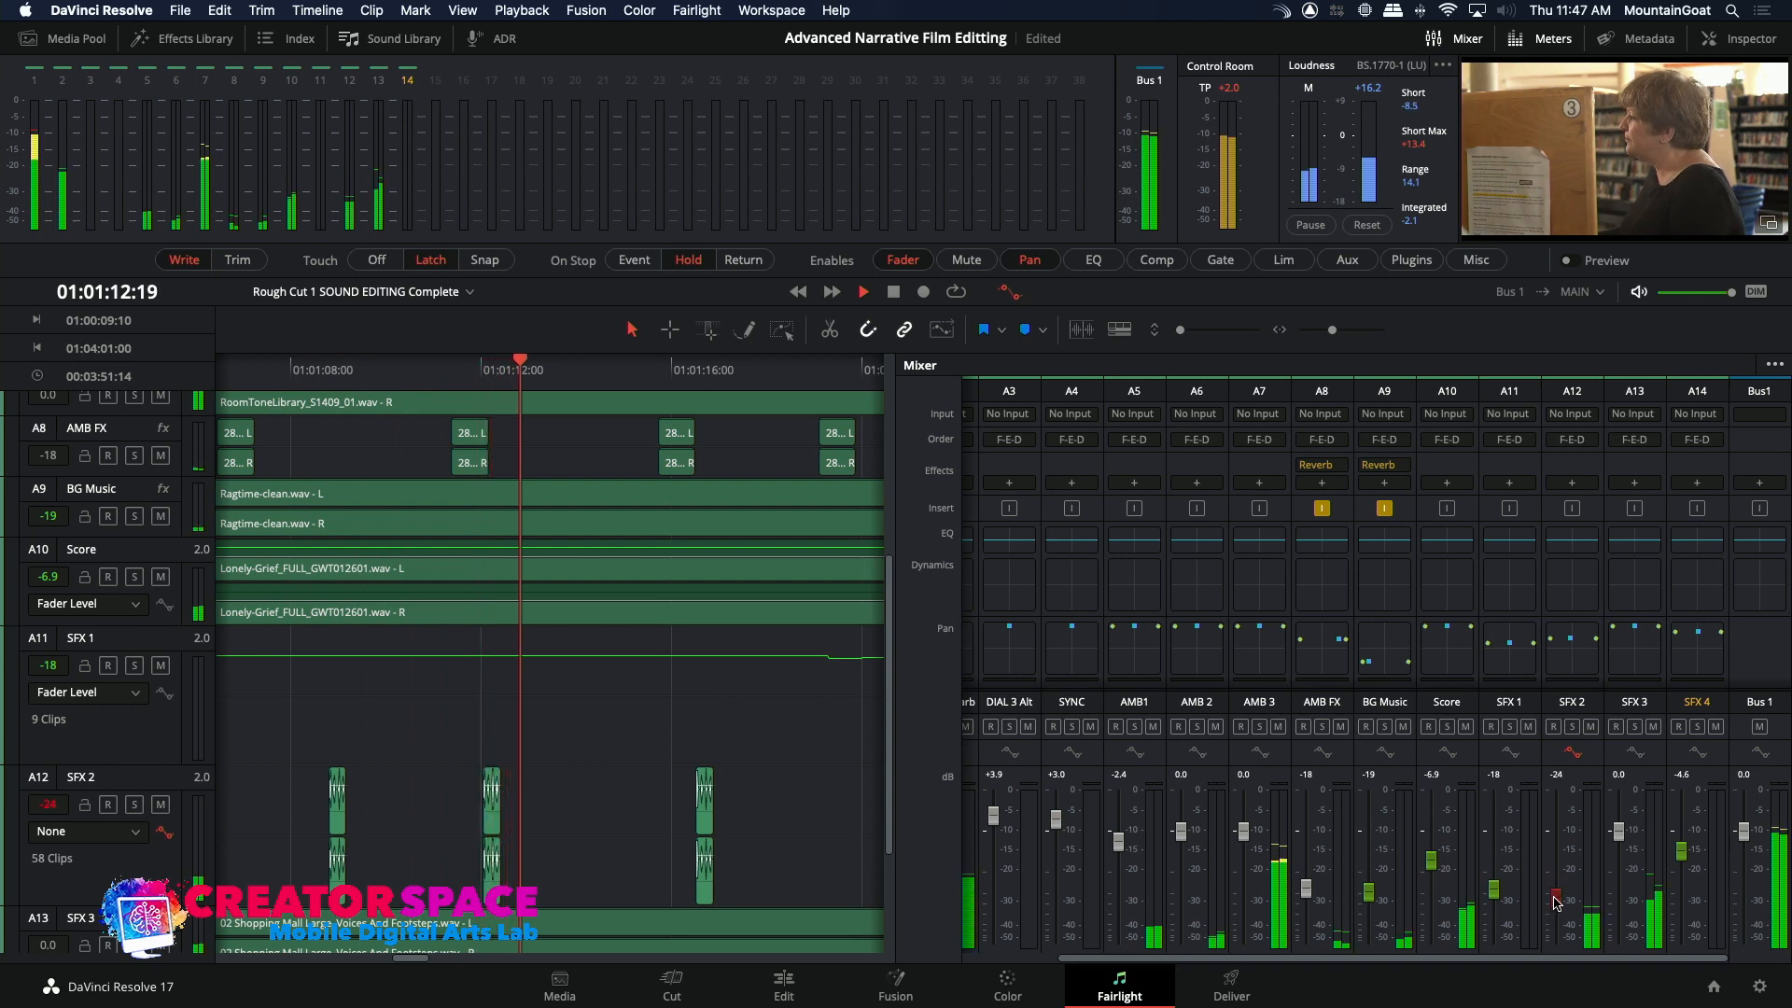
key(space)
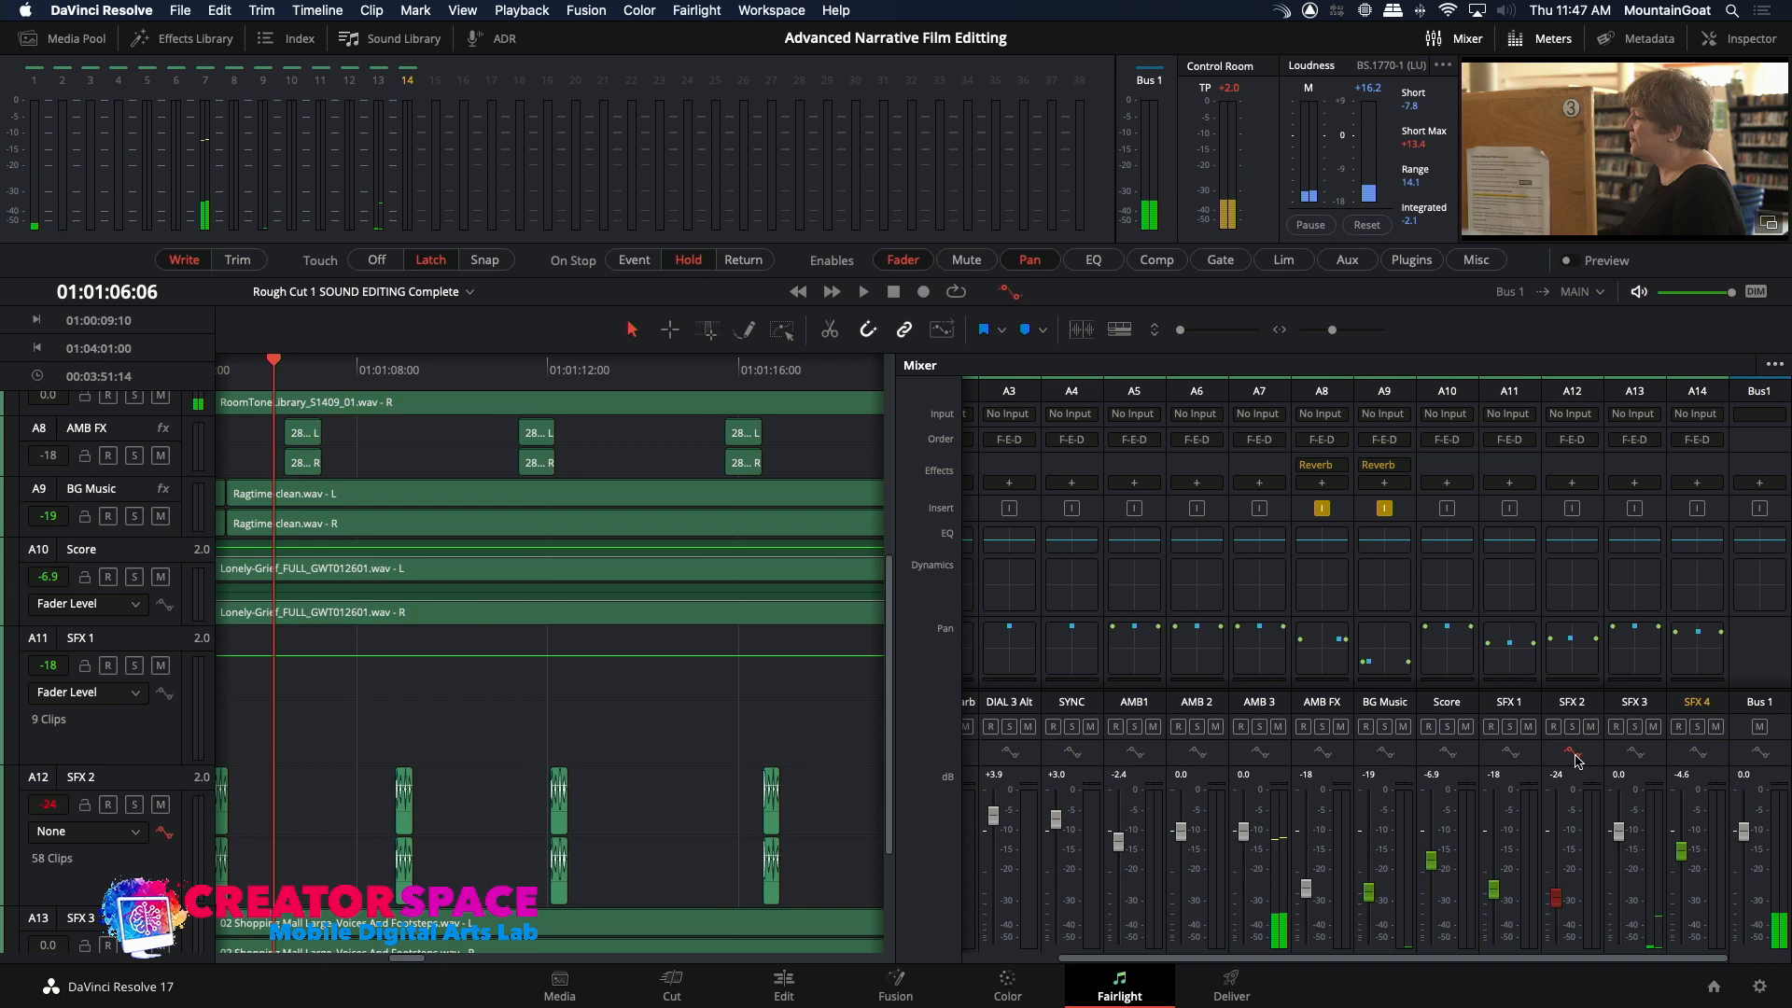
Step: Re-record the SFX 2 fader from 01:01:06:06, lowering it to about -29 dB by 01:01:13:22
key(space)
drag(1551, 893, 1561, 904)
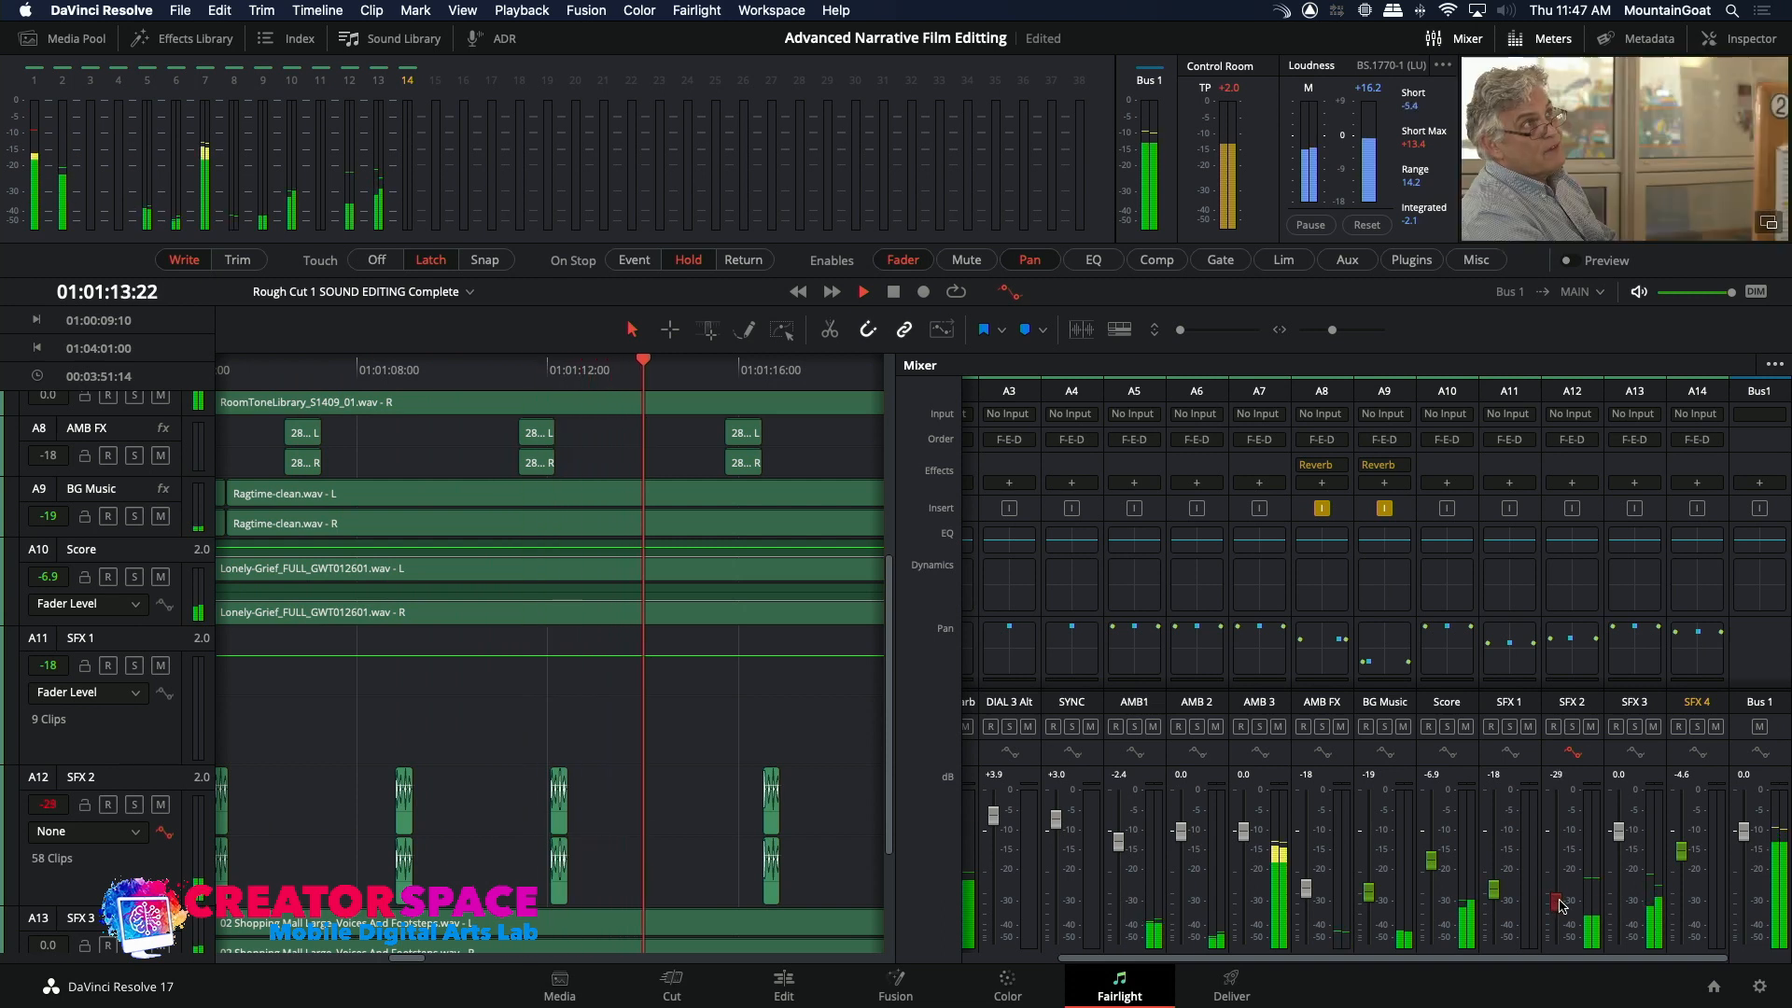
drag(1560, 905, 1563, 907)
key(space)
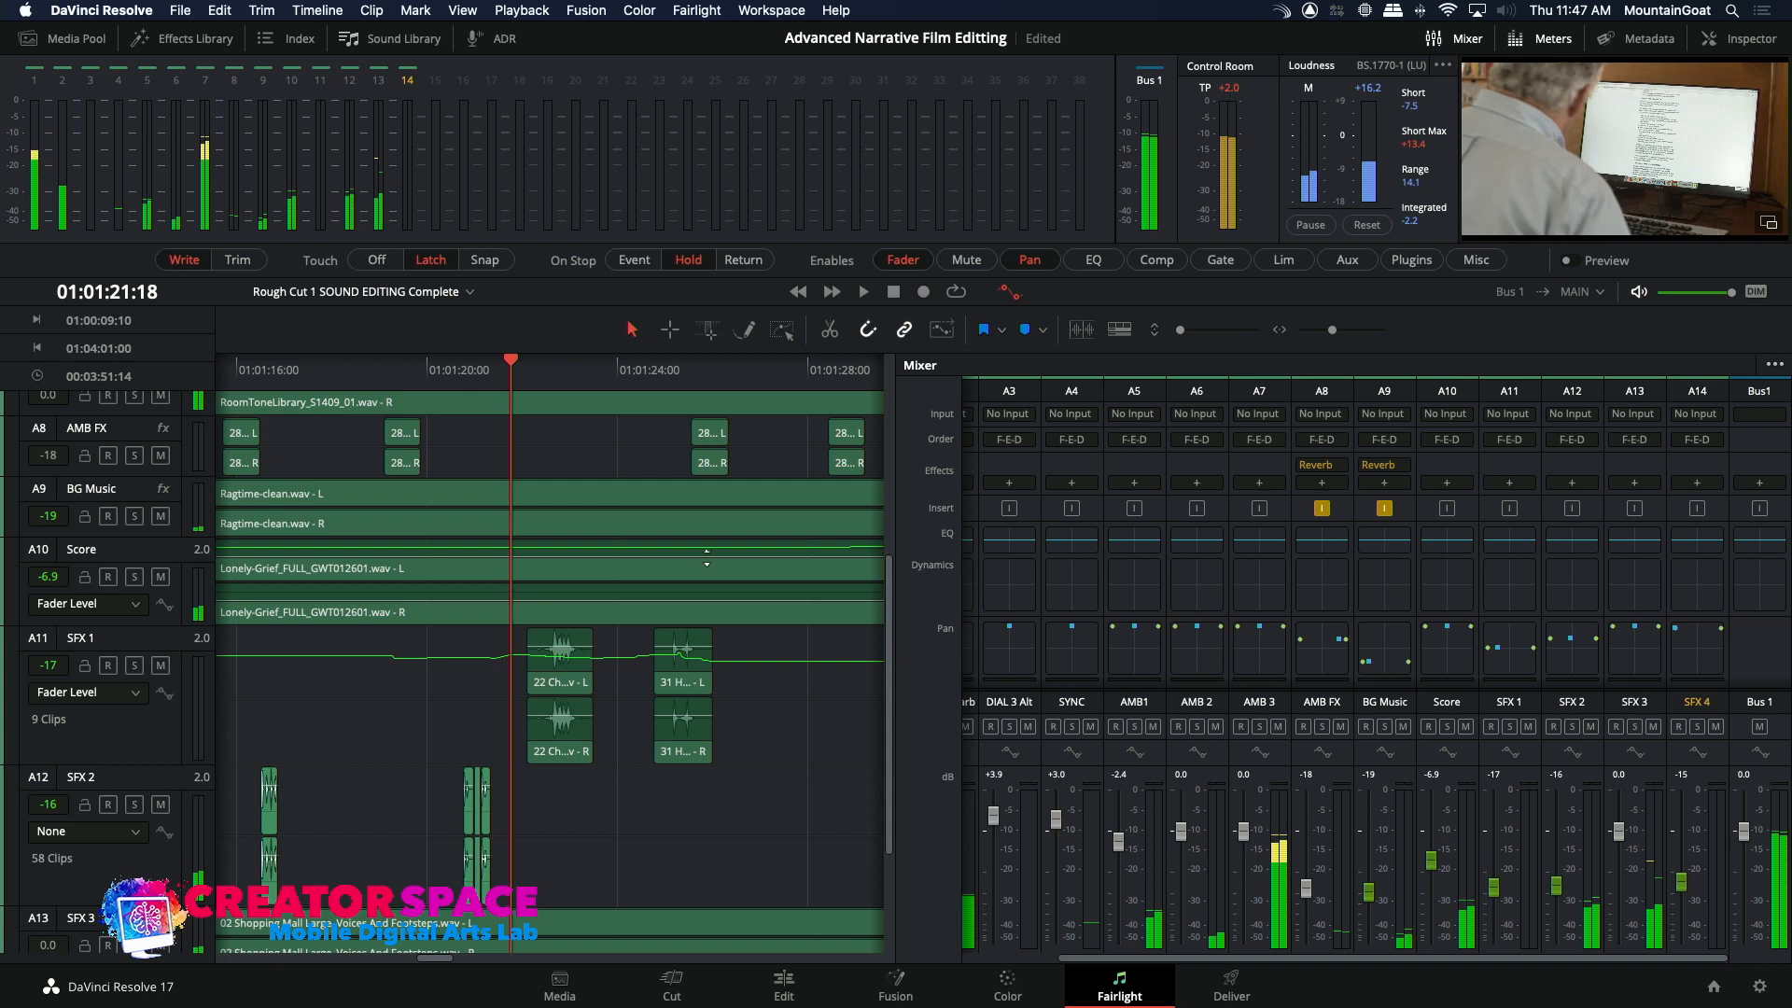
Step: Record the SFX 2 fader from 01:01:19:21, raising it to about -11 dB
click(427, 370)
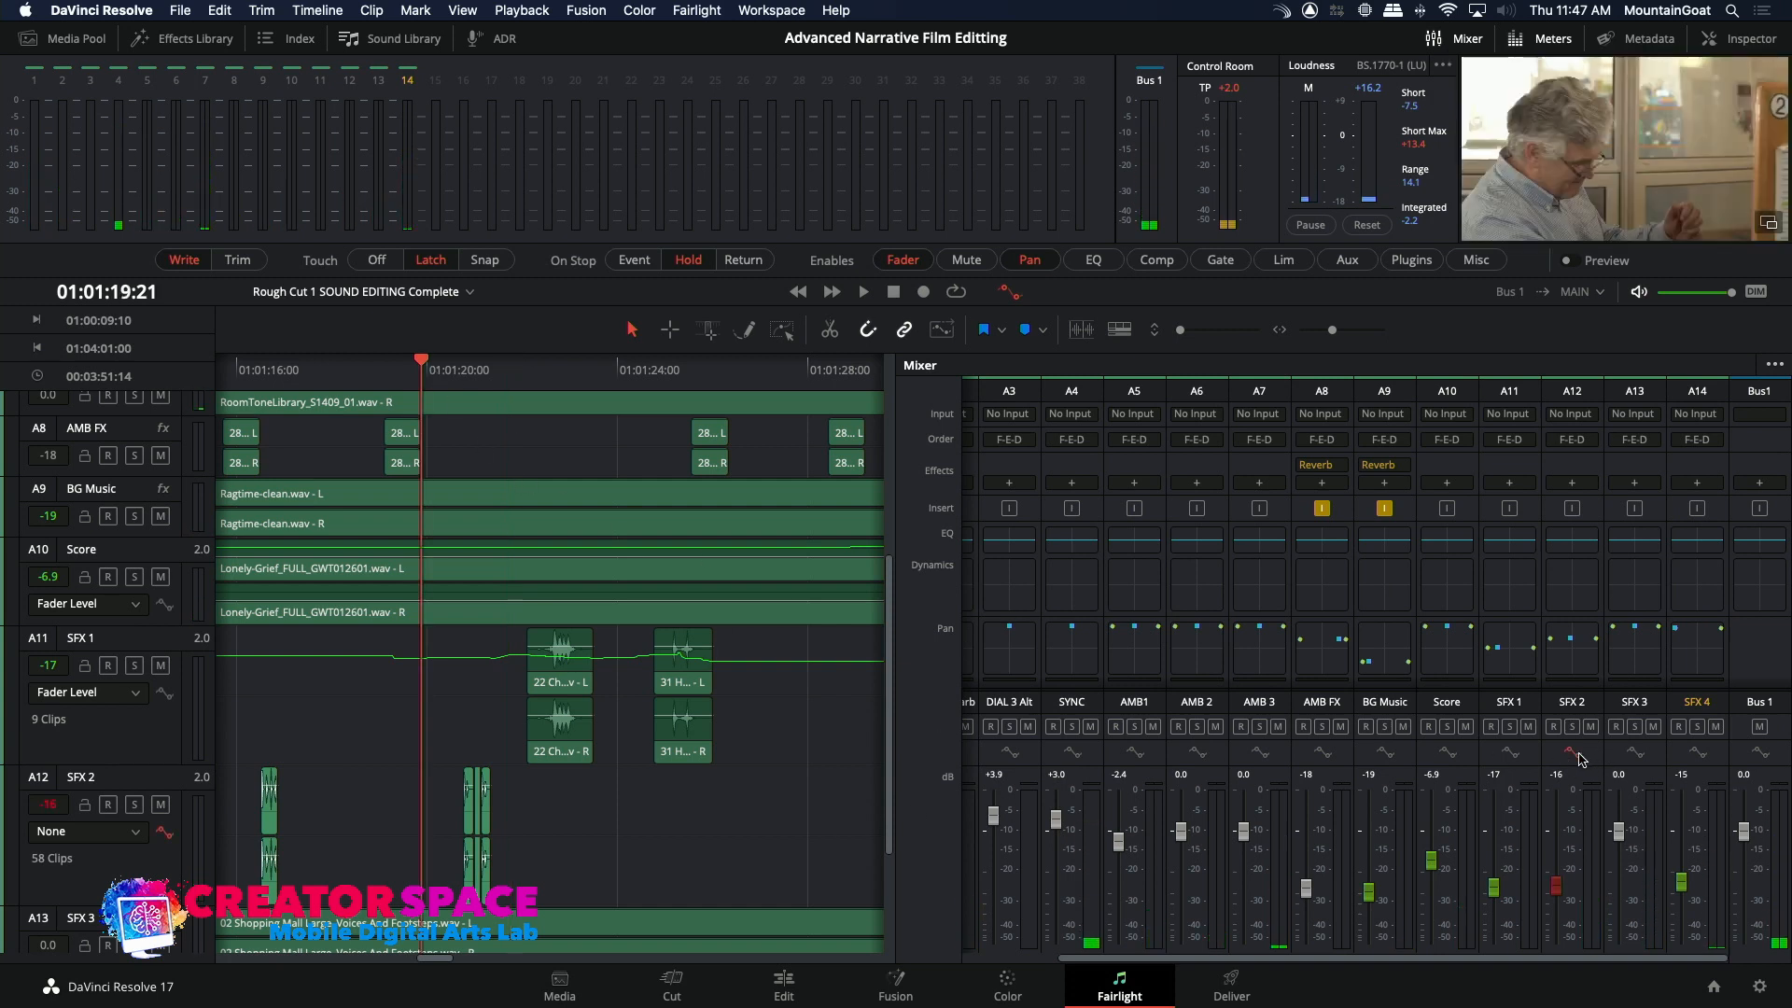
drag(1553, 888, 1553, 877)
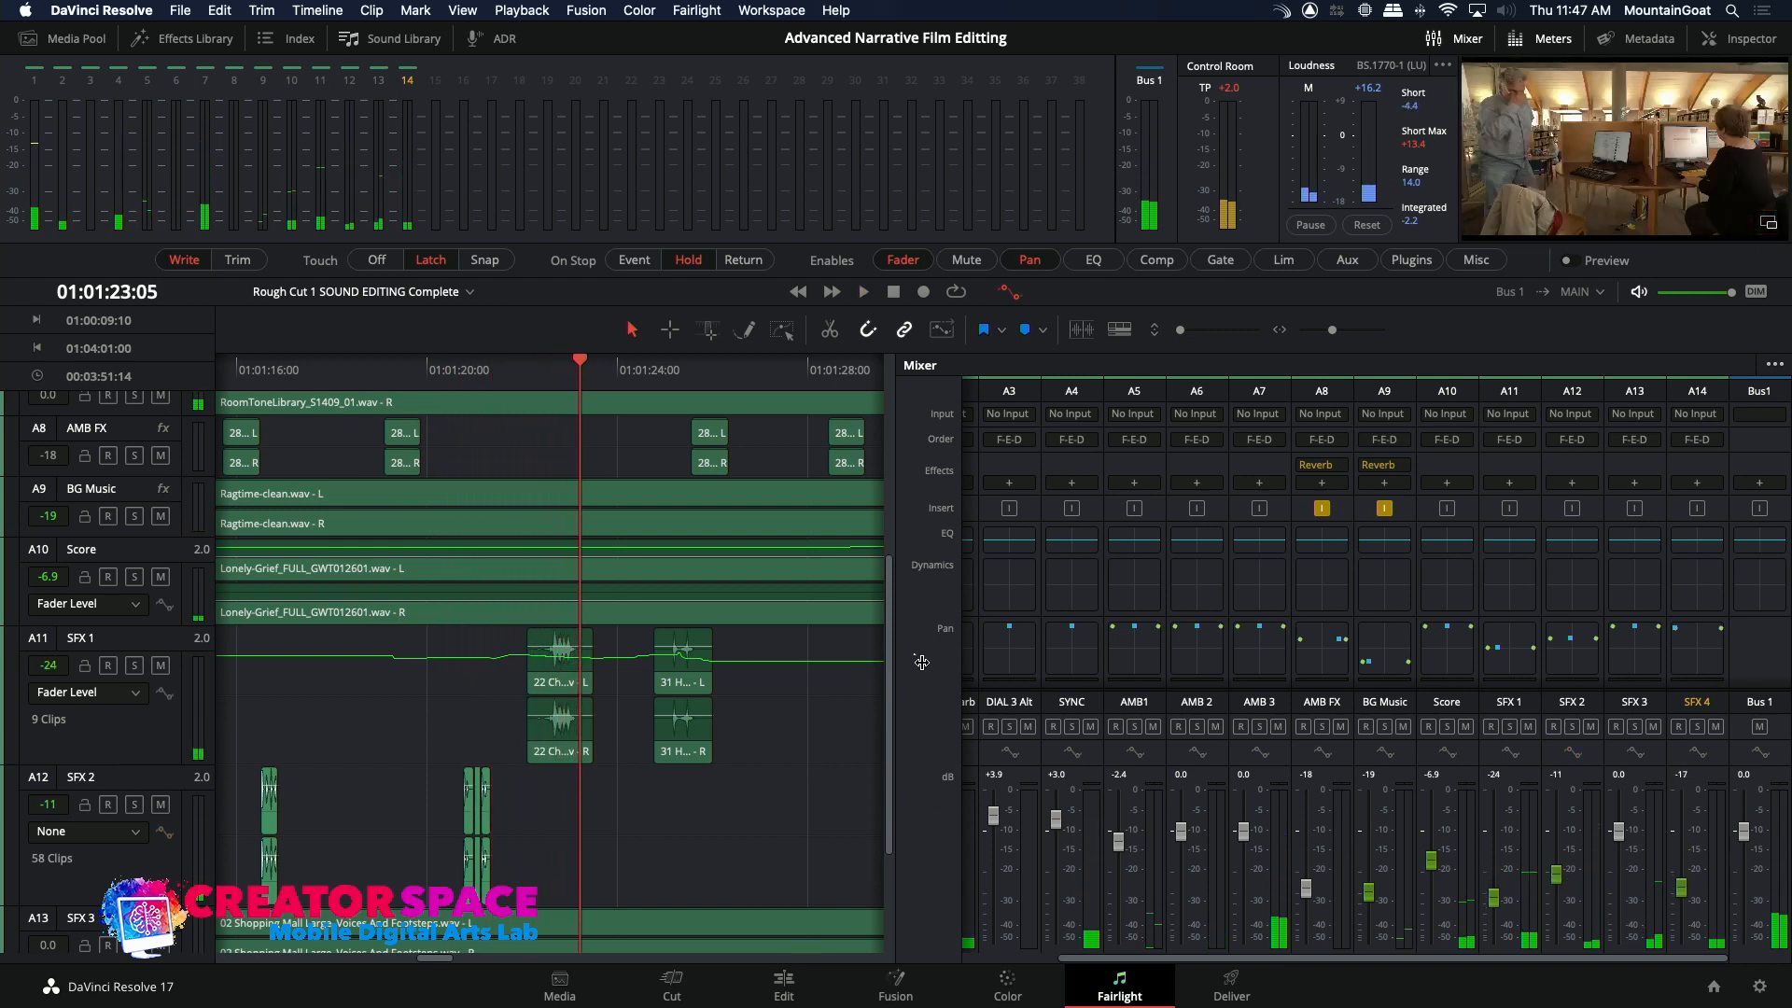
Step: Trim the end of the 02 Shopping Mall Large_Voices And Footsteps.wav clip on SFX 3 back to where the last SFX 2 clip ends
drag(1330, 330, 1320, 330)
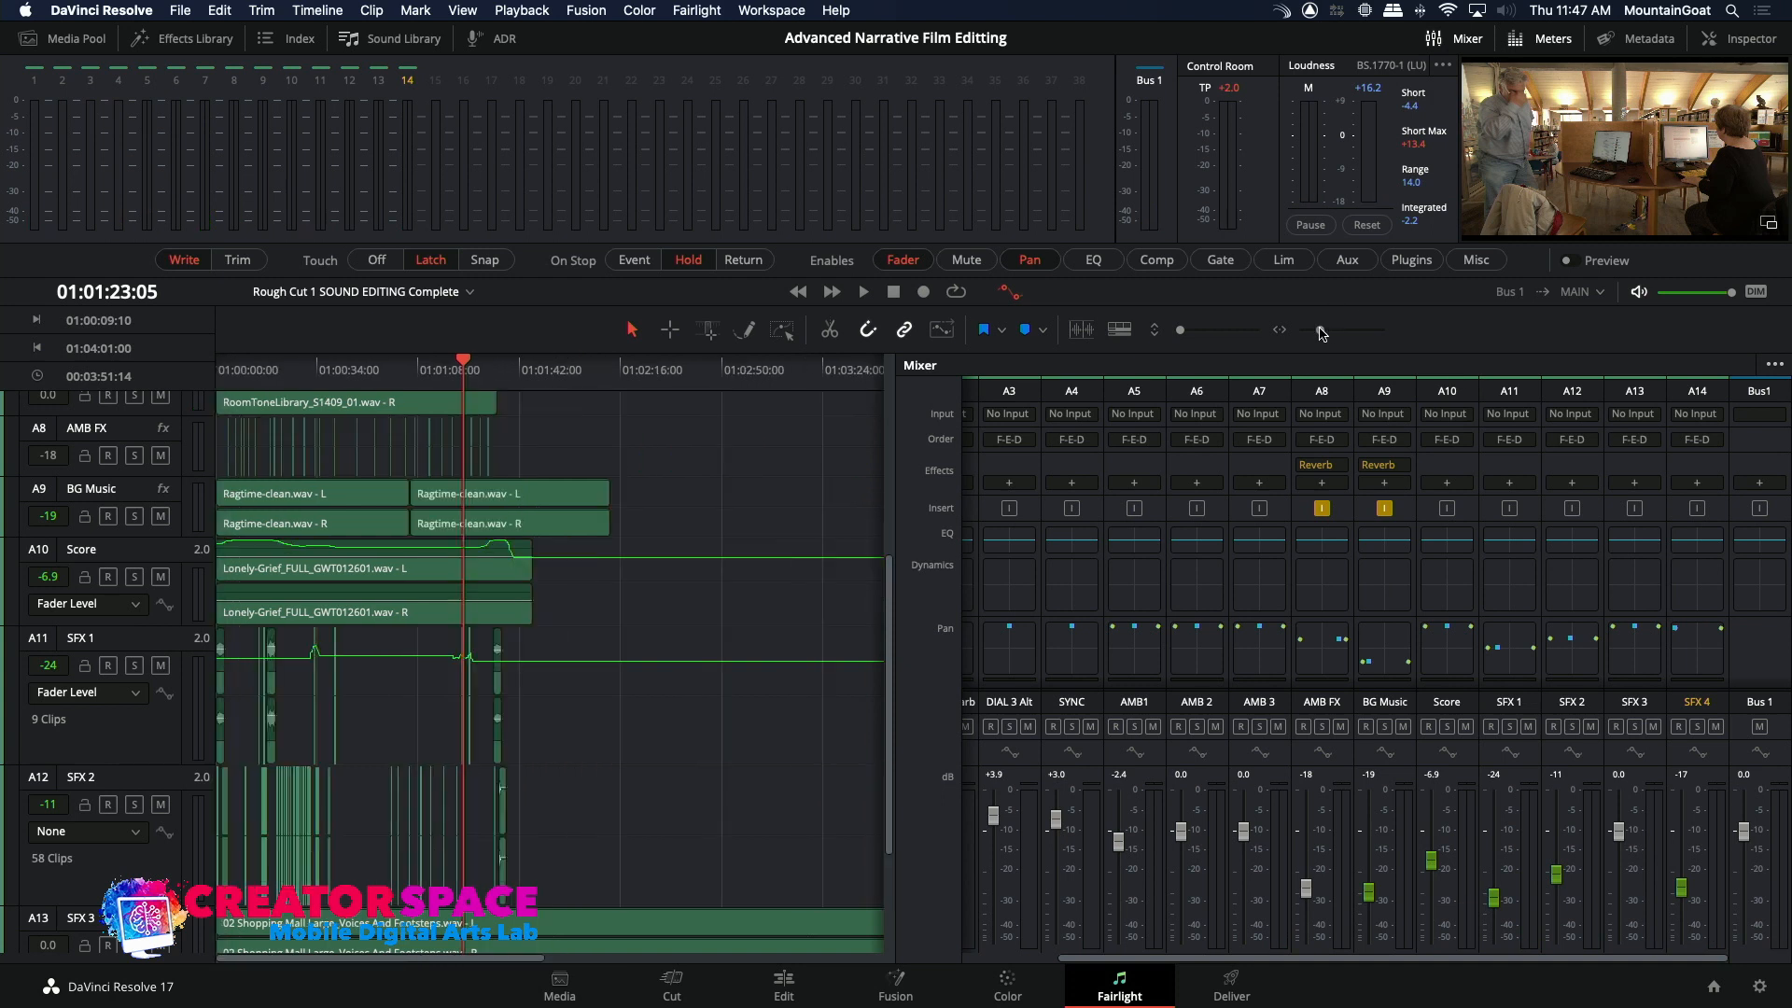
drag(885, 762, 886, 830)
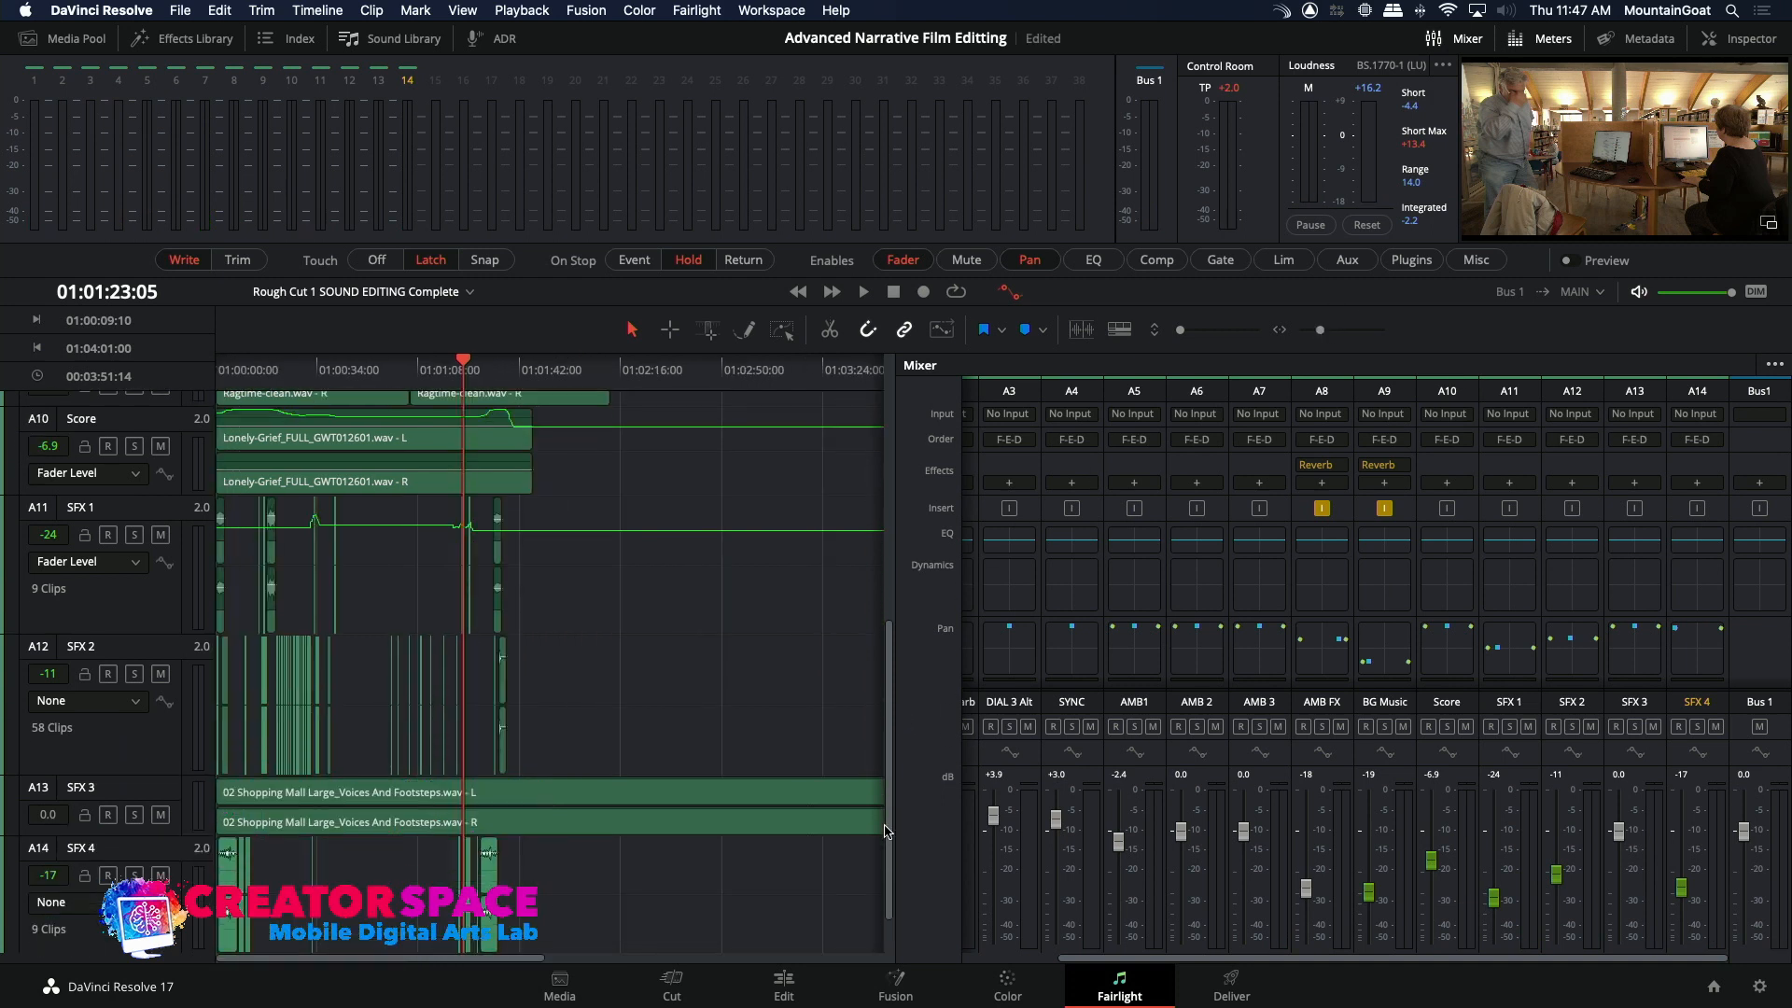
drag(529, 963, 602, 981)
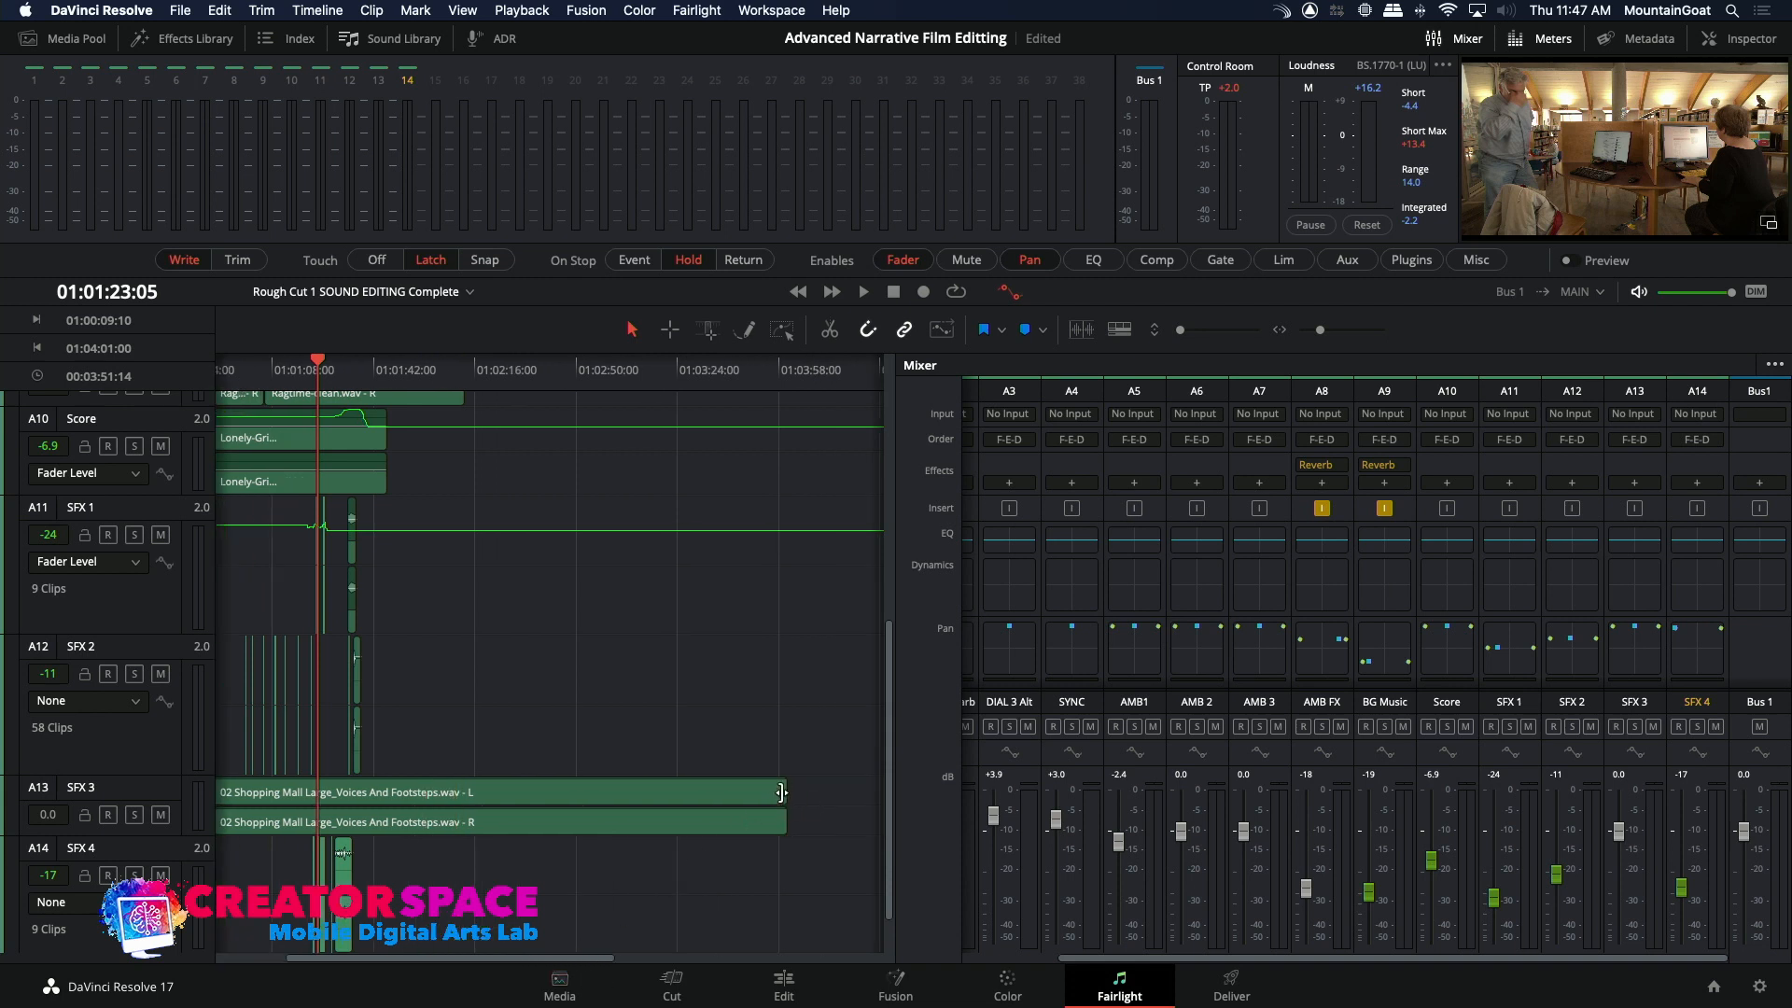
drag(781, 794, 361, 795)
drag(574, 967, 418, 964)
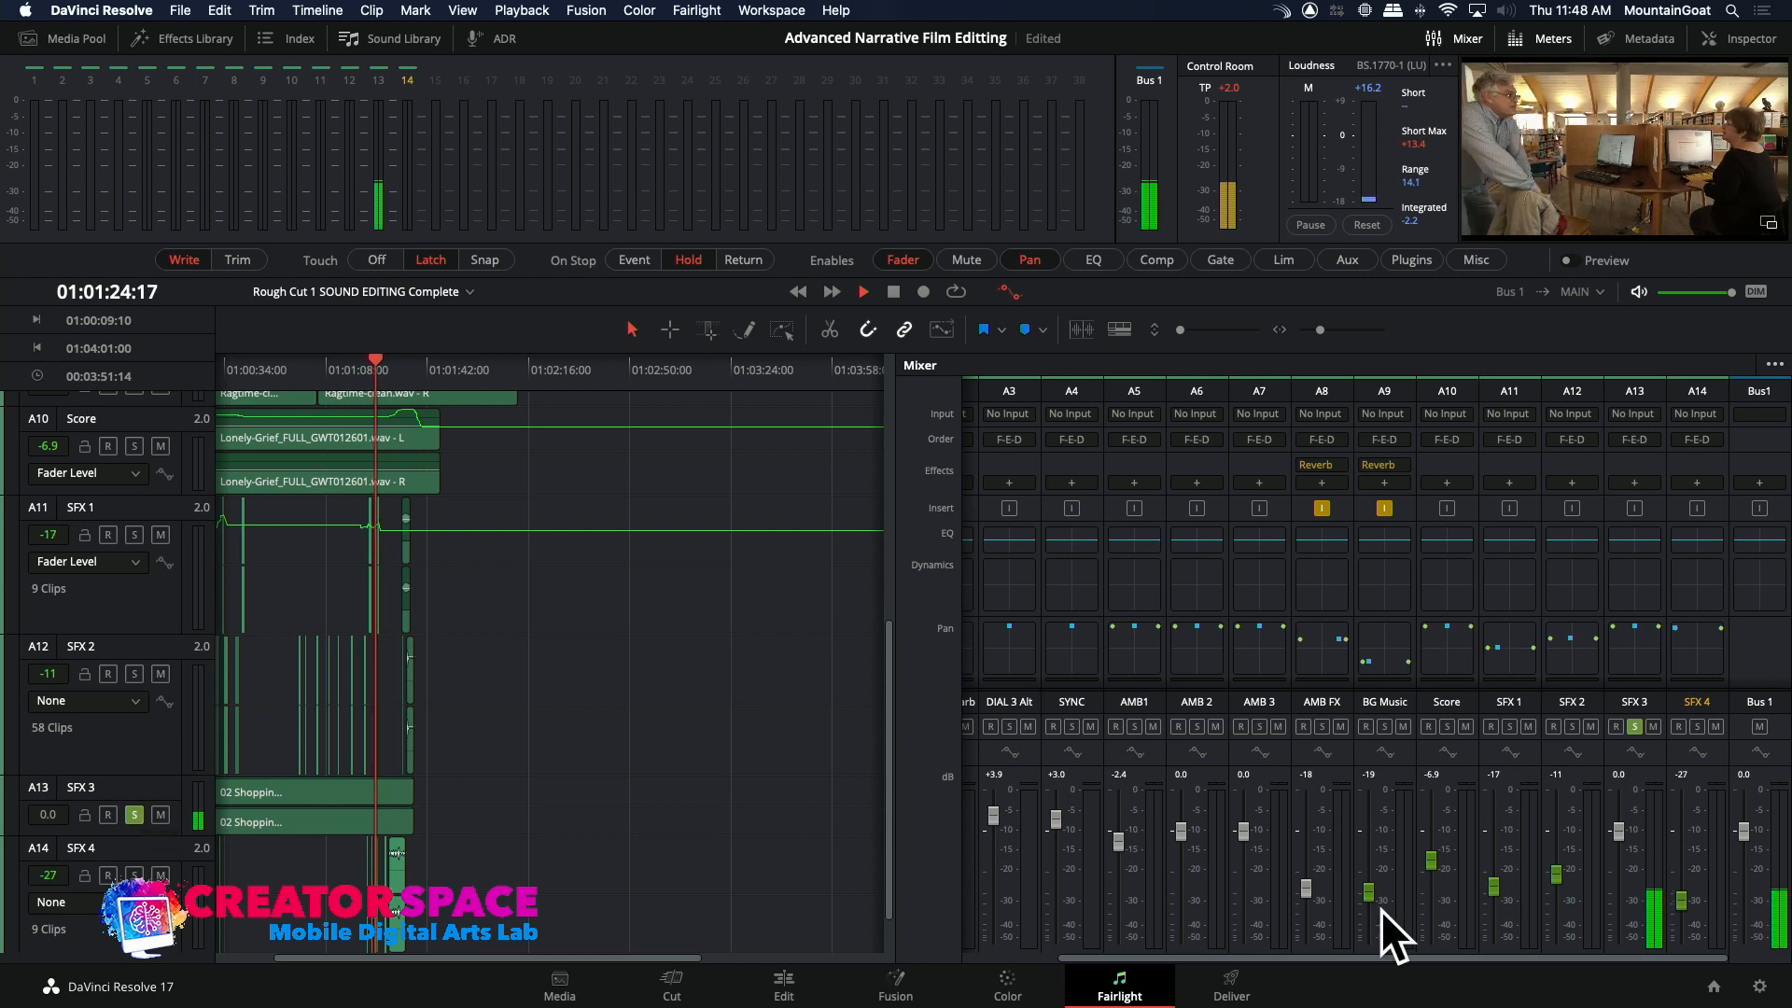
Step: Play SFX 3 soloed from about 01:01:24 and record its fader, lowering it to -2.8 dB
key(space)
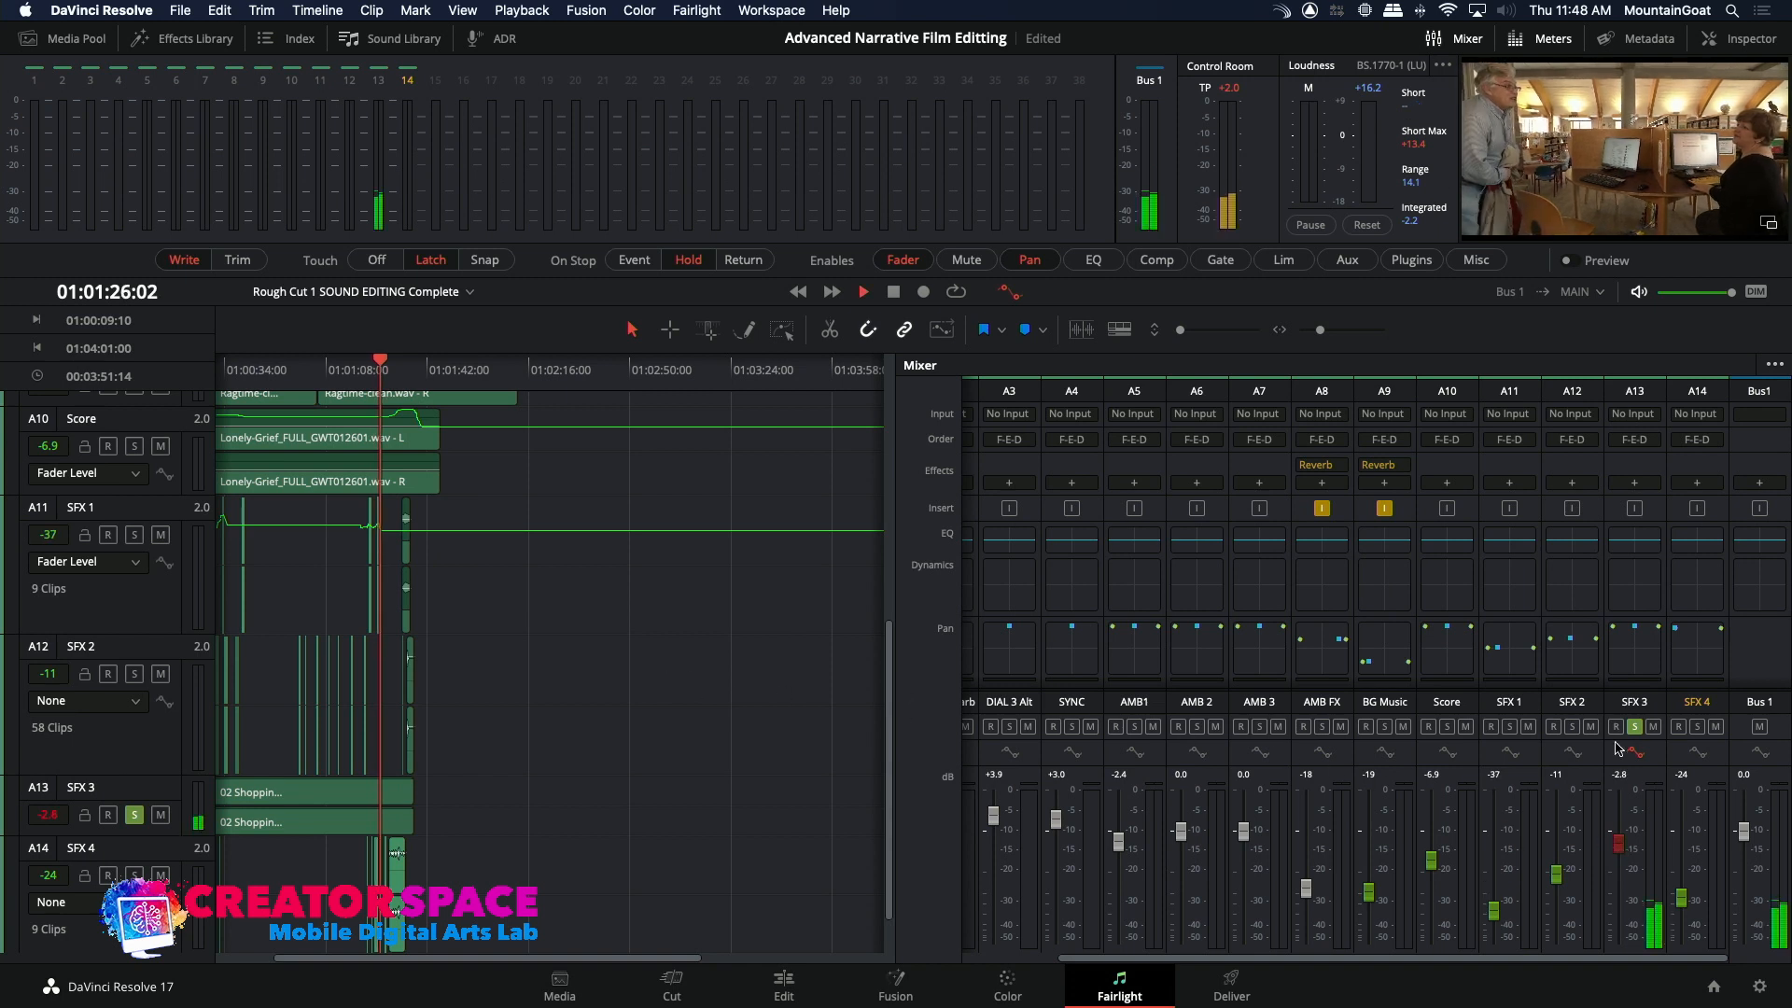
key(space)
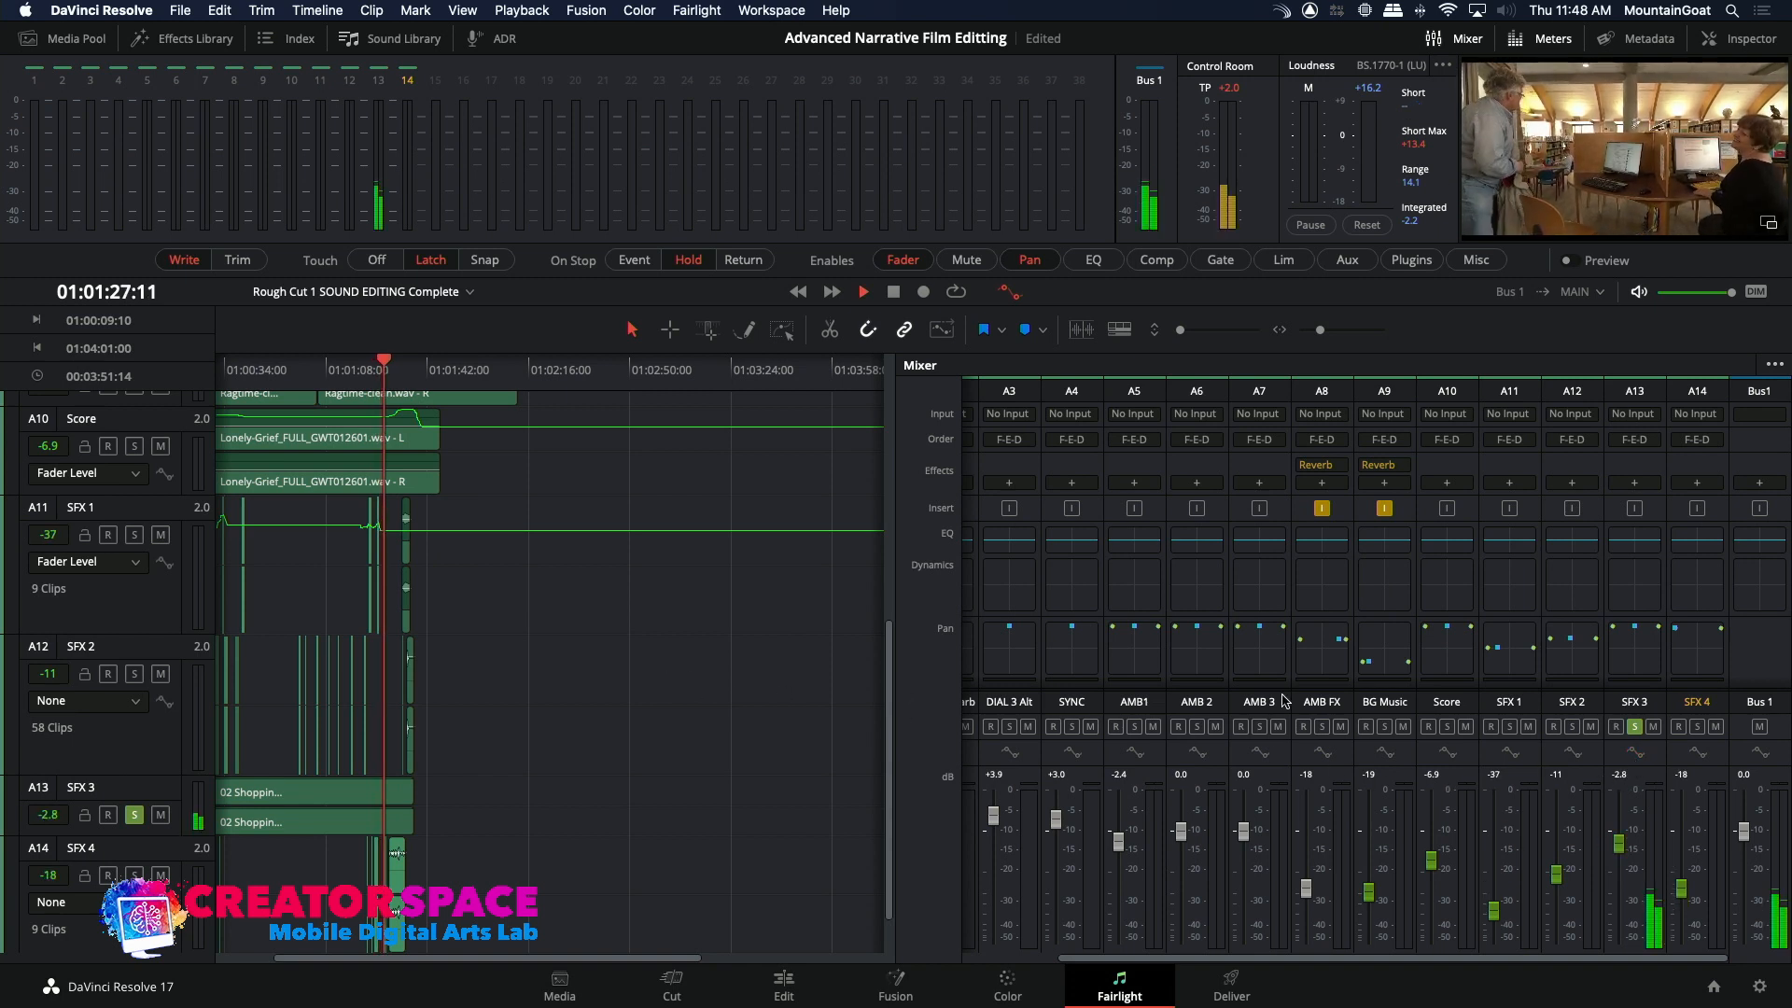
Step: Unsolo SFX 3 and play the full mix over the last seconds of the scene
key(space)
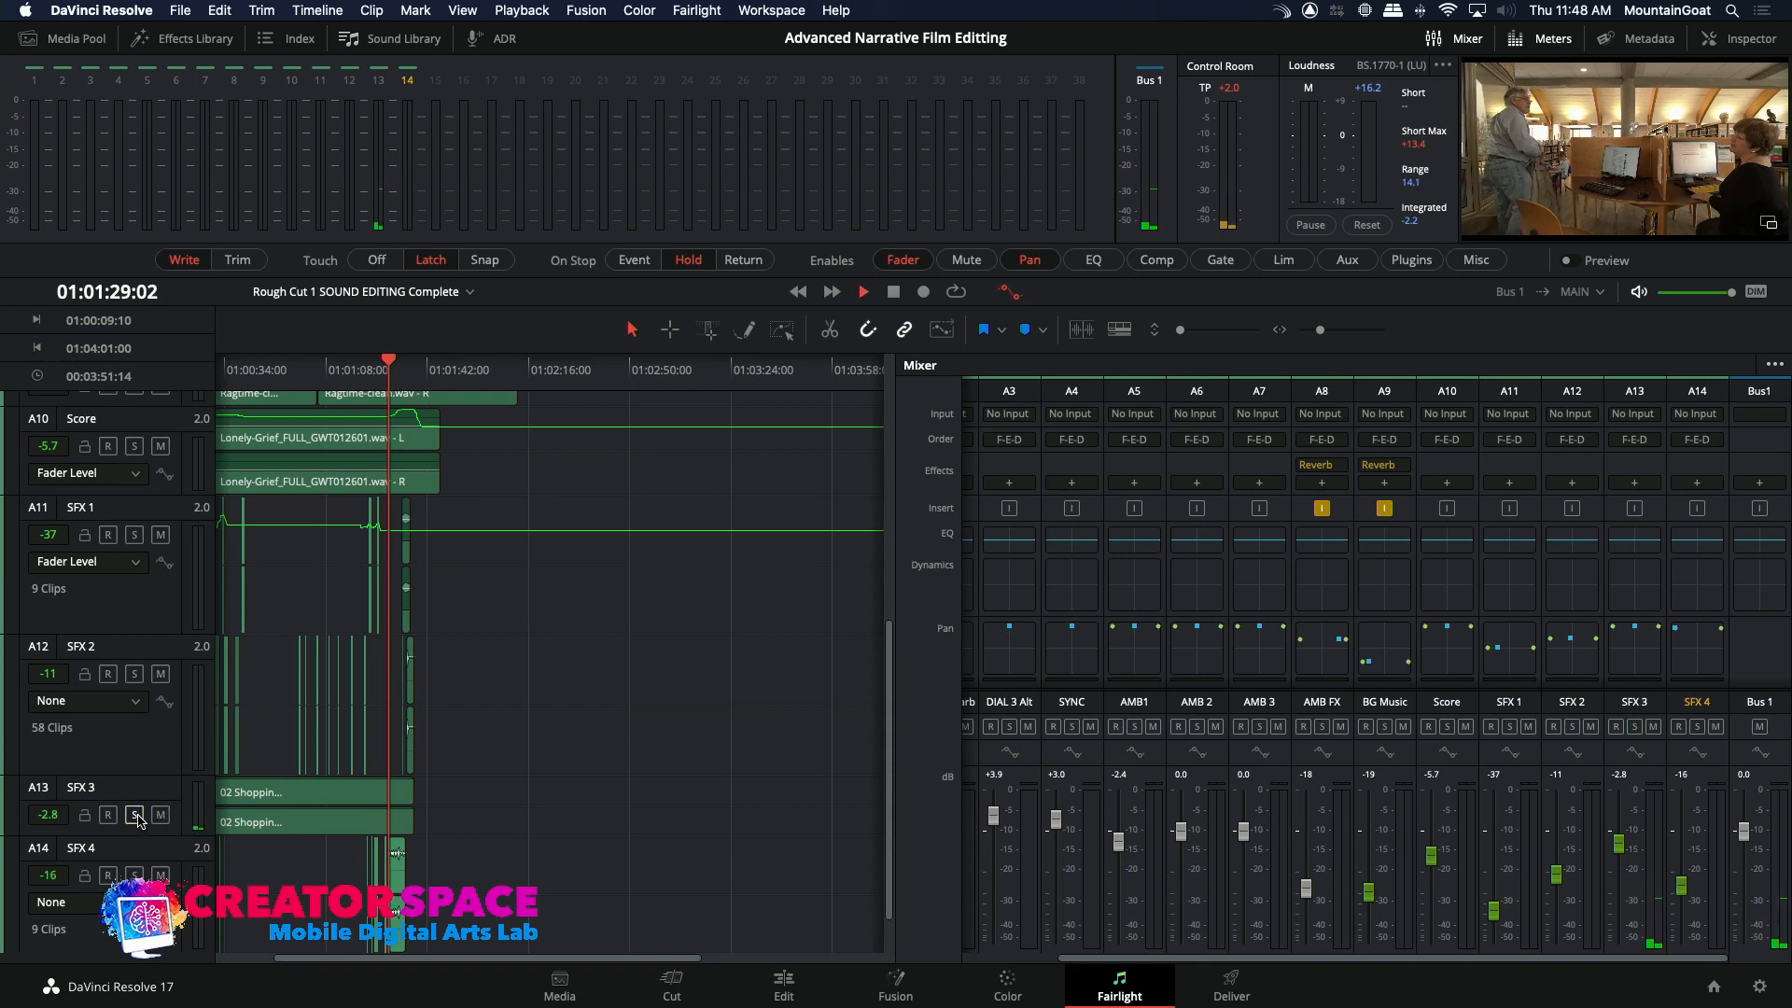
key(space)
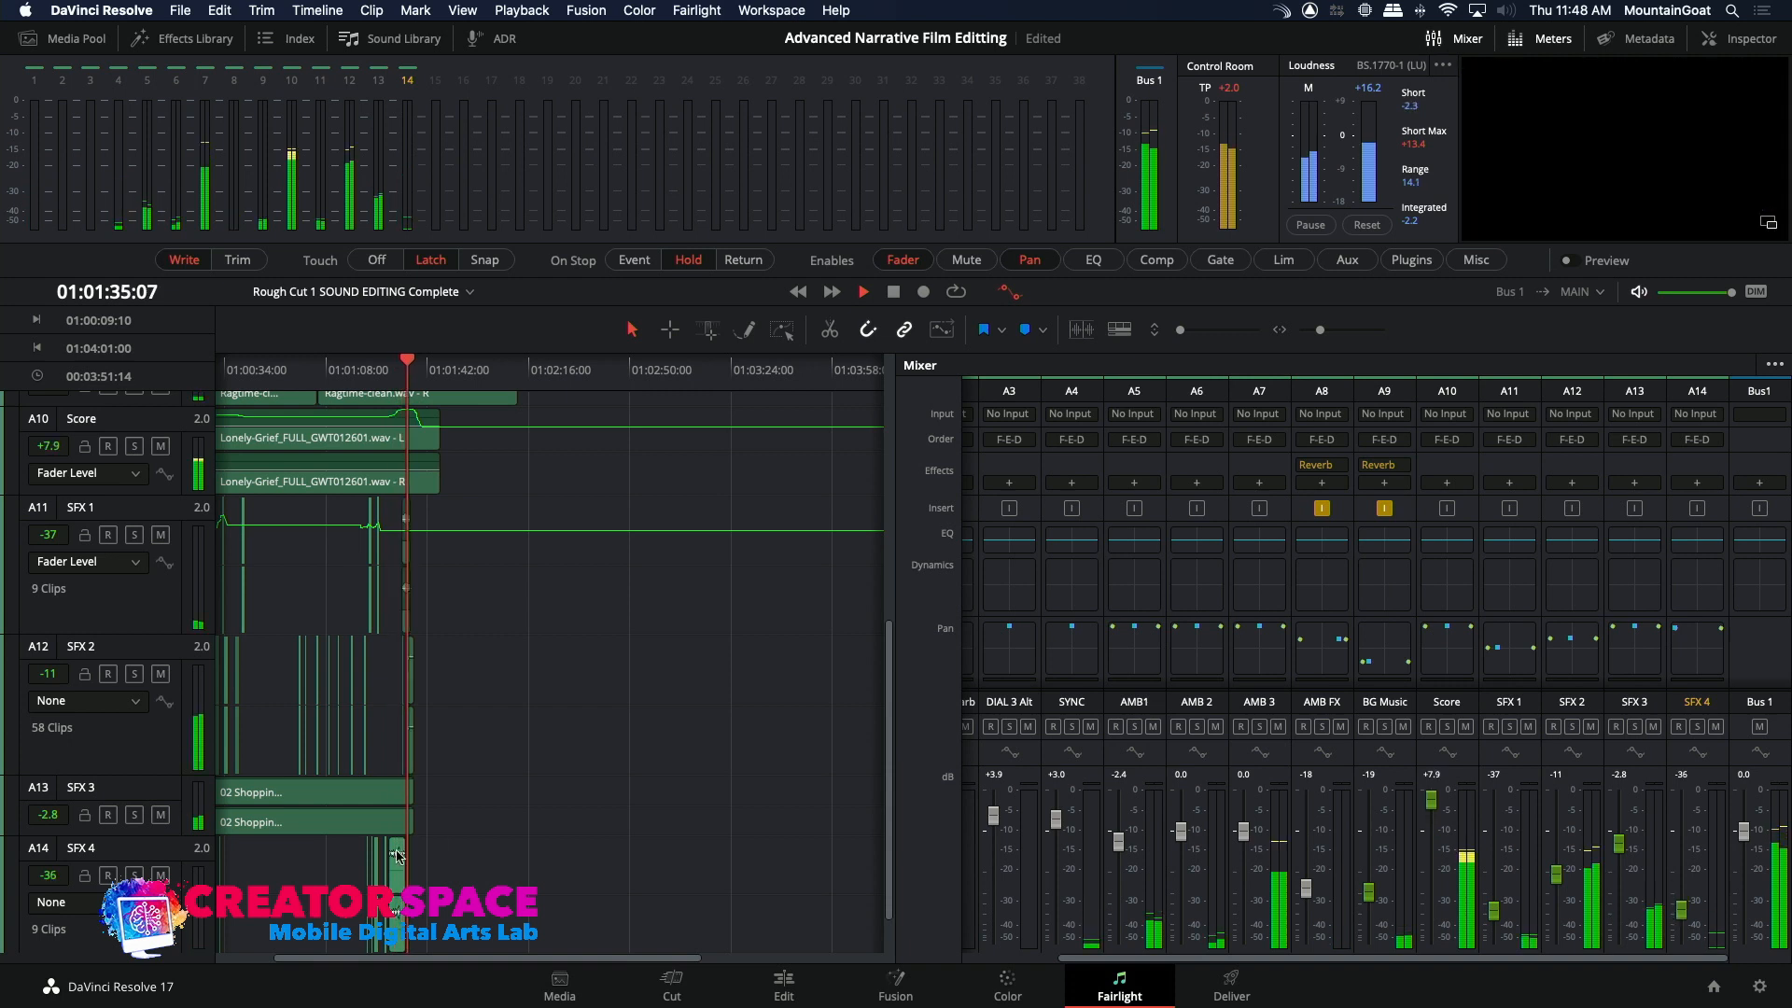
drag(889, 792, 893, 690)
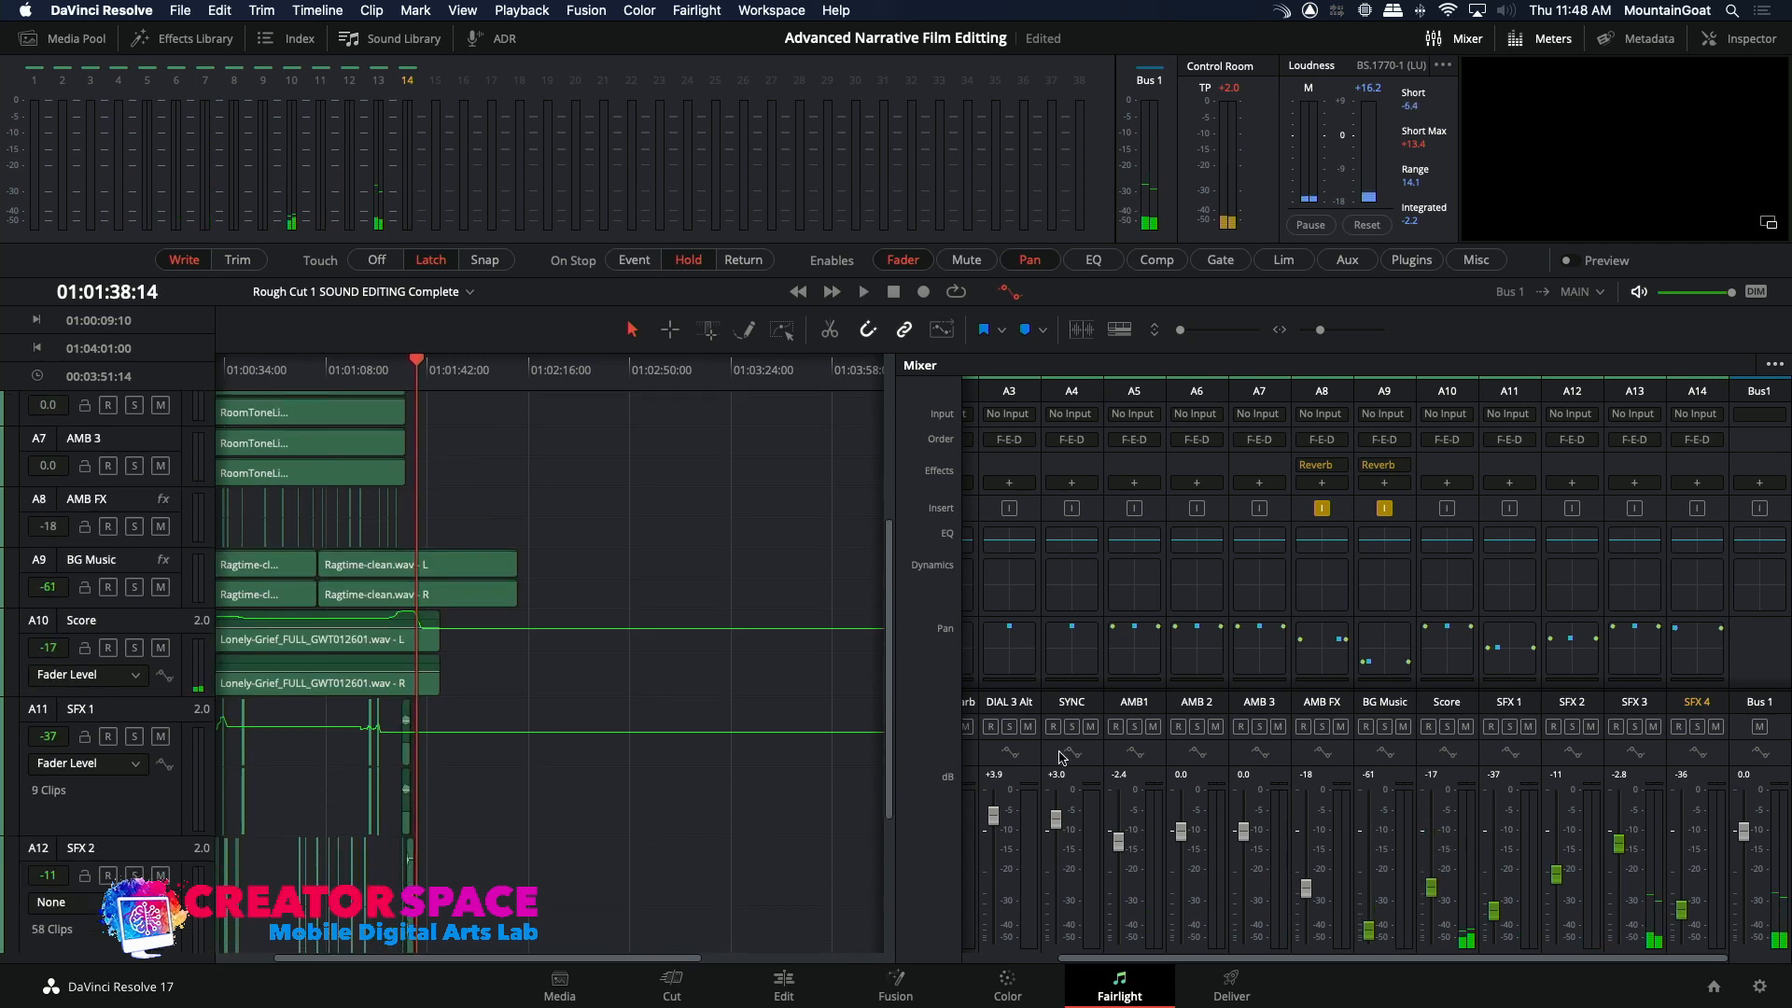
drag(1325, 334, 1332, 336)
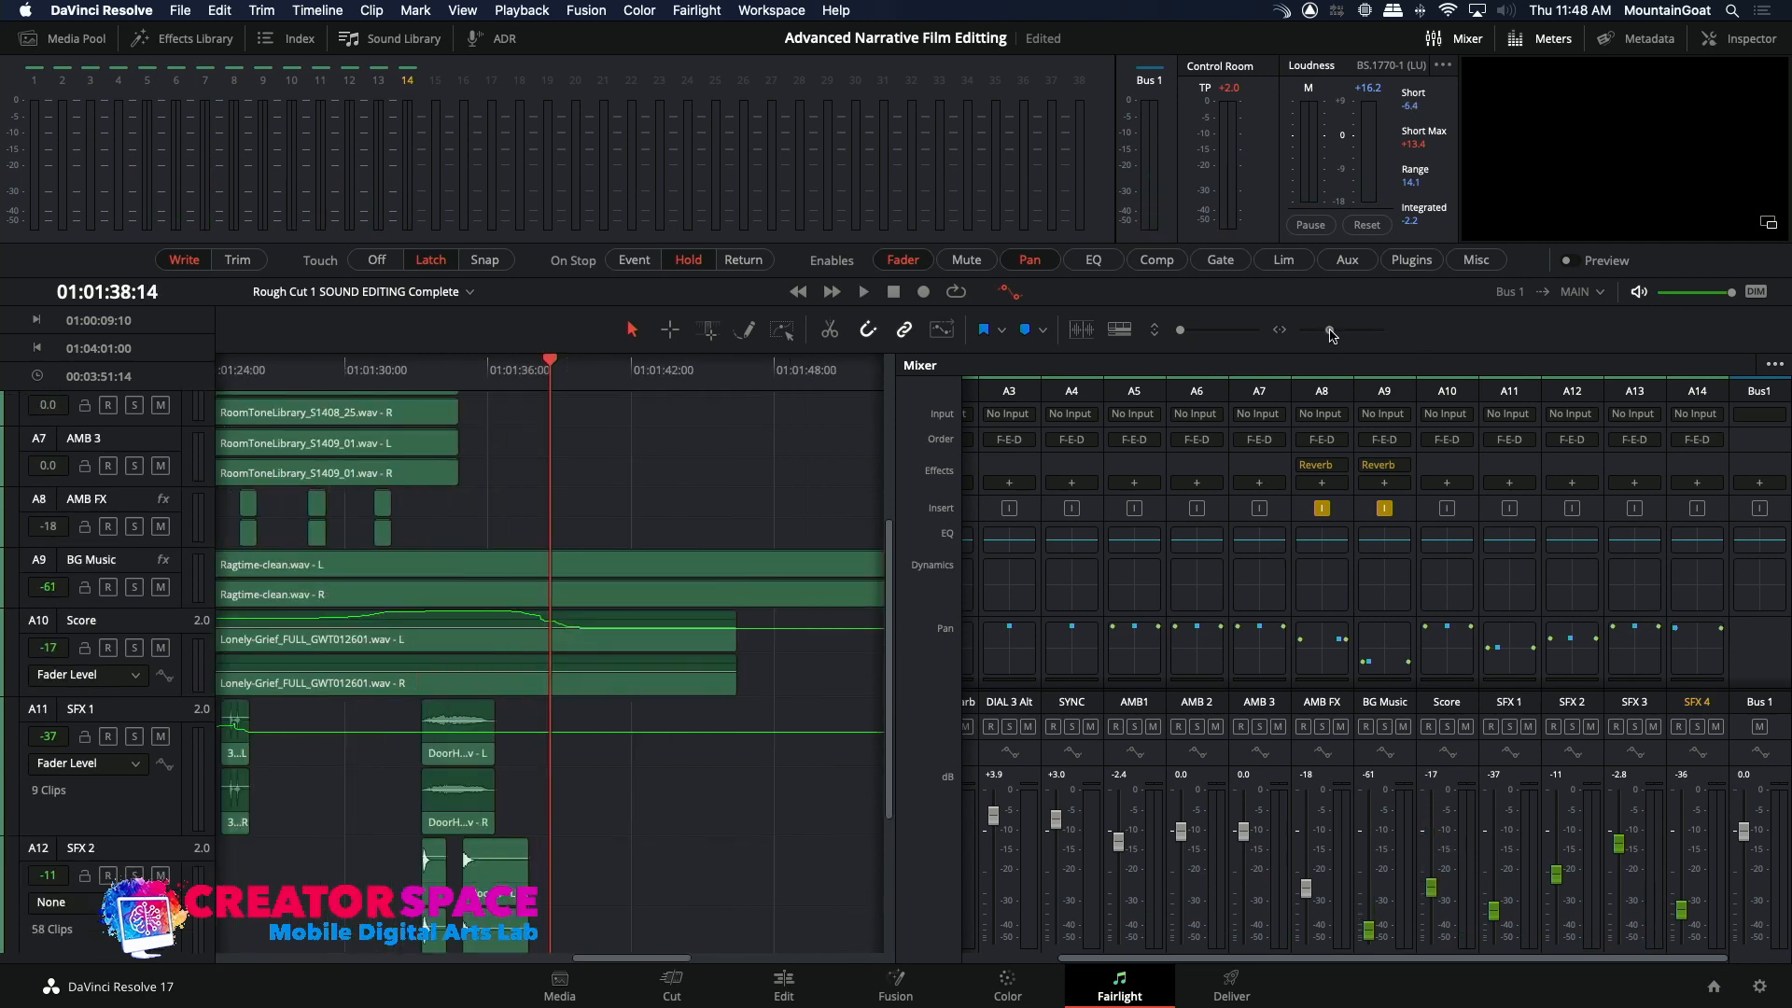
click(365, 373)
key(space)
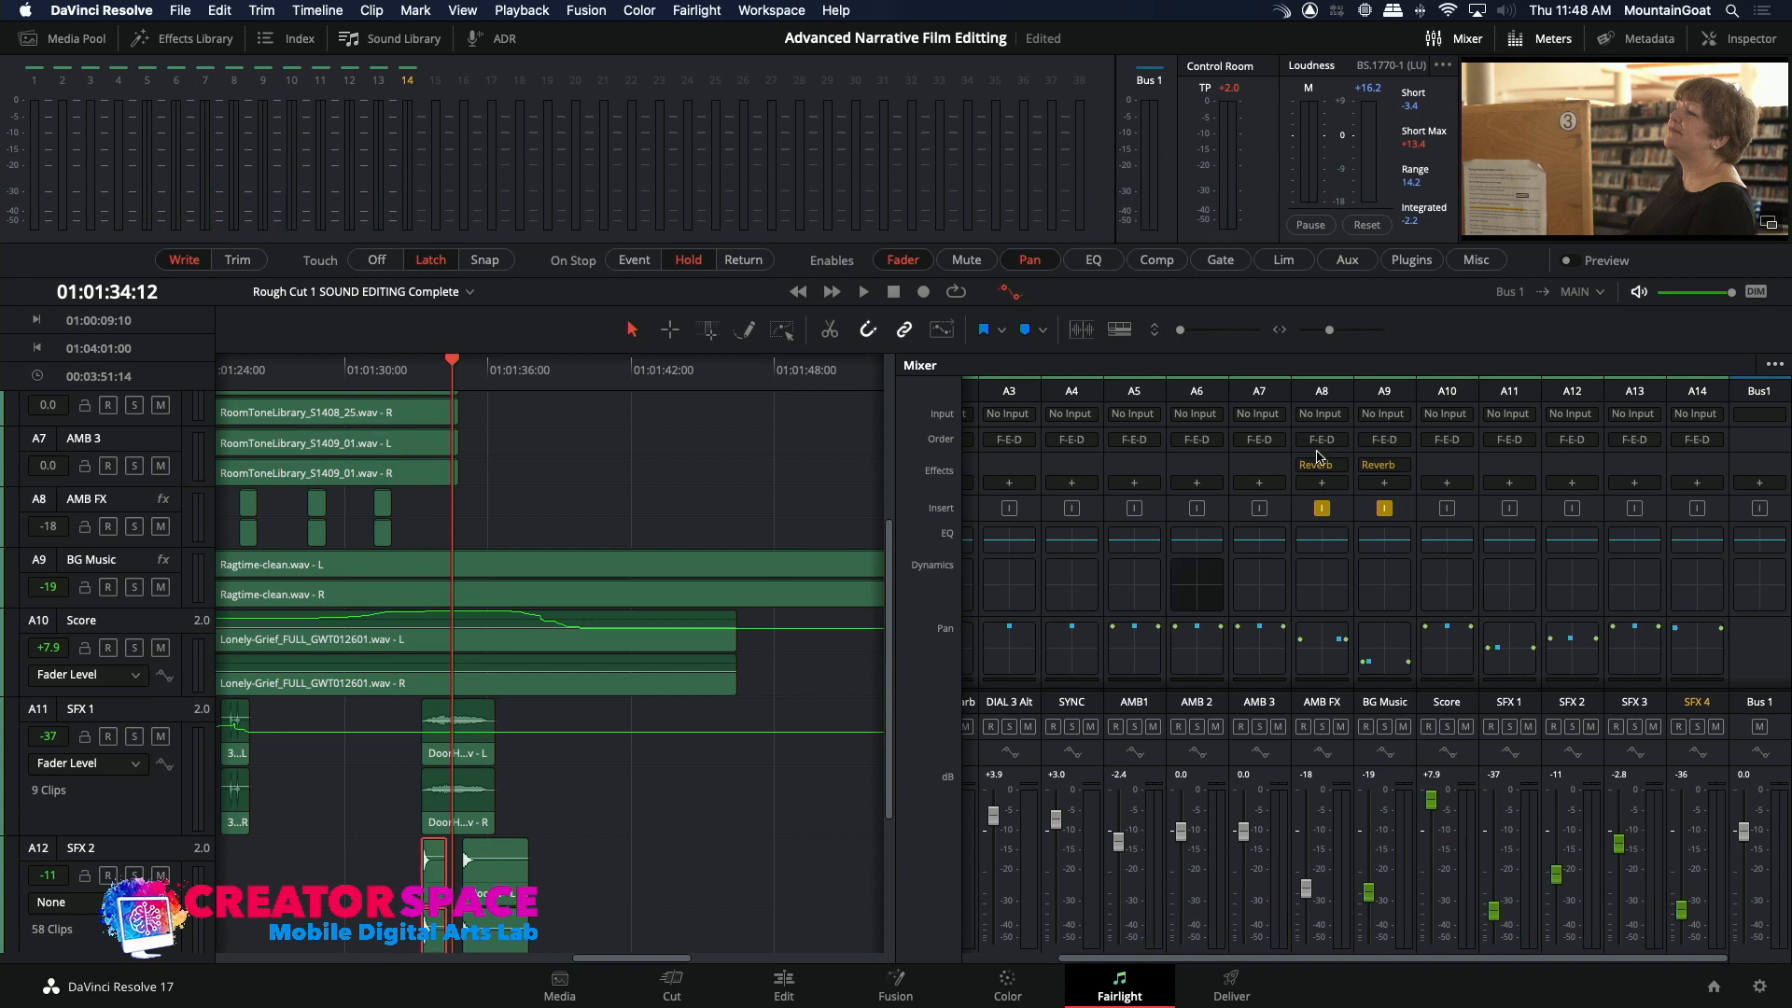
Step: Lower the clip volumes of the two DoorMetal clips at about 01:01:33 and 01:01:35 on SFX 2, checking by playback
drag(1329, 334, 1331, 336)
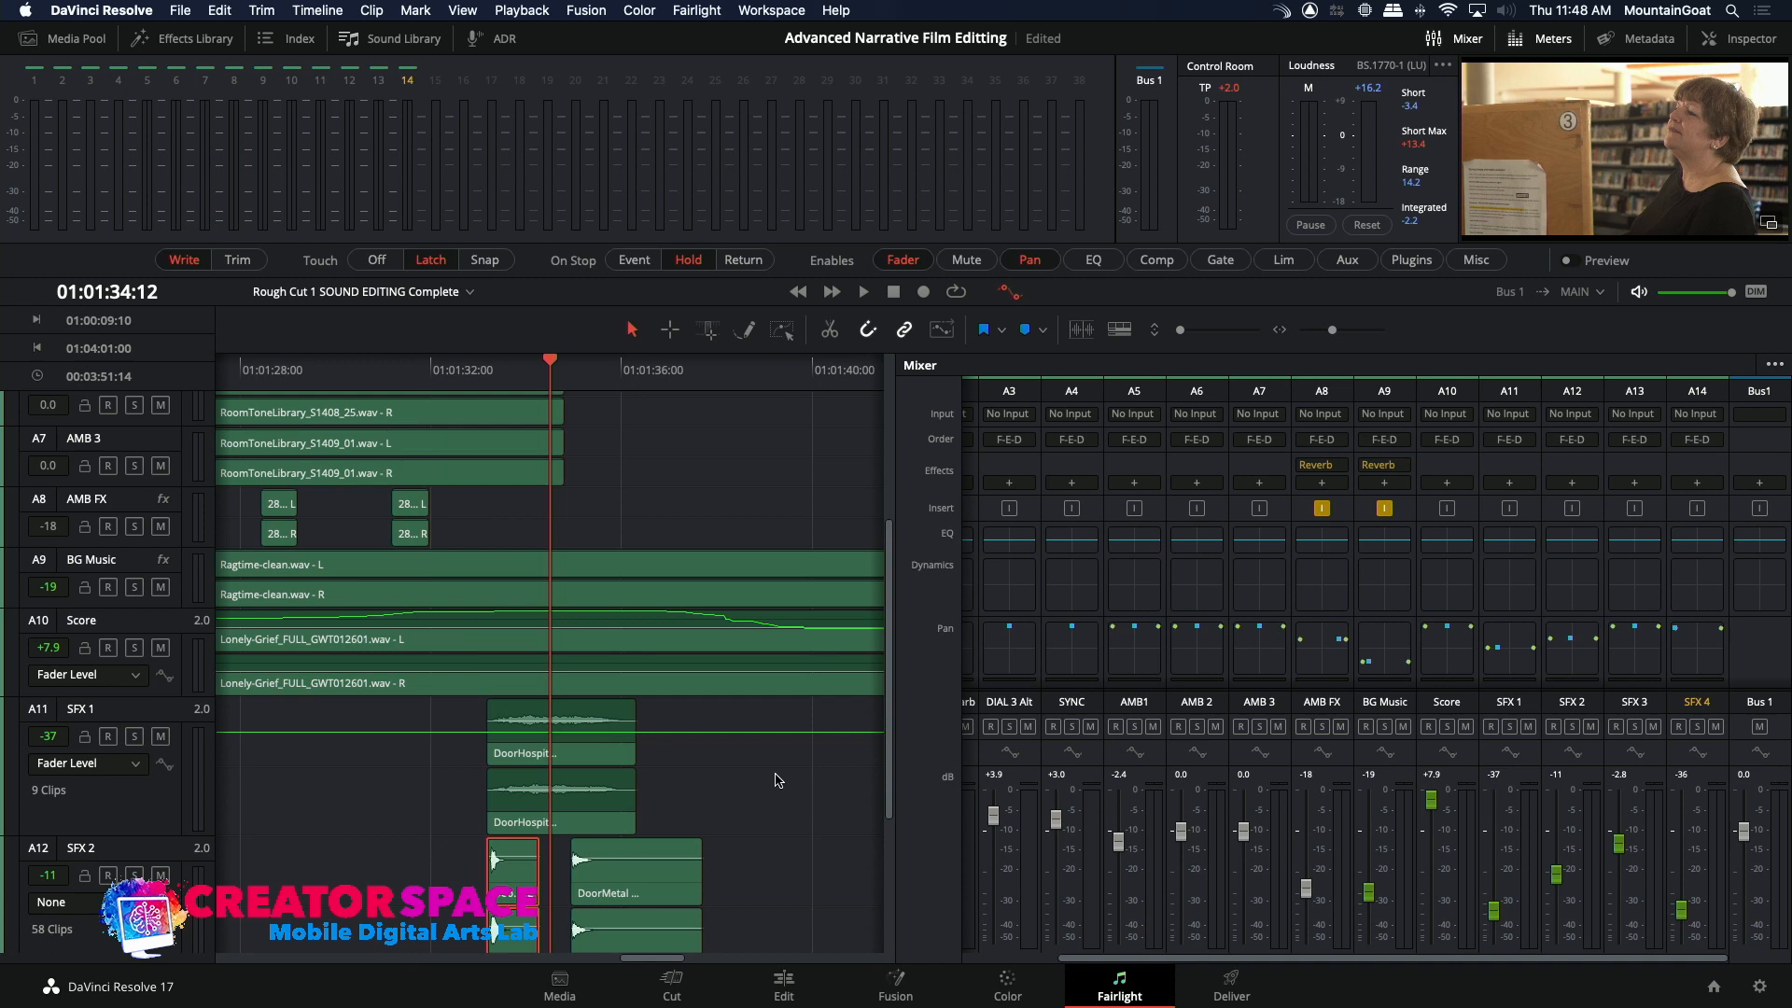
drag(523, 851, 527, 882)
click(464, 378)
key(space)
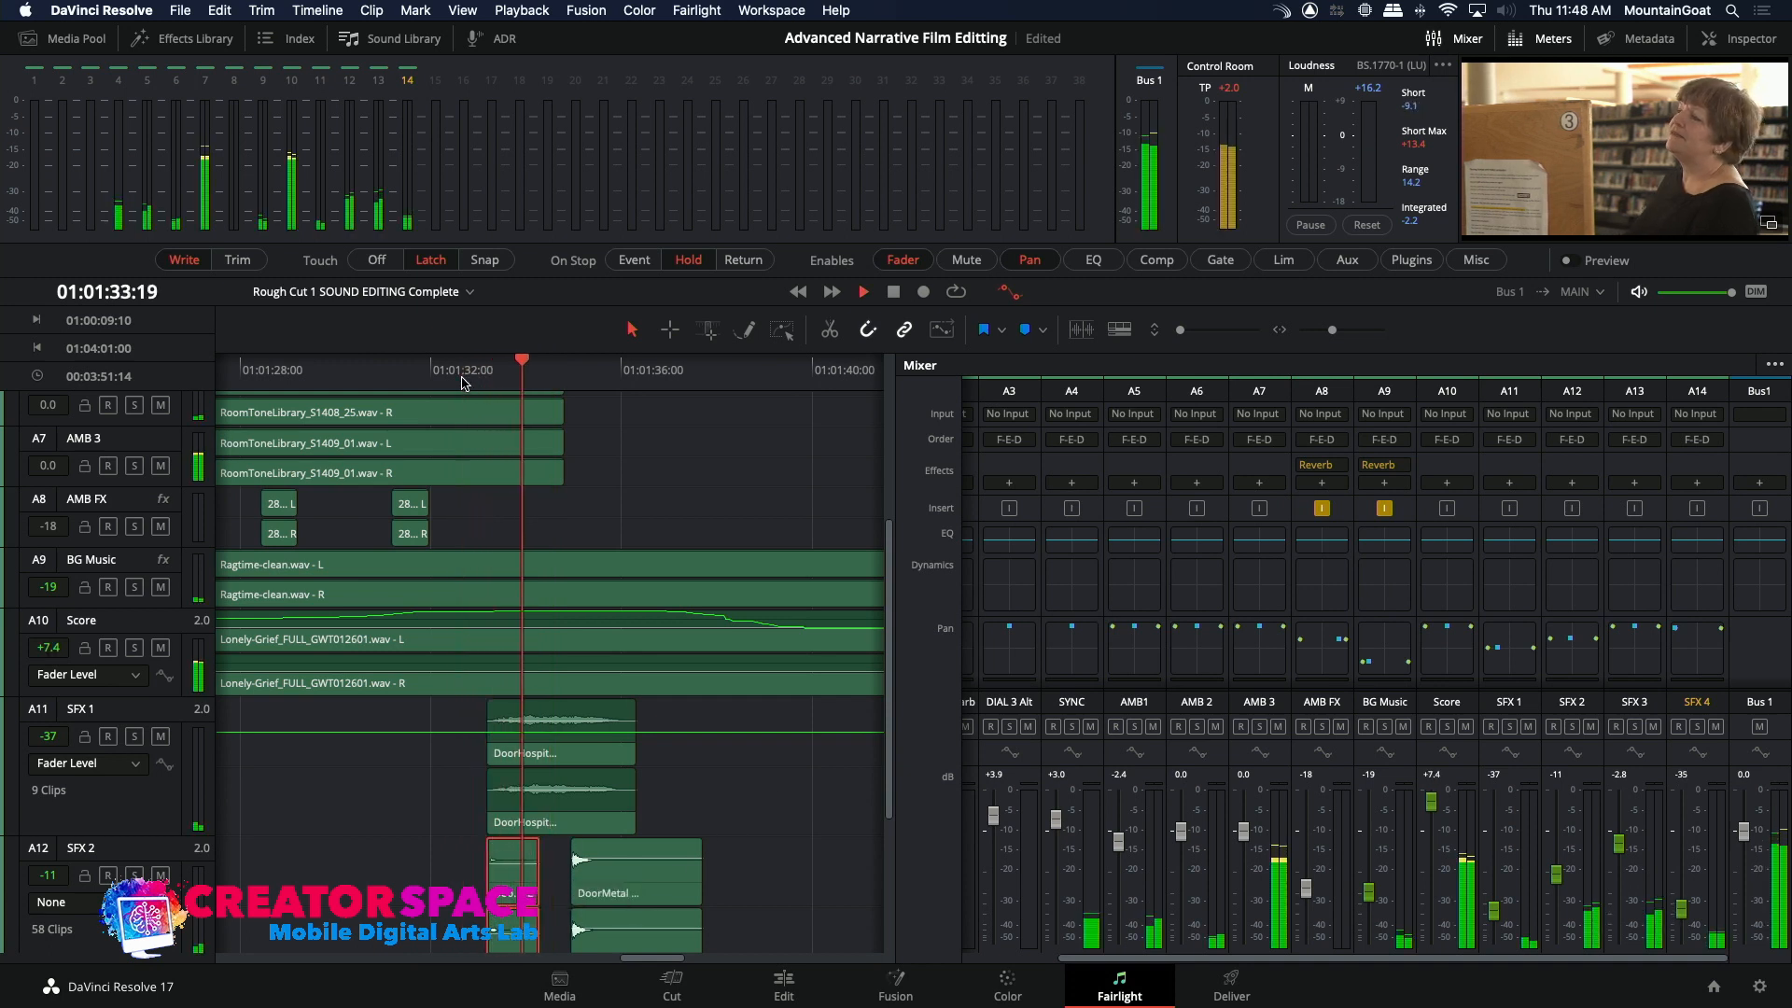
key(space)
drag(621, 858, 622, 861)
Step: Raise the clip volume of the last DoorHospital clip on SFX 1 in two passes, replaying from about 01:01:32 each time
drag(573, 721, 573, 718)
click(453, 371)
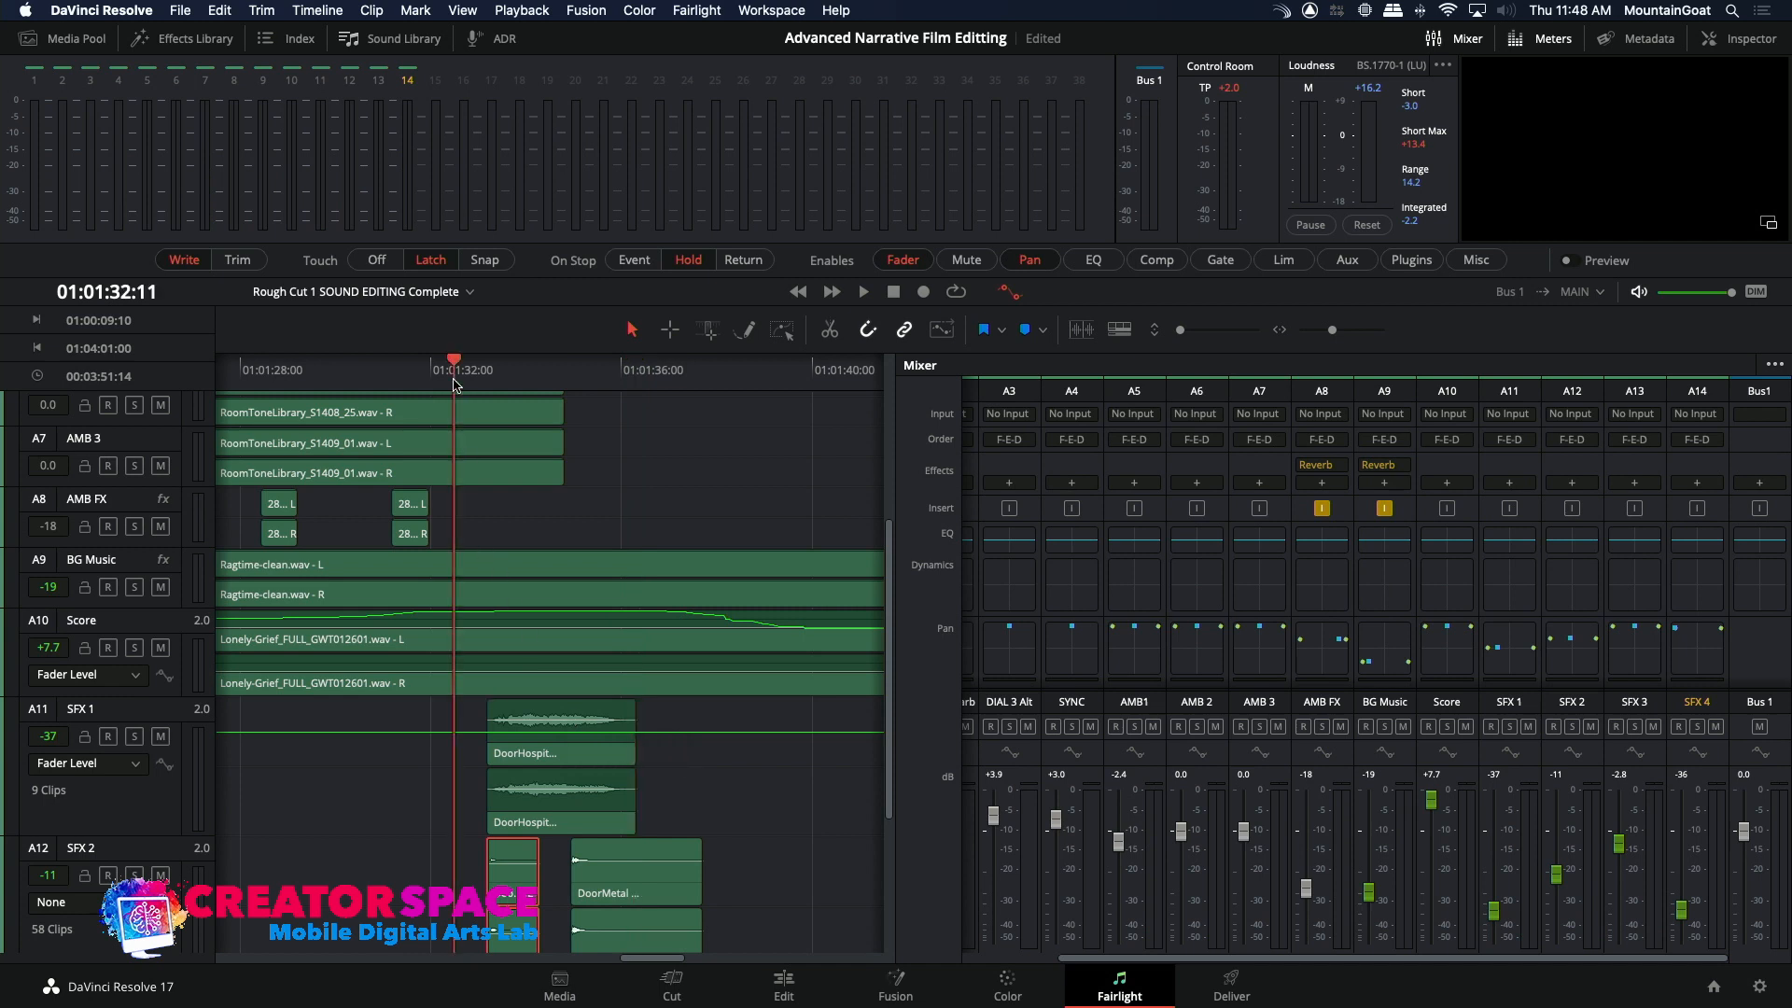
key(space)
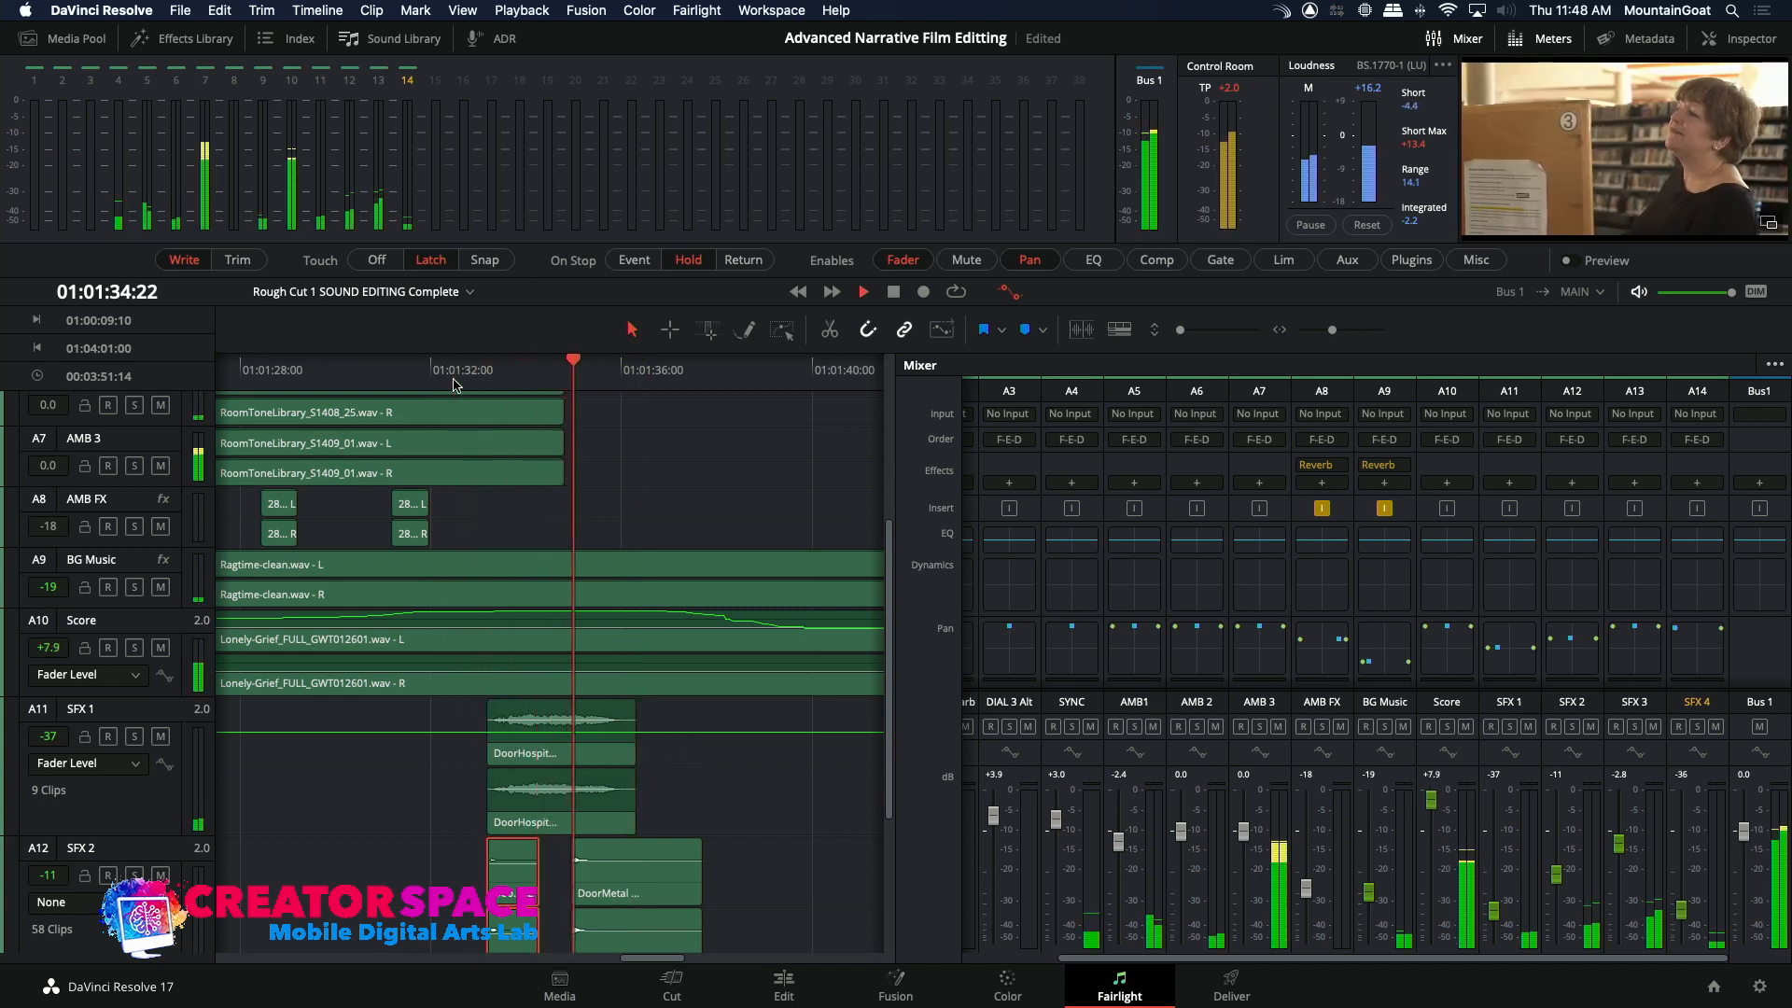
key(space)
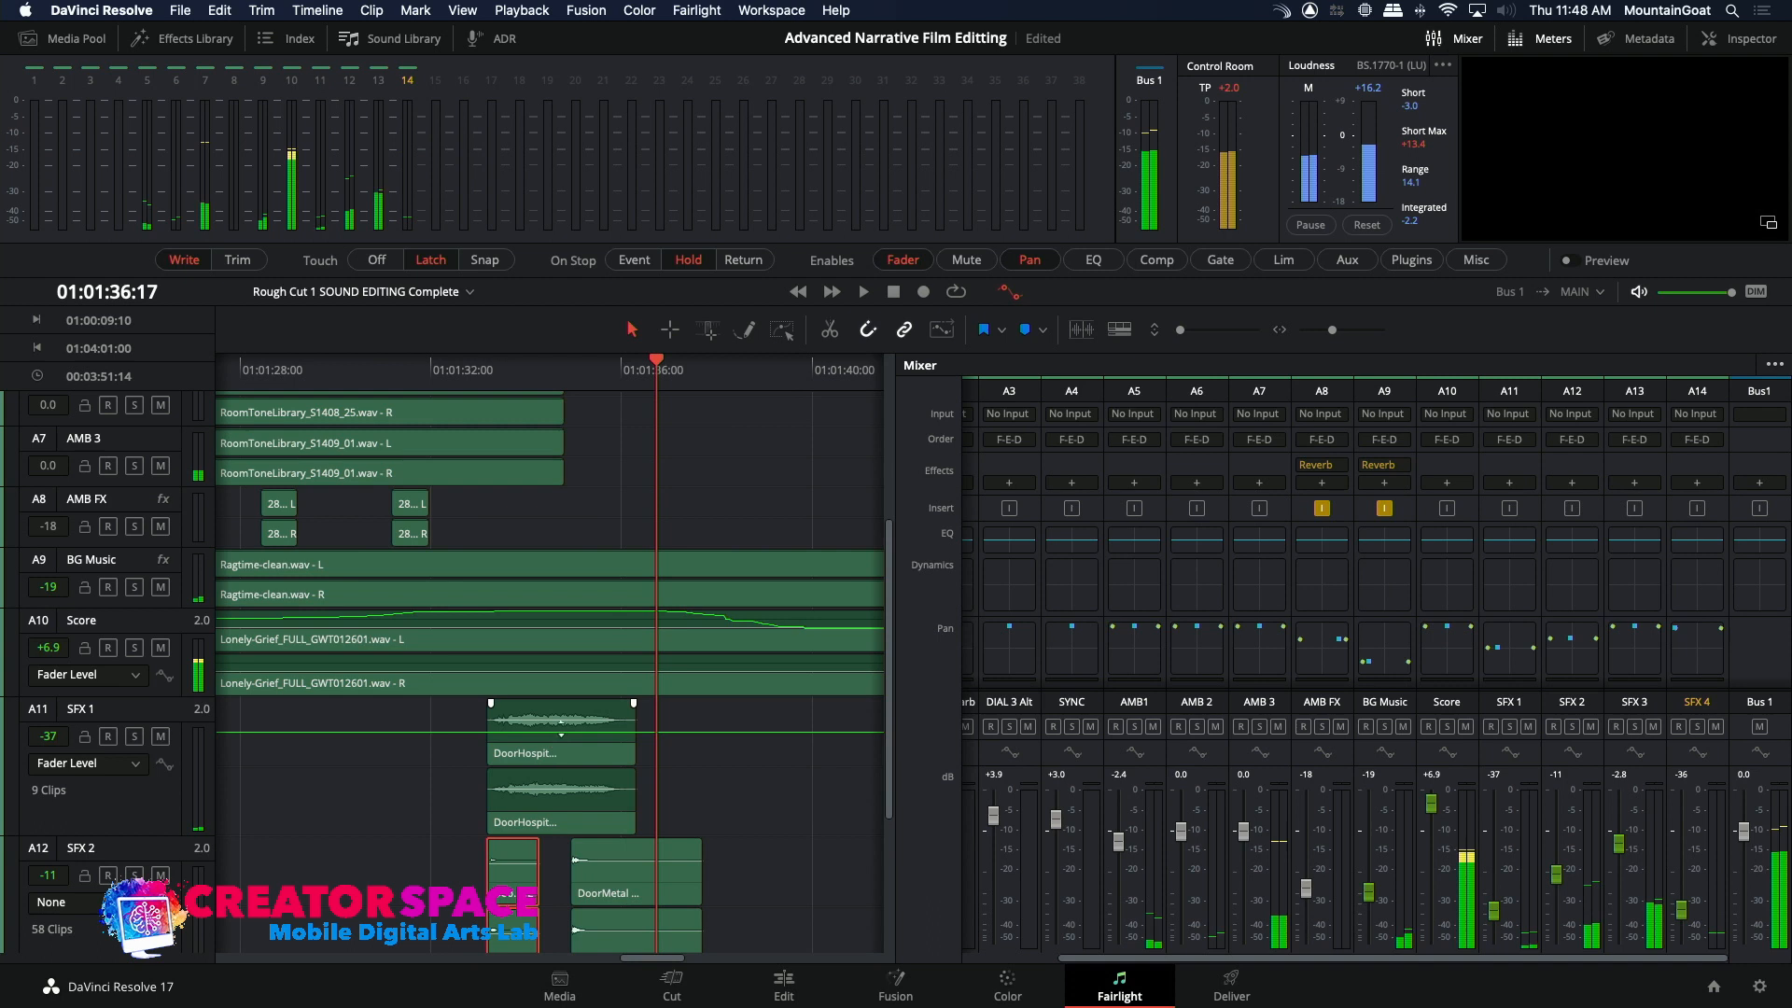
drag(561, 720, 560, 712)
click(456, 383)
key(space)
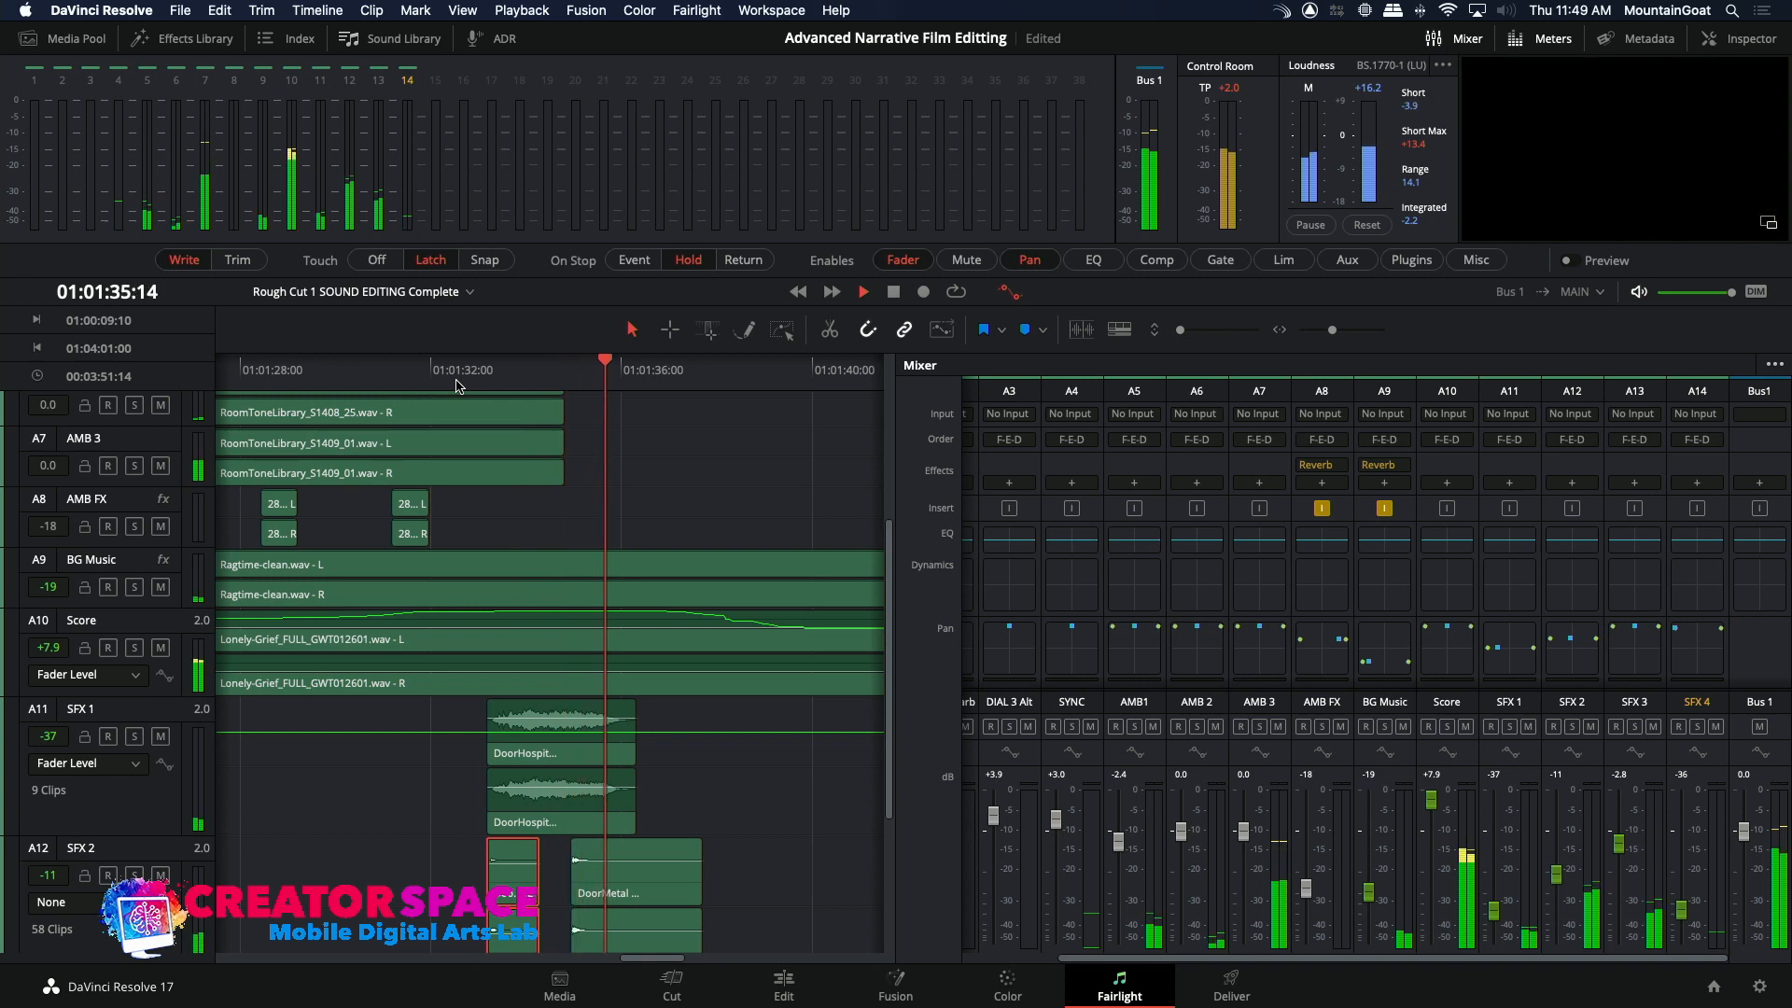
key(space)
Step: Trim the end of the last Ragtime-clean.wav clip on BG Music back to 01:01:40:09, replay the ending and return to the timeline start
drag(1330, 332, 1312, 339)
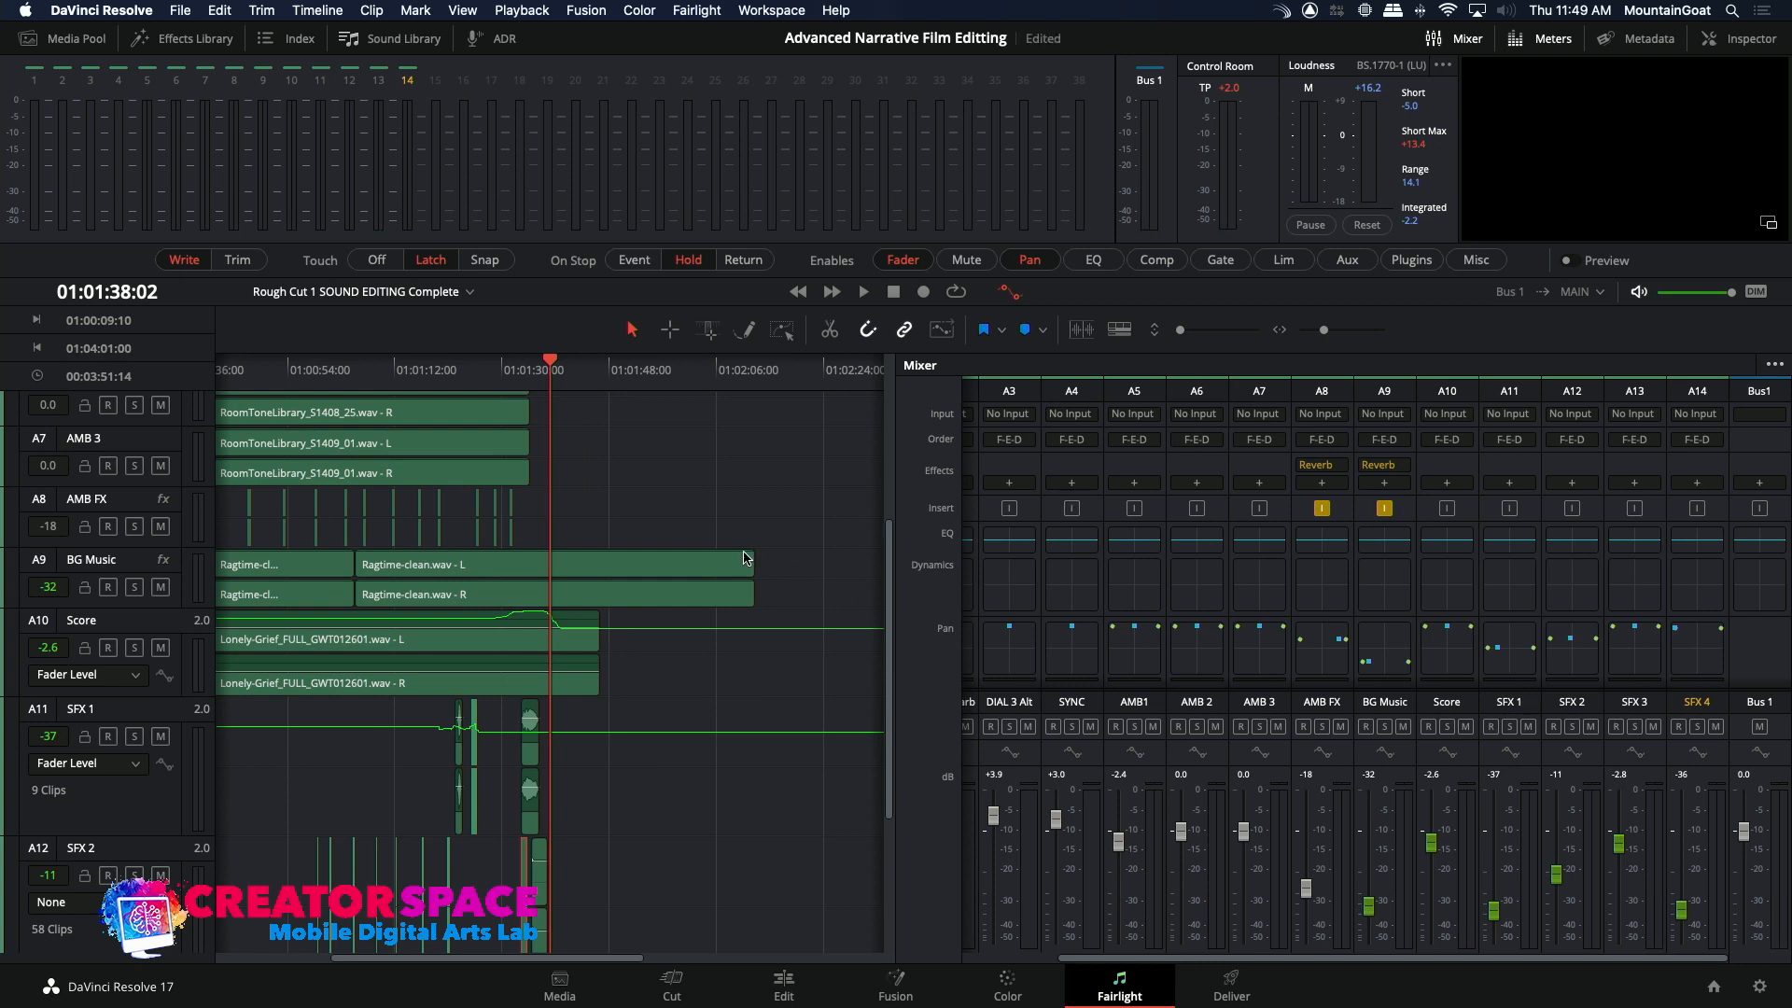
scroll(891, 811, down, 5)
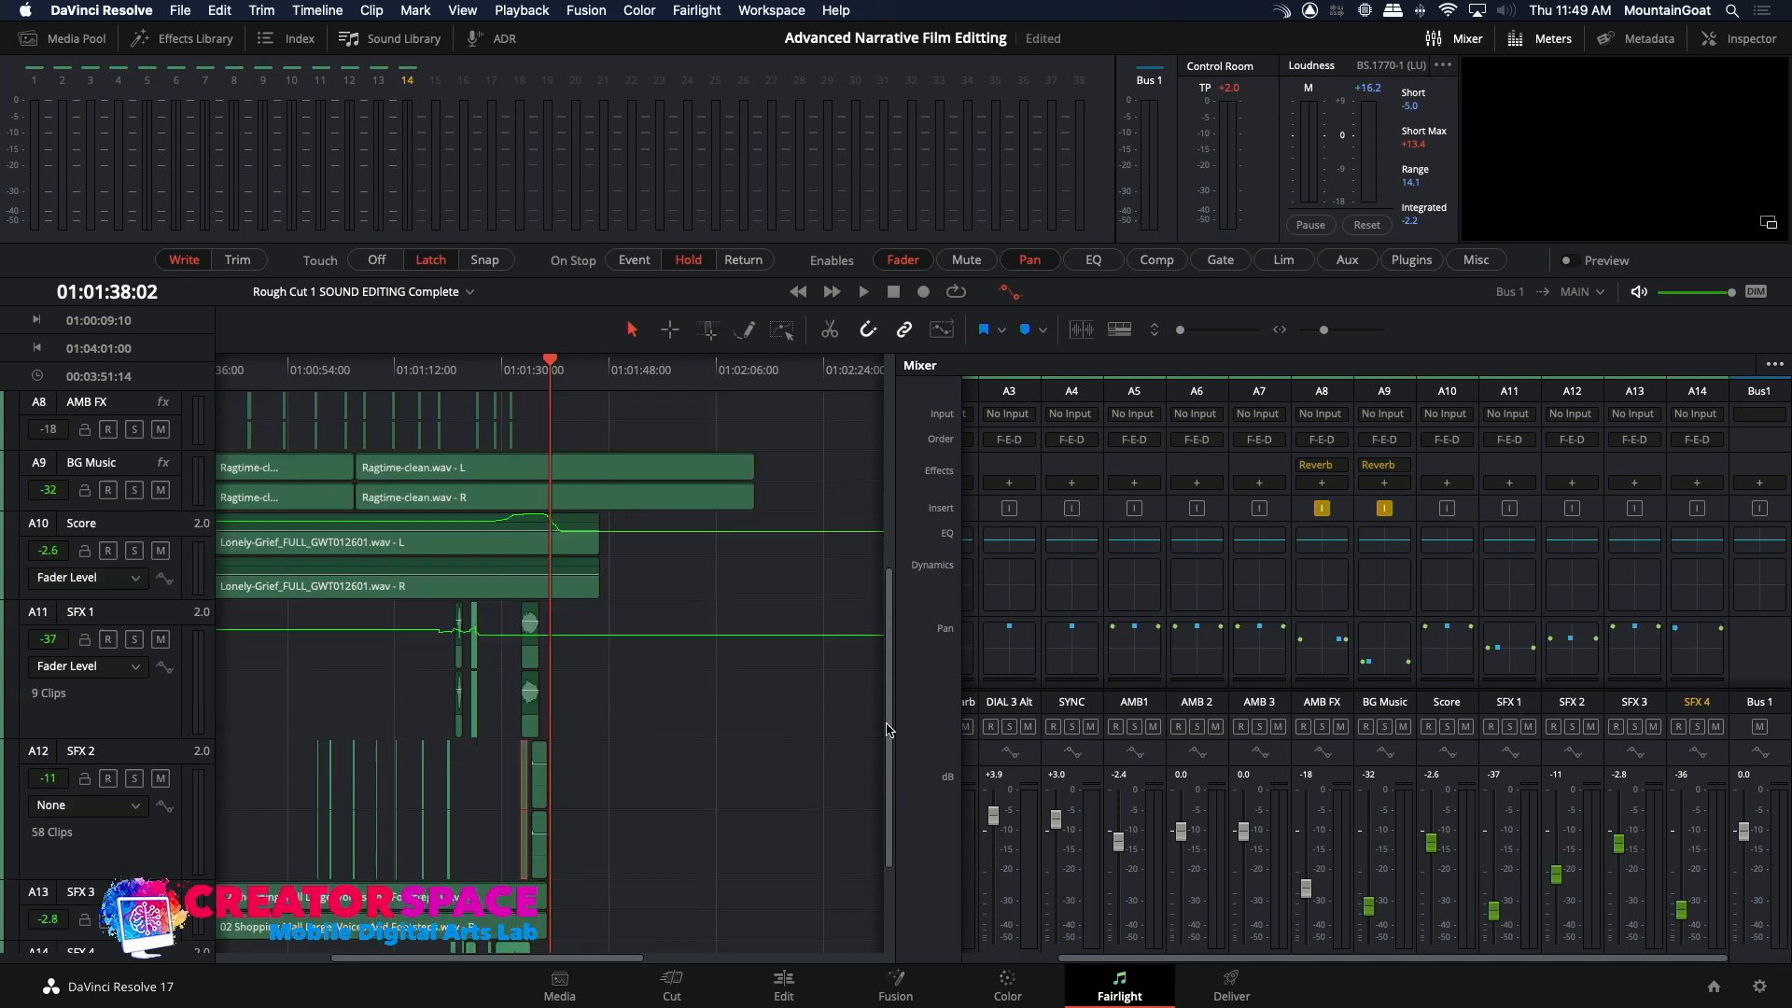
drag(891, 821, 894, 739)
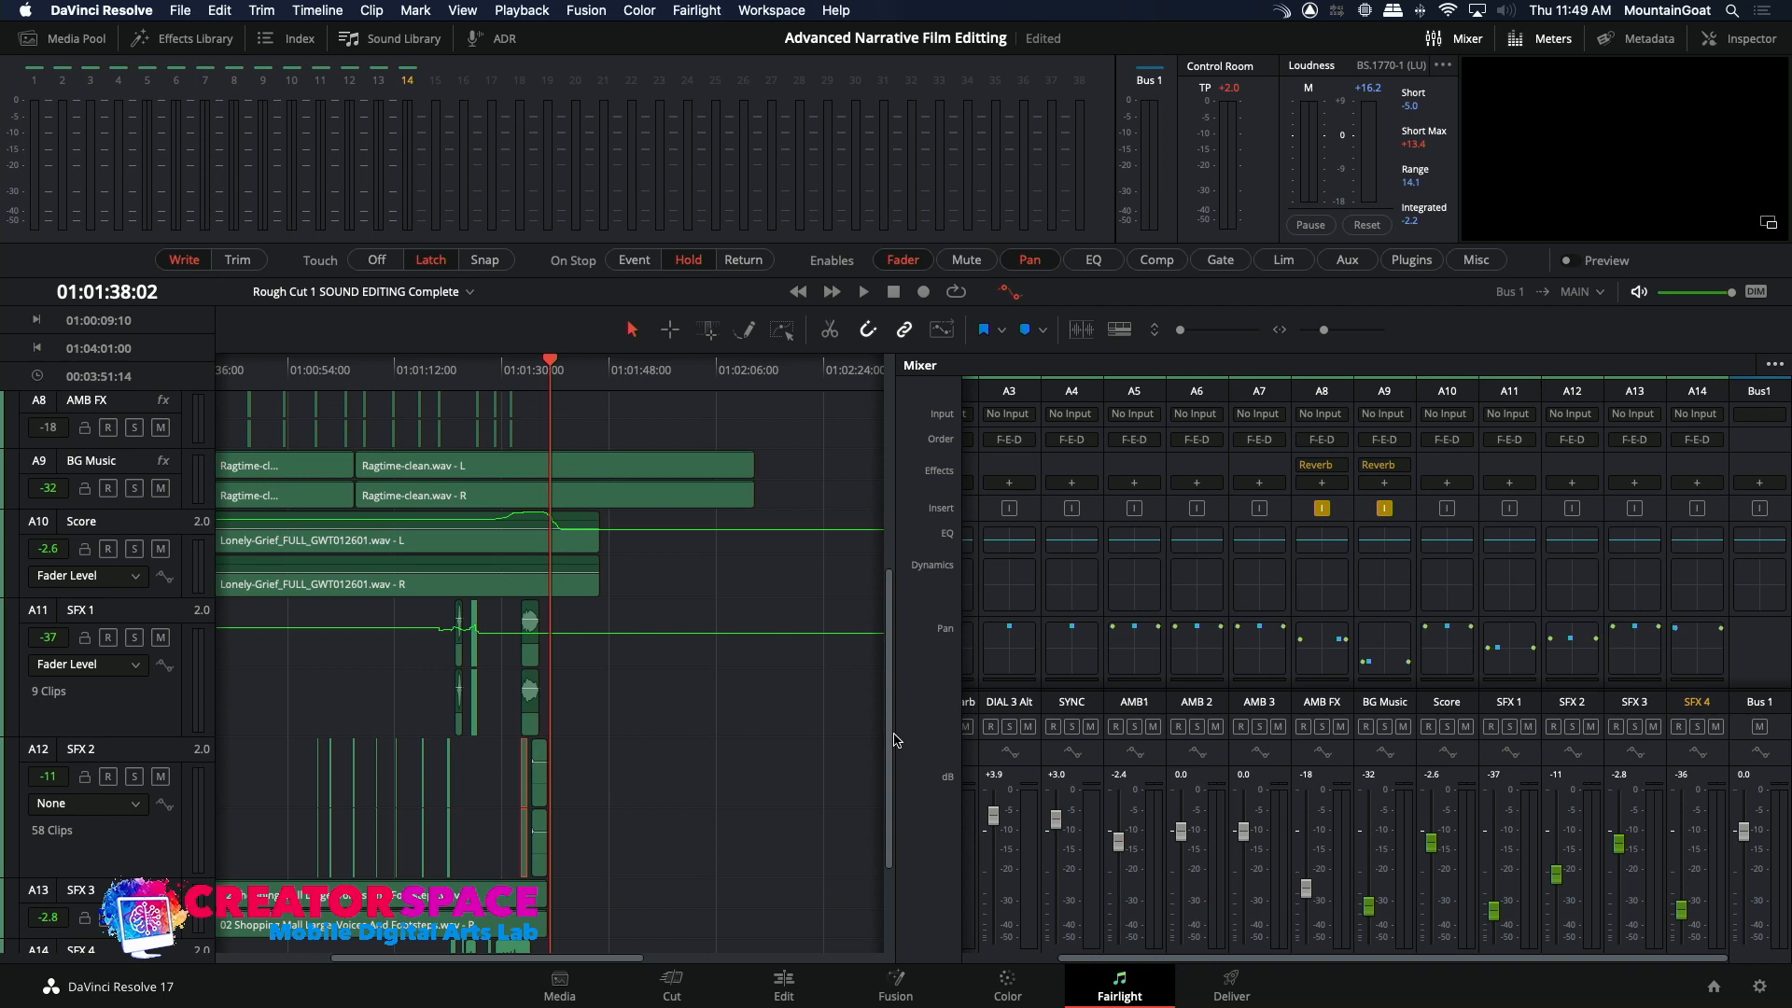
click(513, 373)
key(space)
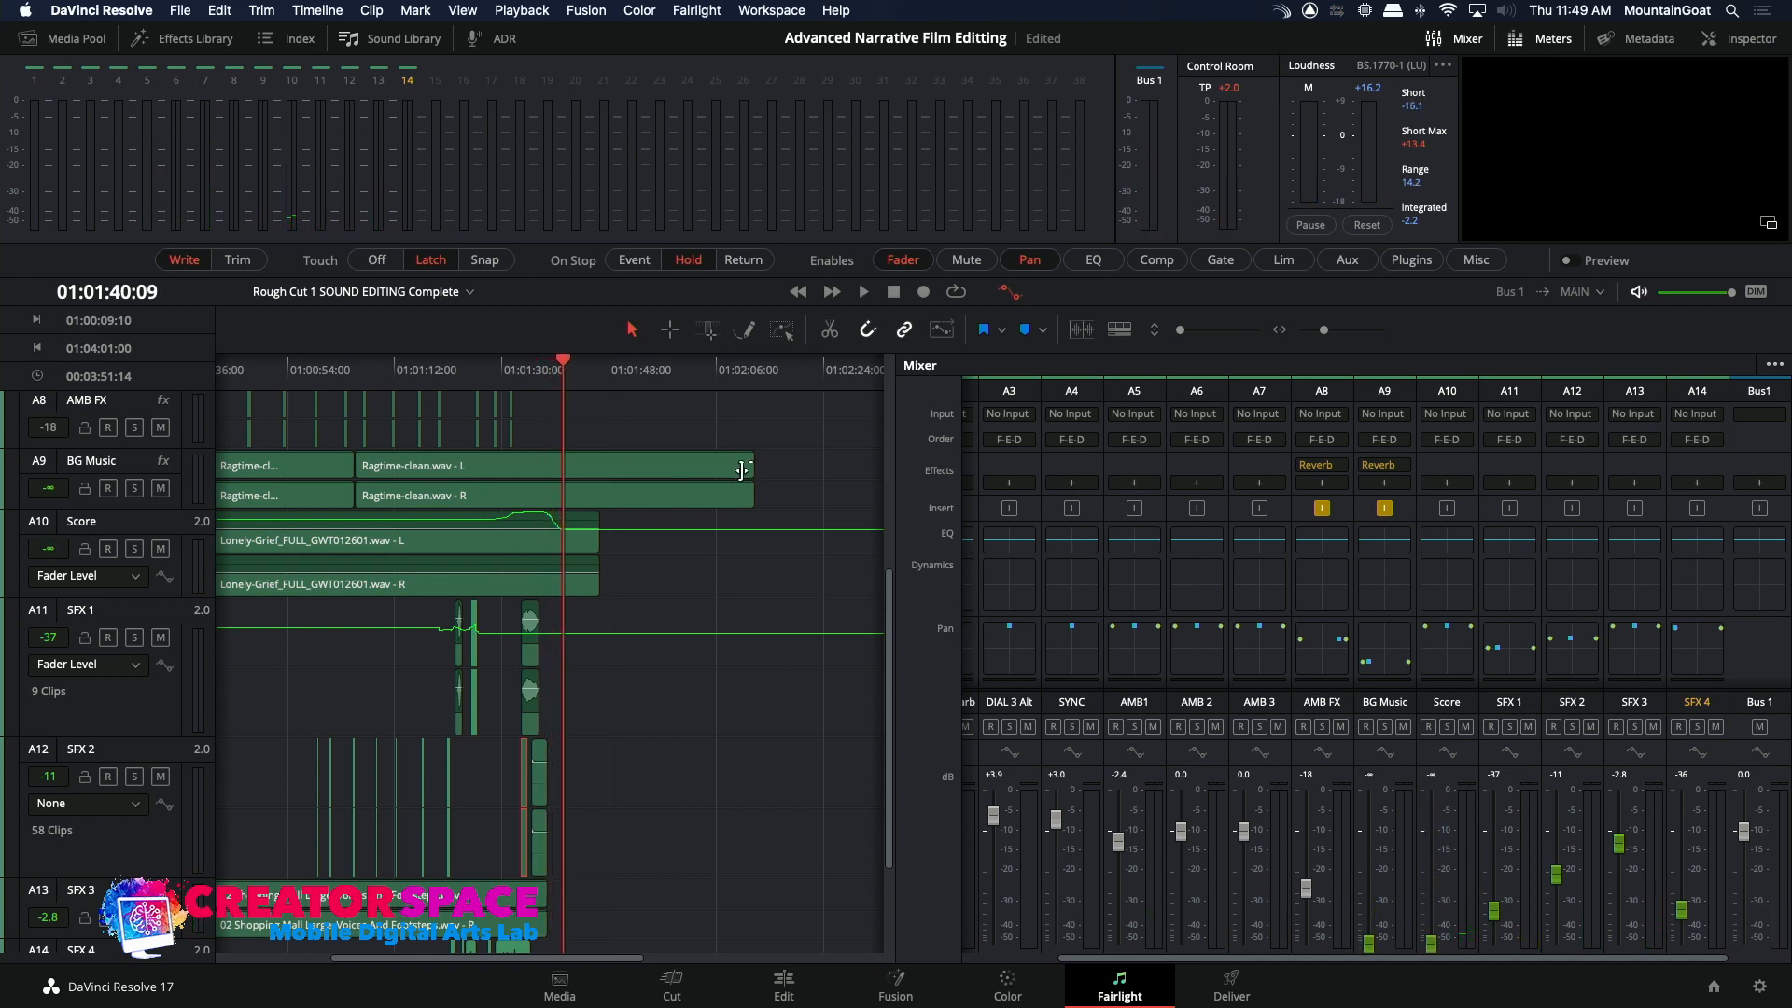
drag(722, 470, 574, 468)
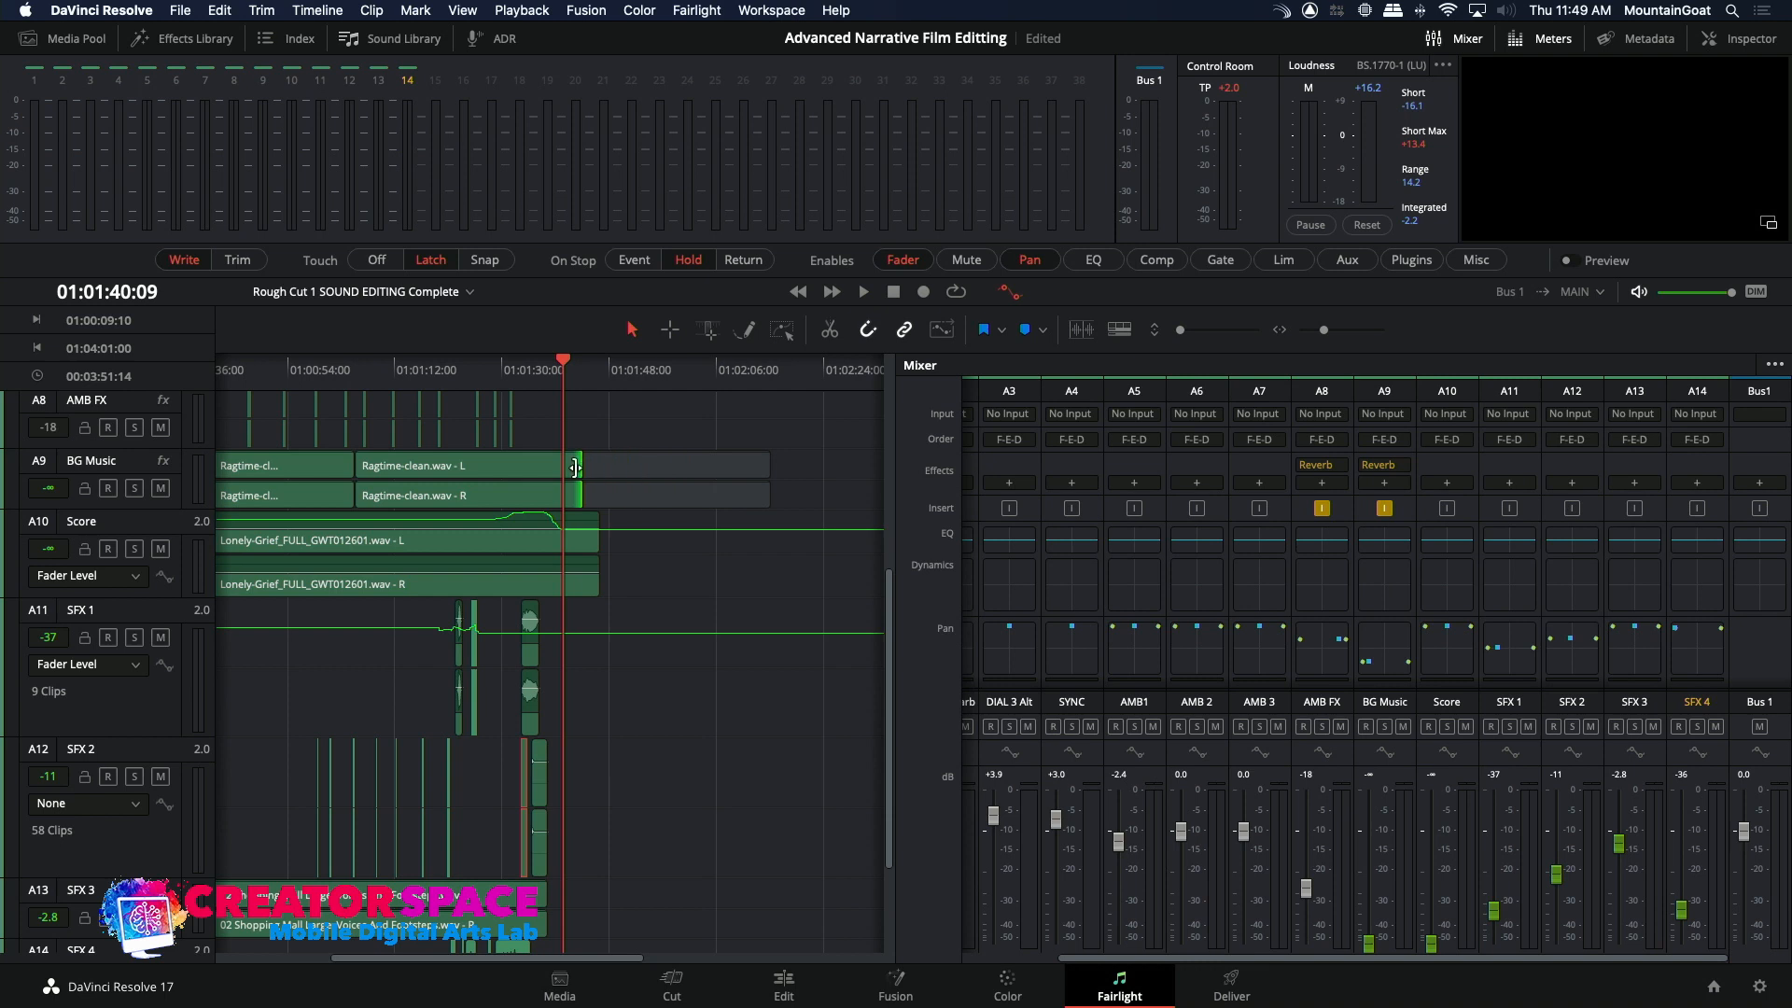
drag(572, 468, 572, 457)
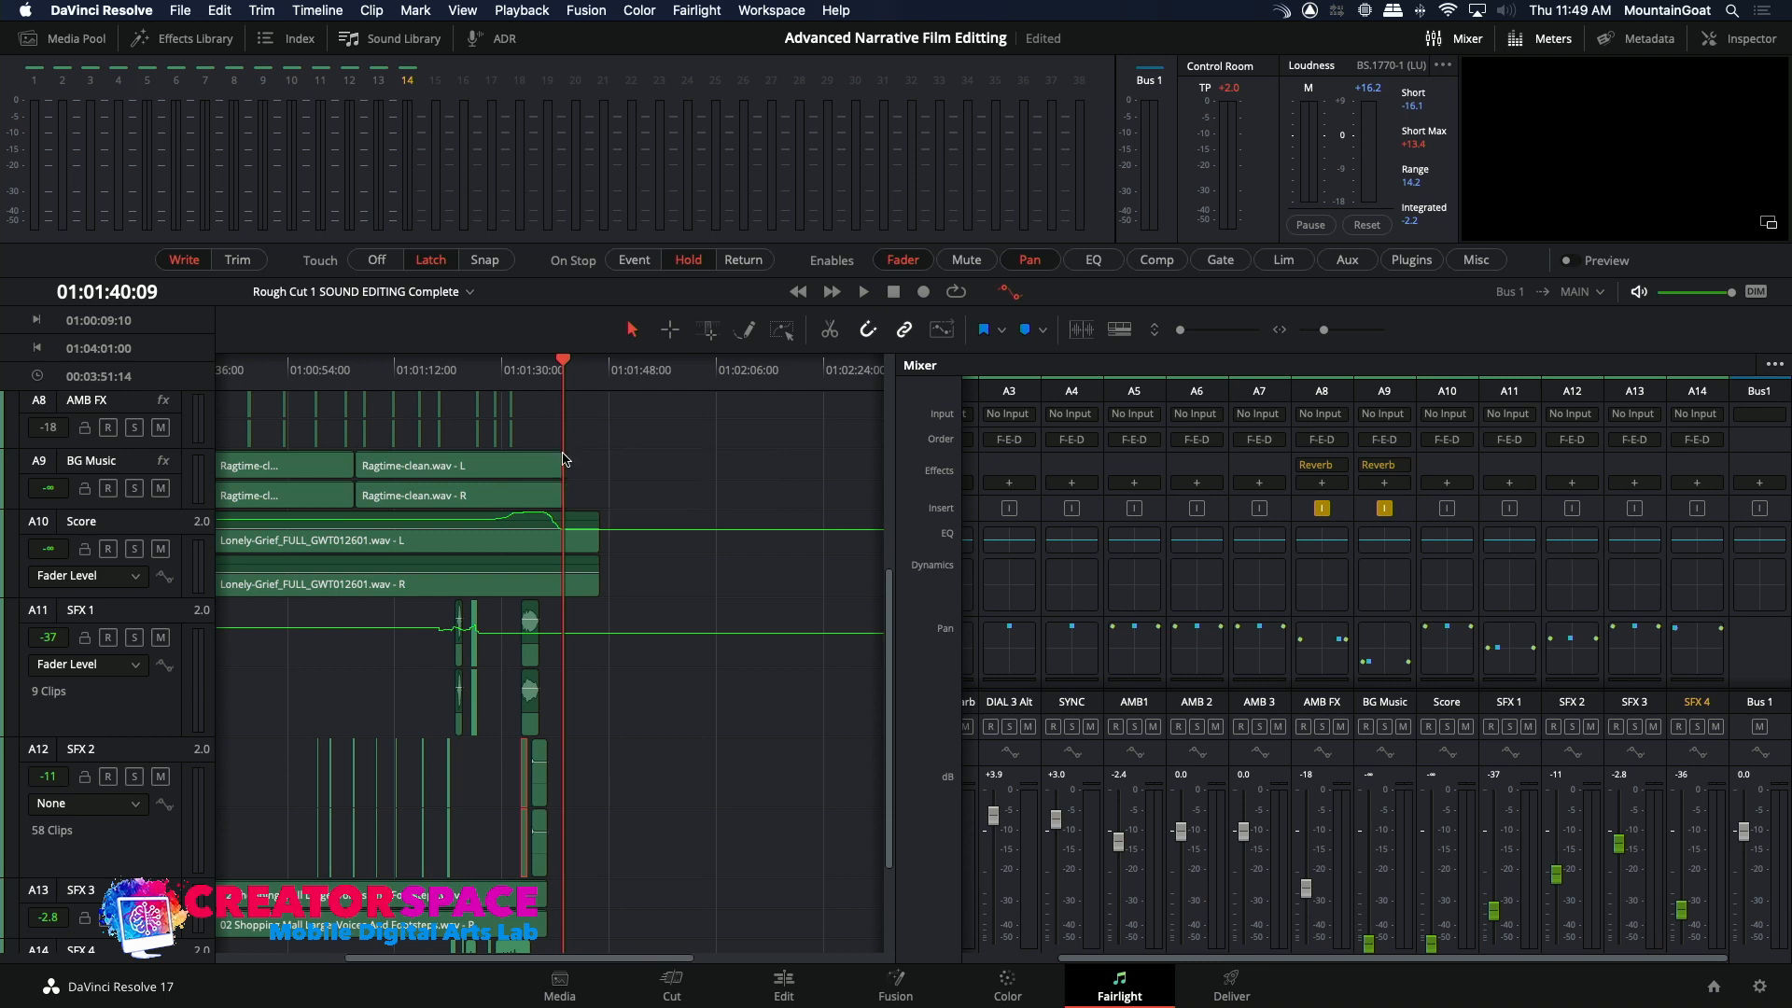
click(538, 371)
key(space)
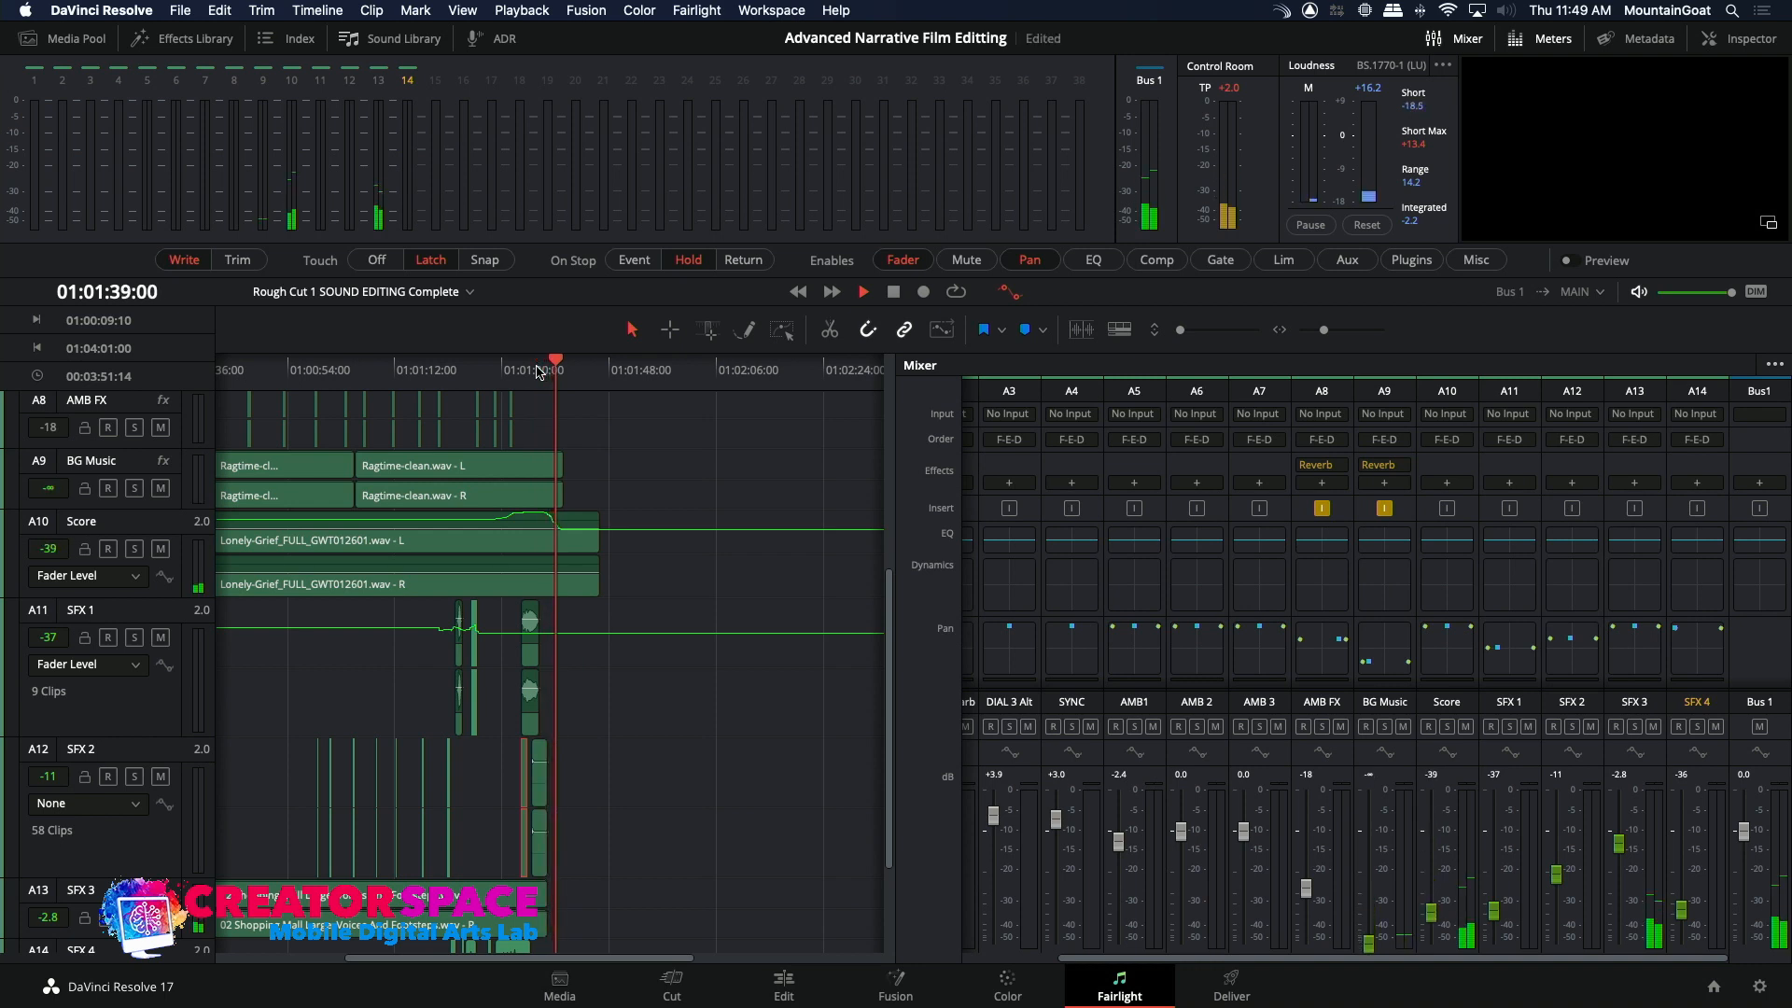
drag(464, 372, 122, 350)
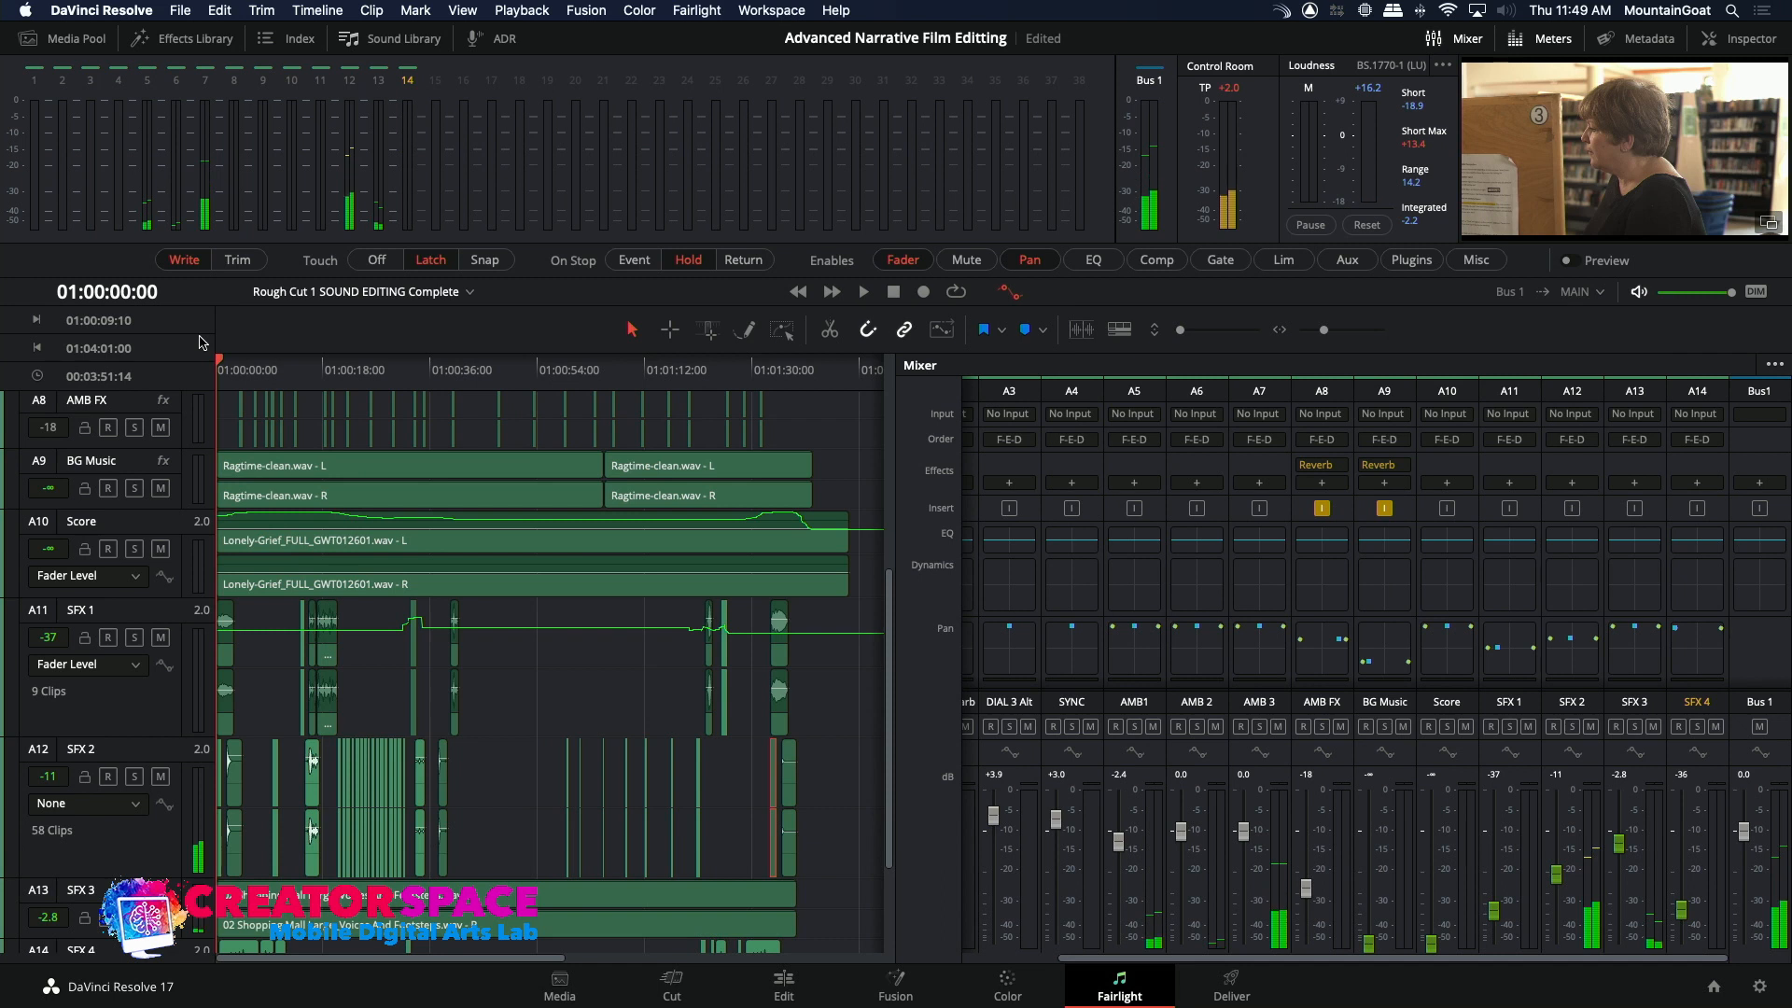
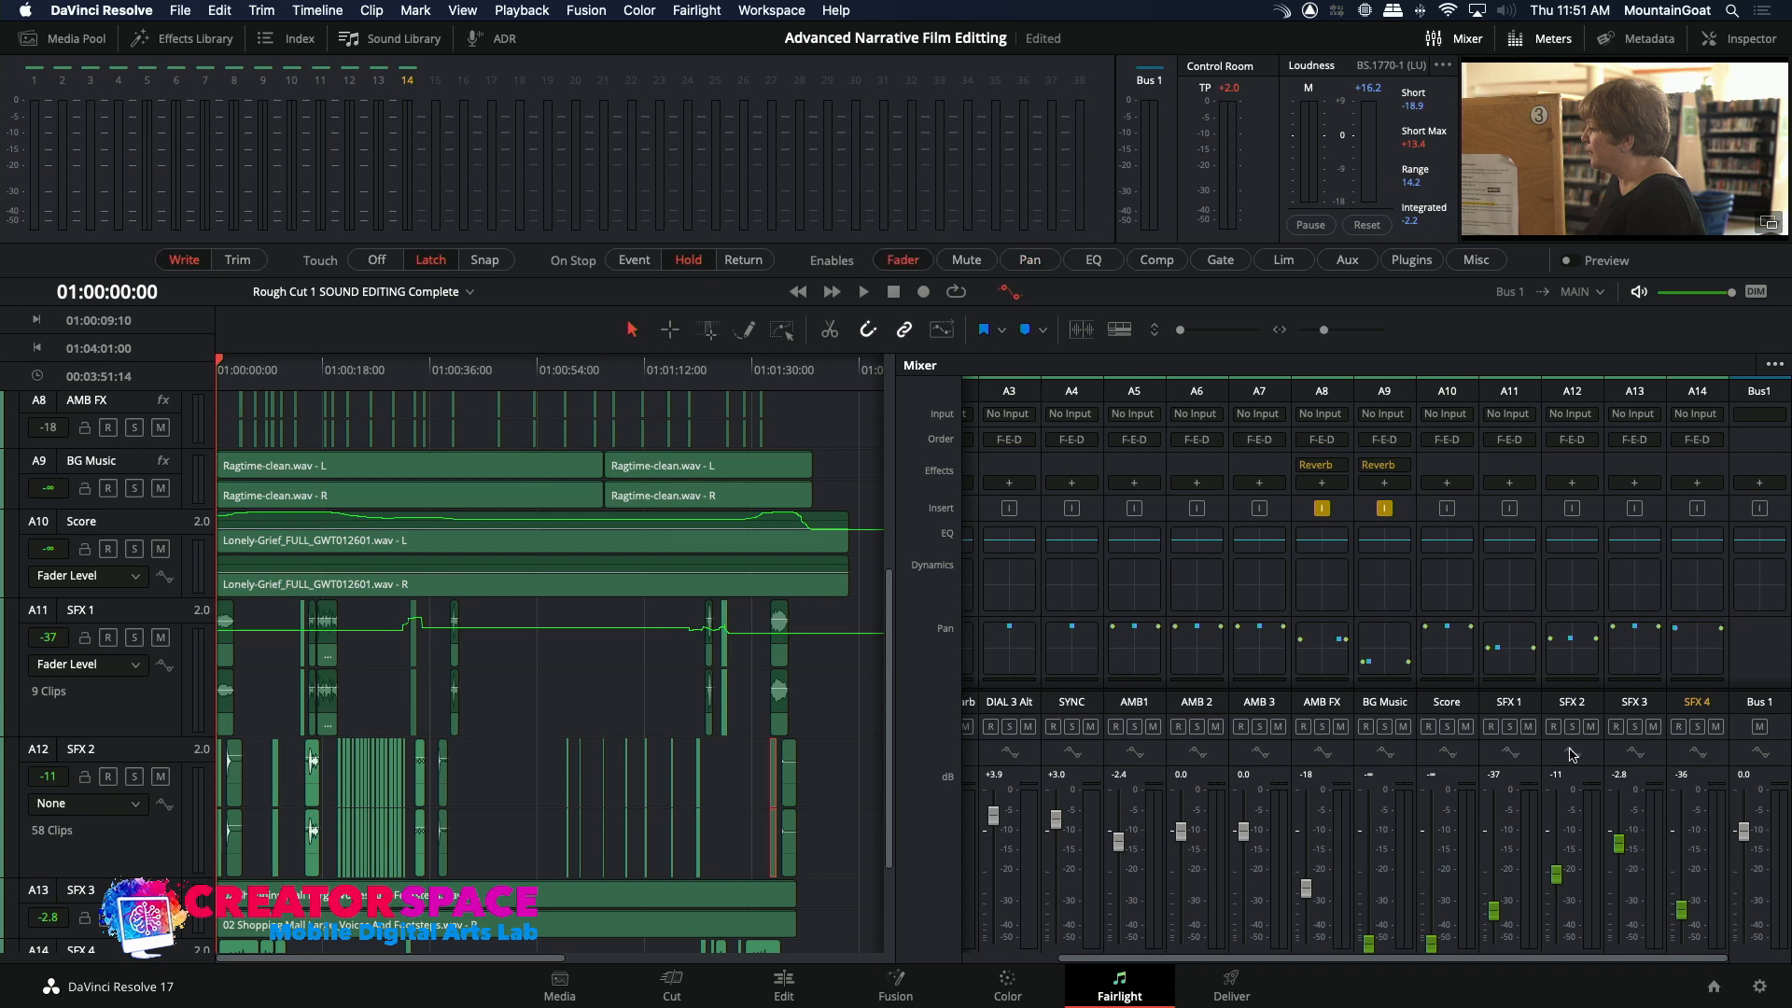
Step: Switch the track automation toggles of SFX 2 and SFX 3 and set them back
click(1621, 761)
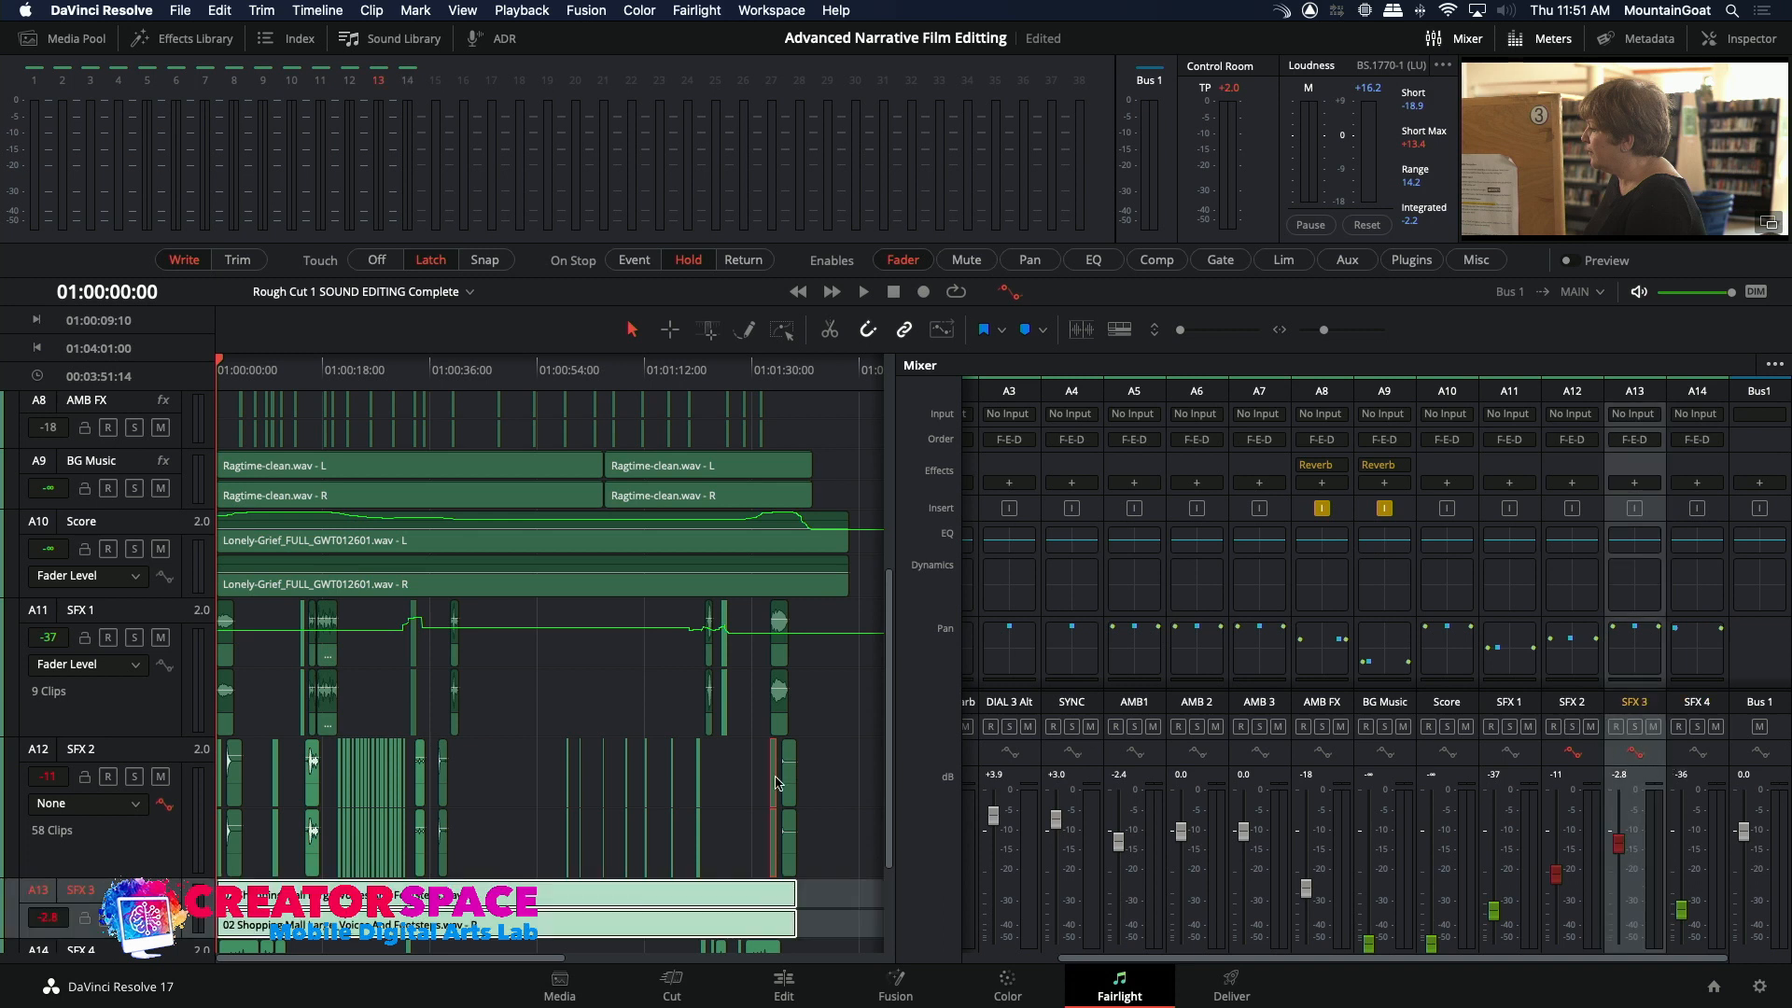
double_click(79, 890)
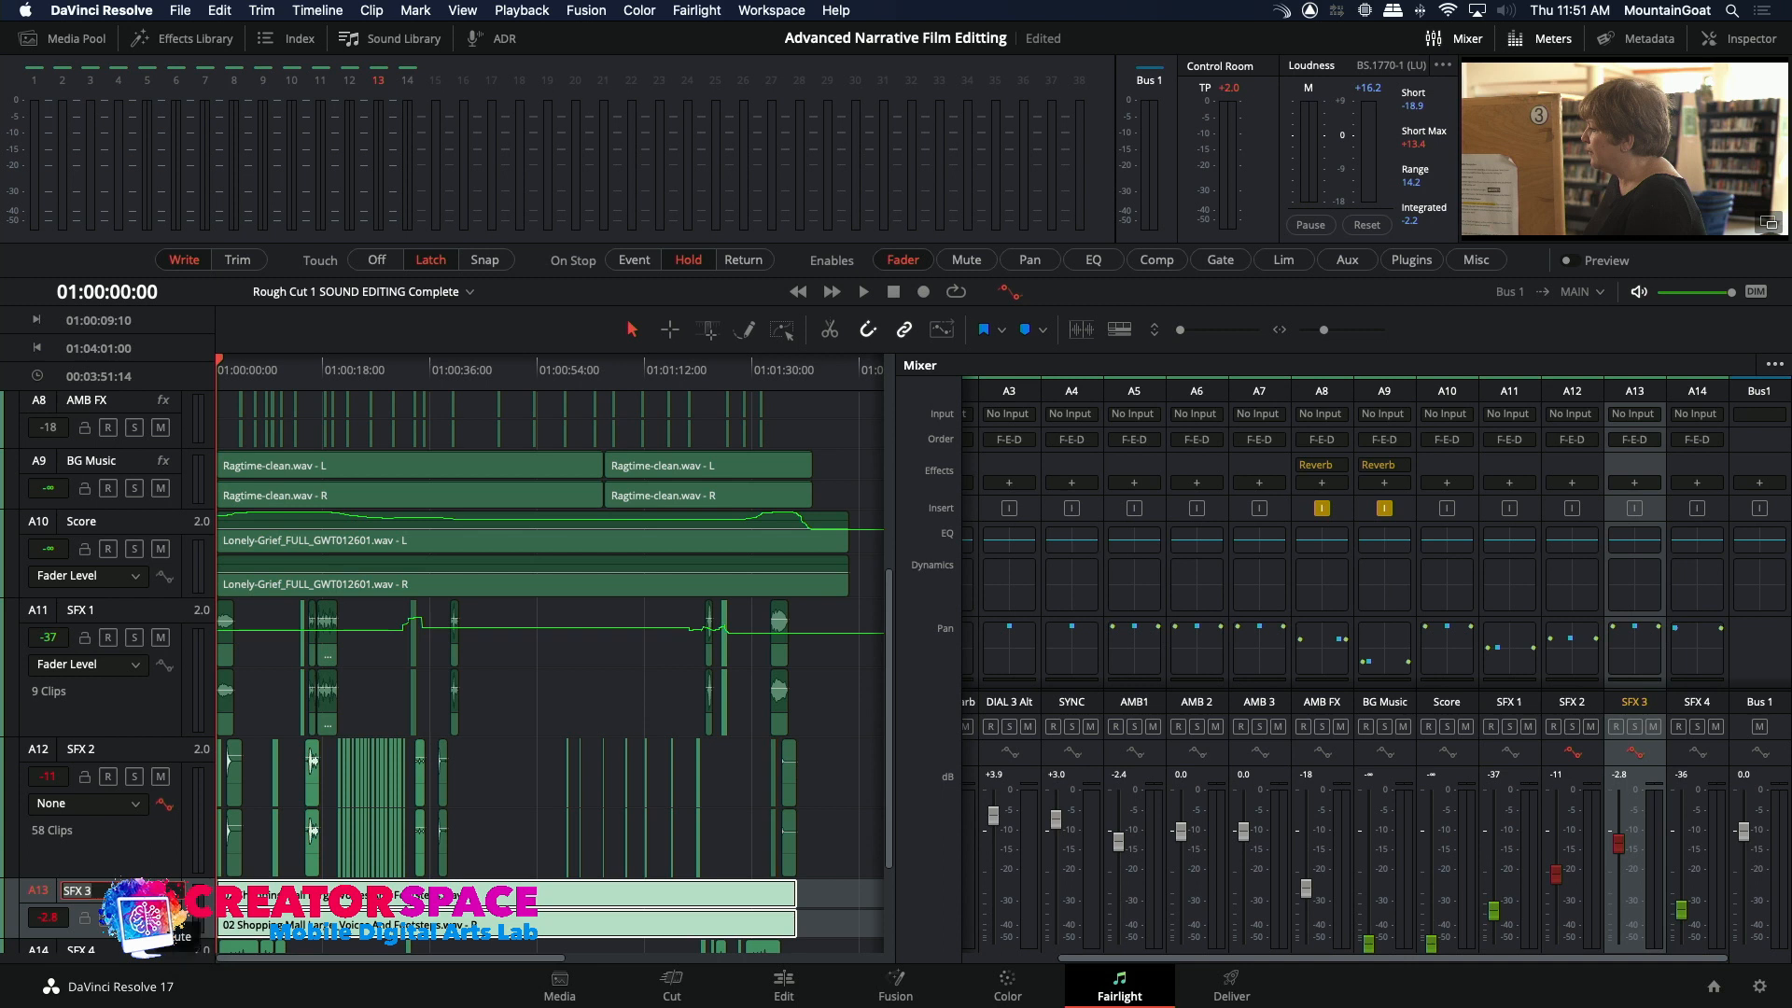
key(Escape)
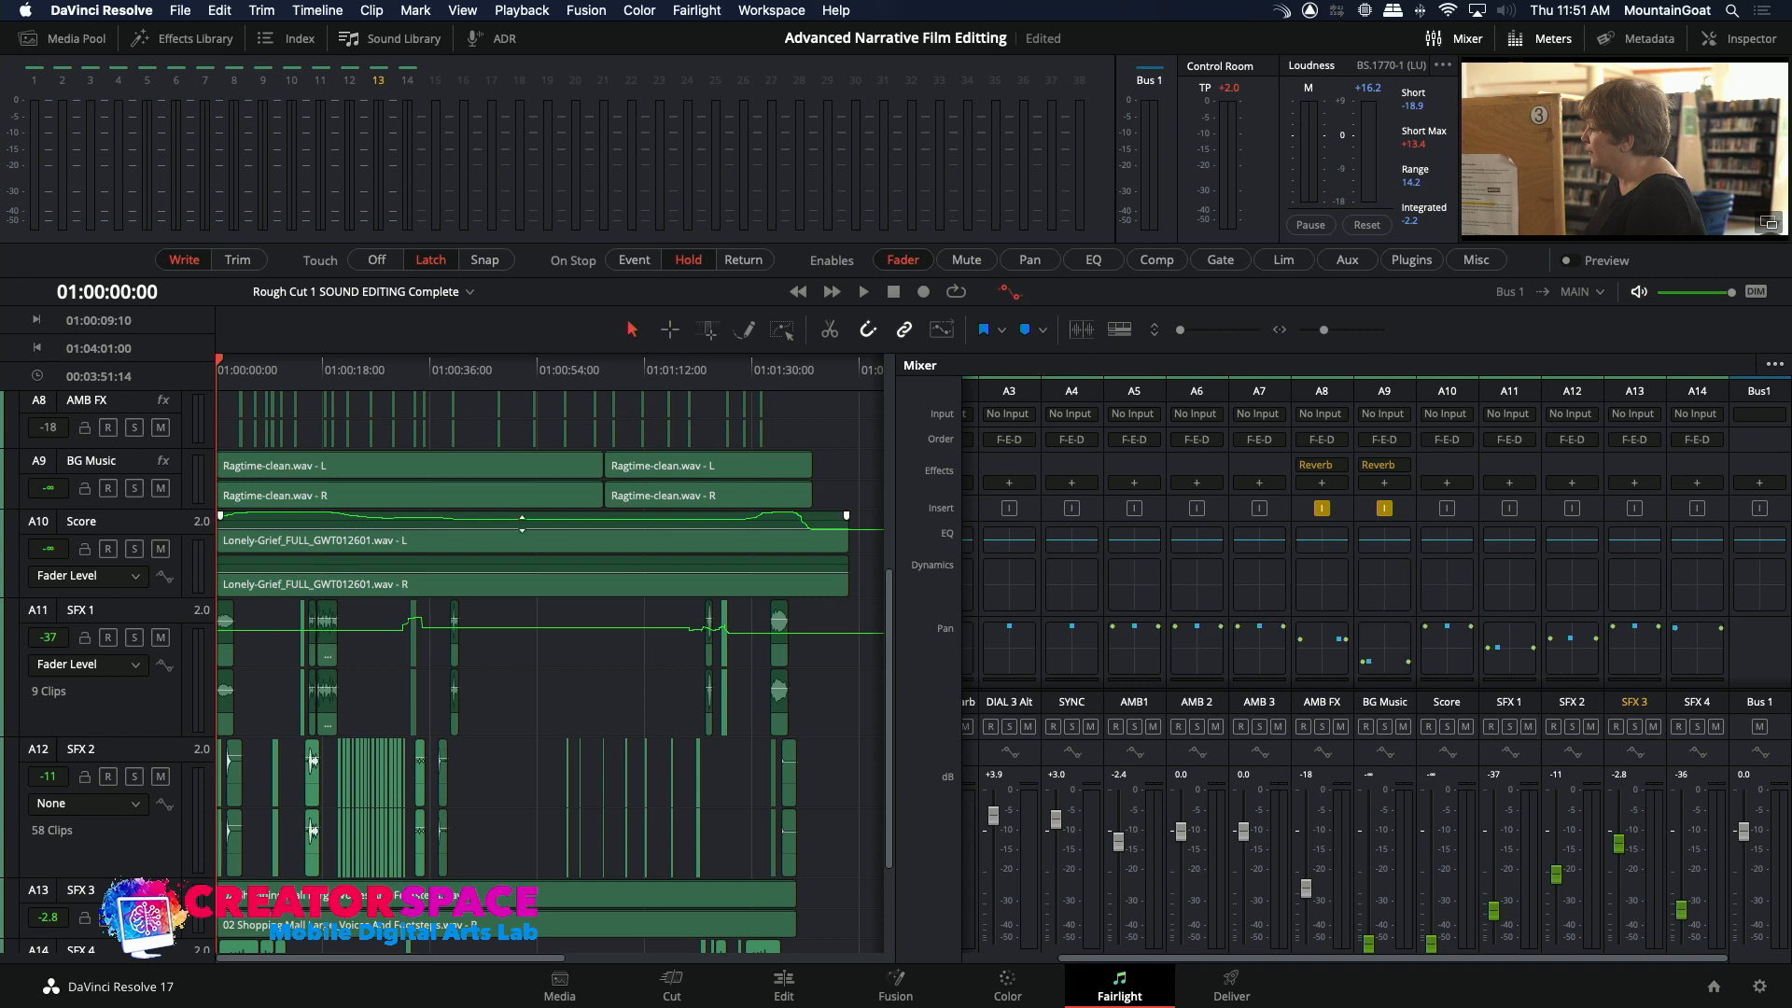
Step: Play the mix from the timeline start through the end of the scene to check the fader and pan automation
drag(222, 369, 184, 366)
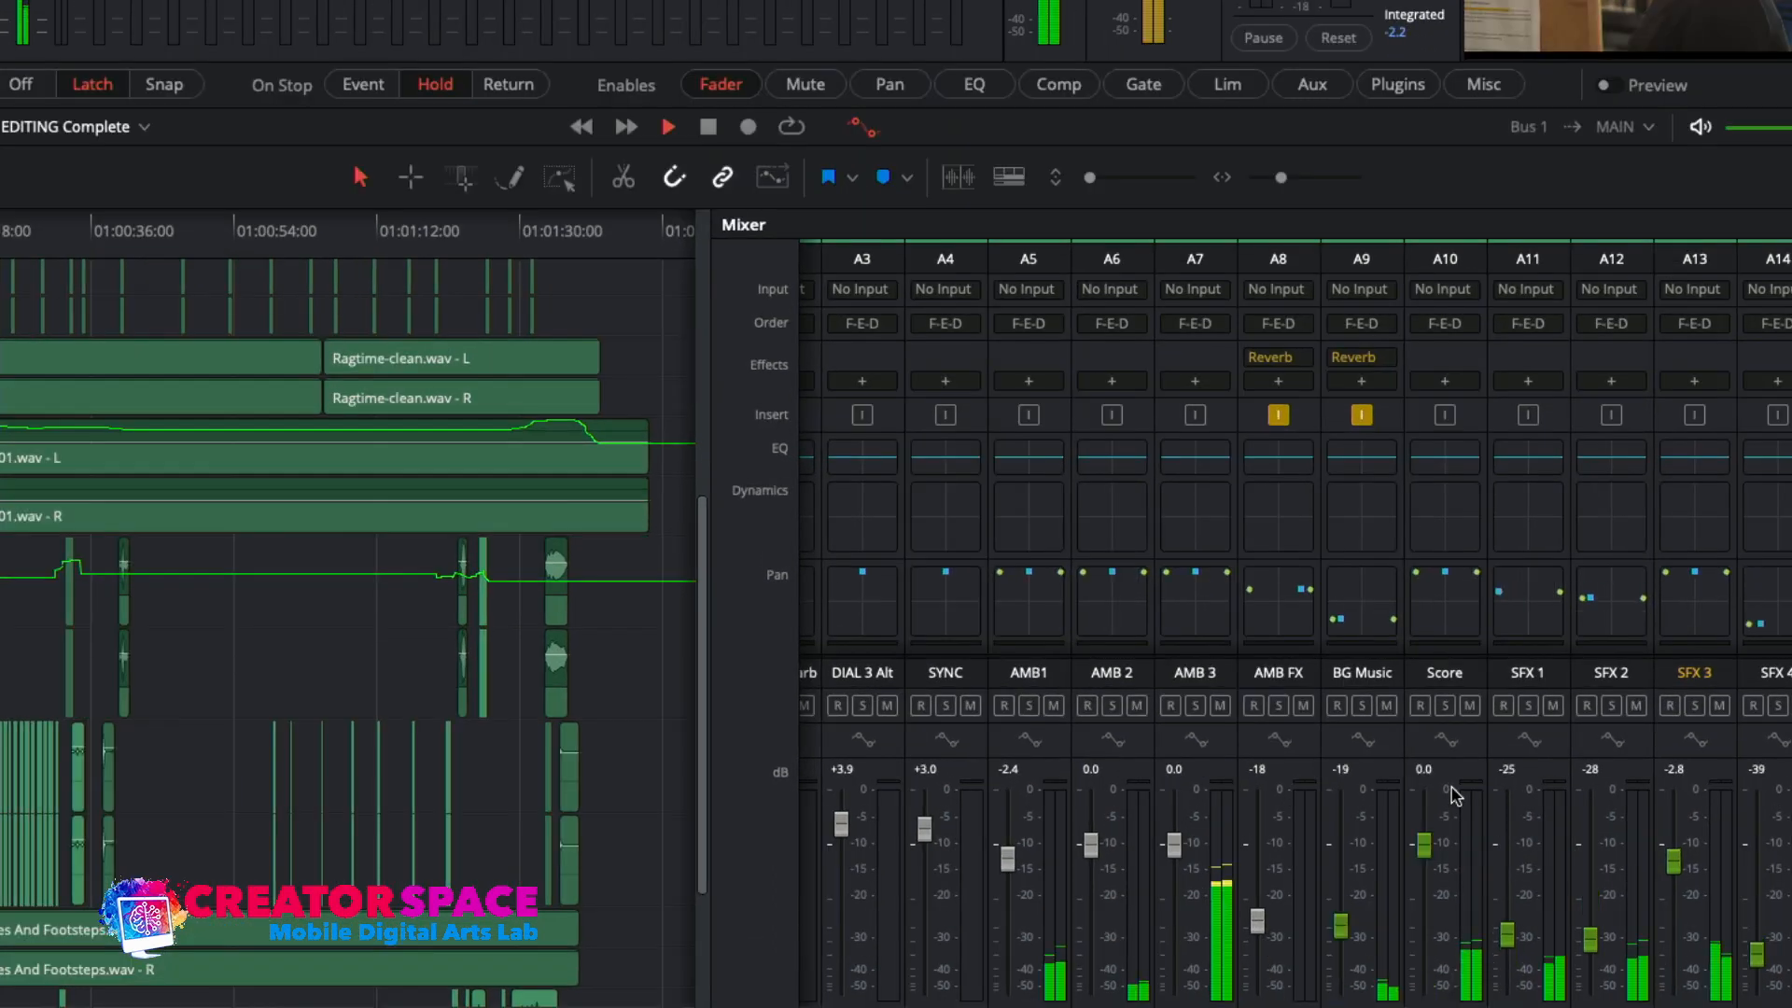
drag(1424, 827, 1425, 808)
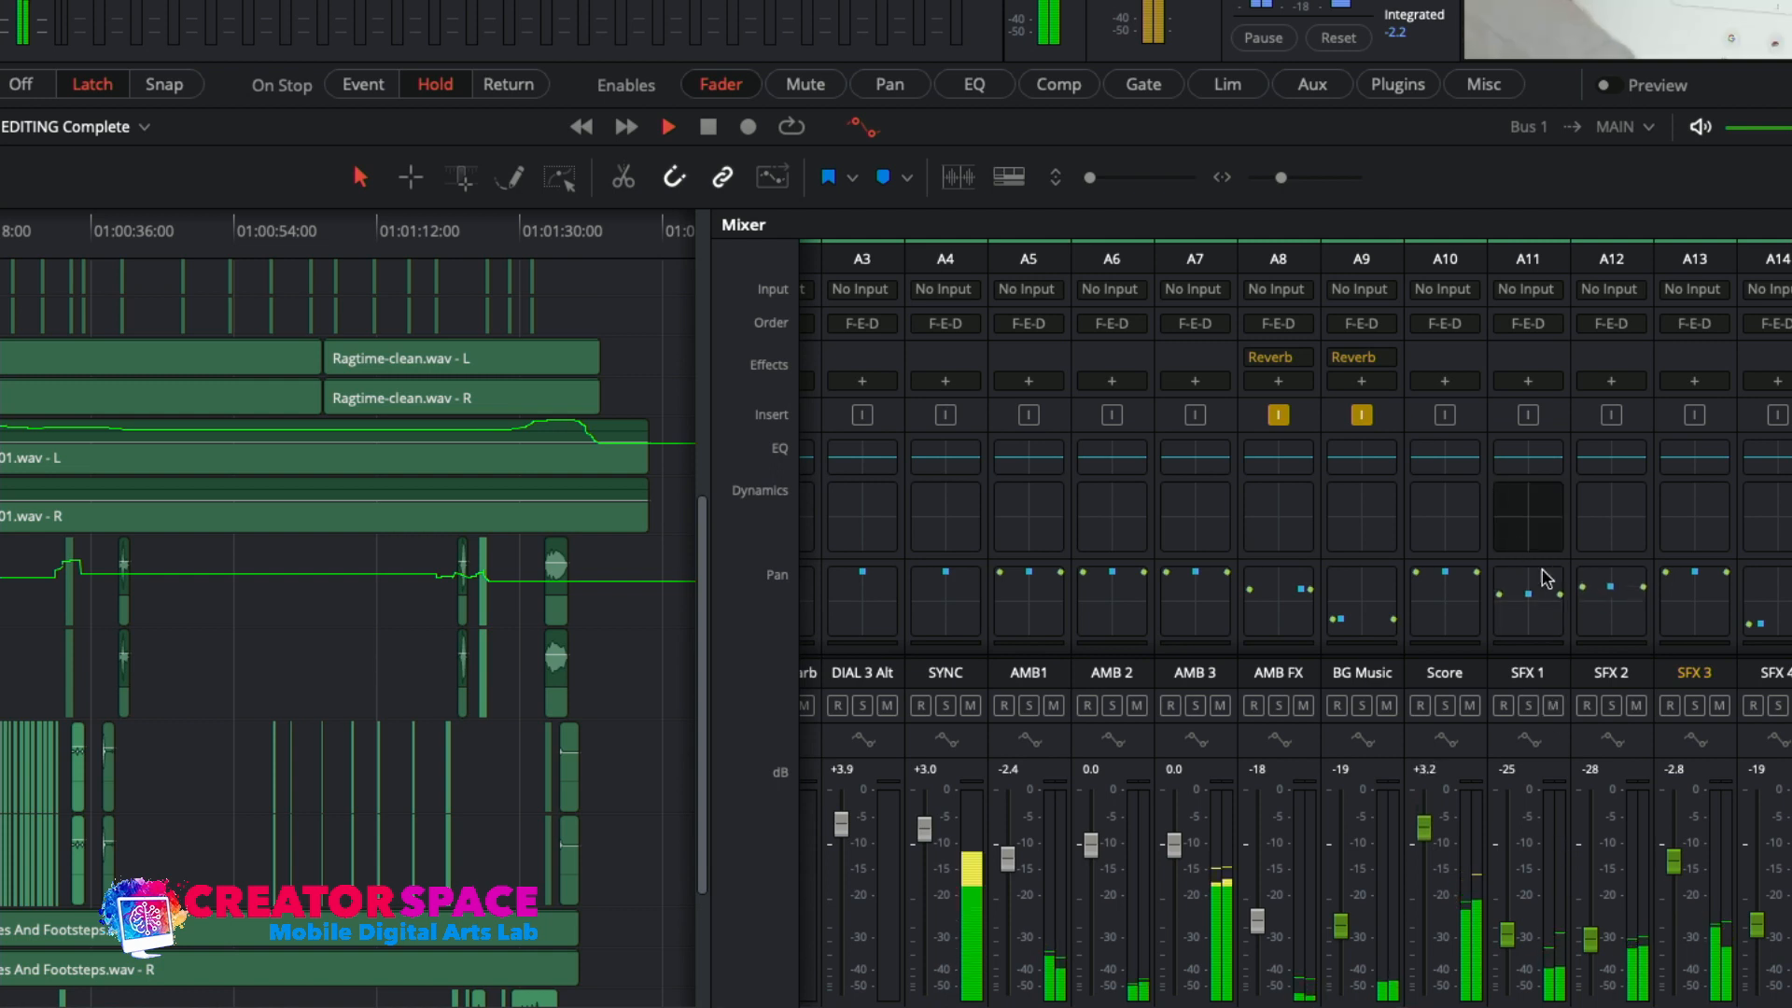
key(space)
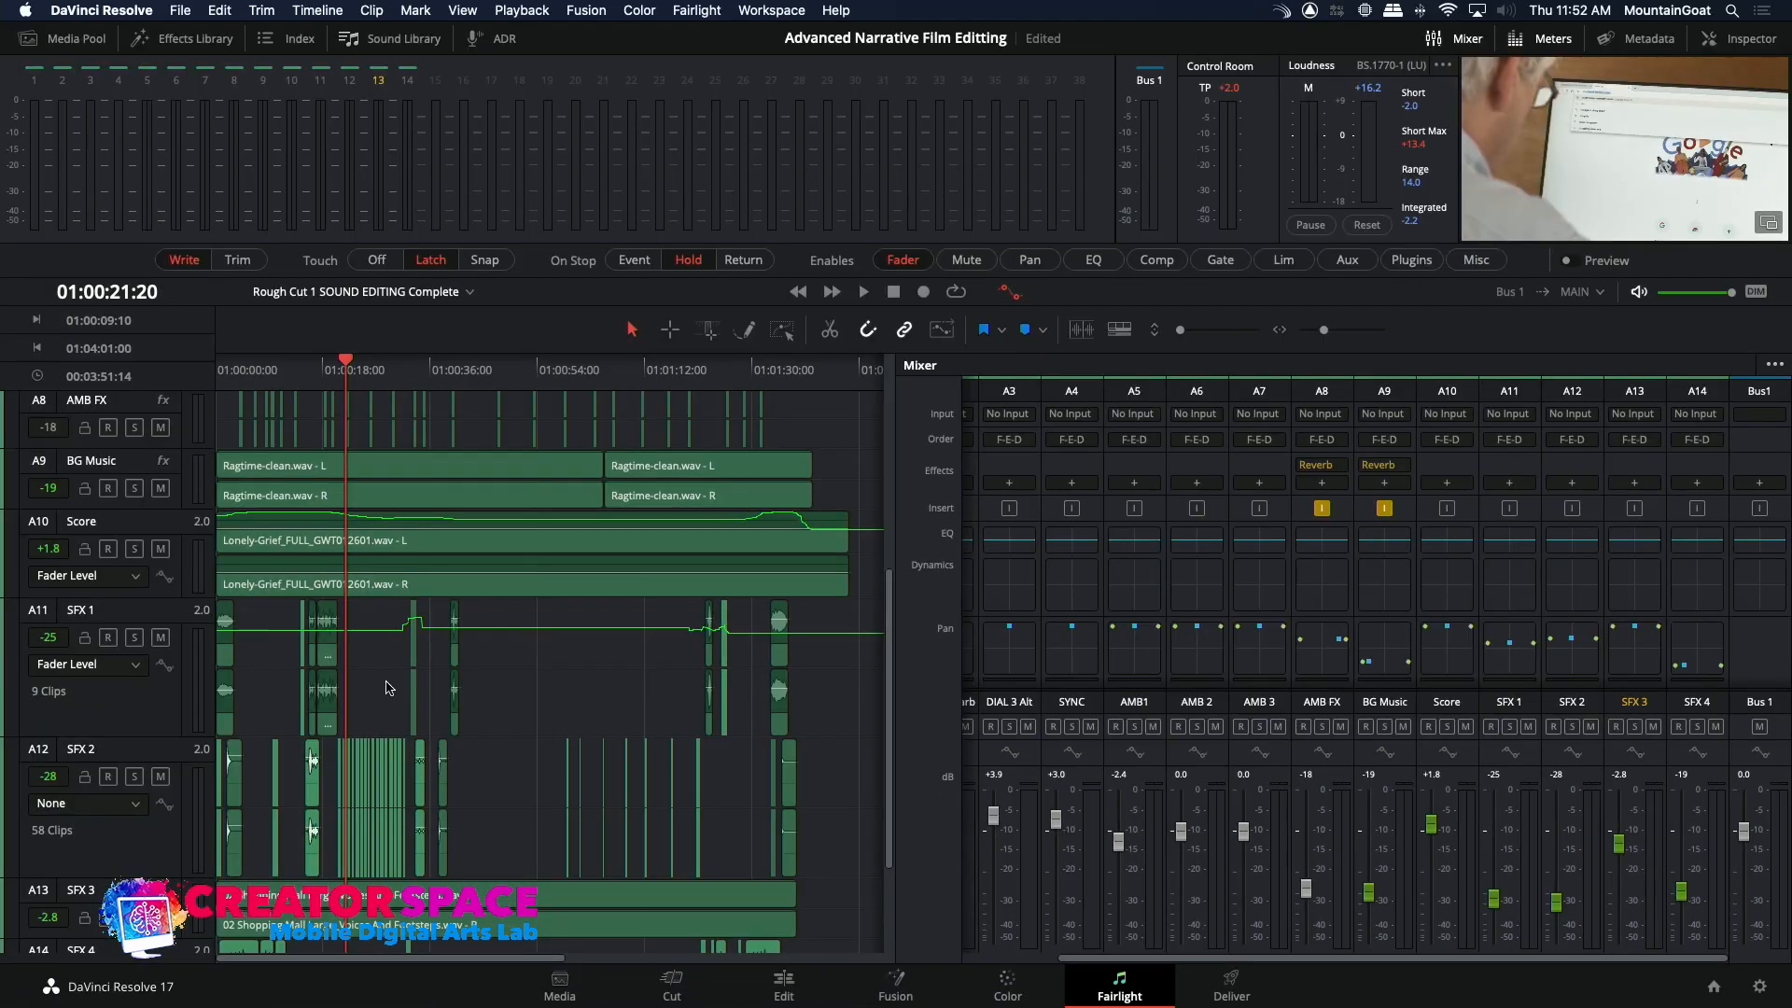
drag(243, 378, 152, 371)
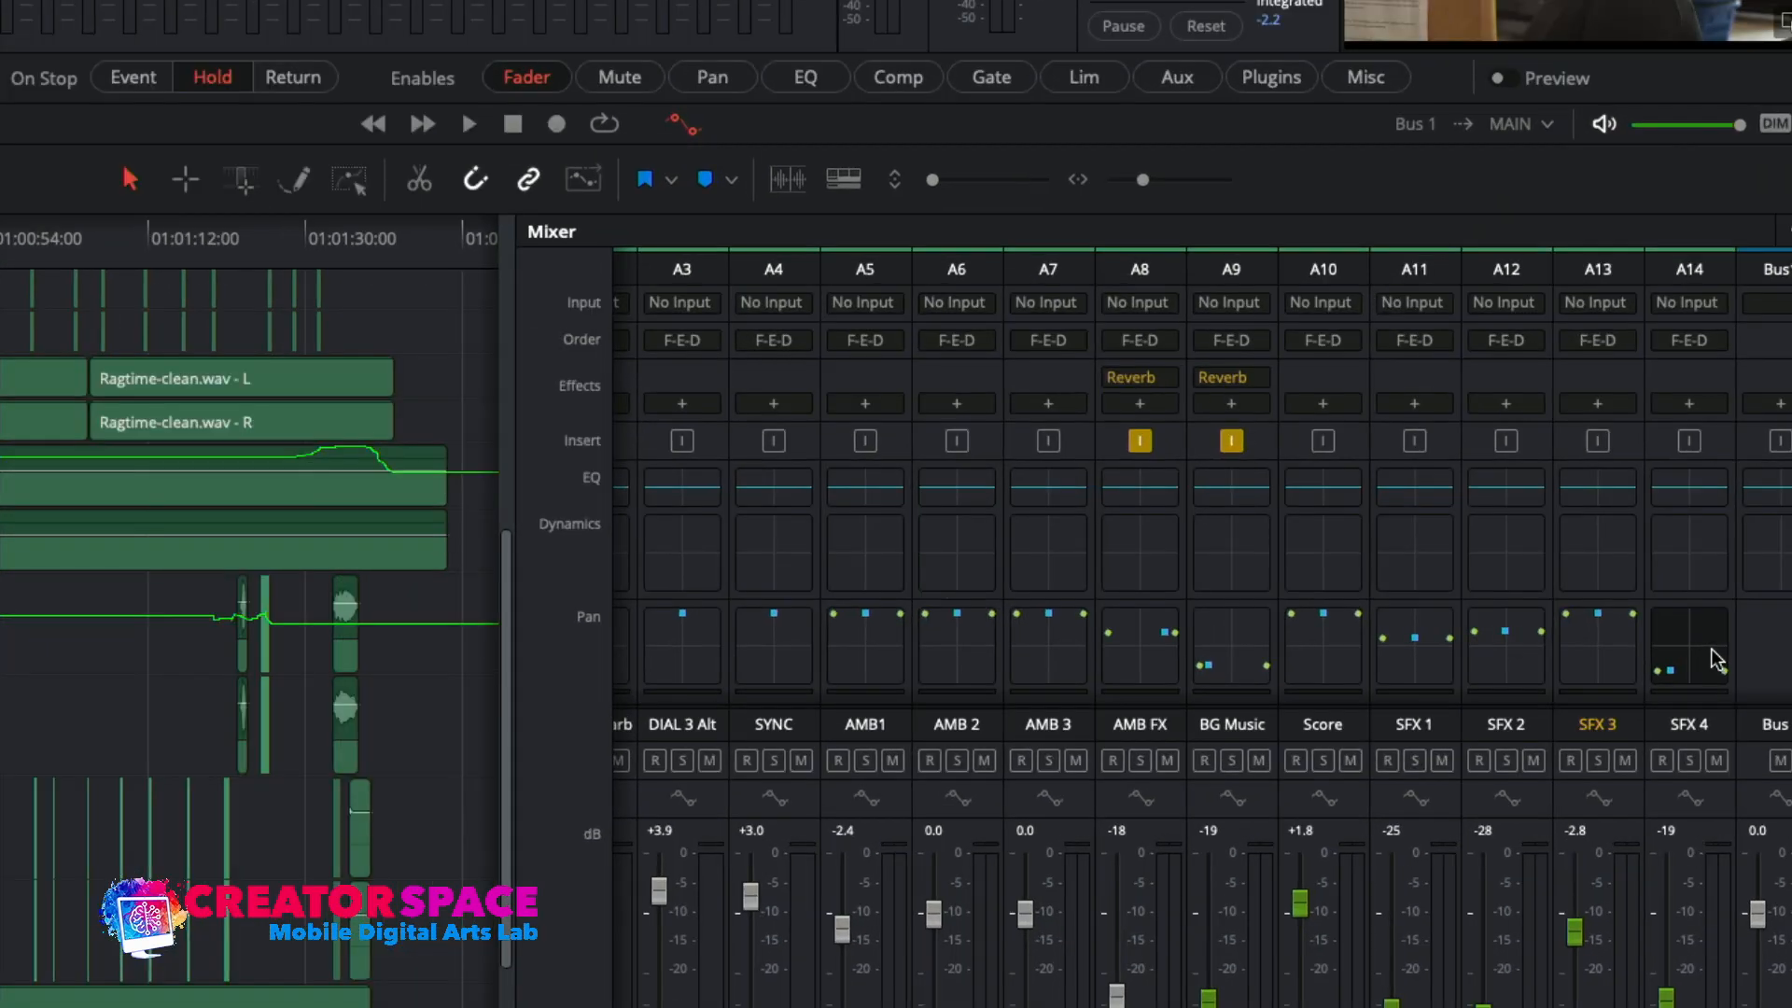
key(space)
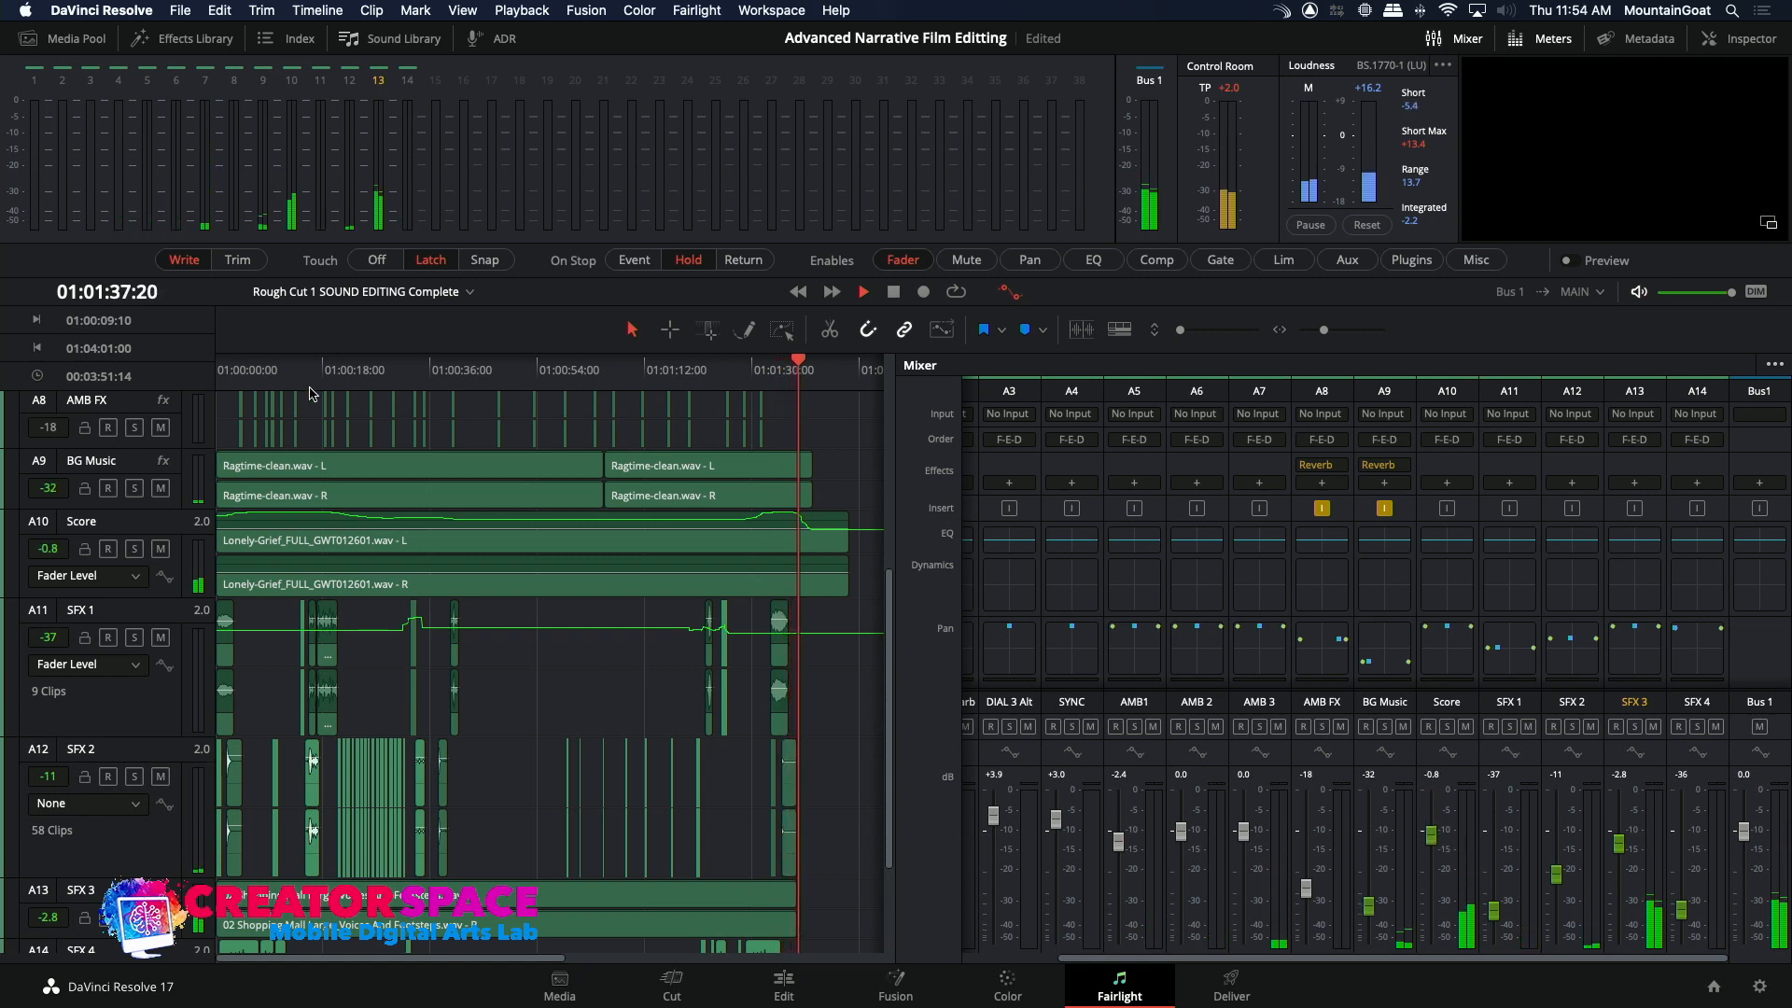
key(space)
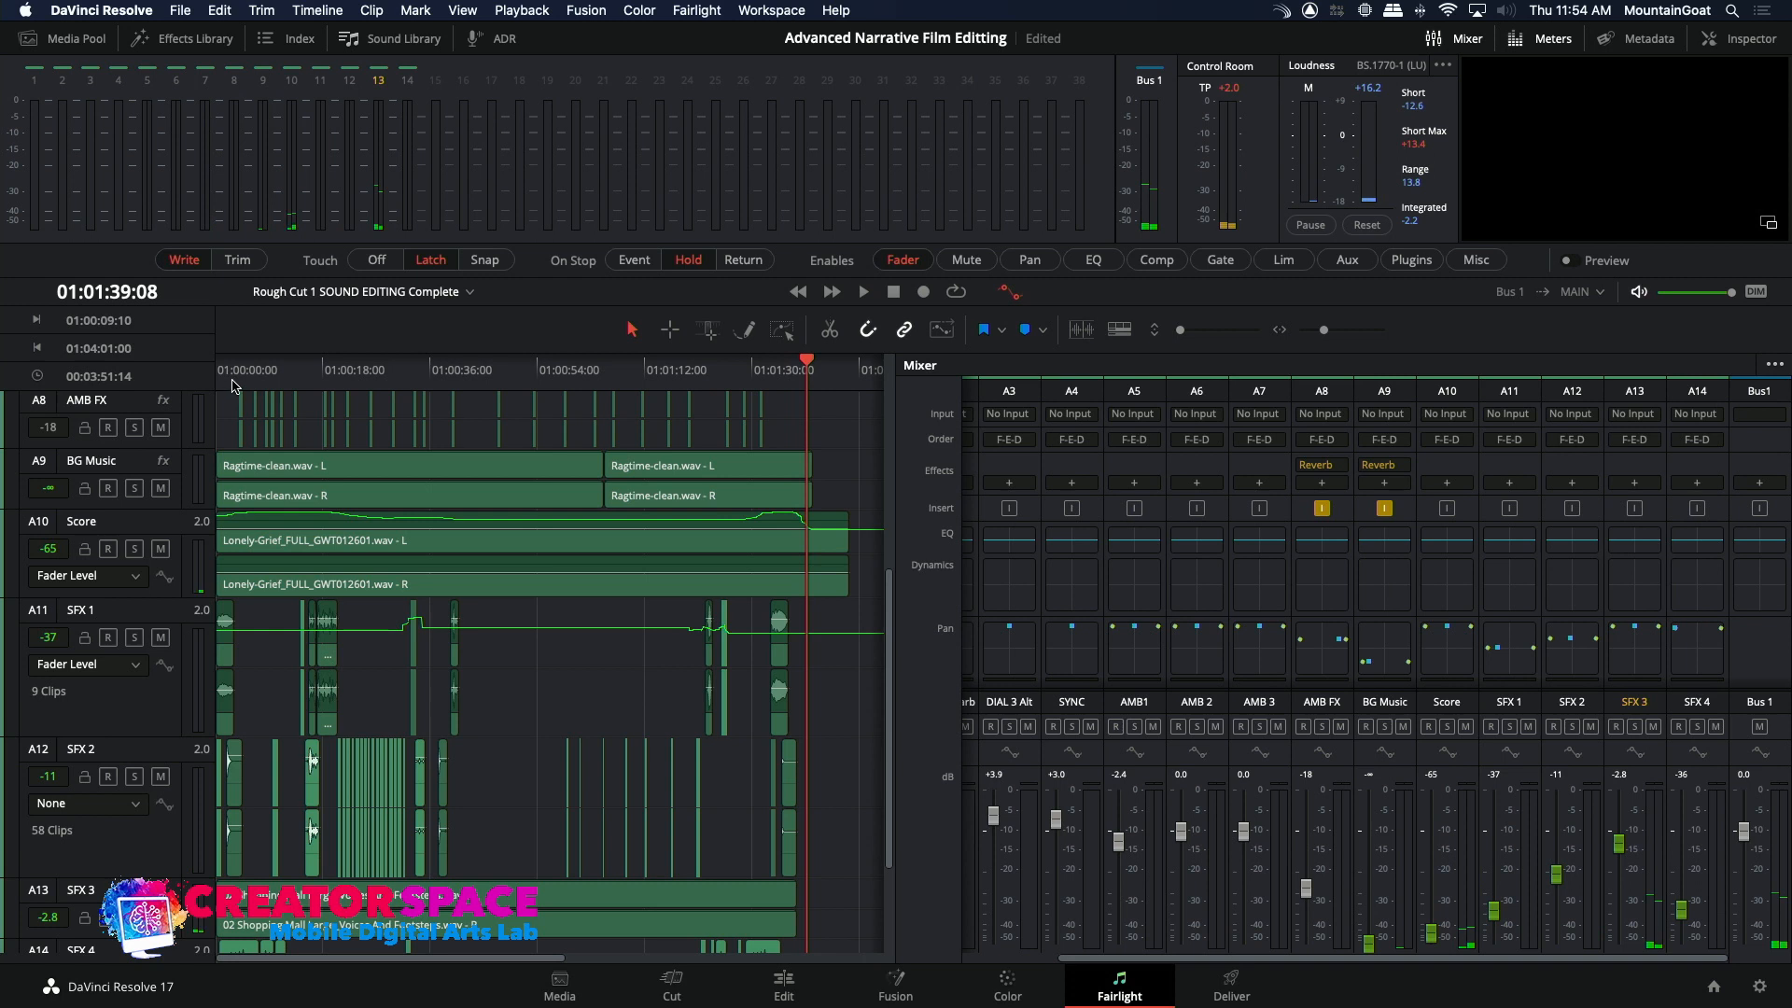
Step: Lower the clip volume of the first DoorMetal clip on SFX 2 at the timeline start and play the opening
key(Home)
key(space)
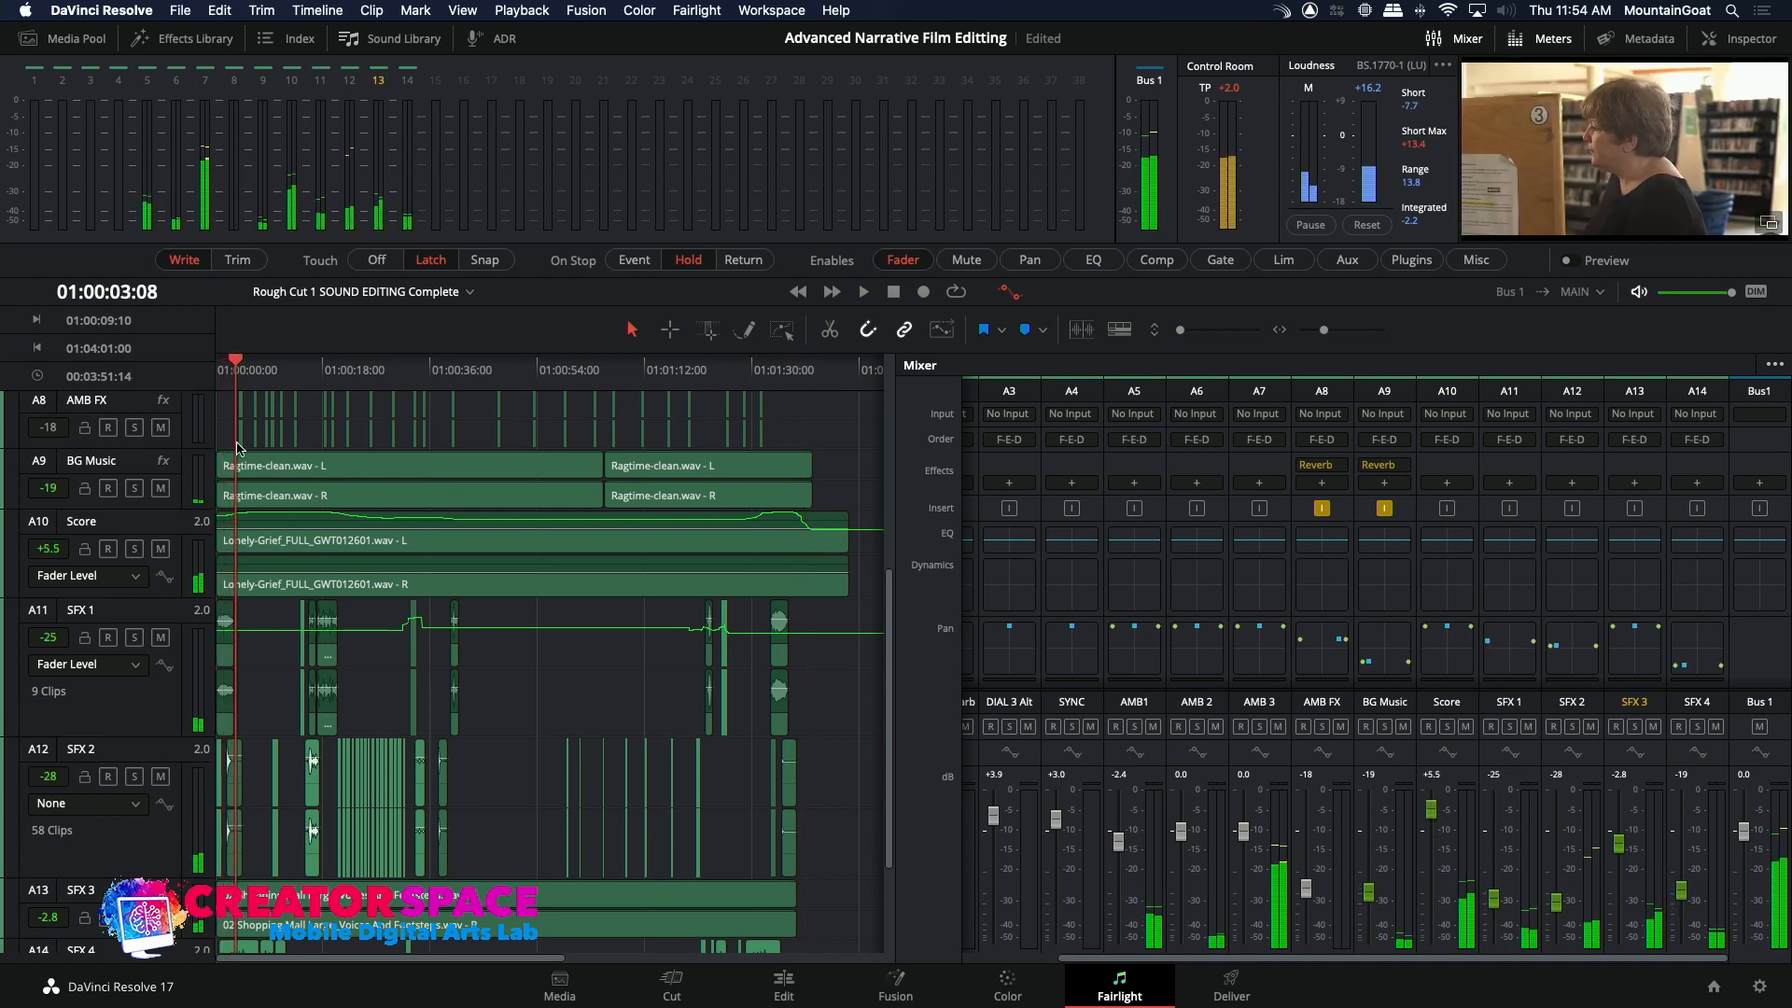
key(Home)
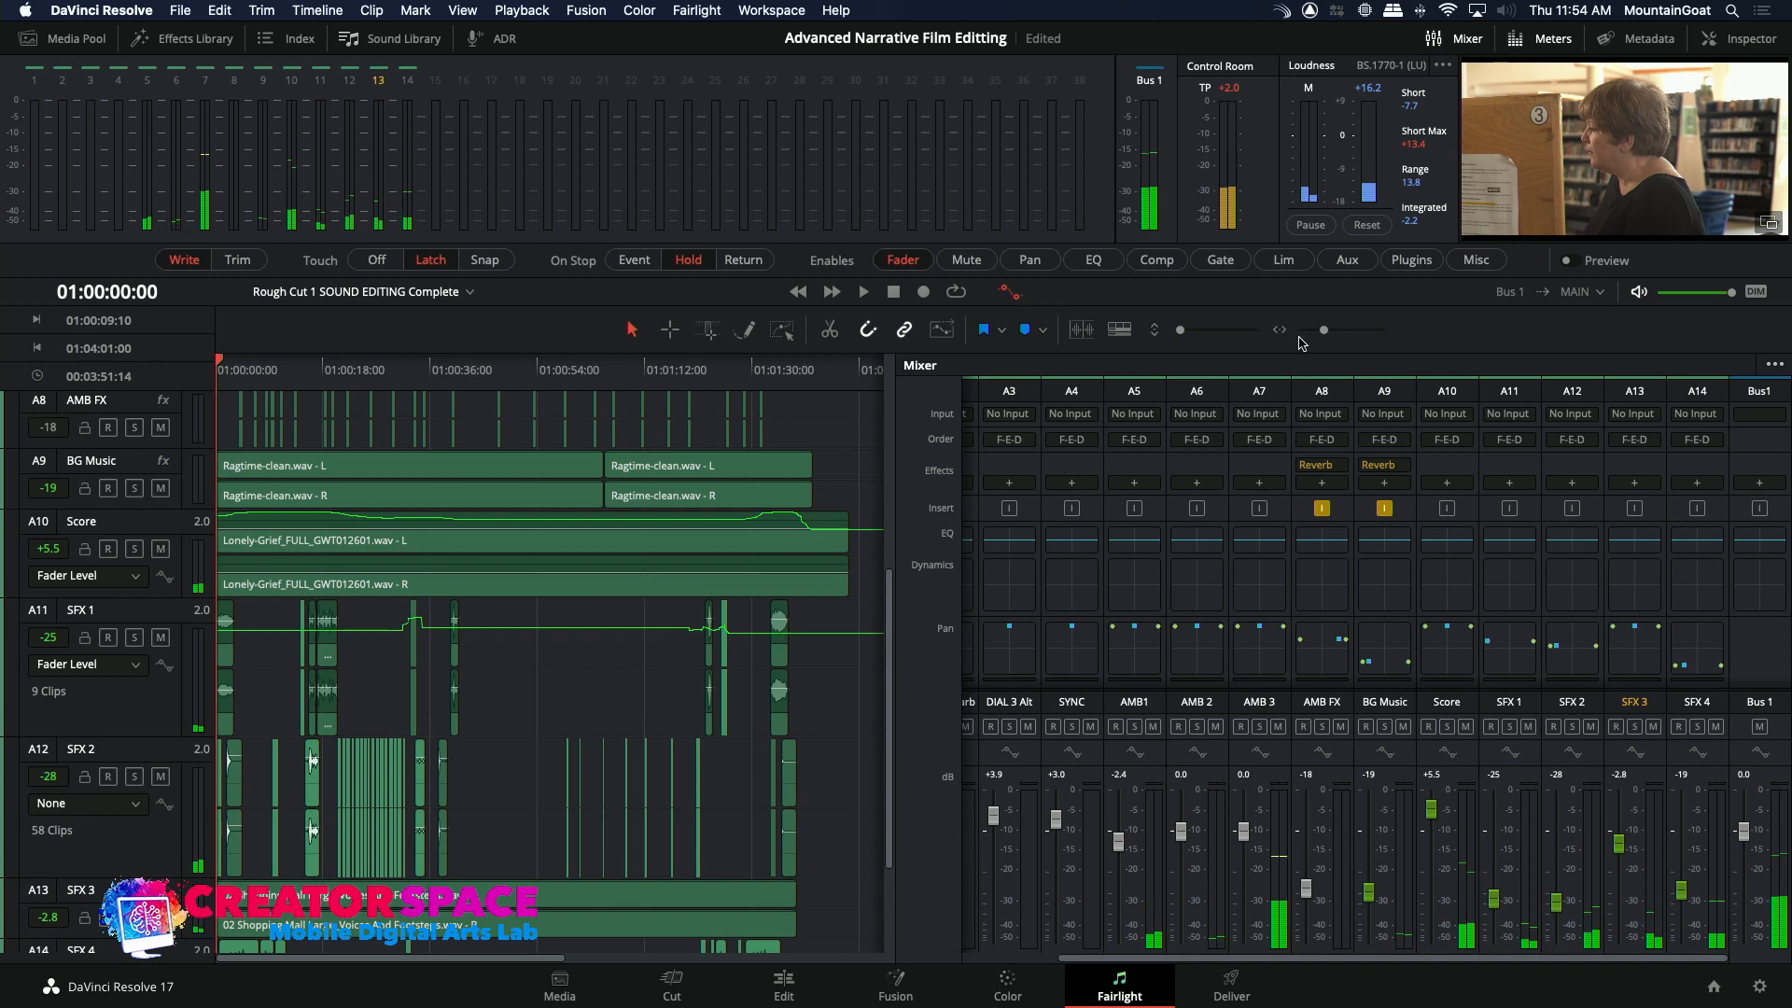
drag(1323, 331, 1335, 333)
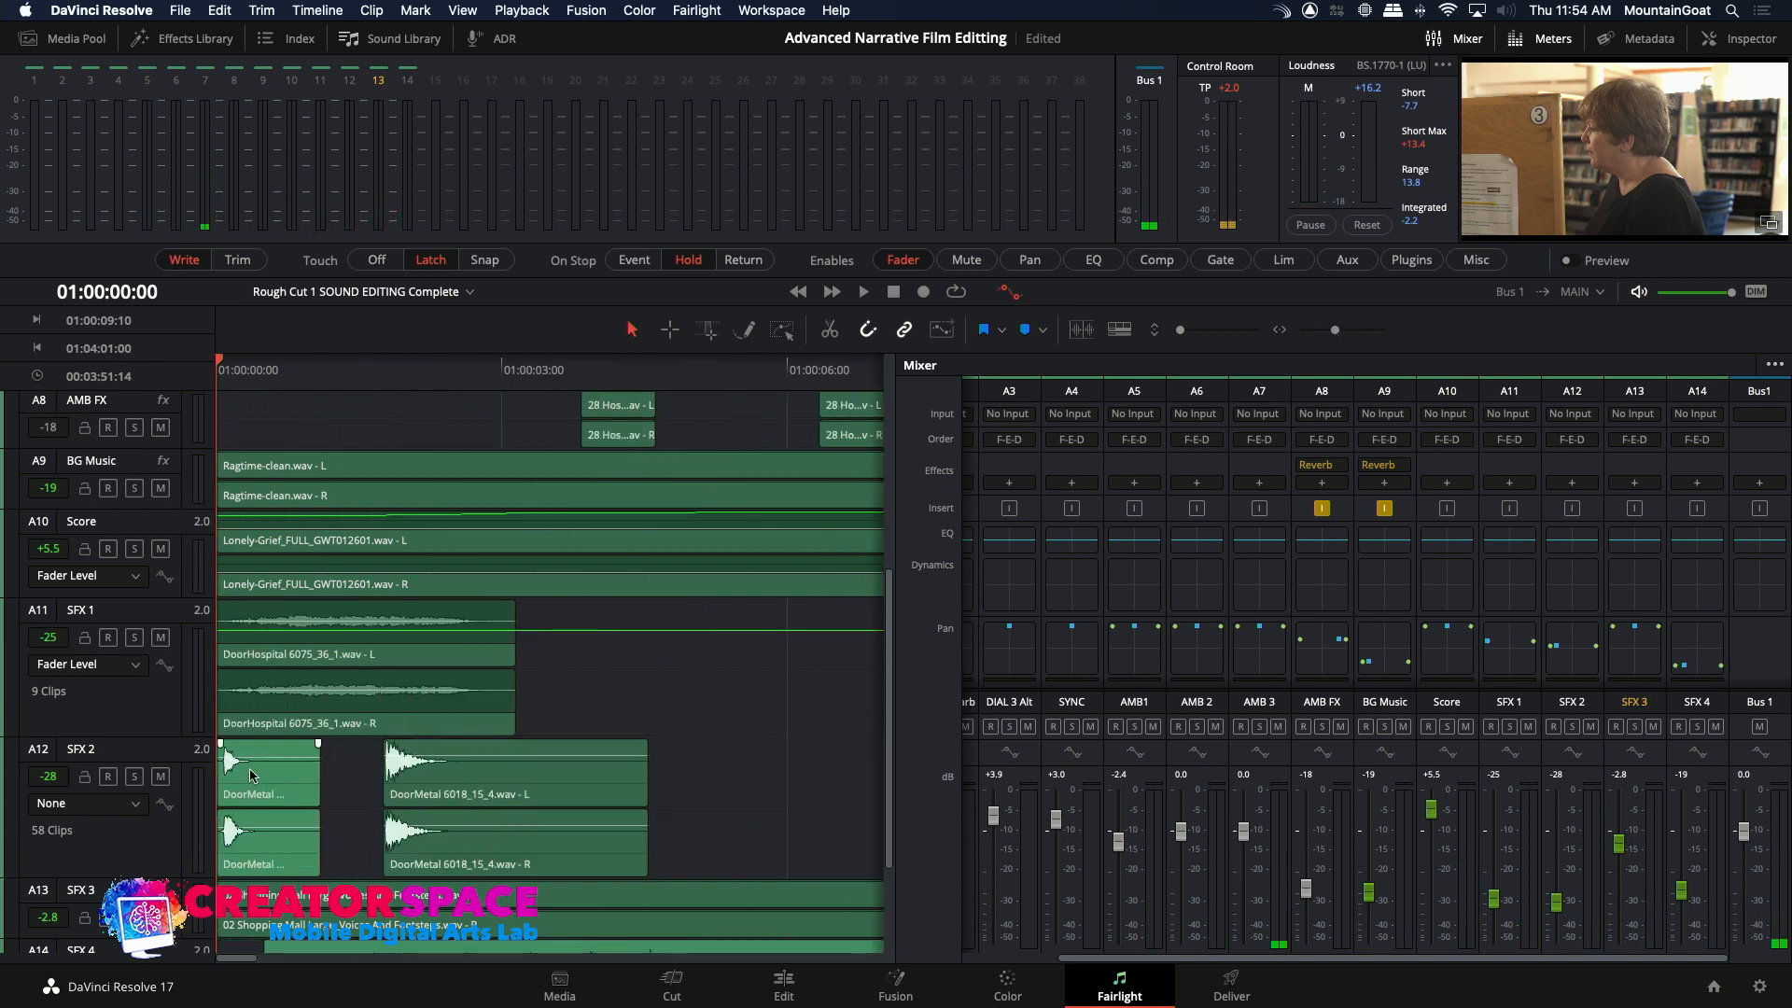
drag(267, 754, 267, 759)
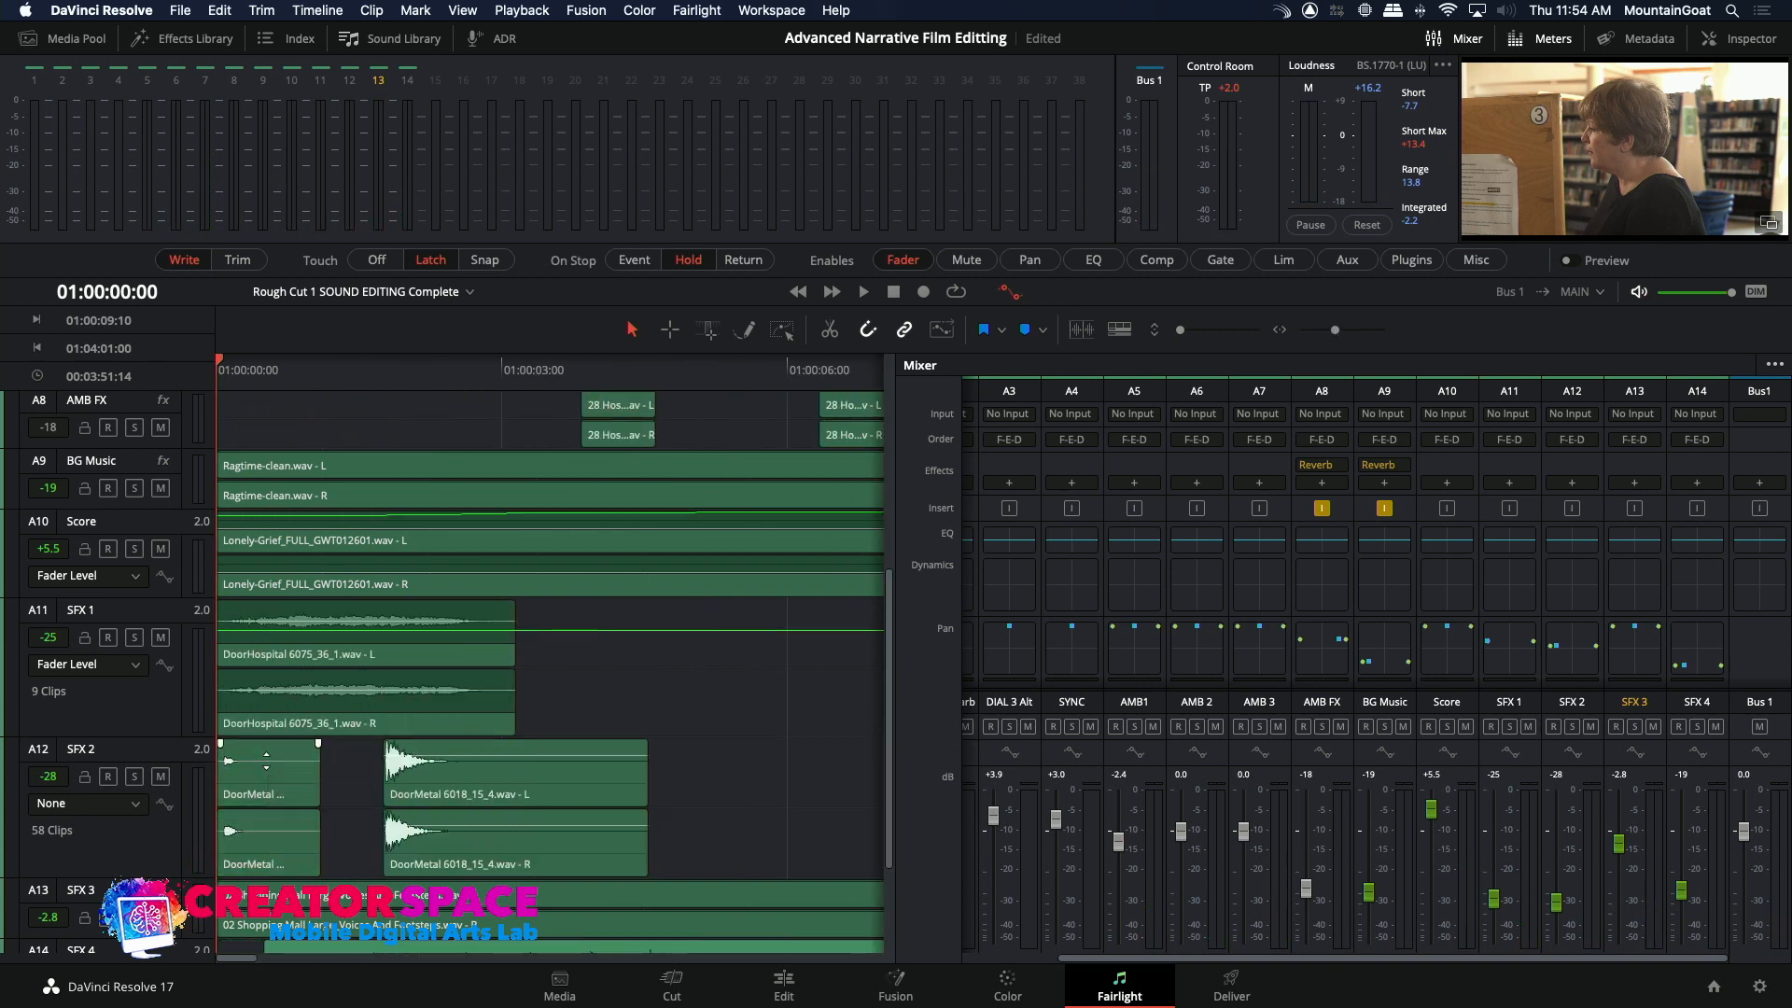
key(space)
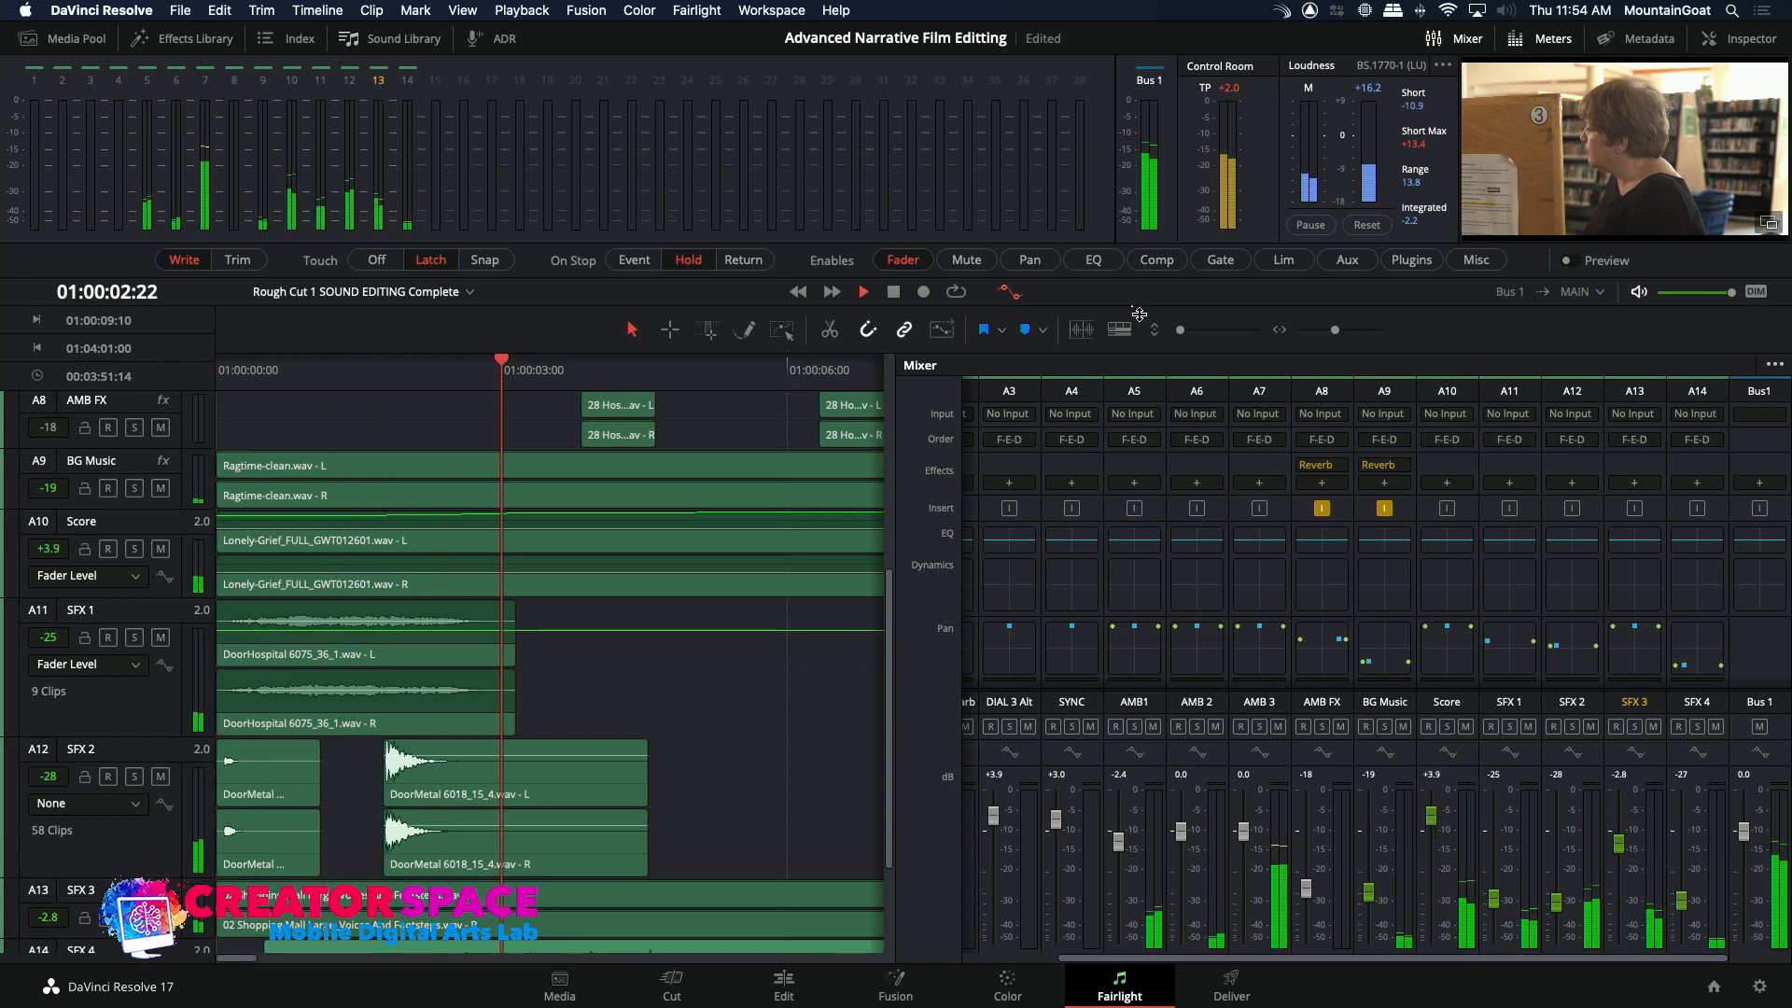
drag(1329, 333, 1321, 333)
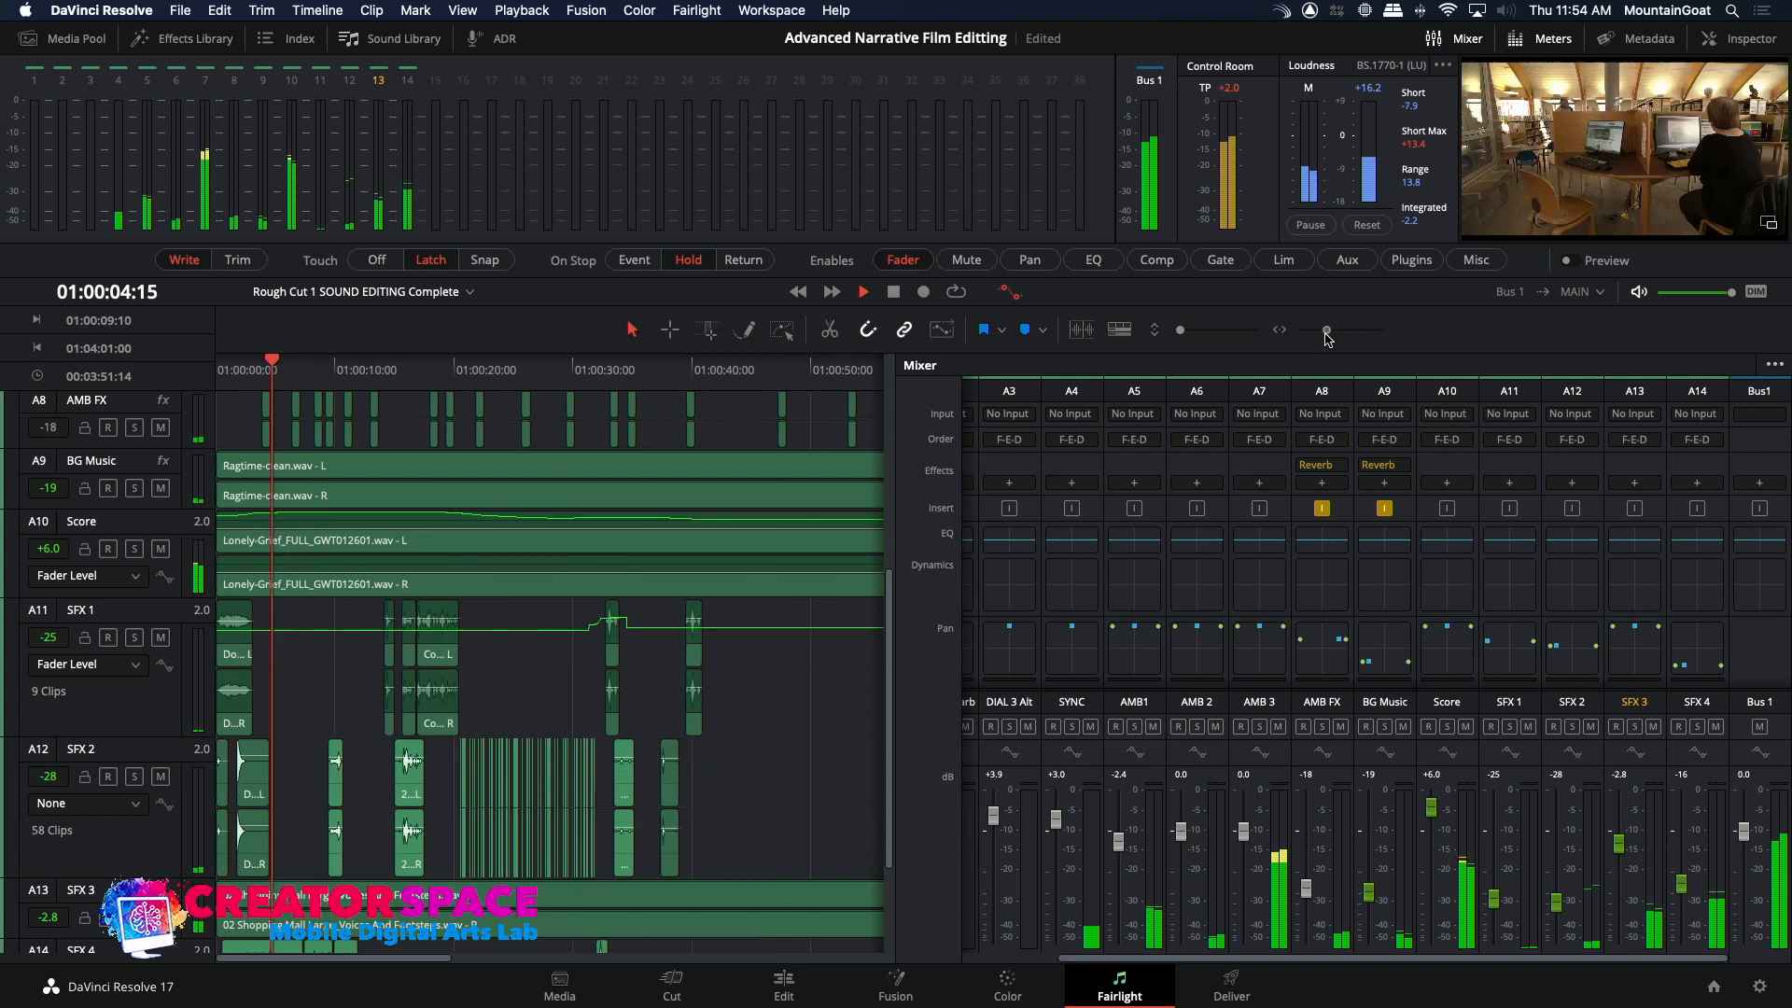
Step: Play the mix from about 14 seconds and from about 31 seconds into the scene to check the sound-effect and score levels
click(388, 377)
key(space)
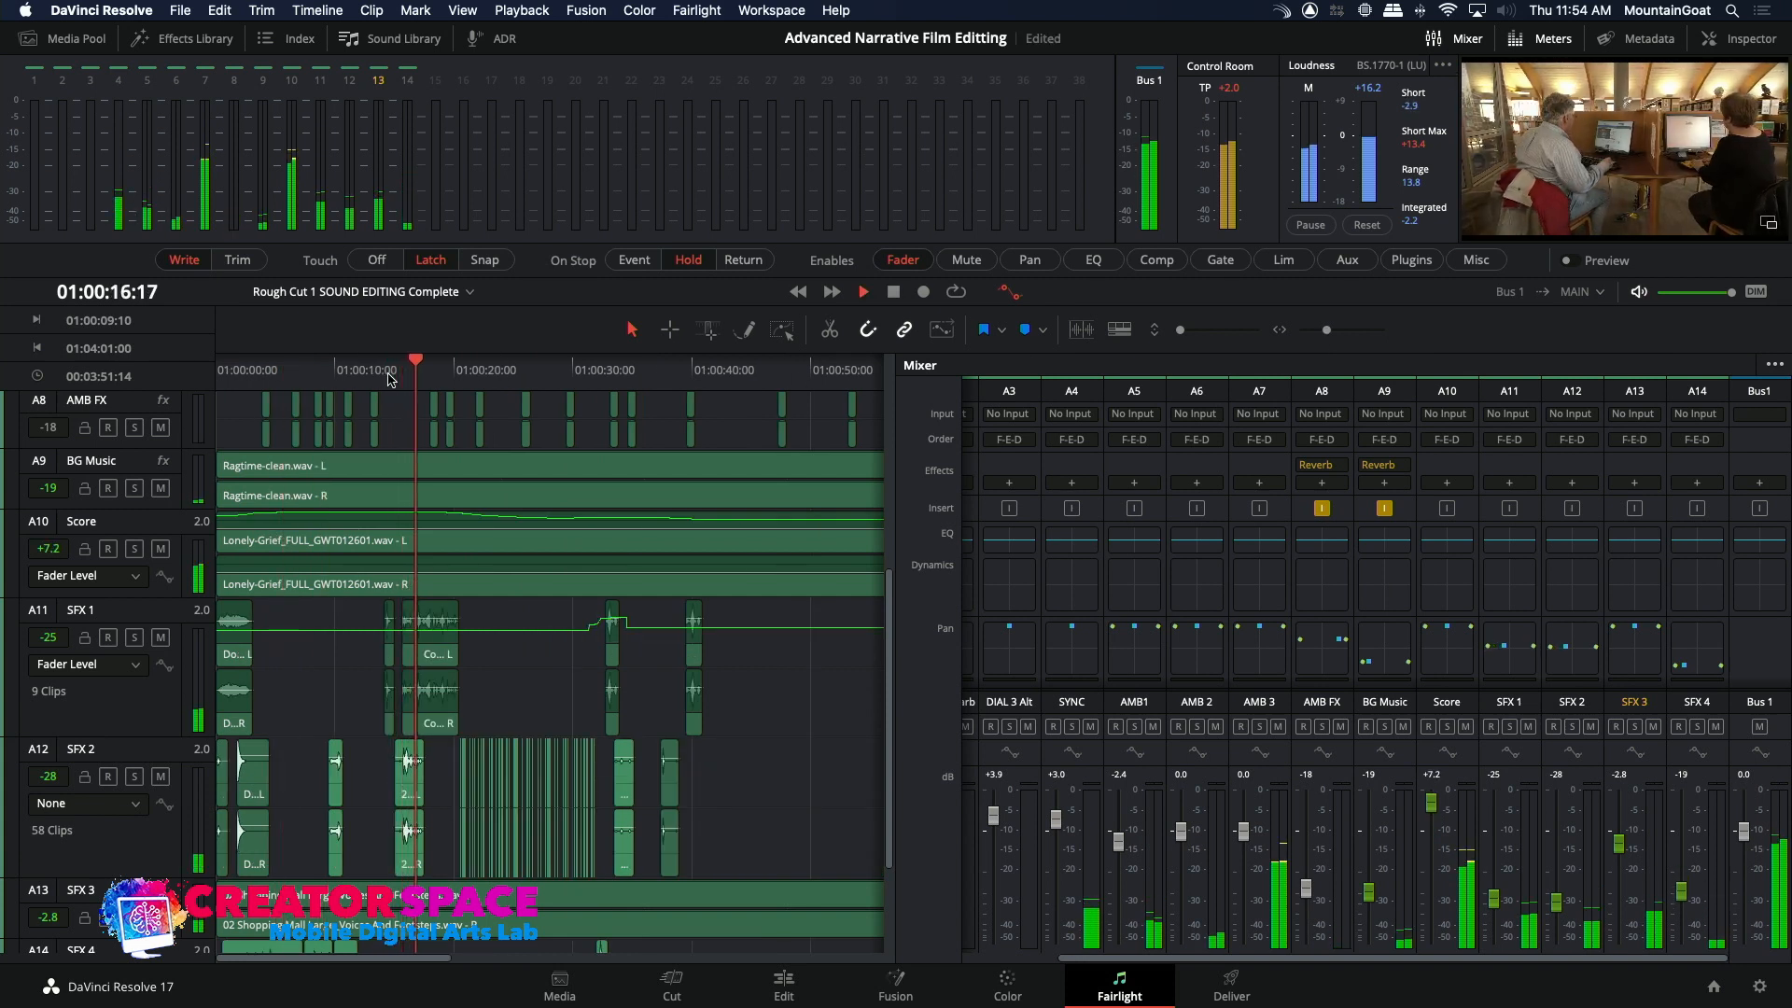
click(590, 374)
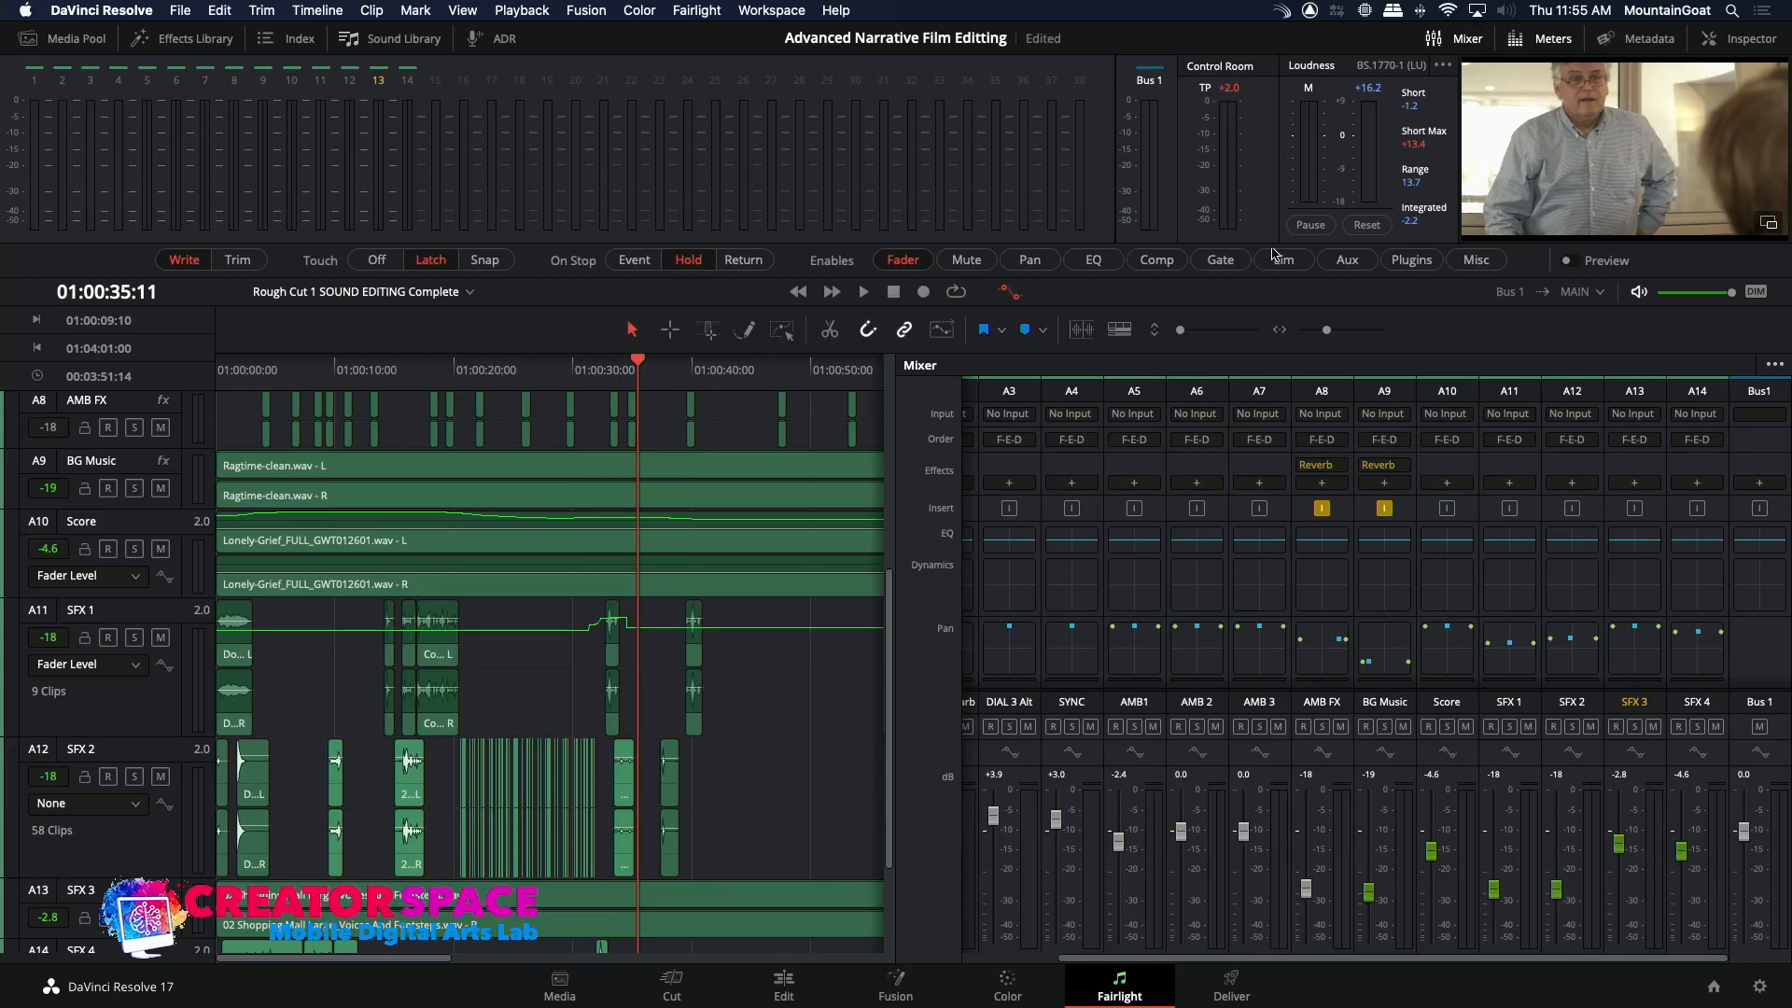
Step: Switch to the Edit page, inspect the clip volume curve of the Shopping Mall clip on SFX 3, and close the curve
click(782, 987)
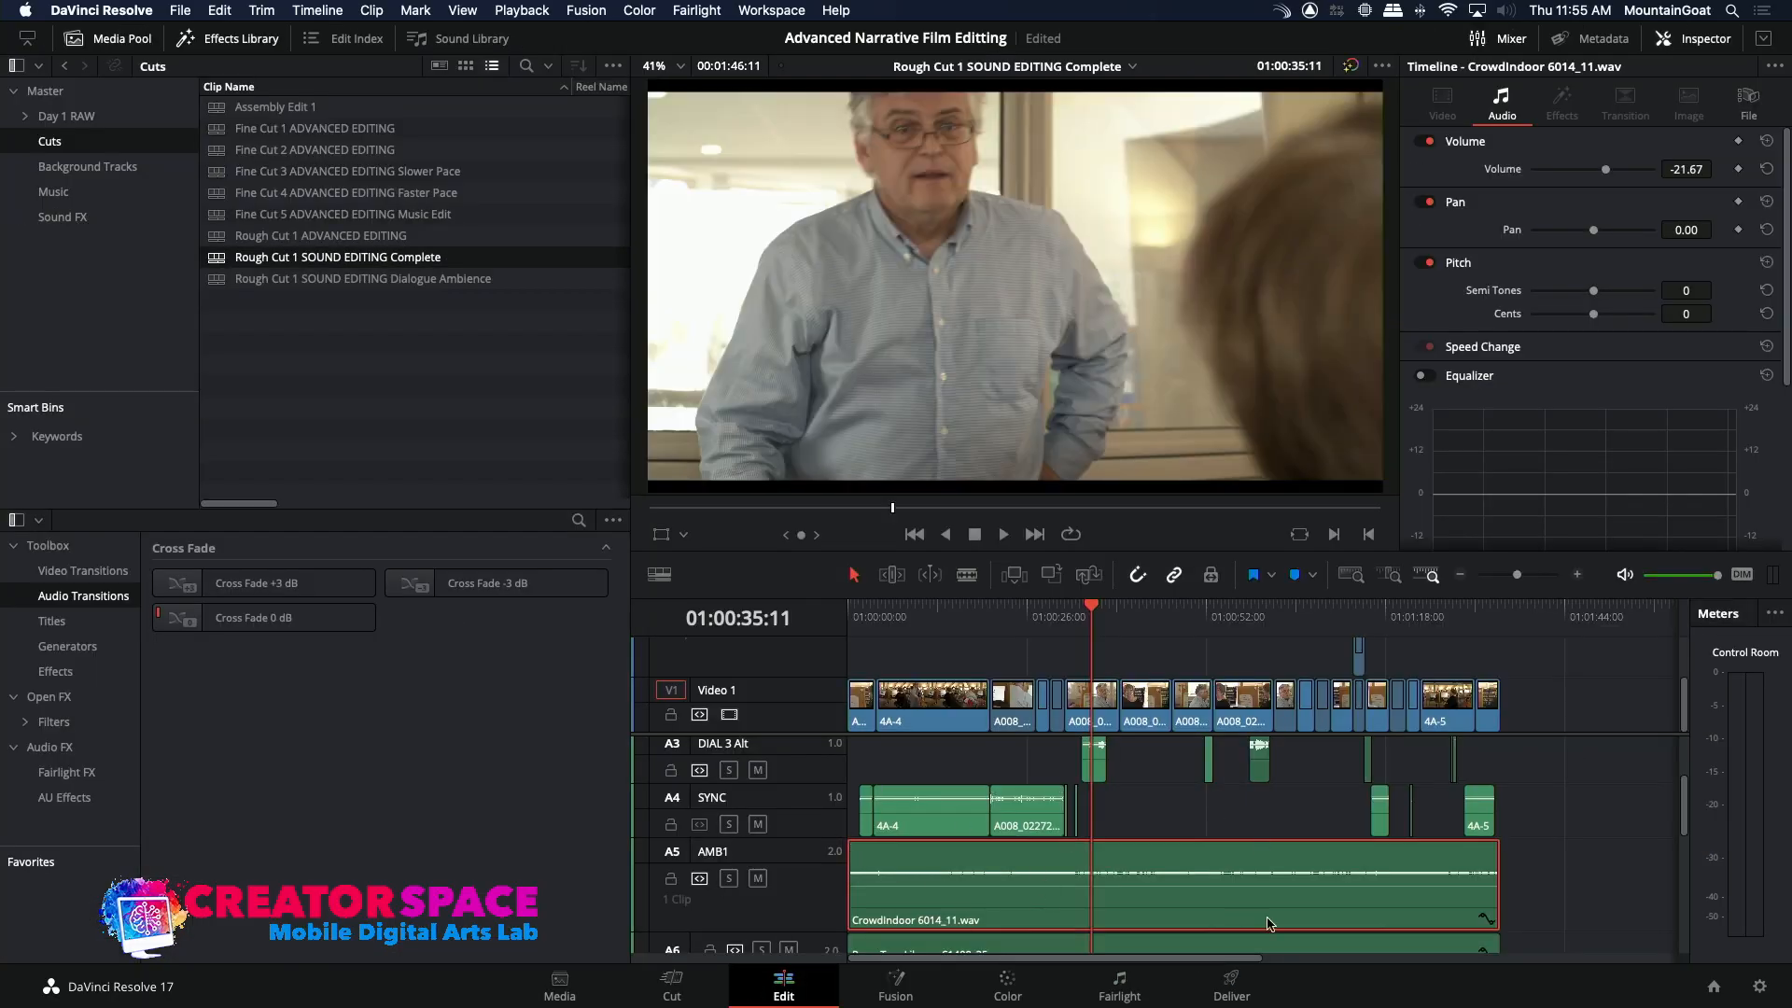
mouse_move(928, 881)
drag(1683, 804, 1679, 930)
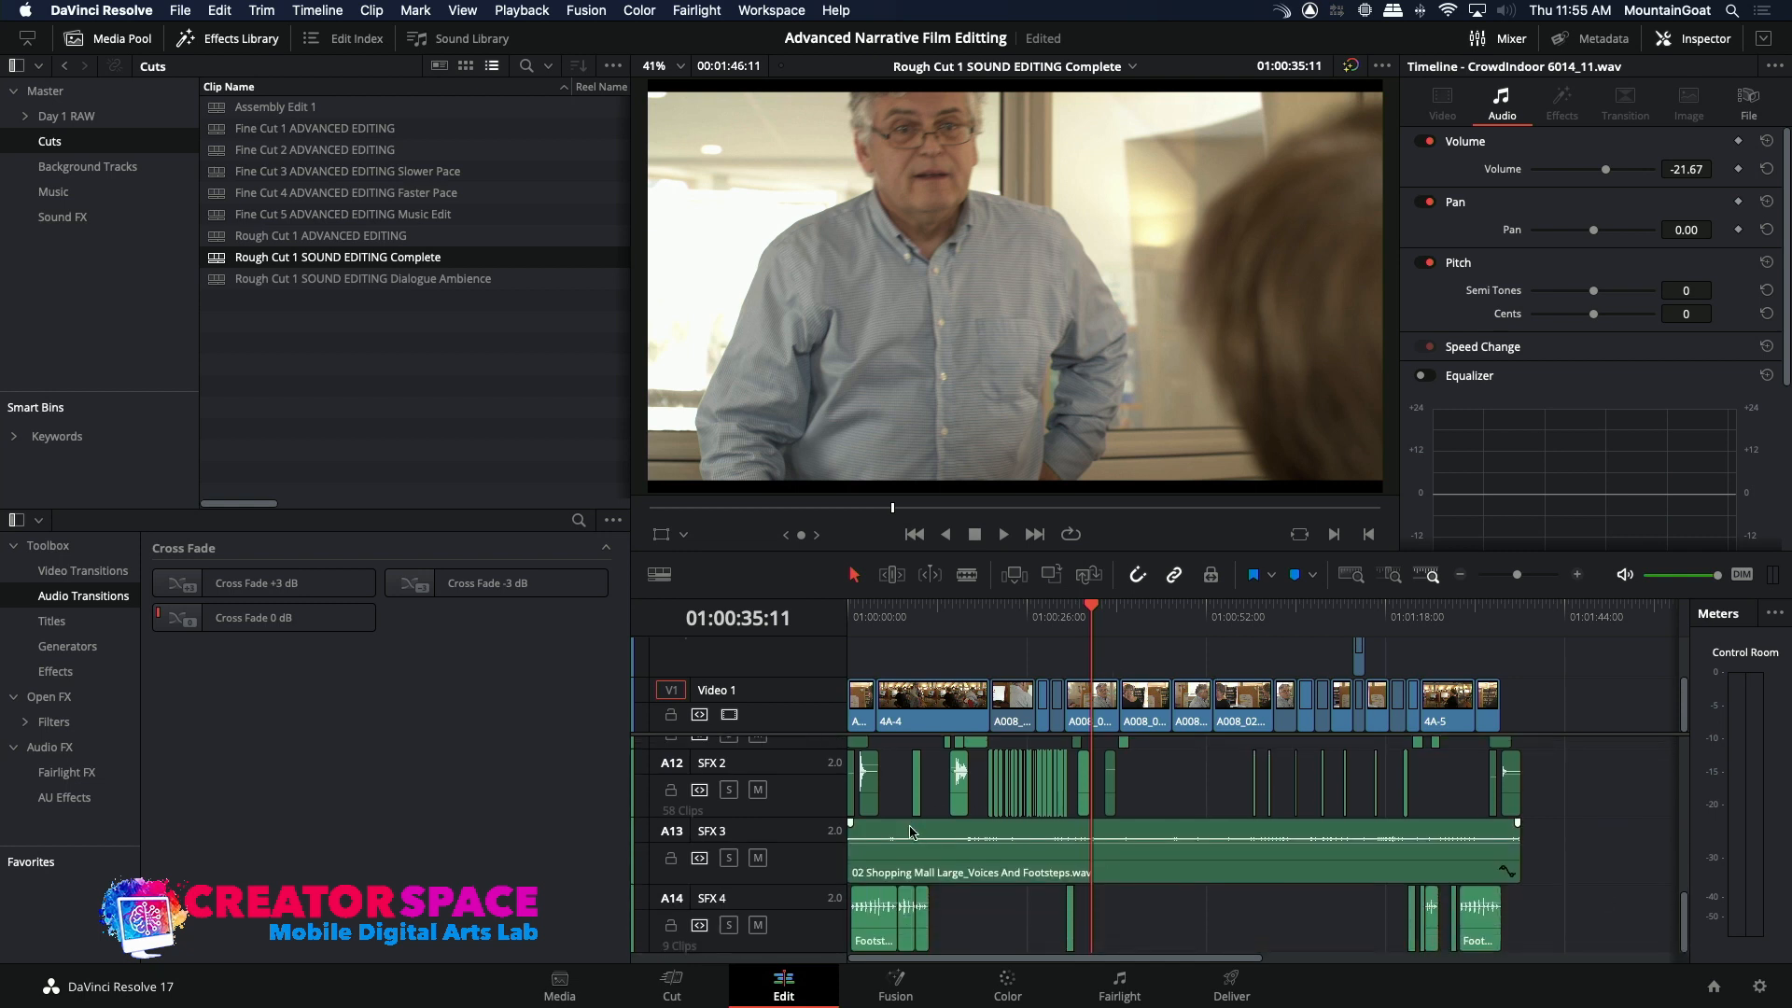
click(1506, 871)
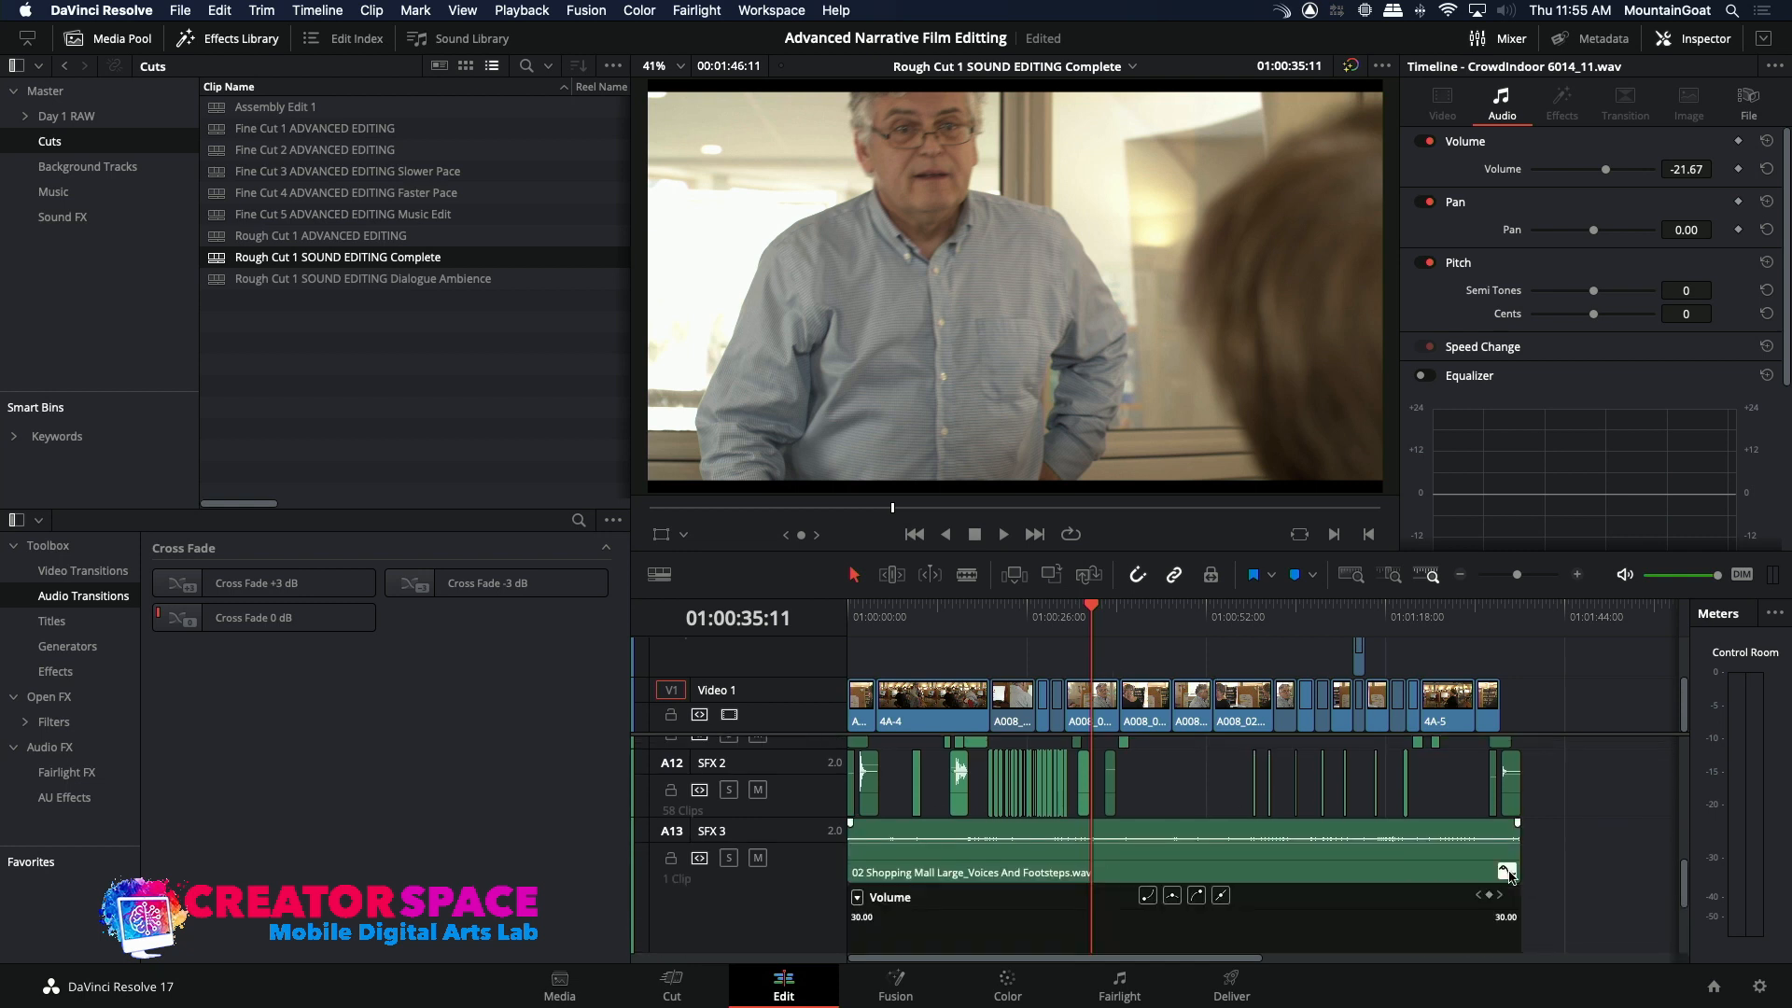
mouse_move(1687, 904)
mouse_down()
mouse_move(1684, 925)
mouse_move(1683, 910)
mouse_up()
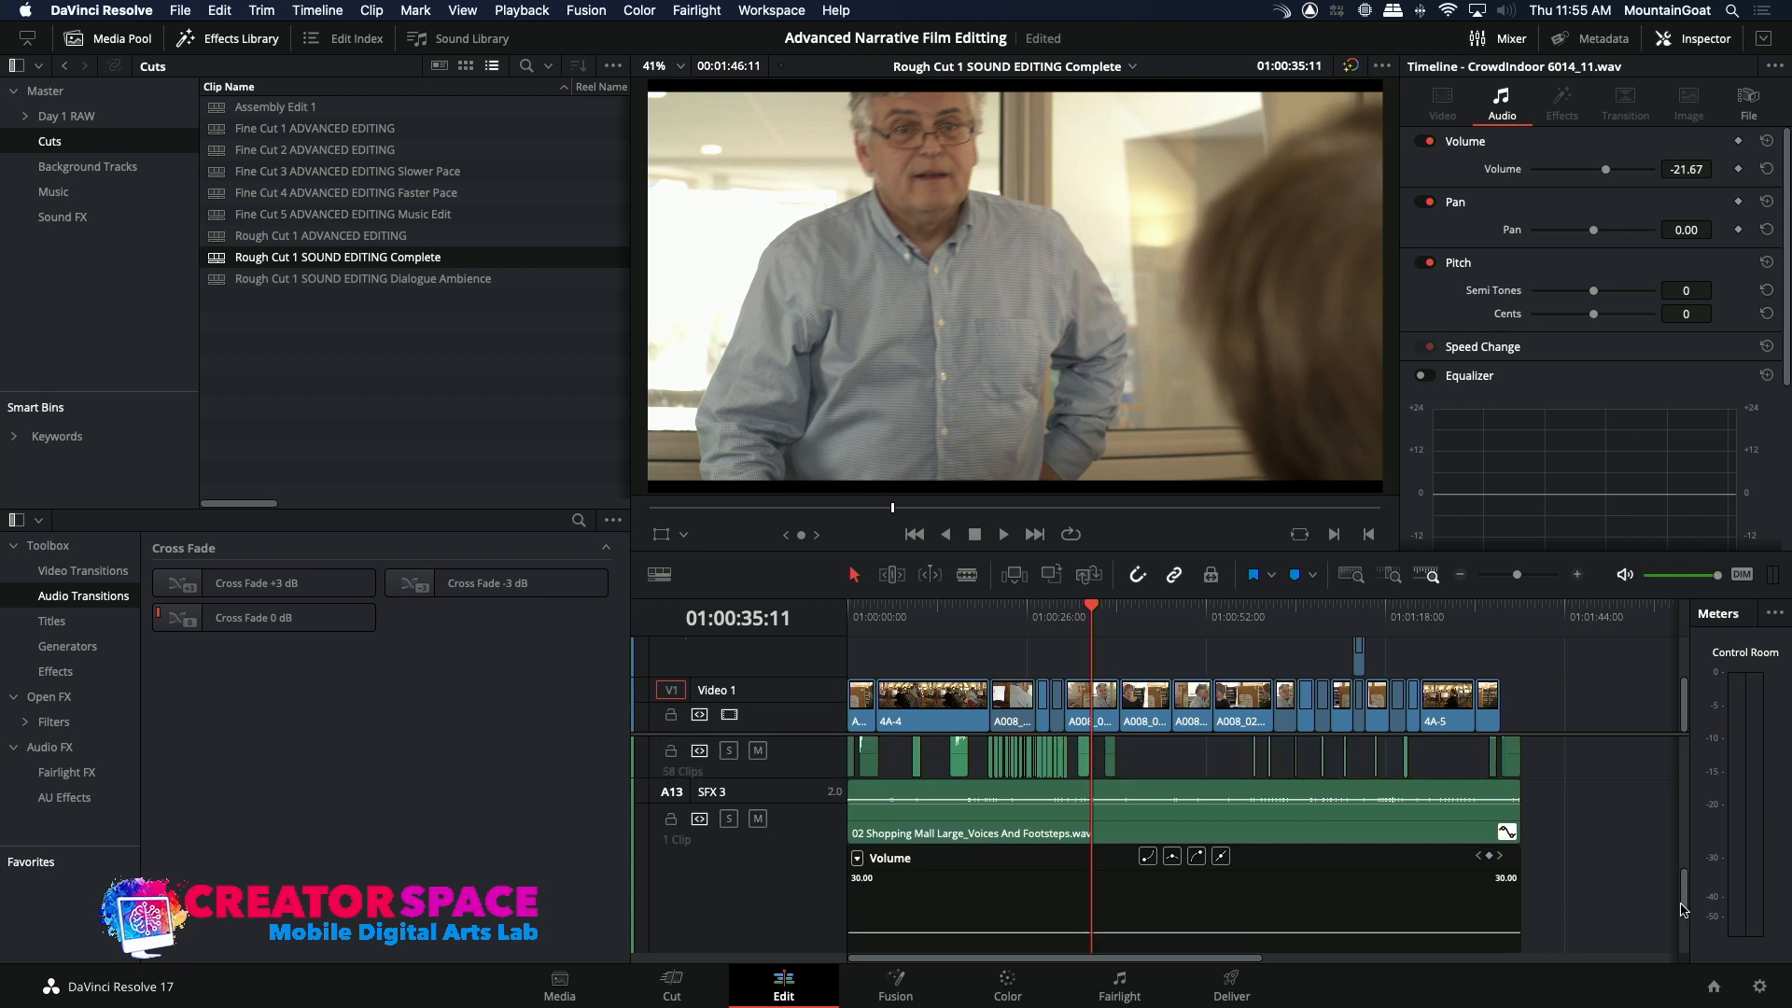
click(1506, 833)
drag(1687, 936, 1689, 886)
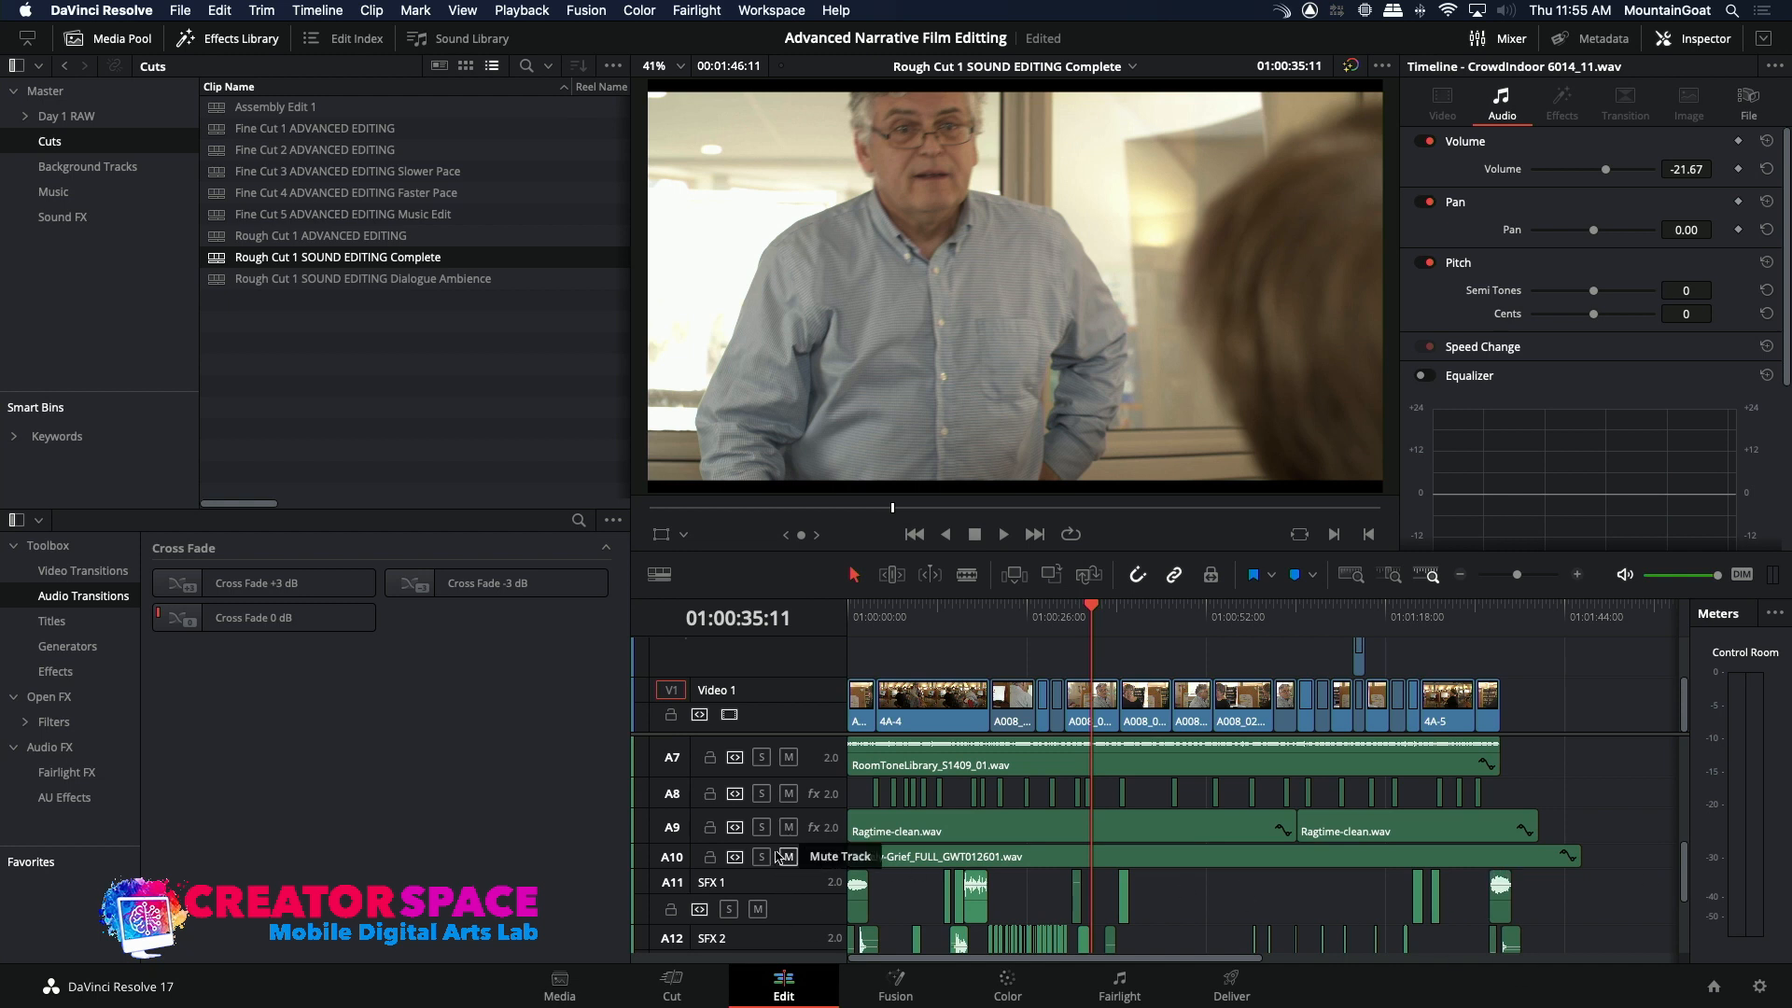
Step: Increase the Score track's height, inspect the Lonely-Grief clip's volume curve and its parameter choices, close the curve and return to the timeline start
drag(782, 863, 780, 906)
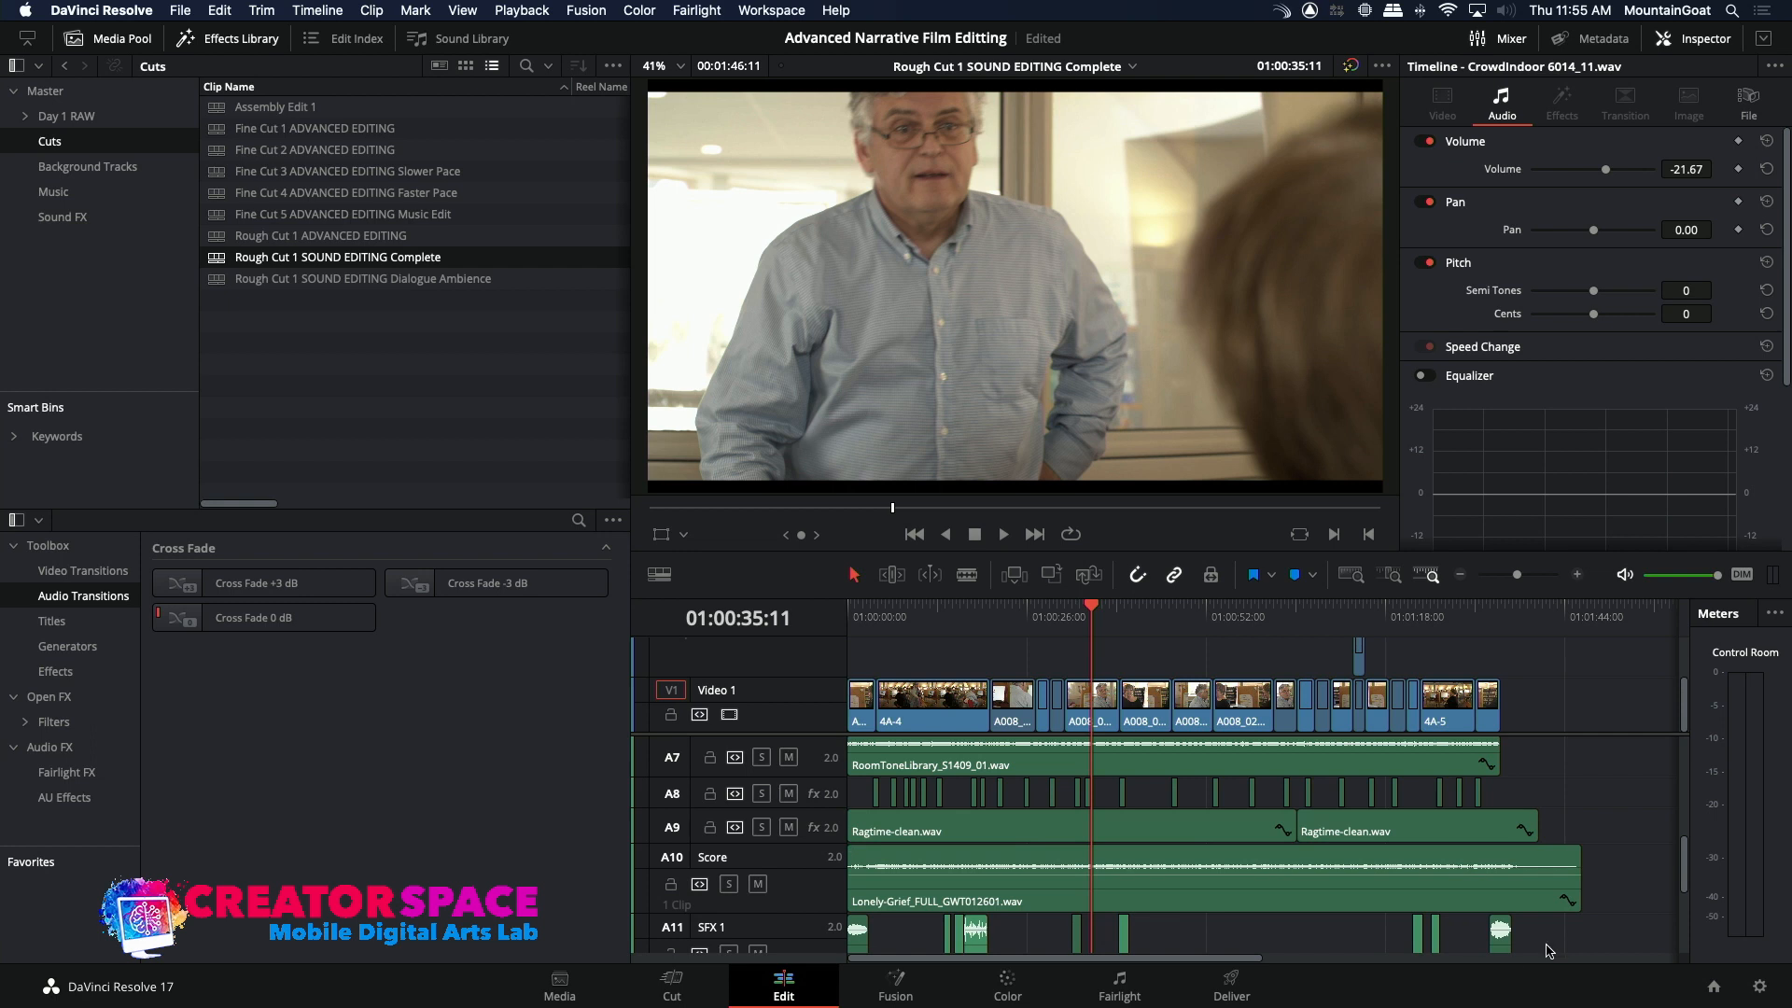
click(1566, 901)
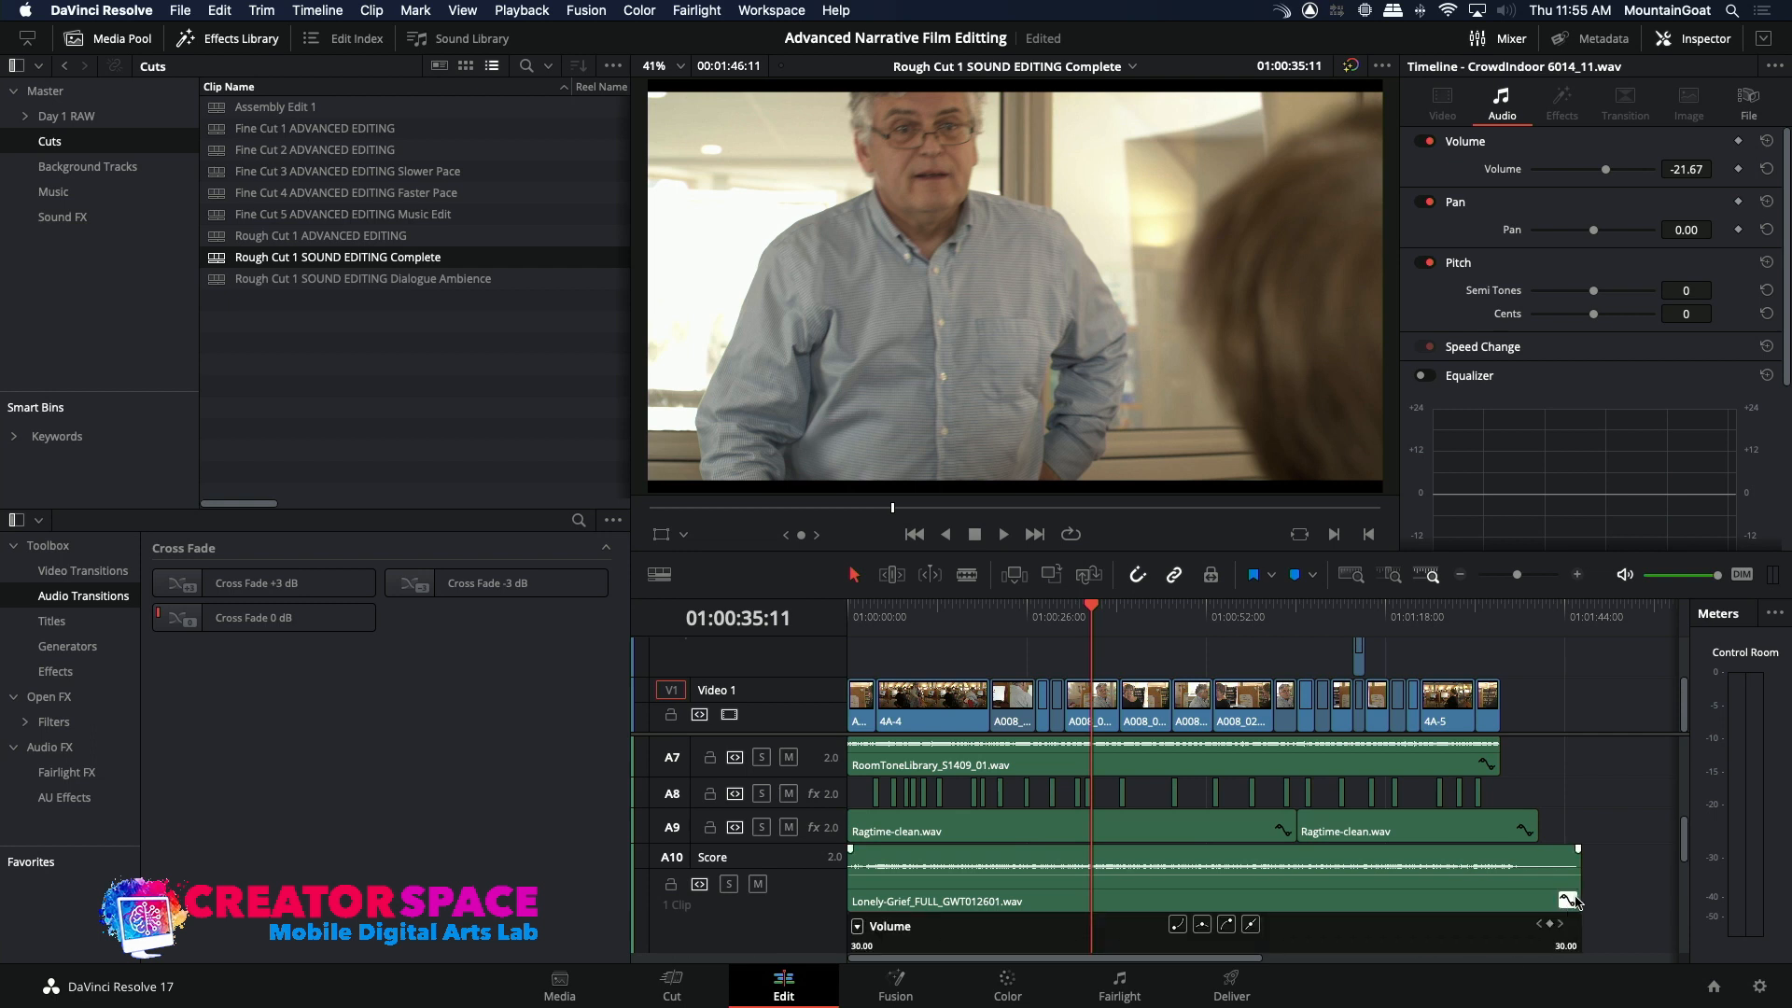
scroll(1685, 849, down, 5)
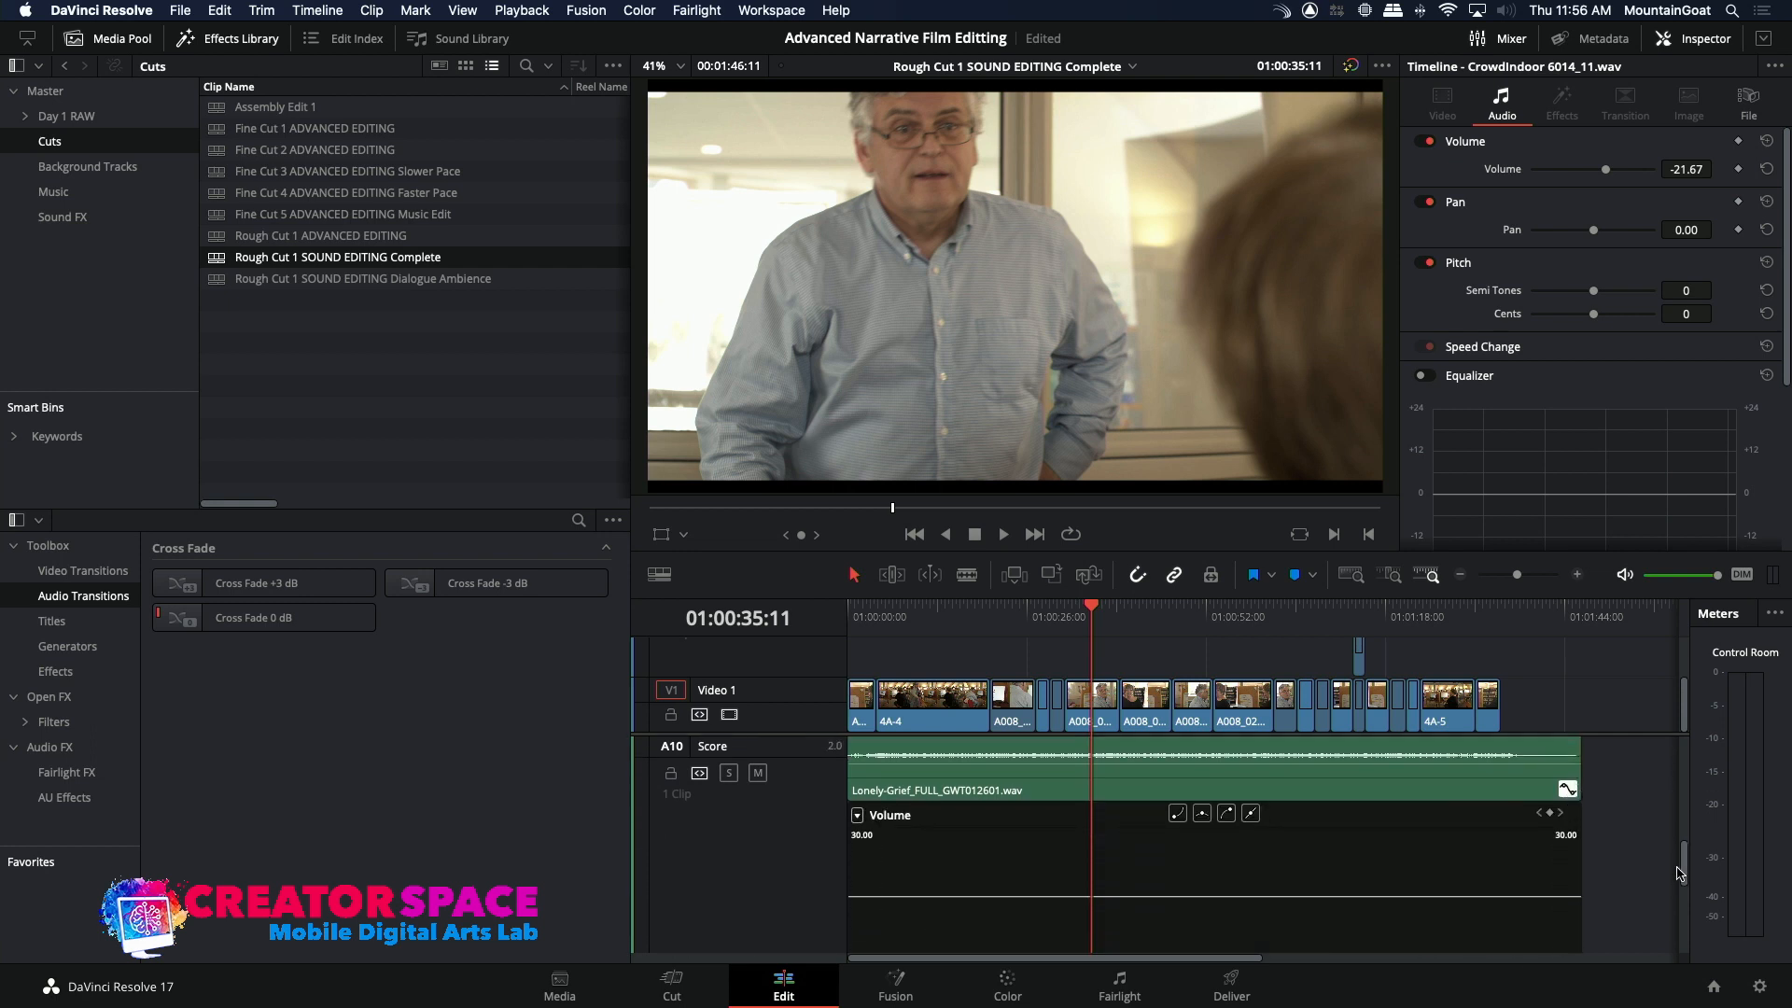
scroll(1684, 866, up, 1)
click(858, 815)
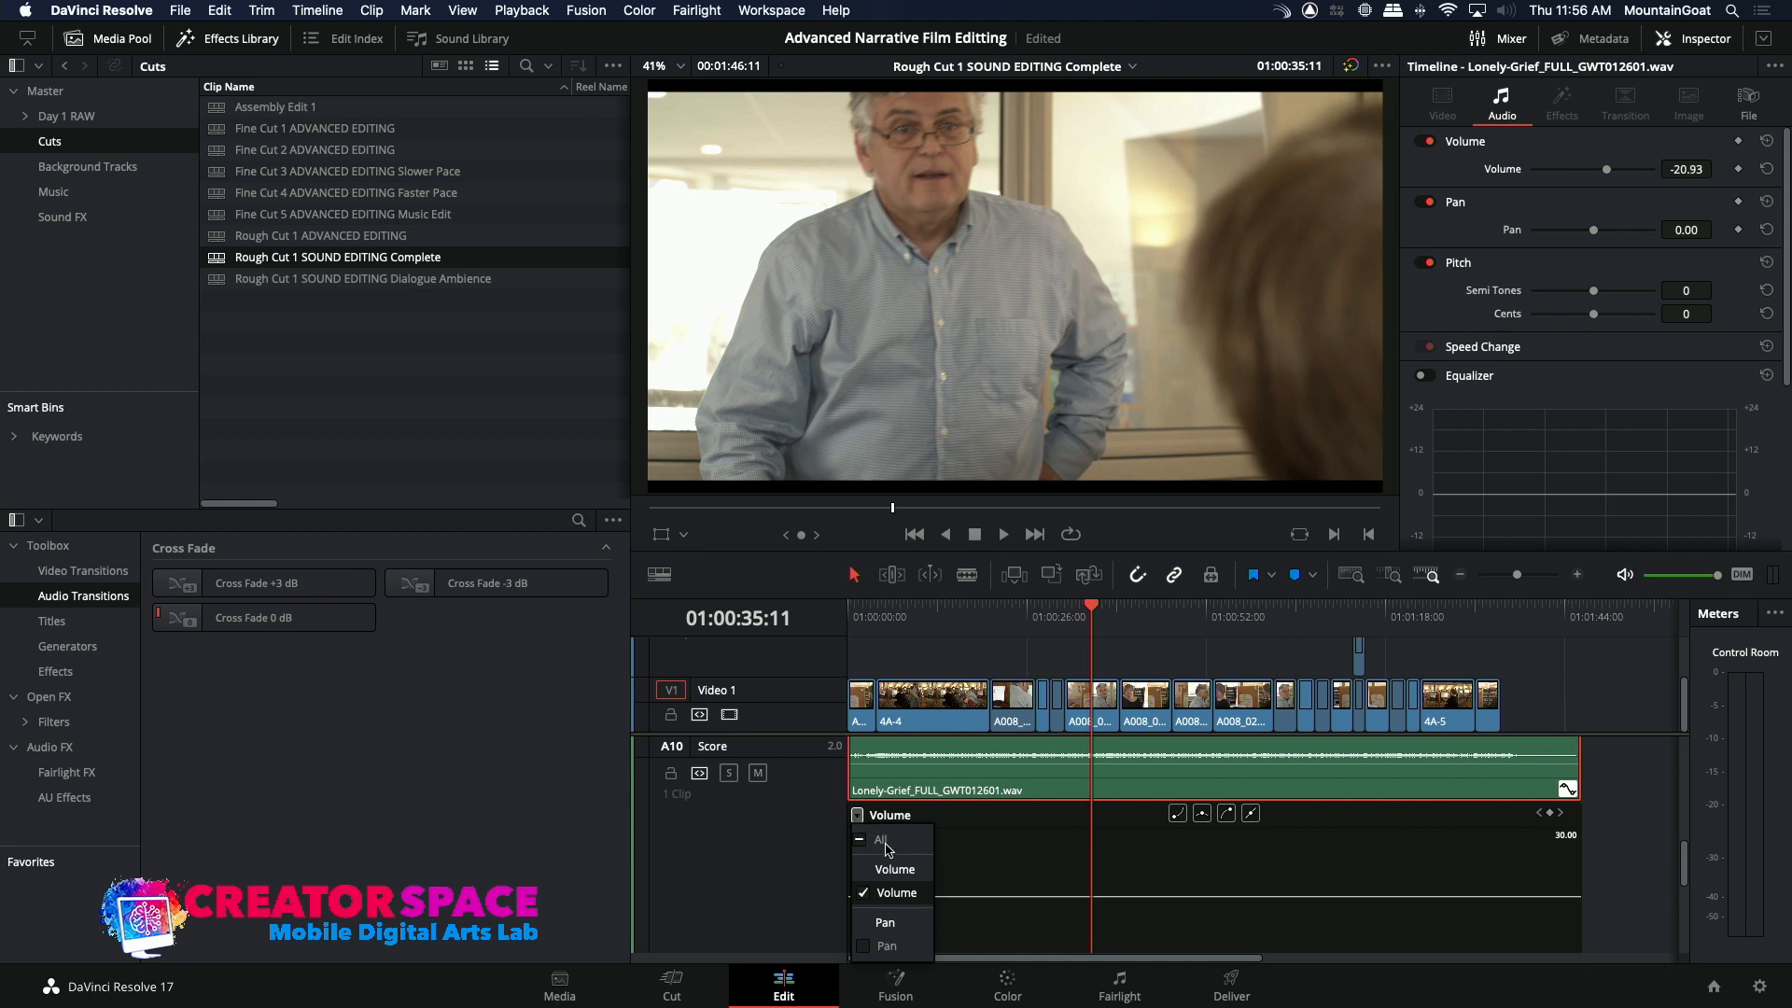
click(856, 819)
drag(864, 617, 831, 607)
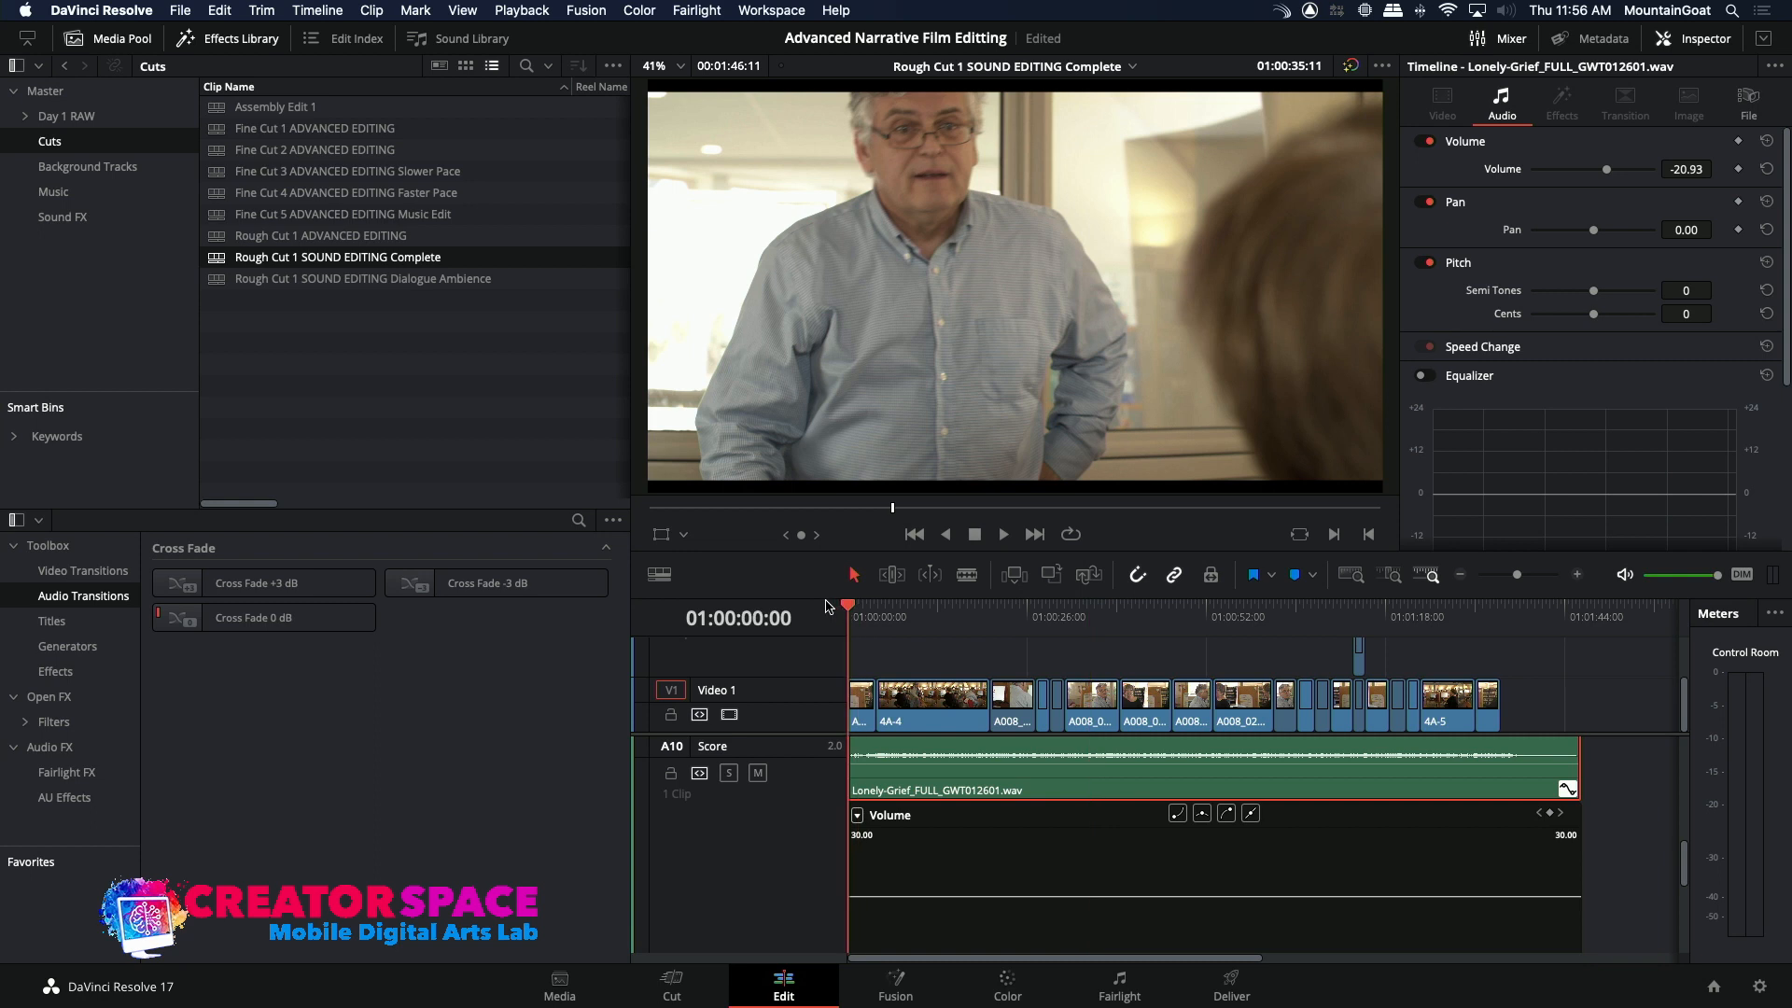
click(1568, 790)
Step: Play the opening ten seconds of the scene on the Edit page and return to the timeline start
key(space)
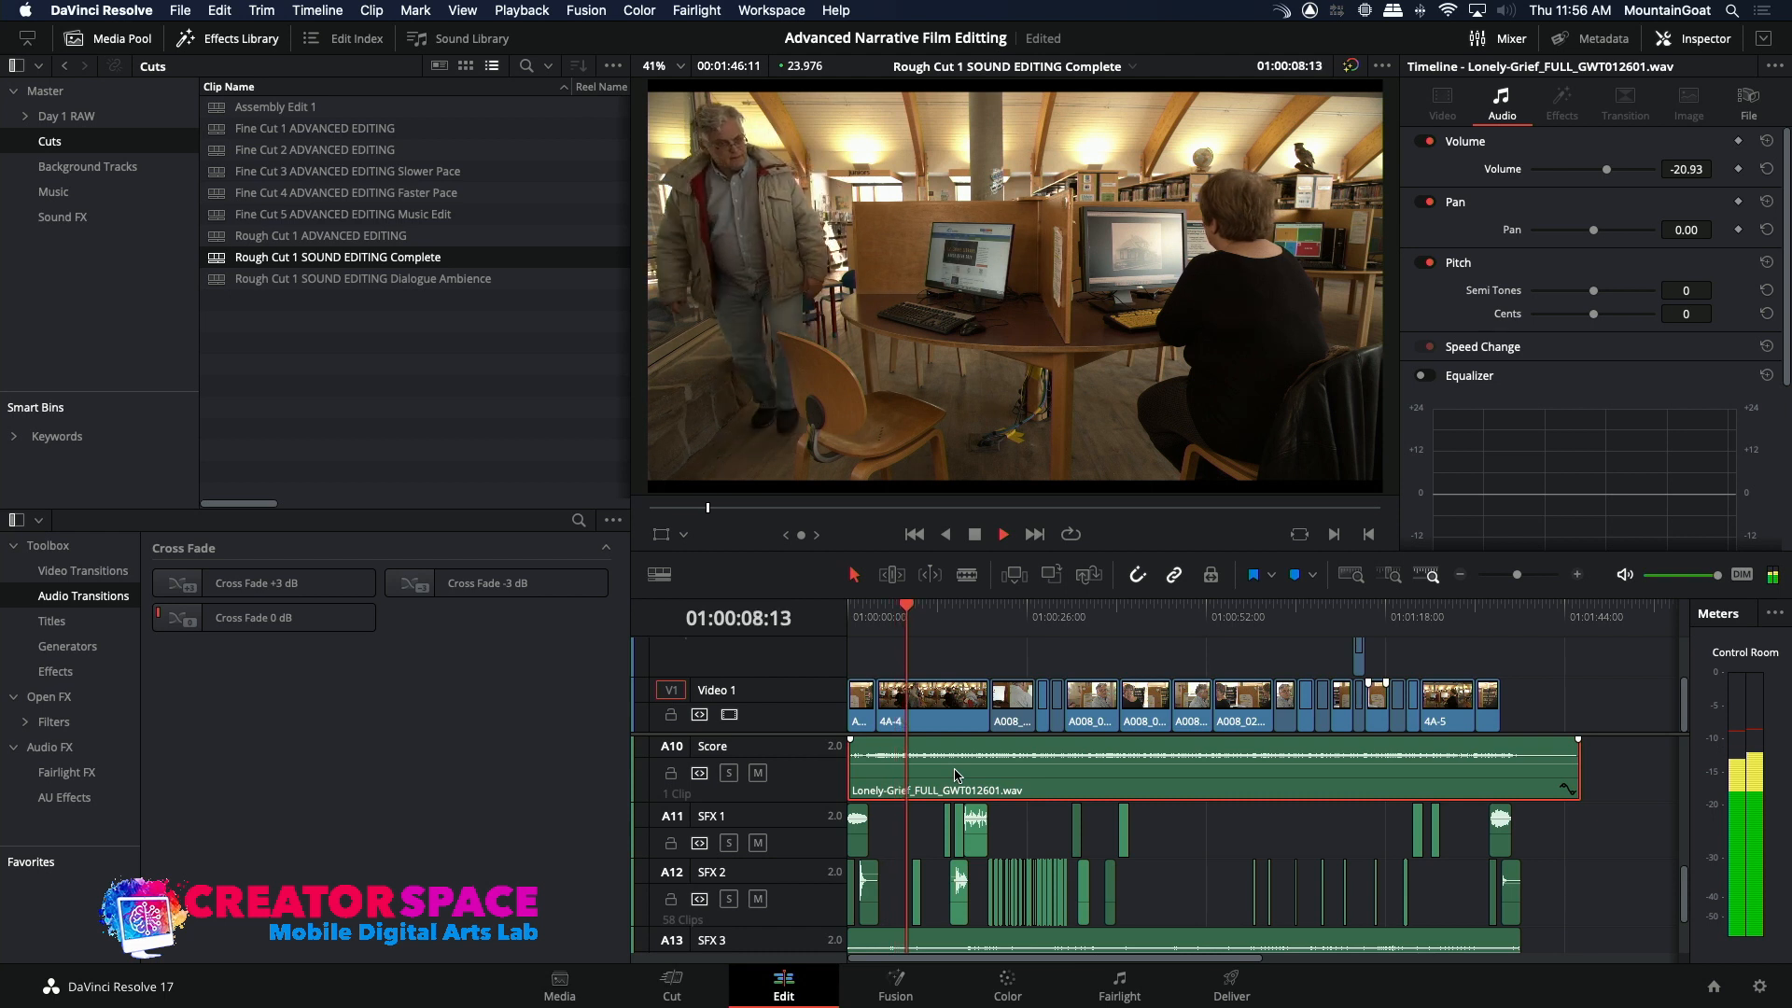
key(space)
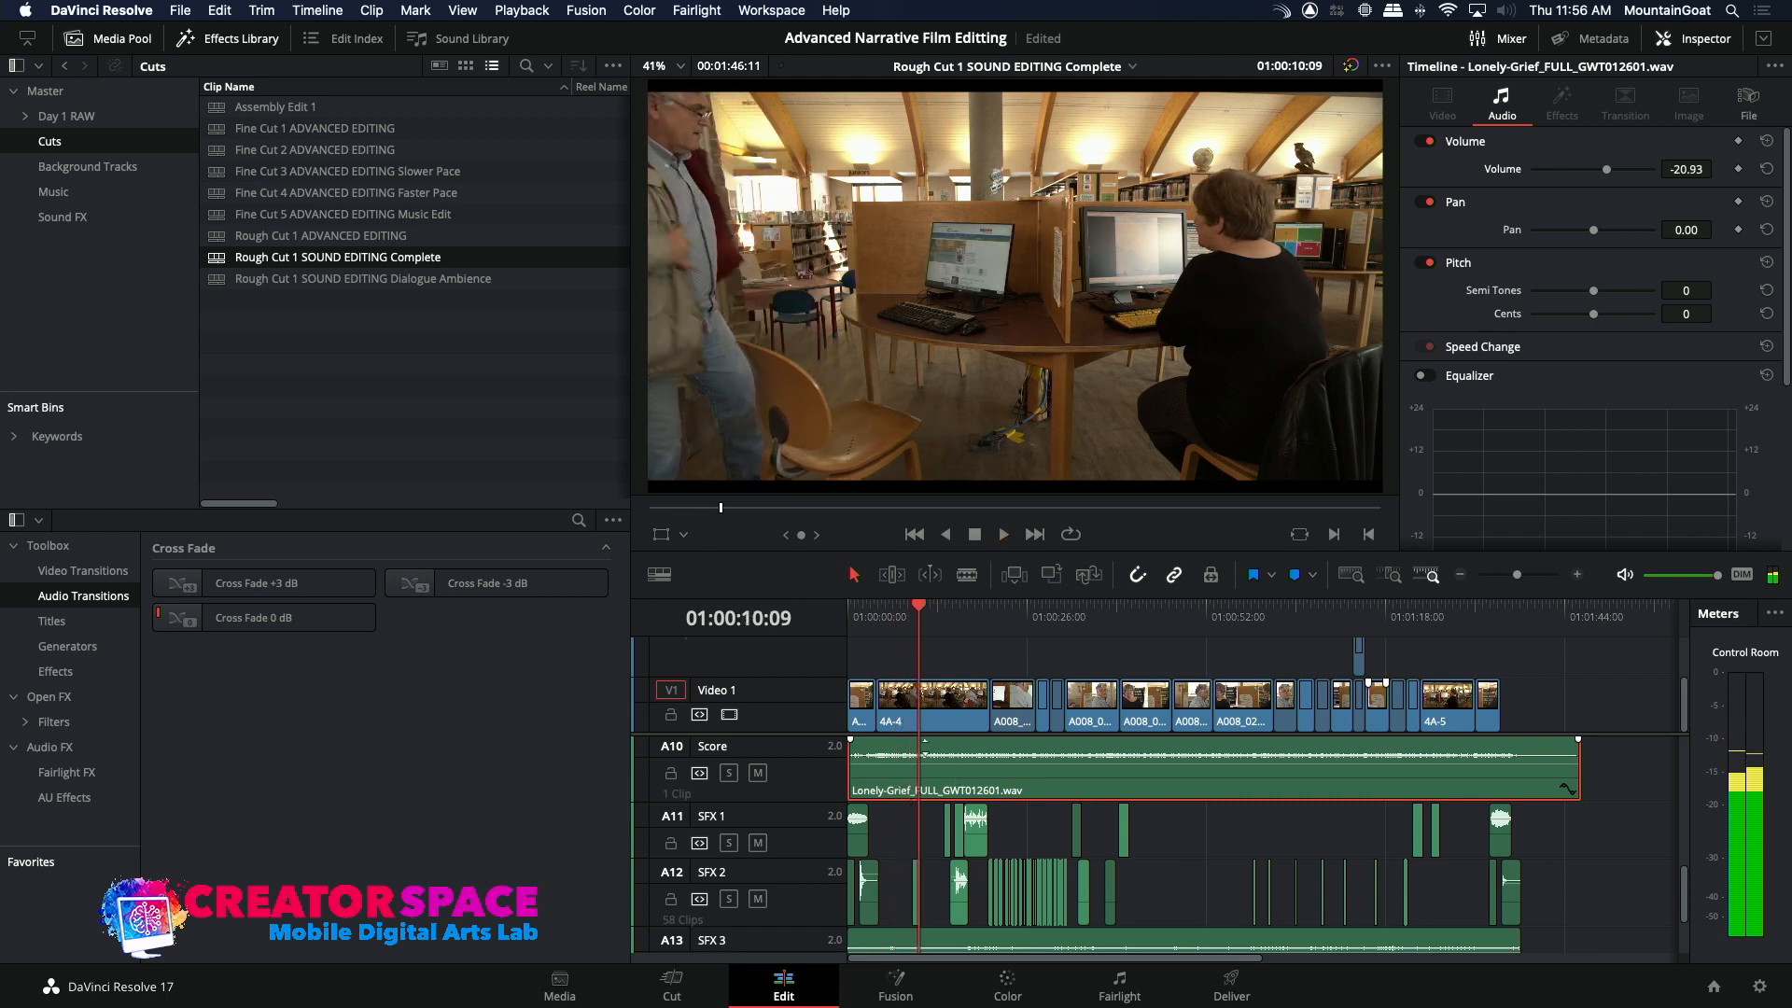
key(Home)
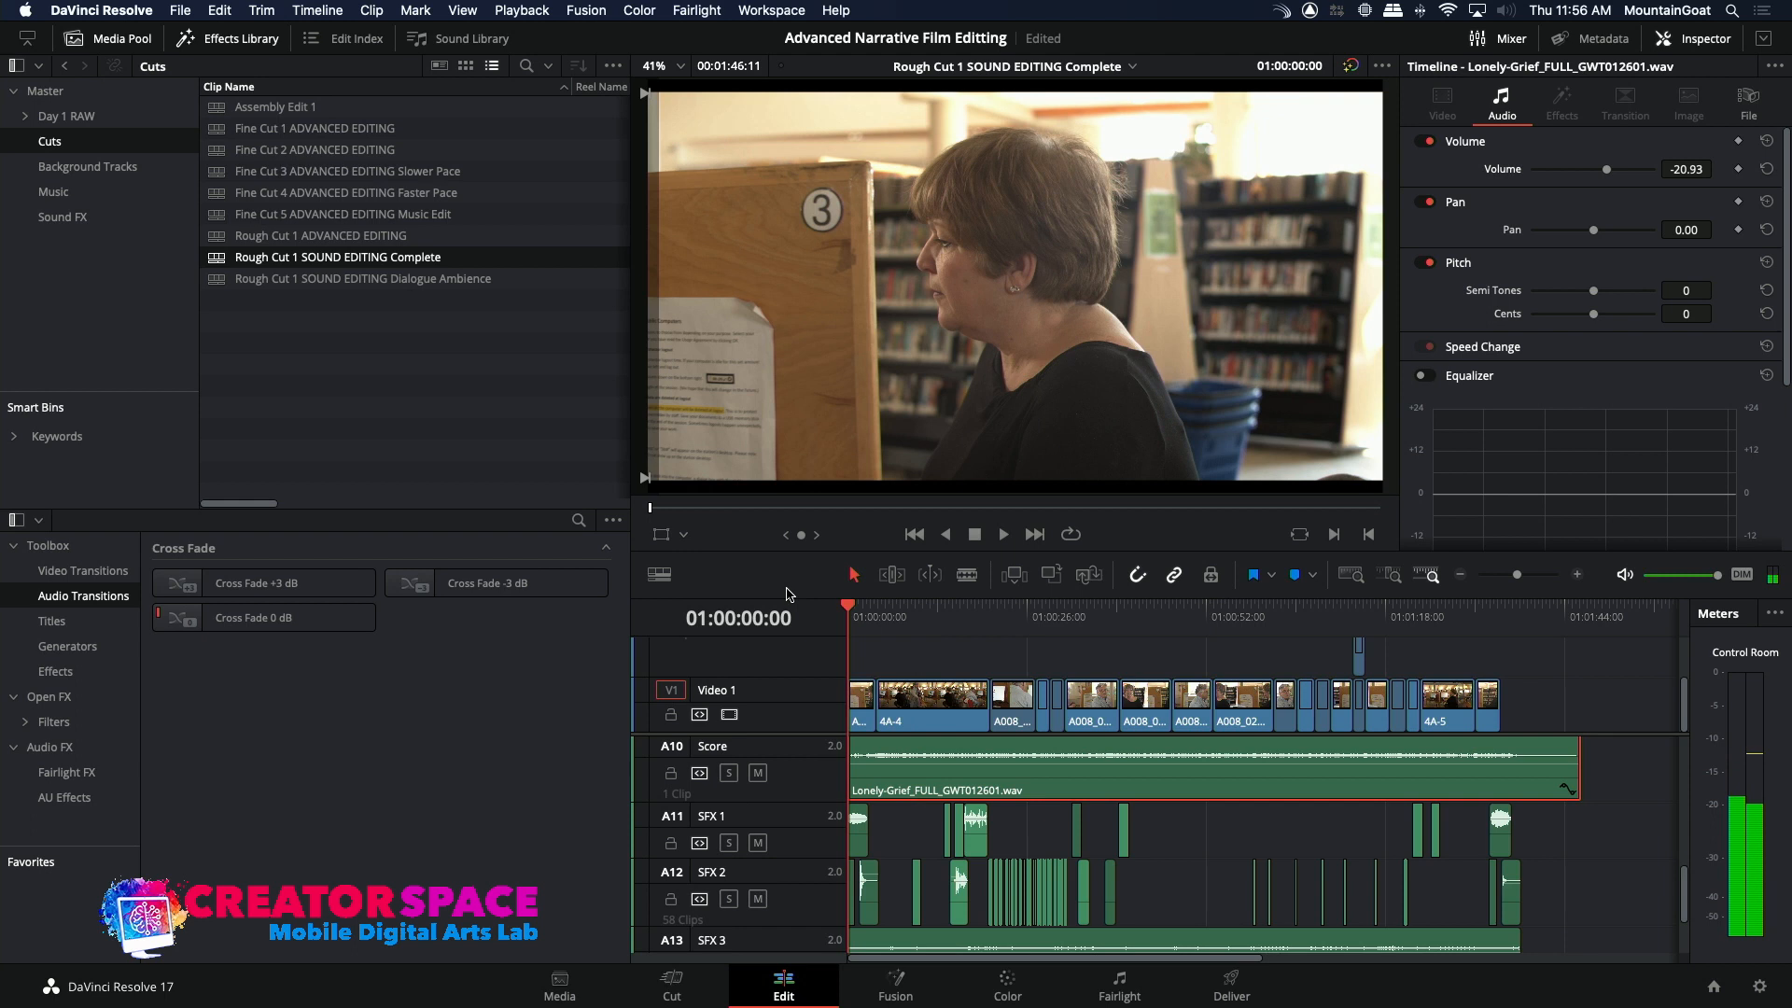